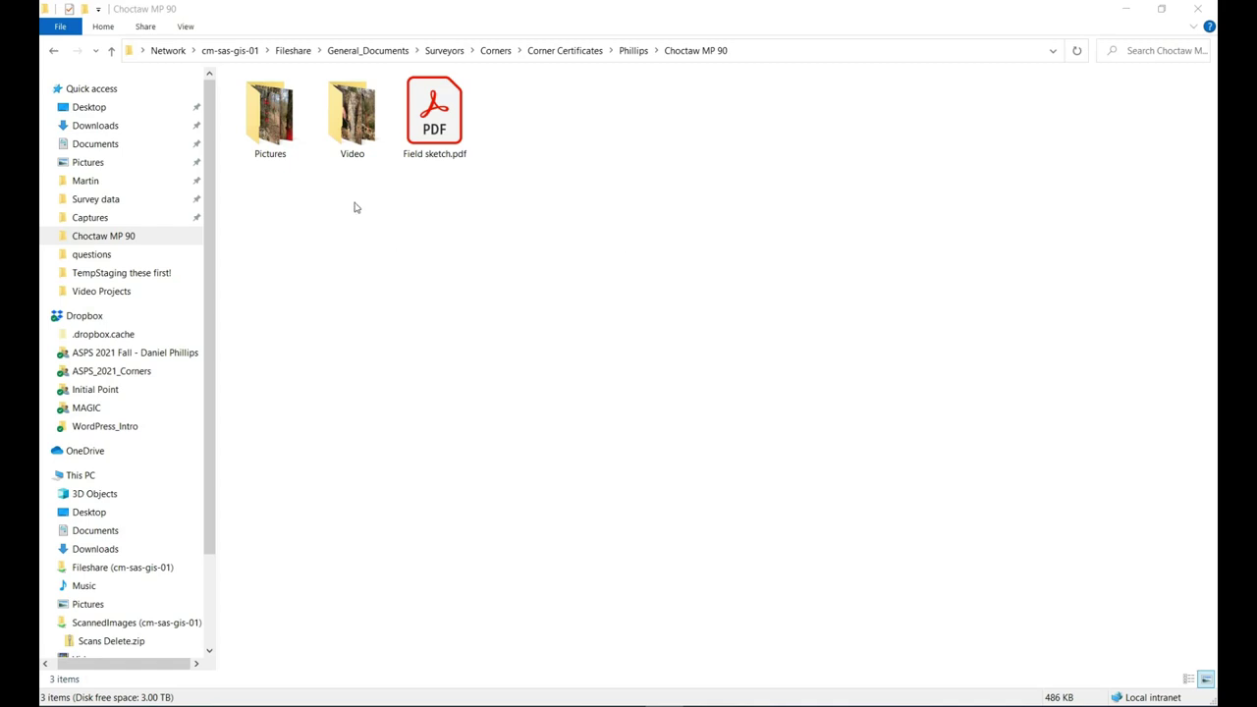
Glance at Field sketch.pdf, close it, and open the Pictures folder.
double_click(423, 134)
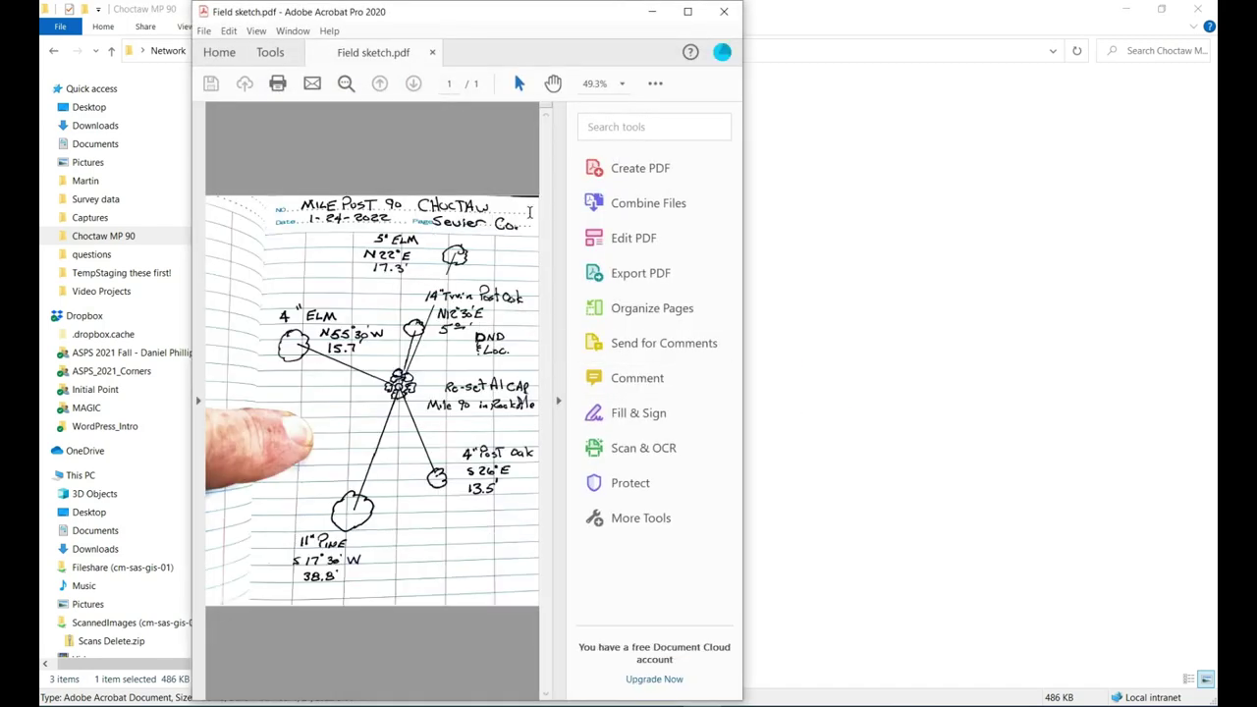
left_click(725, 12)
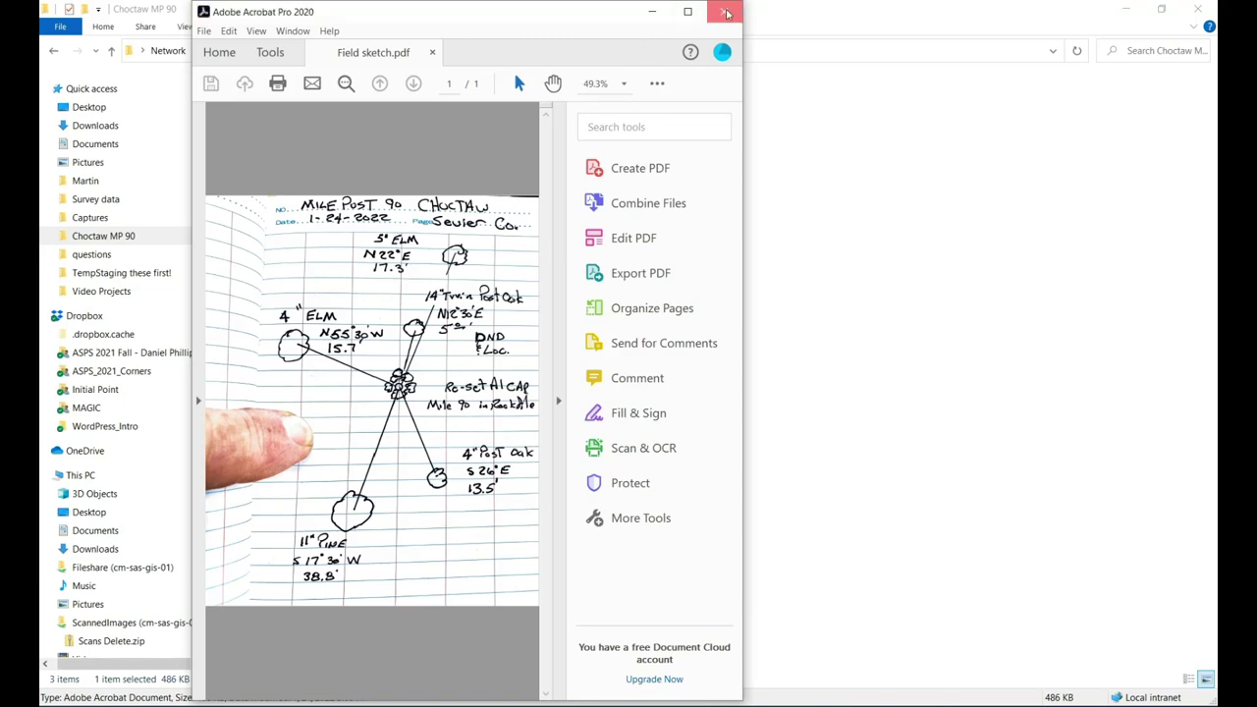
double_click(285, 132)
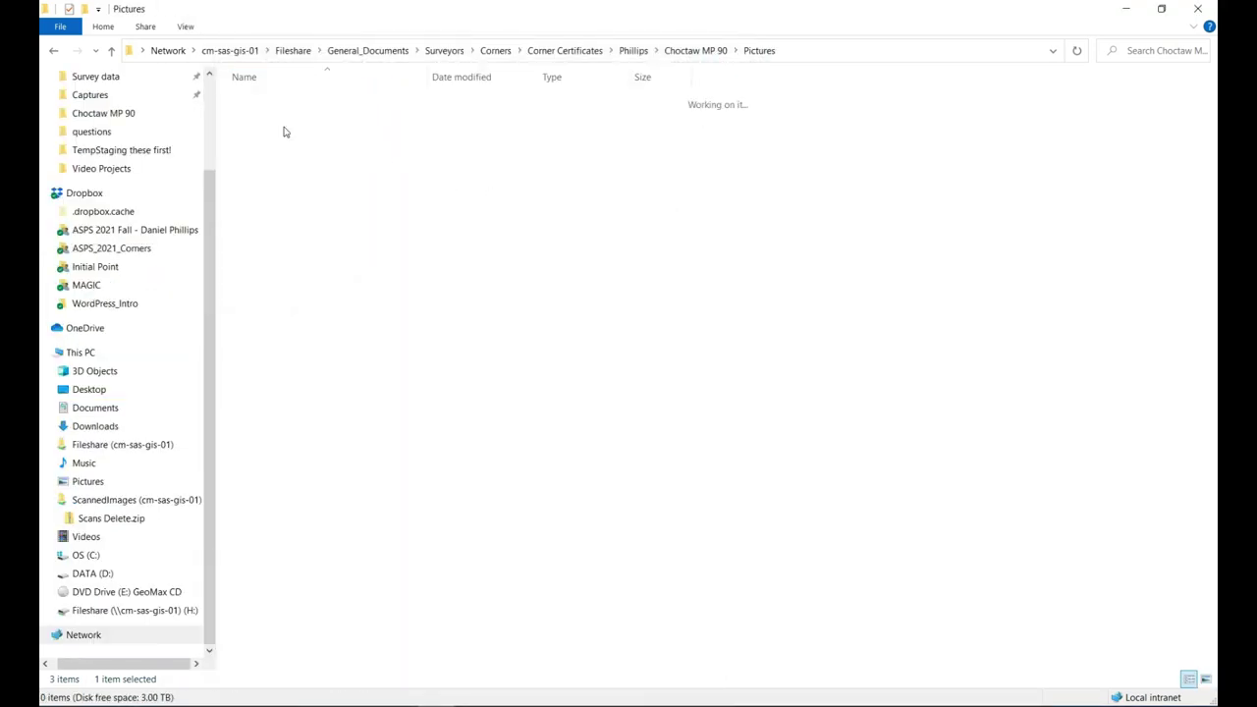
Show the site photos as extra large icons, review them, then go back to Choctaw MP 90.
left_click(184, 26)
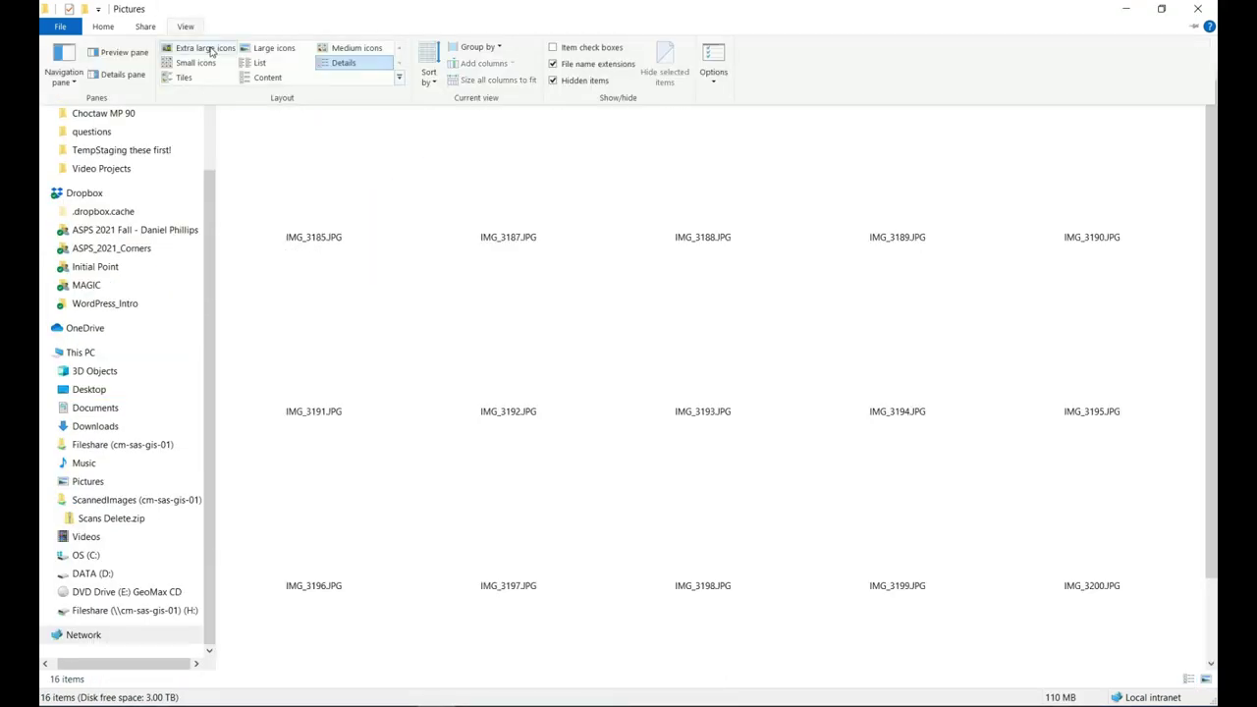
left_click(209, 52)
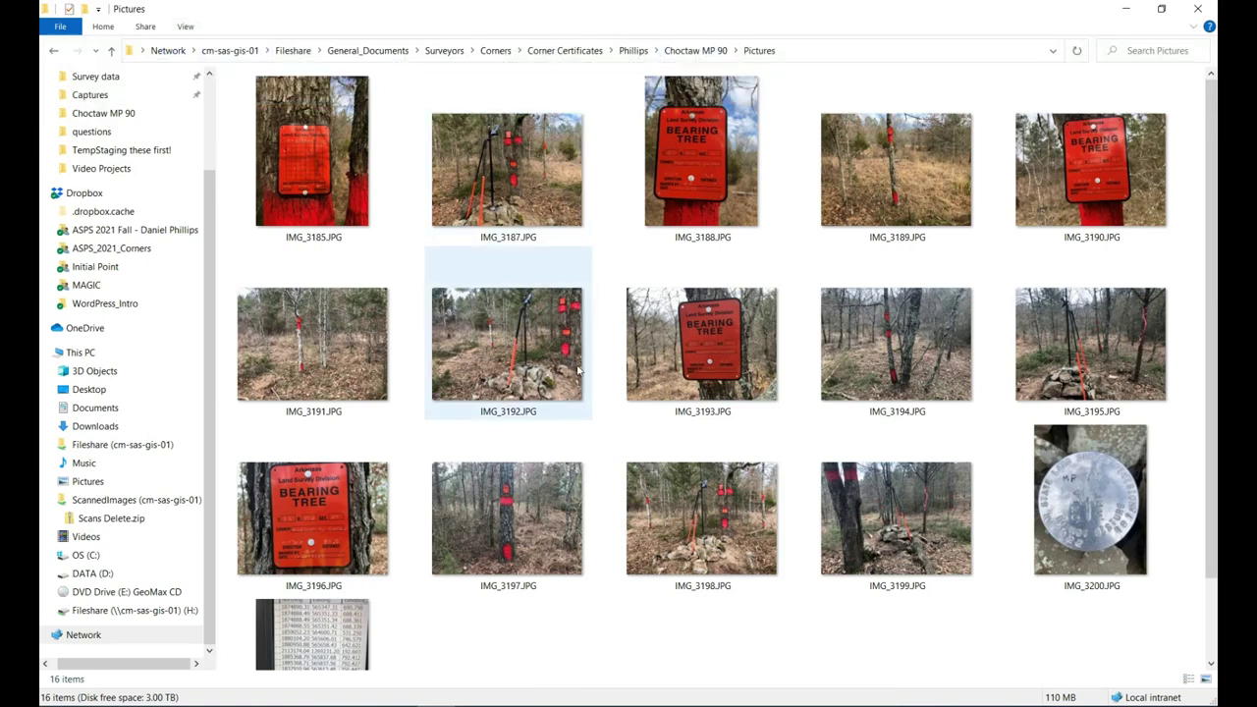
scroll(578, 369, "down", 2)
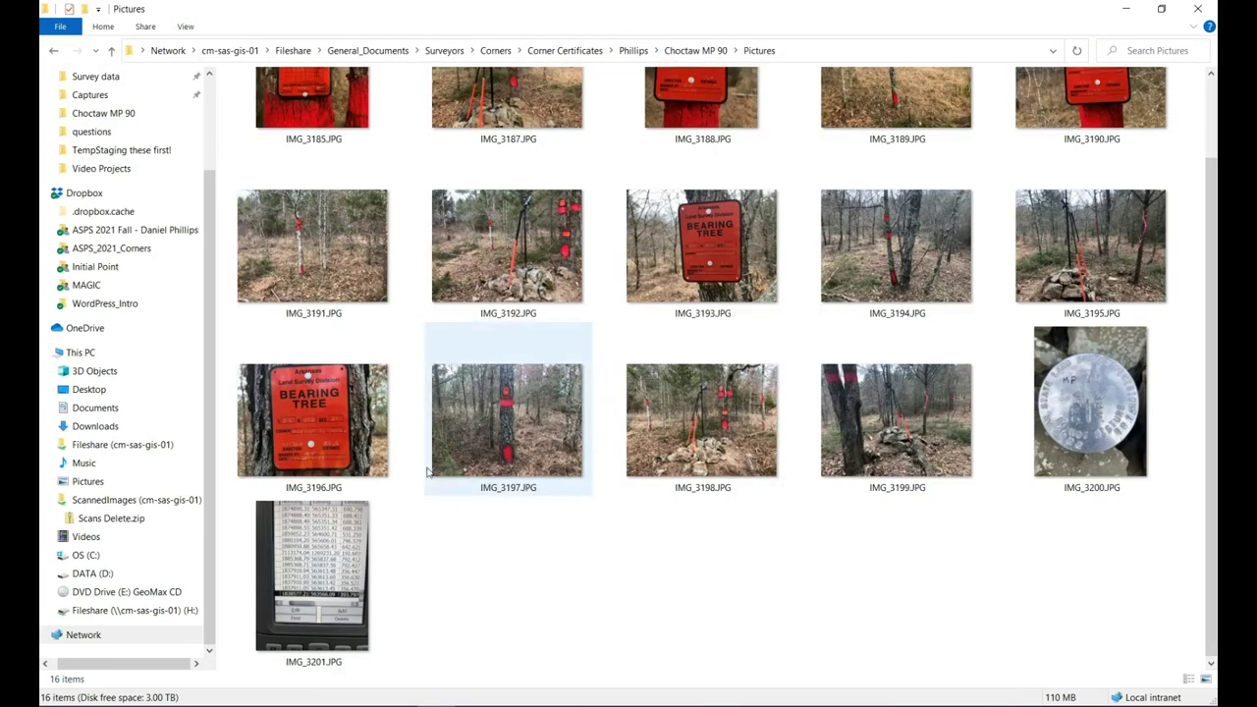
scroll(660, 249, "up", 2)
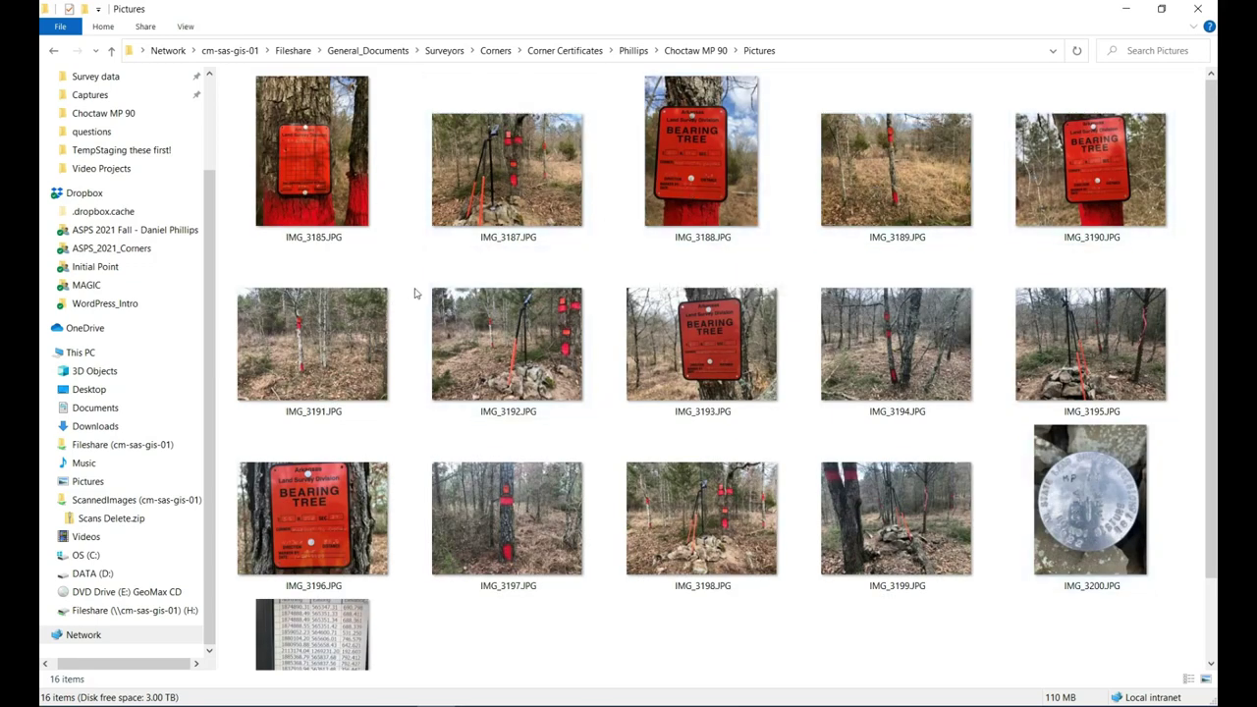
left_click(55, 50)
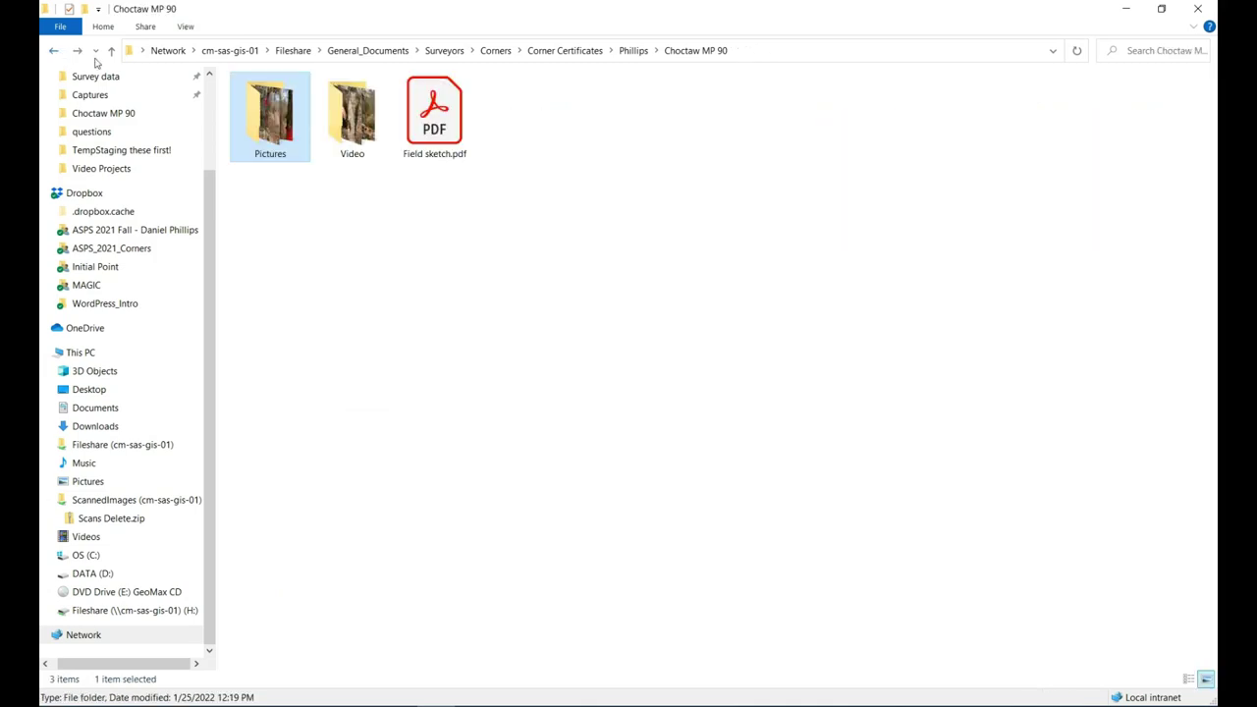
left_click(314, 249)
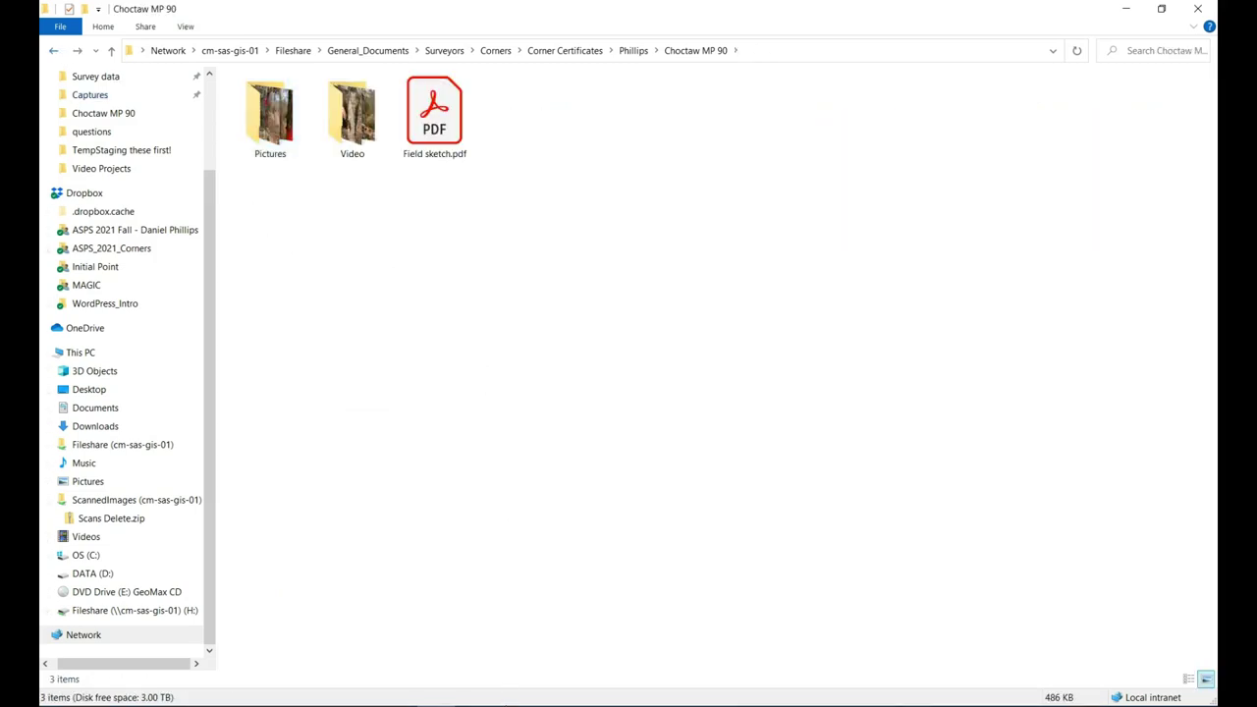
Switch to the Division of Land Surveys page in Chrome and open the 2021 Corner Certificate link.
mouse_move(511, 706)
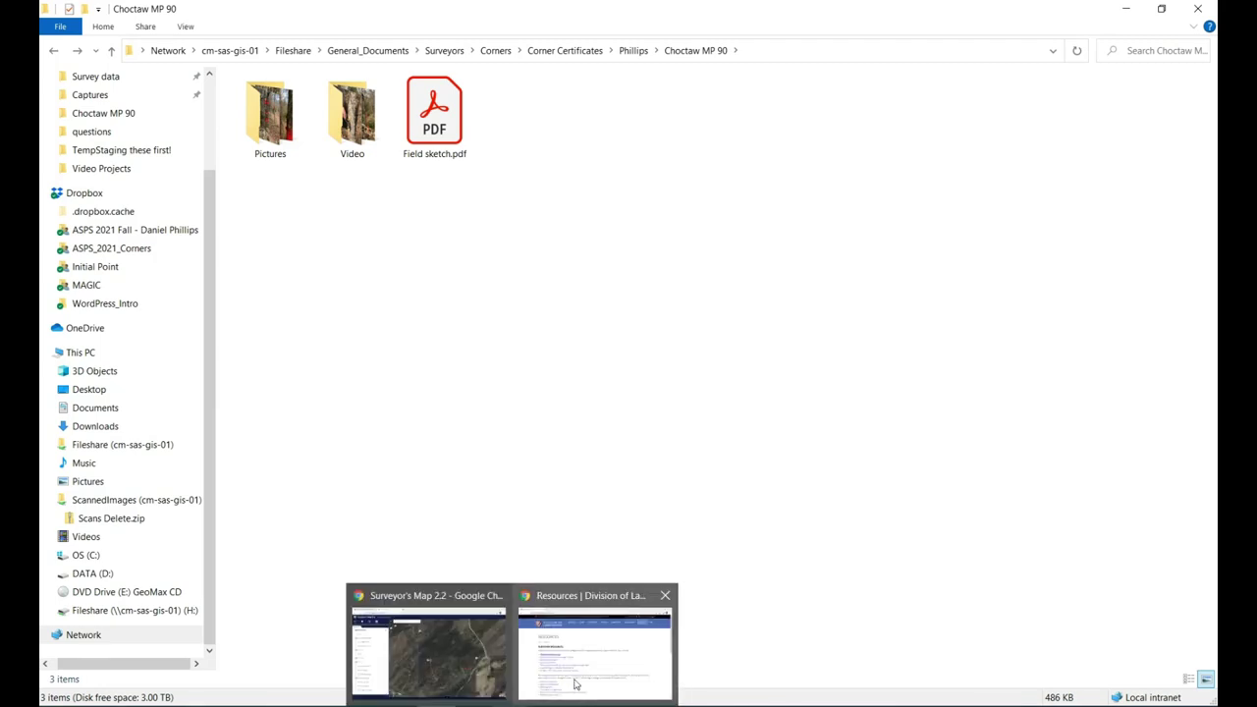
left_click(576, 683)
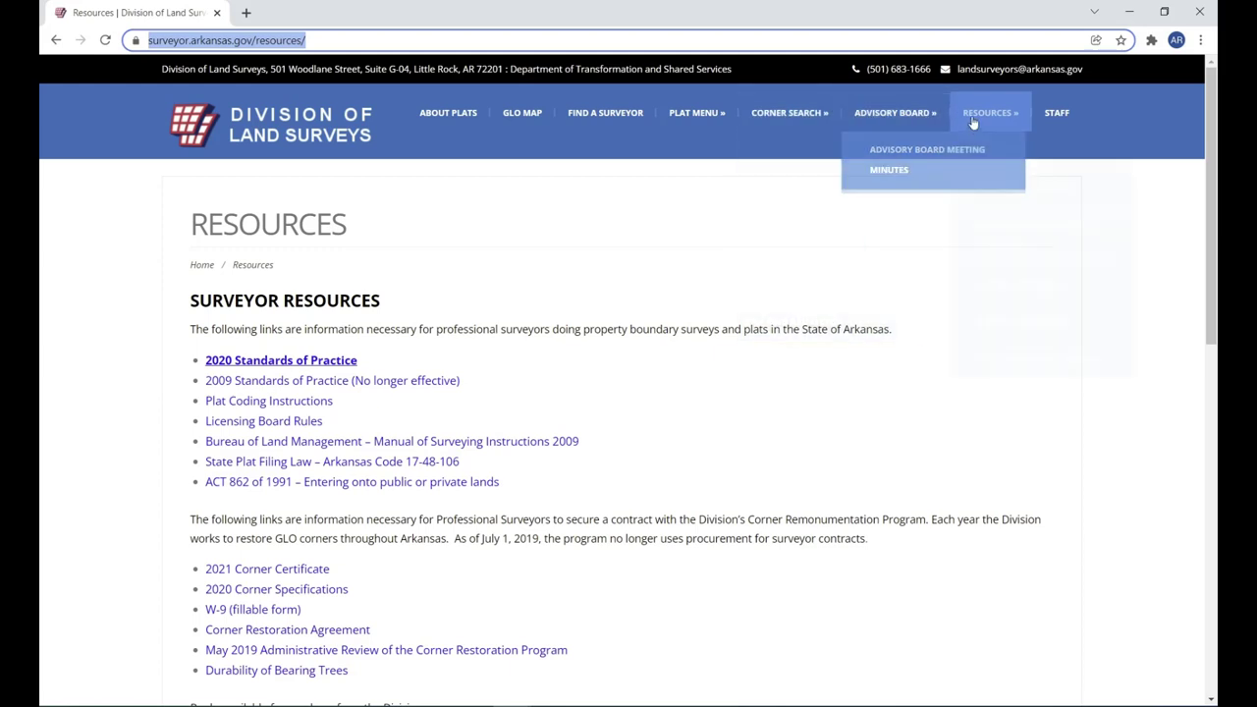
mouse_move(985, 115)
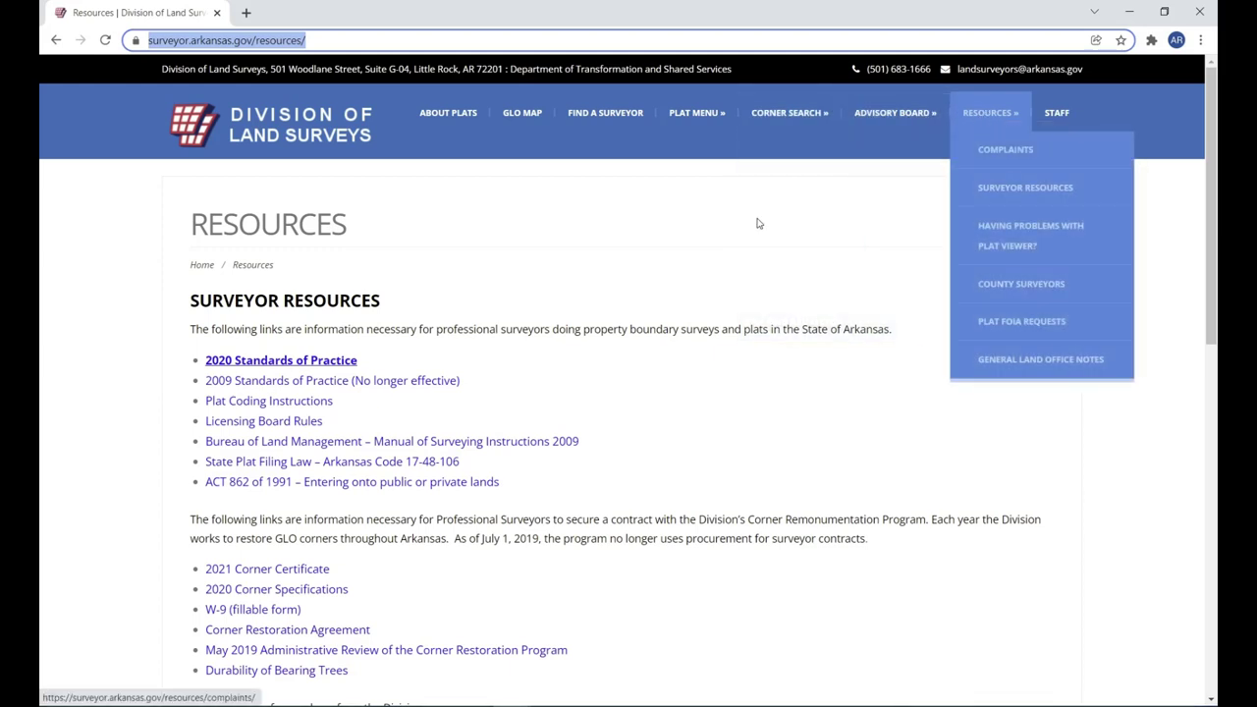
scroll(753, 228, "down", 2)
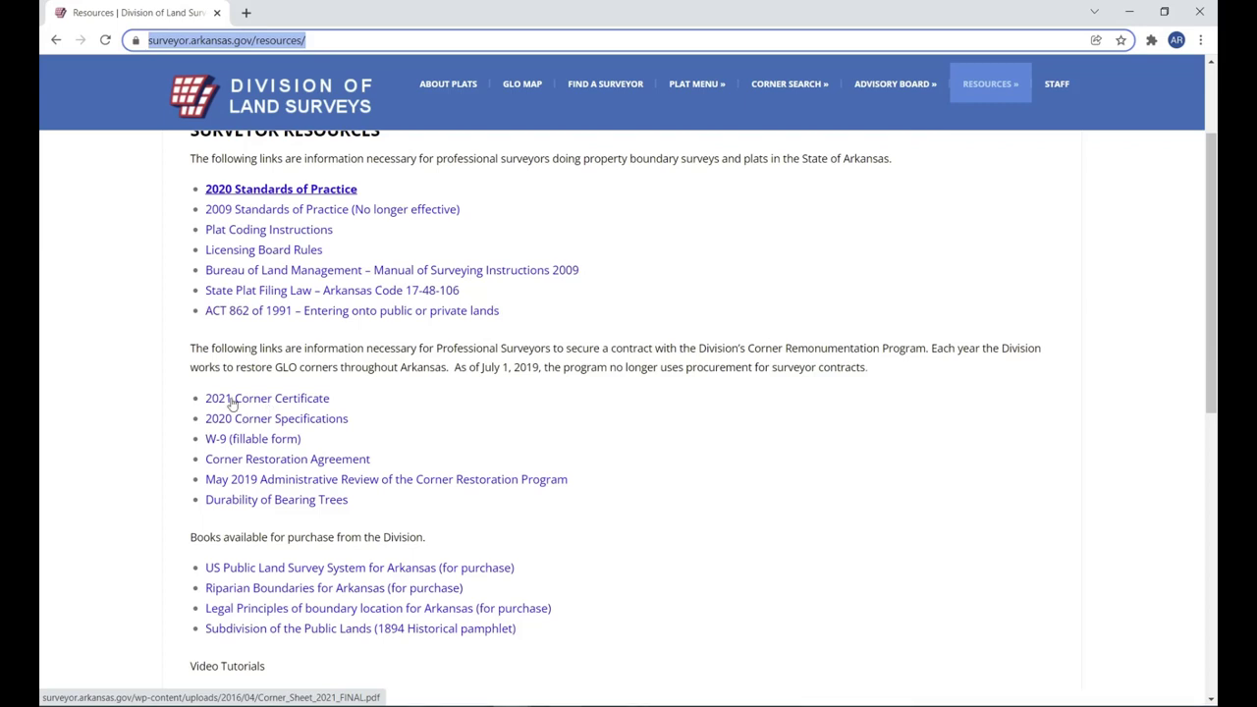
left_click(232, 403)
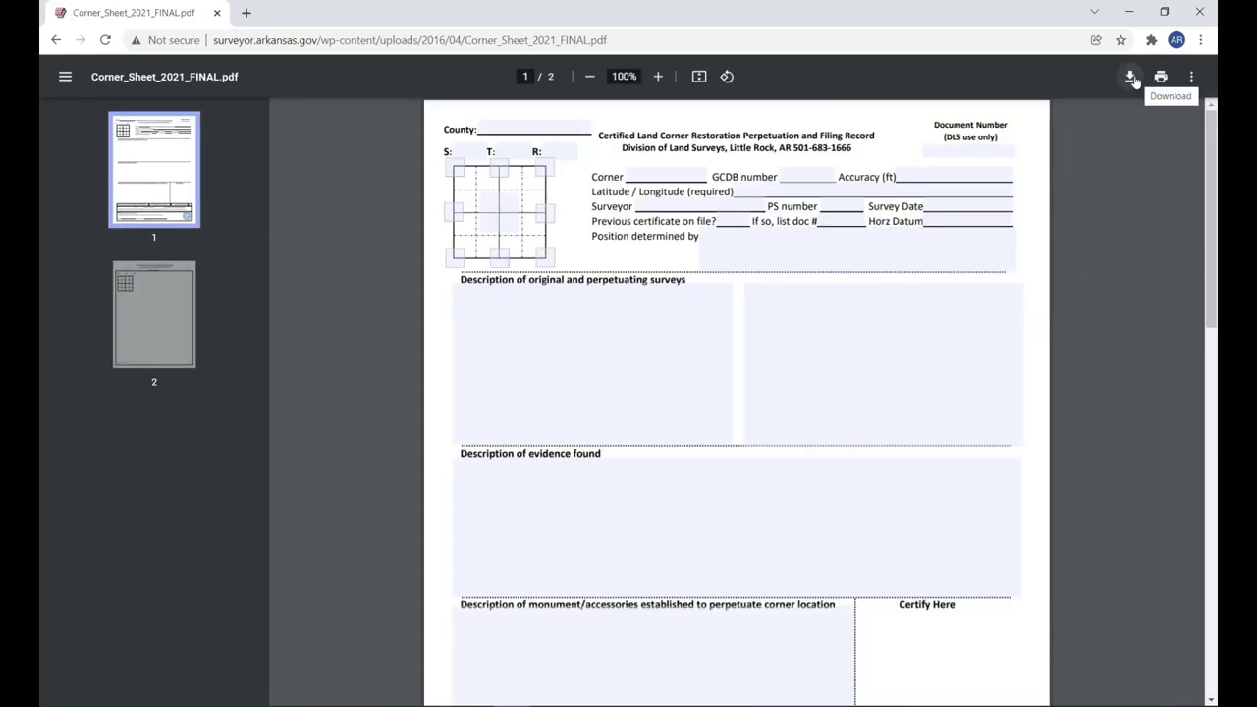
Save Corner_Sheet_2021_FINAL.pdf to the Choctaw MP 90 network folder and open it in Acrobat.
left_click(1132, 76)
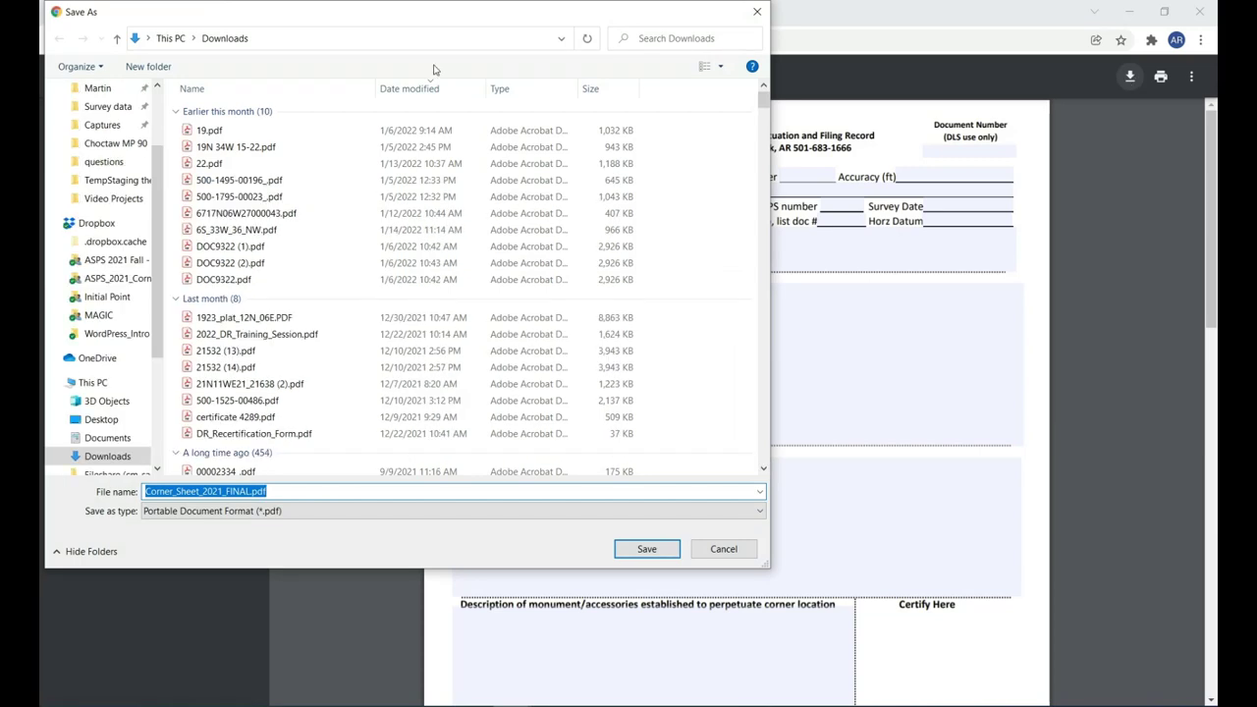
left_click(384, 37)
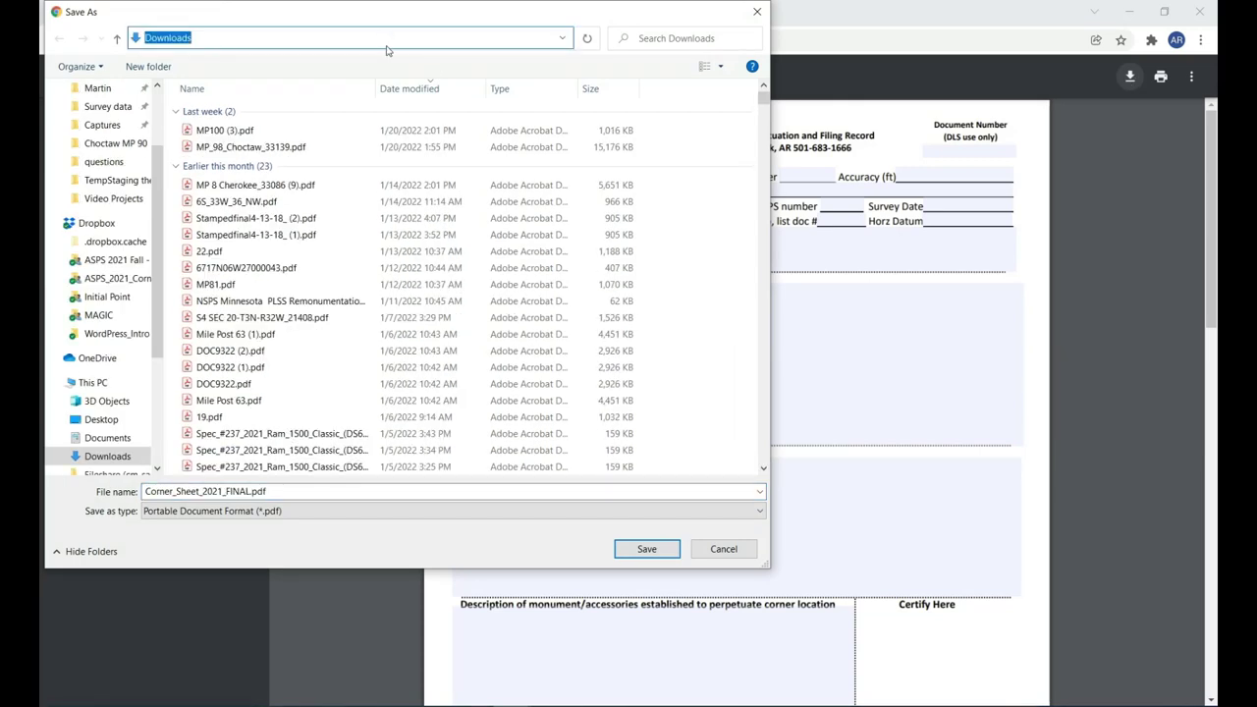
key("ctrl+v")
key("Return")
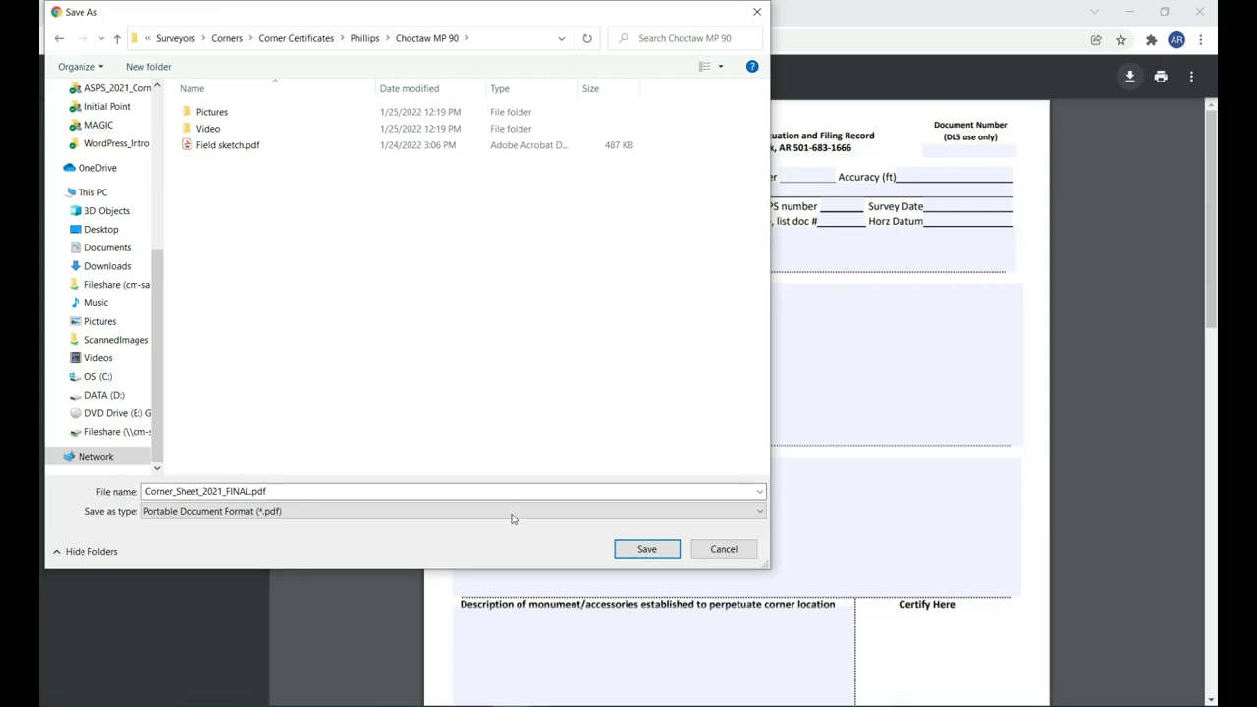
left_click(658, 555)
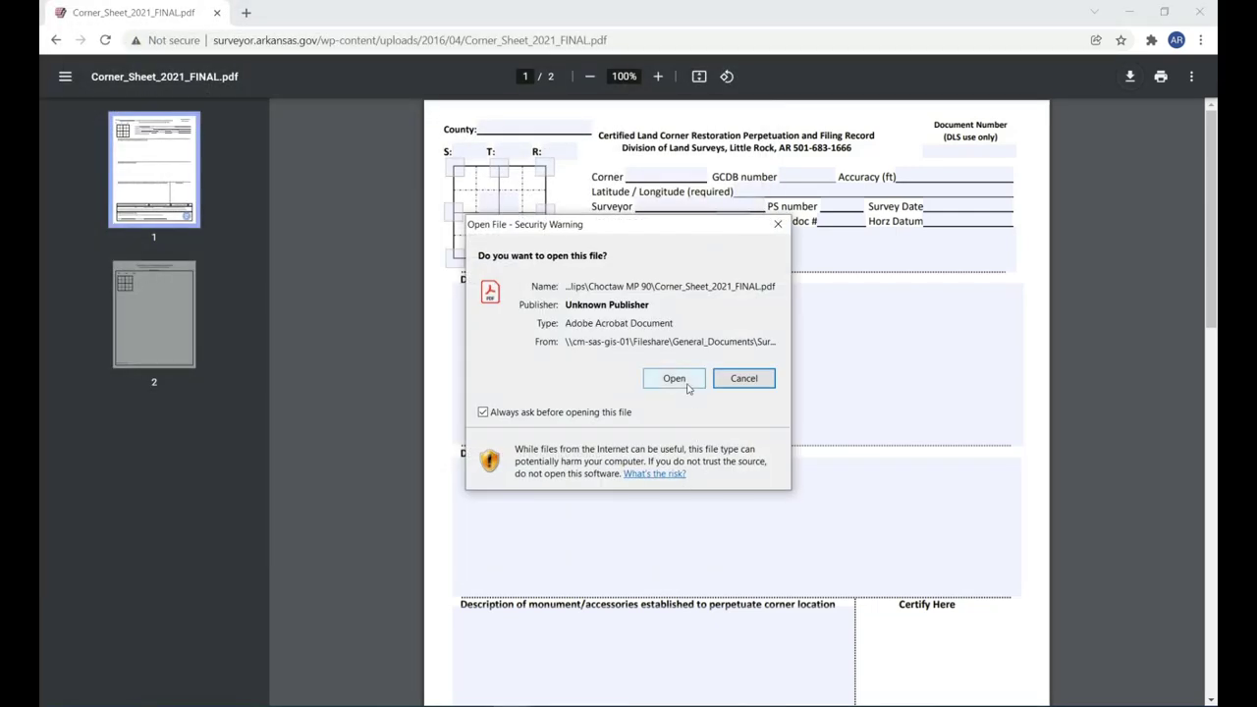
left_click(675, 381)
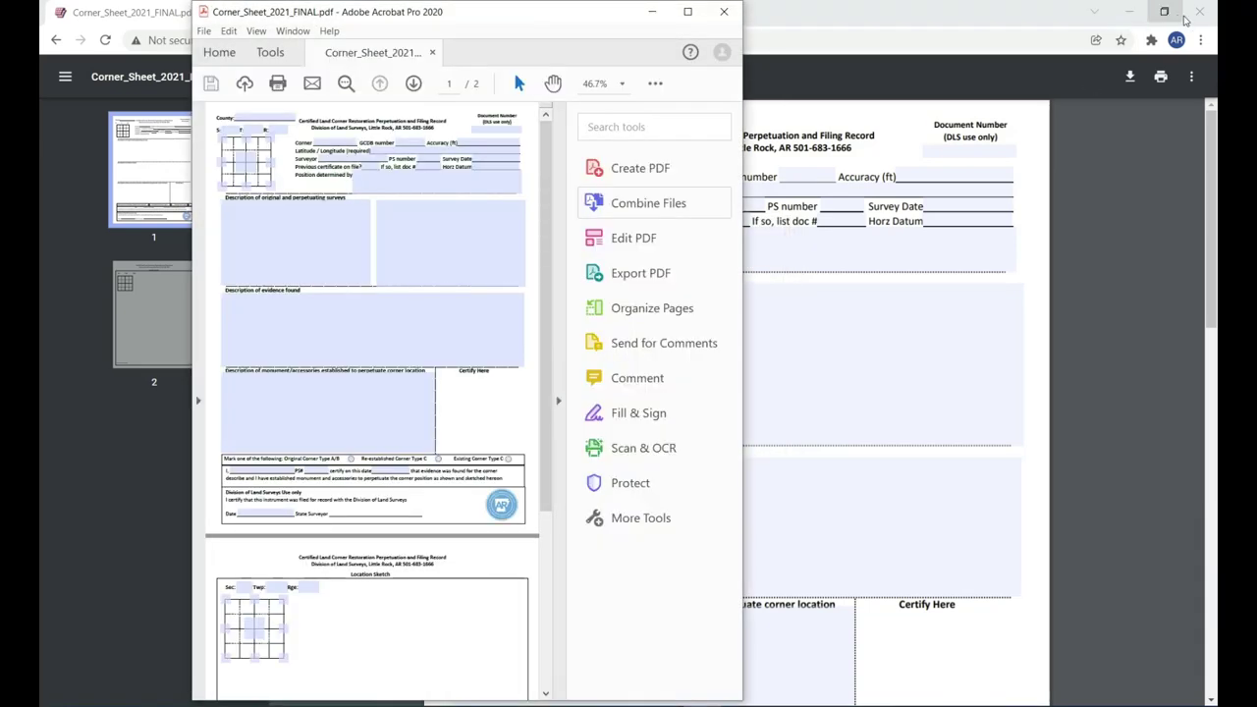
Close Chrome, maximize the Acrobat form window, and enter Seiver as the County.
left_click(1199, 12)
left_click(688, 11)
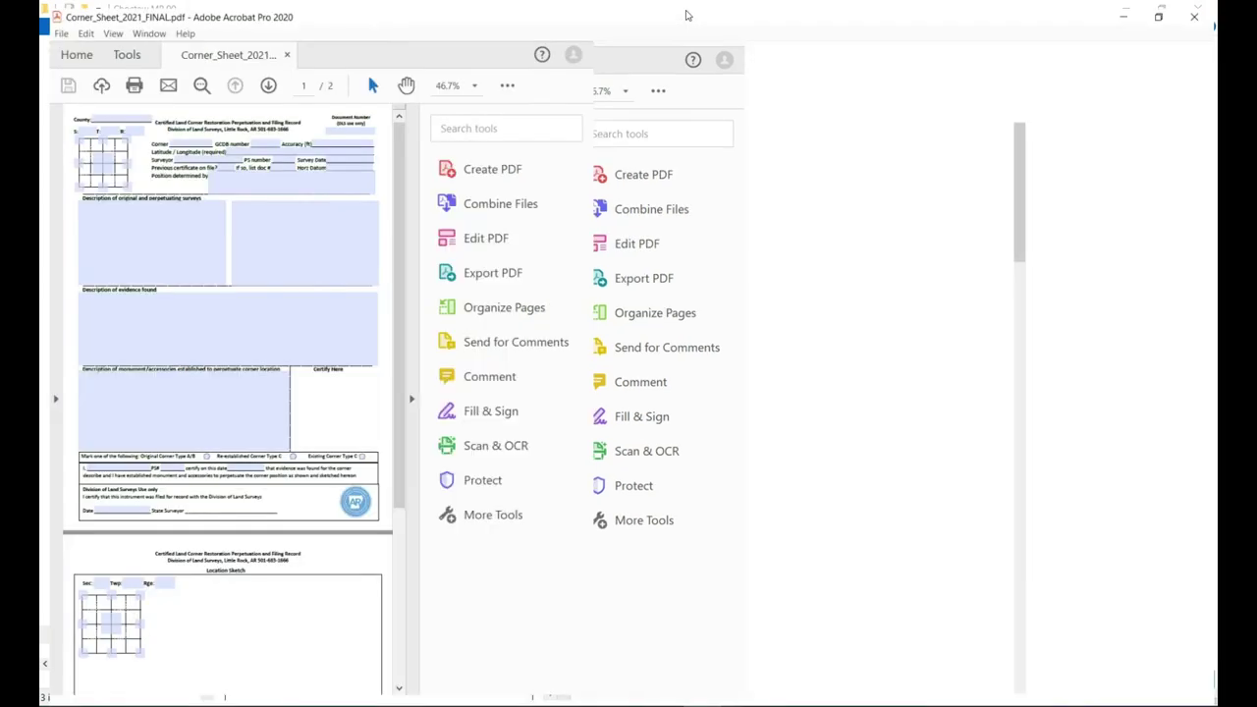
left_click(268, 153)
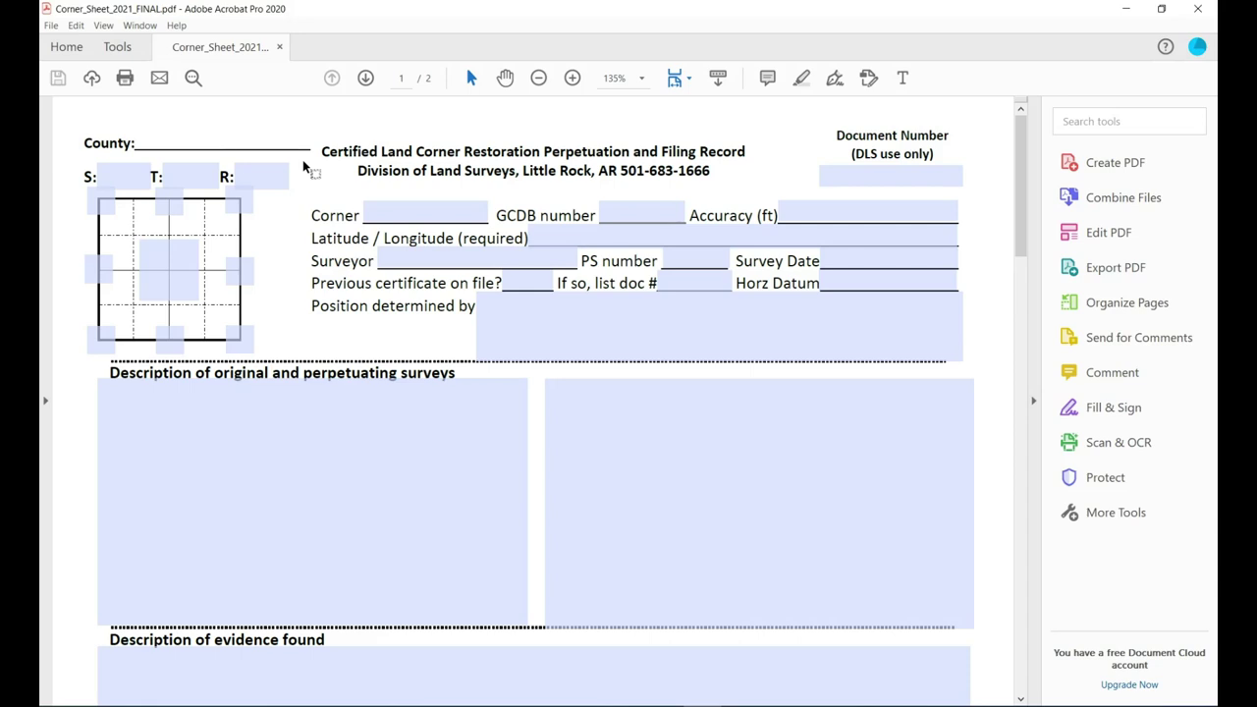
type("Seiver")
key("Tab")
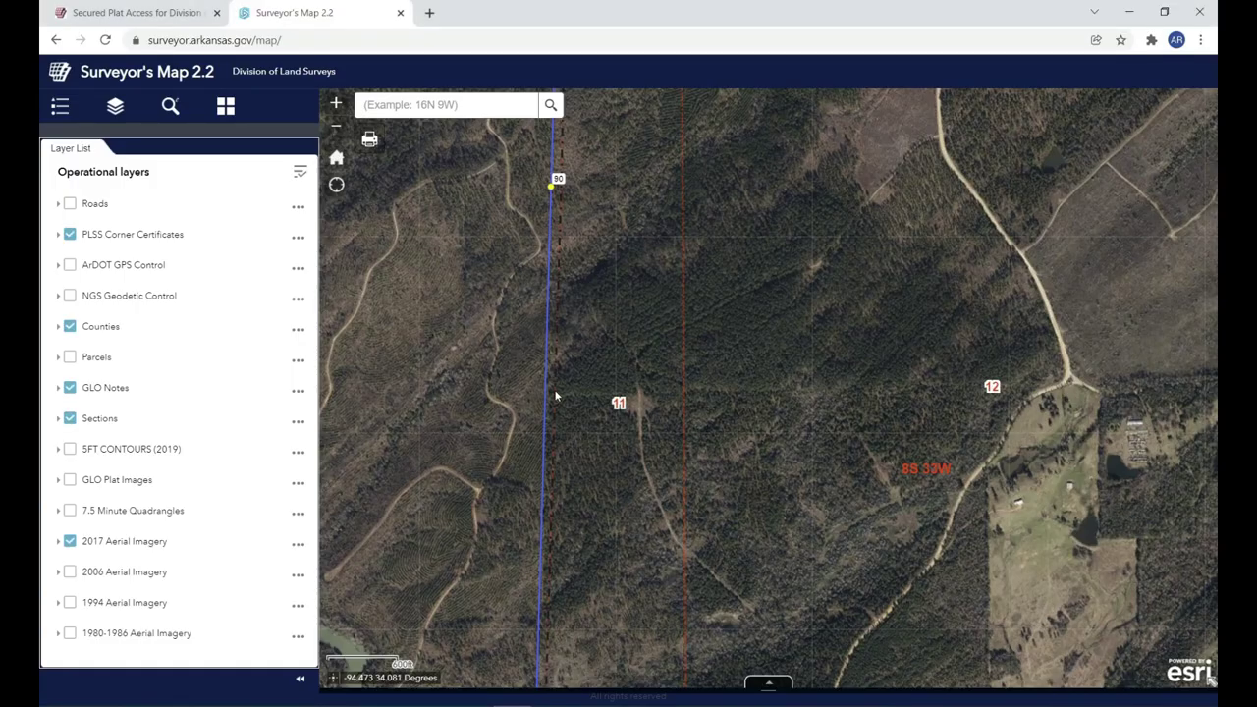
scroll(555, 396, "down", 2)
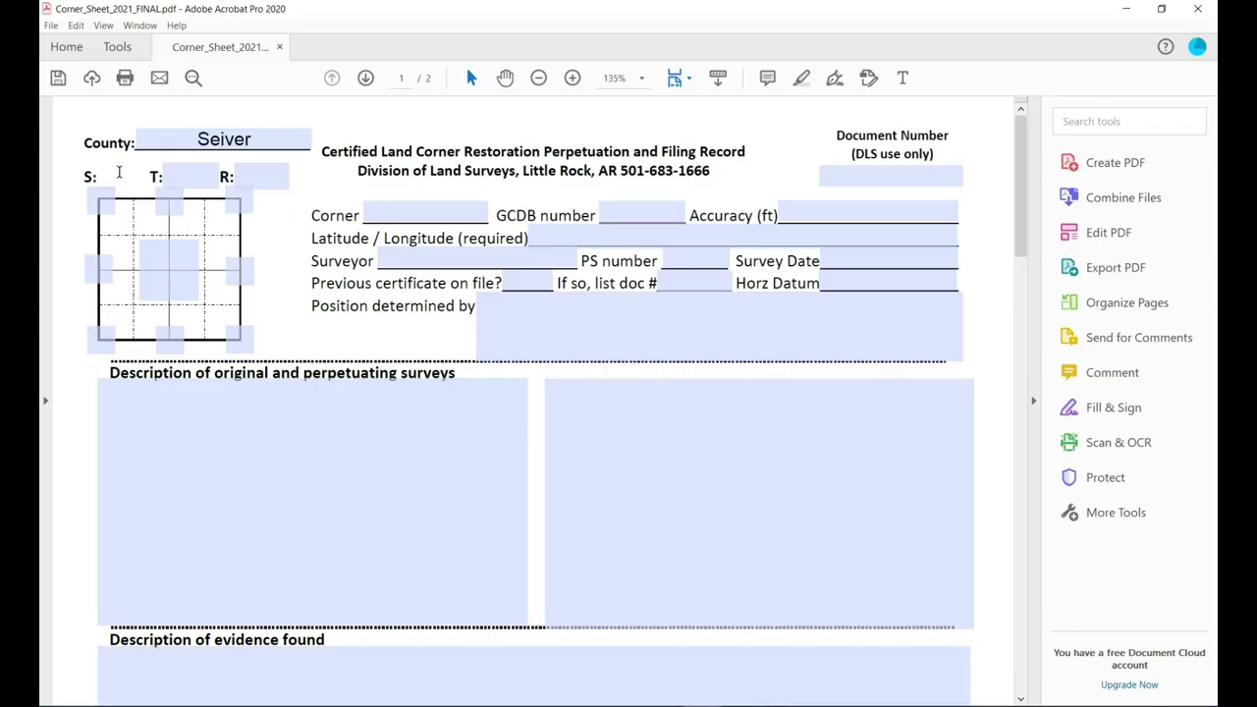
Enter S 11, T 08S, R 33W and Corner 'MP 90 CHOC' in the form header.
left_click(119, 173)
type("11")
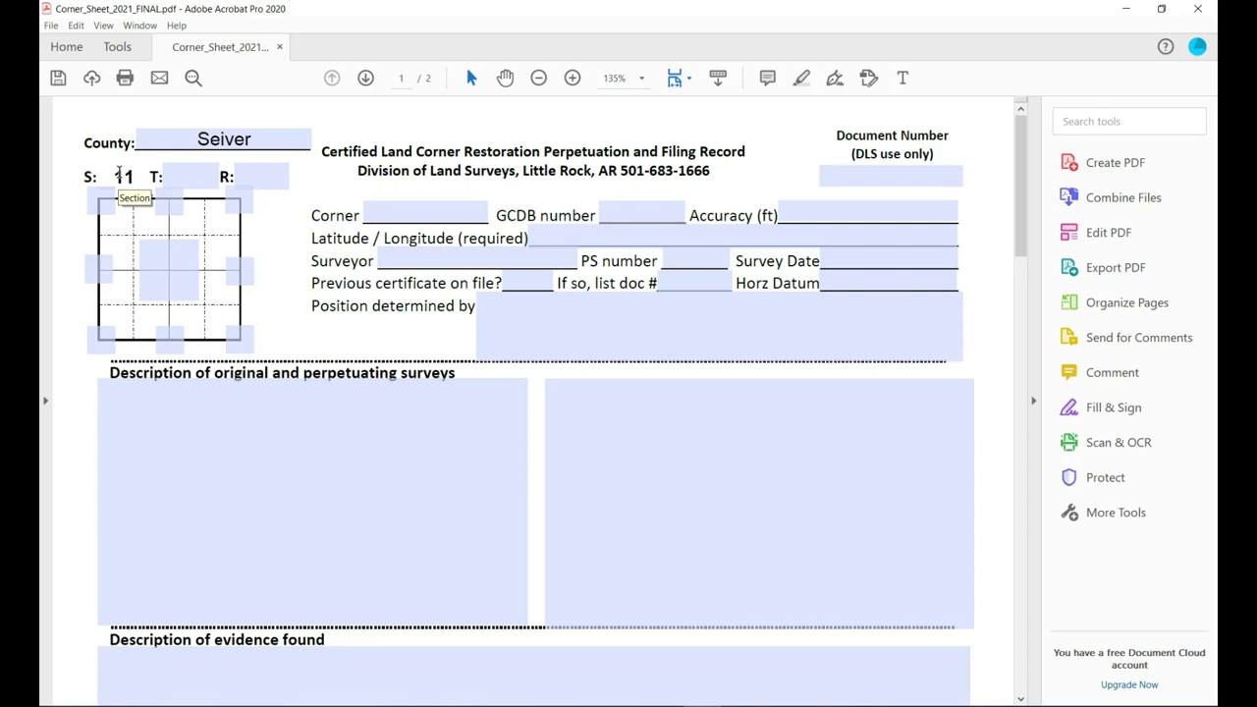
key("Tab")
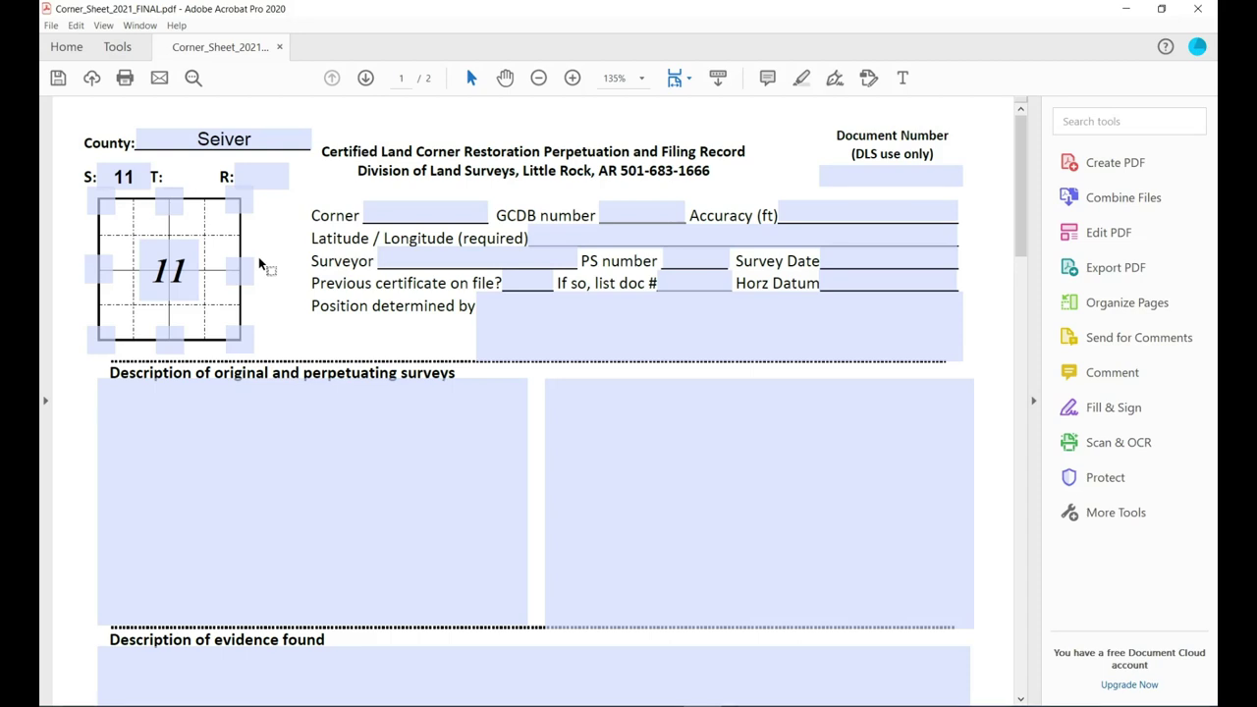
type("08S")
key("Tab")
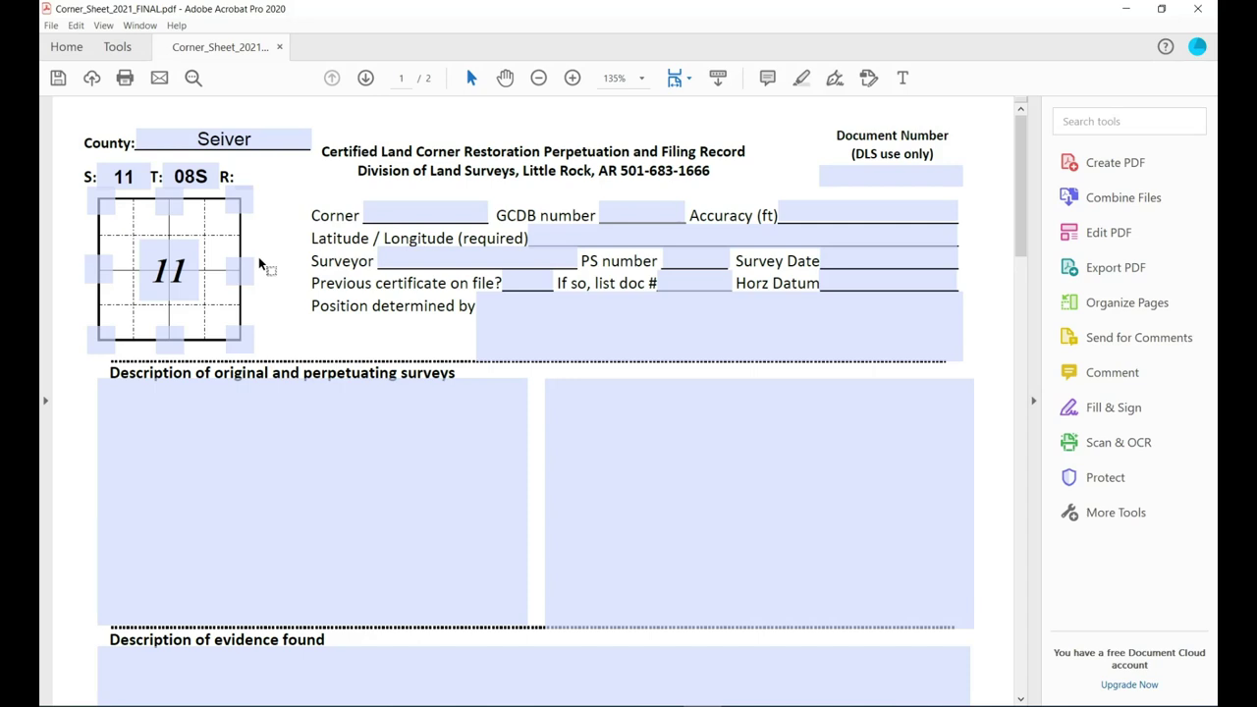
type("33W")
key("Tab")
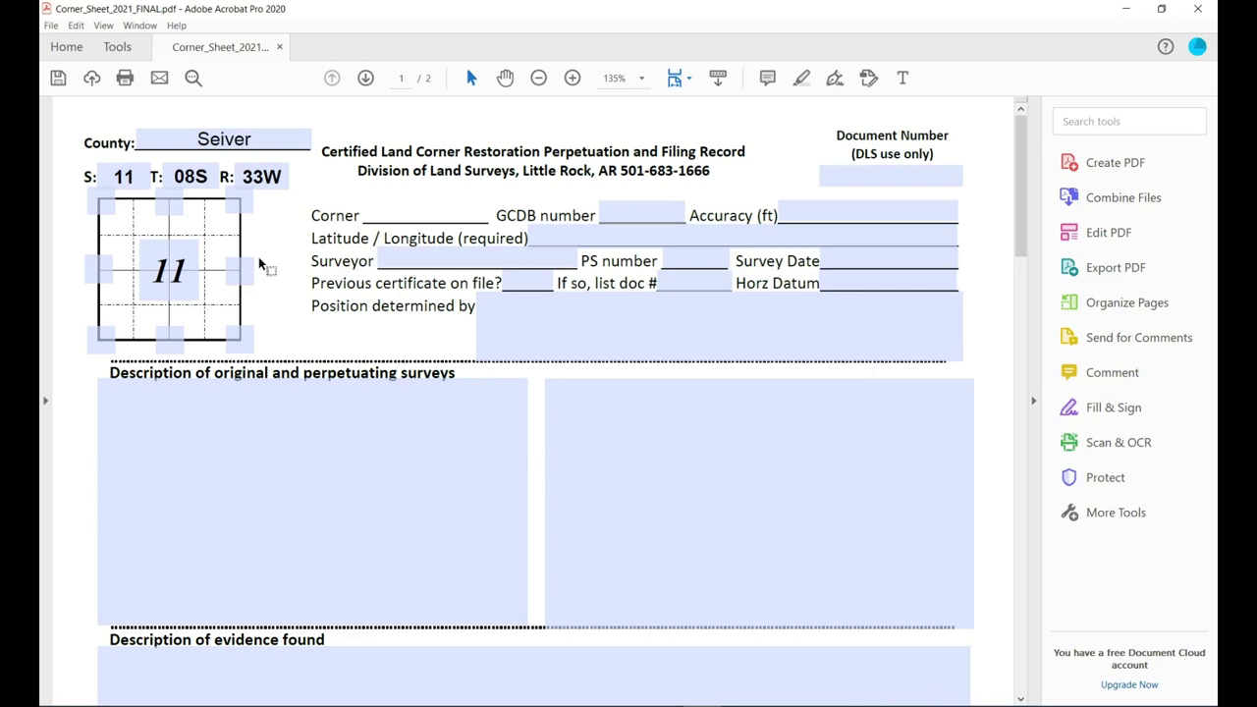
type("MP 90 CHOC")
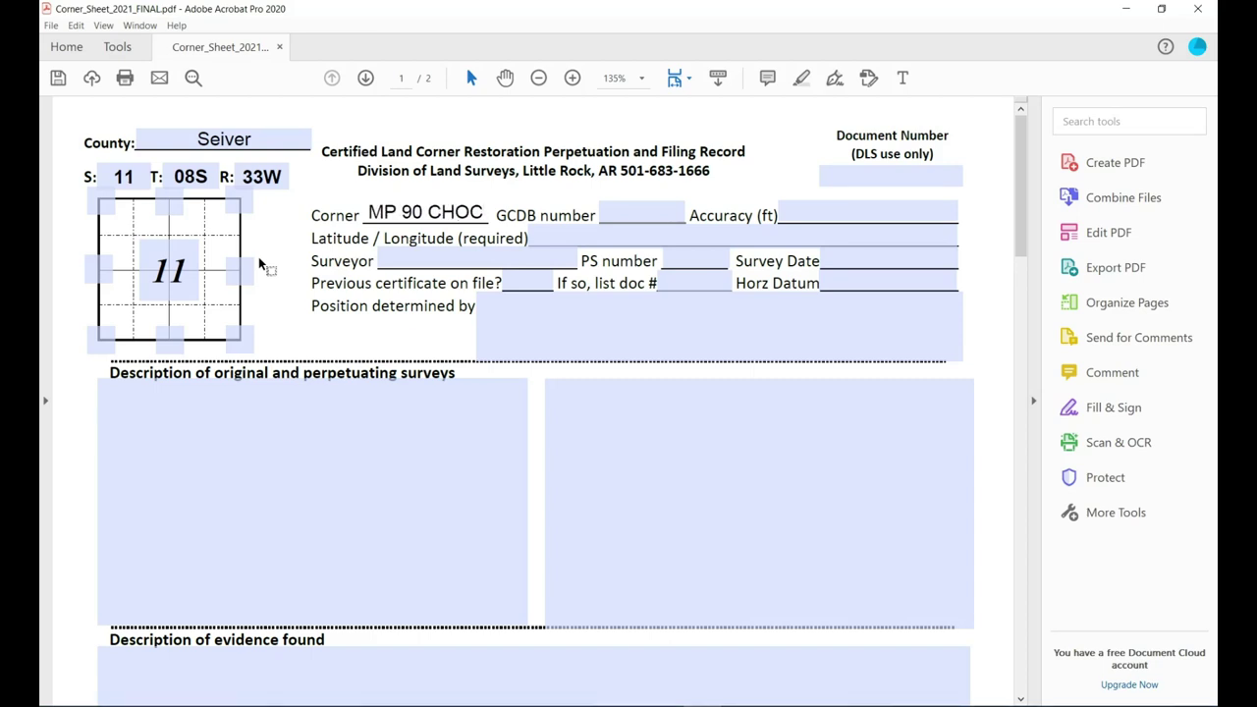
Enter GCDB number 90 and Accuracy (ft) 0.5 in the corner form.
left_click(621, 205)
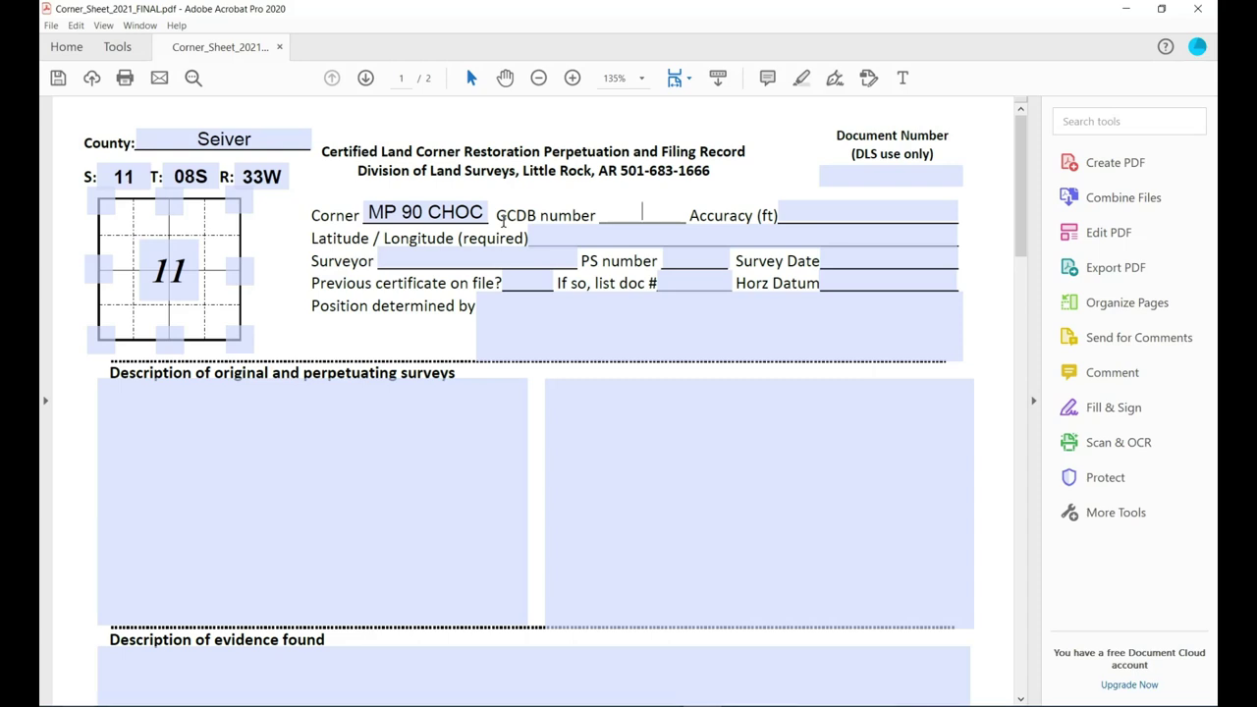
type("90")
key("Tab")
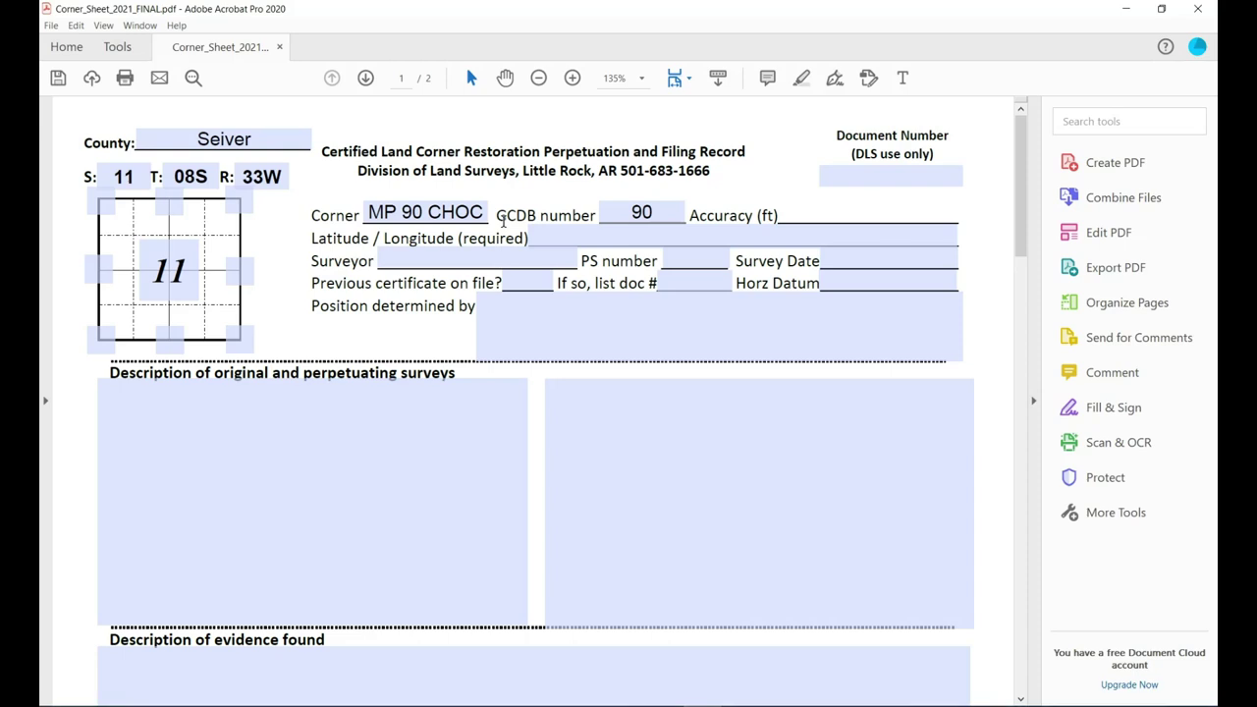
type("0.5")
left_click(596, 241)
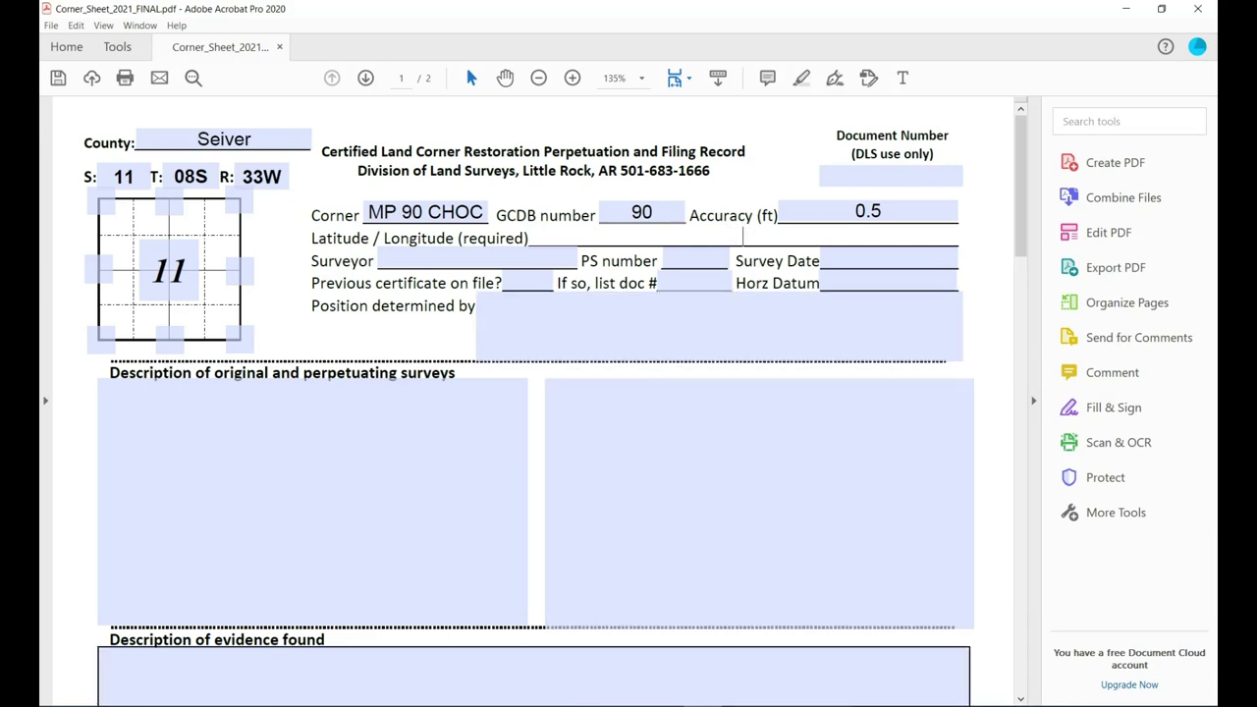
Bring up South.dwg in Carlson and select point 963 'MP 90 Final' to show its X/Y/Z.
mouse_move(625, 706)
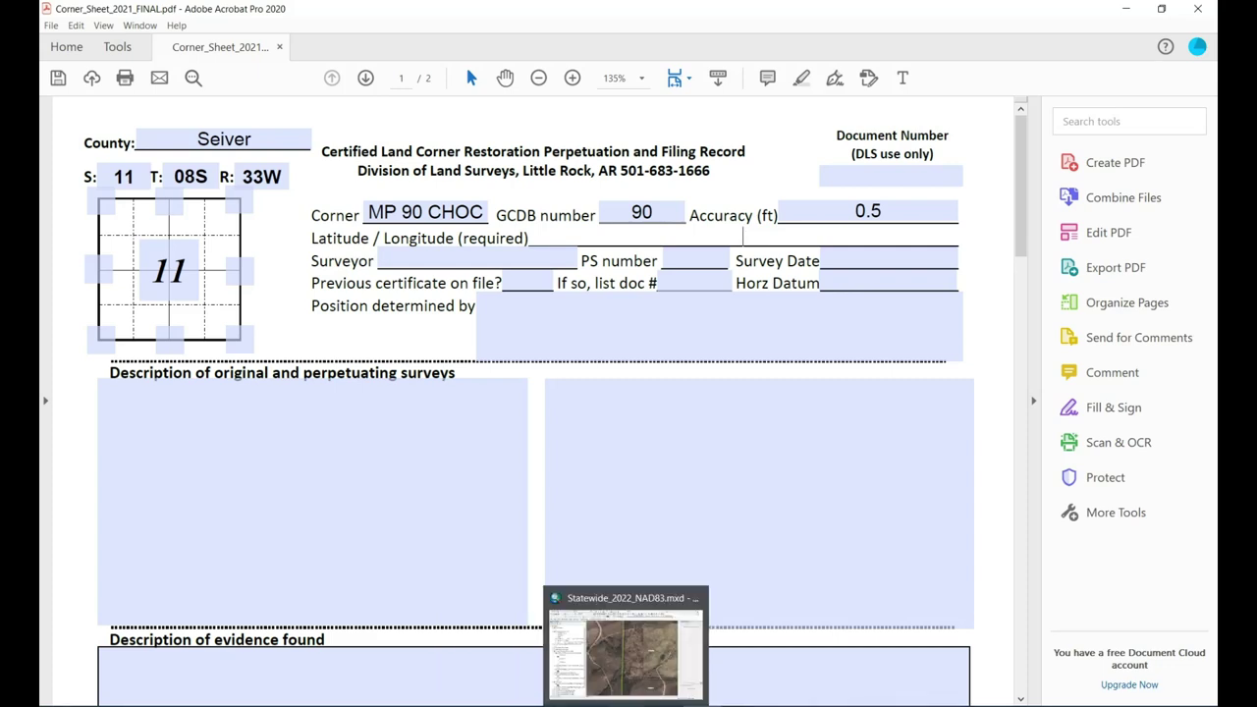
mouse_move(586, 705)
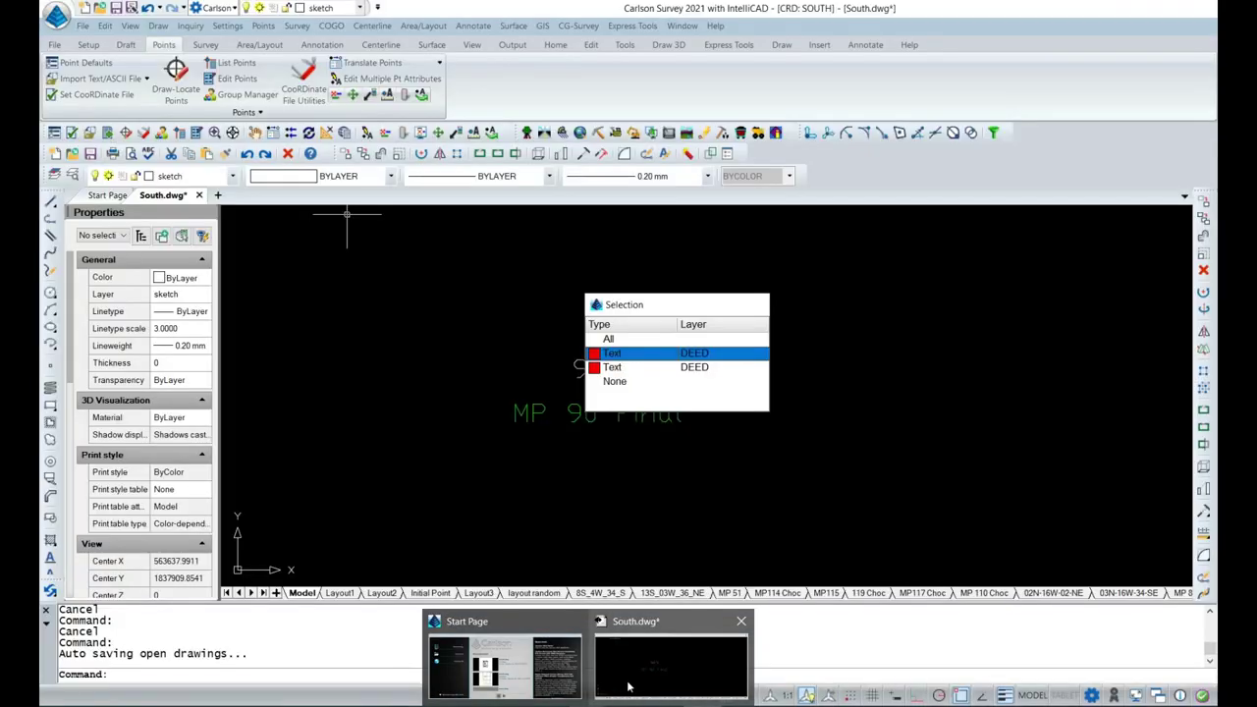
left_click(629, 687)
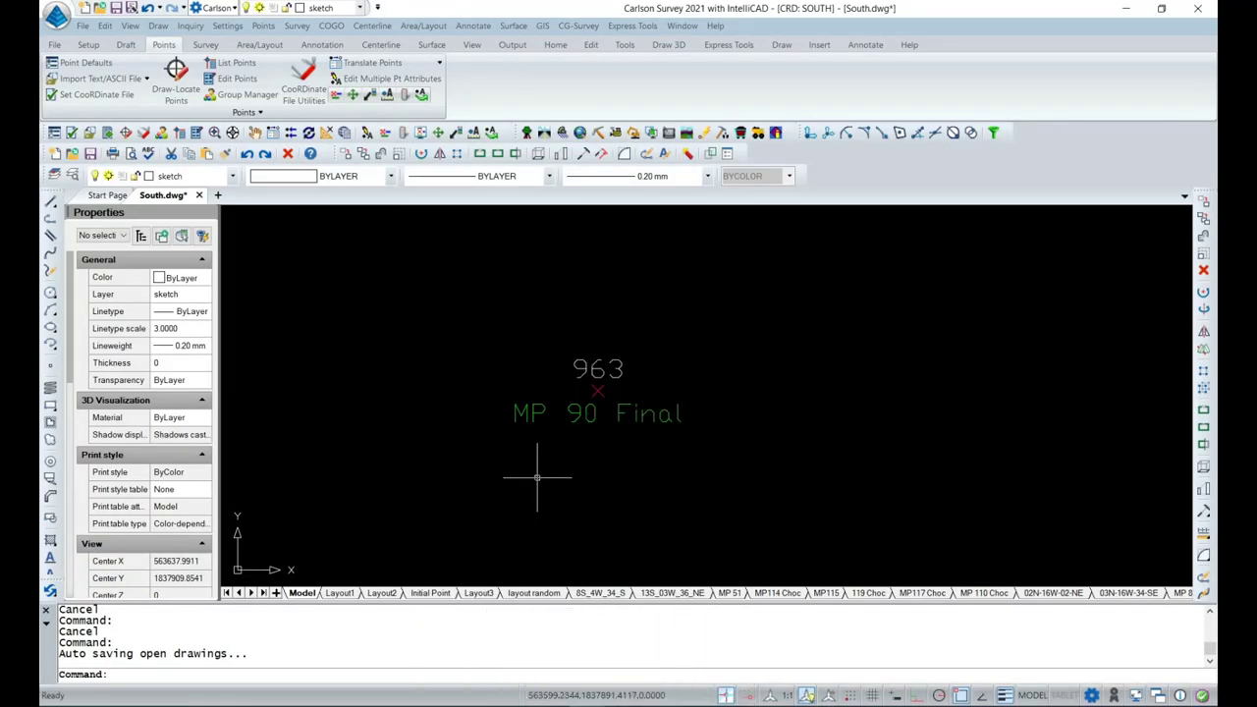
scroll(140, 489, "down", 2)
scroll(141, 489, "down", 3)
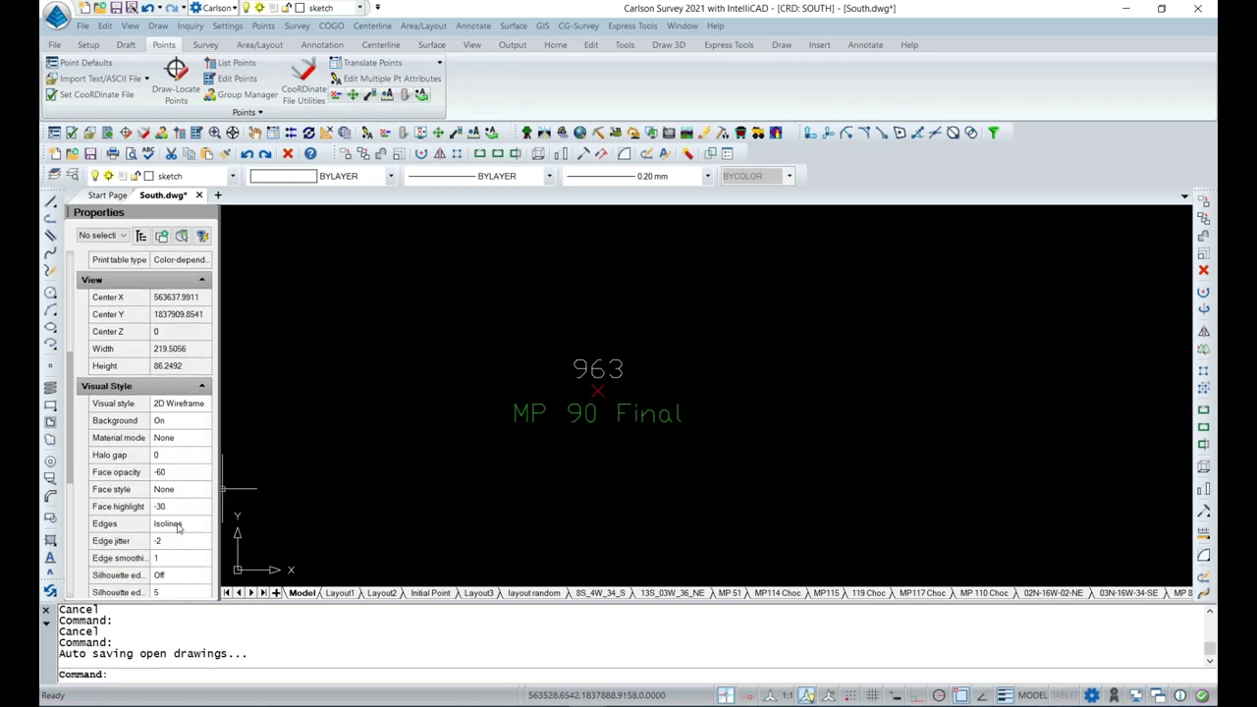
left_click(595, 390)
scroll(596, 390, "up", 4)
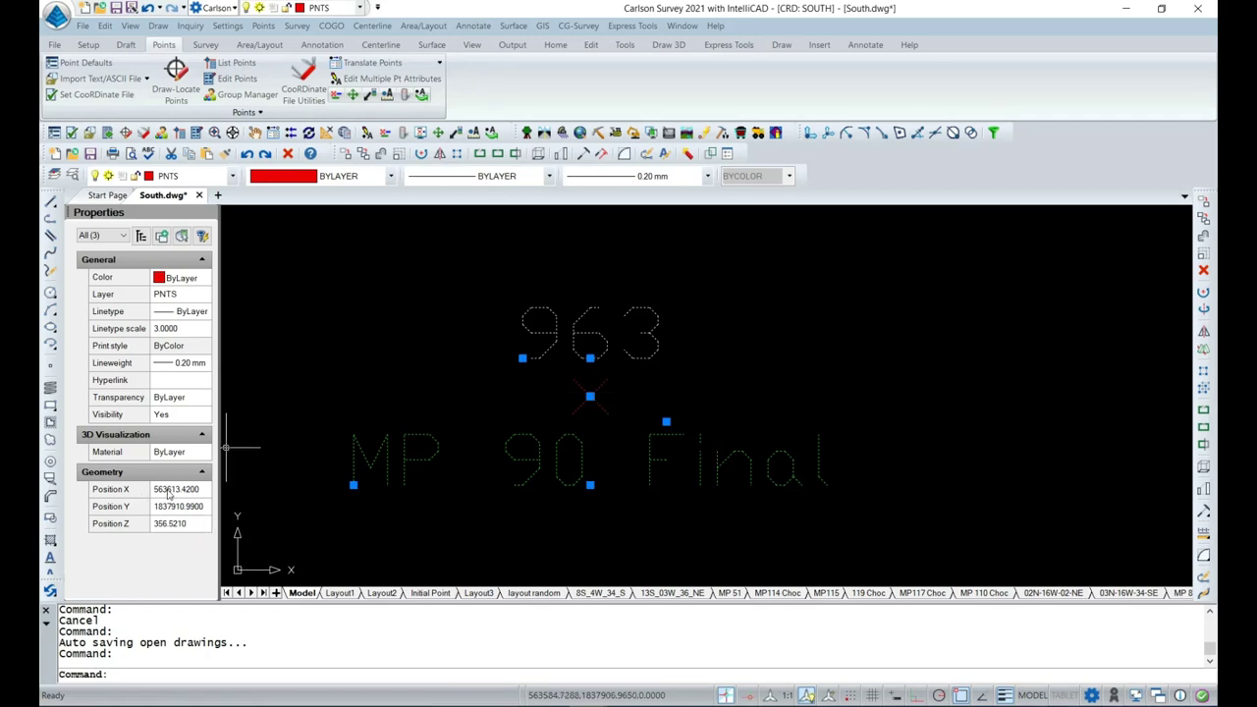
key("alt+Tab")
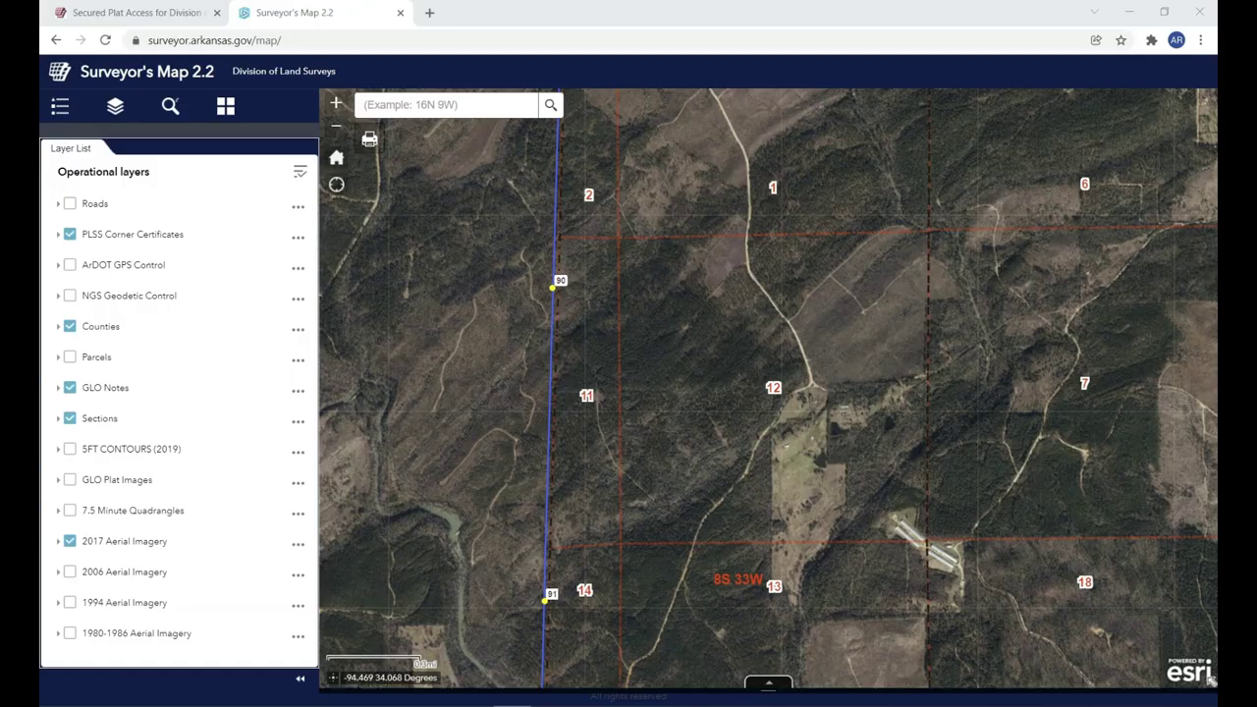
Search 'NGS NCAT' in a new tab, open the NCAT tool, and choose SPC input.
key("ctrl+t")
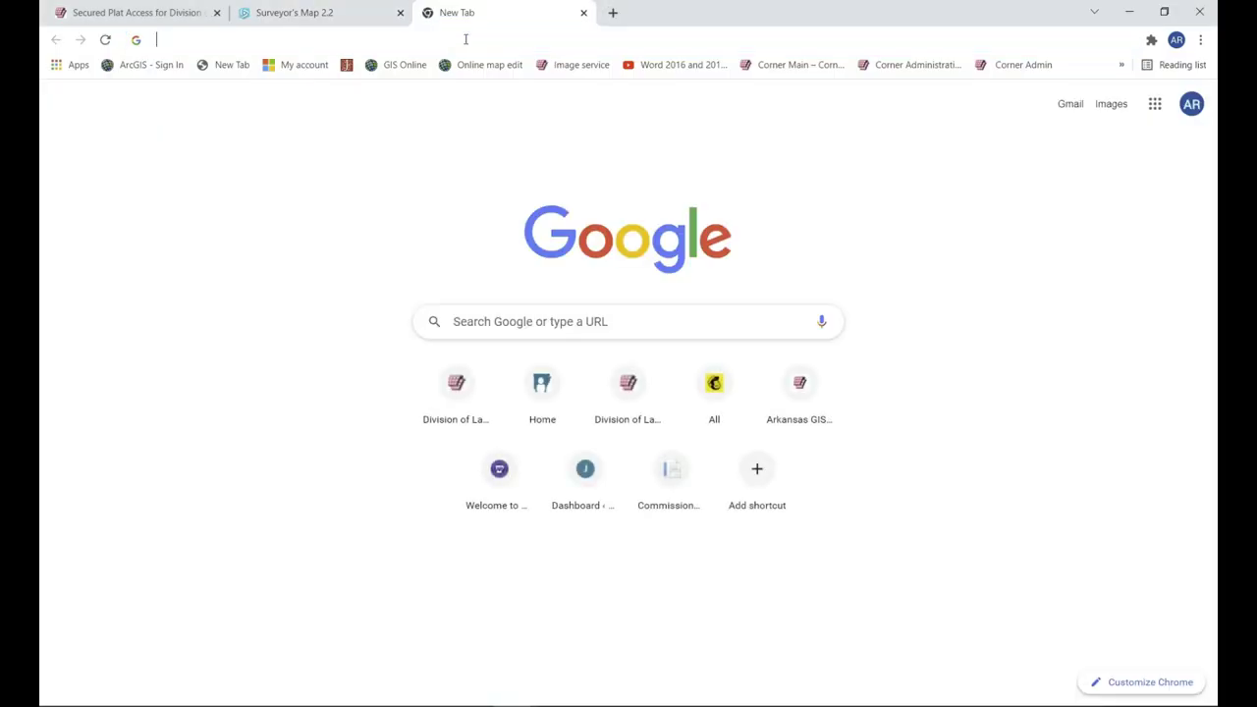
left_click(465, 39)
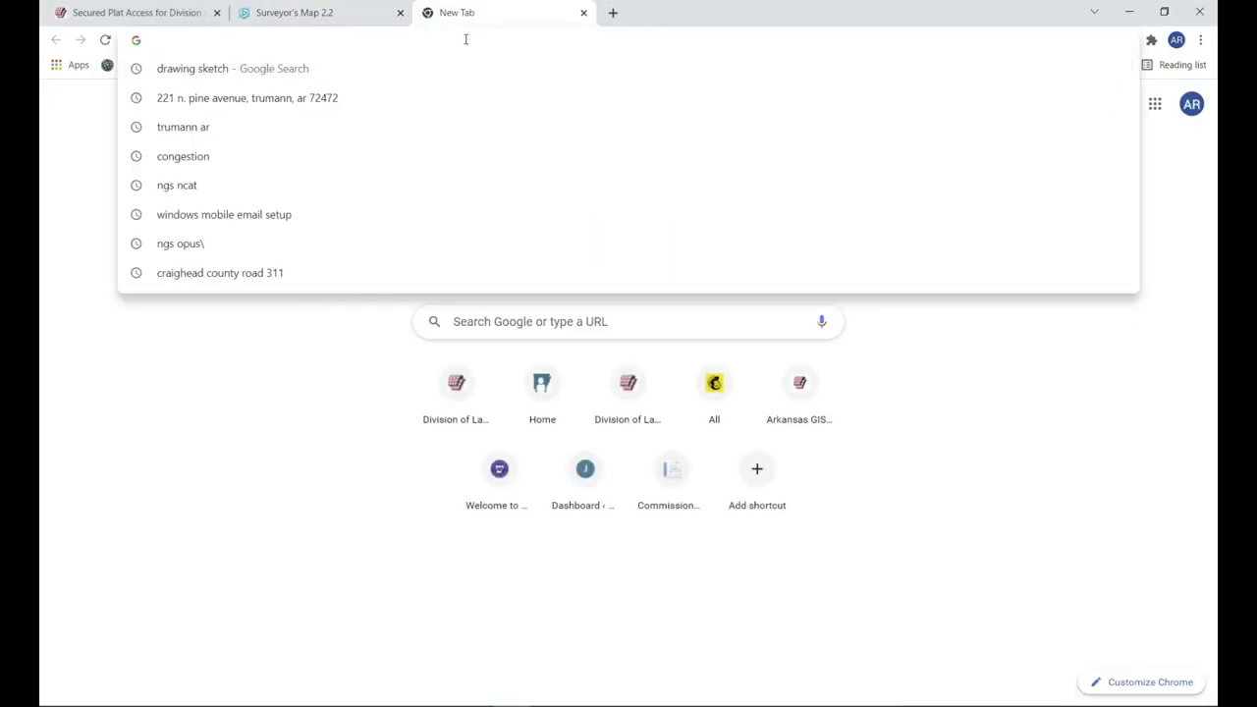
type("NGS NCAT")
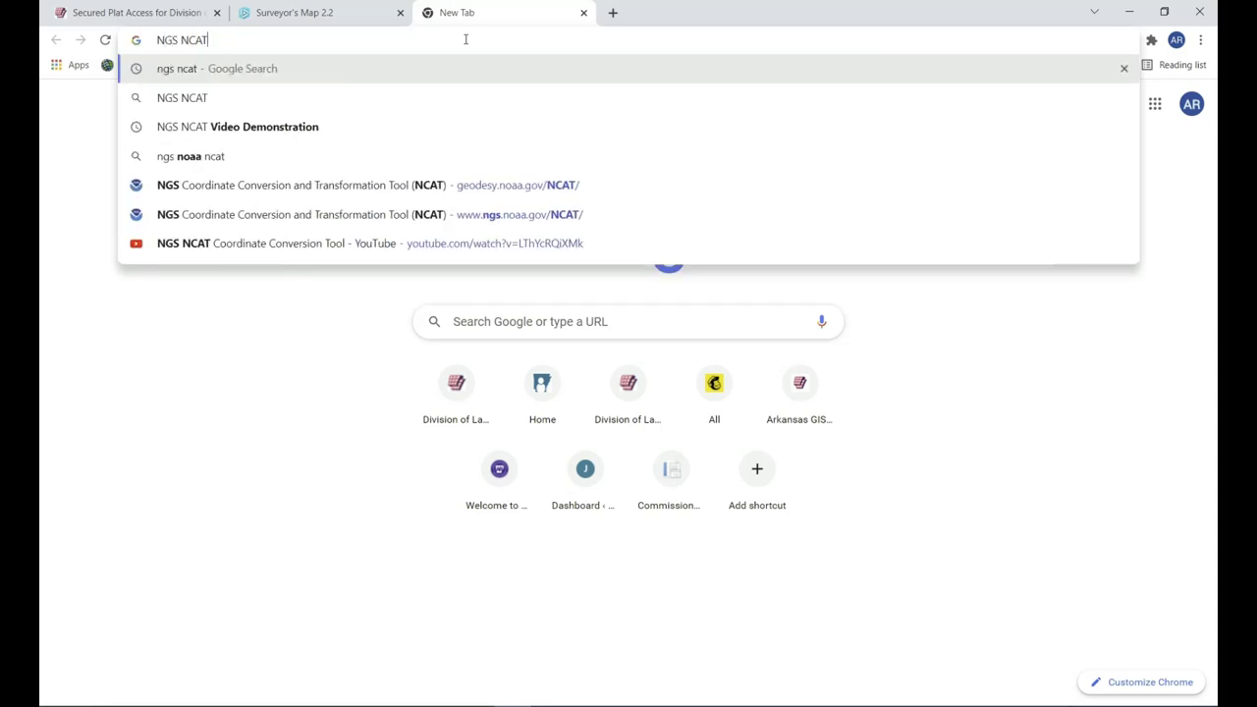
key("Return")
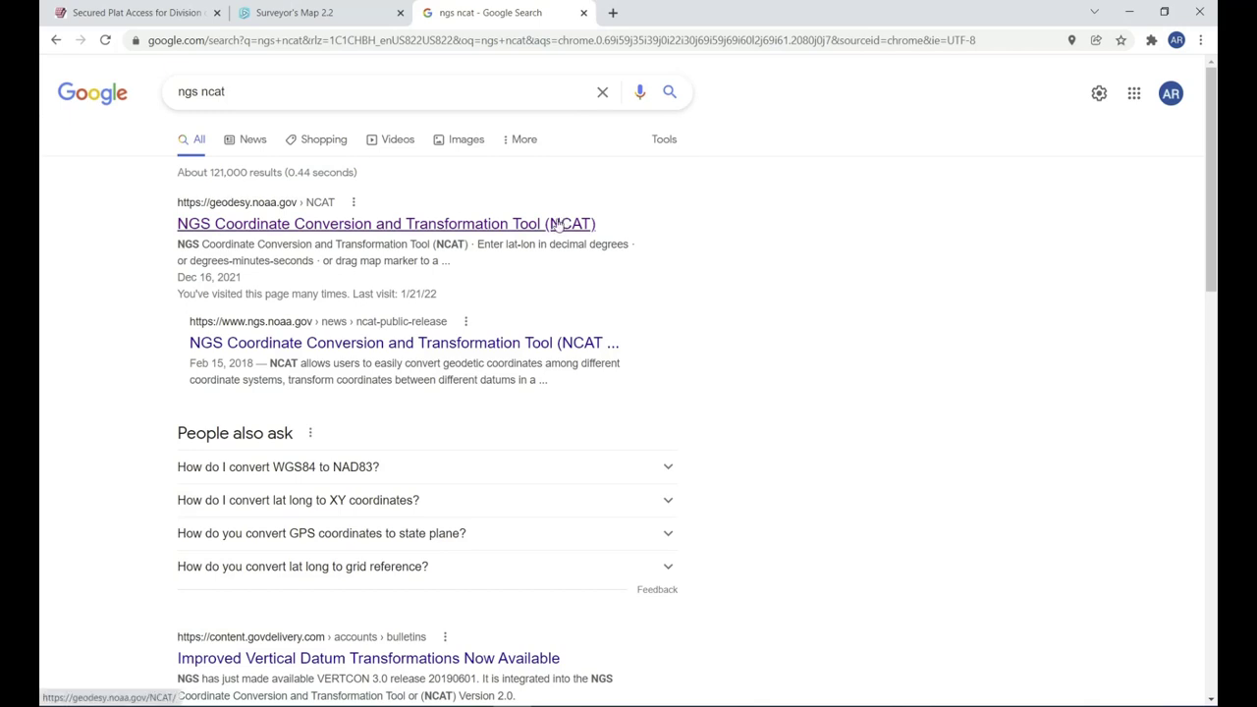
left_click(555, 224)
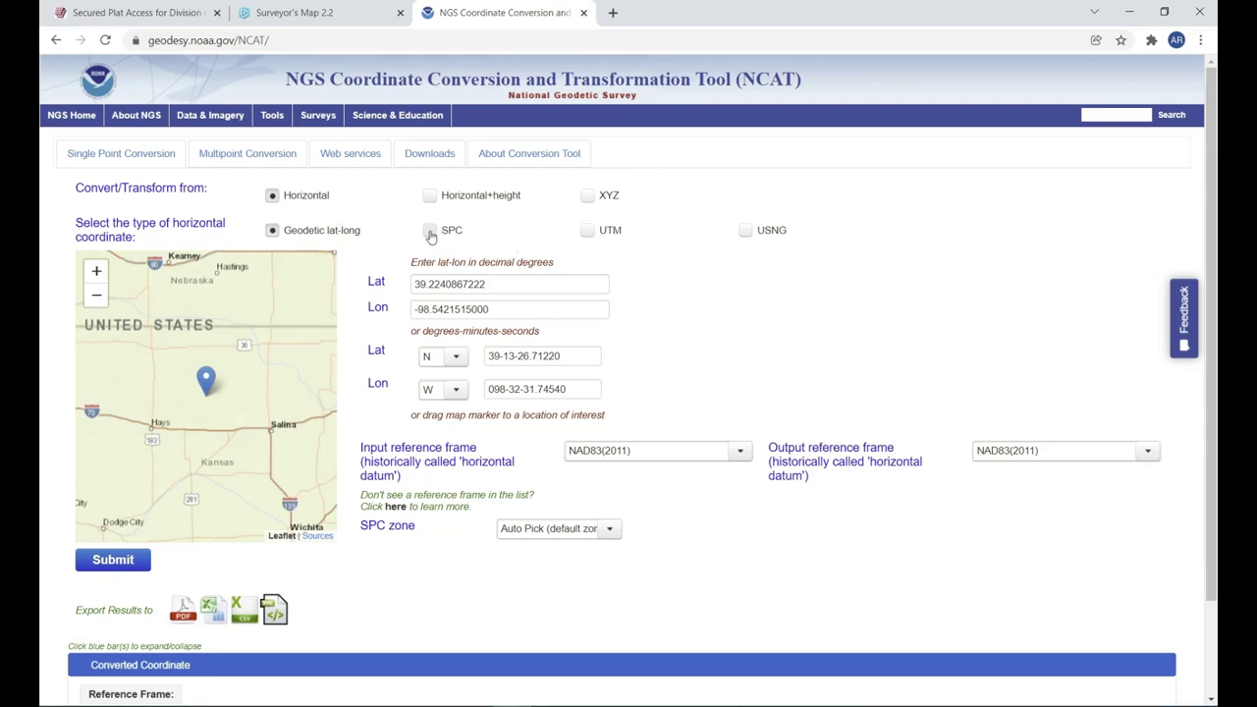
left_click(430, 232)
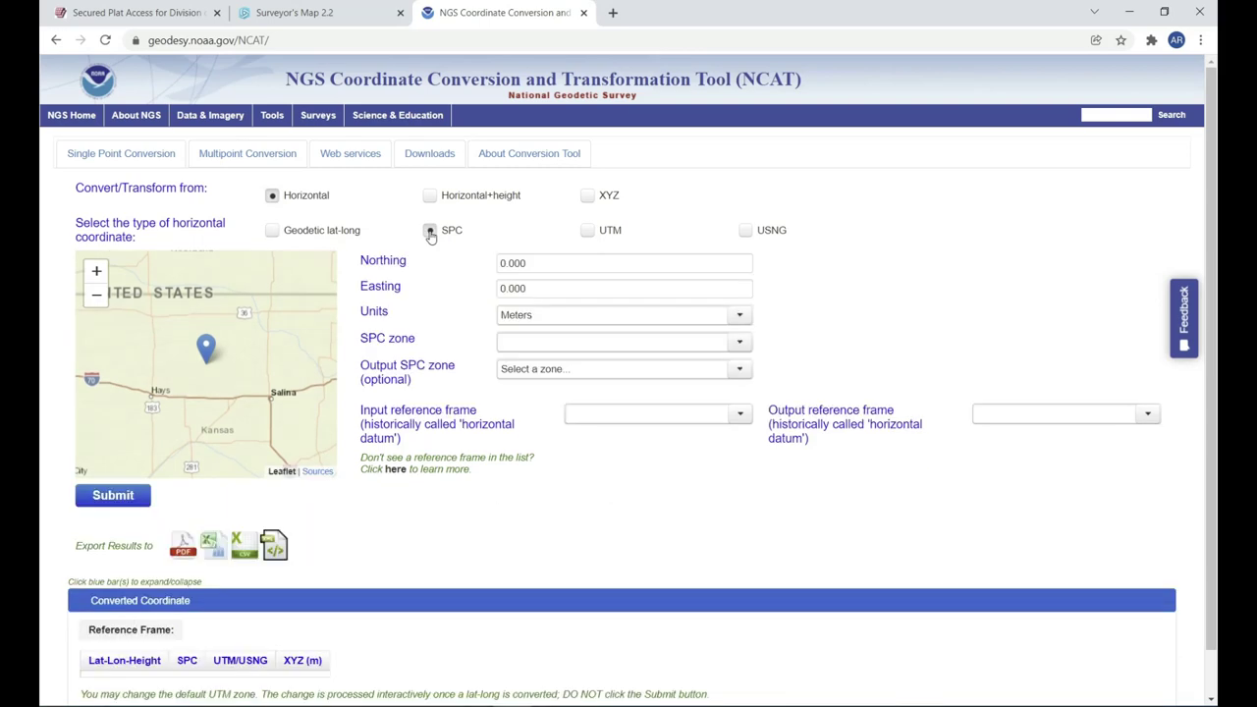
Set units to US Survey Feet and paste Carlson's Y position as Northing 1,837,910.990.
left_click(738, 315)
left_click(629, 359)
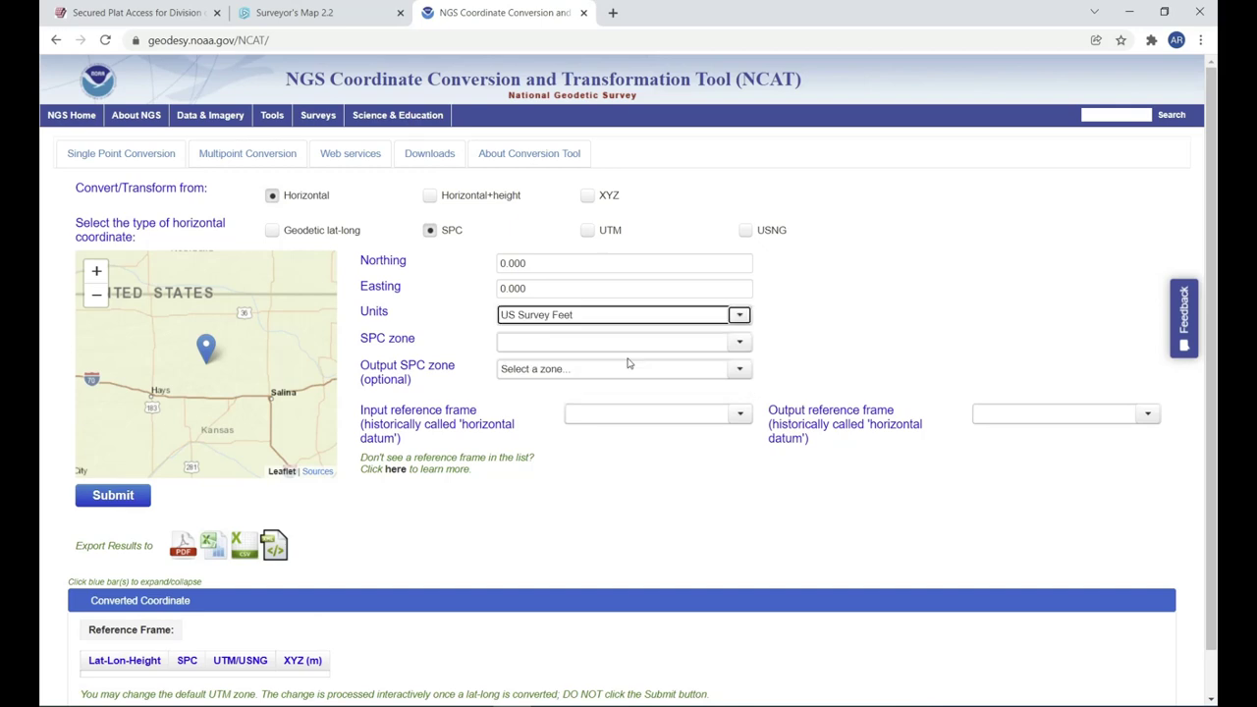
left_click(565, 288)
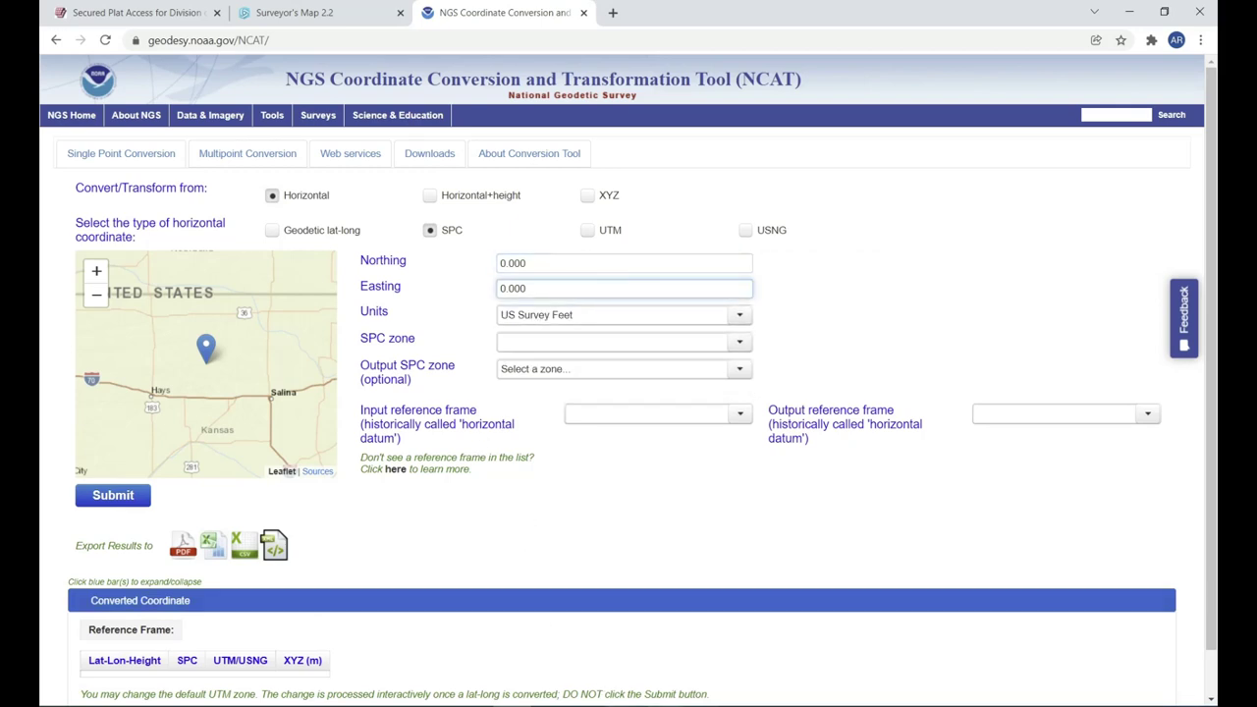
left_click(587, 706)
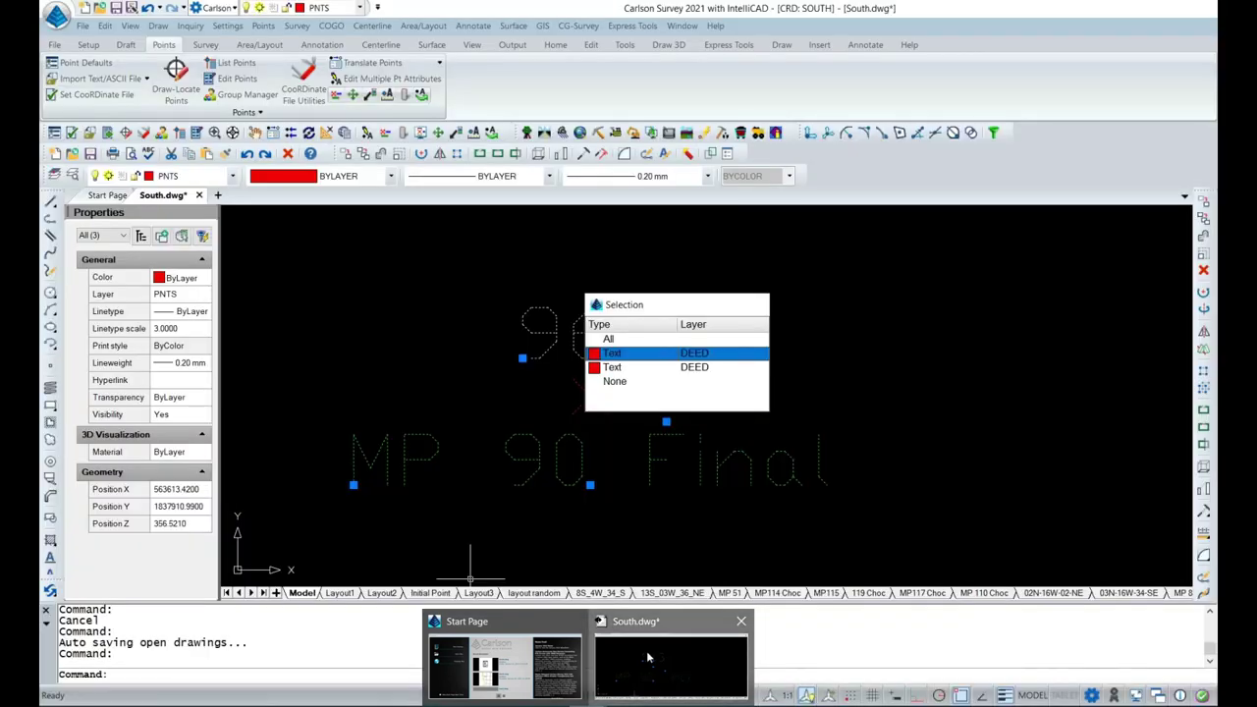
left_click(651, 658)
left_click(173, 508)
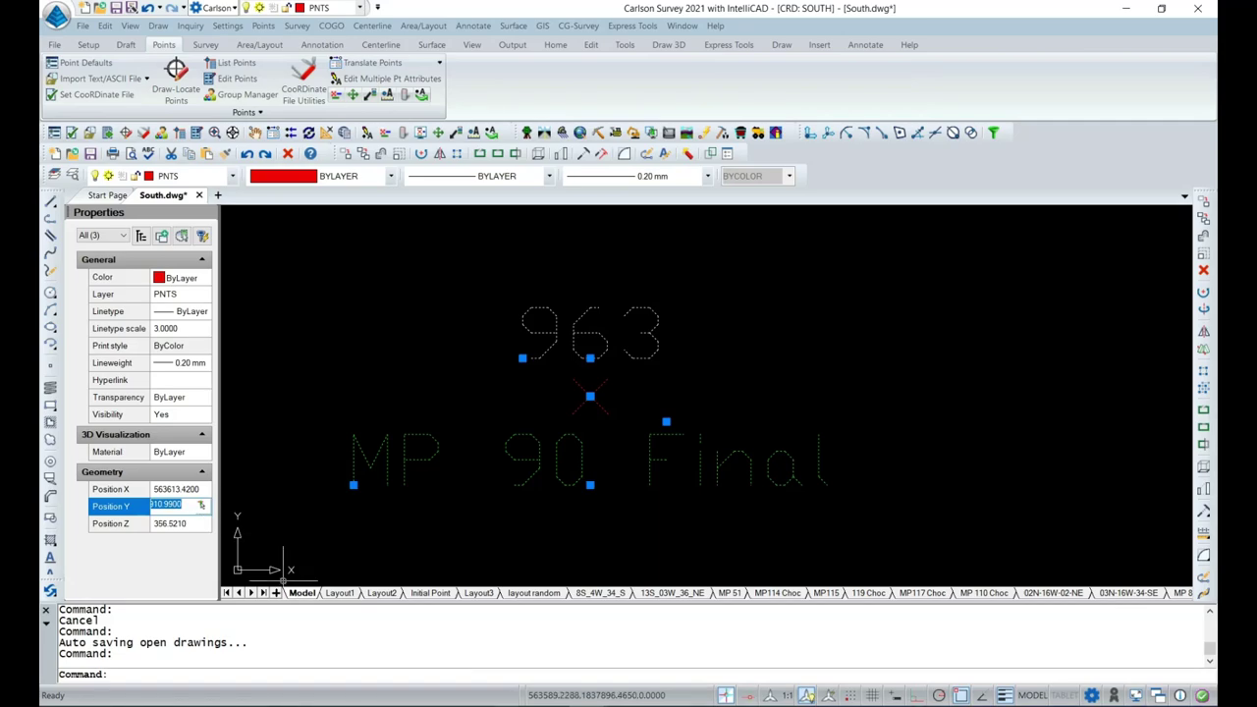
key("alt+Tab")
left_click(557, 286)
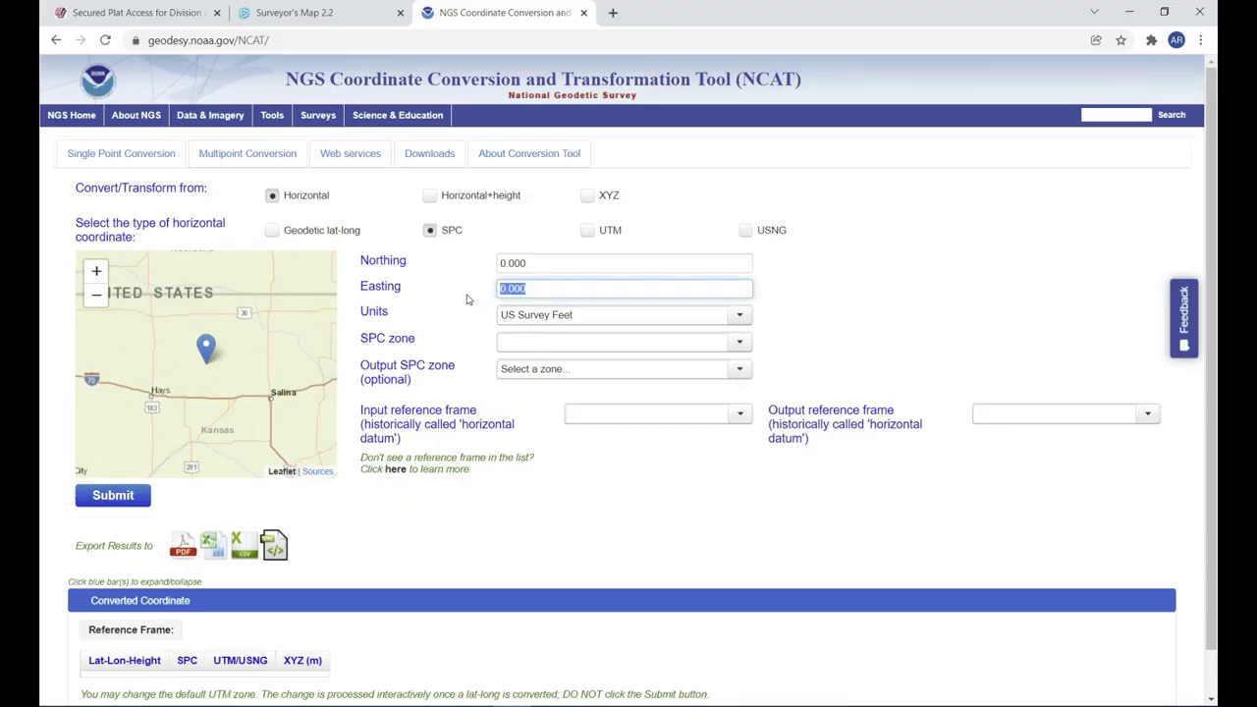
left_click(518, 264)
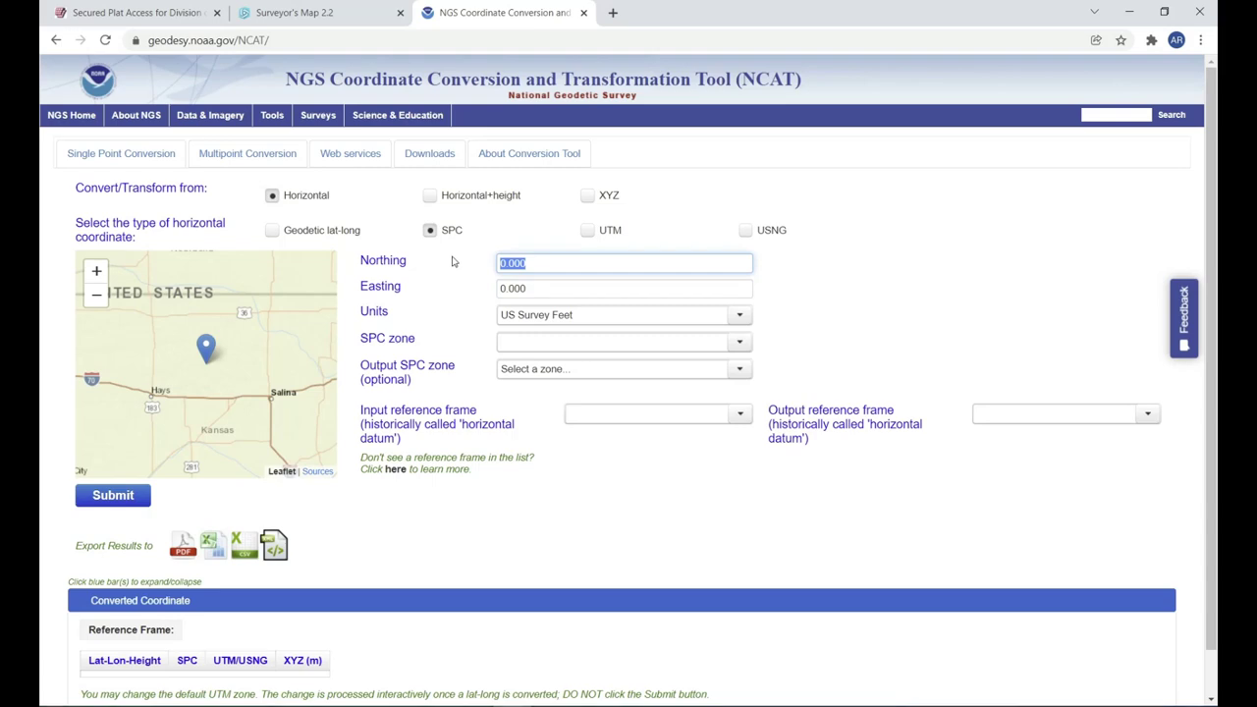
type("1,837,910.990")
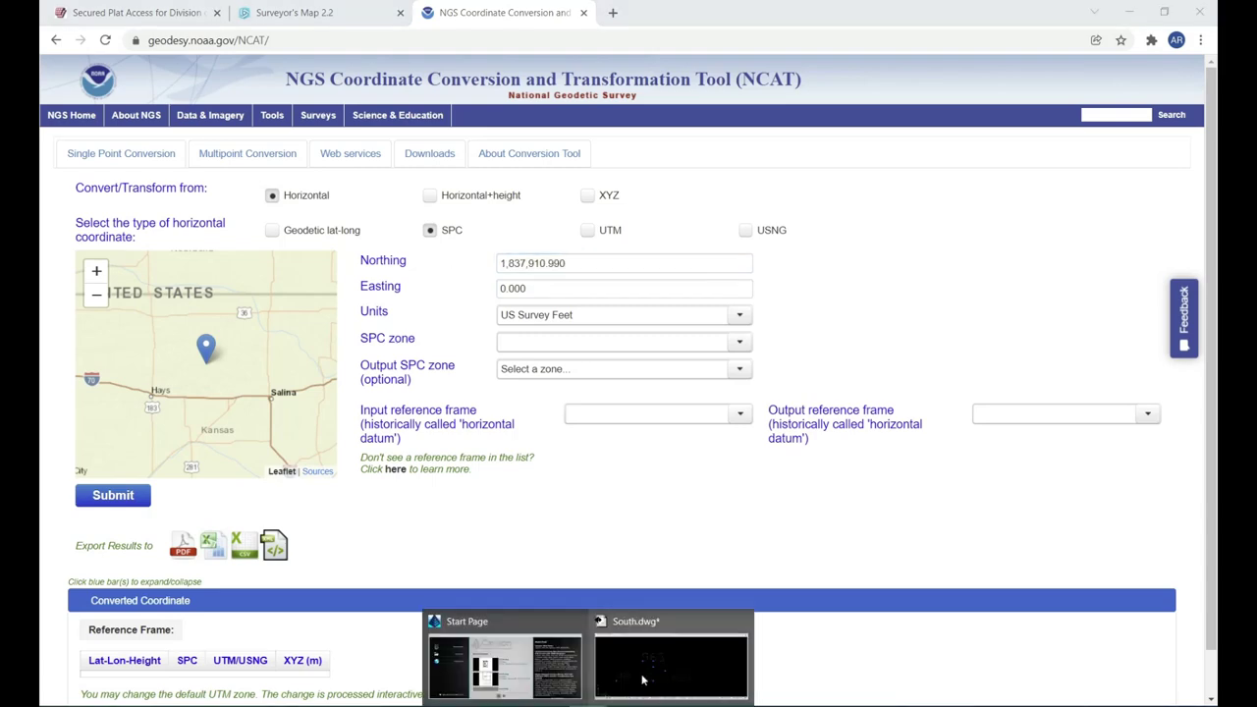
Copy Carlson's X position and paste it as Easting 563,613.420.
left_click(673, 660)
left_click(184, 490)
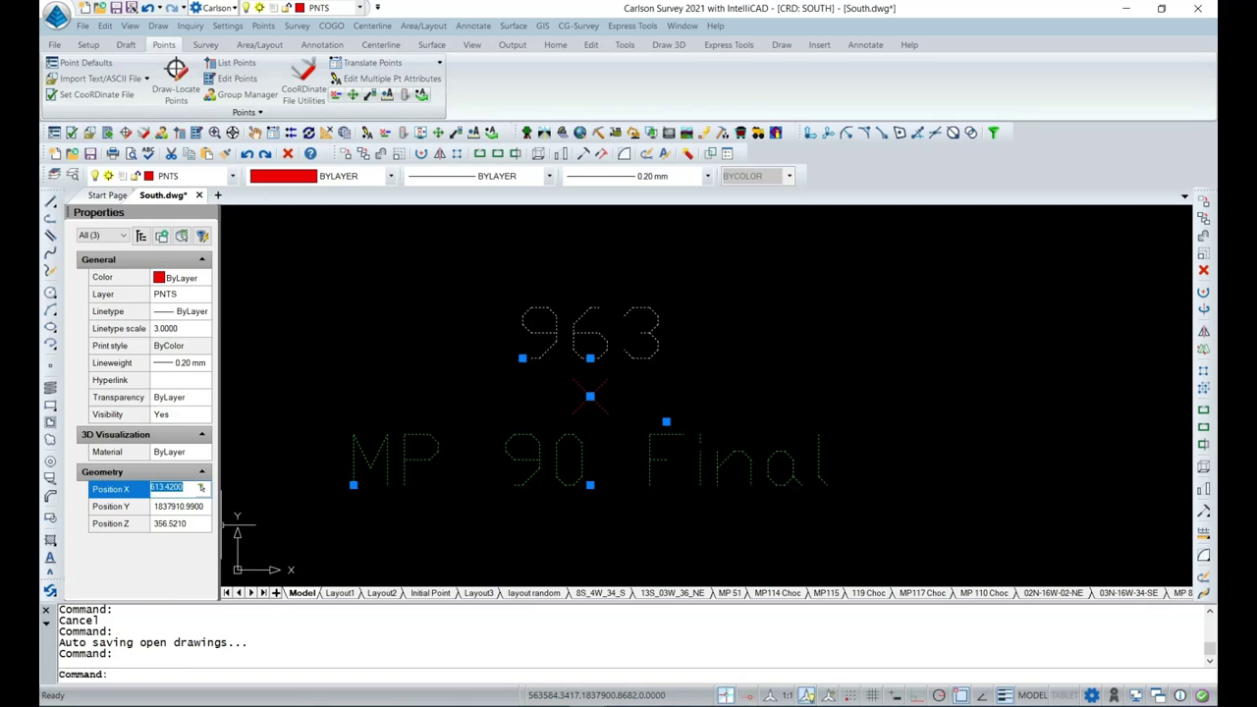
key("alt+Tab")
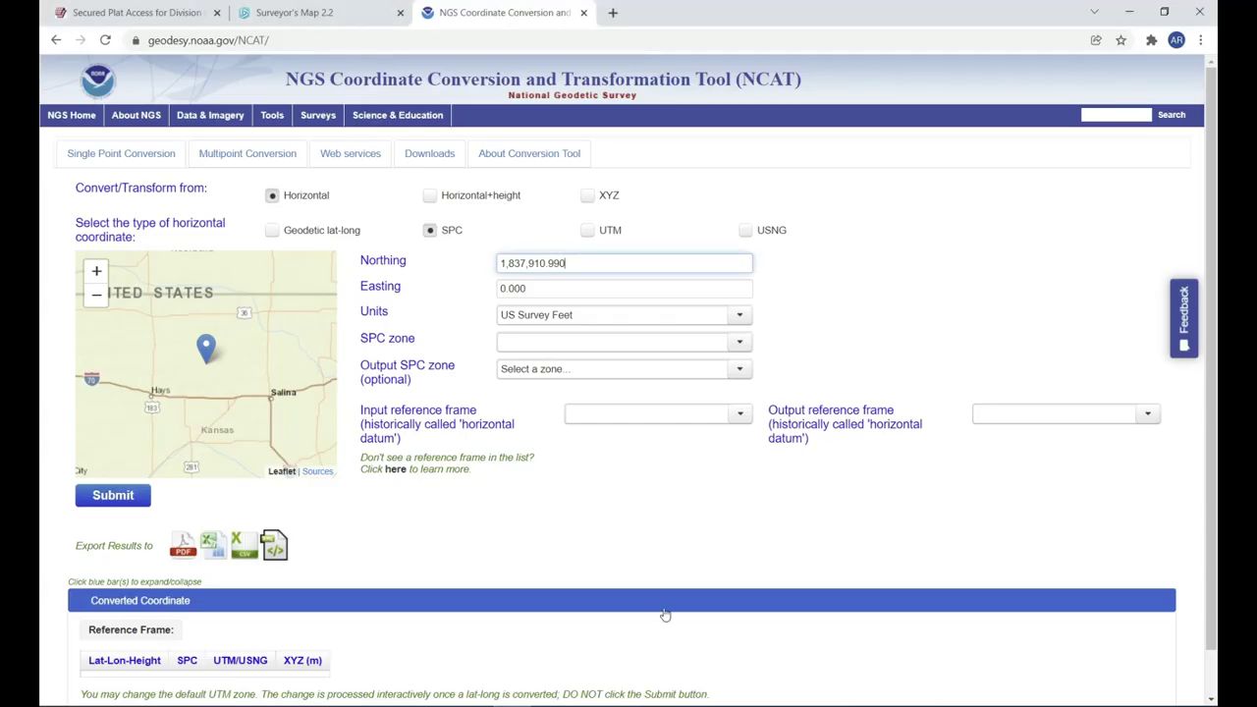
key("Tab")
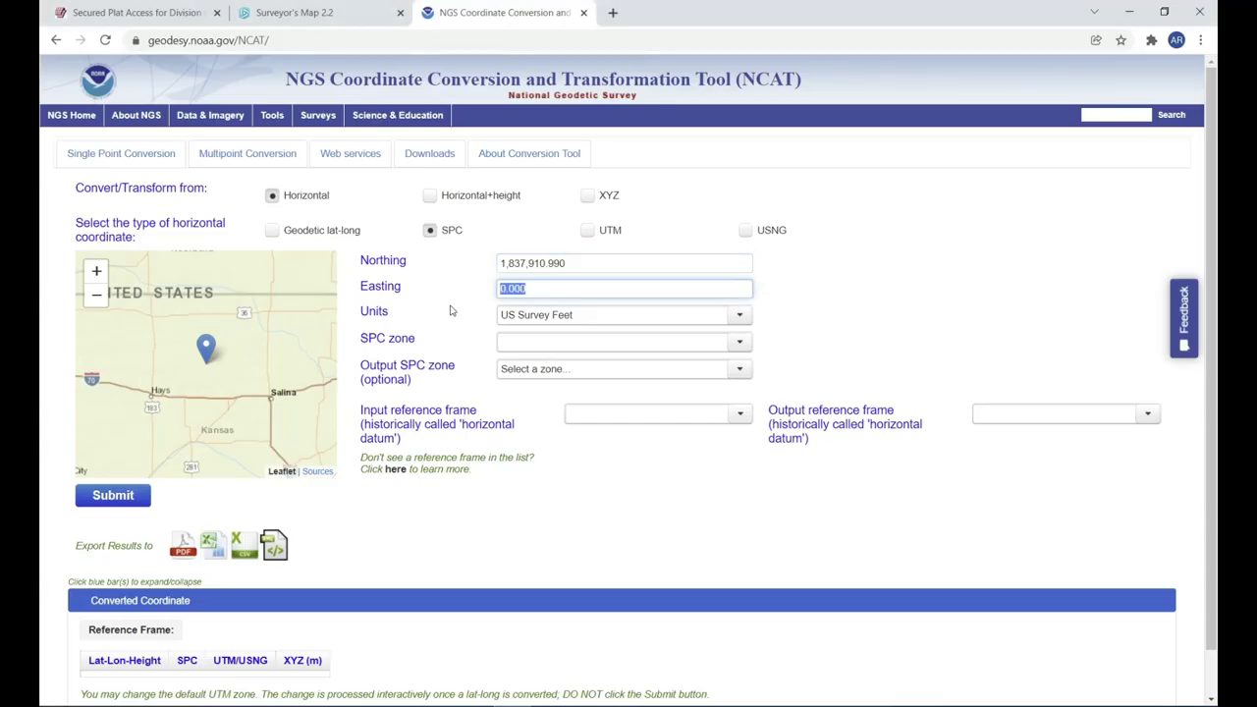
type("563,613.420")
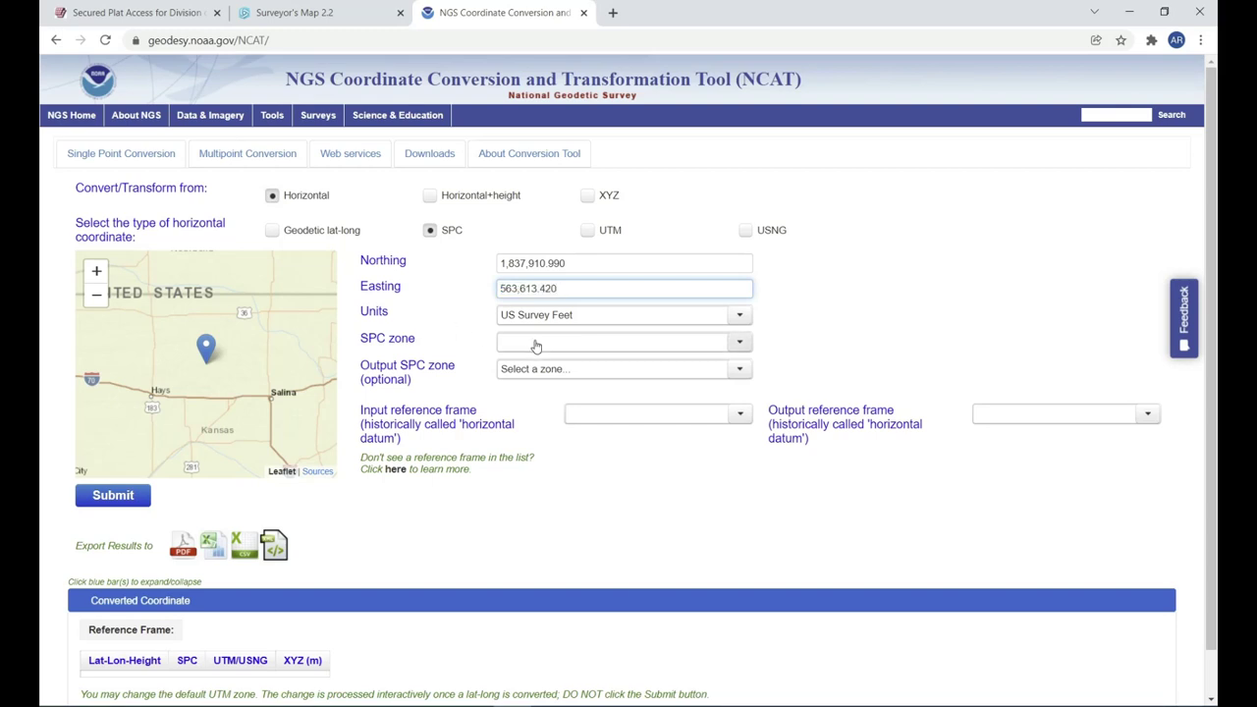
Choose input zone AR S-0302, leave the output zone unset, and submit the conversion.
left_click(740, 344)
scroll(550, 422, "down", 5)
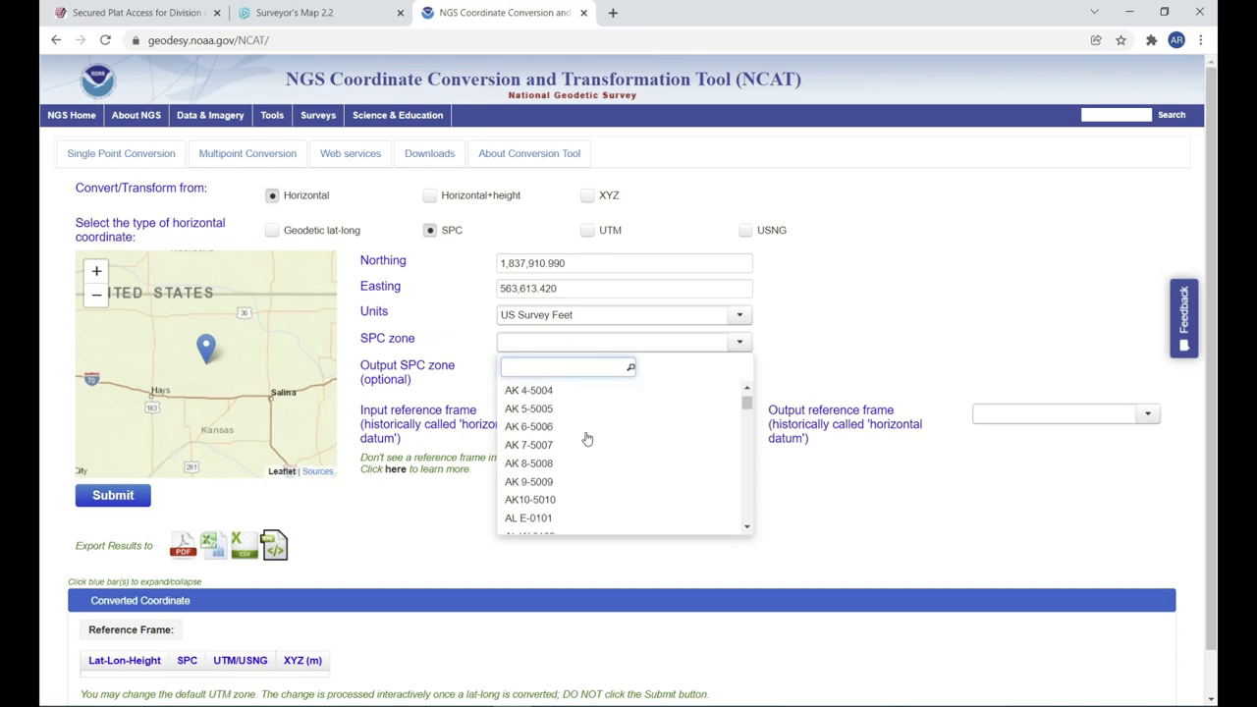
left_click(525, 419)
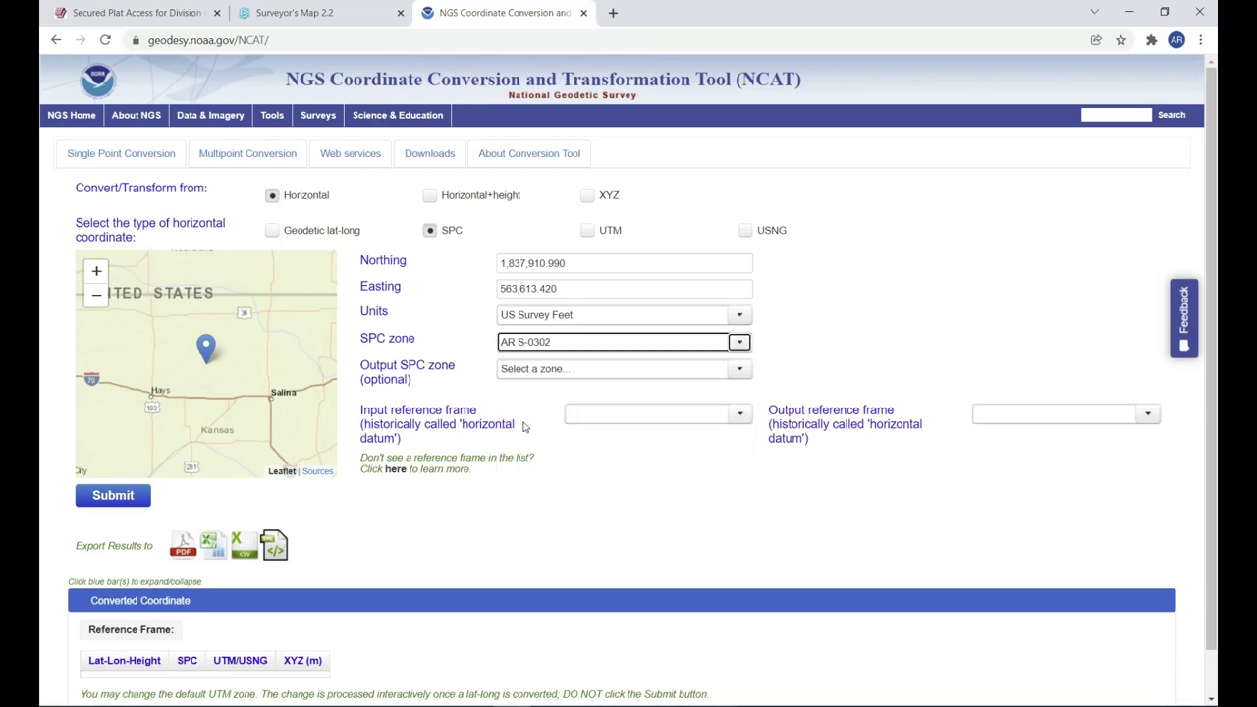
left_click(739, 369)
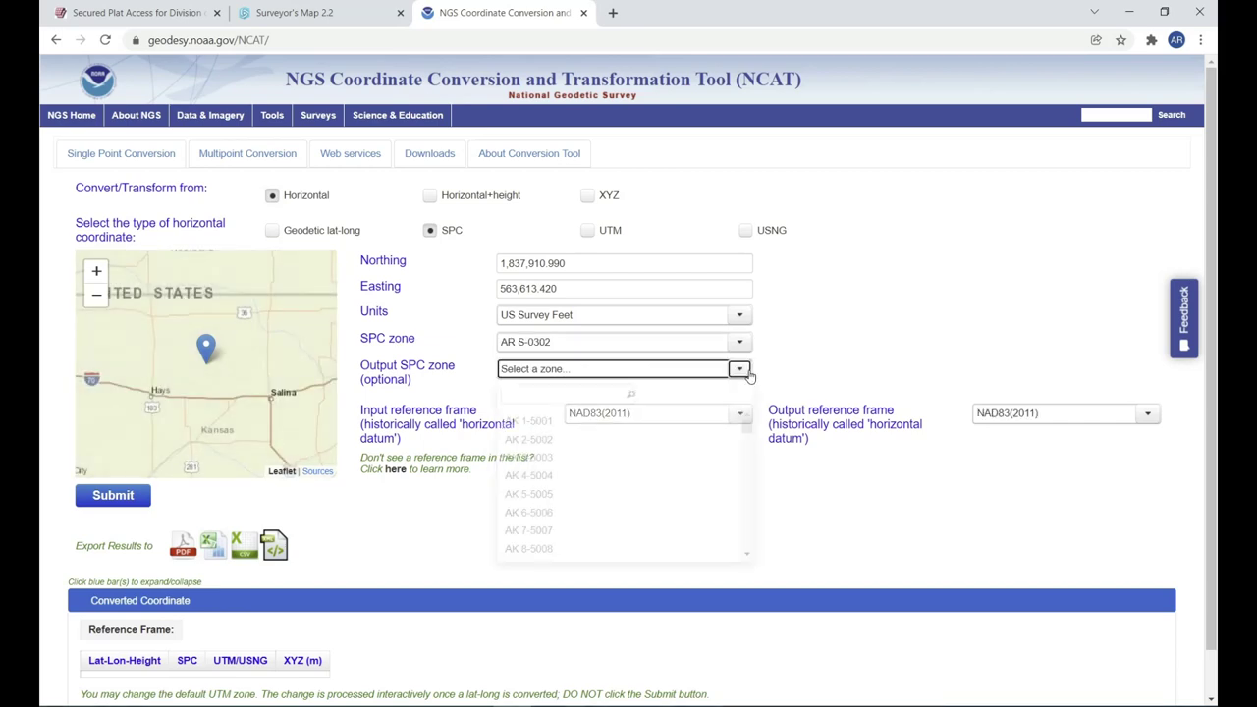
scroll(547, 501, "up", 20)
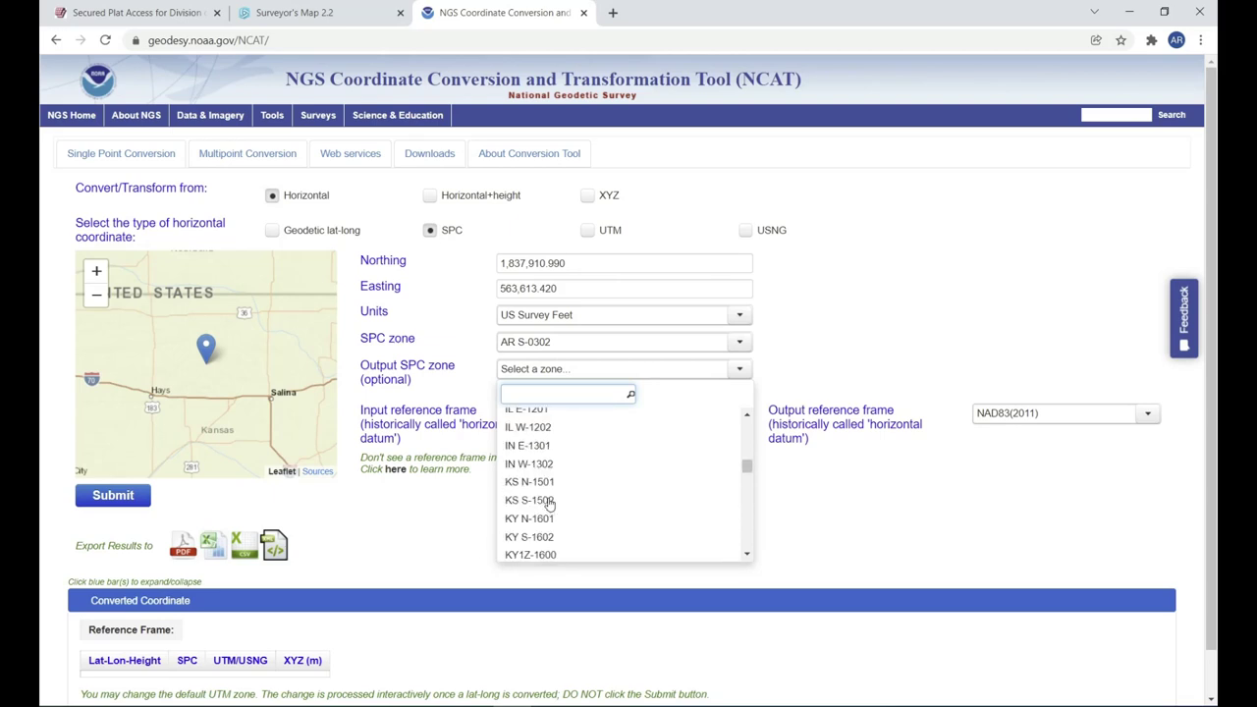
left_click(880, 507)
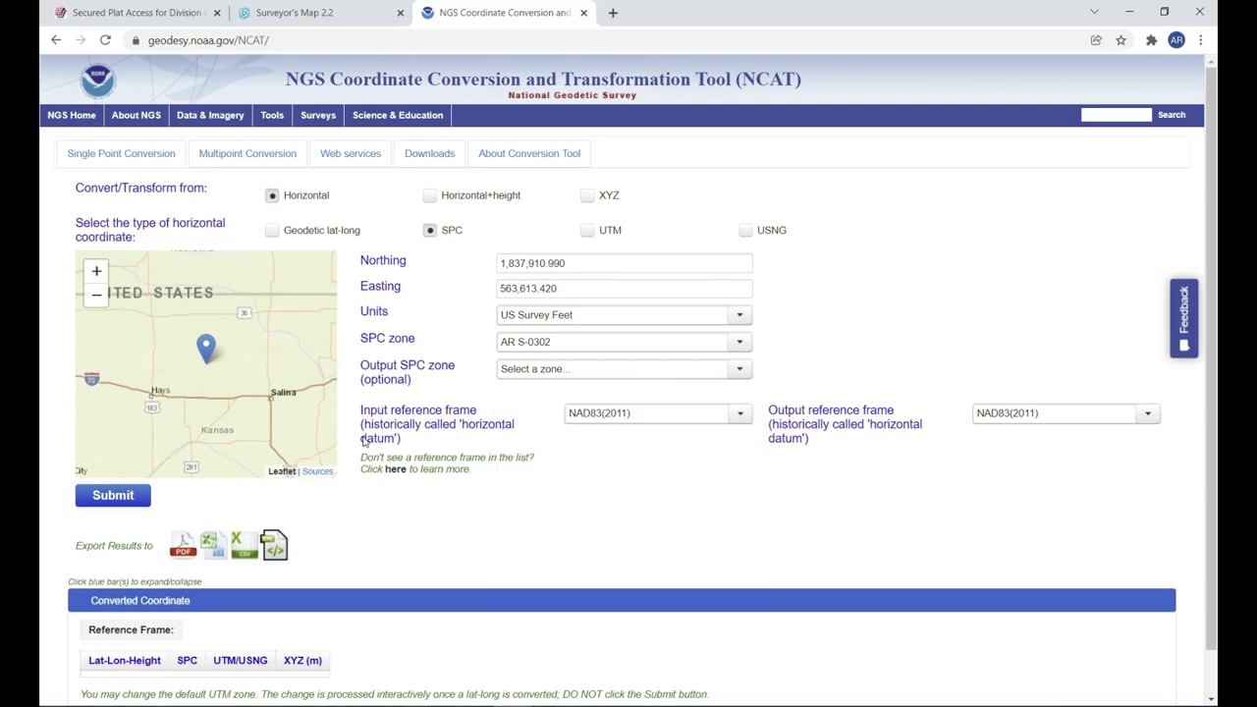
scroll(363, 442, "down", 1)
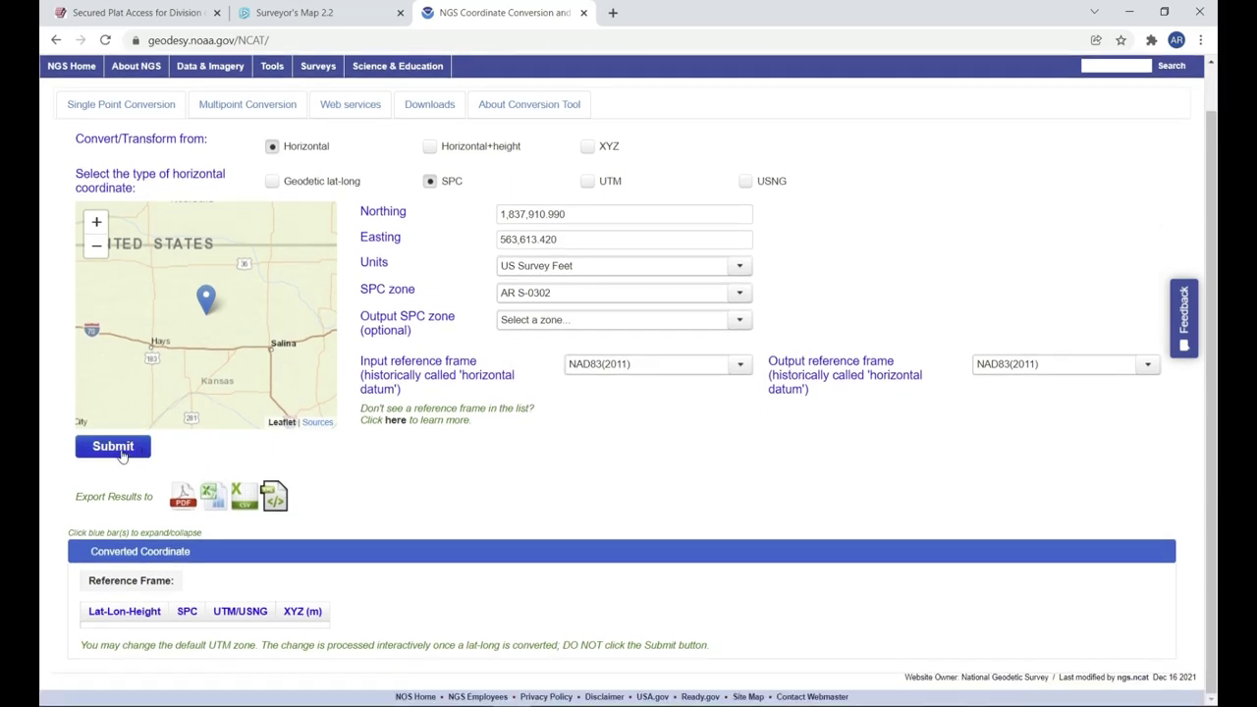
left_click(116, 448)
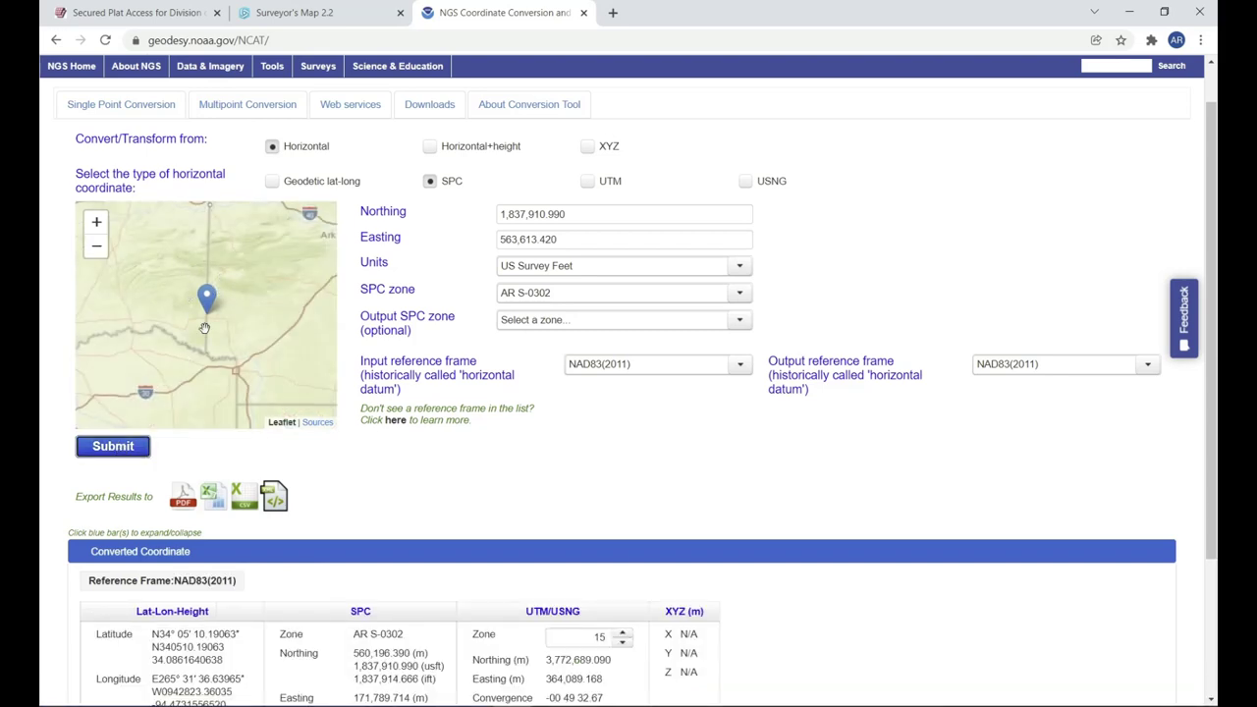
Zoom the NCAT map around the state-line marker and scroll down to the converted coordinates table.
scroll(209, 325, "up", 3)
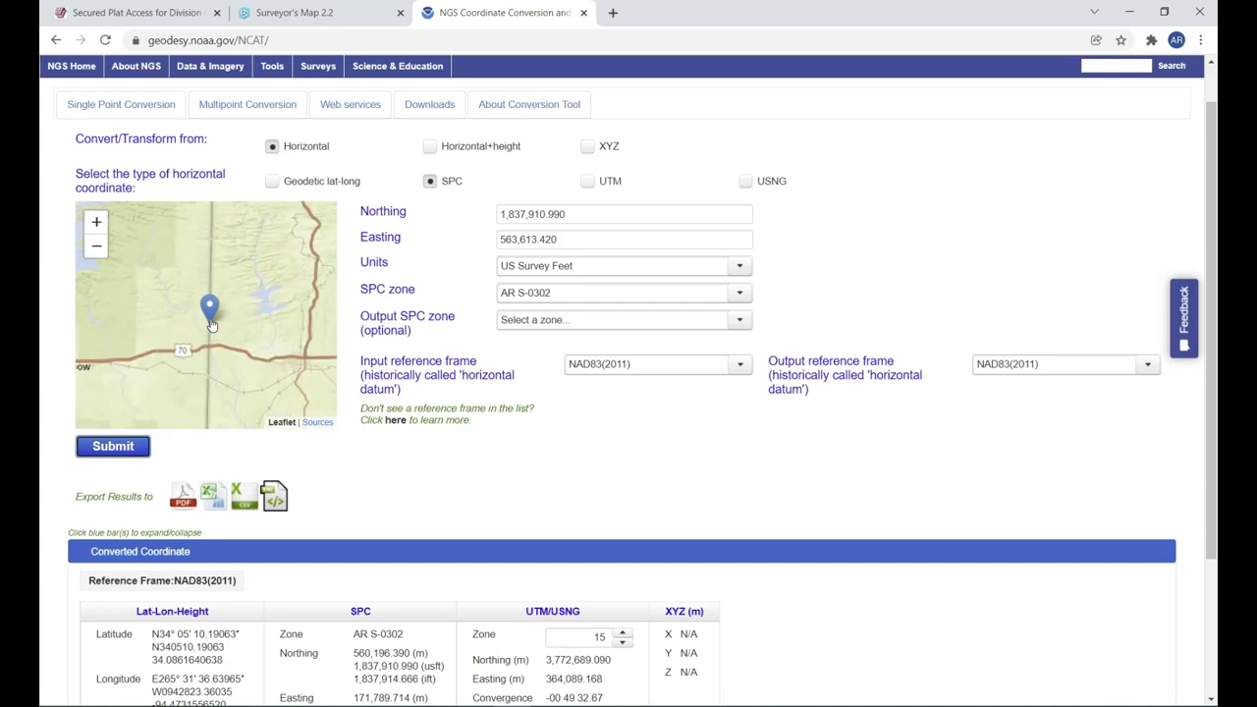
scroll(211, 324, "up", 1)
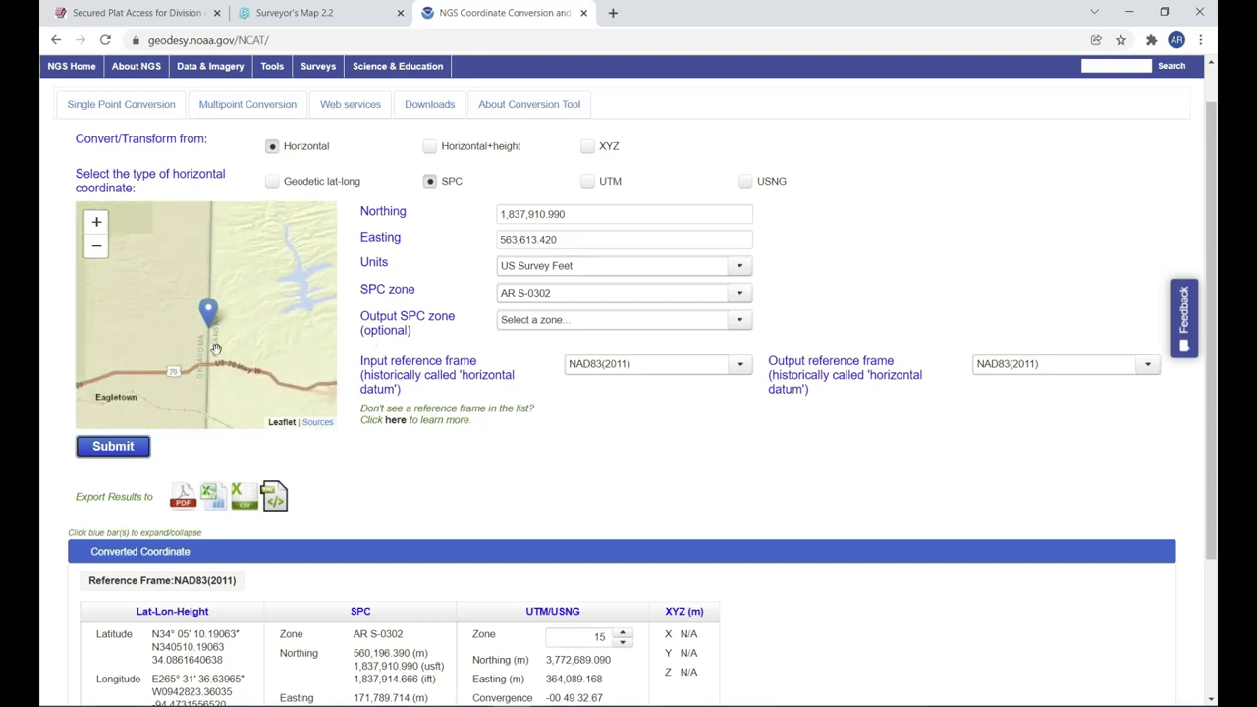
scroll(205, 337, "up", 2)
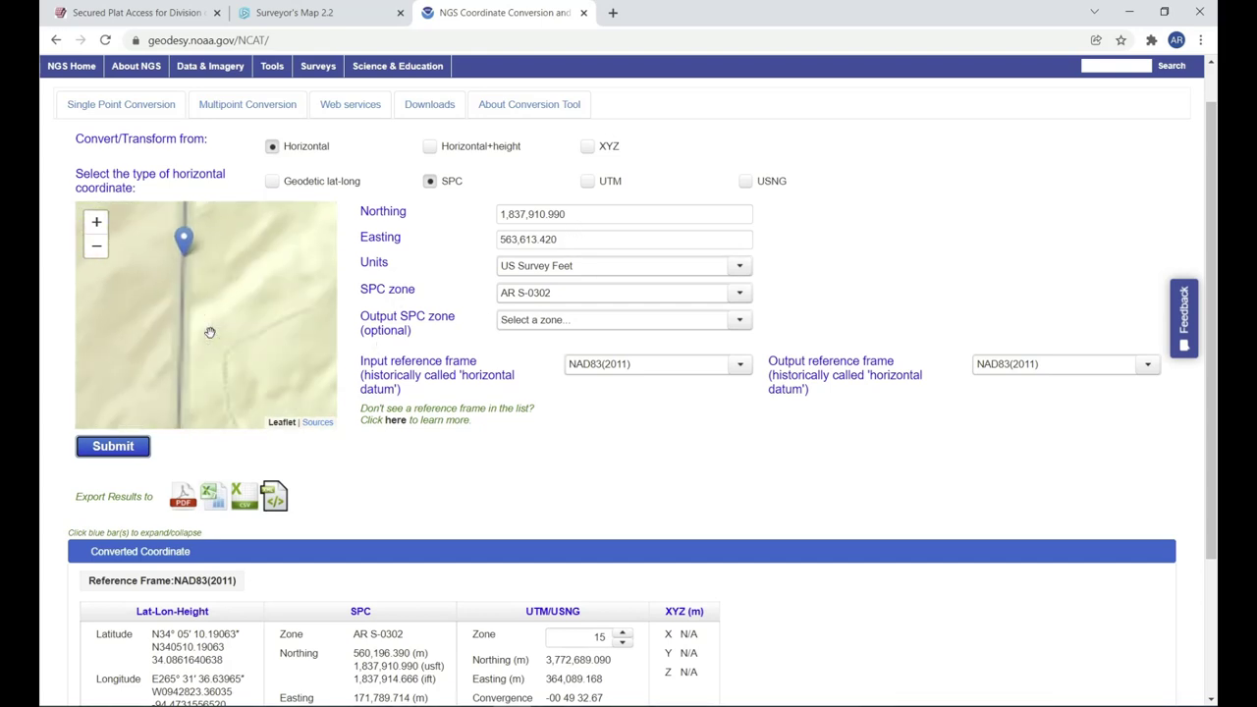
scroll(209, 332, "down", 2)
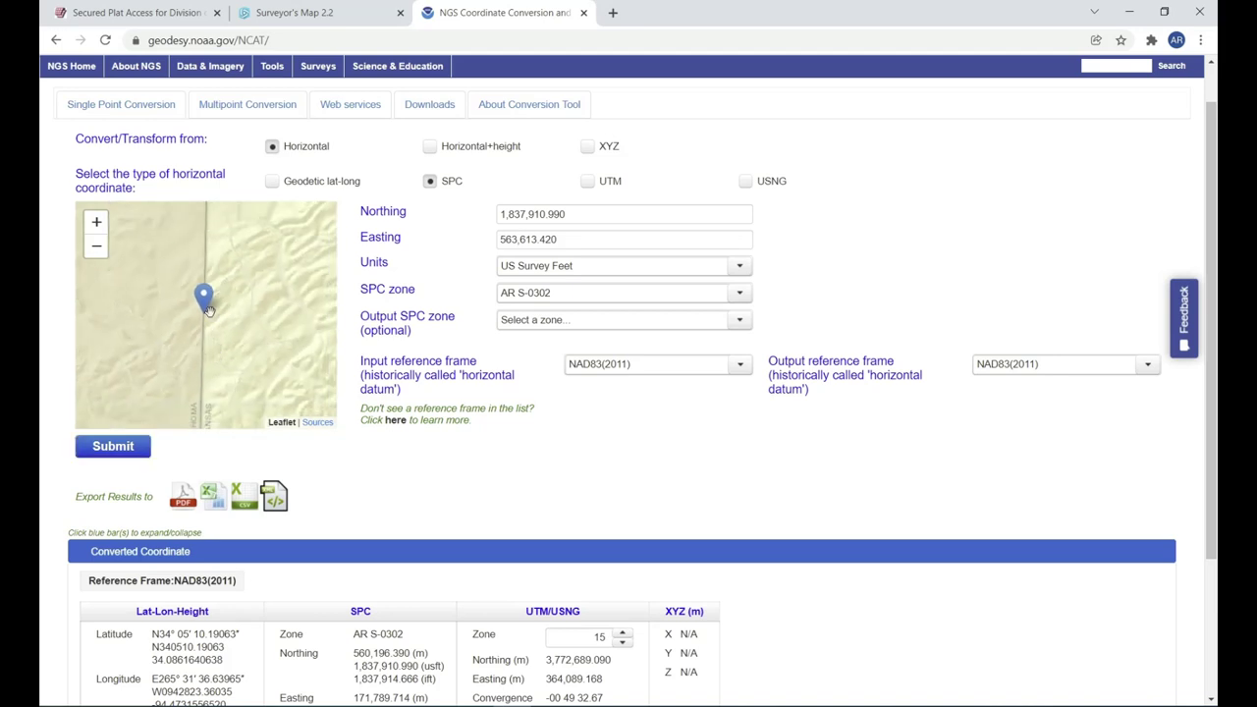
scroll(209, 311, "up", 2)
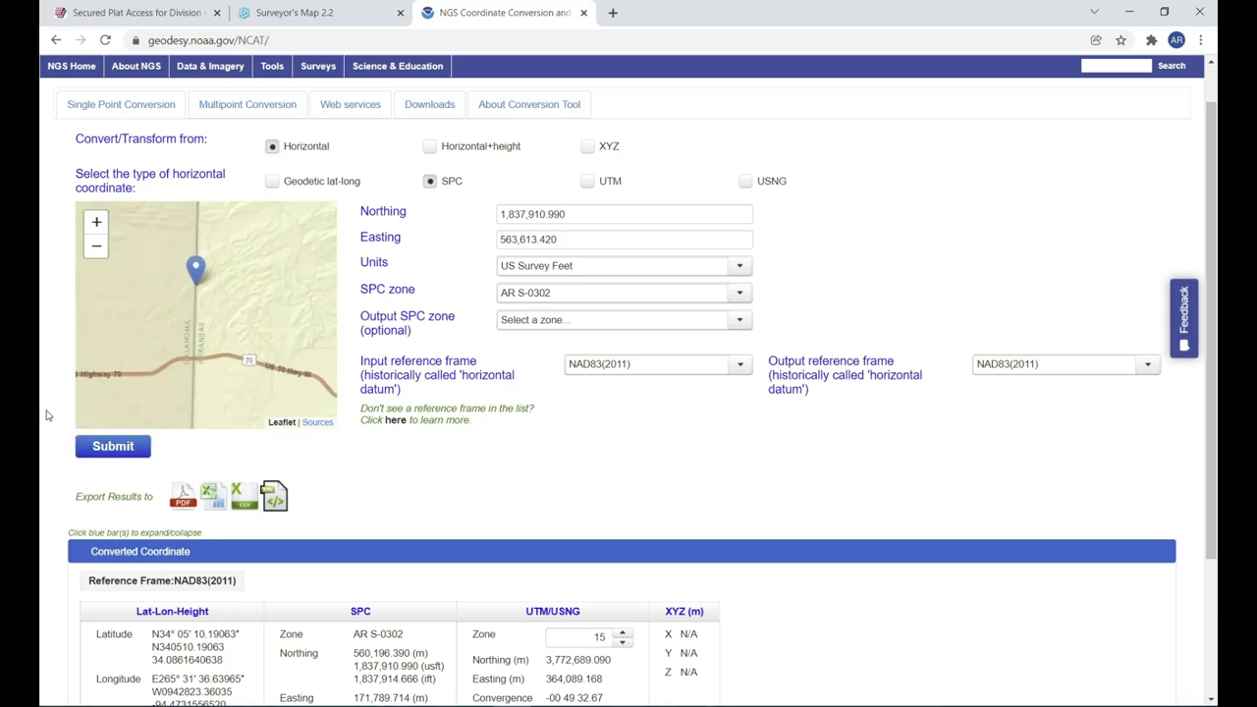
scroll(46, 416, "down", 2)
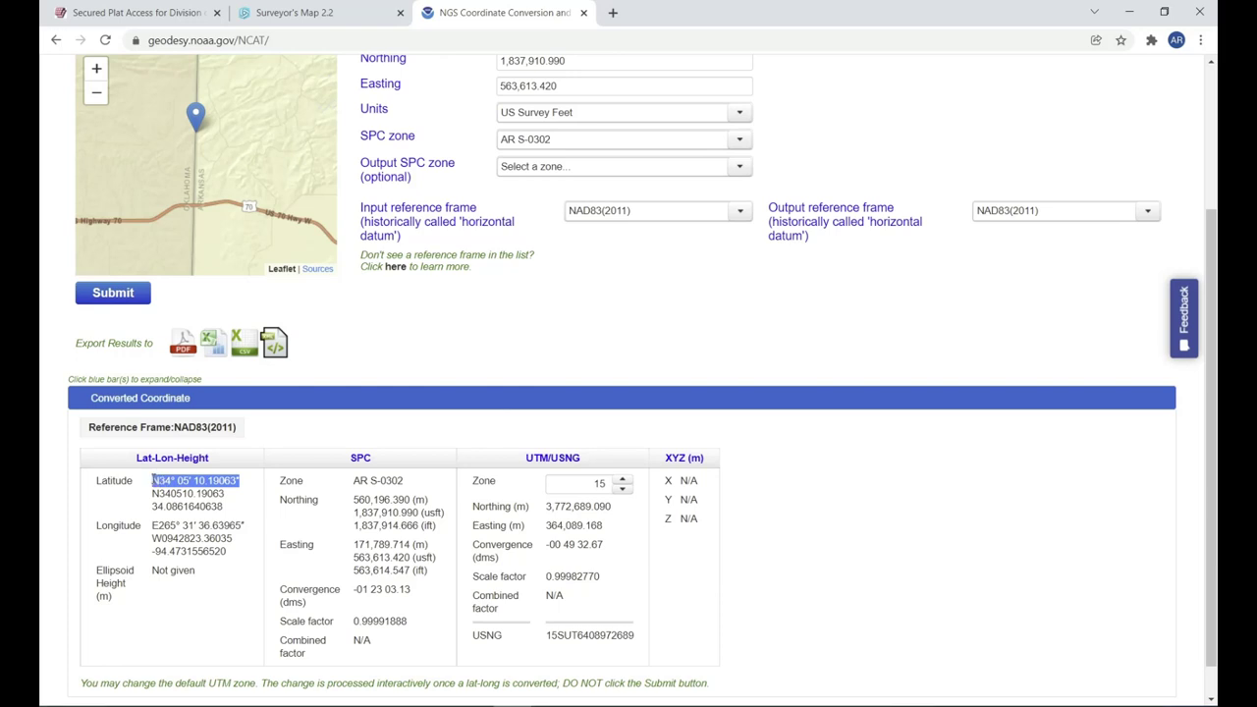
Copy the converted latitude N34° 05' 10.19063" from the NCAT results.
left_click_drag(163, 482, 153, 482)
right_click(167, 484)
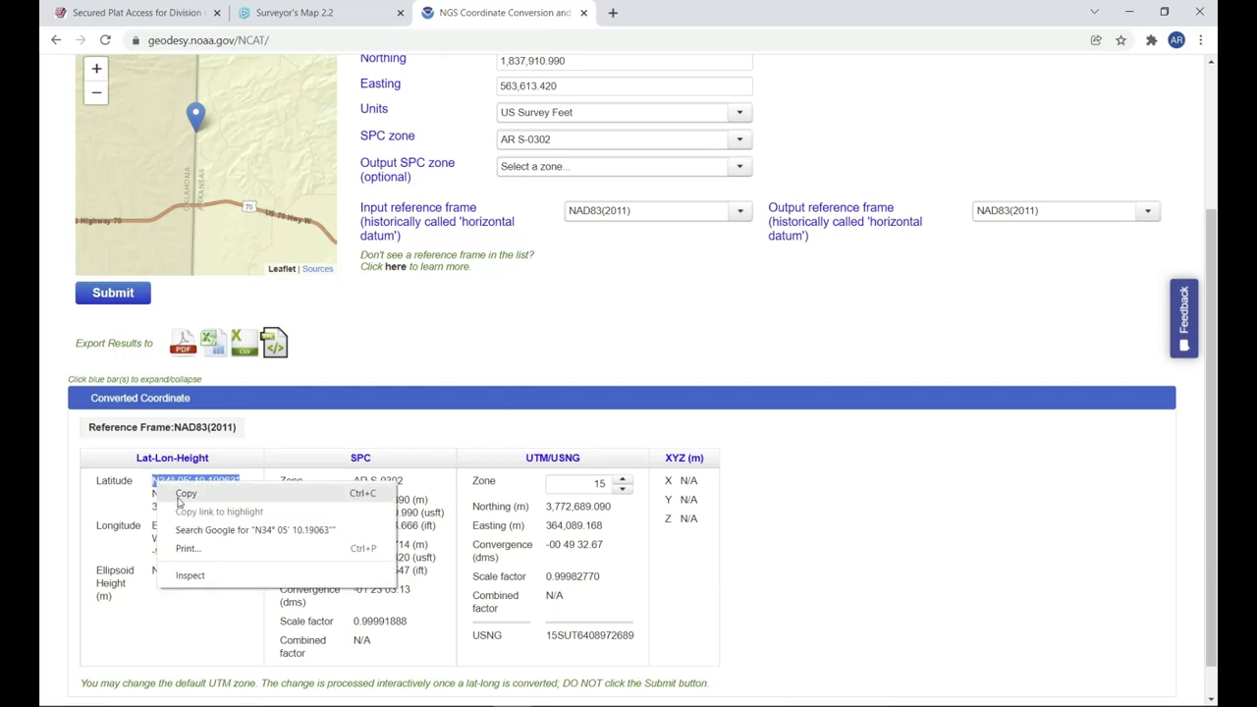
left_click(181, 494)
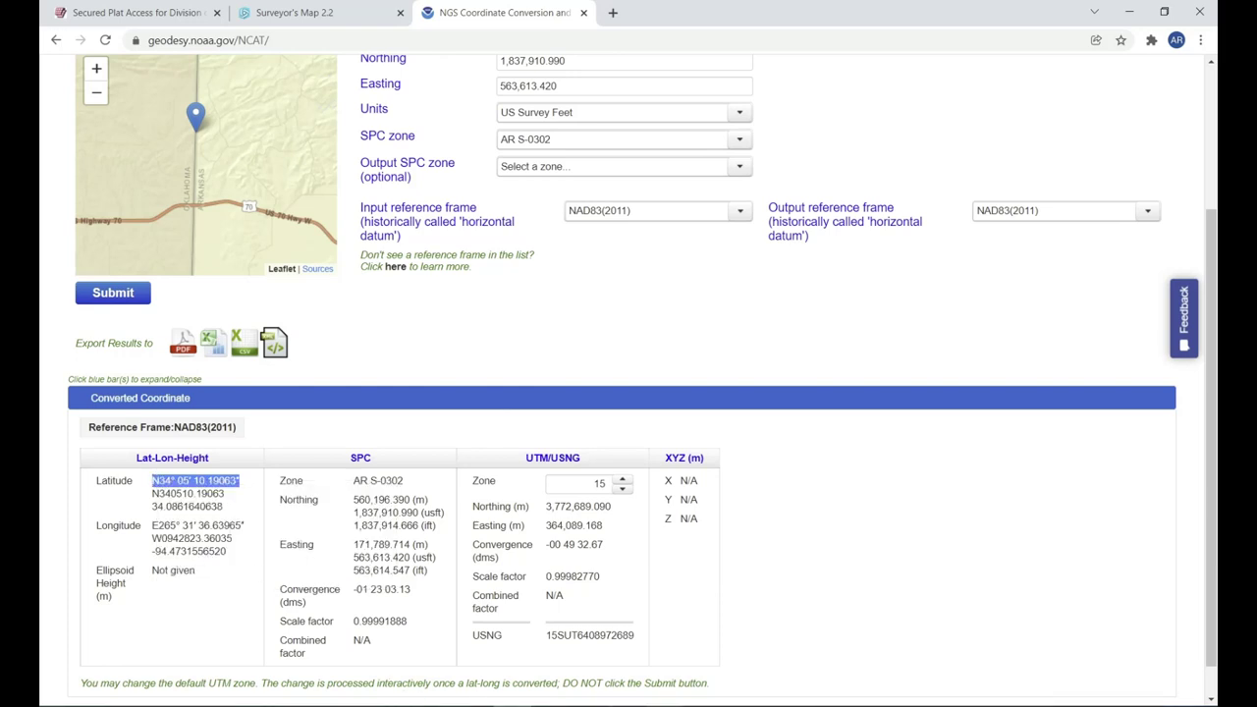
Place the NCAT browser window and the Acrobat corner form side by side.
key("alt+Tab")
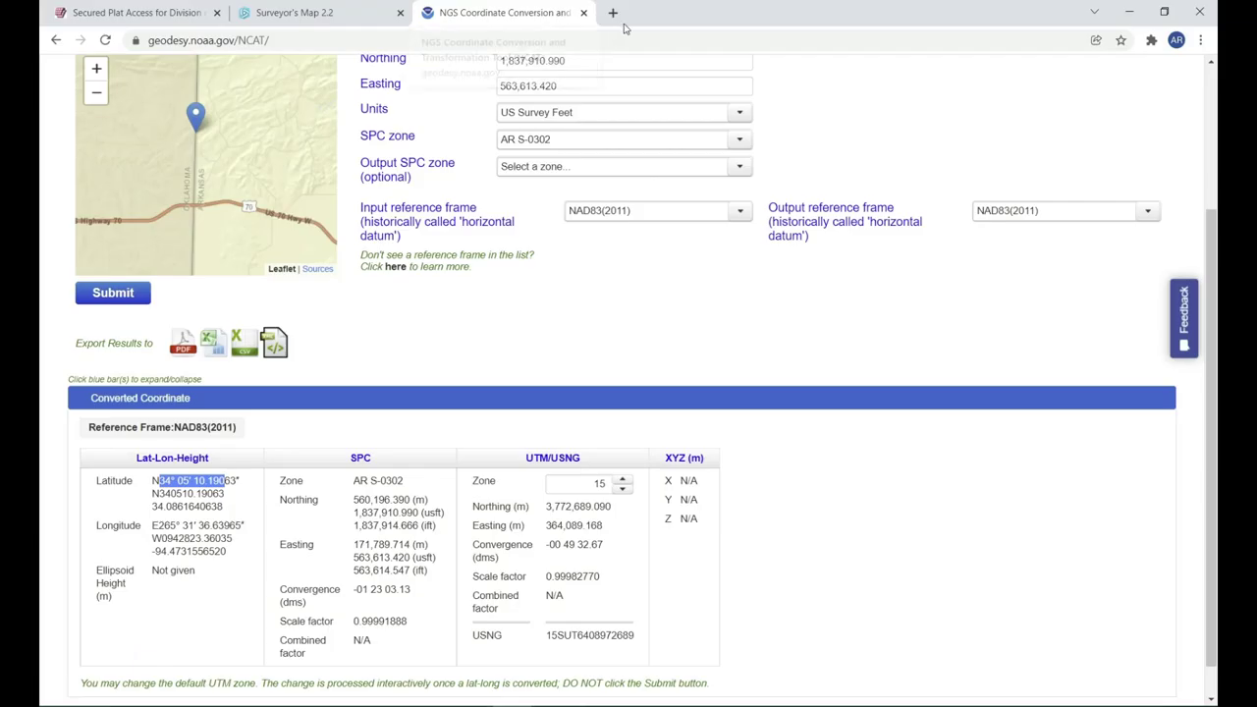
key("alt+Tab")
left_click(1164, 12)
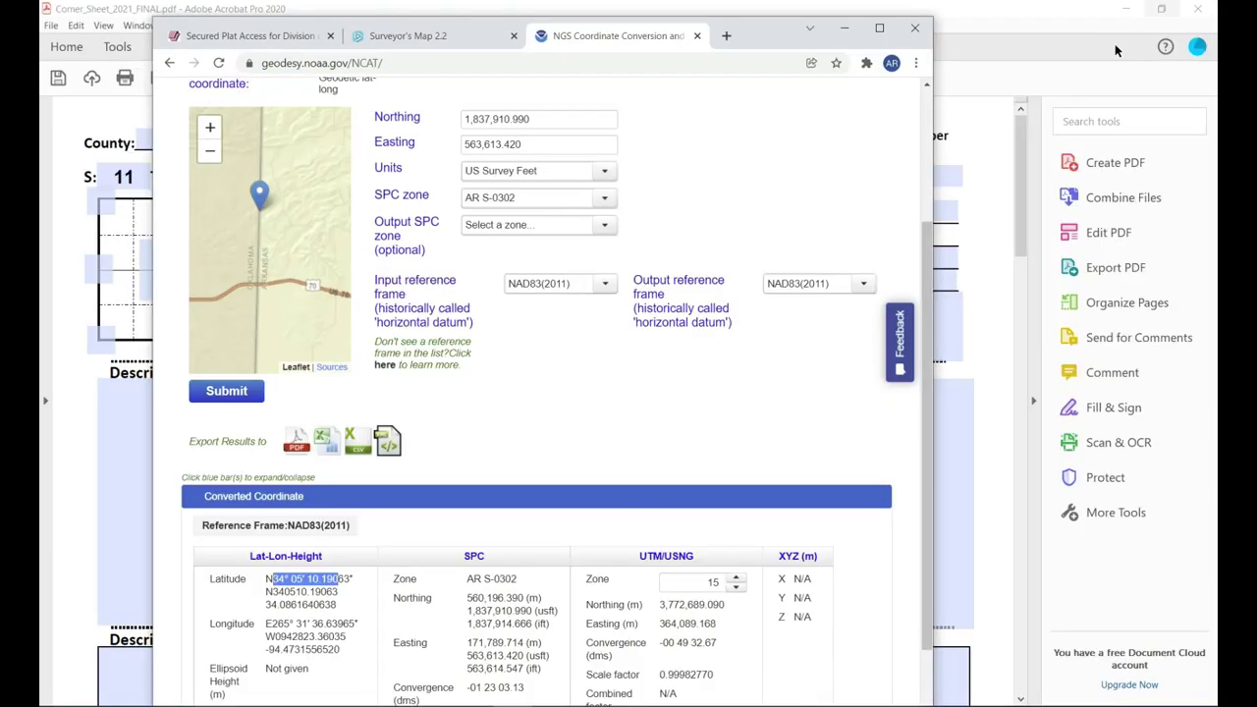
left_click_drag(771, 30, 1096, 28)
left_click(1161, 8)
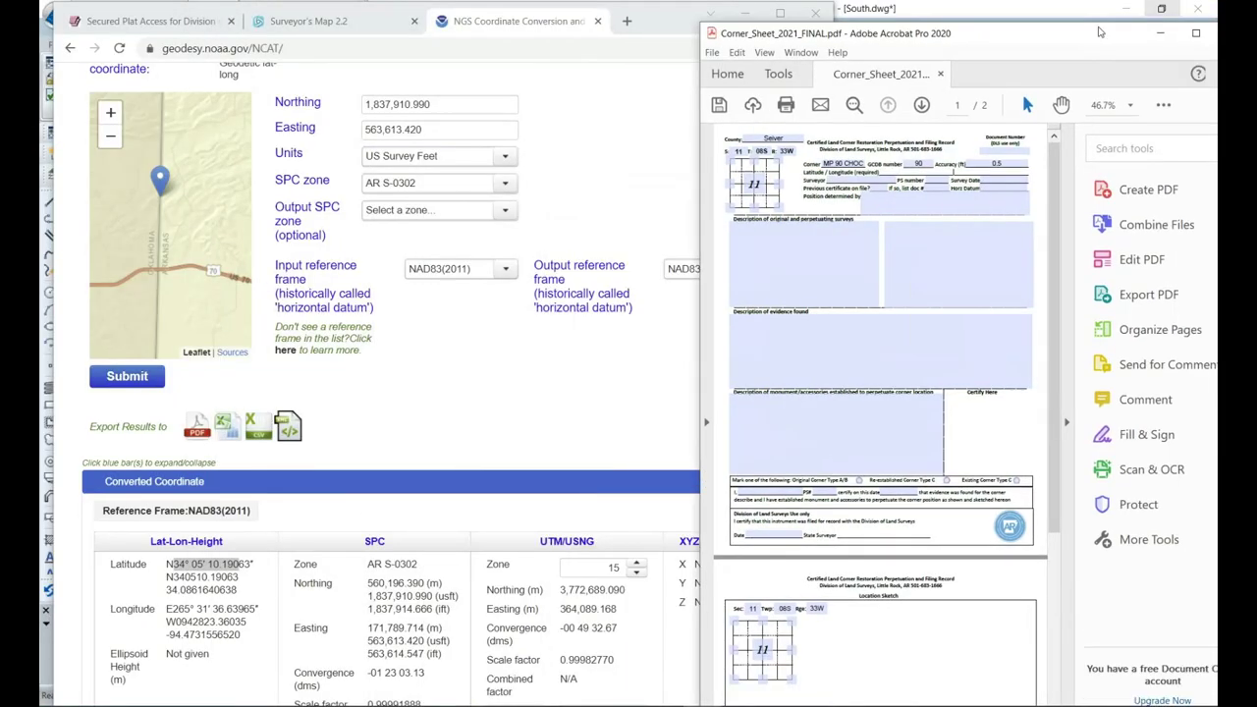
scroll(510, 420, "down", 2)
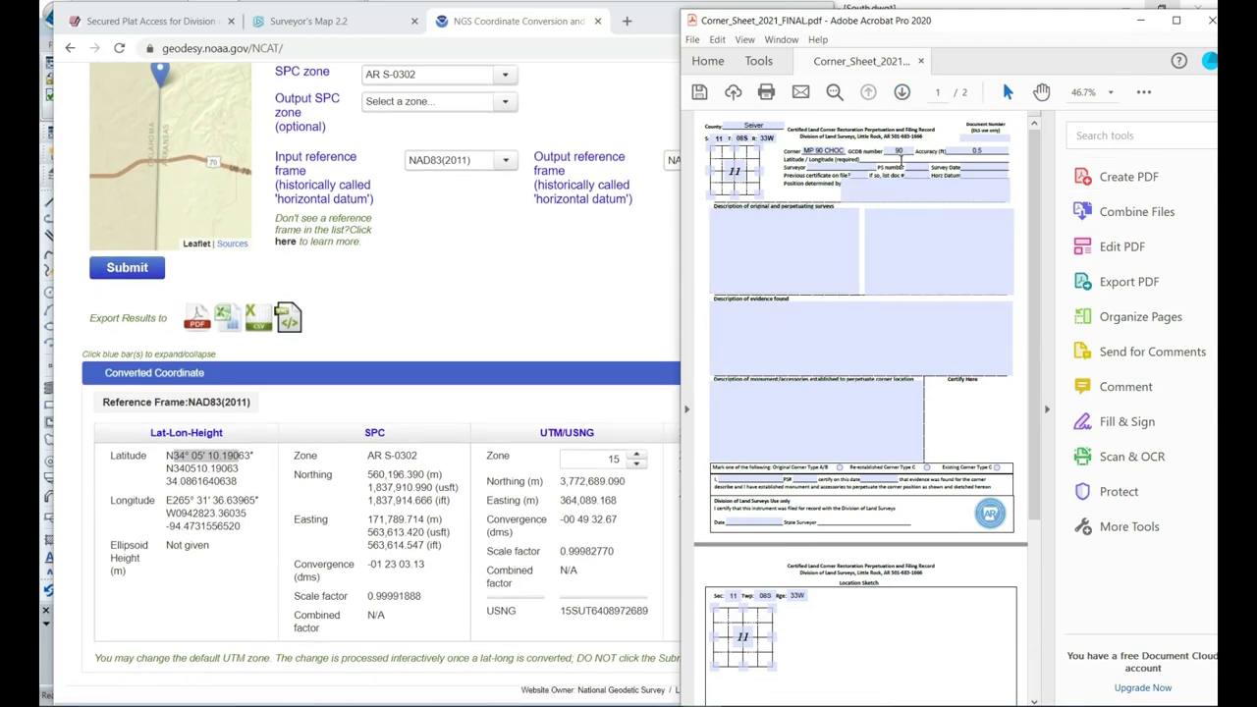
Enter latitude 34°05'10.191" in the Latitude / Longitude field, then bring NCAT forward.
left_click(968, 164)
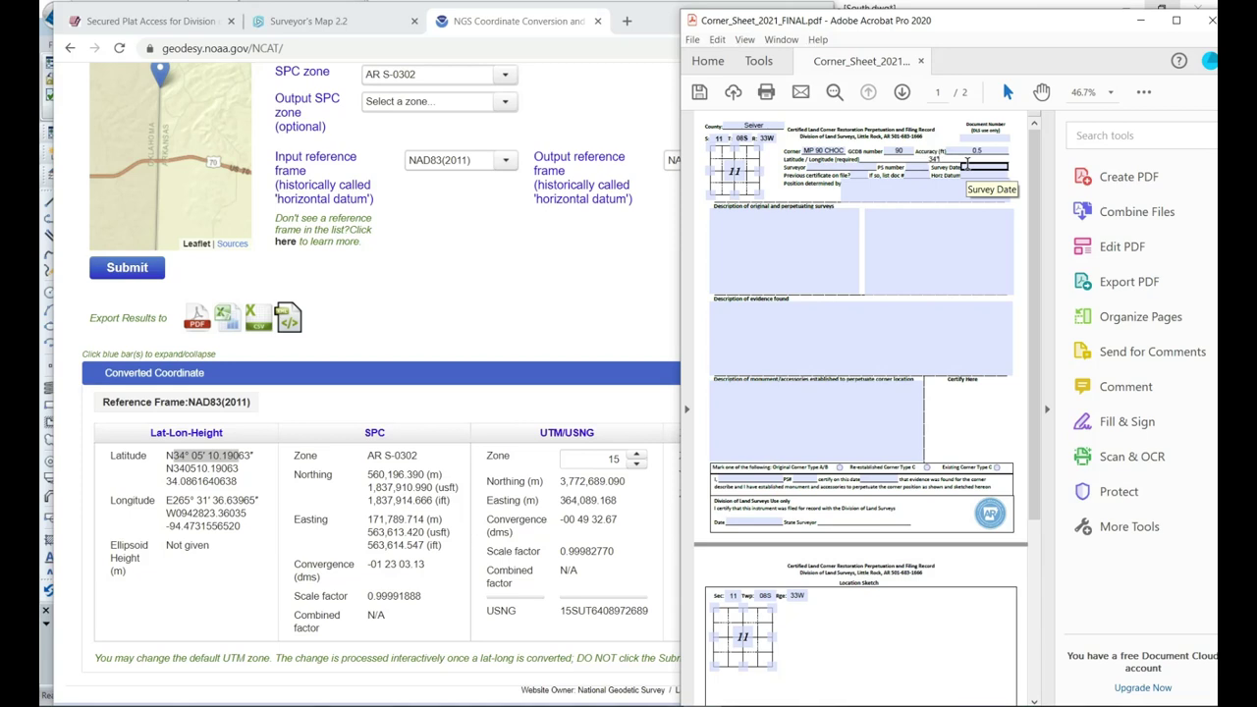
type("05")
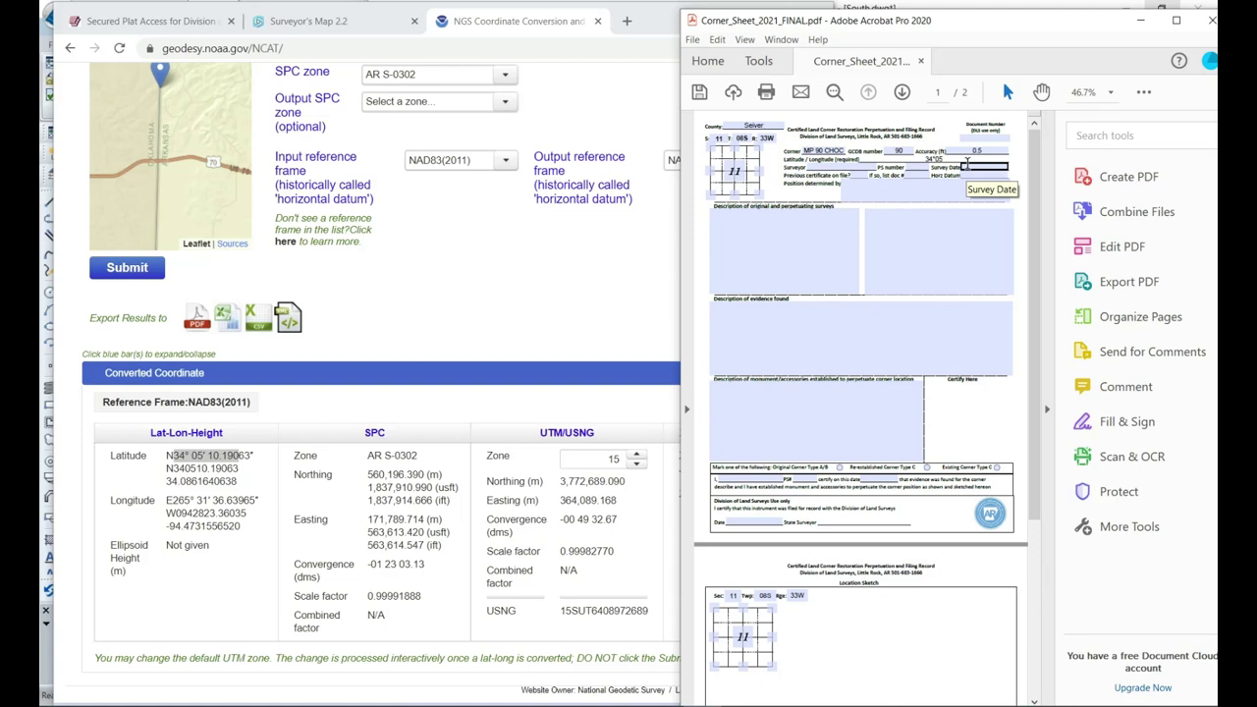
type("'10.")
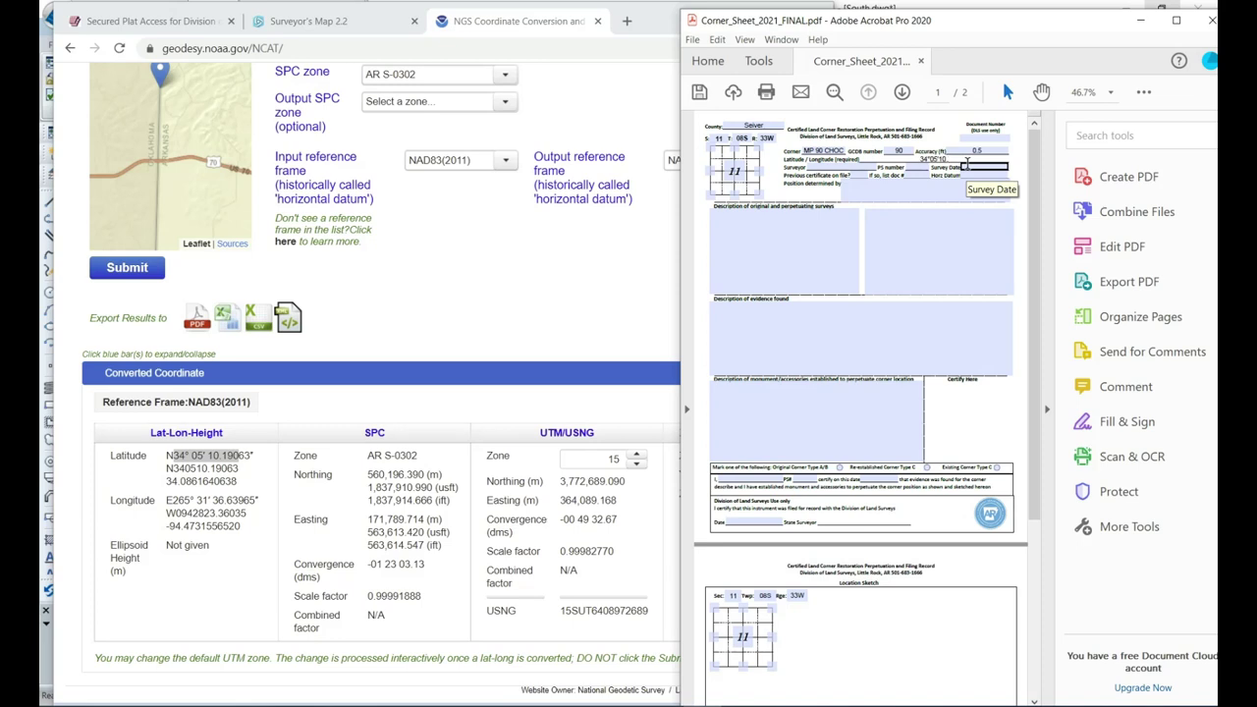
type("19063")
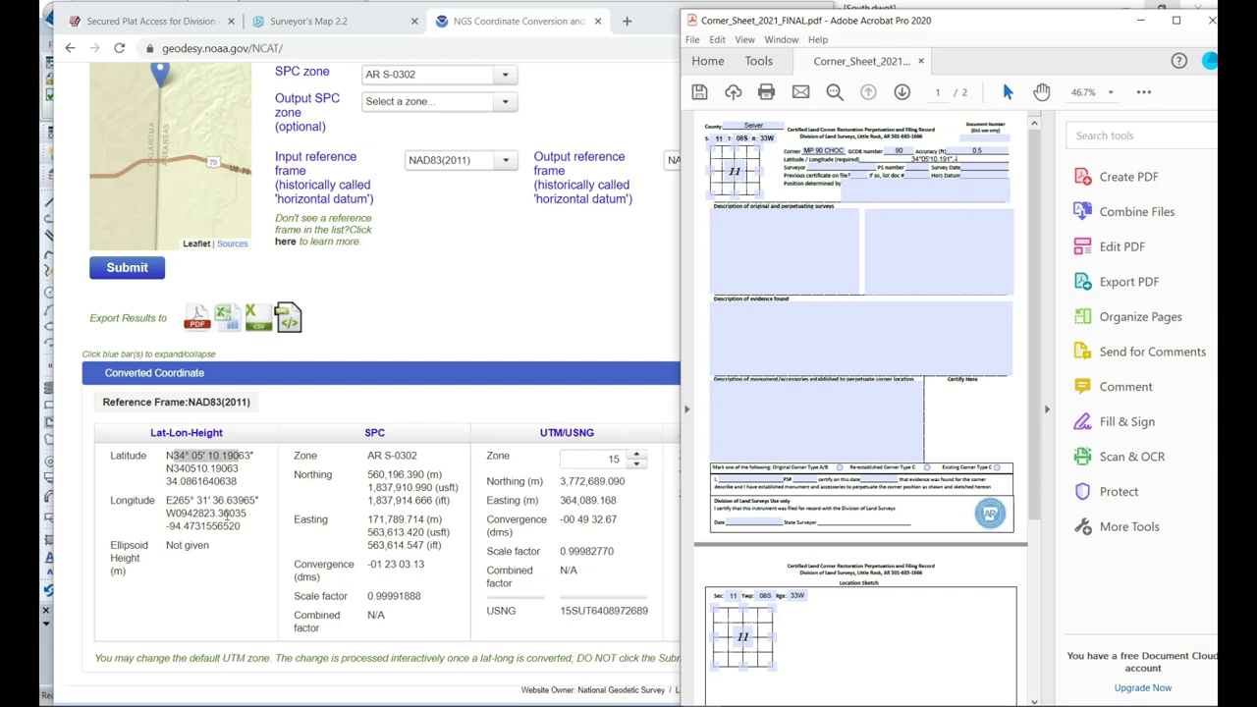
left_click(247, 528)
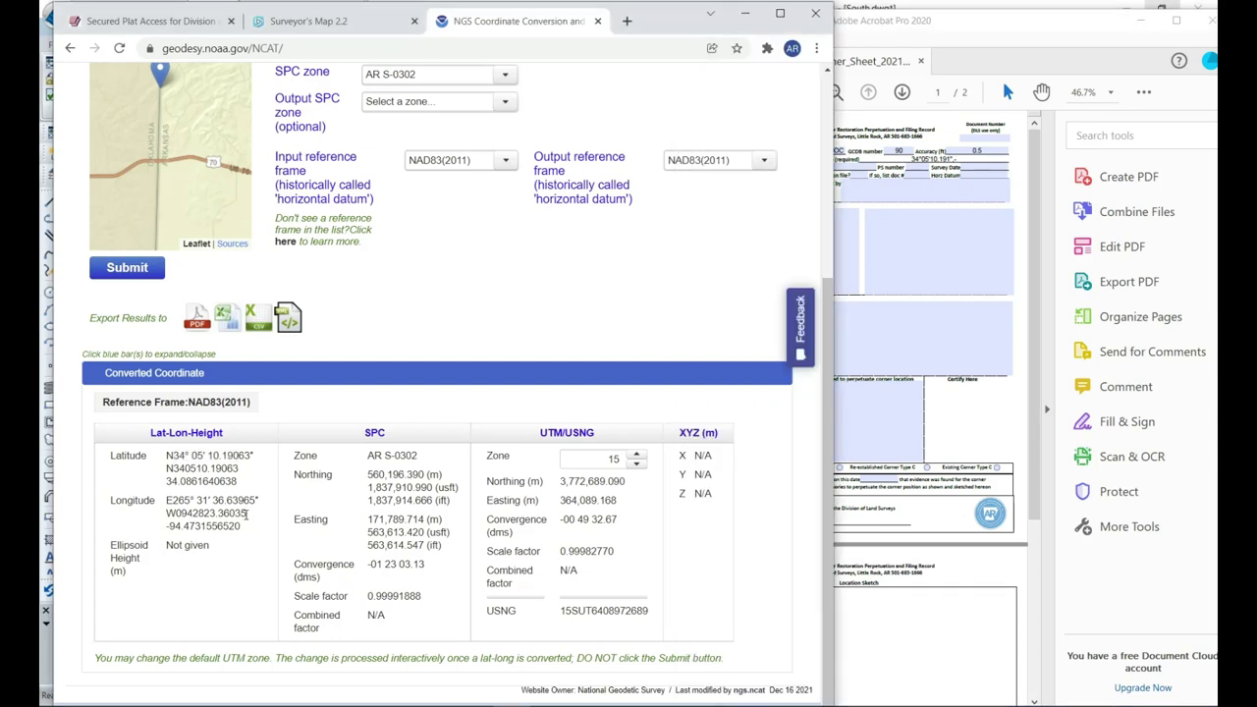
Read the W0942823.36035 longitude in NCAT and append -94°28'23.360" after the latitude.
mouse_move(246, 513)
left_mouse_down()
mouse_move(166, 513)
mouse_move(260, 504)
left_mouse_up()
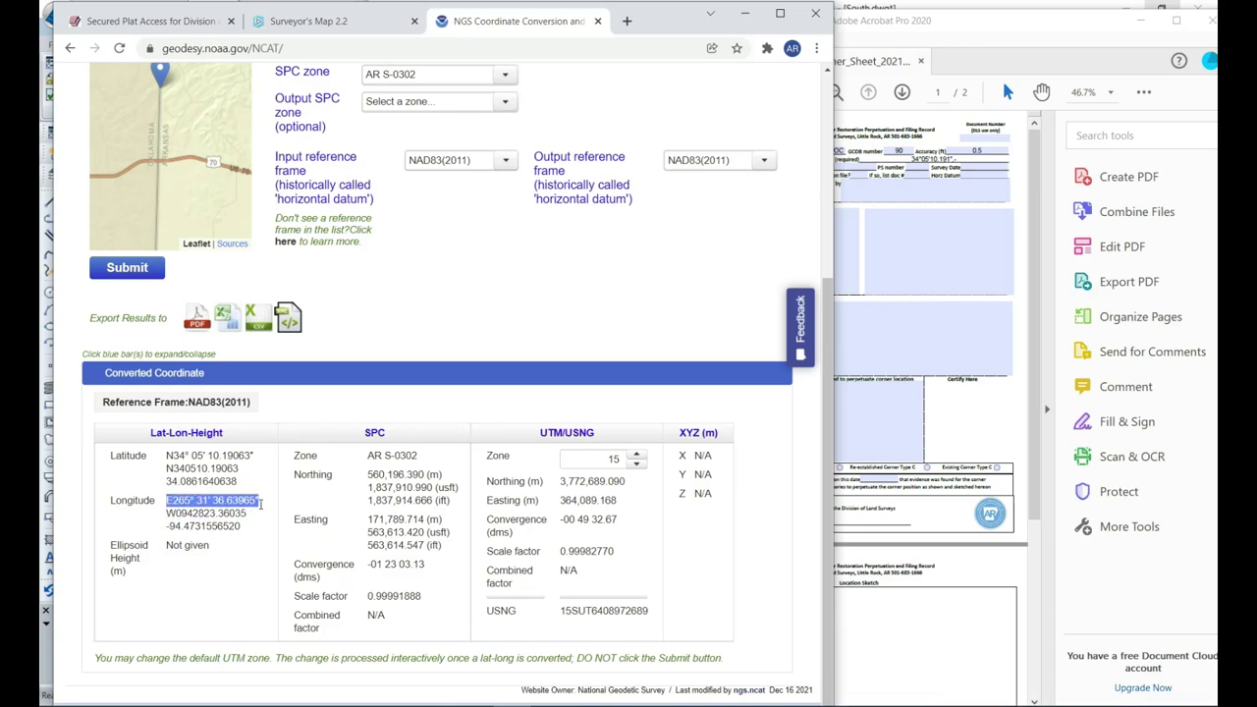
left_click_drag(247, 514, 166, 513)
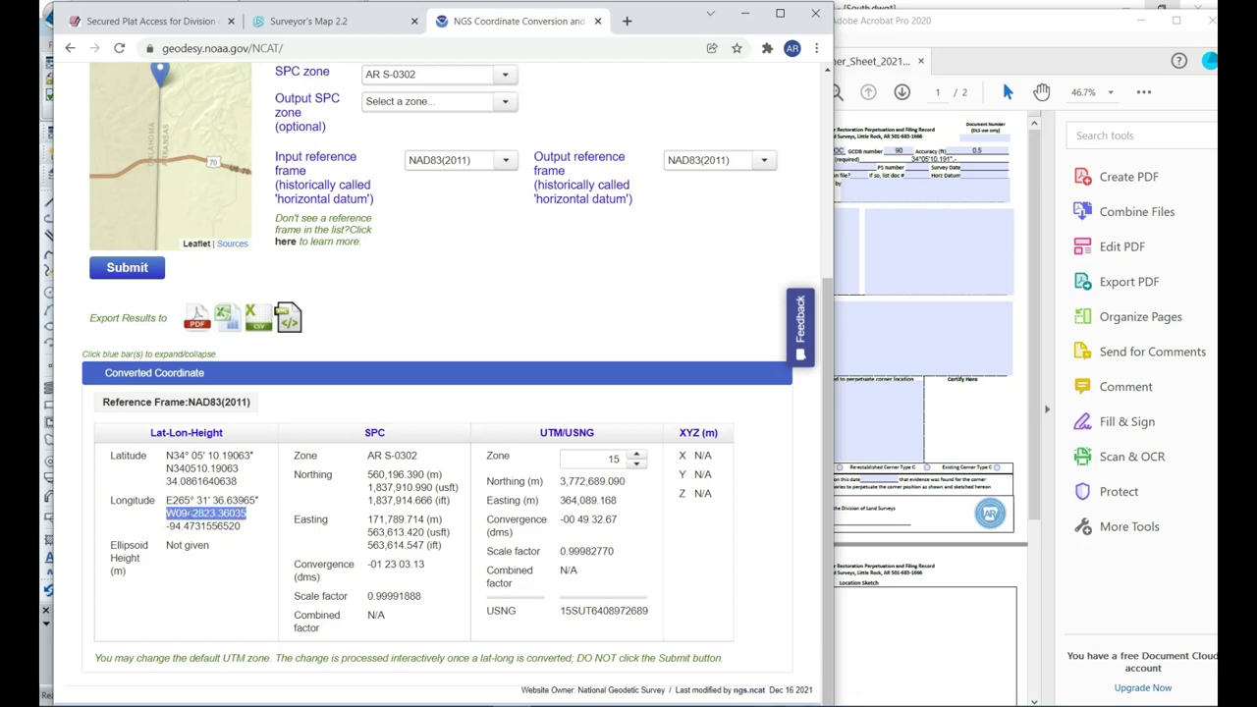
left_click(191, 512)
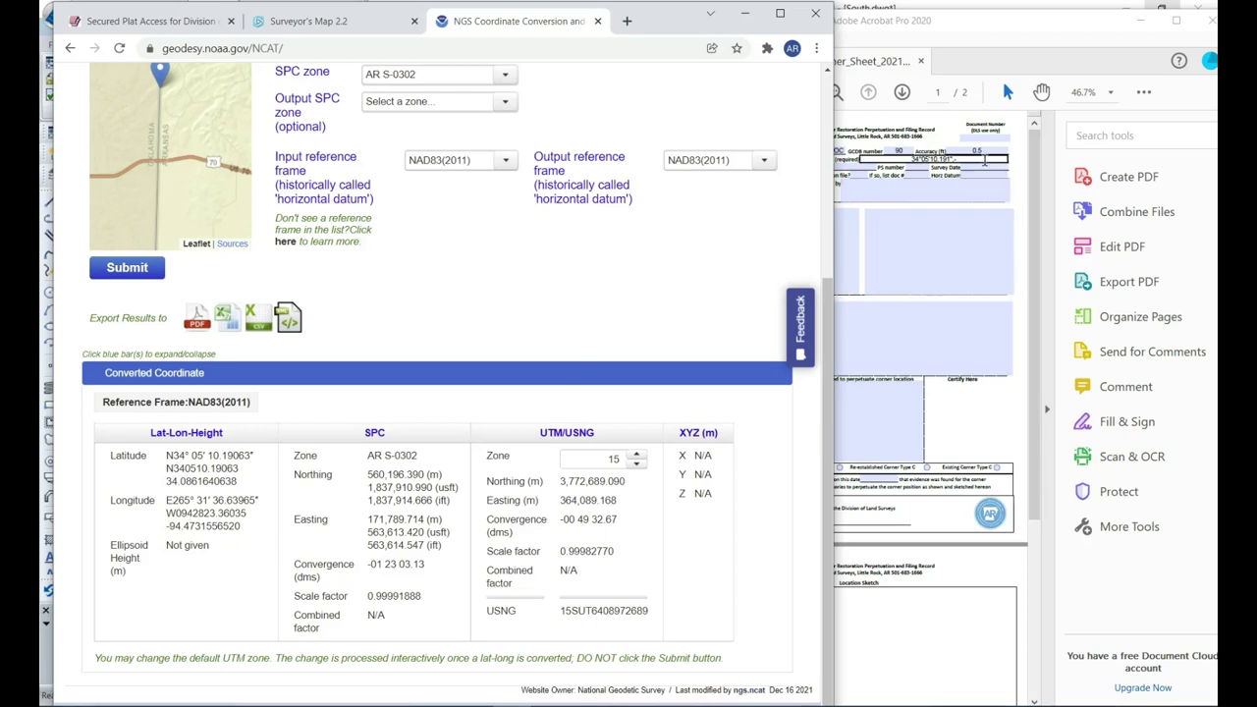
left_click(986, 162)
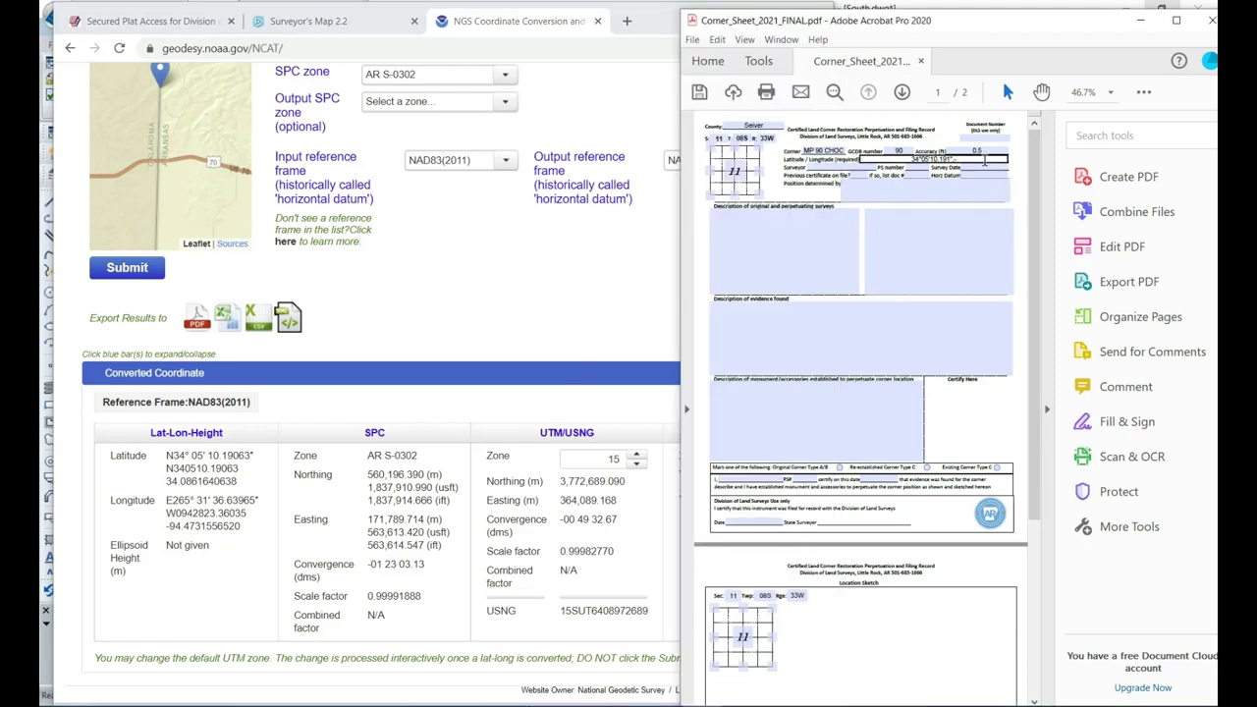
type(", -94°28'")
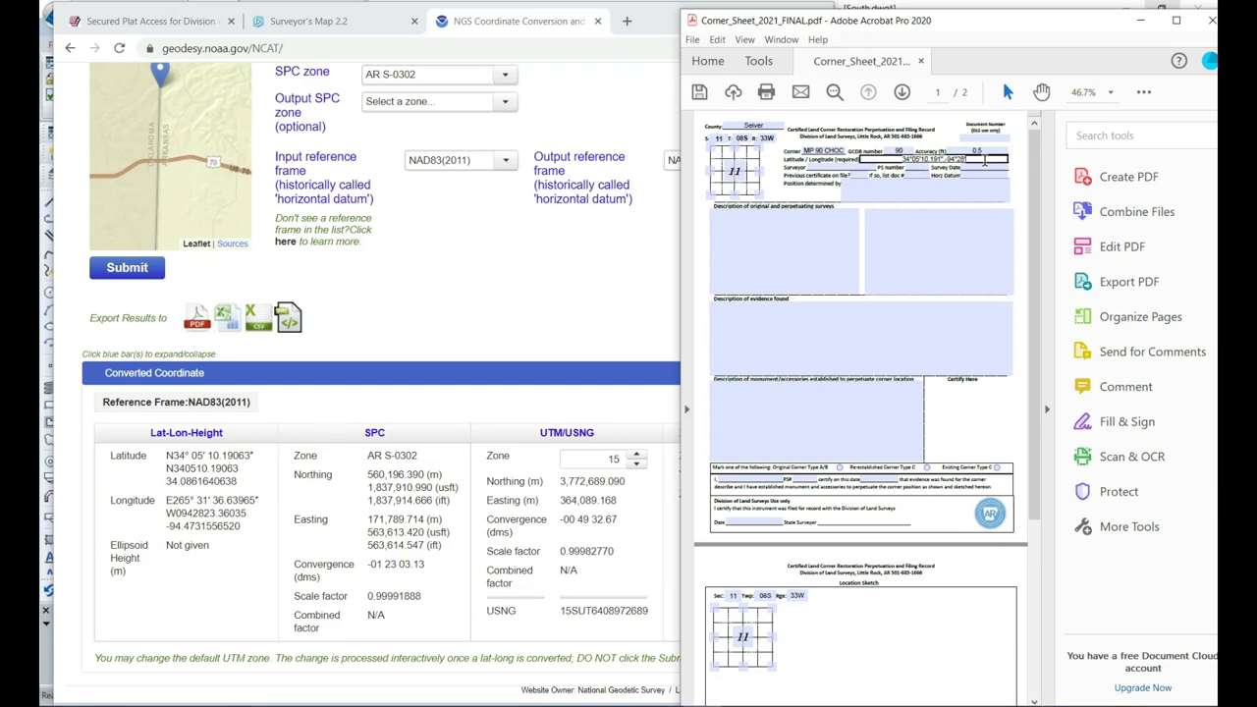
type("3")
type("23")
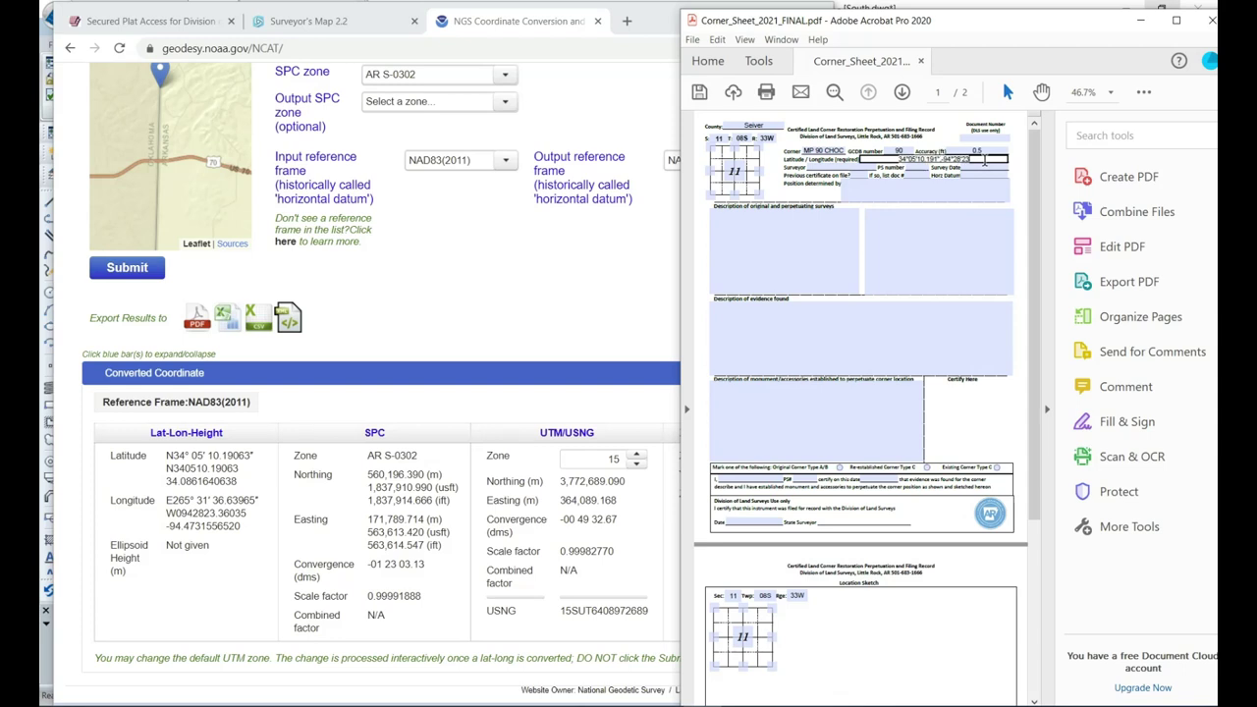
type(".36")
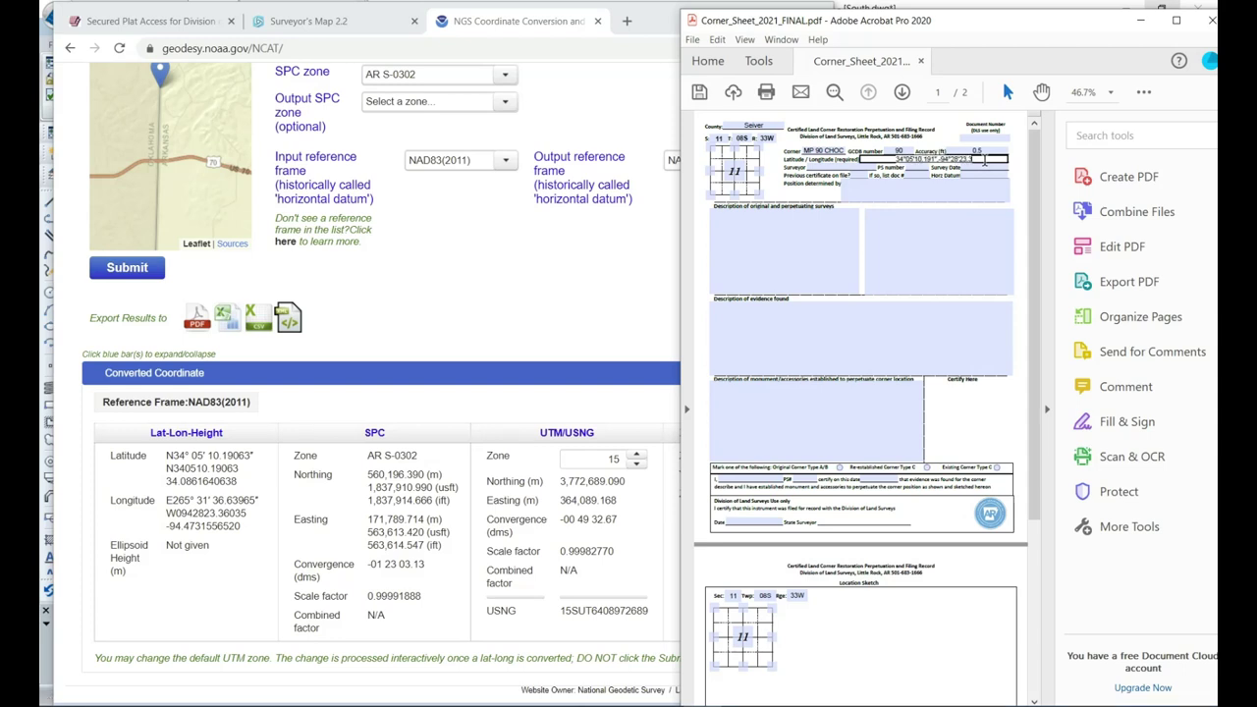
type("0\"")
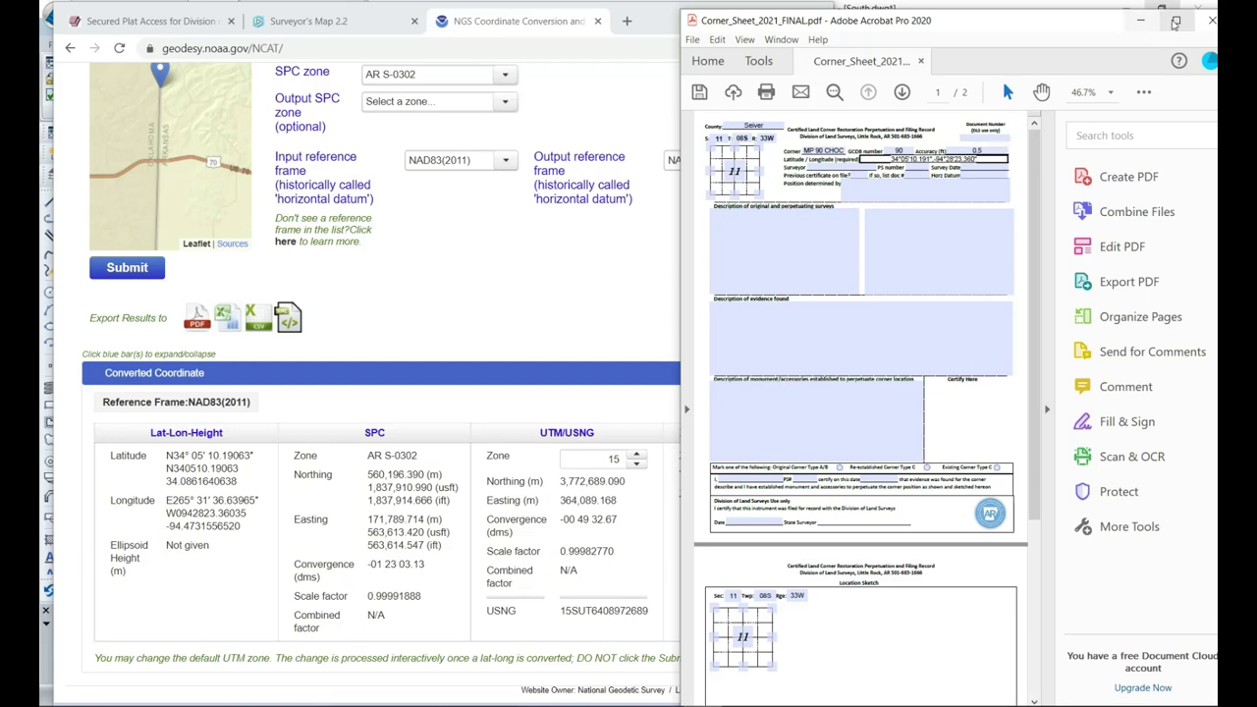
Maximize and save the form, then enter the surveyor's name in the Surveyor field.
left_click(1175, 20)
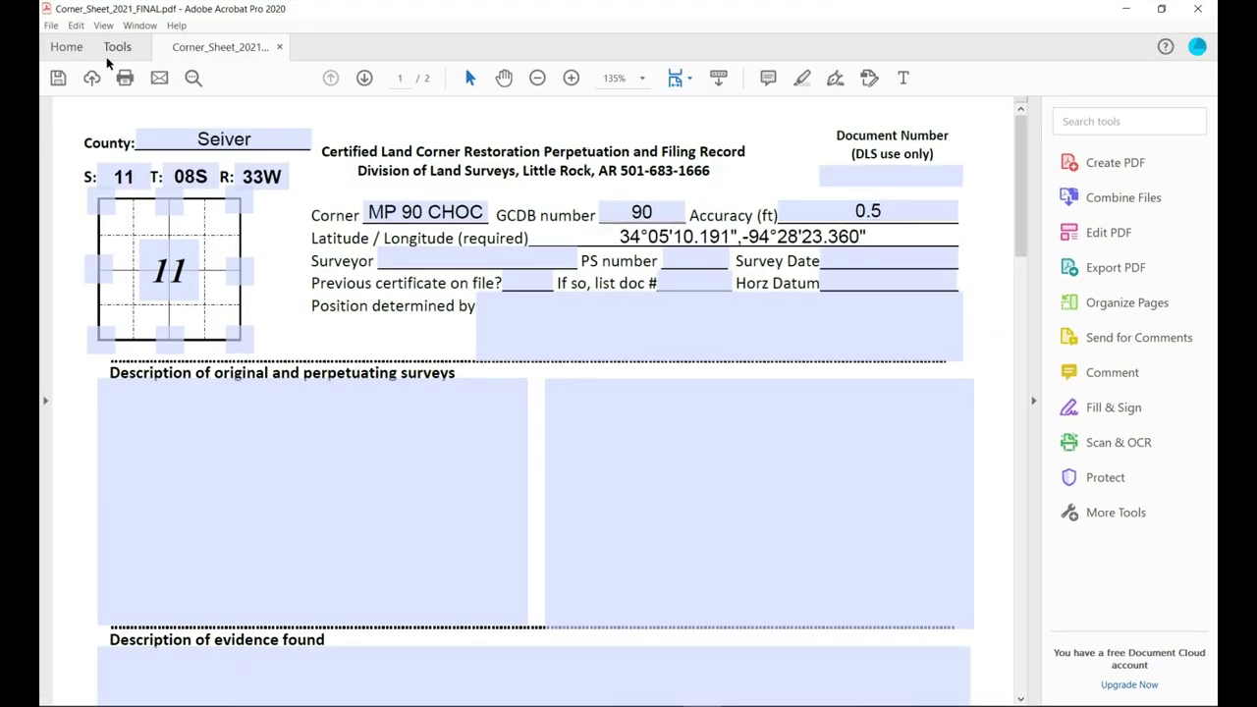
left_click(57, 78)
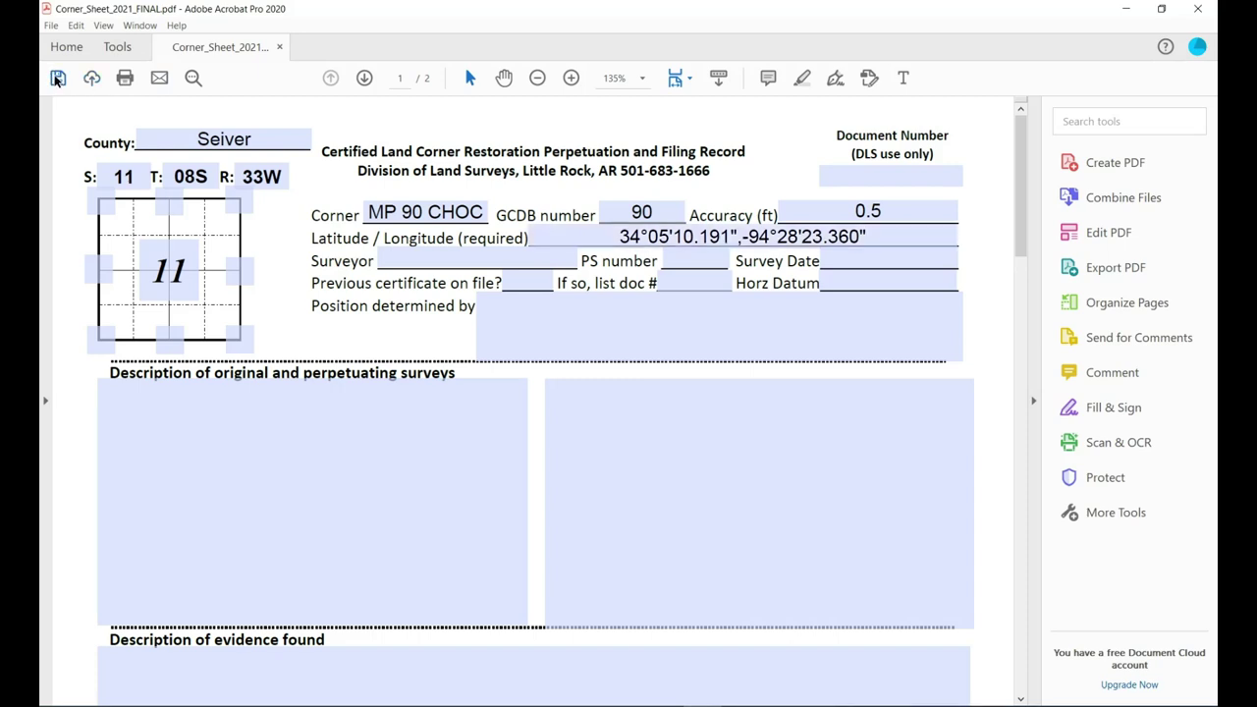
left_click(476, 266)
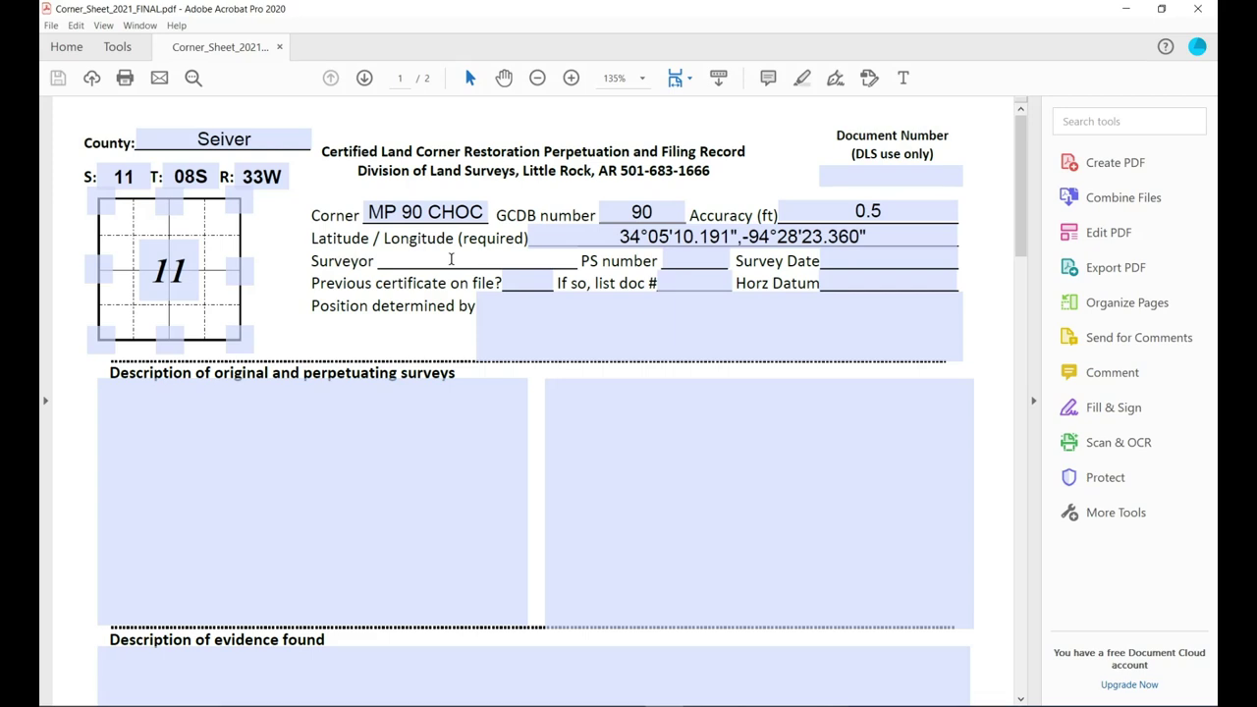
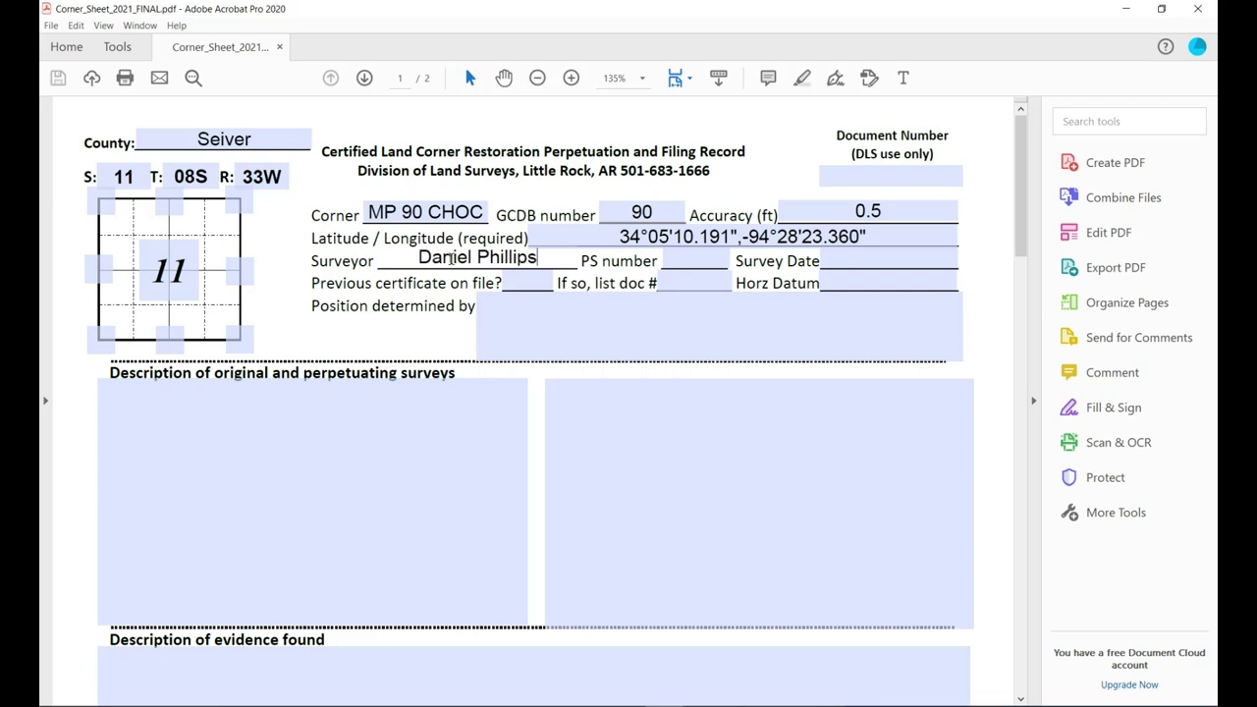
Enter PS number 1815 and Survey Date 01/24/2022.
left_click(695, 257)
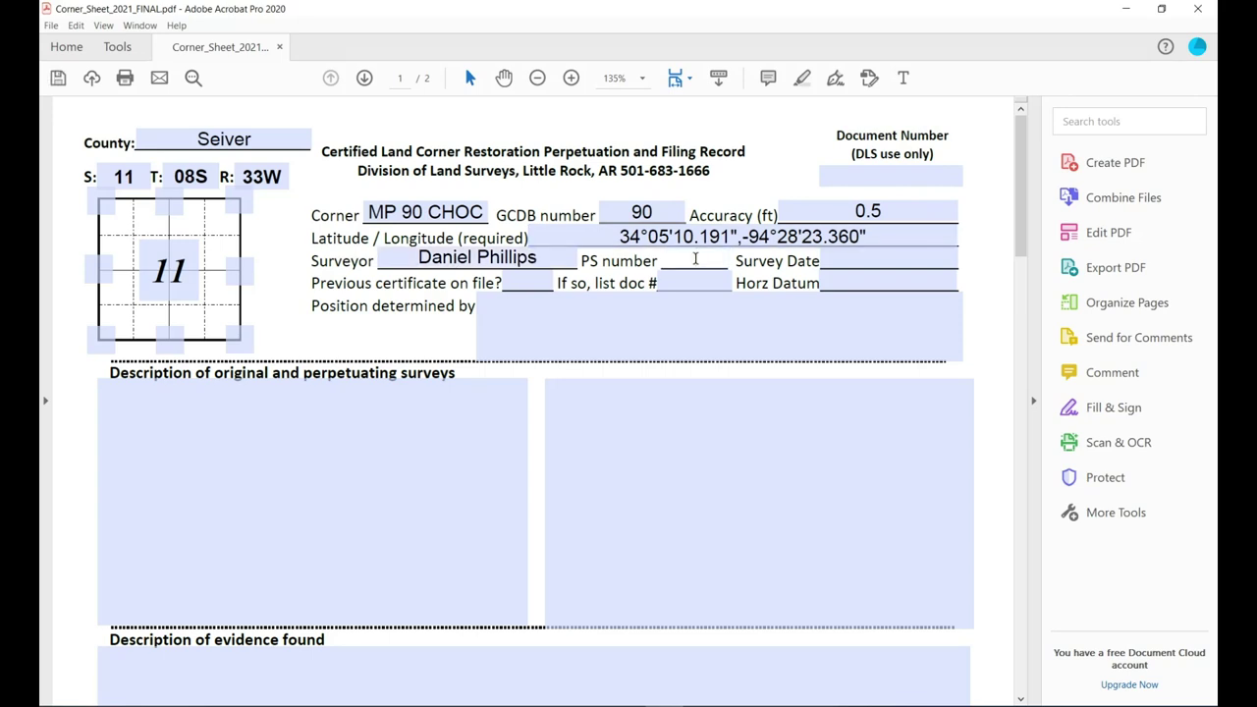
type("1815")
left_click(846, 257)
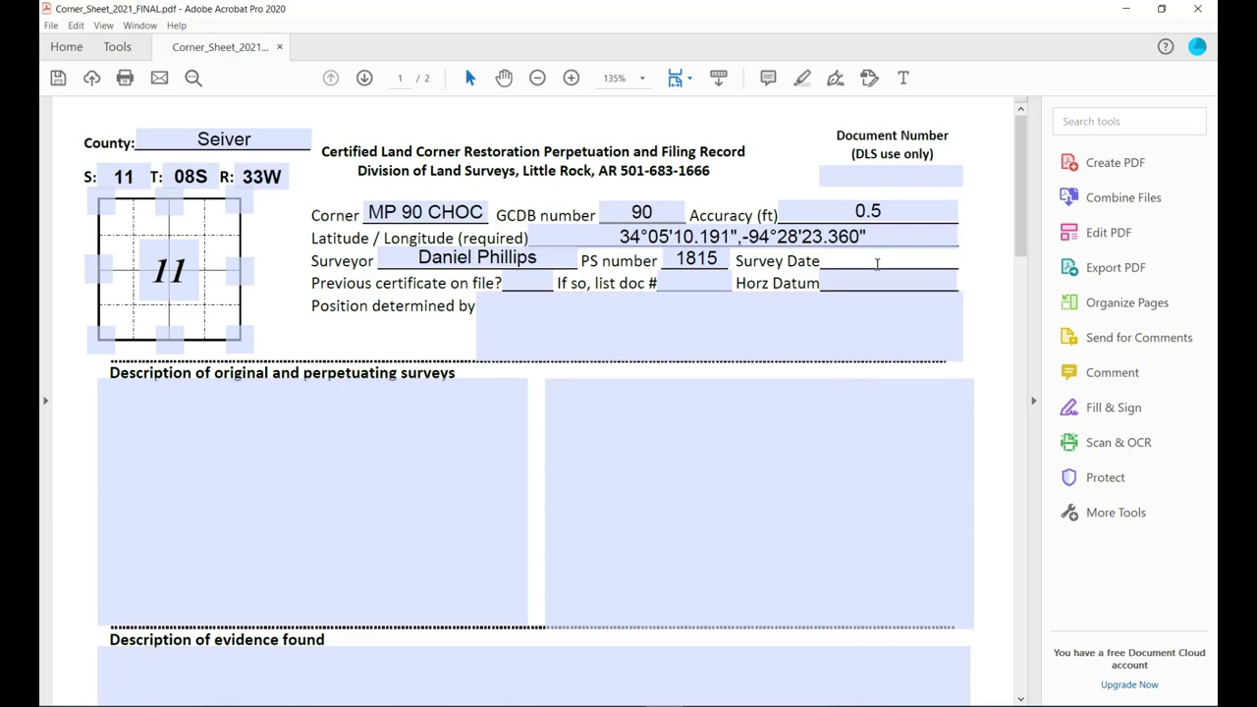
left_click(877, 263)
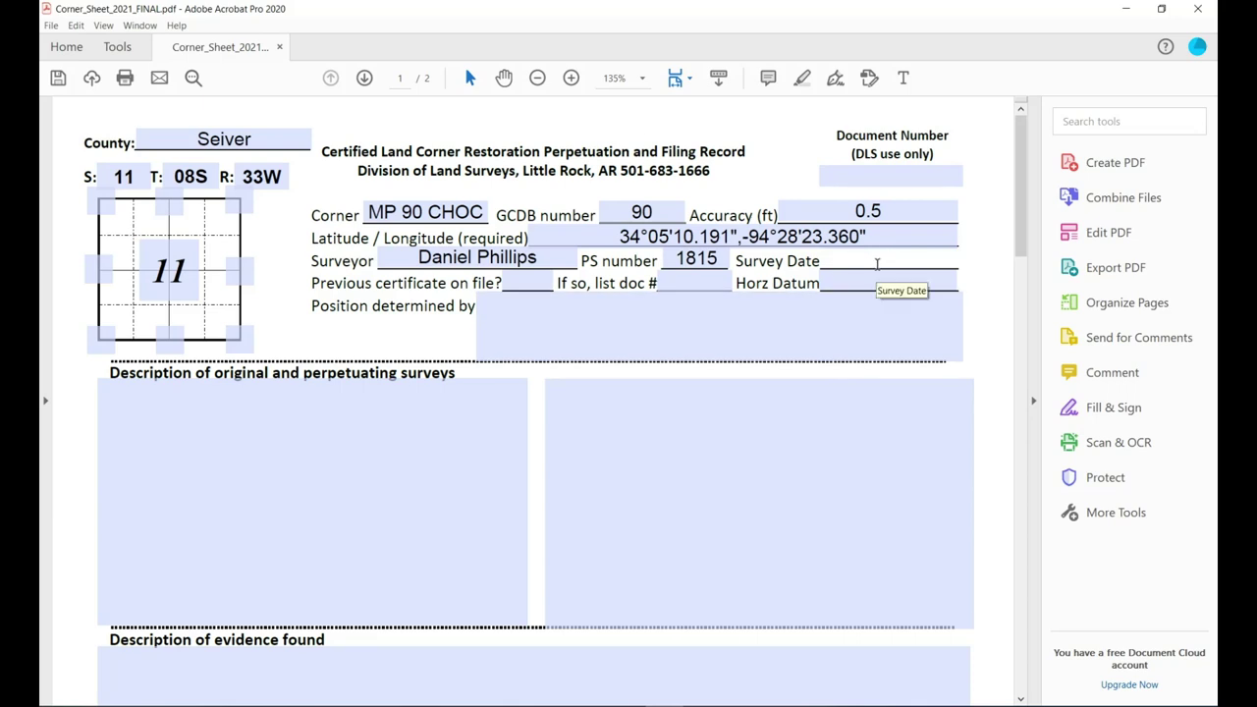
type("01/24/2022")
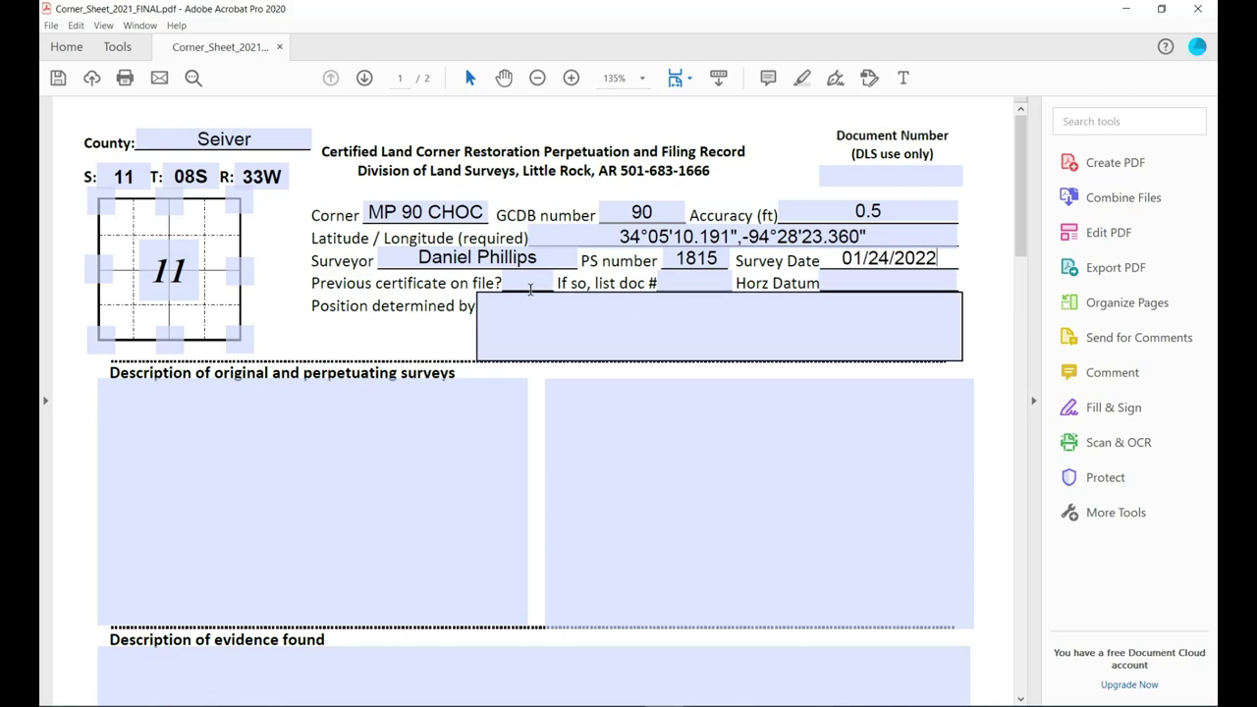
Fill Previous certificate with NO, doc # with NA, and Horz Datum with NAD83 (2011).
left_click(530, 285)
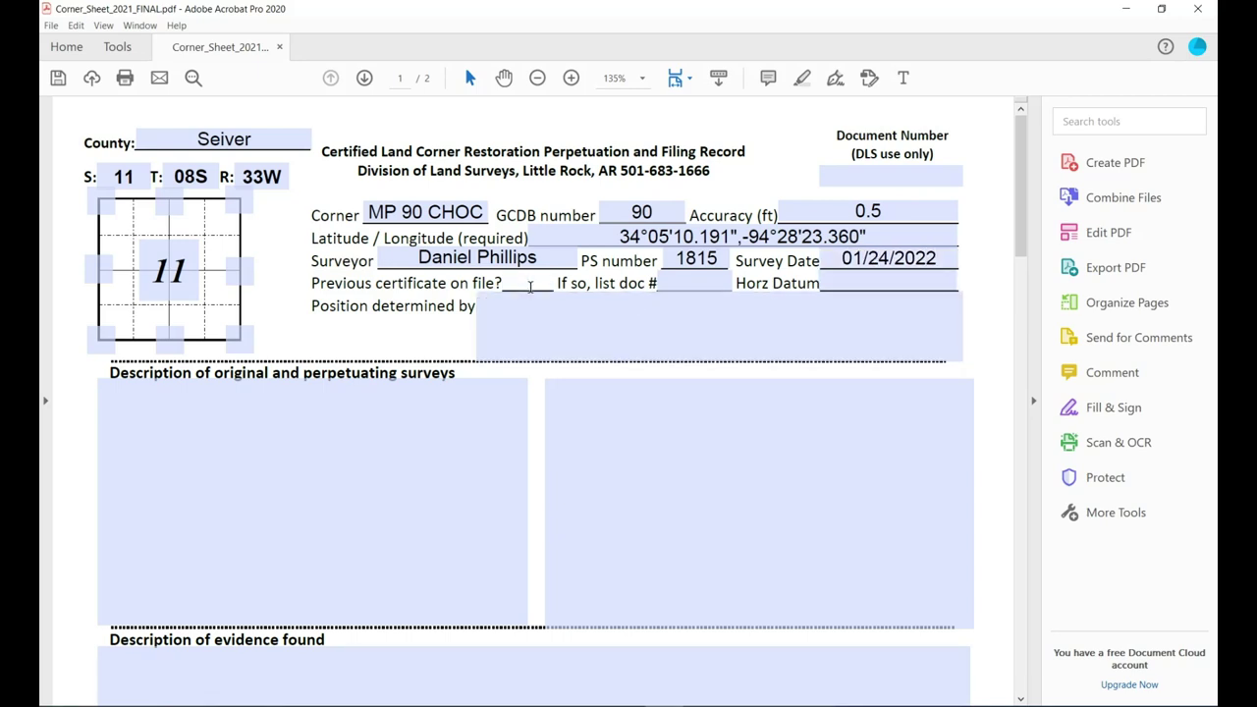
type("NO")
left_click(693, 281)
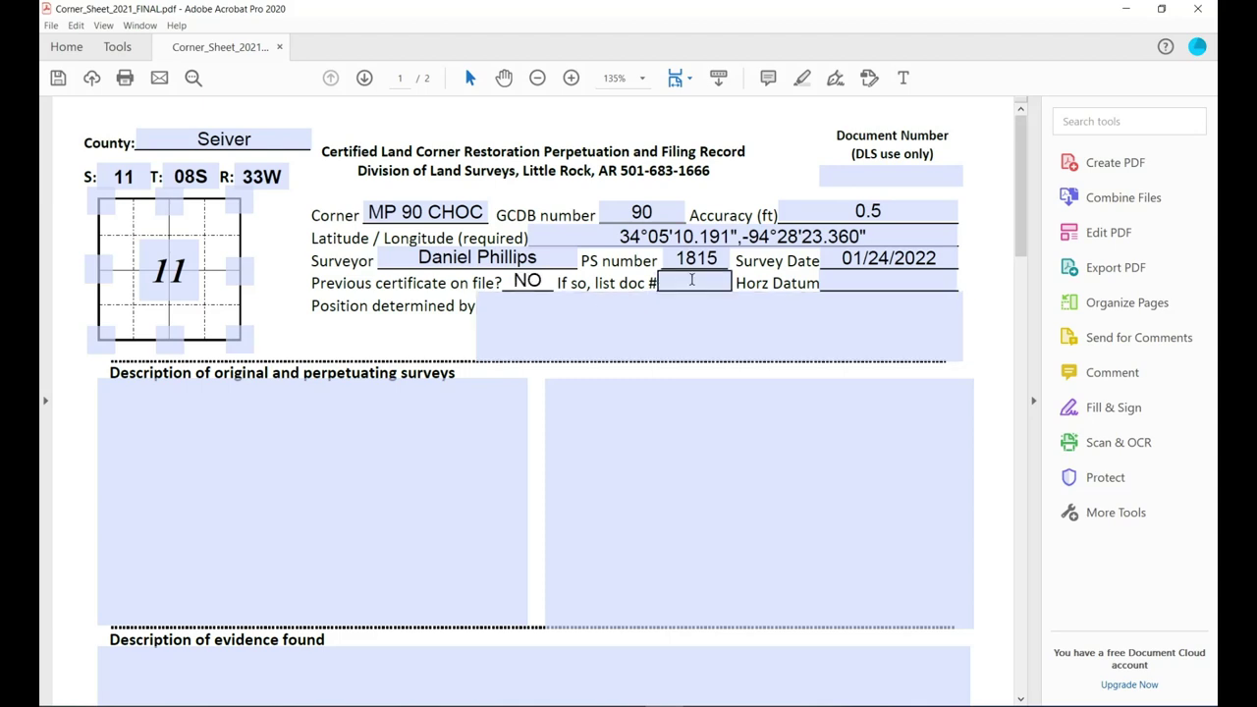
type("NA")
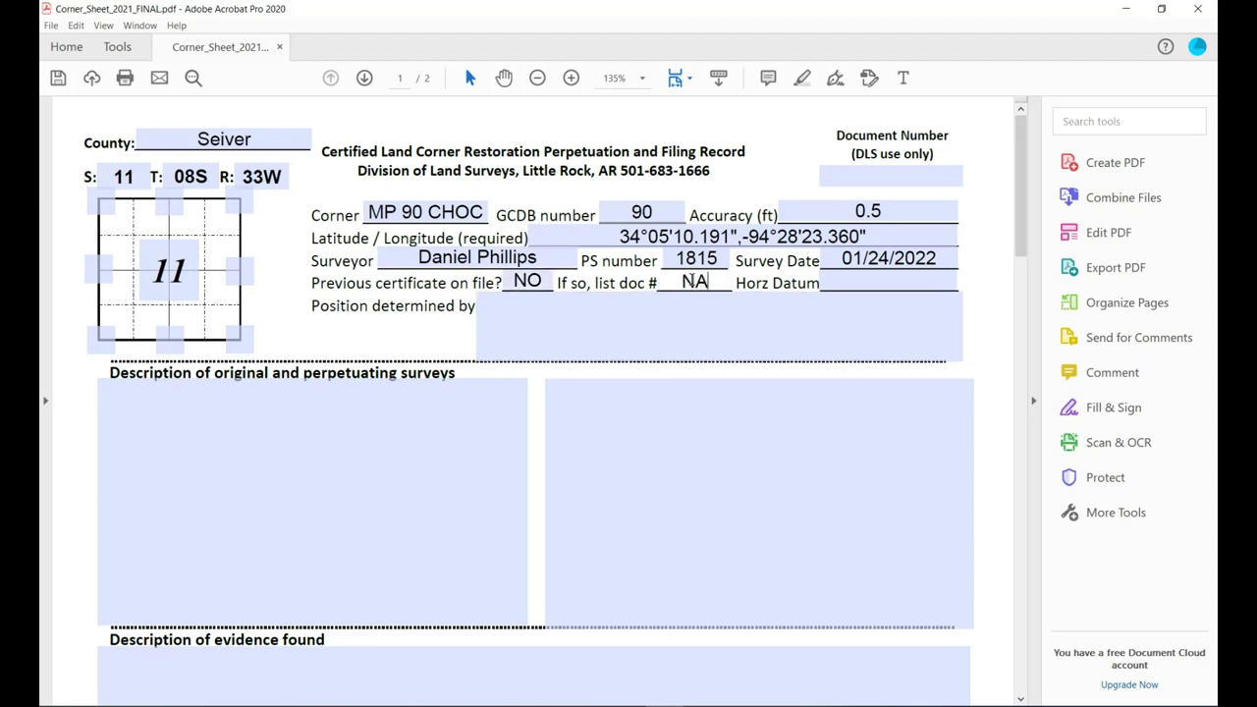
left_click(883, 282)
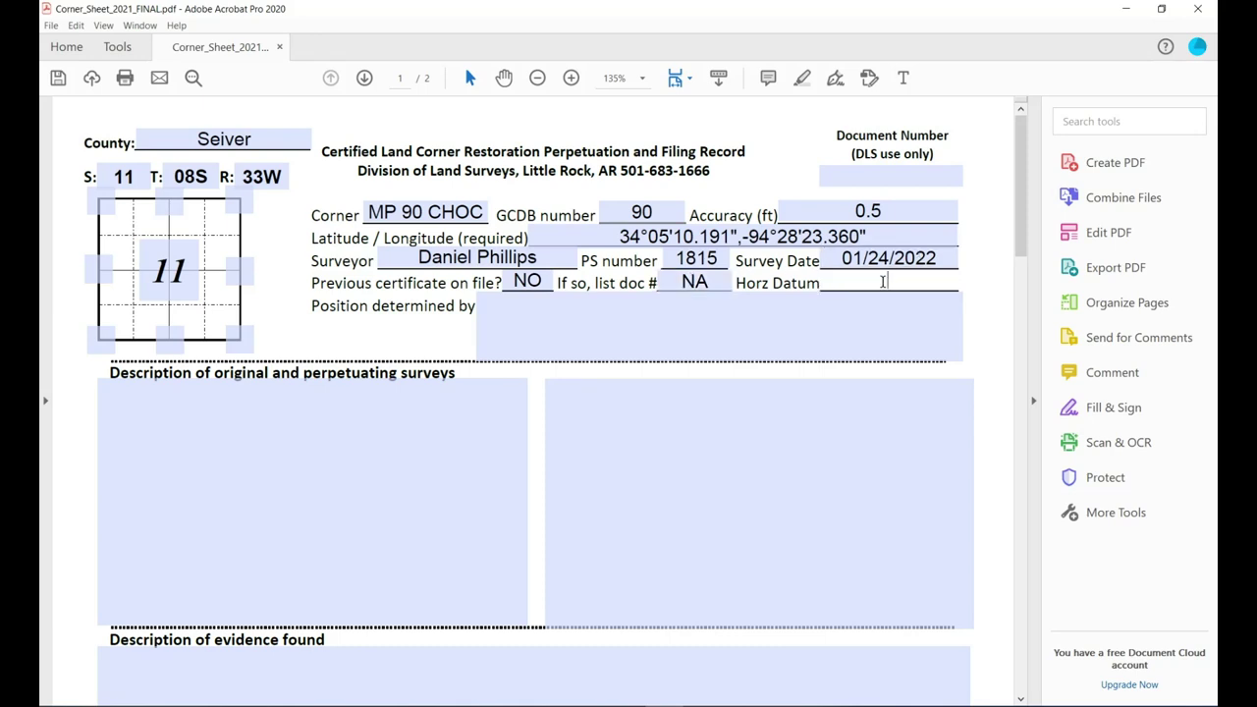
type("NAD83 (2011")
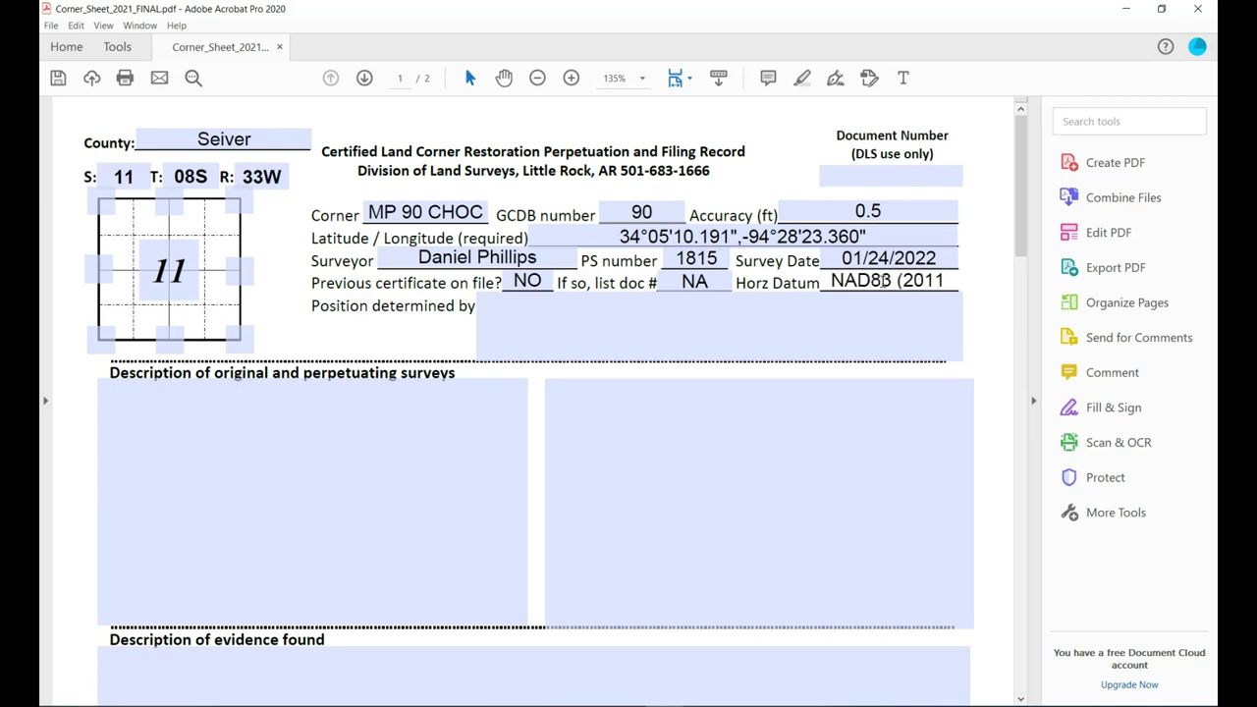
type(")")
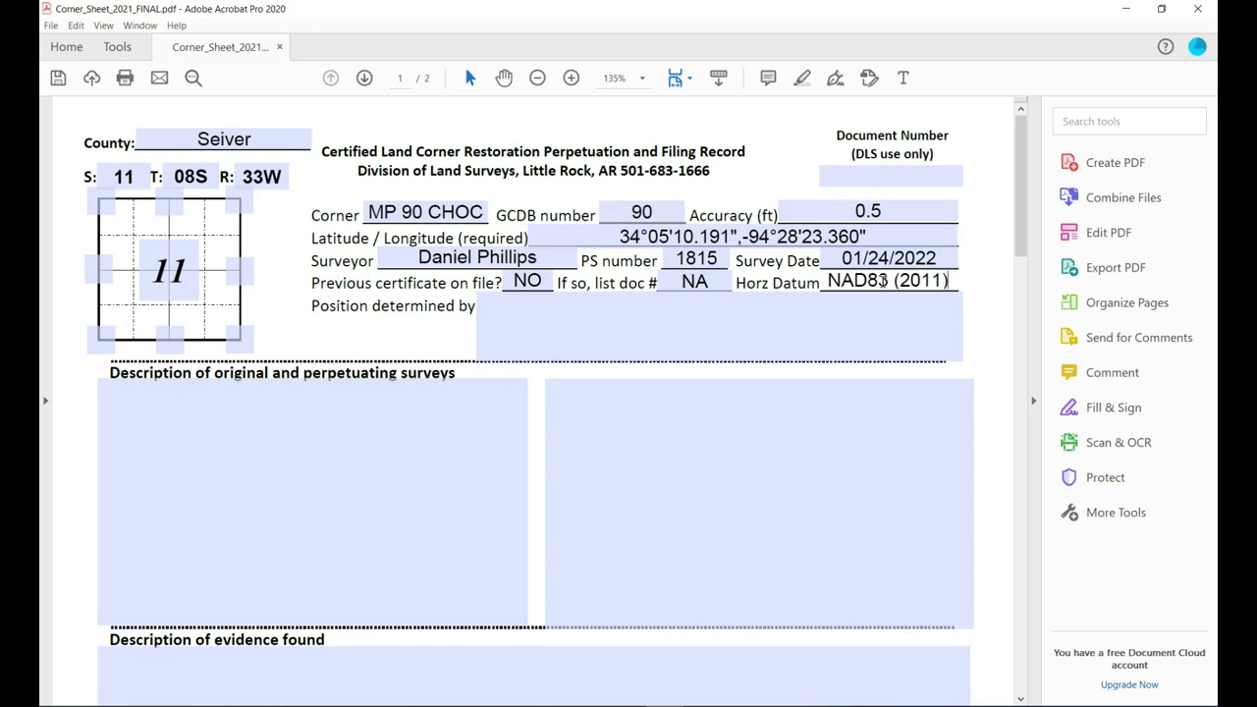
Fill the Position determined by field with 'GNSS Geomax Zenith 35 Pro using ArDOT RTN'.
left_click(539, 313)
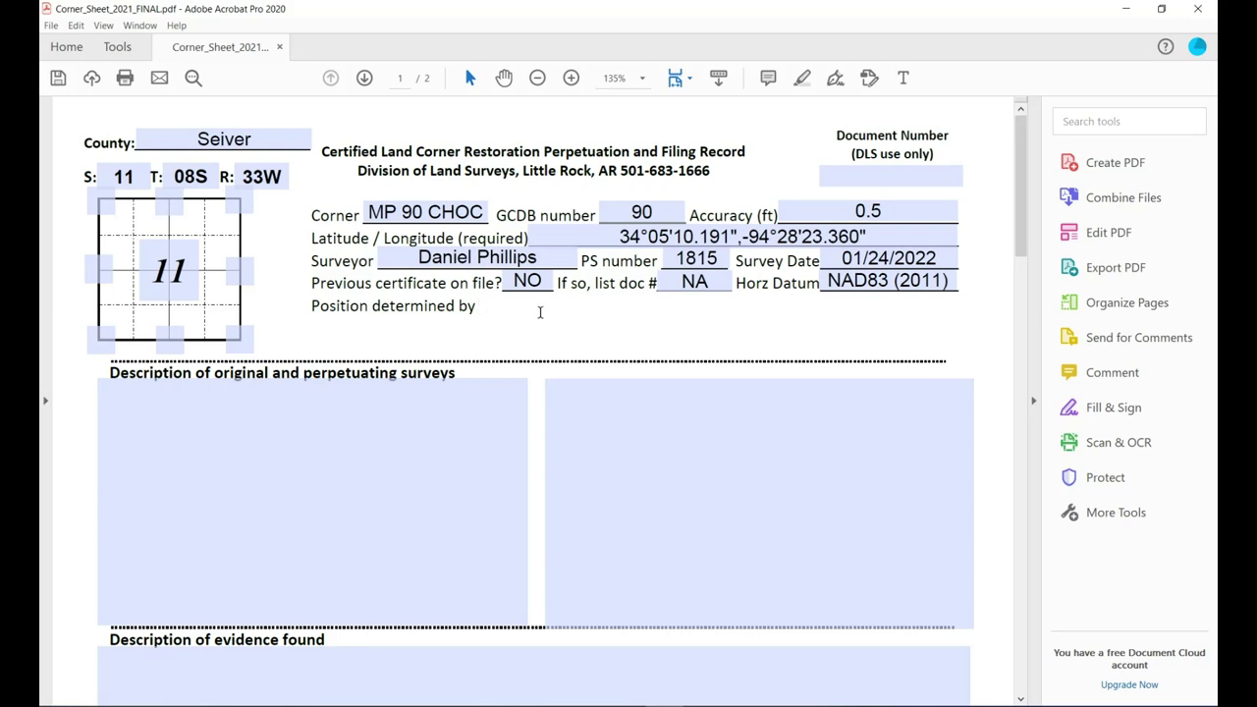
type("GNSS")
type("Geomax Zenith ")
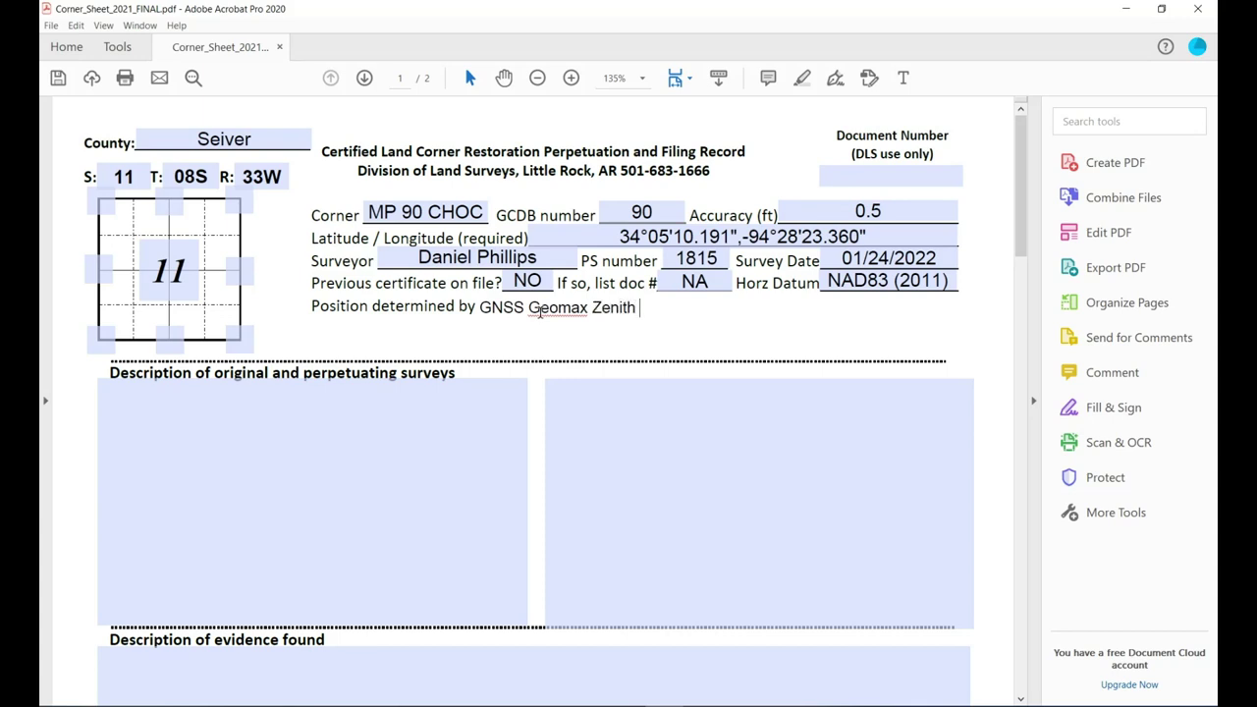
type("35")
type(" Pro")
type(".")
key("BackSpace")
key("BackSpace")
type("using ArDOT")
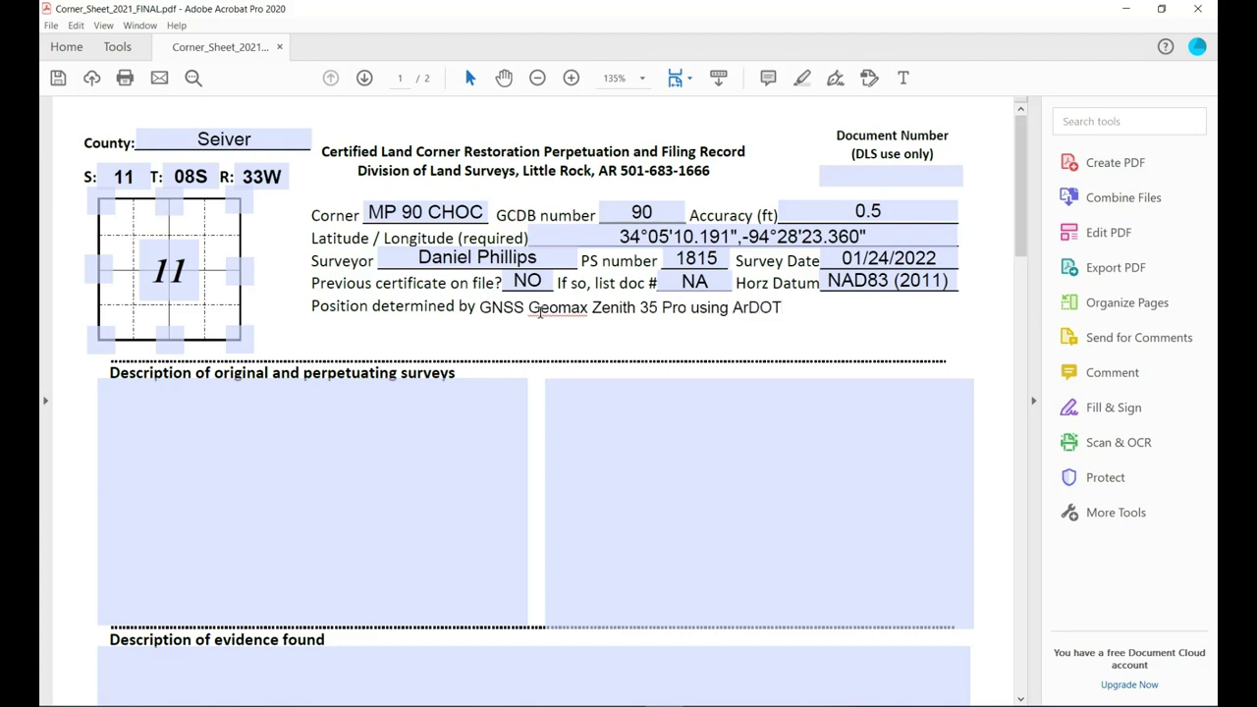
type(" RTN")
scroll(577, 328, "down", 1)
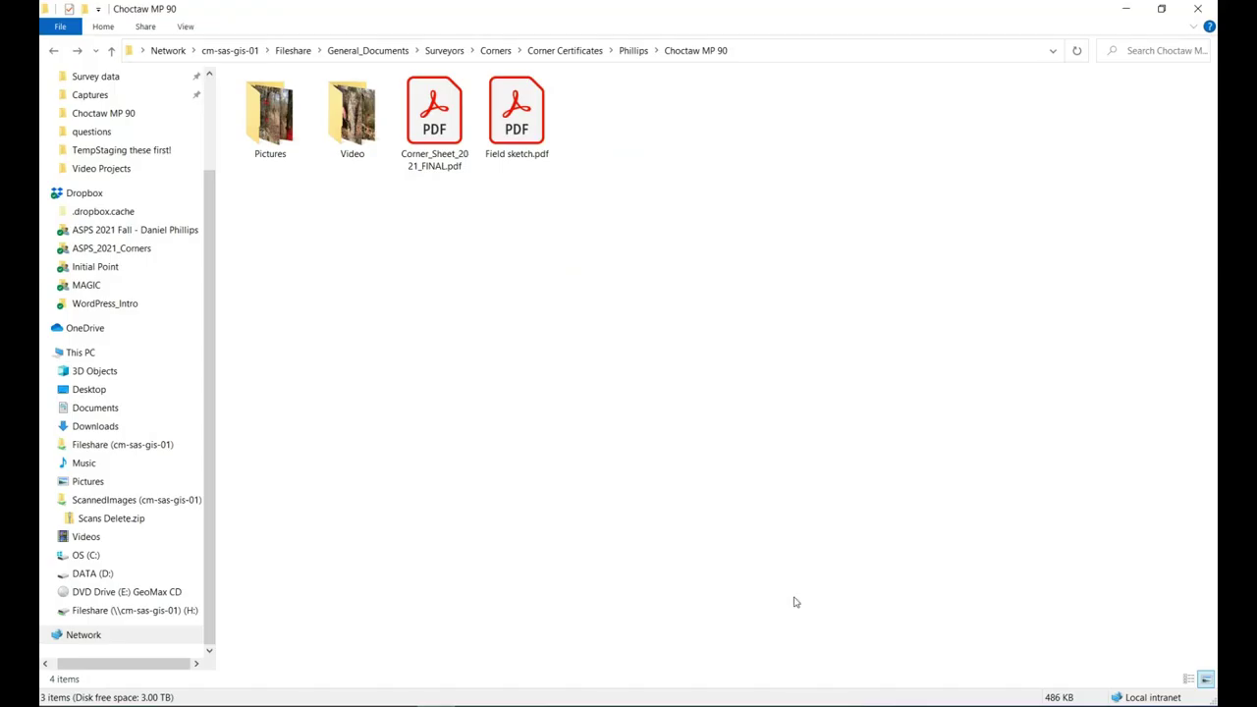
Open 1858_reduced.pdf from the File Explorer folder into Acrobat.
left_click_drag(212, 265, 227, 149)
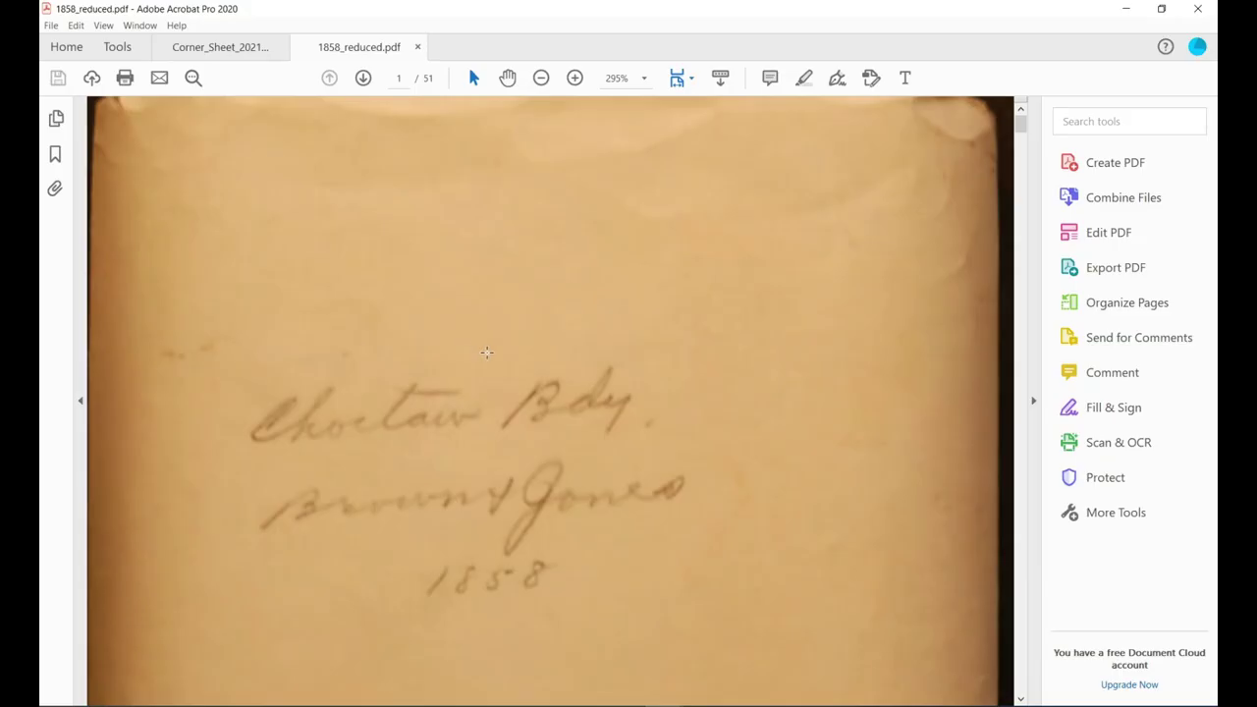
Switch to Fit One Full Page, go to page 27, and zoom in three times on the 89th Mile notes.
scroll(482, 347, "down", 1)
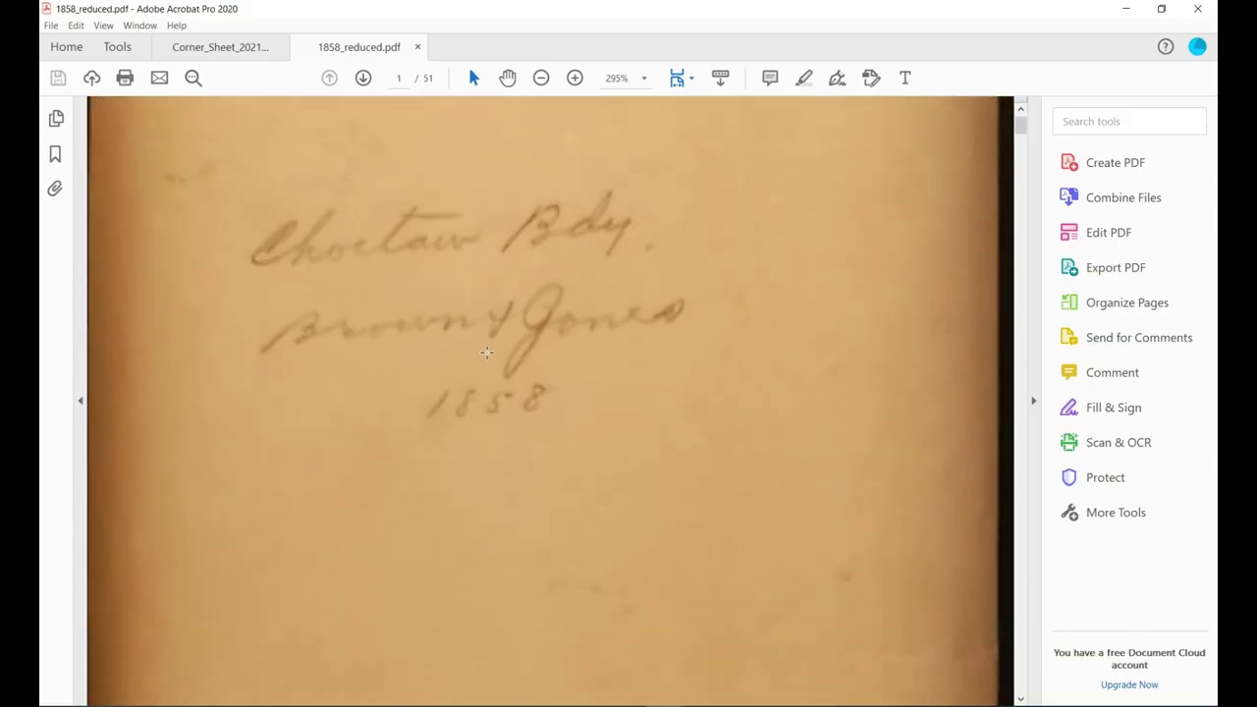
left_click(692, 87)
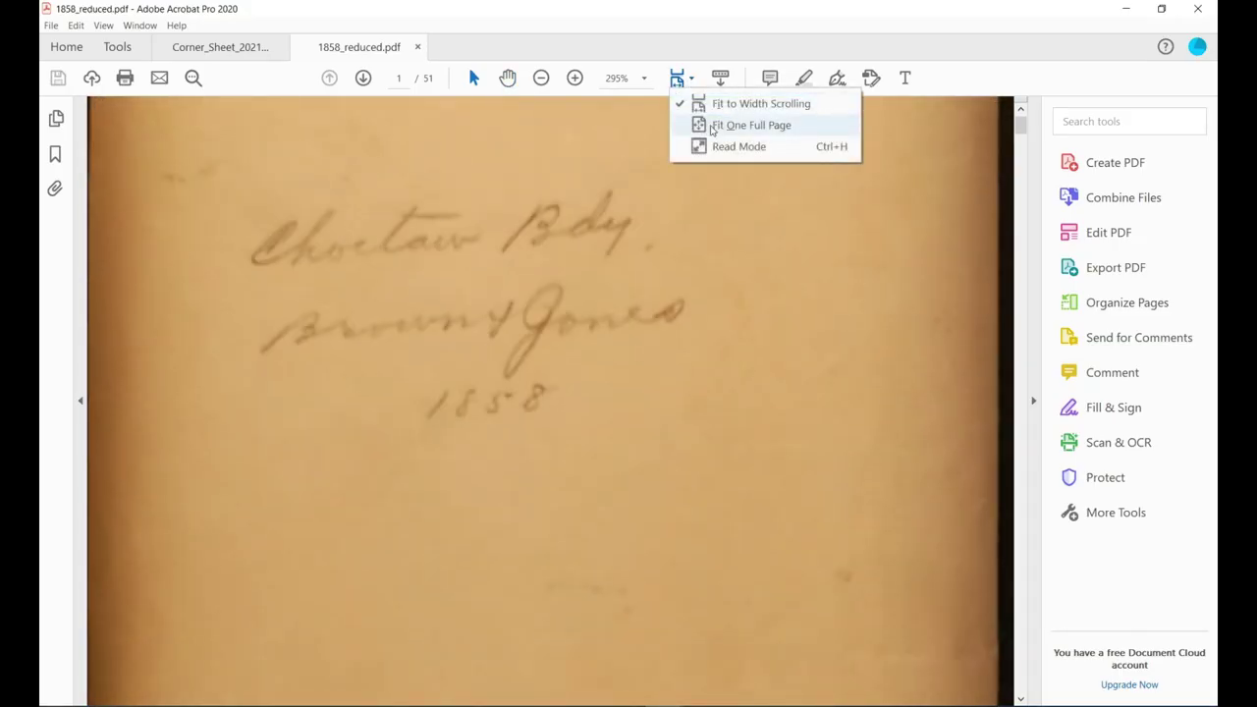
left_click(712, 127)
scroll(624, 305, "down", 5)
scroll(624, 305, "down", 6)
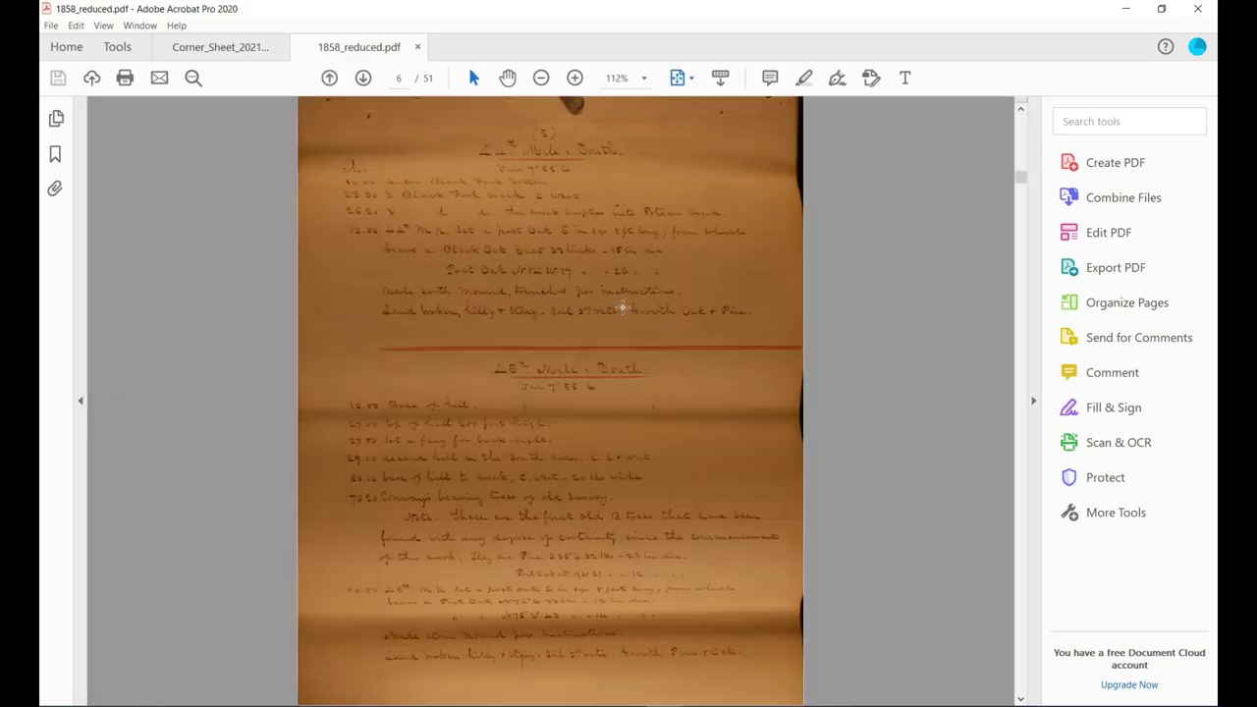
scroll(622, 307, "down", 4)
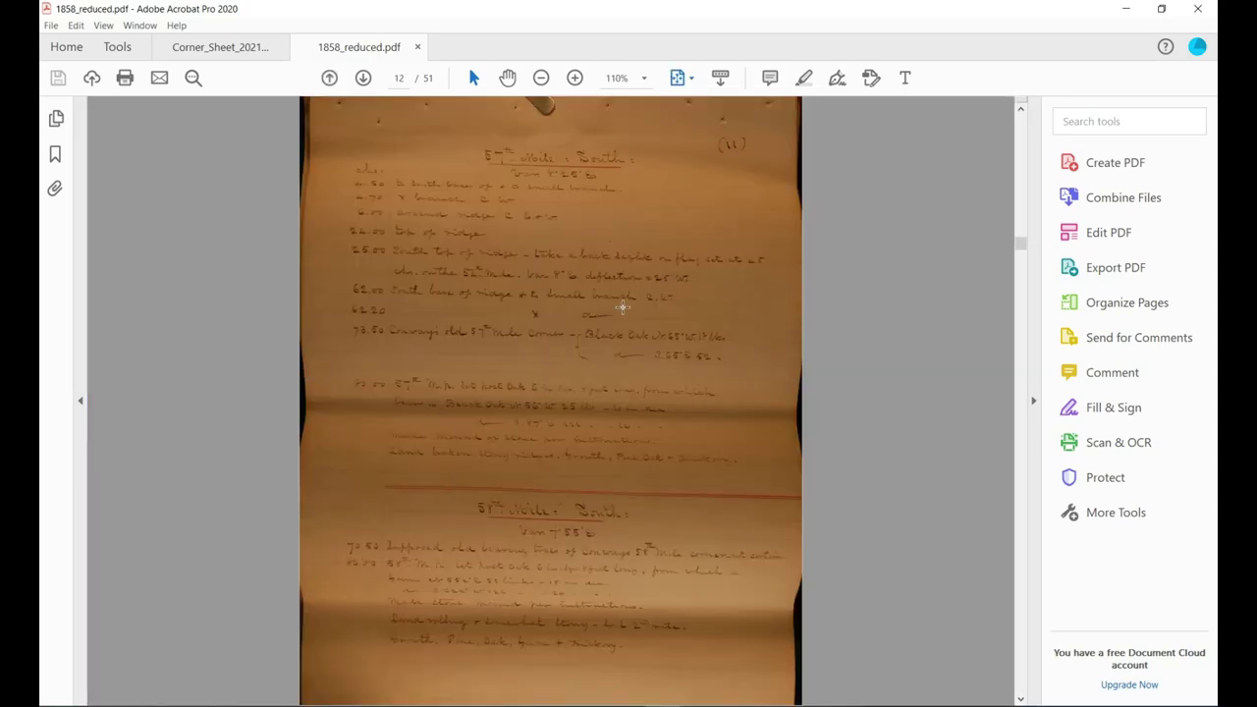
scroll(617, 309, "down", 5)
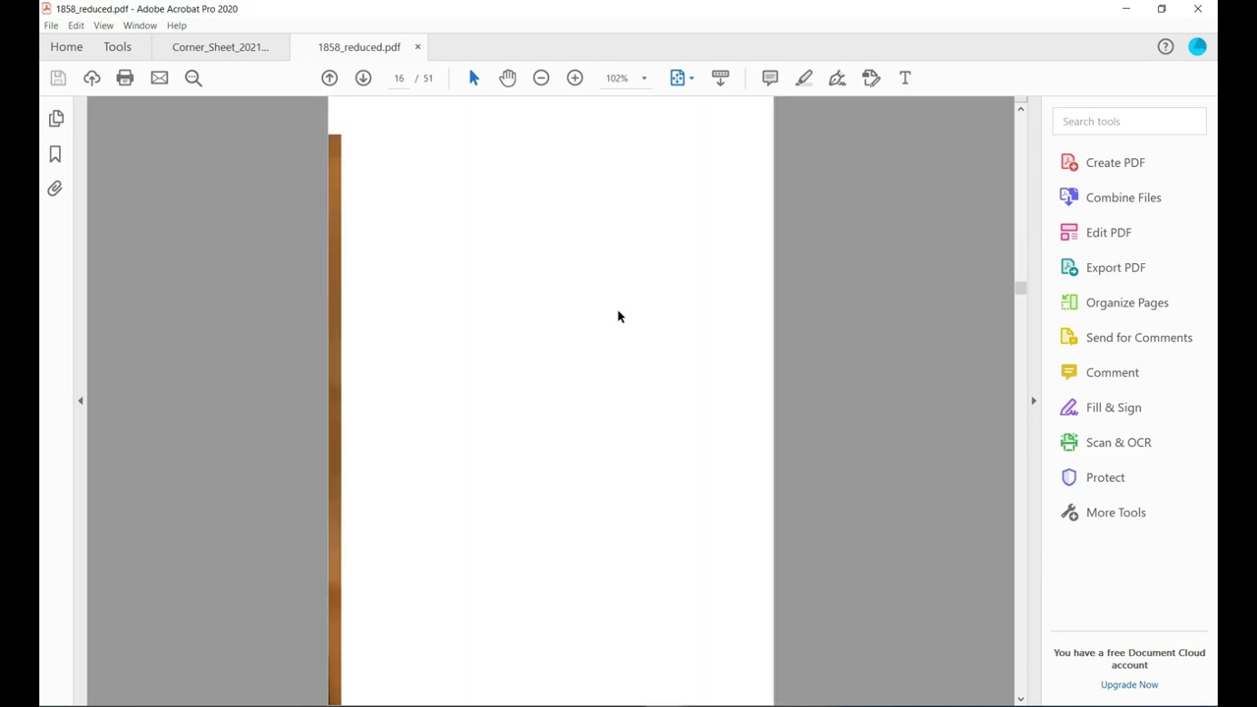
scroll(613, 312, "down", 4)
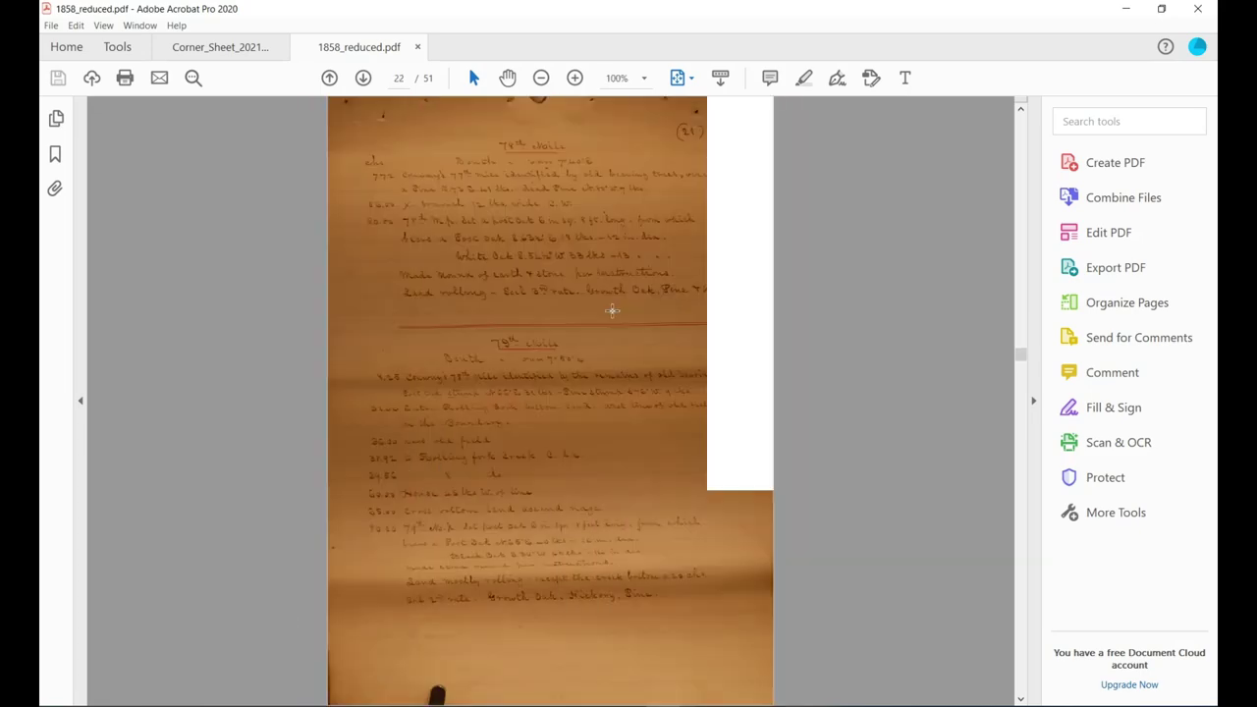
scroll(606, 307, "down", 3)
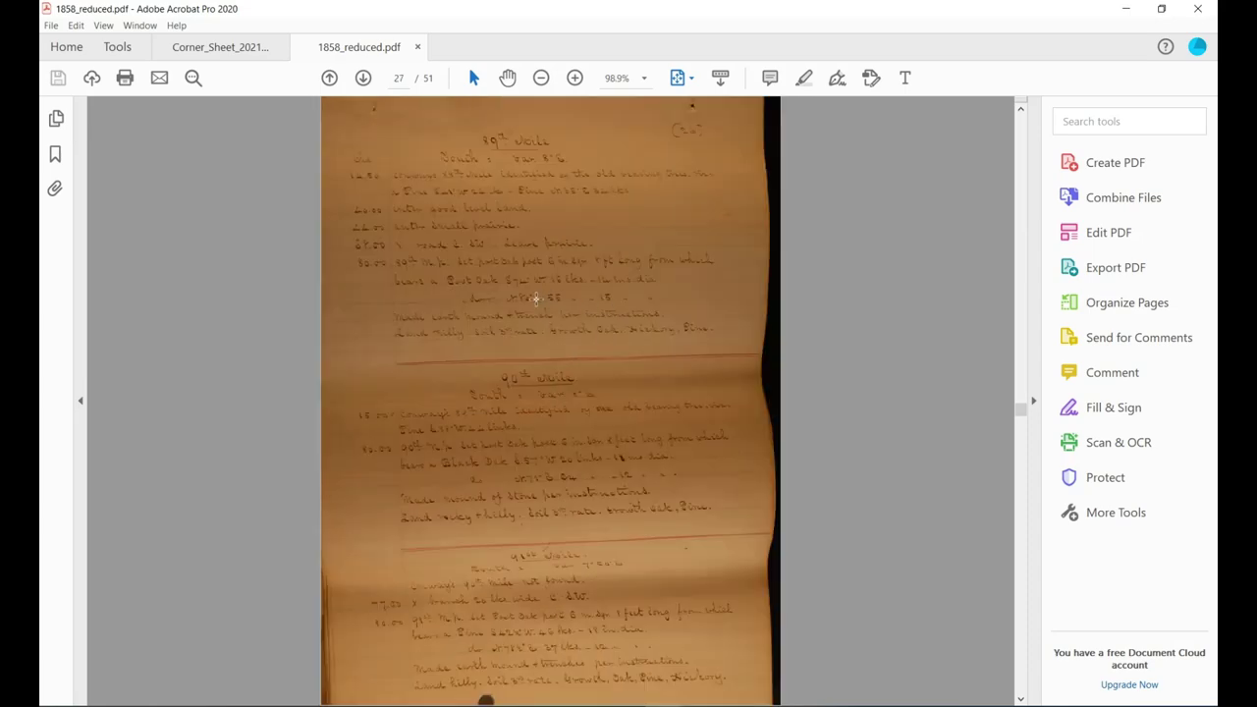
left_click(575, 77)
left_click(575, 77)
left_click(574, 77)
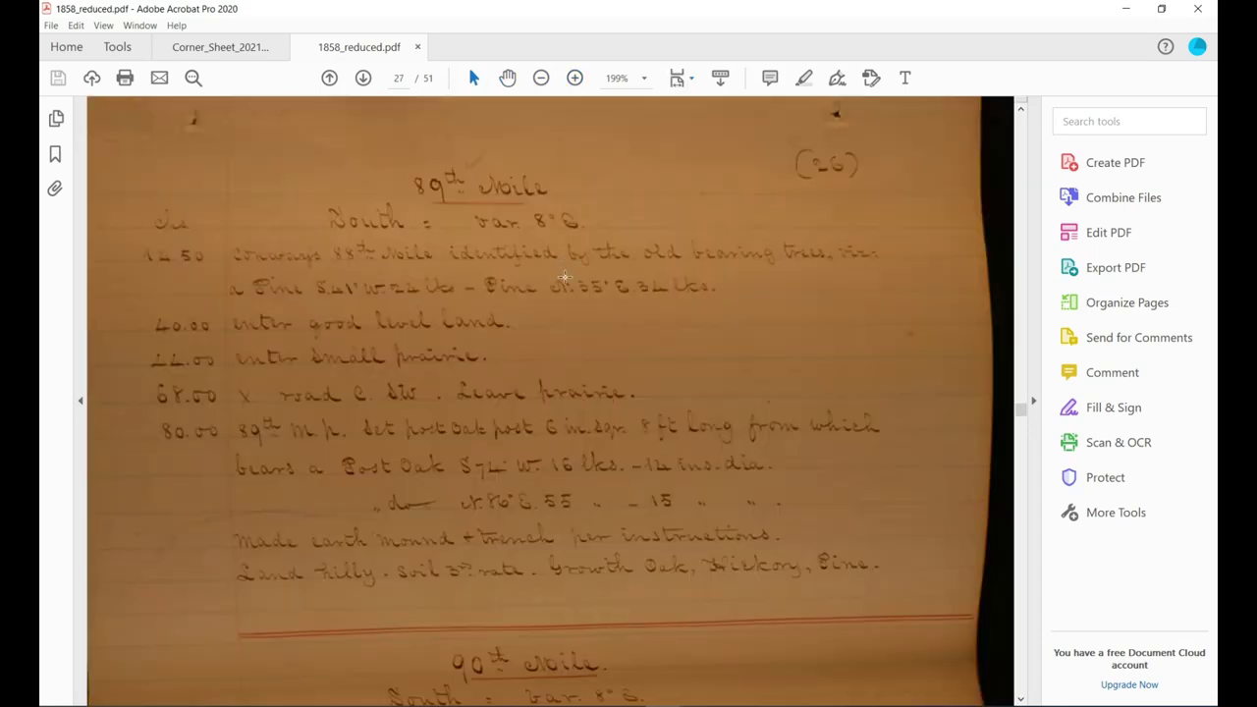
Scroll page 27 to the 90th Mile post and bearing-tree notes, then restore the window down.
scroll(562, 282, "down", 5)
scroll(562, 282, "down", 4)
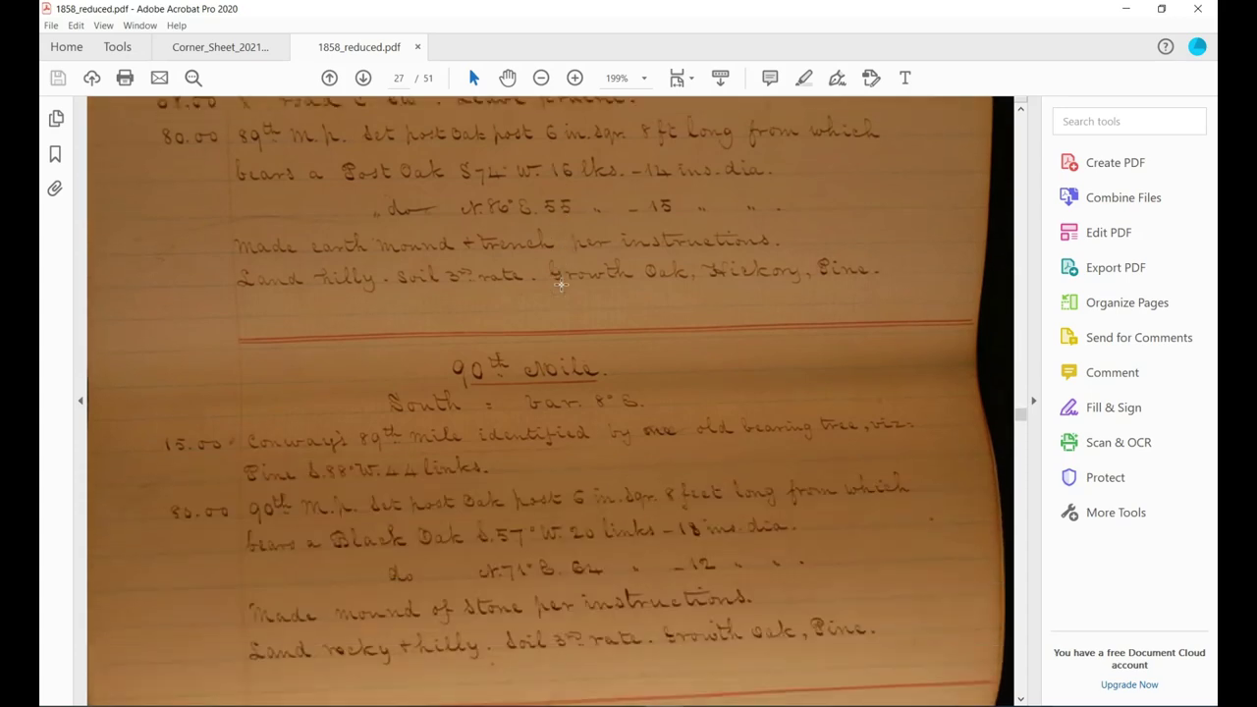
scroll(561, 283, "down", 1)
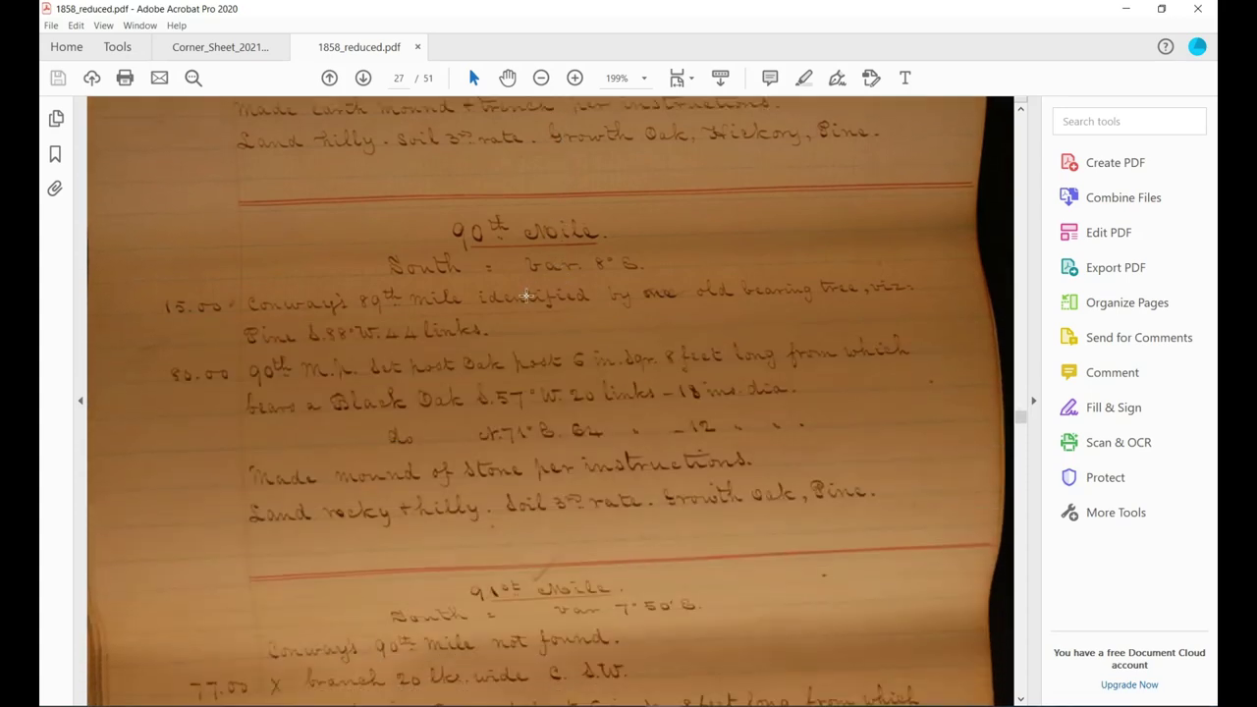
scroll(483, 279, "down", 1)
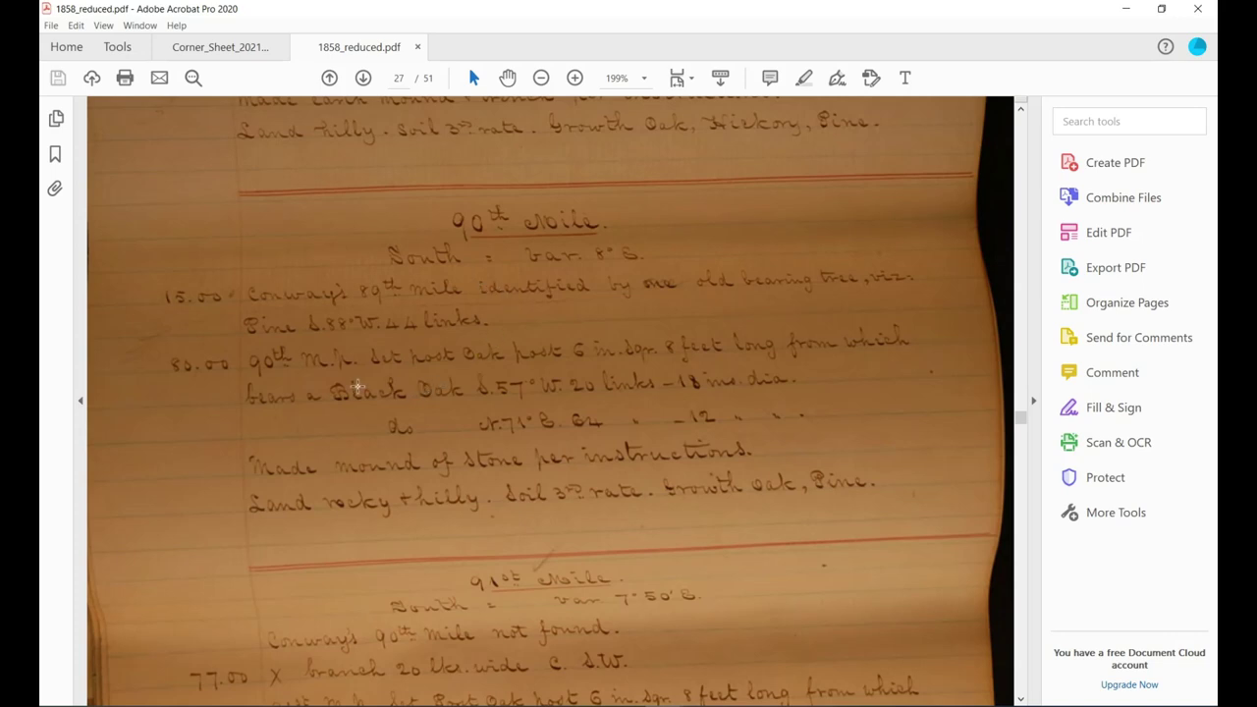
scroll(355, 385, "down", 1)
scroll(345, 383, "down", 1)
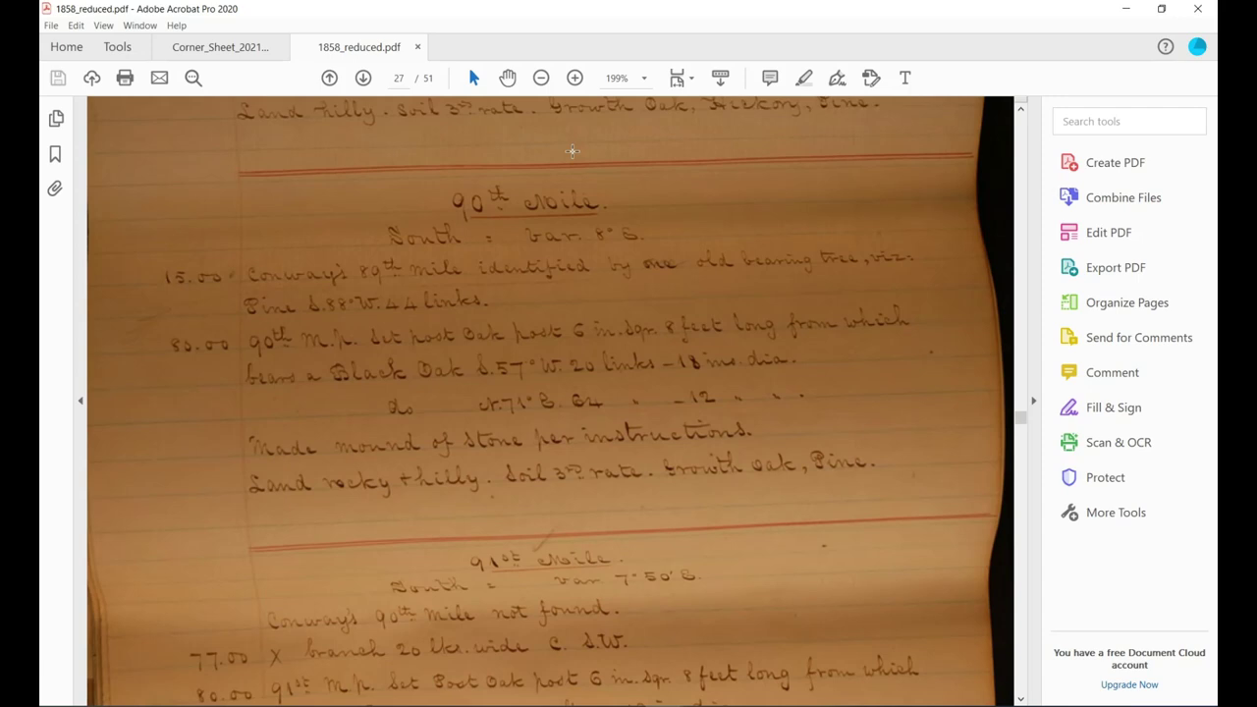
scroll(550, 267, "down", 1)
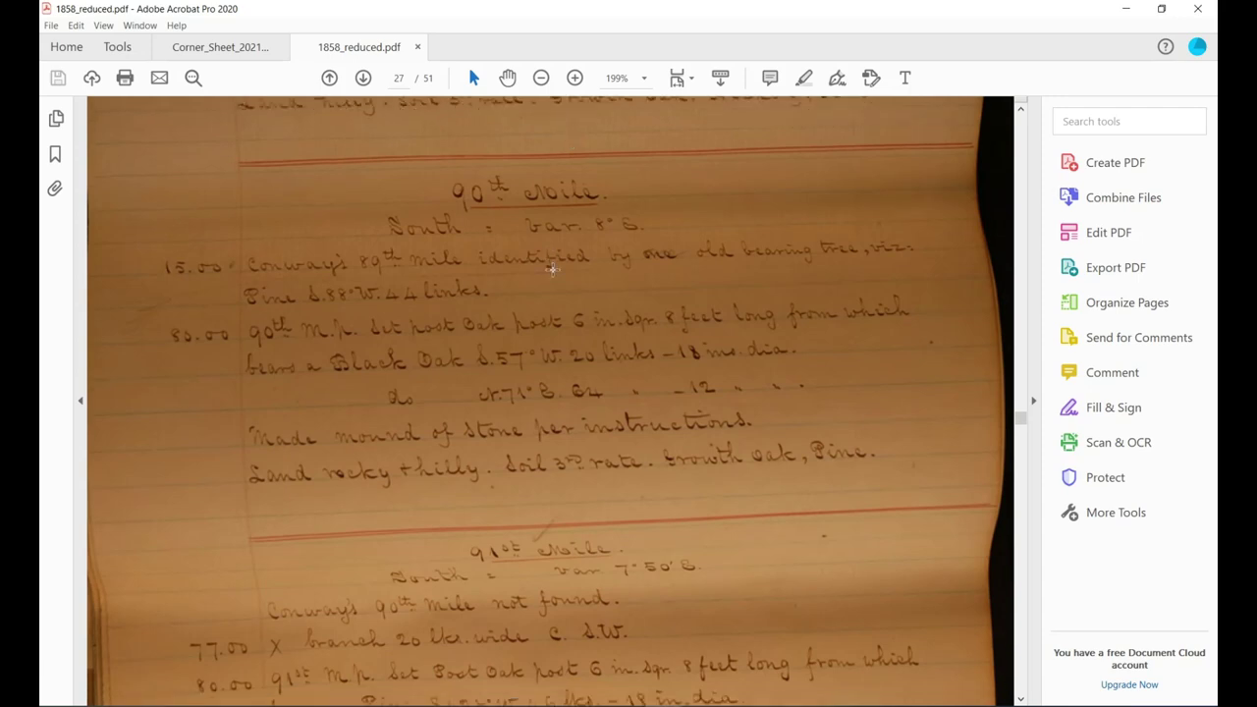
double_click(625, 5)
Minimize the field-notes and folder windows and restore Corner_Sheet_2021_FINAL.pdf at full size.
left_click(316, 66)
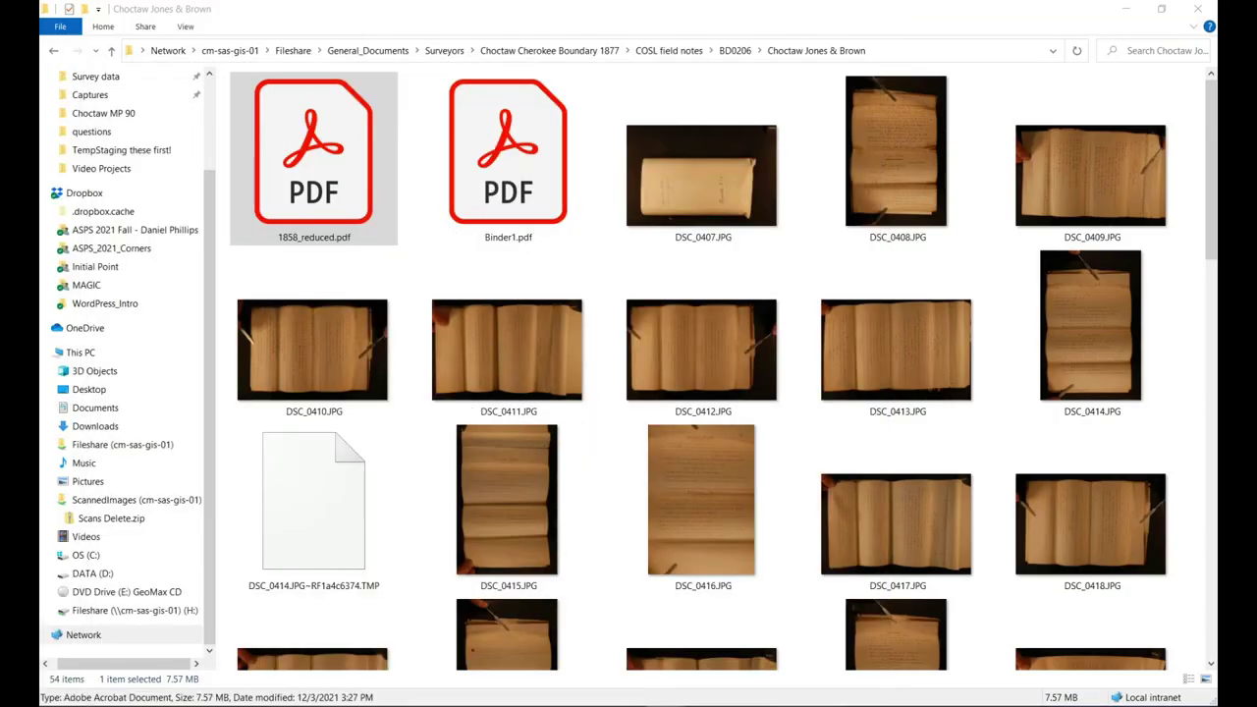
left_click(1126, 9)
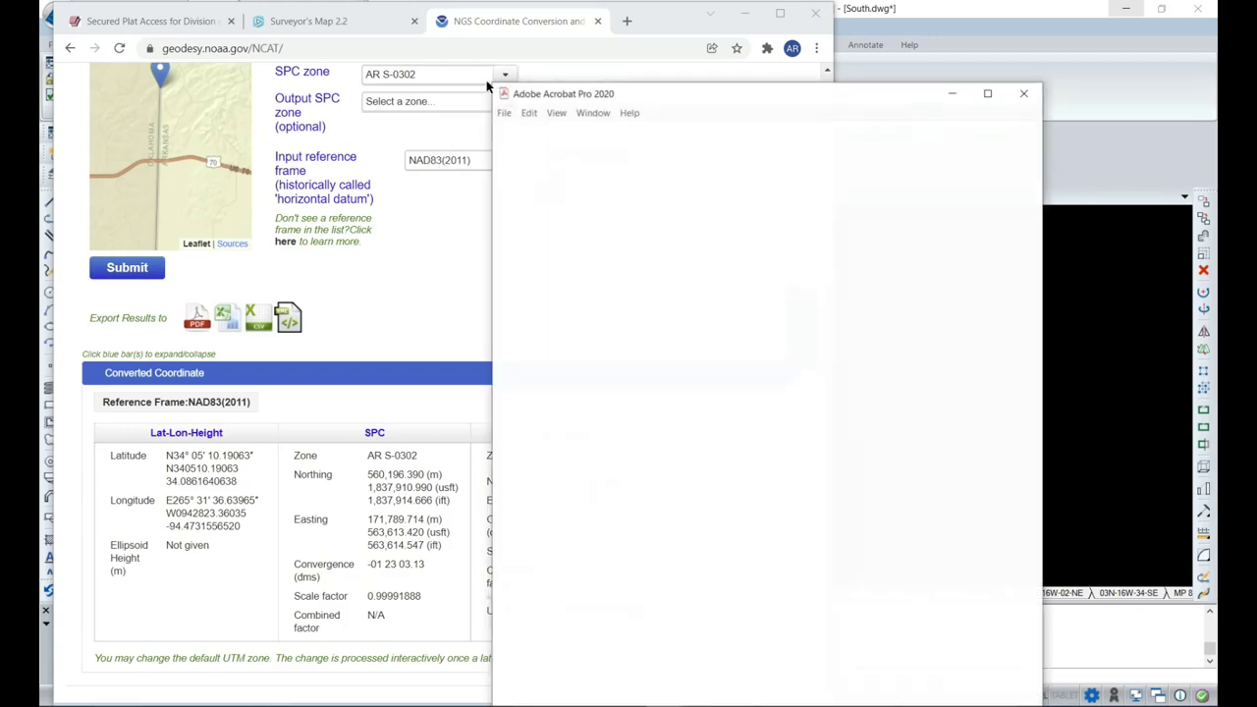
left_click(988, 93)
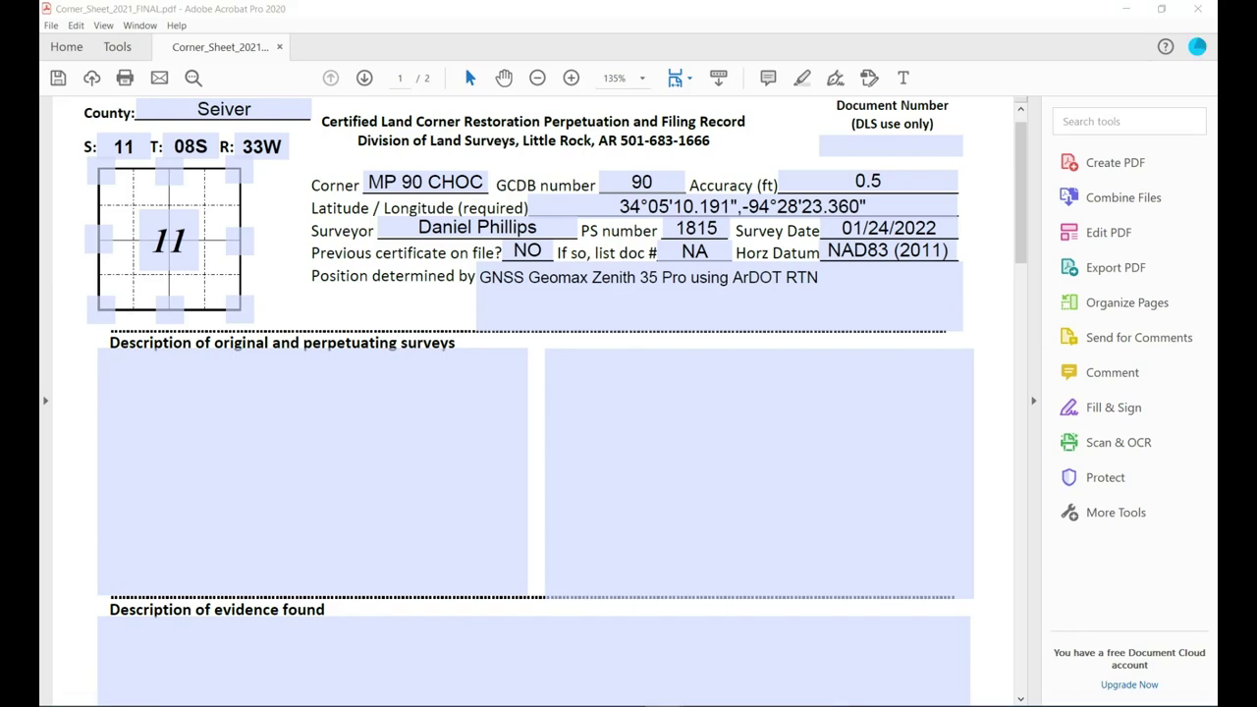
Enter '1858 Jones and Brown', the 90th MP post oak and its black oak bearing trees in the original-survey description.
left_click(206, 363)
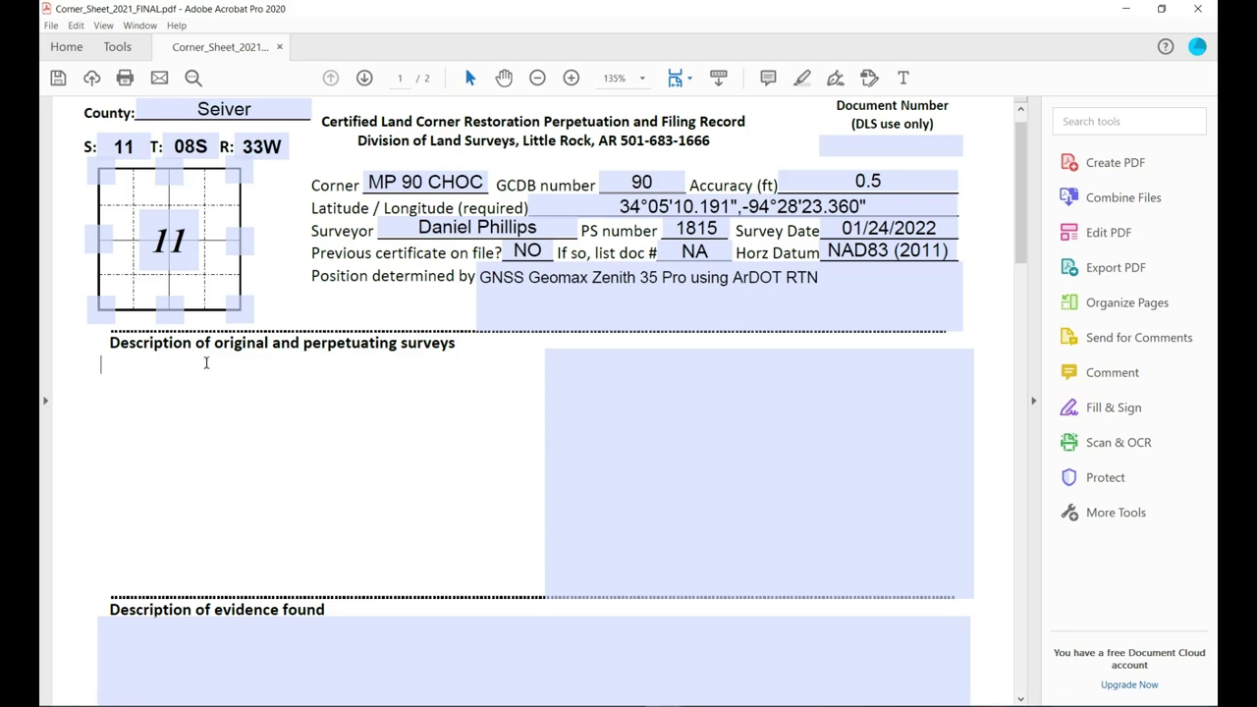
type("1858 Jones and Brown")
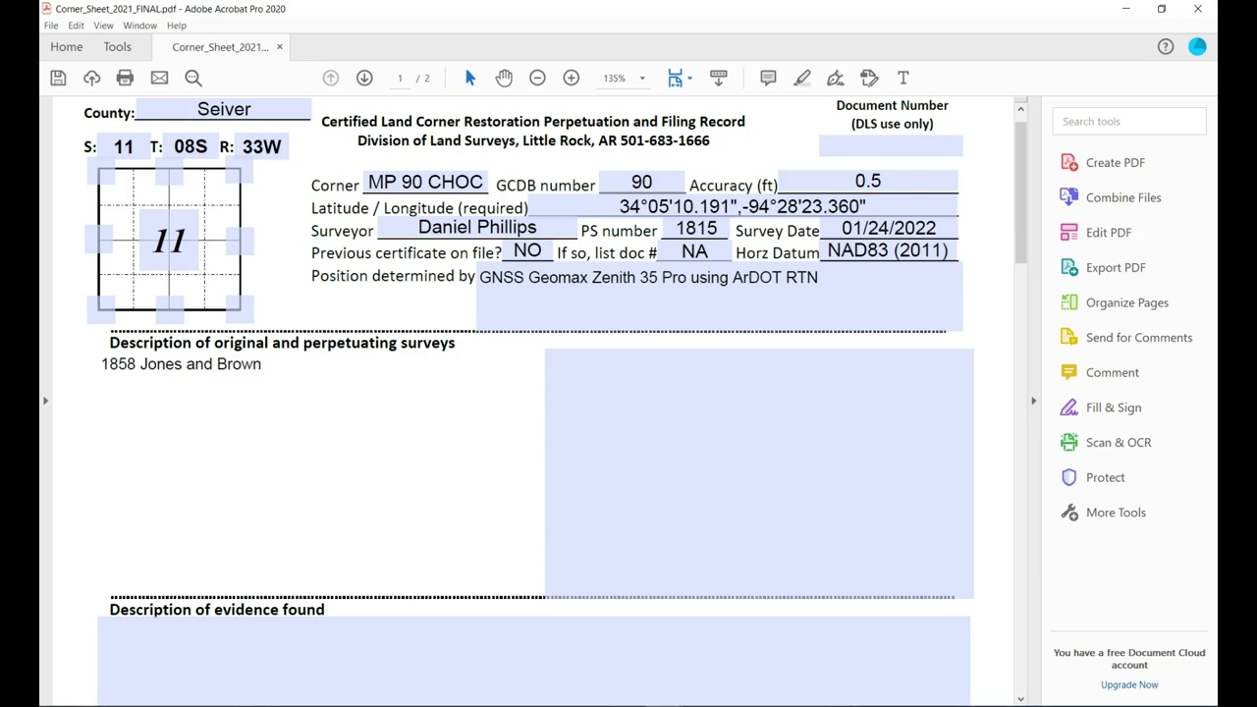
type("90th mile")
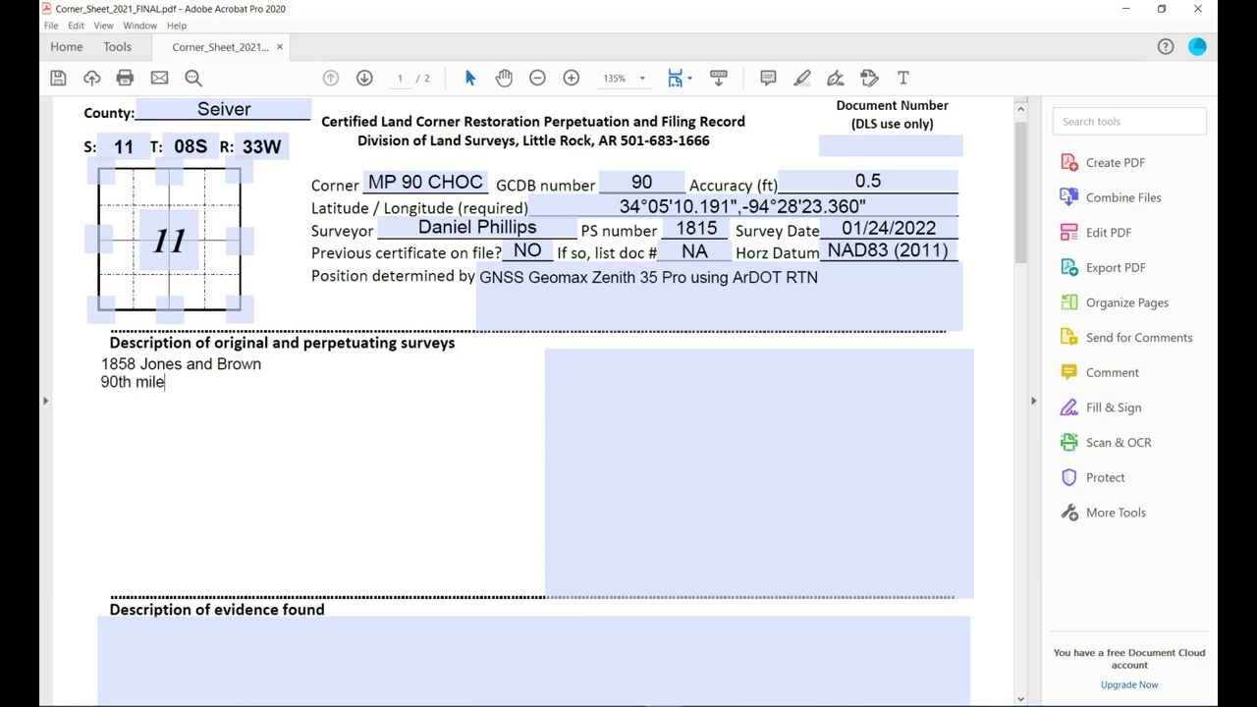
key("BackSpace")
key("BackSpace")
key("BackSpace")
key("BackSpace")
key("BackSpace")
type("MP set post ")
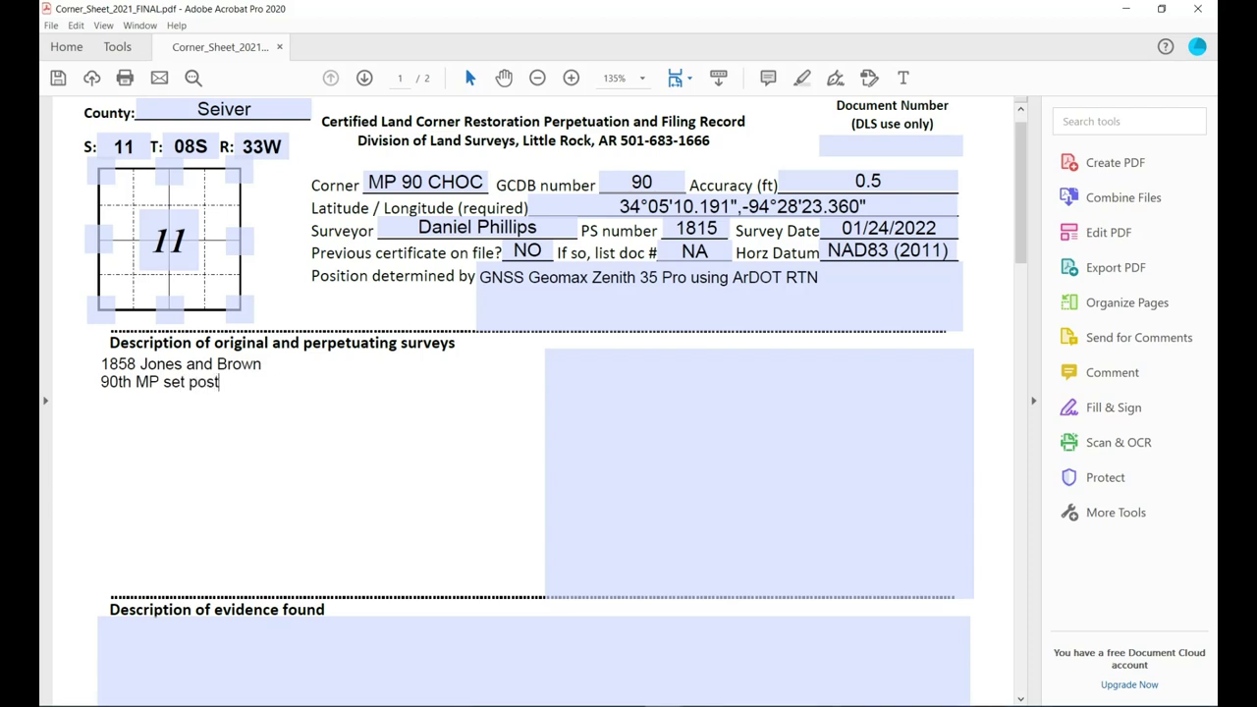
type("oak")
key("BackSpace")
type("...6\" dia 8ft")
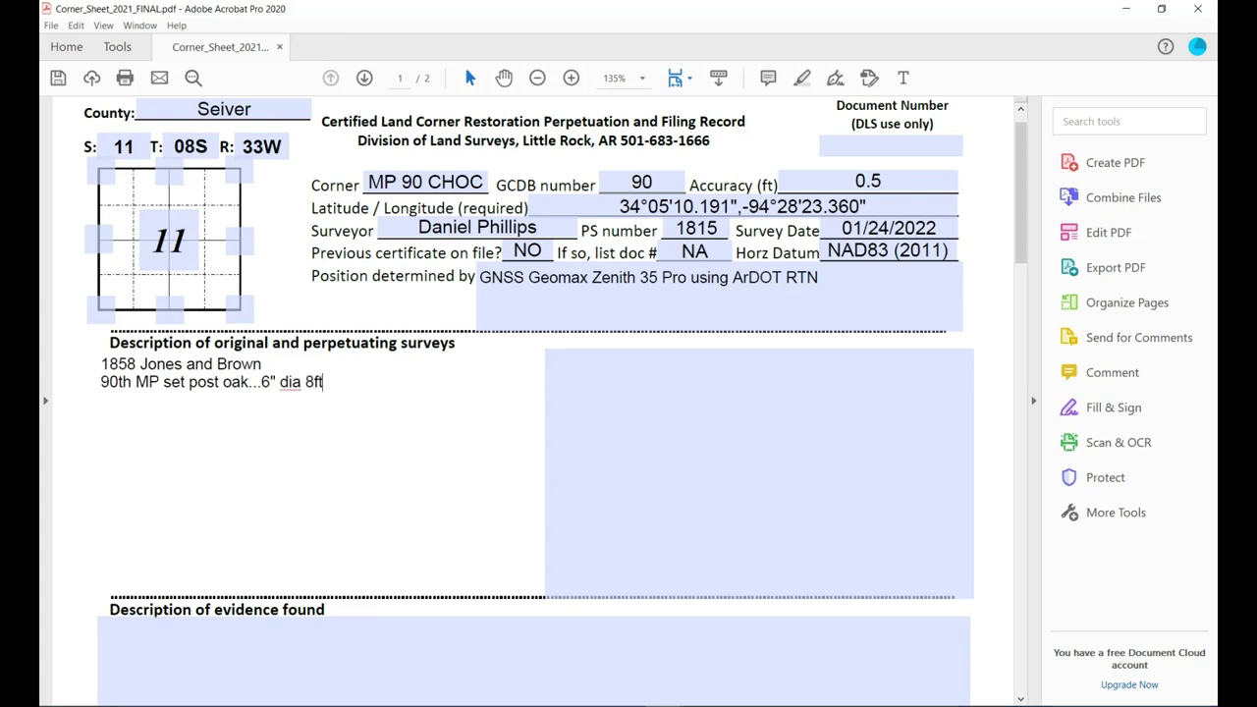
type(" long from whi")
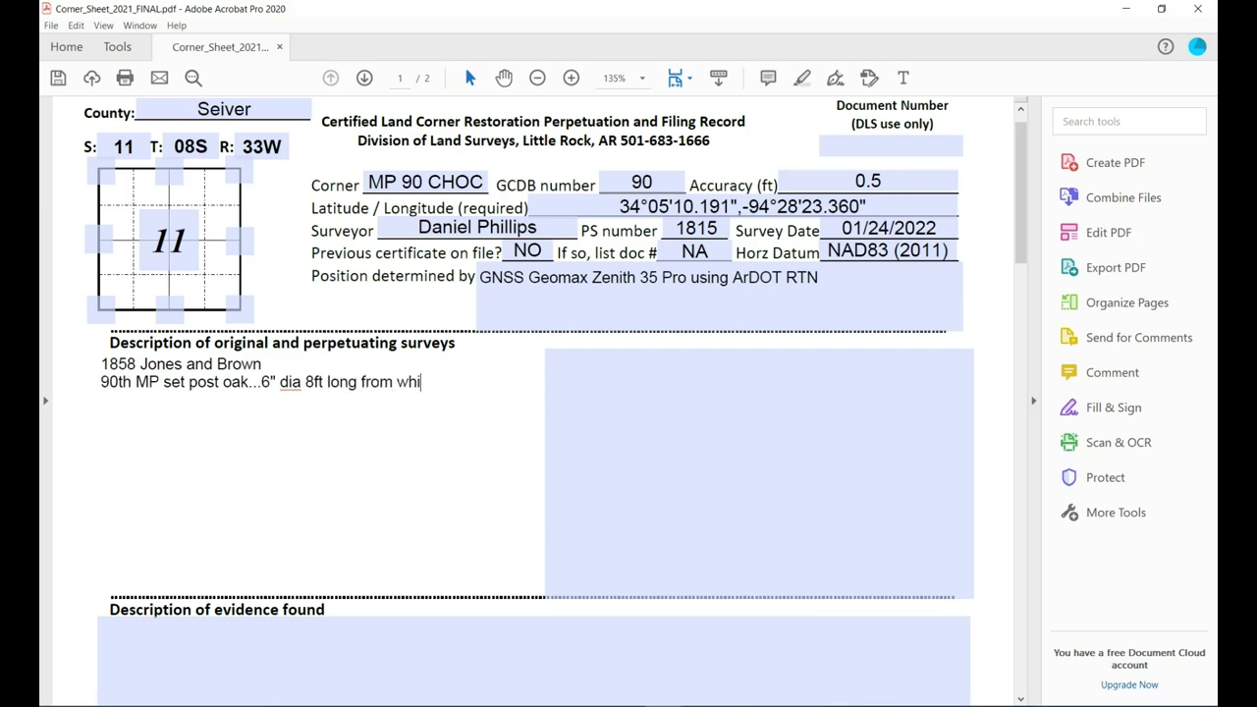
type("ch bears")
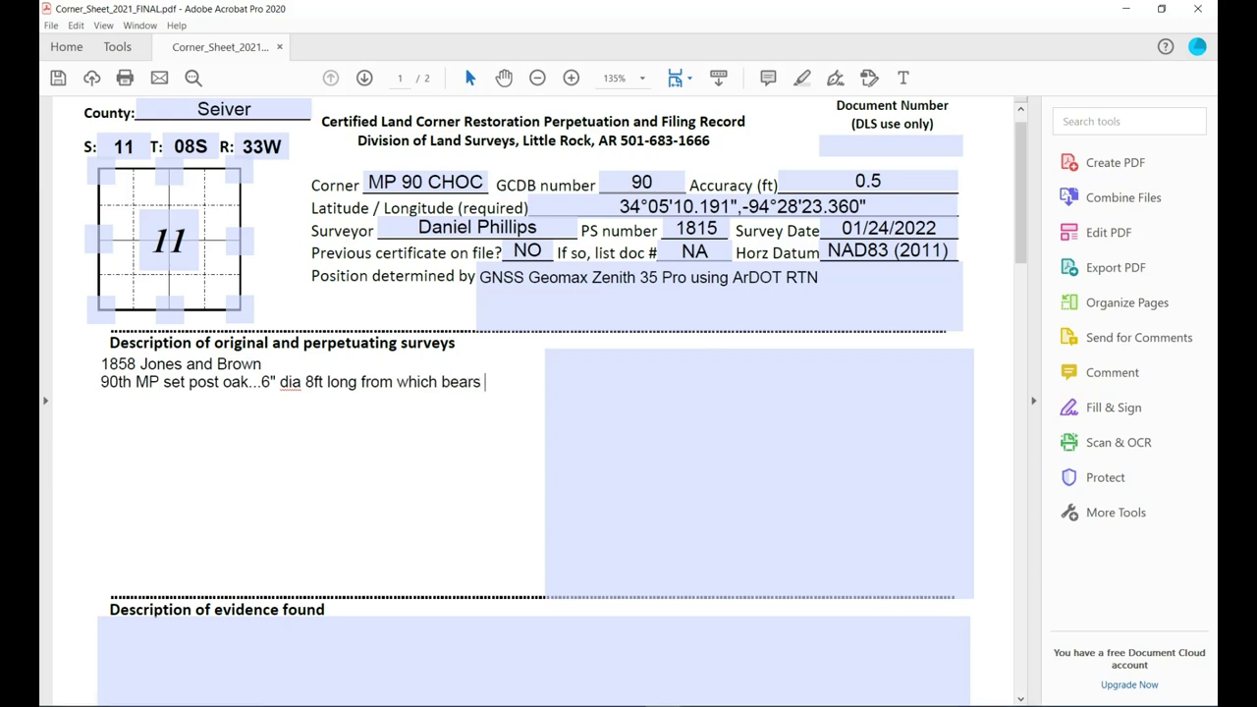
type(" a ")
type("black")
type(" oak")
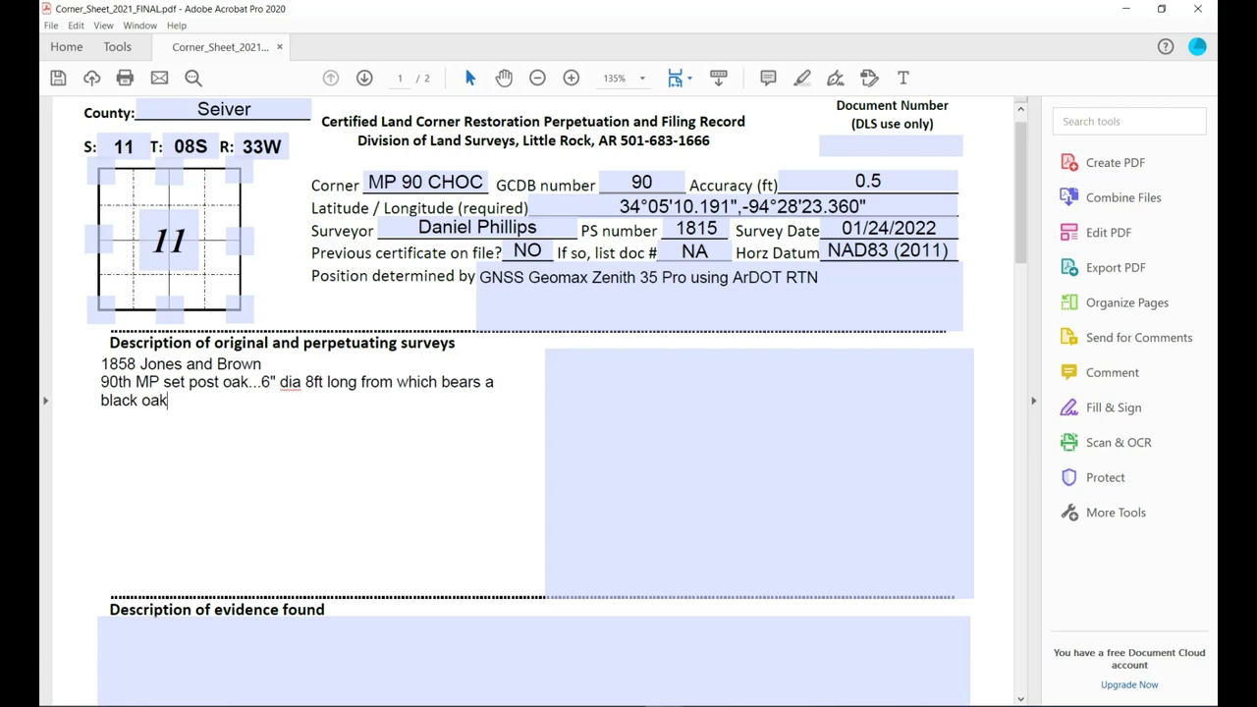
type(" S57W")
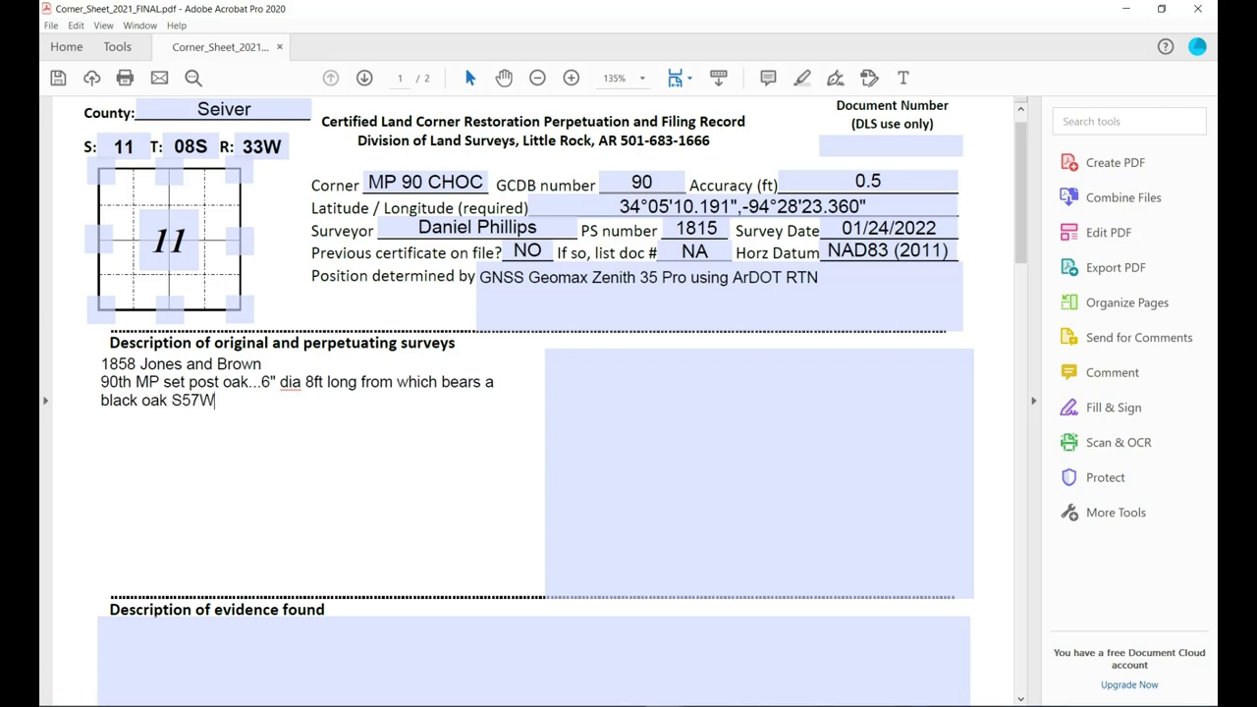
type(" 20 links 18\" ")
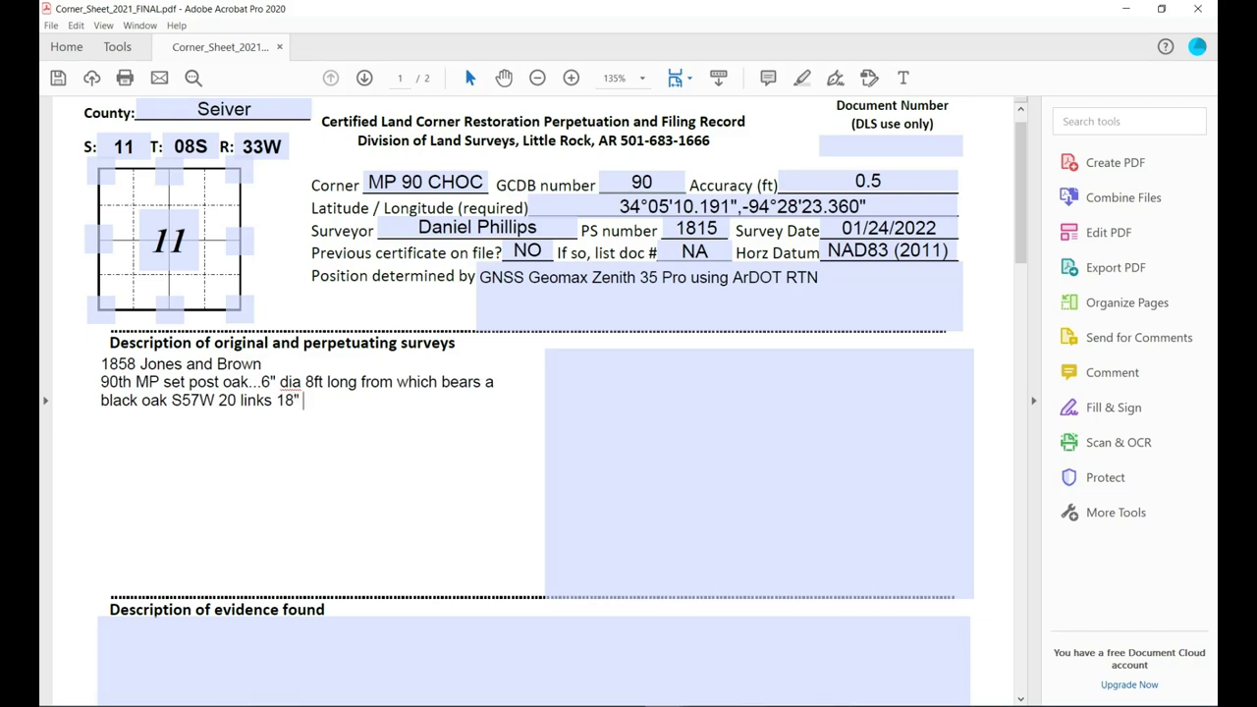
type("dia")
type(".")
type(" black oak N 71 E 64 links")
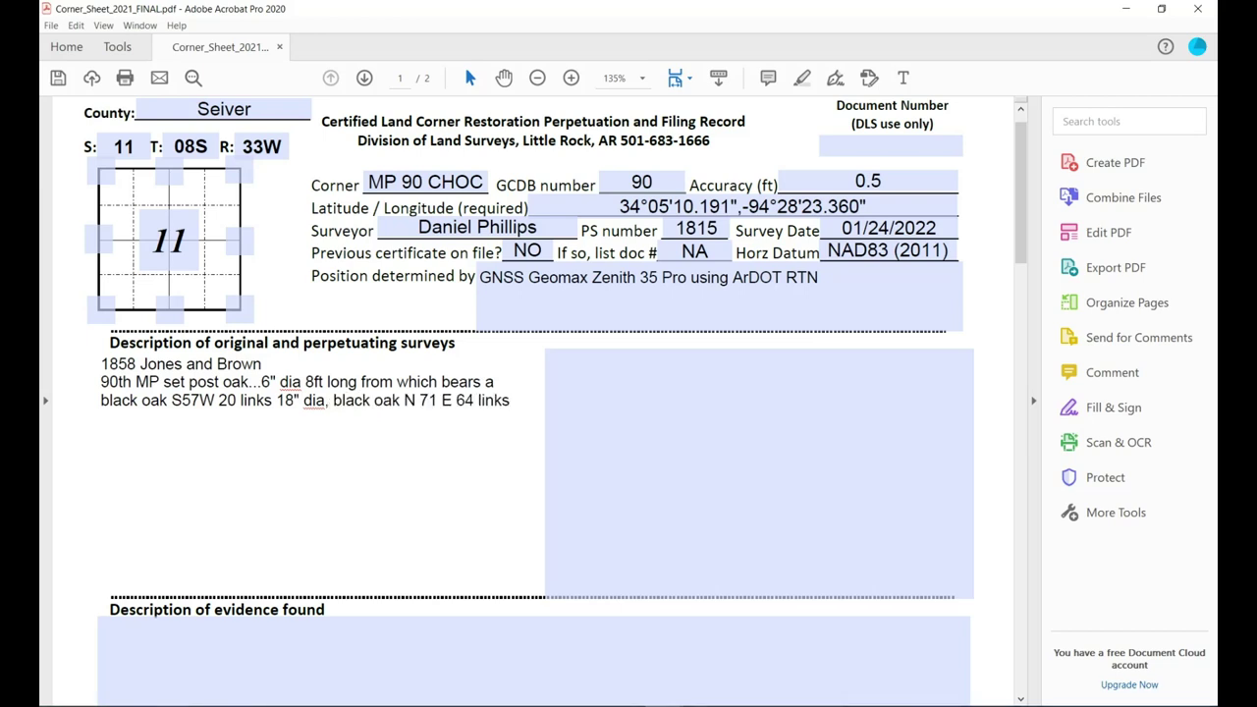
Fix the N71E spacing, add 'Made mound of stone per instructions', and begin the 1877 paragraph.
left_click(441, 399)
key("BackSpace")
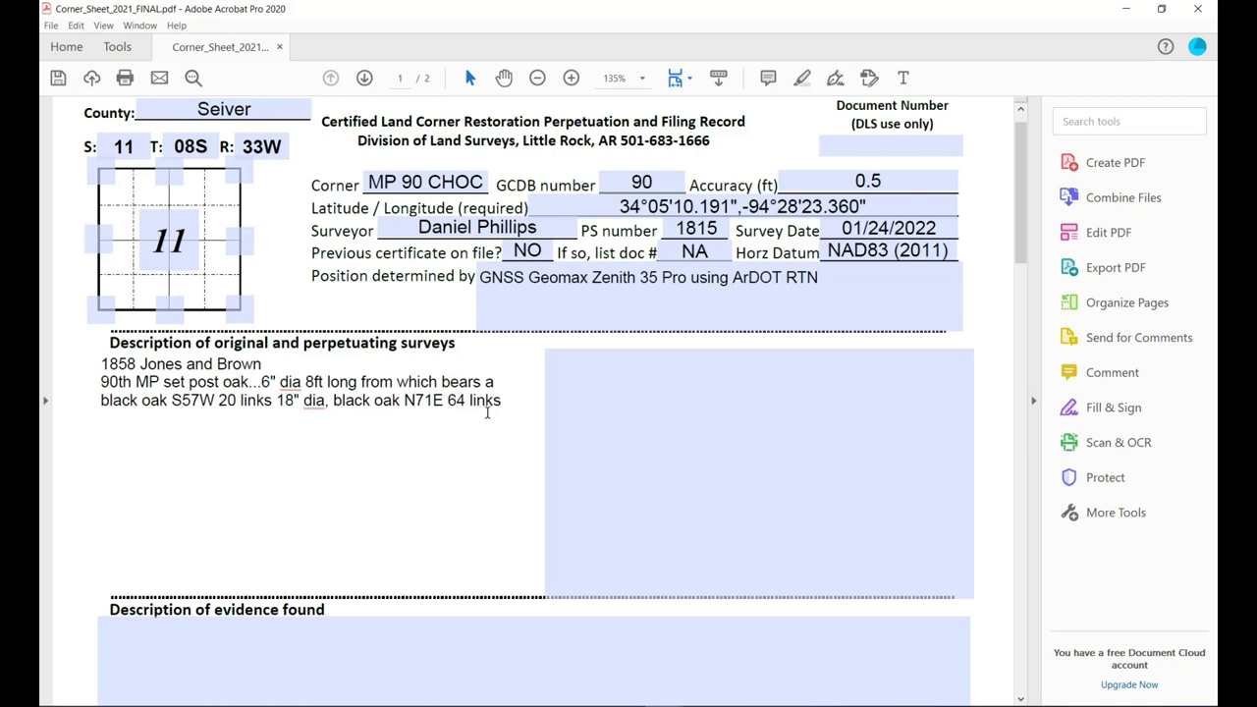
left_click(497, 405)
type(".")
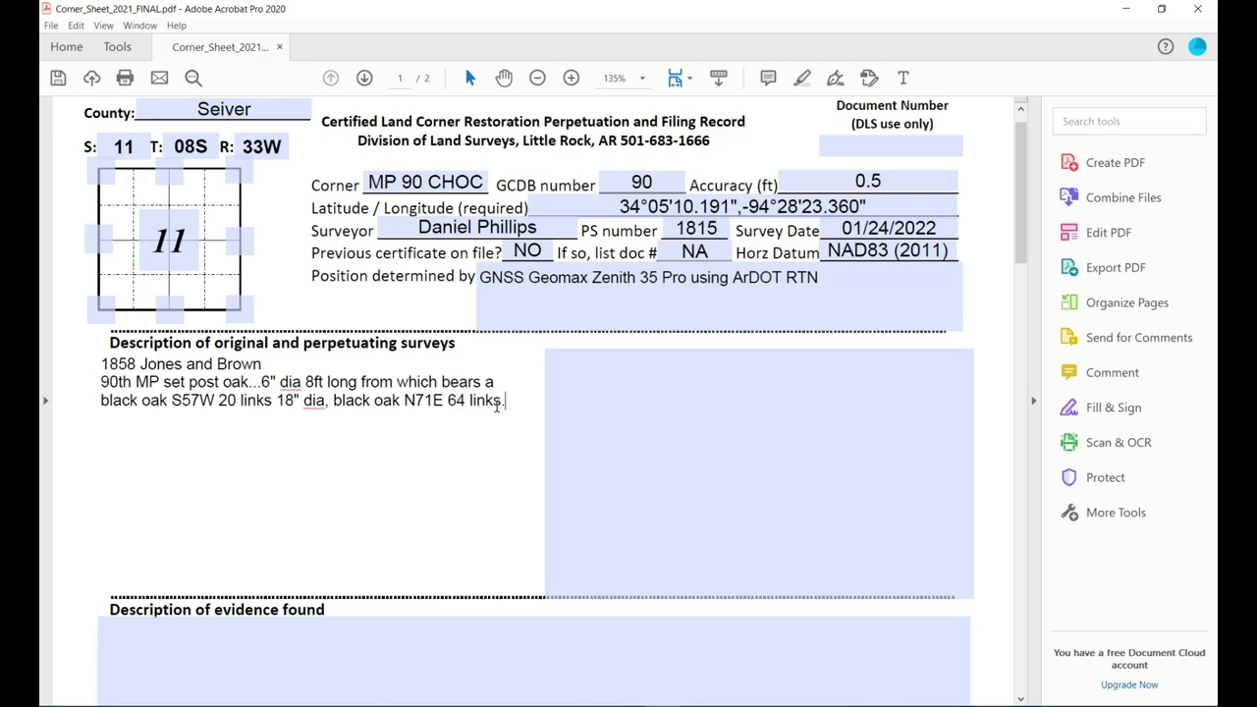
key("Return")
key("Return")
type("Made mound of ")
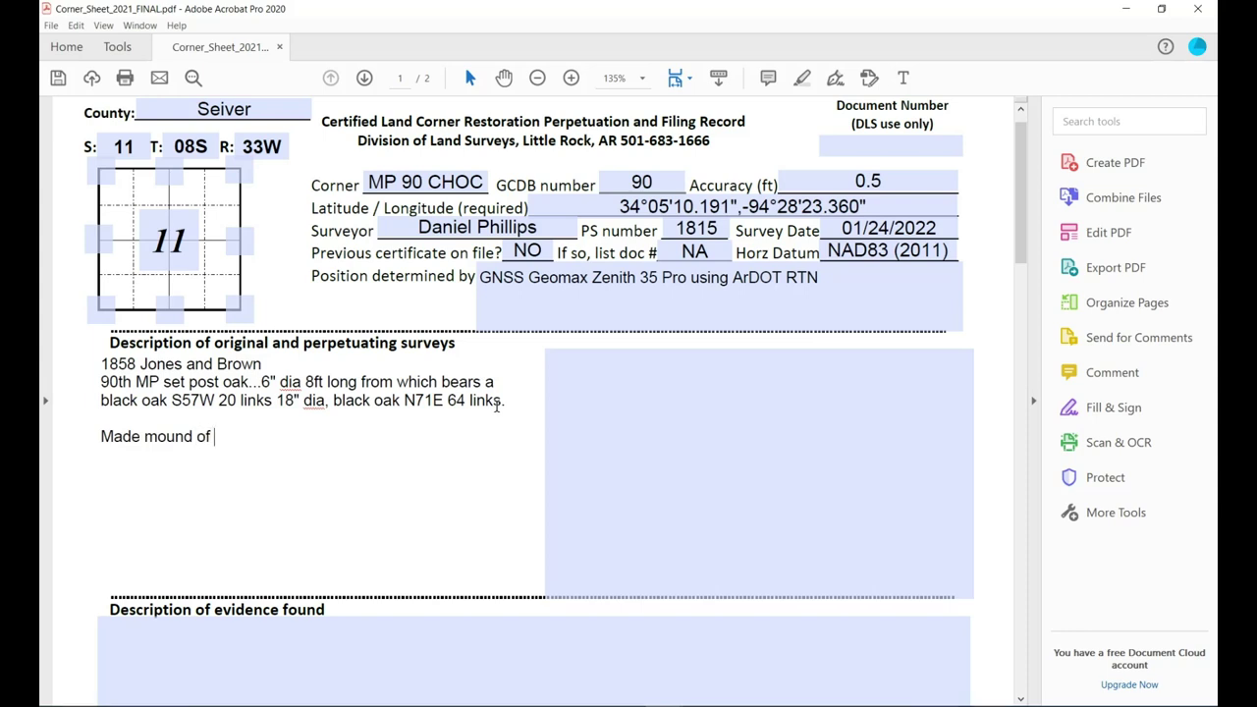
type("stone per instr")
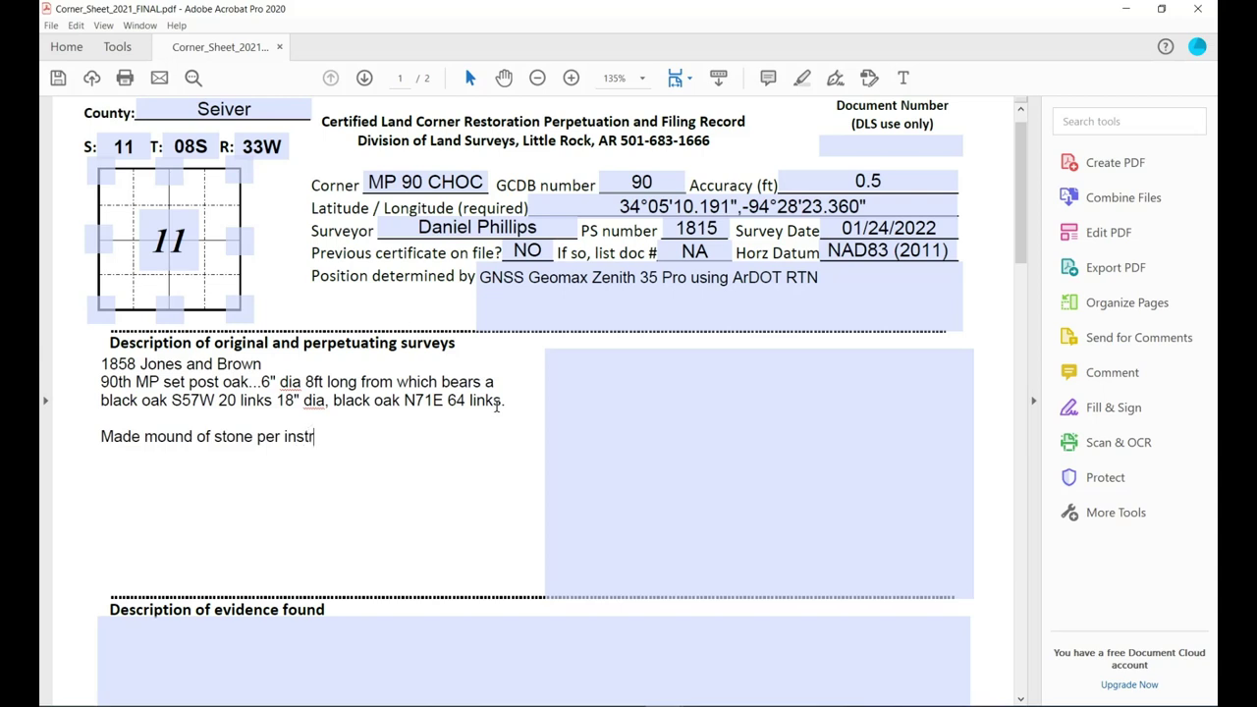
type("uctions")
key("BackSpace")
type("1877")
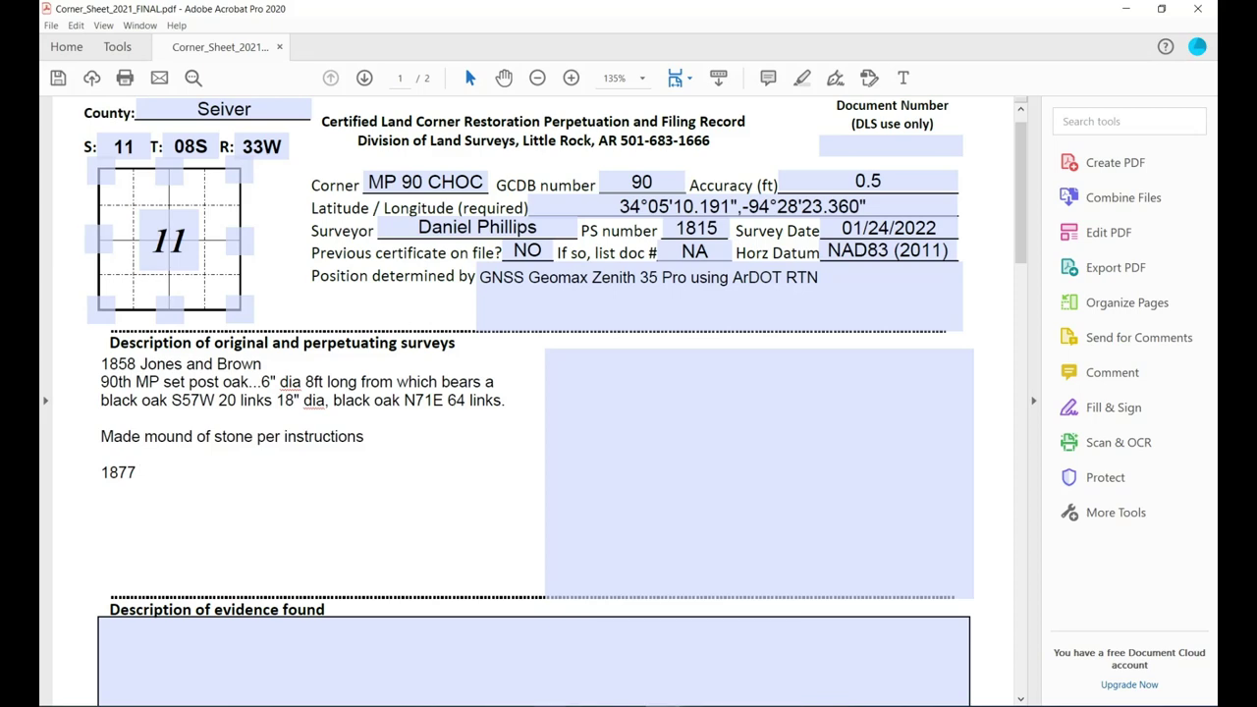
key("alt+Tab")
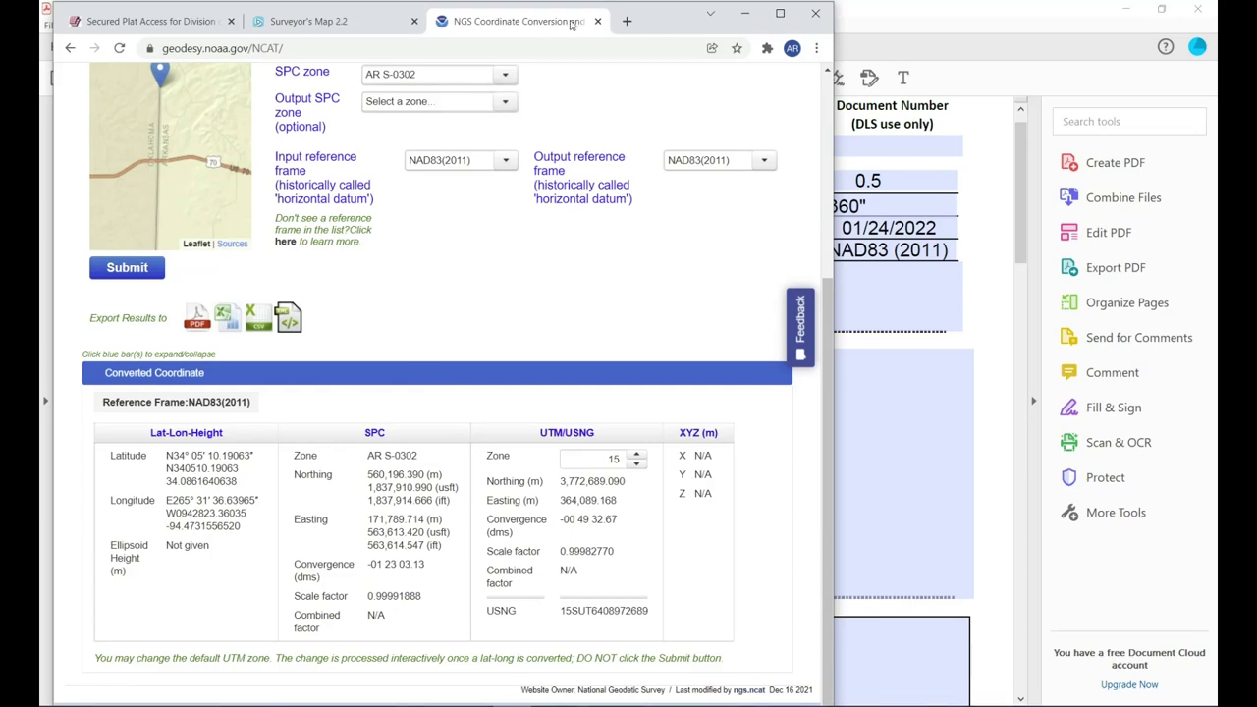
Close the NGS coordinate conversion tab and return to the Division of Land Surveys tab.
left_click(597, 21)
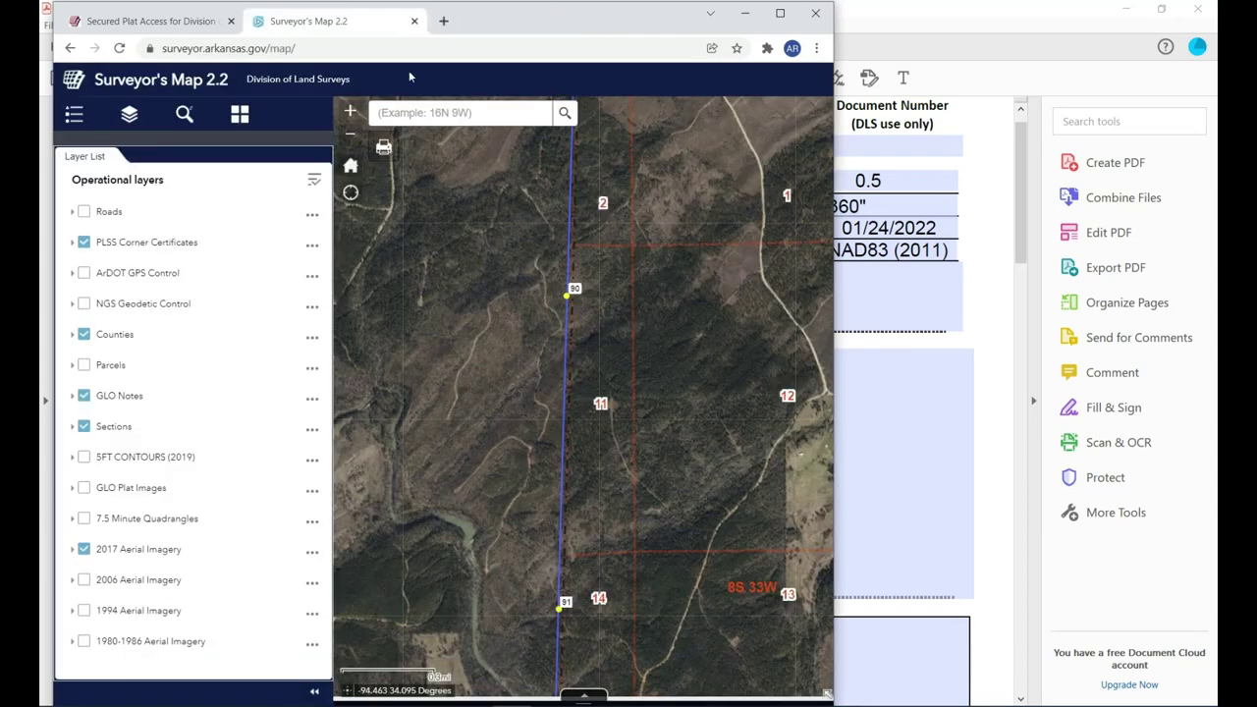
left_click(148, 21)
left_click(70, 50)
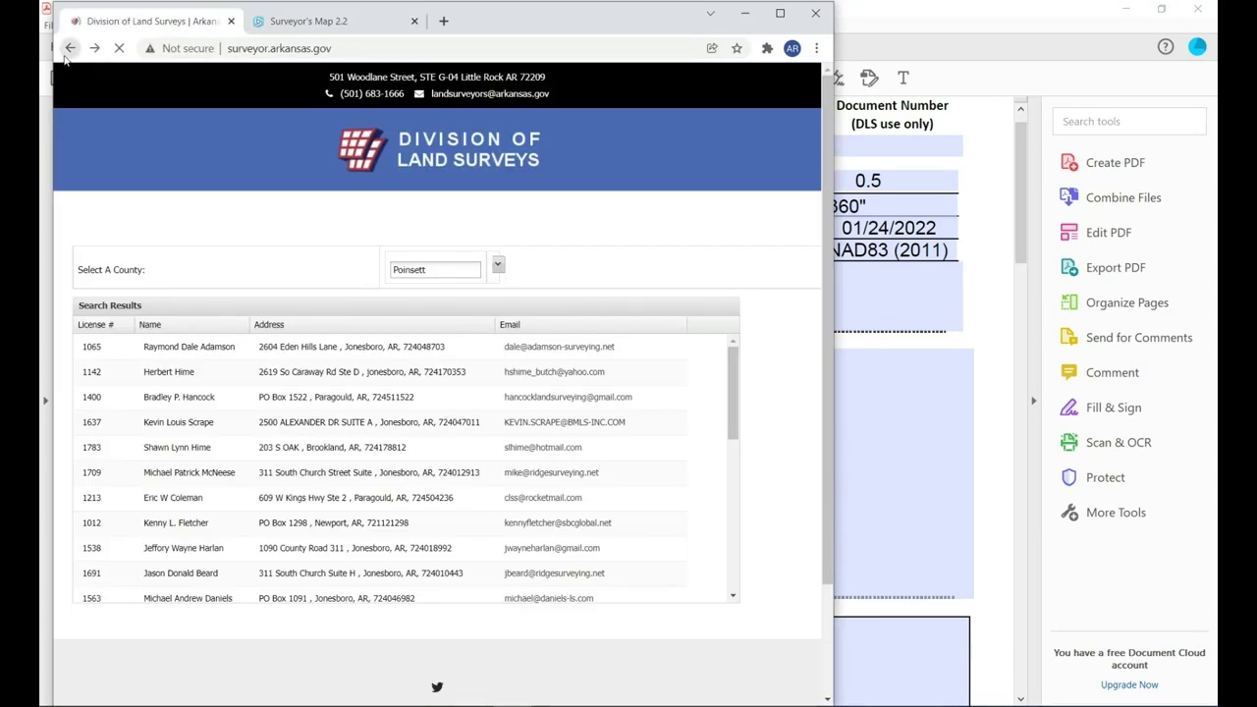
Load surveyor.arkansas.gov in a maximized Chrome and browse its Resources page links.
left_click(314, 52)
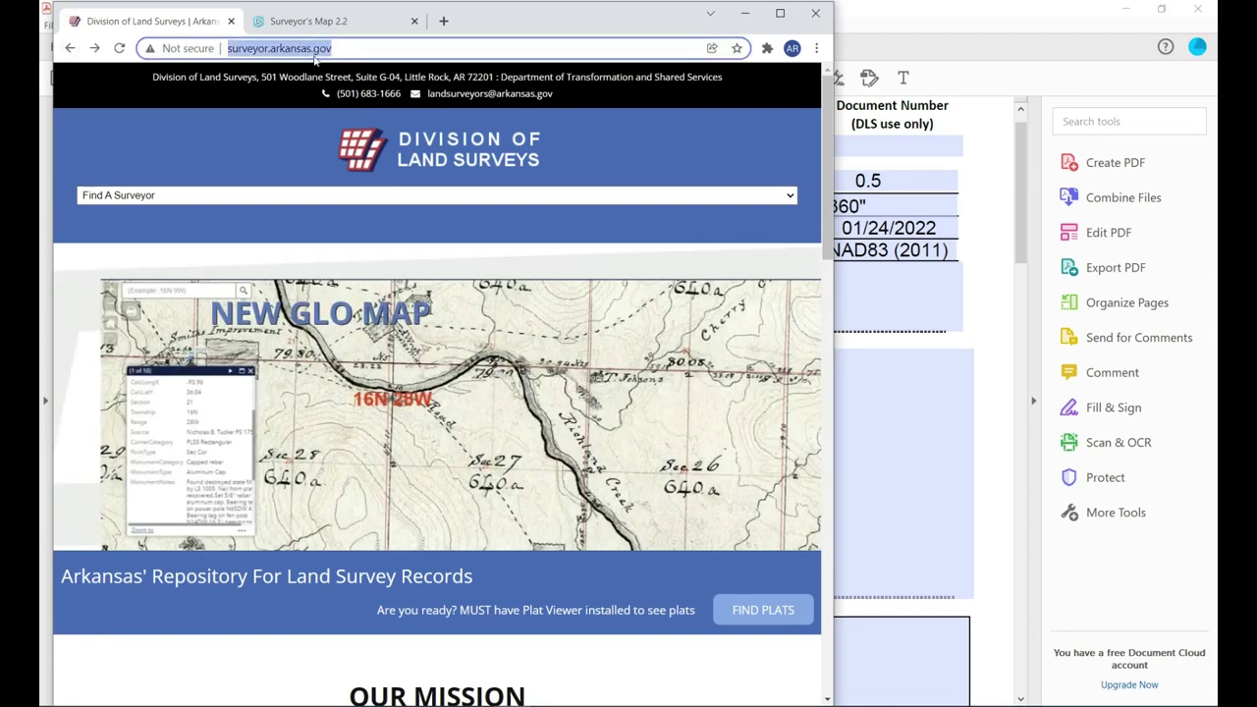
type("s")
key("Return")
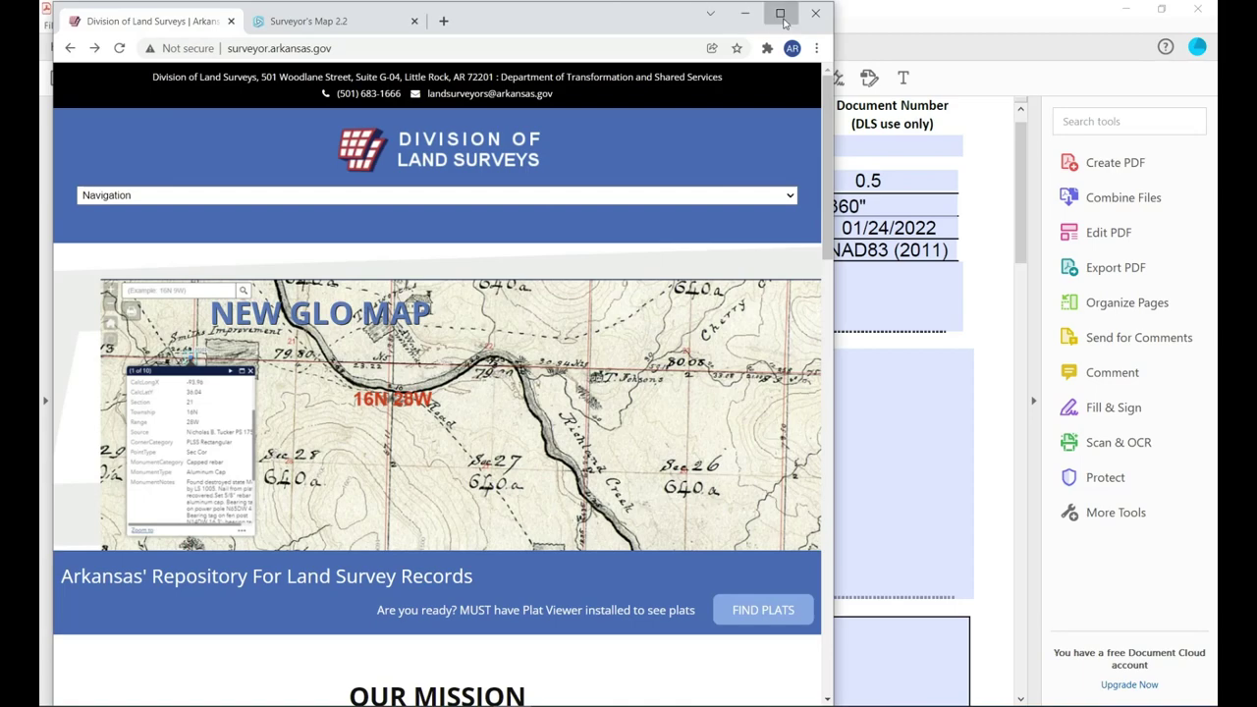
left_click(780, 13)
left_click(990, 116)
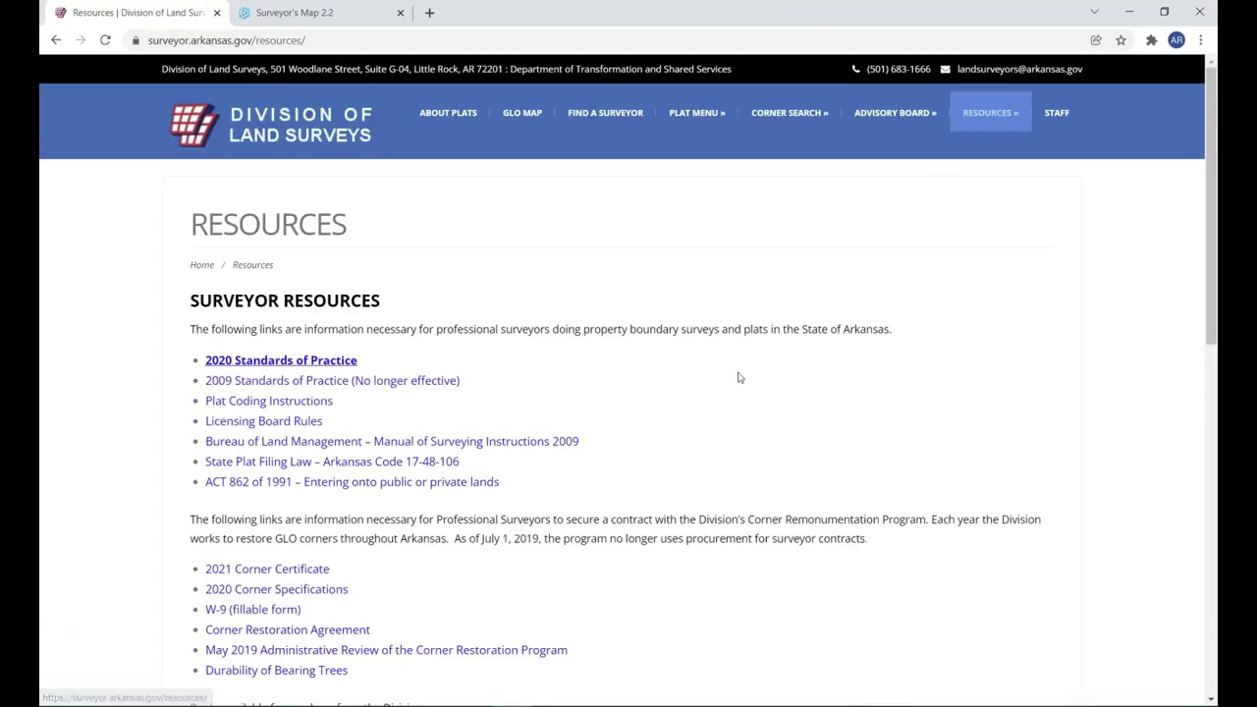
scroll(688, 405, "down", 10)
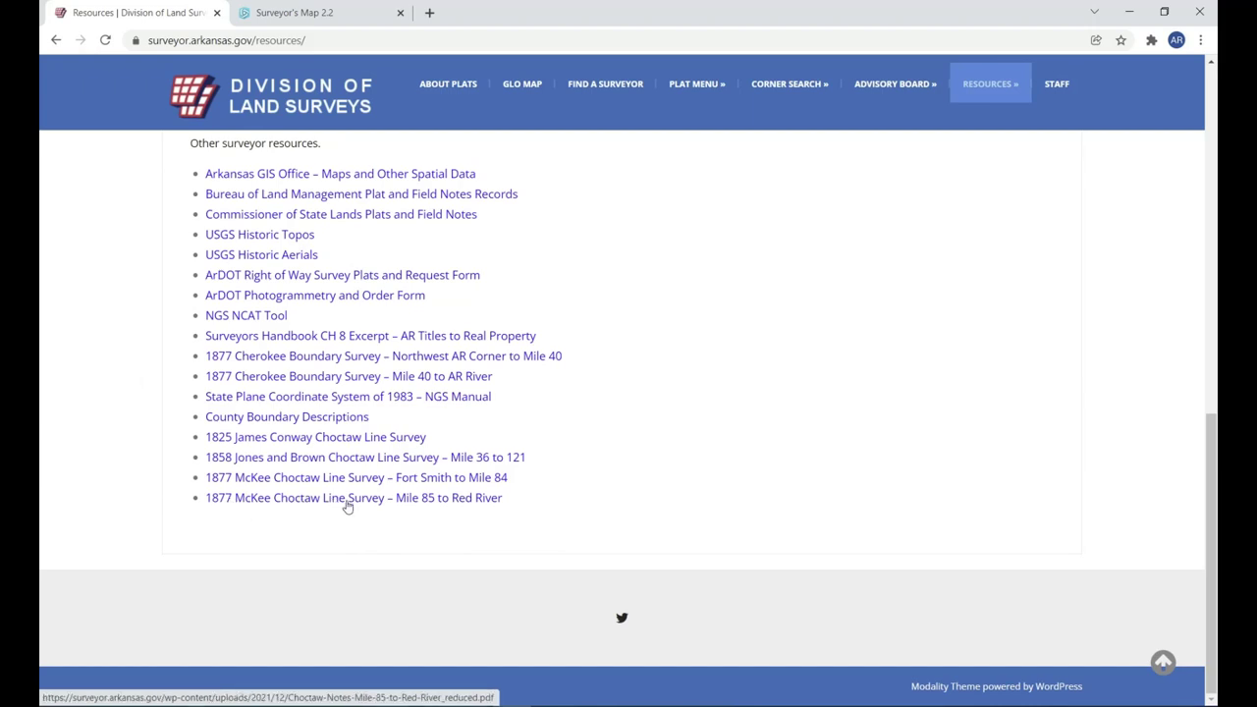
Open the 1877 McKee Choctaw Line Survey notes and locate the Ninetieth mile entries on page 6.
left_click(429, 505)
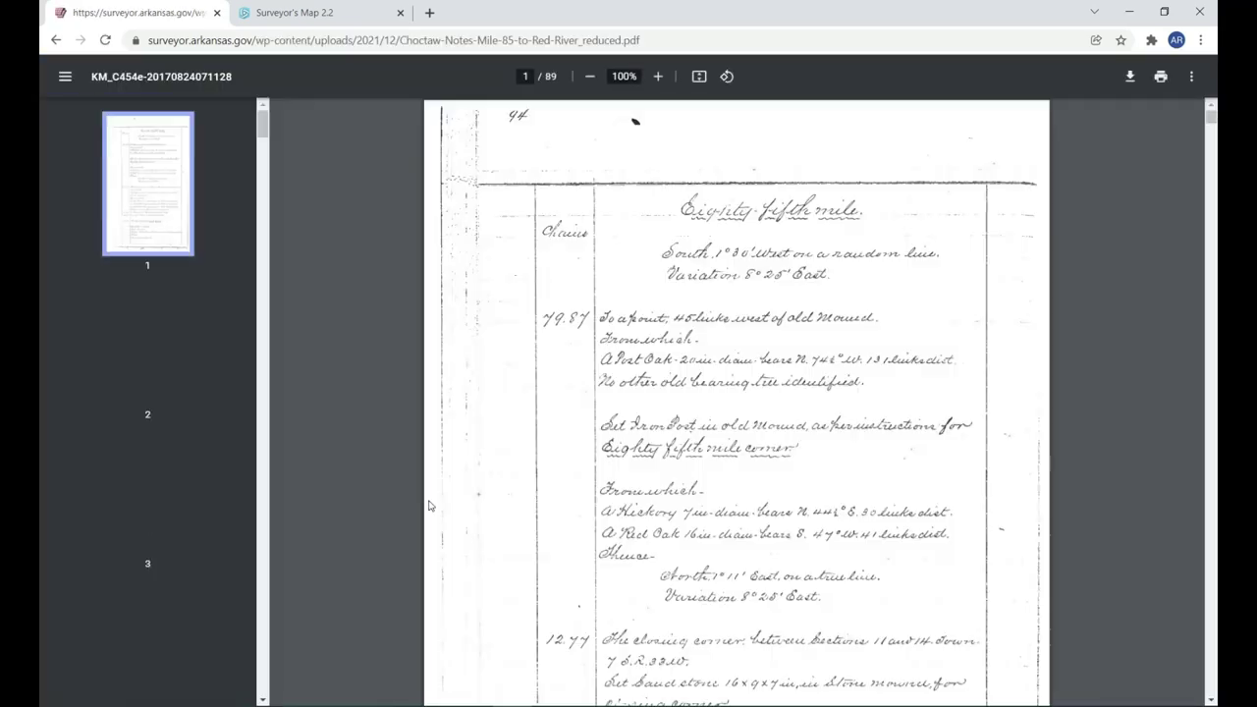
scroll(489, 482, "down", 2)
scroll(489, 483, "down", 10)
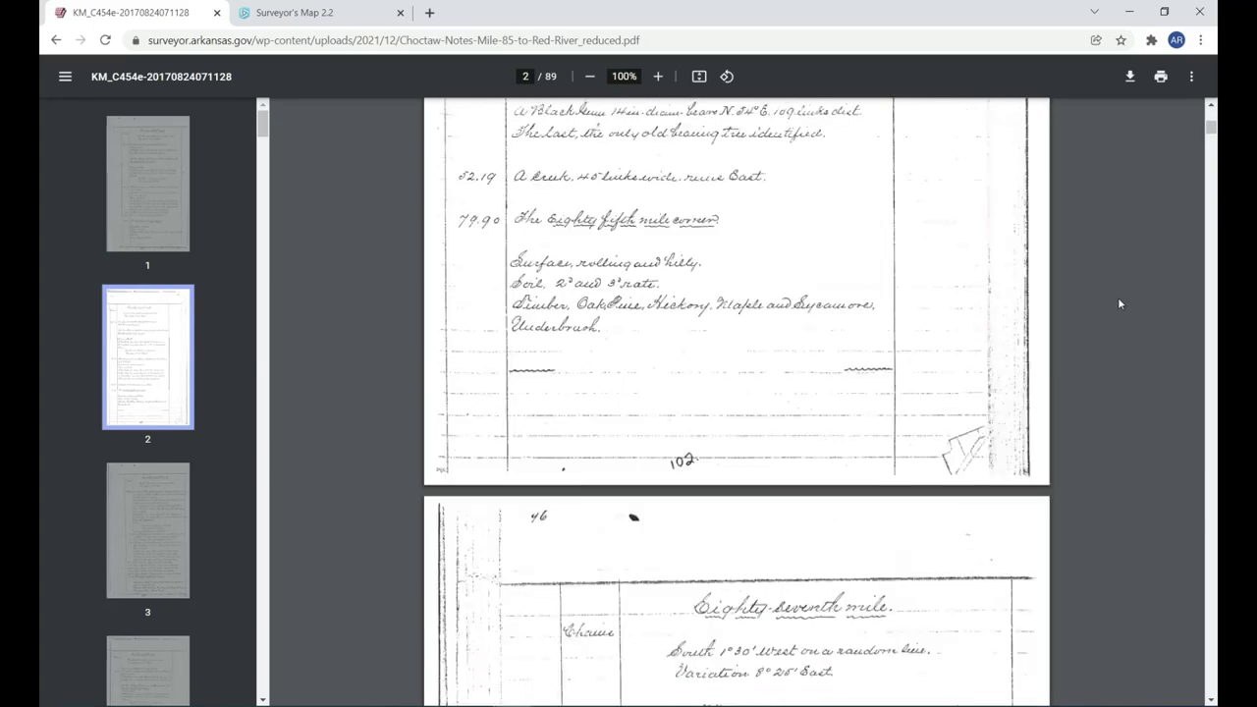
scroll(1208, 240, "down", 15)
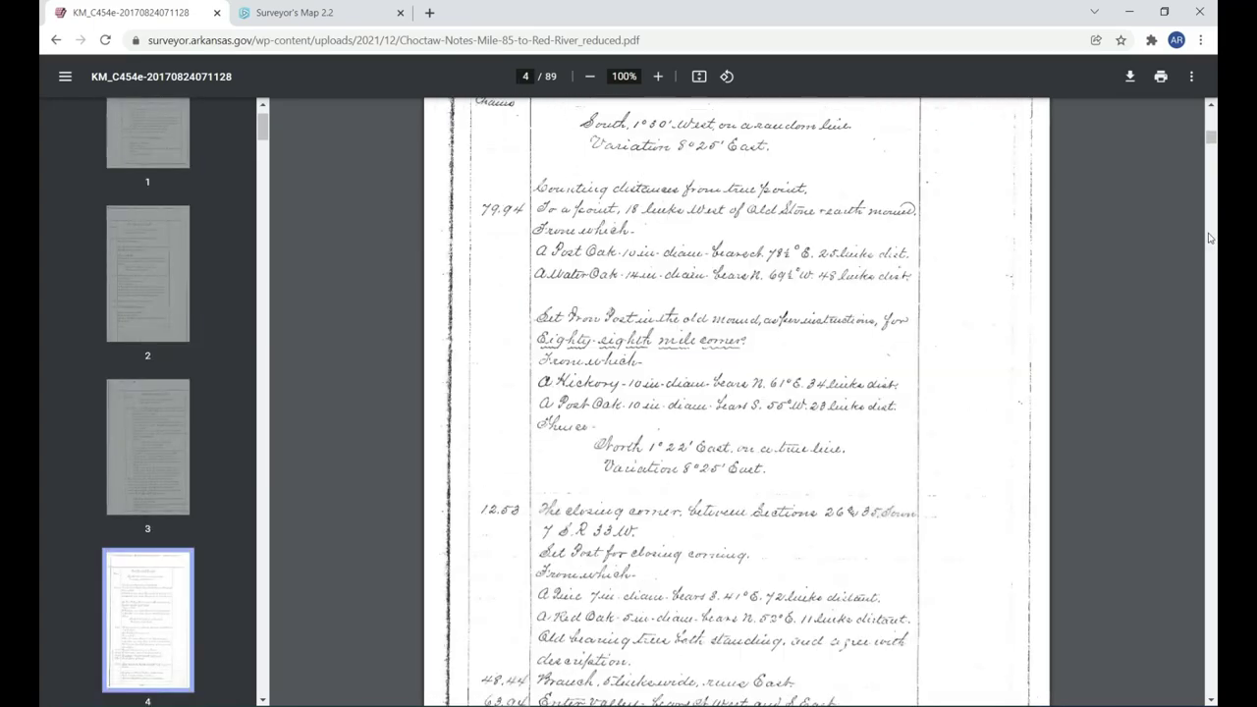
scroll(1208, 240, "down", 20)
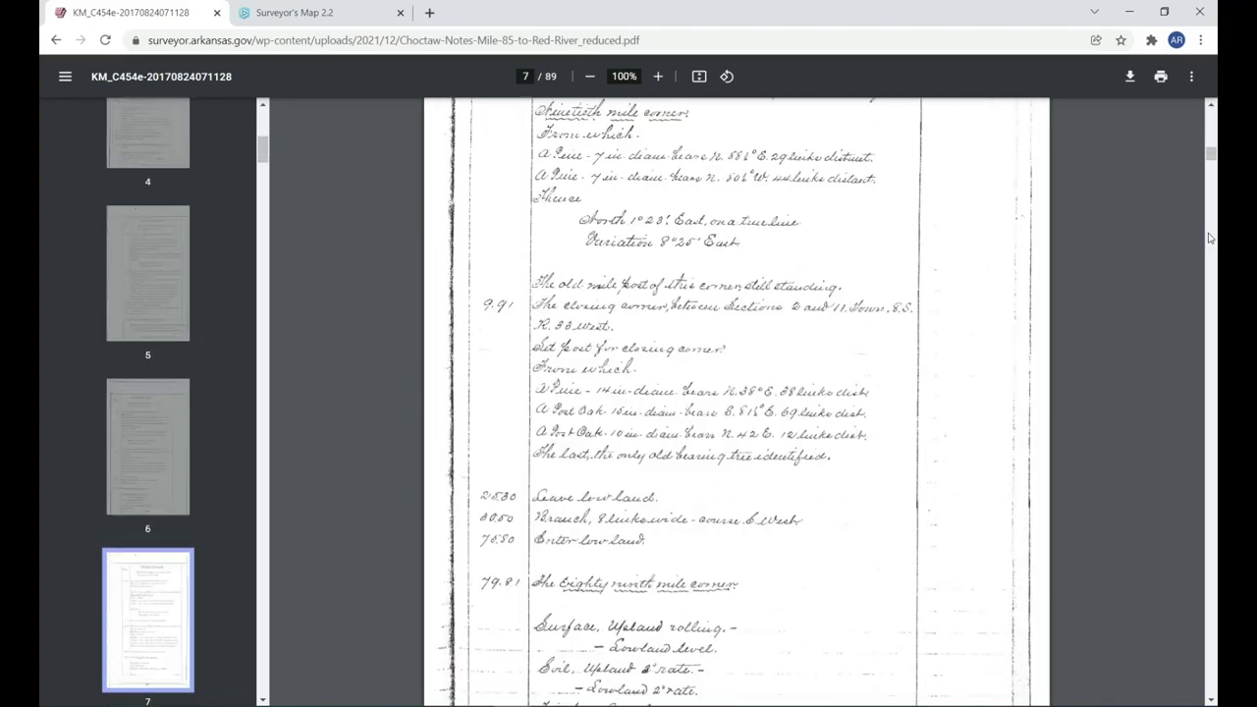
scroll(1208, 240, "down", 15)
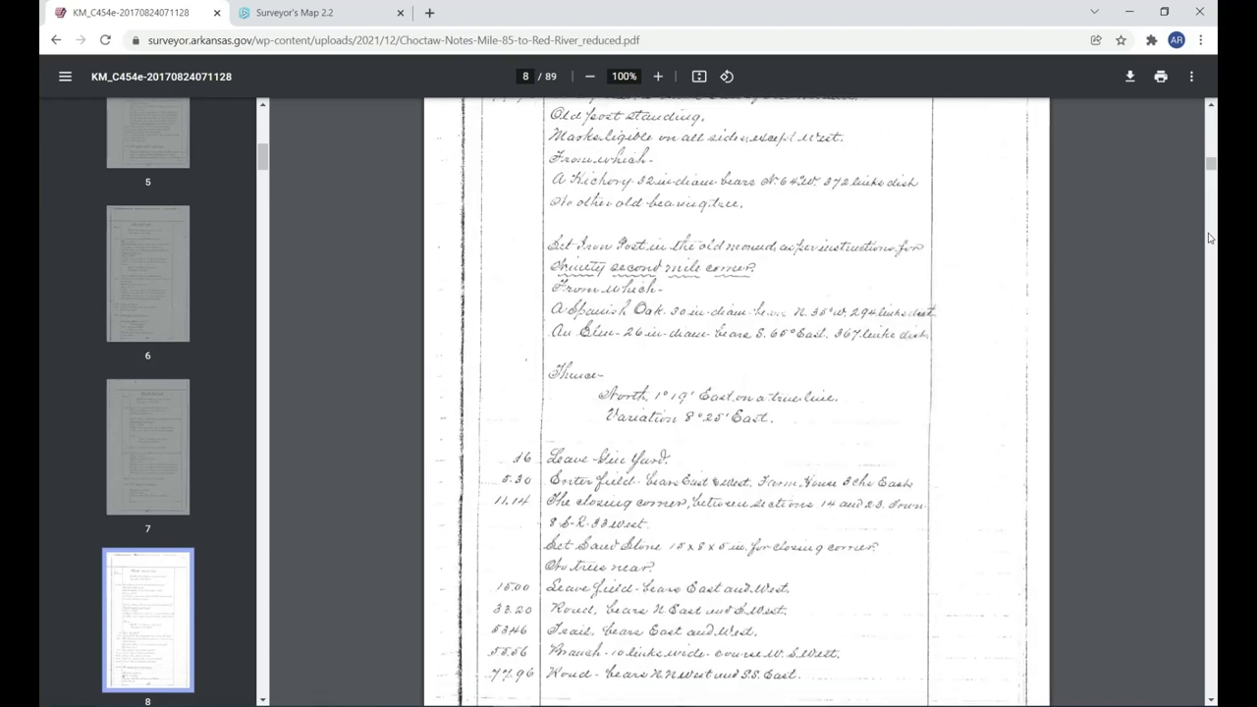
scroll(742, 253, "down", 3)
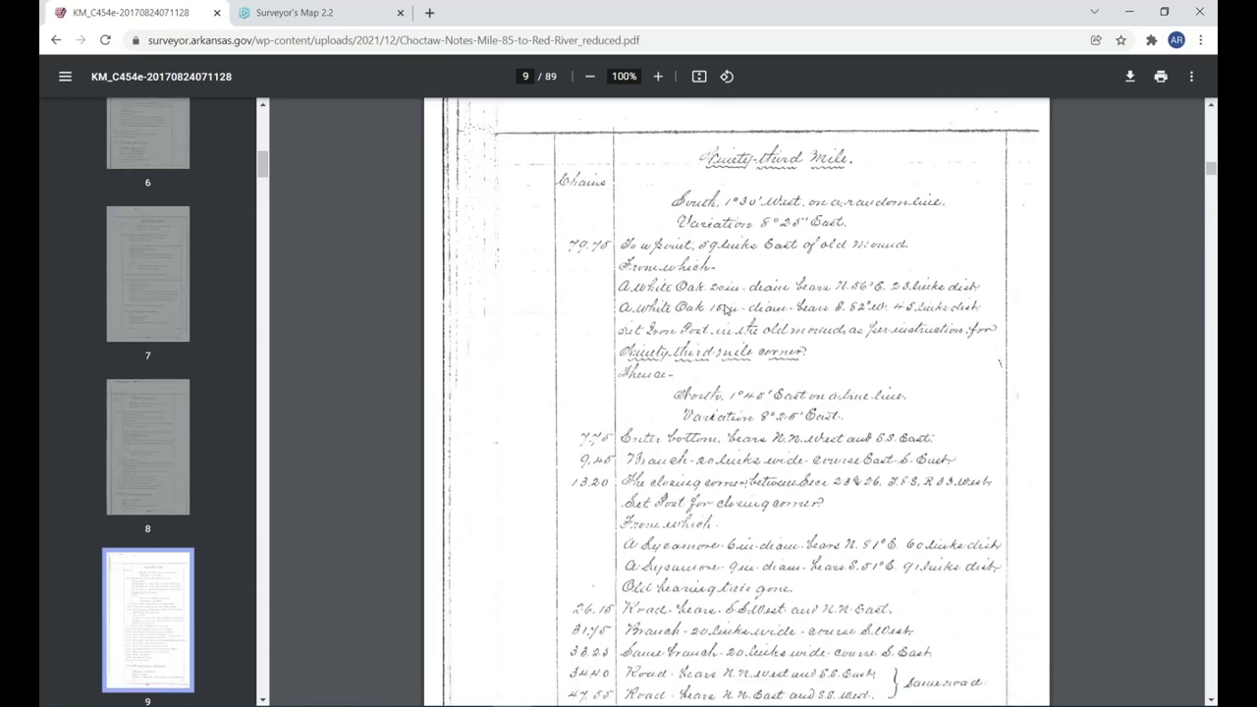
scroll(742, 246, "up", 10)
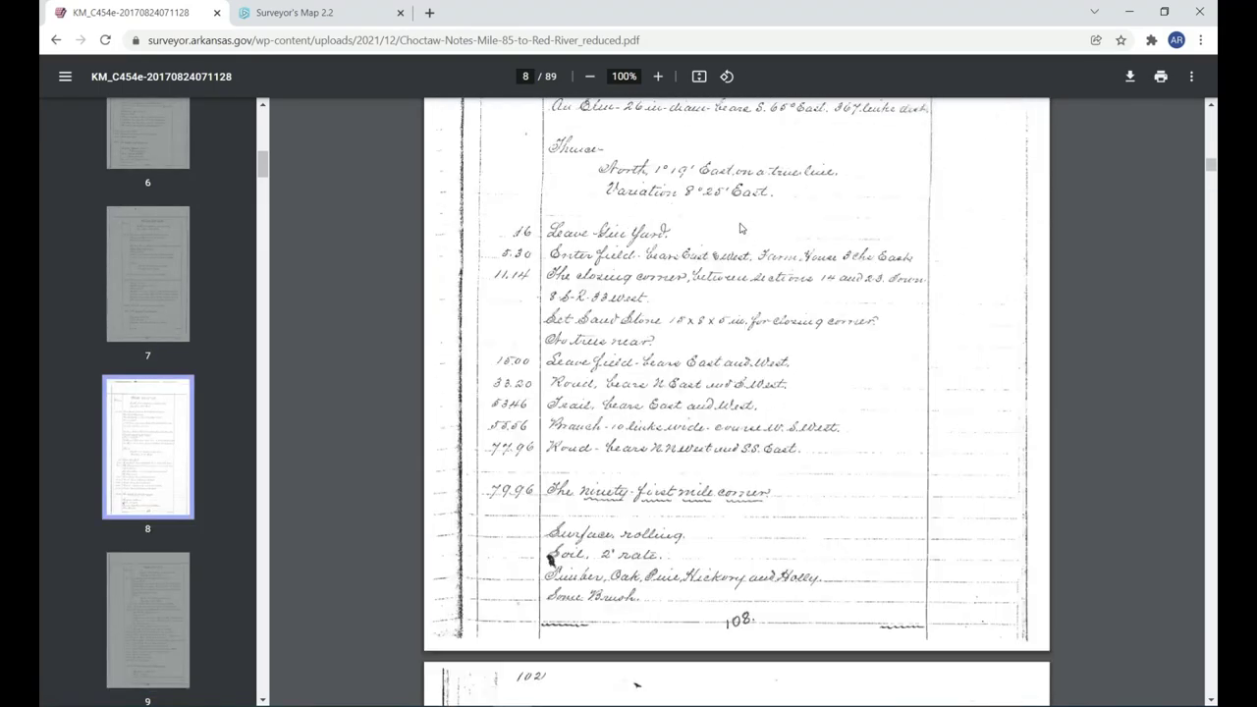
scroll(741, 227, "up", 3)
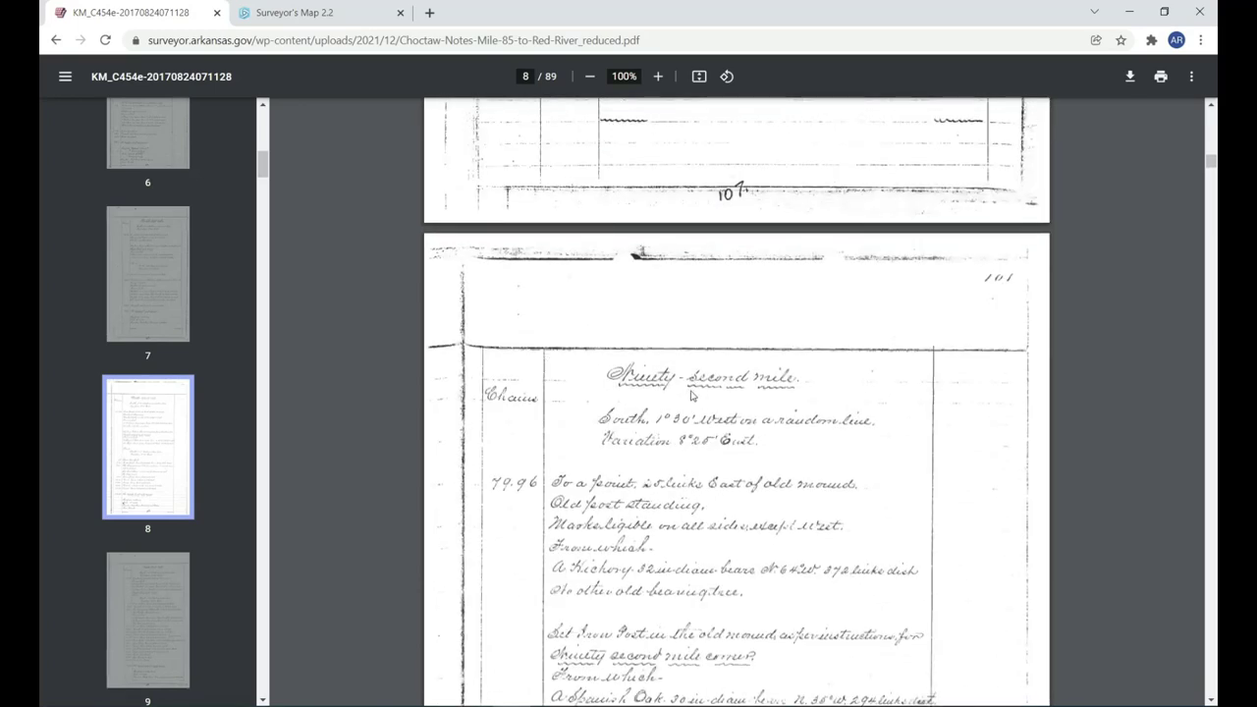
scroll(674, 403, "up", 6)
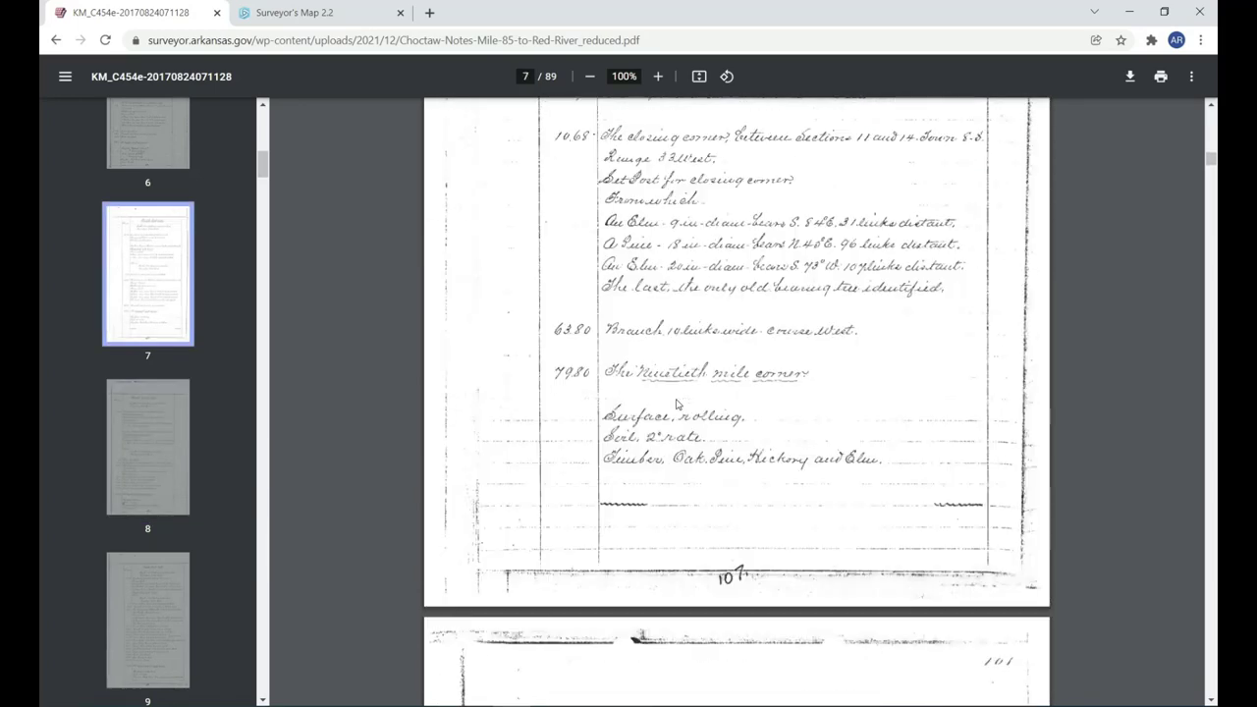
scroll(675, 405, "up", 2)
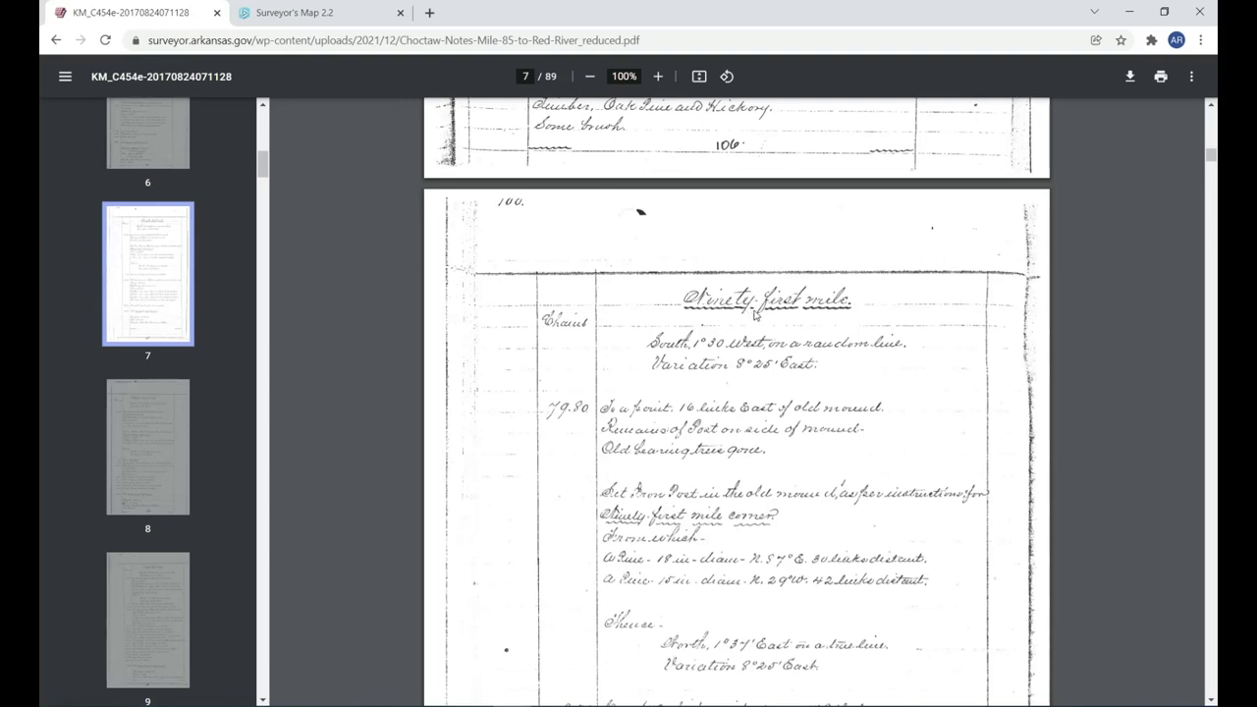
scroll(755, 315, "up", 4)
scroll(756, 310, "up", 5)
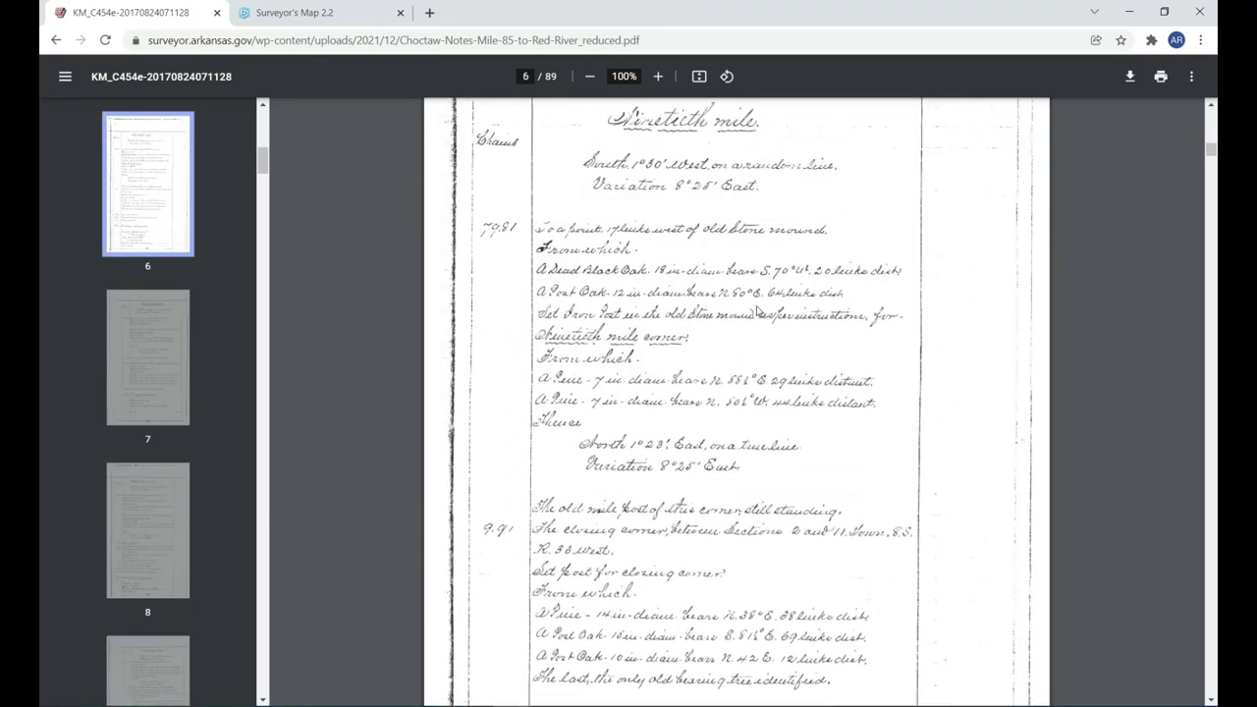
scroll(667, 232, "down", 2)
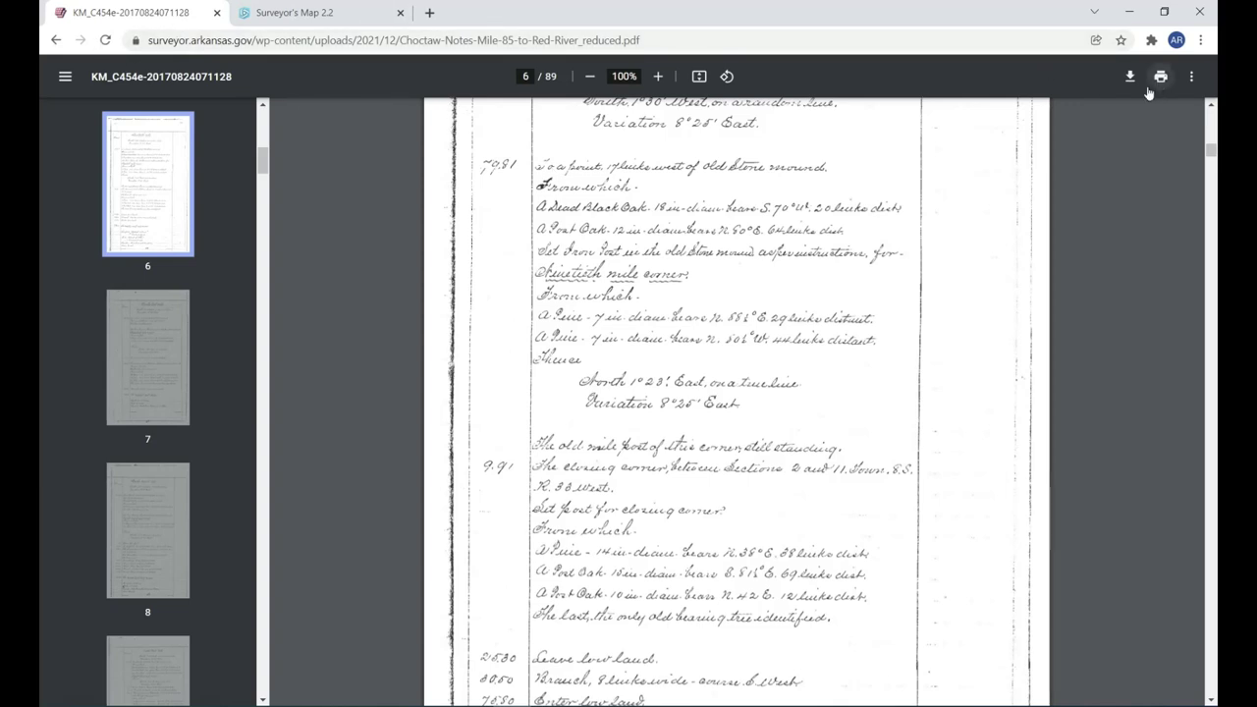
Zoom page 6 to 250% and scroll to the Ninetieth mile corner's two pine bearing-tree lines.
left_click(658, 77)
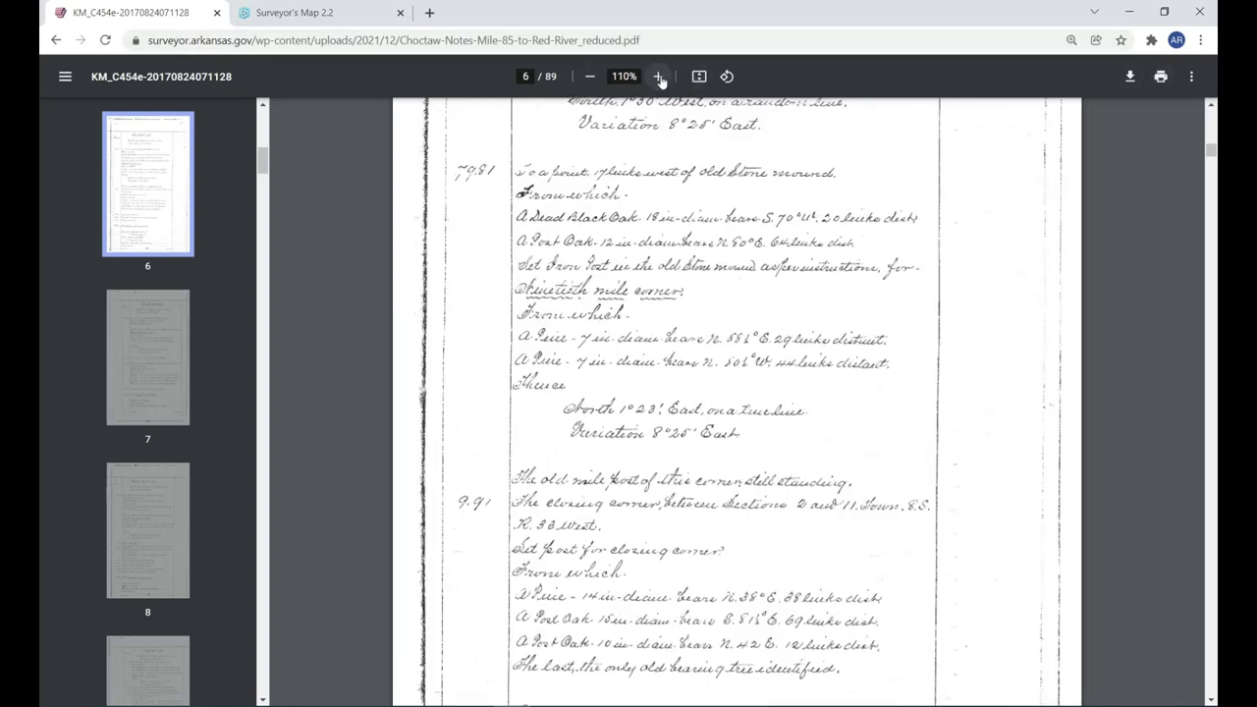
left_click(658, 77)
left_click(658, 77)
left_click(658, 77)
left_click(658, 77)
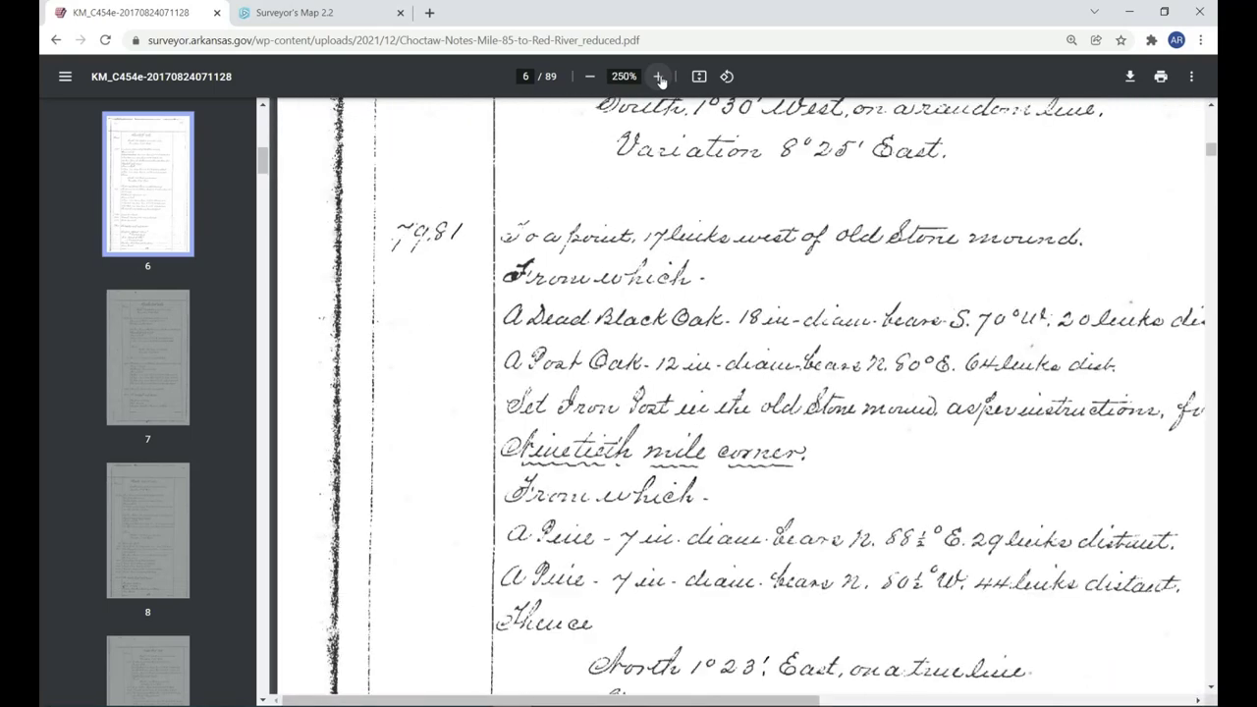
left_click(658, 77)
left_click_drag(524, 699, 652, 696)
scroll(661, 531, "down", 1)
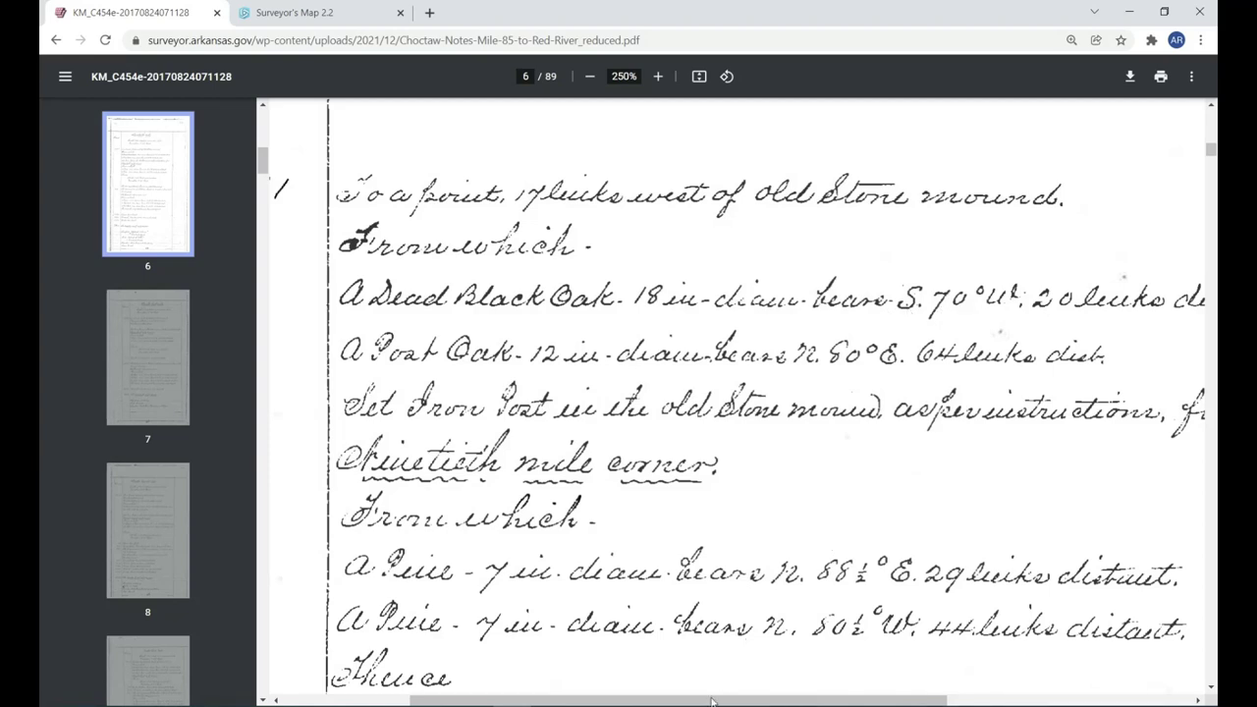
scroll(1015, 319, "right", 2)
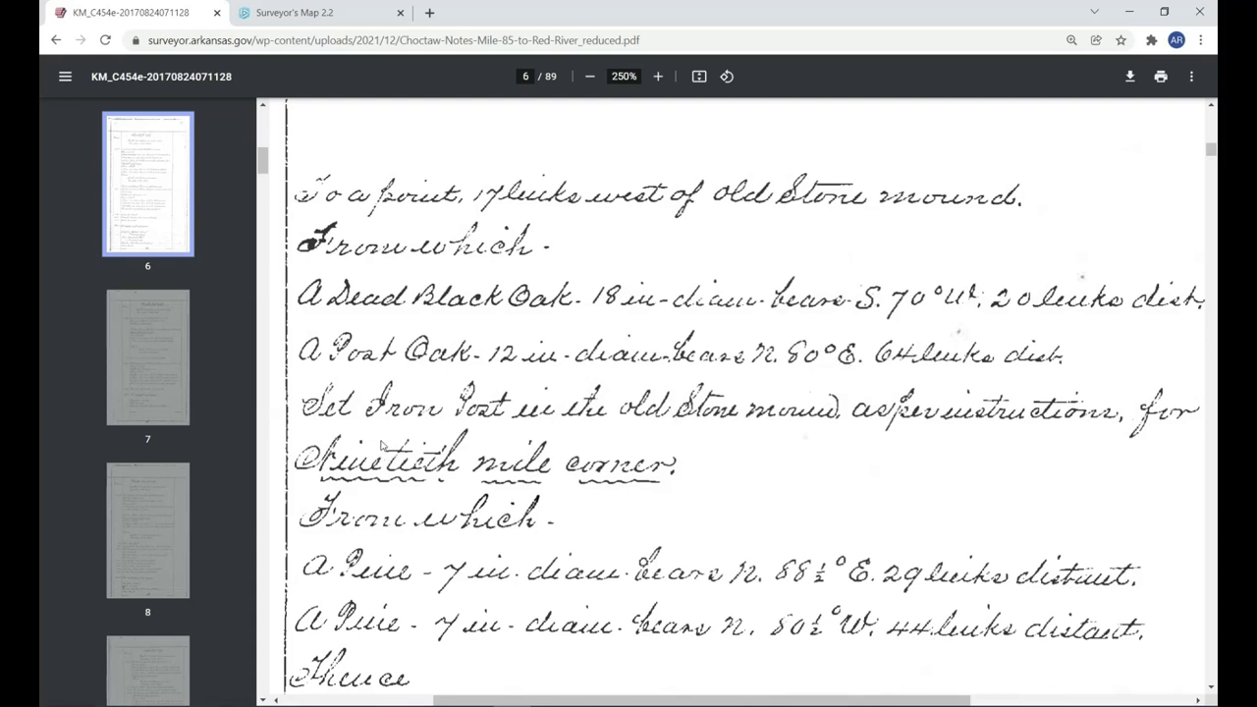
scroll(383, 447, "down", 3)
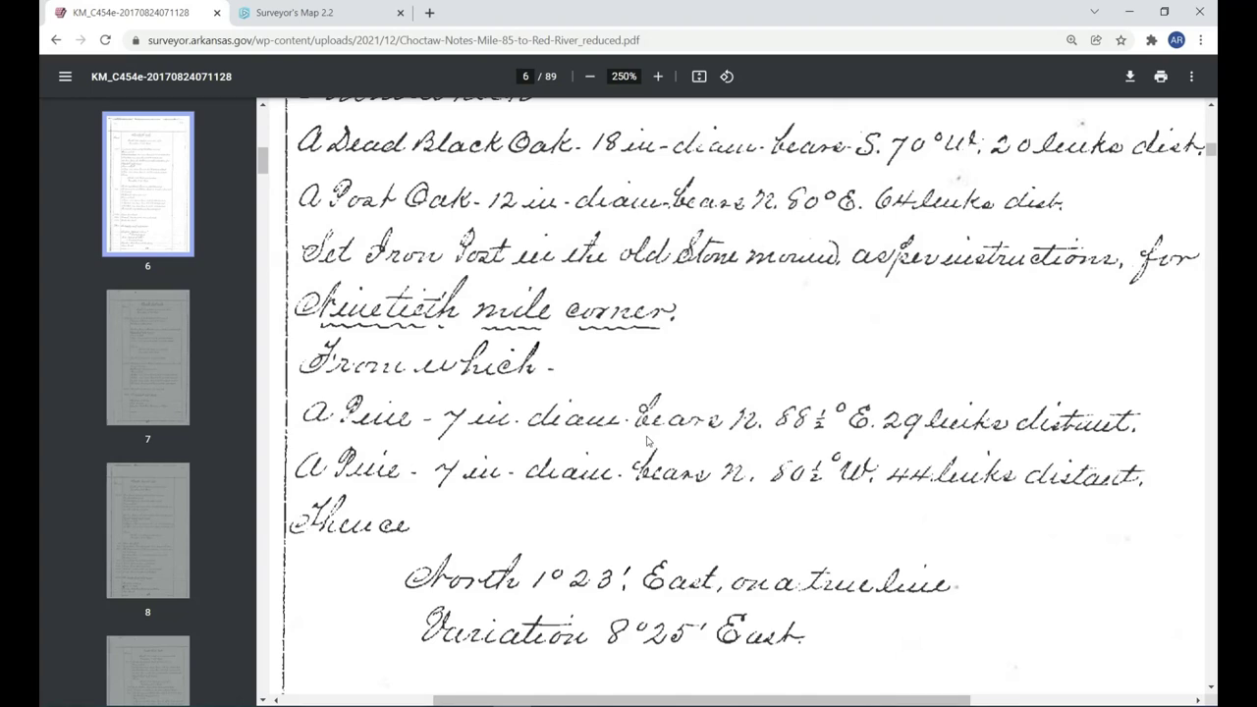
Back in the corner form, add 'Set iron post in the old stone mound...from which'.
mouse_move(664, 703)
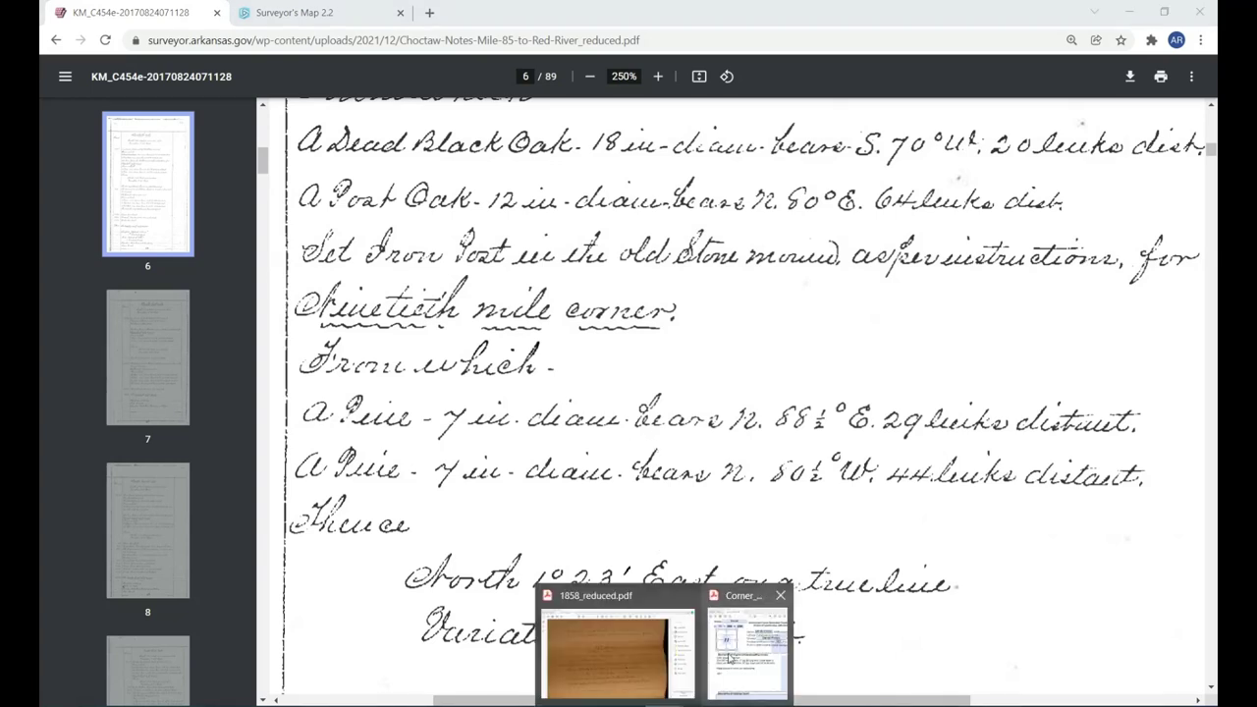
left_click(729, 658)
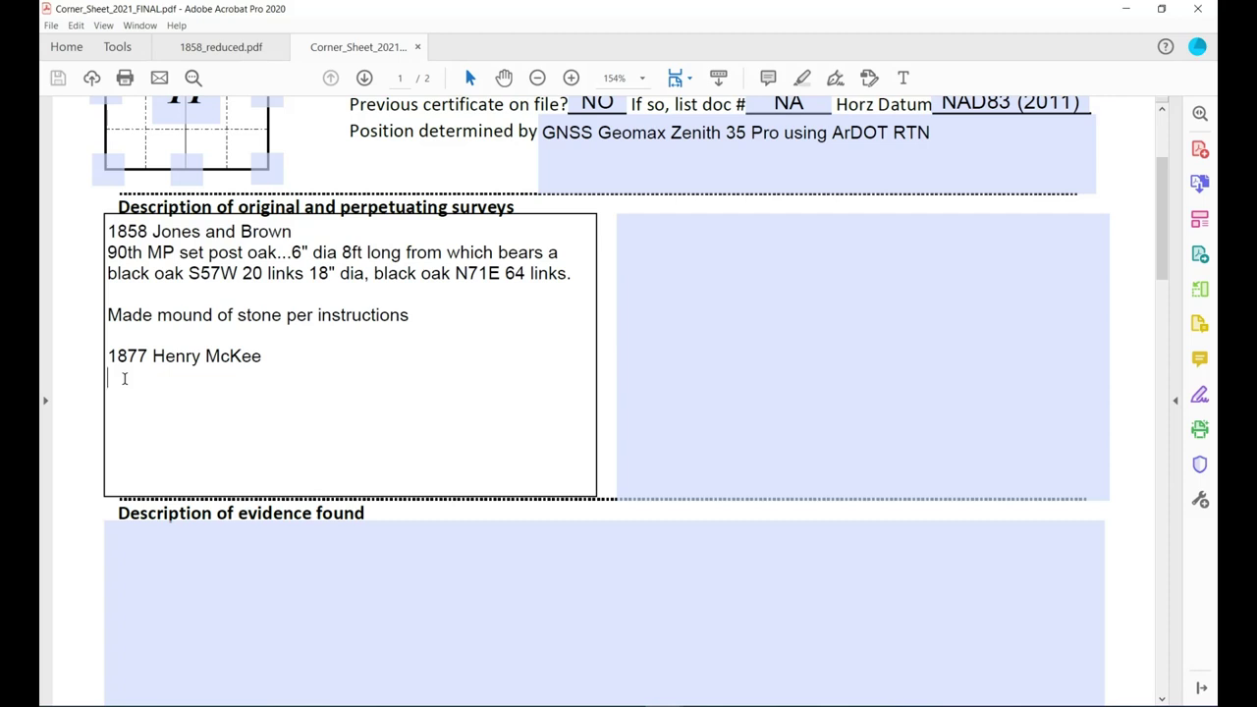
type("Set iron post in the old stone ")
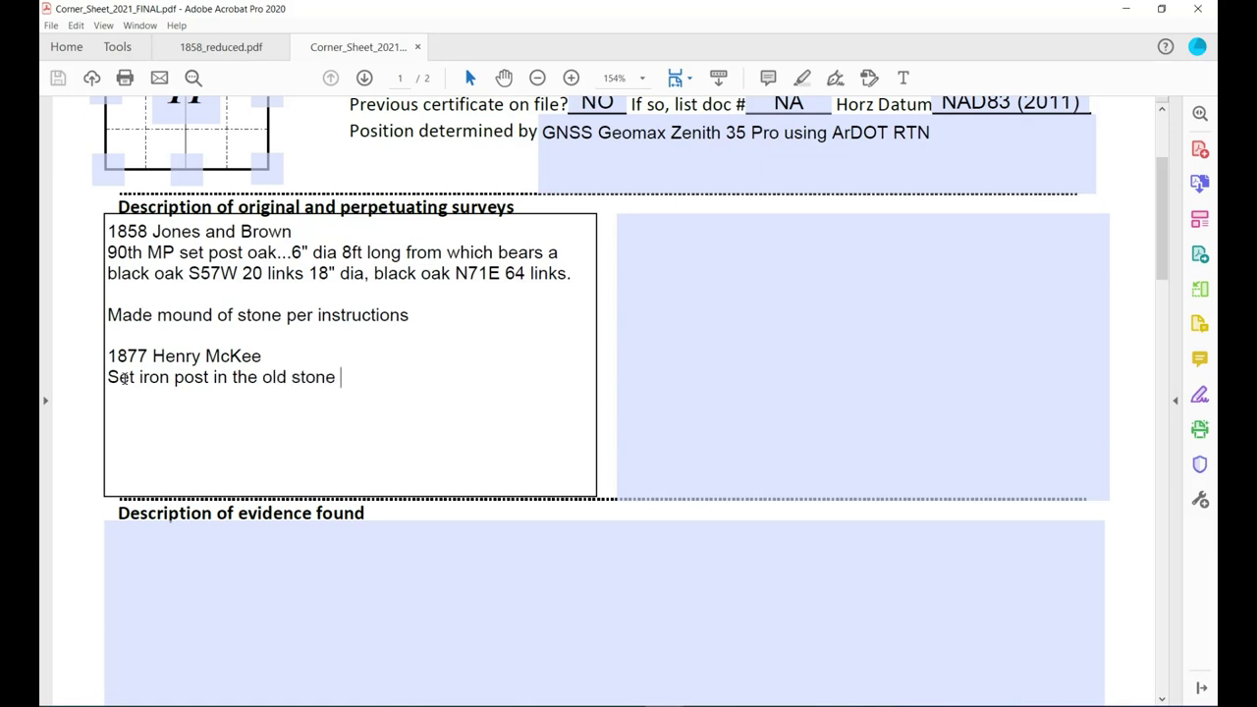
type("mound...from which:")
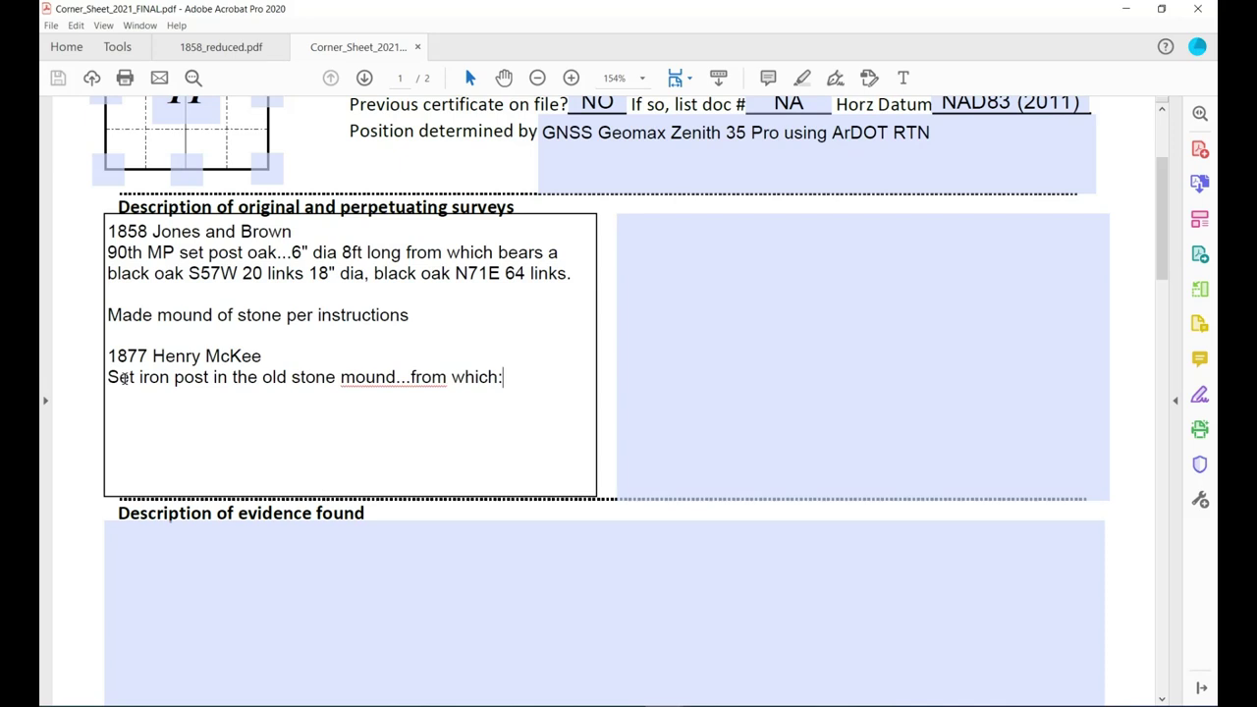
List the two 7" pine bearing trees: N88.5°E 29 links and N80.5°W 44 links.
key("Return")
type("A pine 7\" dia")
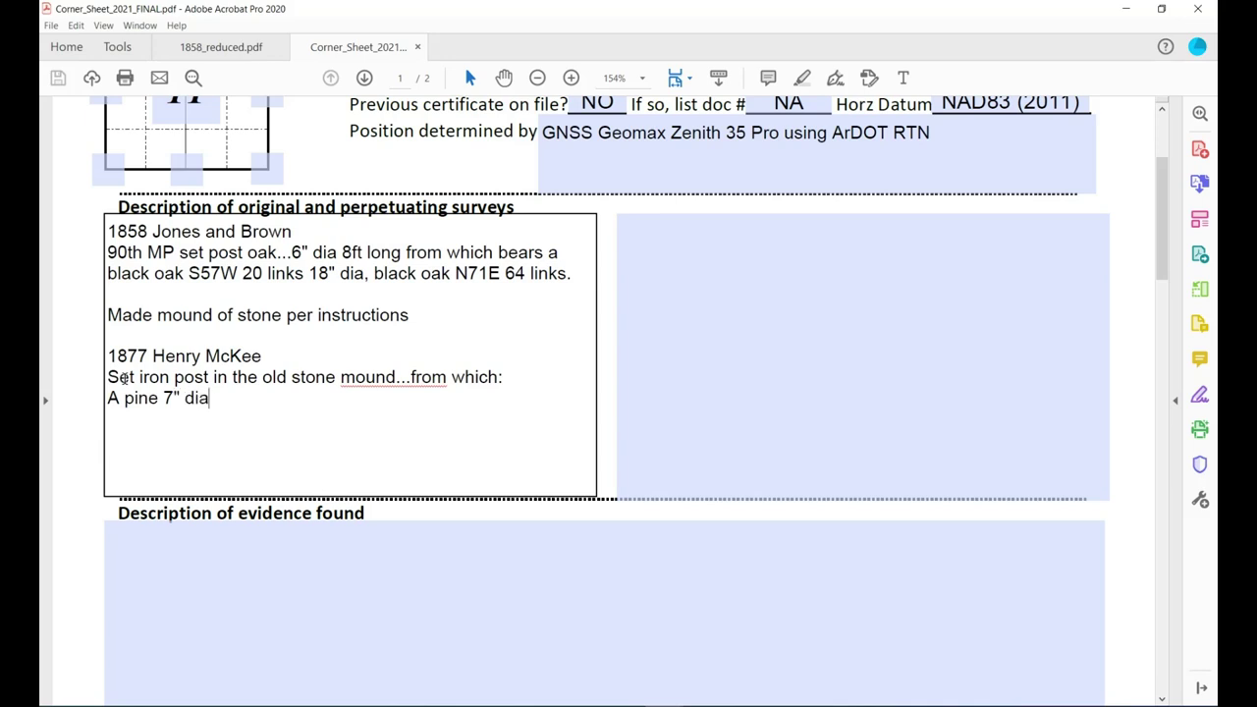
type(" bears N88.5")
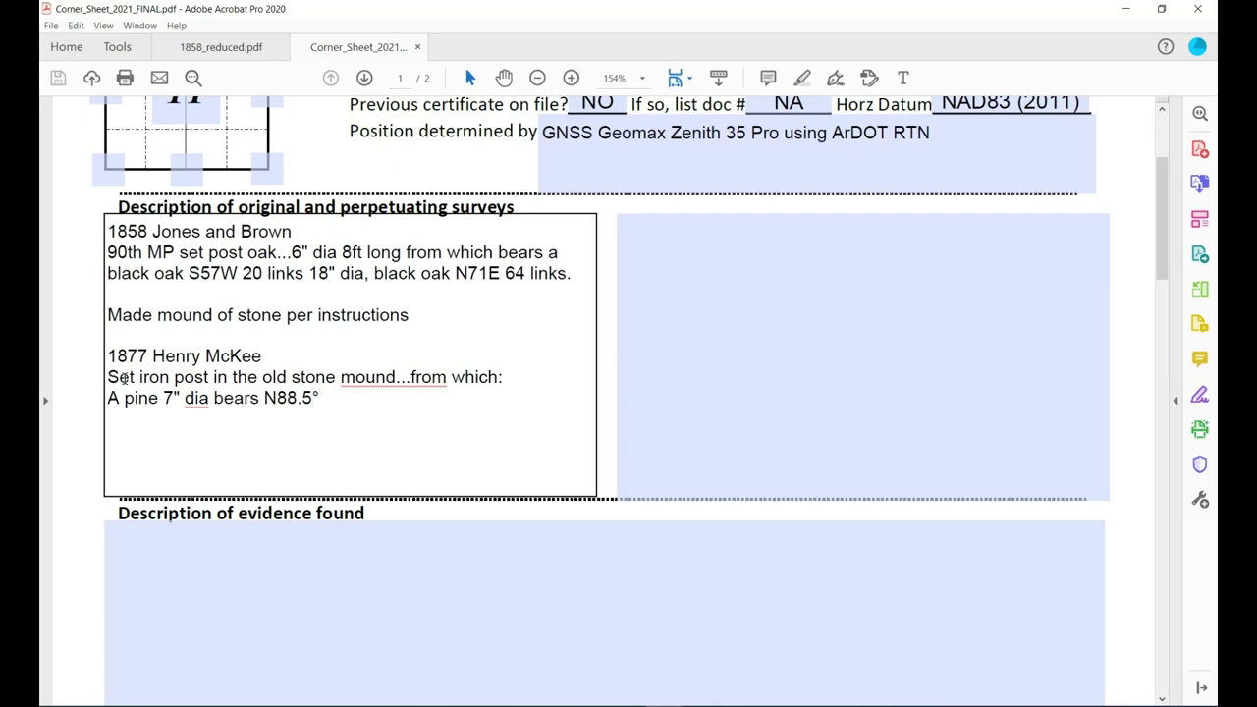
type("E 29 links A pine")
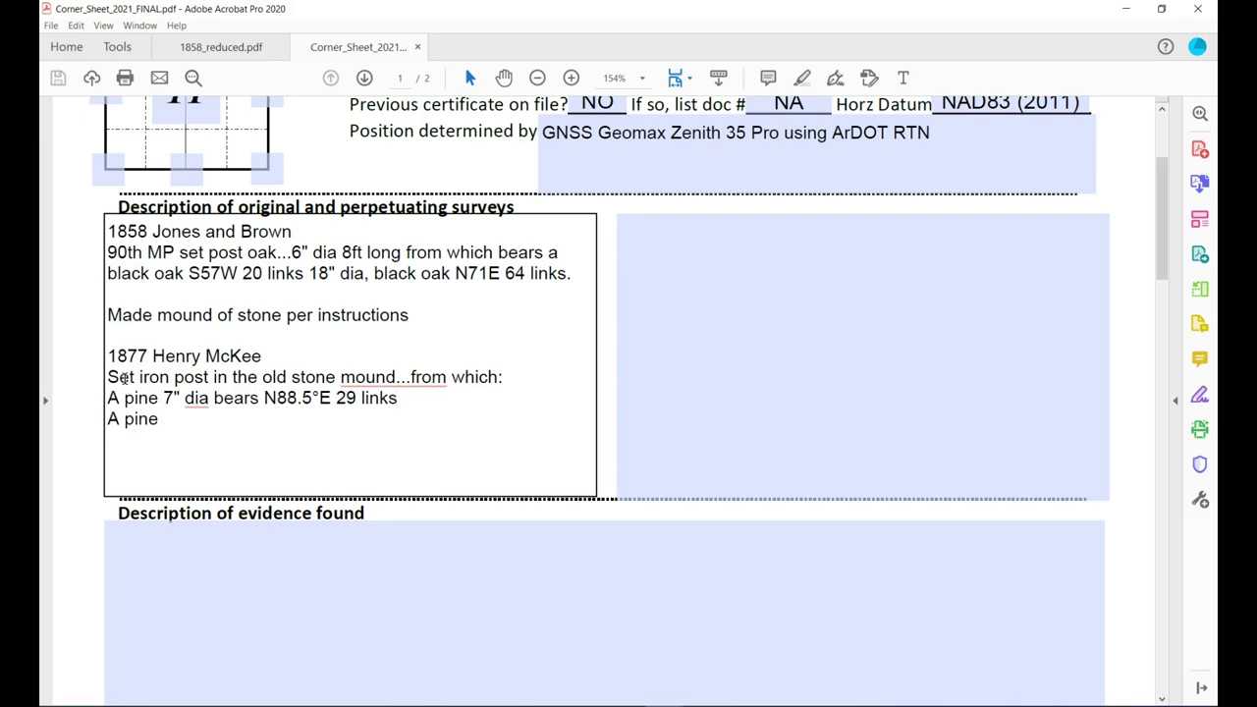
type(" 7\" dia bears ")
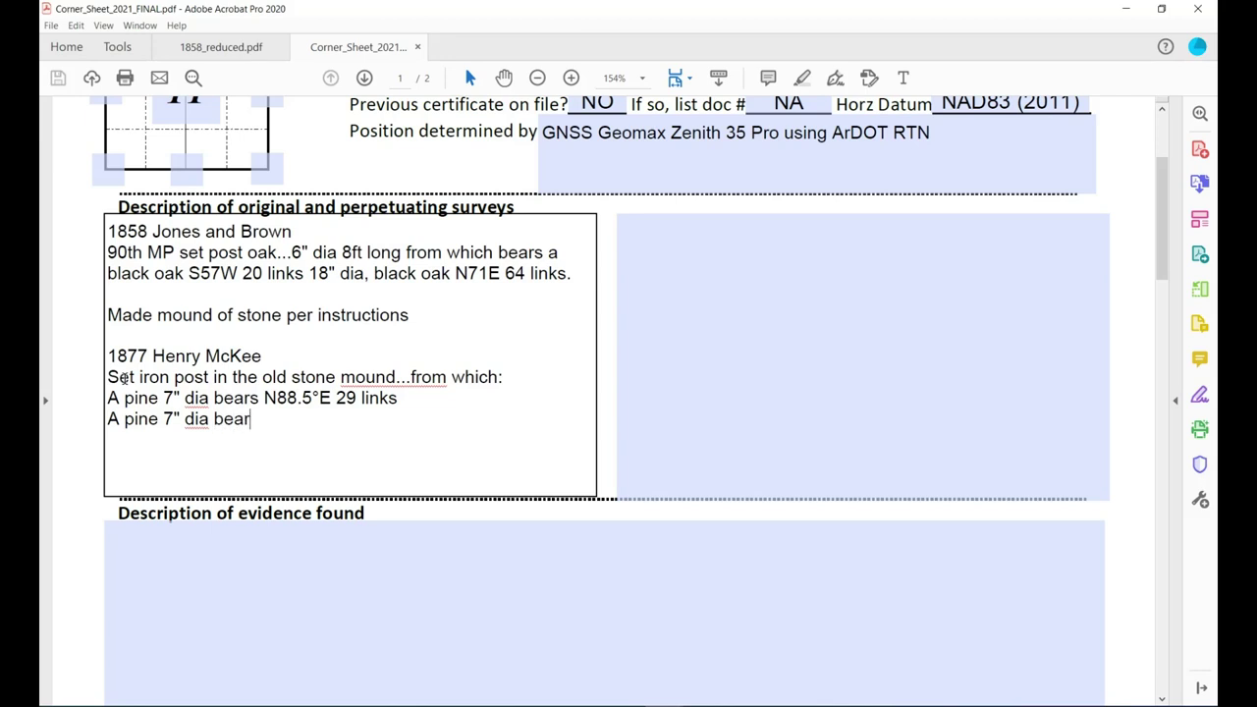
type("N80.5°W 44 links")
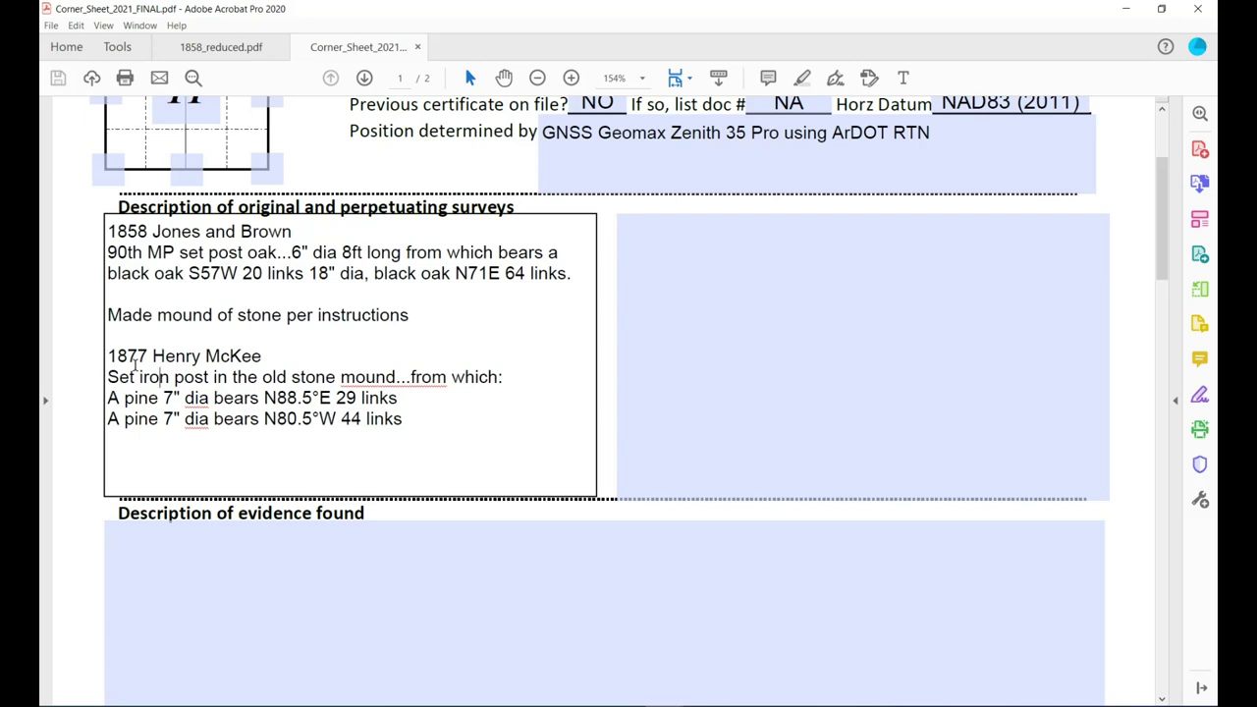
Enter 'Found old stone mound as described in 1858 and 1877 notes.' in the evidence found field.
scroll(519, 320, "down", 1)
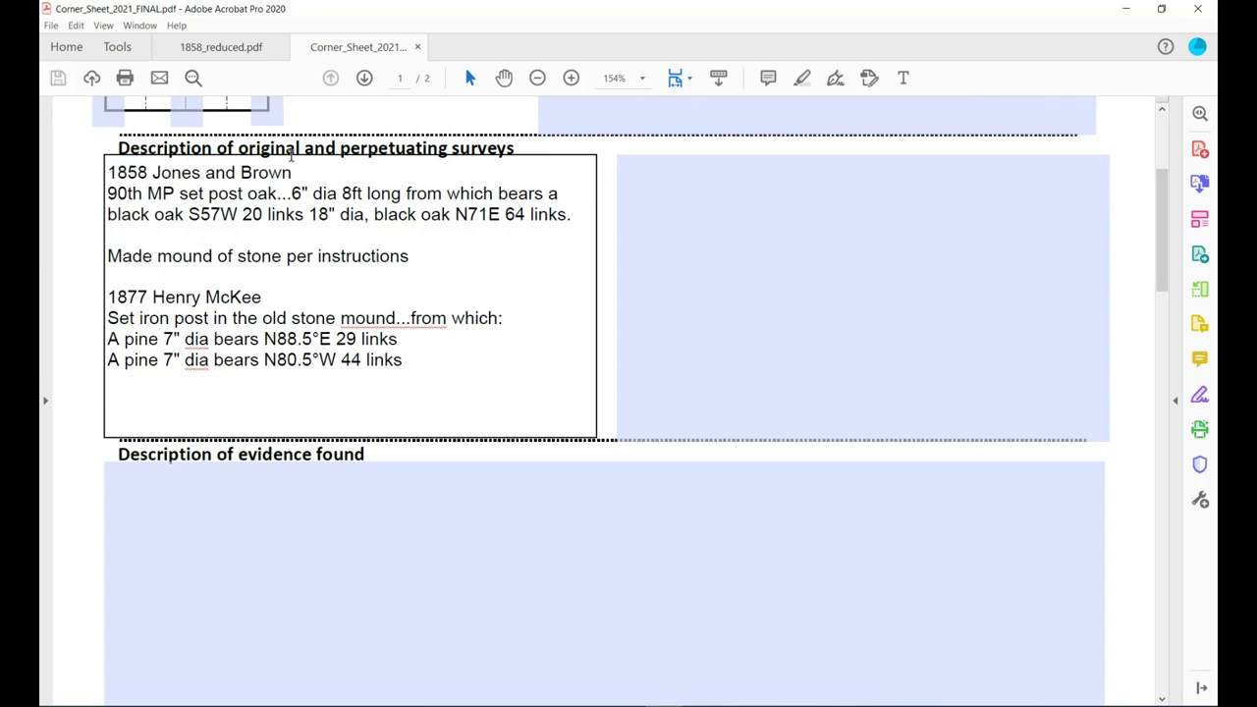
mouse_move(350, 157)
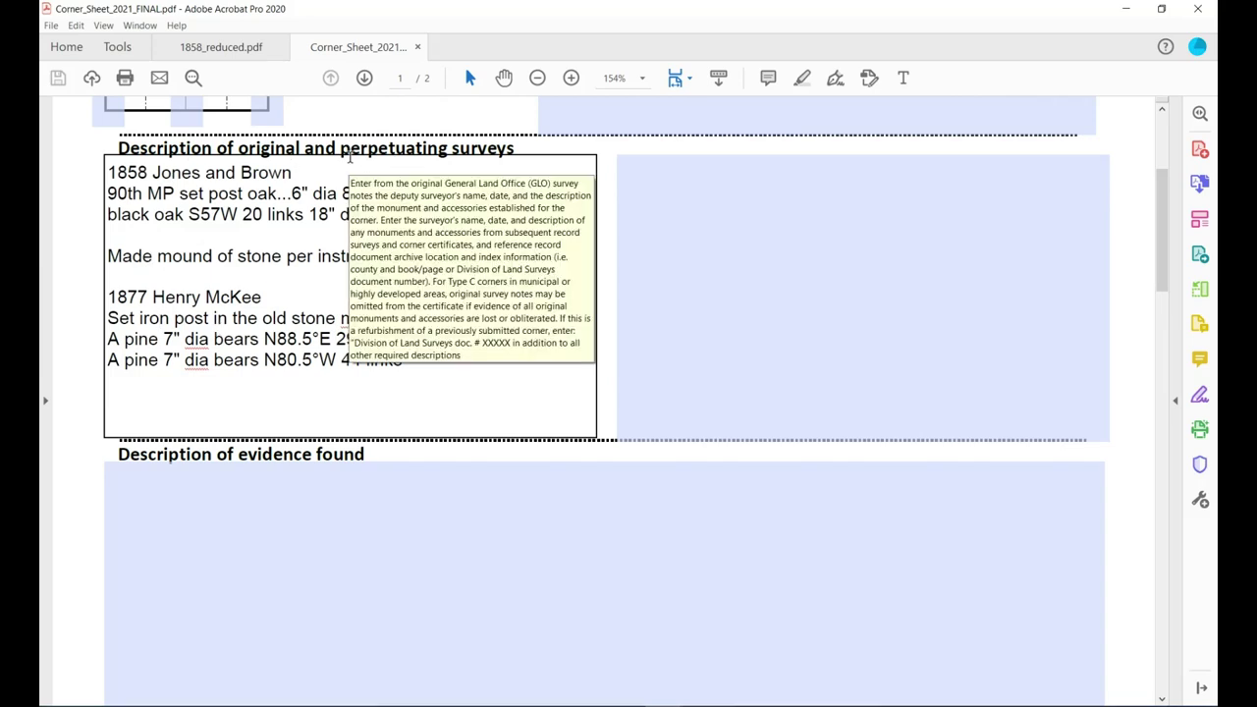
left_click(149, 511)
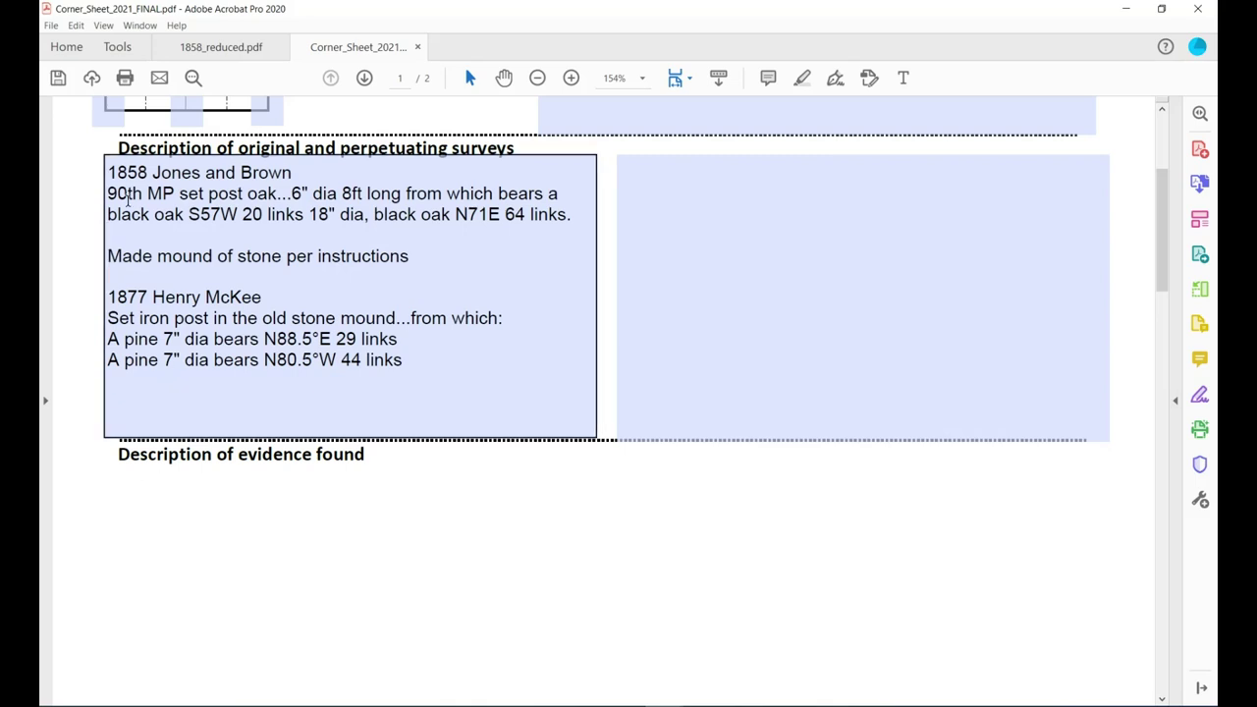
mouse_move(128, 197)
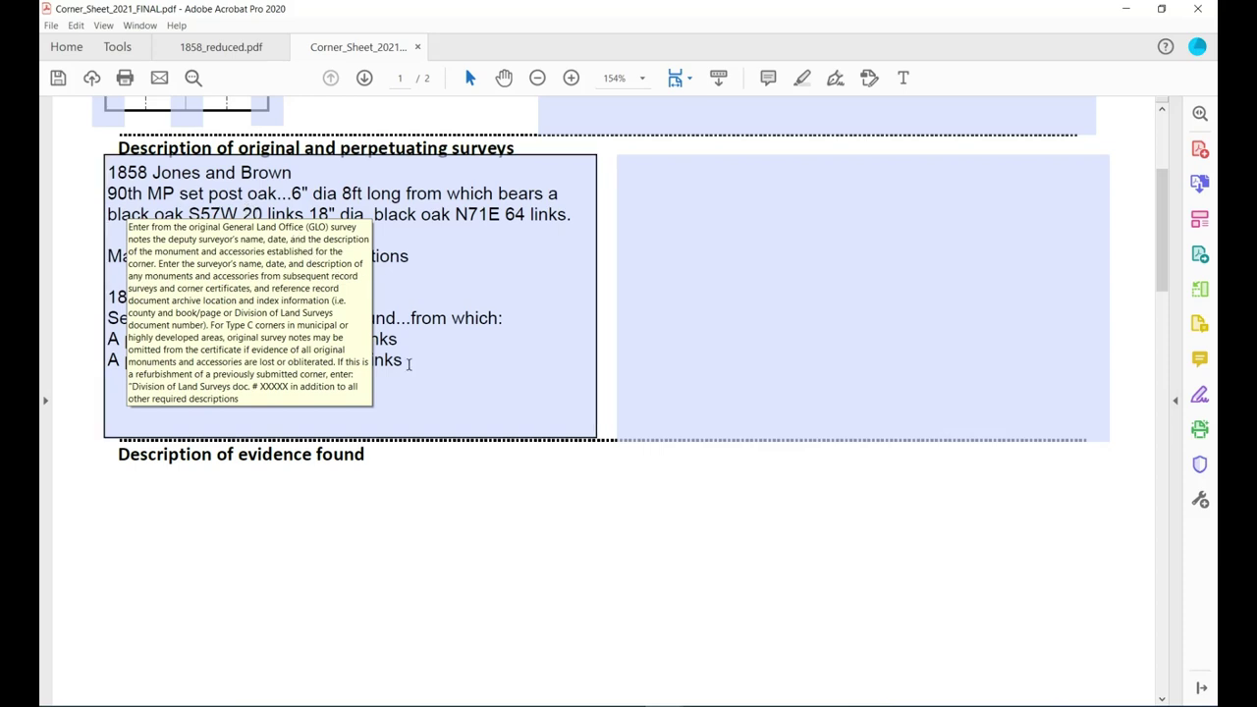
mouse_move(612, 470)
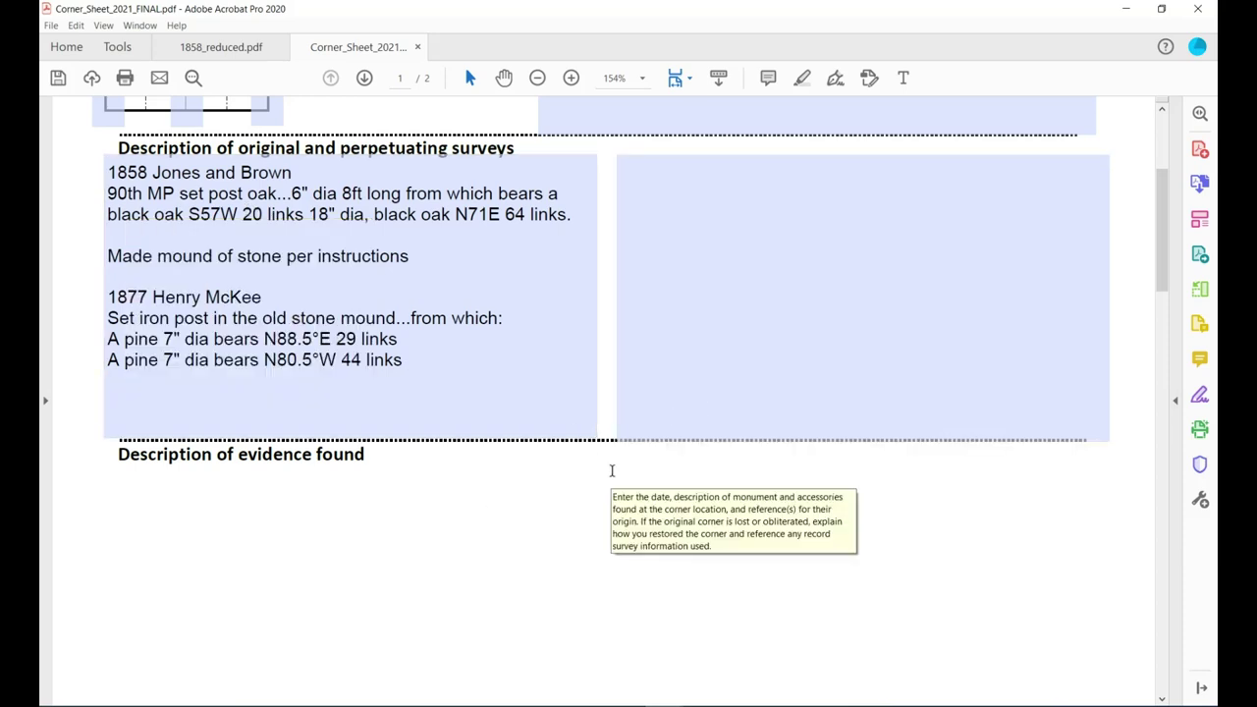
left_click(126, 485)
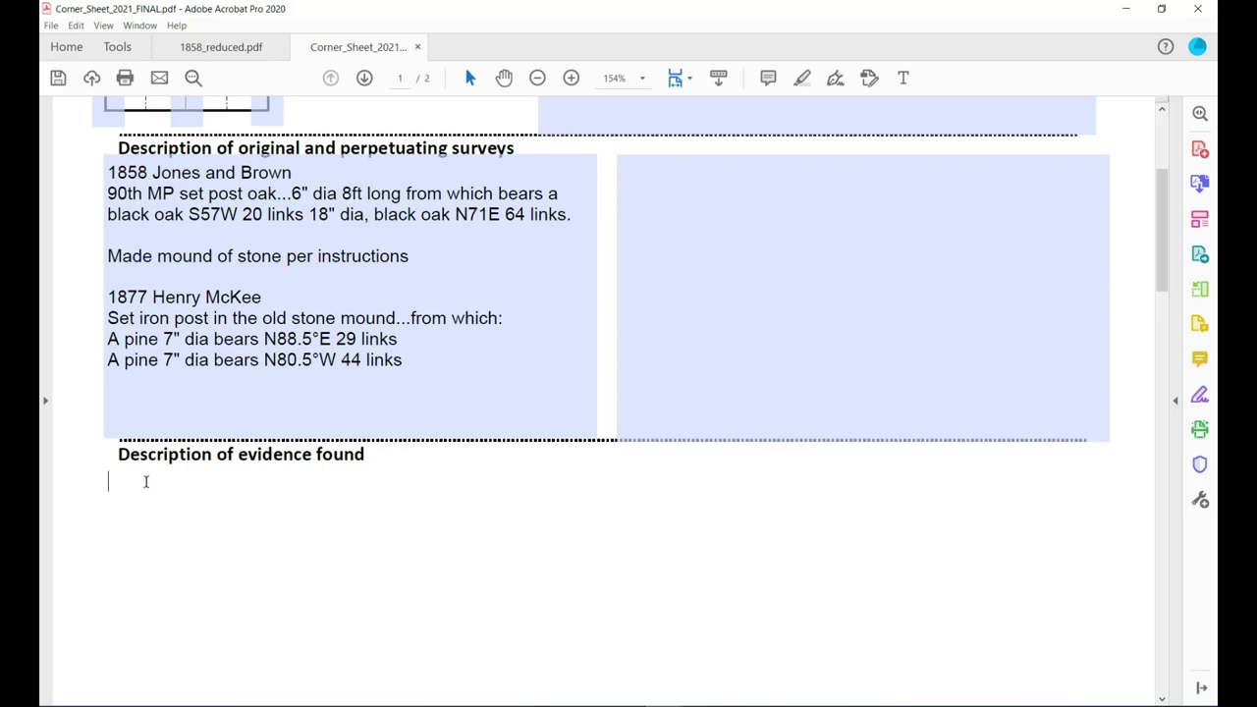
type("Found old stone mound a")
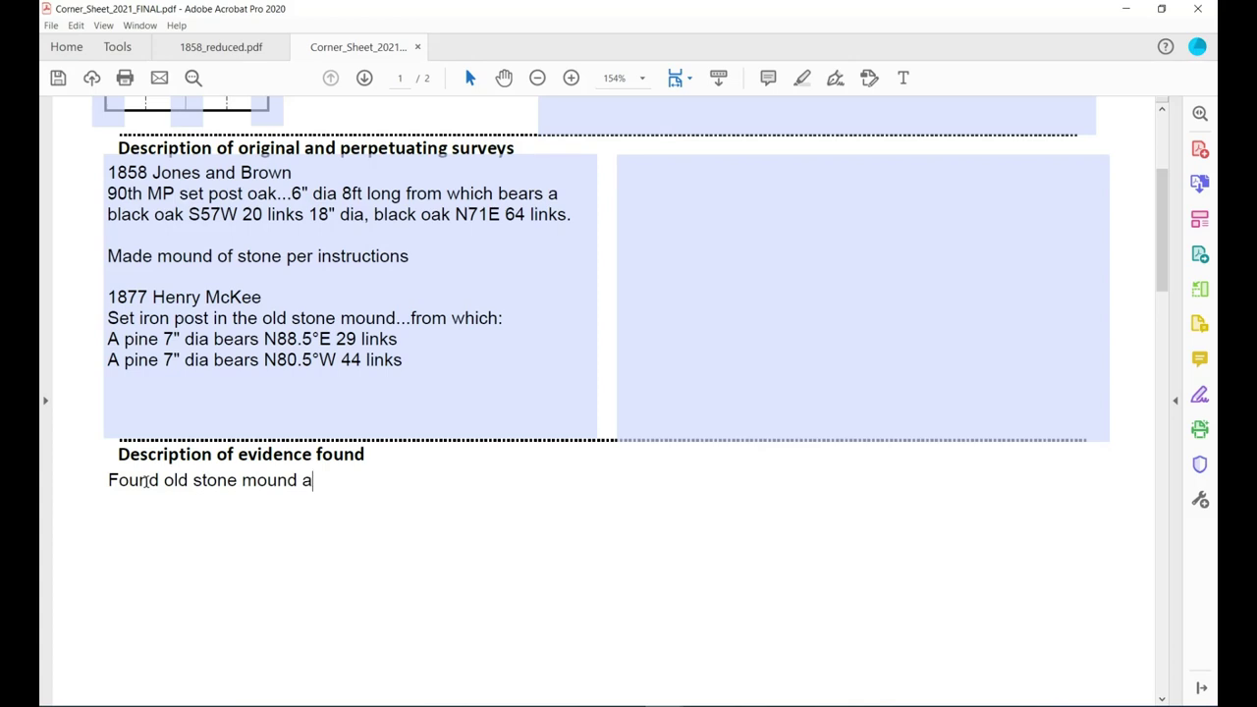
type("s described ")
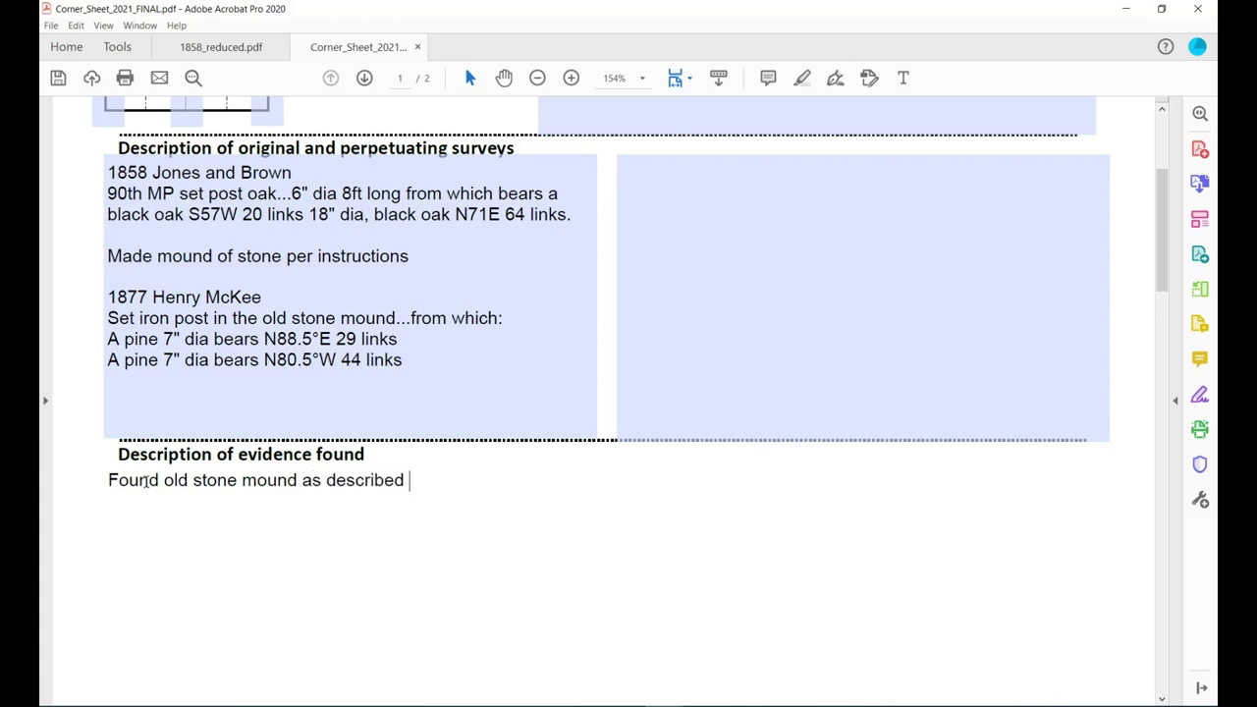
type("in 1858 and 1")
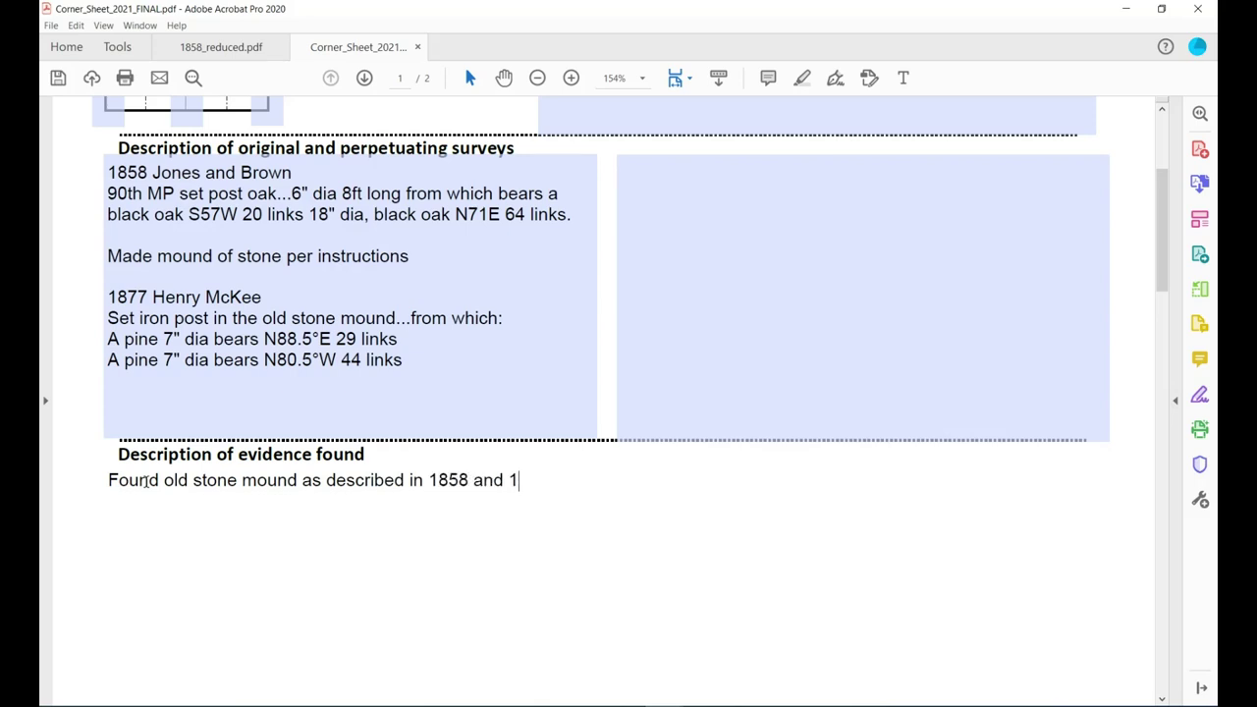
type("877 not")
type("es.")
Add that the 1877 iron post was missing and an existing 60D nail sits in the mound's center.
key("BackSpace")
key("BackSpace")
type("with")
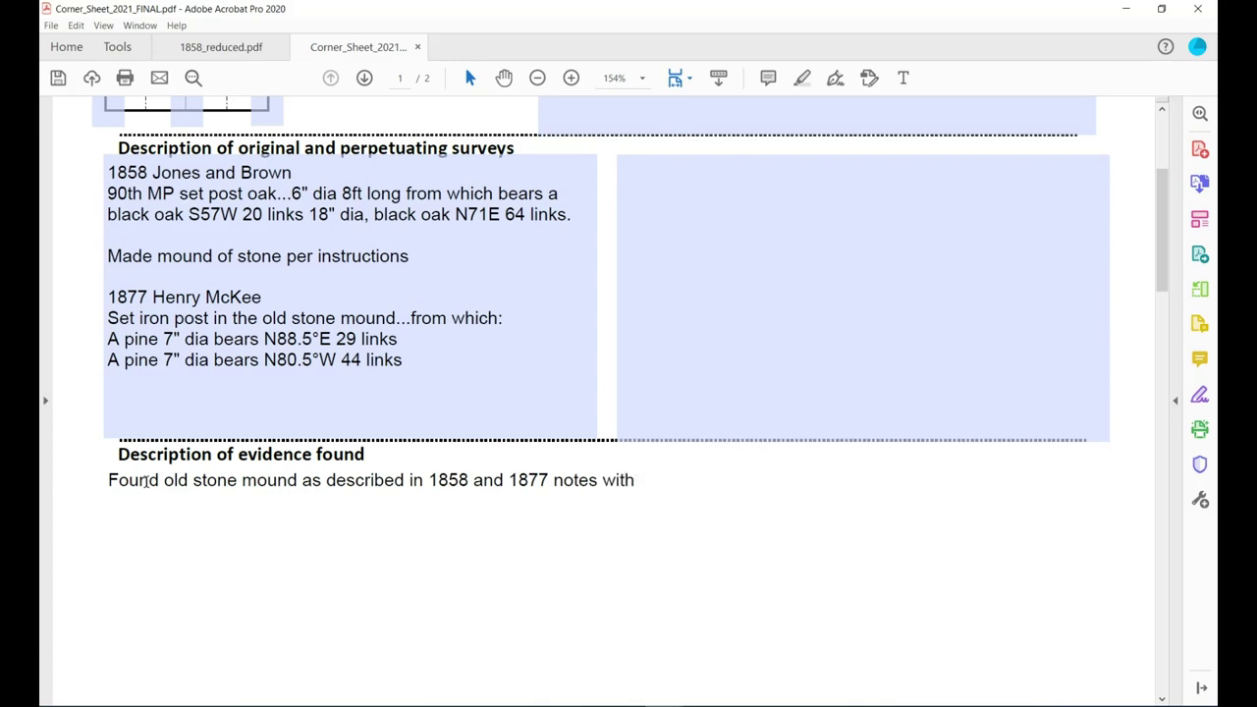
key("BackSpace")
key("BackSpace")
key("BackSpace")
key("BackSpace")
key("BackSpace")
type("iron post")
key("BackSpace")
key("BackSpace")
key("BackSpace")
key("BackSpace")
key("BackSpace")
key("BackSpace")
key("BackSpace")
key("BackSpace")
key("BackSpace")
key("BackSpace")
key("BackSpace")
type(". 1877 iron post ")
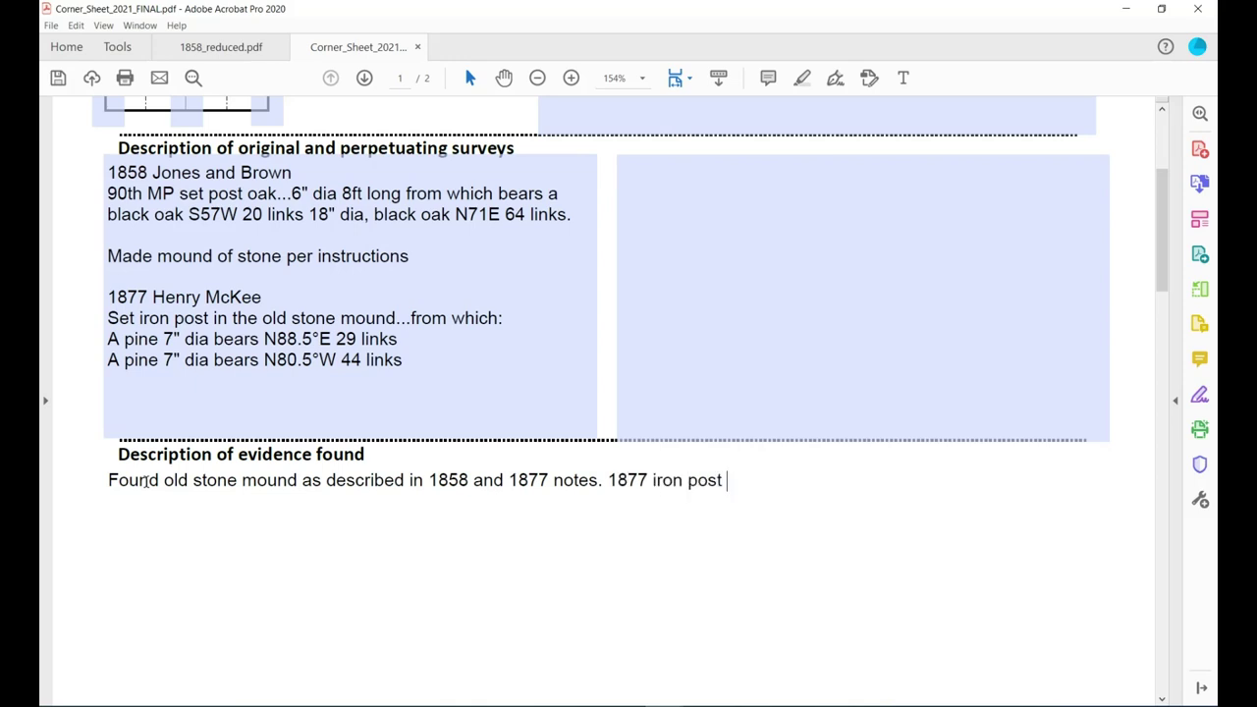
type("was missing")
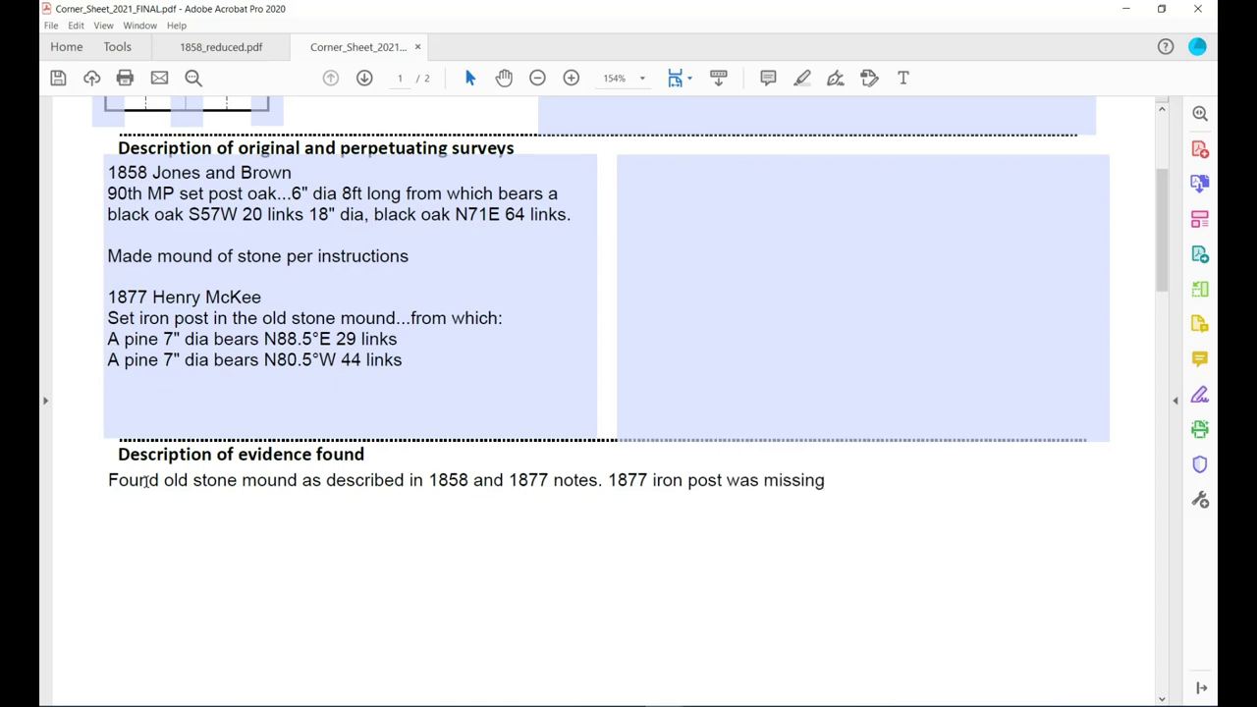
type(". ")
type("60D")
type(" nail")
type("exa")
key("BackSpace")
key("BackSpace")
key("BackSpace")
key("BackSpace")
key("BackSpace")
key("BackSpace")
key("BackSpace")
key("BackSpace")
key("BackSpace")
key("BackSpace")
key("BackSpace")
key("BackSpace")
type("Existing 6")
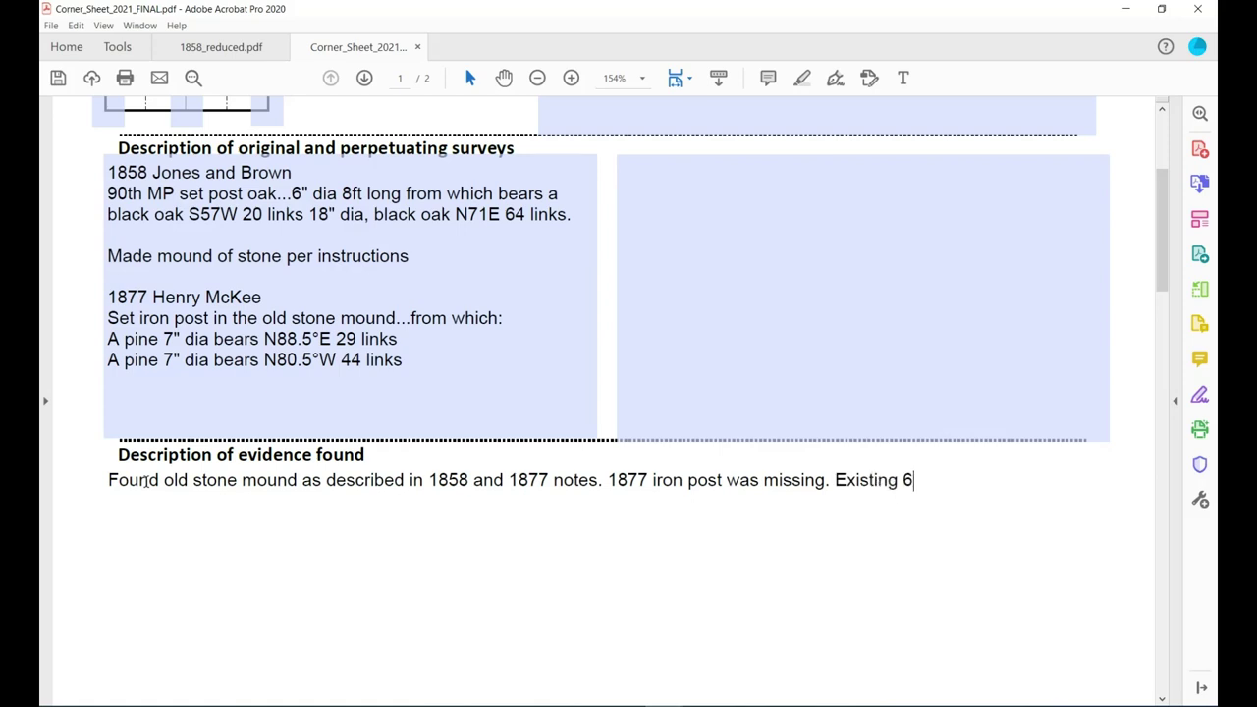
type("0D nail in center o")
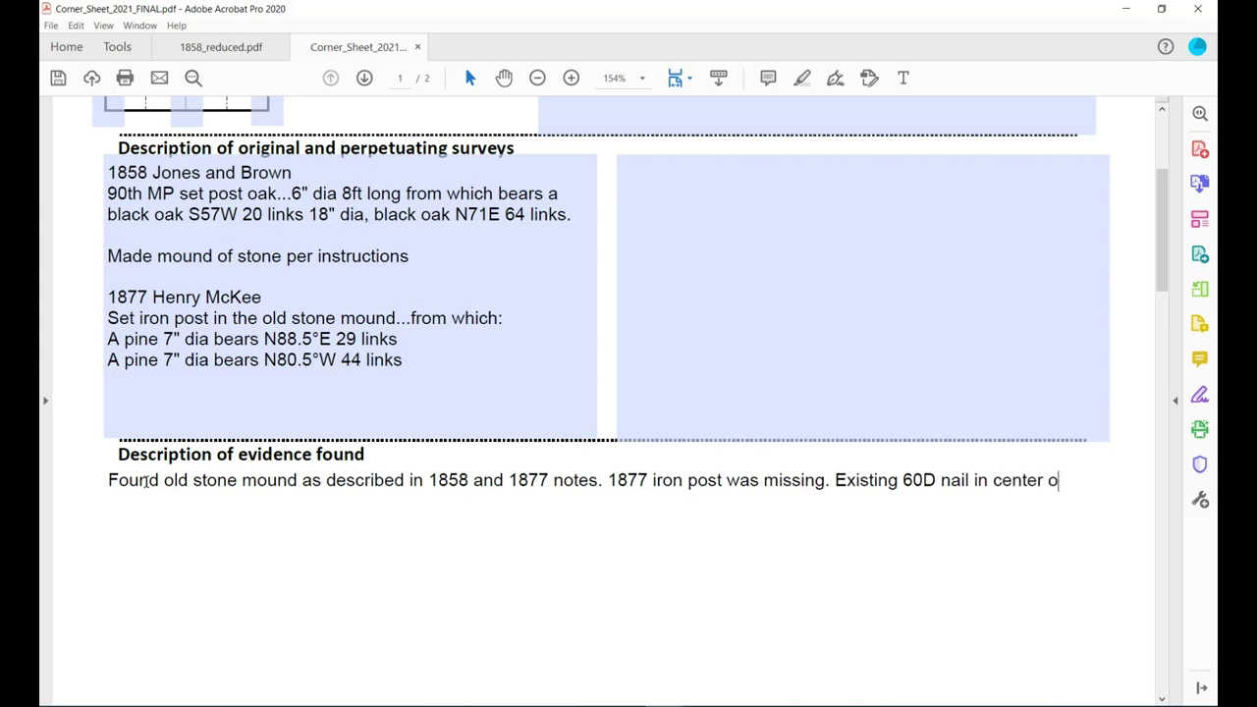
type("f mound.")
Save the filled-in corner sheet form and scroll down to the monument section.
scroll(269, 514, "down", 1)
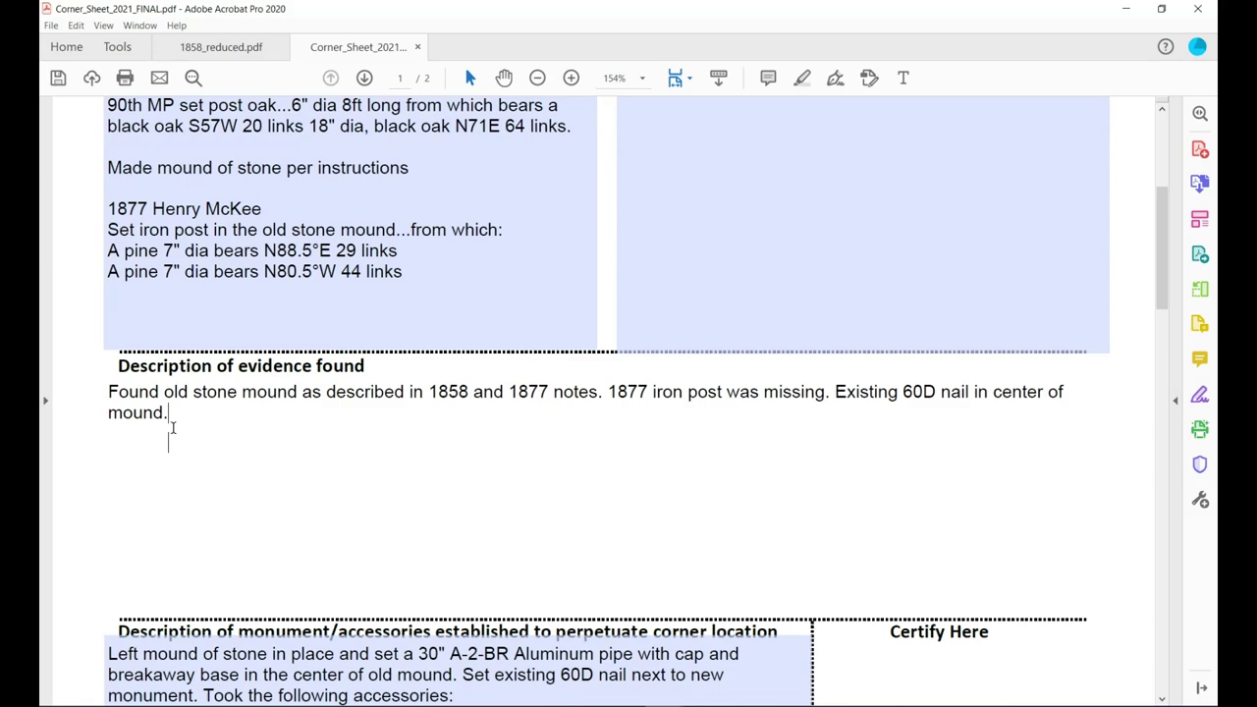
left_click(58, 77)
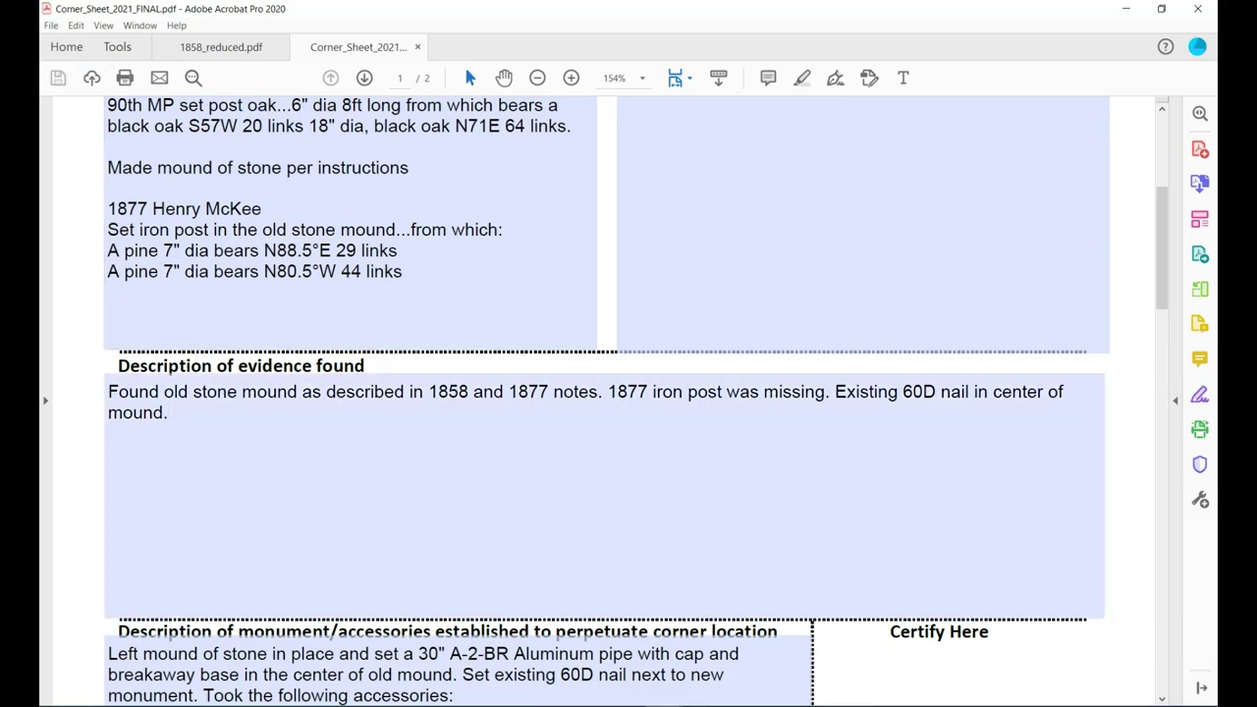
scroll(869, 407, "down", 3)
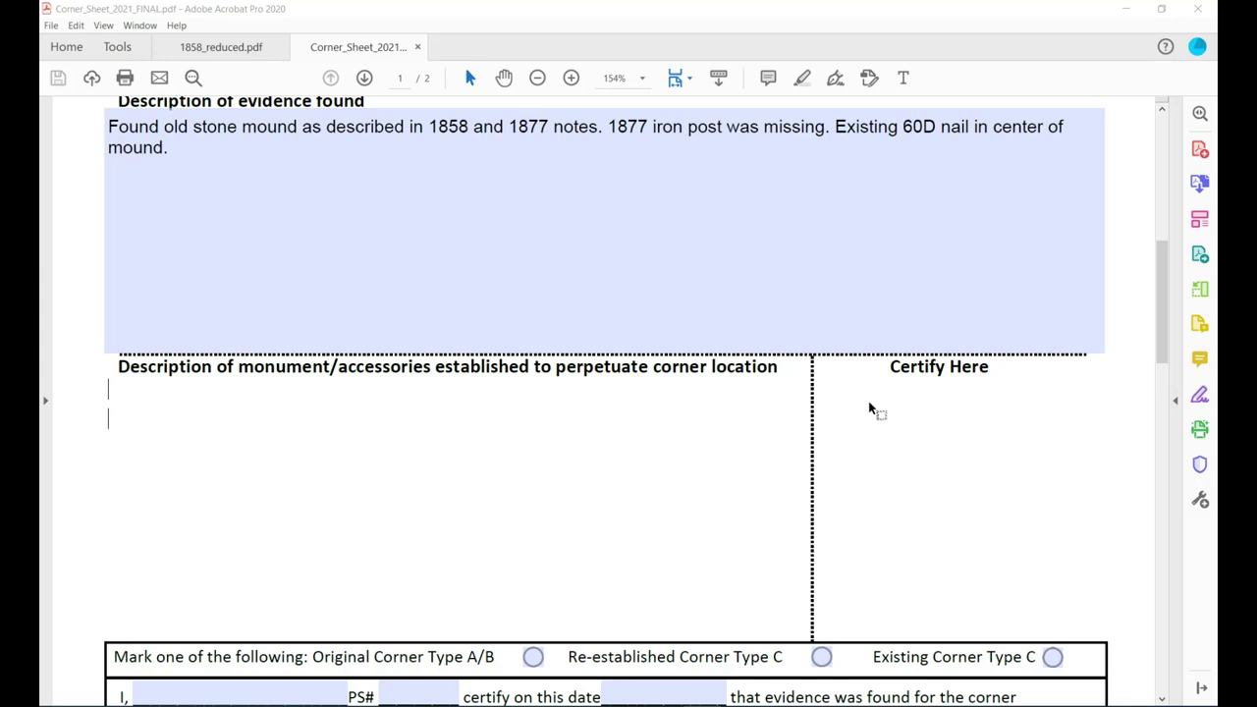
Open Field sketch.pdf on the left and move the Corner_Sheet form into its own window on the right.
left_click(1161, 9)
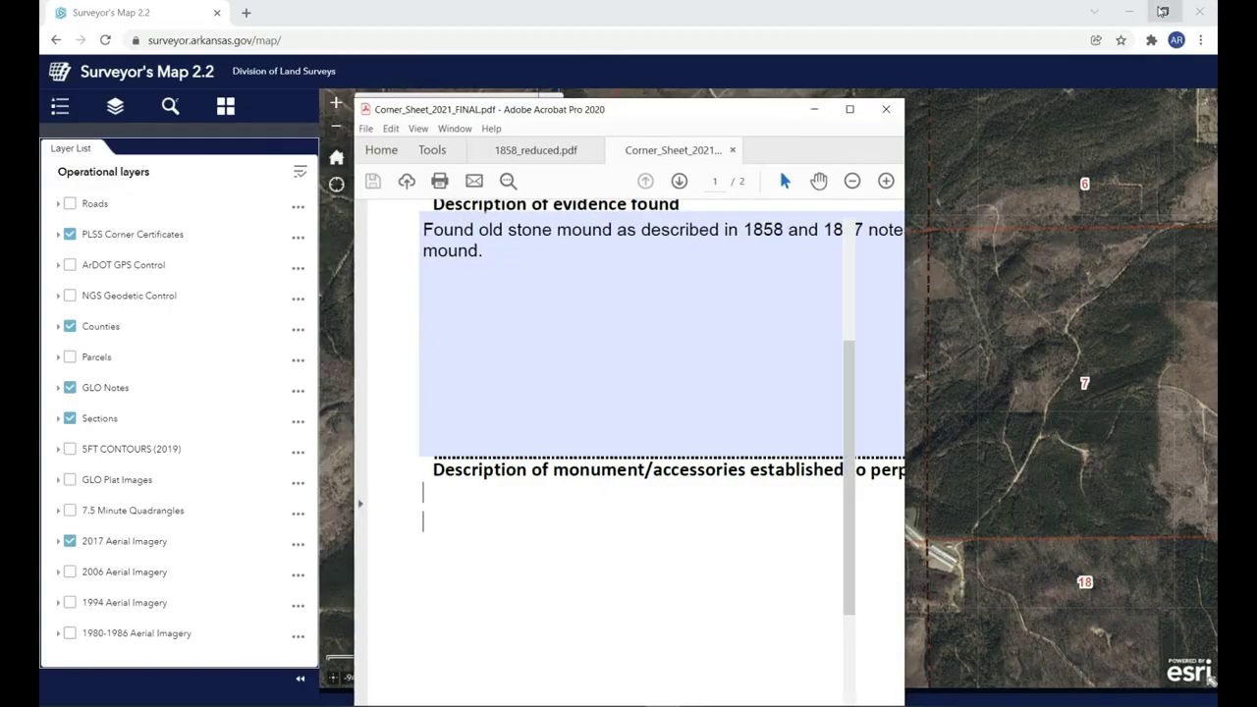
left_click_drag(712, 106, 1049, 22)
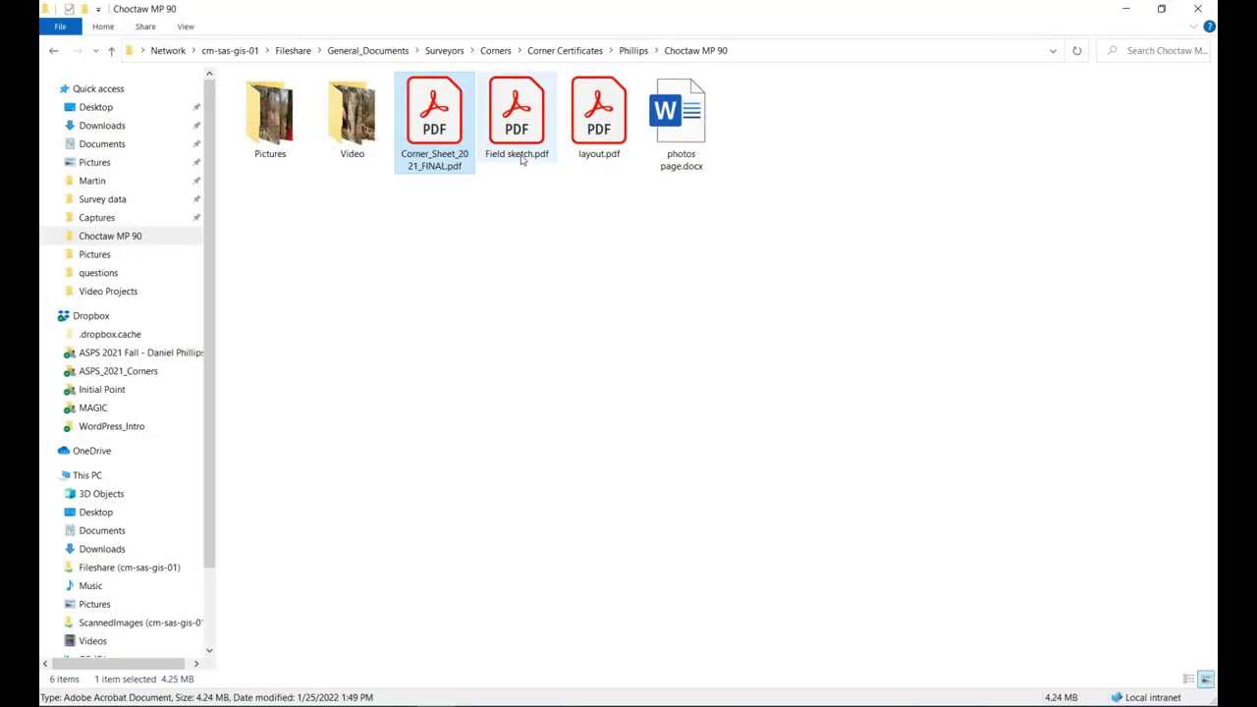
double_click(520, 157)
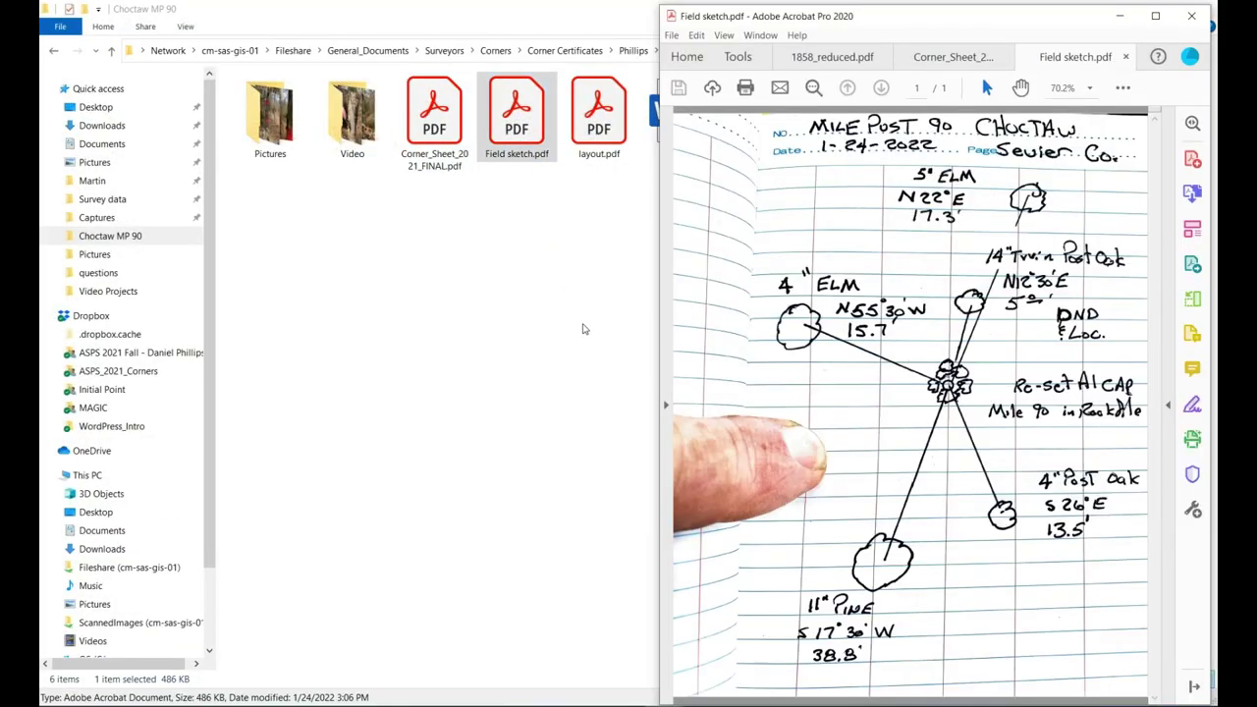
left_click_drag(878, 15, 274, 17)
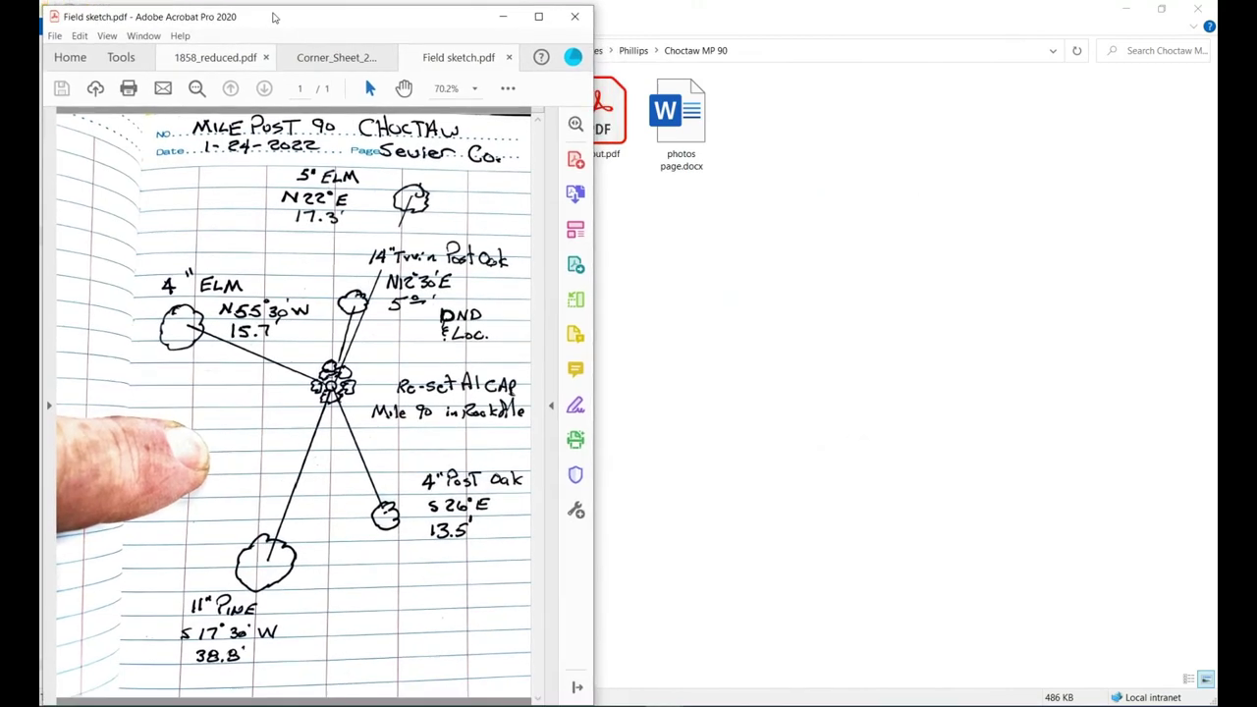
left_click(338, 57)
mouse_move(342, 56)
left_mouse_down()
mouse_move(887, 63)
mouse_move(671, 23)
left_mouse_up()
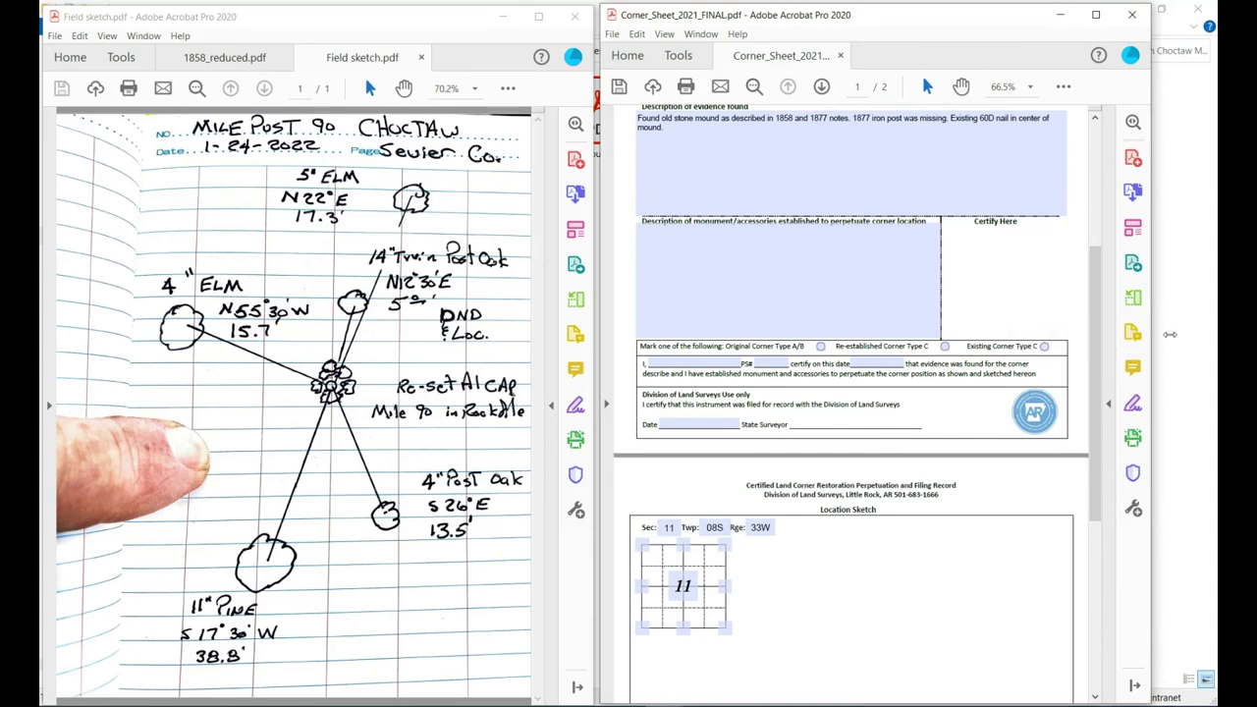
Widen the Corner_Sheet window, zoom it to 100%, and place the cursor in the monument description field.
left_click_drag(1170, 334, 1214, 331)
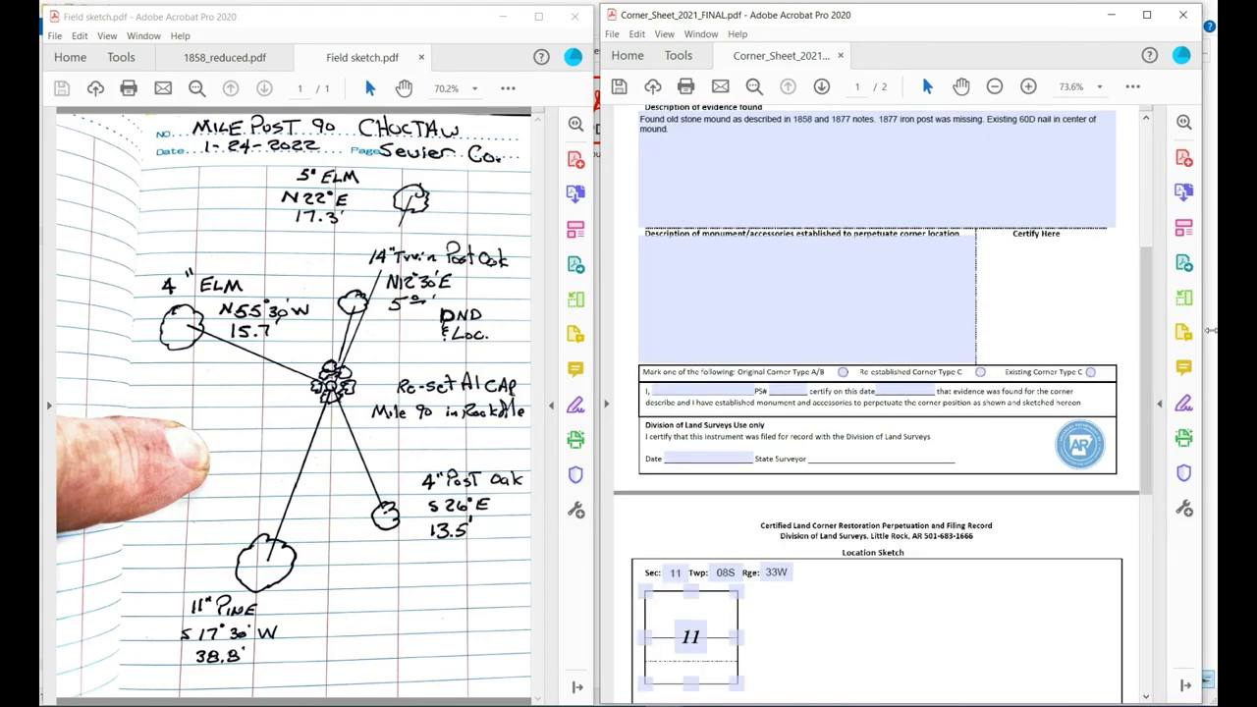
left_click(1028, 87)
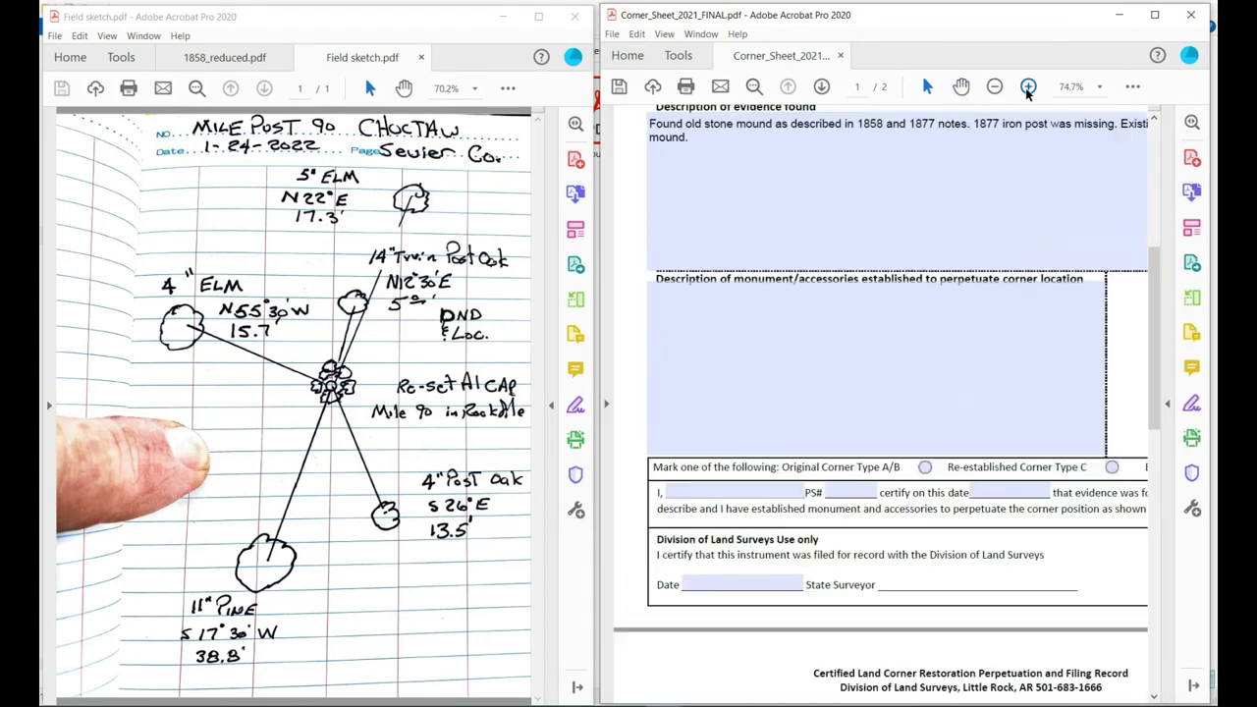
left_click(1028, 86)
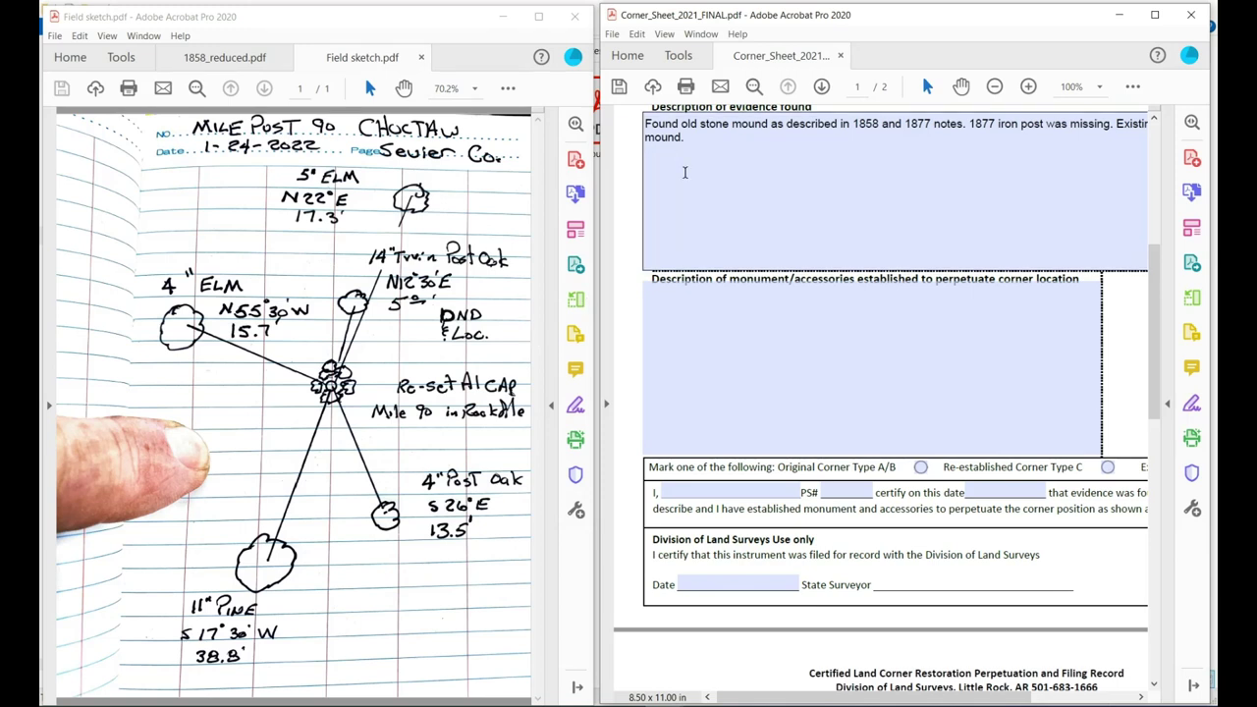
left_click(663, 294)
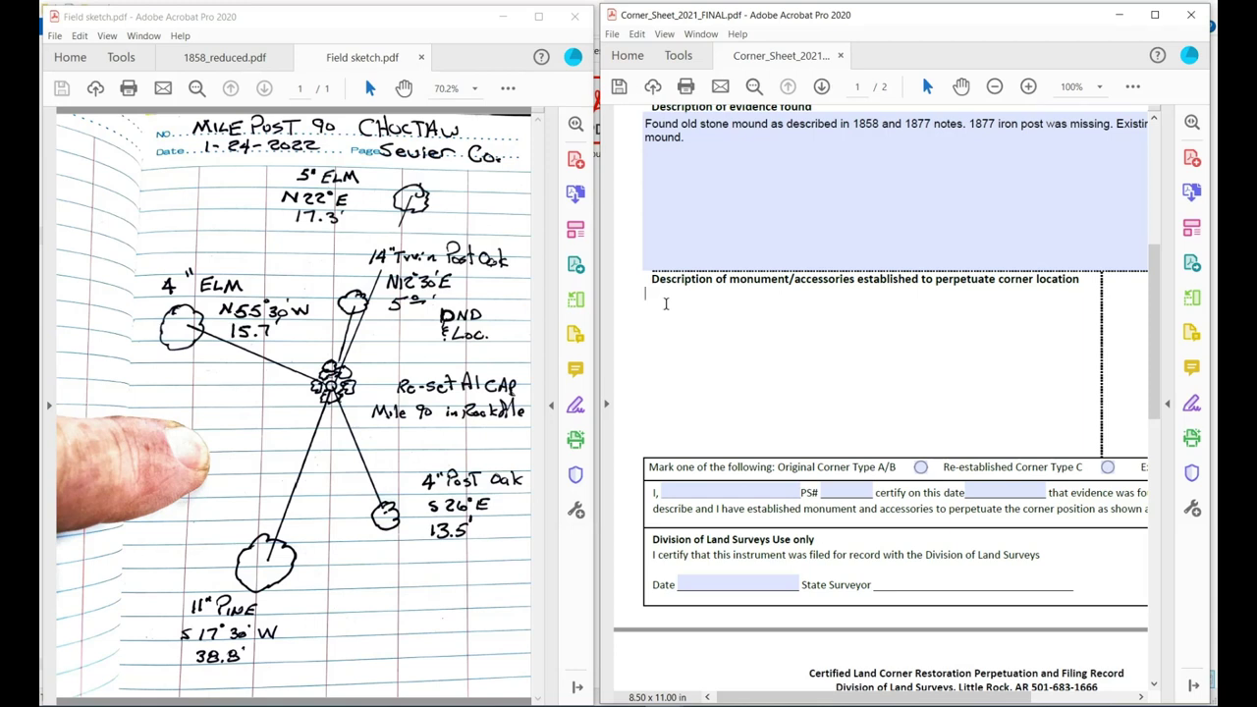
Record the stone mound left in place and a 30" A-2-BR aluminum pipe and cap with breakaway base, centered.
type("Left stone mound in place")
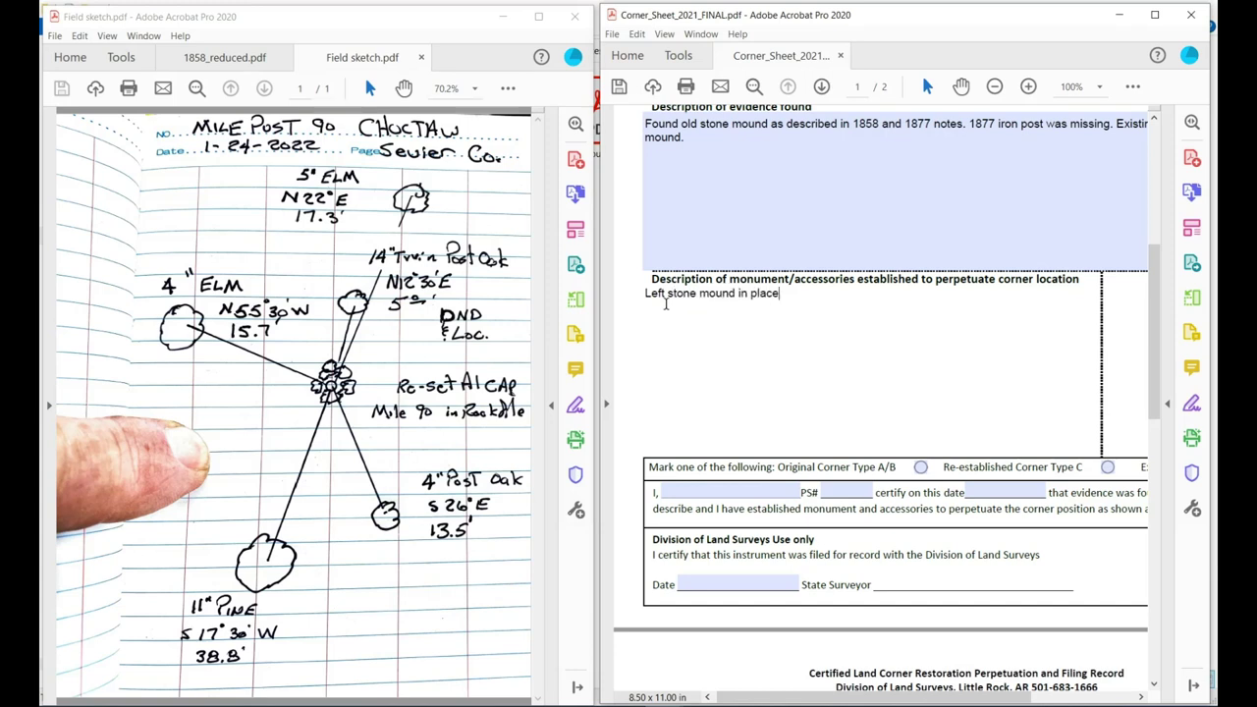
type(" and set a 30\" A-2-BR")
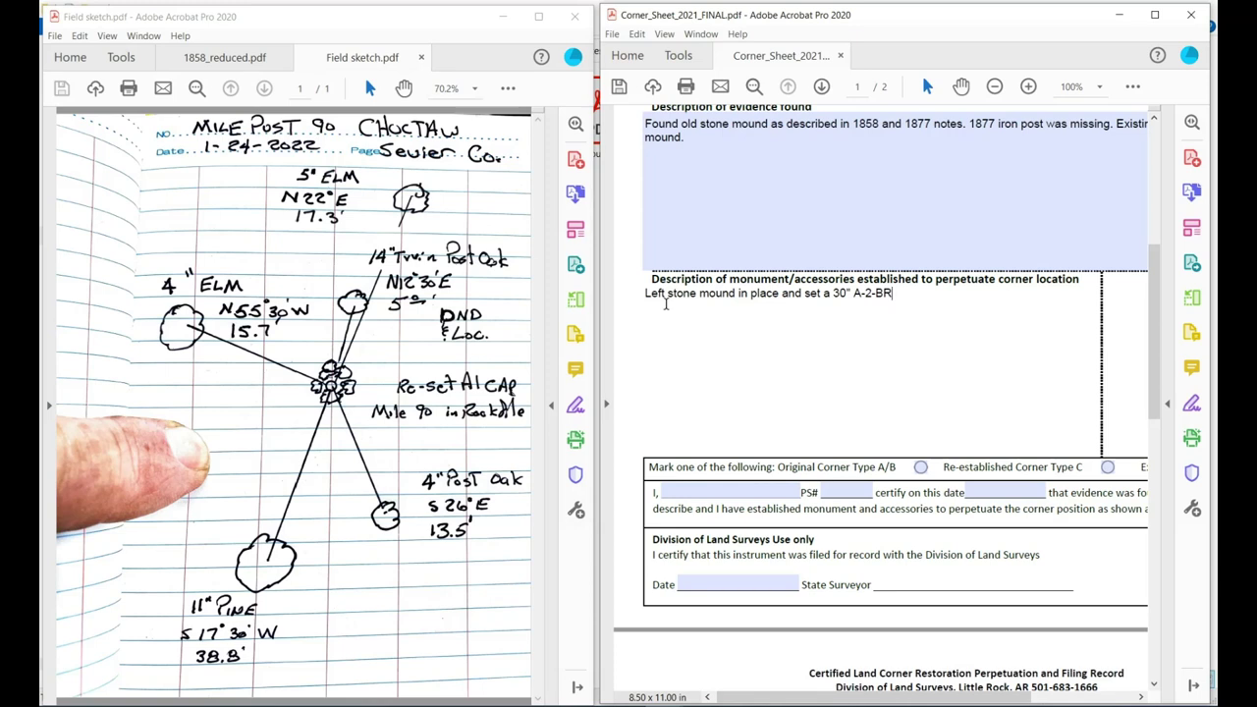
type("alum")
type("iminu")
type("m")
right_click(913, 287)
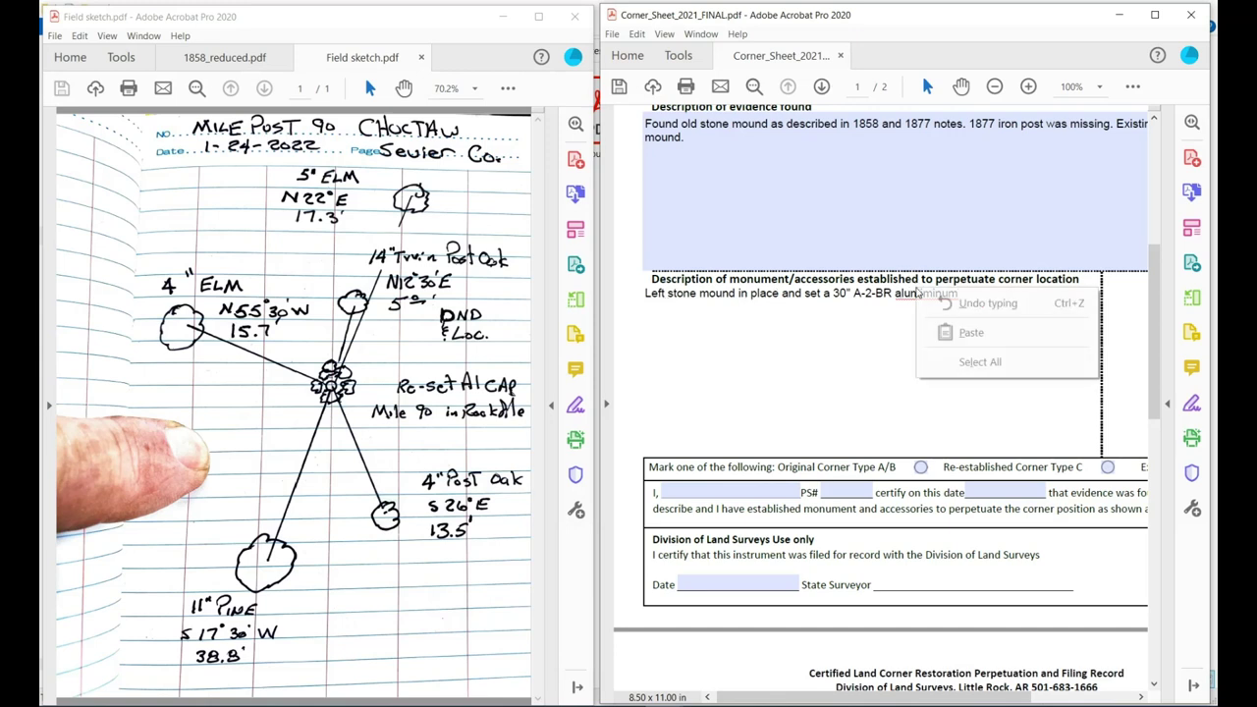
right_click(933, 294)
left_click(943, 304)
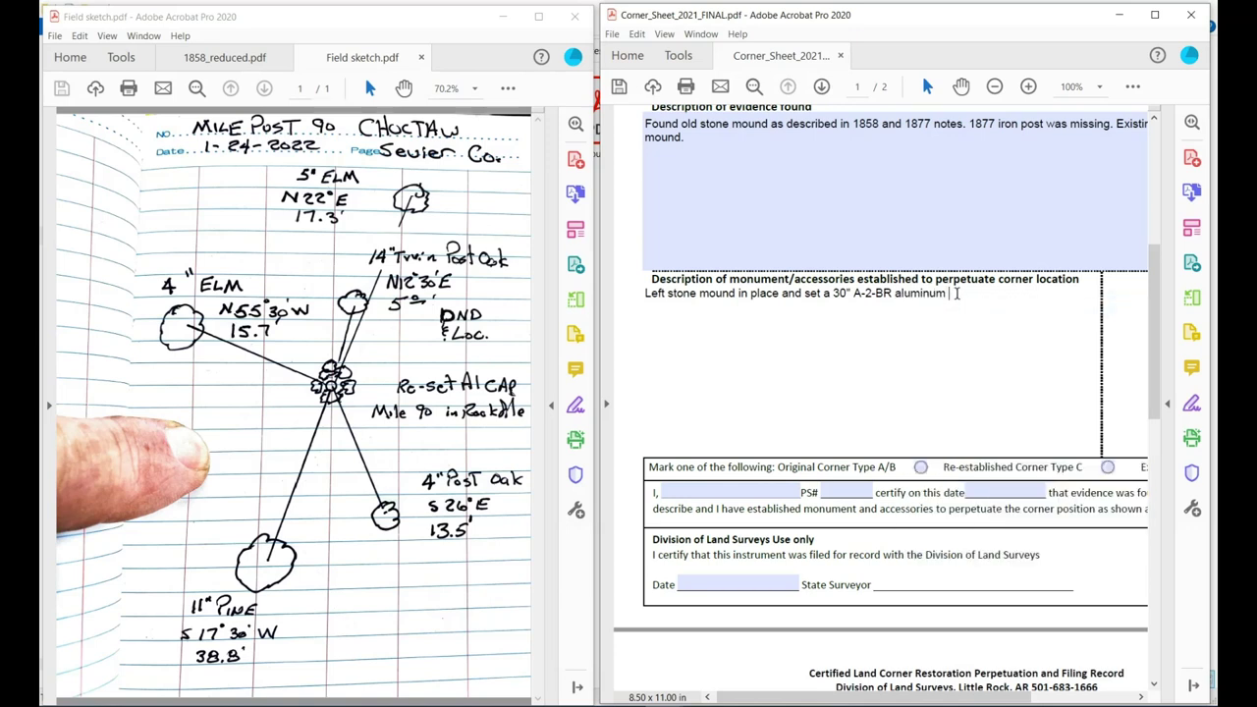
type("pipe and cap with breakawa")
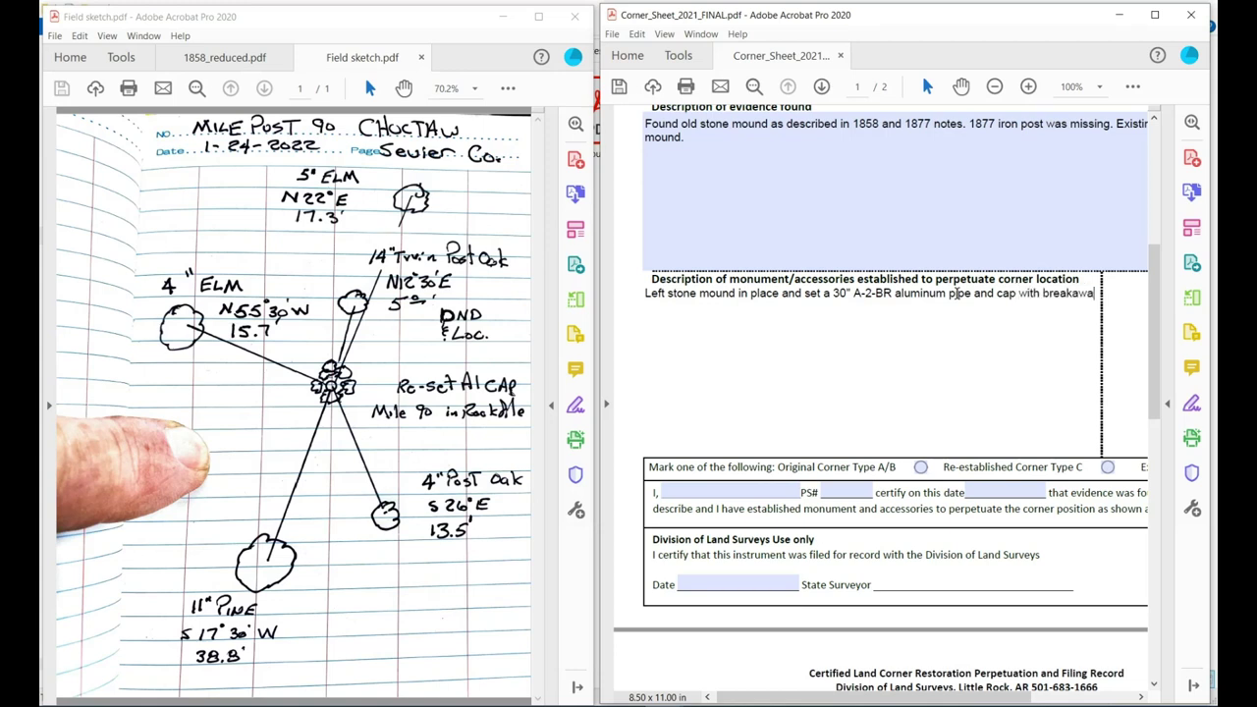
type("y base")
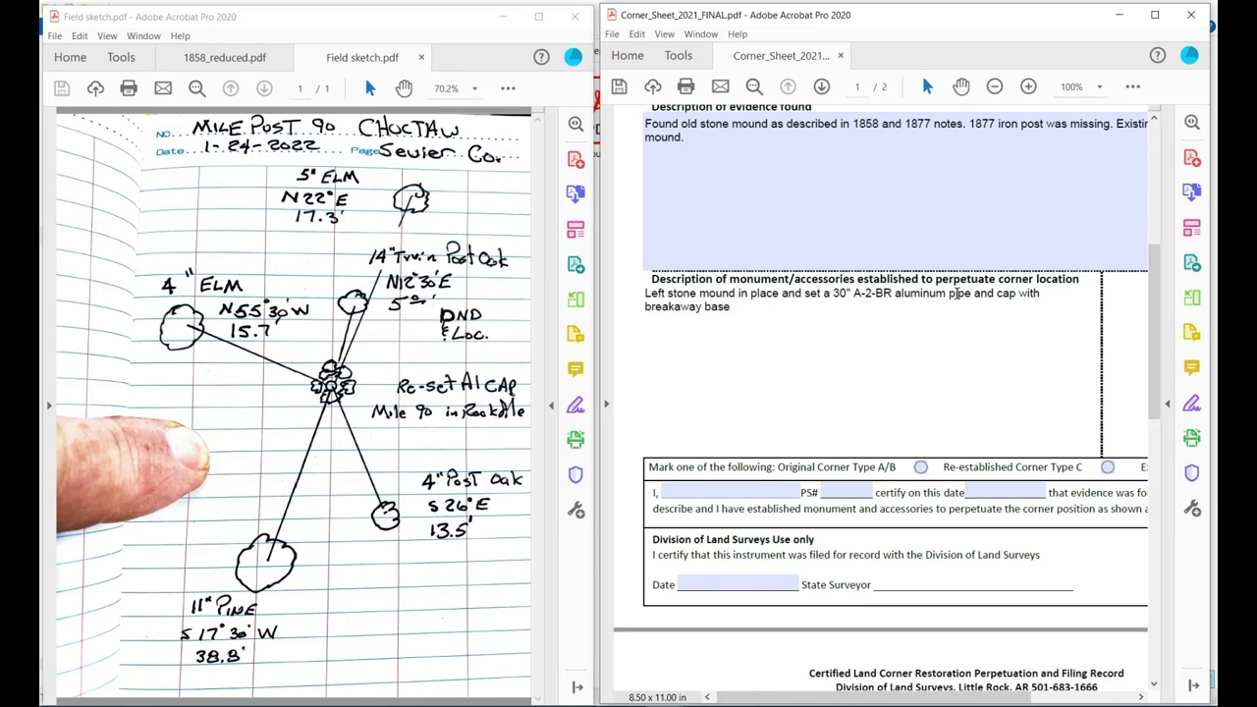
type("in center of mound")
Note the existing 60D nail set next to the new monument and begin the new accessories list with '(1)'.
type(". Set existing")
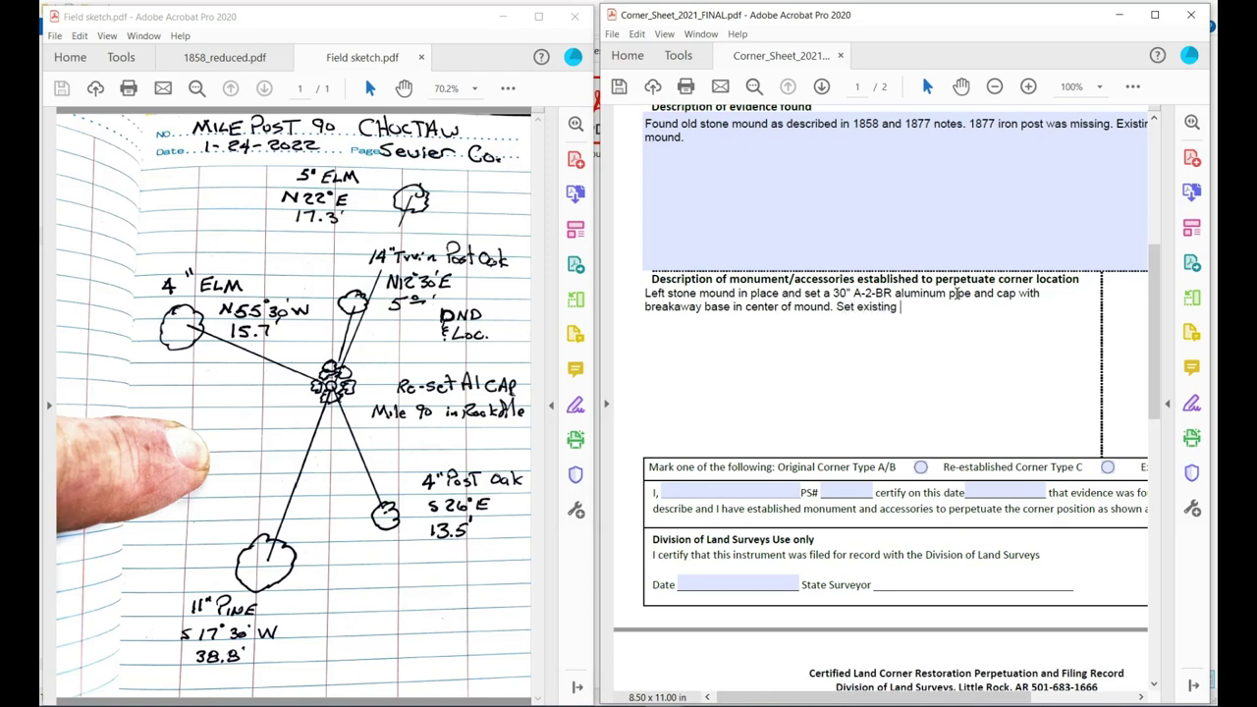
type(" 60D nail next to aluminum pipe")
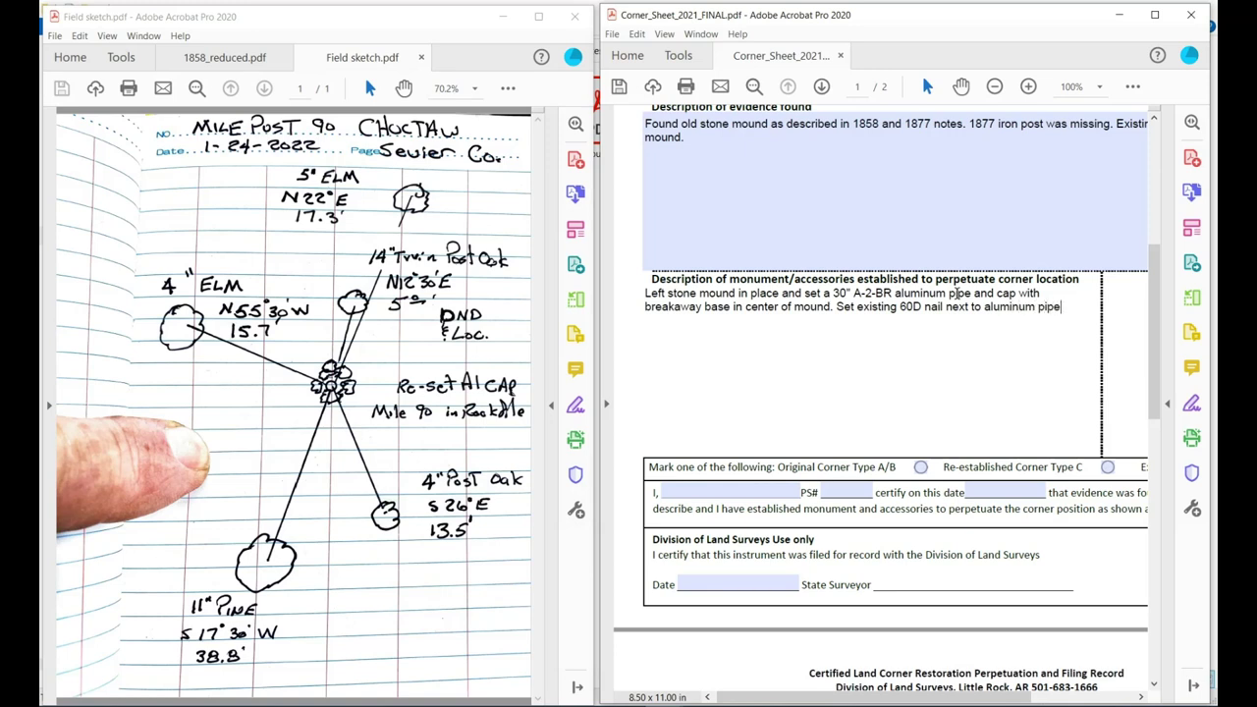
key("BackSpace")
key("BackSpace")
key("BackSpace")
key("BackSpace")
key("BackSpace")
key("BackSpace")
key("BackSpace")
key("BackSpace")
key("BackSpace")
key("BackSpace")
key("BackSpace")
key("BackSpace")
key("BackSpace")
type("new mo")
type("nument")
type(".")
type(" E")
type("stablis")
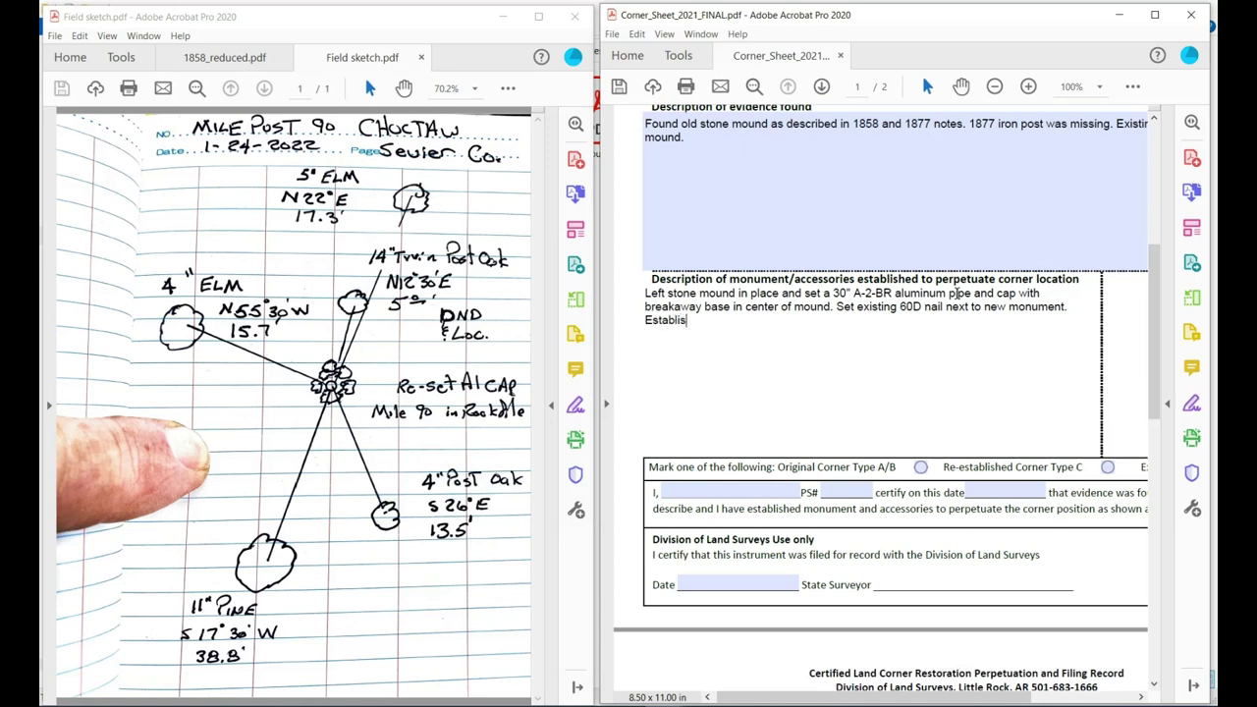
type("hed the following new accesories")
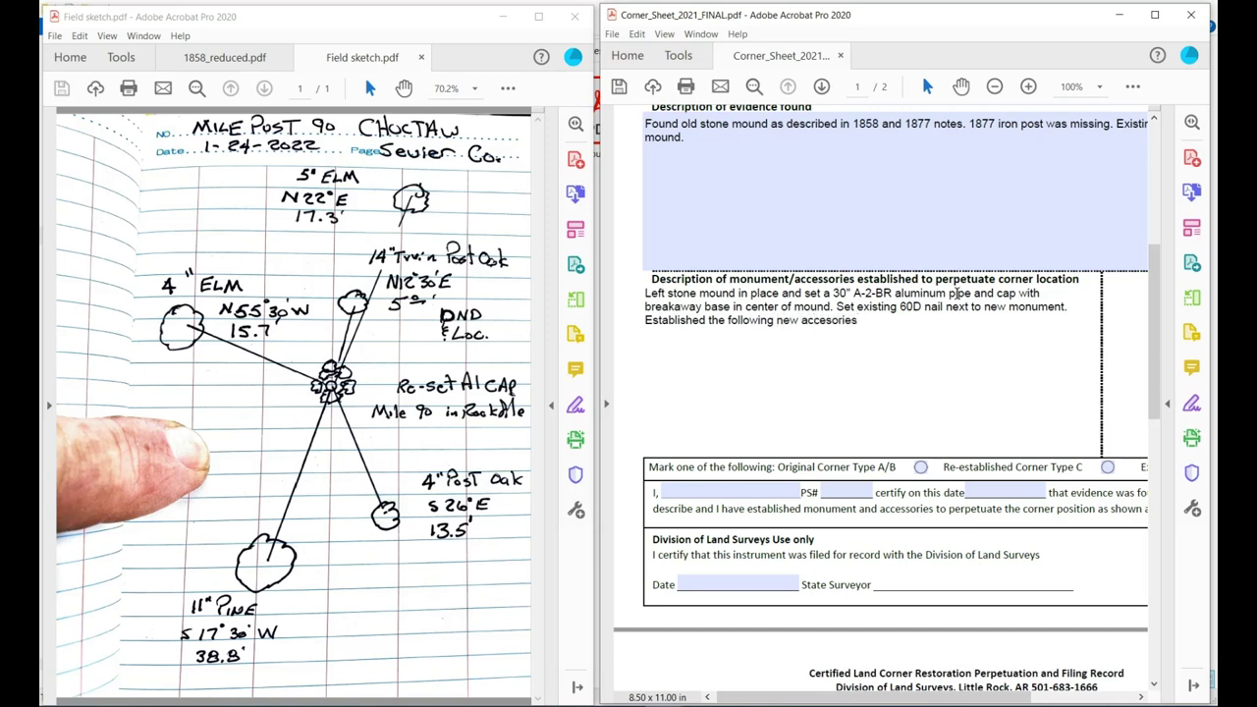
type(":")
right_click(841, 322)
left_click(910, 343)
type("(1) E")
List accessories: 5" elm N 22° E 17.3', 4" post oak S 26° E 13.5', 11" pine S 17° 30' W 38.8', 4" elm.
key("BackSpace")
type("5\" elm")
type("bears ")
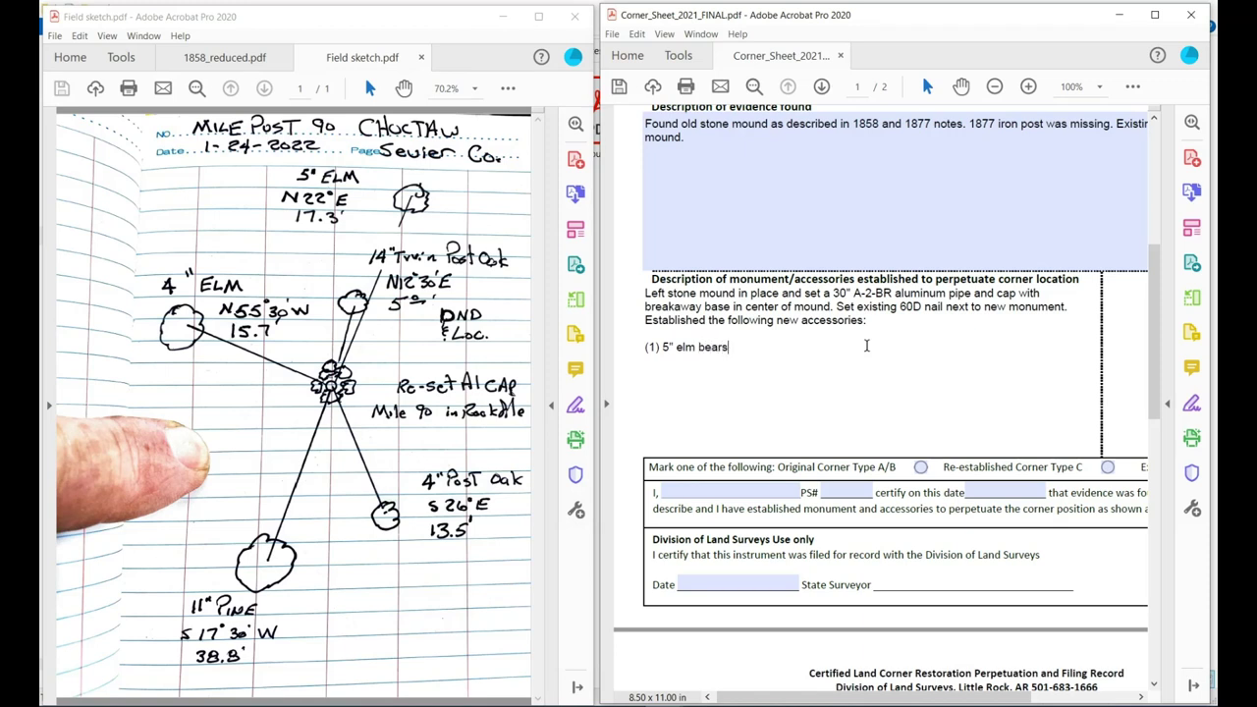
type("N")
type("°")
type("22")
type("E")
key("Left")
key("Left")
key("Left")
key("Right")
key("Right")
type("17.3'")
key("Return")
type("(2) 4\" post oak")
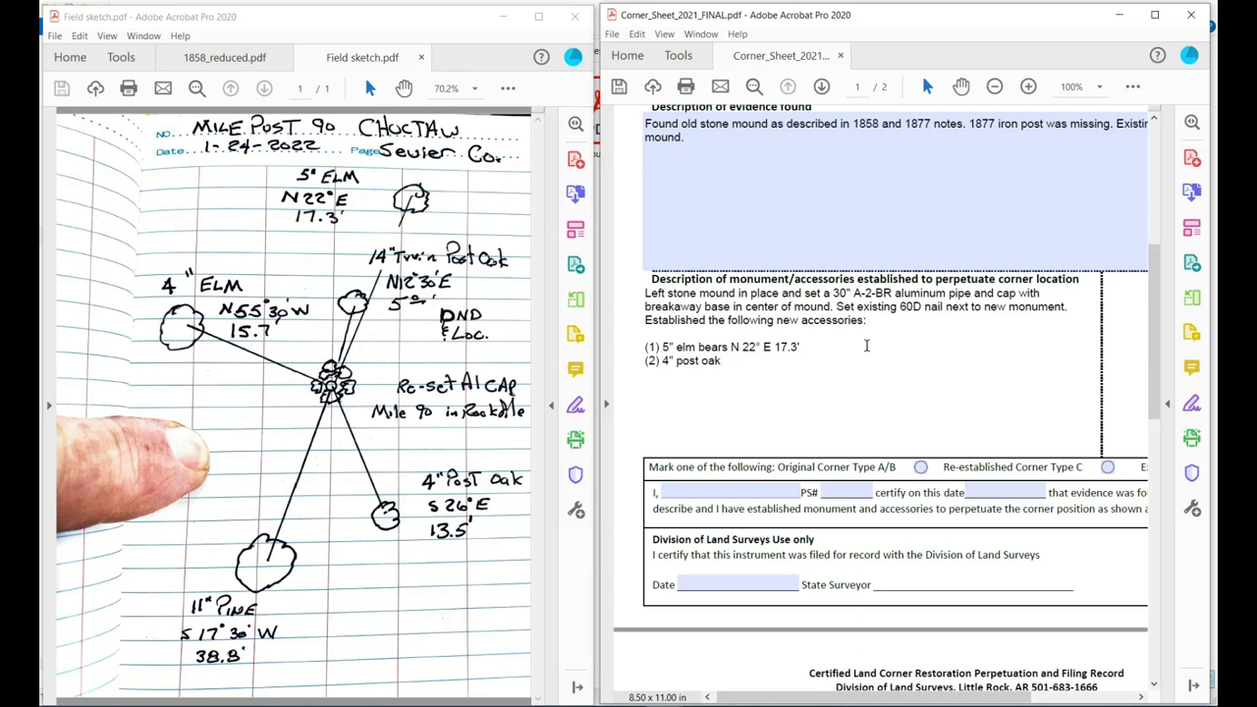
type(" bears")
type(" S 26")
type("° ")
type("E")
type(" 13.5")
type("' ")
type("(")
type("3)")
type(" 11\"")
type(" pi")
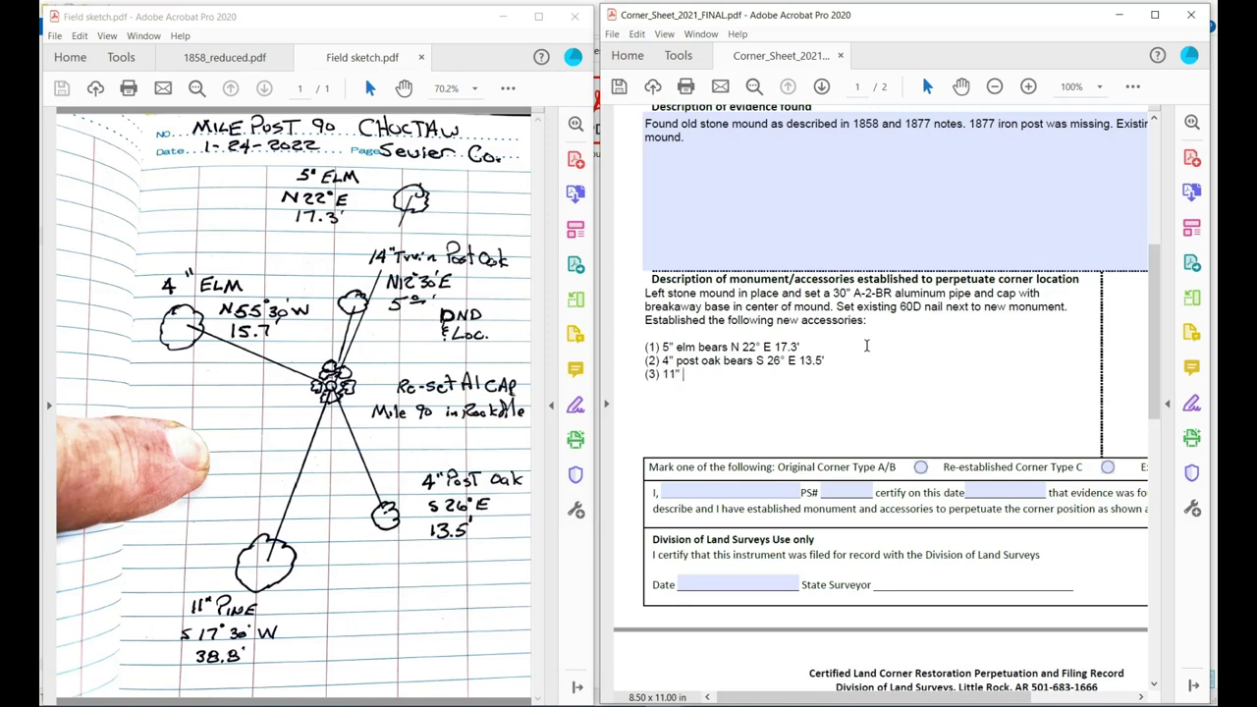
type("ne bears S 17° ")
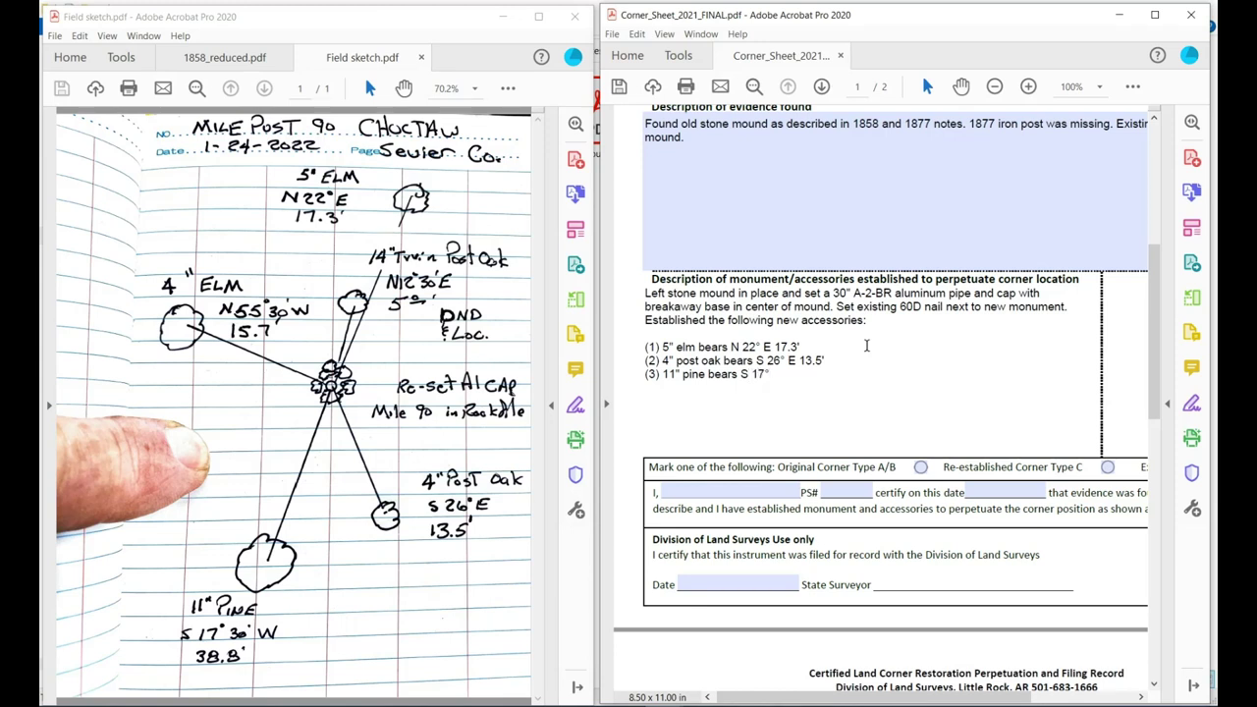
type("30'")
type(" W")
type(" 38.8")
type("' ")
type("(4")
type(") ")
type("4\"")
type(" el")
type("m ")
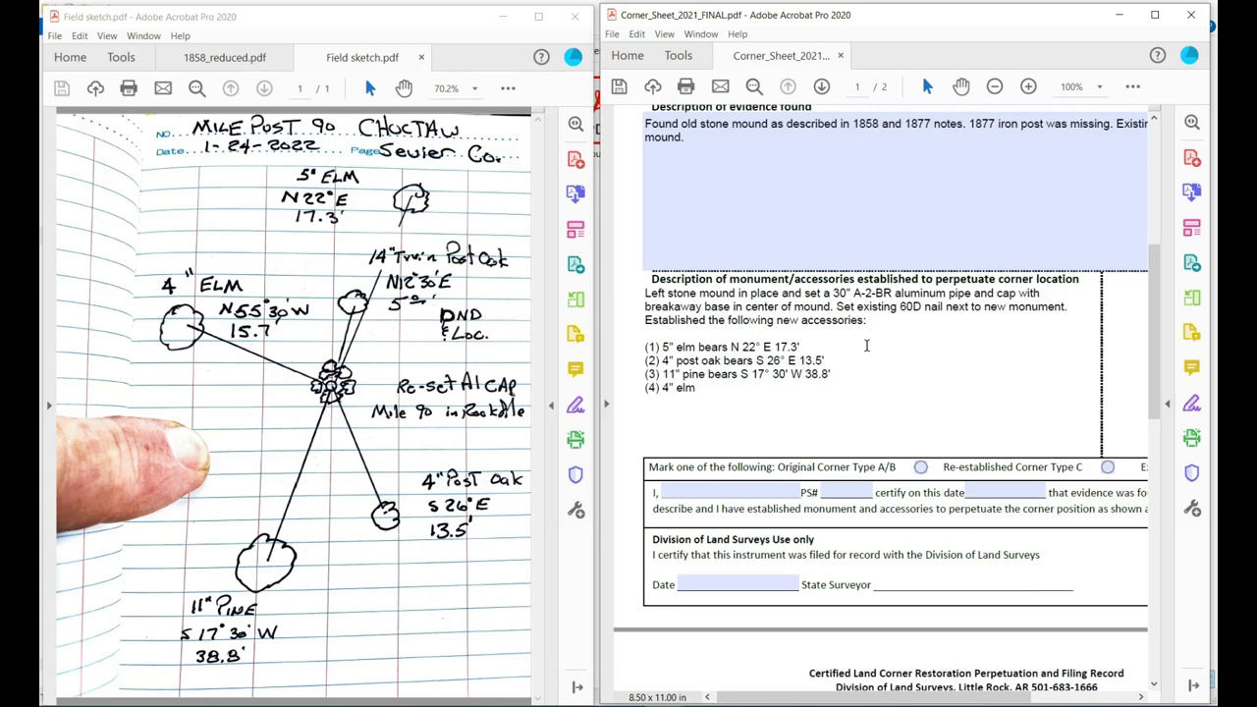
type("bears N 55° 30' W 15.7'")
Add accessory (5): 14" twin post oak N 12° 30' E 5.0'.
key("Return")
type("(")
type("5)")
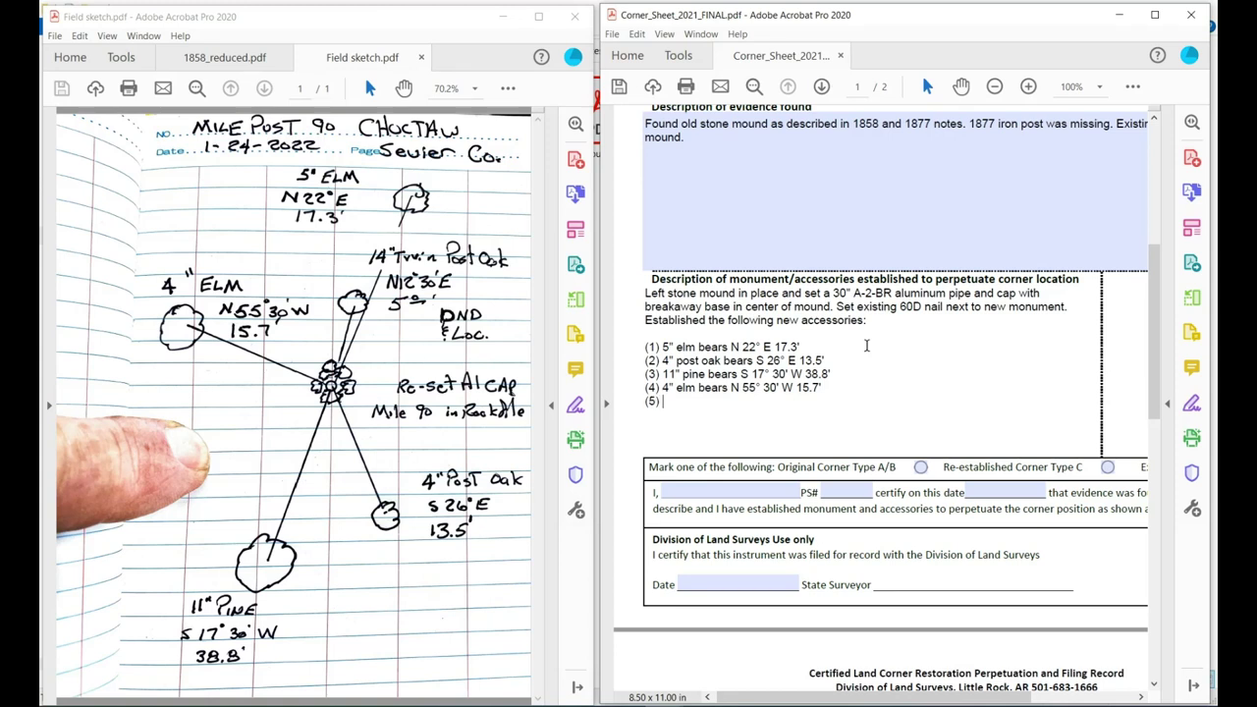
type(" 14\"twin post oak N 12' 30")
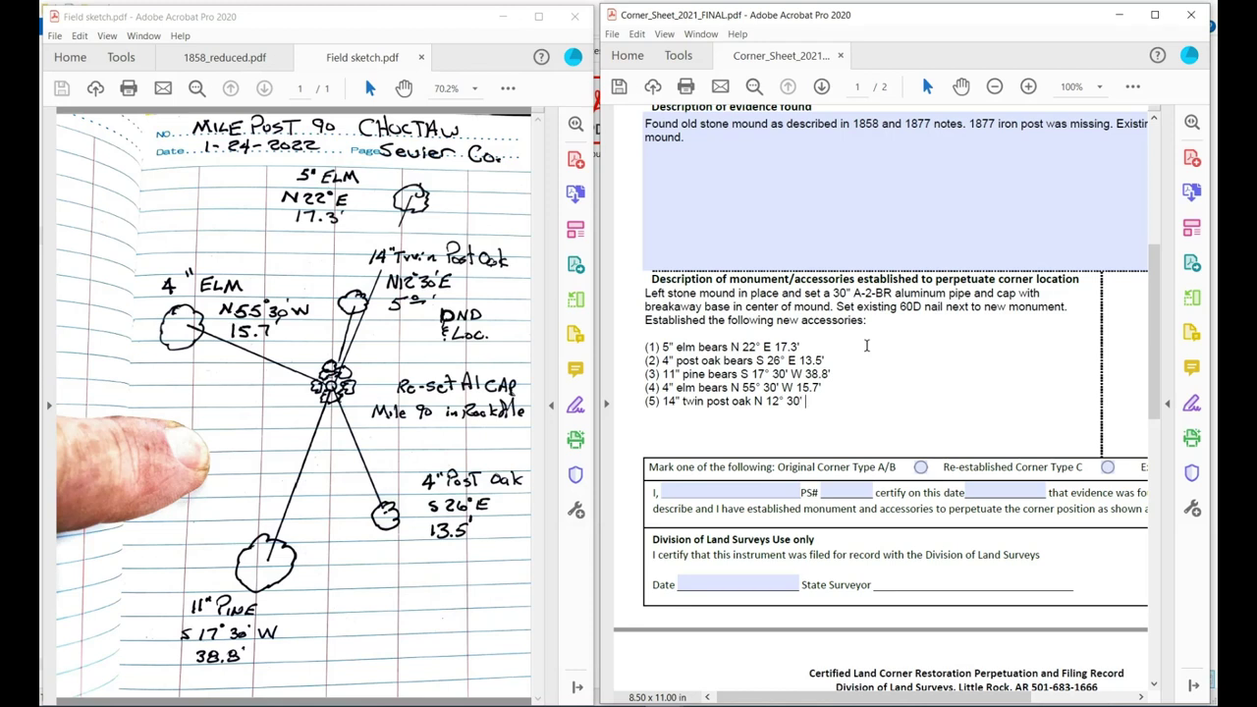
type("' E 5.0'")
Append 'with BT' to accessory lines (1) through (3), leaving a blank line after the list.
key("Return")
key("Return")
left_click(813, 346)
type("with BT")
mouse_move(828, 359)
left_mouse_down()
mouse_move(837, 349)
mouse_move(814, 349)
left_mouse_up()
left_click(845, 363)
type("with L")
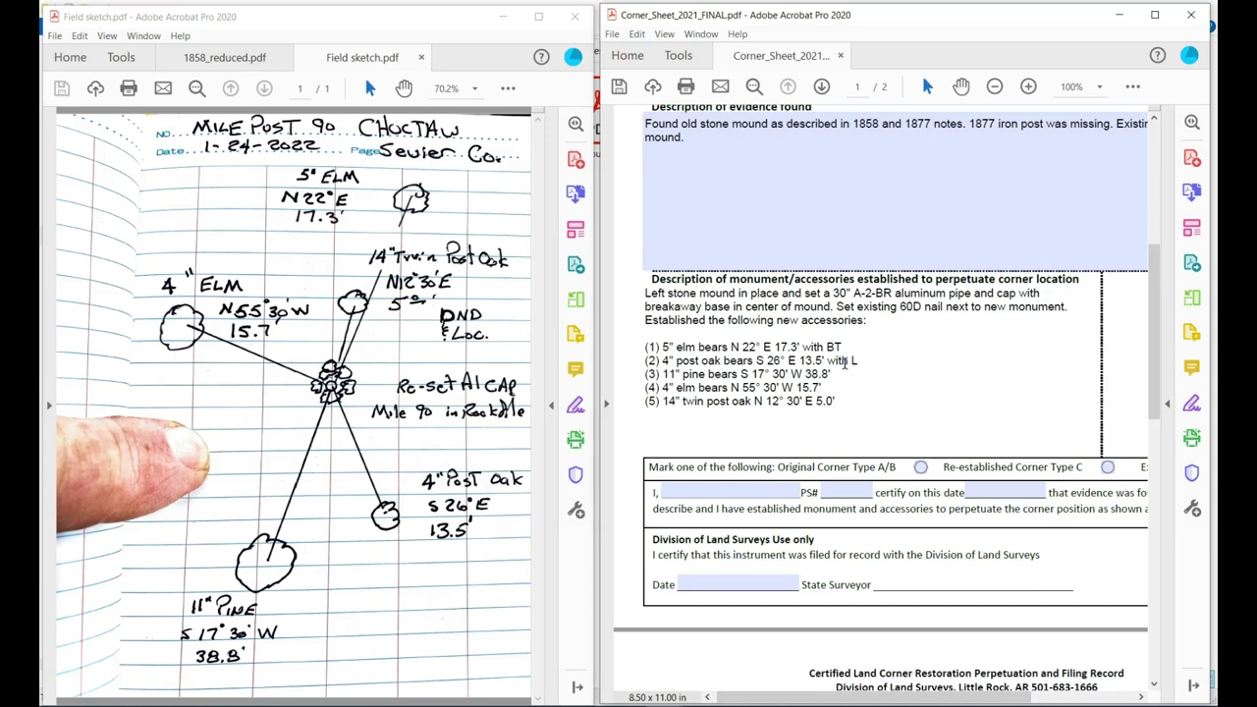
type("T")
key("BackSpace")
key("BackSpace")
type("BT")
left_click(855, 369)
type("with BT")
left_click(842, 387)
type("with BT")
End accessory (5) with 'with DND sign and LT' and start a closing line 'All accesories'.
left_click(850, 403)
type("with ")
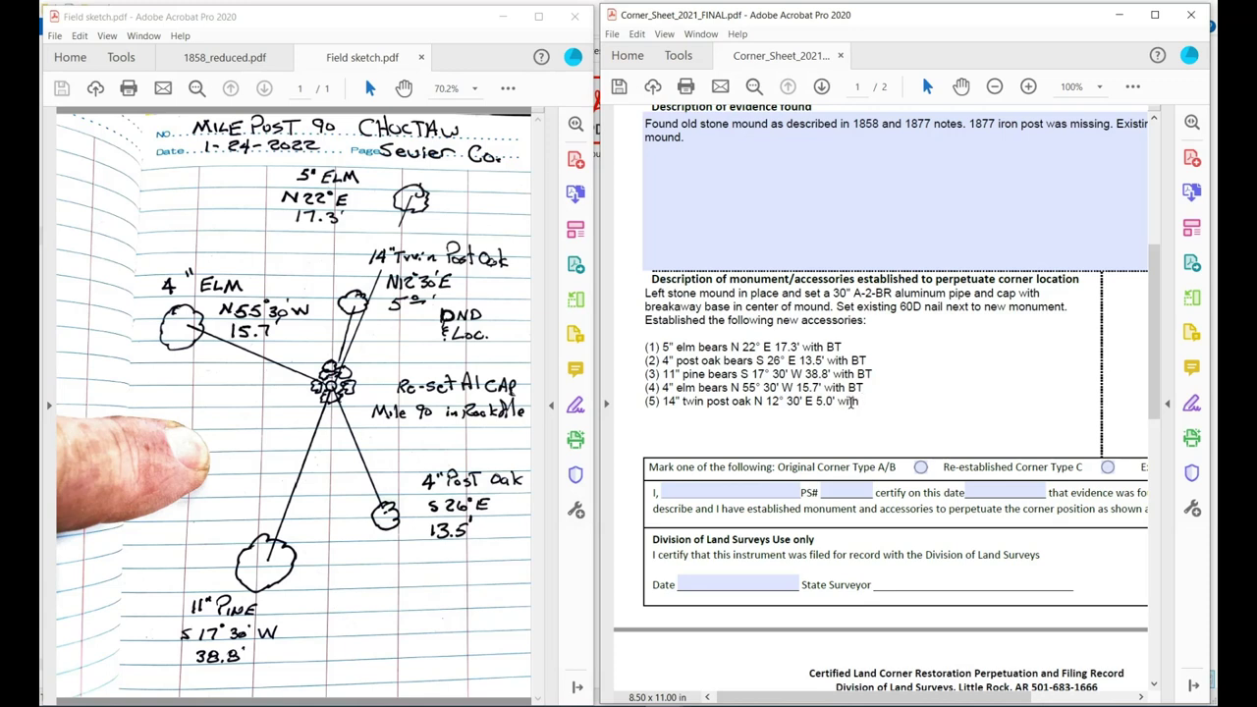
type("DNS")
key("BackSpace")
type("D sign and LT")
key("Return")
type("All ")
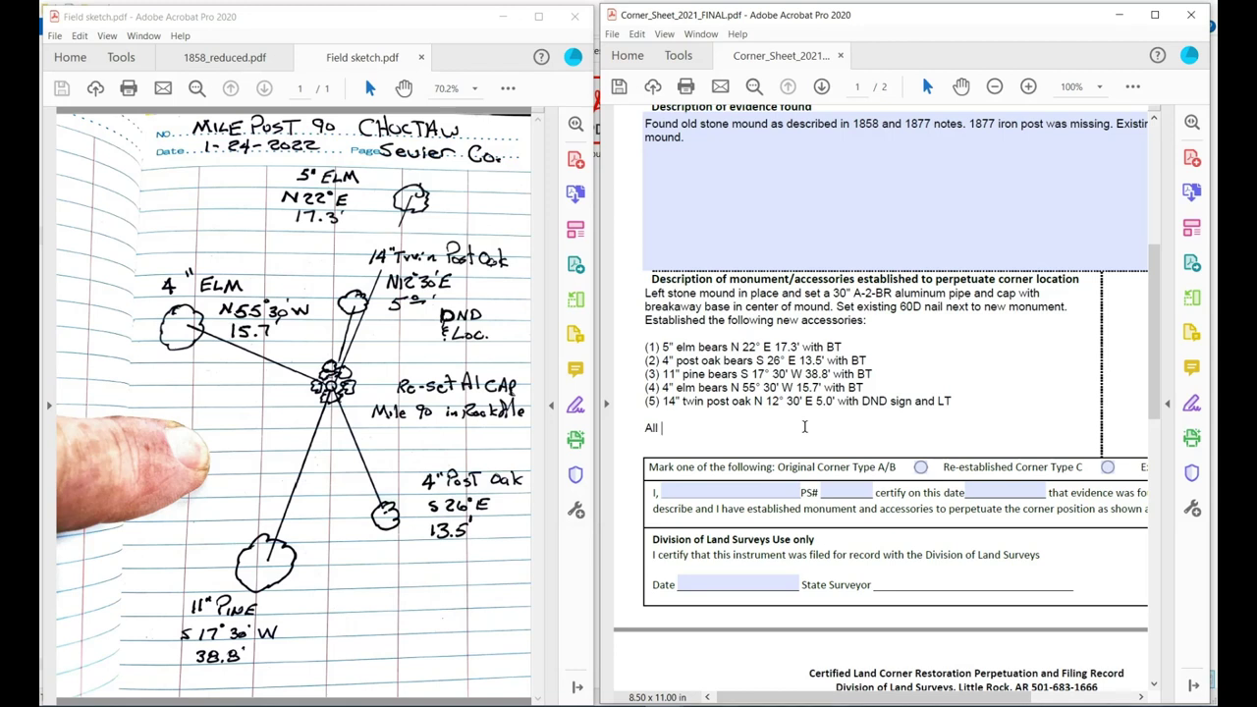
type("accesories")
left_click_drag(733, 441, 661, 435)
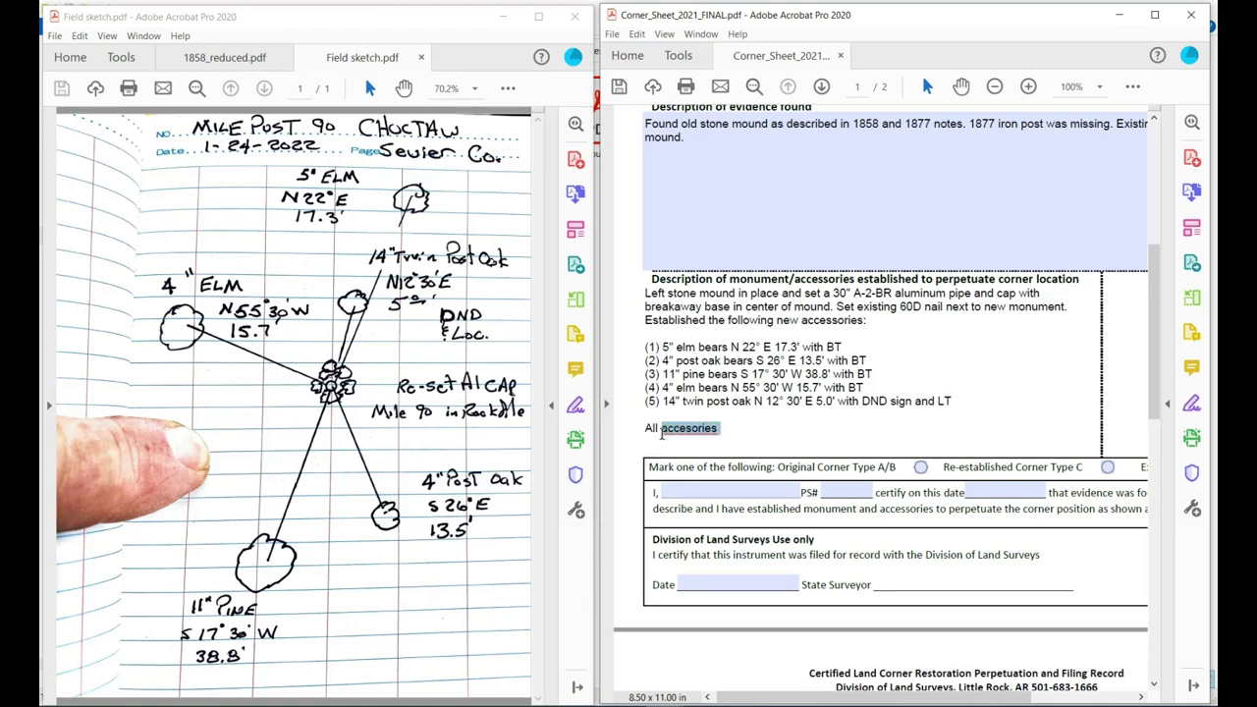
Complete the closing line with banded, blazed, and scribed bearing trees and nail set 90° to monument, then save.
type("bearing trees ")
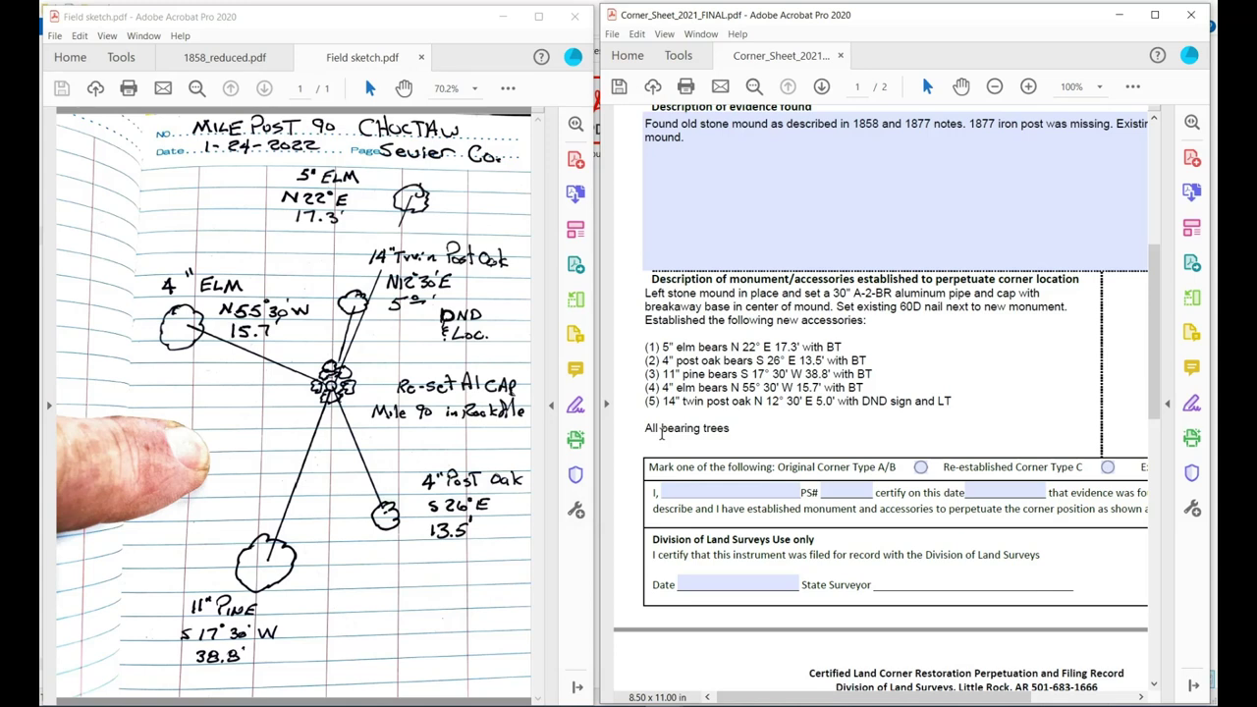
type("are banded, blazed, and ")
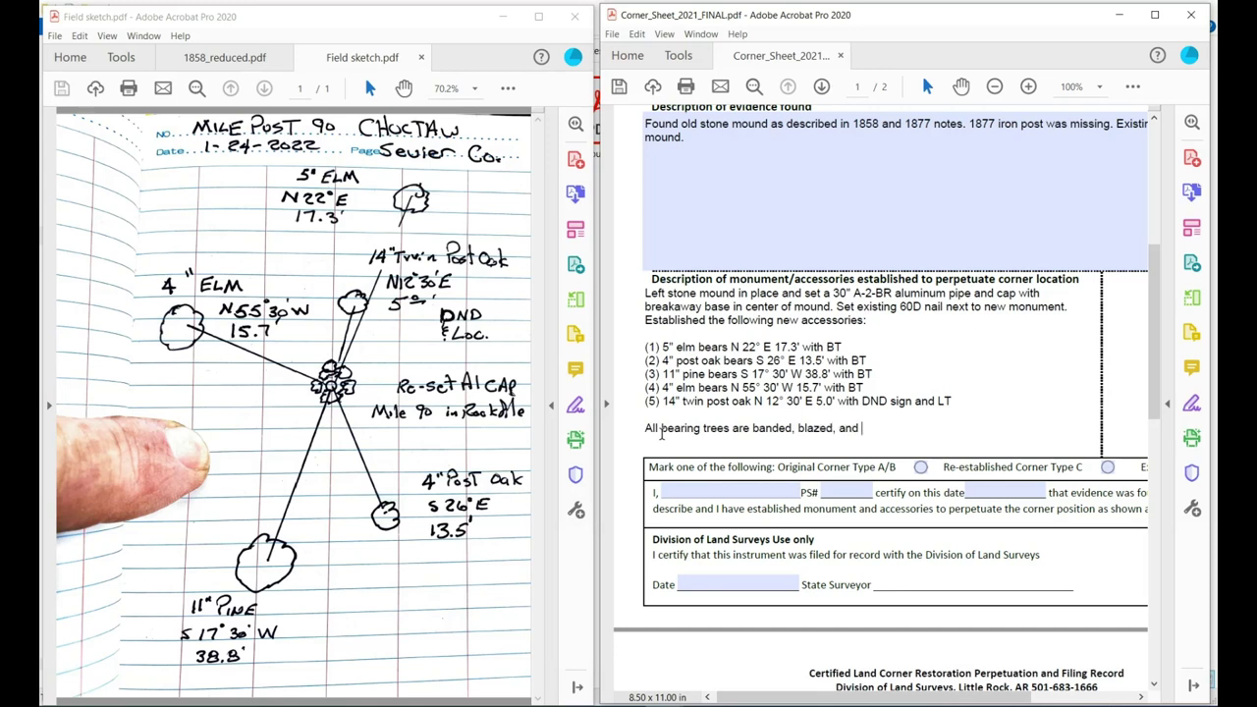
type("scribed ")
type("with noth")
key("BackSpace")
key("BackSpace")
key("BackSpace")
key("BackSpace")
type("nail set 90° ")
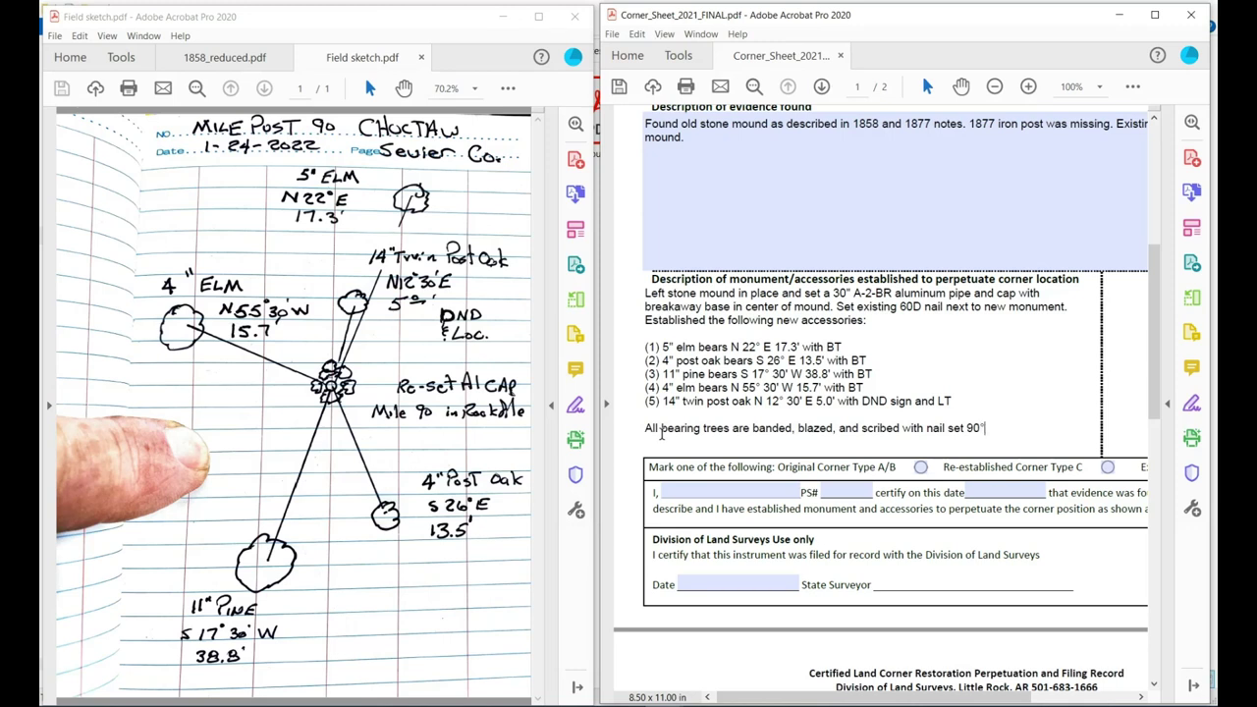
type("to monument")
left_click(620, 89)
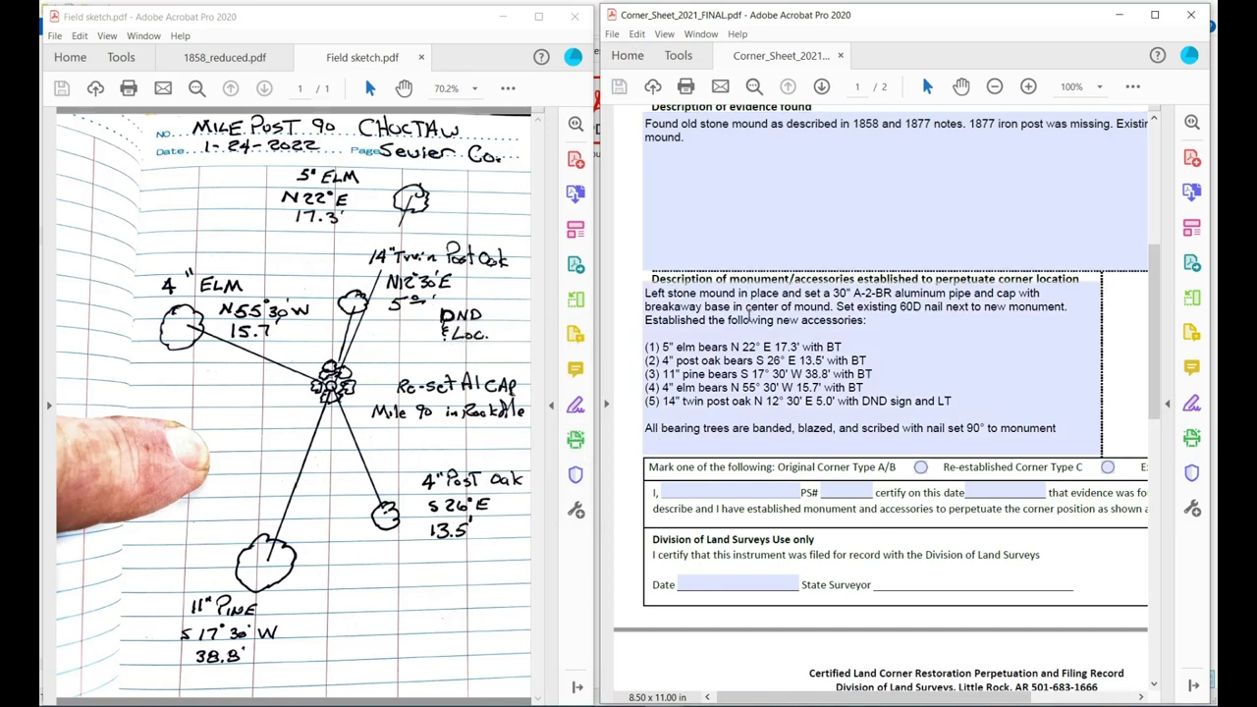
scroll(750, 315, "down", 1)
scroll(748, 316, "down", 9)
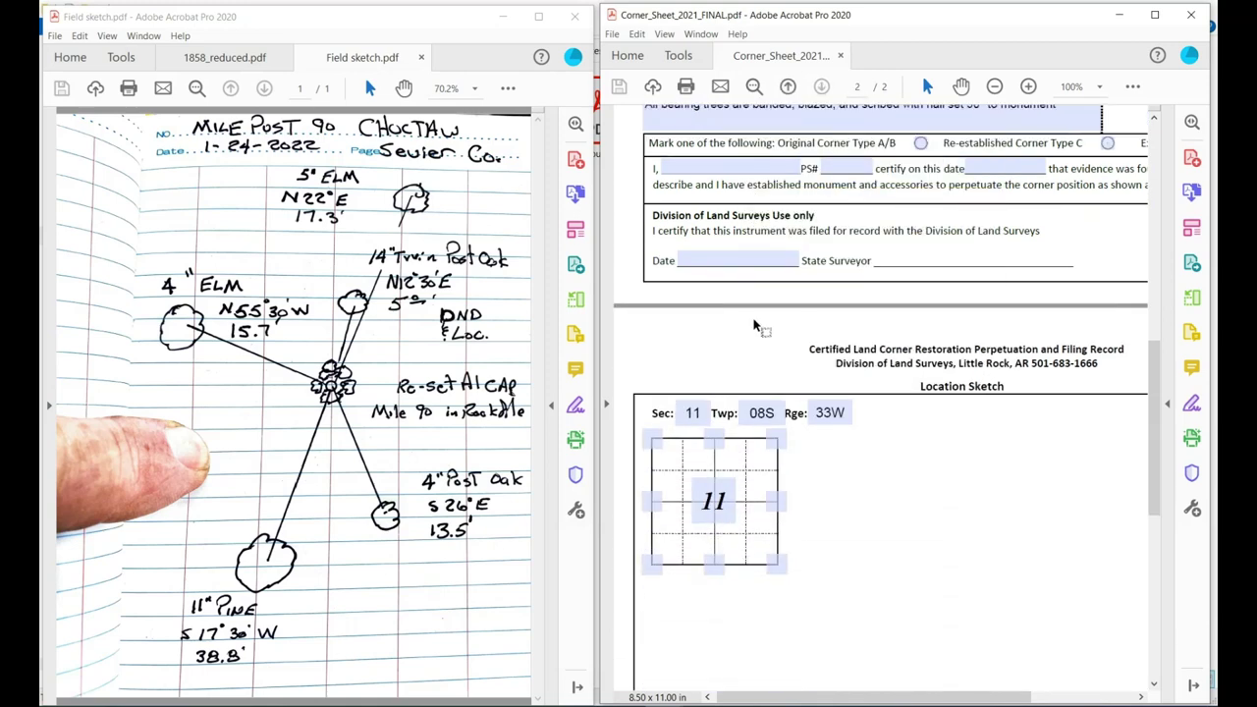
scroll(755, 325, "down", 3)
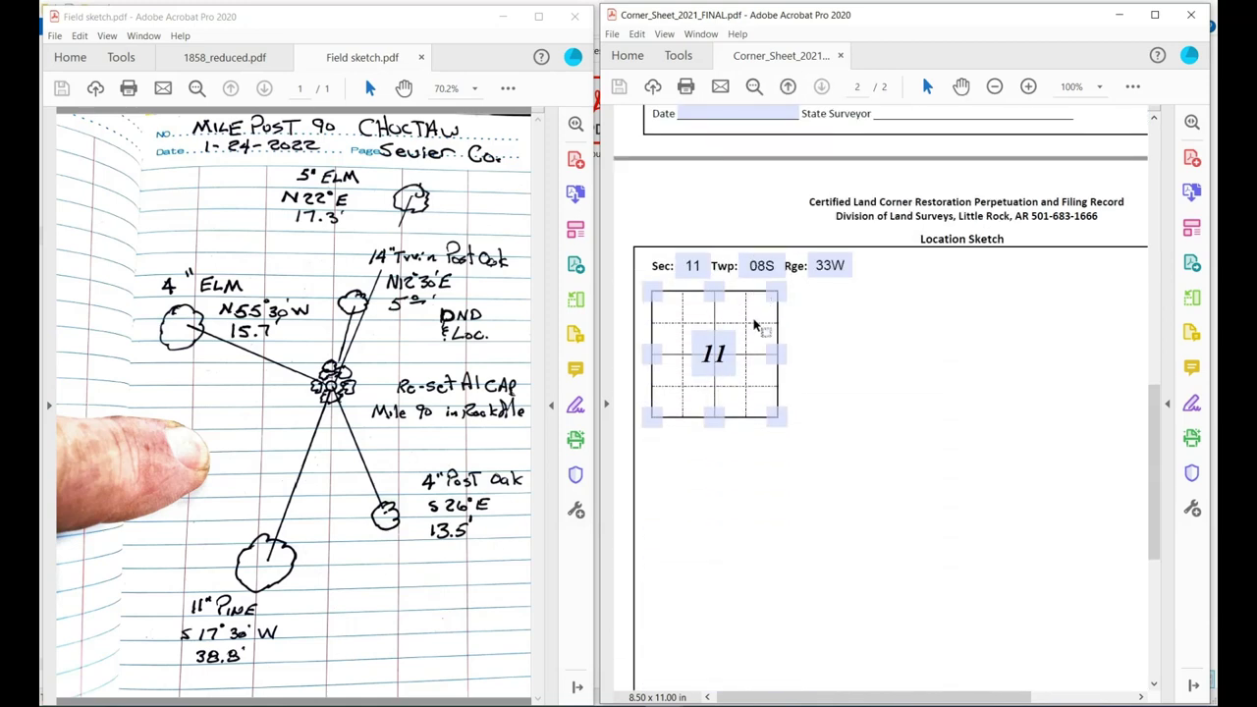
scroll(755, 324, "down", 1)
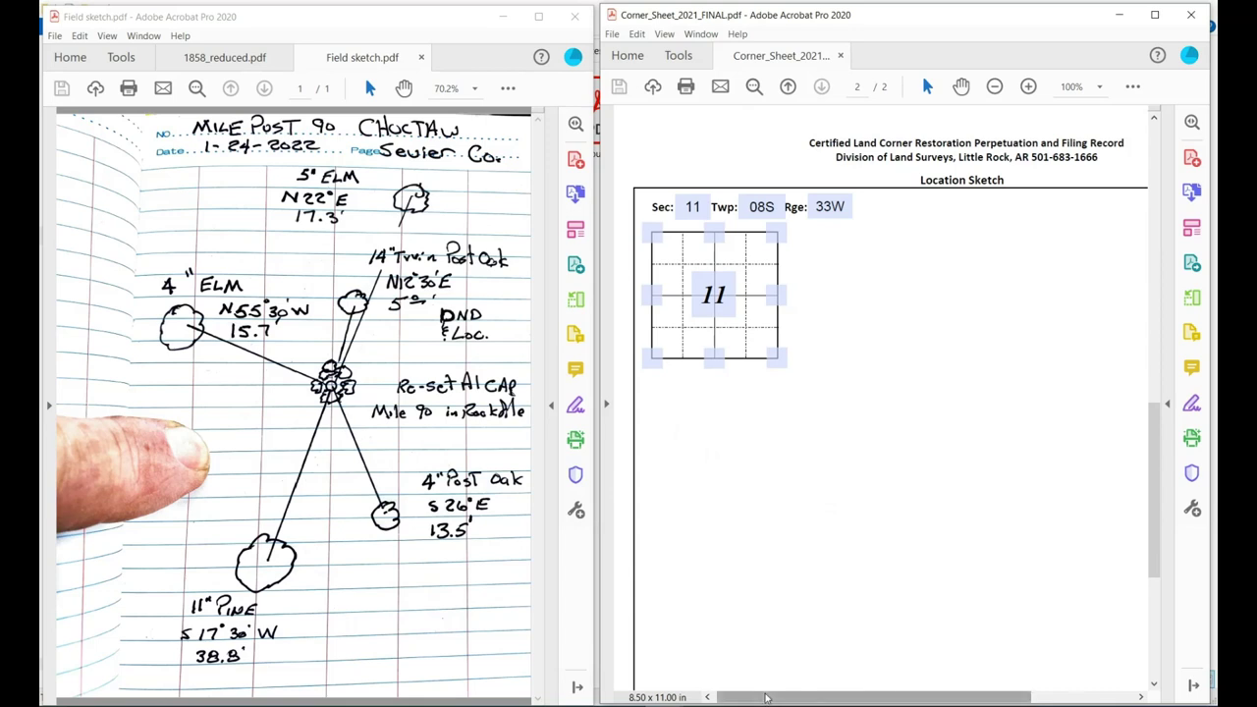
left_click_drag(763, 698, 786, 697)
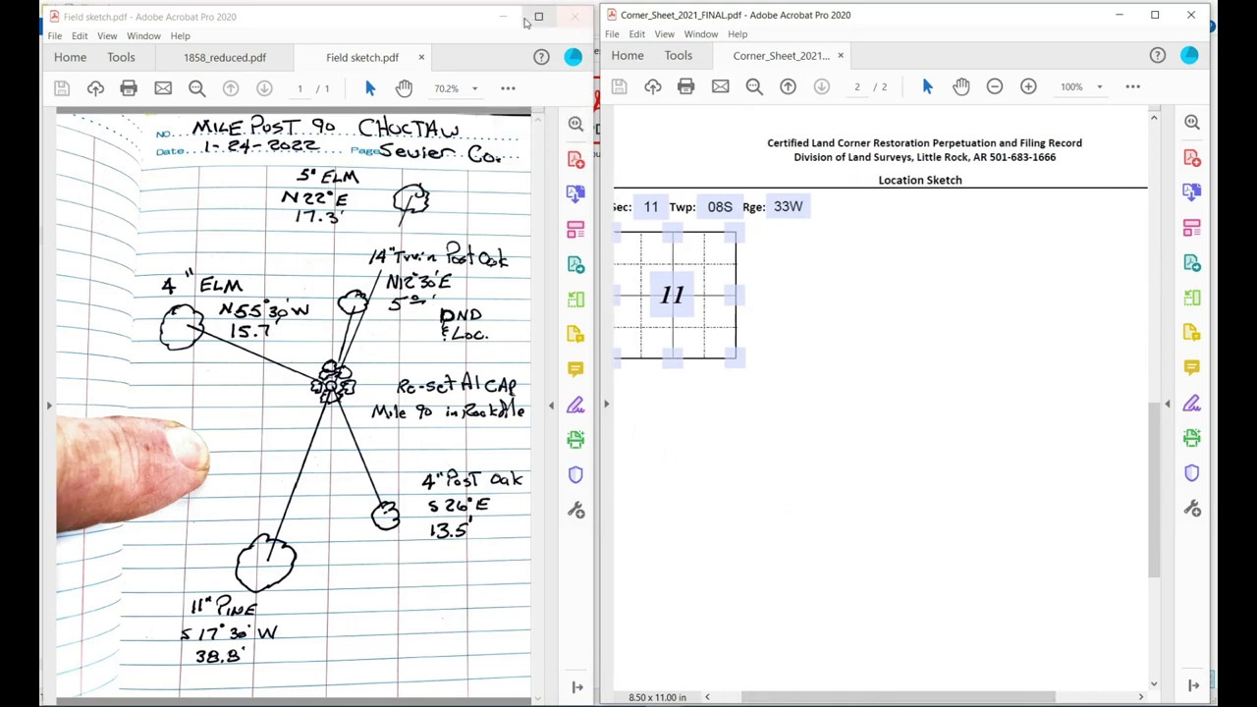
left_click_drag(837, 696, 825, 696)
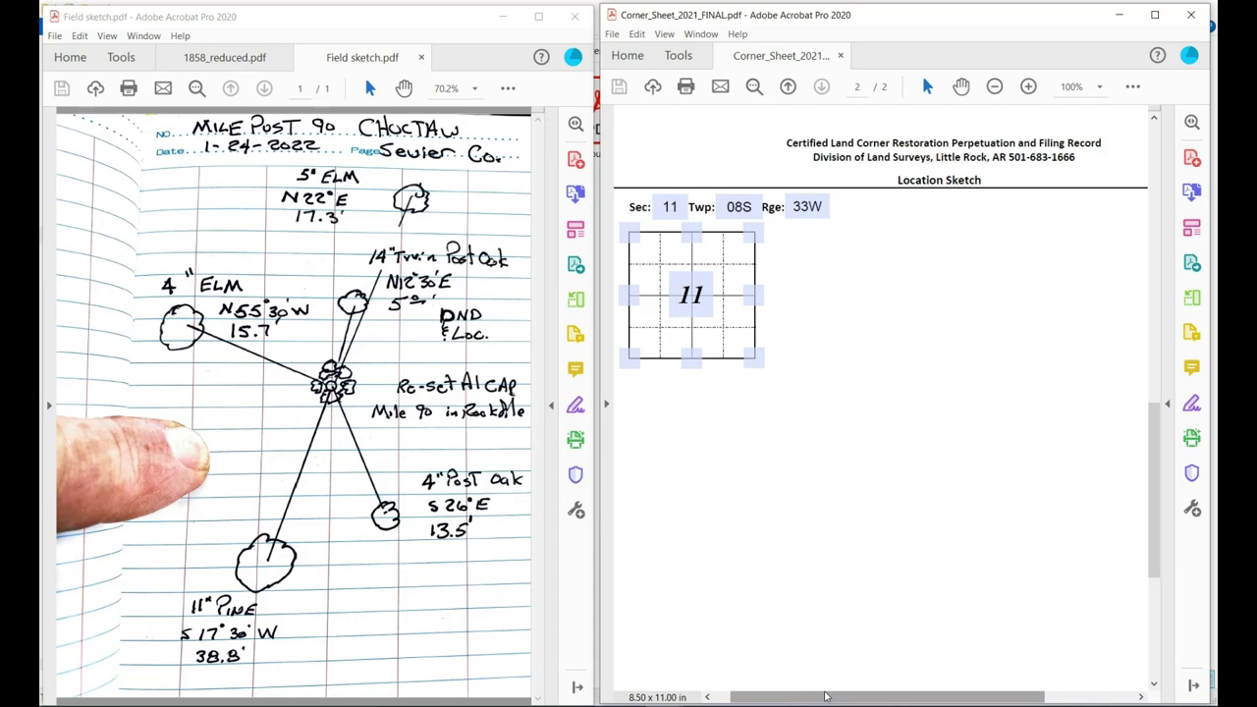
scroll(755, 531, "down", 2)
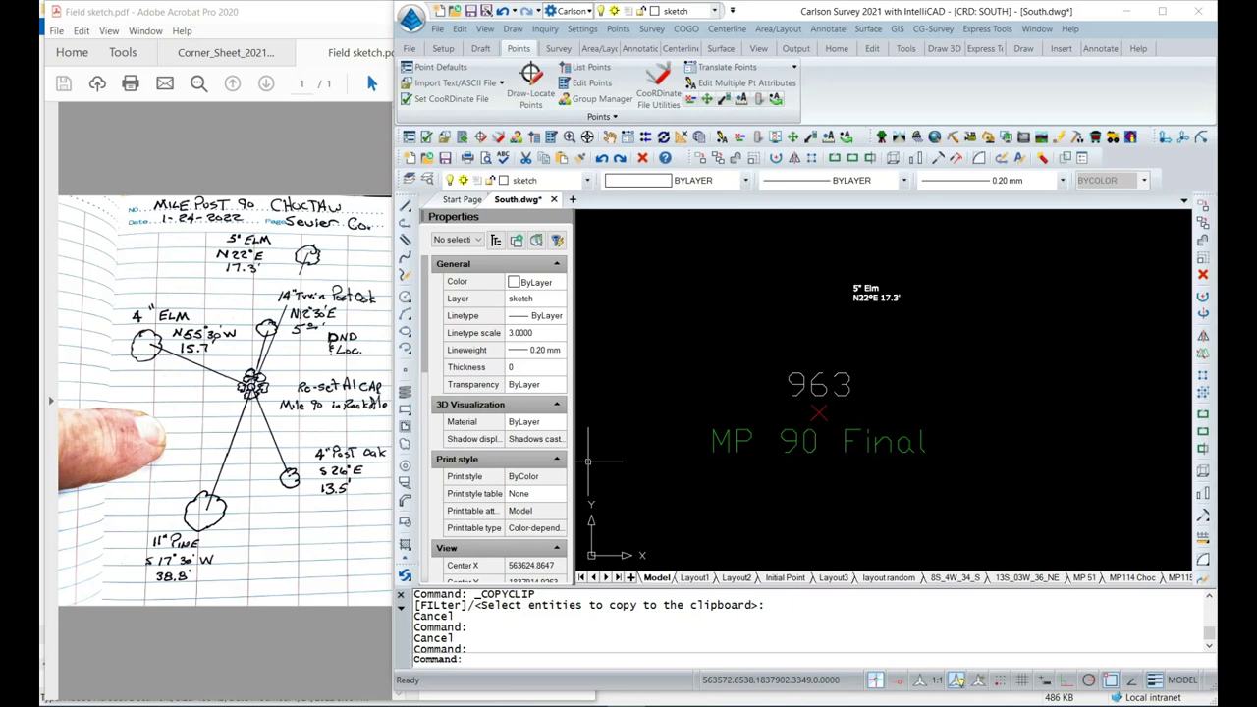
scroll(819, 405, "up", 1)
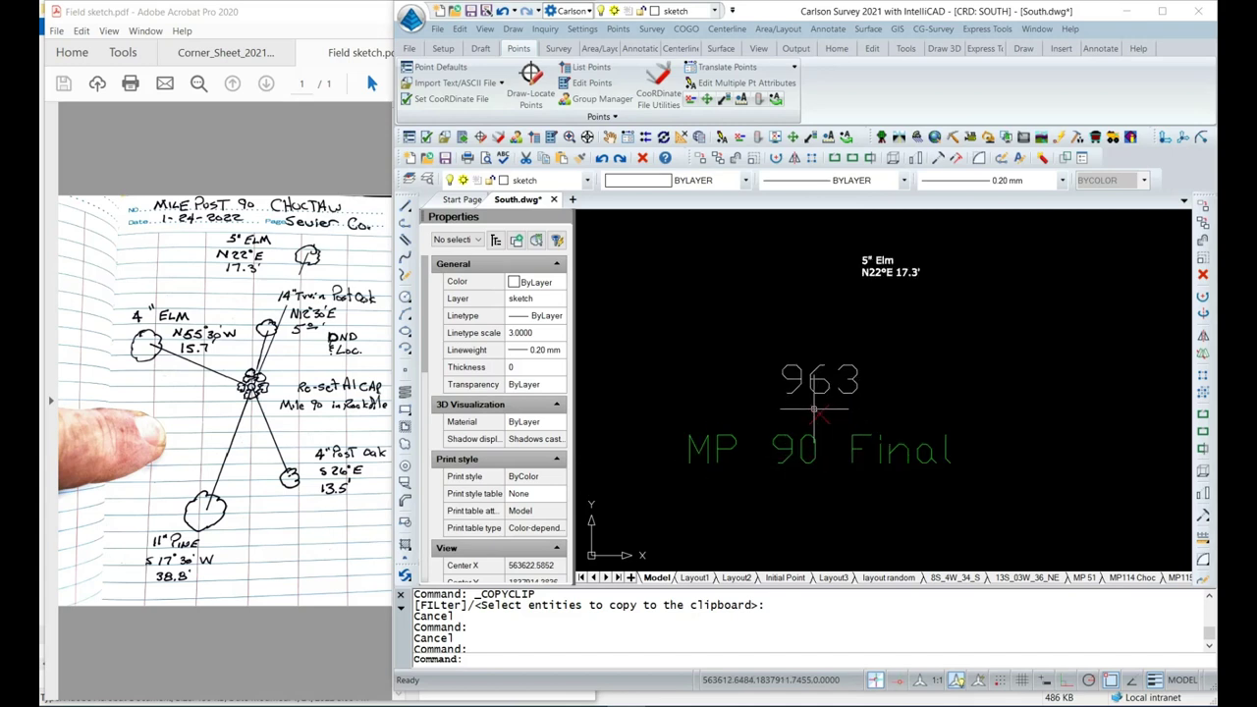
left_click(814, 410)
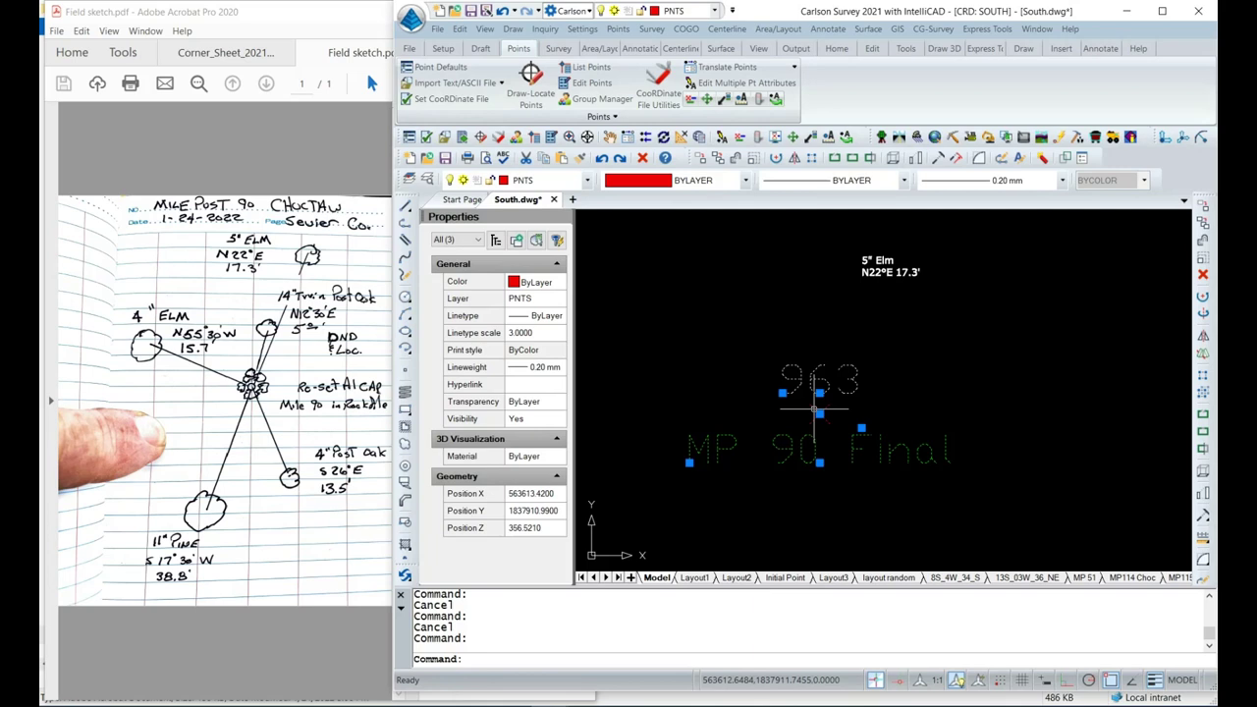
scroll(814, 409, "down", 1)
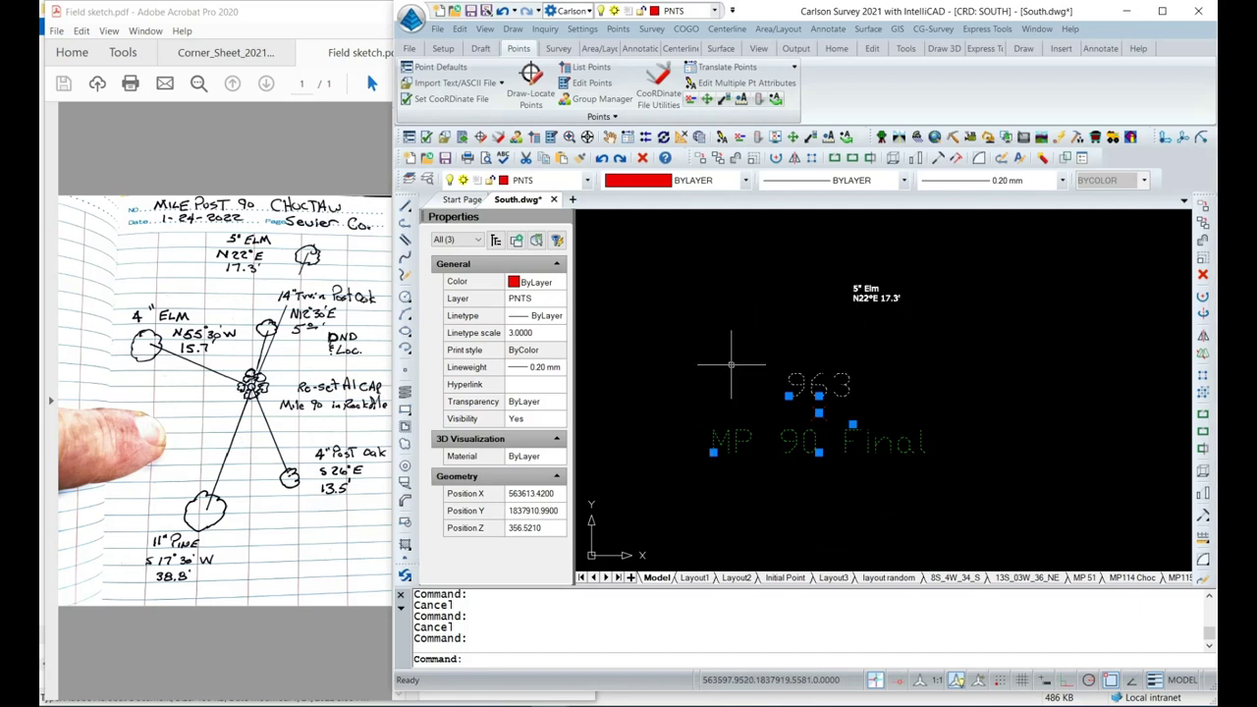
key("Escape")
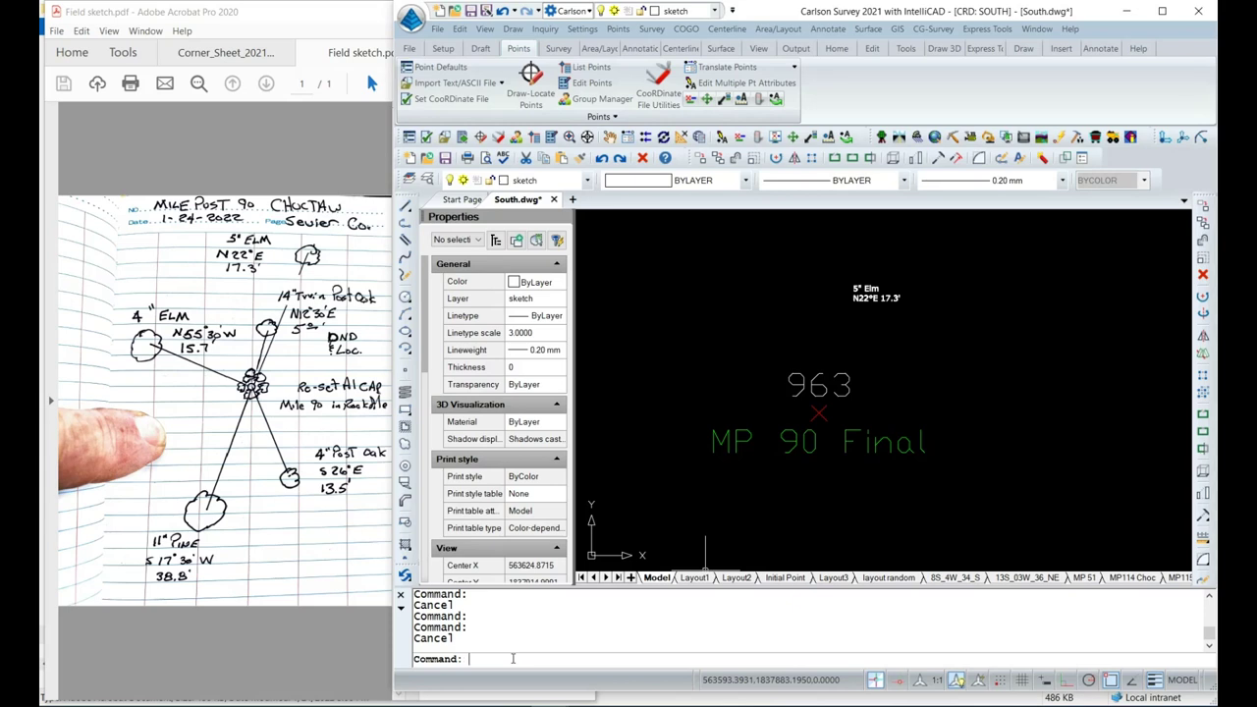
Draw a 17.3' line from point 963 at bearing N22°E toward the 5" Elm.
type("1")
key("Return")
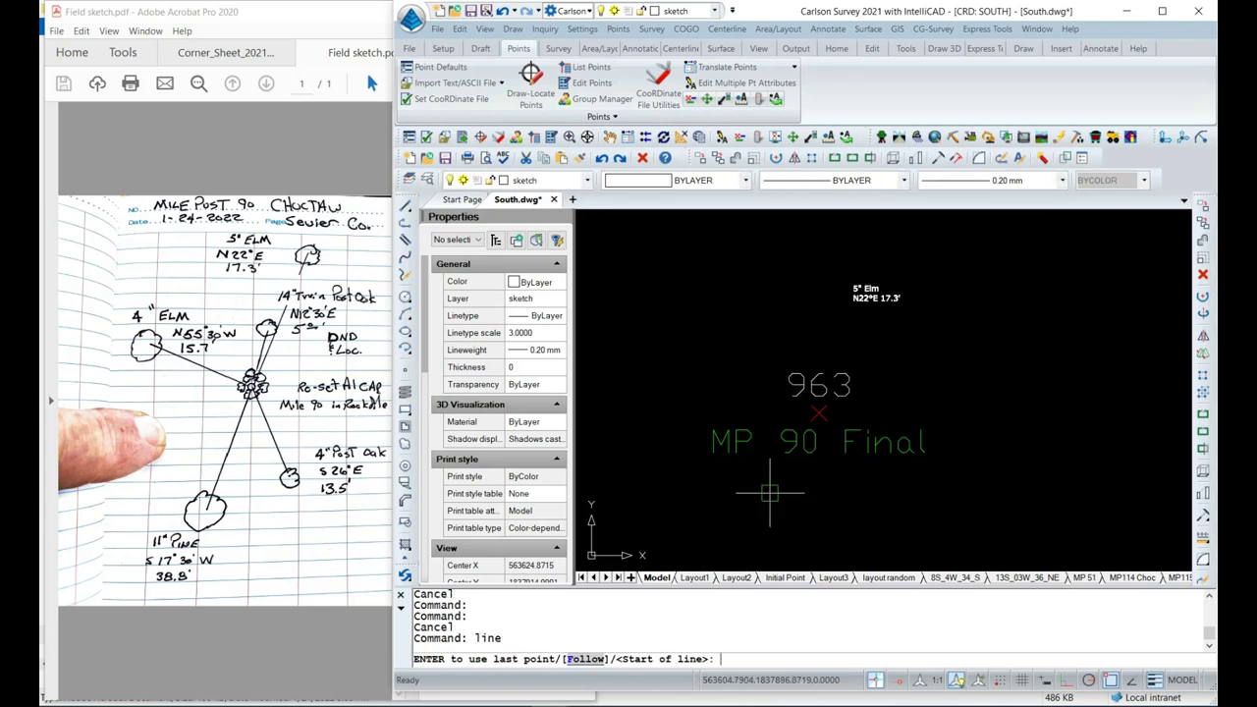
left_click(818, 413)
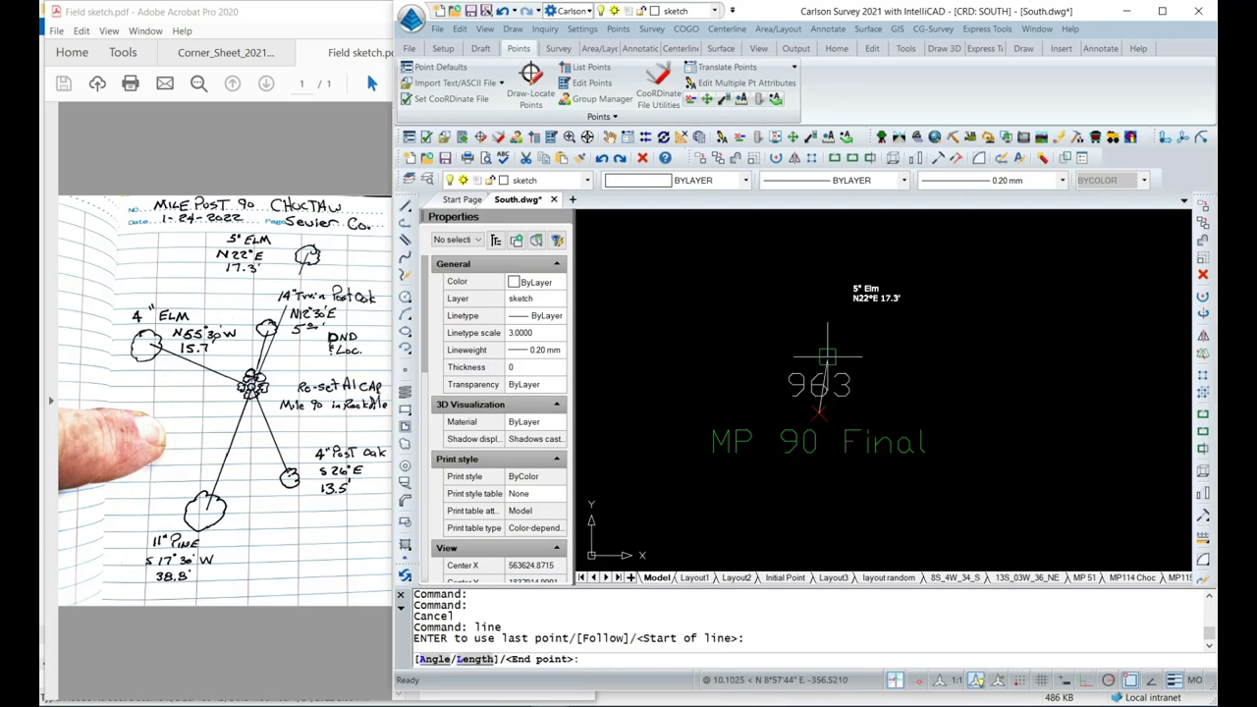
type("a")
key("Return")
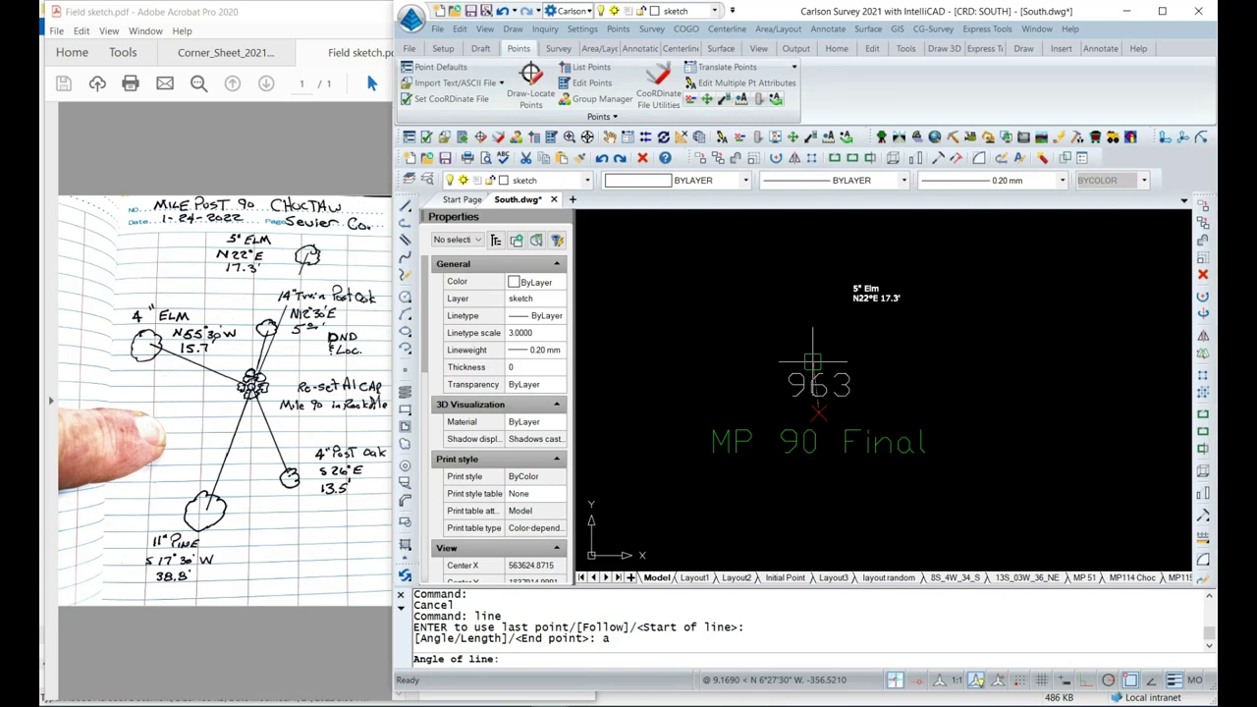
type("N22")
key("alt")
type("°")
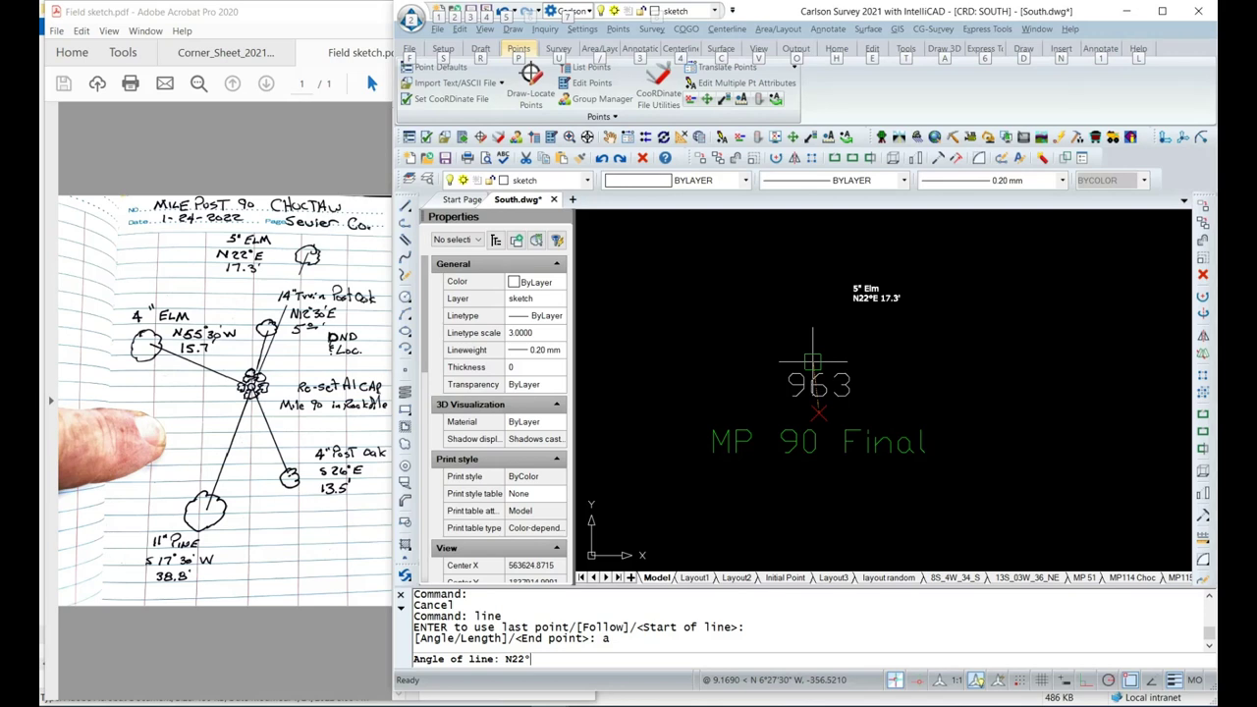
type("E")
key("Return")
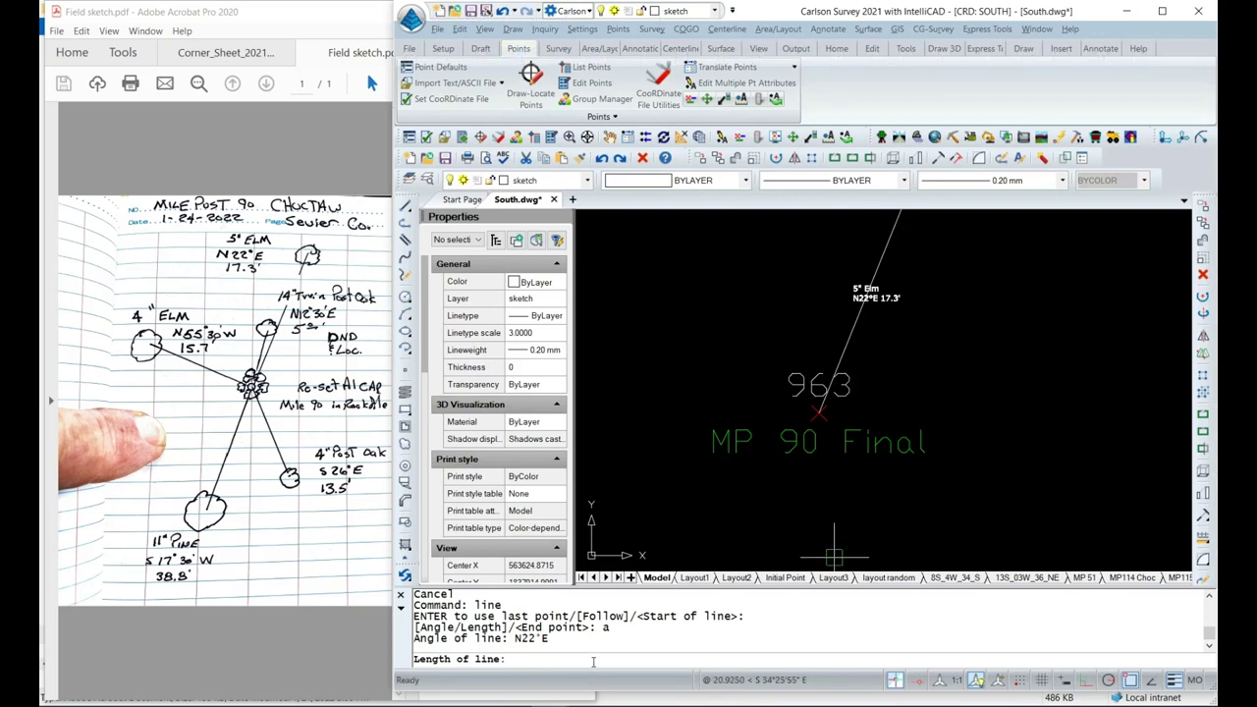
type("17.3")
key("Return")
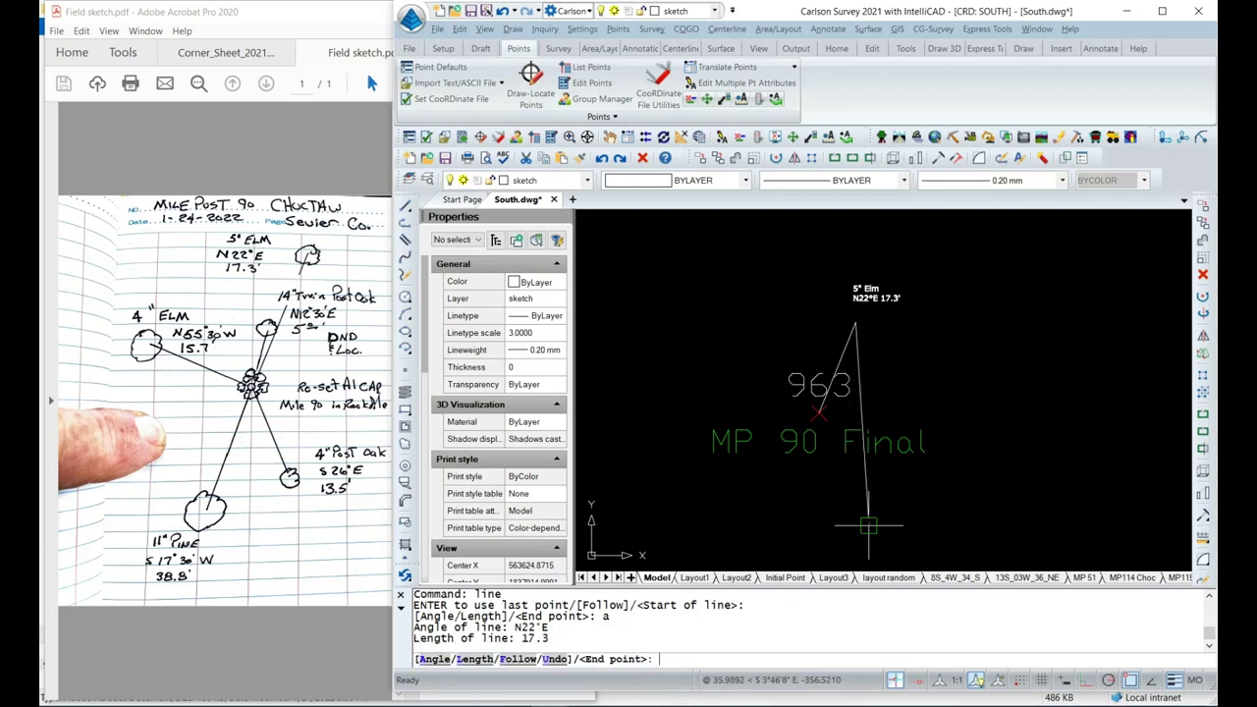
key("Return")
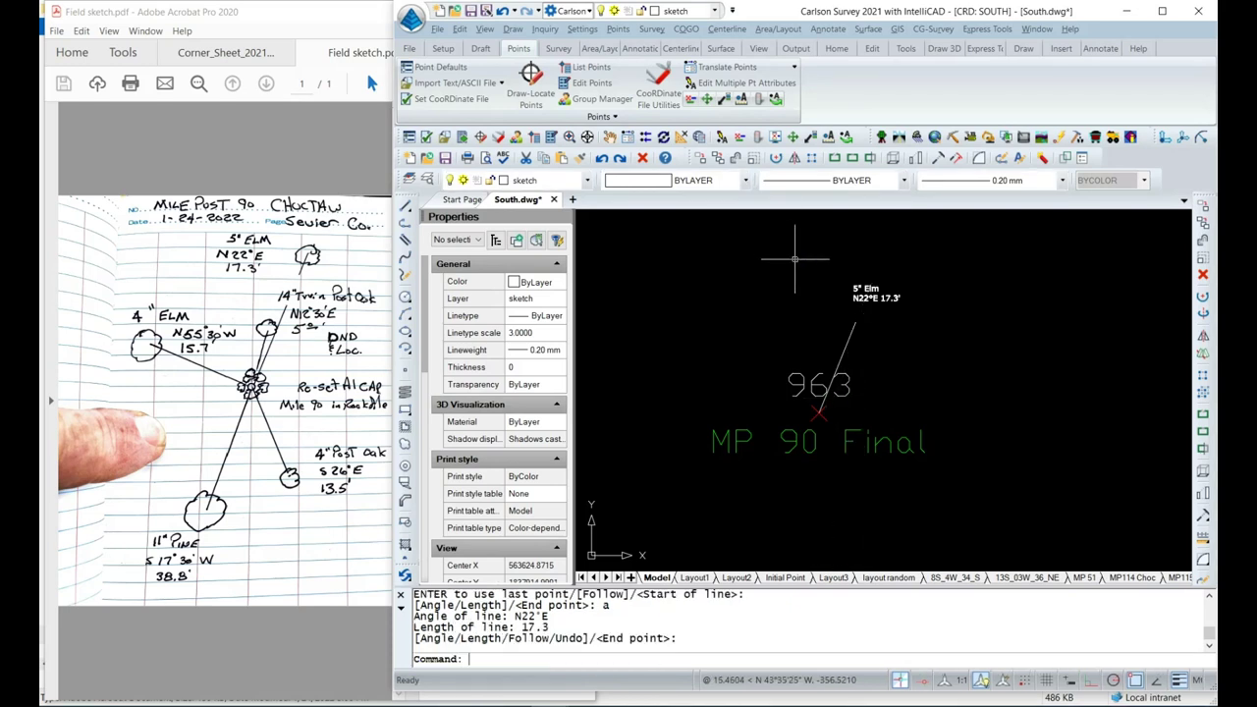
key("Return")
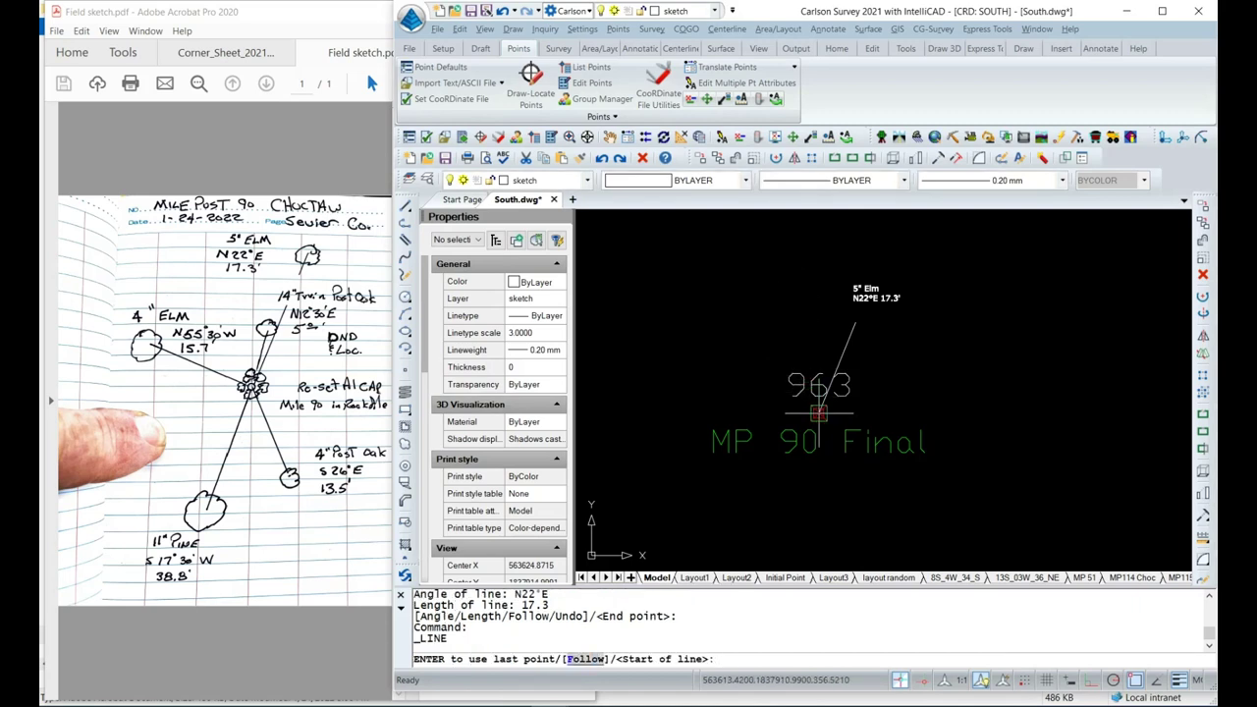
Draw a tie line from point 963 bearing S26°E, 13.5 long.
left_click(814, 412)
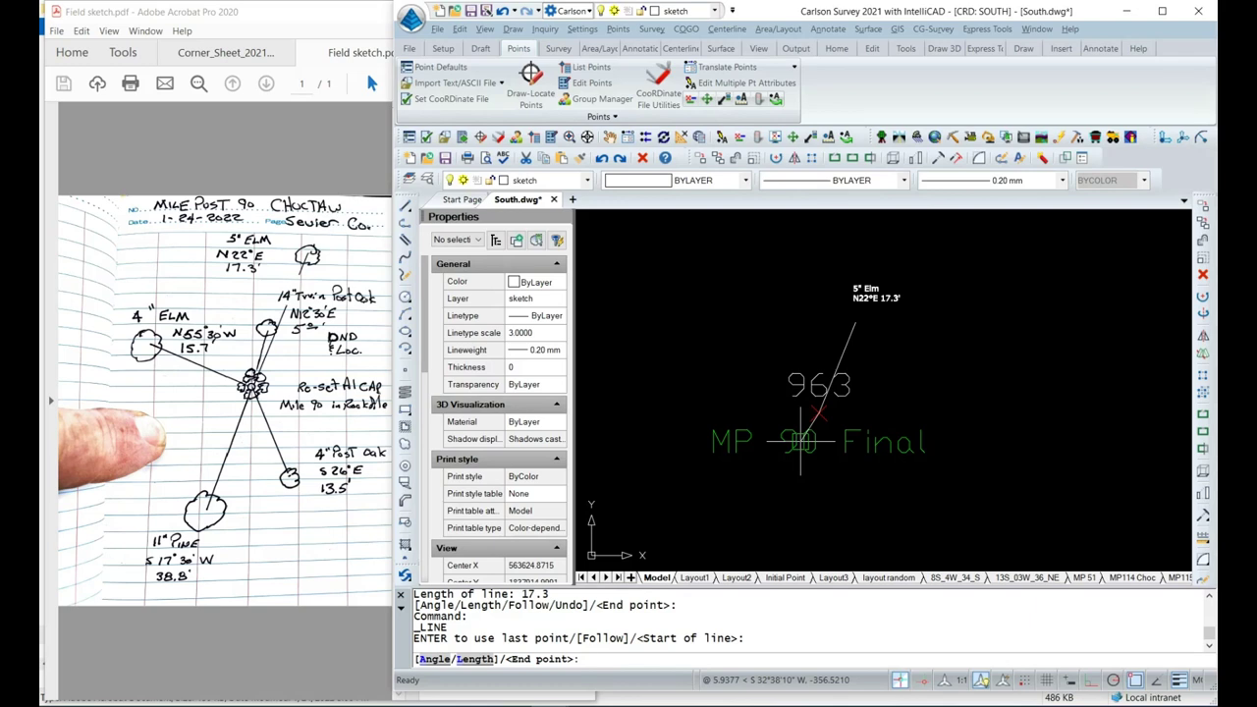
type("a")
key("Return")
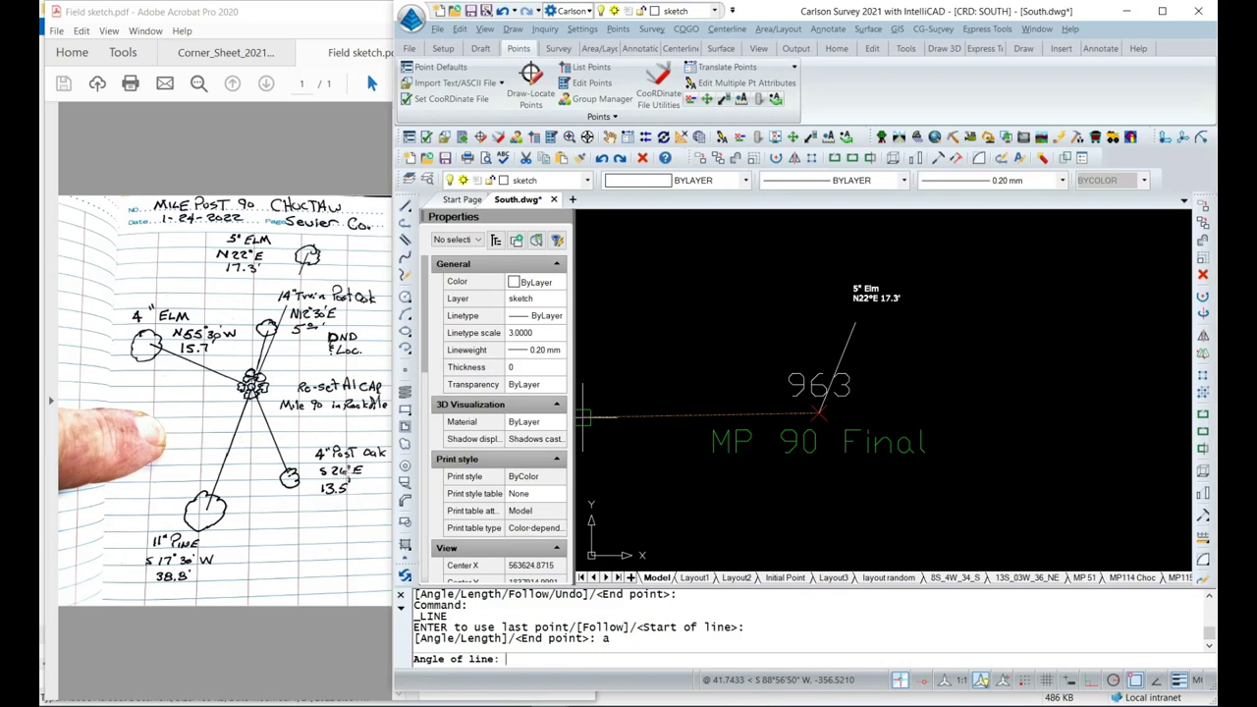
type("a")
key("Return")
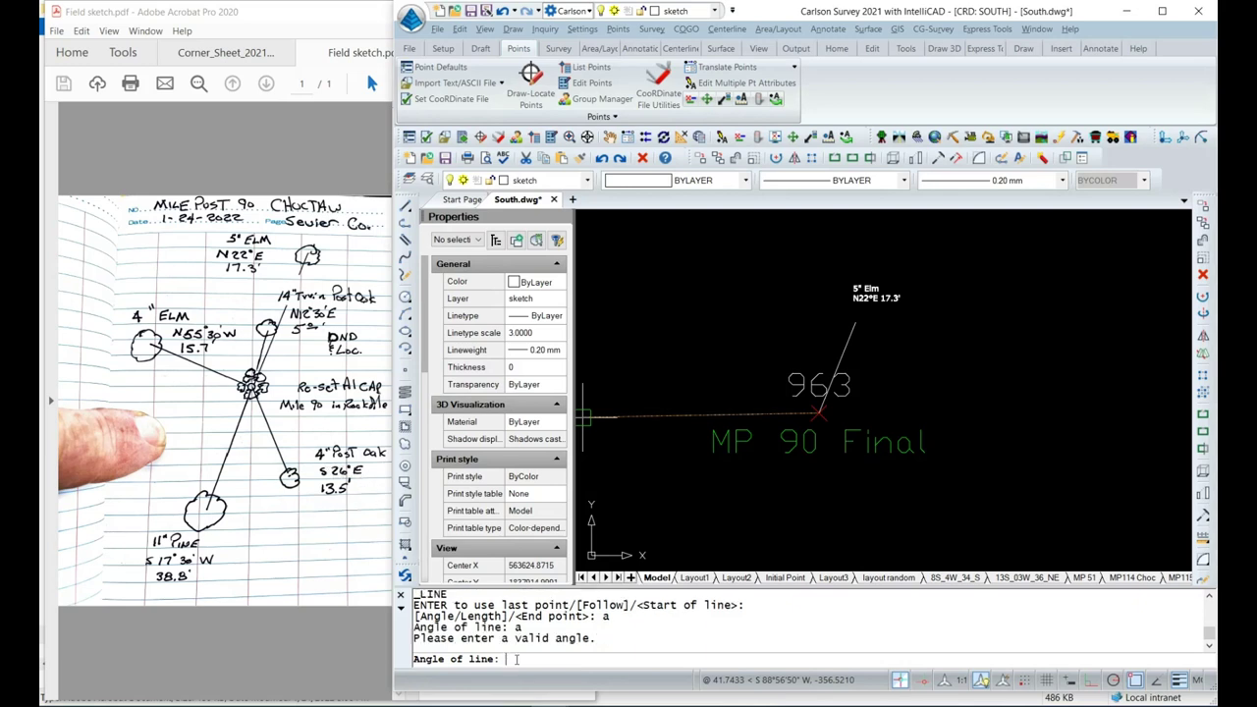
type("S26°")
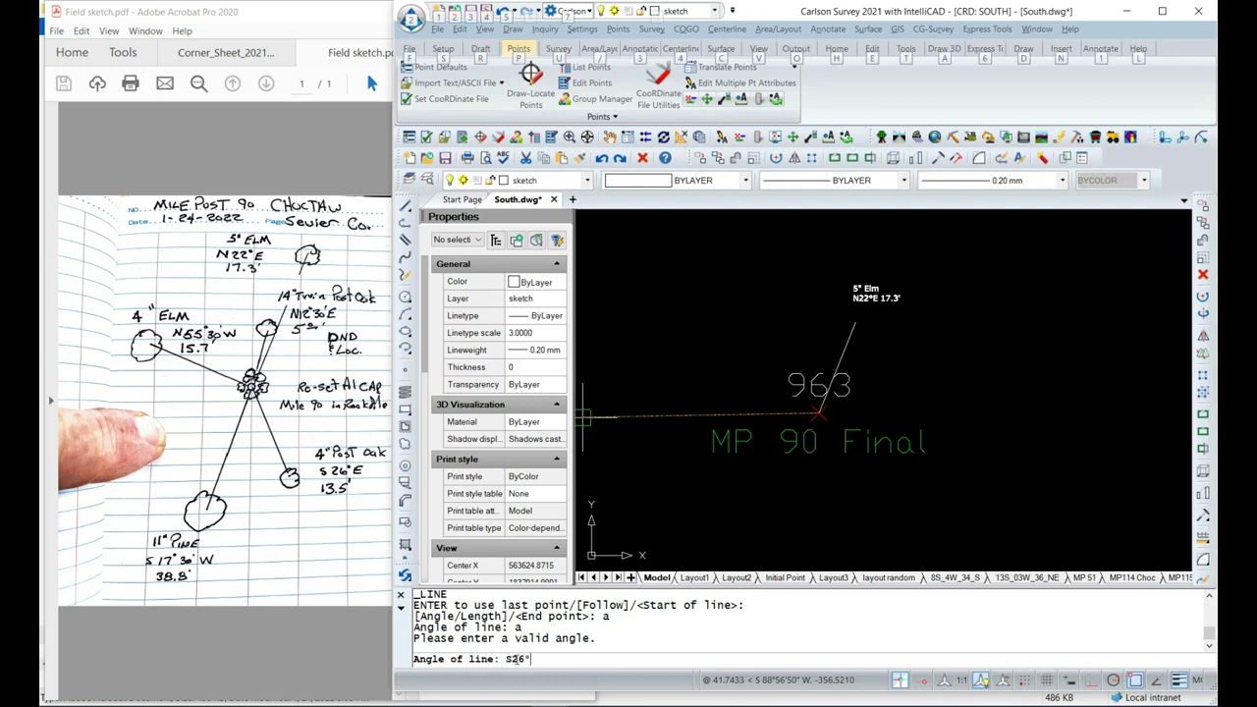
type("E")
key("Return")
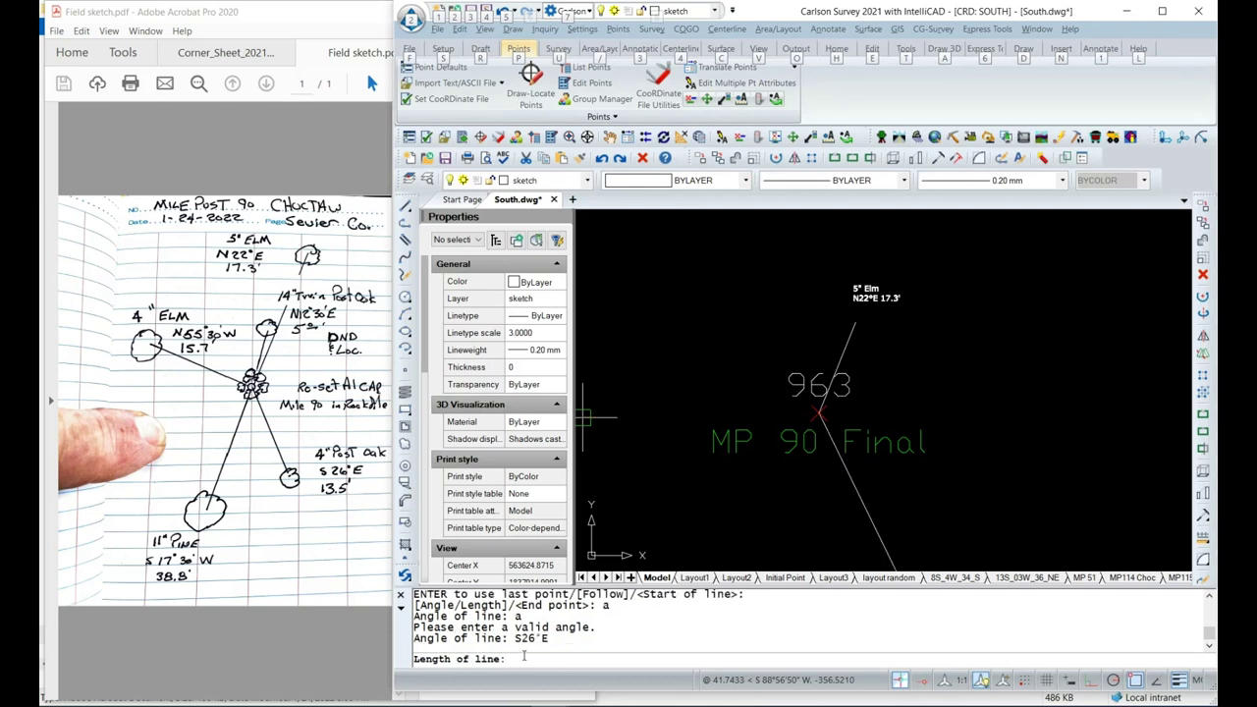
type("13.5")
key("Return")
key("Return")
key("Return")
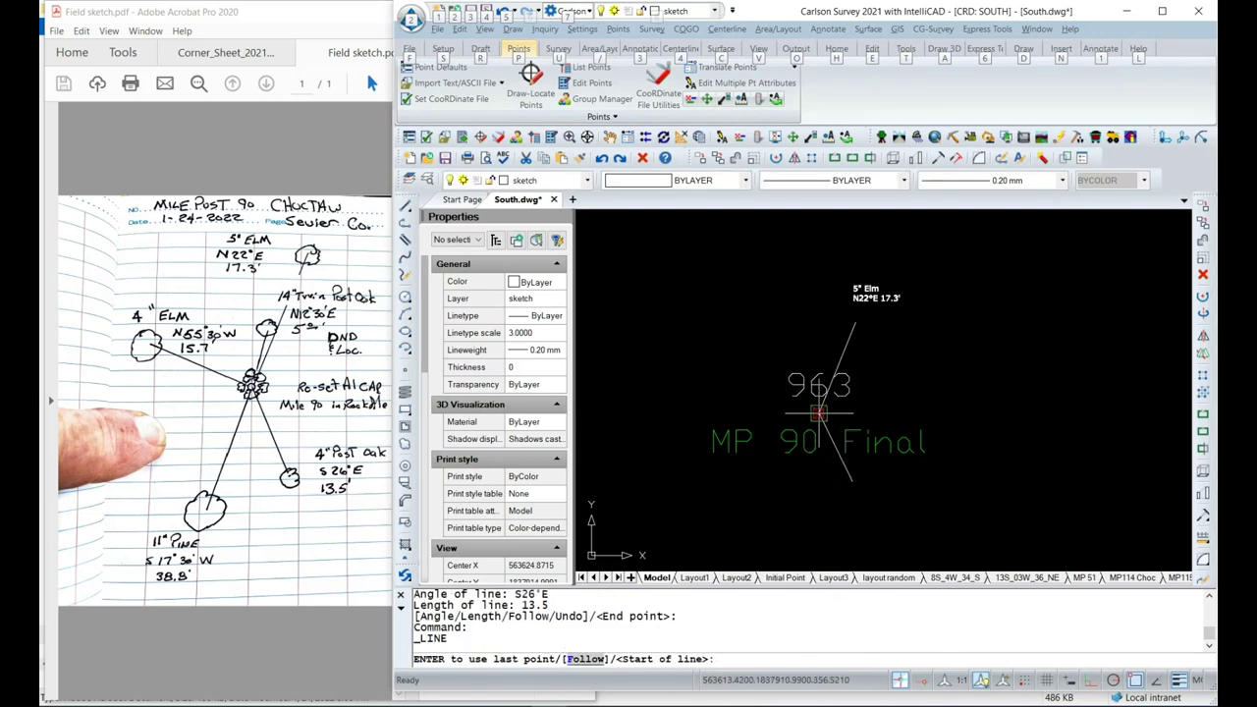
Draw a second tie line from point 963 bearing S17°30'W, 38.8 long.
left_click(825, 421)
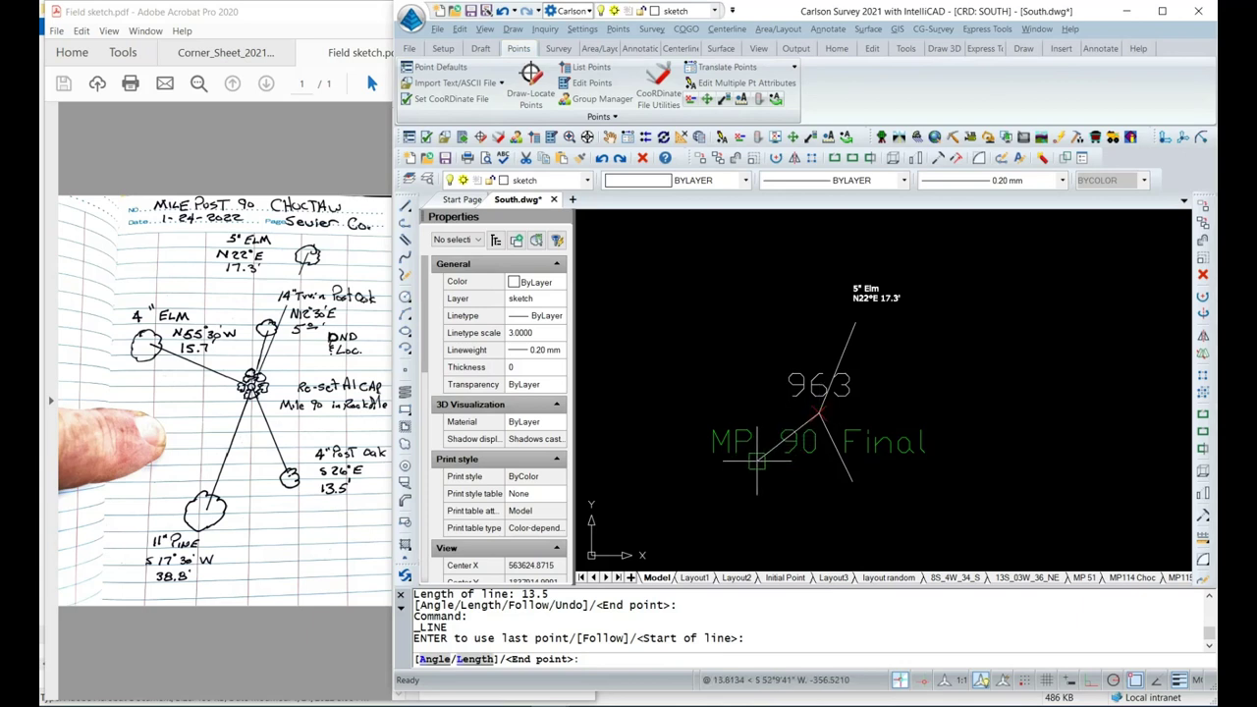
type("a")
key("Return")
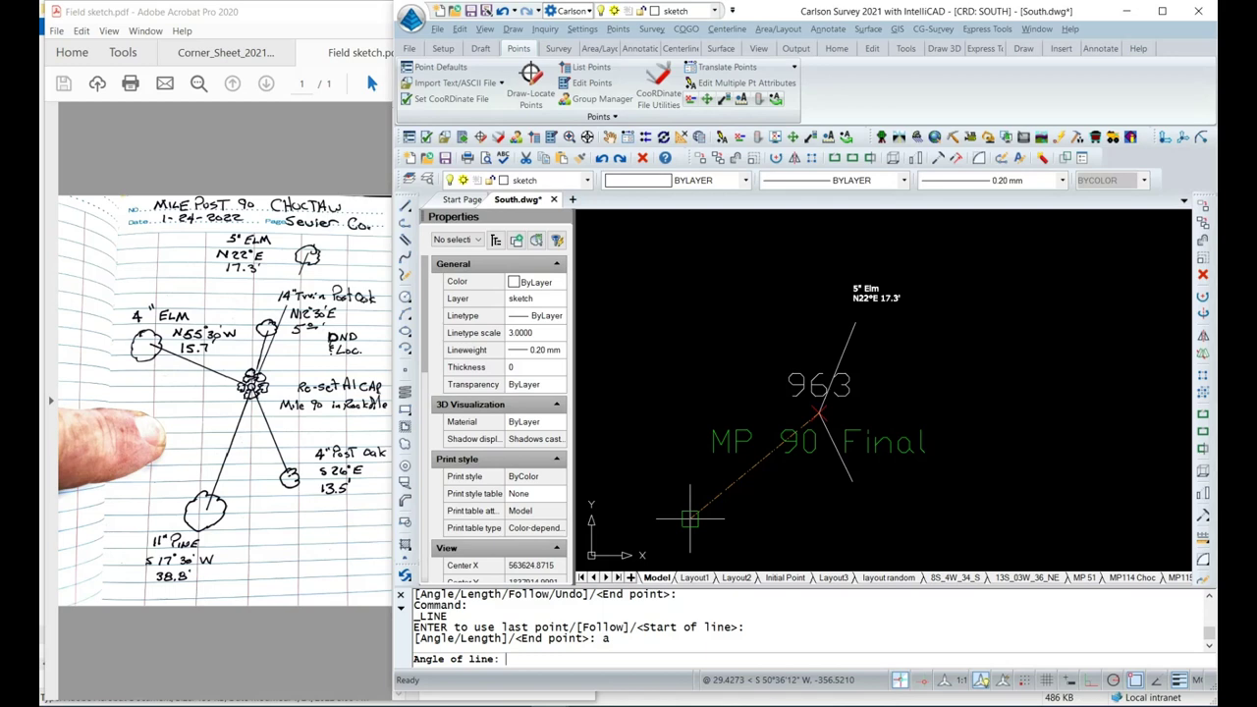
type("S17°30'W")
key("Return")
type("38.8")
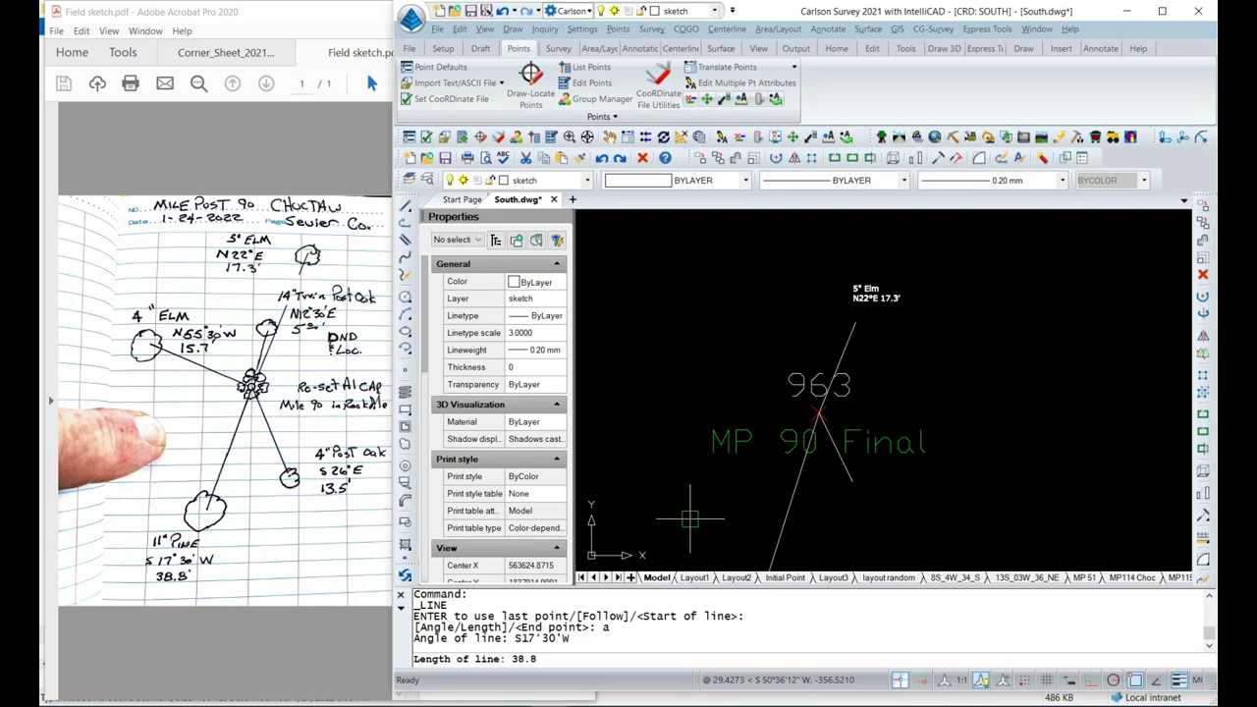
key("Return")
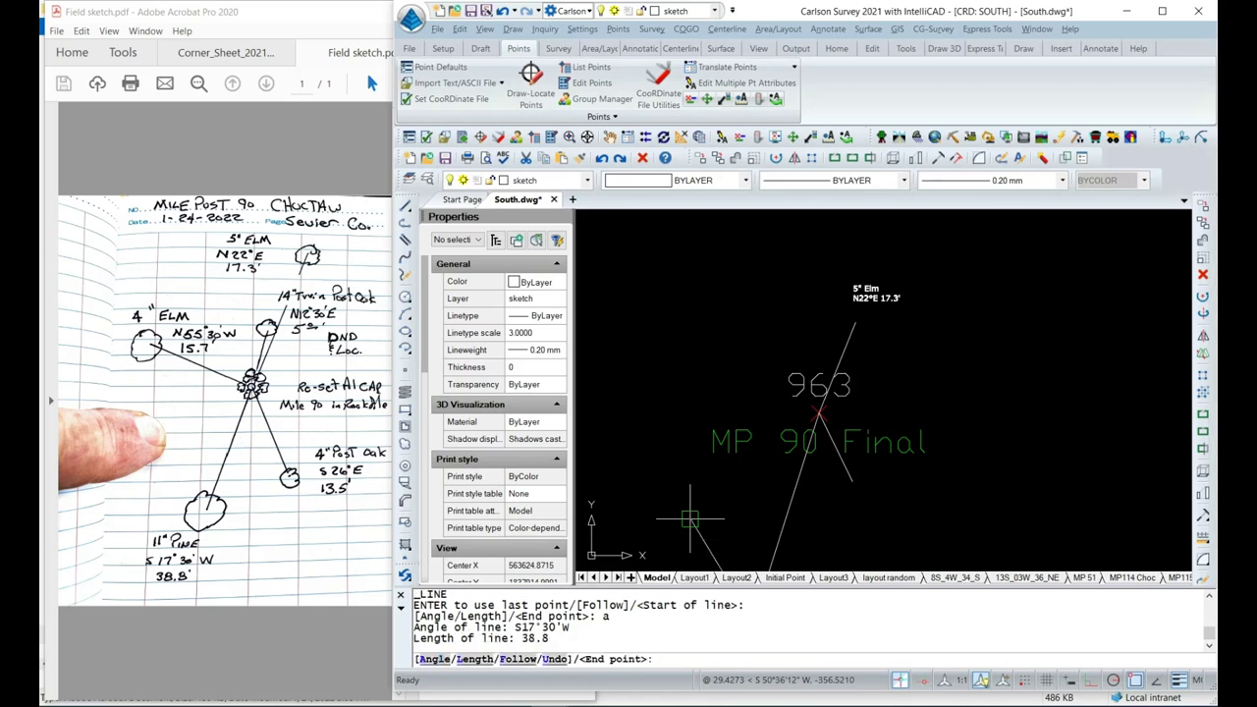
scroll(717, 501, "down", 3)
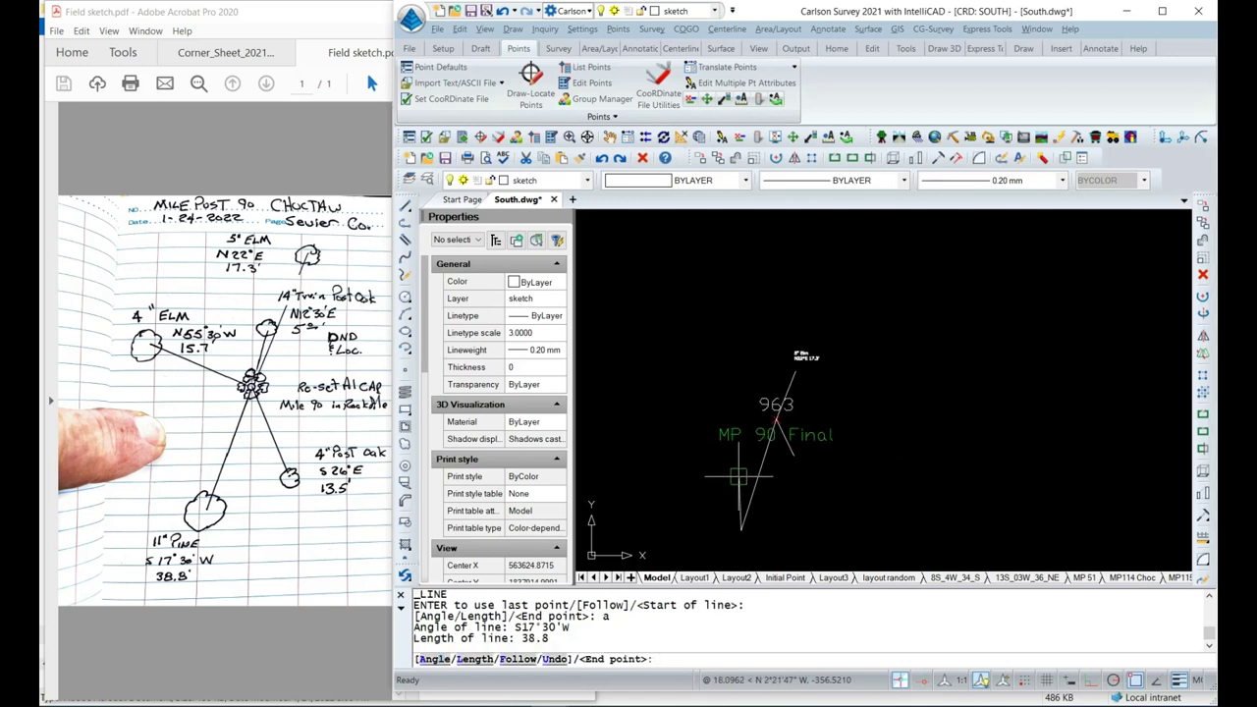
key("Return")
key("Return")
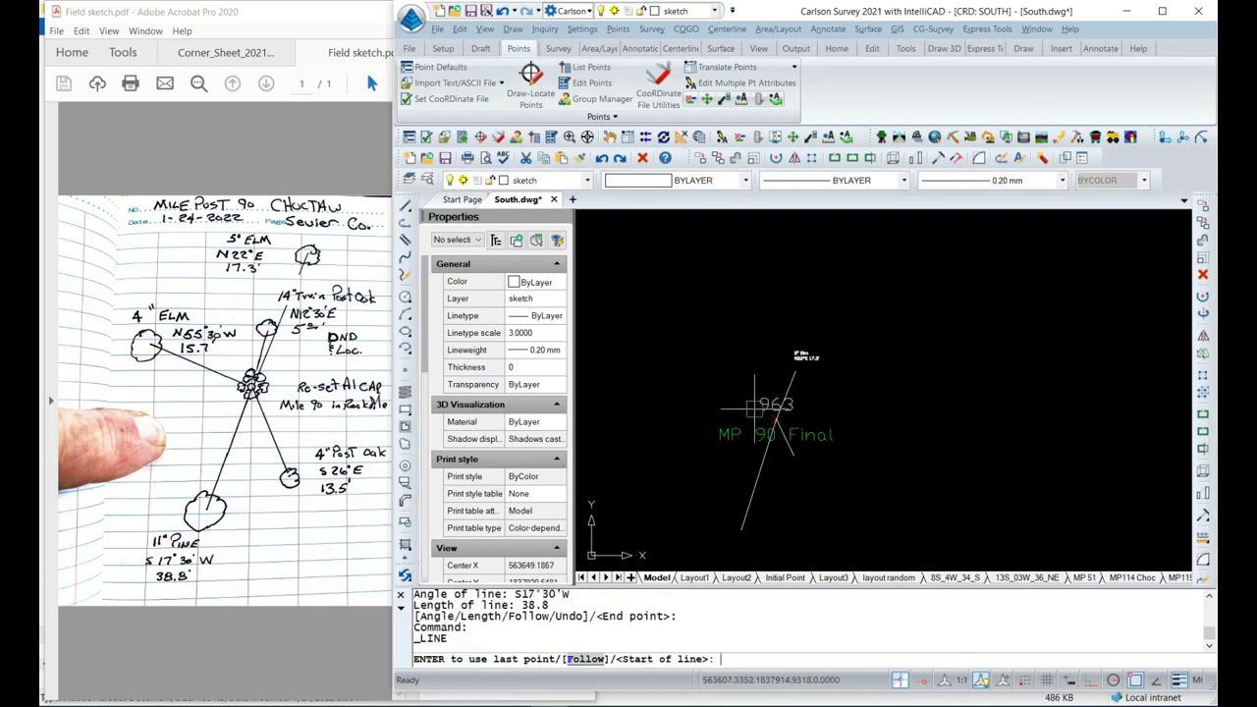
scroll(754, 407, "up", 3)
Draw a tie line from point 963 bearing N55°30'W, 15.7 long.
left_click(778, 432)
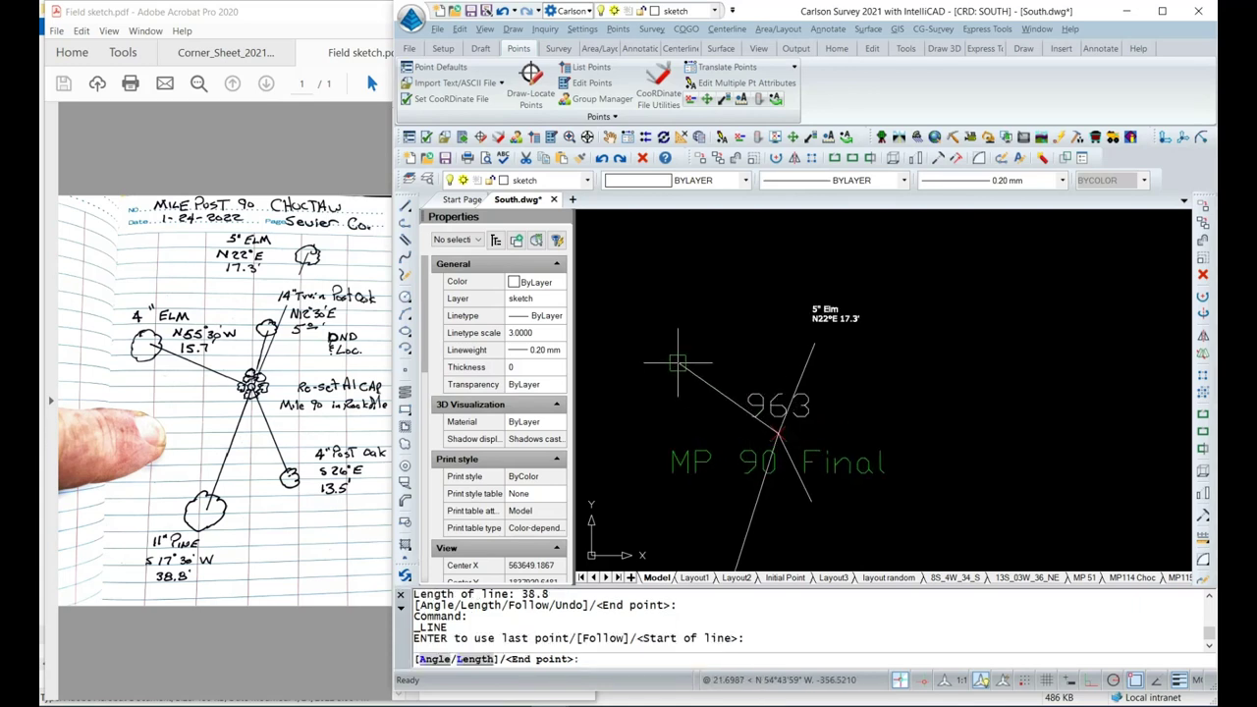
type("a")
key("Return")
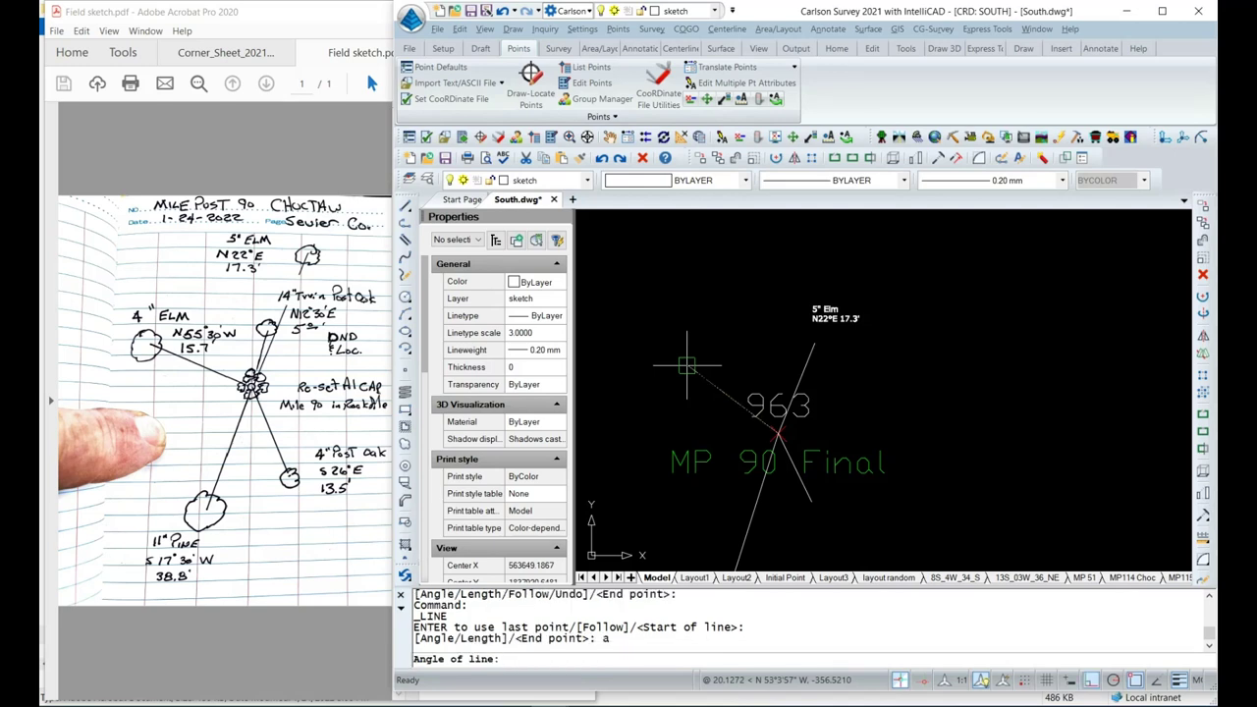
type("N55")
key("alt")
type("°")
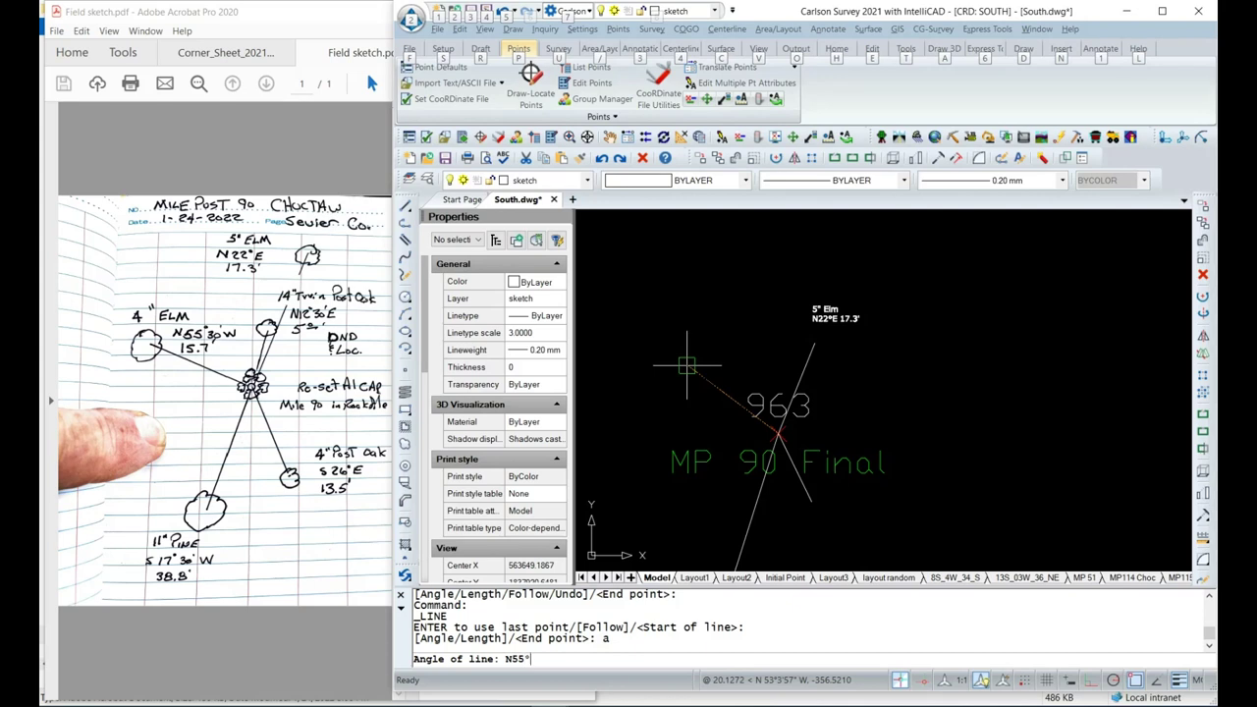
type("30'W")
key("Return")
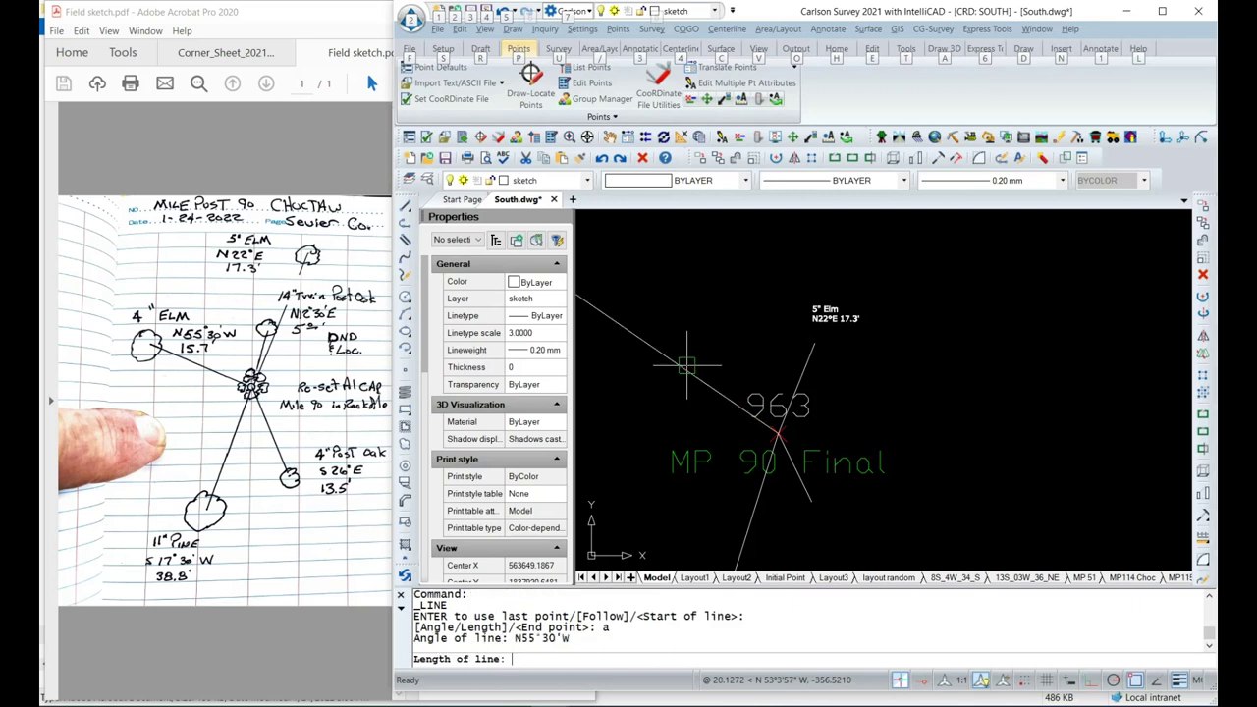
type("15.7")
key("Return")
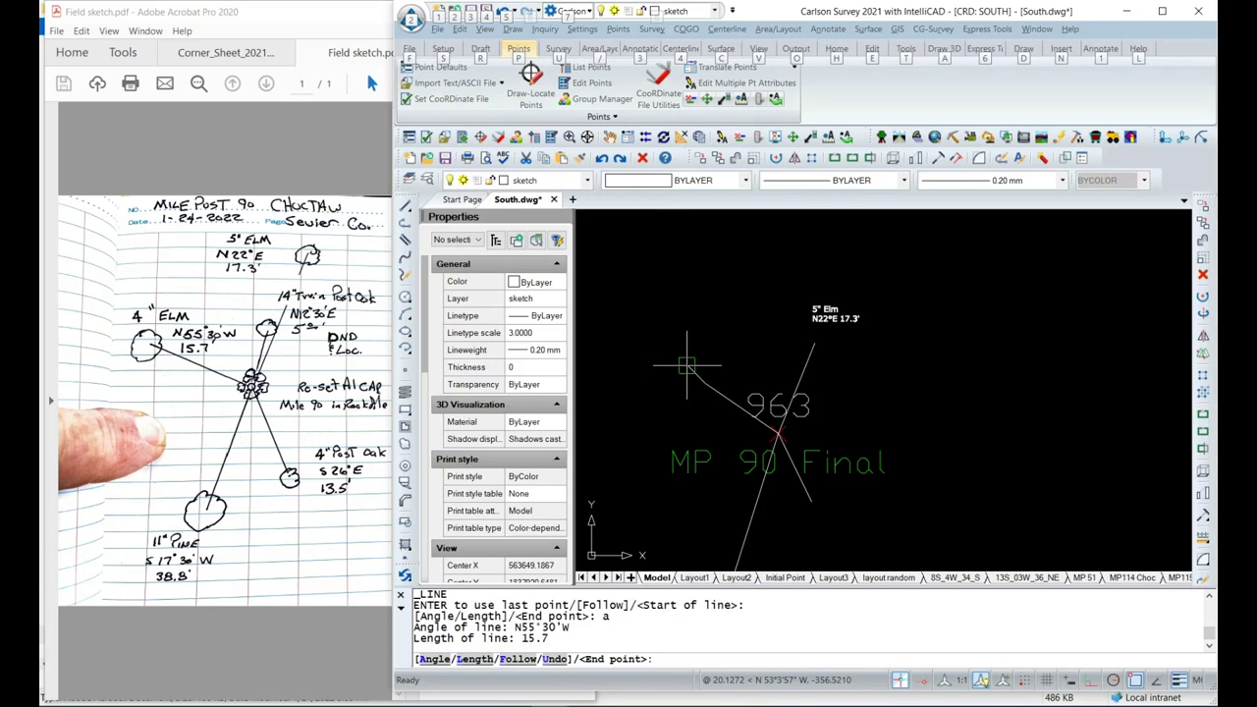
key("Return")
key("Return")
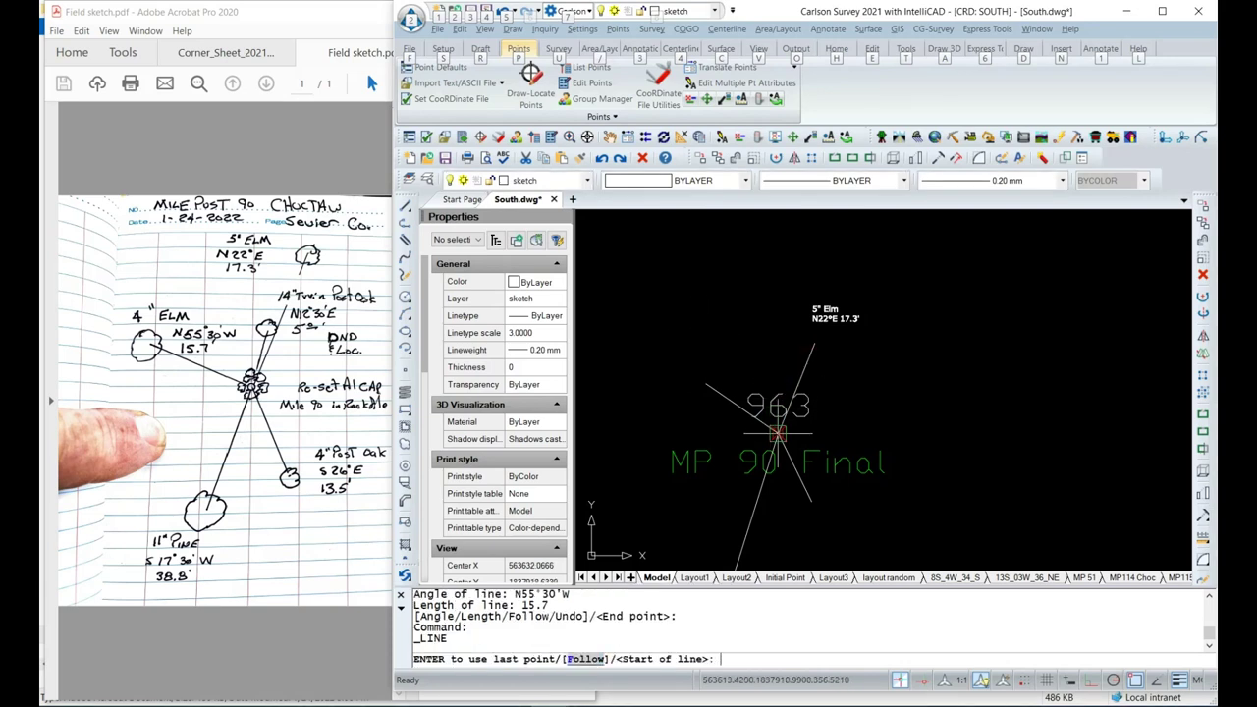
Draw a 5-long tie line bearing N12°30'E from the corner point.
left_click(777, 432)
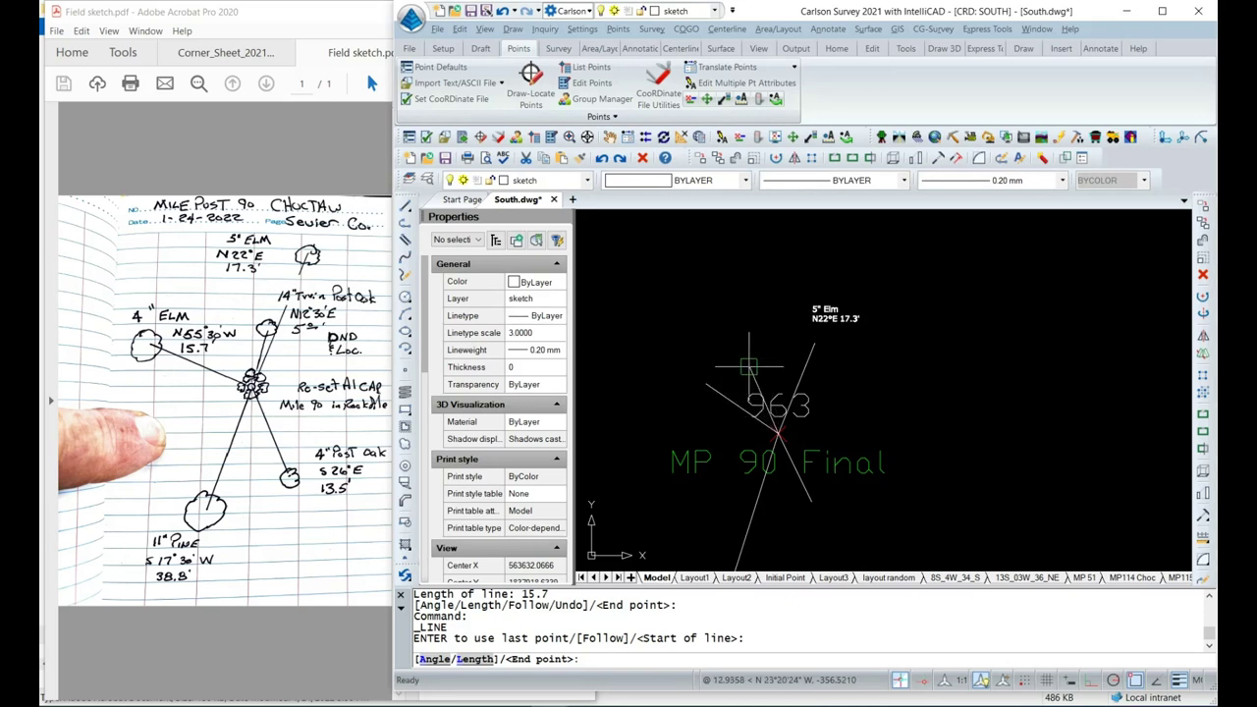
type("a")
key("Return")
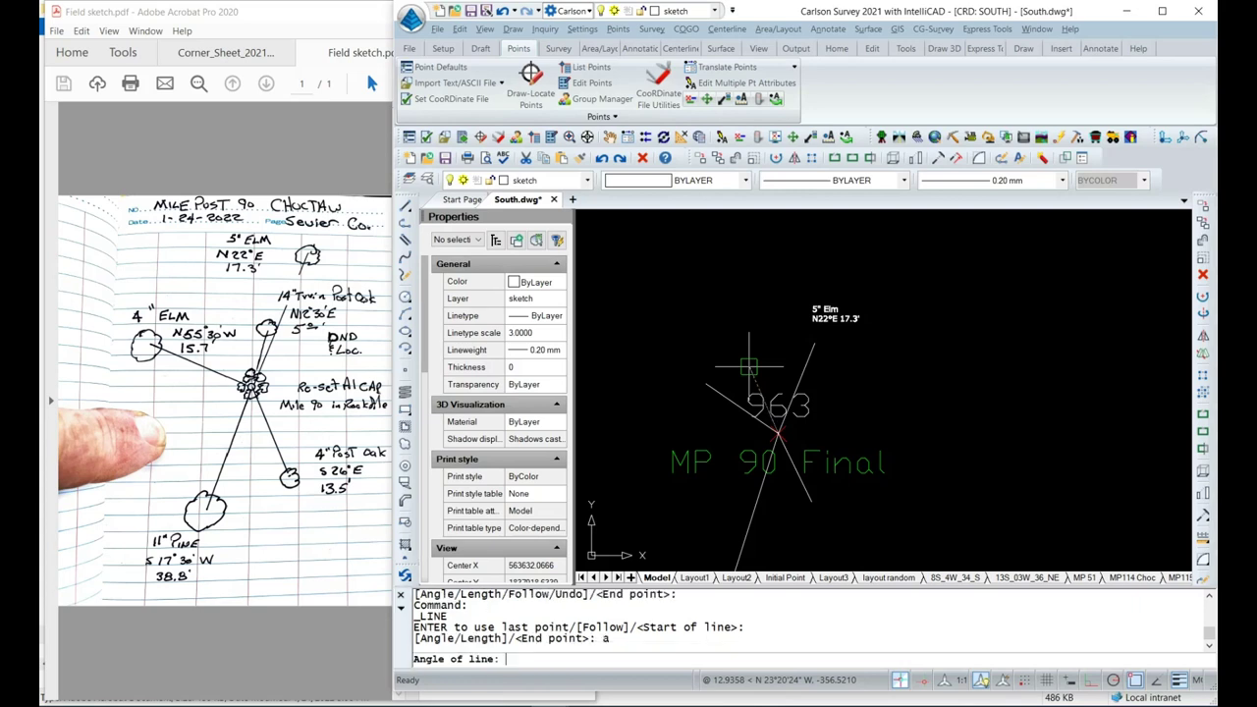
type("N12°")
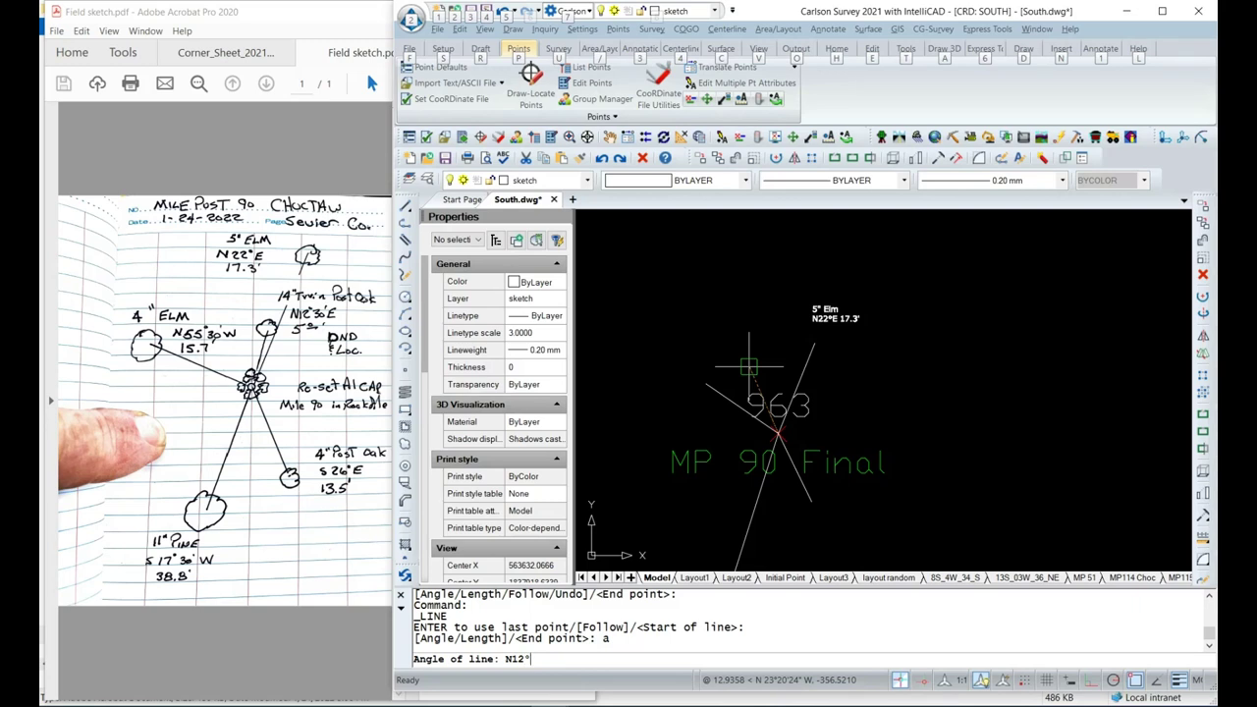
type("30'E")
key("Return")
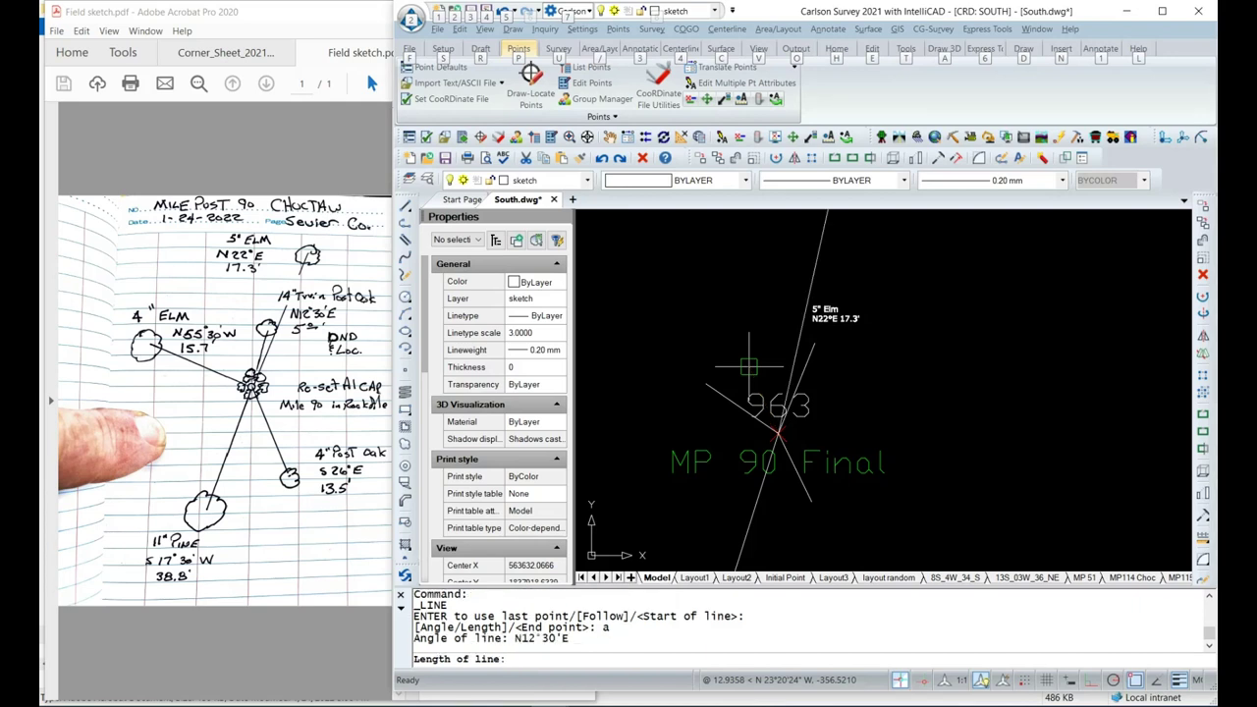
type("5")
key("Return")
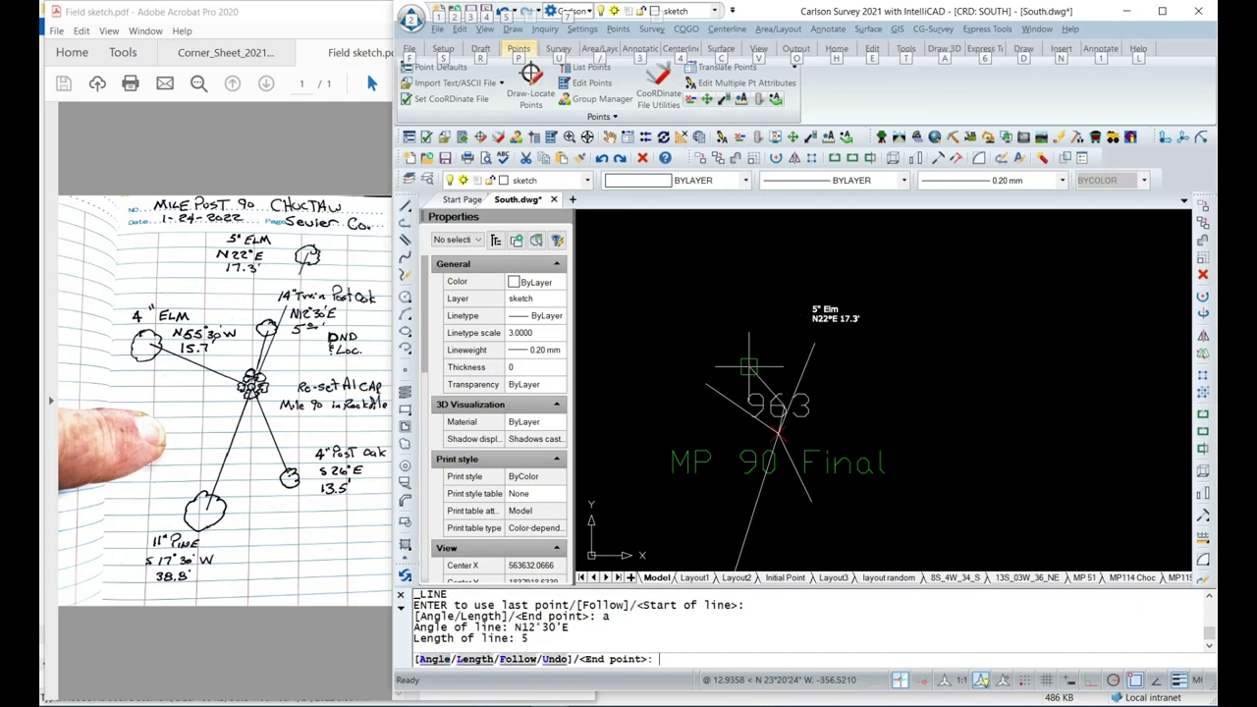
key("Return")
scroll(777, 365, "down", 2)
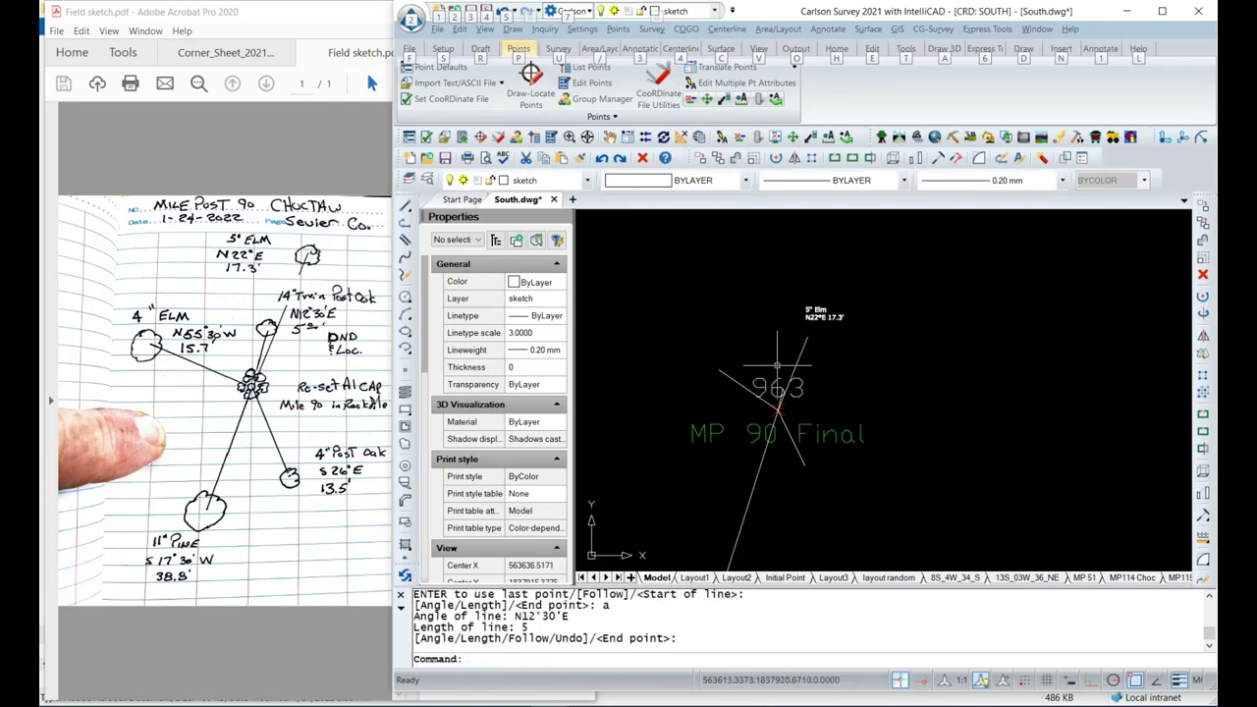
Put point 963 and its 'MP 90 Final' label on the Hide layer, then clear the selection.
middle_click_drag(782, 467, 788, 430)
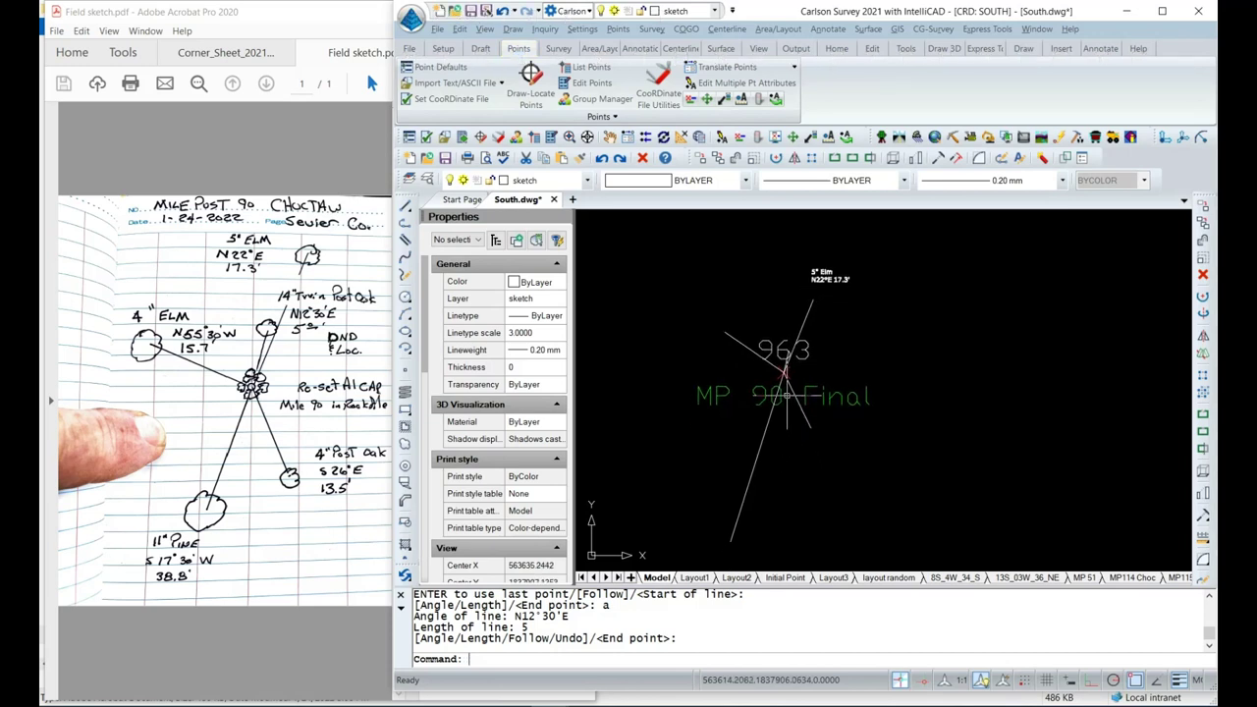
scroll(786, 369, "up", 1)
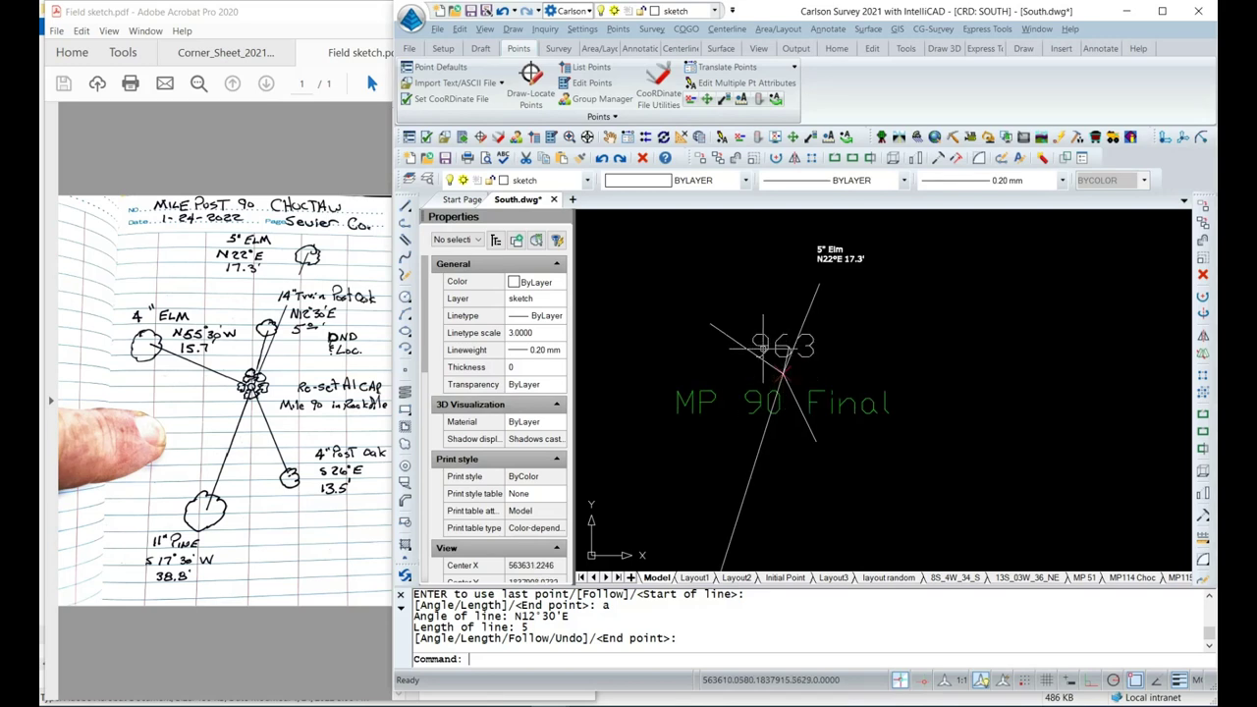
left_click(778, 357)
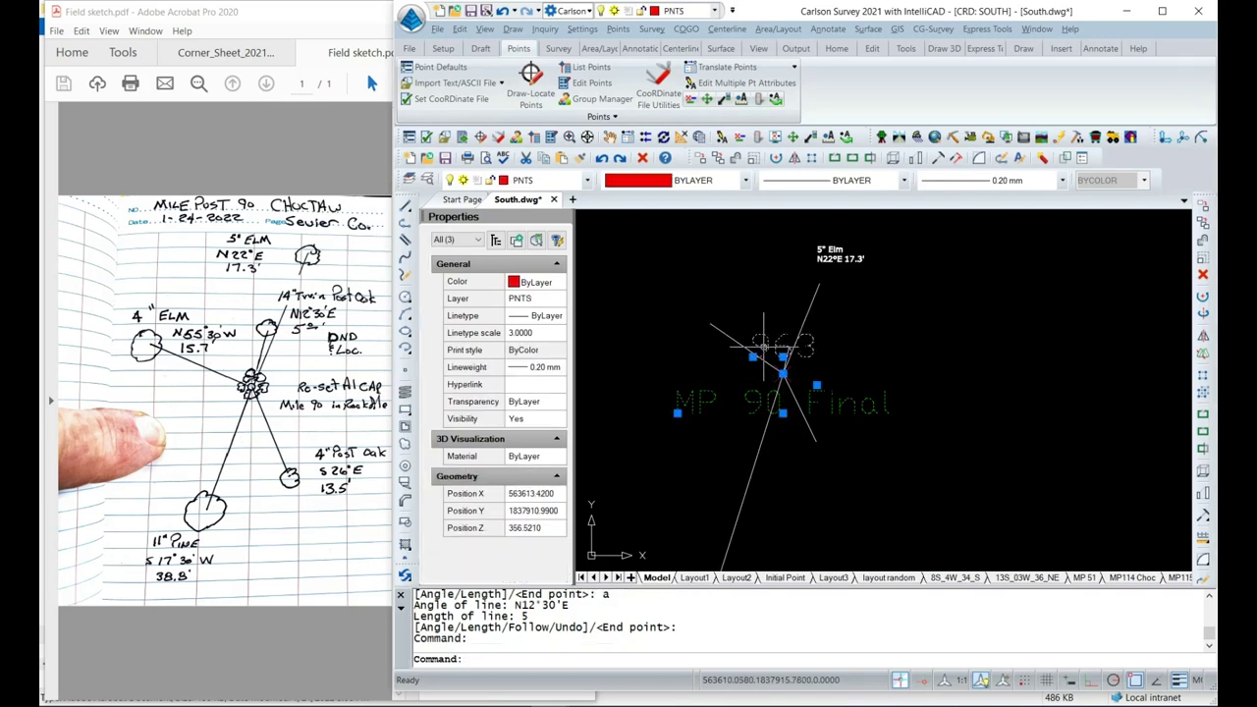
left_click(550, 180)
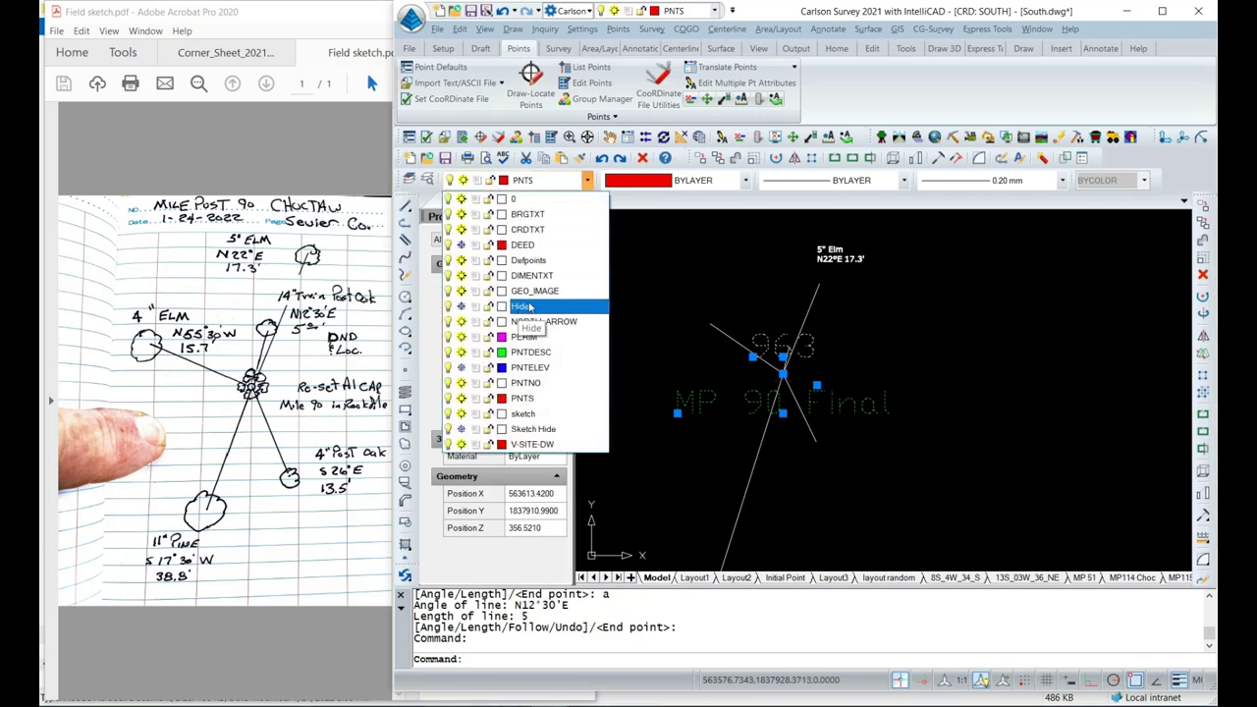
left_click(528, 308)
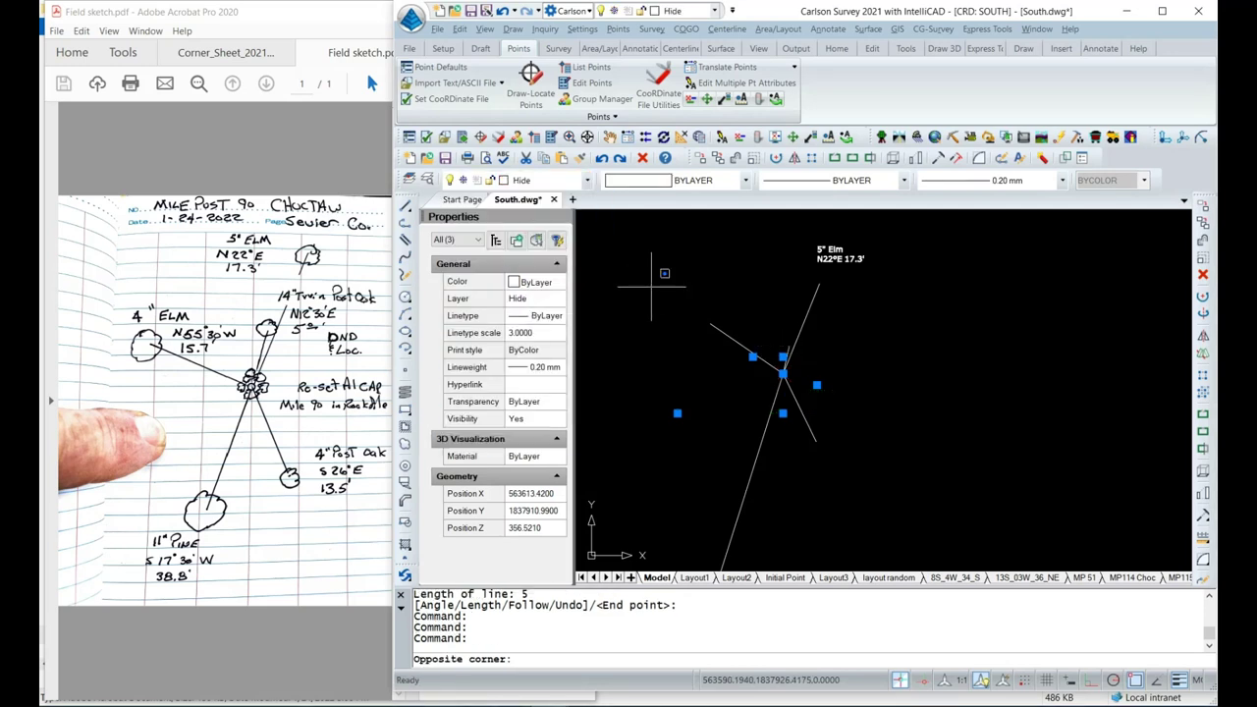
left_click(664, 295)
key("Escape")
key("Escape")
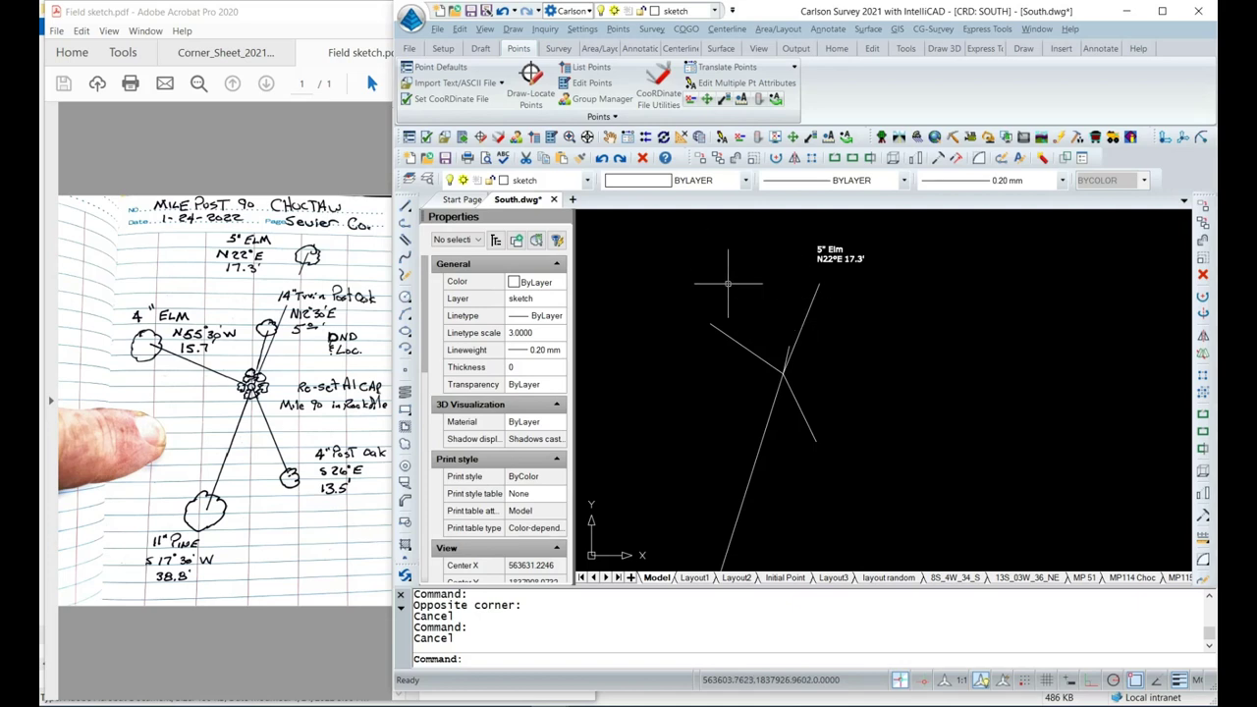
In Insert Symbols, choose TREE1 from the Trees category at symbol scale 4.000.
left_click(513, 30)
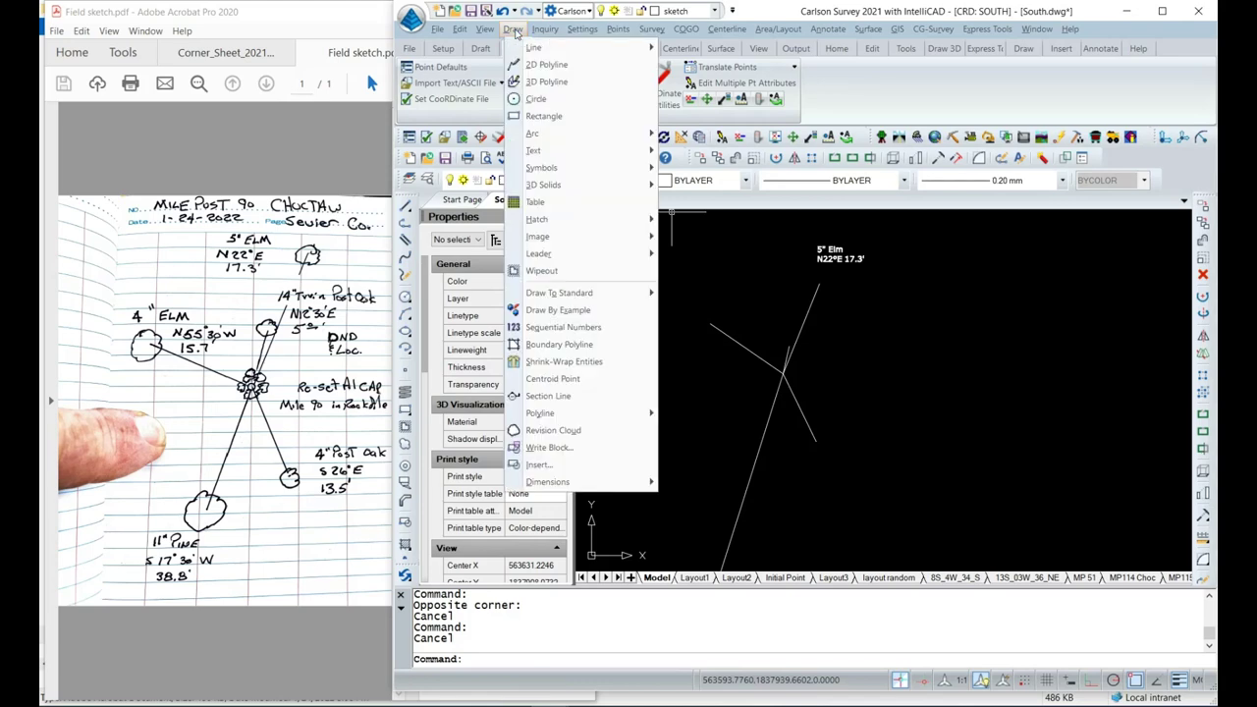
mouse_move(552, 169)
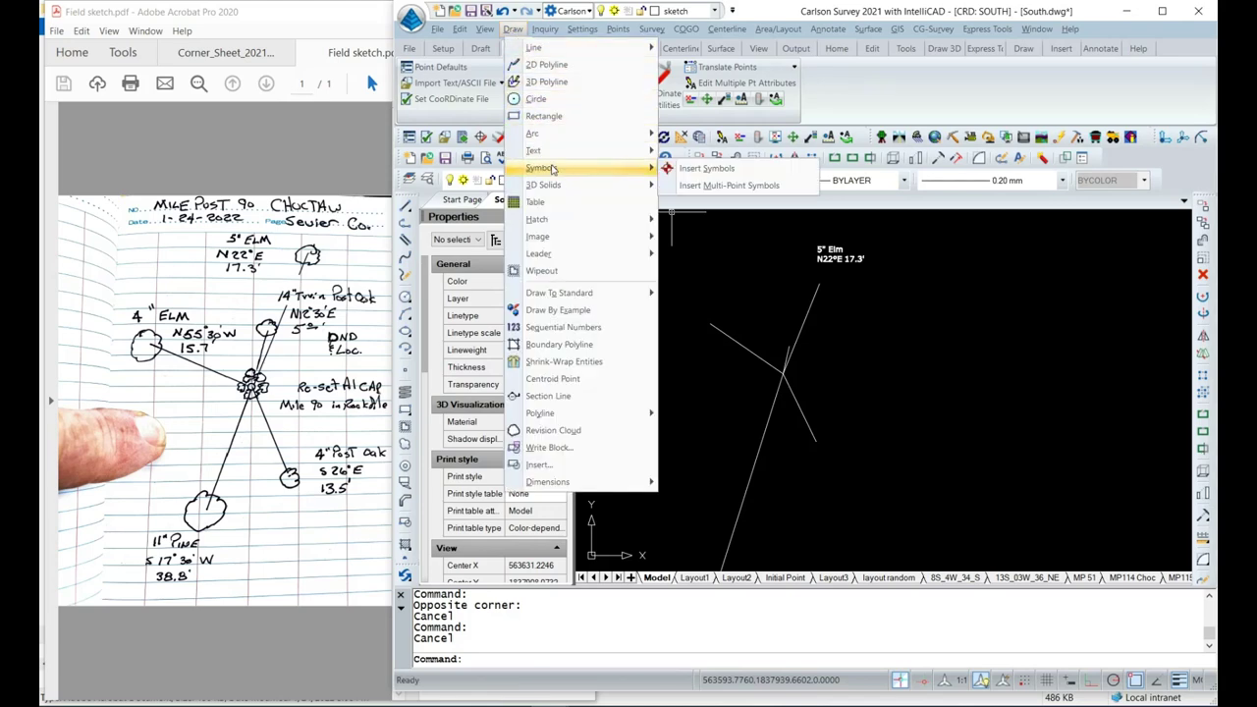
left_click(682, 169)
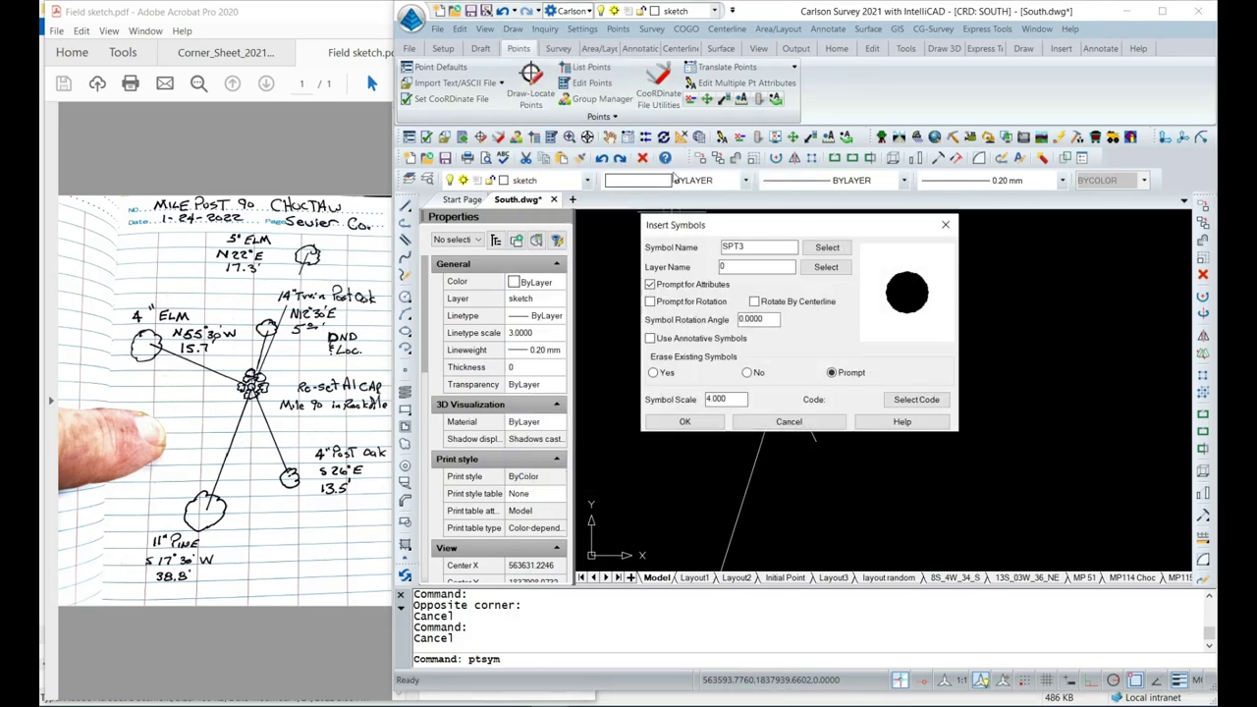
left_click(827, 246)
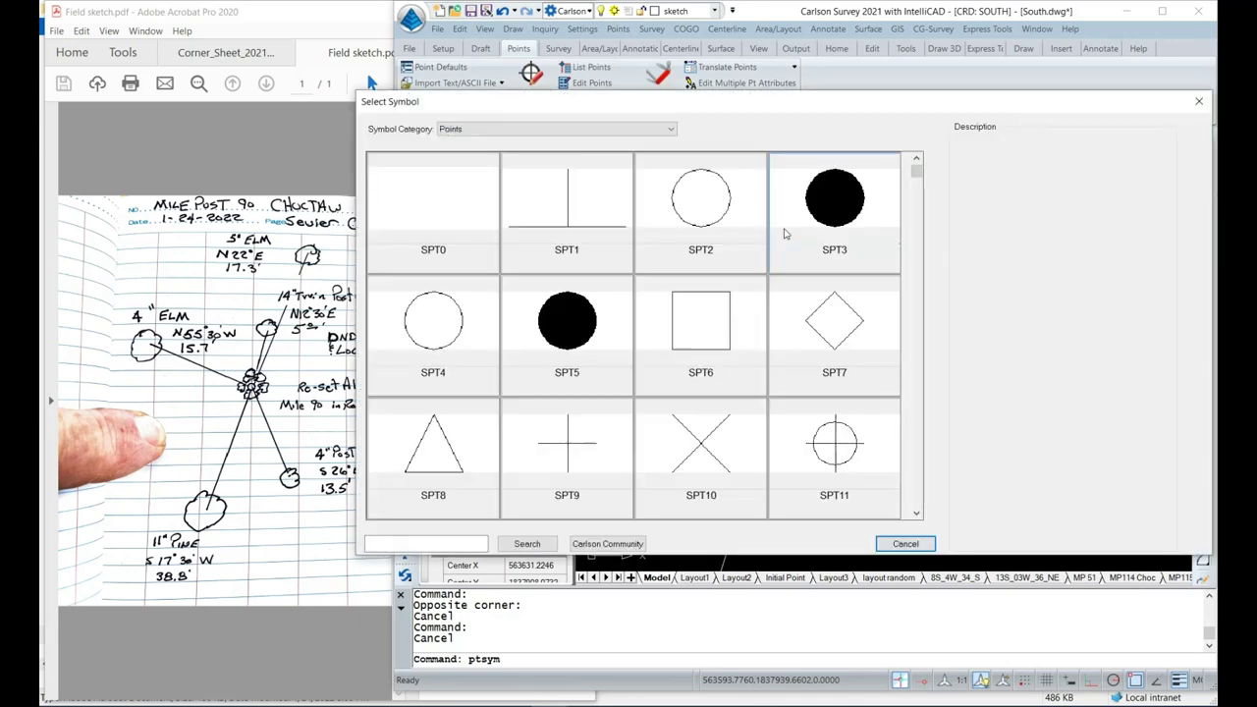
left_click(669, 130)
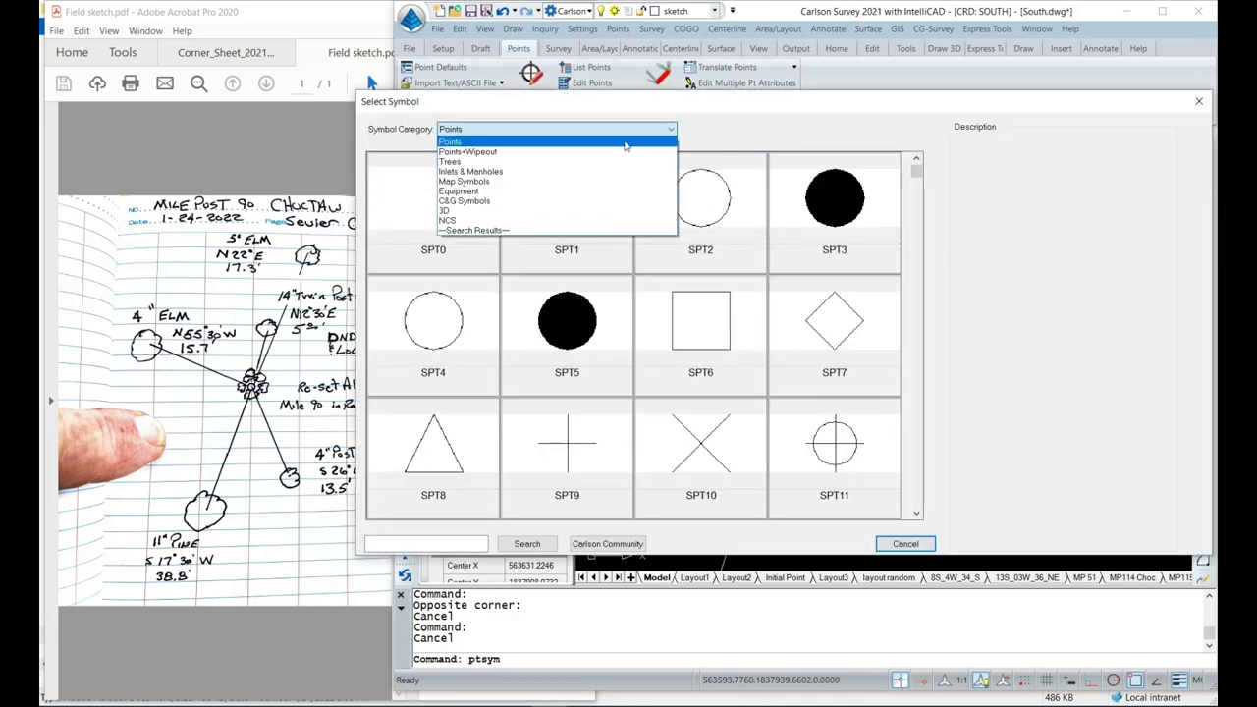
left_click(499, 163)
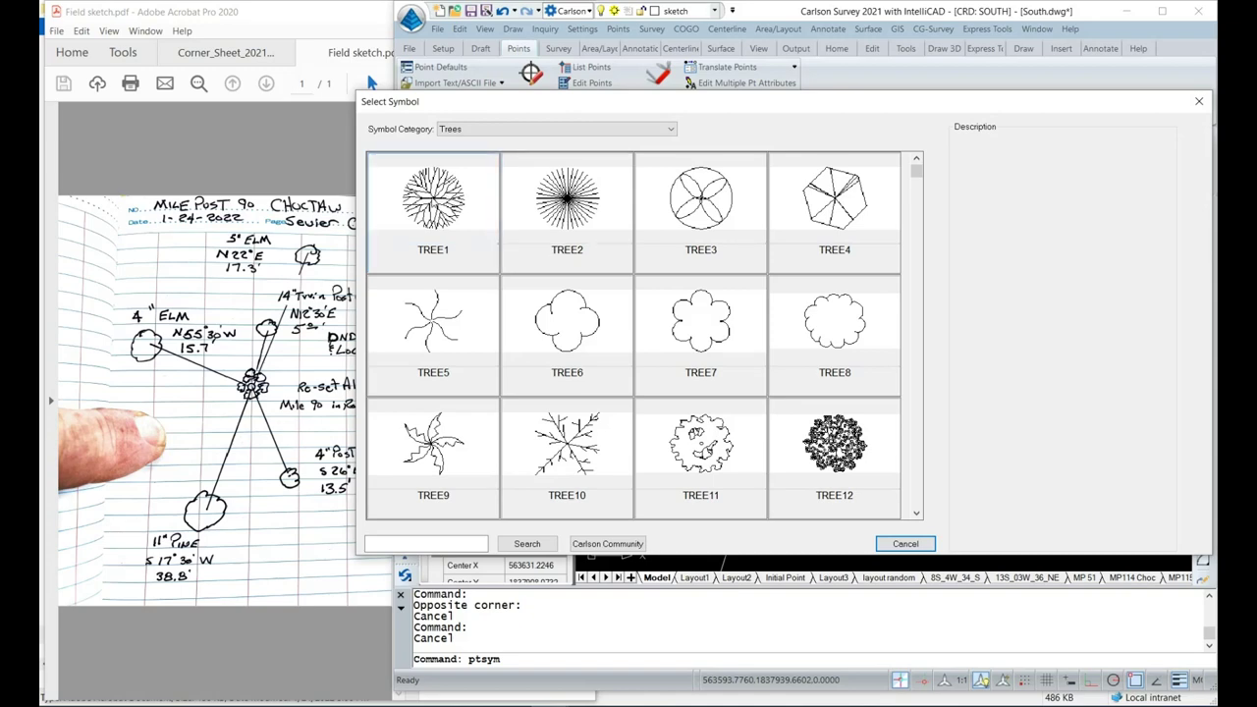
double_click(429, 199)
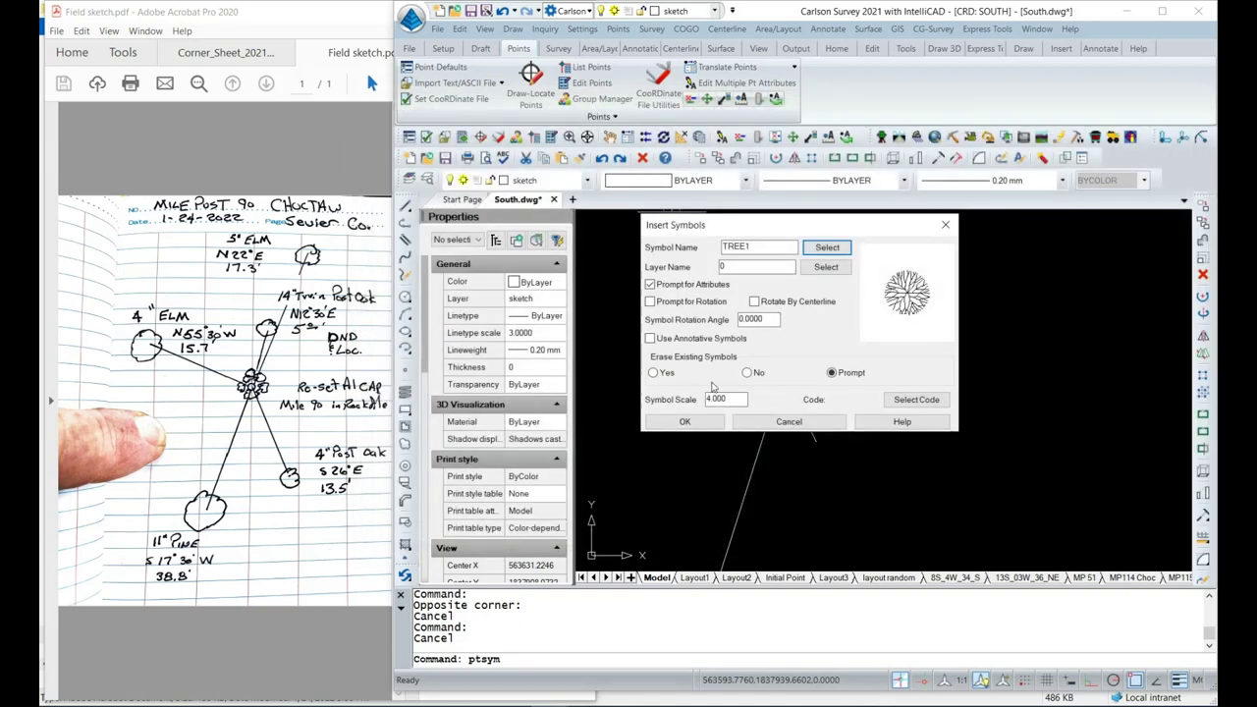
left_click(684, 422)
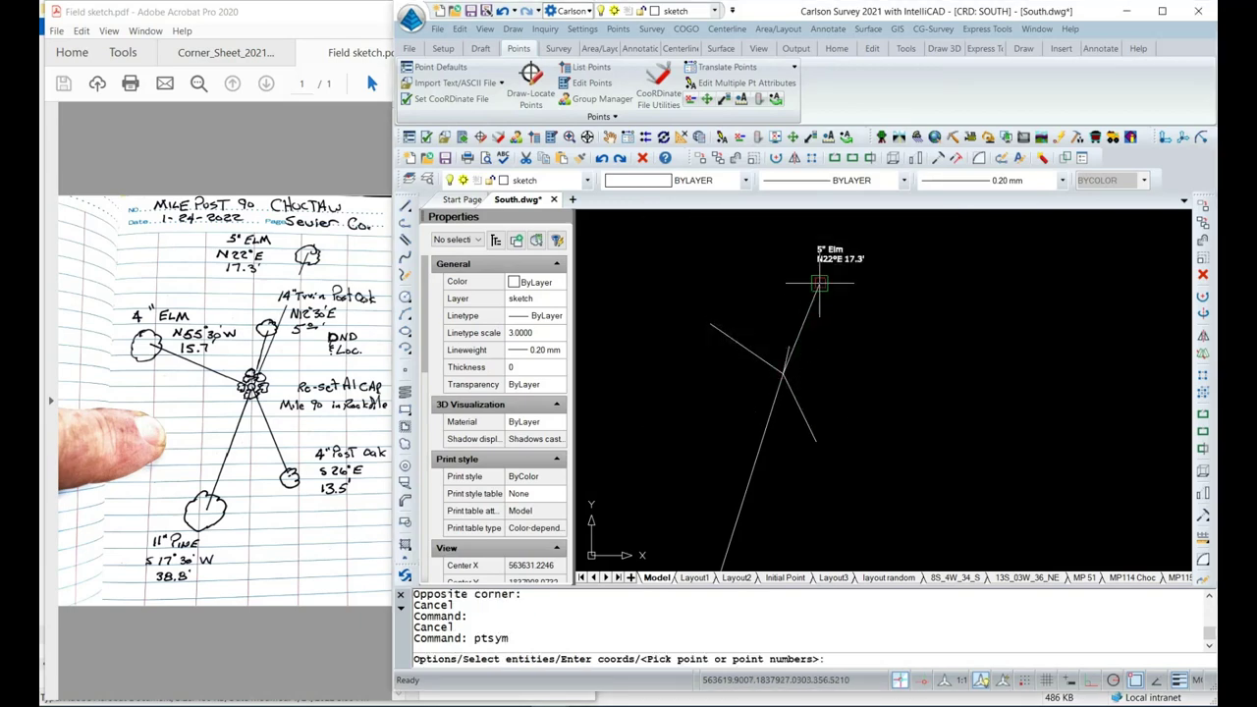
Place a TREE1 symbol at the 5" Elm tie-line end.
left_click(820, 283)
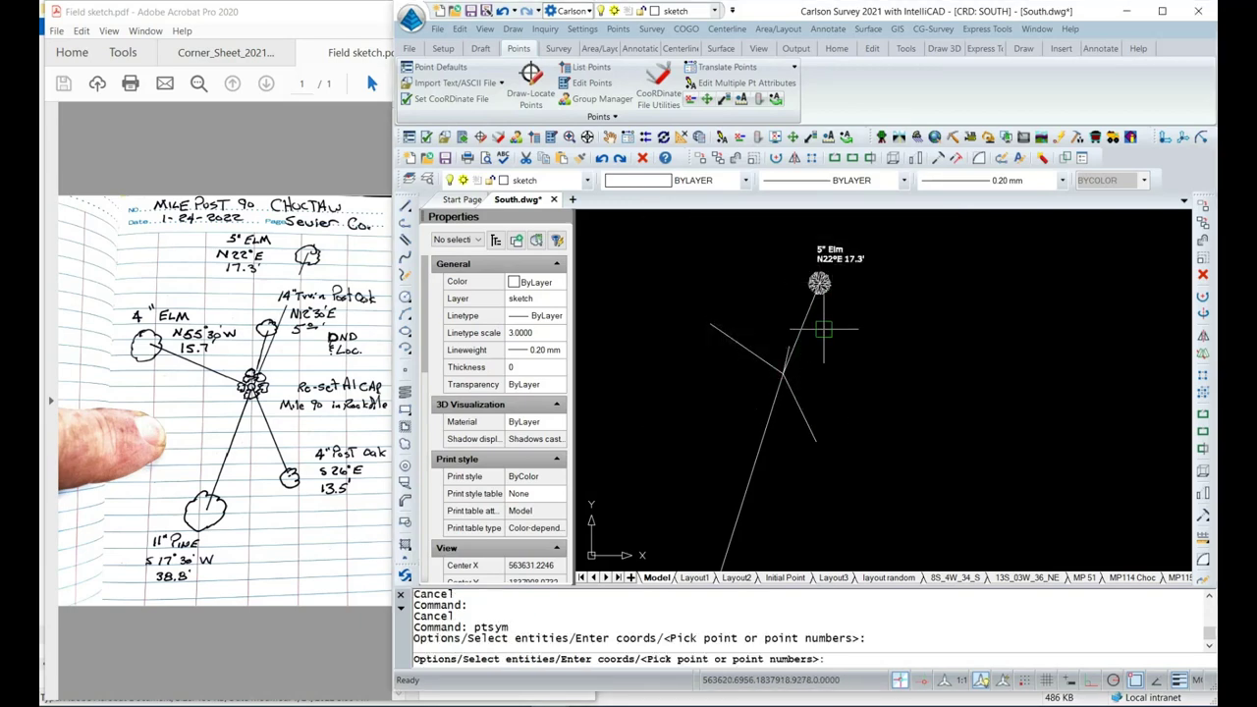
key("Escape")
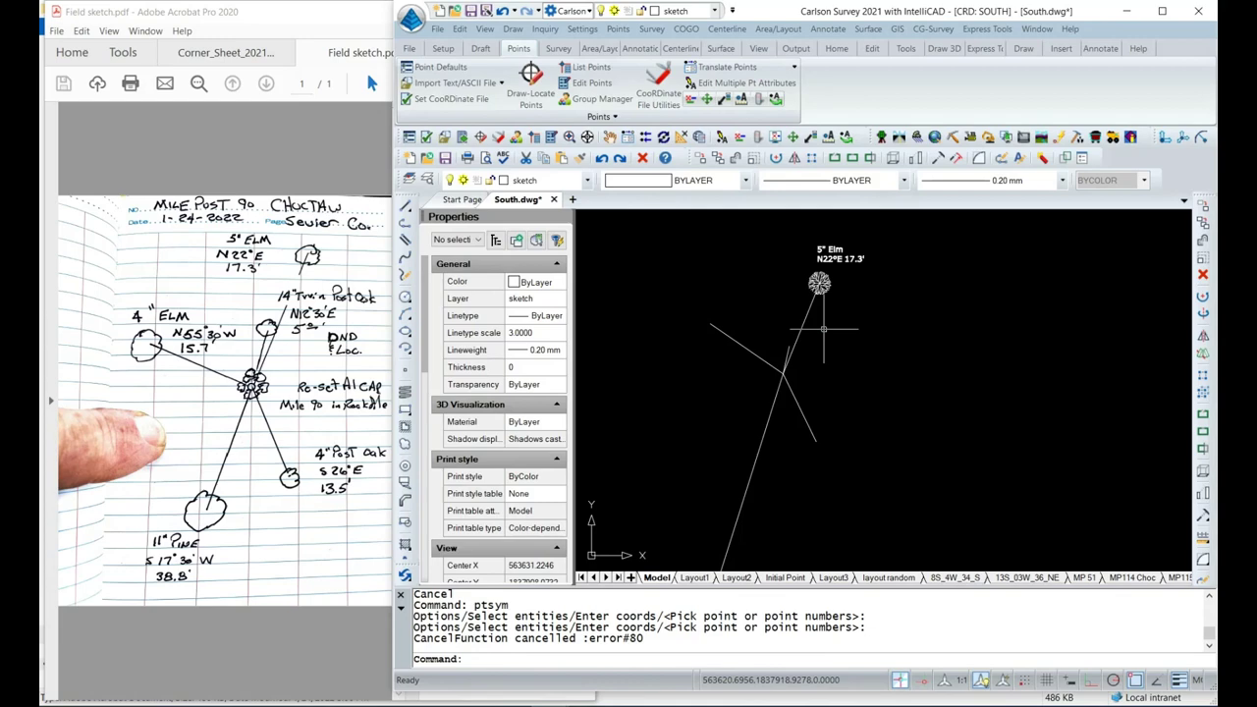
left_click(818, 283)
right_click(818, 282)
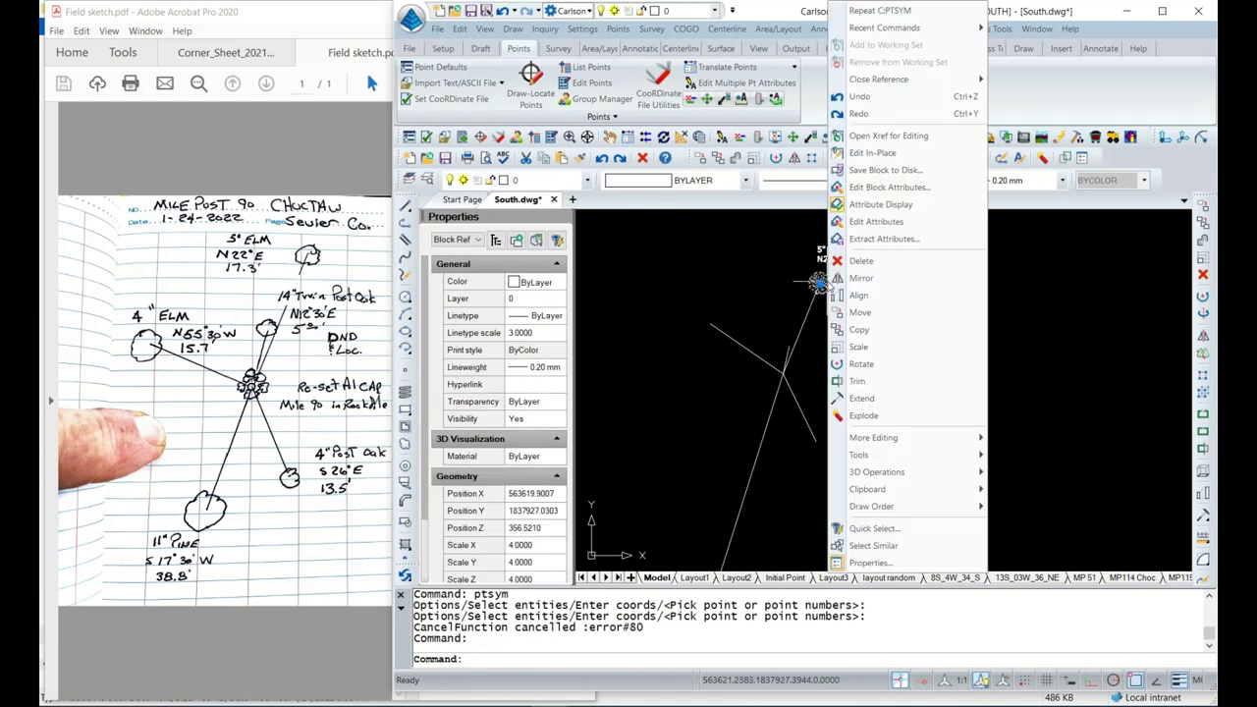
Copy that tree symbol from its centre to the short, western and lower tie-line ends.
left_click(859, 331)
scroll(819, 285, "up", 2)
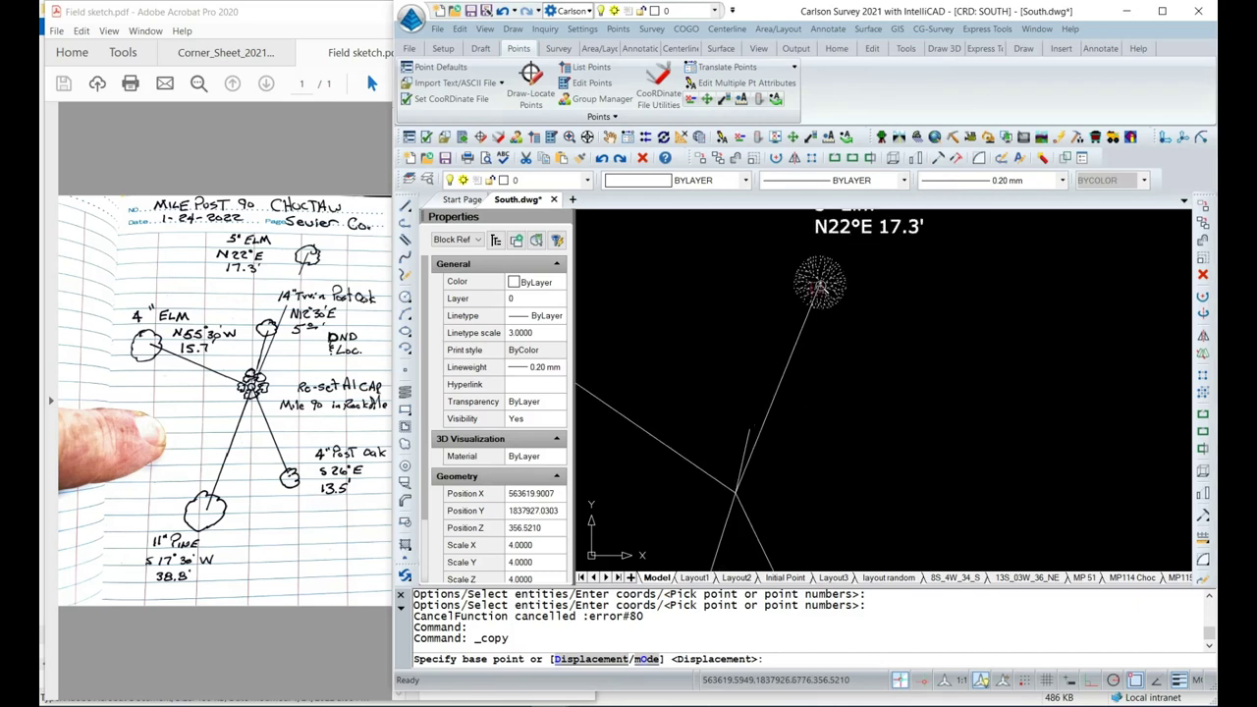
scroll(820, 285, "down", 1)
left_click(820, 285)
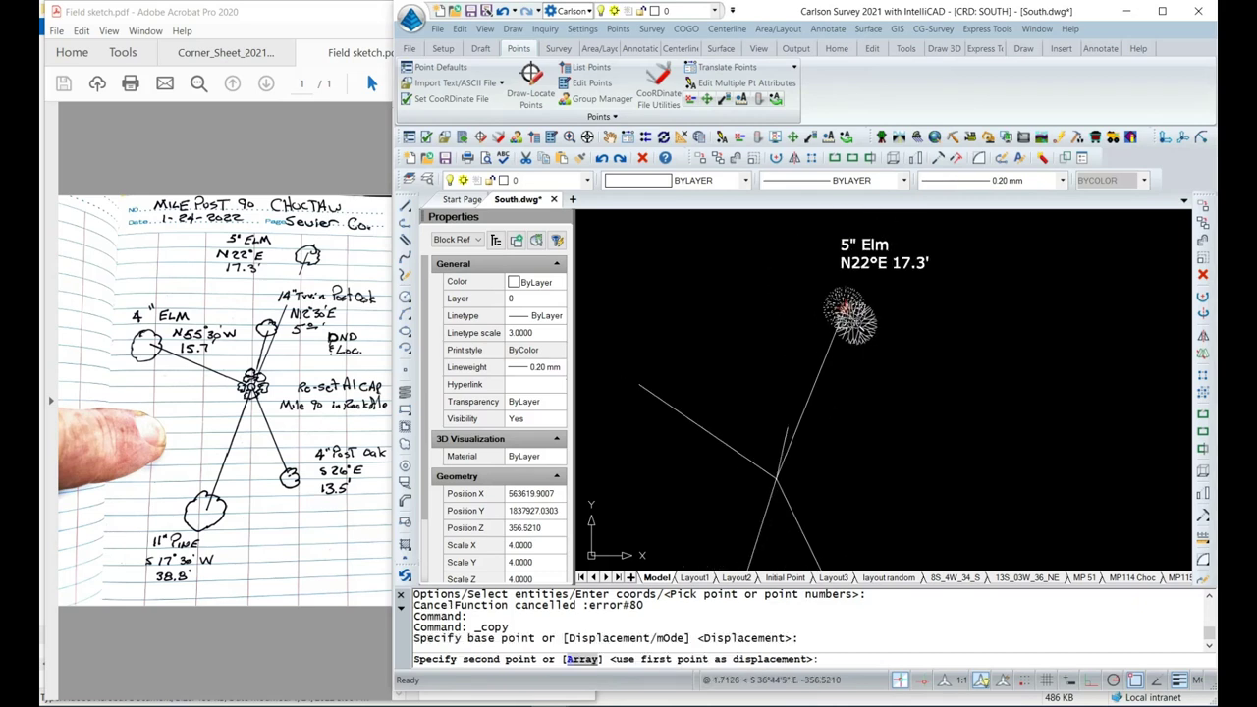
scroll(853, 317, "down", 1)
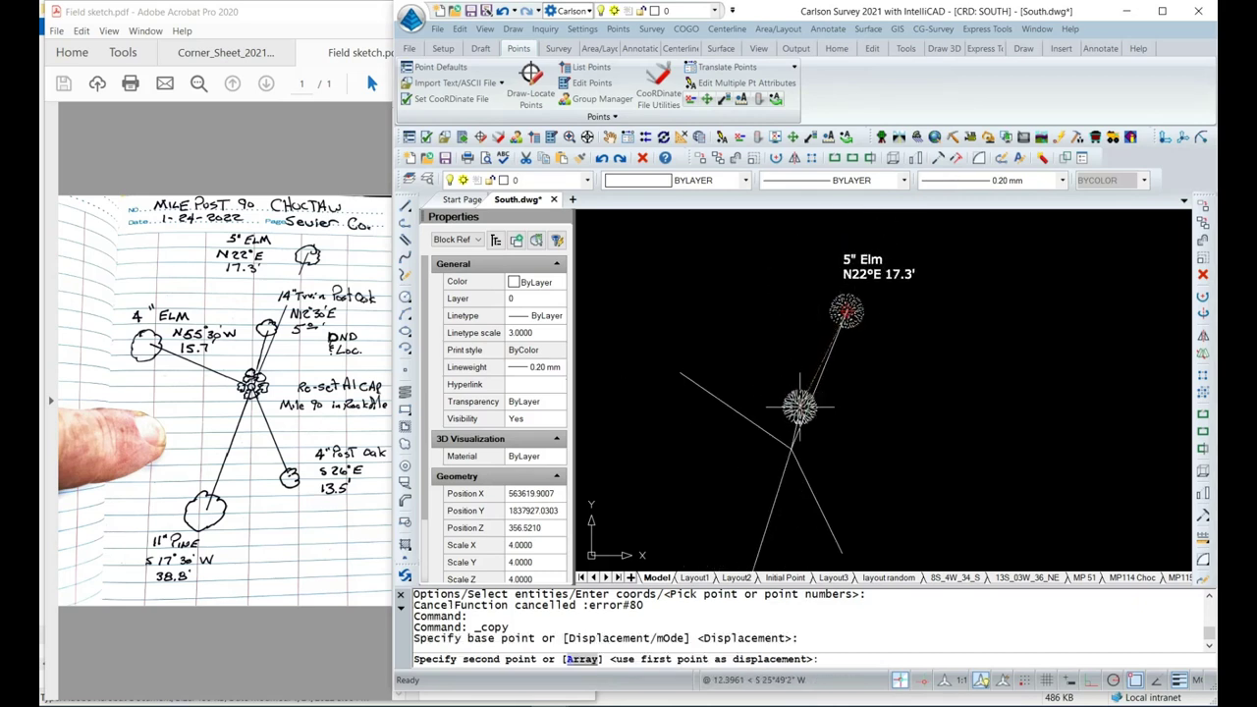
left_click(799, 405)
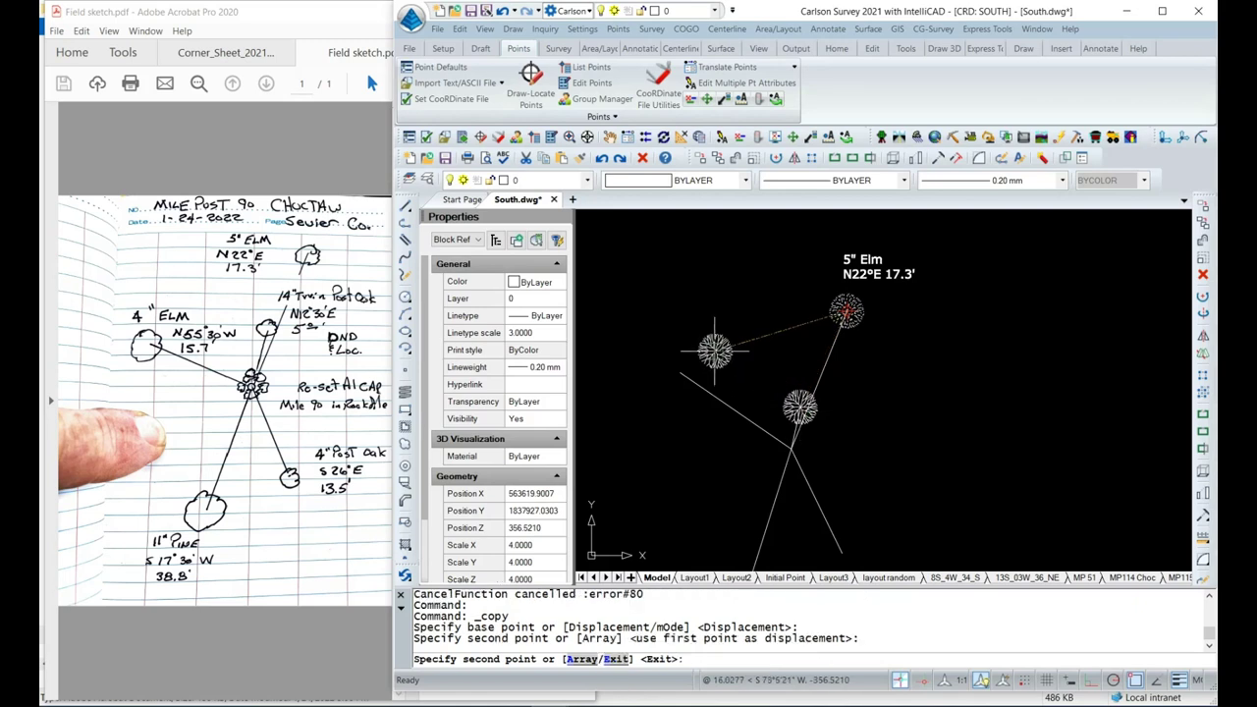
left_click(680, 371)
middle_click_drag(889, 412, 811, 318)
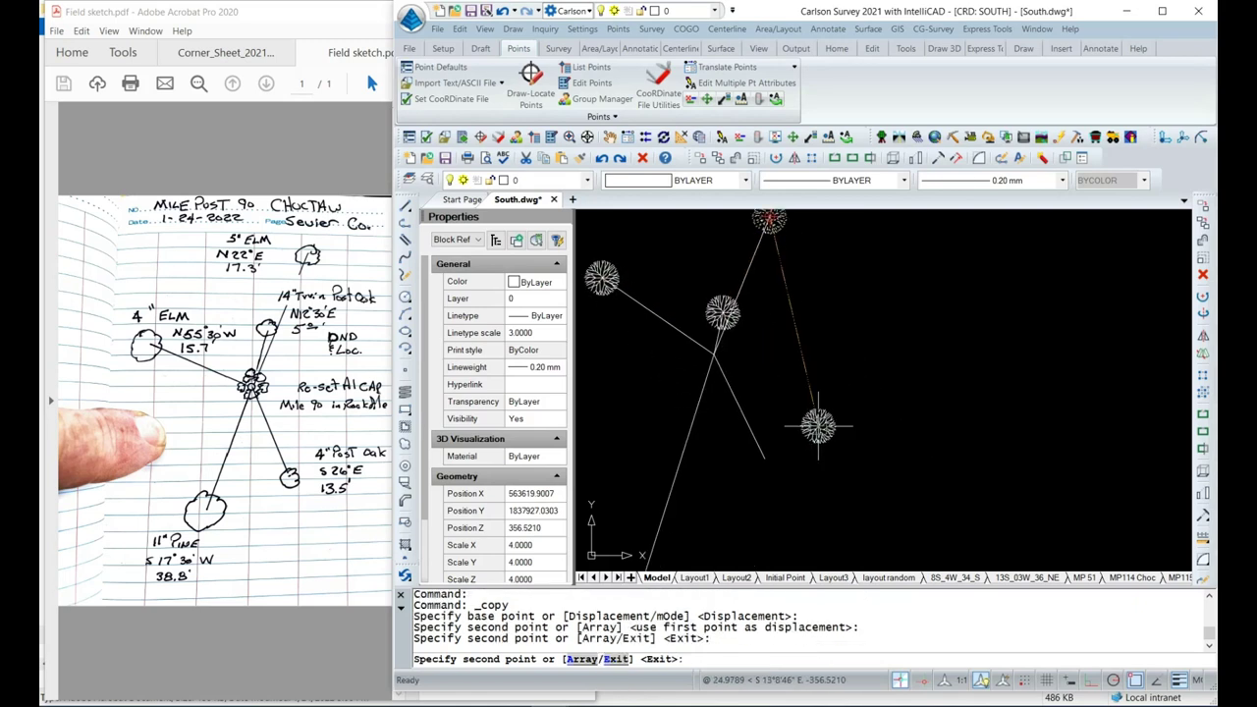
left_click(764, 458)
scroll(835, 442, "down", 3)
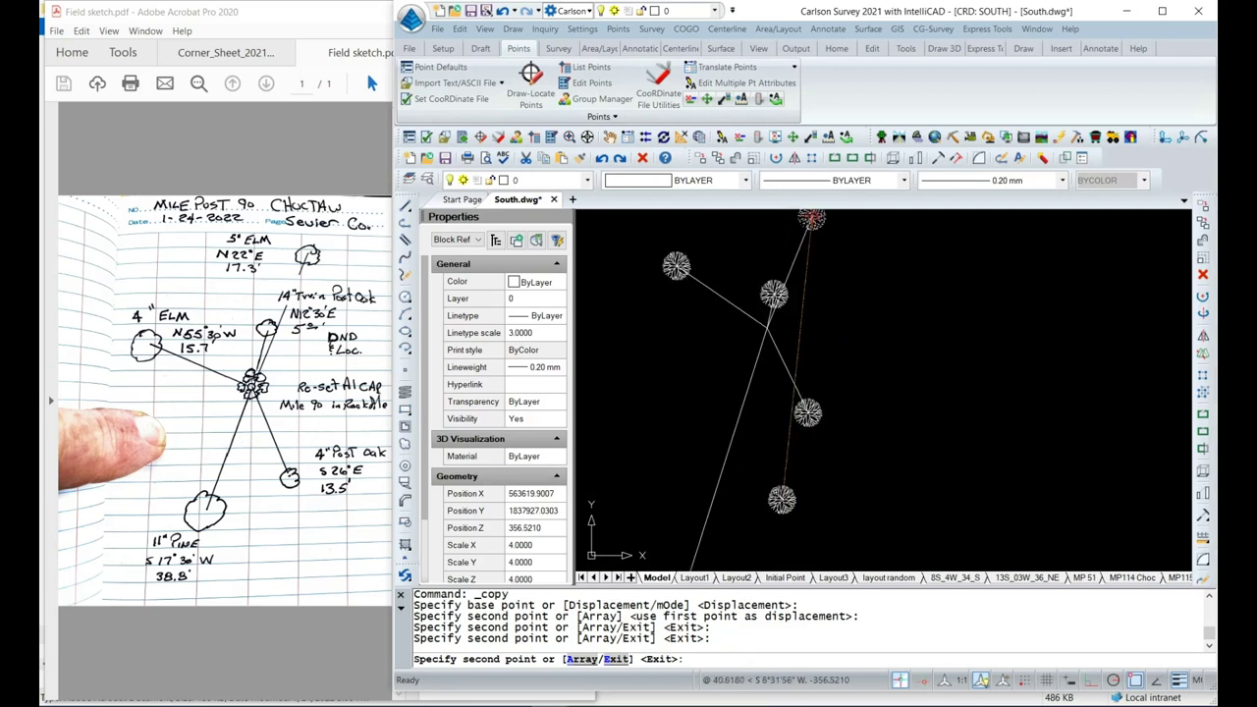
middle_click_drag(747, 521, 749, 450)
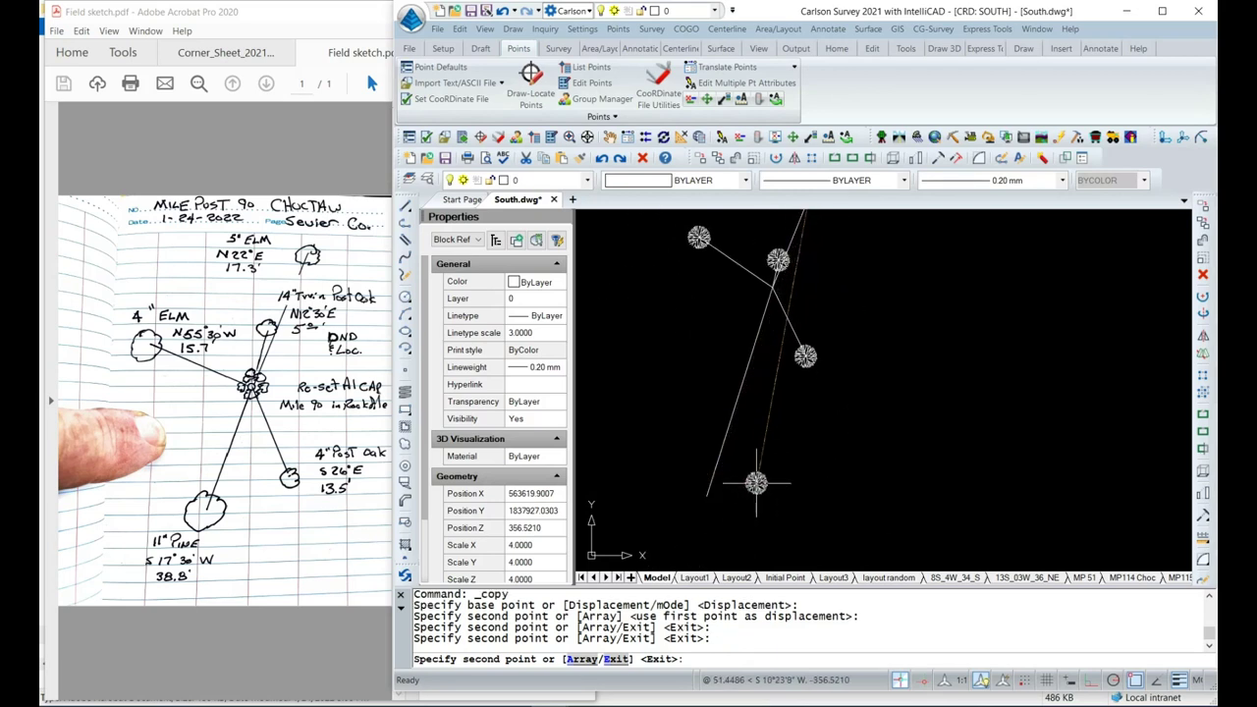
key("Escape")
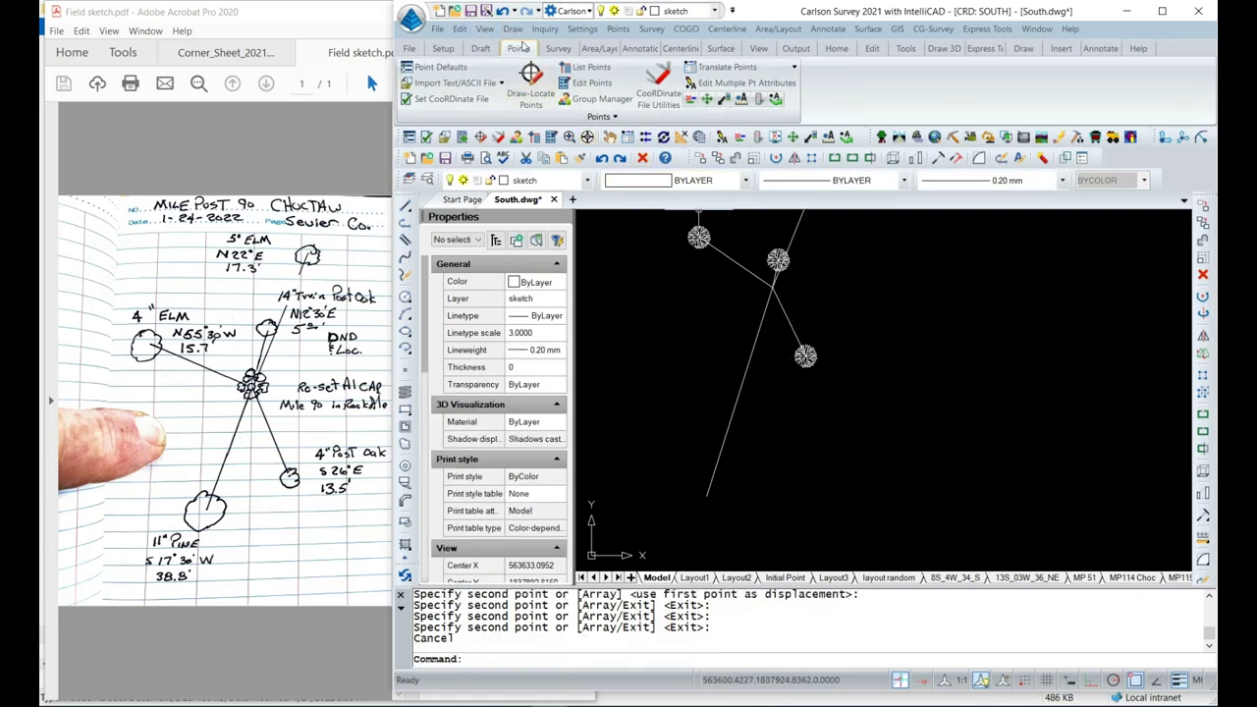
Mark the 11" pine at the lower tie line's end with a TREE2 symbol.
right_click(643, 300)
mouse_move(687, 326)
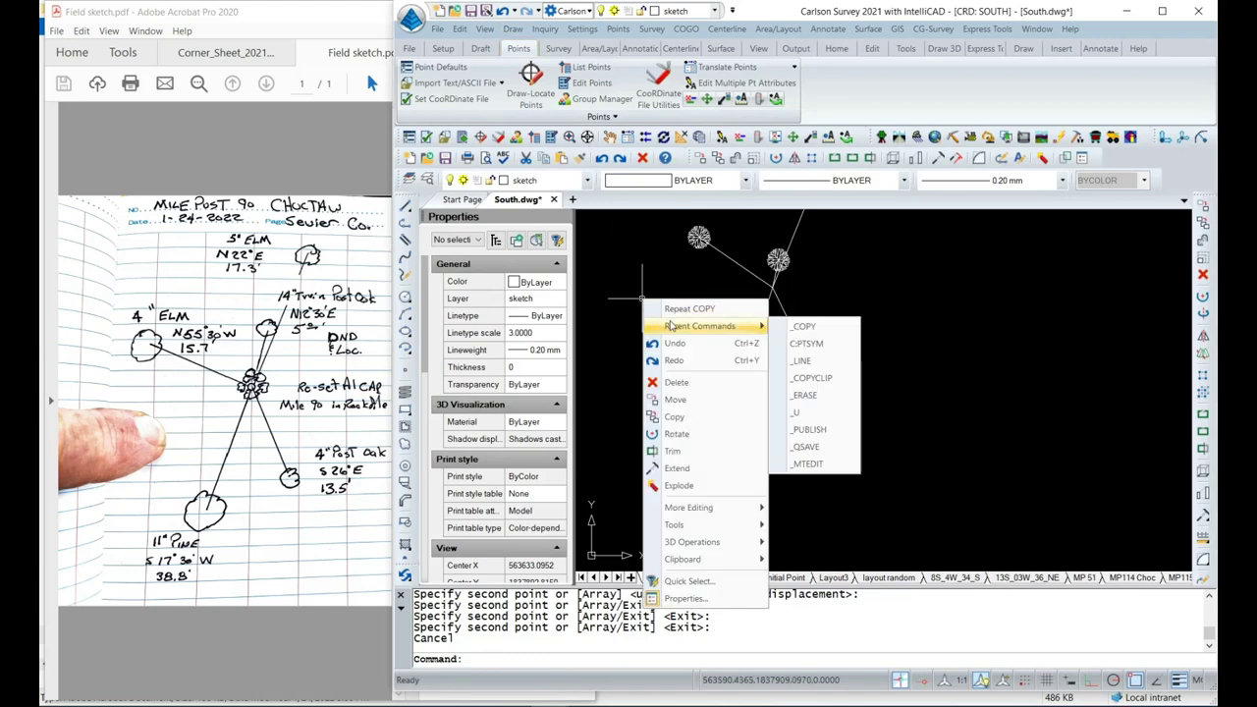
left_click(819, 344)
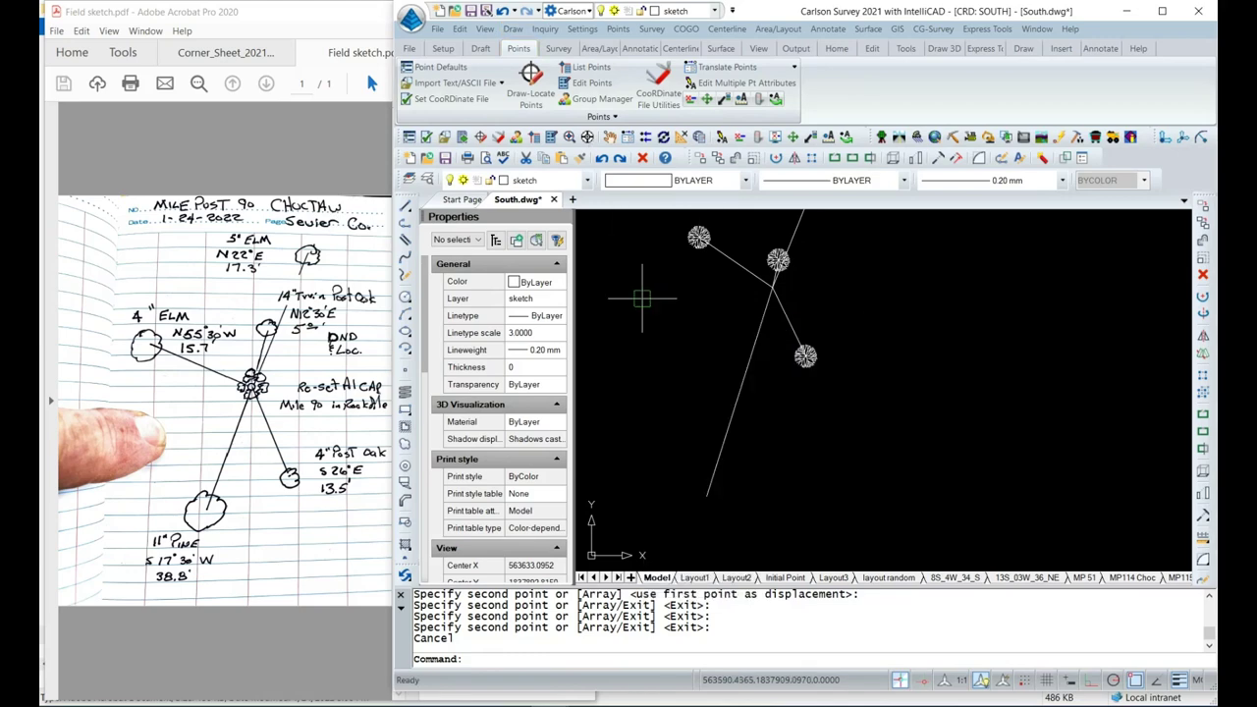
left_click(815, 249)
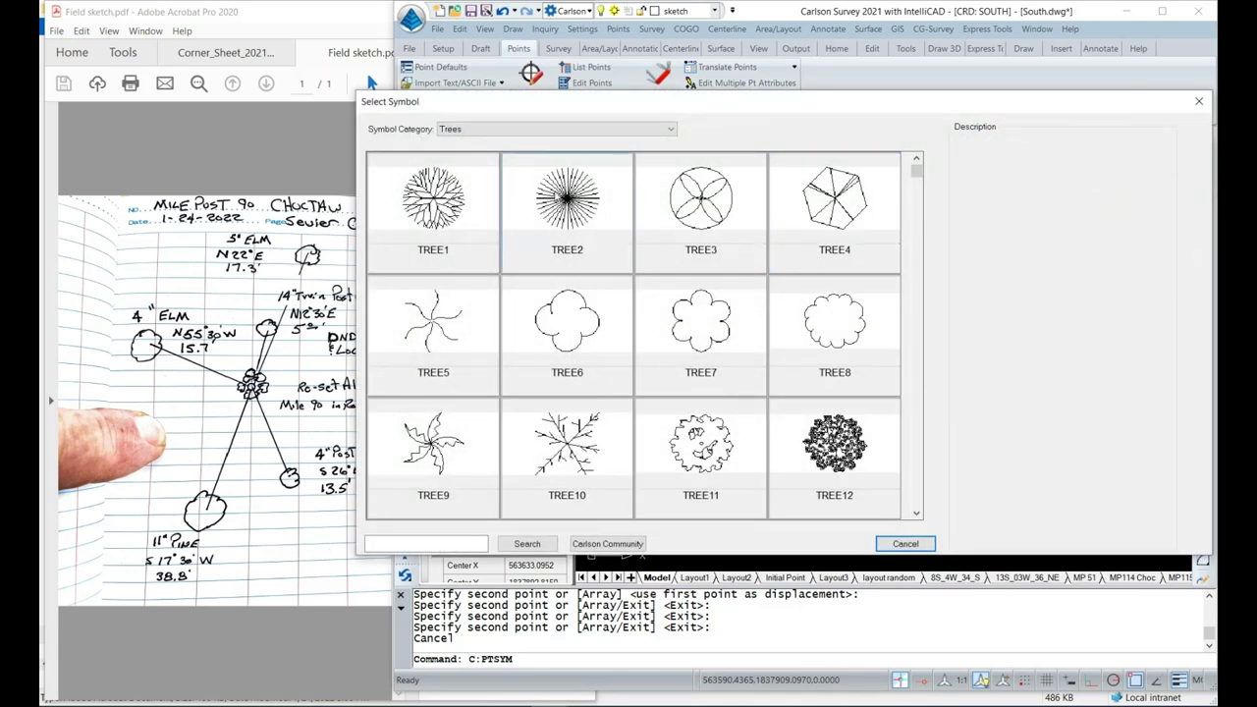
left_click(576, 202)
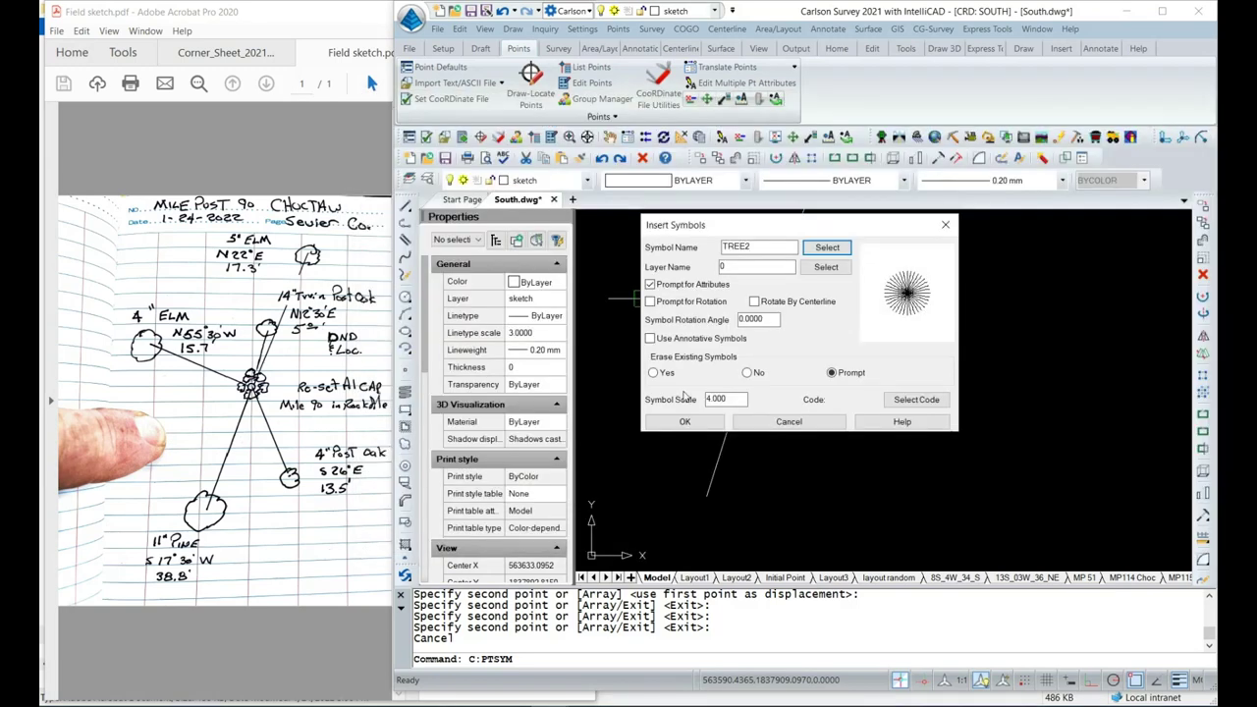
left_click(705, 421)
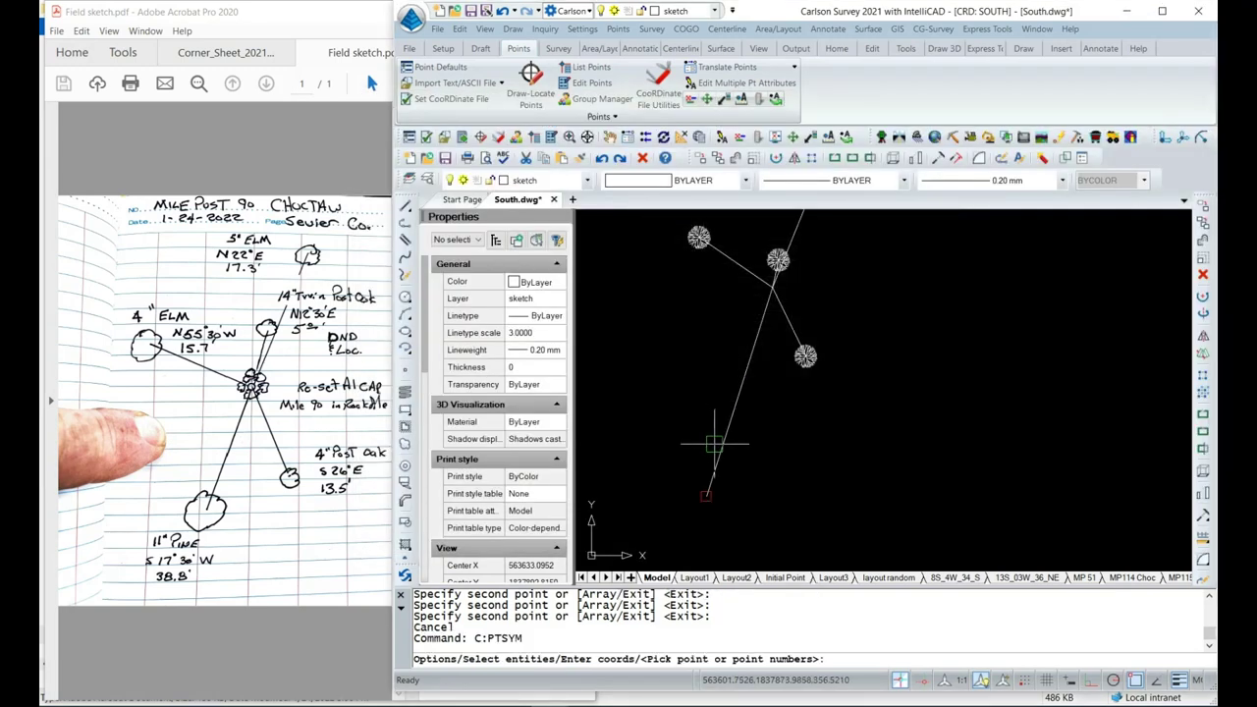
left_click(710, 491)
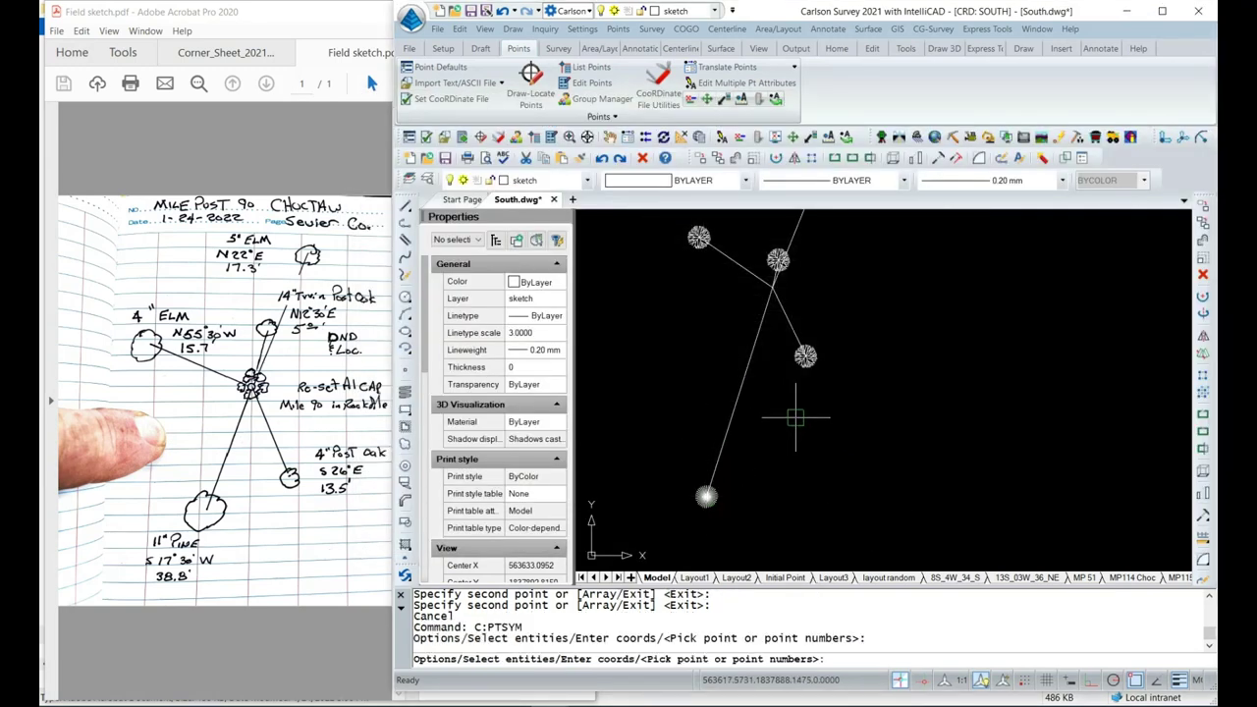
scroll(783, 419, "down", 1)
middle_click_drag(772, 408, 757, 438)
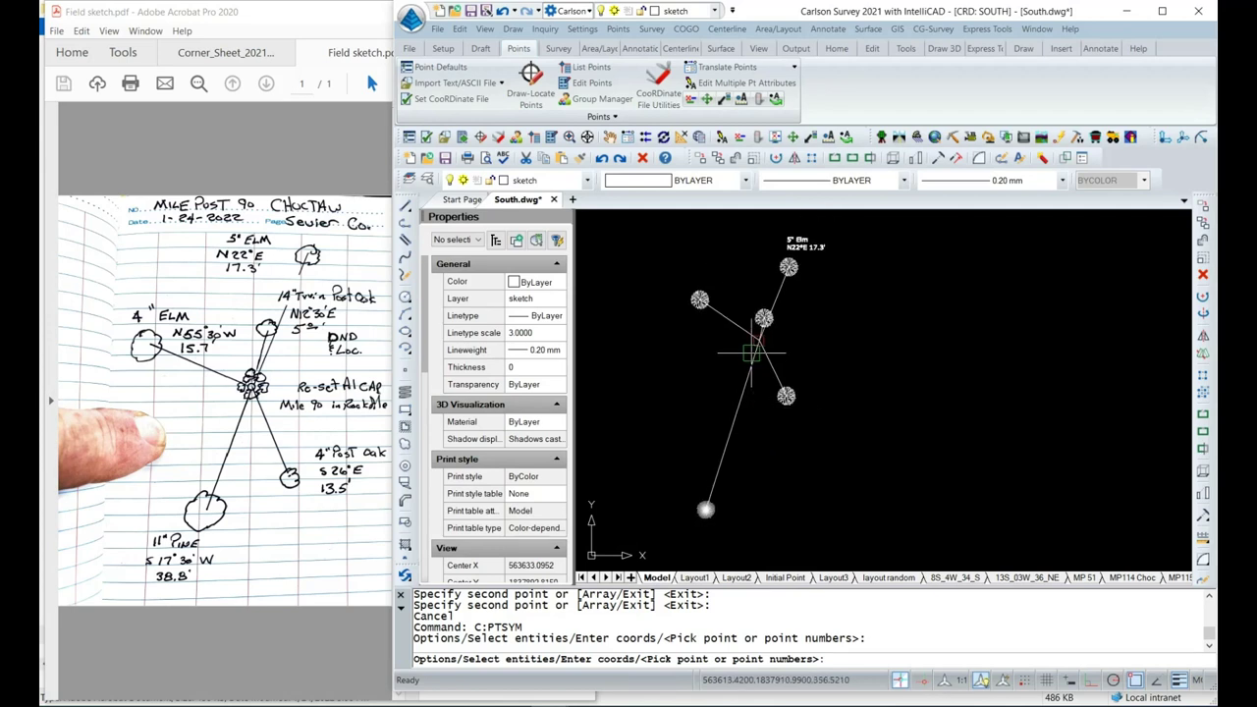
key("Escape")
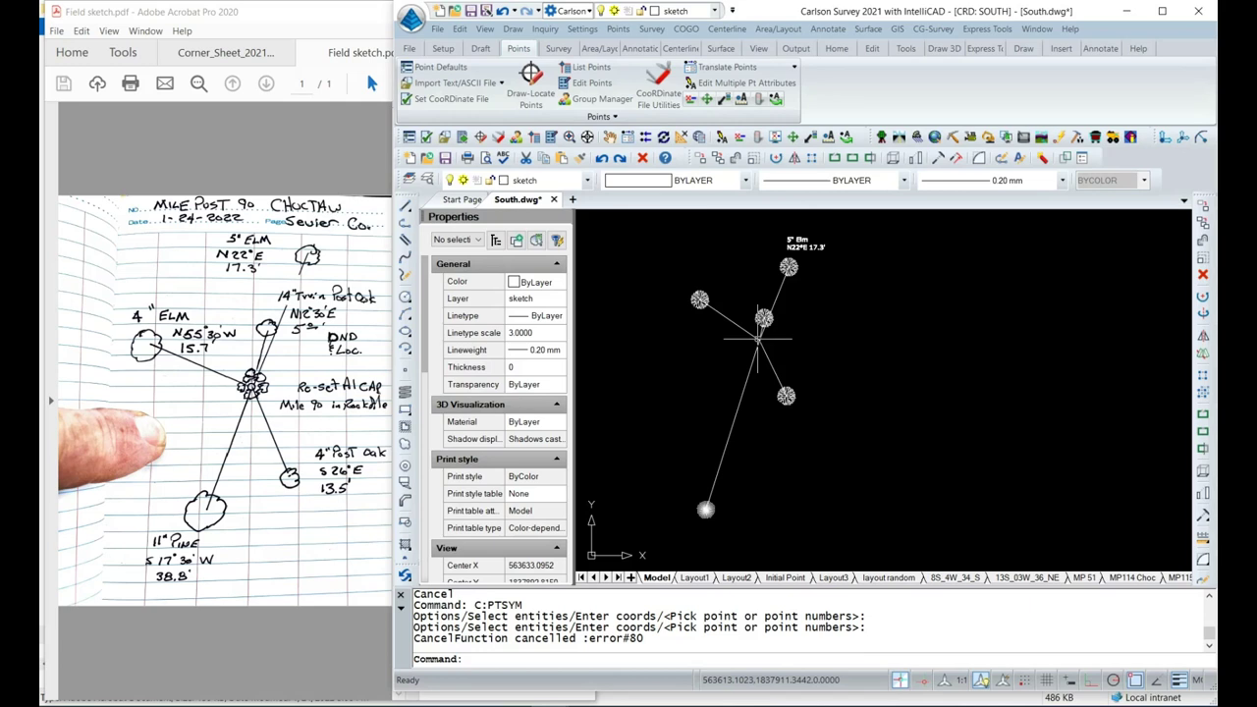
scroll(758, 339, "up", 3)
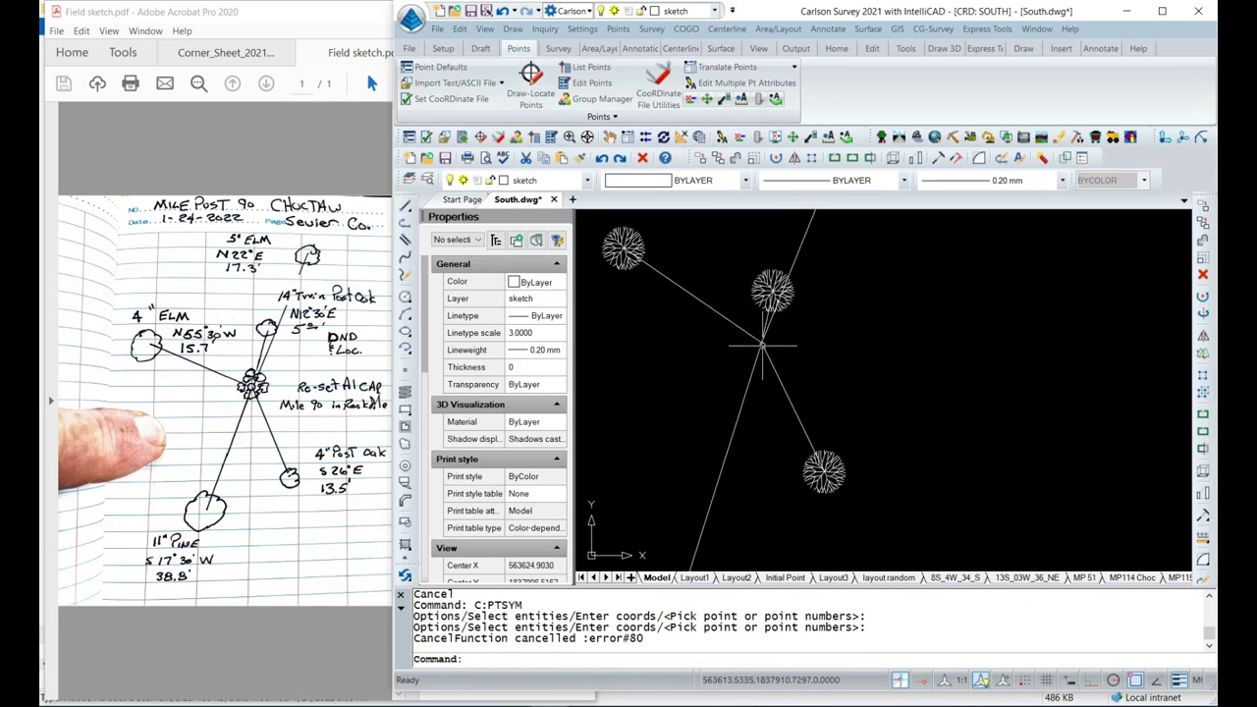
scroll(760, 341, "up", 2)
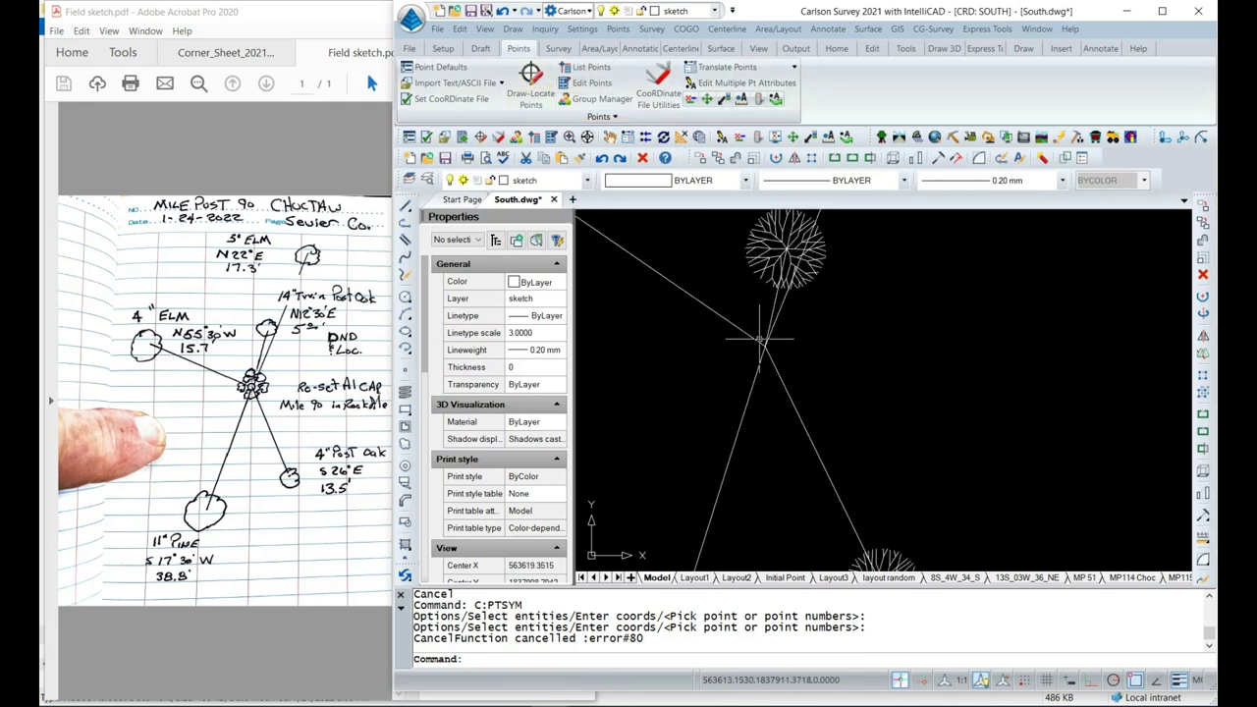
Place the SPT3 filled-circle symbol from the Points category at the tie-line intersection.
right_click(627, 302)
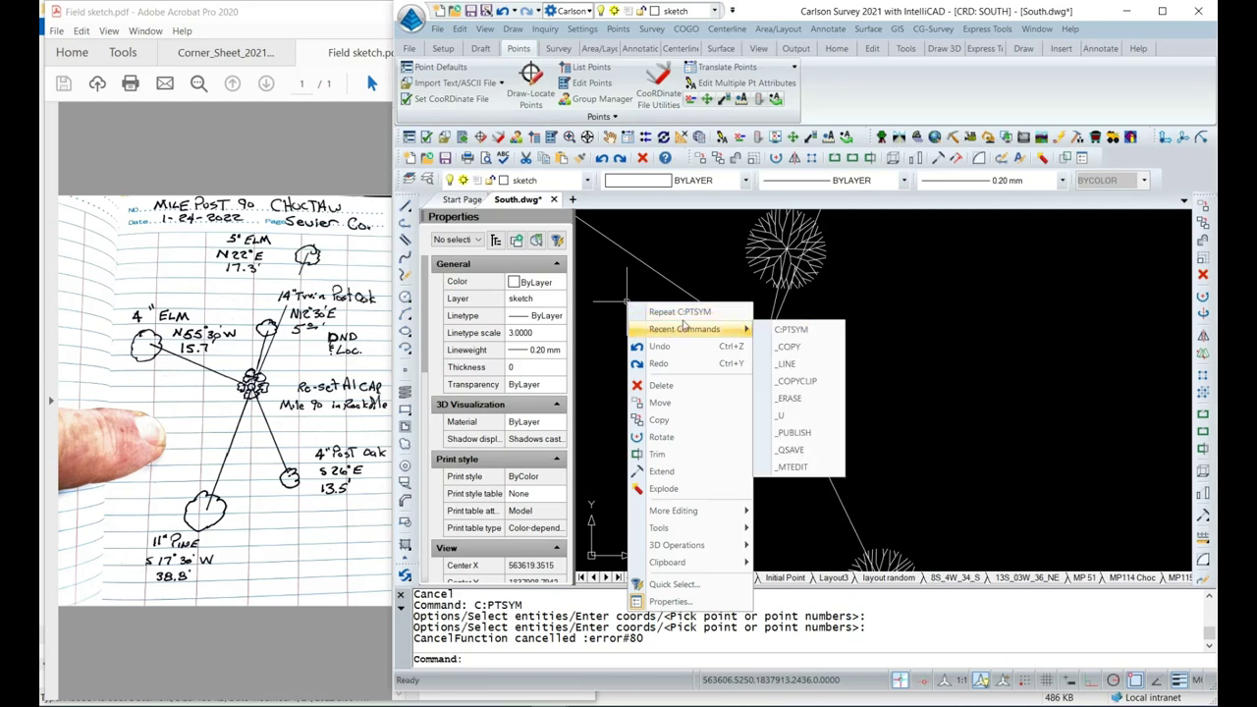
left_click(688, 313)
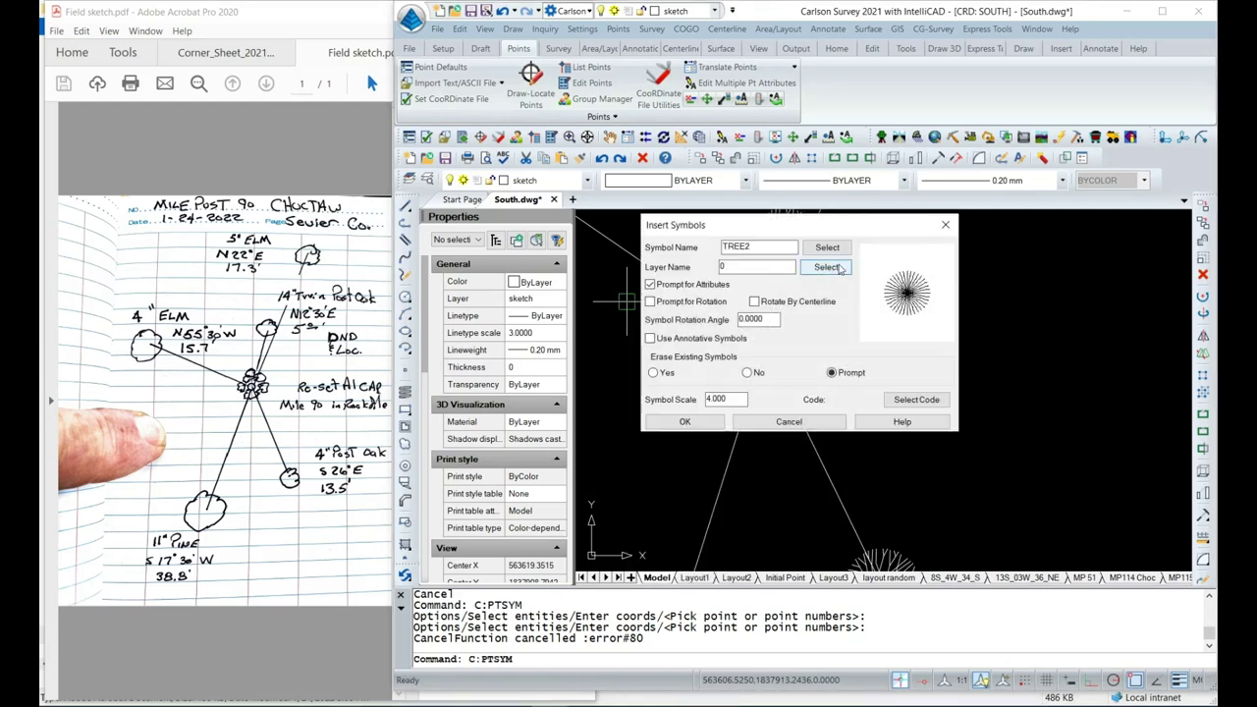
left_click(842, 254)
left_click(586, 130)
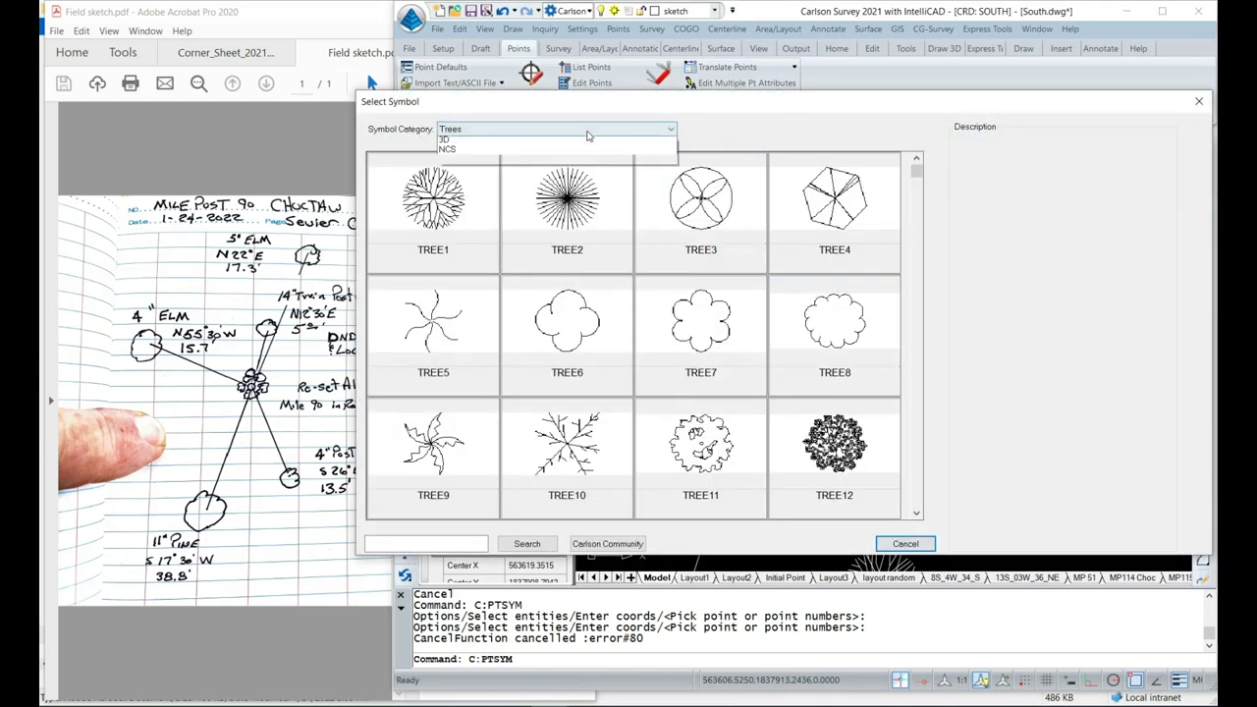
left_click(520, 143)
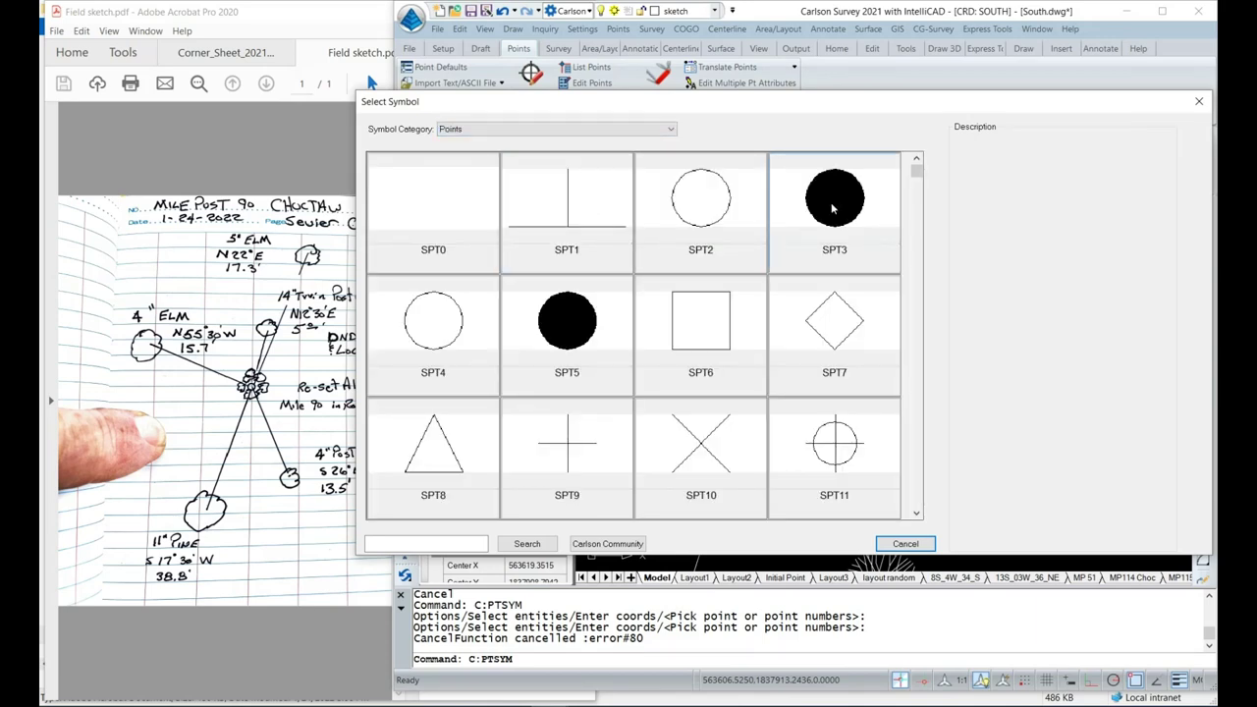
left_click(832, 208)
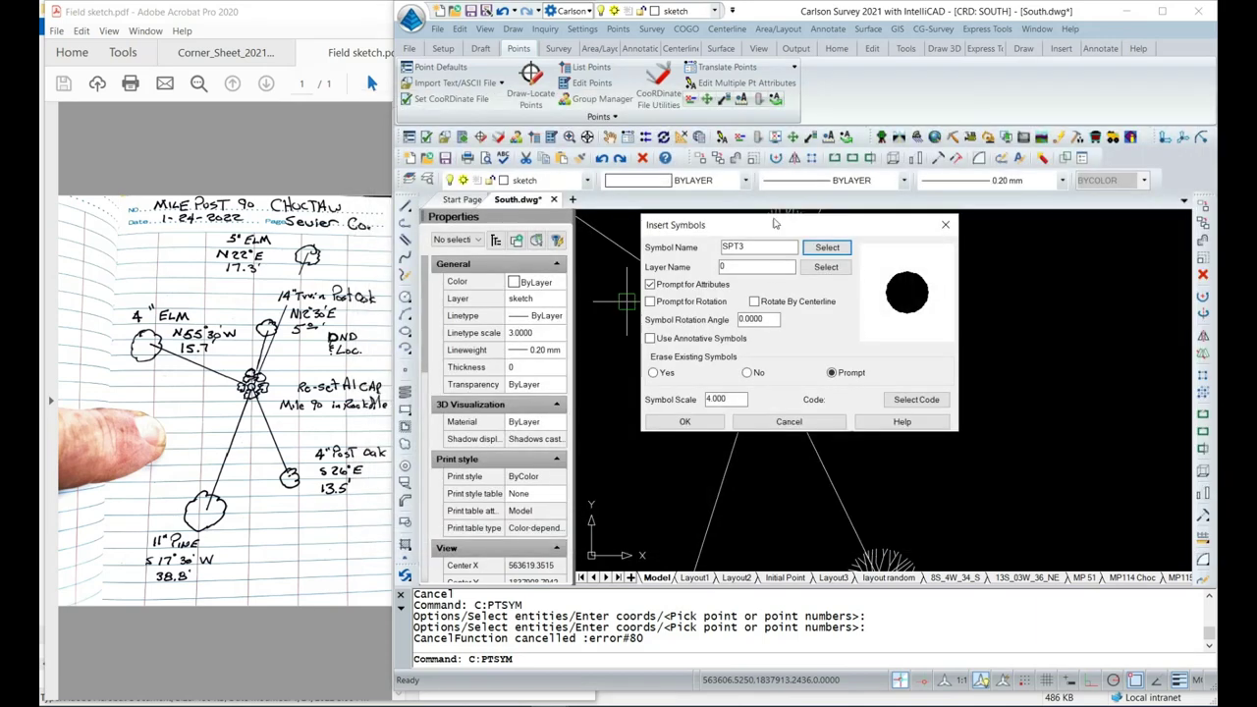
left_click(685, 422)
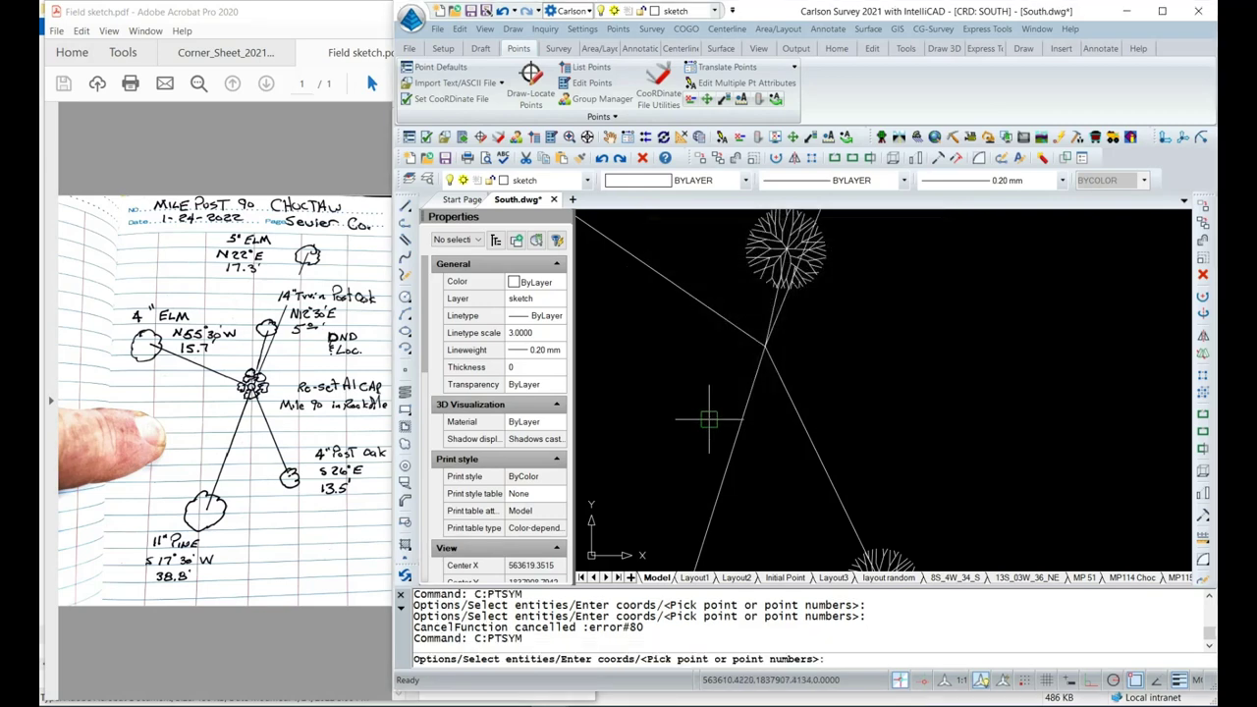
left_click(764, 351)
scroll(696, 390, "down", 2)
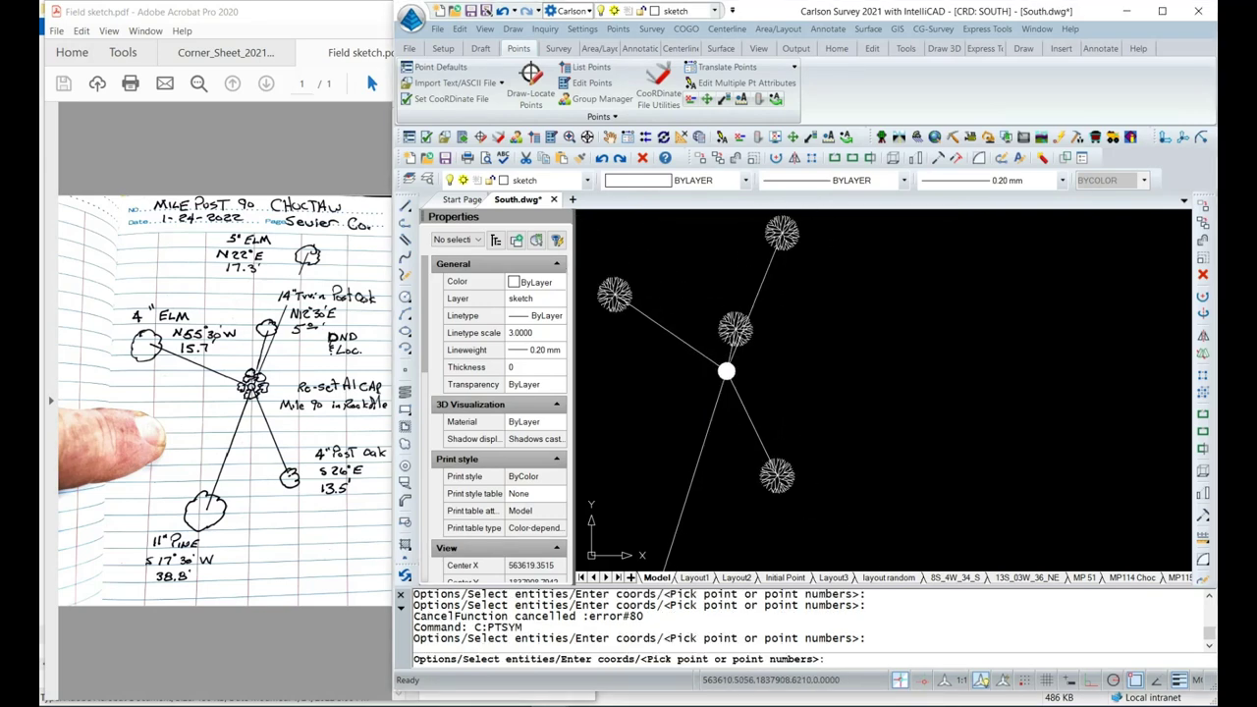
scroll(723, 382, "down", 2)
key("Escape")
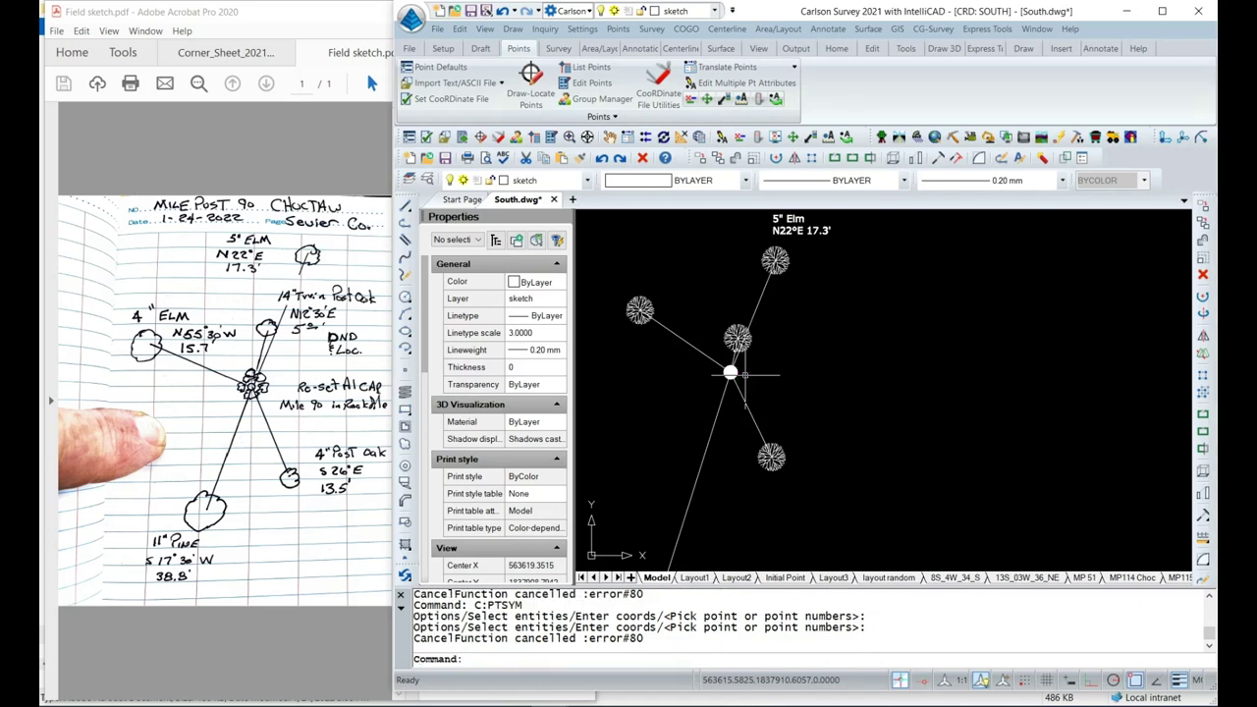
middle_click_drag(781, 389, 796, 403)
scroll(795, 383, "up", 4)
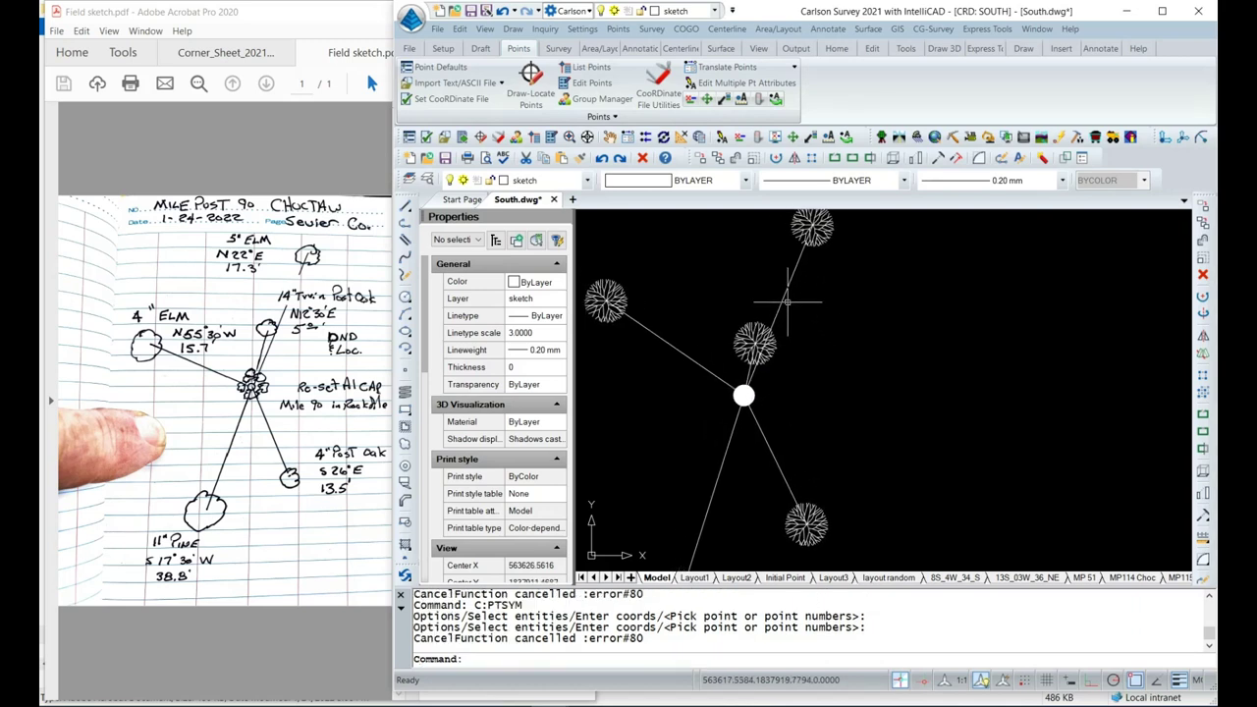
Select the five tie lines and reassign them to the Hide layer.
left_click(788, 284)
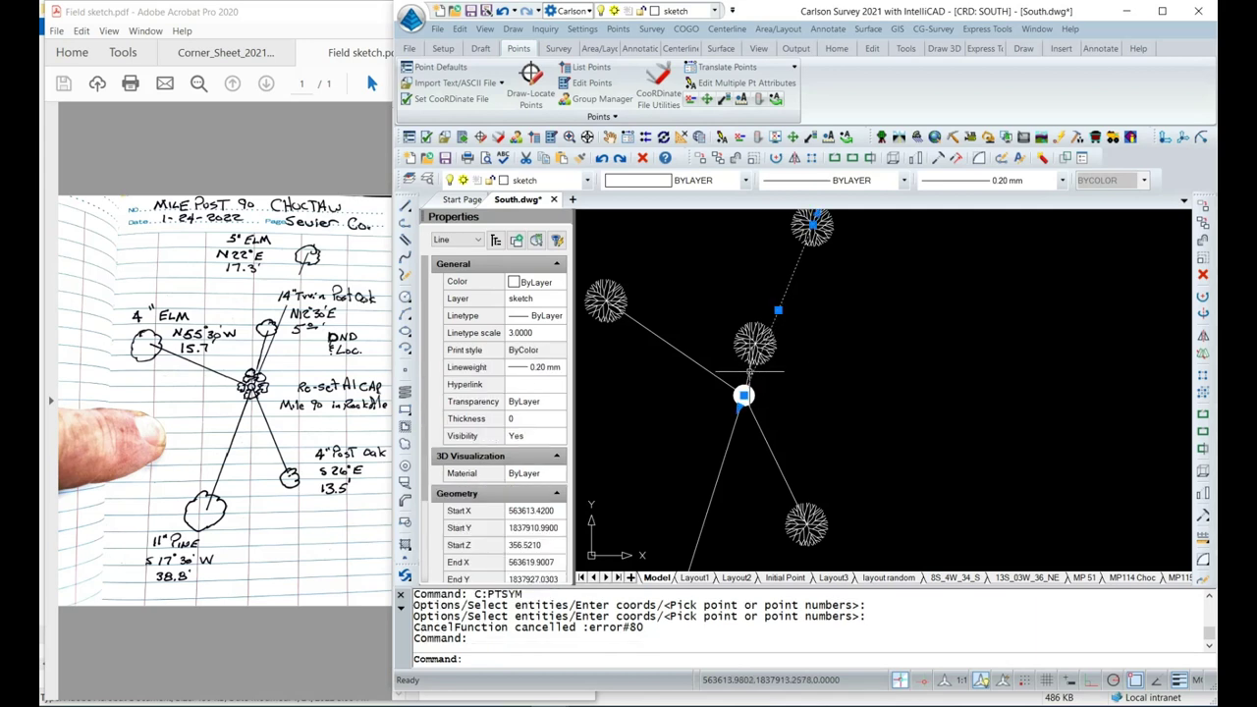
left_click(749, 372)
left_click(717, 378)
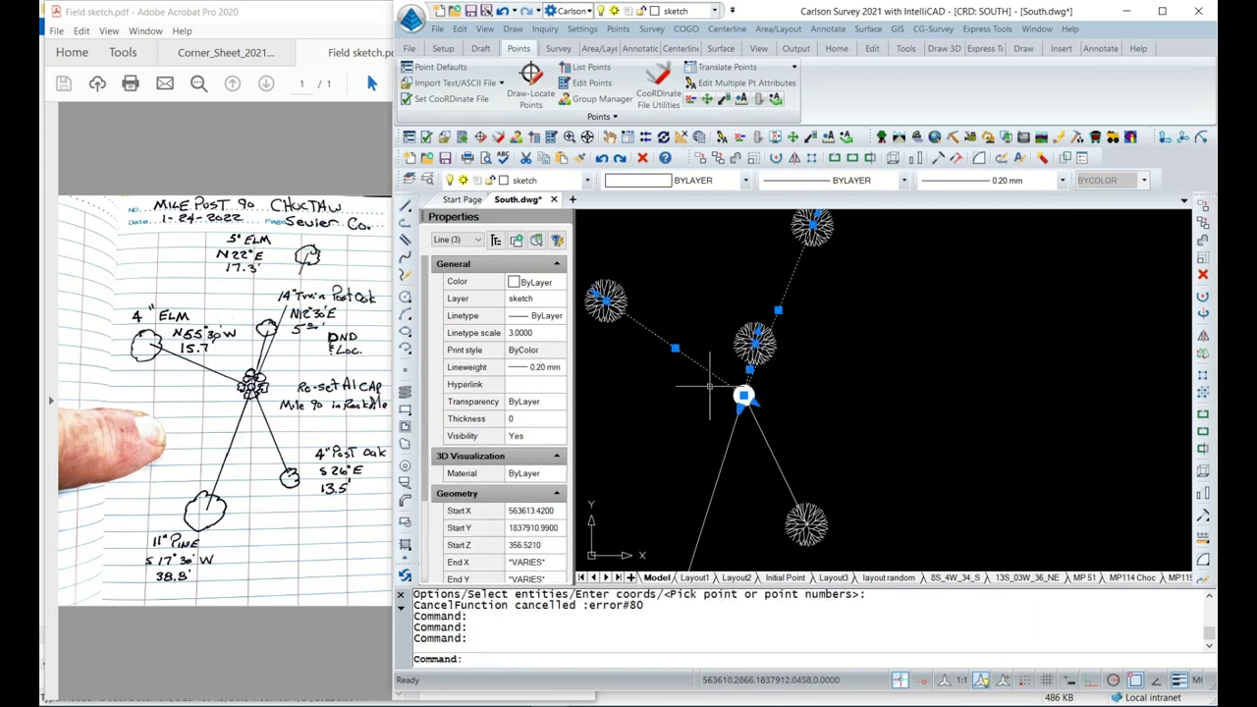
left_click(730, 438)
left_click(762, 435)
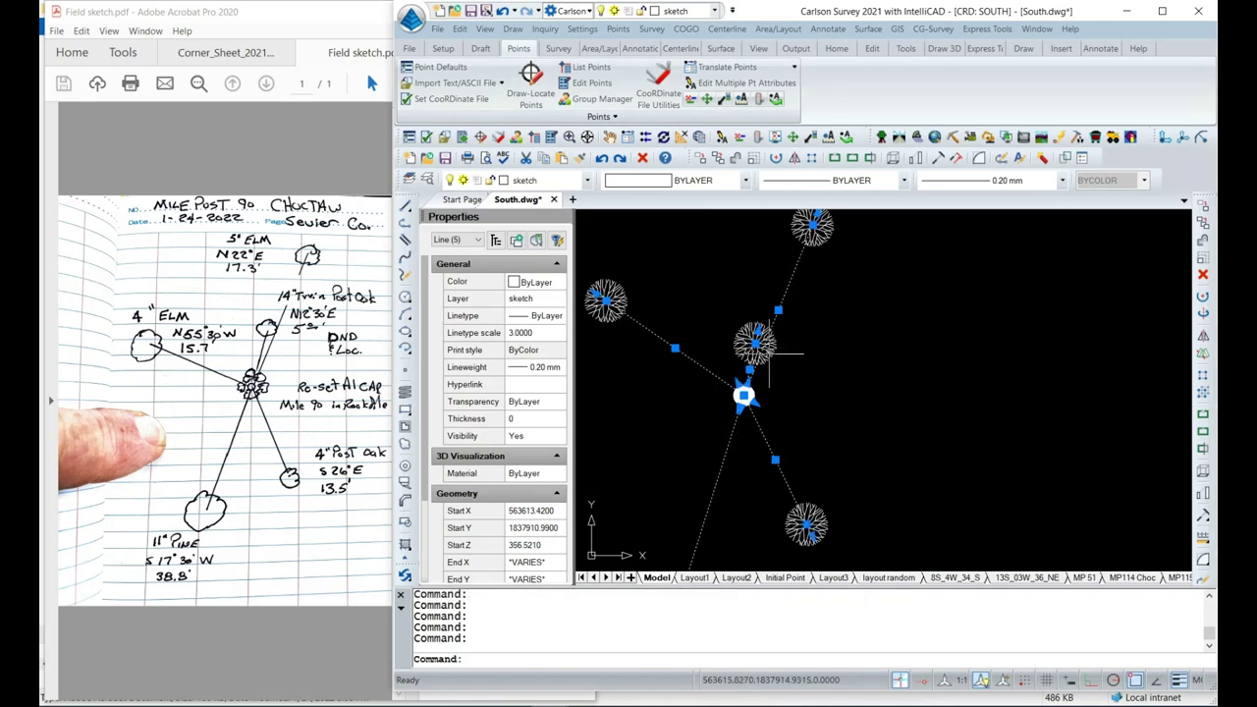
left_click(586, 179)
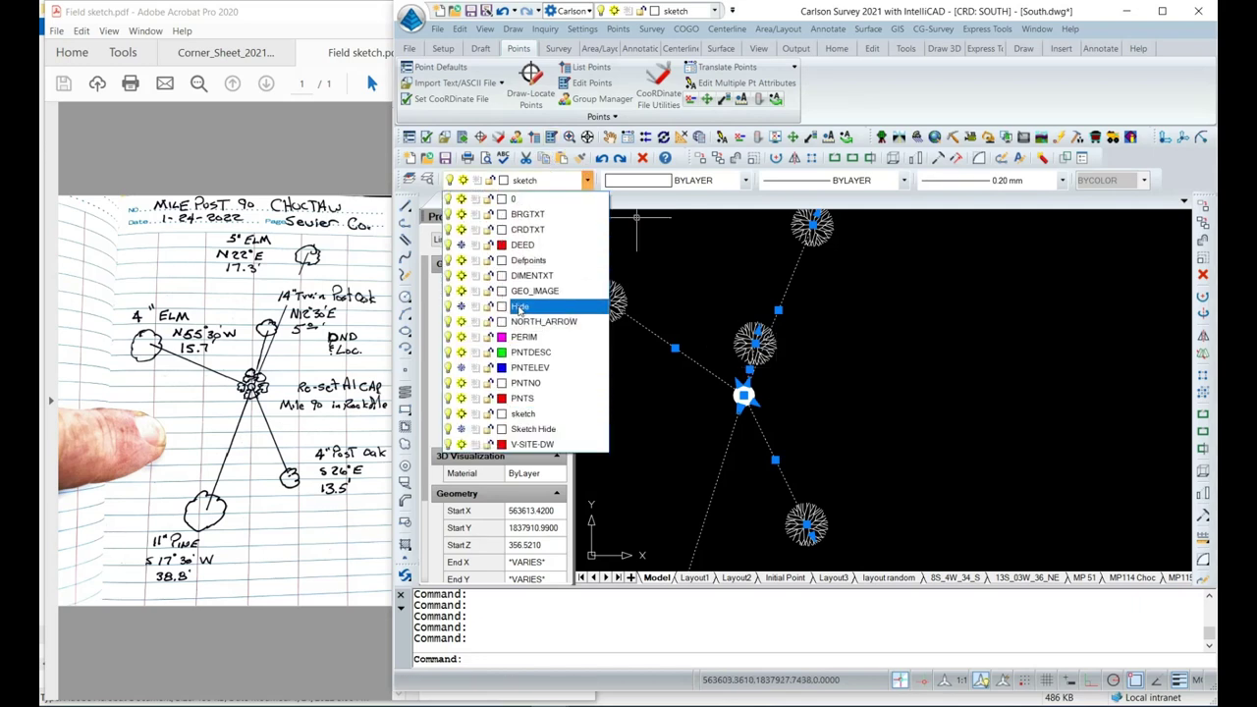
left_click(519, 306)
key("Escape")
key("Escape")
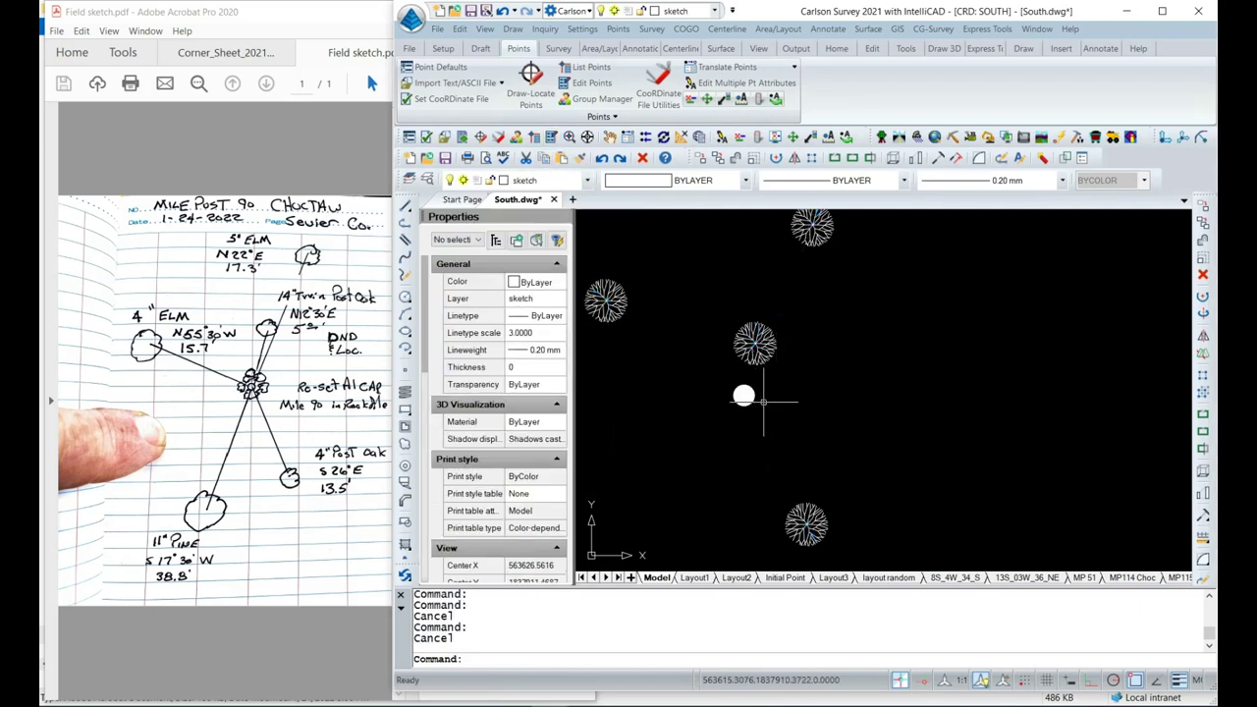
scroll(801, 388, "down", 3)
middle_click_drag(806, 393, 823, 358)
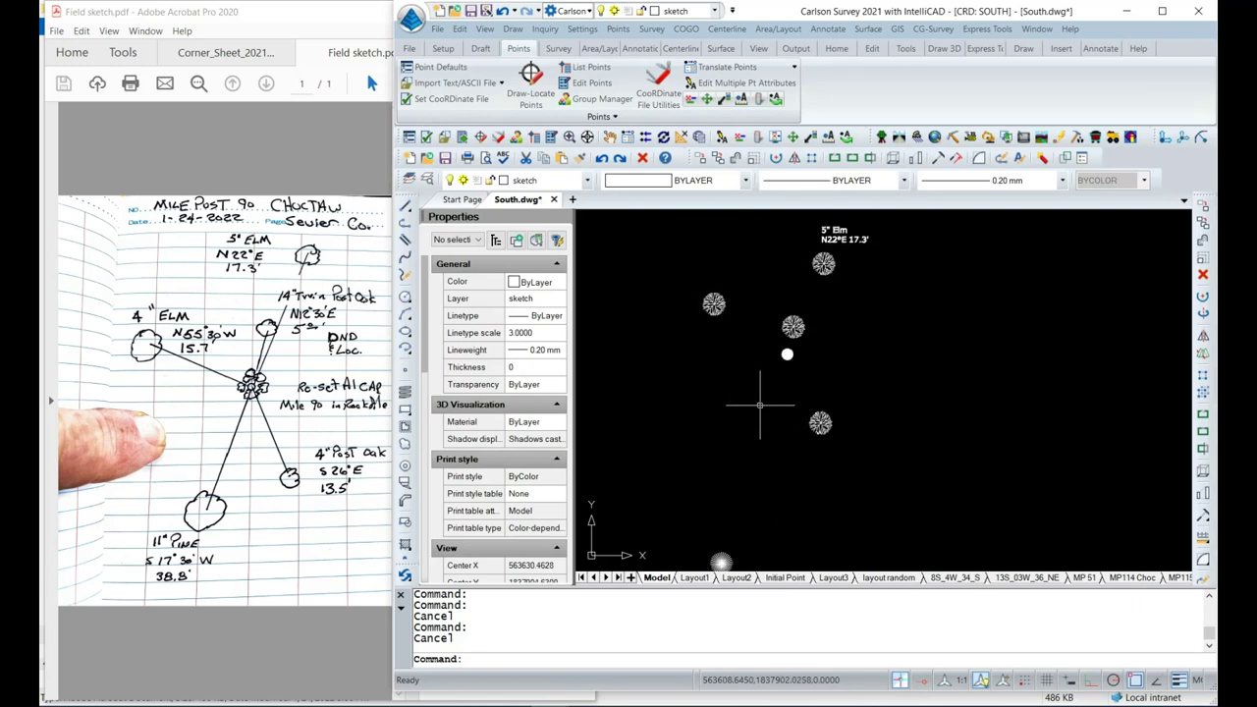
scroll(758, 406, "down", 1)
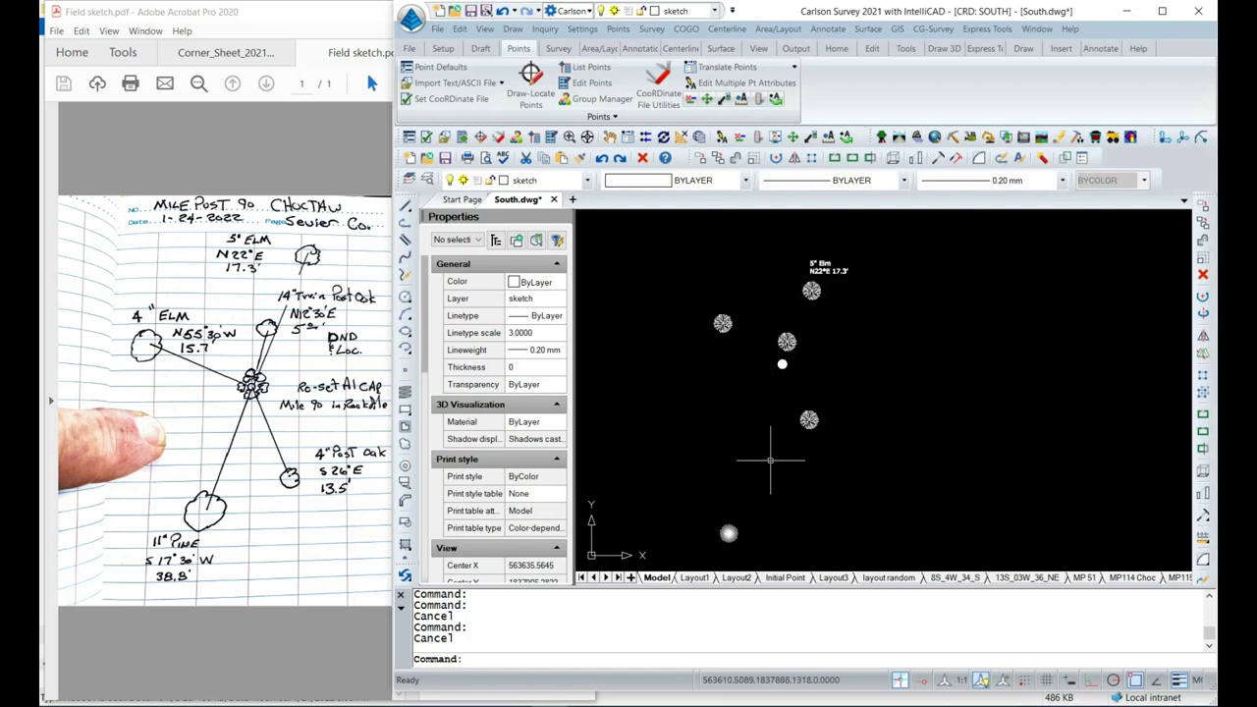
Switch to the MP 90 layout and center the view on the tree sketch and 5" Elm label.
left_click(618, 579)
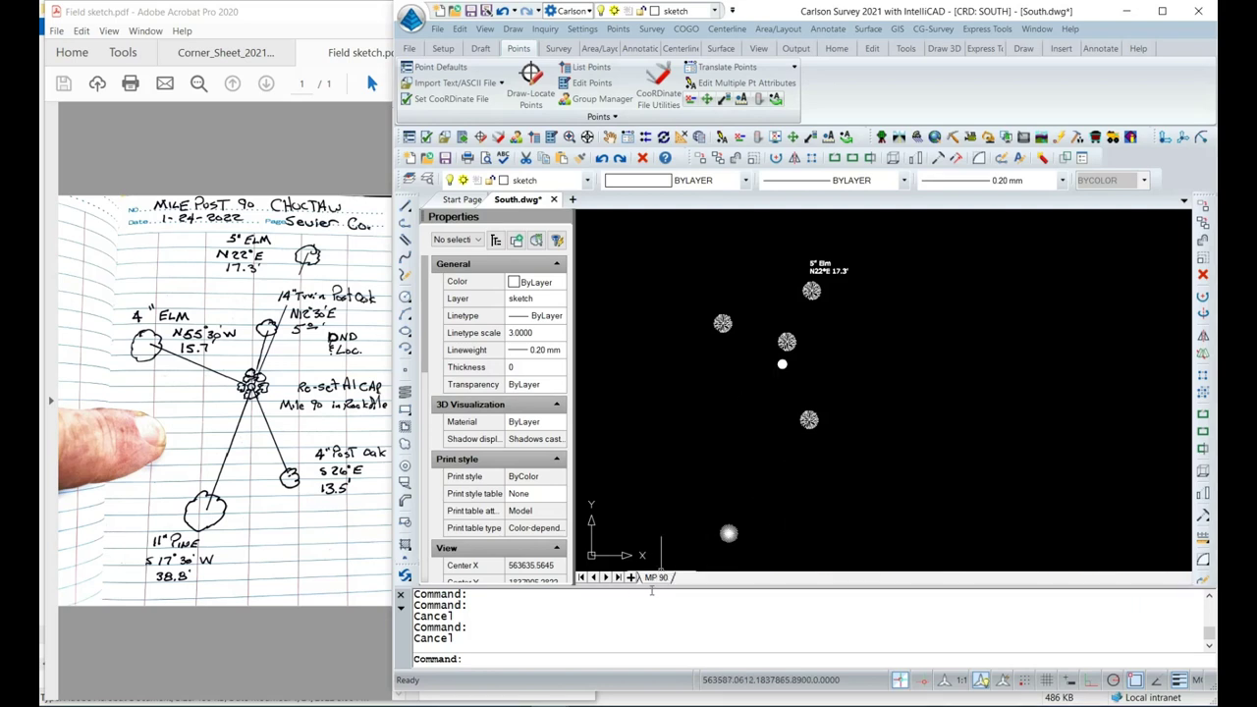
left_click(656, 578)
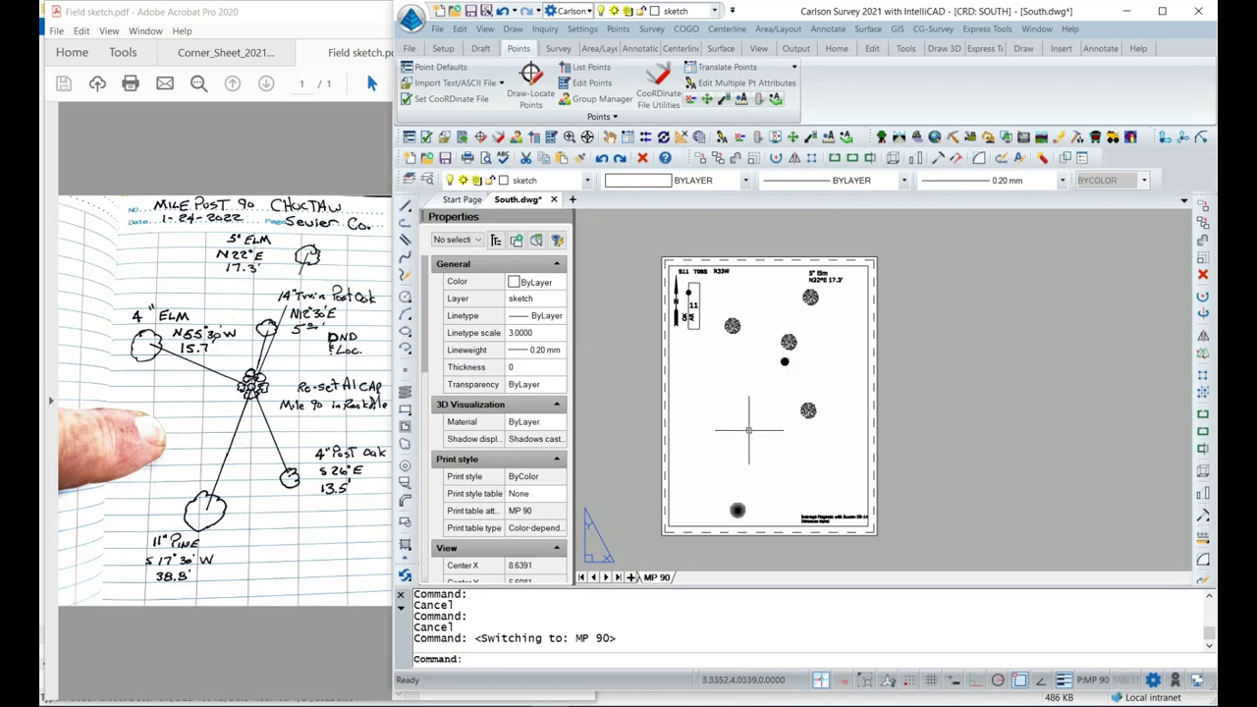
scroll(833, 377, "up", 2)
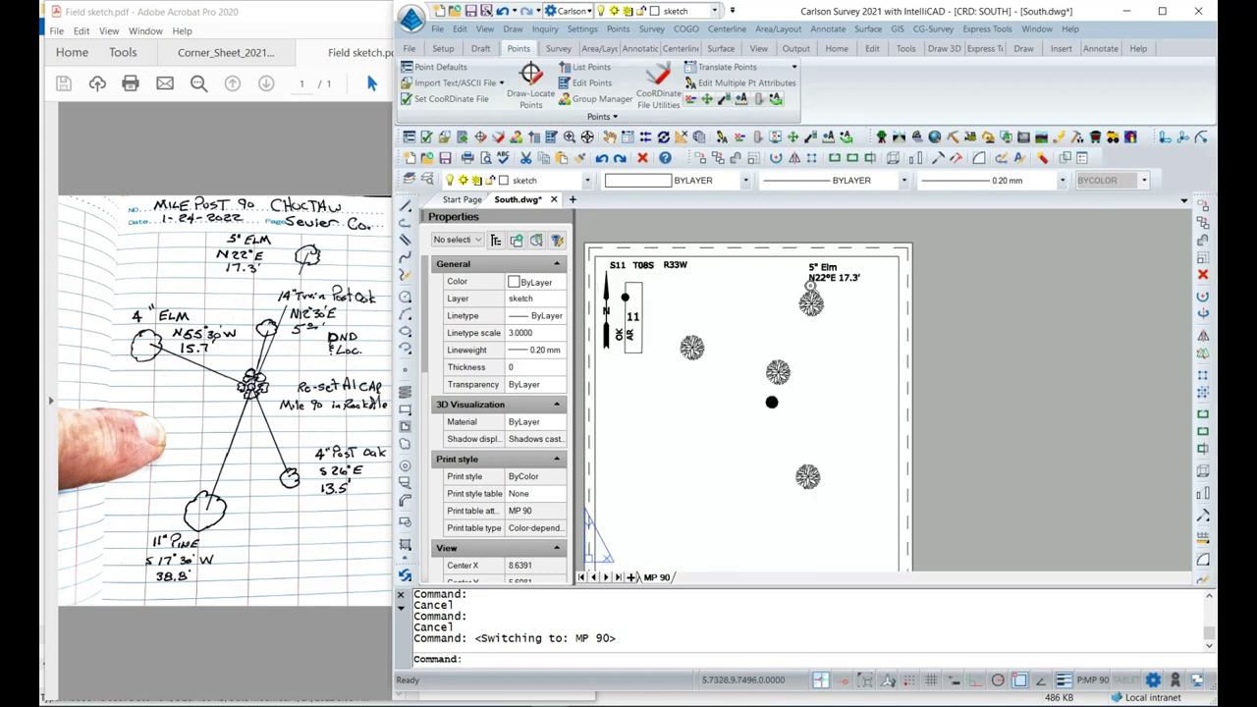
middle_click_drag(833, 377, 864, 368)
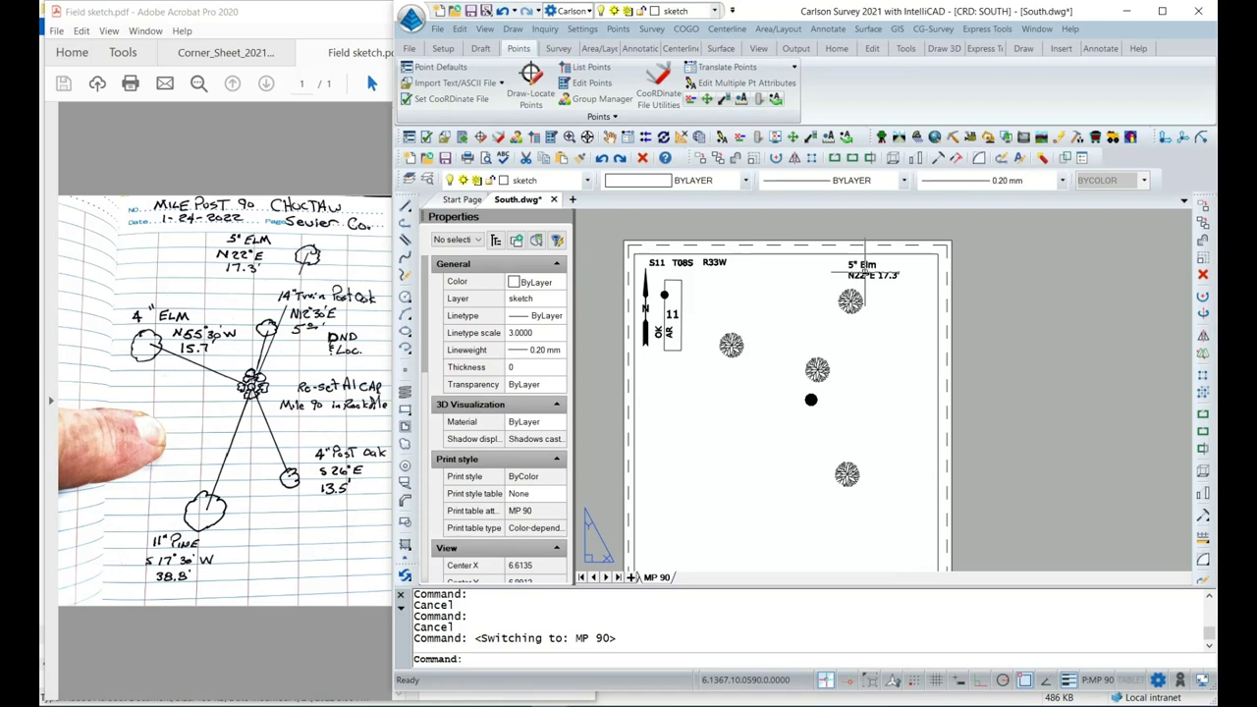
left_click(855, 336)
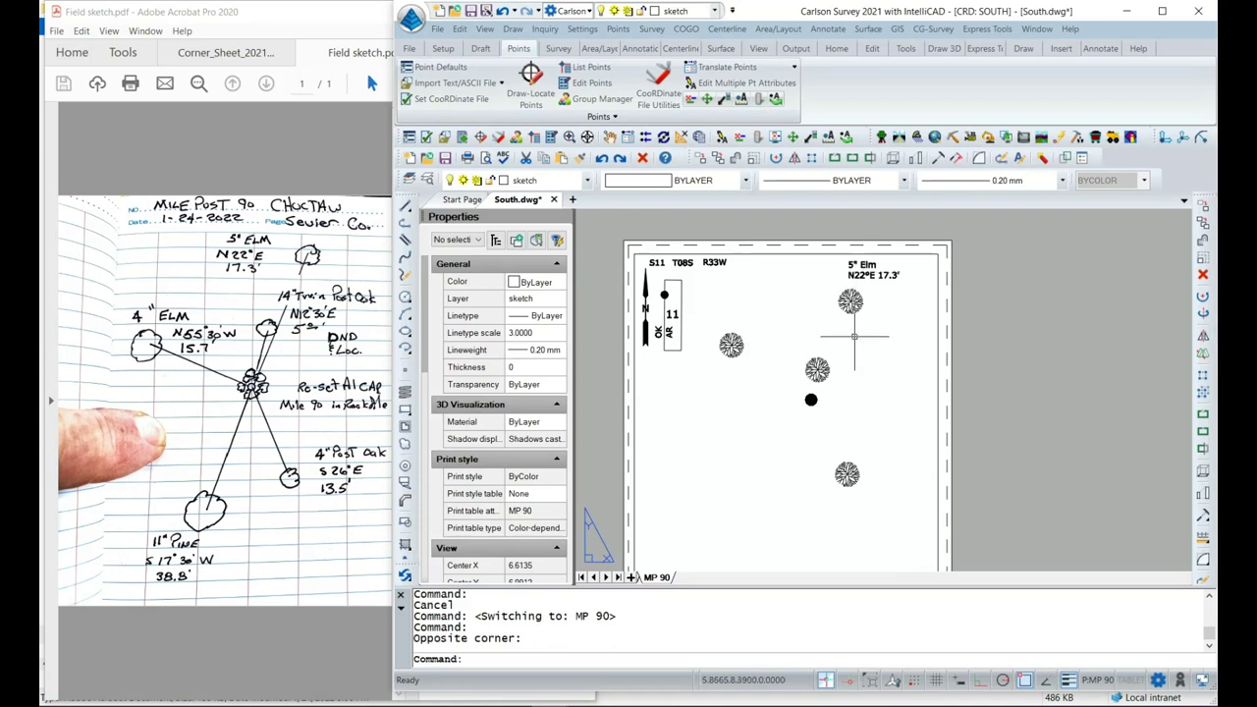
key("Escape")
Move the 5" Elm label beside the middle tree and copy it beside four other trees.
double_click(854, 336)
left_click(861, 273)
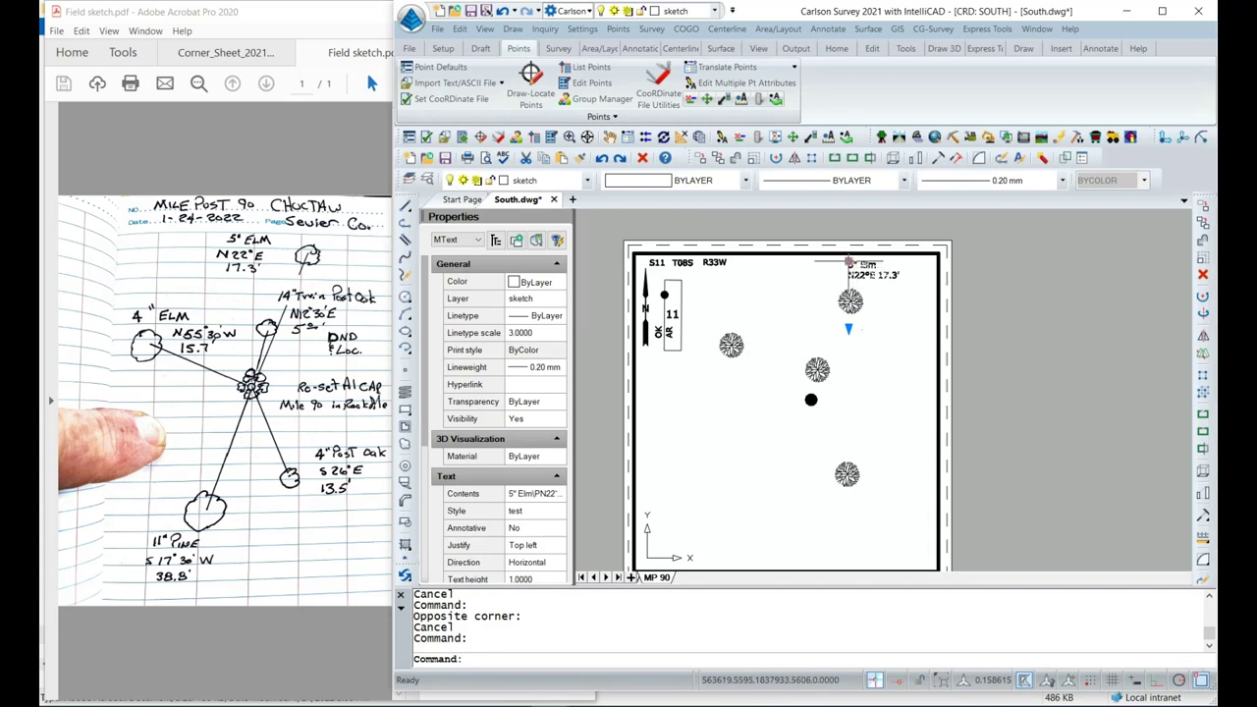
left_click(849, 262)
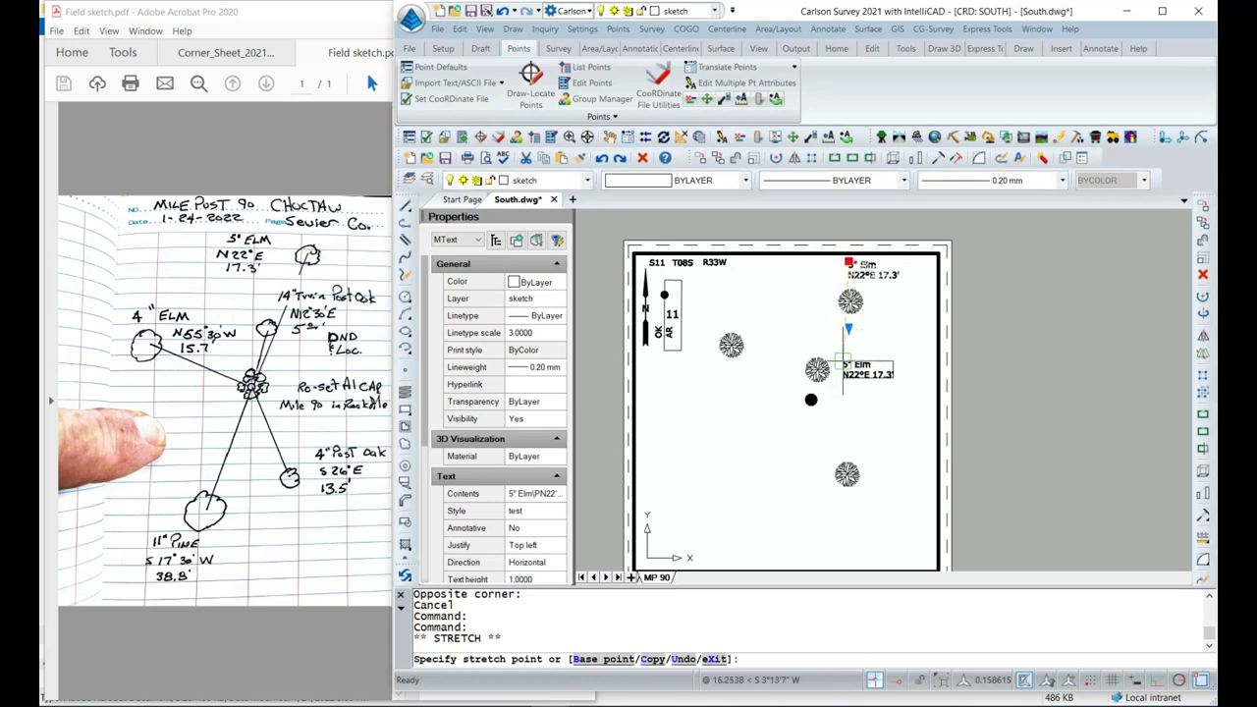
left_click(838, 359)
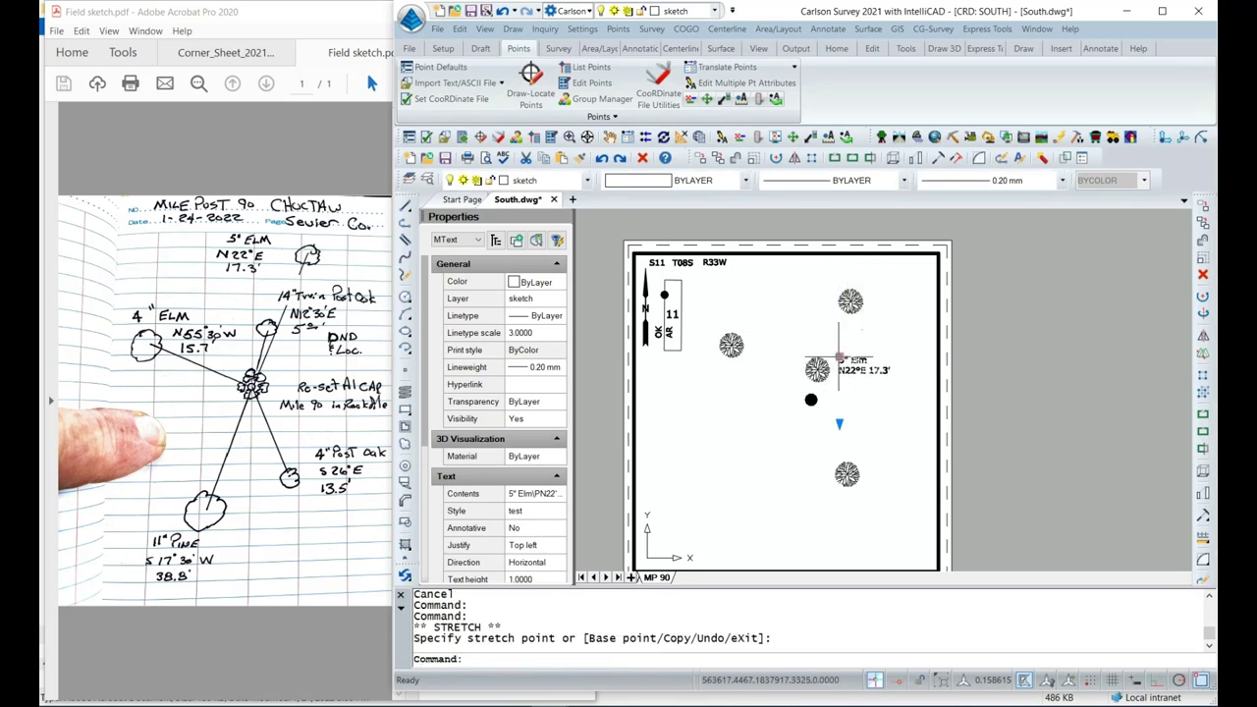
right_click(837, 361)
left_click(871, 175)
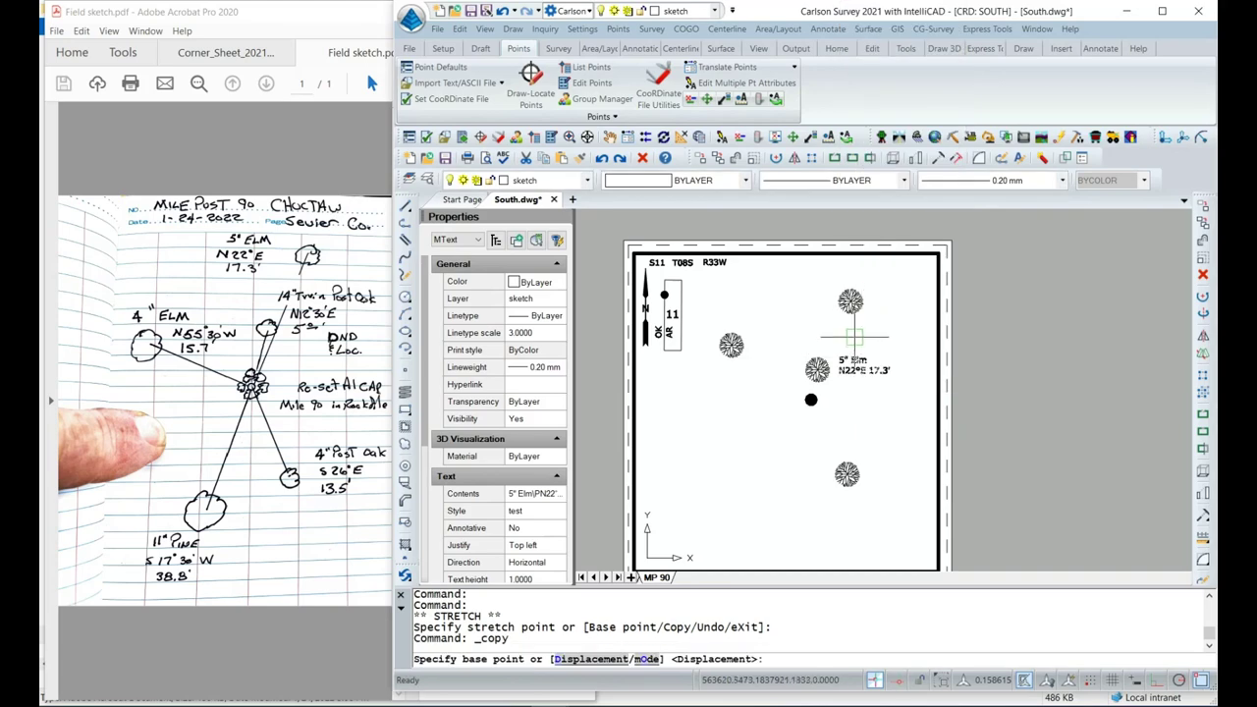
left_click(843, 359)
left_click(869, 275)
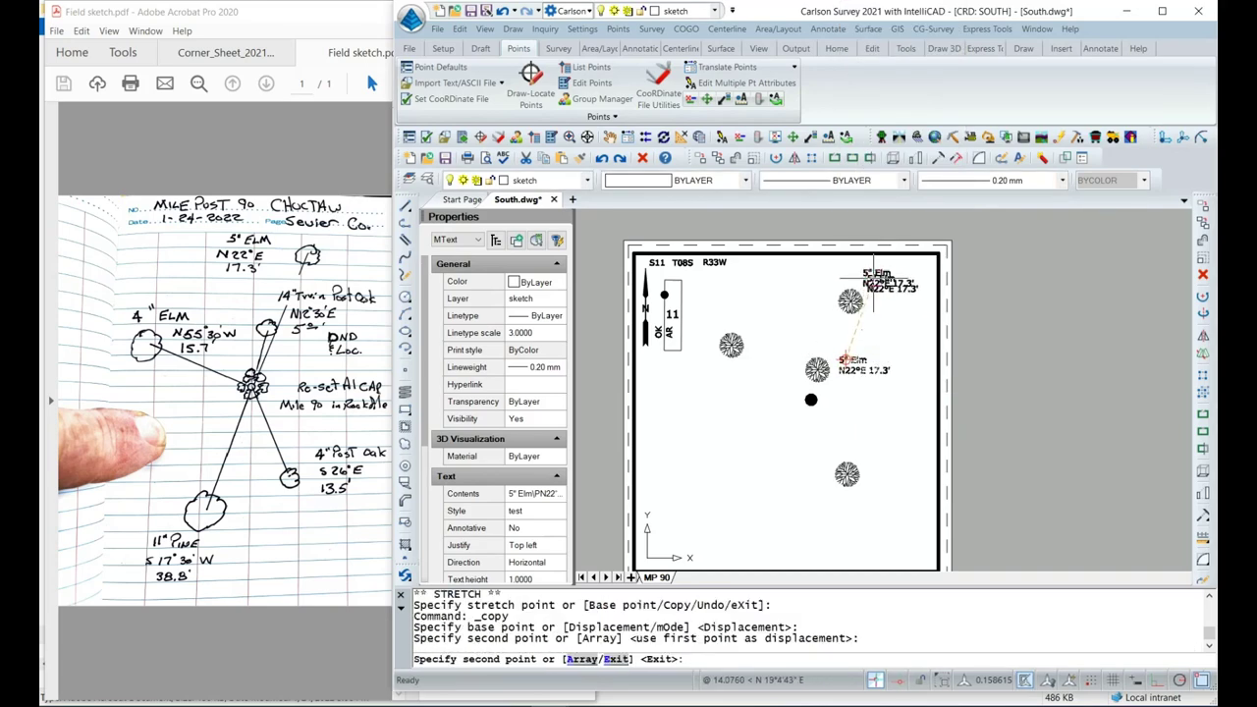
left_click(741, 315)
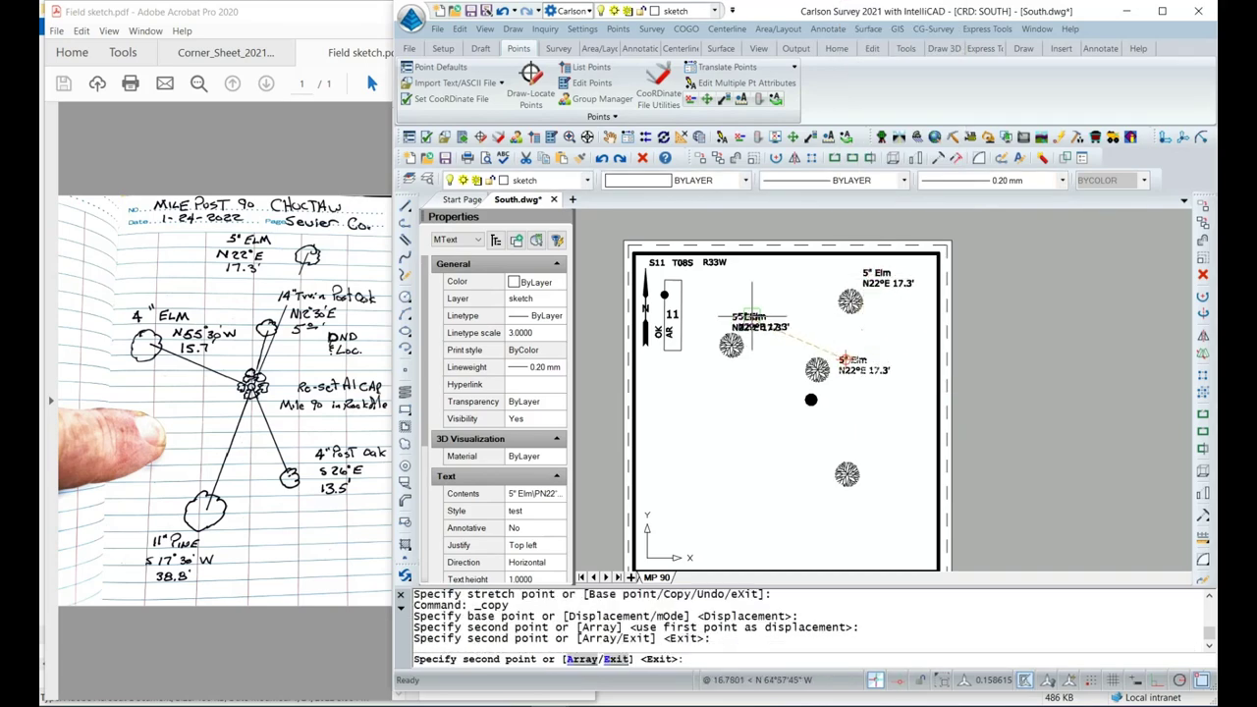
left_click(851, 398)
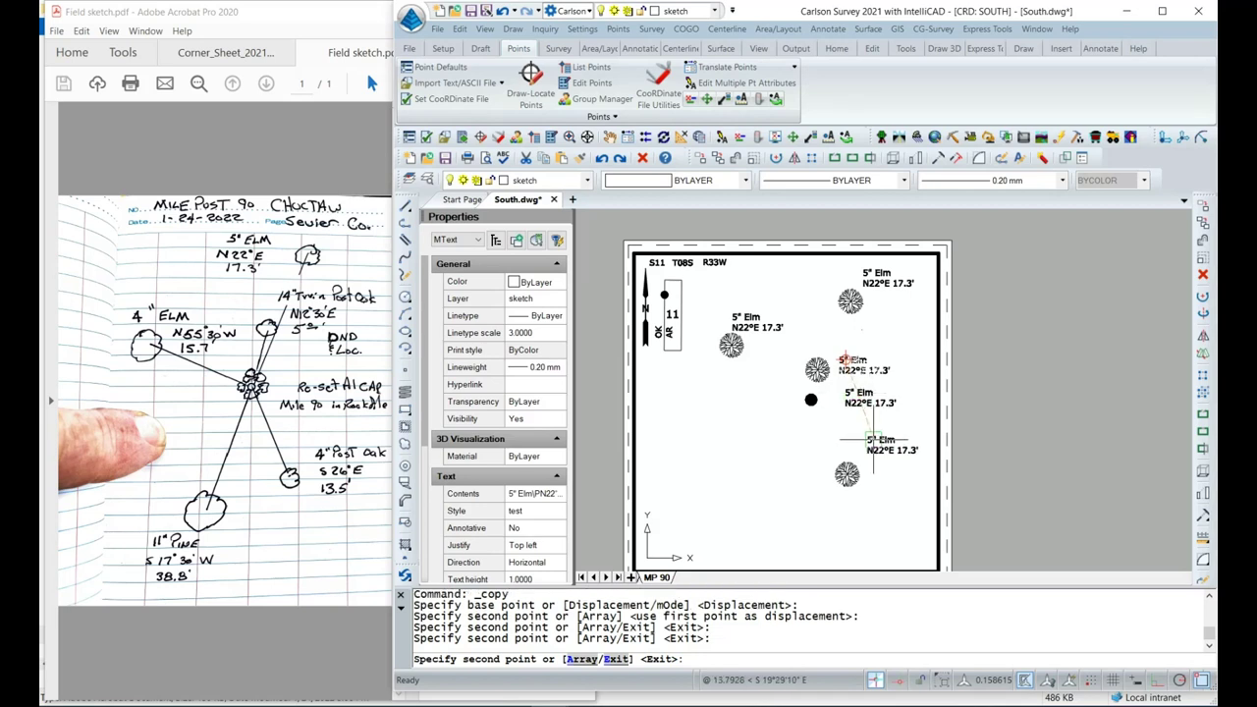
left_click(872, 477)
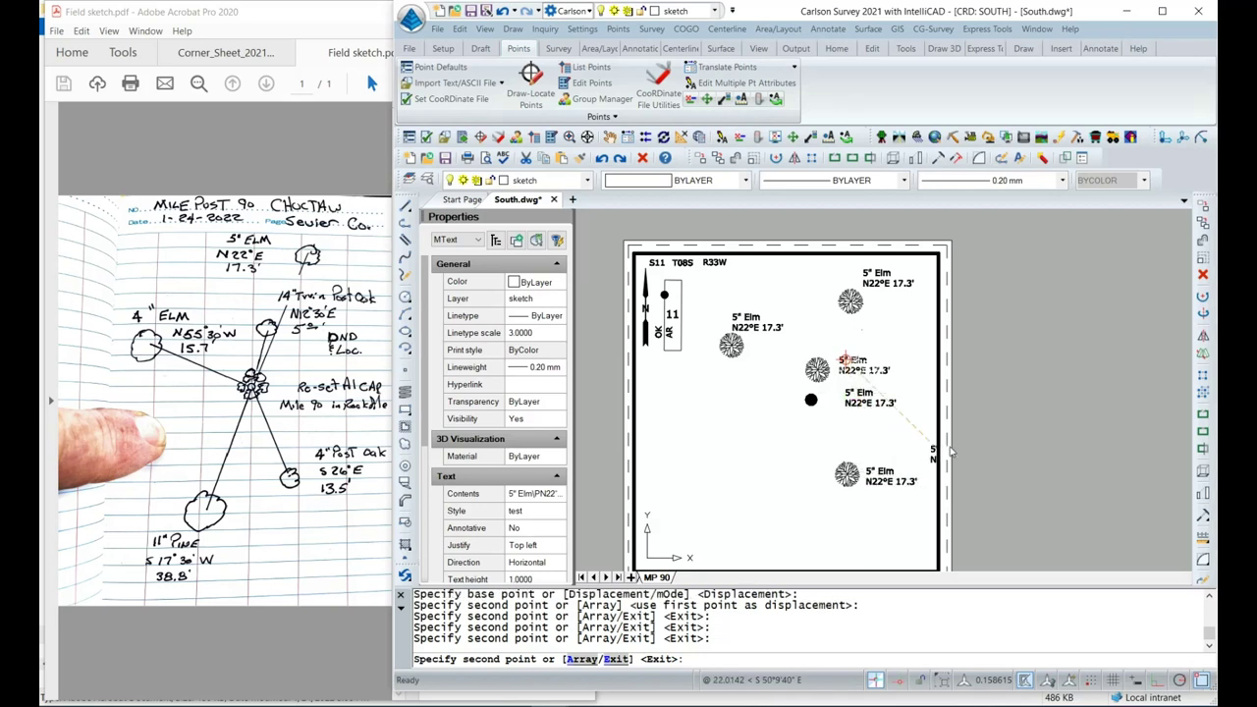
key("Escape")
Copy the 5" Elm label beside the bottom tree as well, then return to the sheet.
double_click(986, 497)
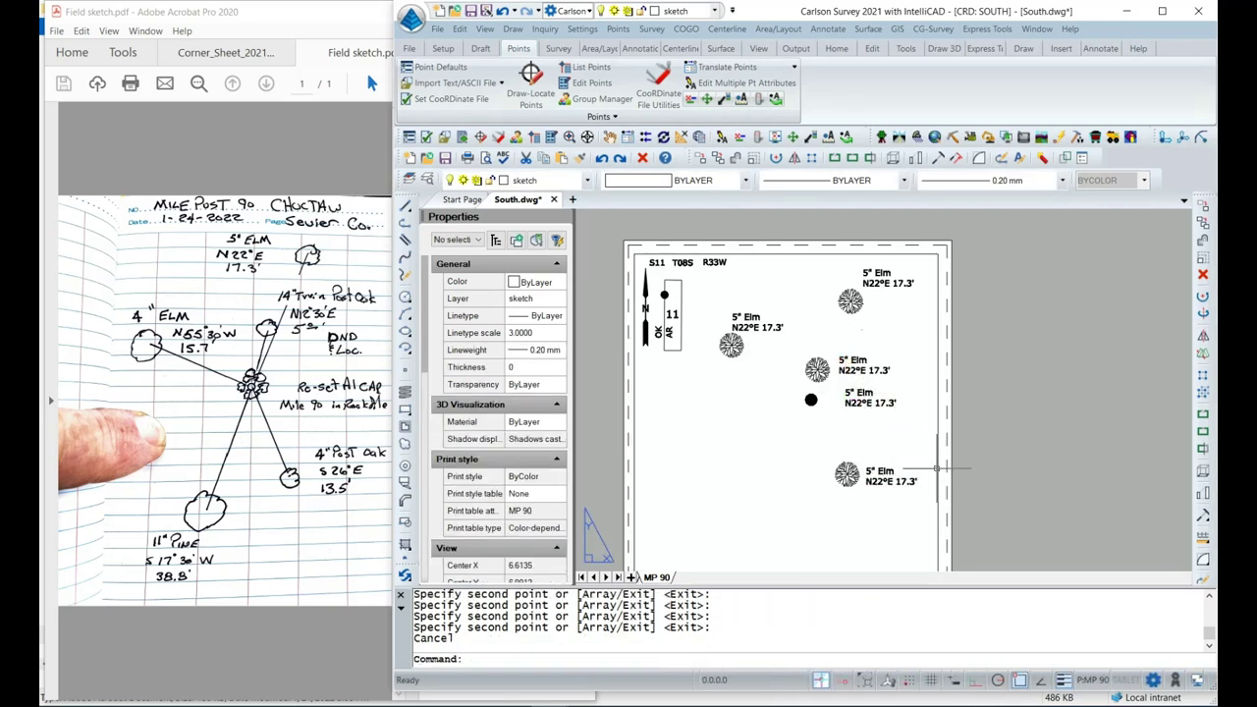
middle_click_drag(986, 497, 988, 373)
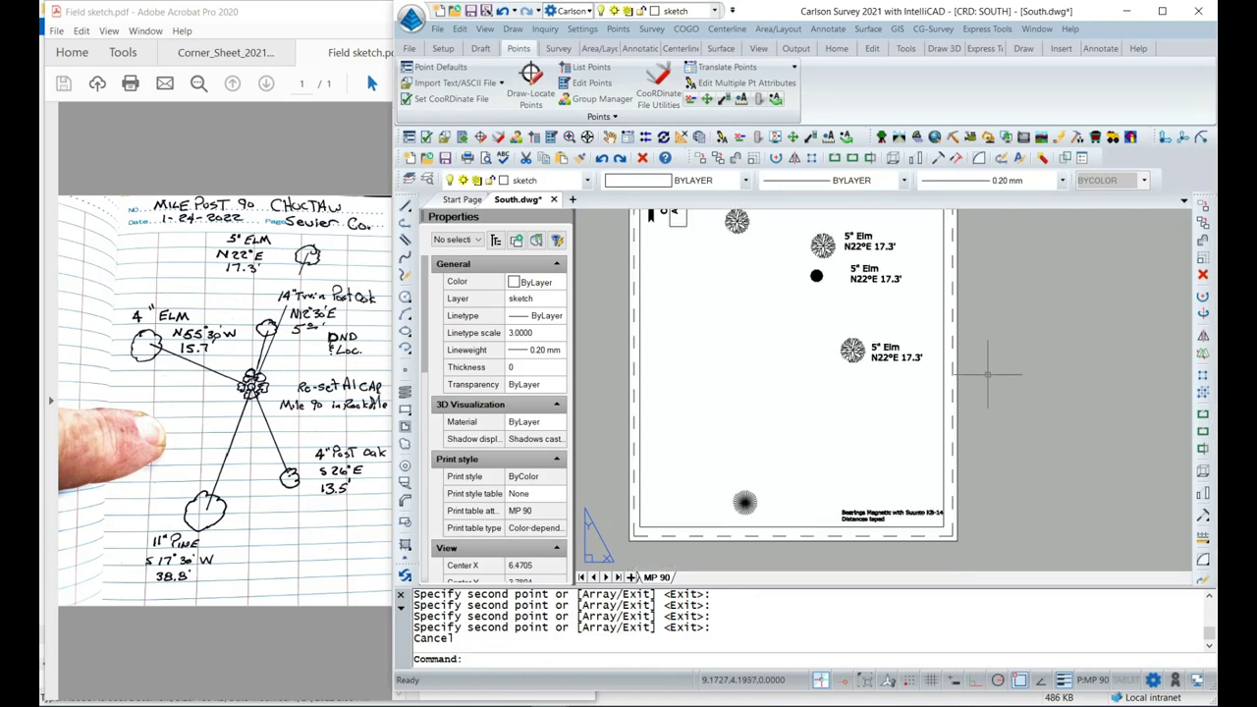
double_click(874, 349)
double_click(874, 345)
left_click(873, 348)
right_click(873, 349)
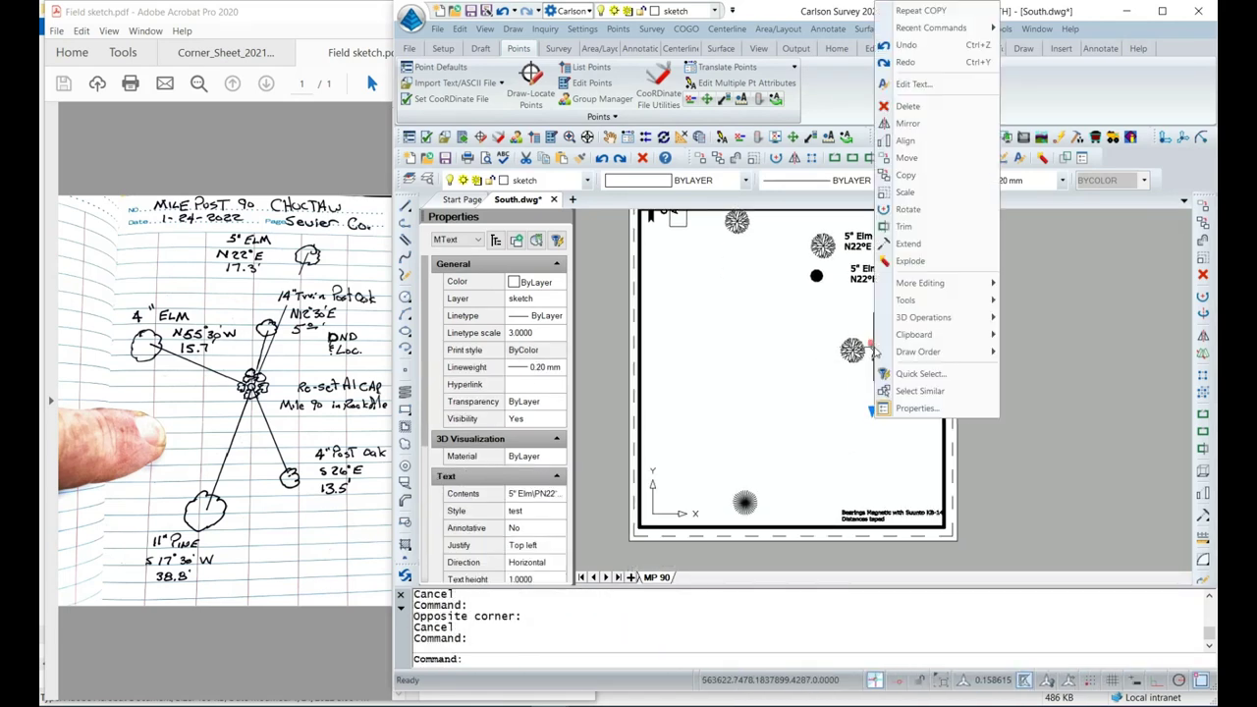
left_click(898, 183)
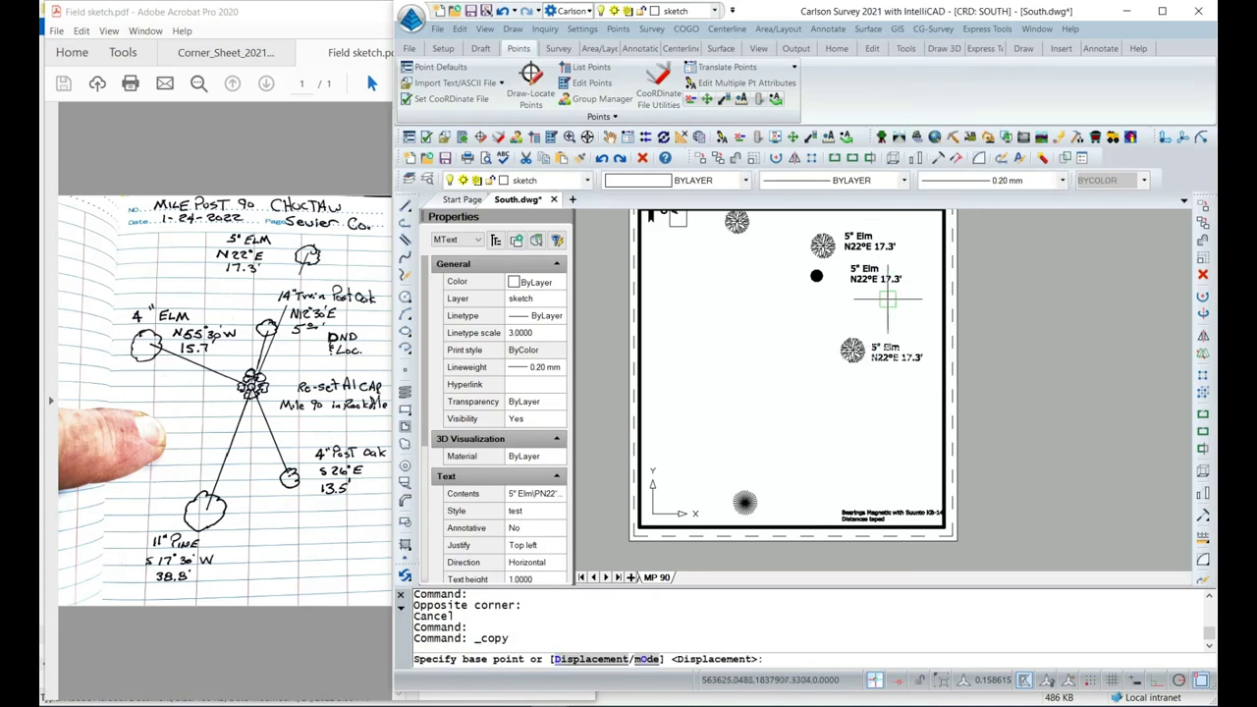
left_click(885, 348)
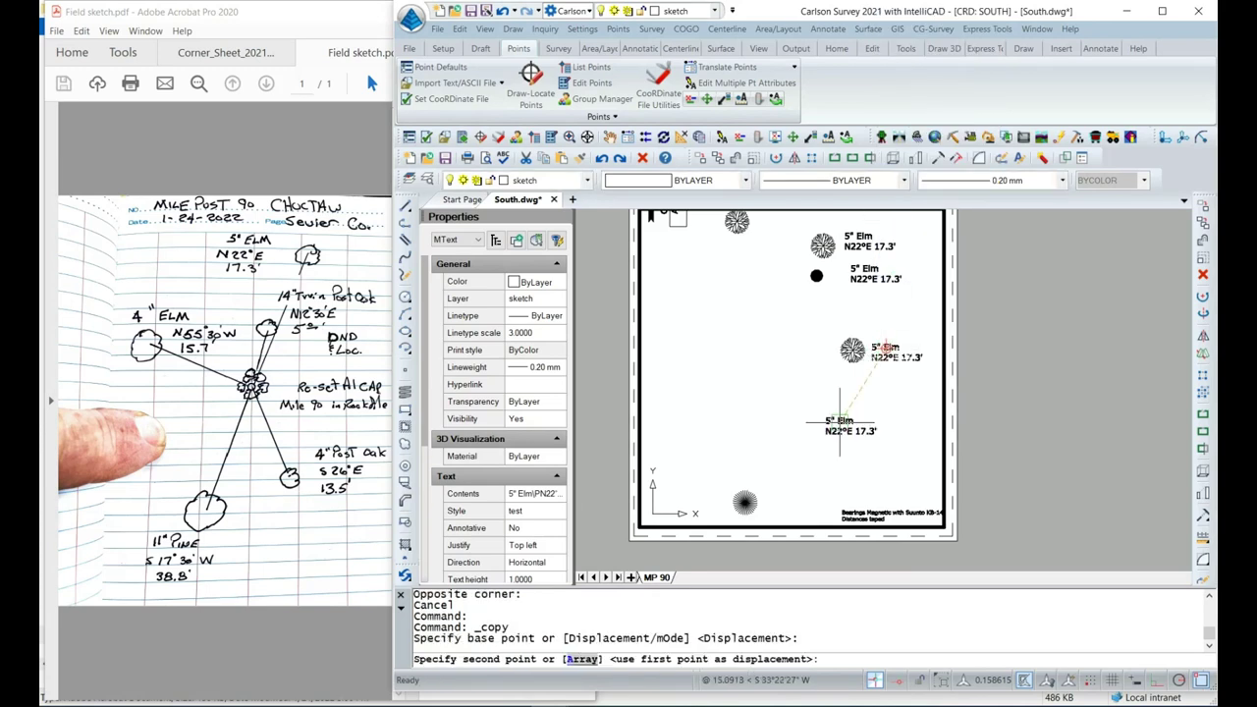
left_click(779, 500)
key("Escape")
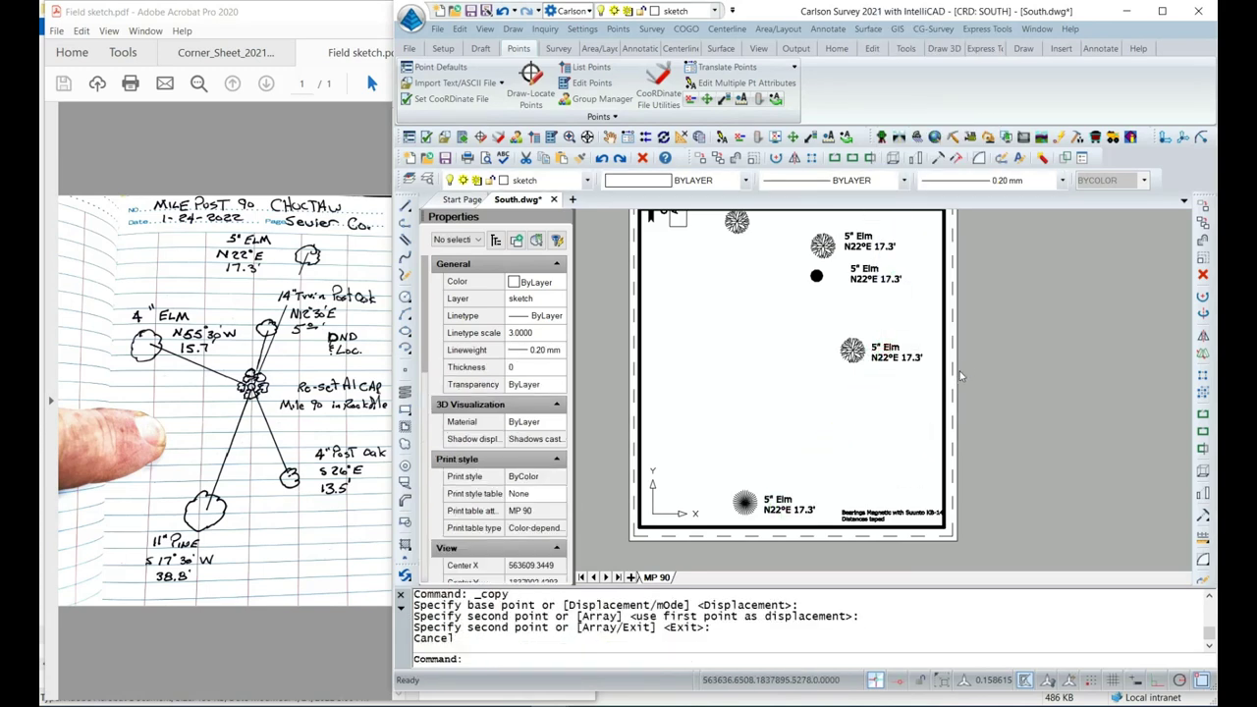
double_click(981, 319)
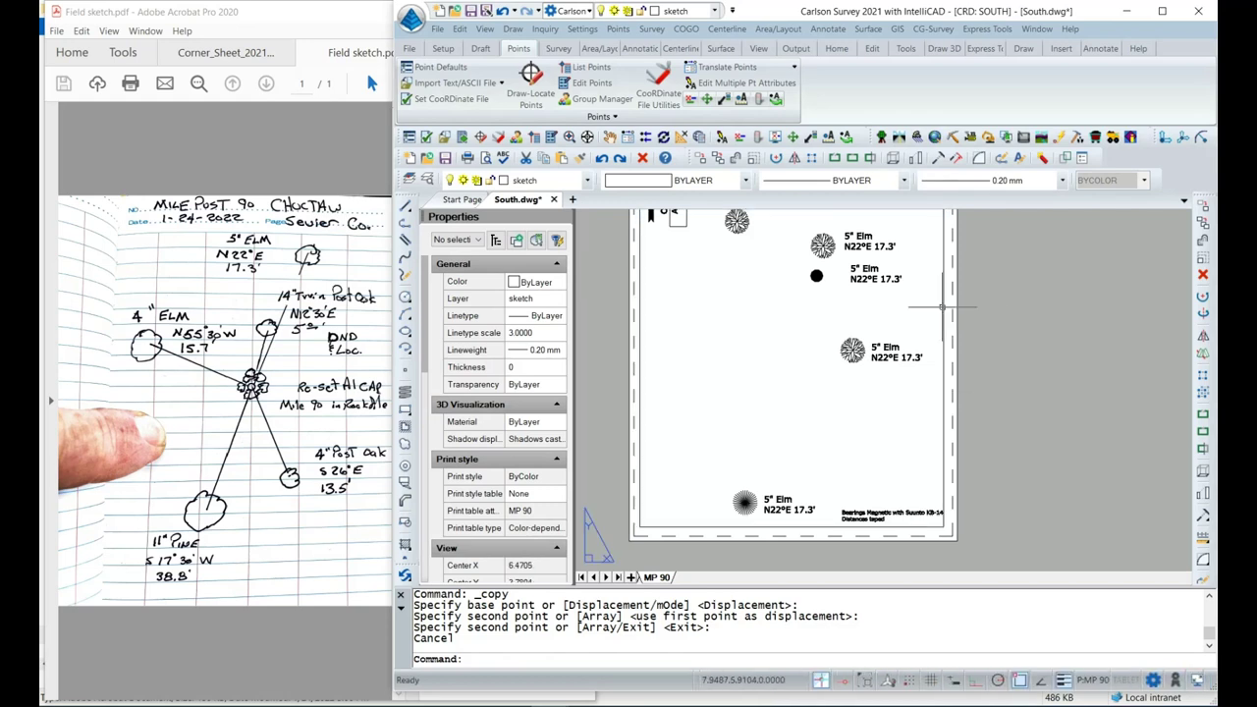
middle_click_drag(822, 344, 820, 442)
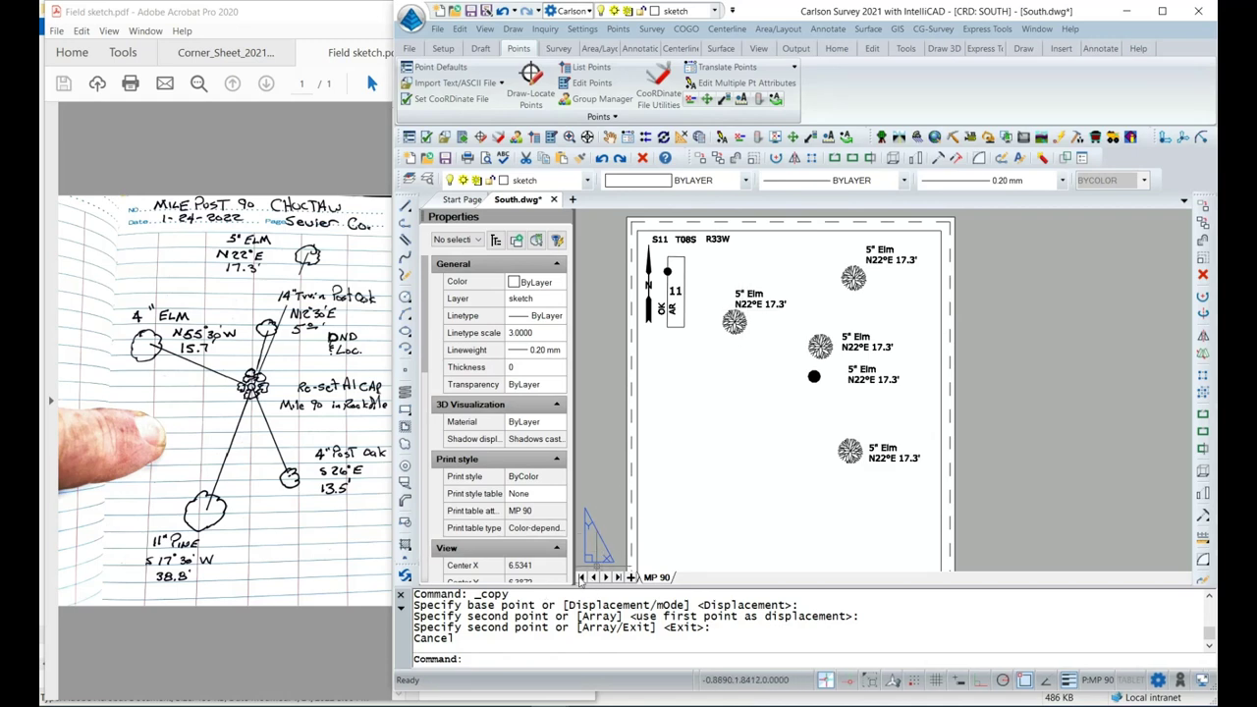
left_click(581, 578)
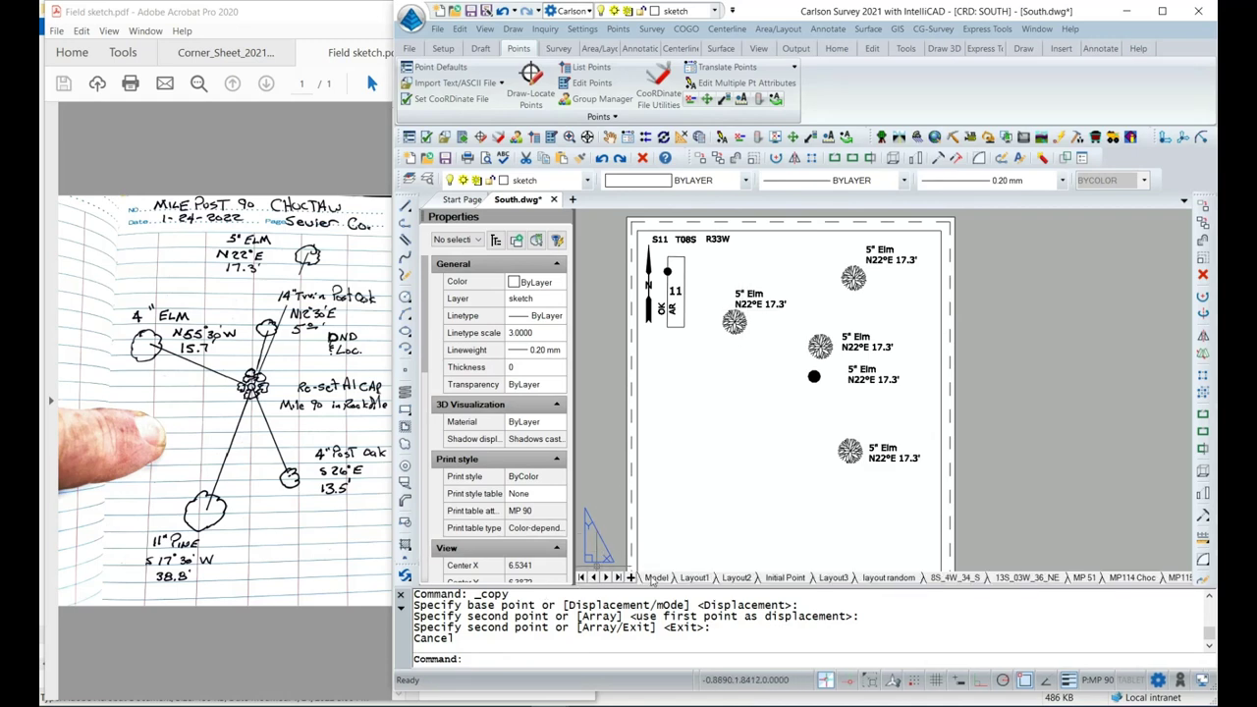
Rewrite the left tree's label as 4" Elm with N55°30'W 15.7 on the second line.
left_click(656, 577)
scroll(764, 302, "up", 2)
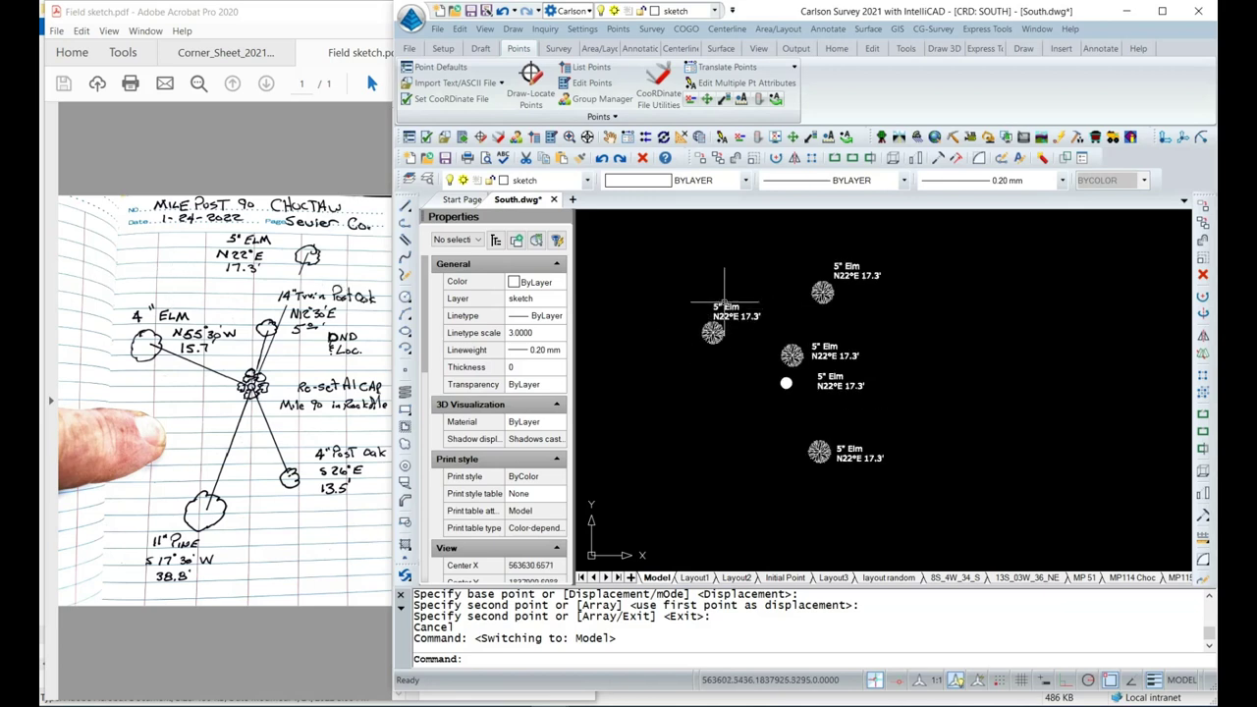
double_click(727, 308)
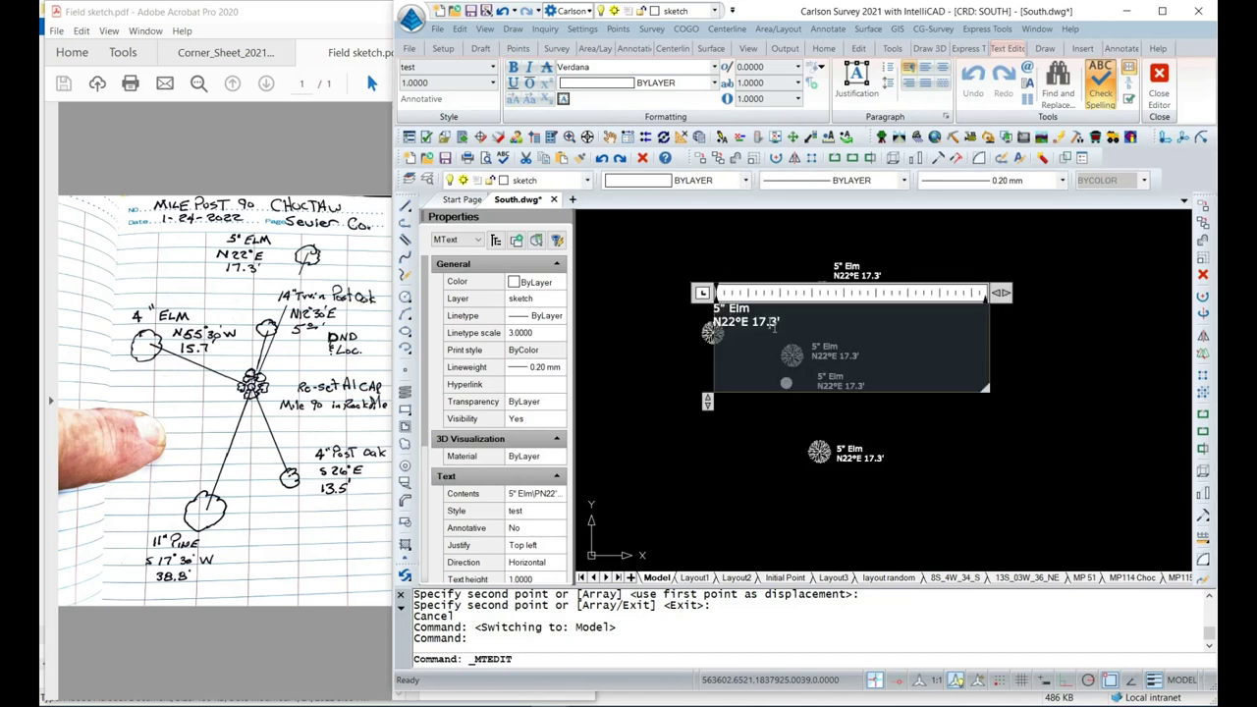
key("ctrl+a")
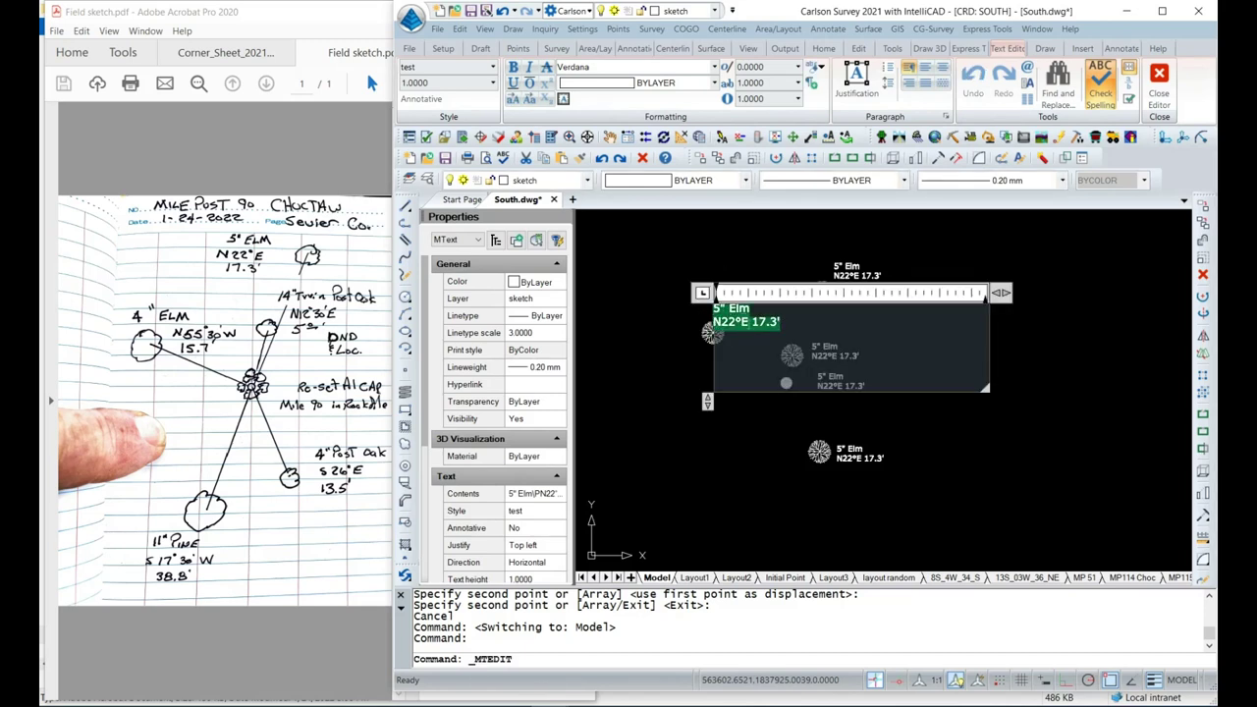
key("BackSpace")
type("4\"")
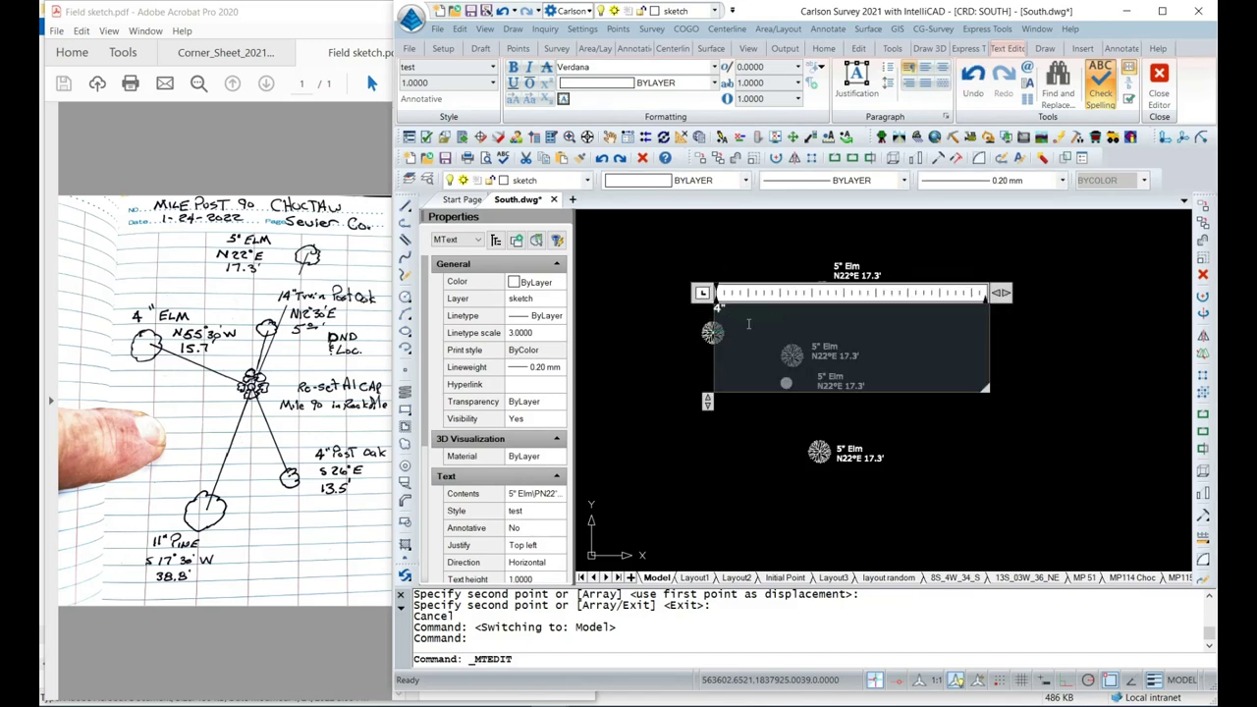
type(" Elm")
key("Return")
type("N55°30'W 15.7")
left_click(629, 364)
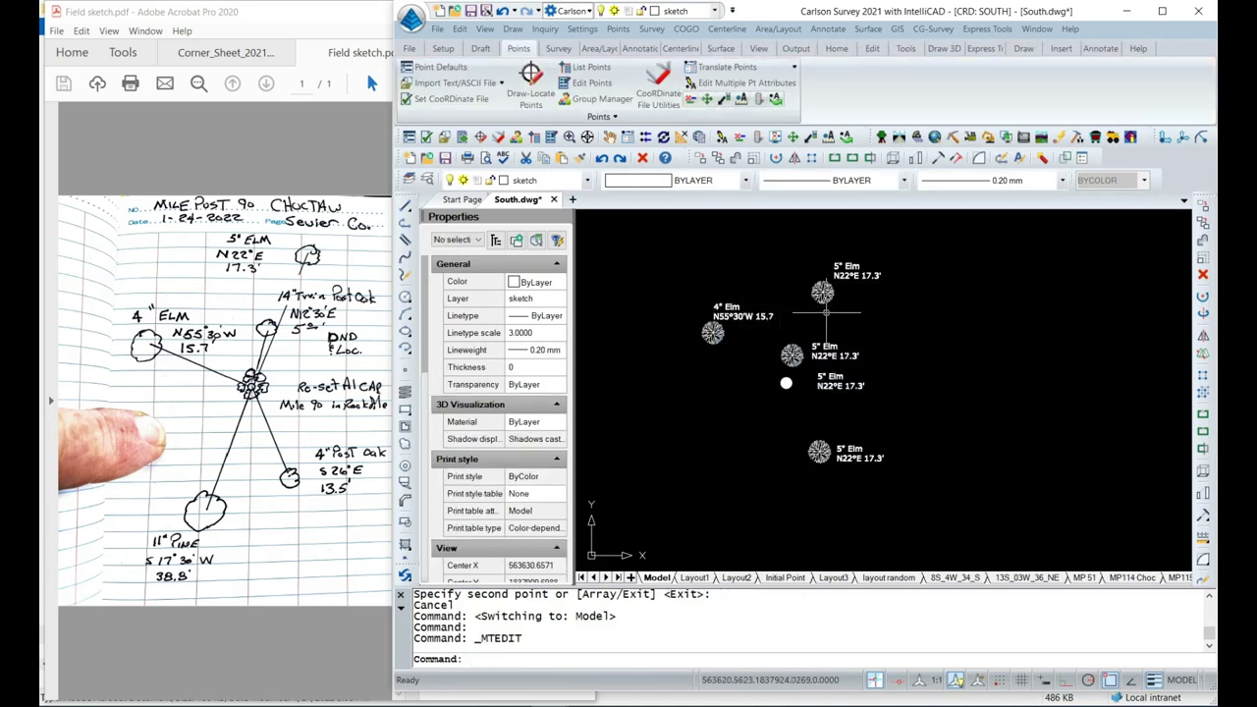
Rewrite the middle tree's label as 14" Twin Post Oak with N12°30'E below.
double_click(826, 354)
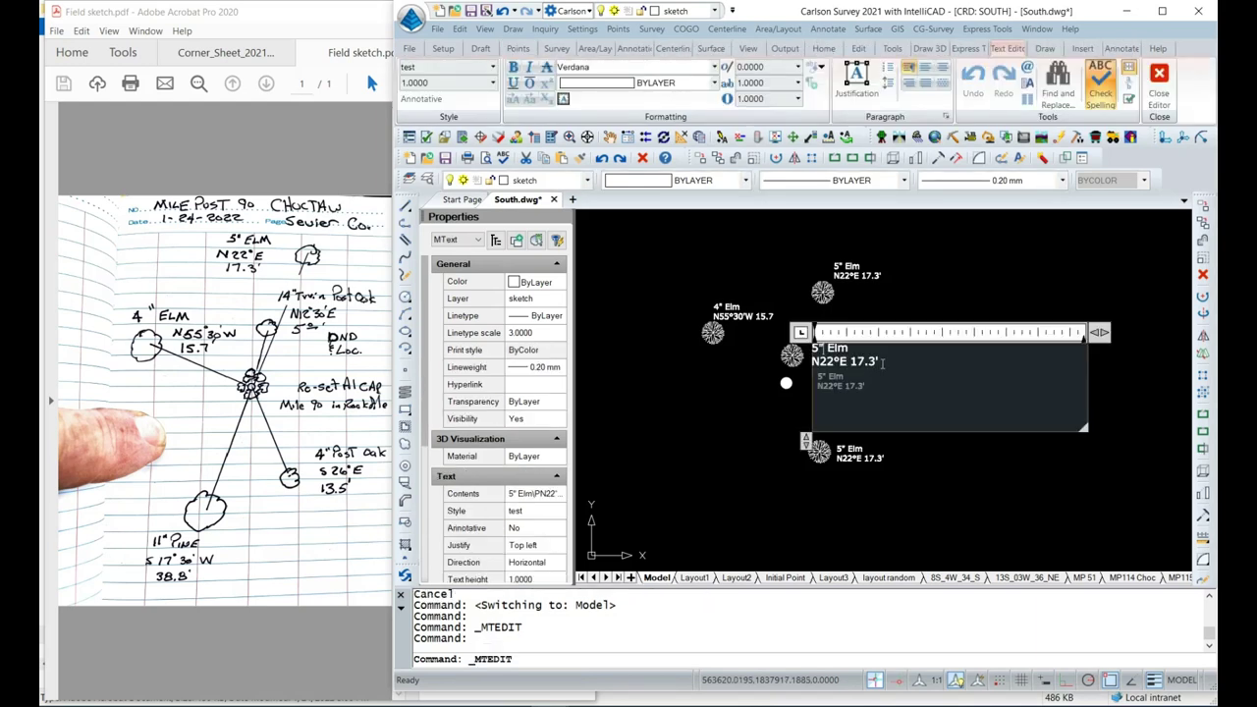
left_click_drag(882, 362, 813, 352)
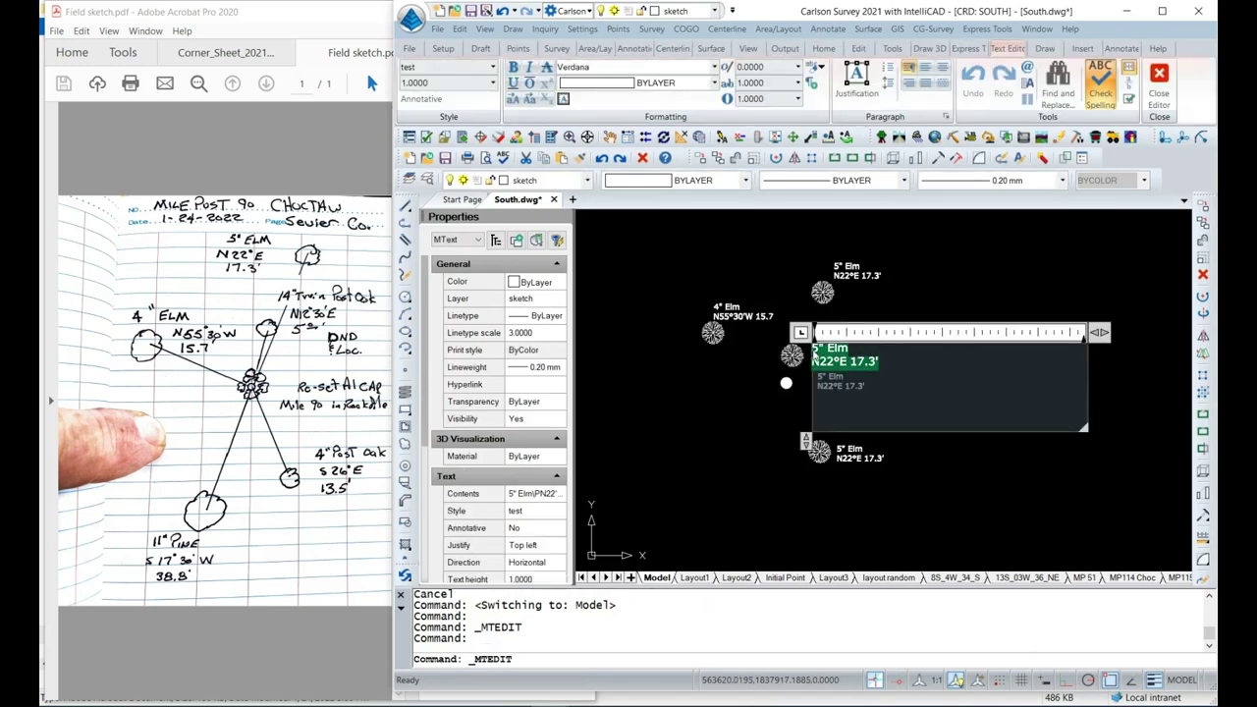
type("14\"")
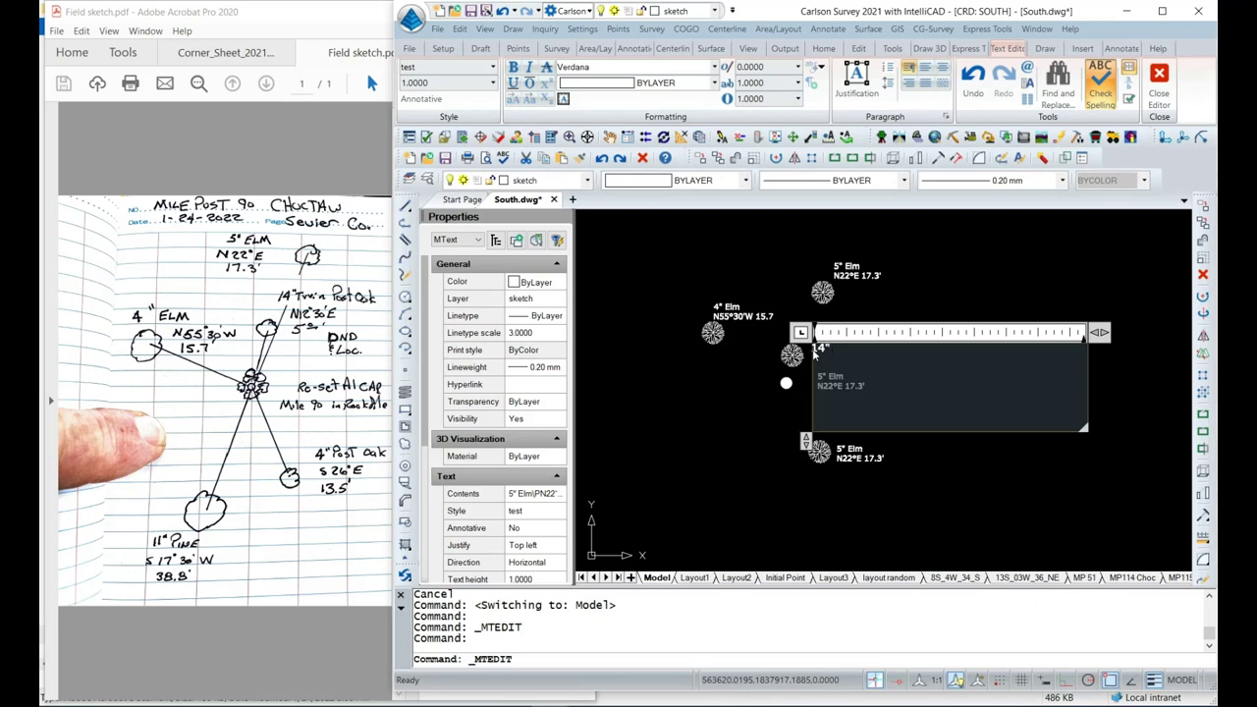
type(" Twin Post Oak")
key("Return")
type("N12°30'")
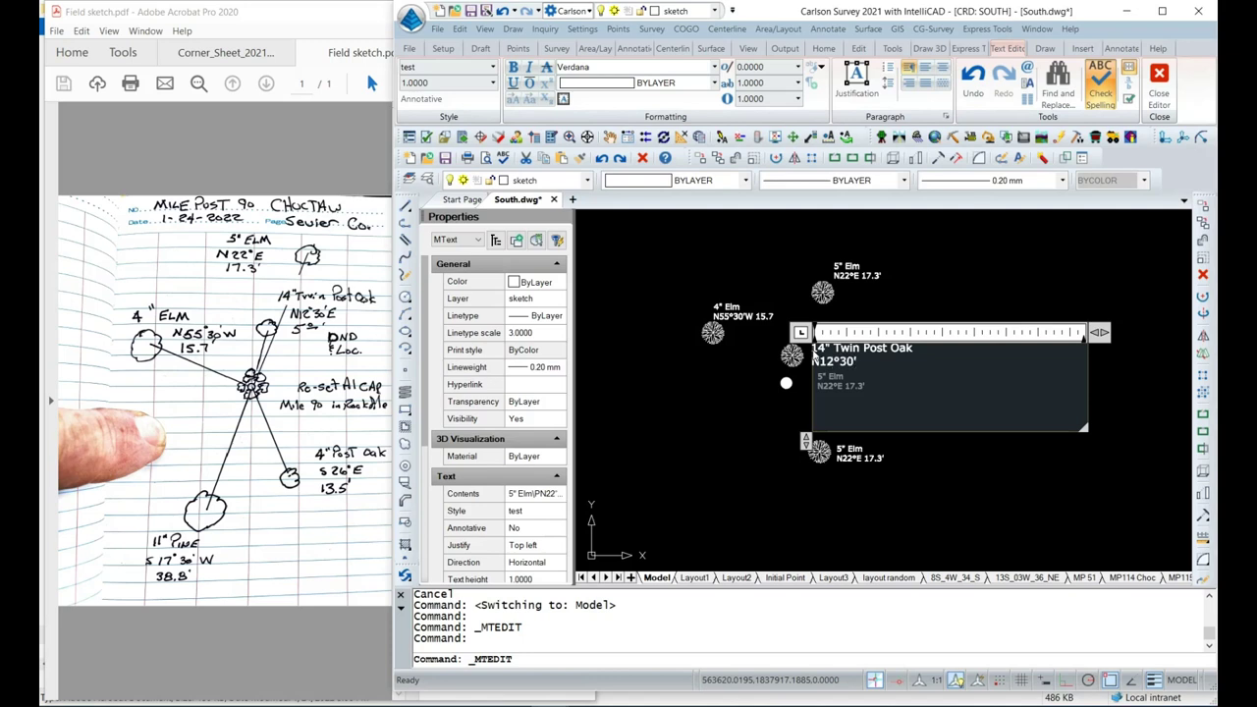
type("E")
left_click(726, 384)
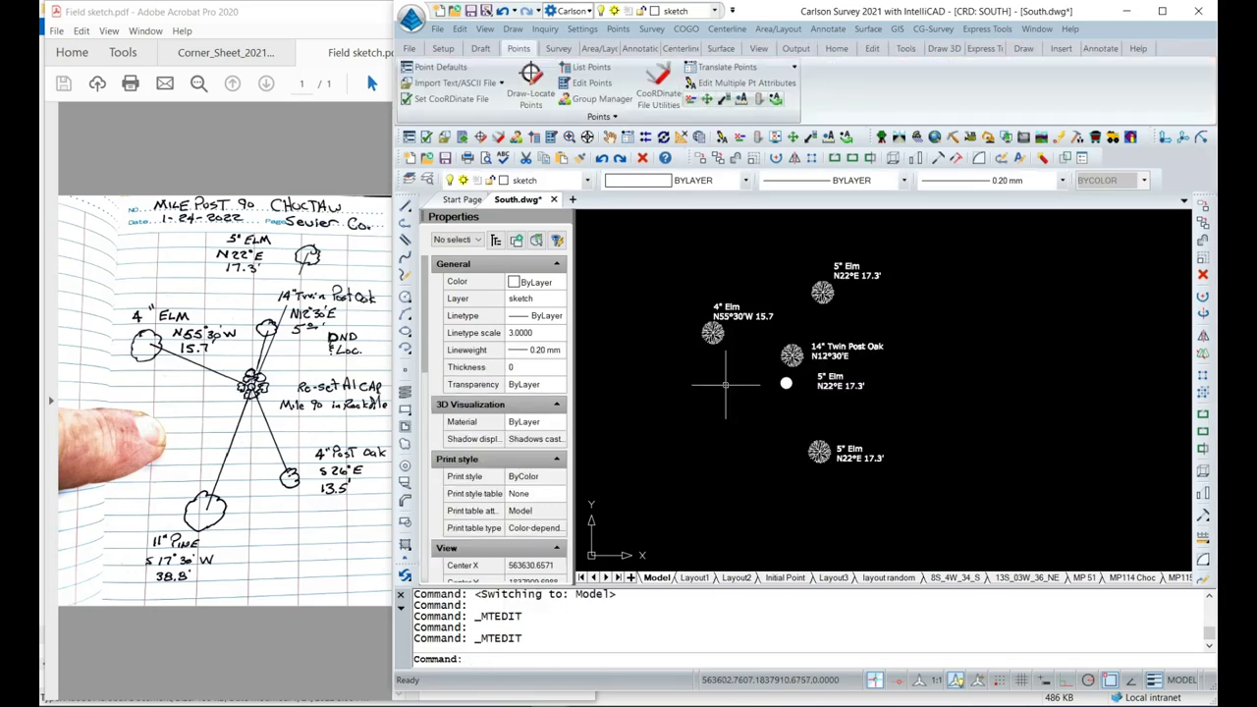
Change the corner label to "Set Aluminum Pipe and Cap In Old Rock Mound" on two lines.
double_click(833, 379)
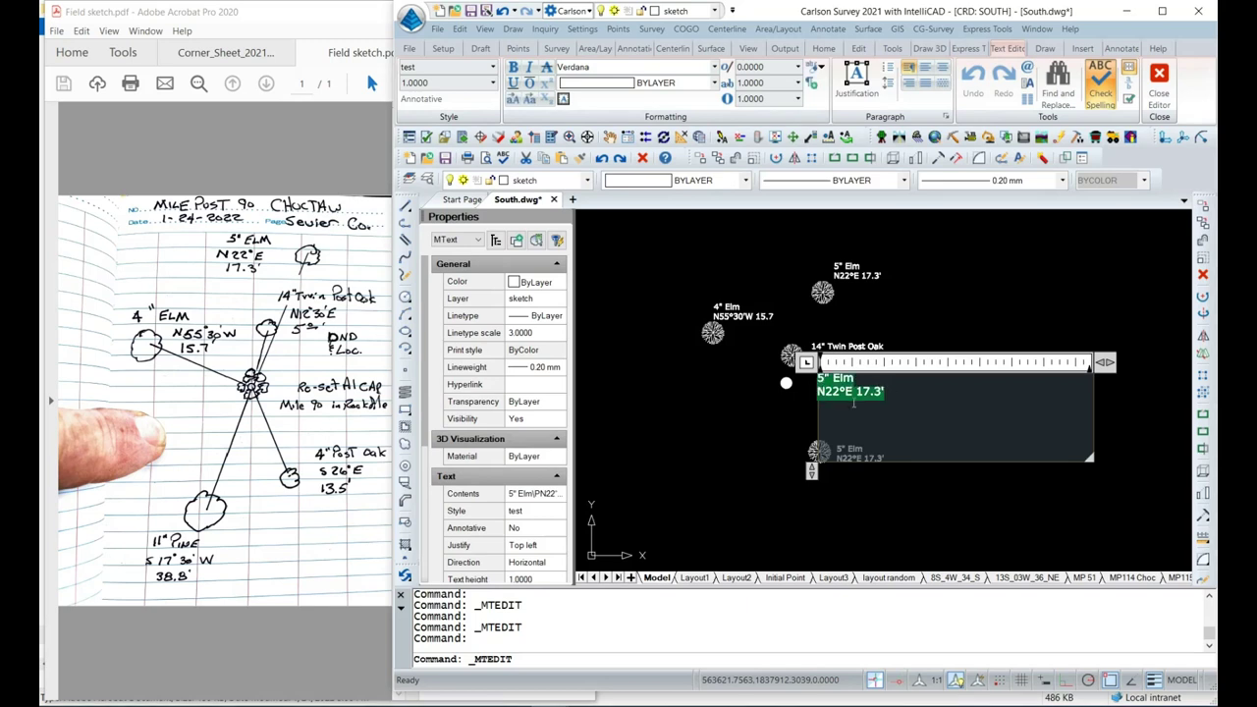
type("Set ")
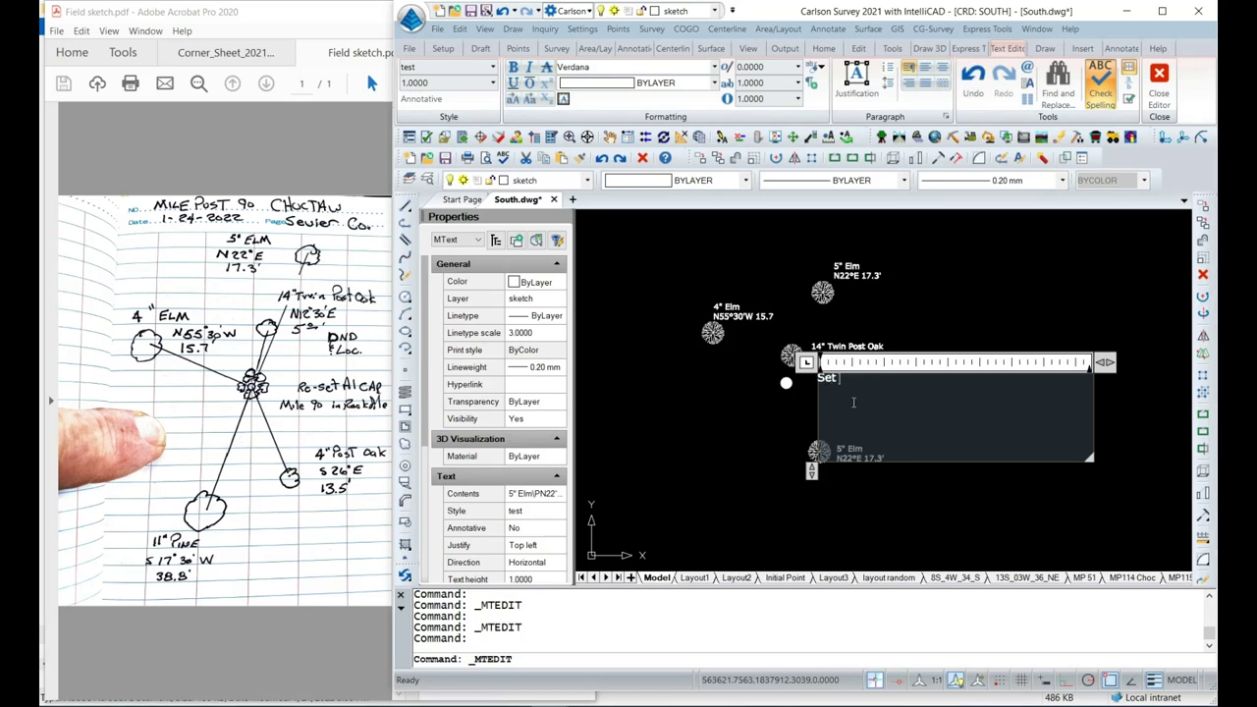
type("Aluminum P")
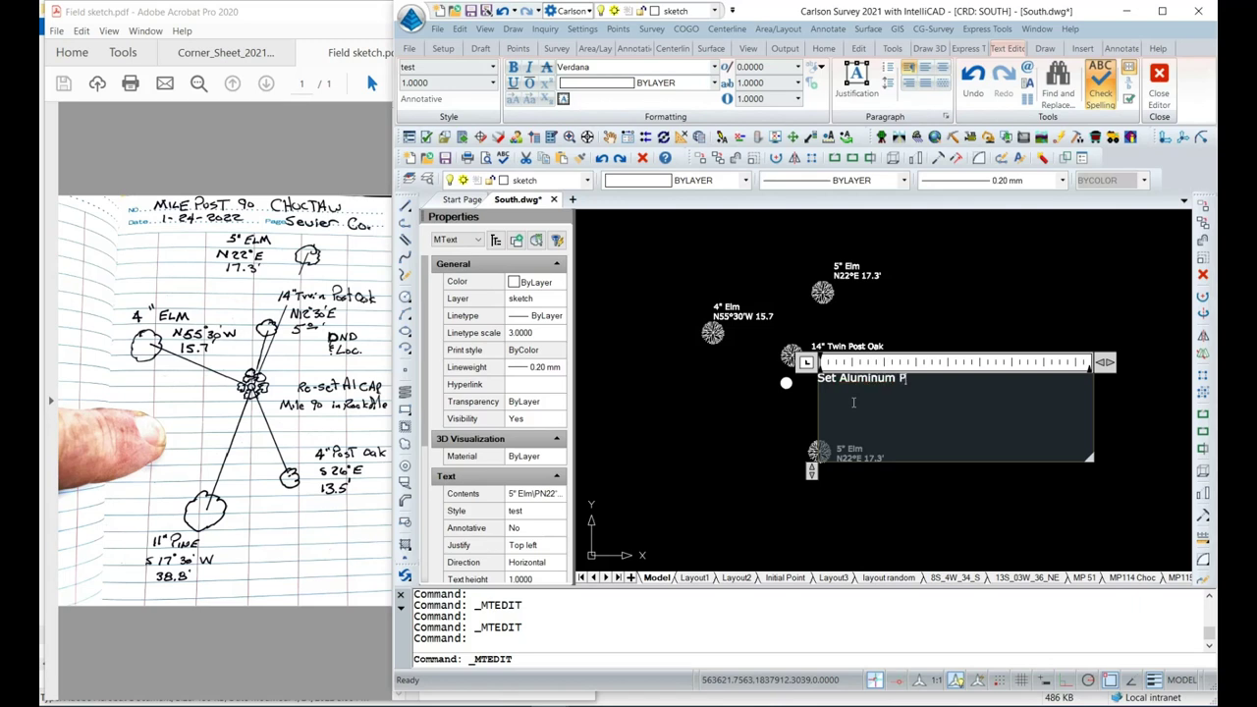
type("ipe and Cap")
left_click(925, 379)
key("Return")
type("In")
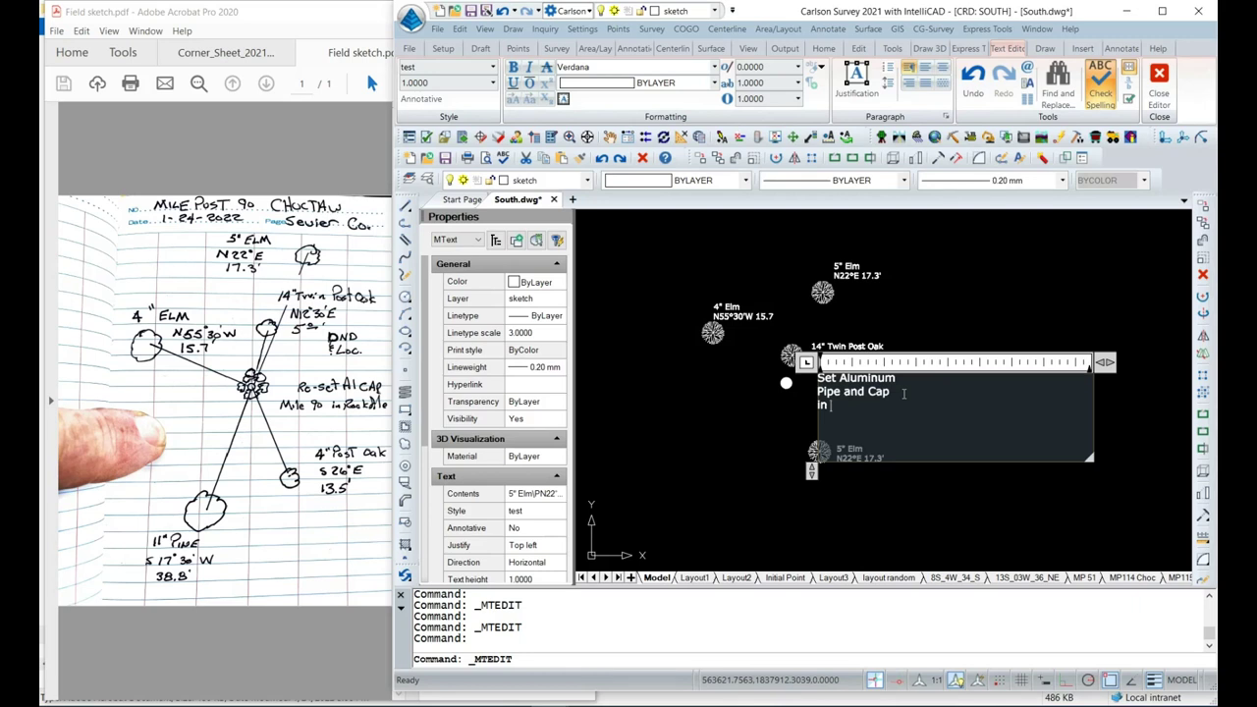
type(" Old Rock Mound")
left_click(748, 428)
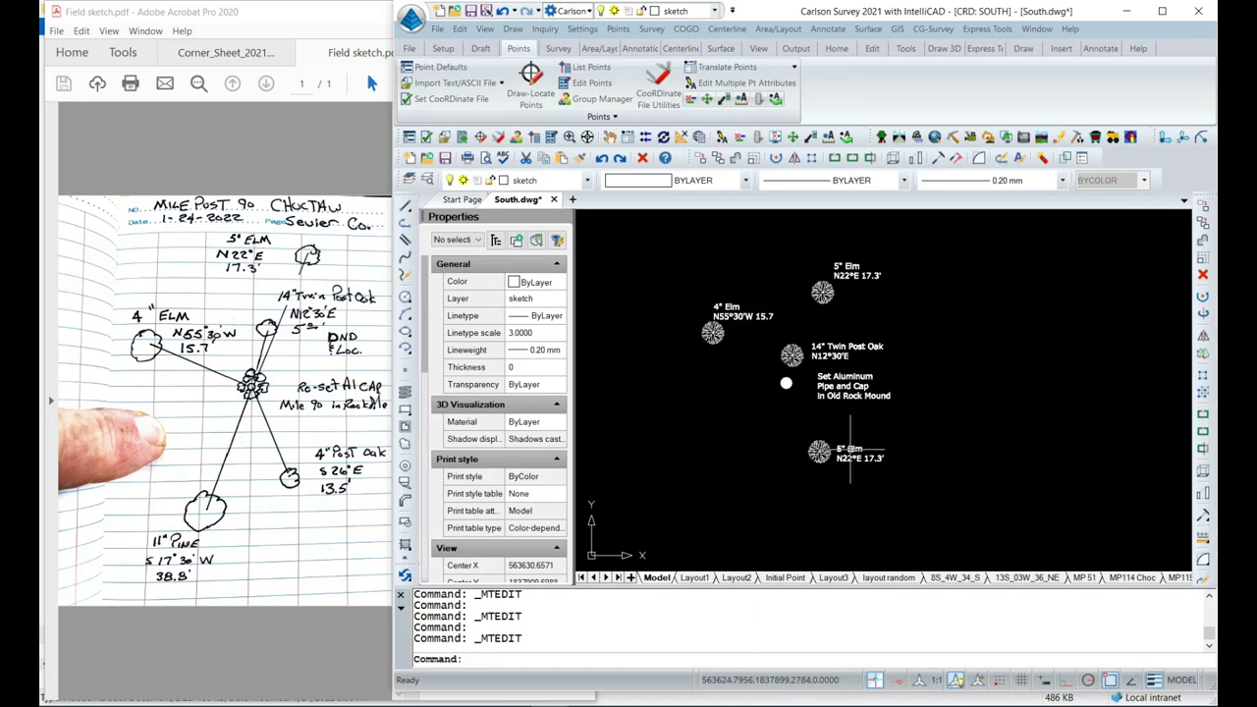
Rewrite the lower tree's label as 4" Post Oak S26°E 13.5'.
double_click(850, 450)
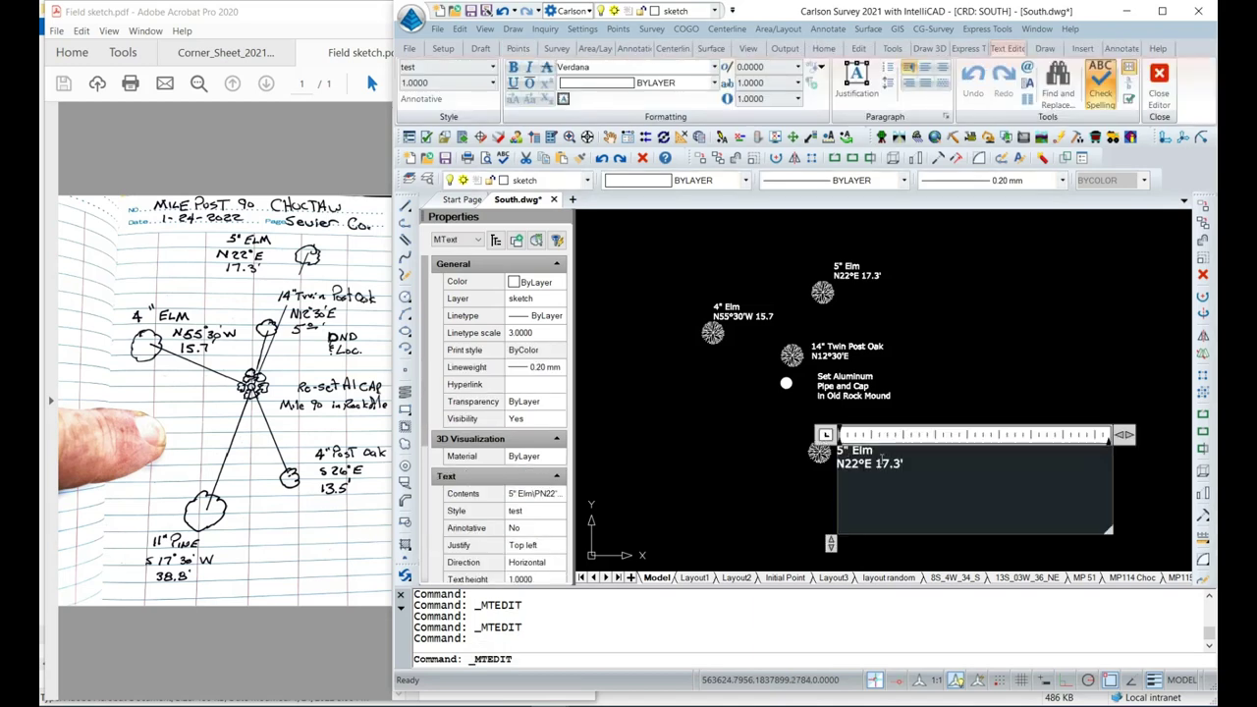
left_click_drag(899, 463, 835, 448)
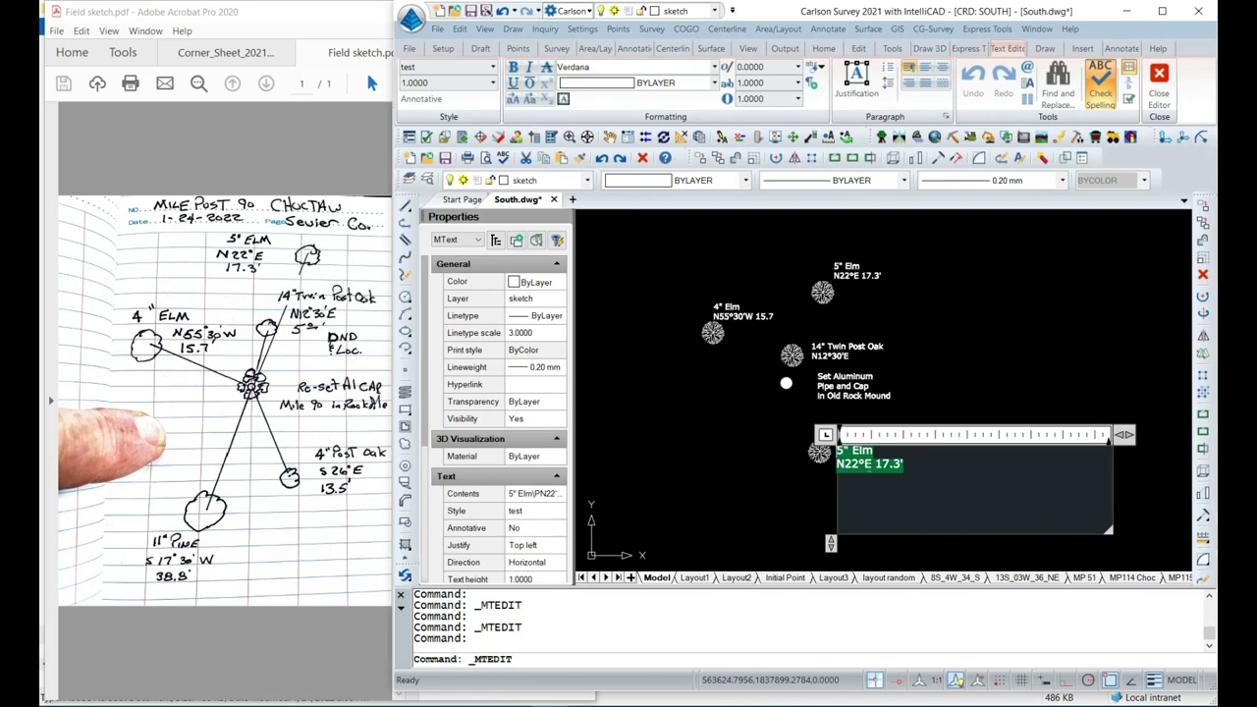
type("4\"")
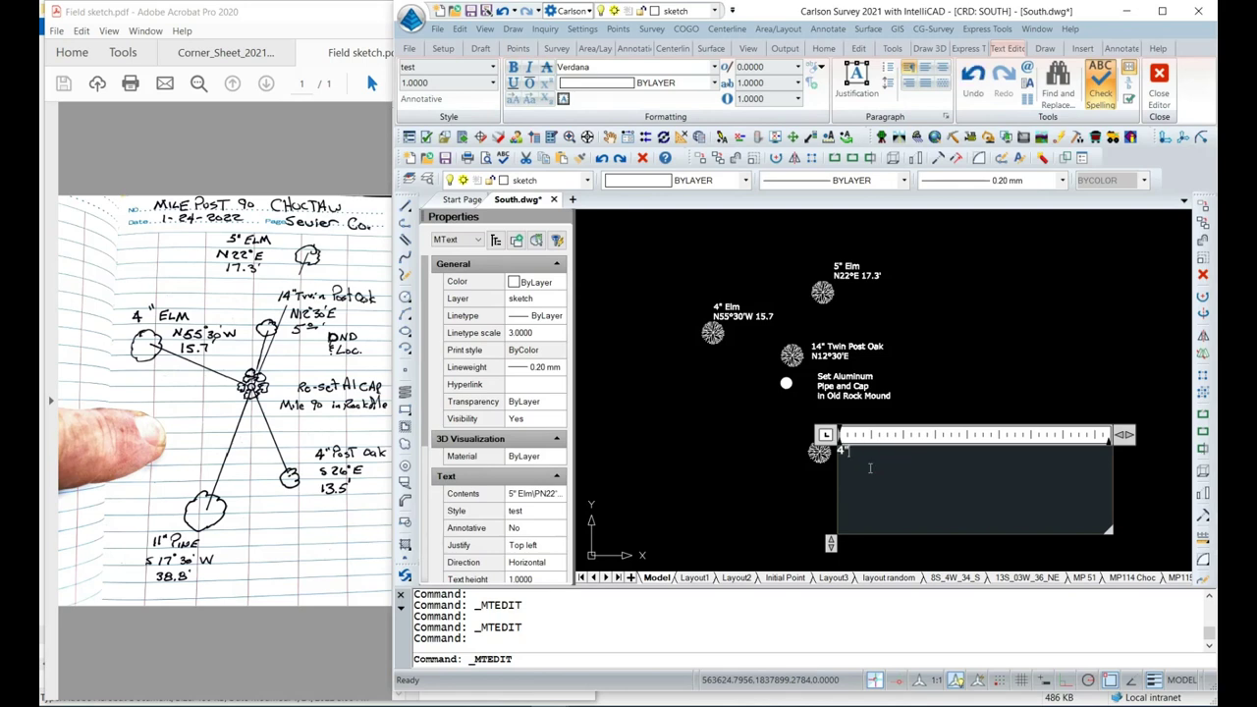
type(" Post Oad")
key("BackSpace")
type("k ")
type("S26")
type("°")
type("E")
type(" 13")
type(".")
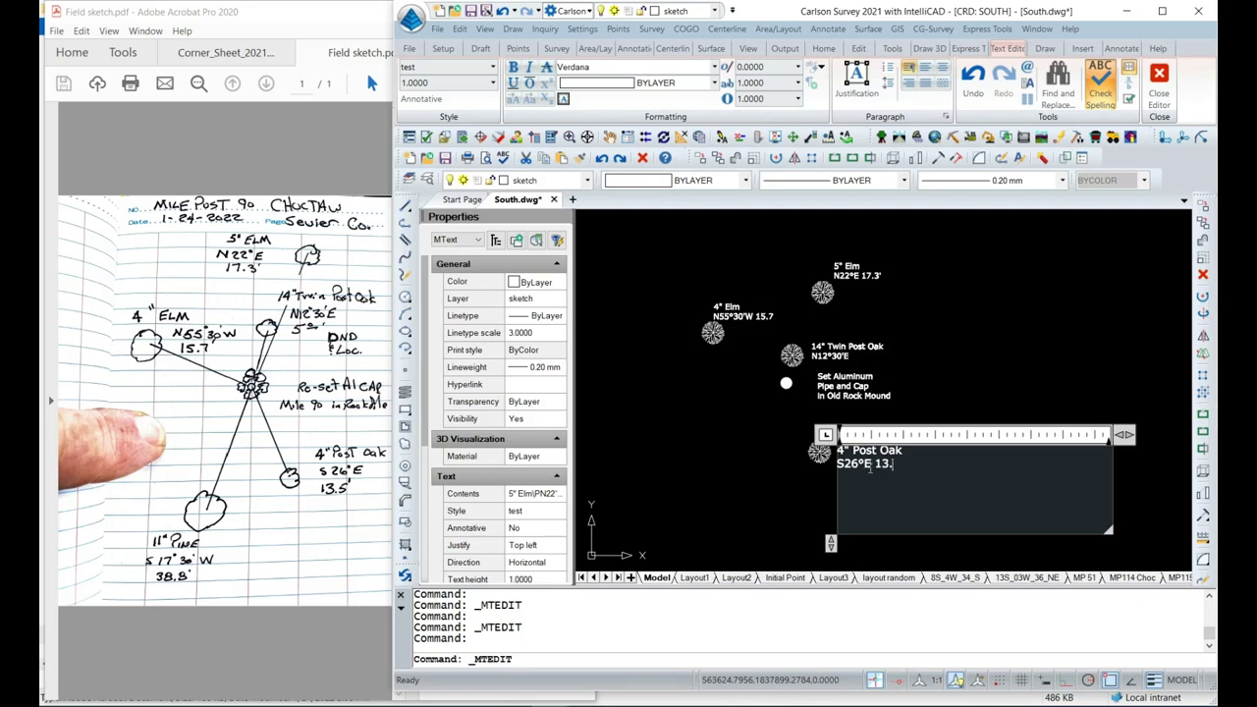
type("5'")
left_click(758, 463)
mouse_move(752, 499)
middle_mouse_down()
mouse_move(803, 412)
mouse_move(799, 389)
middle_mouse_up()
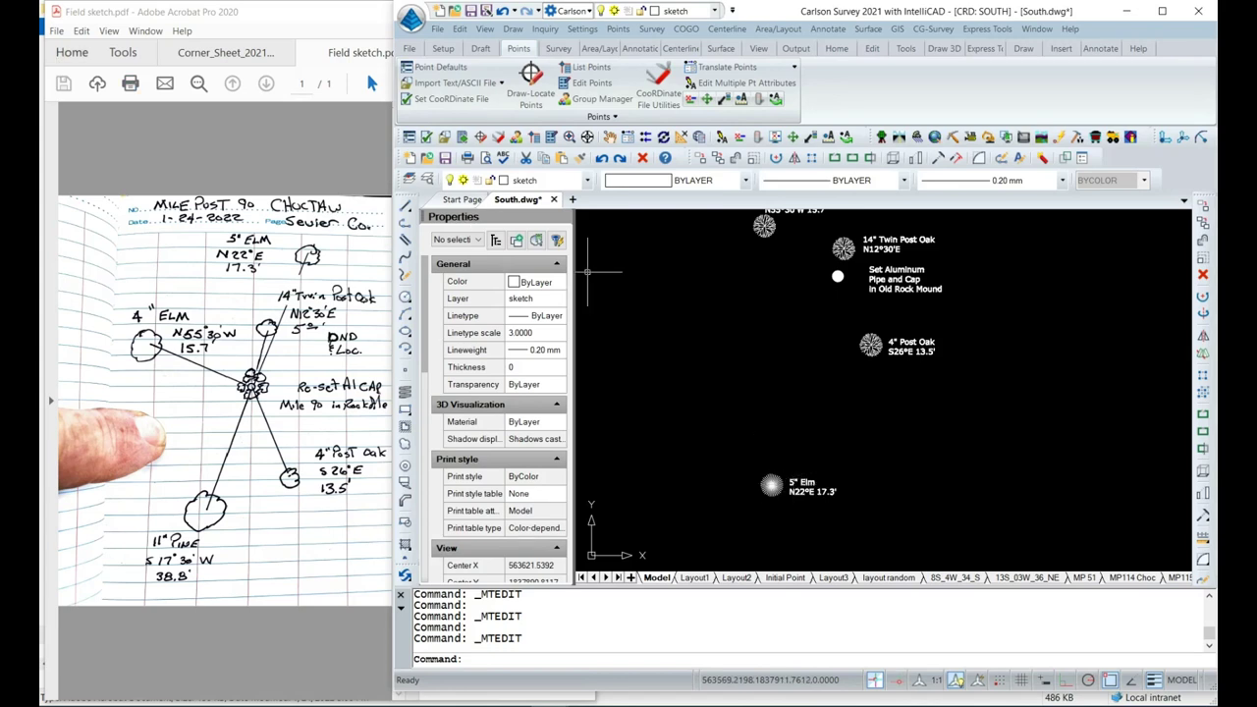
Replace the bottom tree's label text with 11" Pine S17°30'W and view all tree points.
double_click(804, 482)
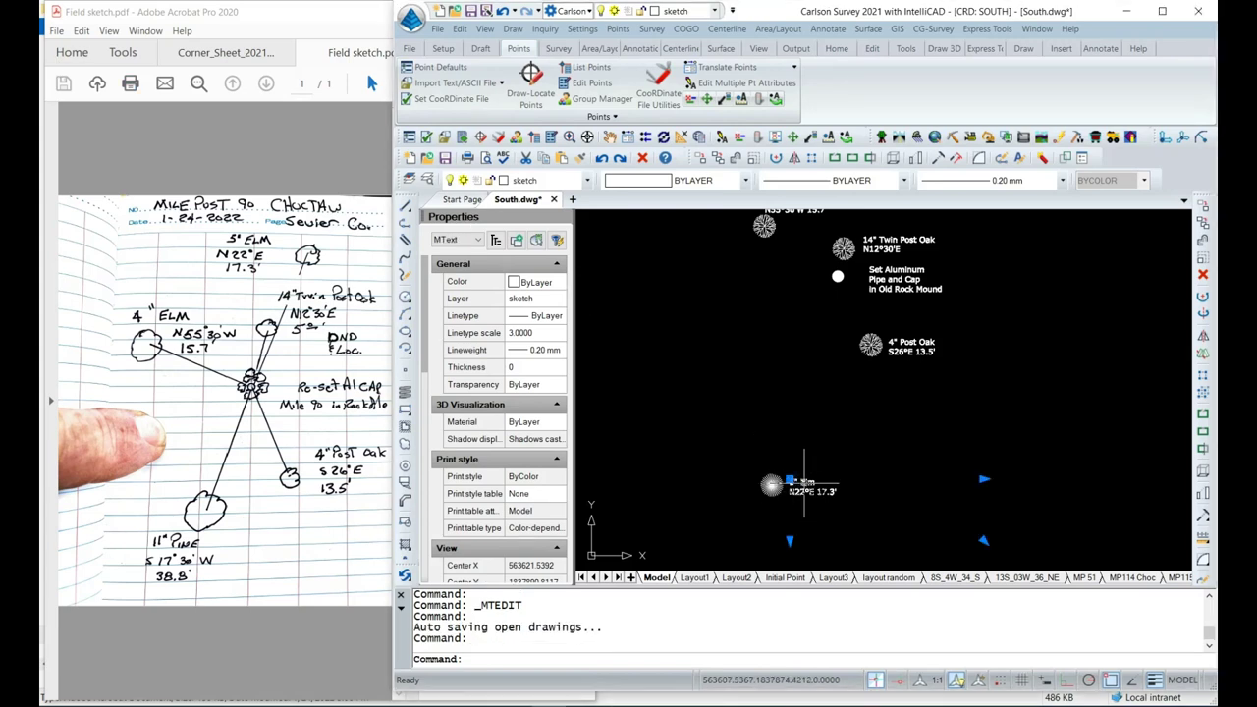
left_click_drag(866, 499, 787, 496)
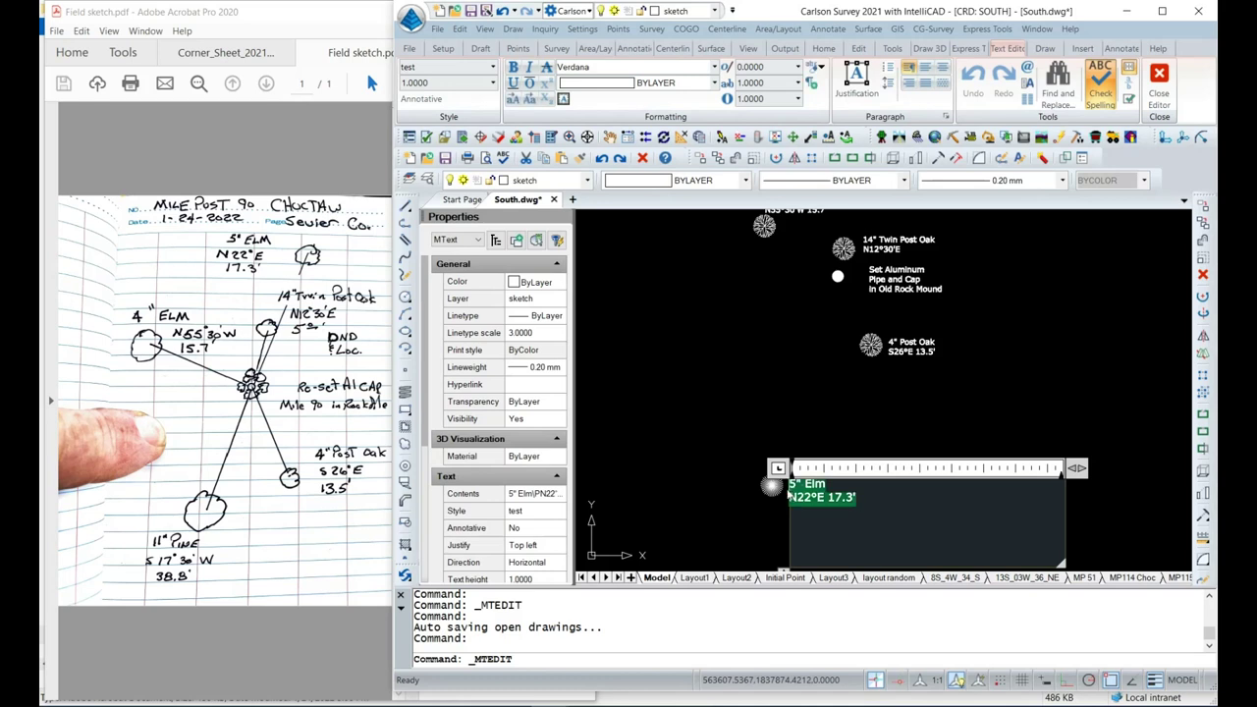
type("11\" Pine ")
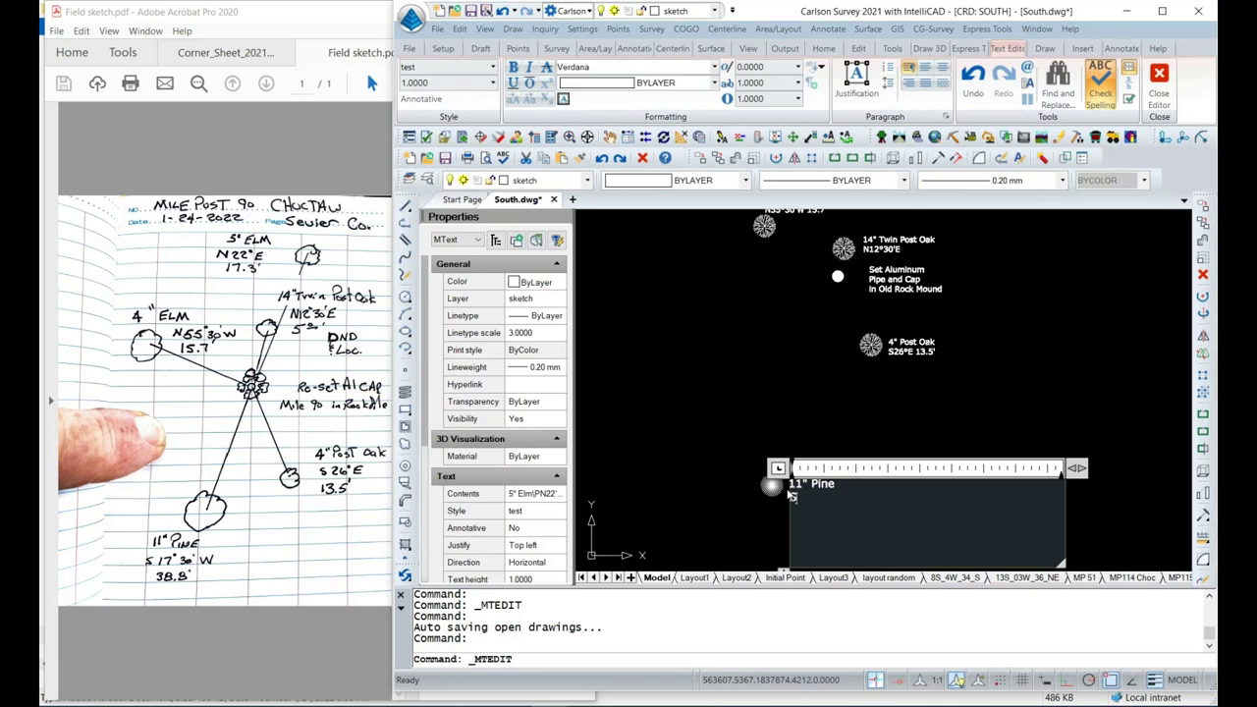
type("S17°30'W")
left_click(627, 446)
scroll(792, 450, "down", 1)
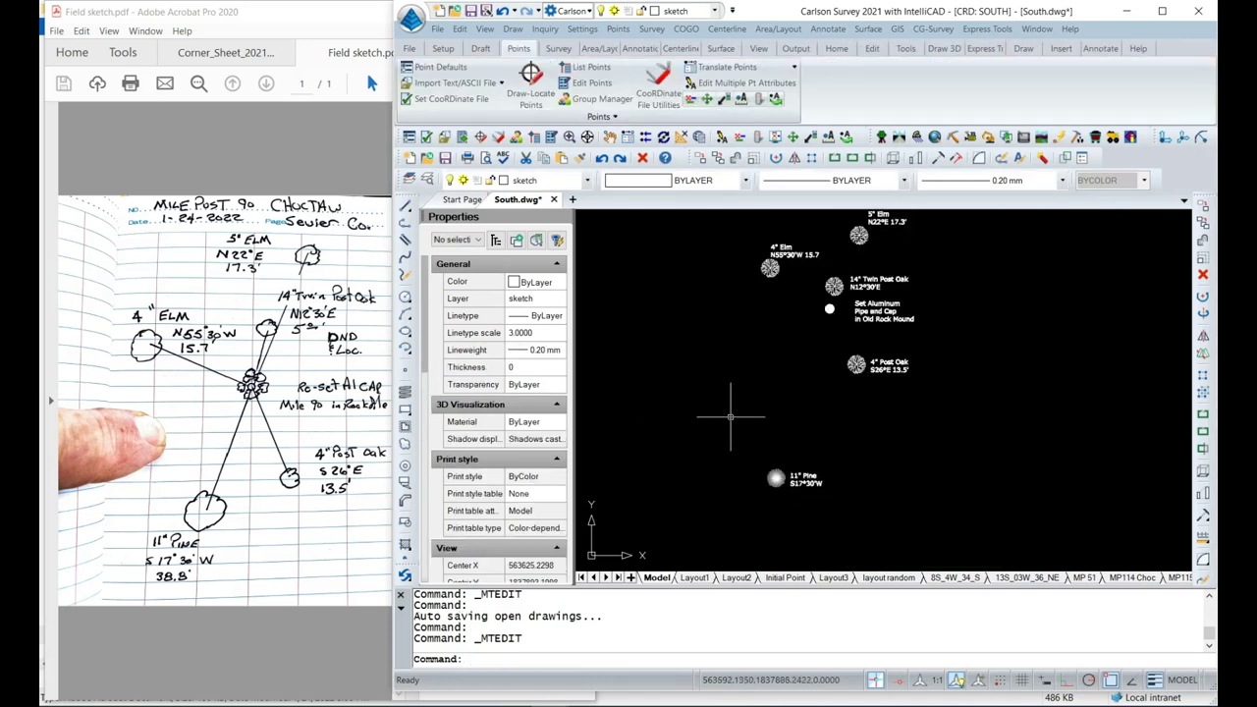
middle_click_drag(752, 374, 742, 410)
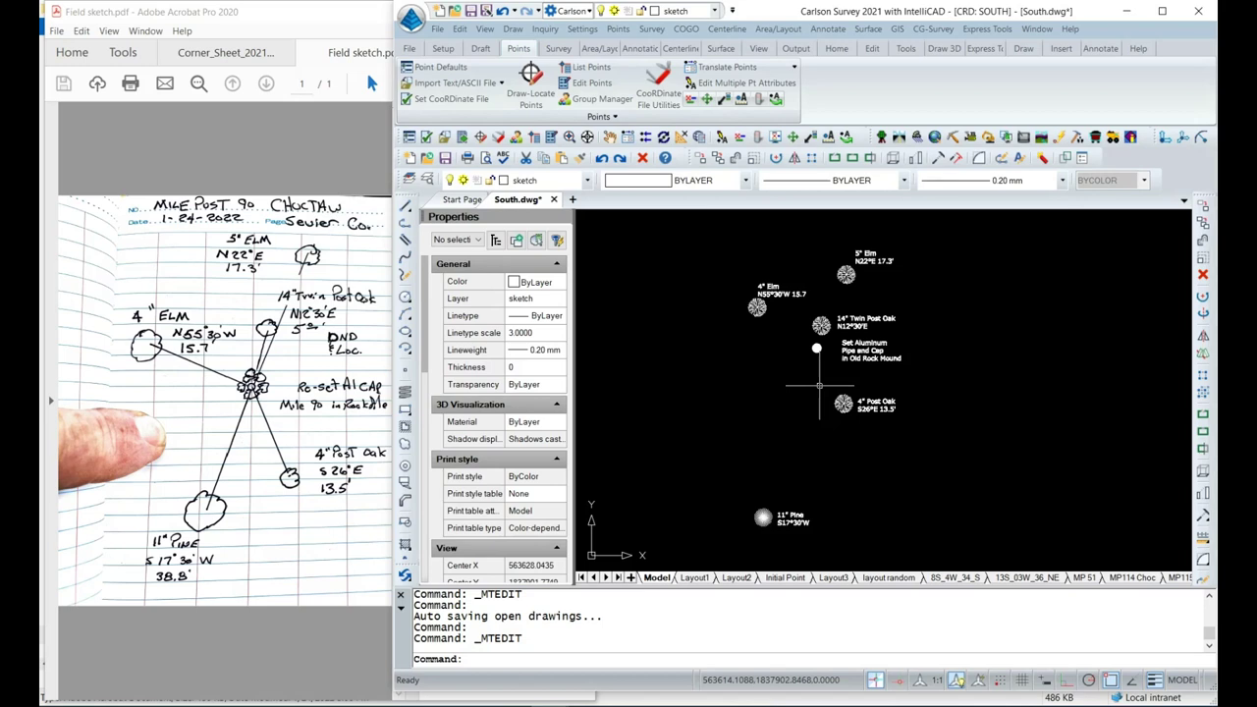
scroll(819, 385, "down", 4)
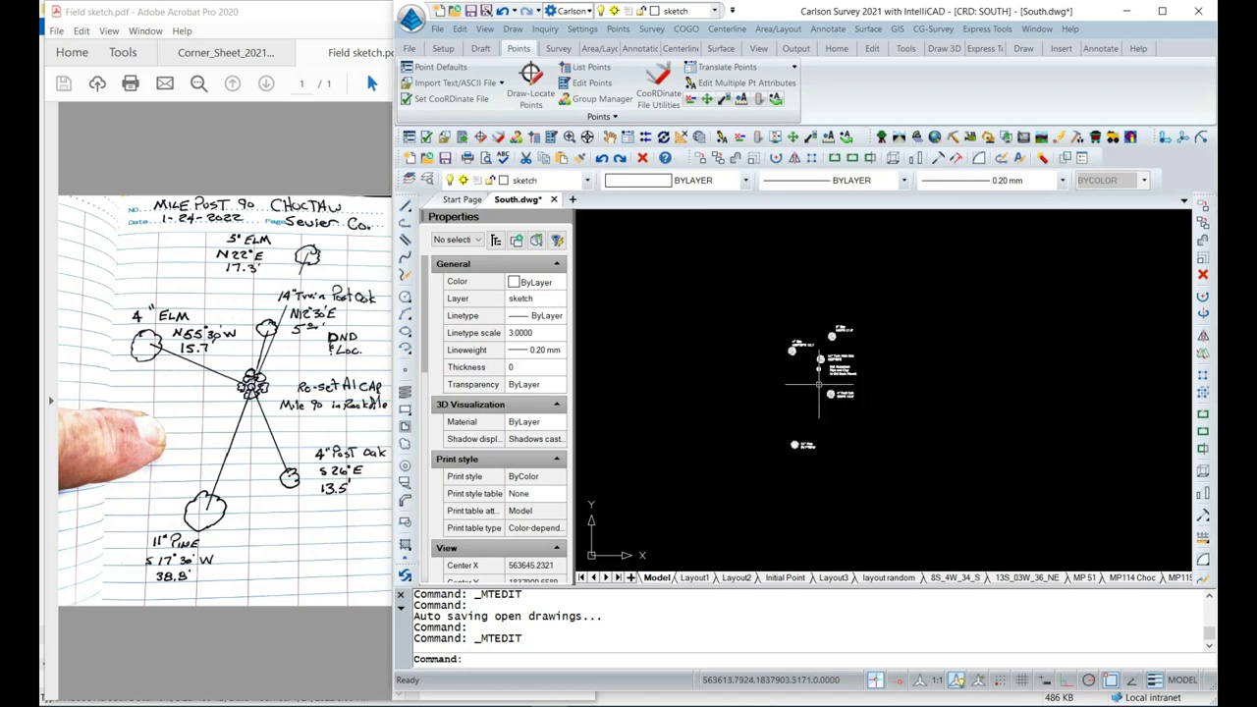
scroll(820, 377, "up", 1)
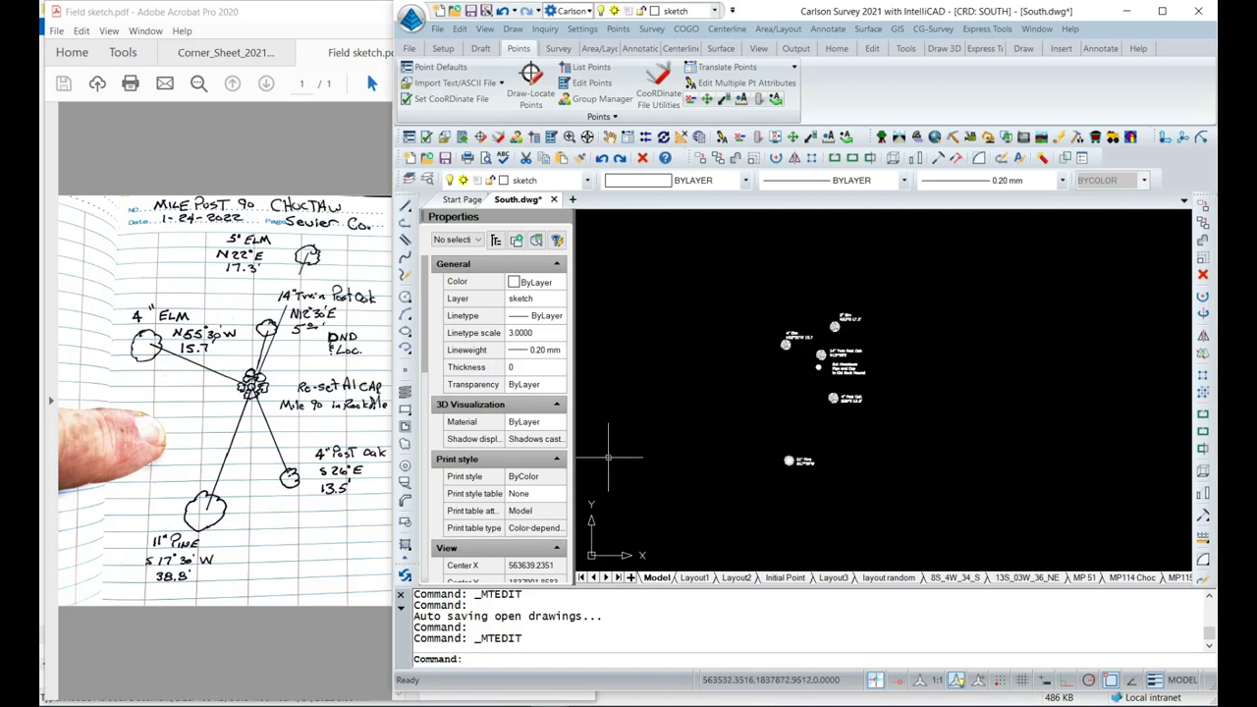
With the sketch layer current, draw a LINE along the red north–south line using Nearest snaps.
left_click(587, 181)
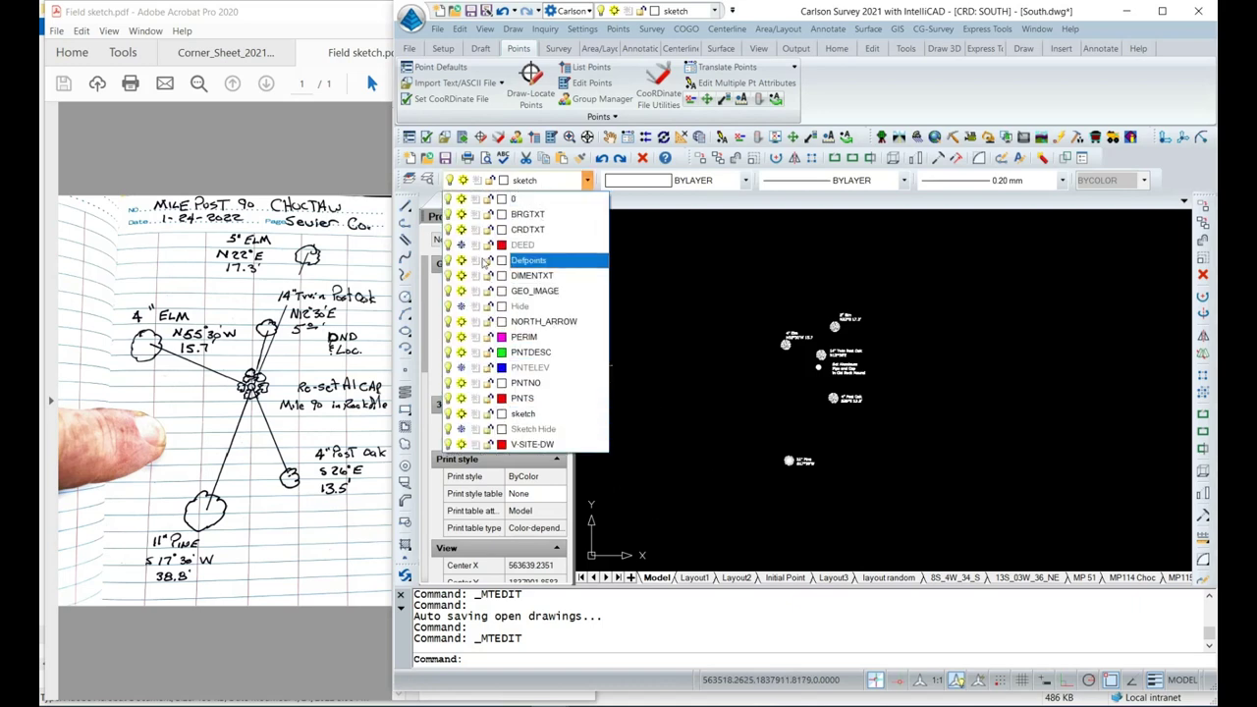
scroll(879, 358, "down", 3)
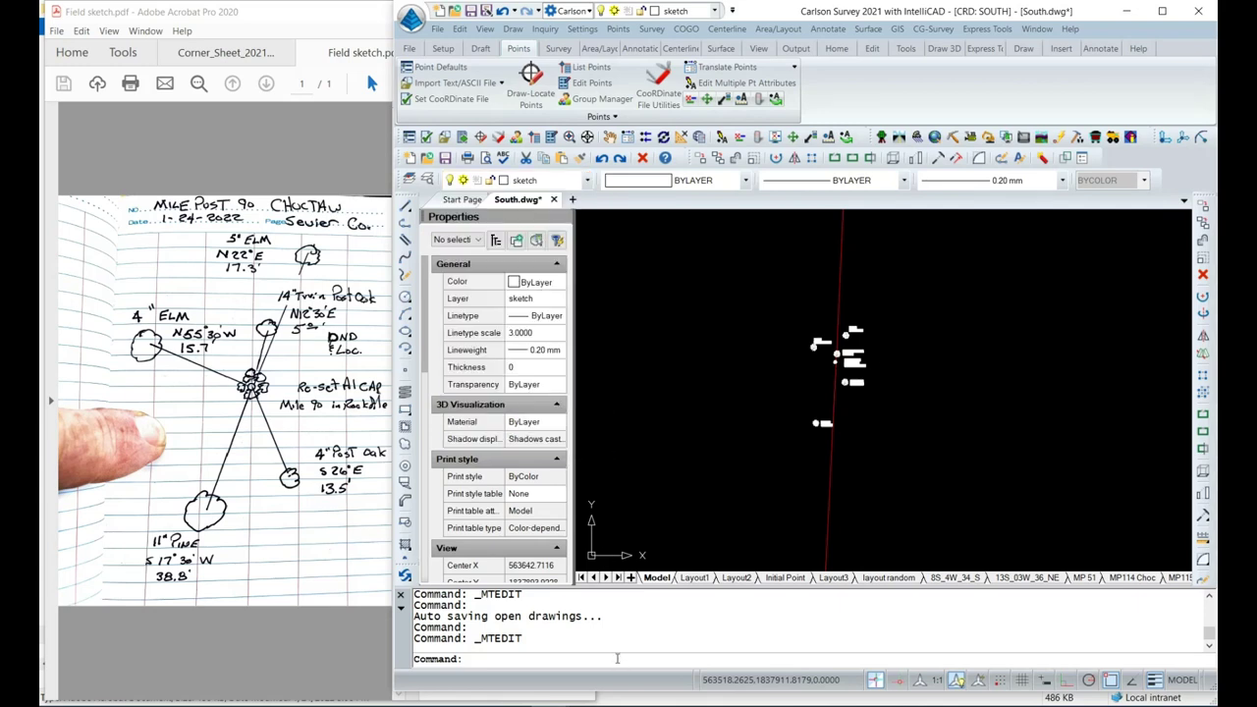
left_click(613, 664)
type("line")
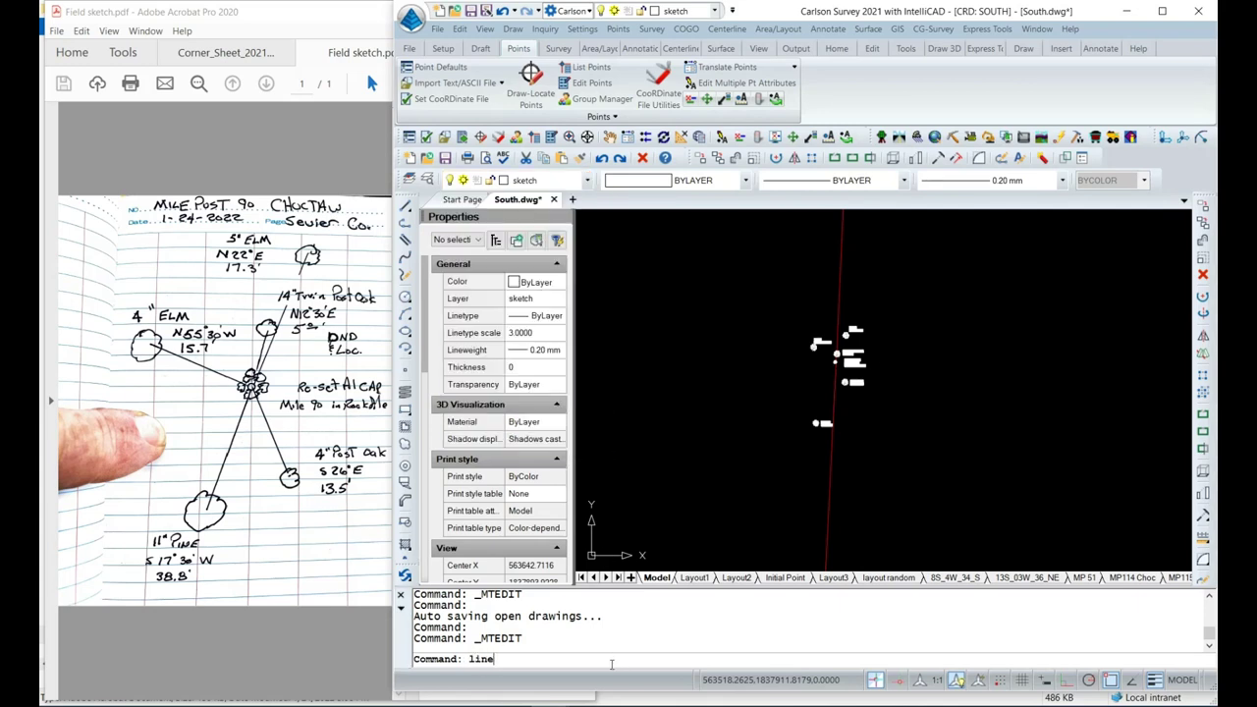
key("Return")
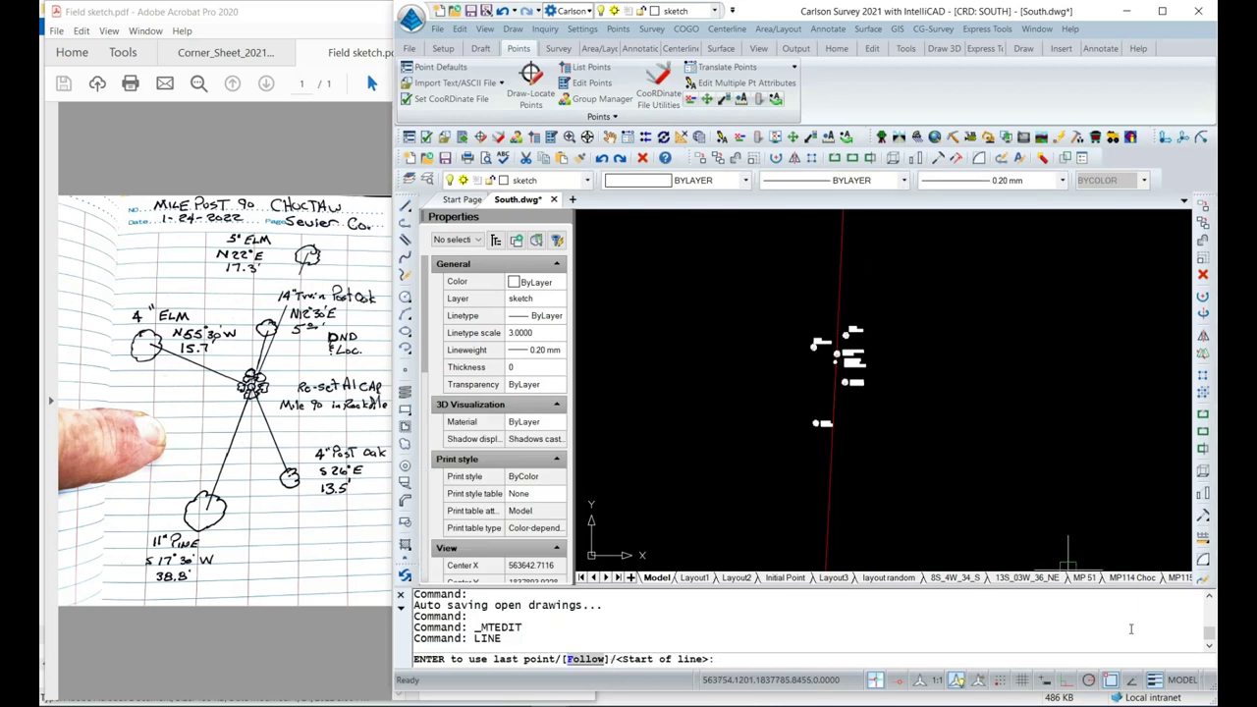
left_click(1114, 681)
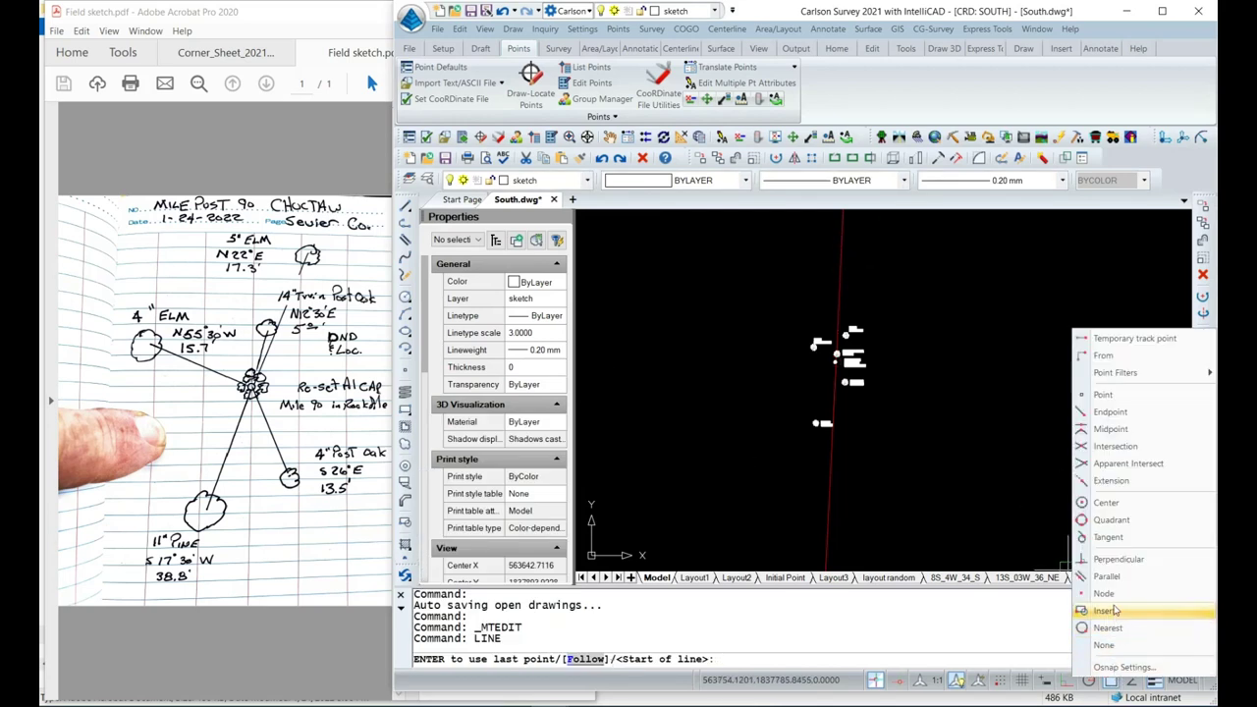
left_click(1134, 628)
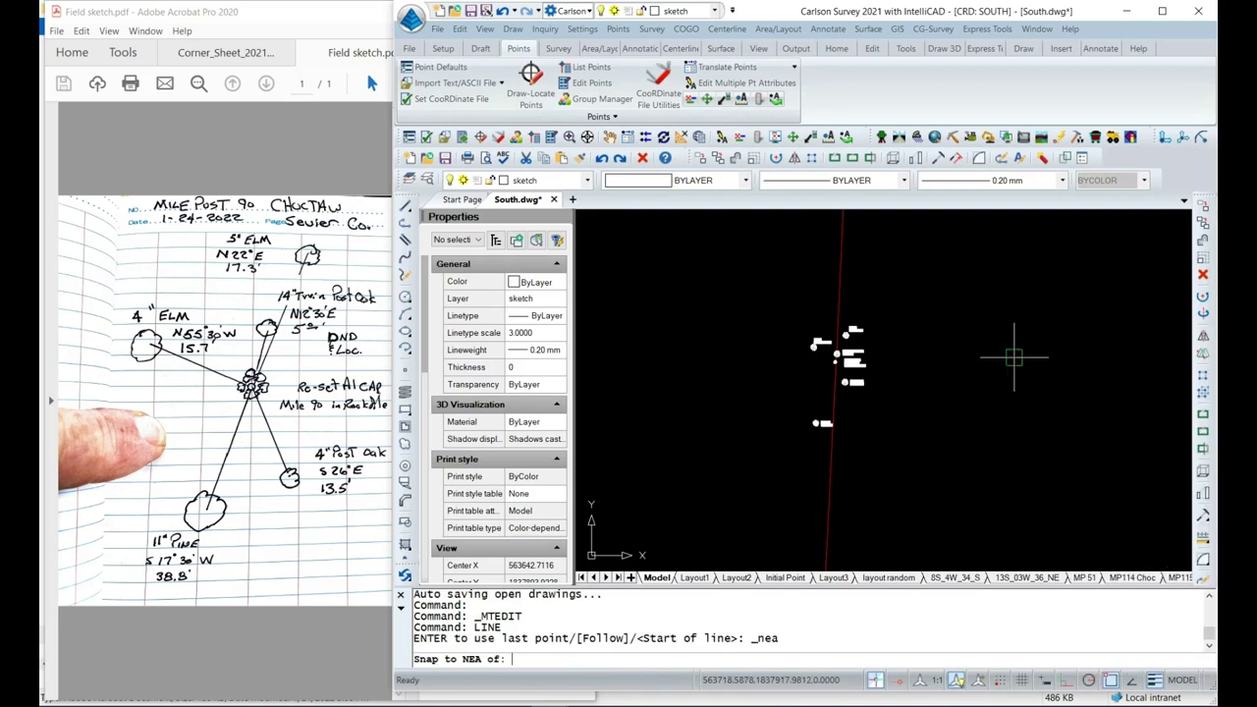
left_click(841, 250)
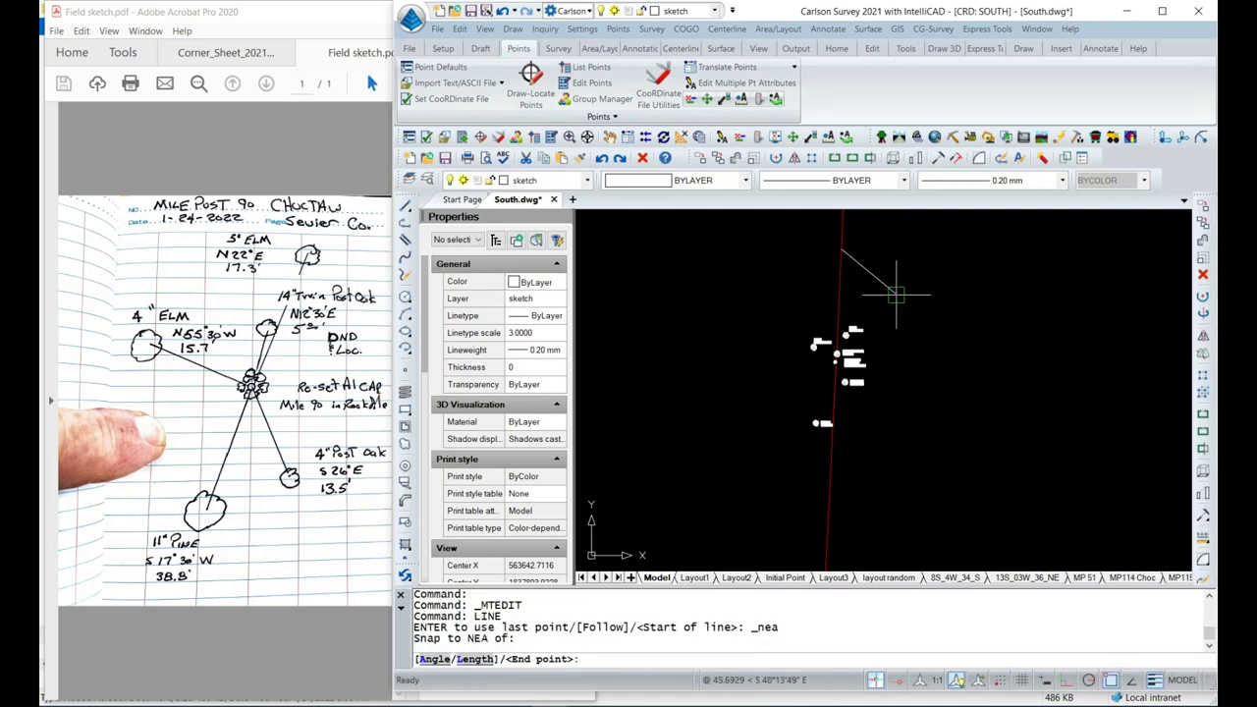
left_click(1111, 681)
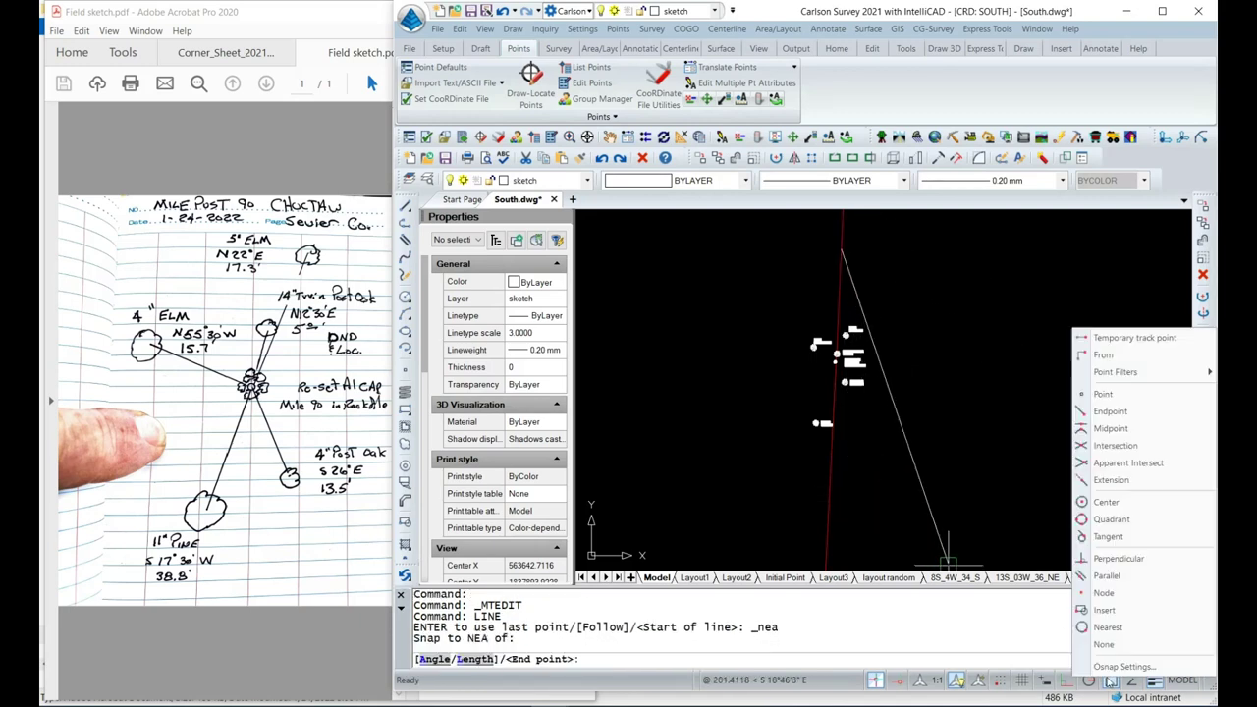
left_click(1117, 628)
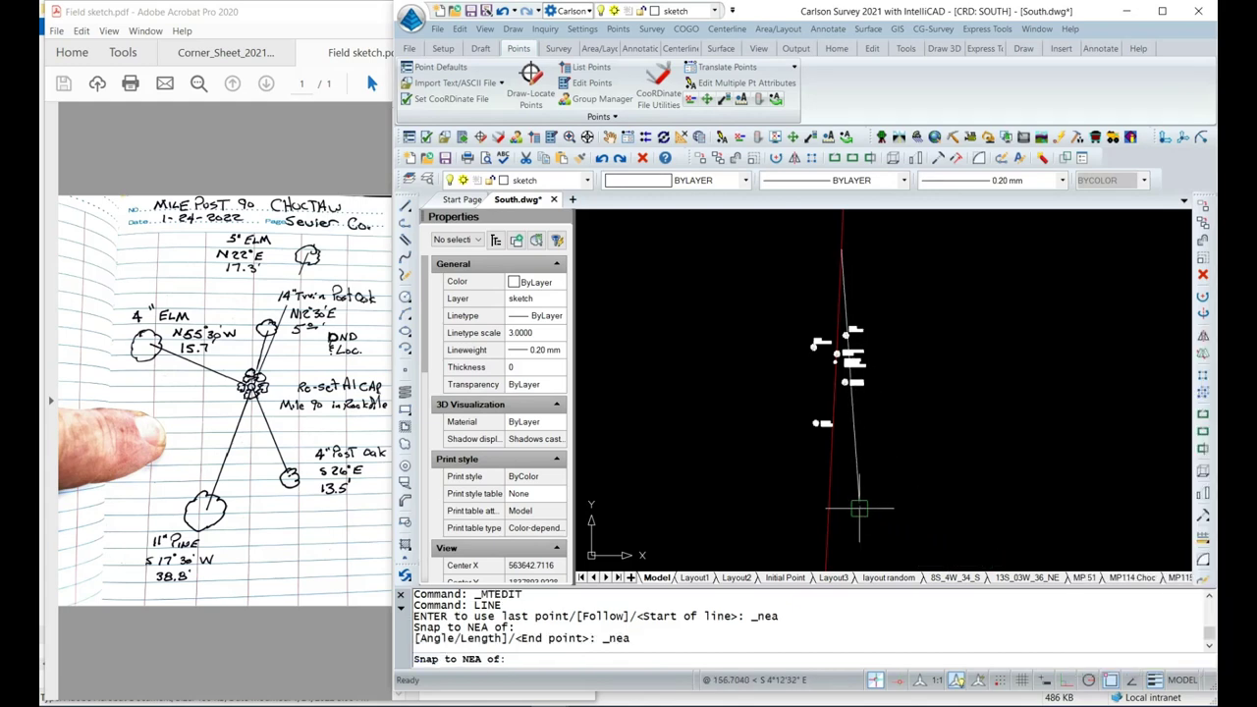
left_click(828, 507)
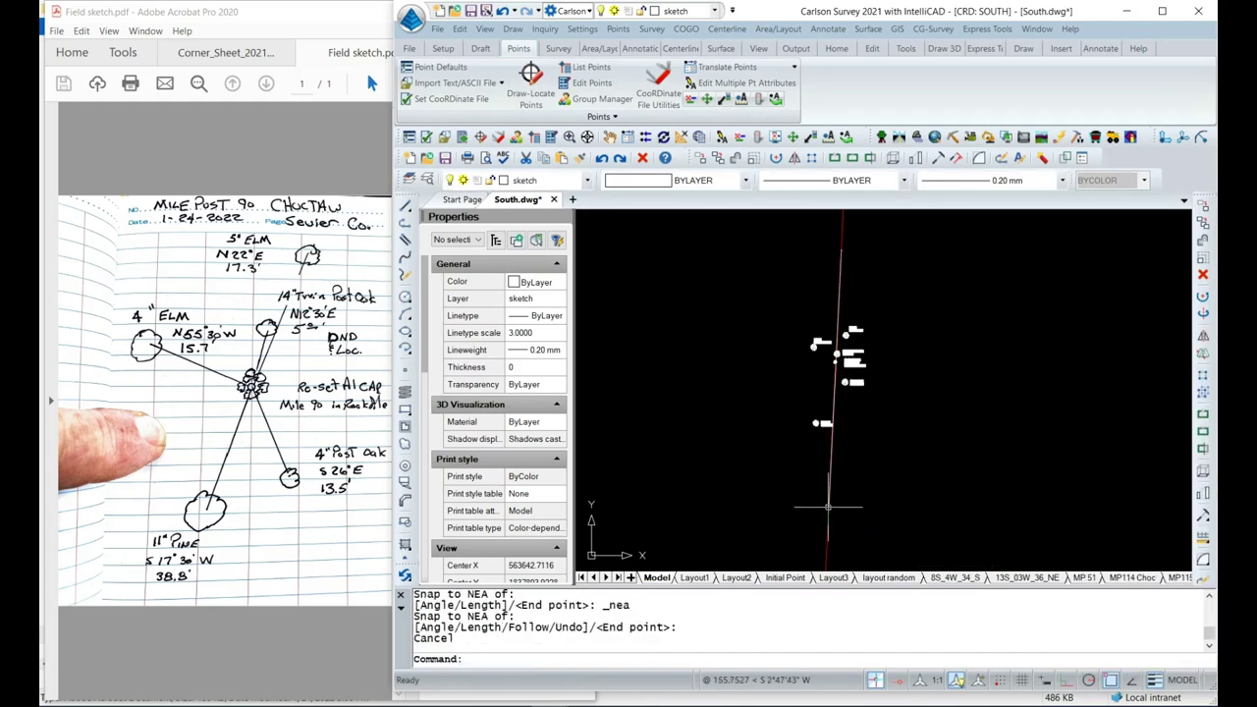
key("Escape")
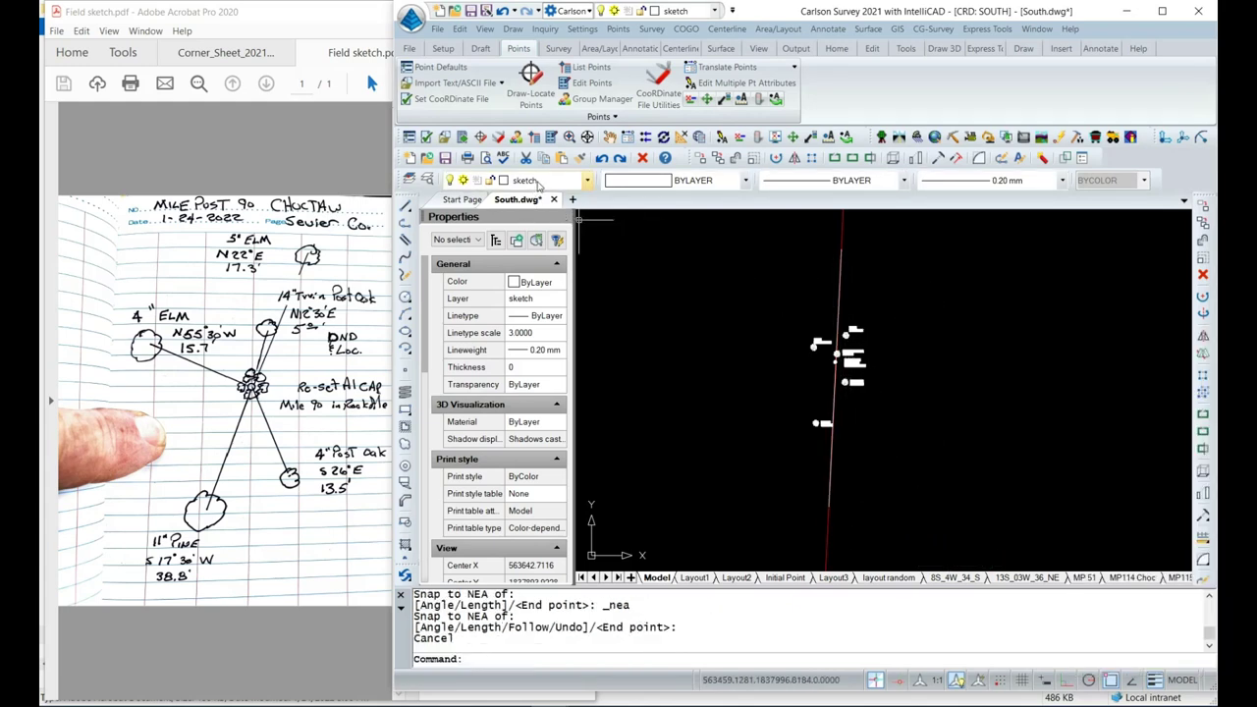
left_click(540, 180)
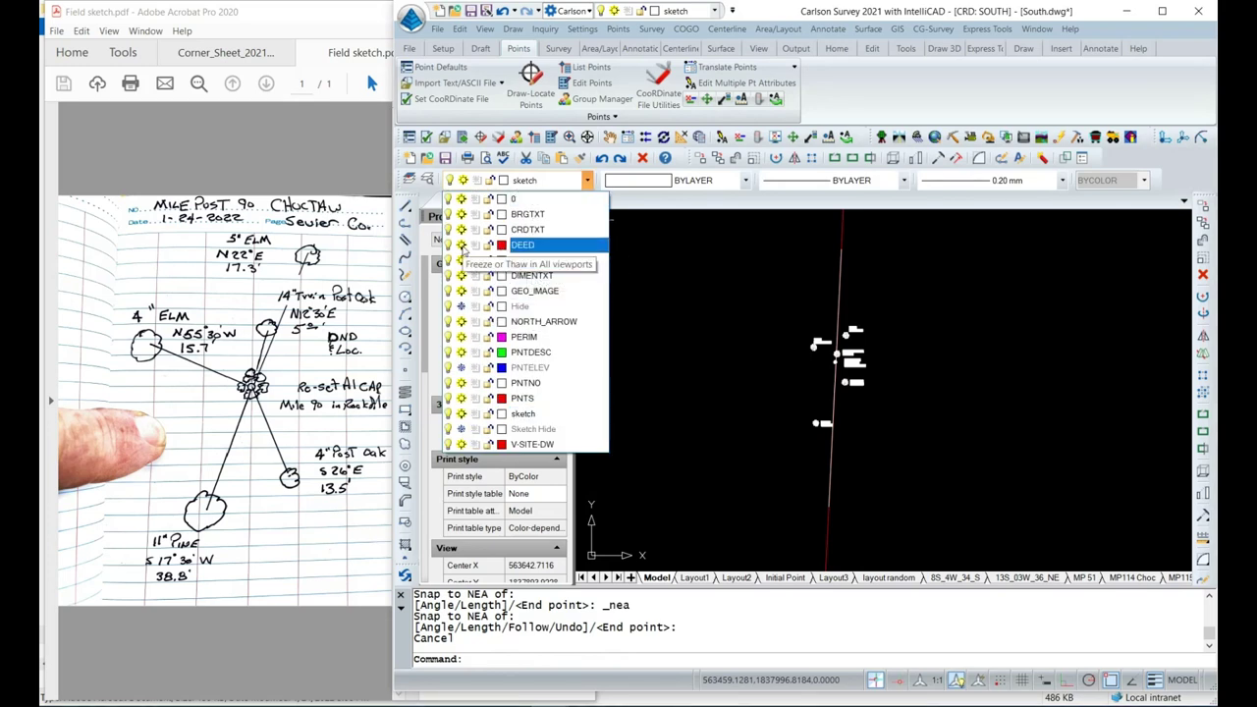
left_click(739, 339)
key("Escape")
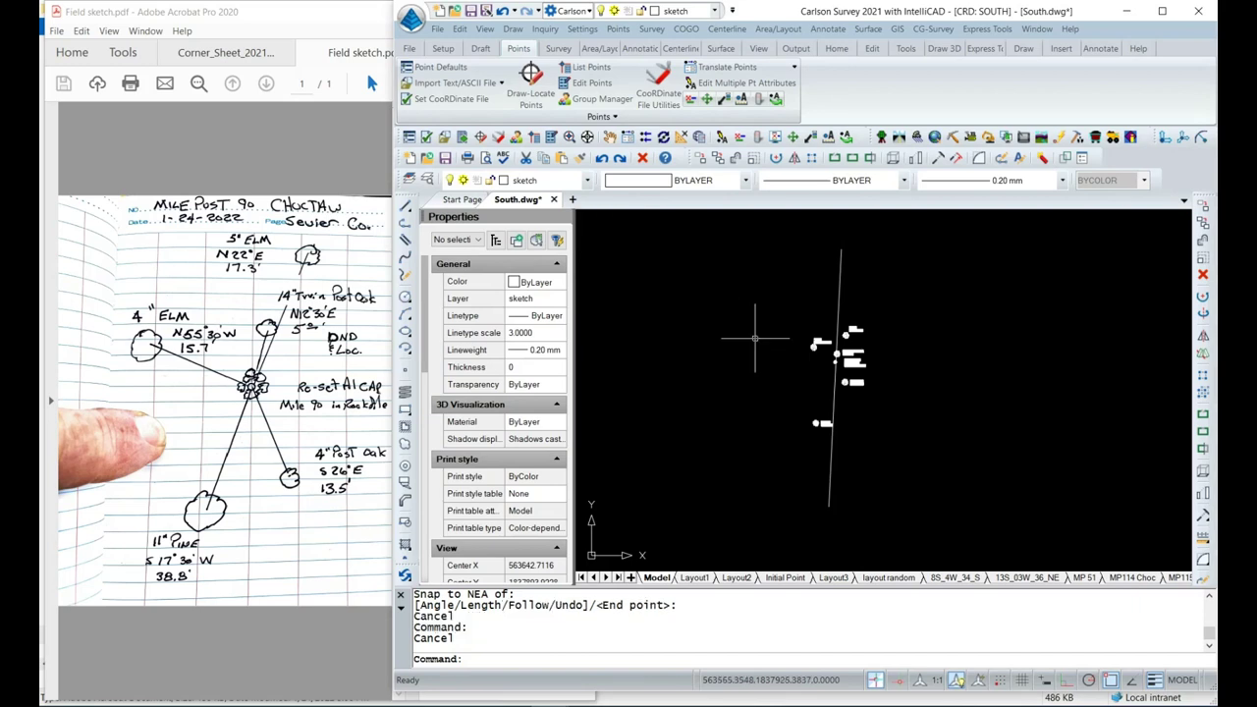
scroll(856, 393, "up", 3)
scroll(855, 393, "up", 1)
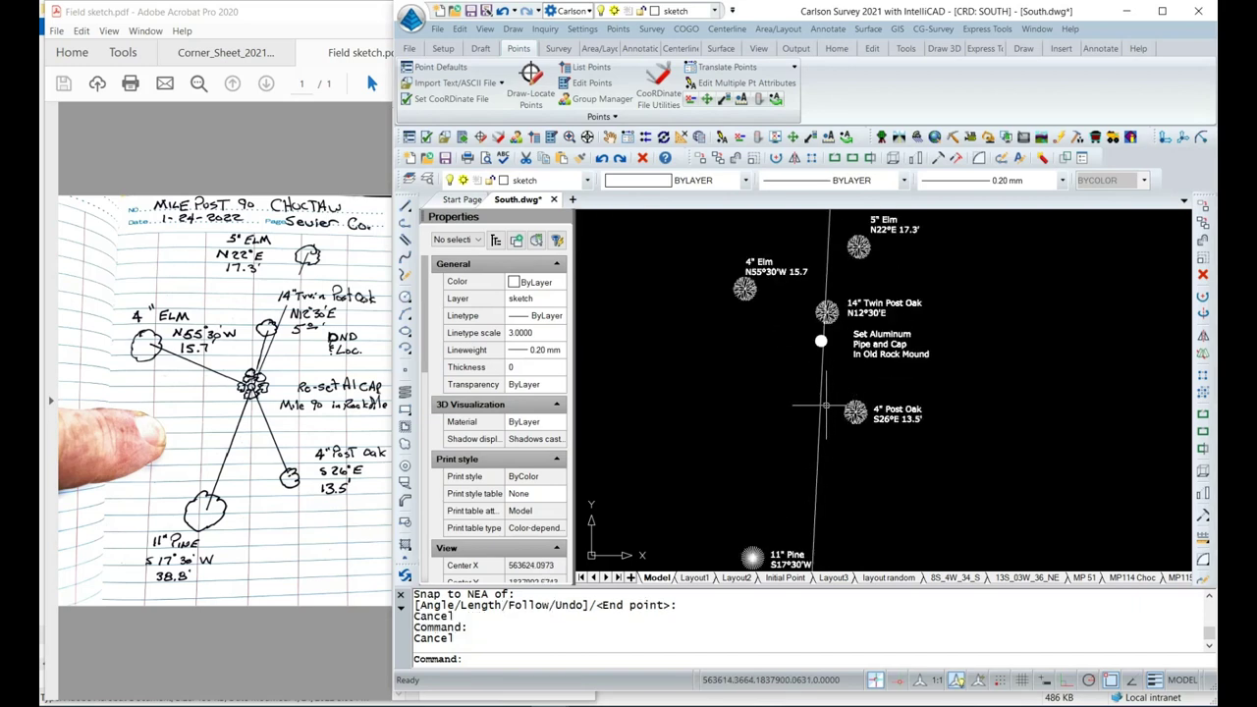
left_click(820, 428)
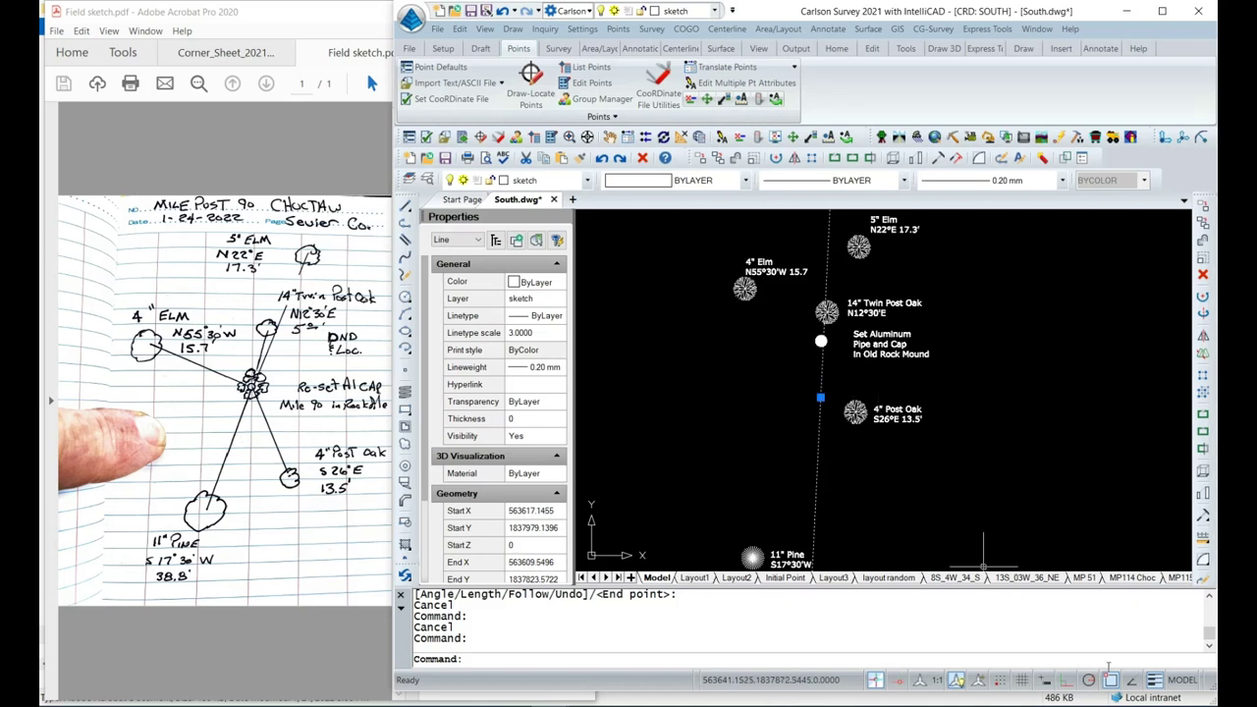
right_click(1111, 680)
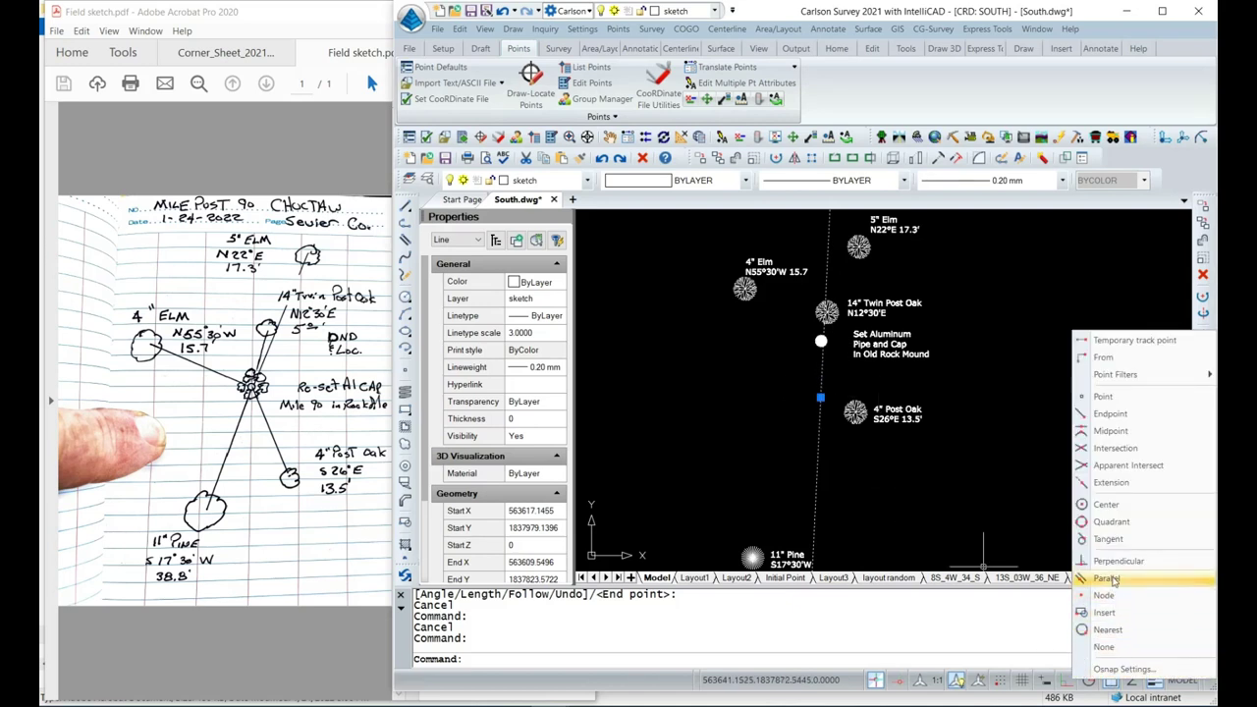
left_click(870, 476)
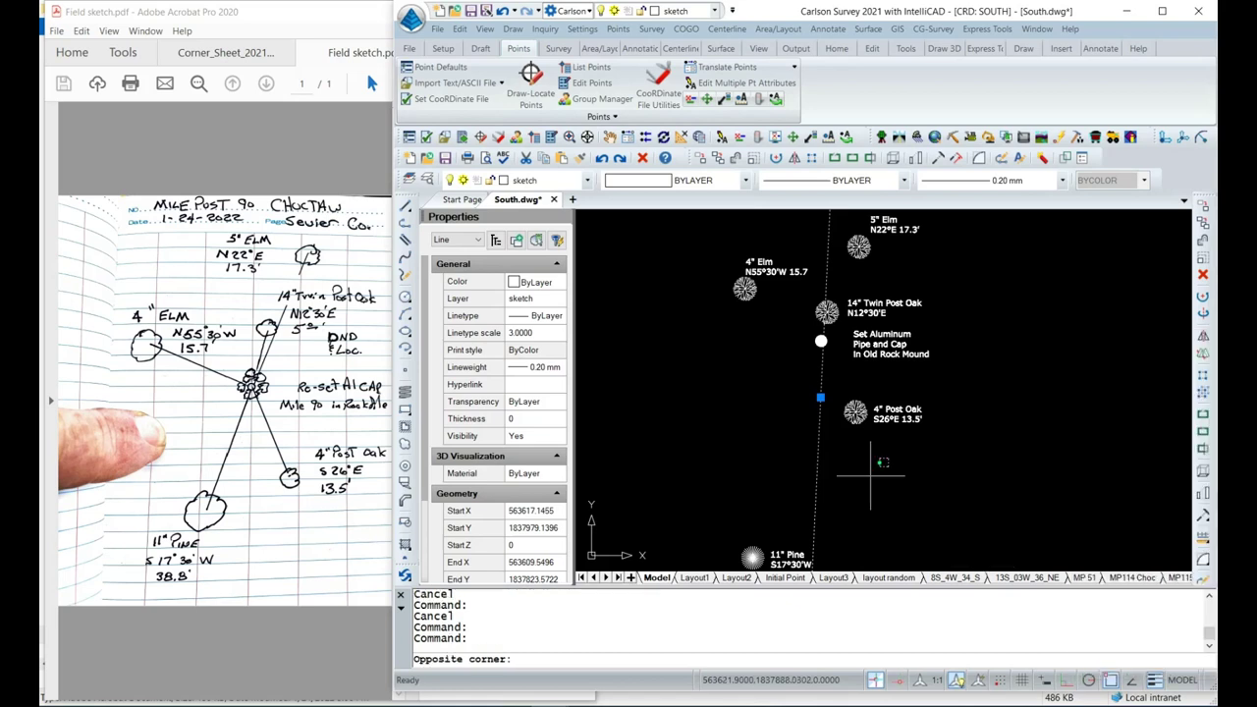
right_click(822, 398)
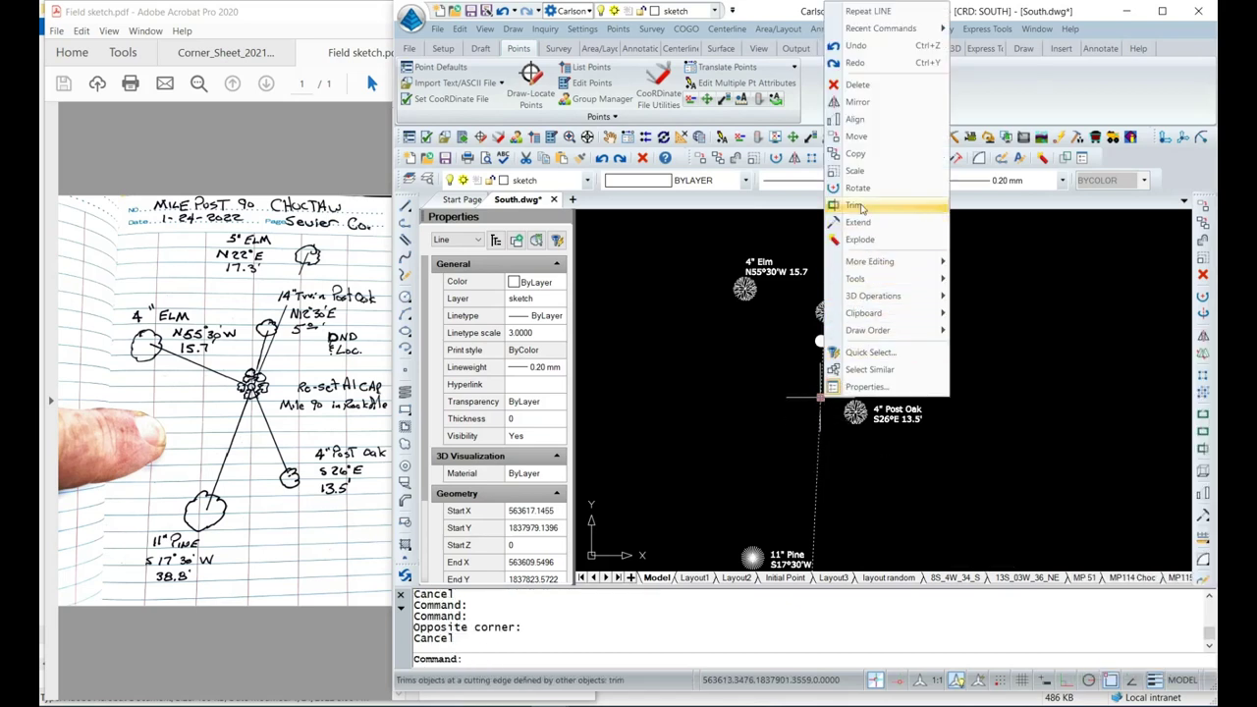
left_click(859, 138)
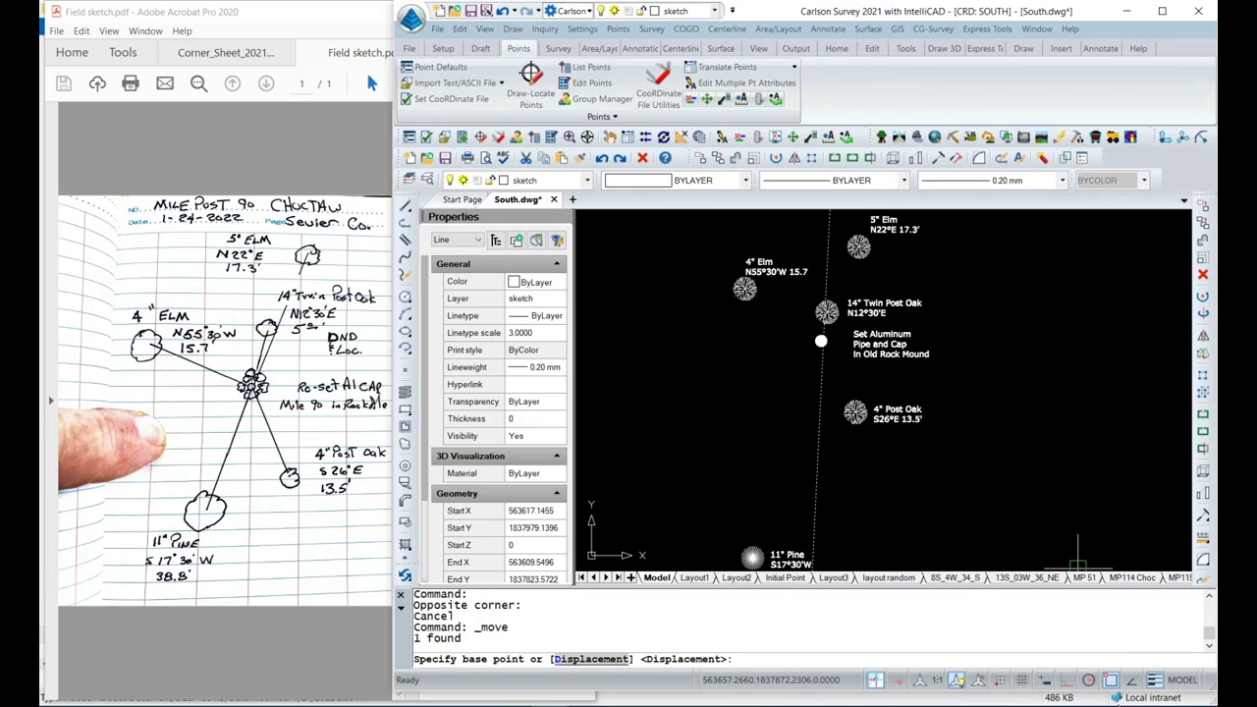
right_click(1117, 687, "shift")
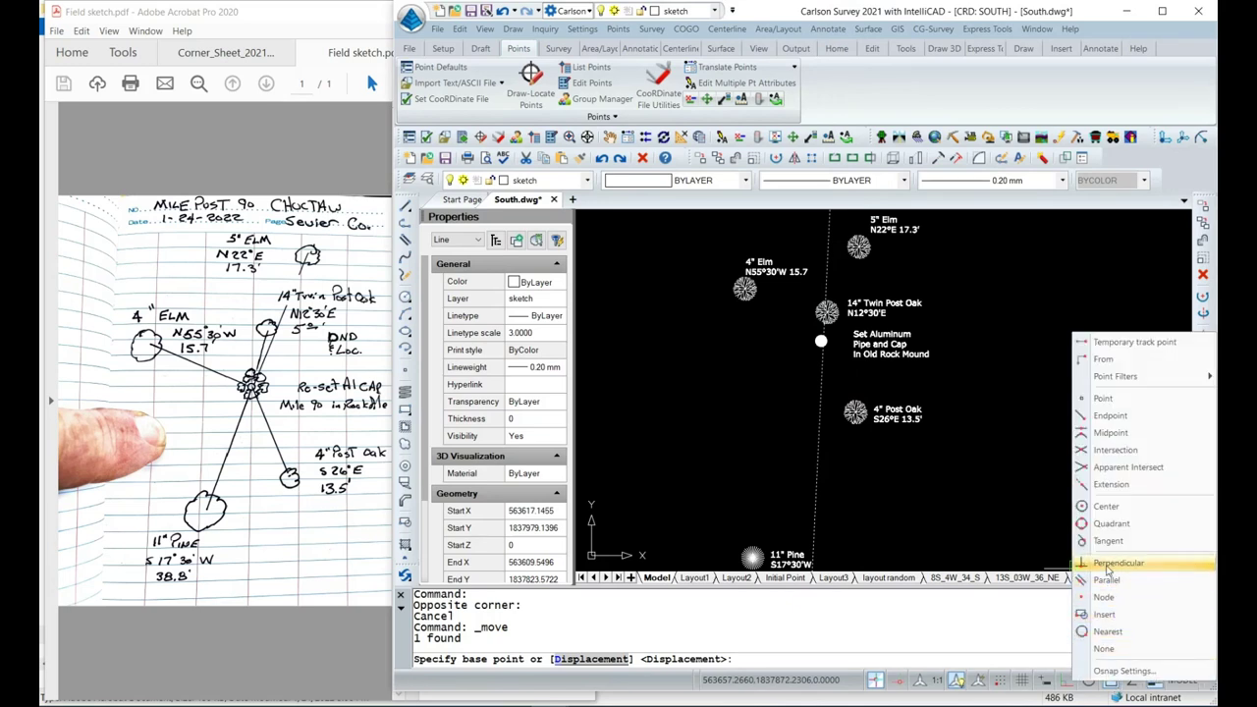
left_click(1109, 433)
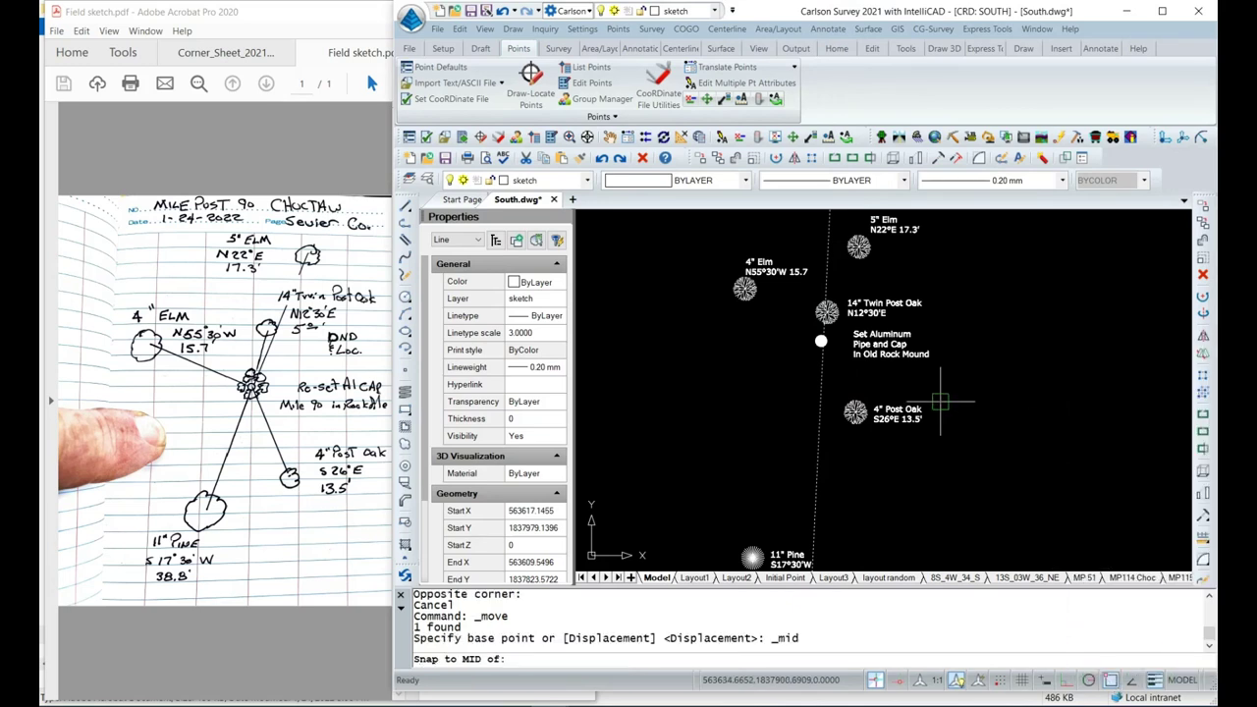
left_click(817, 398)
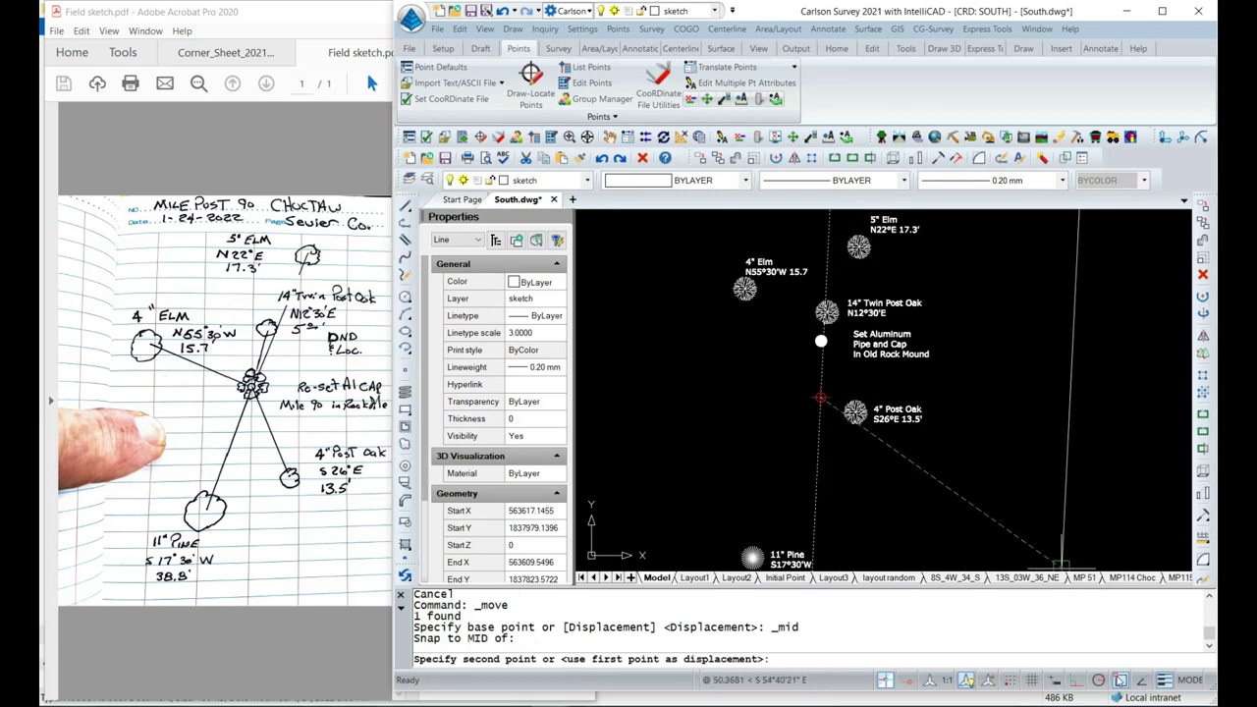
right_click(1061, 565, "shift")
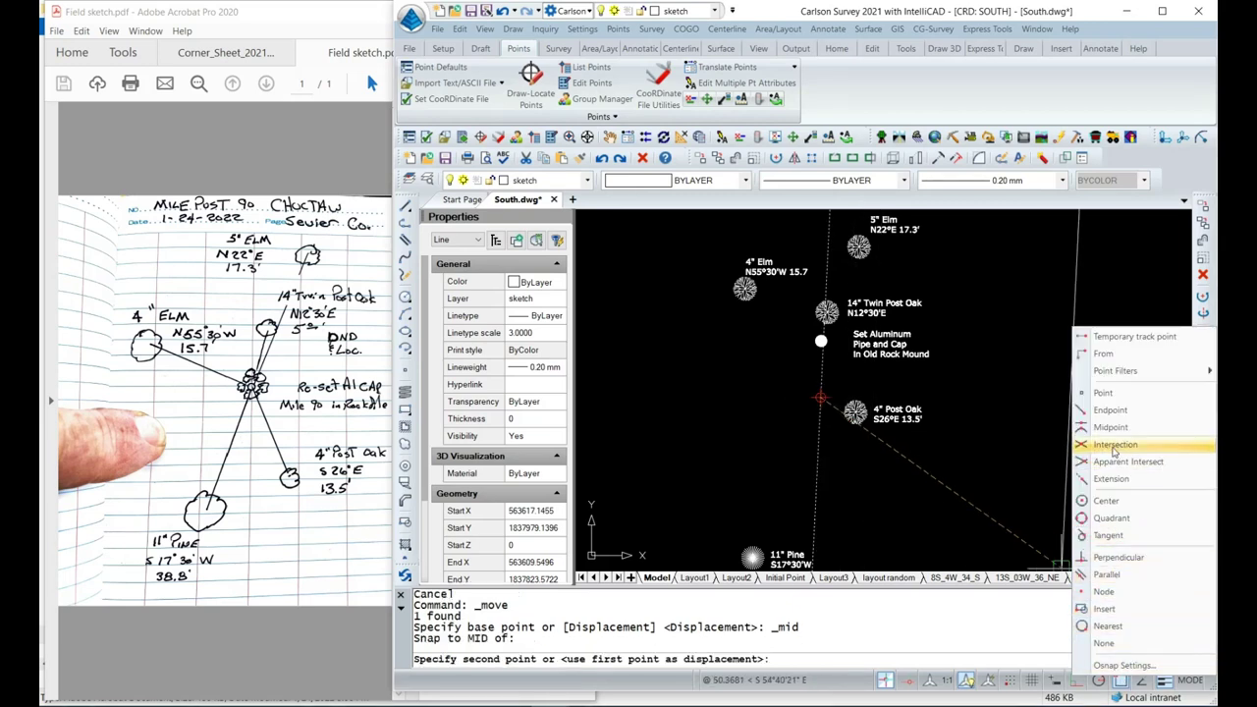
left_click(1104, 591)
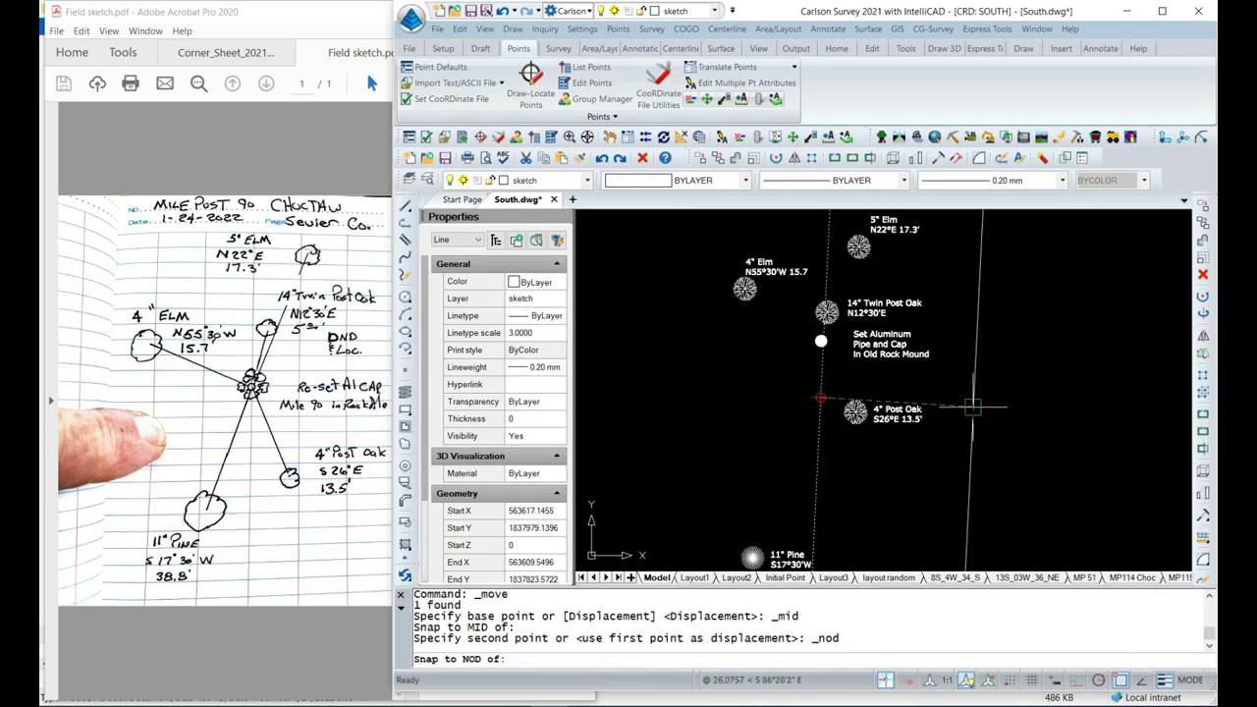
scroll(821, 341, "up", 5)
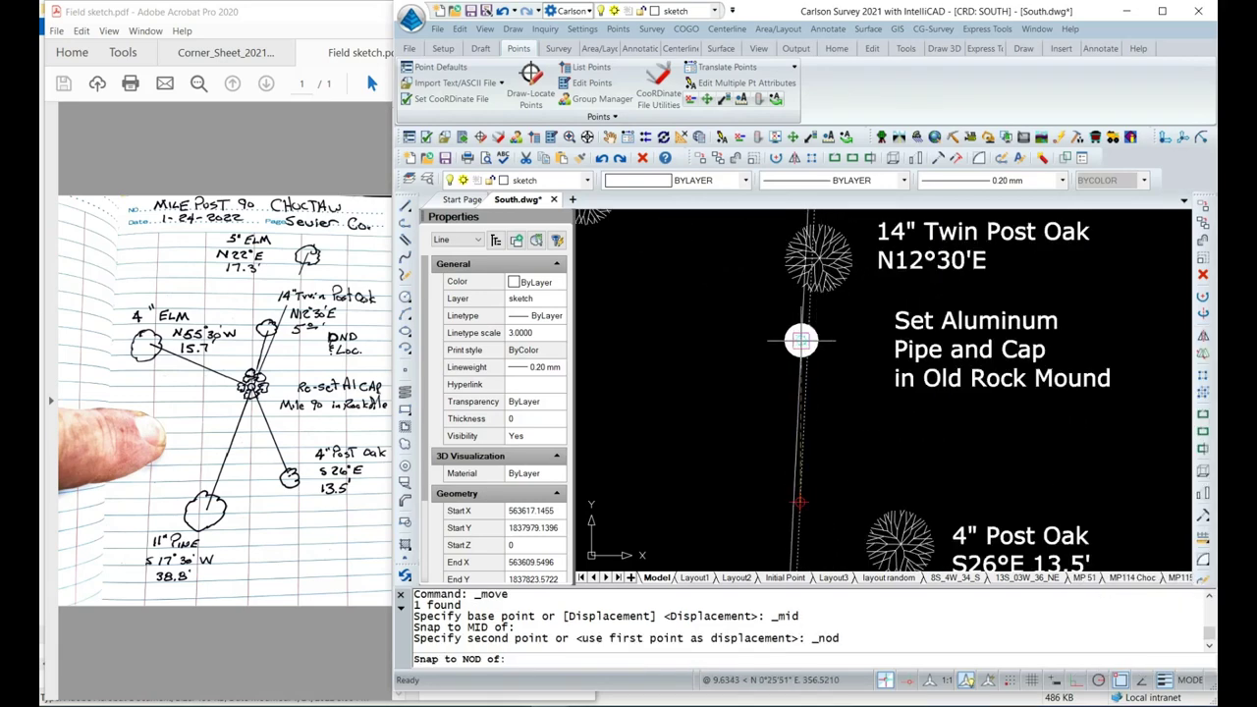
key("Escape")
scroll(756, 373, "down", 5)
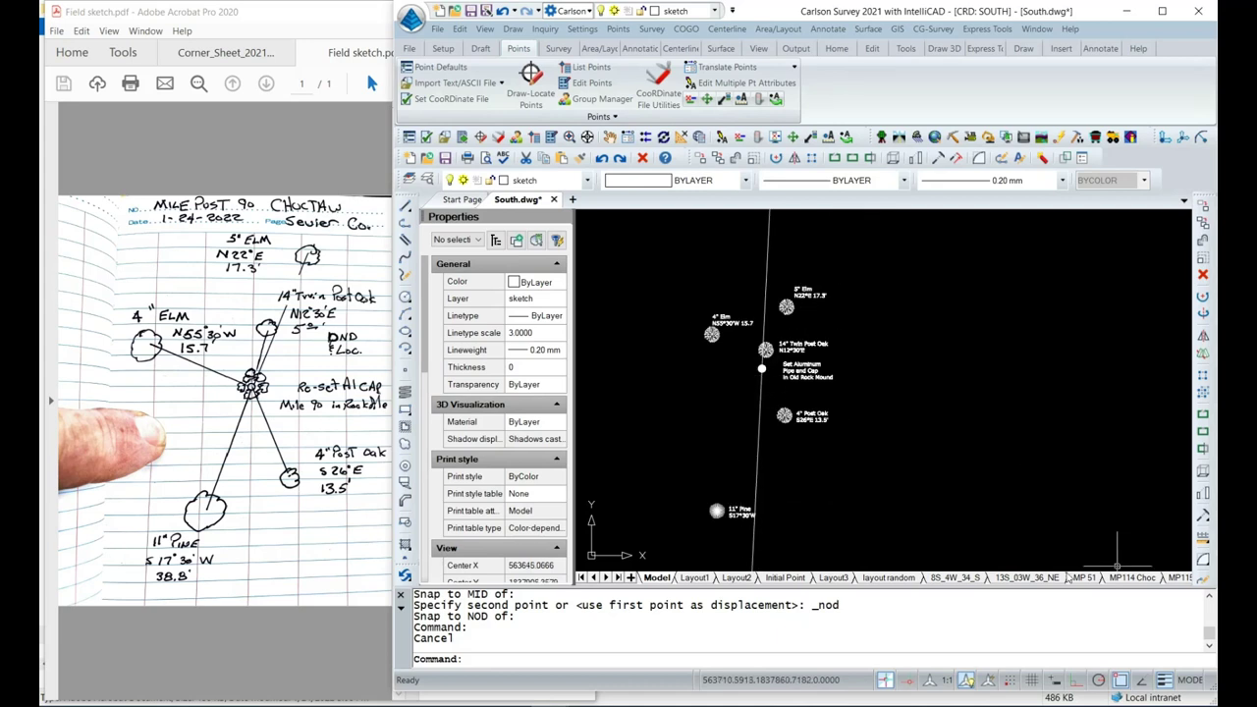
Switch to the MP 90 layout and pan so the whole corner sketch page shows.
left_click(619, 578)
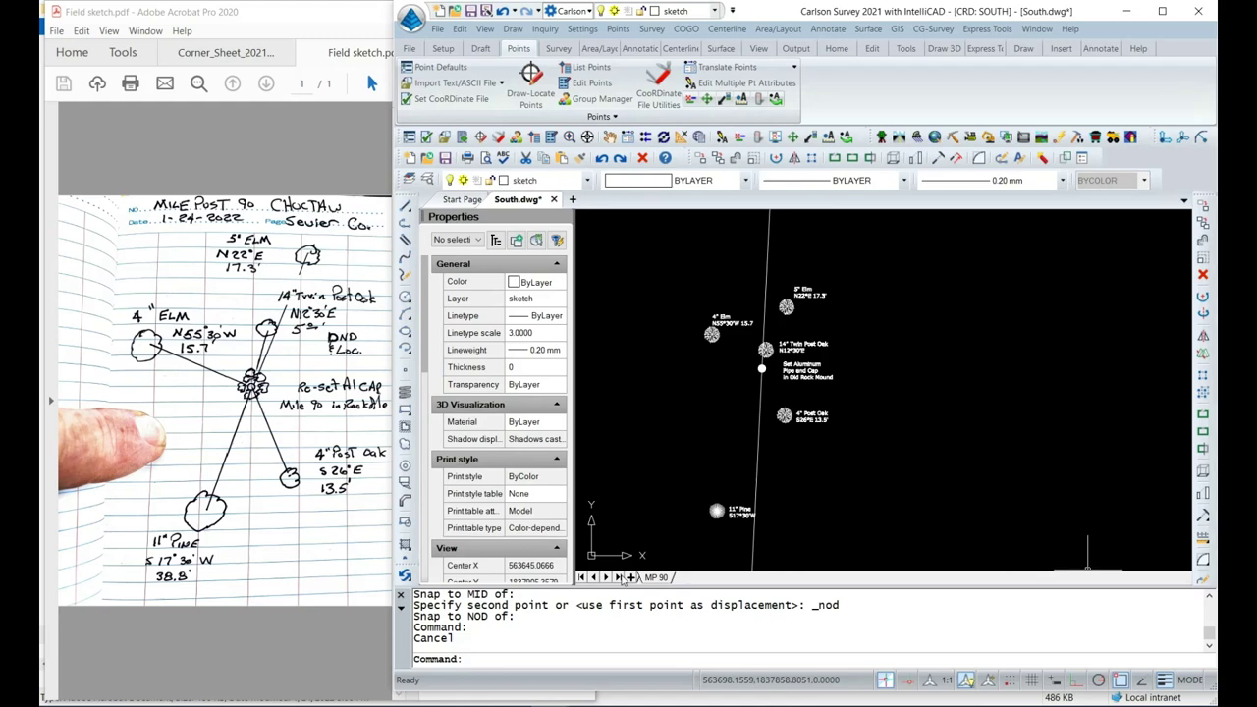
left_click(654, 578)
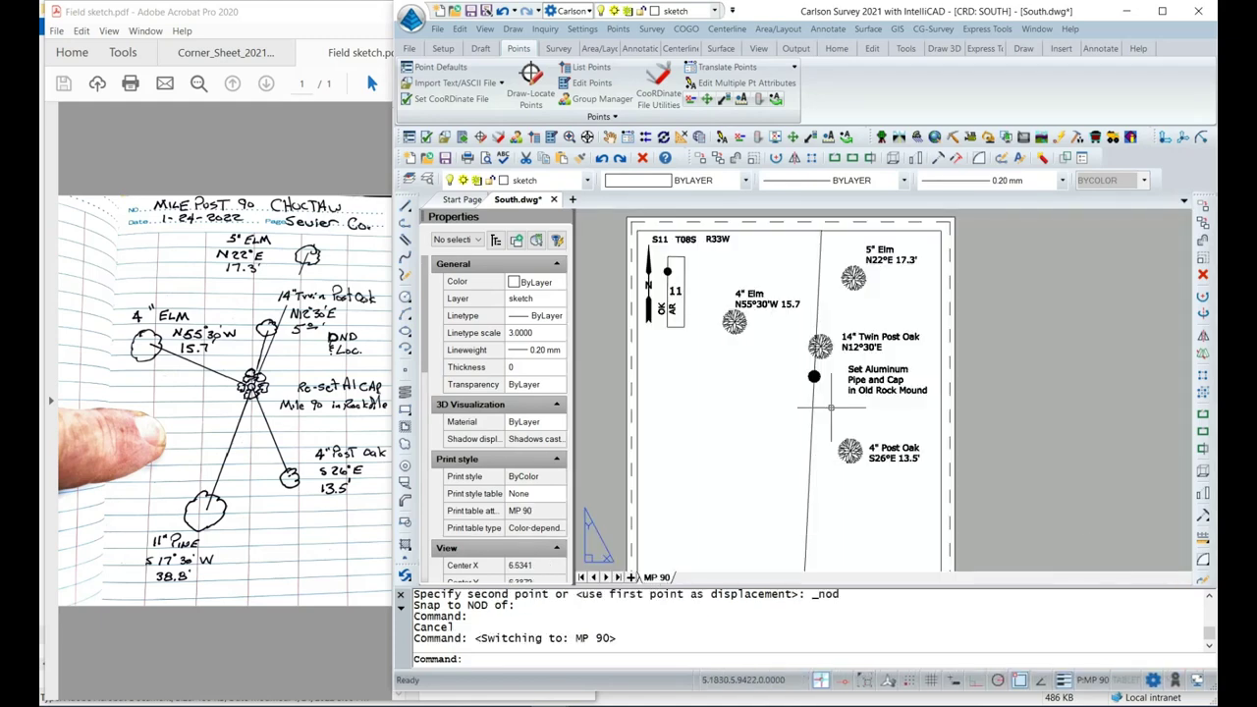
left_click(1040, 391)
scroll(1004, 379, "down", 2)
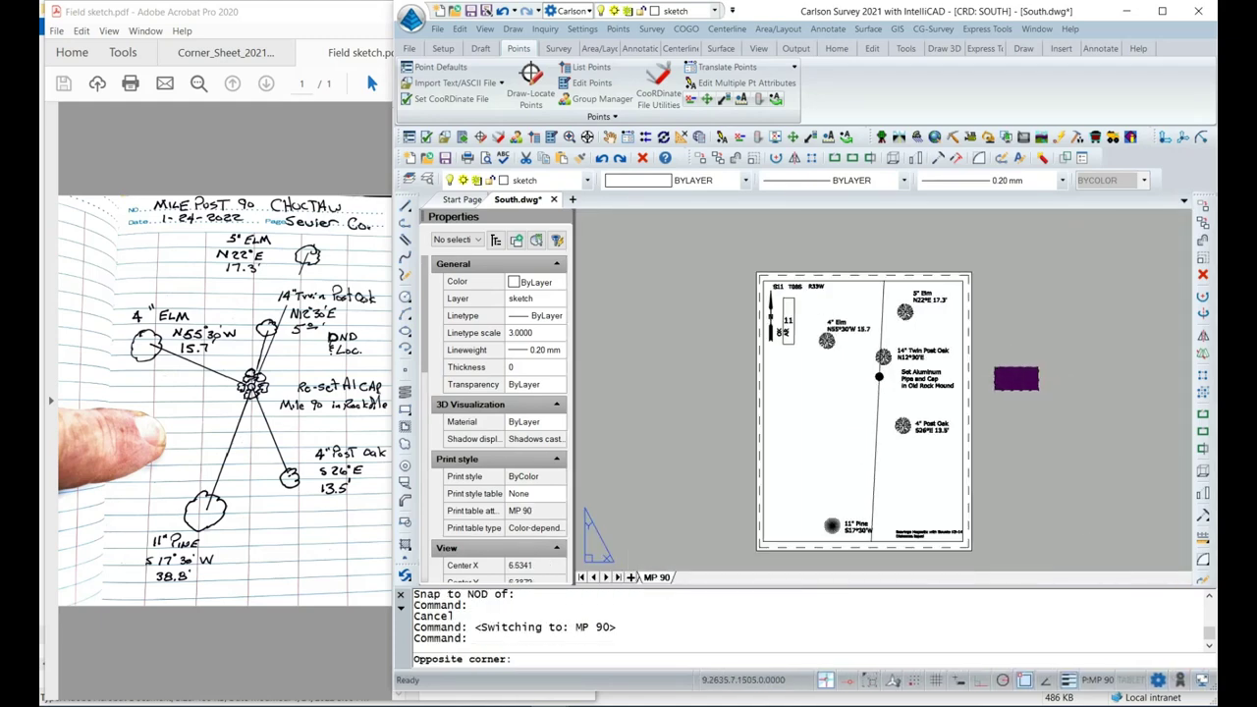
scroll(992, 375, "up", 1)
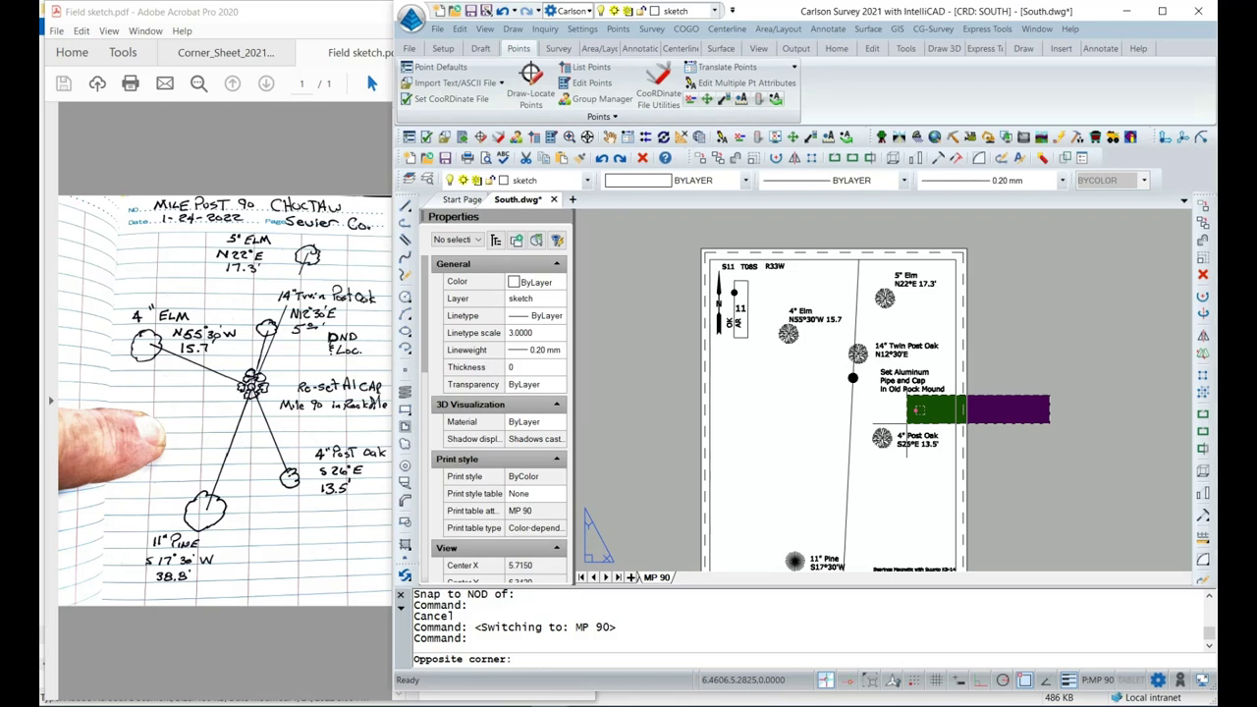
key("Escape")
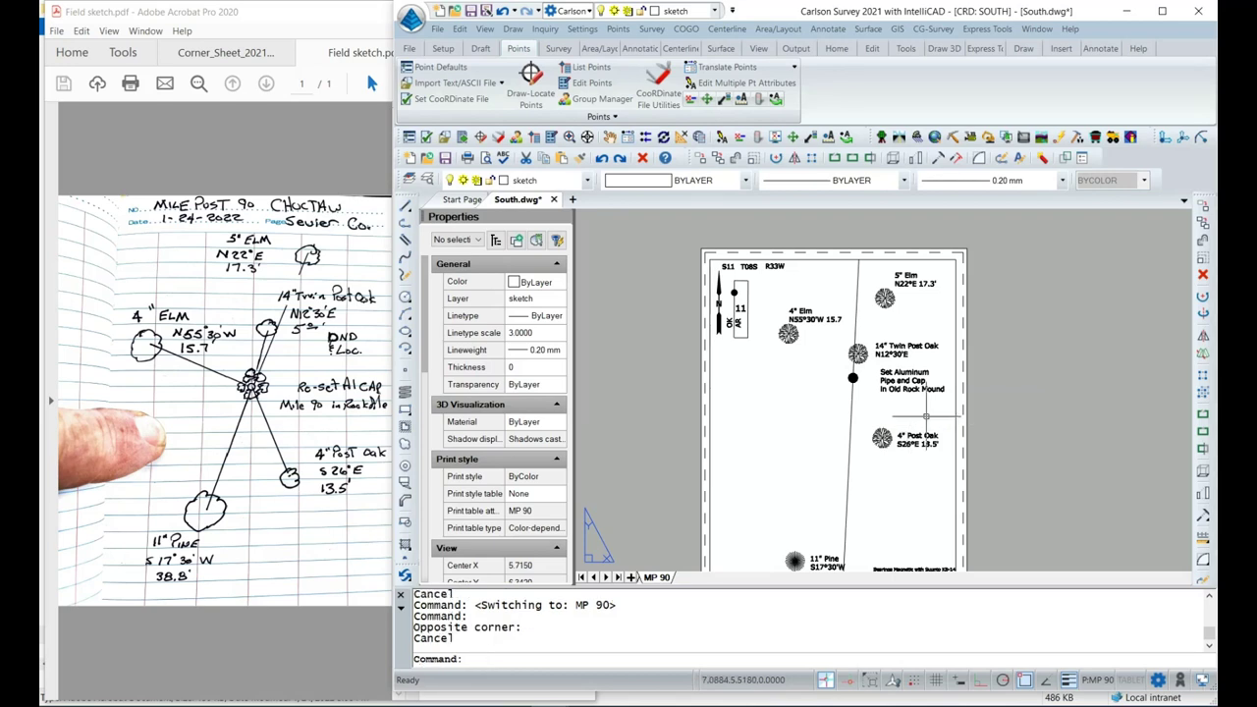
middle_click_drag(842, 412, 811, 383)
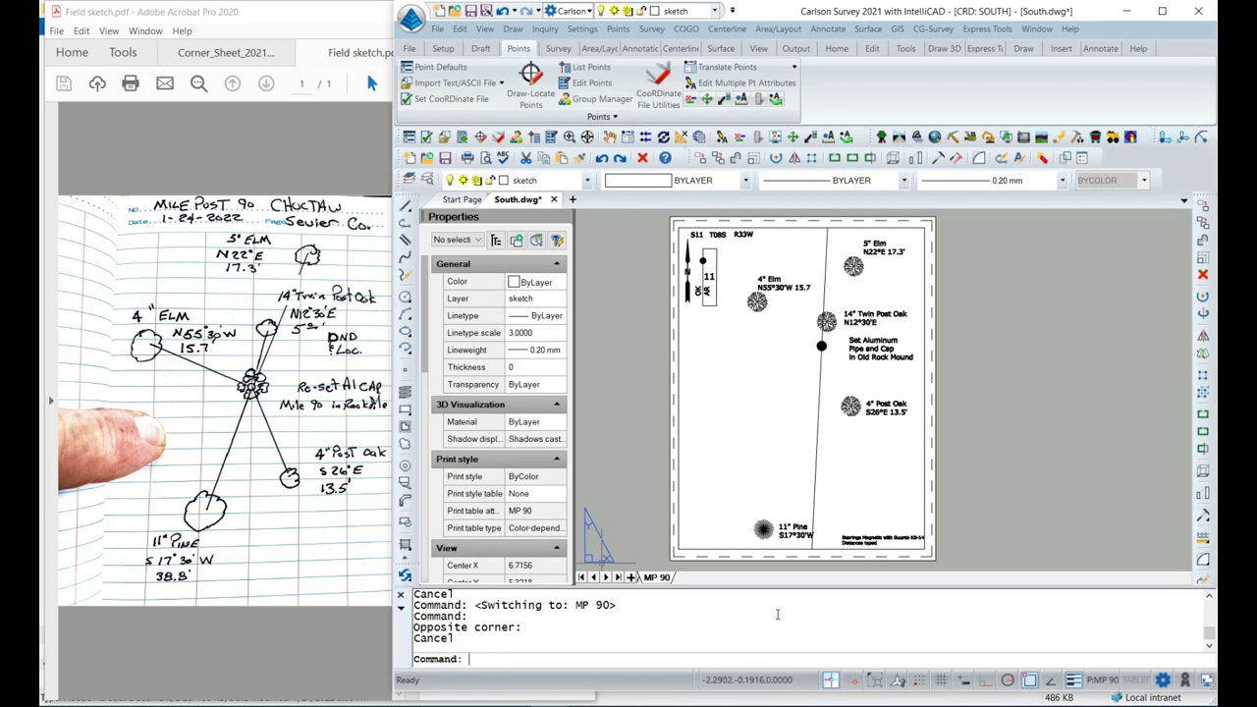
Attach the cap photo IMG_3200.JPG from the MP 90 Pictures folder onto the sheet with IMAGE.
type("IMAGE")
key("Return")
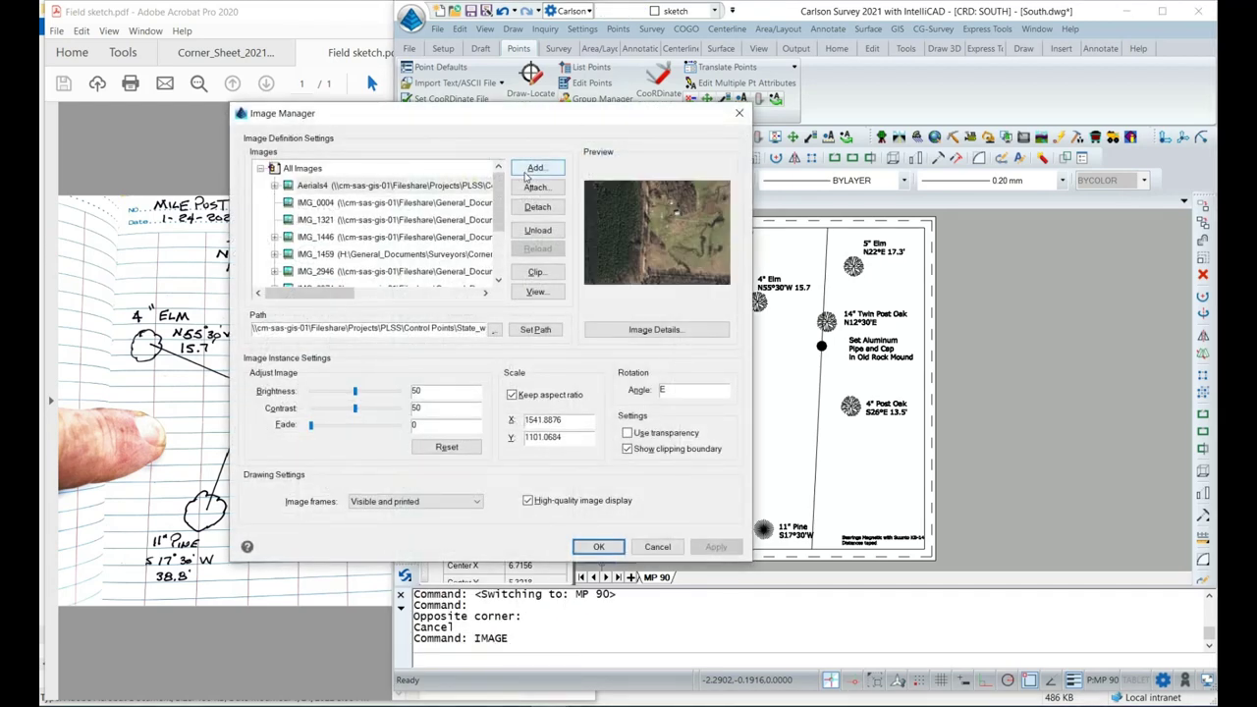
left_click(520, 189)
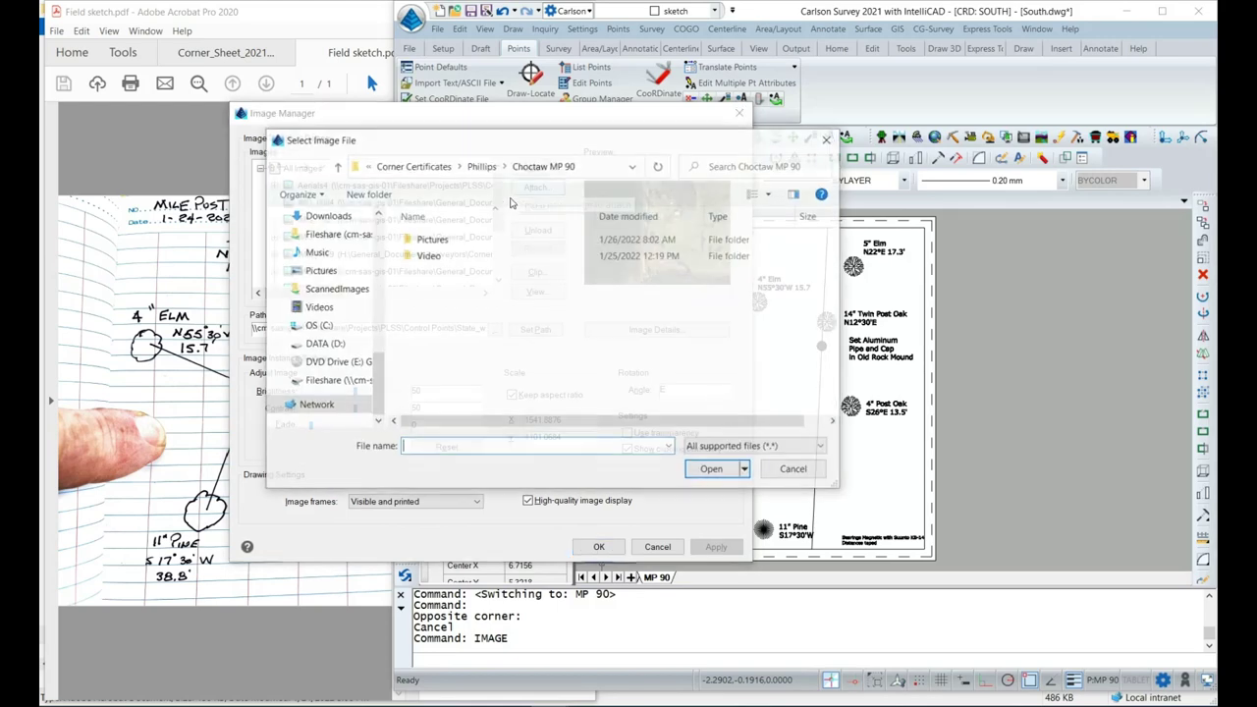
double_click(444, 243)
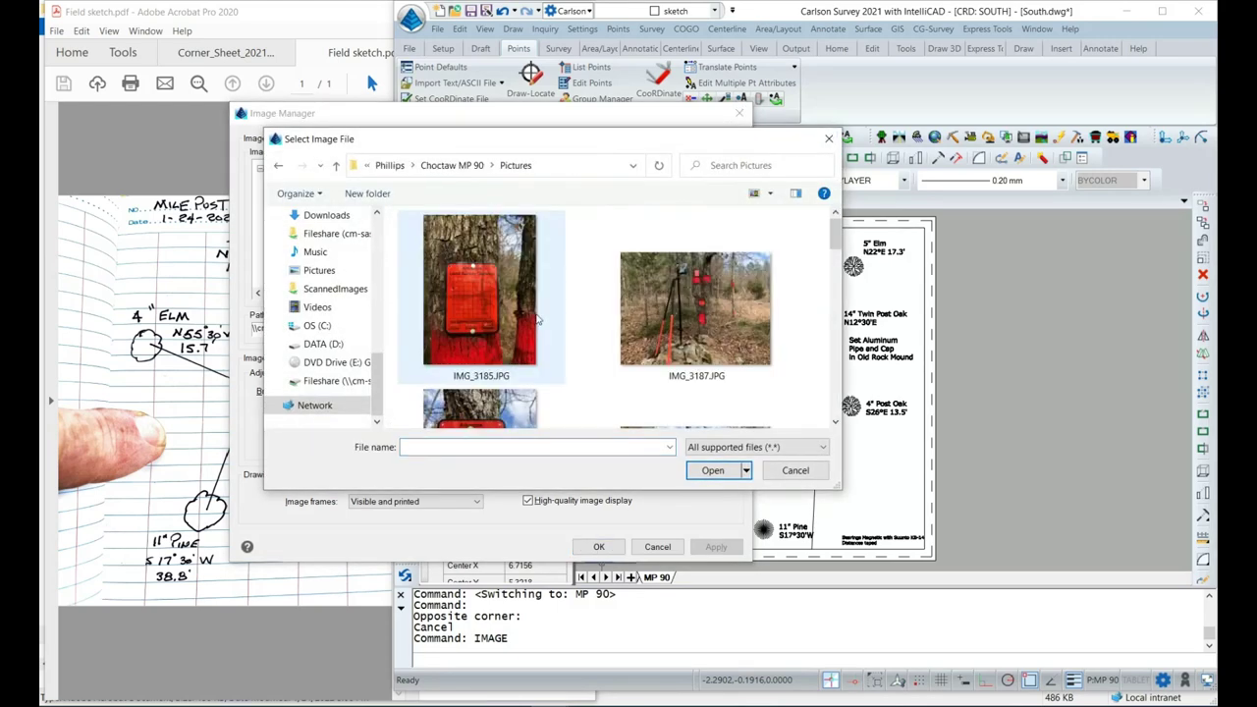
scroll(462, 314, "down", 5)
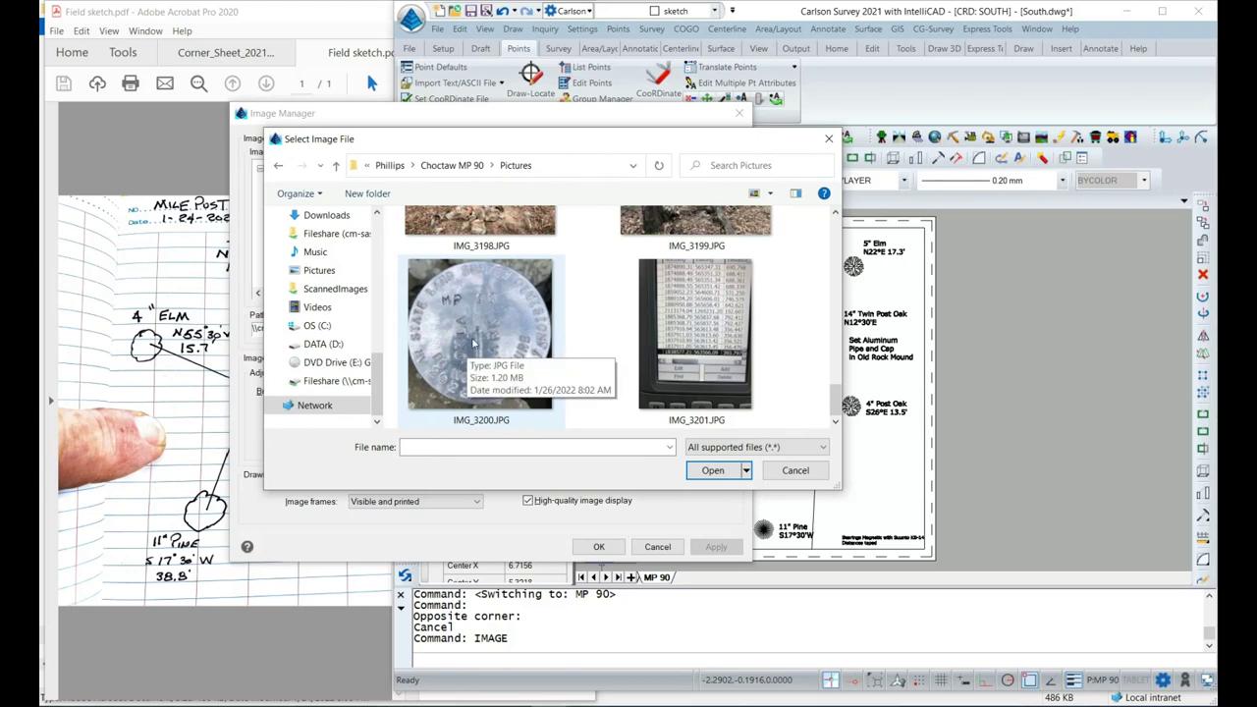
left_click(475, 341)
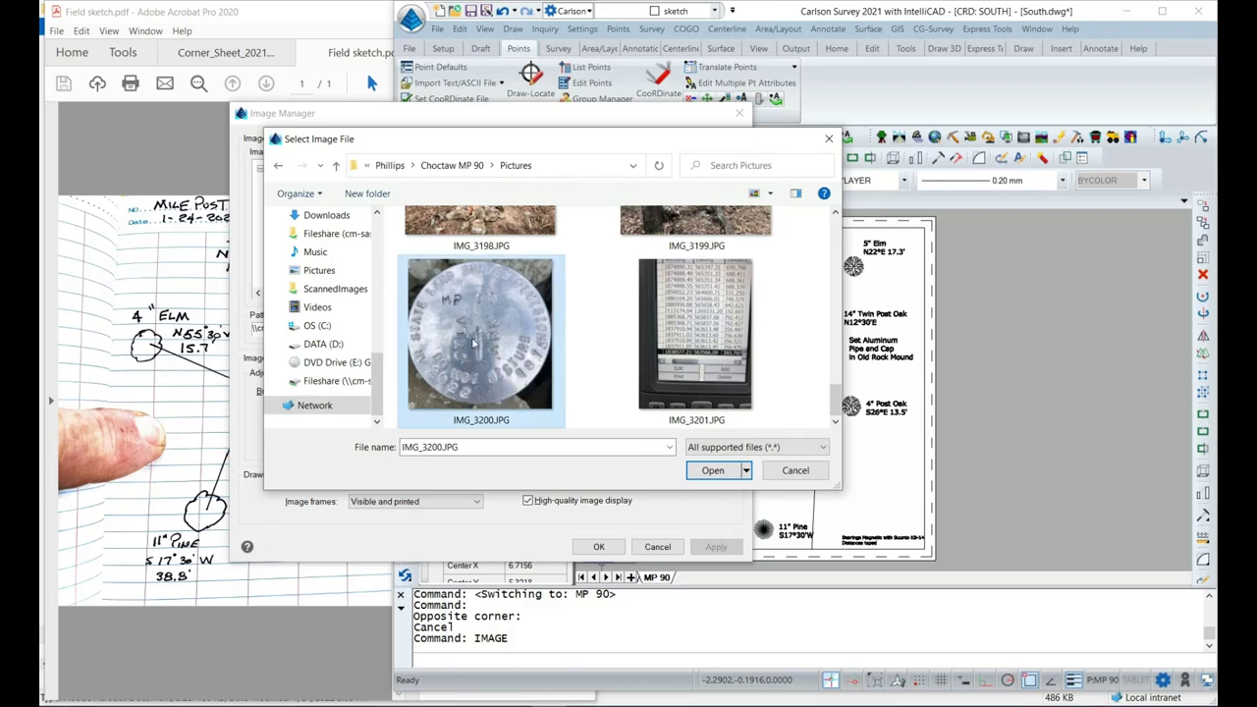
left_click(715, 472)
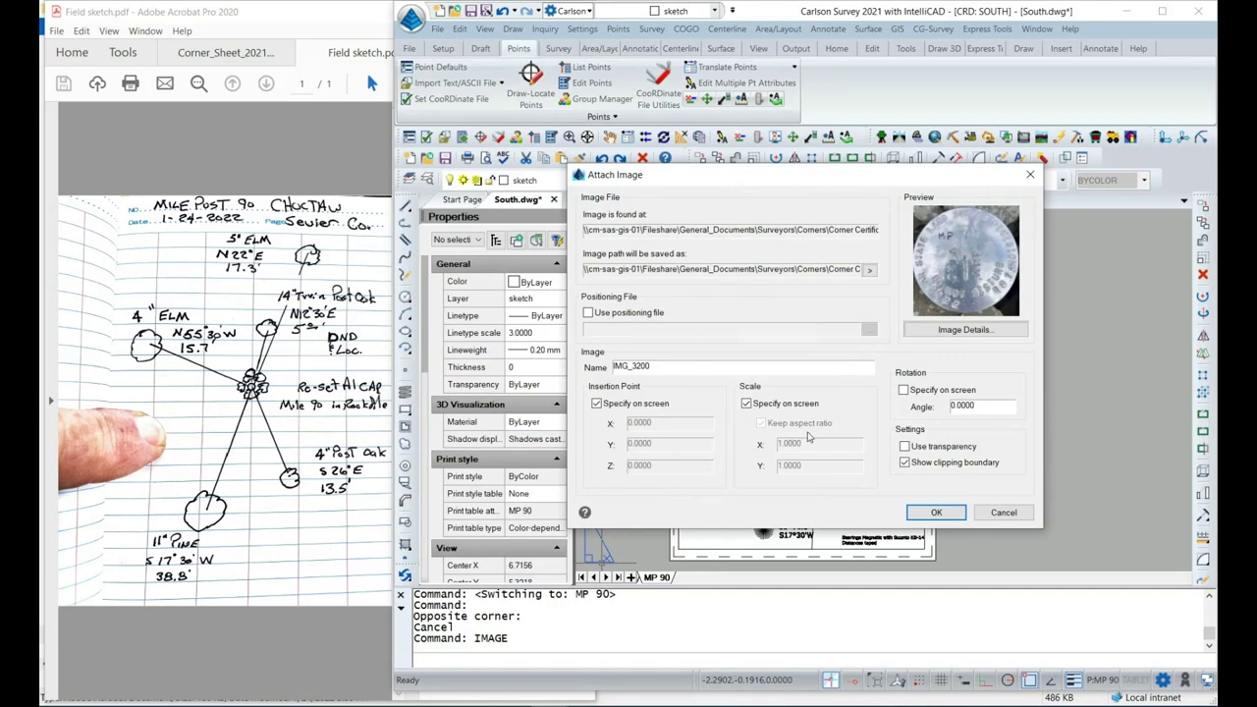
left_click(919, 512)
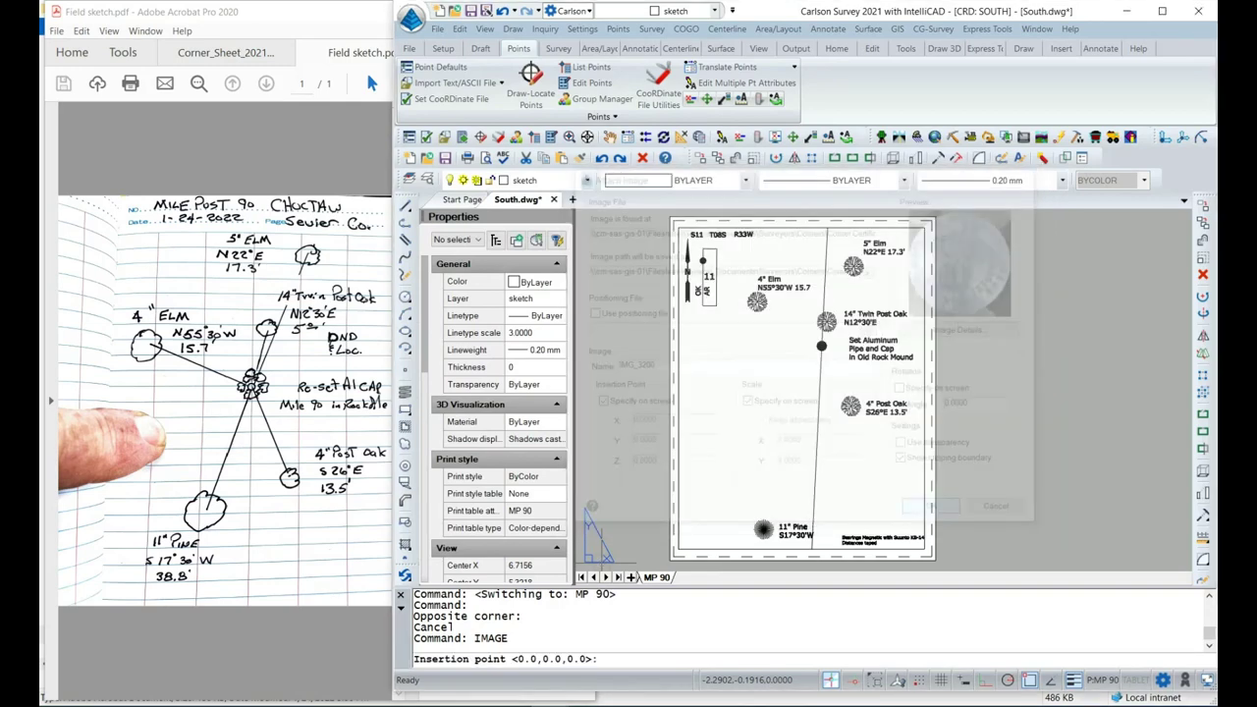
left_click(624, 517)
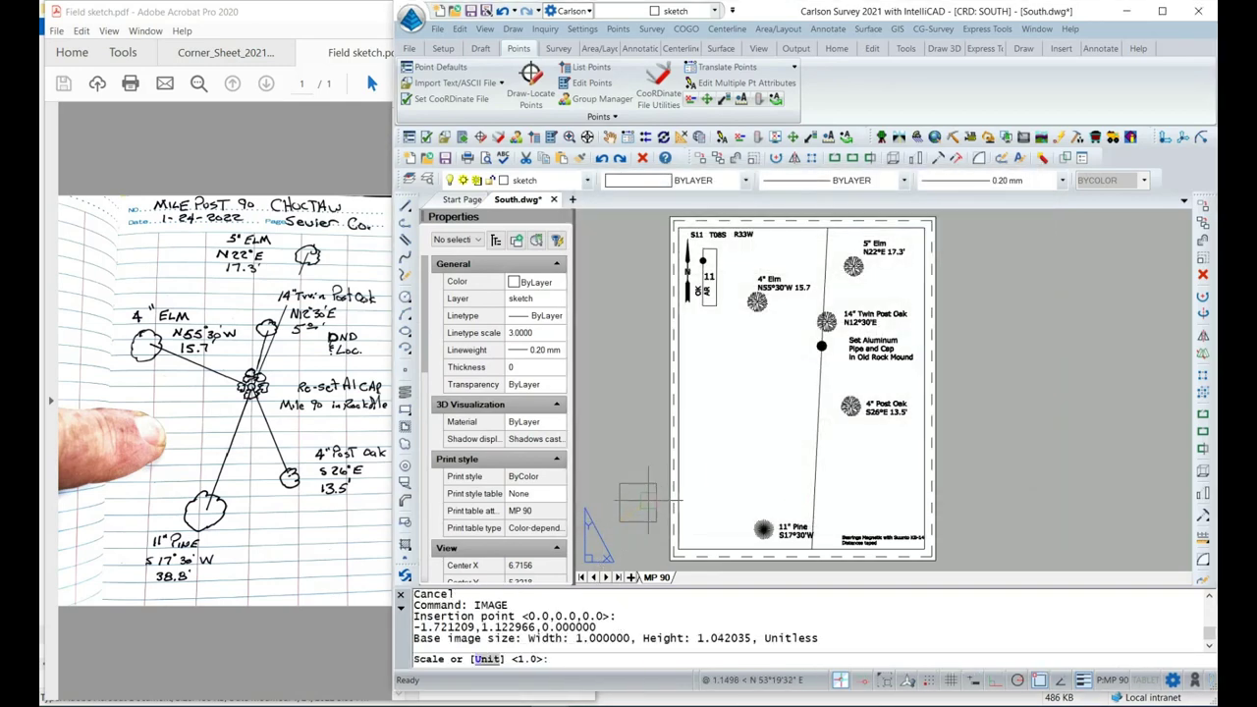
left_click(687, 470)
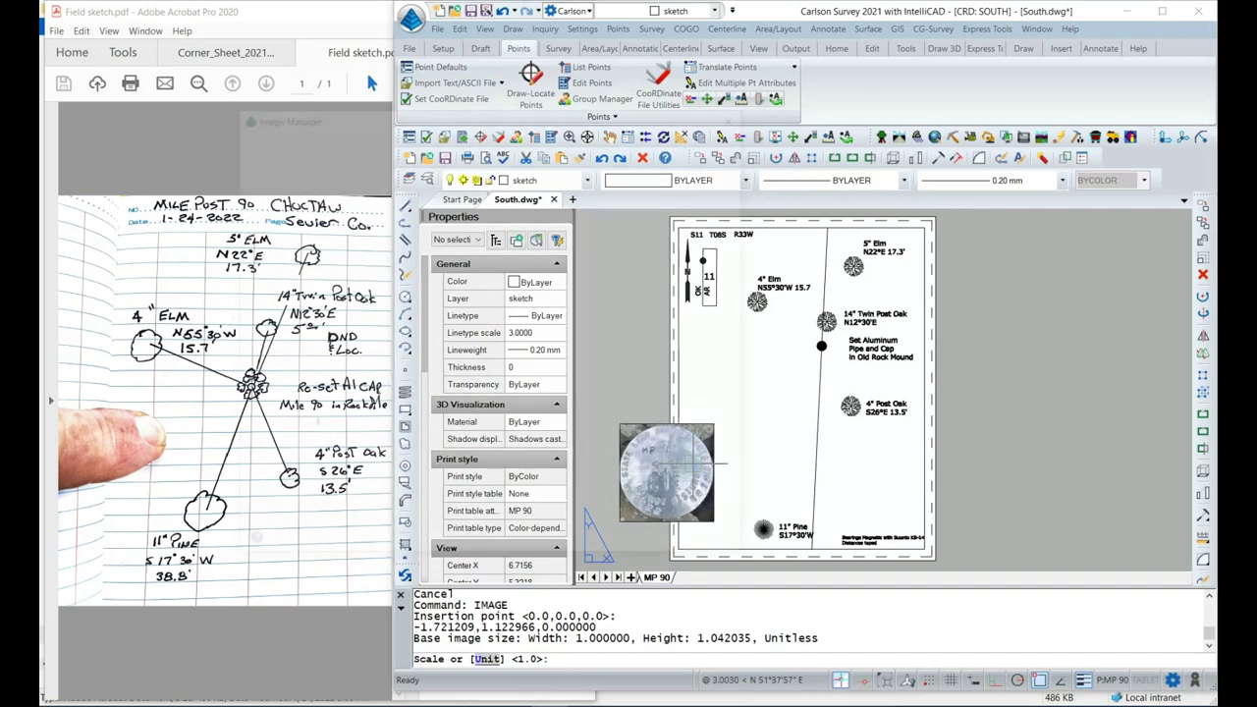
left_click(598, 547)
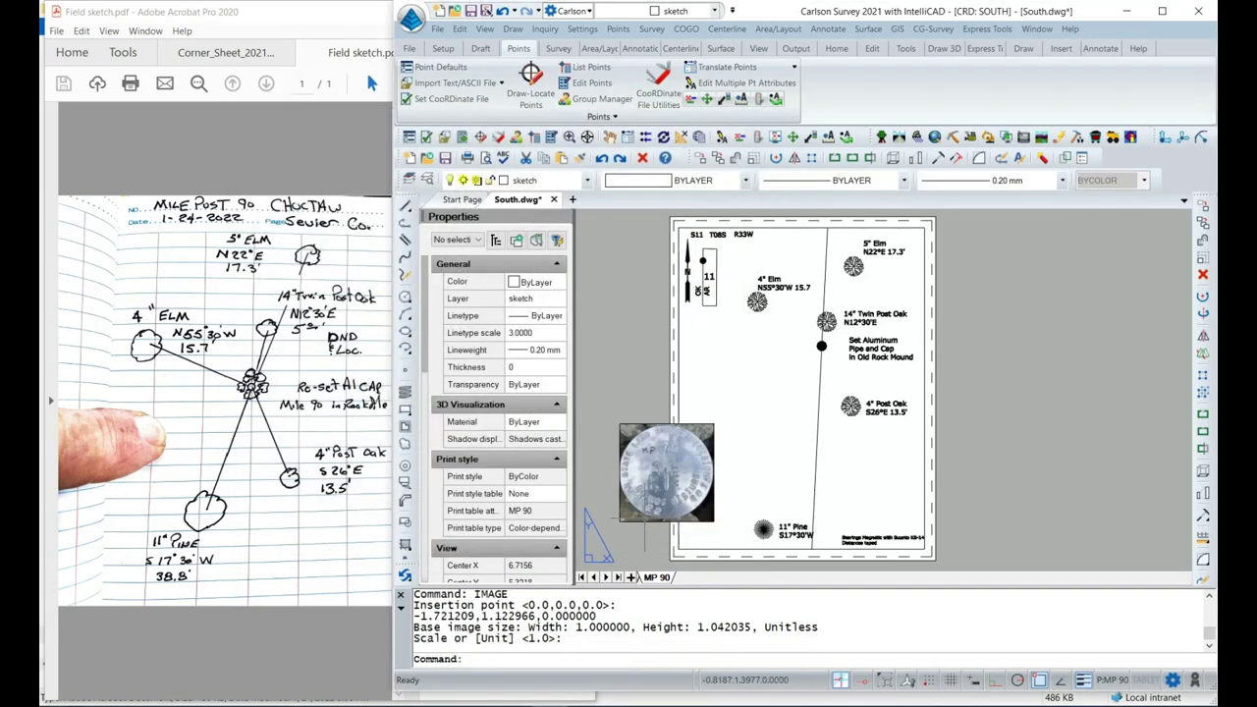
Move the photo below the 11 block and shrink it with its corner grip.
left_click(643, 430)
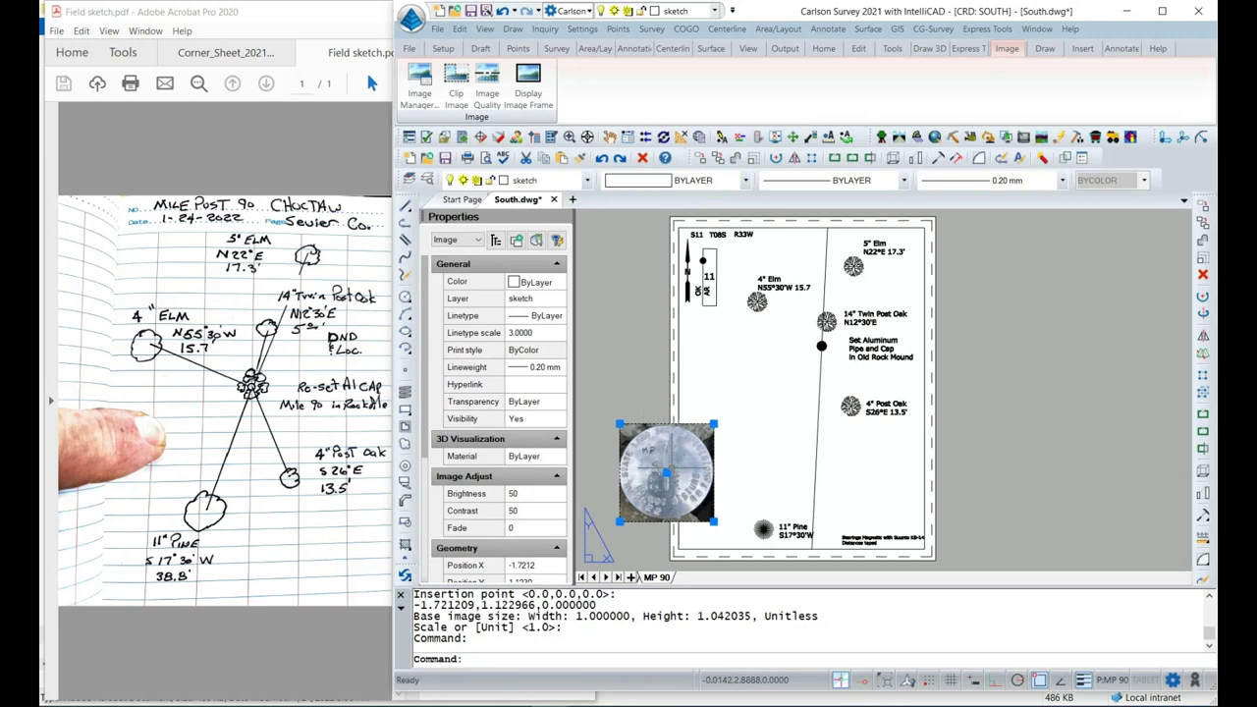
left_click(667, 475)
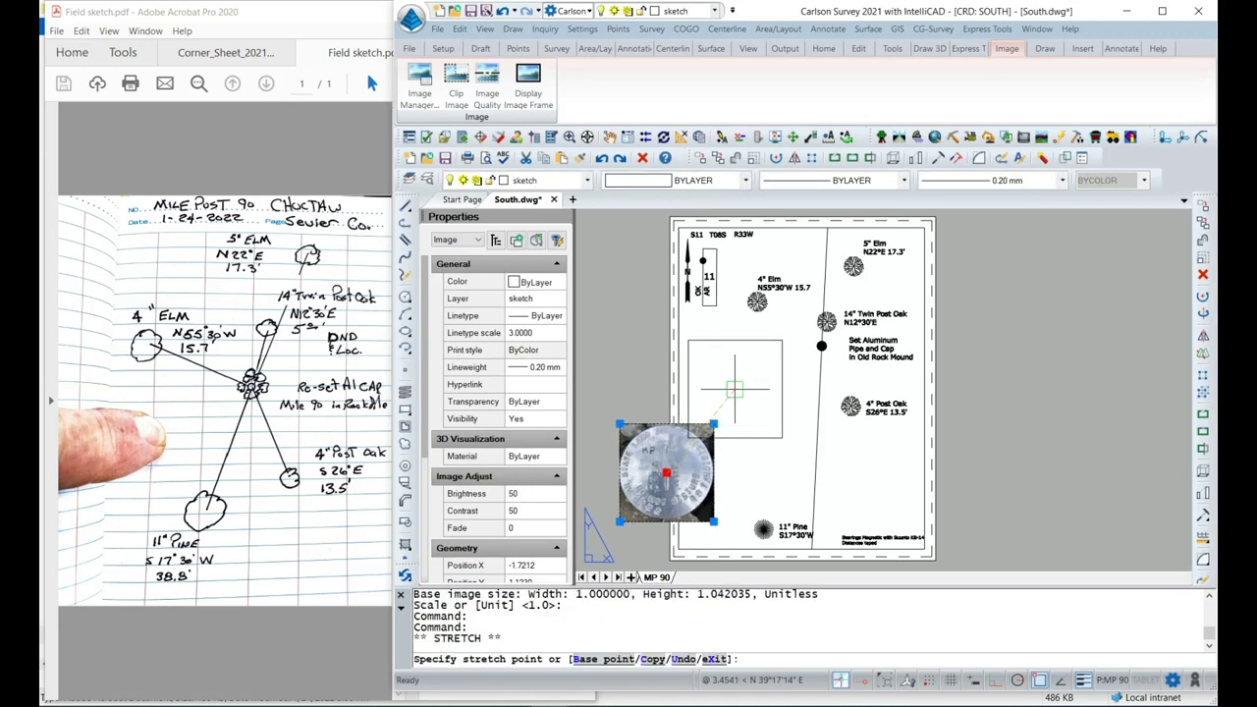
left_click(731, 366)
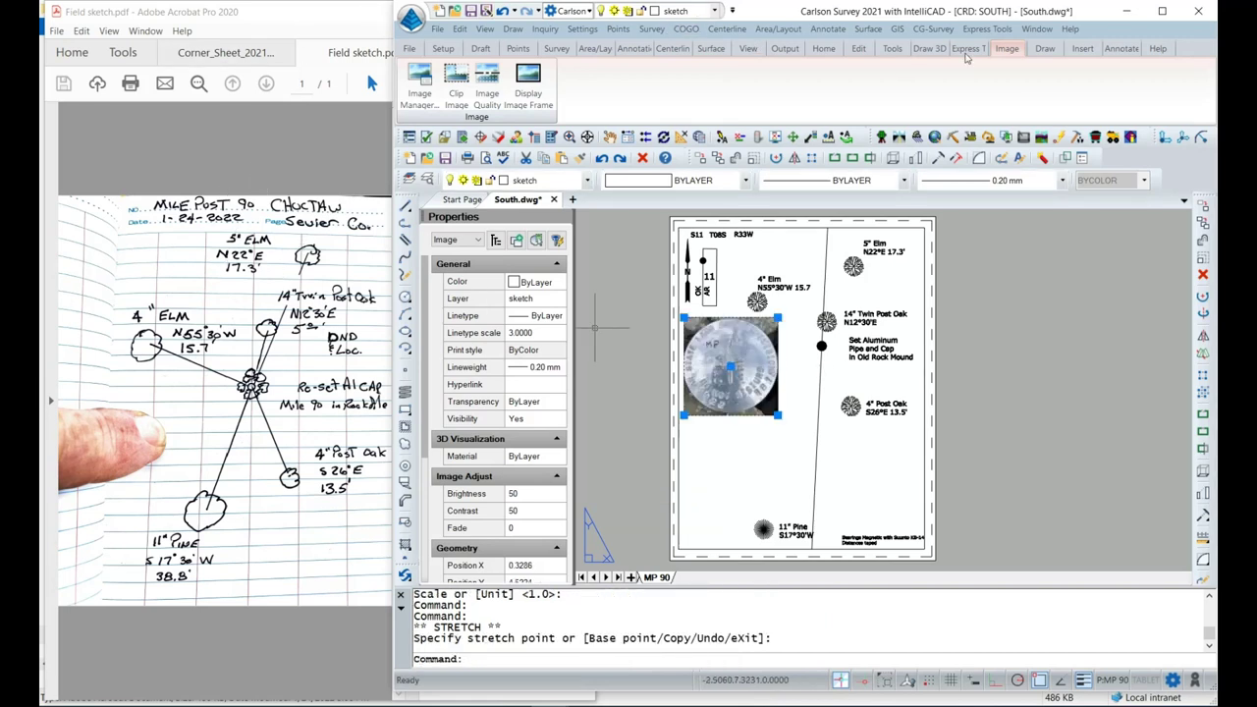
left_click(1162, 10)
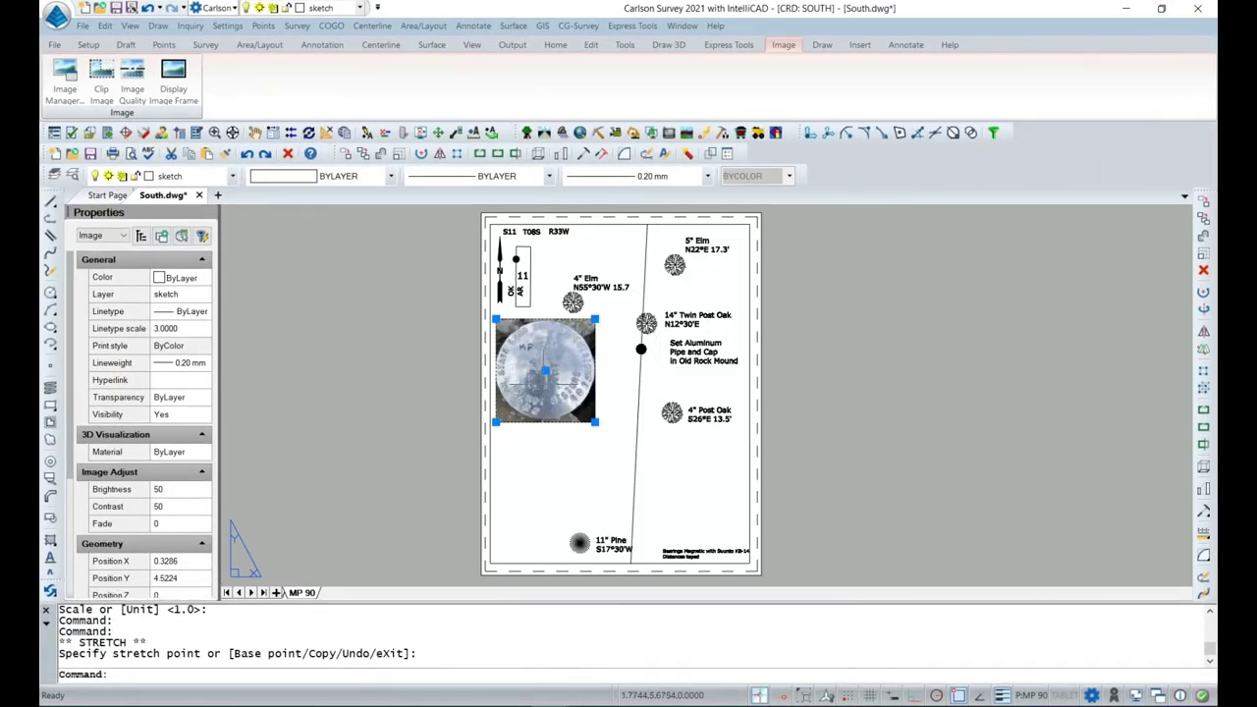
scroll(577, 383, "up", 1)
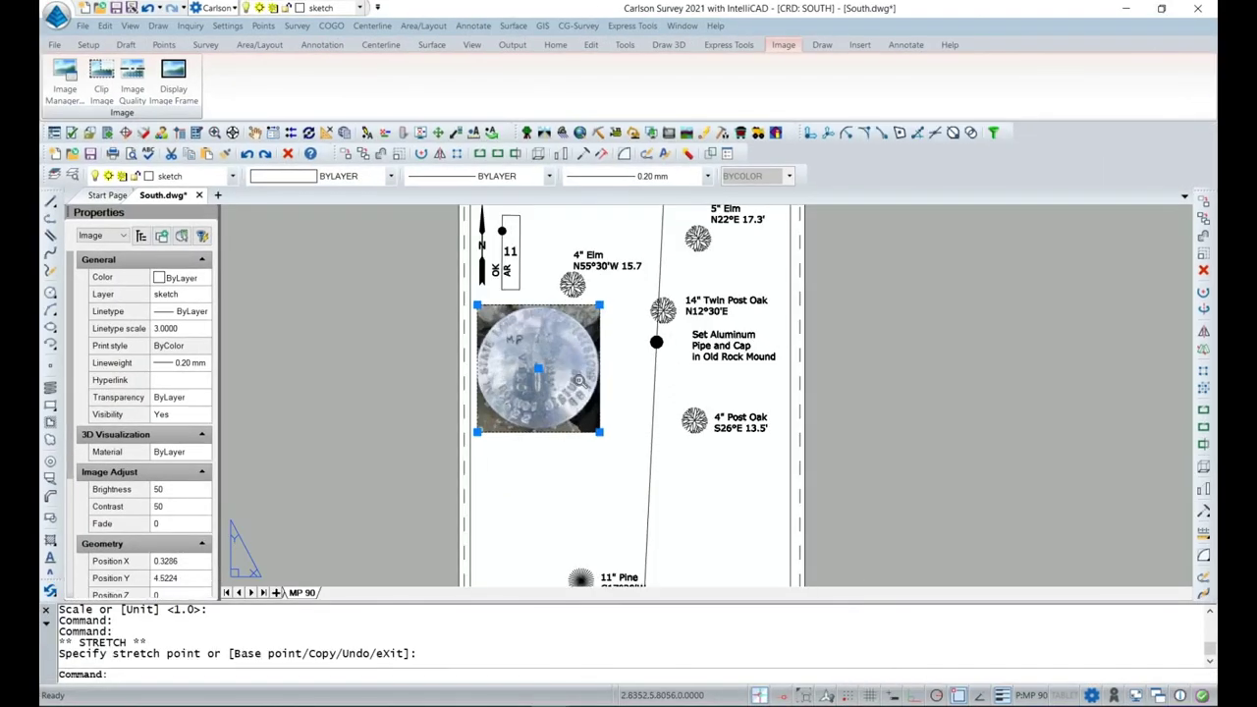
left_click(599, 431)
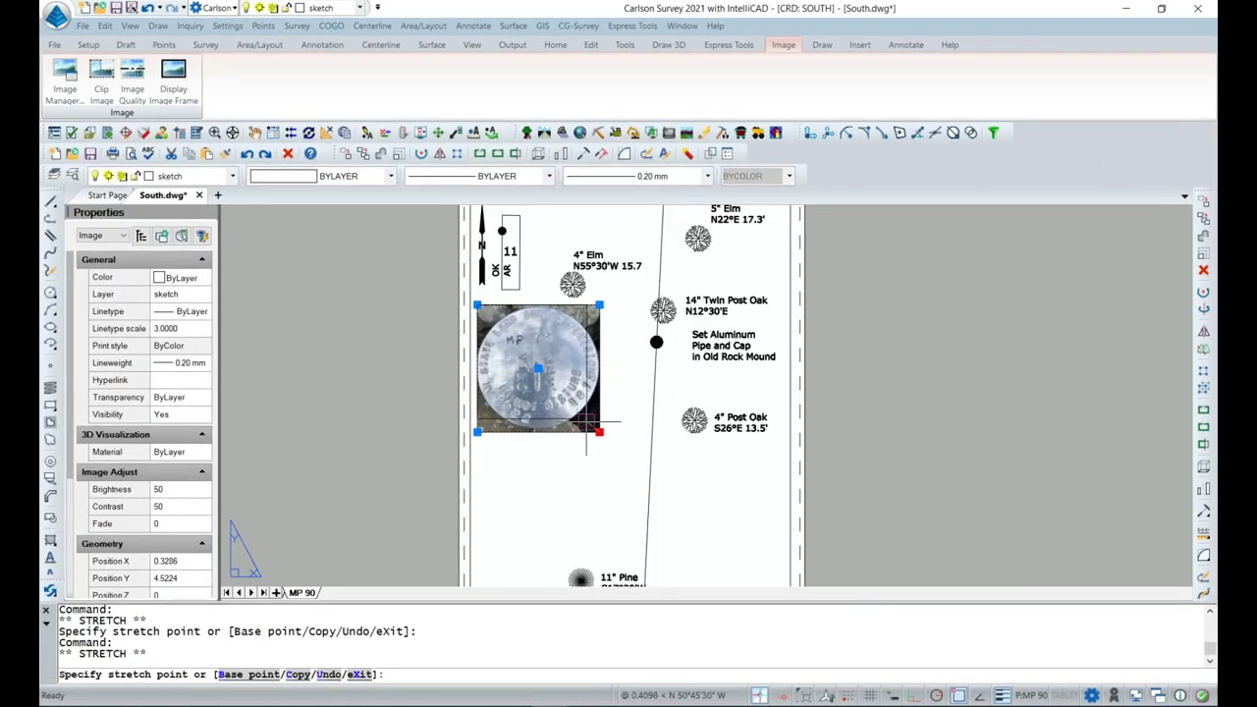
left_click(587, 418)
left_click(379, 389)
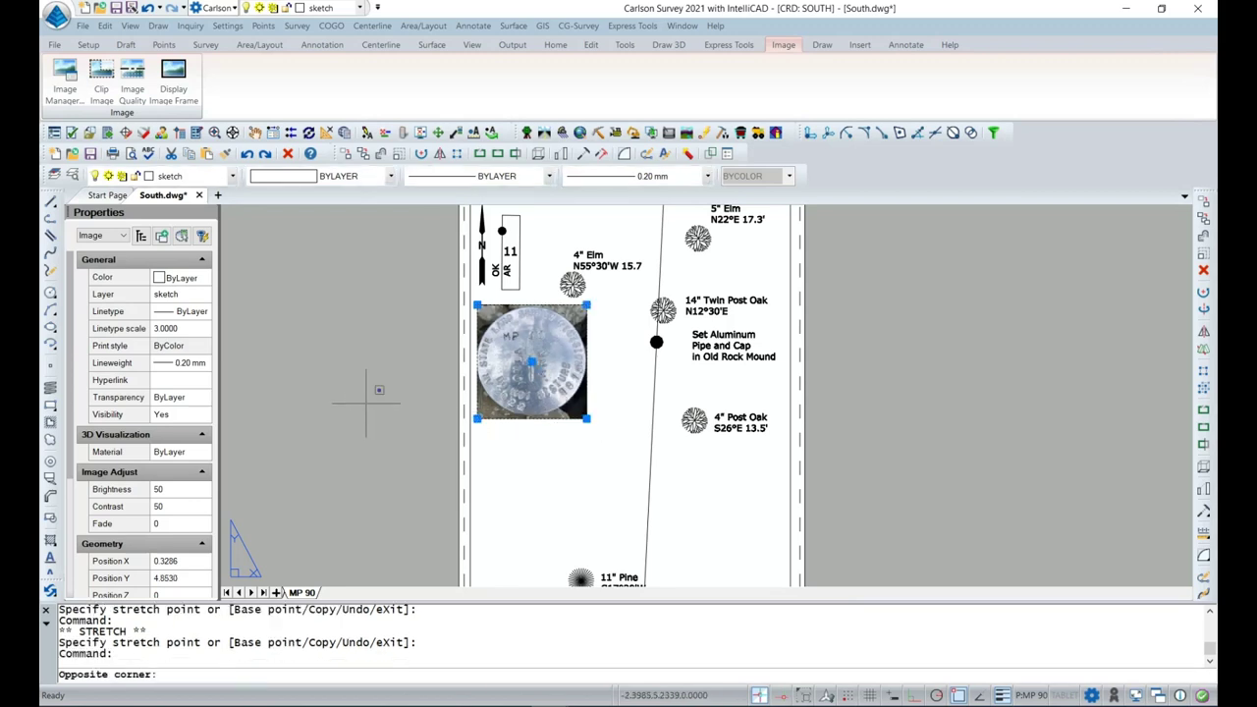
left_click(365, 403)
key("Escape")
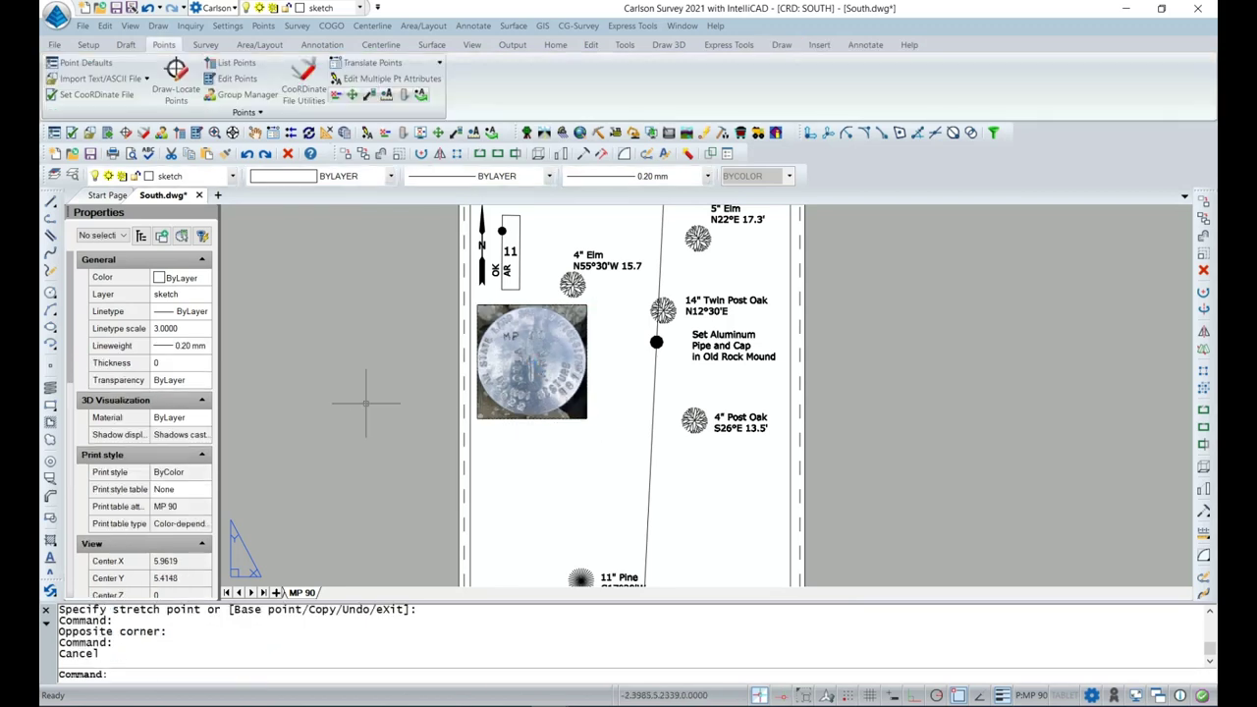
middle_click_drag(448, 351, 382, 431)
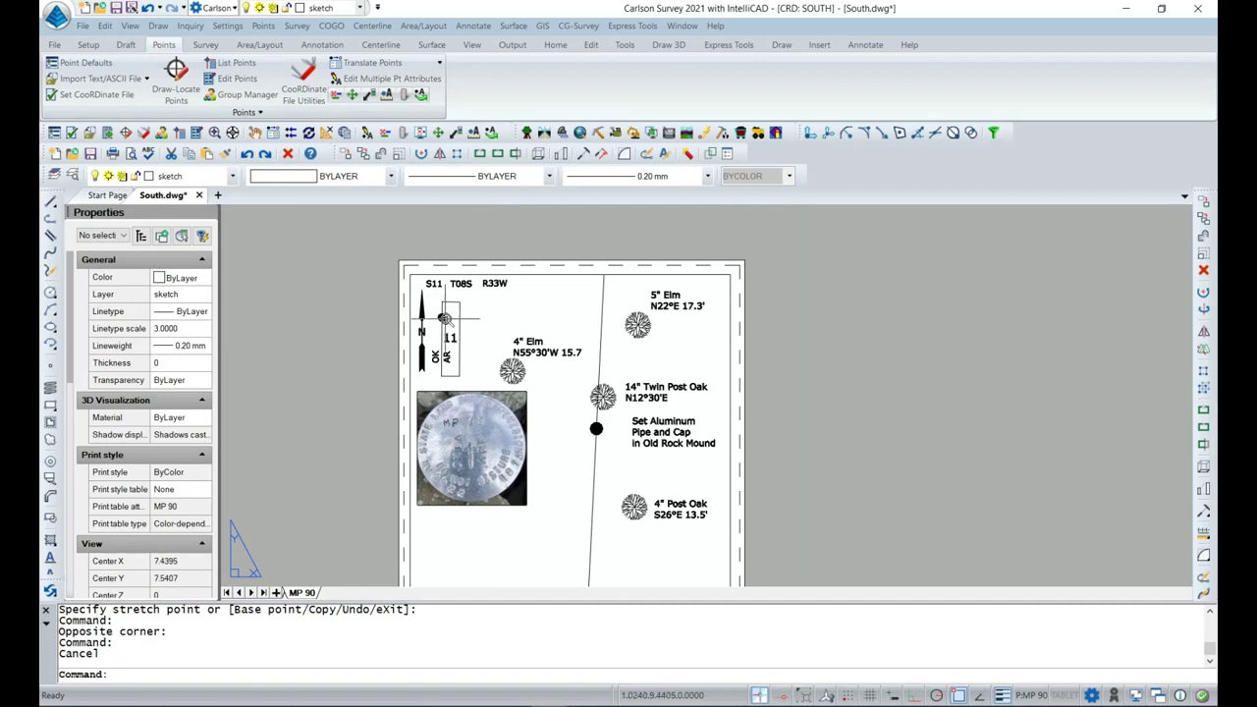
Zoom into the S11 T08S R33W heading and drag the Surveyor's Map window over the drawing.
scroll(440, 316, "up", 3)
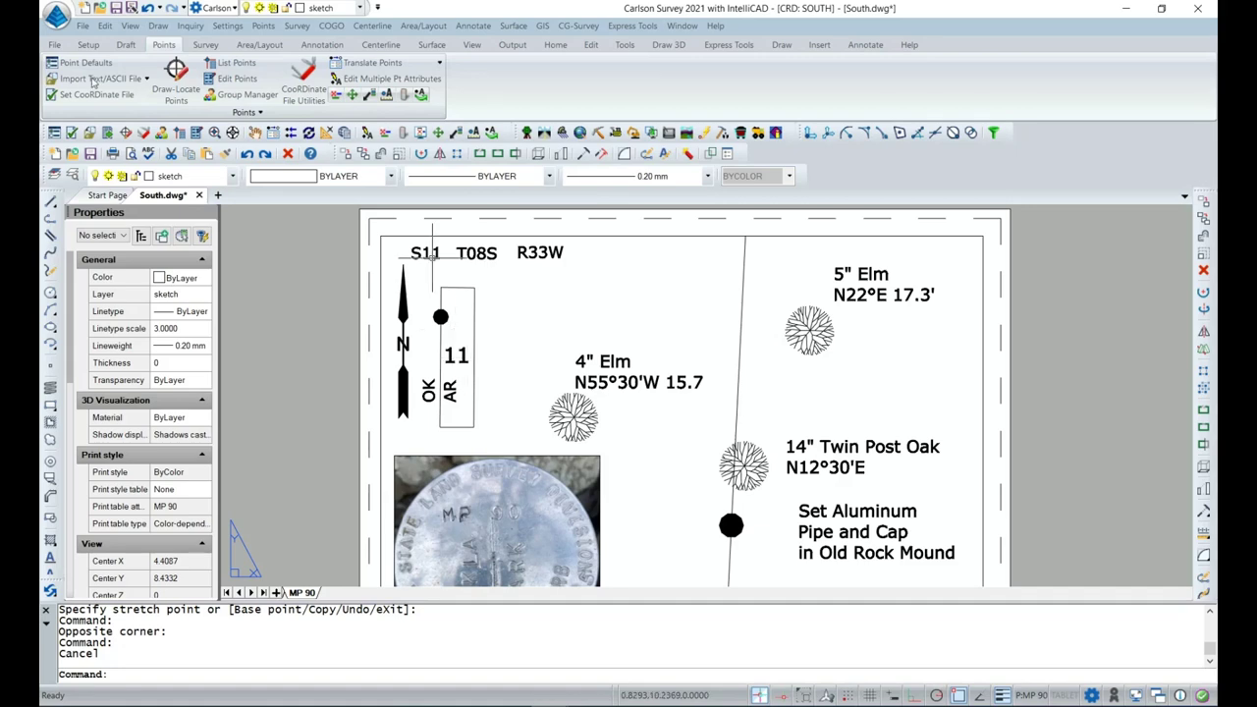
mouse_move(0, 118)
left_mouse_down()
mouse_move(5, 98)
mouse_move(560, 54)
mouse_move(638, 34)
left_mouse_up()
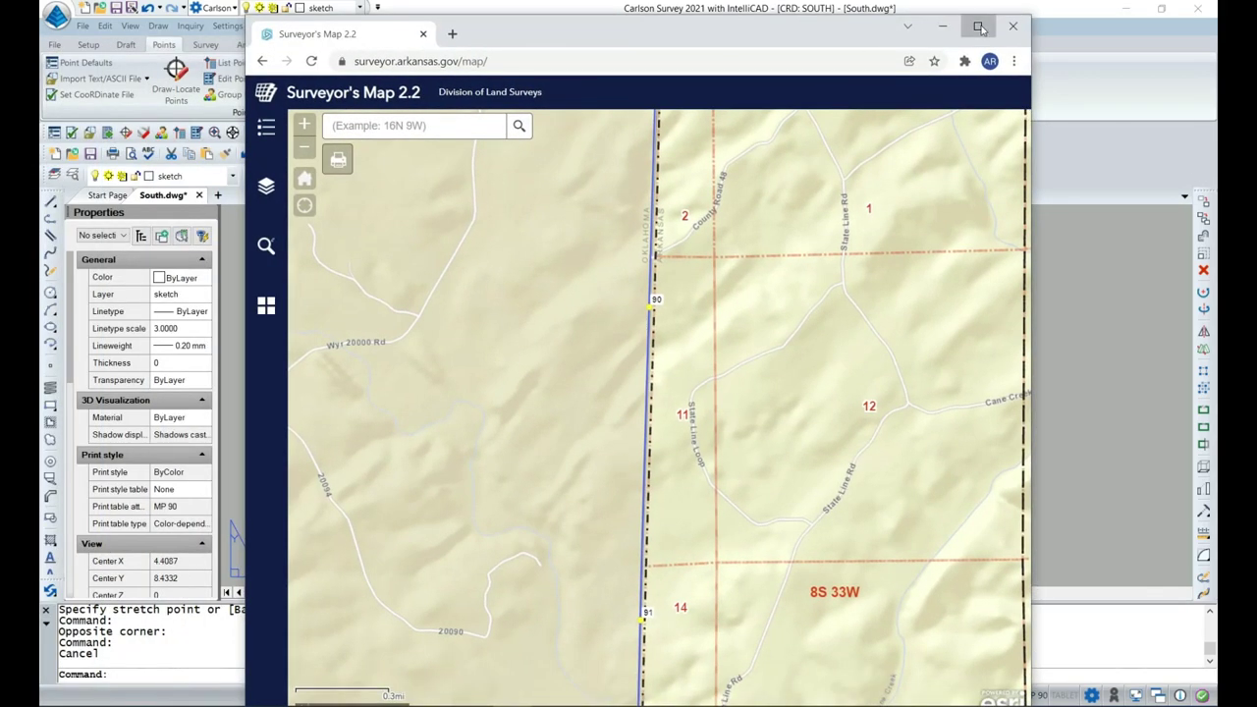
Maximize the map to review section 11 of 8S 33W near marker 90, then minimize it.
left_click(992, 21)
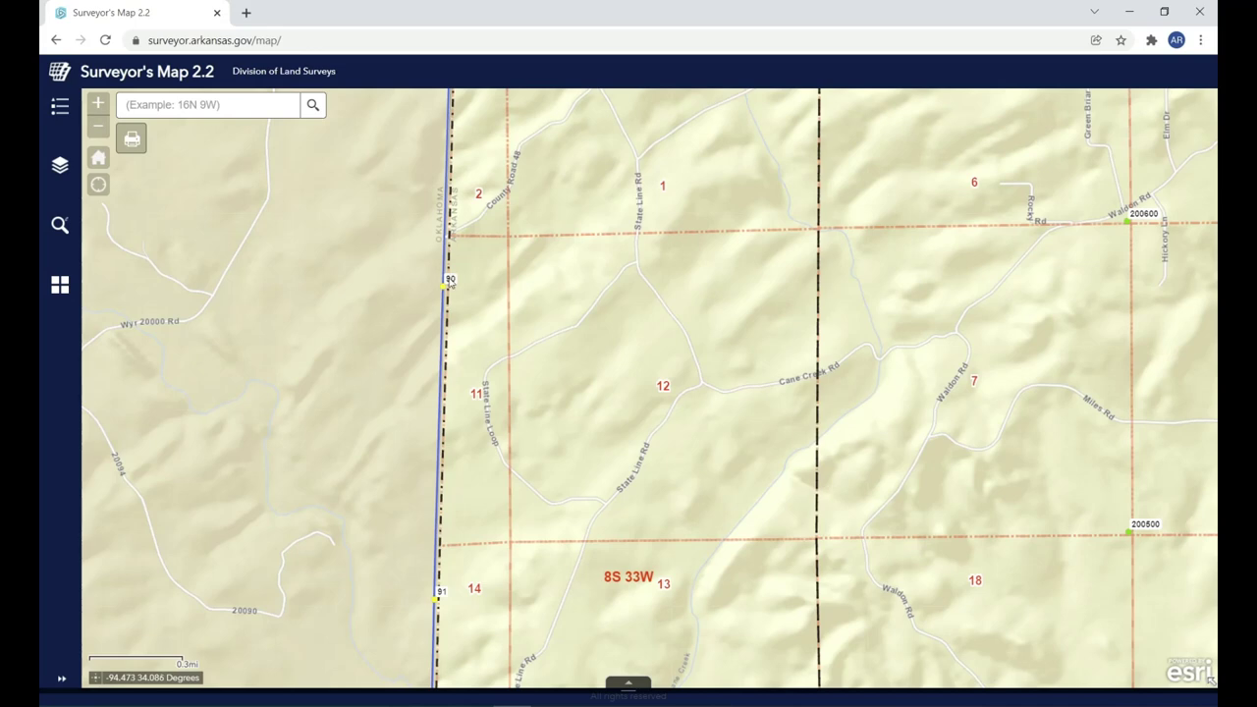
left_click(1130, 12)
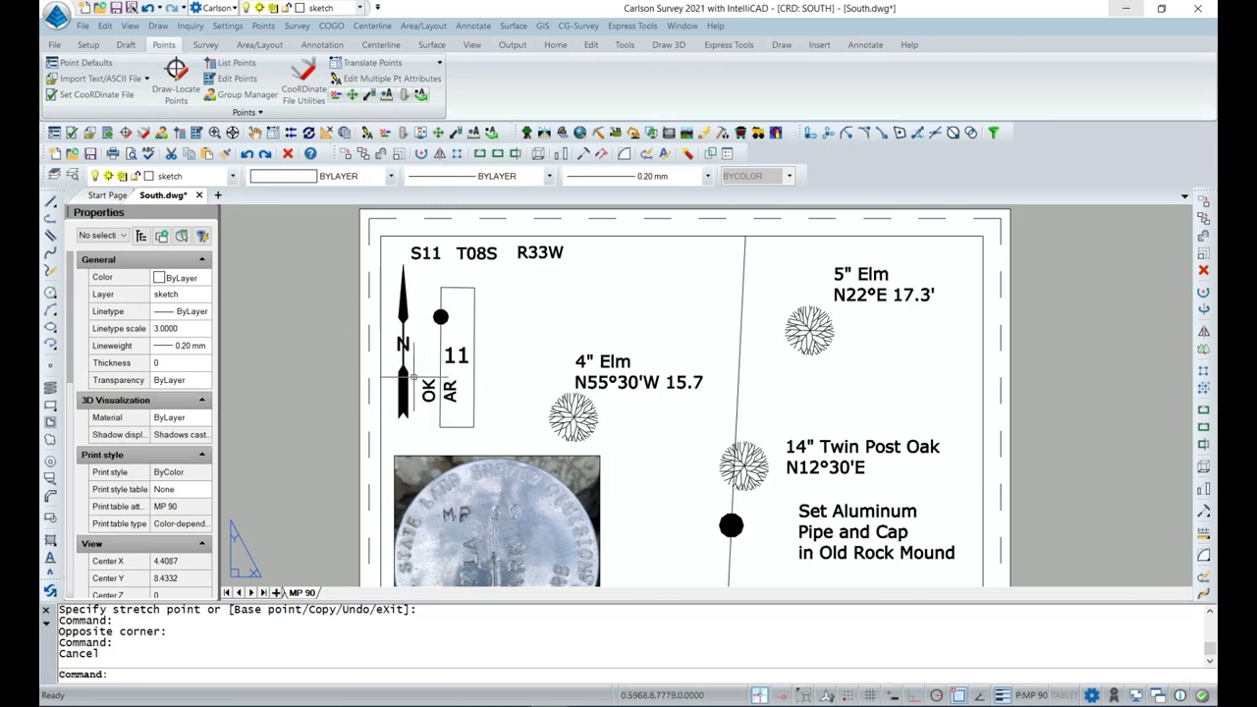
Draw a short LINE leader from beside the Set Aluminum Pipe and Cap note to the monument dot.
scroll(334, 417, "down", 1)
middle_click_drag(336, 472, 358, 272)
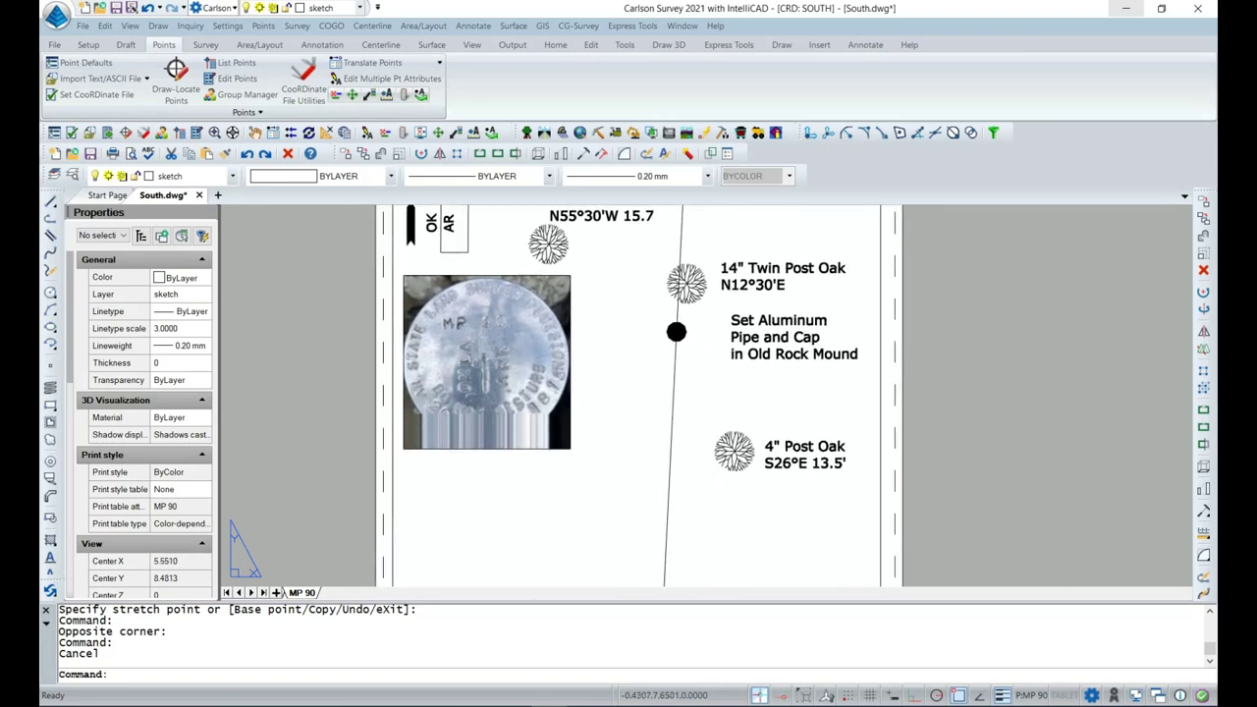
scroll(397, 322, "down", 1)
mouse_move(462, 446)
middle_mouse_down()
mouse_move(474, 381)
mouse_move(497, 351)
middle_mouse_up()
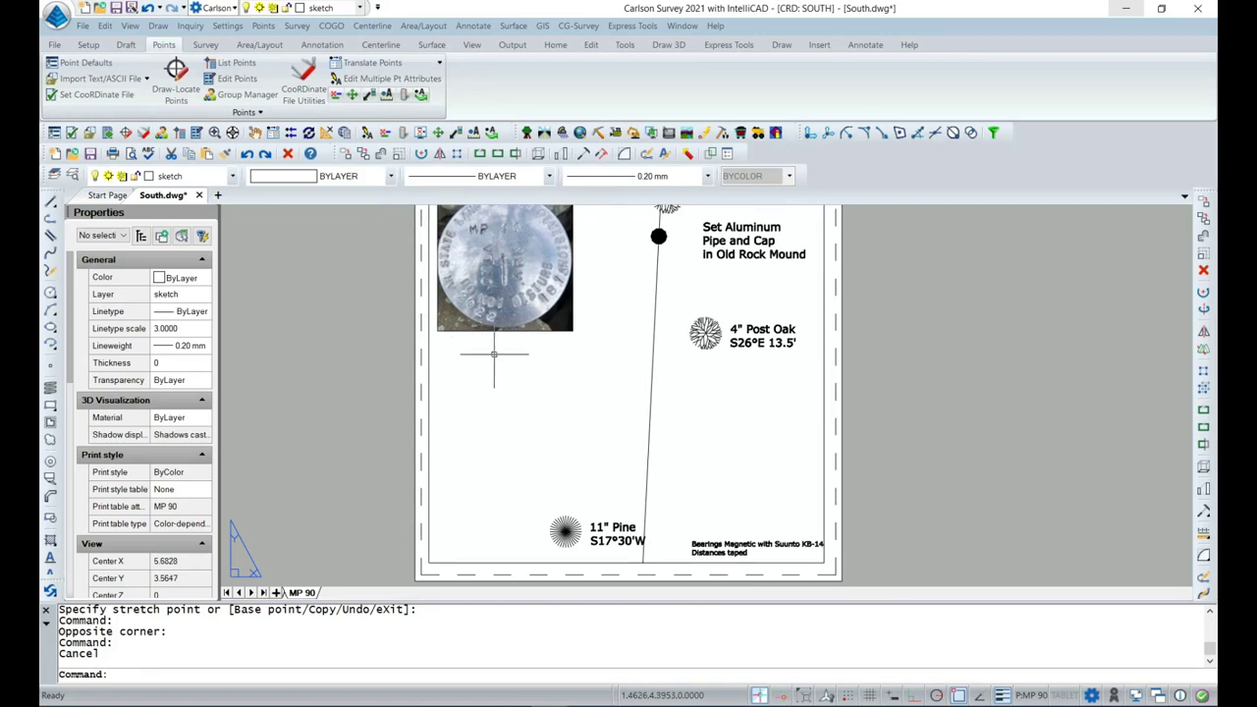
mouse_move(579, 357)
middle_mouse_down()
mouse_move(516, 416)
mouse_move(508, 468)
mouse_move(560, 315)
mouse_move(541, 363)
mouse_move(569, 481)
mouse_move(482, 518)
middle_mouse_up()
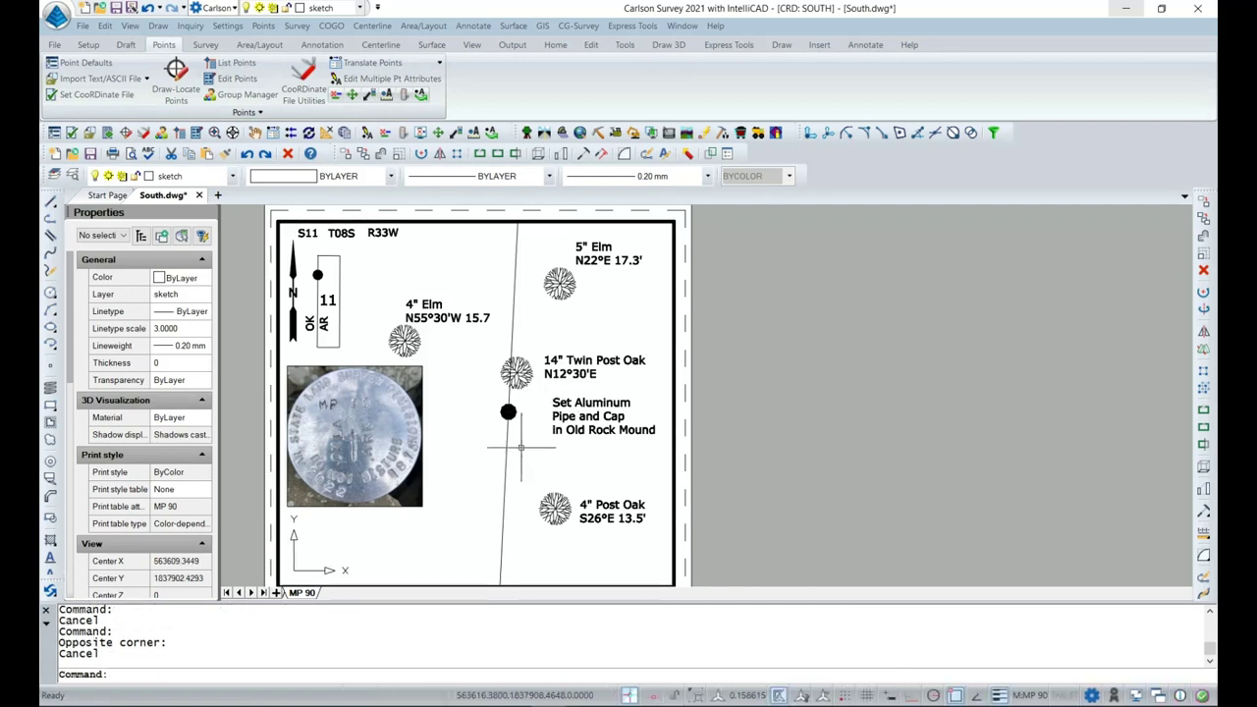
left_click(360, 675)
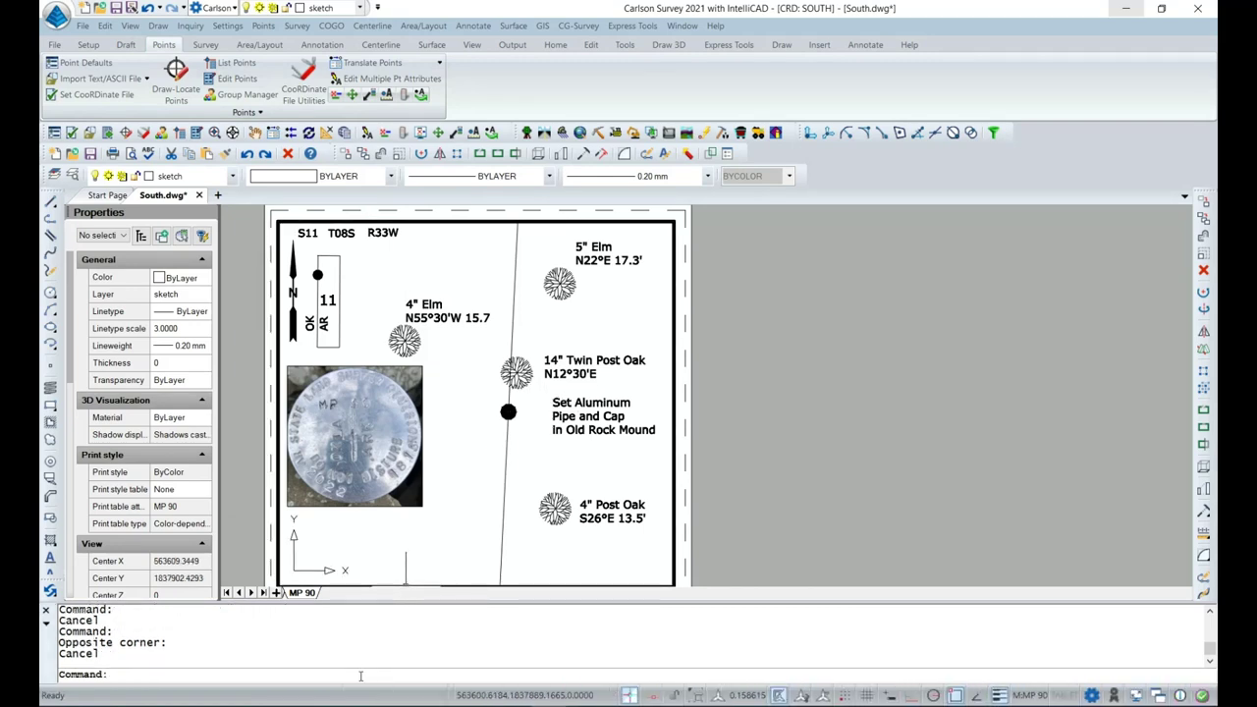
type("line")
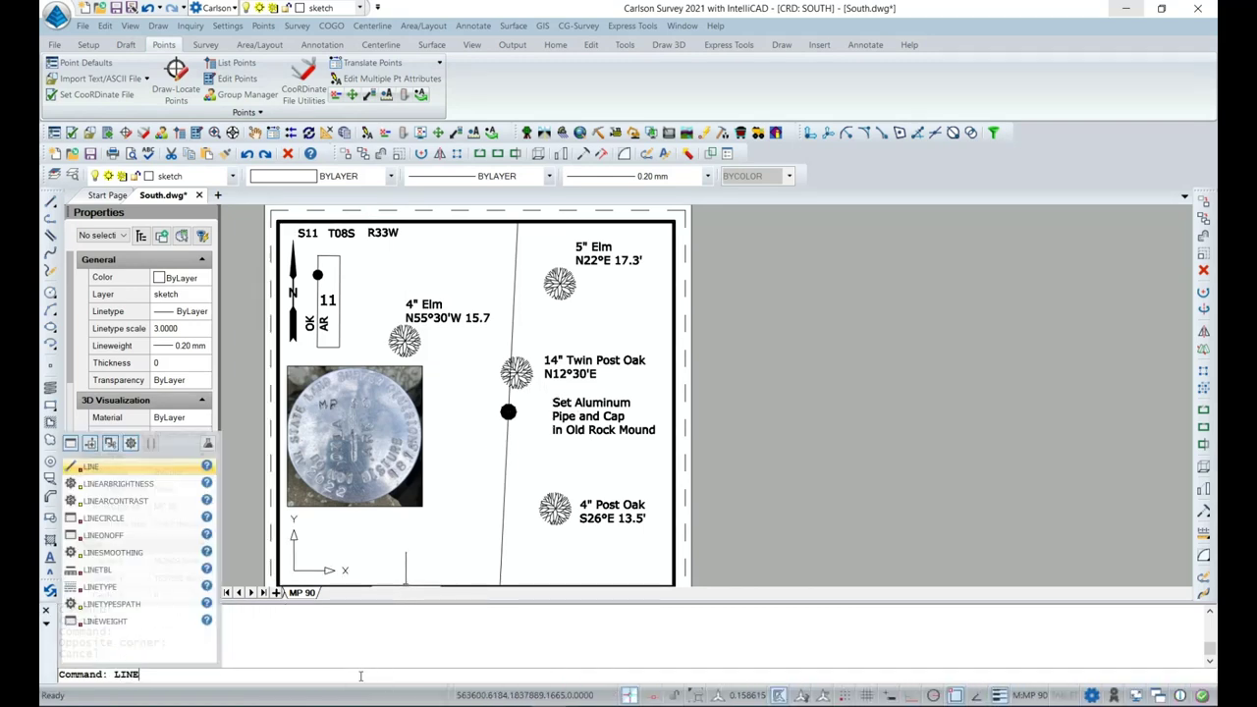
key("Return")
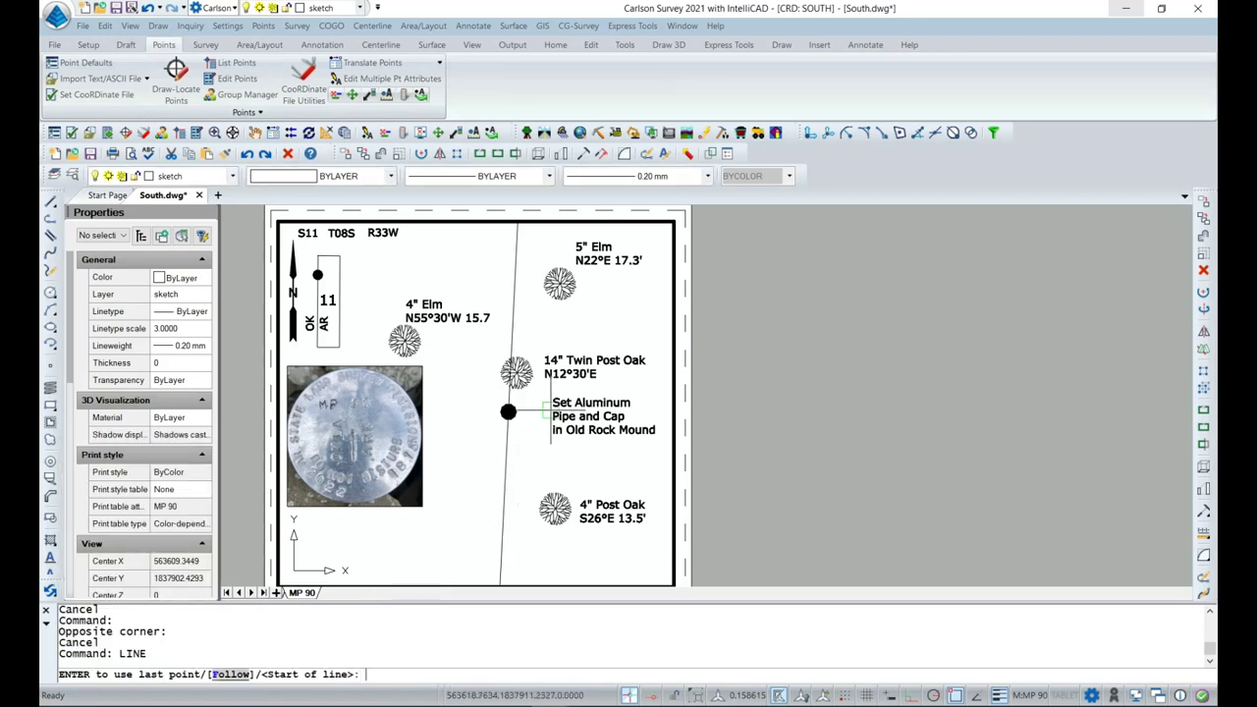
left_click(527, 411)
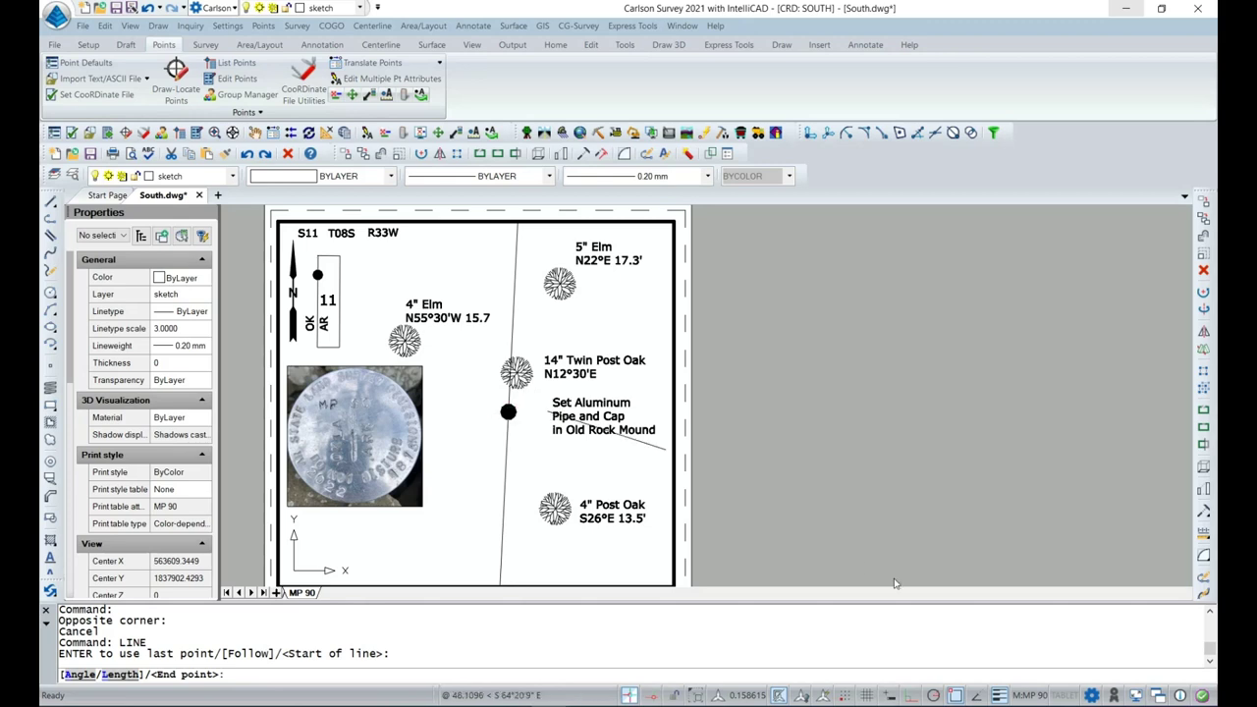
left_click(955, 695)
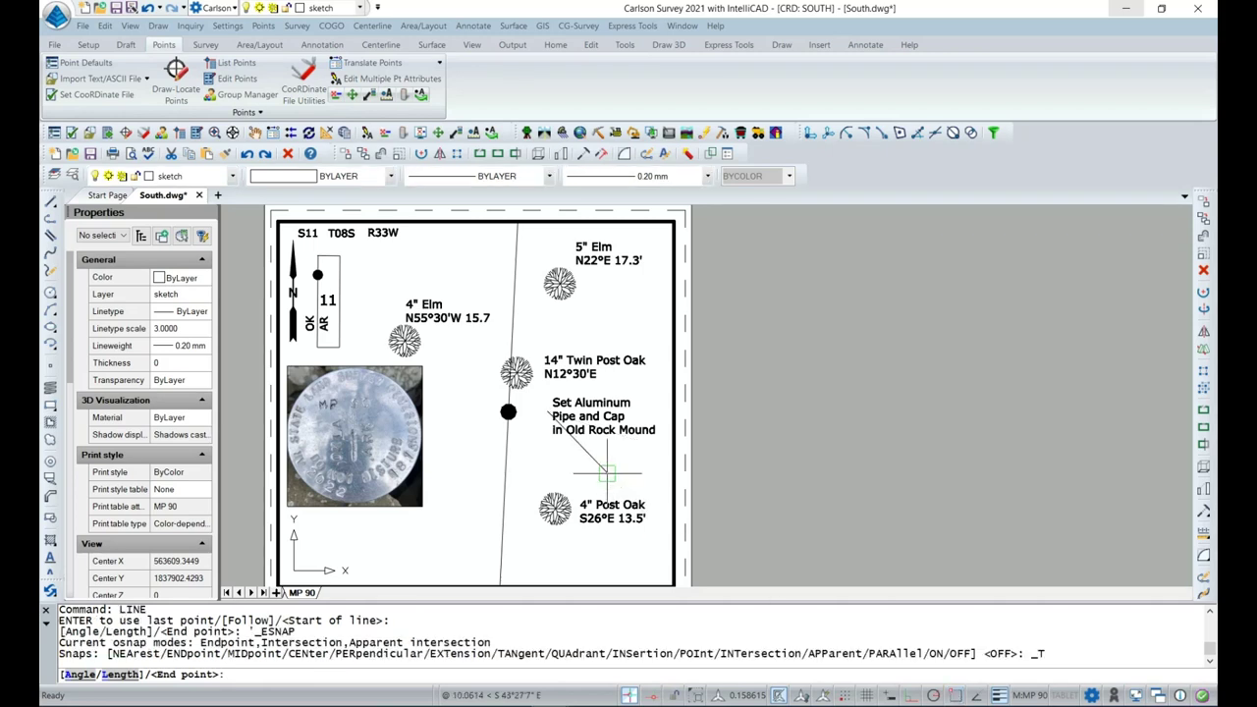
left_click(508, 412)
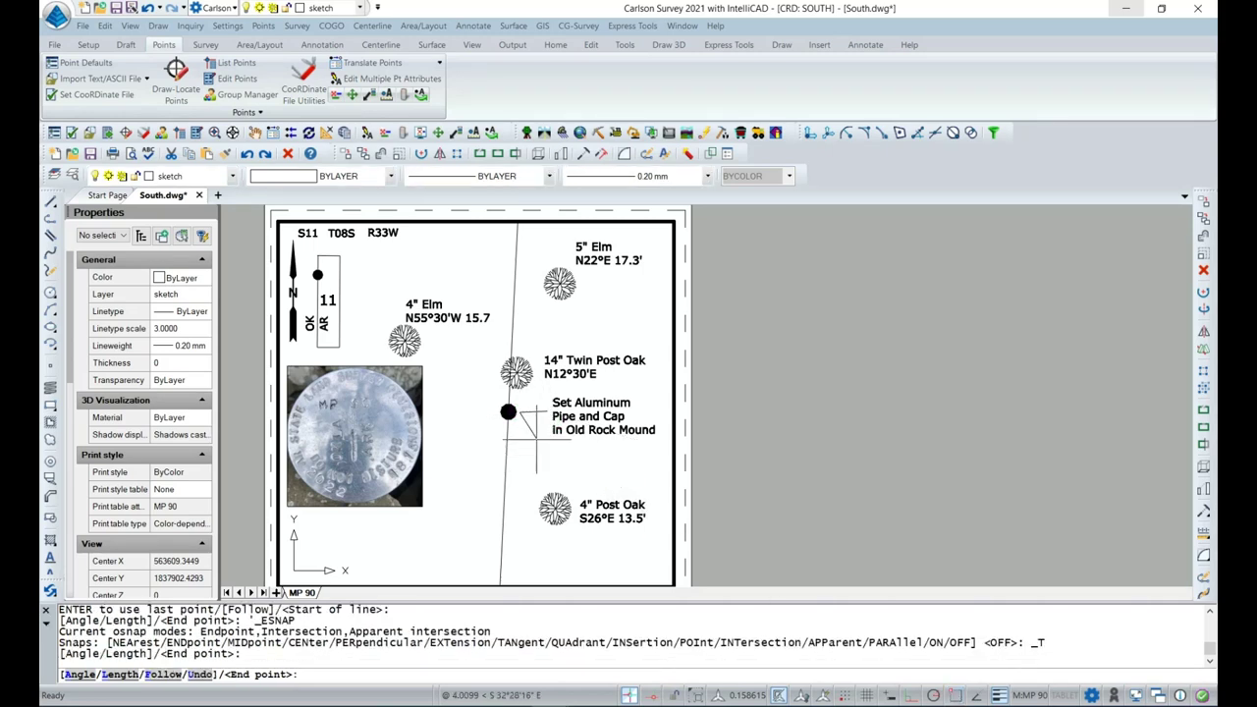
key("Return")
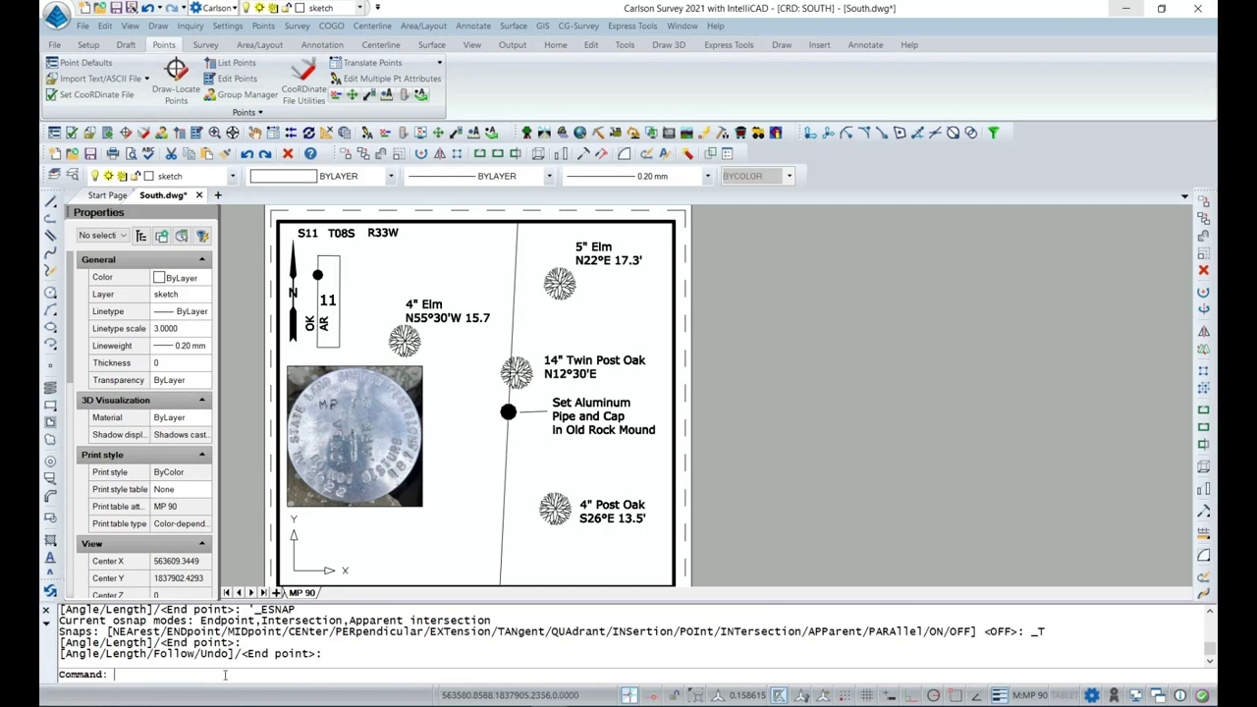
type("arrow")
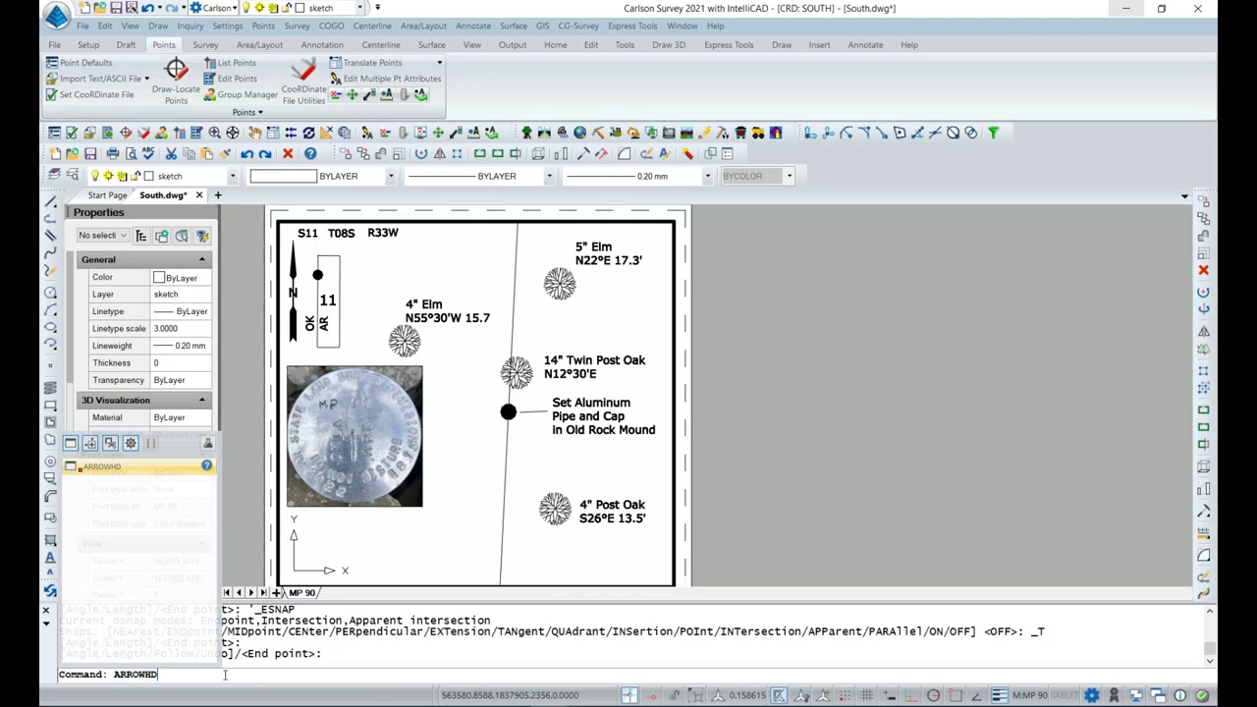
key("Return")
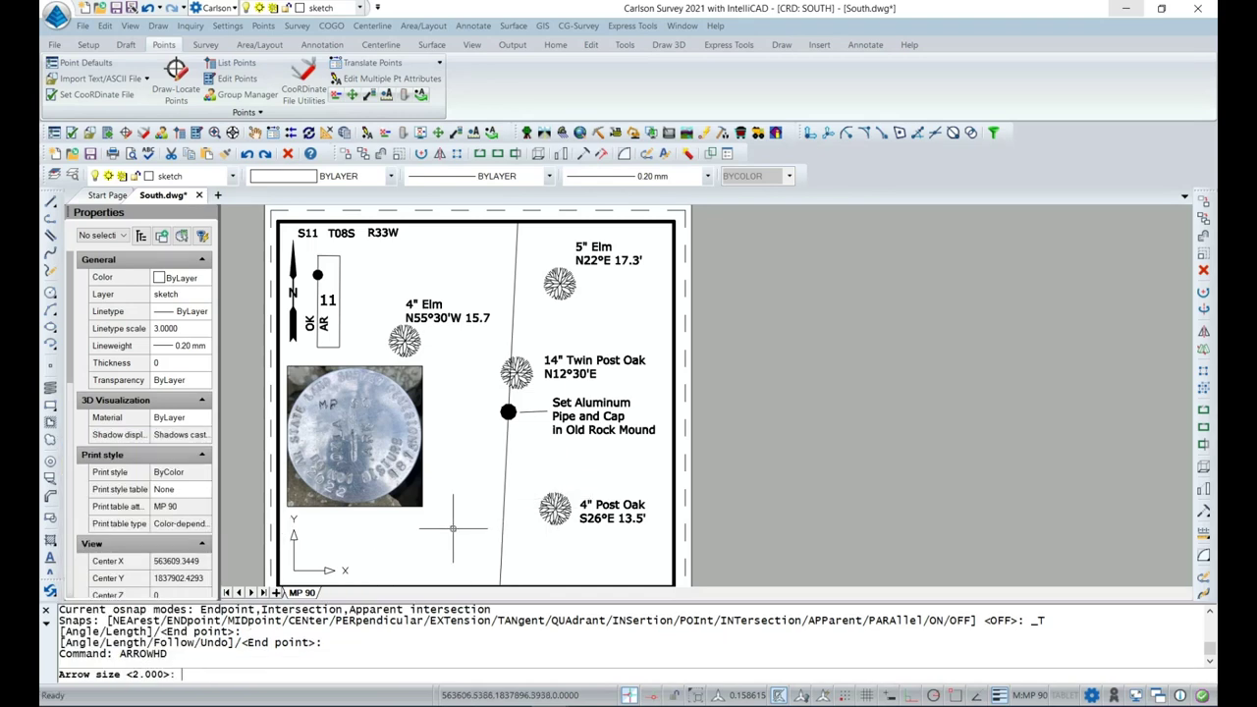
key("Return")
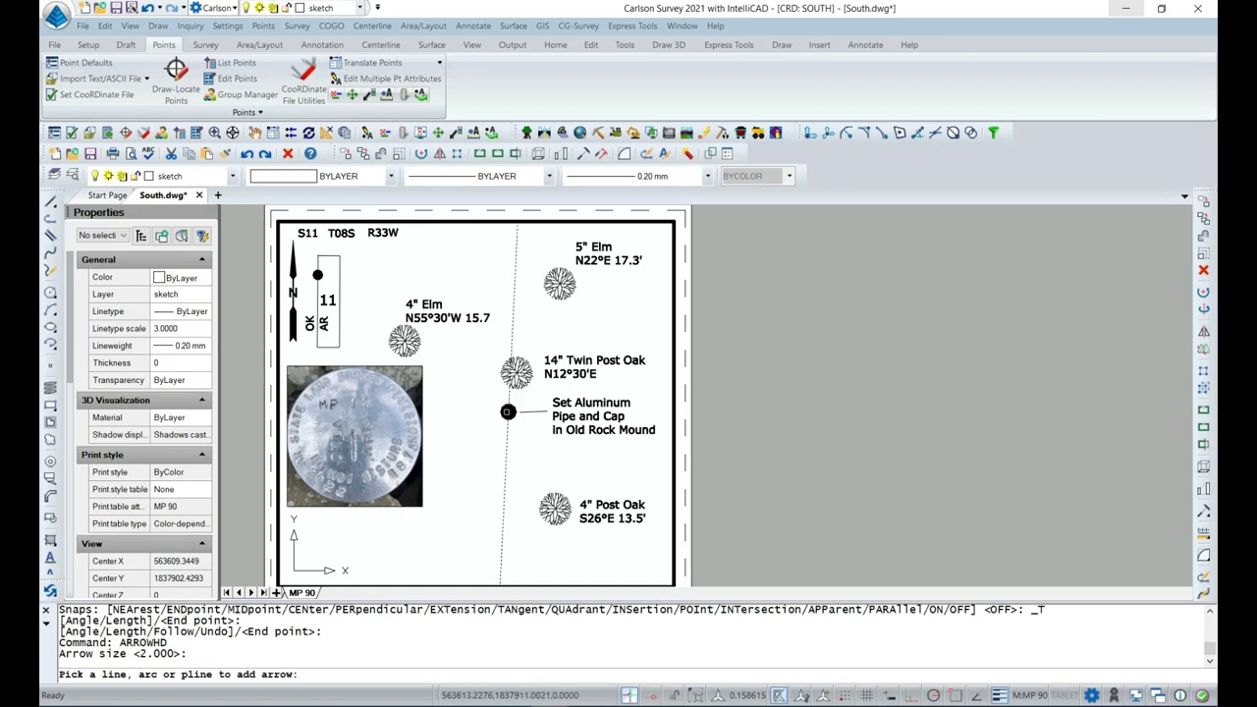
left_click(528, 416)
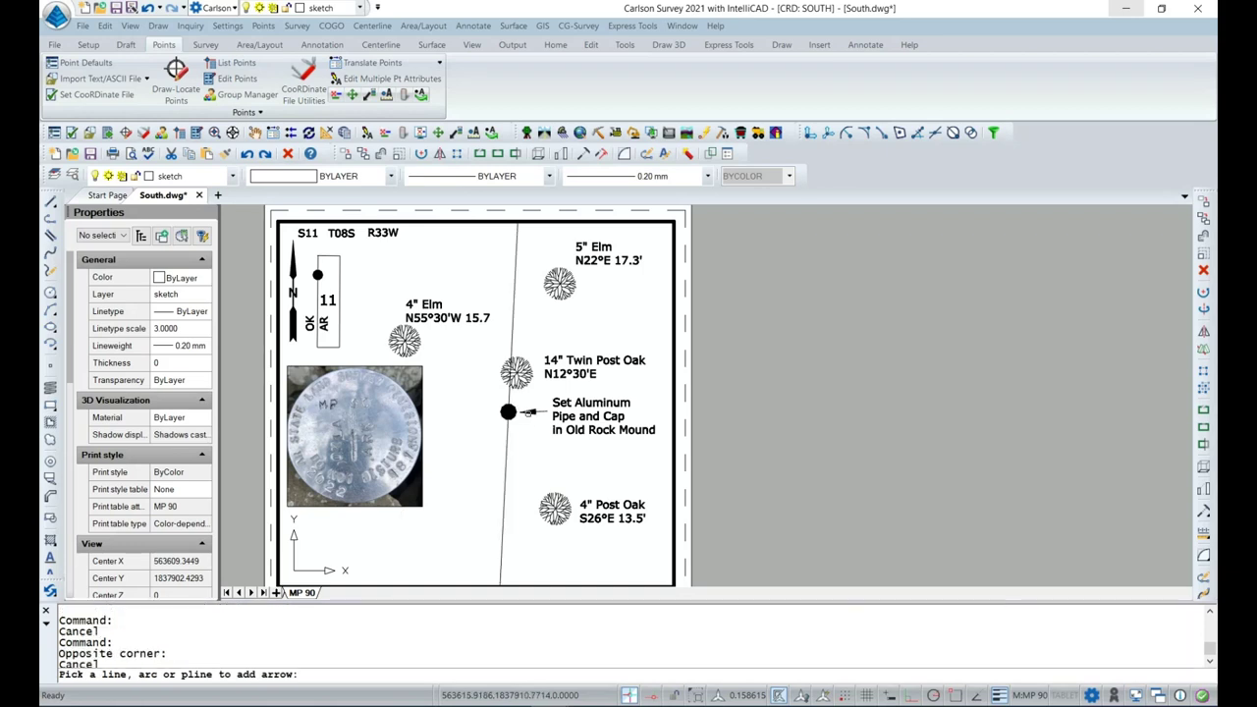
key("Escape")
double_click(724, 447)
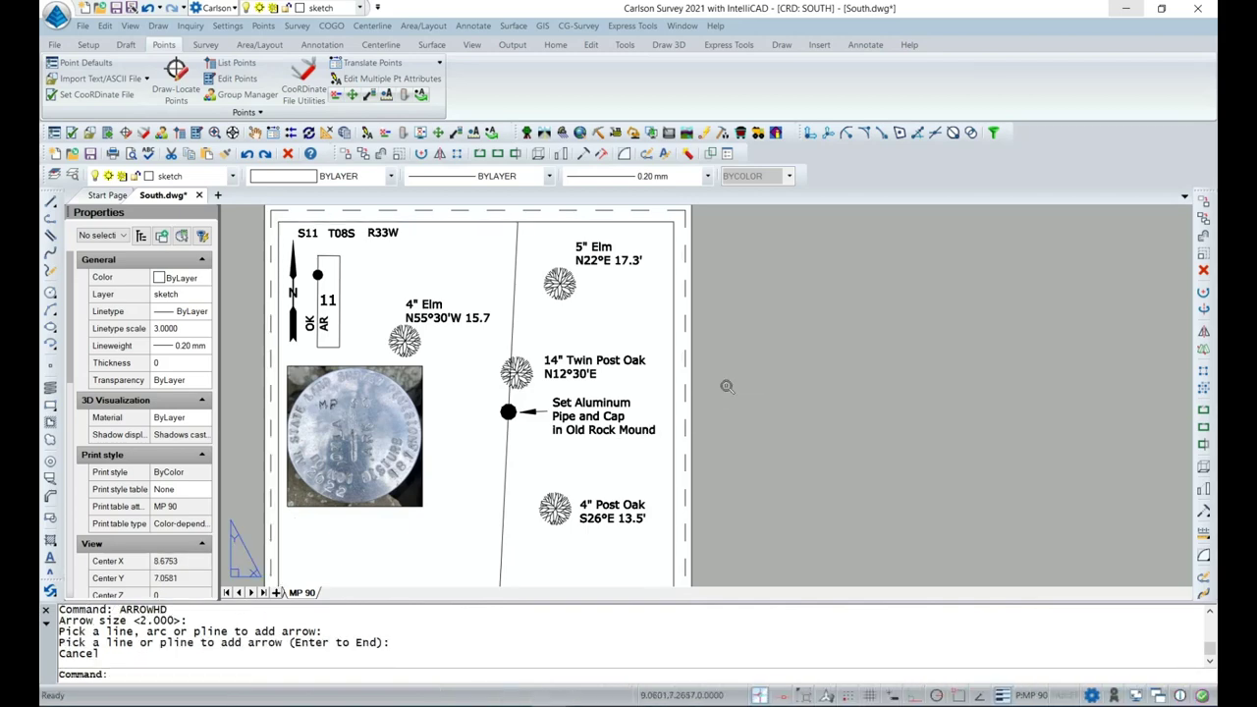
scroll(728, 406, "down", 2)
middle_click_drag(728, 406, 741, 370)
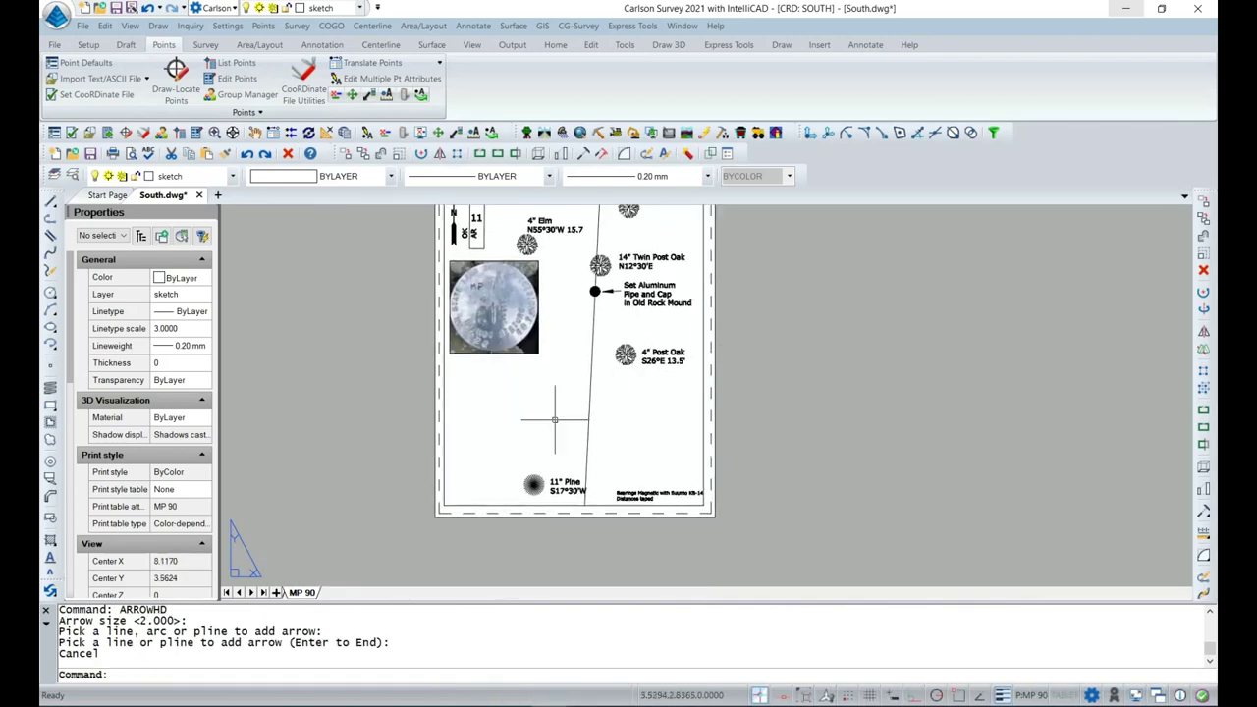
scroll(543, 412, "up", 1)
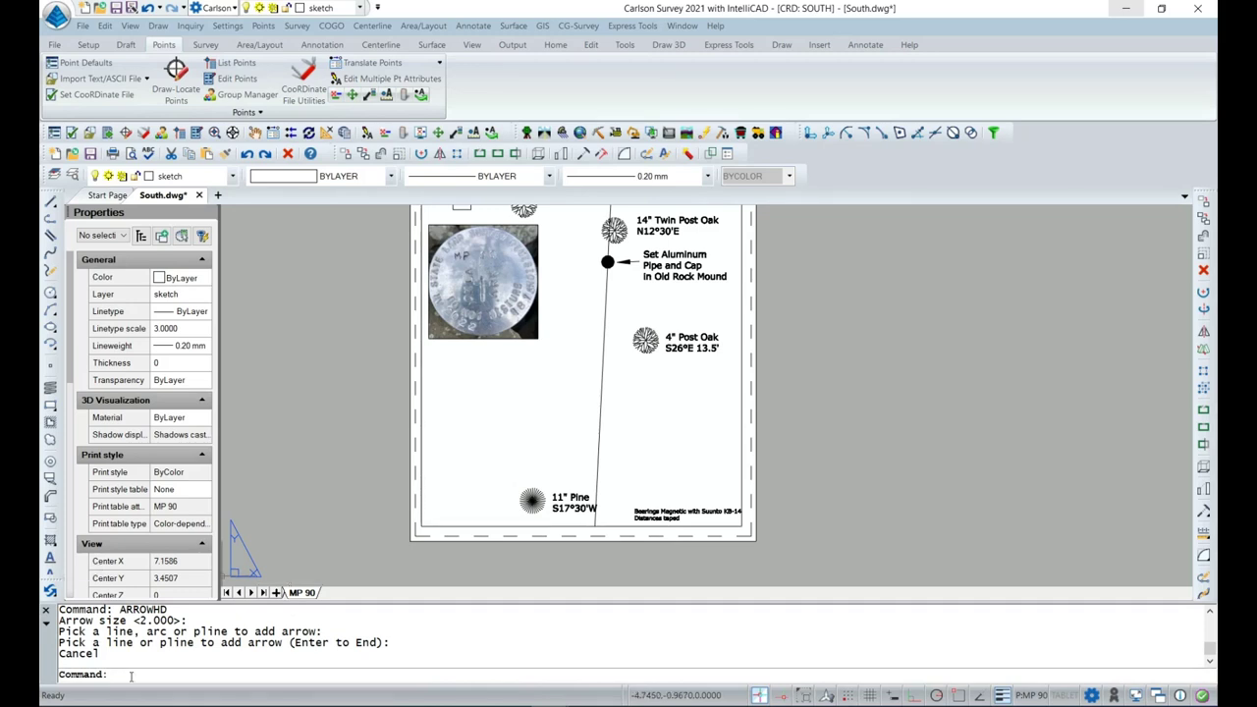
Attach the surveyor's seal signature image and place it at the sheet's lower-left corner at default scale.
left_click(200, 675)
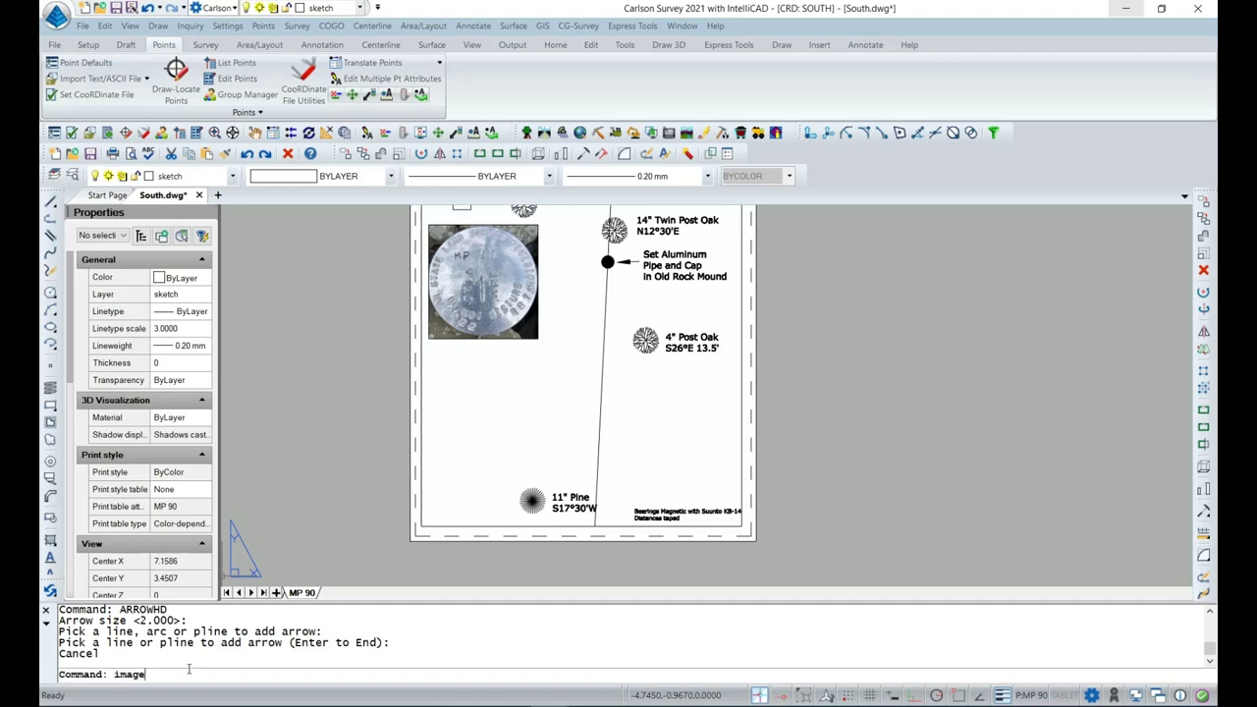
type("image")
key("Return")
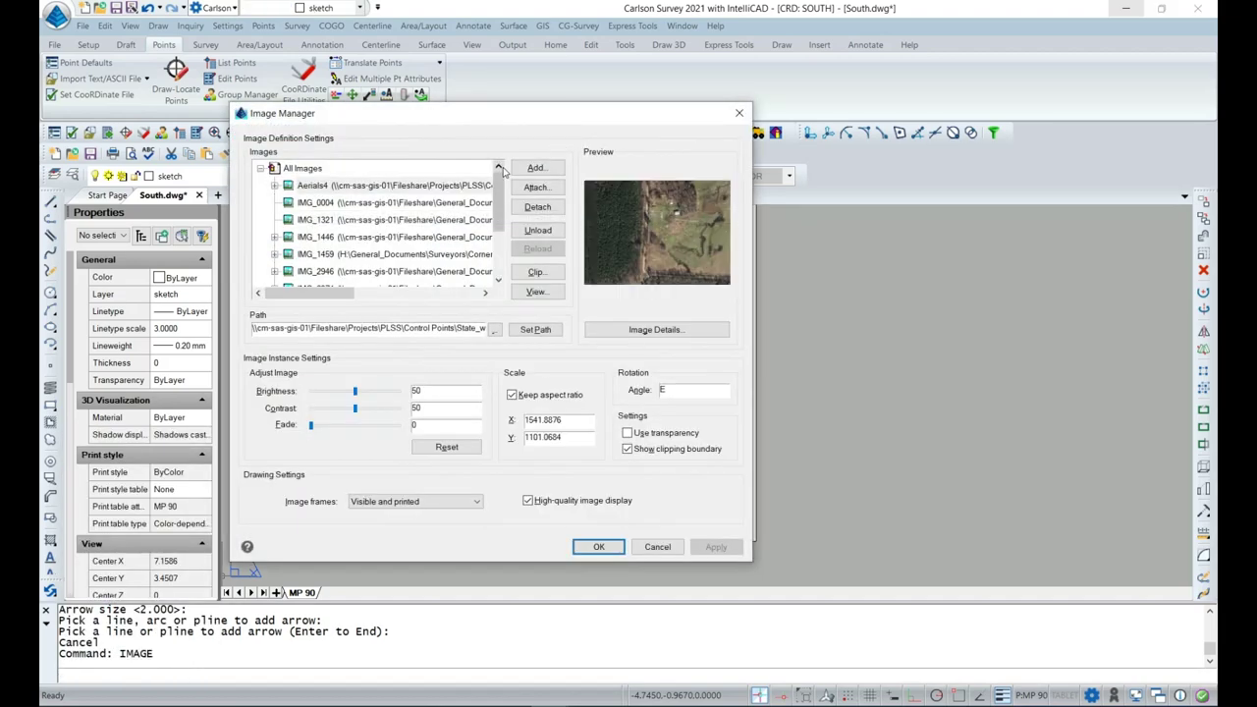
left_click_drag(499, 179, 499, 196)
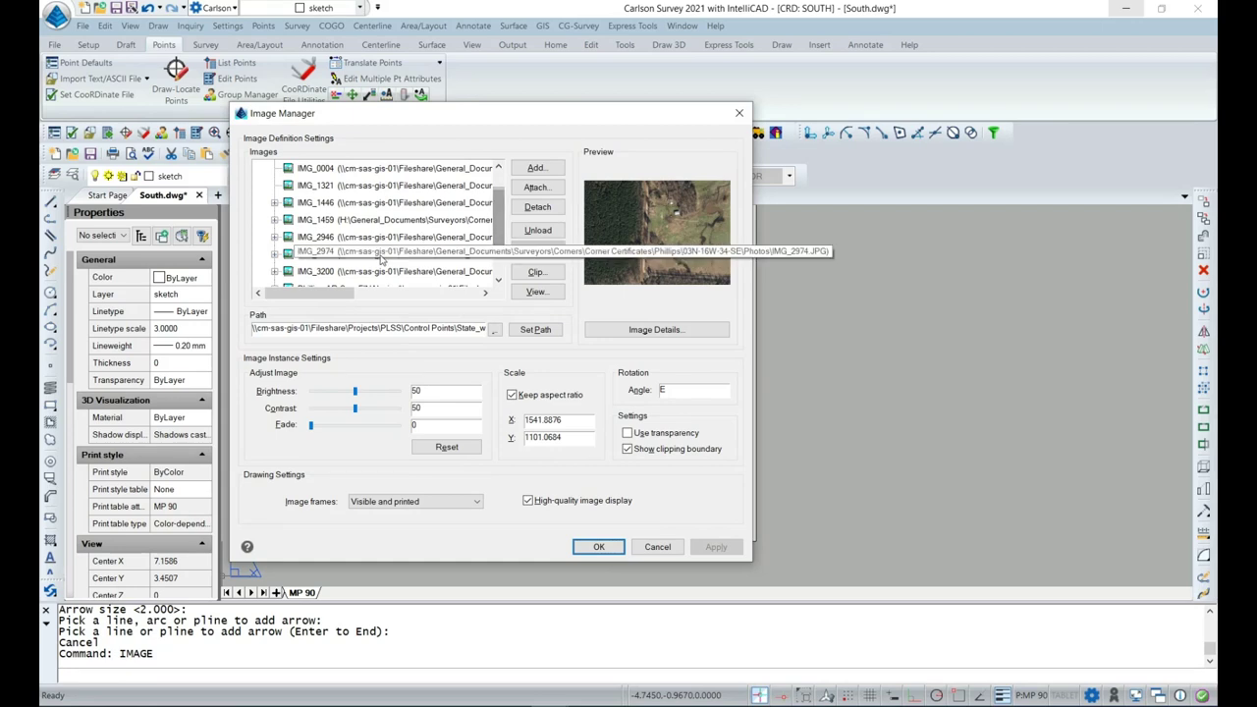
left_click_drag(338, 294, 381, 306)
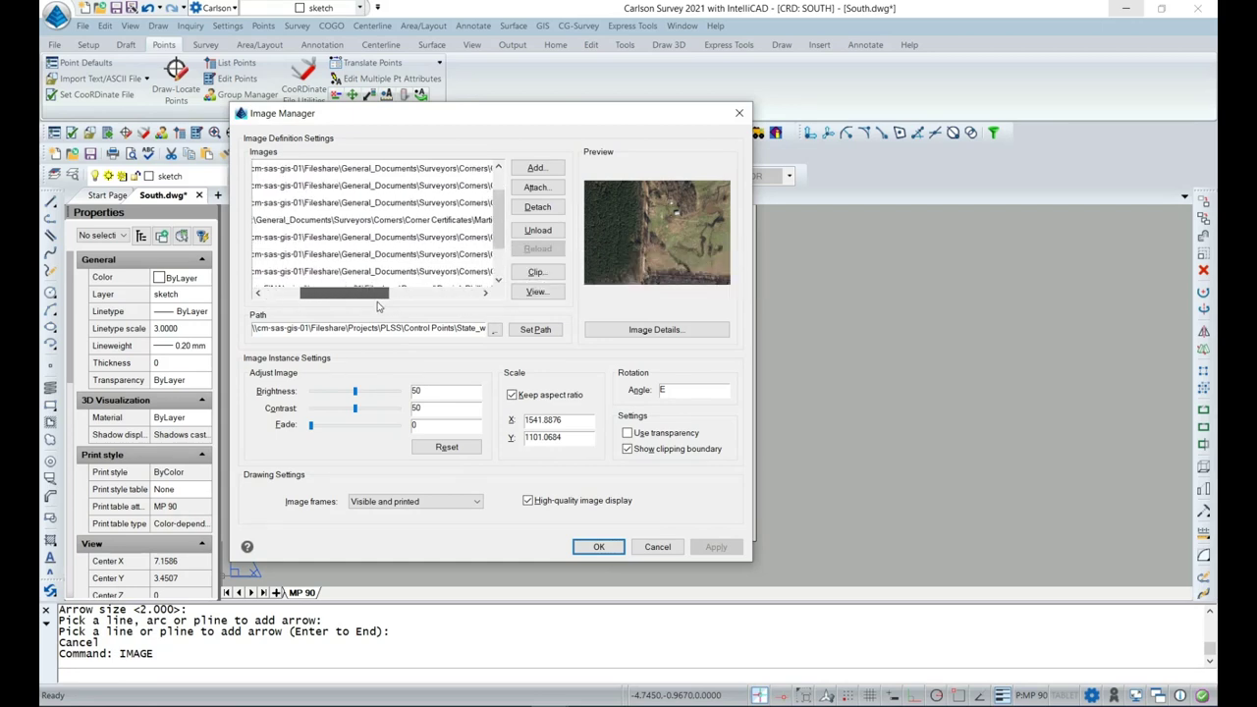
left_click_drag(498, 201, 497, 241)
left_click(466, 240)
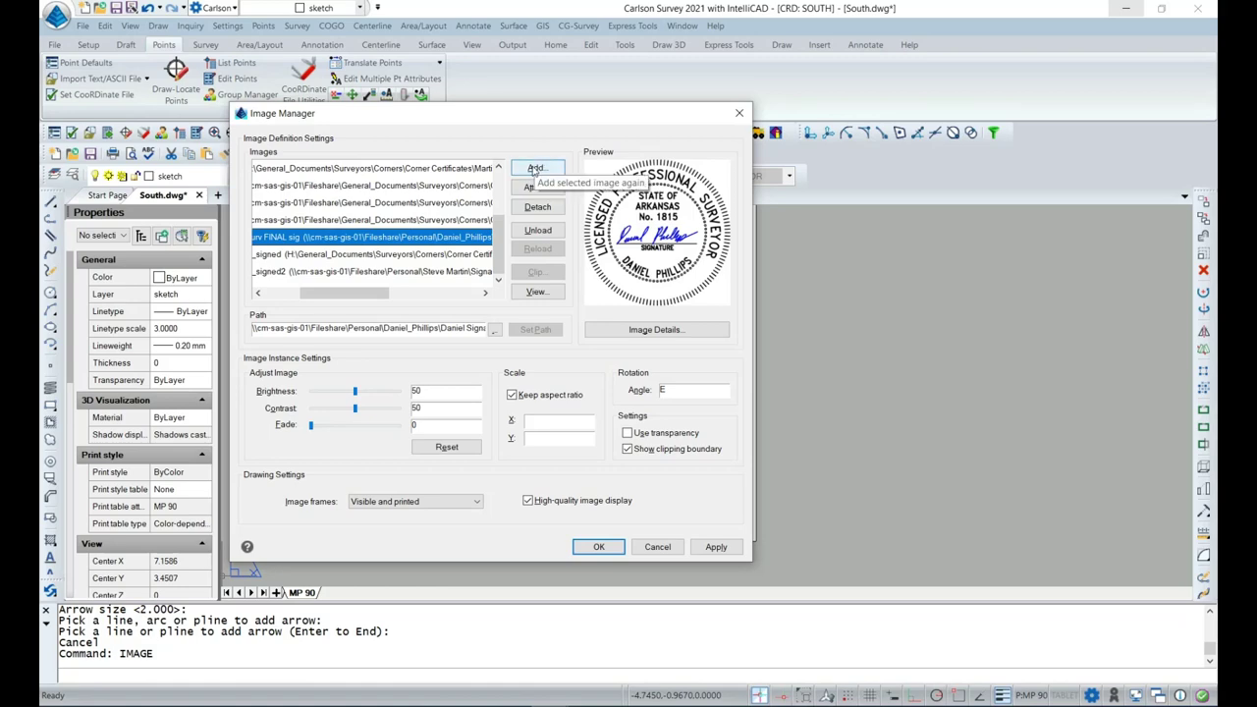
left_click(535, 169)
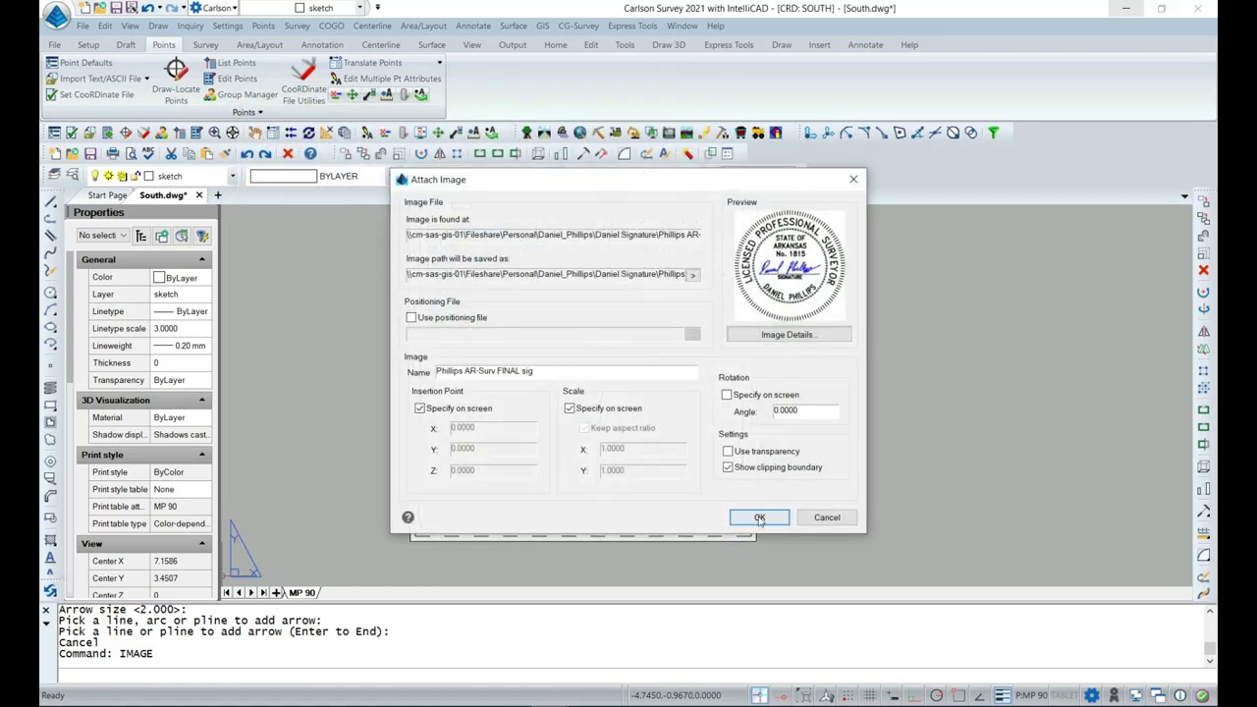
left_click(759, 518)
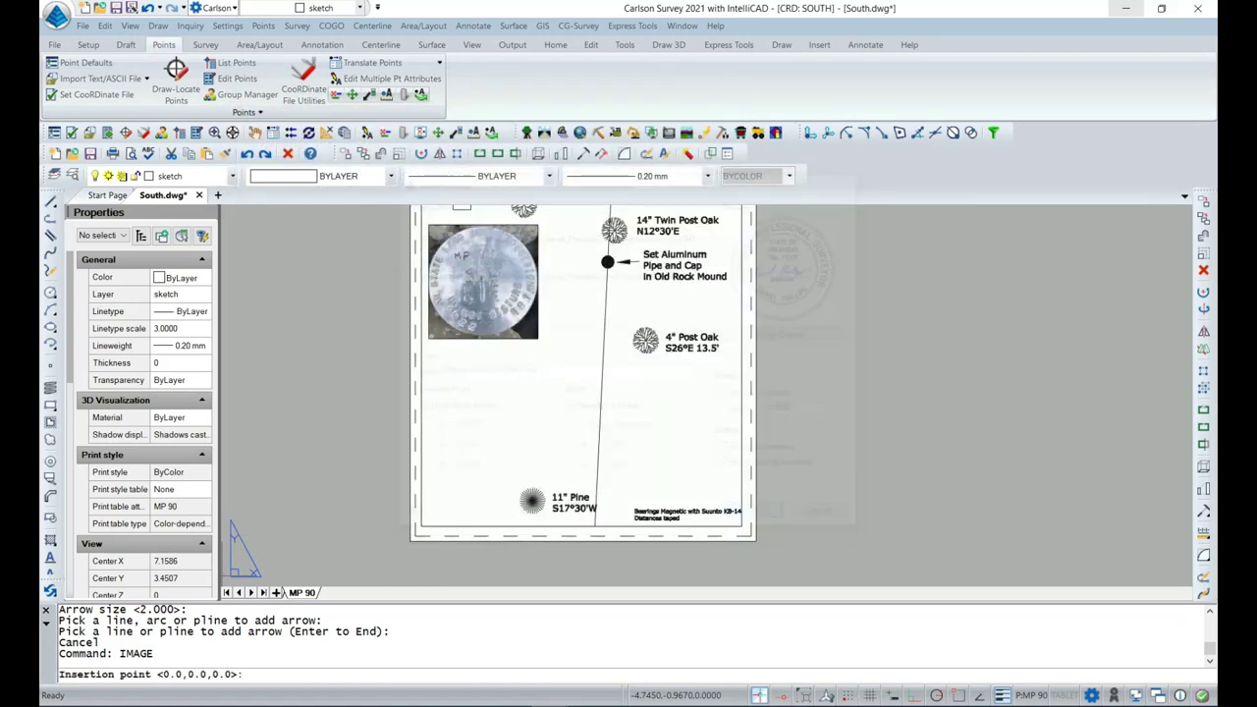
left_click(423, 525)
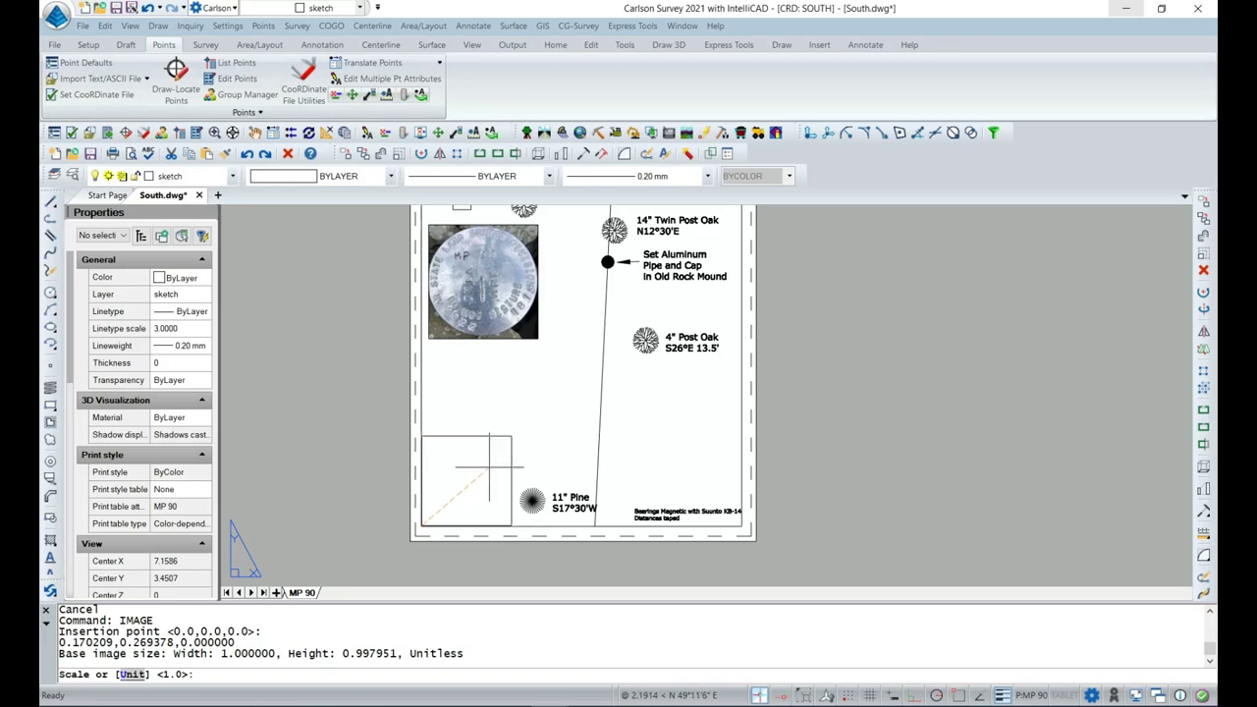
left_click(491, 474)
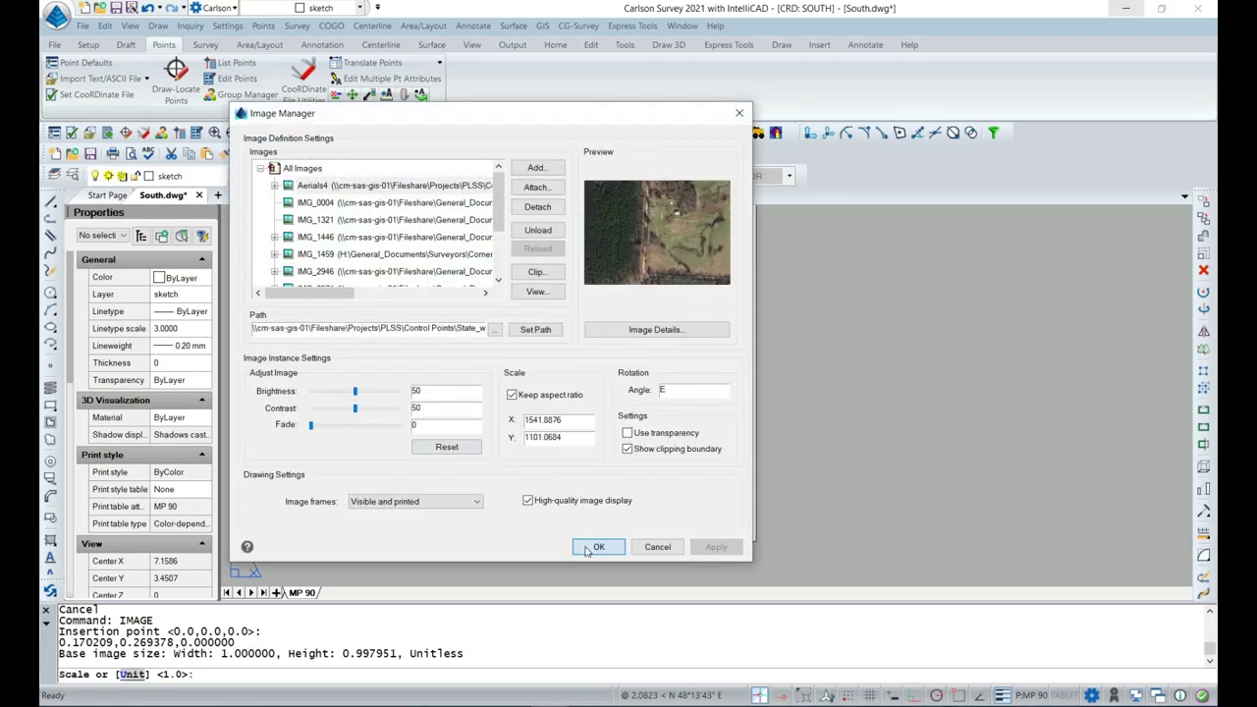
left_click(597, 548)
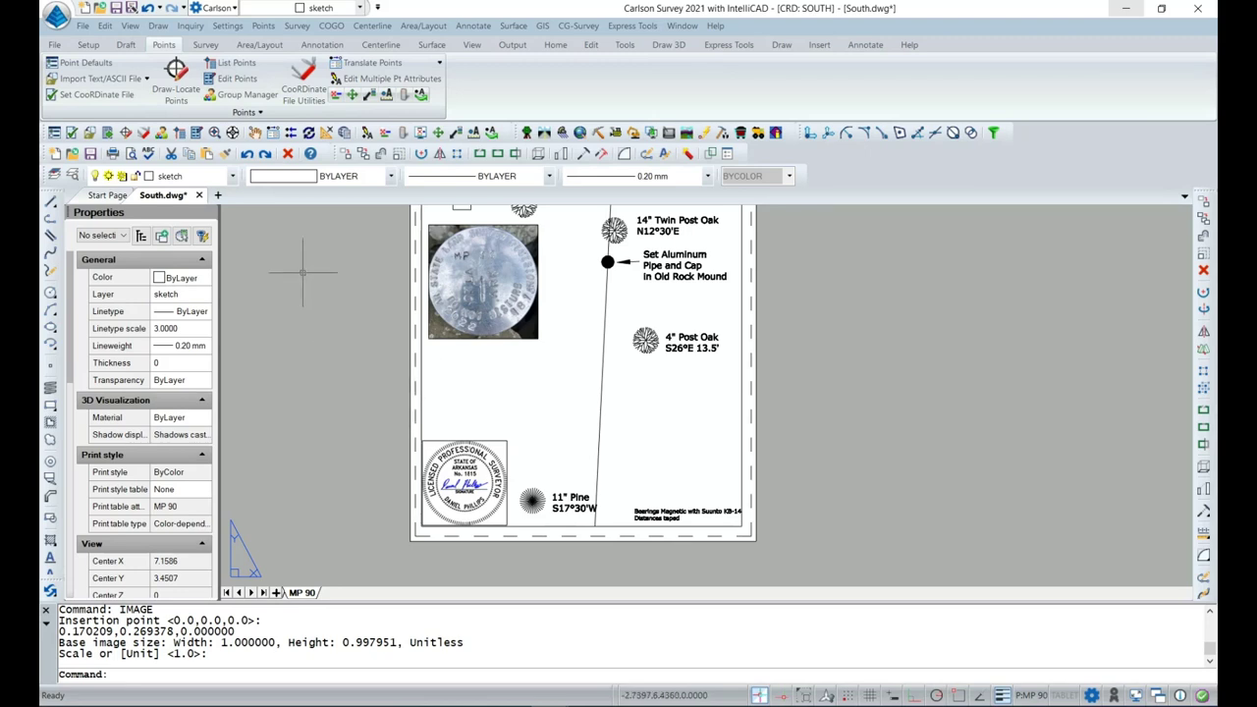
Measure the seal's current width with COGO Inverse from its upper-left corner.
left_click(331, 25)
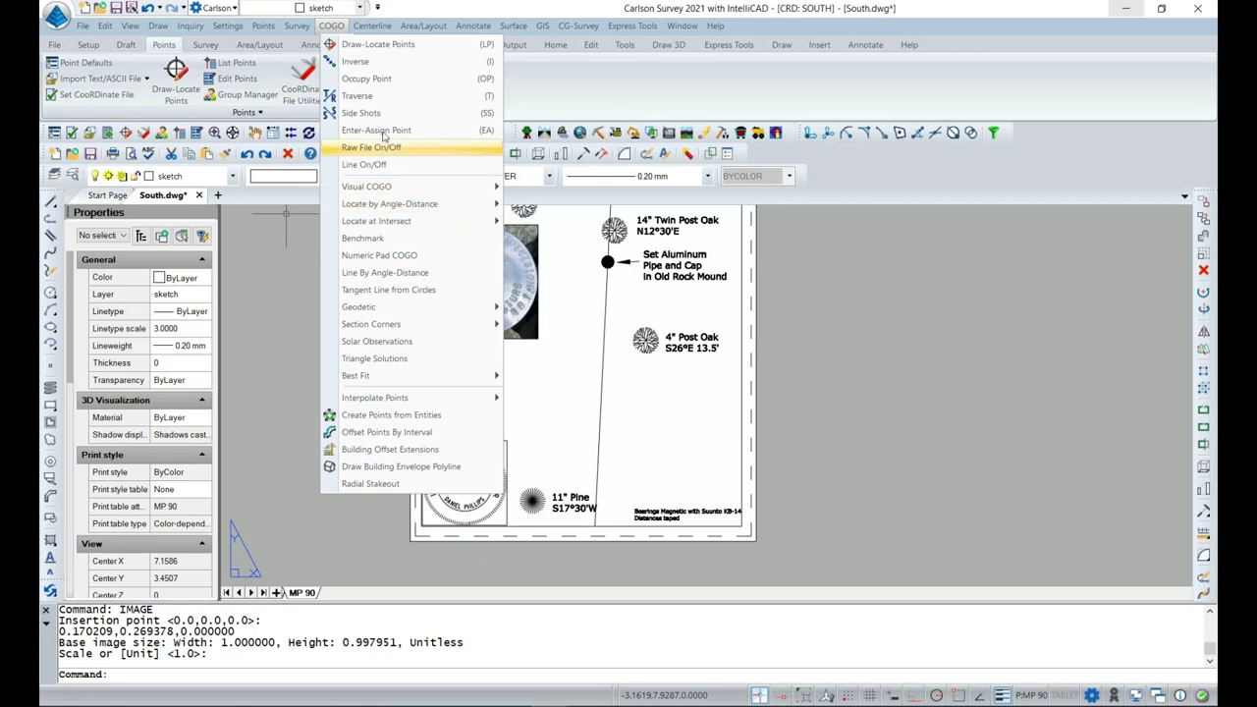
left_click(373, 65)
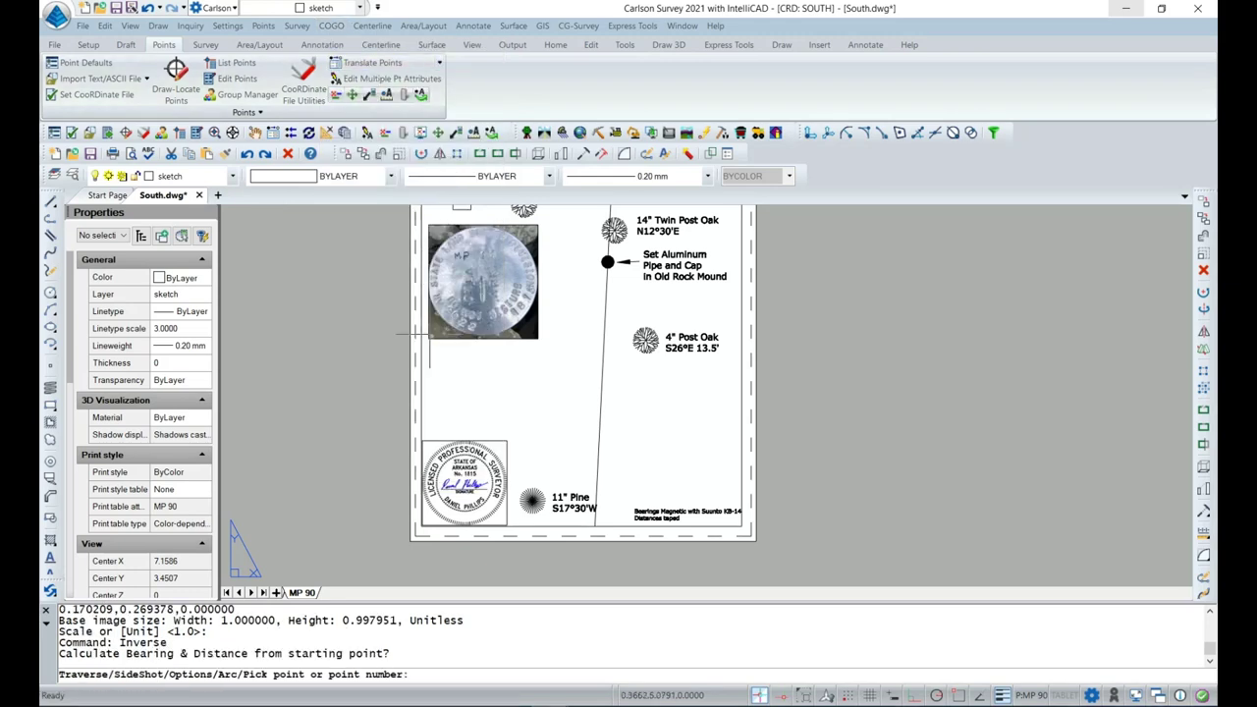
left_click(423, 441)
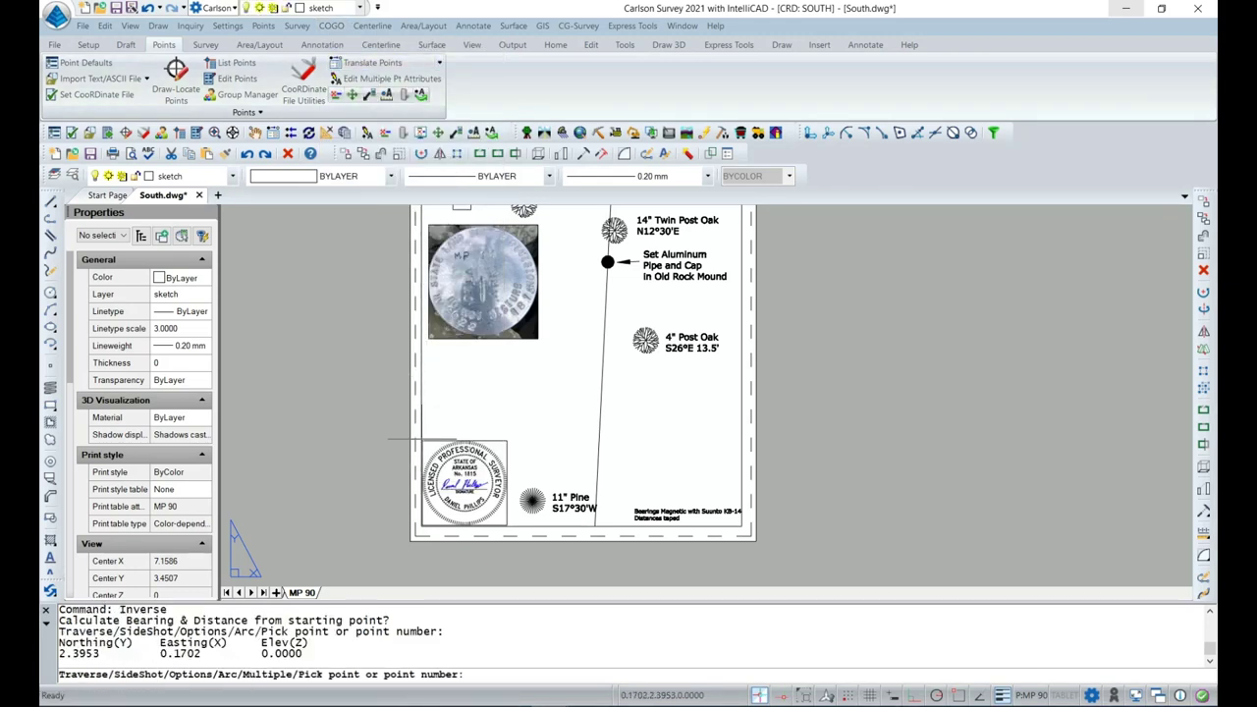
left_click(508, 441)
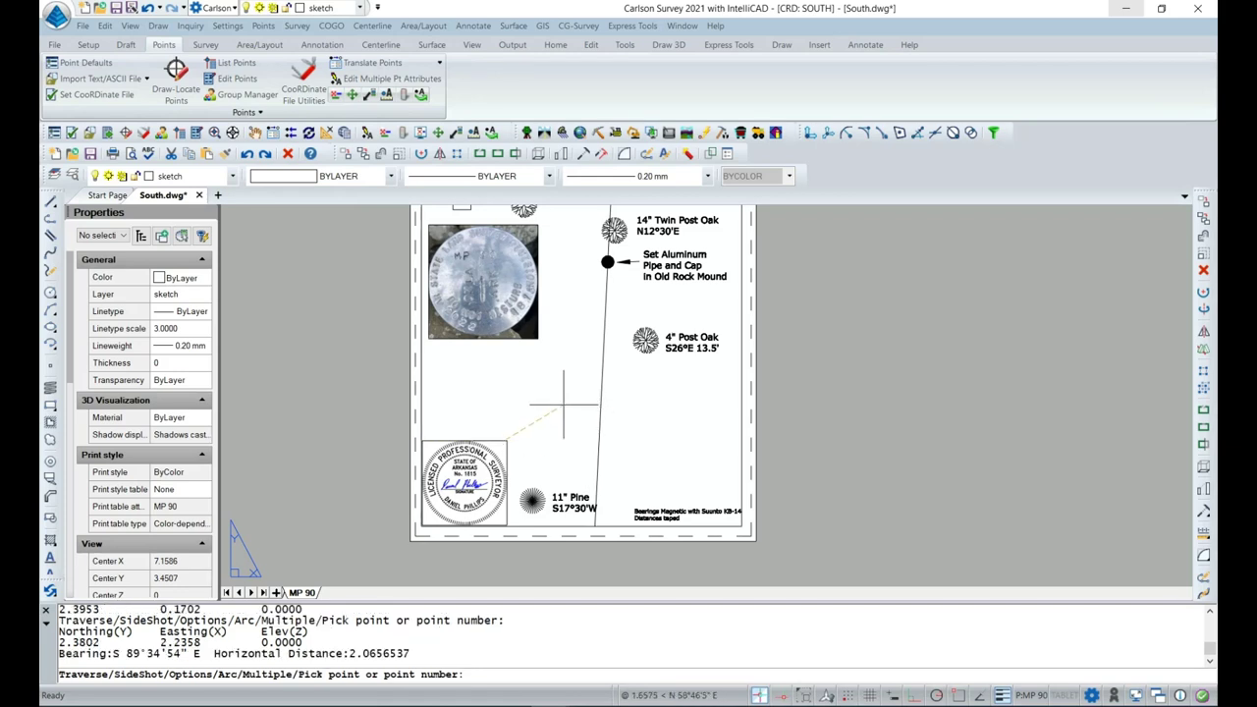
key("Escape")
Shrink the seal image by pulling its top-right grip inward.
left_click(509, 444)
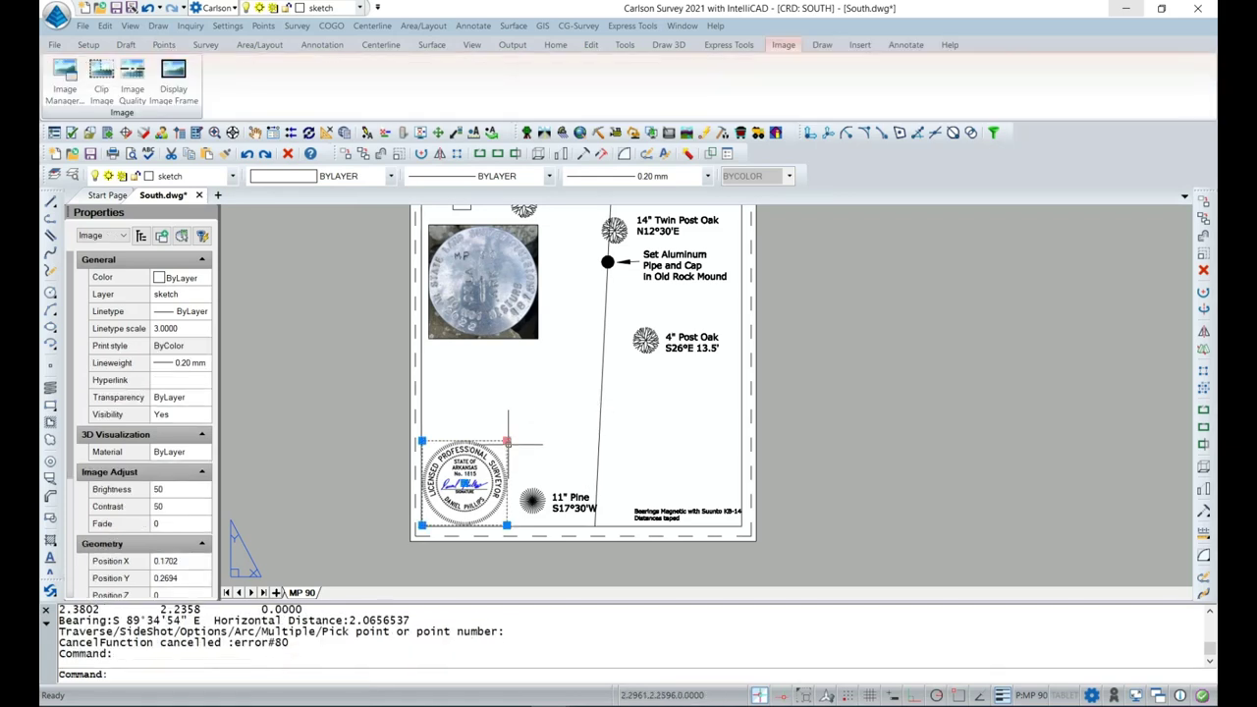
left_click(507, 441)
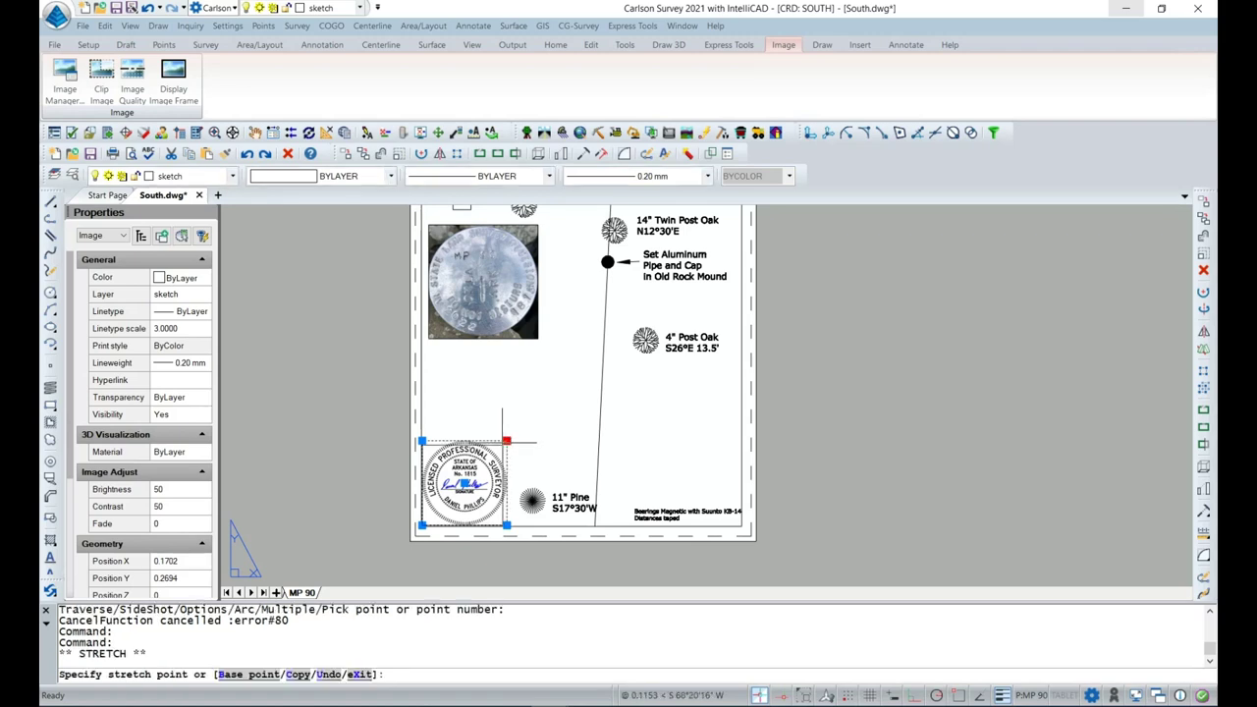
left_click(498, 449)
left_click(340, 389)
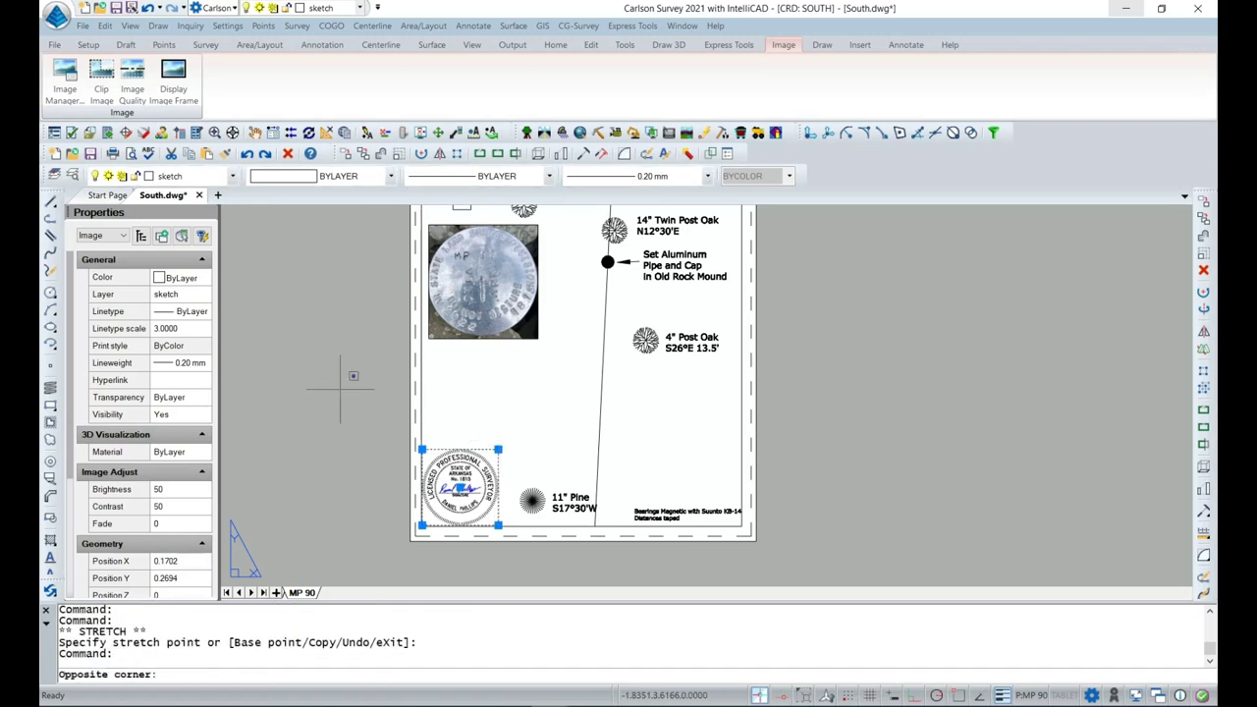
key("Escape")
key("Escape")
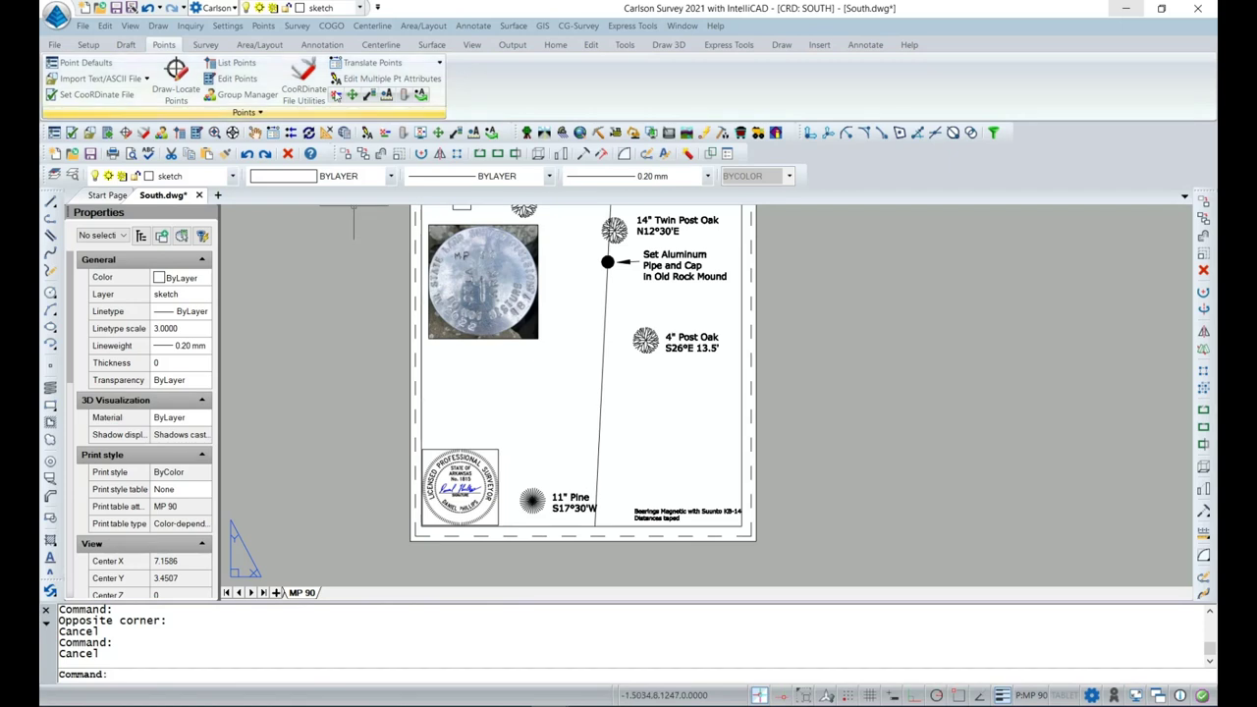
Re-check the seal width with Inverse, now N 90°00'00" E, 1.8997477.
left_click(331, 26)
left_click(371, 57)
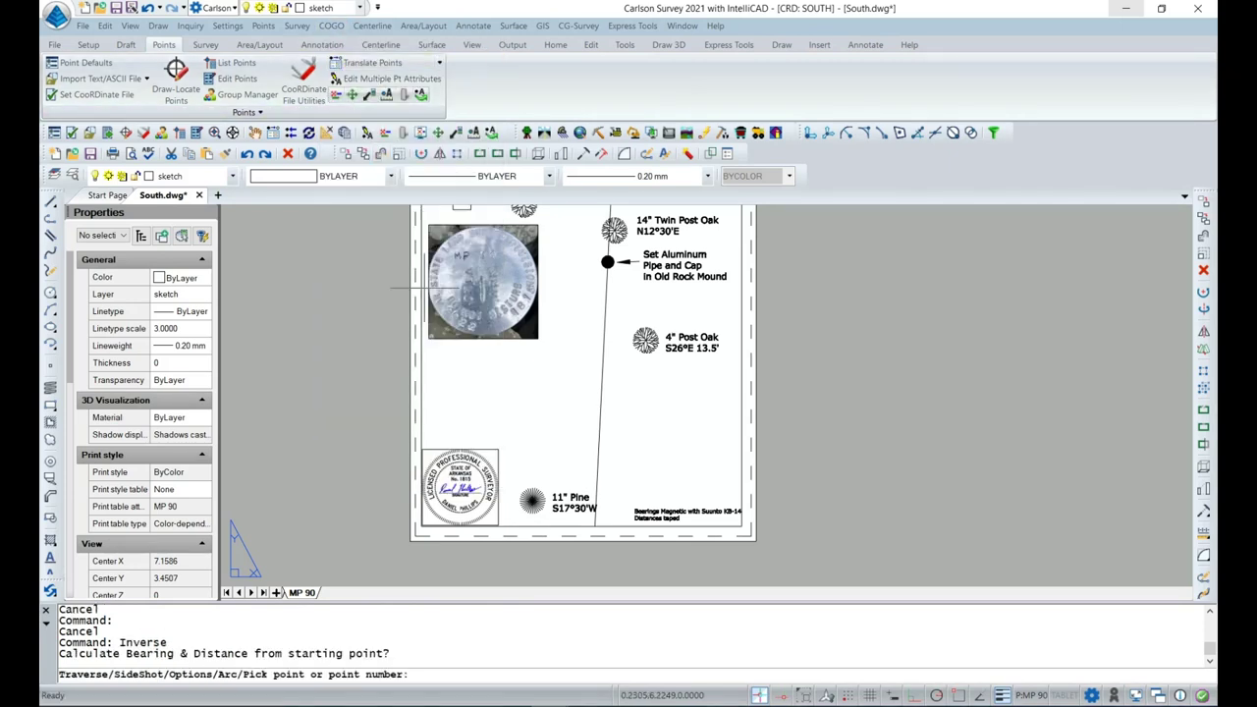
left_click(422, 450)
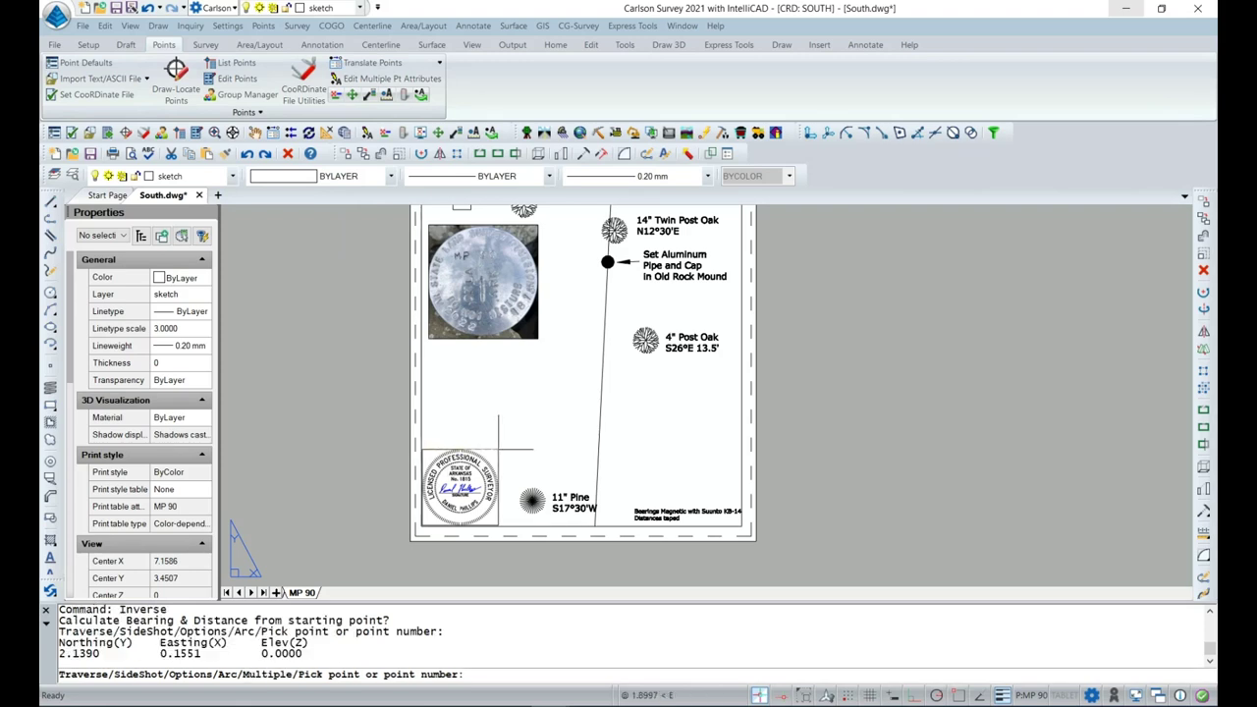
left_click(498, 449)
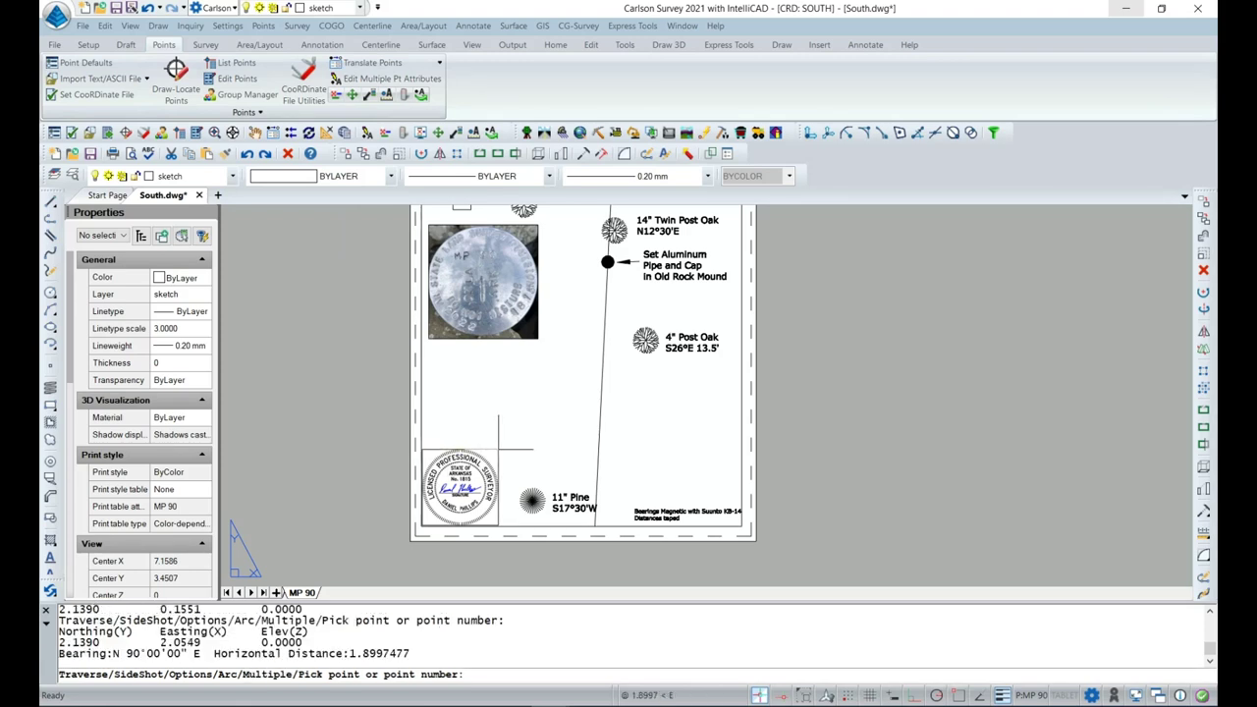
key("Escape")
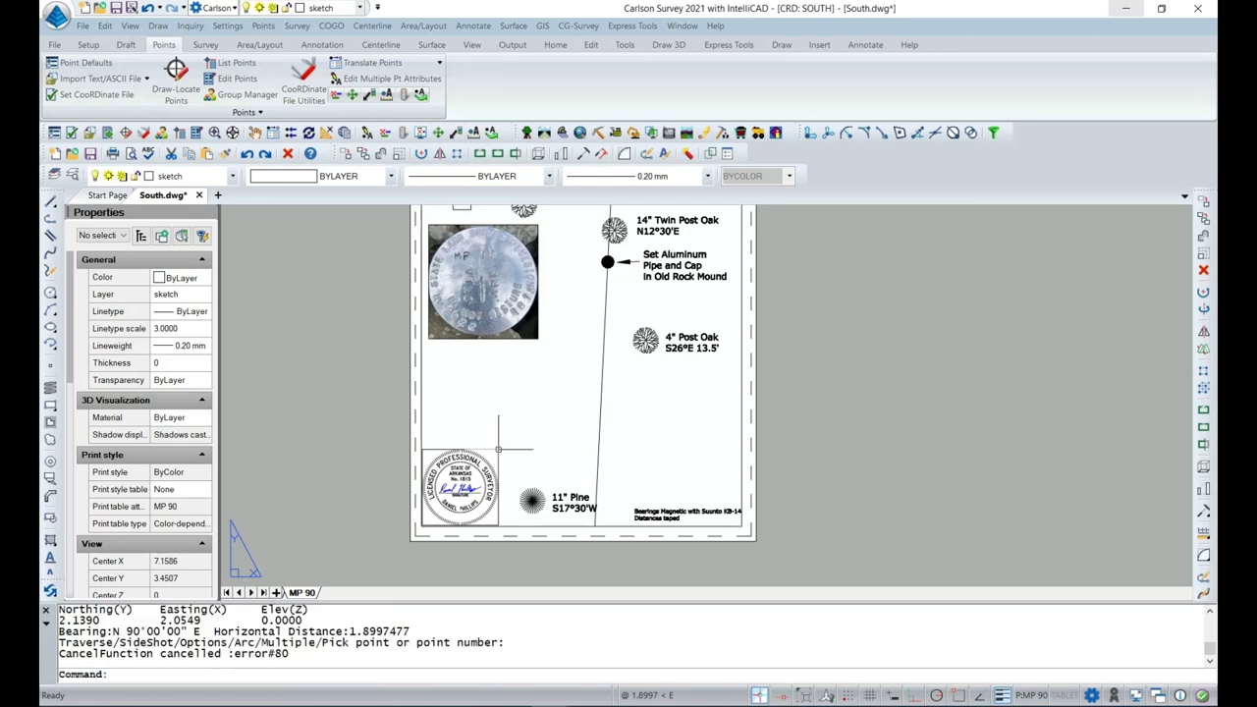
scroll(654, 432, "up", 2)
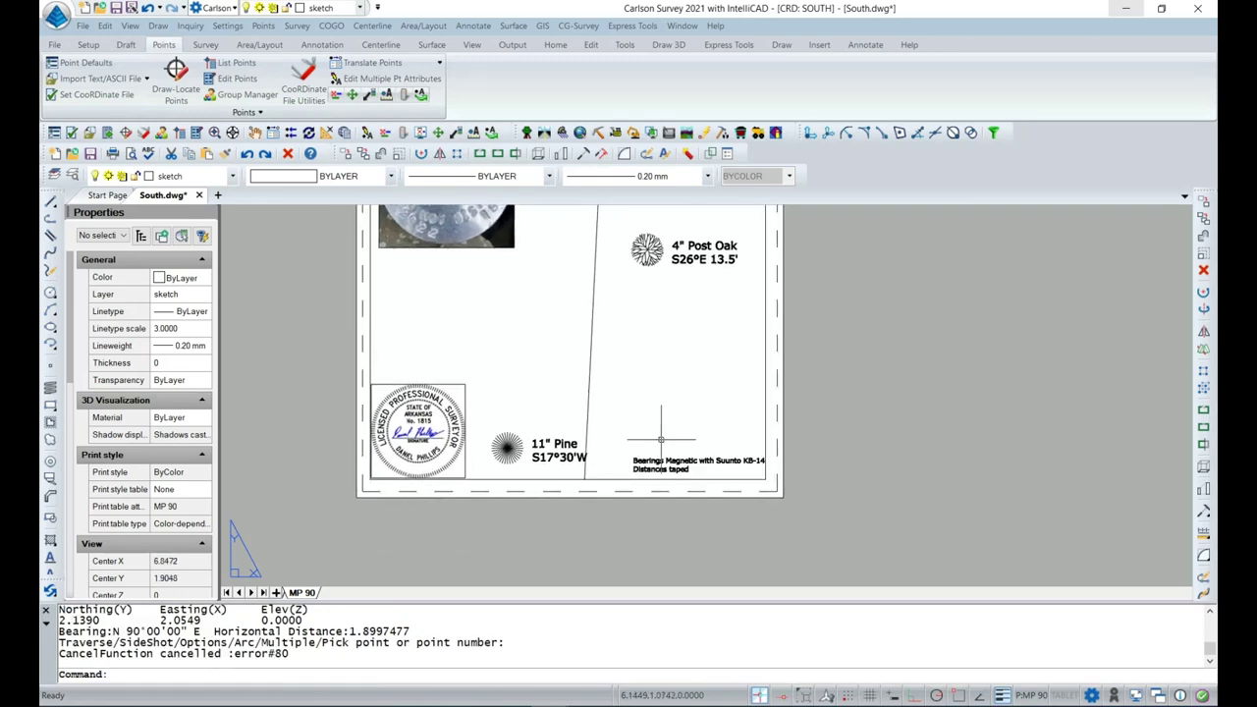
Zoom toward the sheet bottom and check the Bearings Magnetic note beside the seal.
scroll(598, 444, "up", 1)
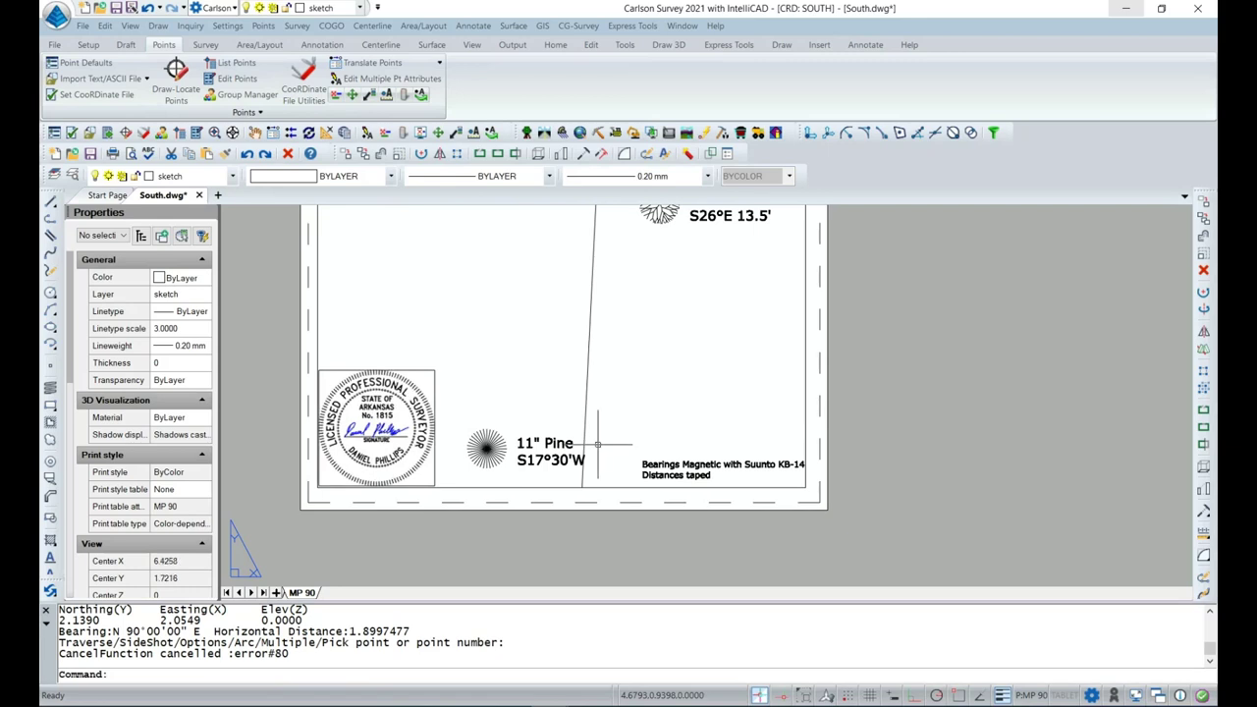
middle_click_drag(597, 444, 660, 456)
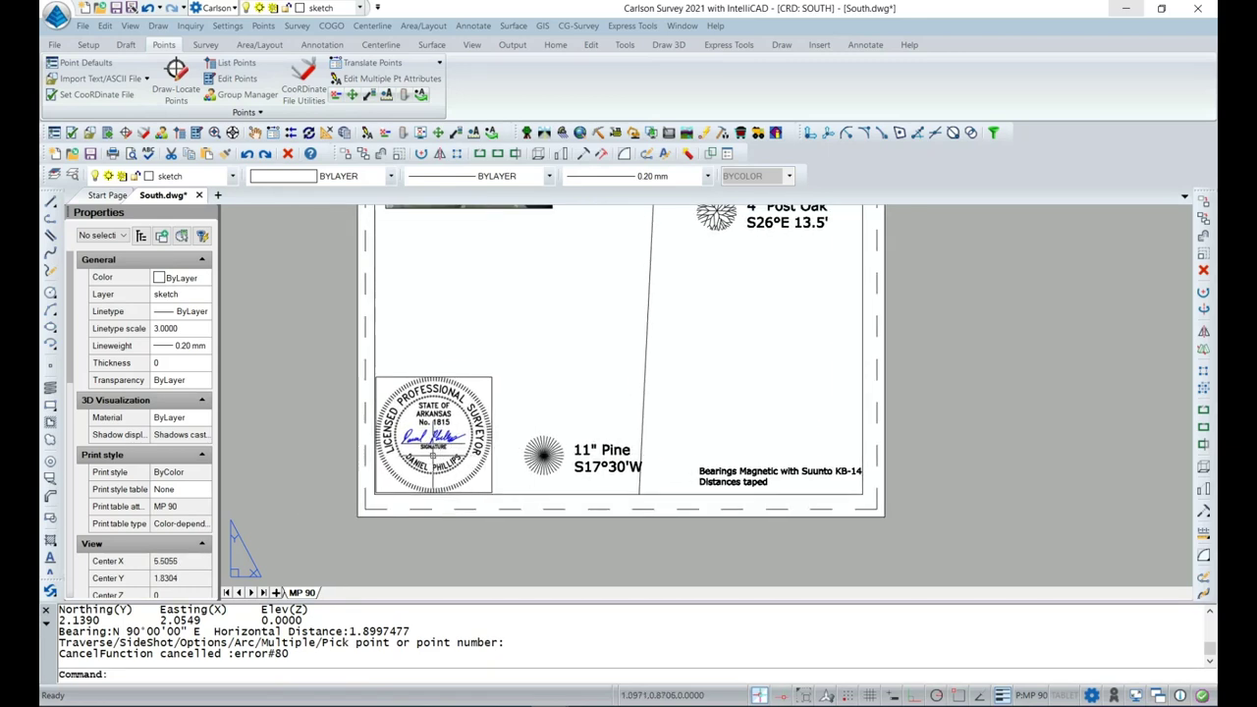
left_click(712, 474)
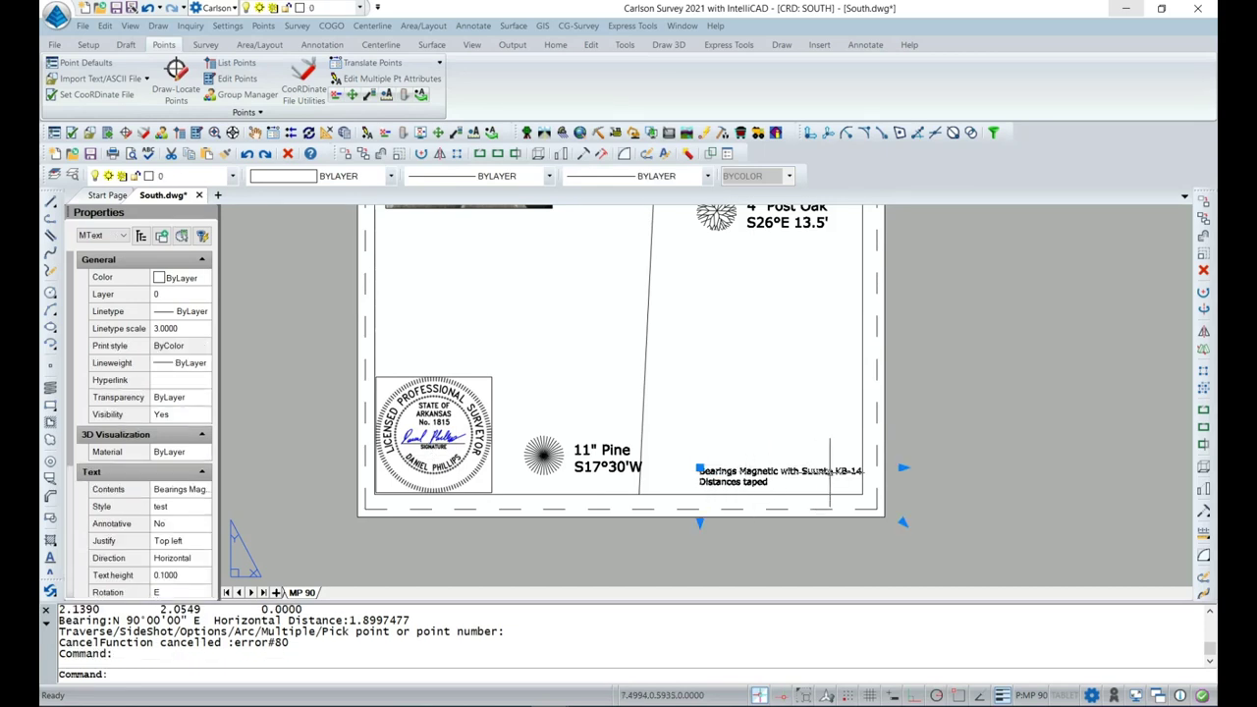
key("Escape")
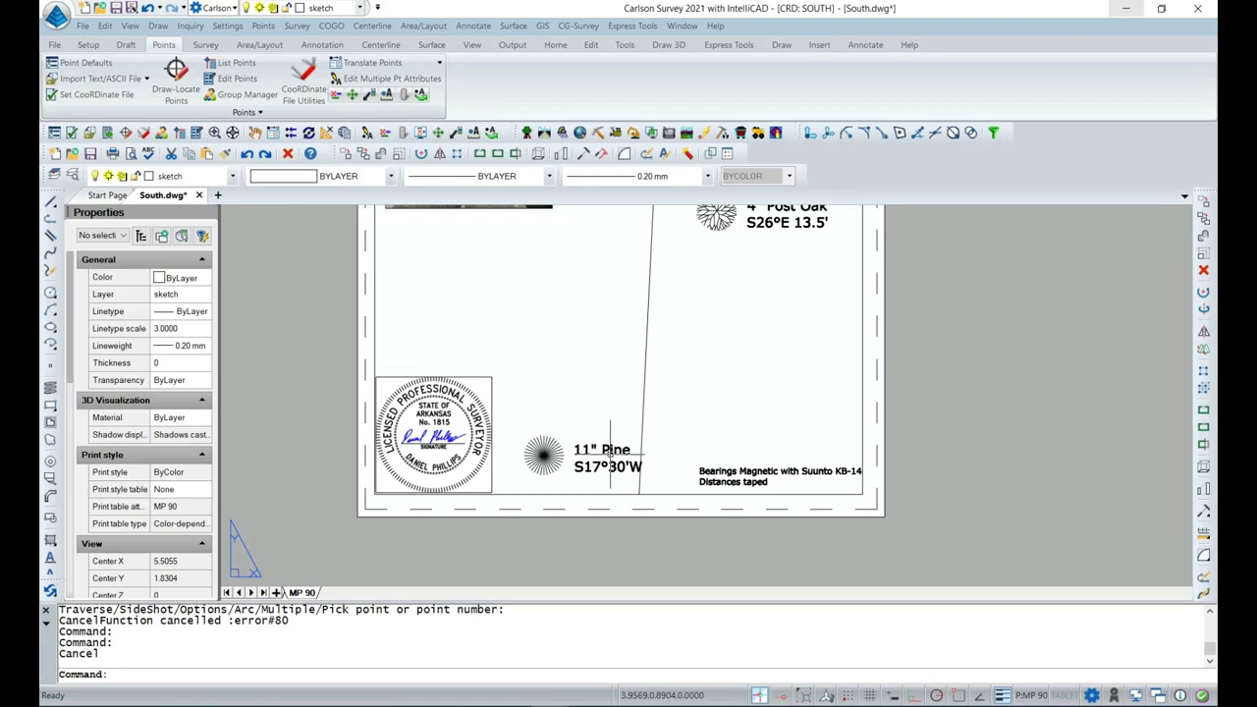
Copy the bearings note to a spot beside the surveyor's seal.
left_click(698, 473)
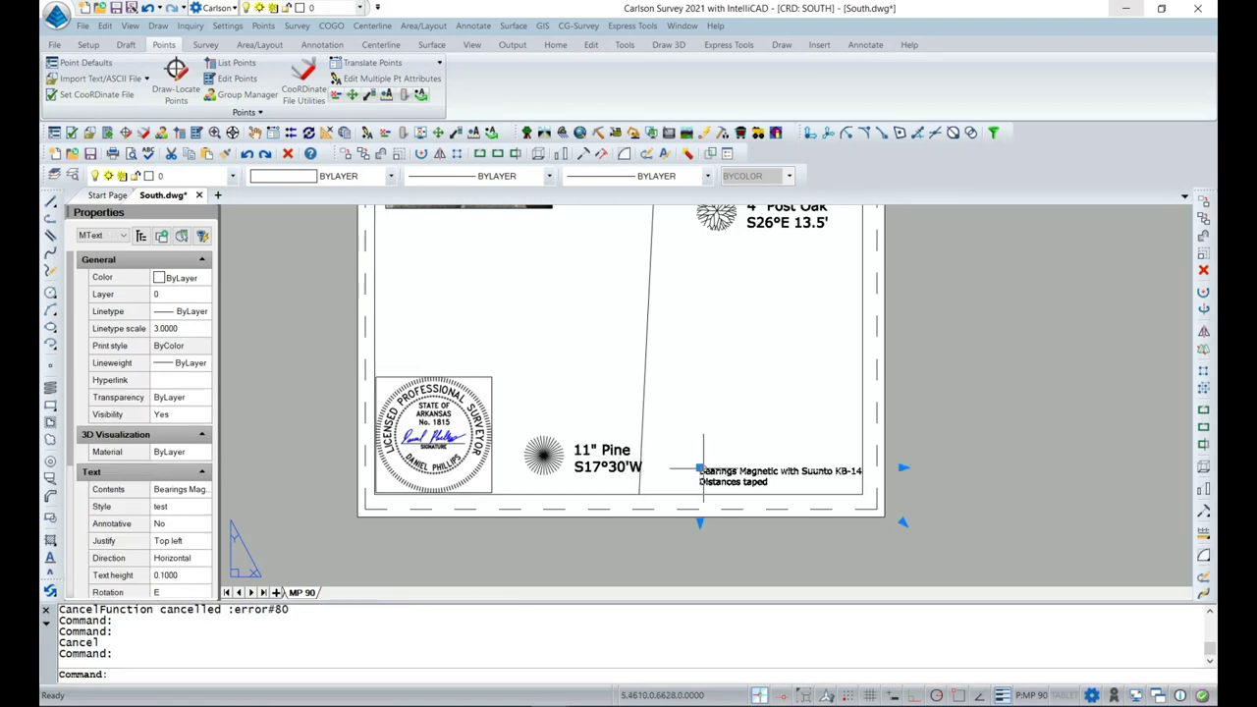
right_click(716, 476)
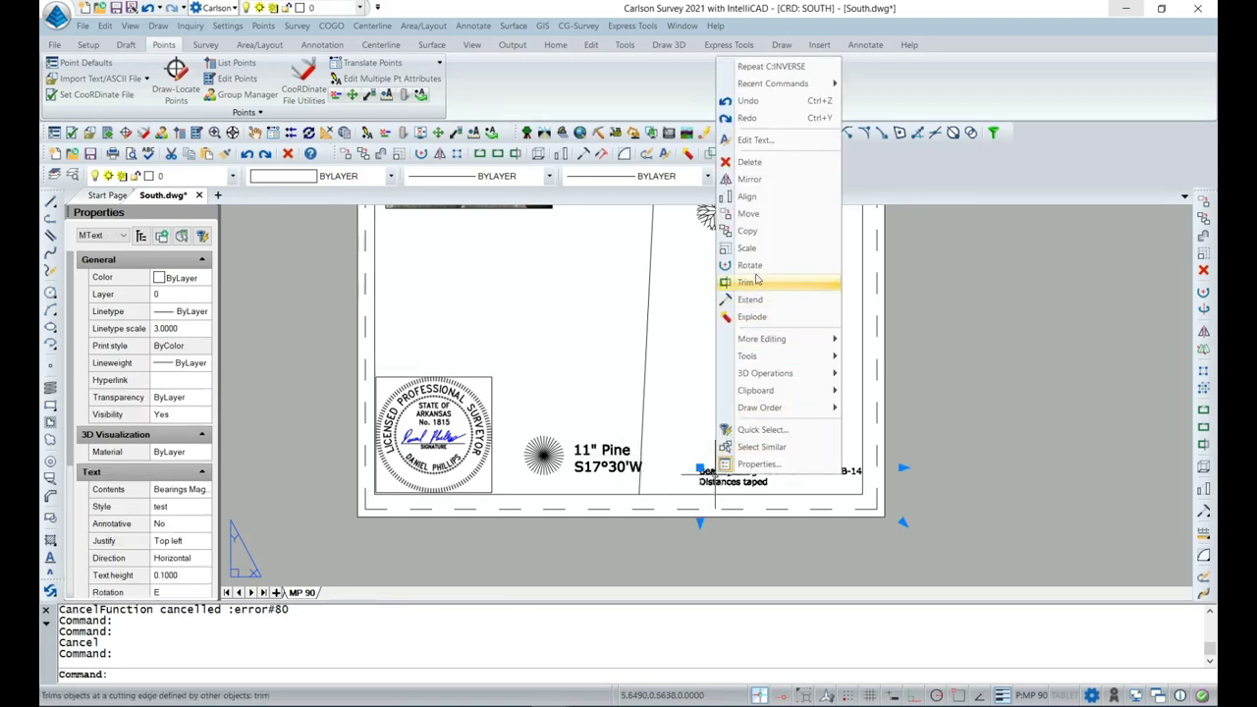
left_click(767, 236)
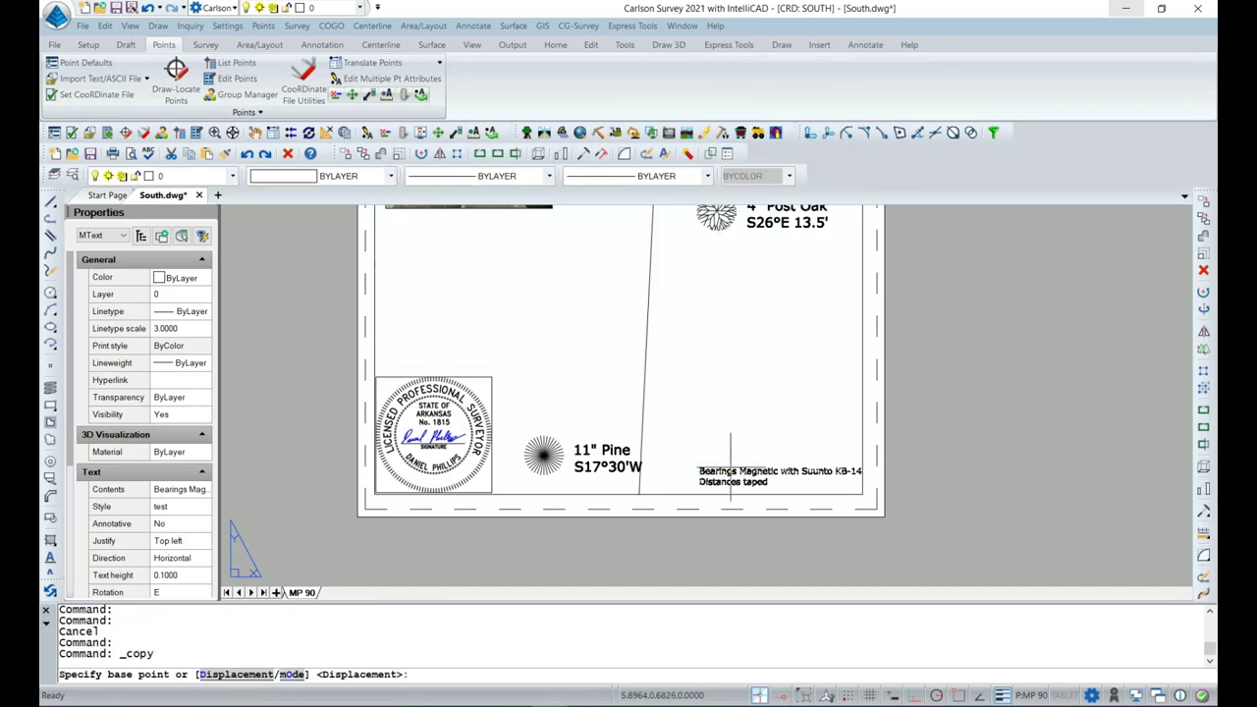
left_click(729, 472)
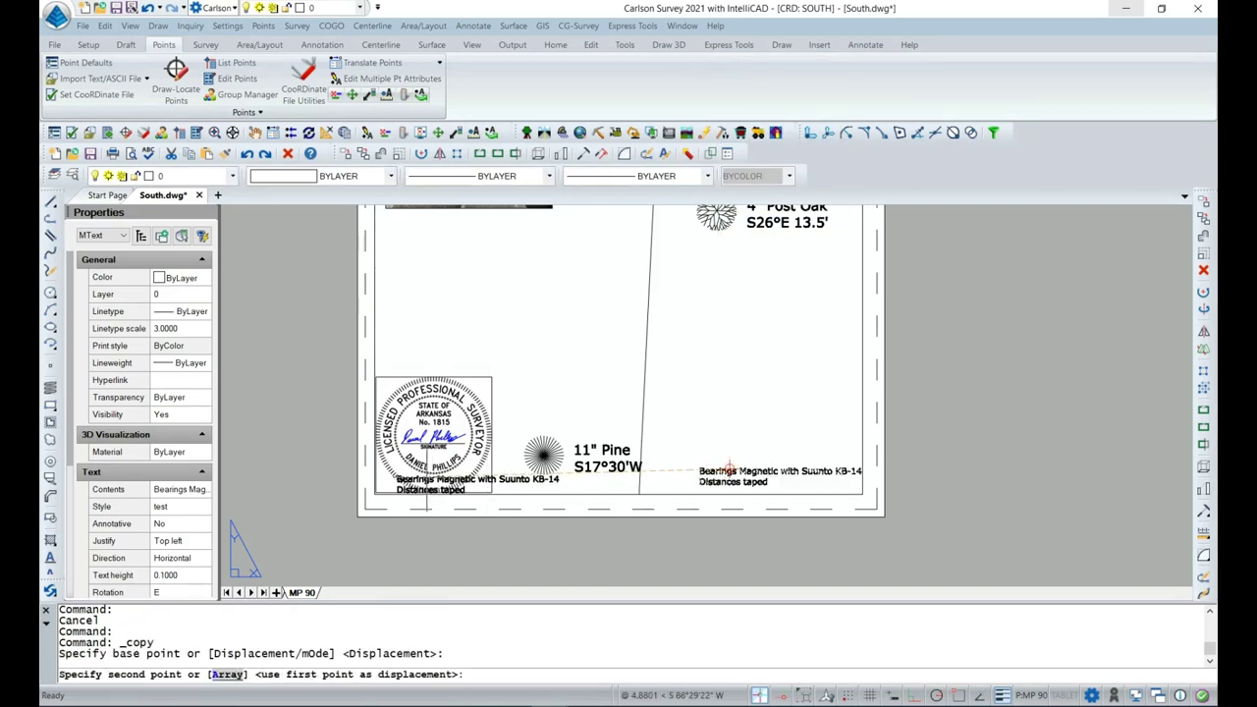
left_click(414, 477)
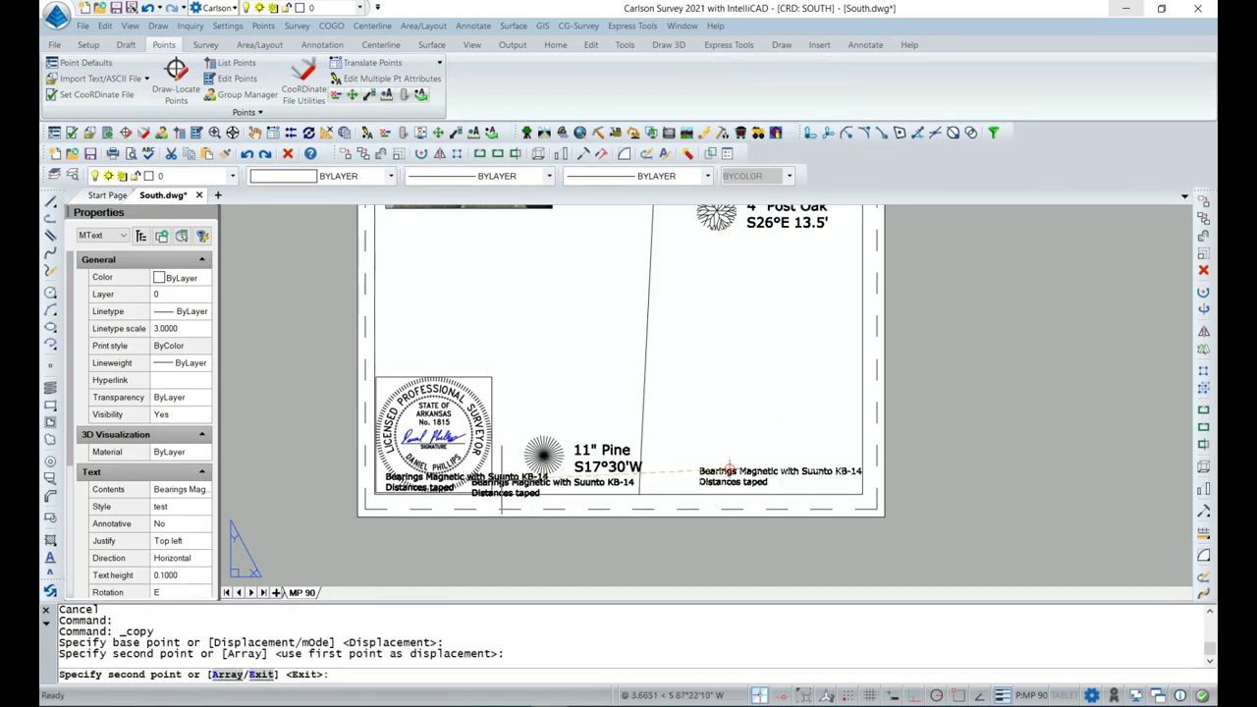
key("Escape")
Replace the copied note's text with the date 01/26/2022.
double_click(445, 484)
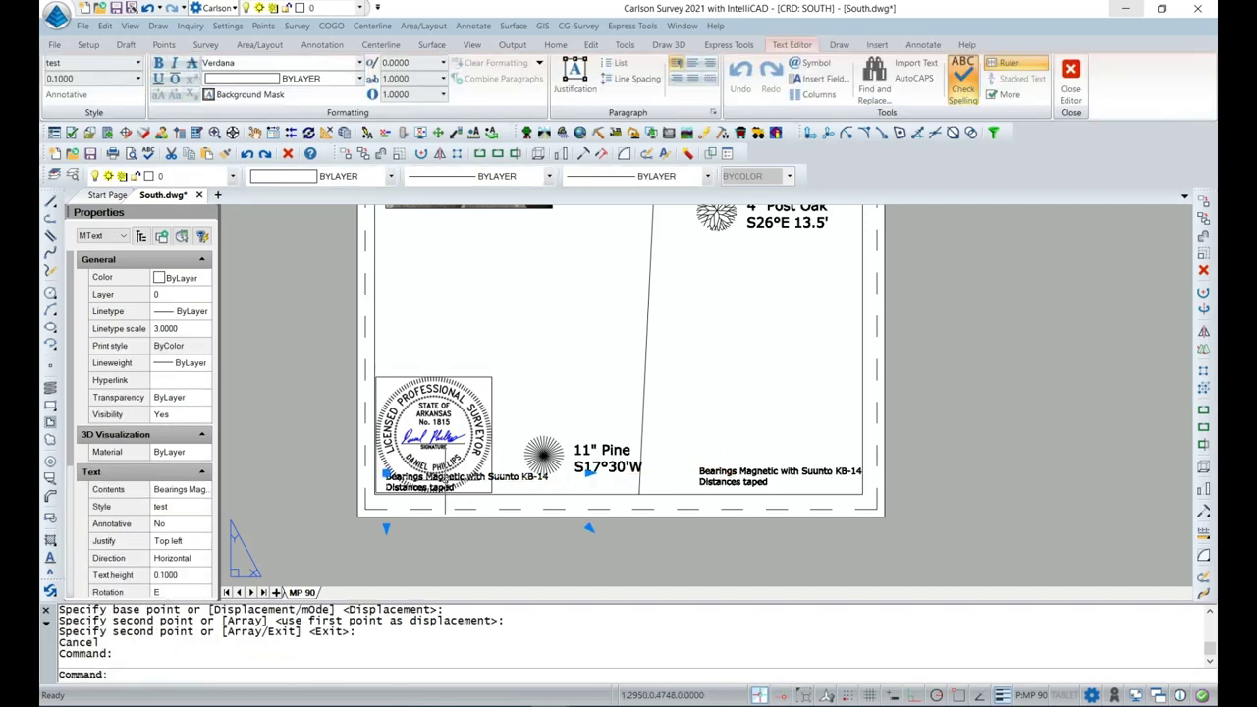
left_click_drag(473, 491, 388, 476)
key("Delete")
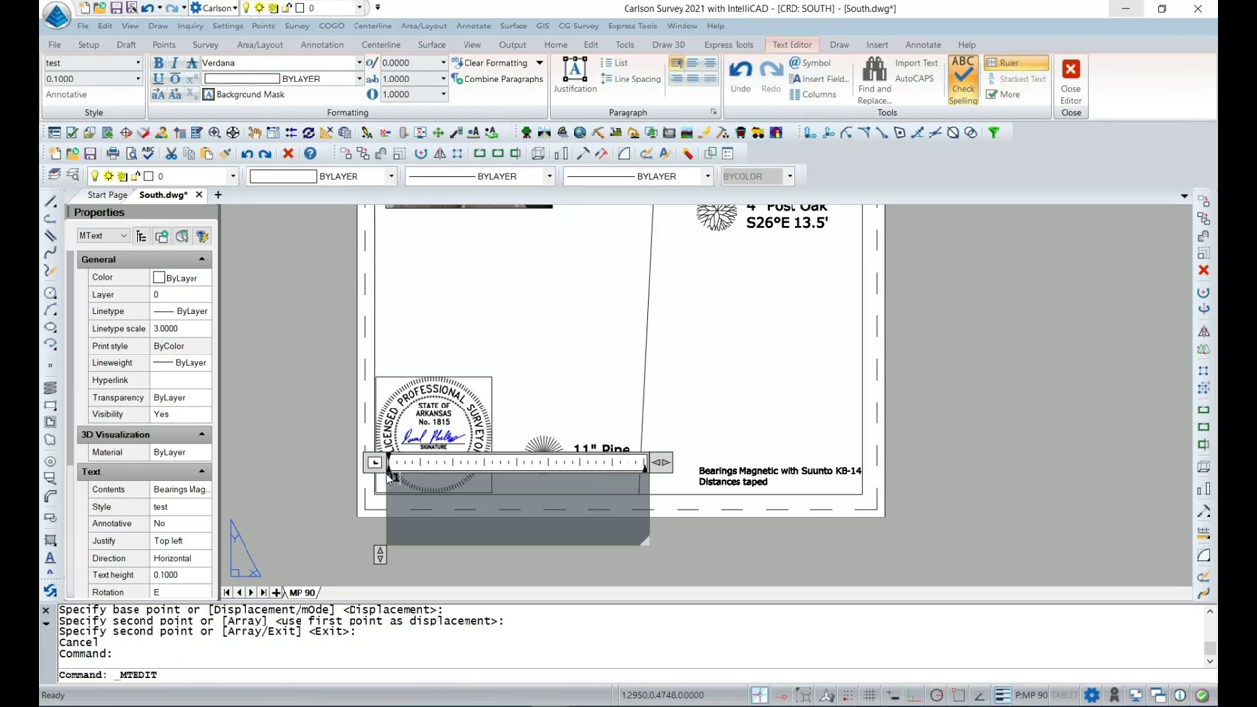
type("1/26/2022")
left_click(308, 508)
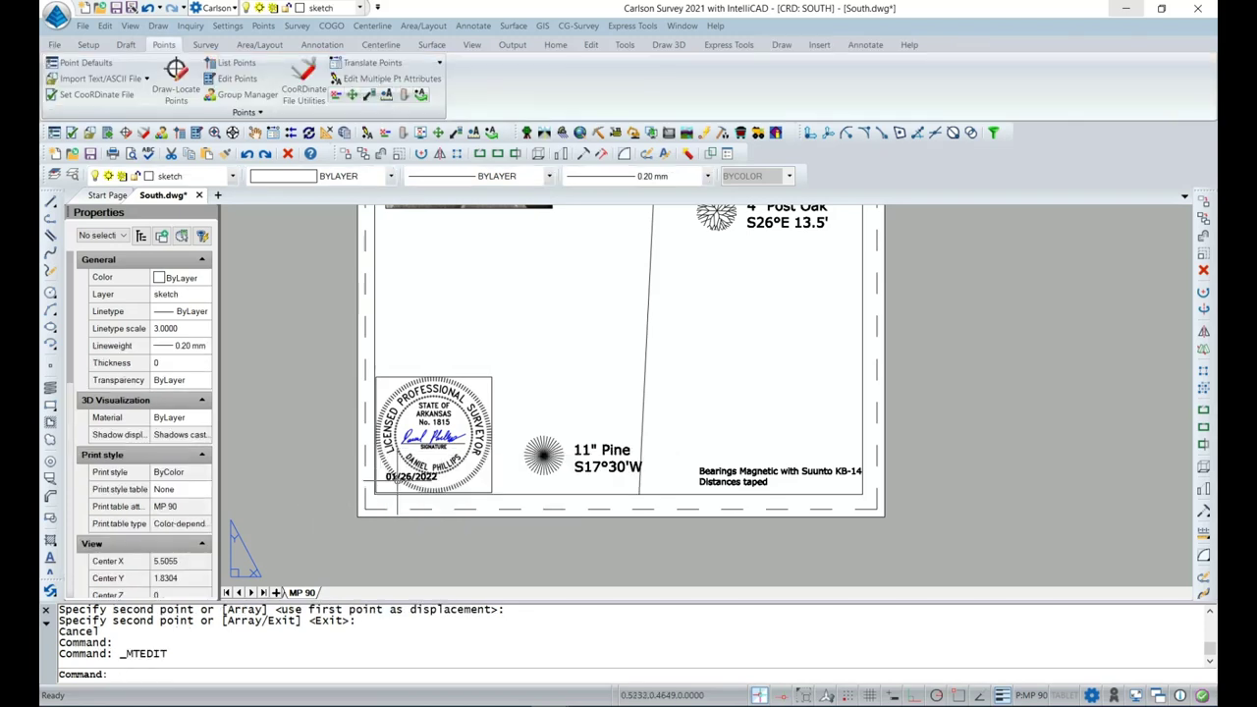
left_click(410, 477)
left_click(386, 475)
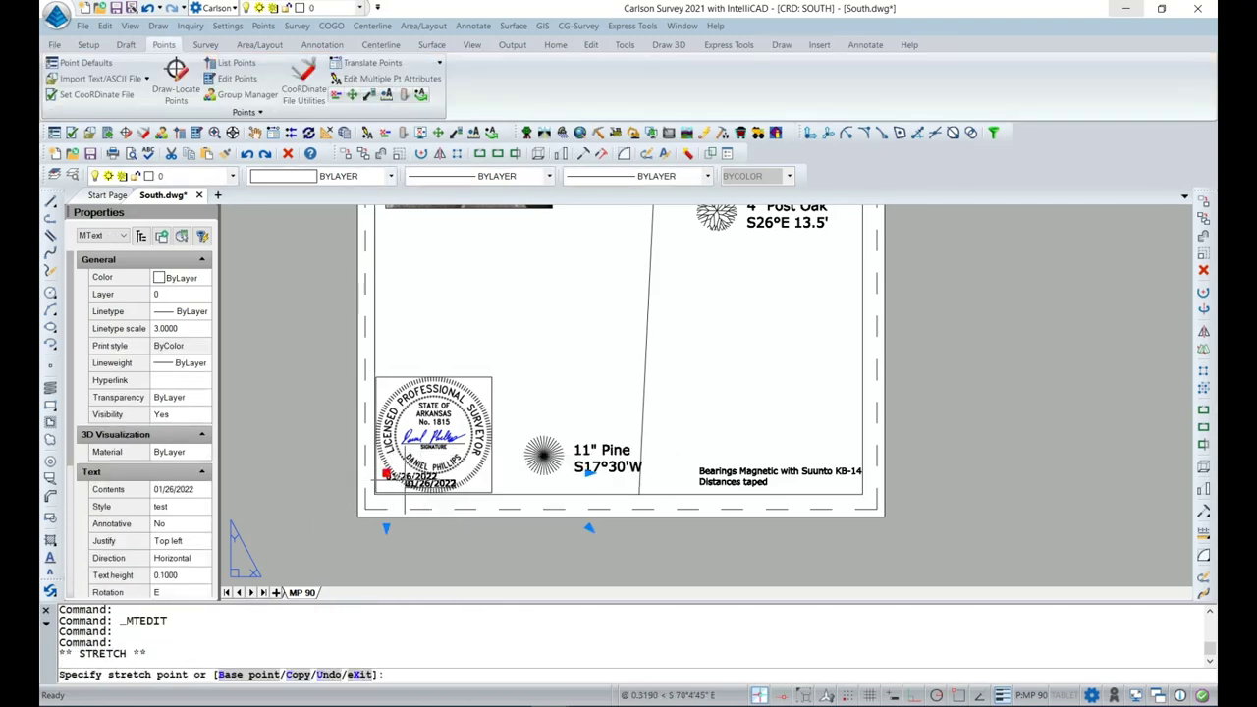
key("Escape")
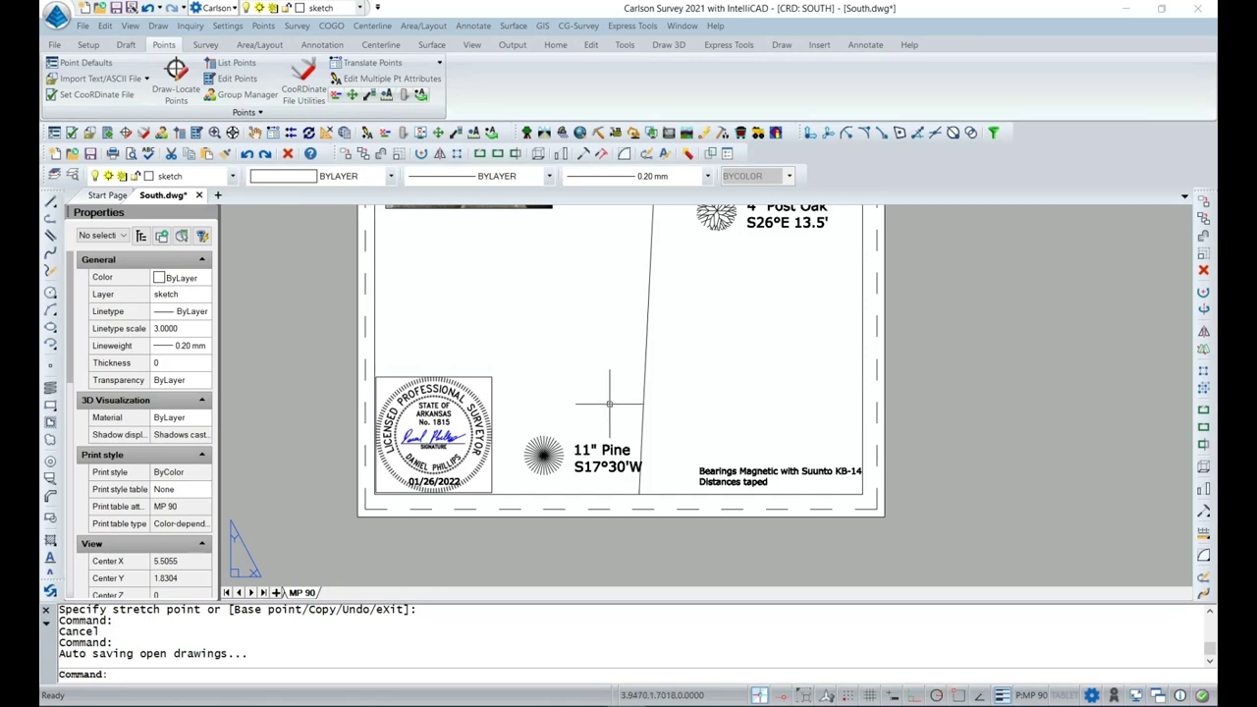
scroll(618, 408, "down", 2)
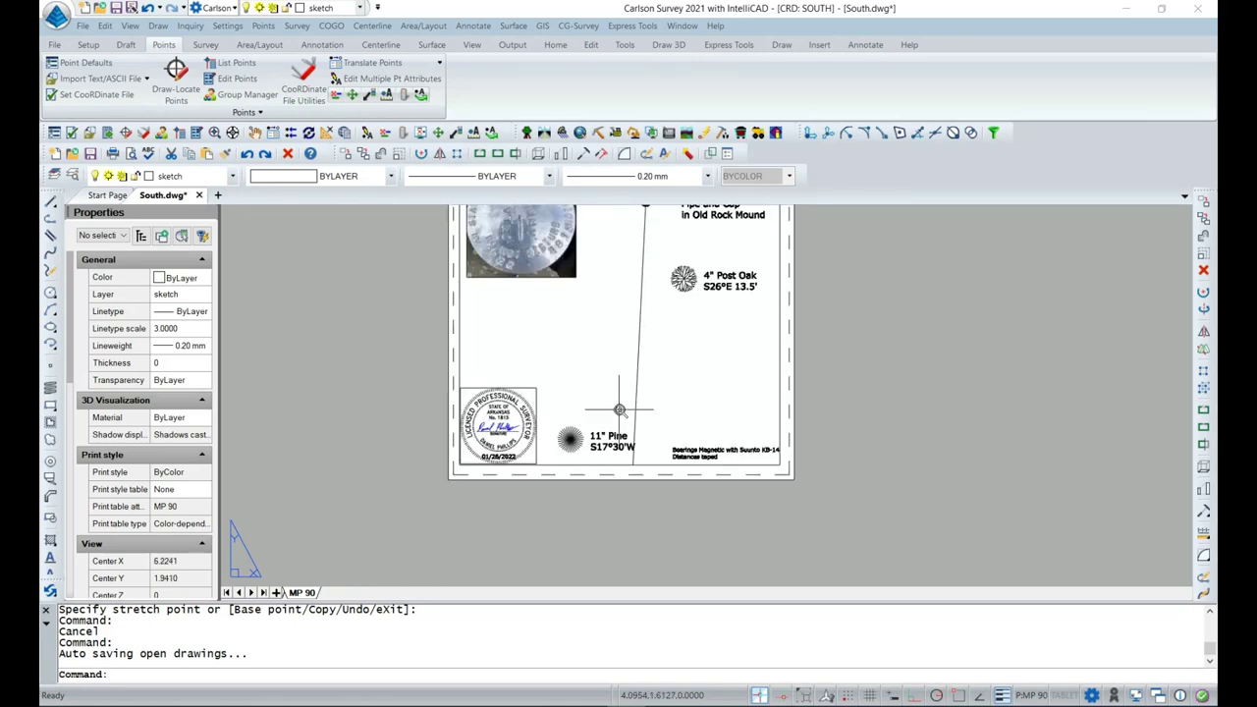
scroll(616, 405, "up", 2)
scroll(614, 403, "down", 2)
scroll(614, 403, "up", 1)
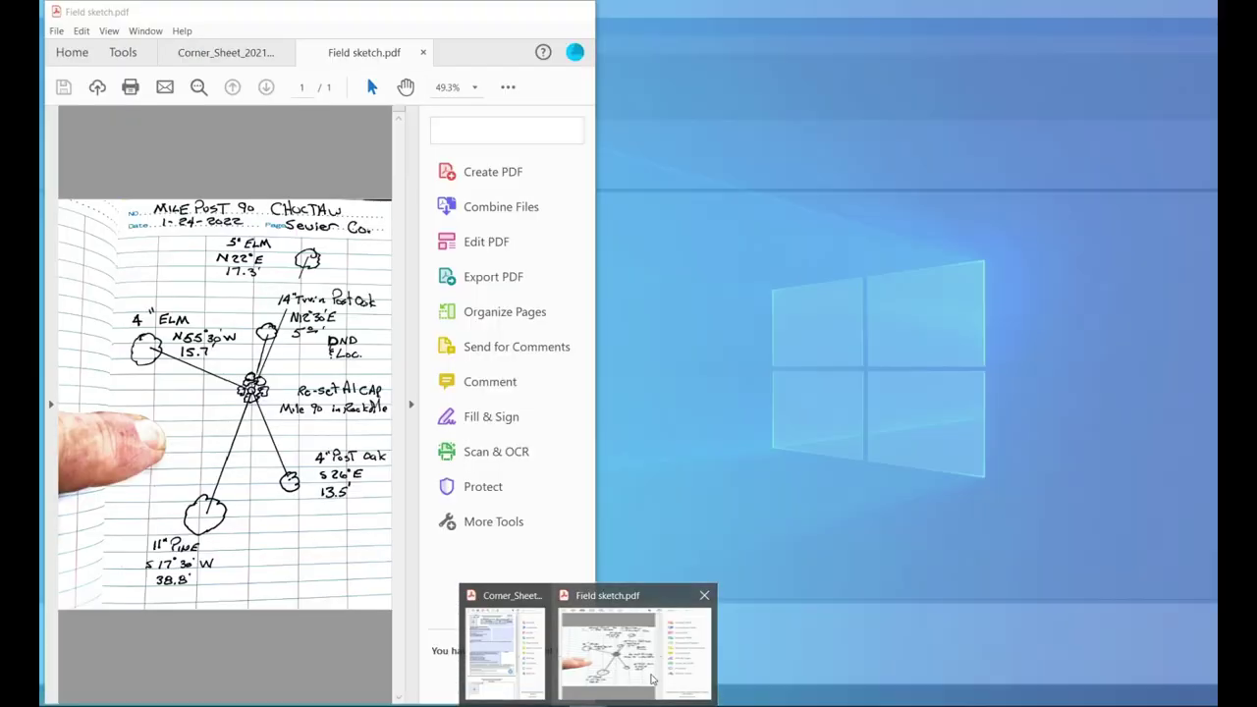
Arrange the CAD window beside the Acrobat field sketch and zoom to the 11" Pine label.
left_click(633, 639)
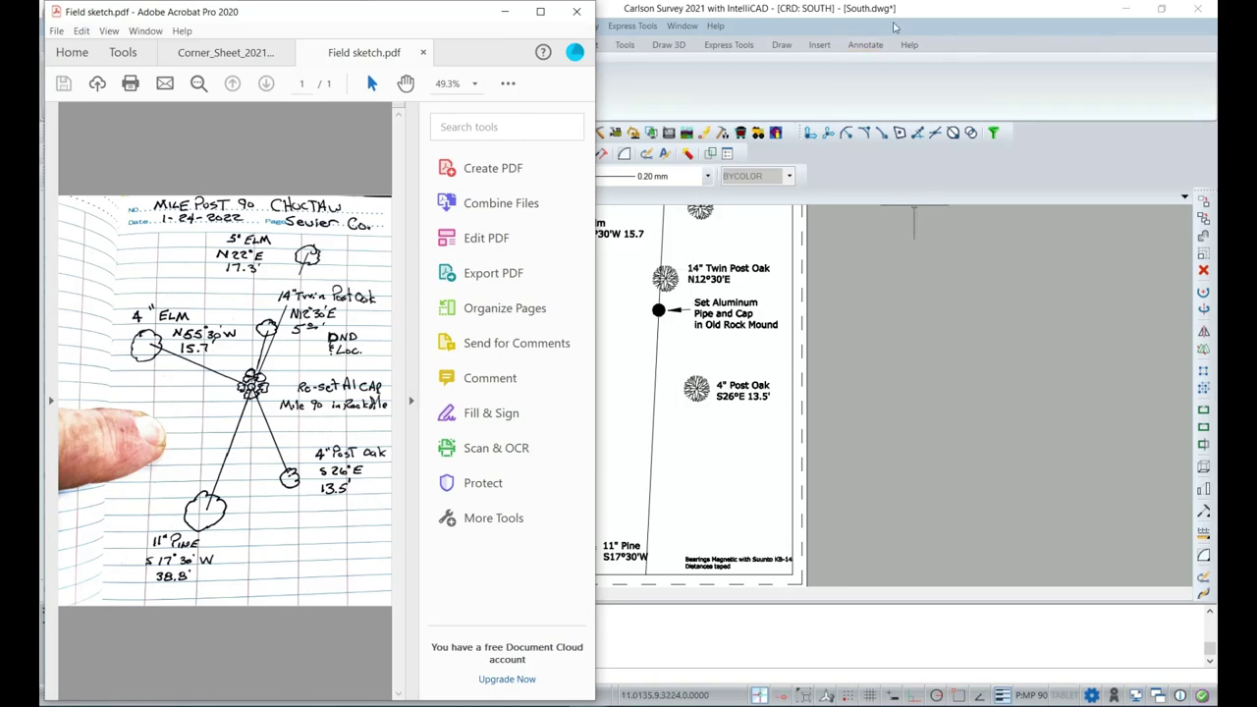
left_click(906, 8)
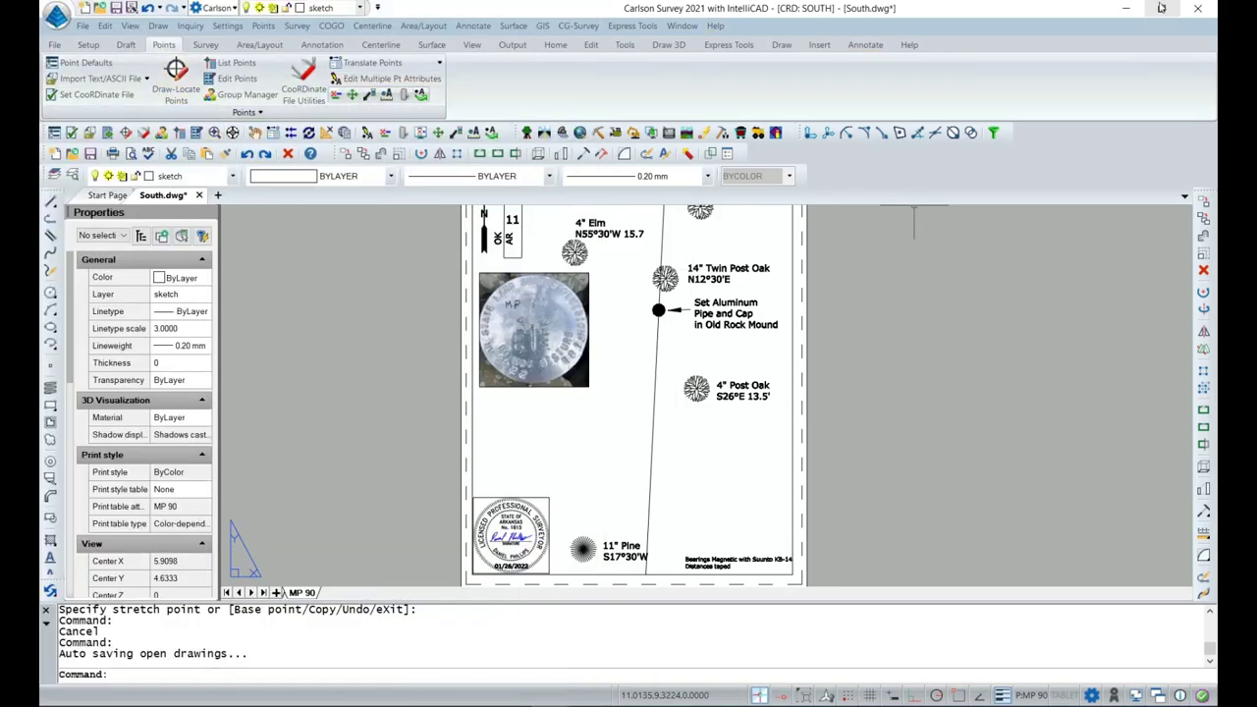
left_click(1161, 8)
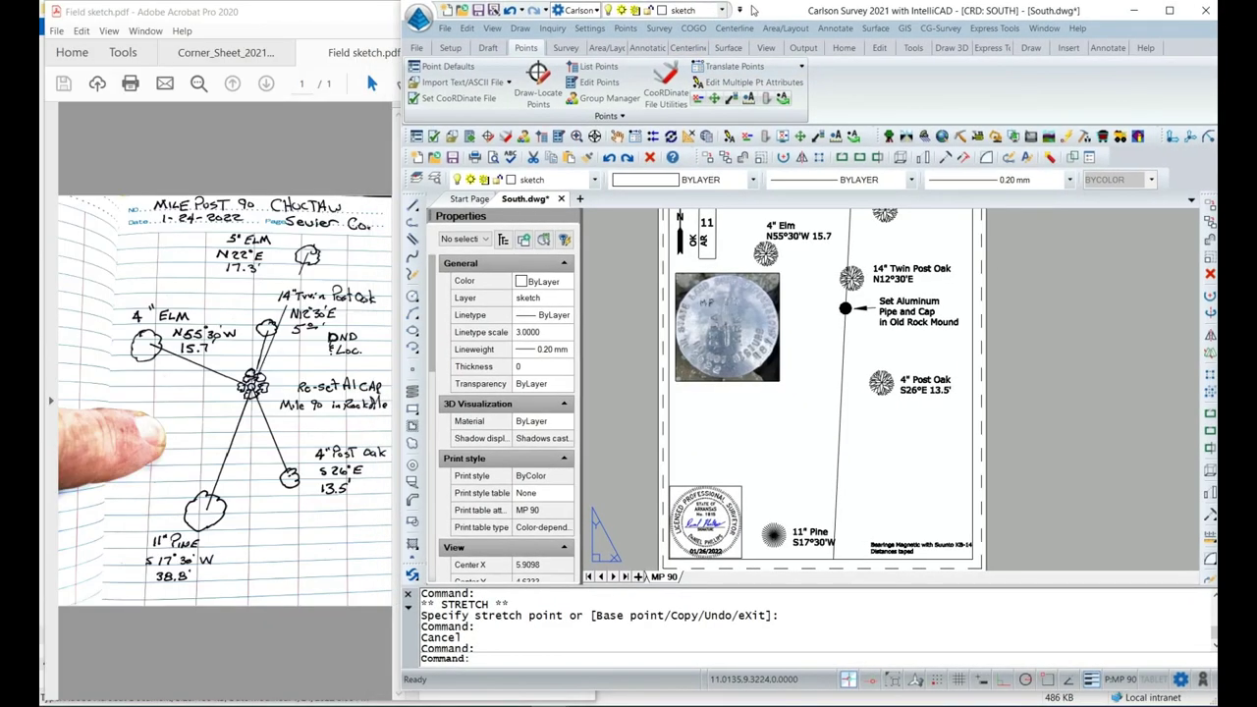
left_click_drag(745, 10, 751, 11)
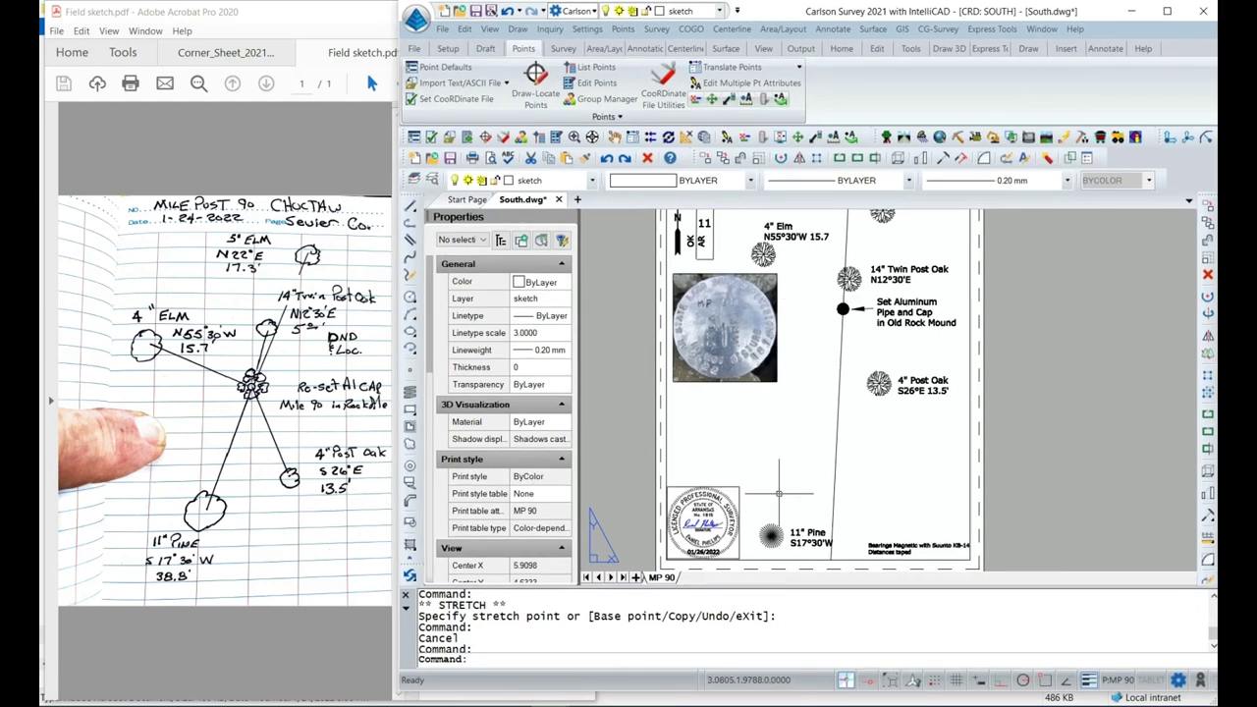
middle_click_drag(781, 490, 751, 412)
scroll(811, 474, "up", 2)
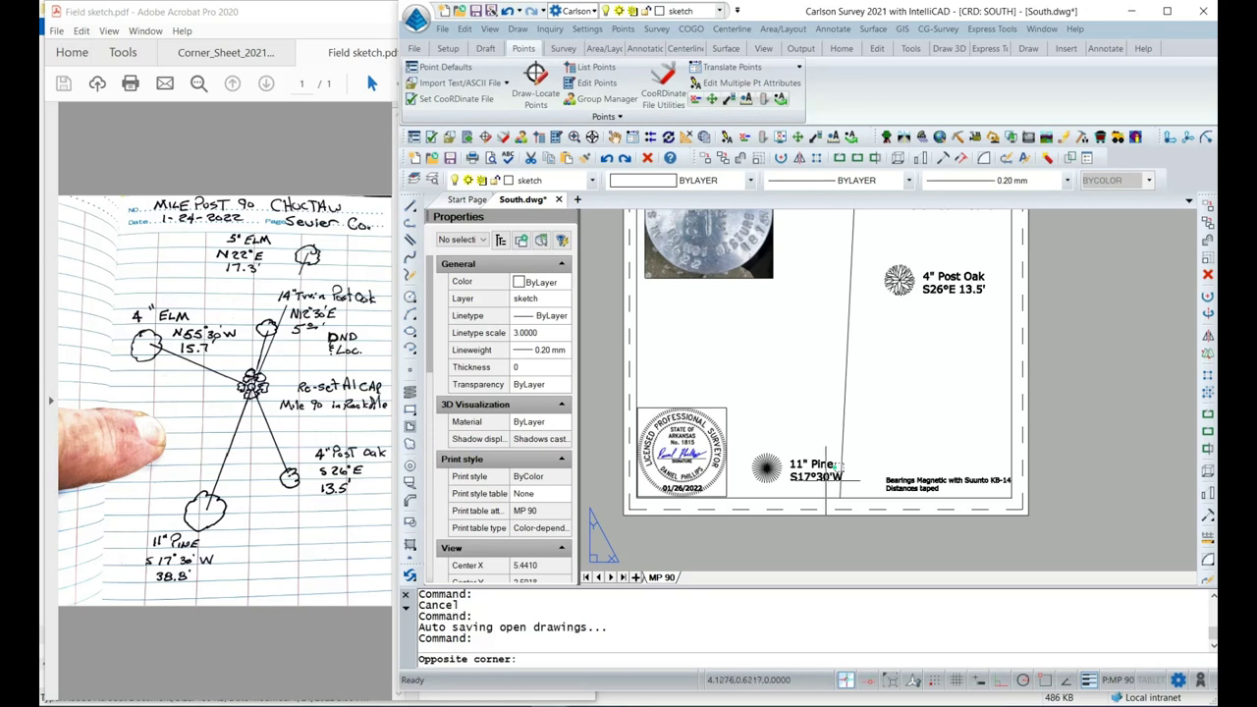
left_click_drag(837, 467, 825, 479)
Append 38.8 to the 11" Pine label so it reads S17°30'W 38.8'.
double_click(823, 475)
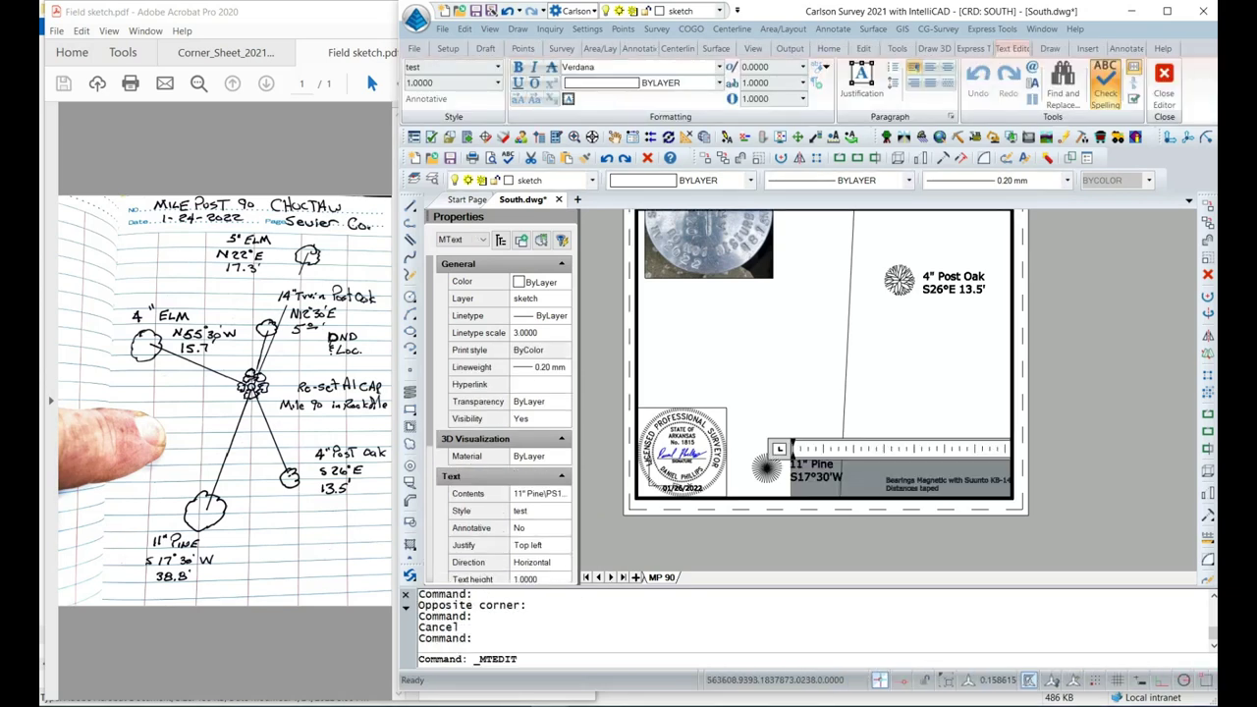
key("End")
type("38.8")
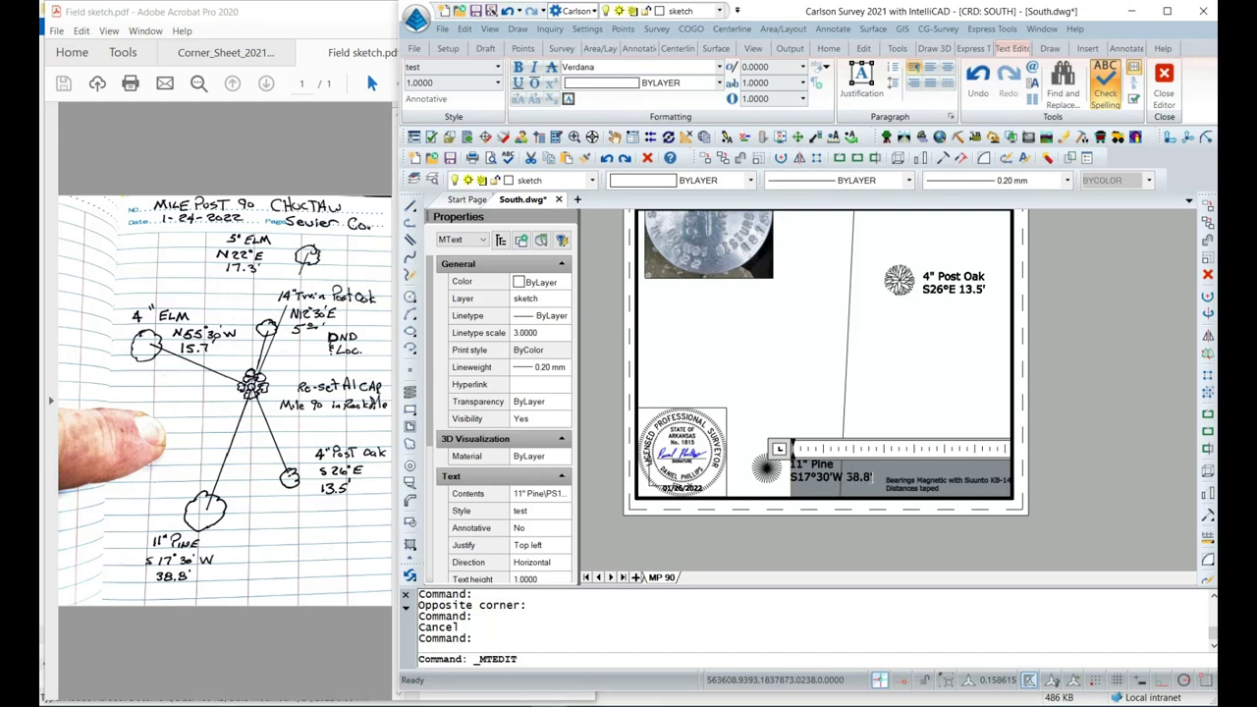
left_click(1029, 393)
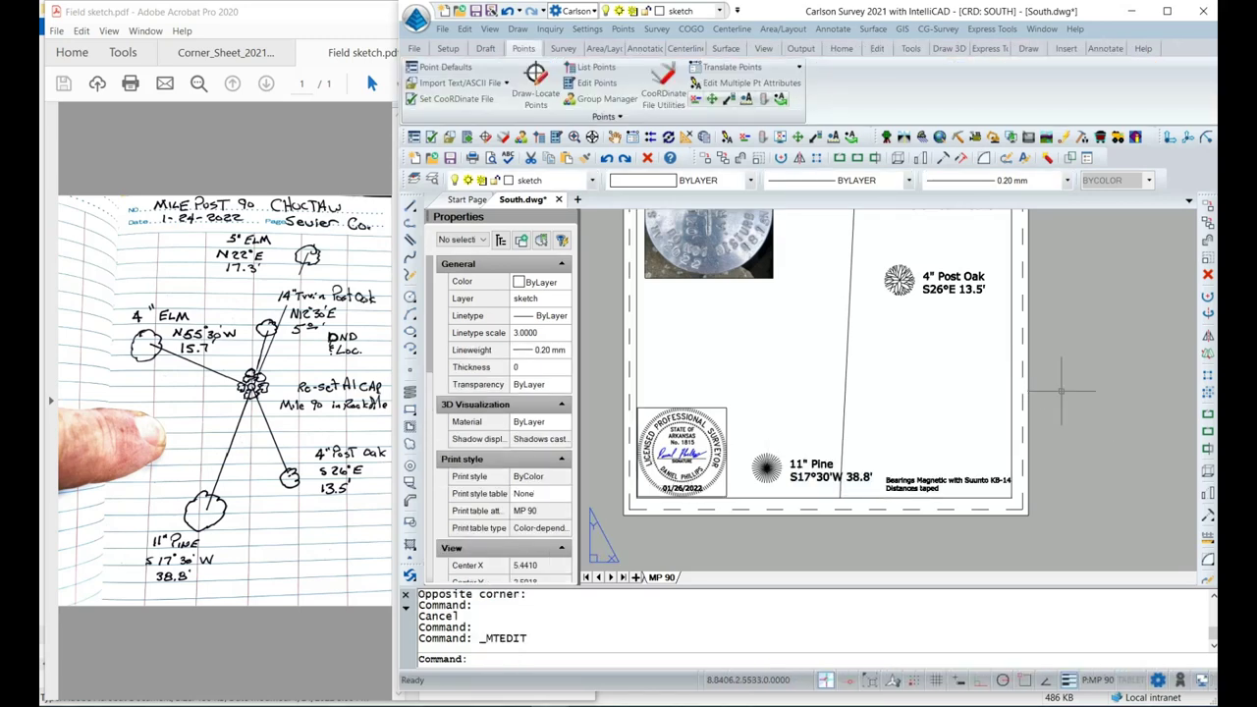
mouse_move(994, 375)
middle_mouse_down()
mouse_move(987, 430)
mouse_move(954, 458)
middle_mouse_up()
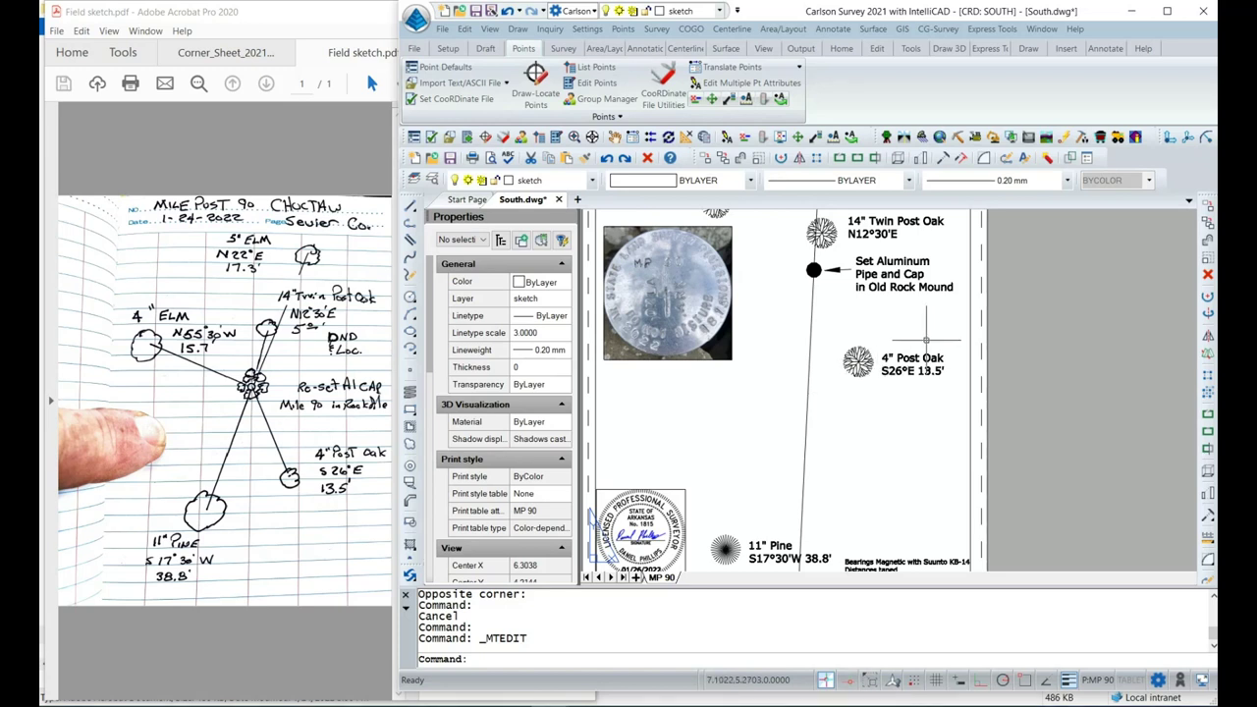
middle_click_drag(925, 340, 911, 396)
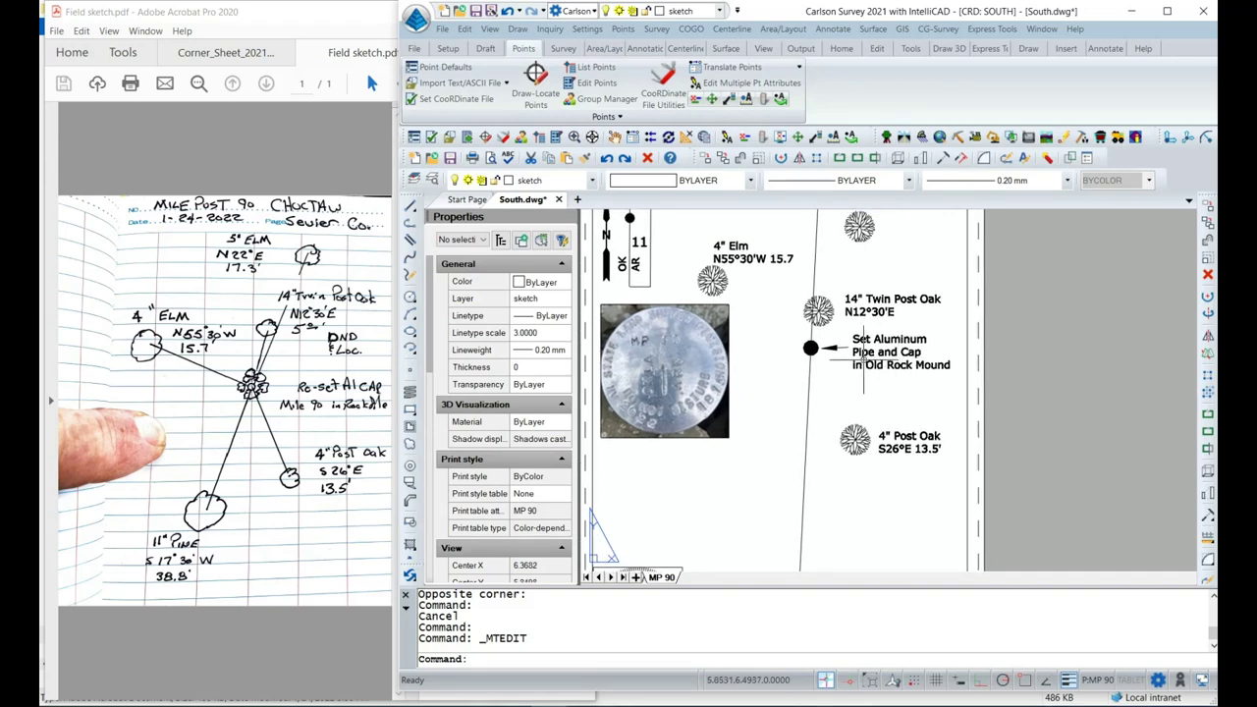
middle_click_drag(873, 358, 900, 443)
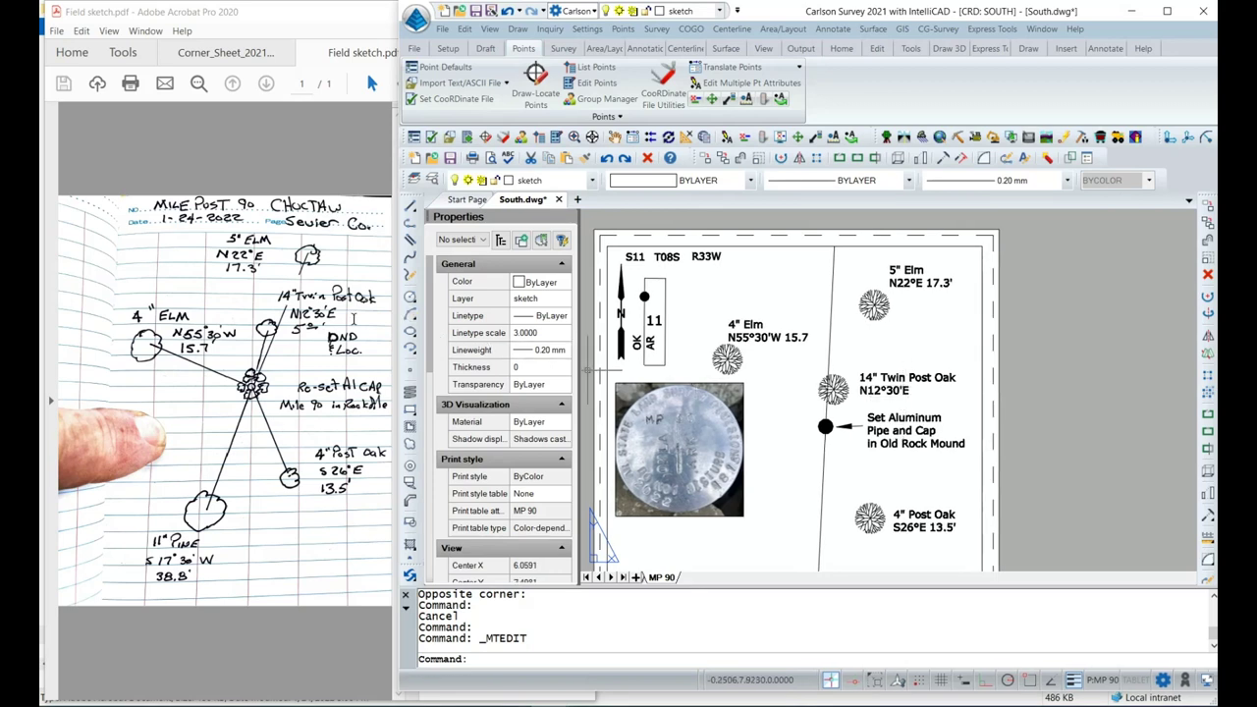
left_click(899, 390)
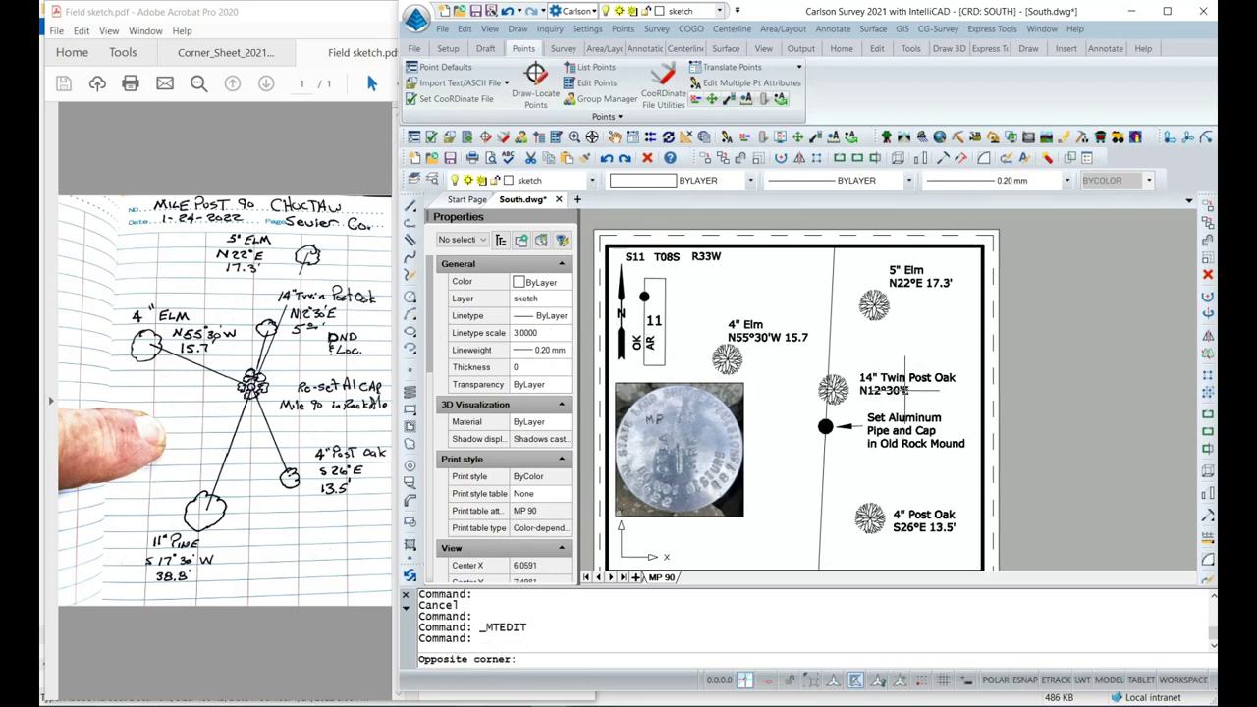
Add 5.0' after the bearing on the 14" Twin Post Oak label, giving N12°30'E 5.0'.
double_click(898, 390)
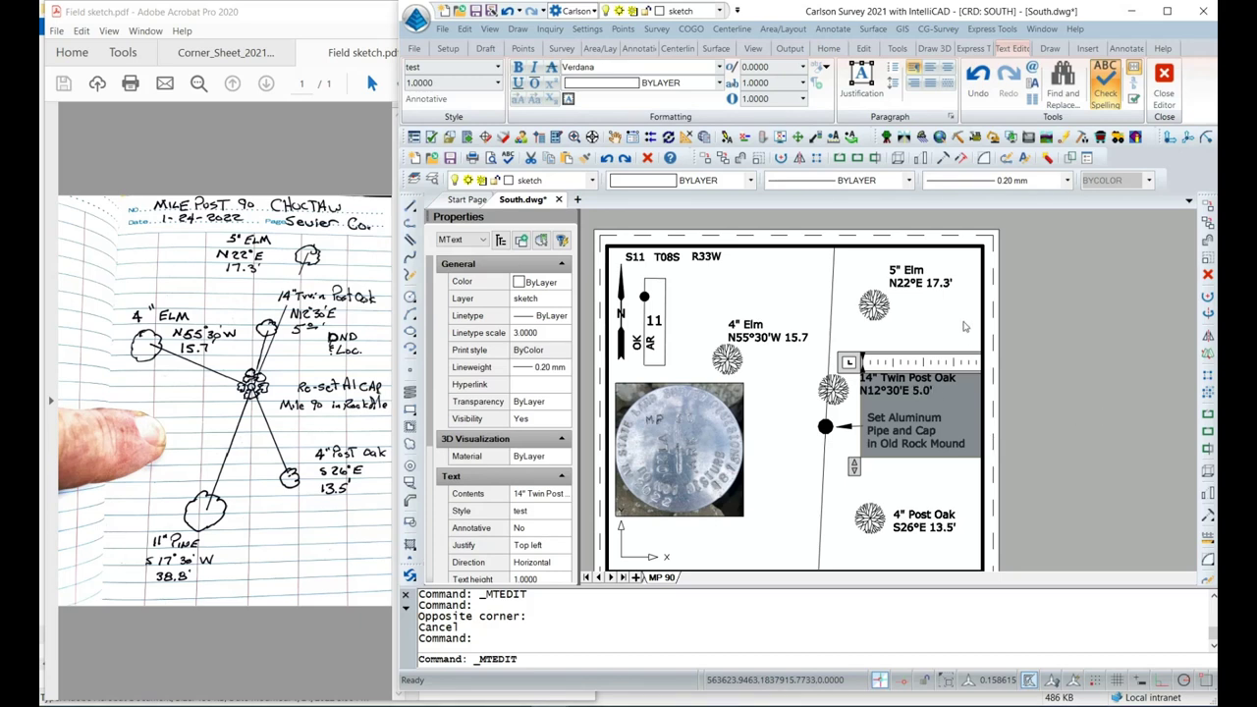
left_click(965, 327)
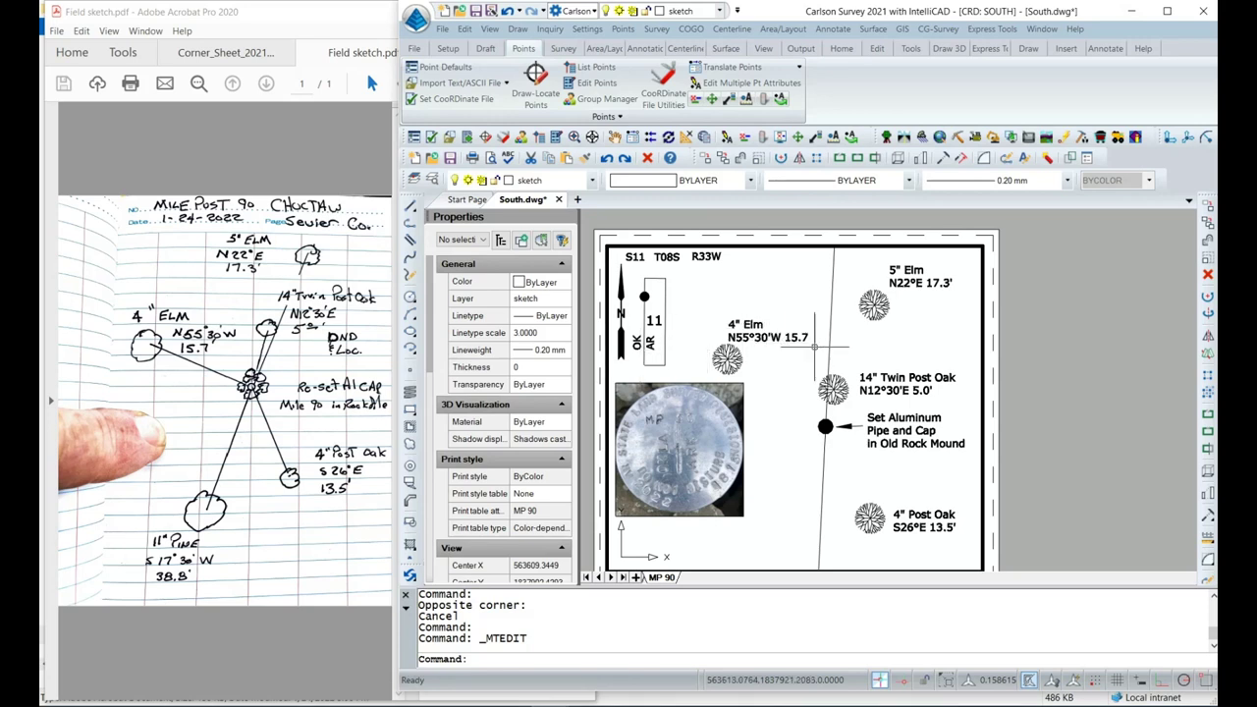
Stretch the aluminum cap photo lower, below the 4" Elm label.
double_click(1061, 364)
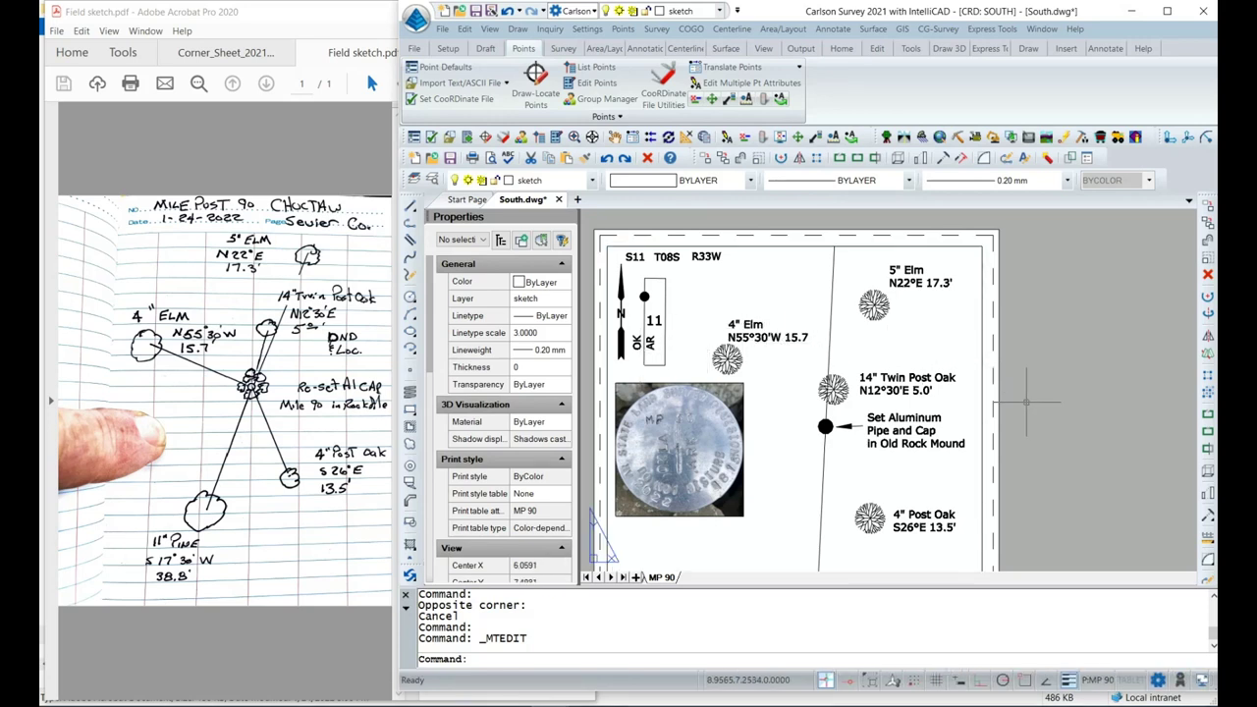
middle_click_drag(1001, 449, 1018, 328)
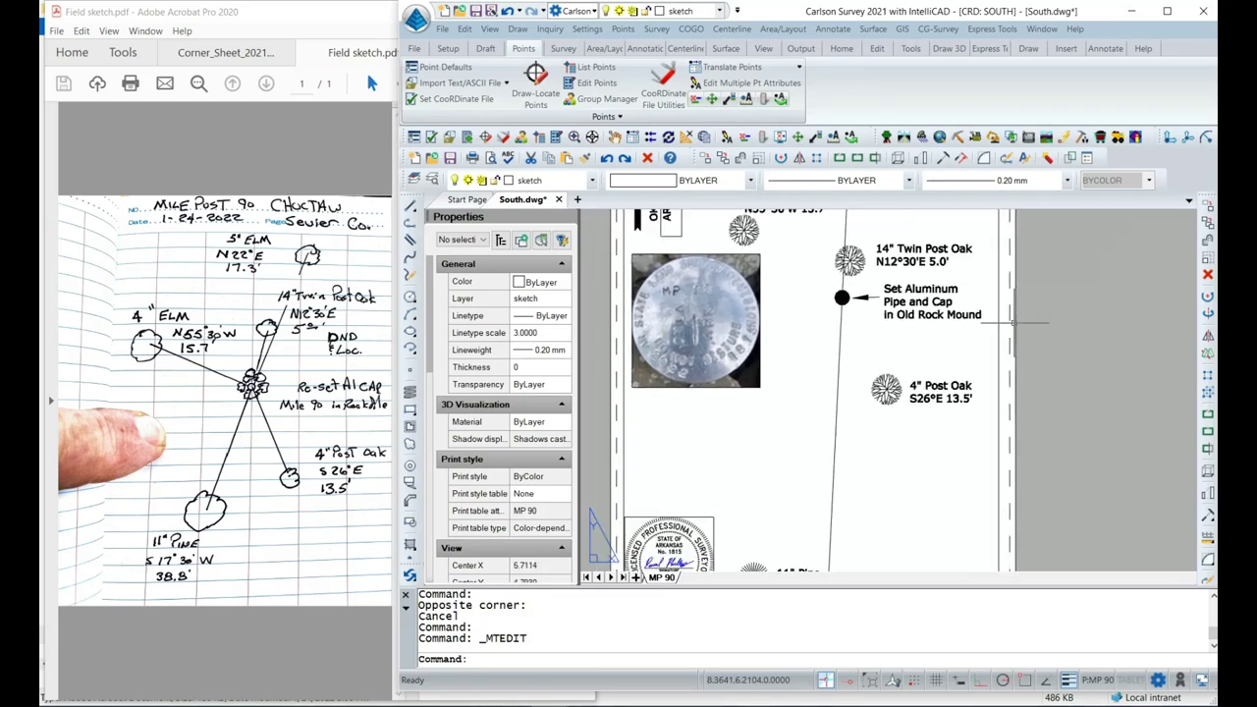
mouse_move(987, 436)
middle_mouse_down()
mouse_move(1014, 346)
mouse_move(977, 442)
mouse_move(983, 481)
mouse_move(950, 334)
middle_mouse_up()
middle_click_drag(815, 393, 807, 427)
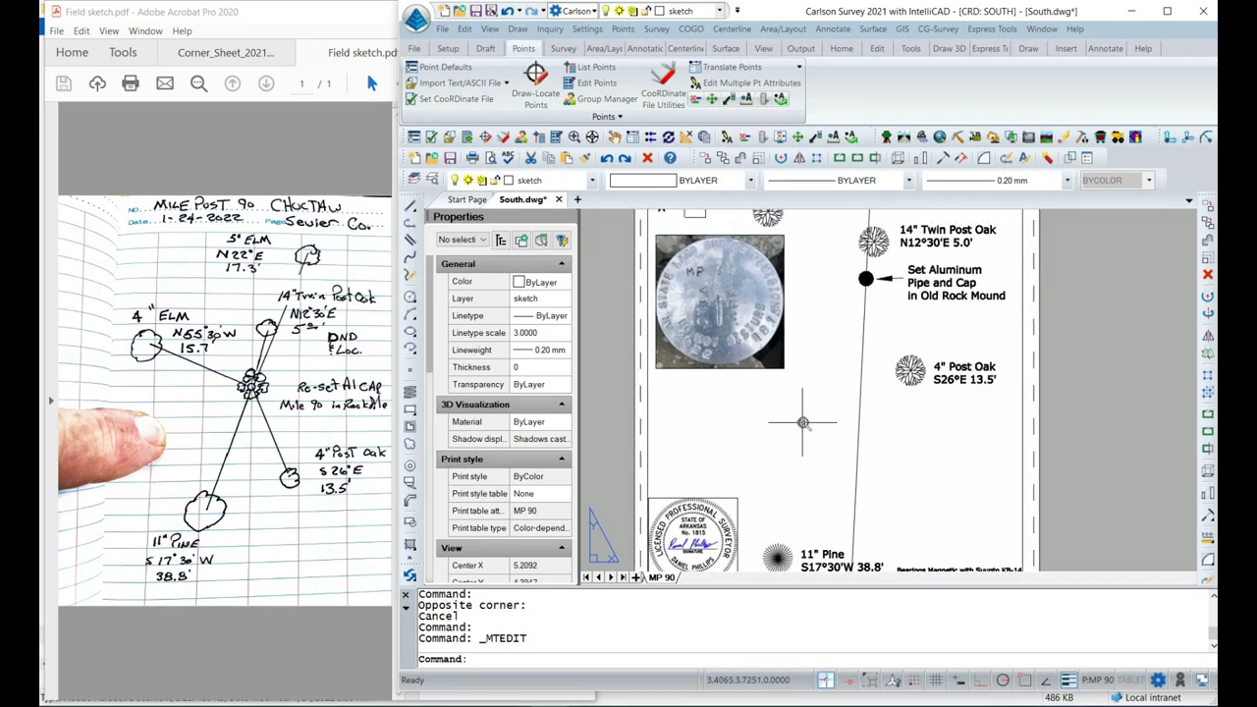
scroll(807, 426, "down", 1)
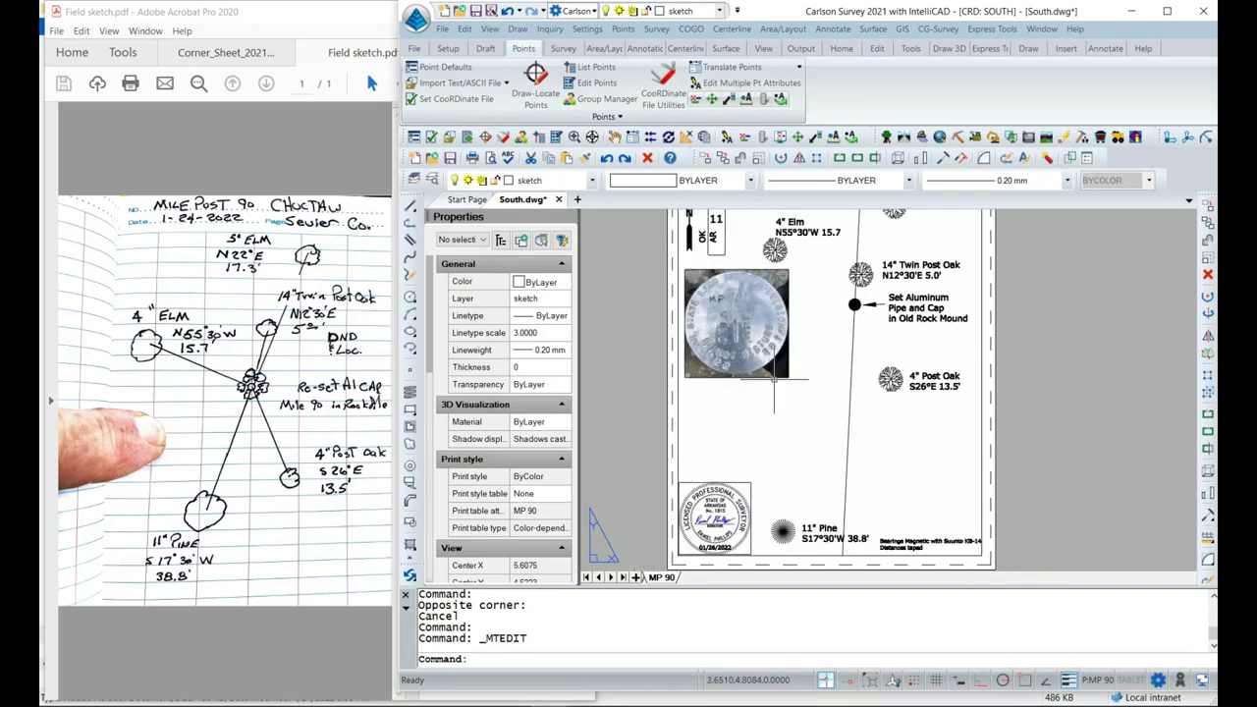
left_click(776, 413)
left_click(773, 381)
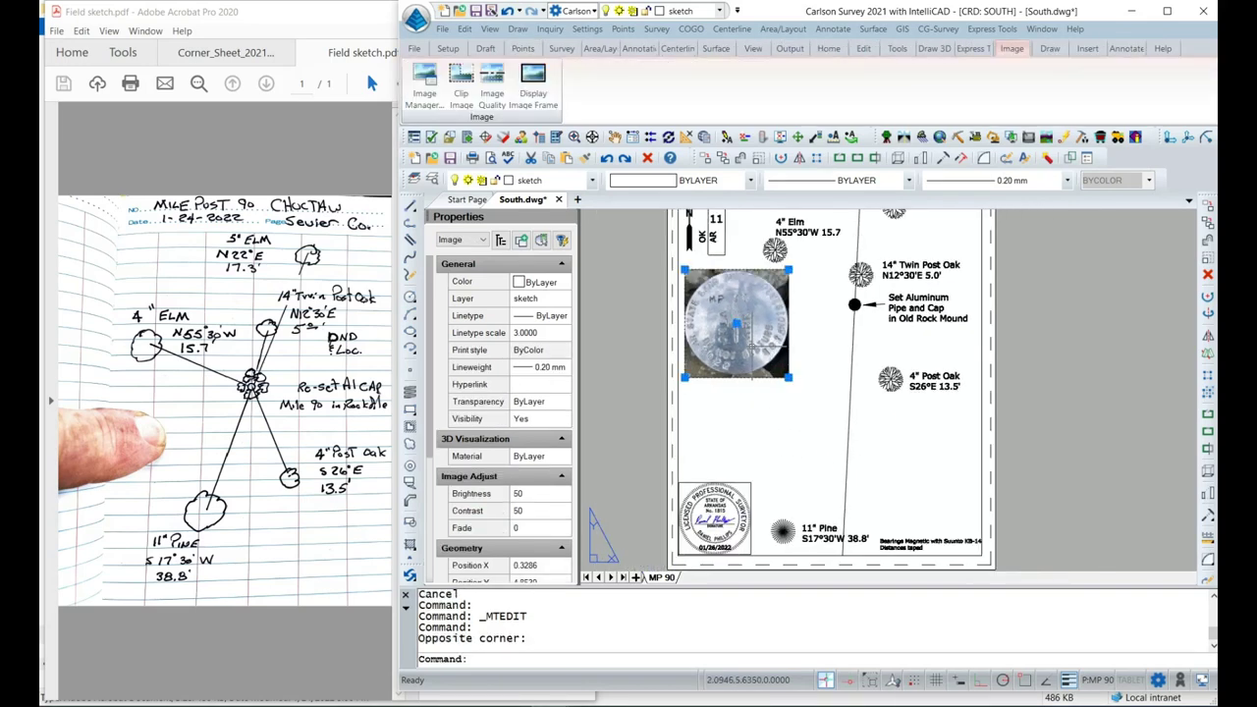
left_click(735, 324)
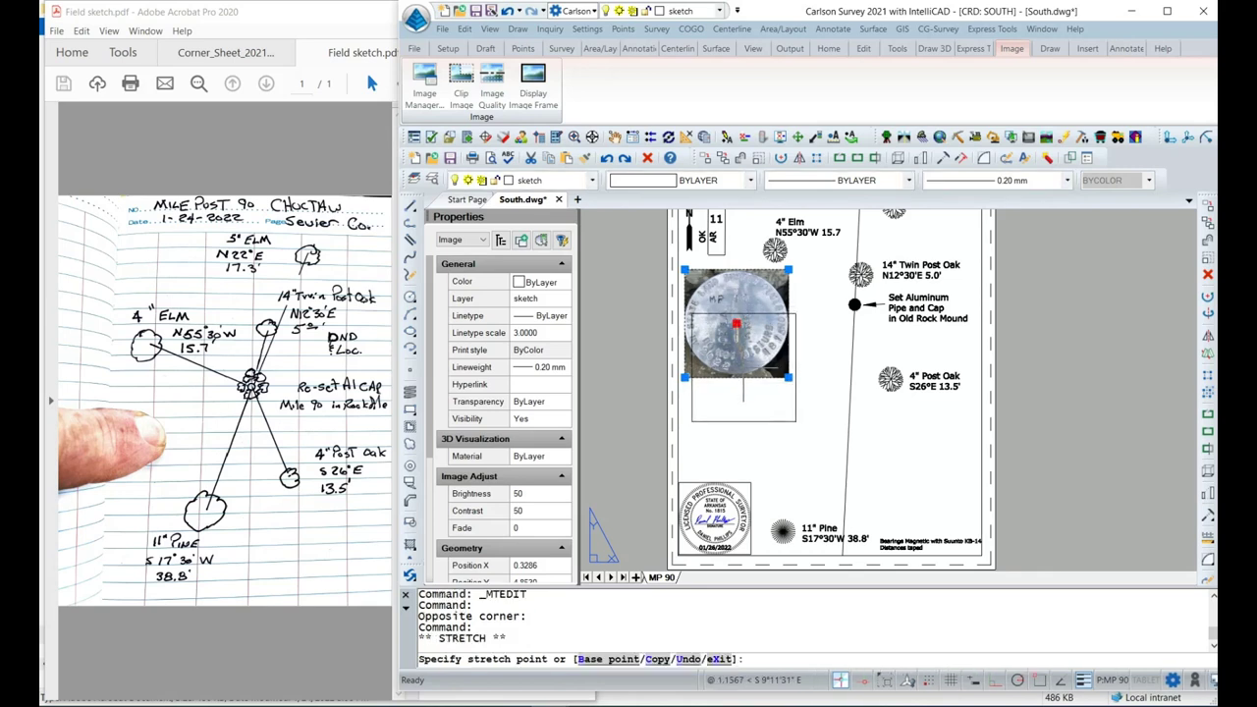
left_click(744, 368)
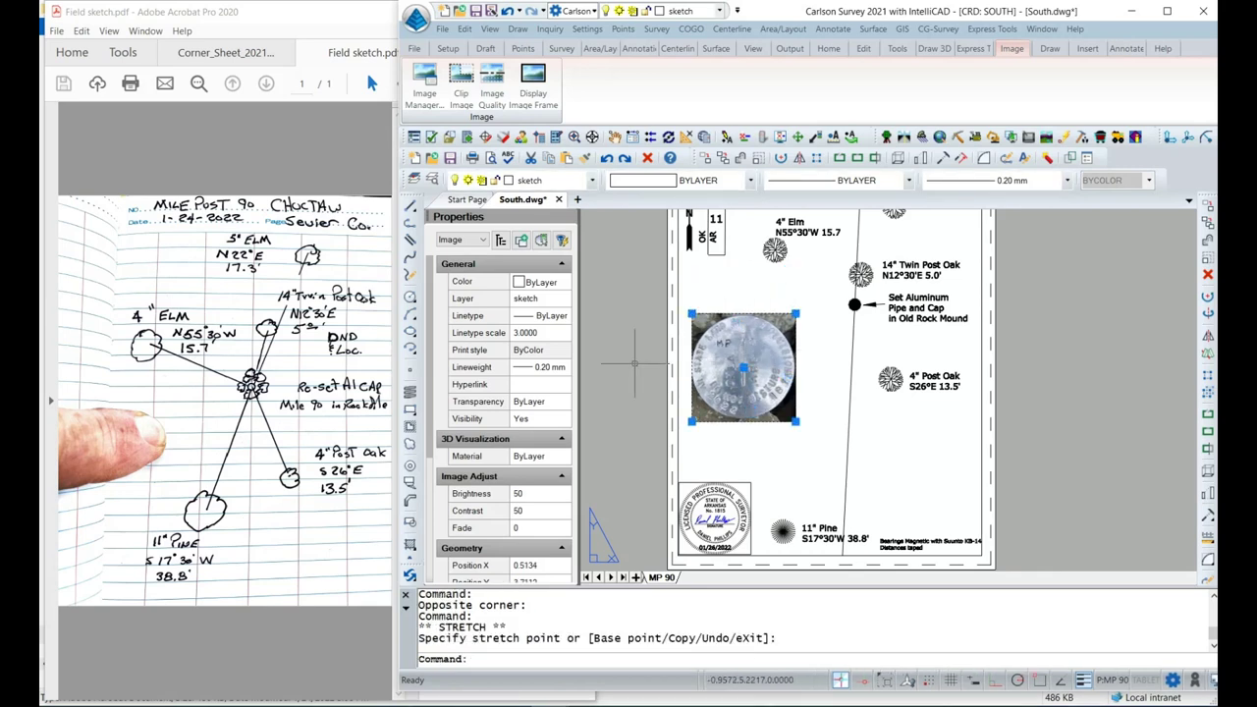
Deselect the photo and zoom out to centre the whole sheet.
left_click(635, 363)
key("Escape")
key("Escape")
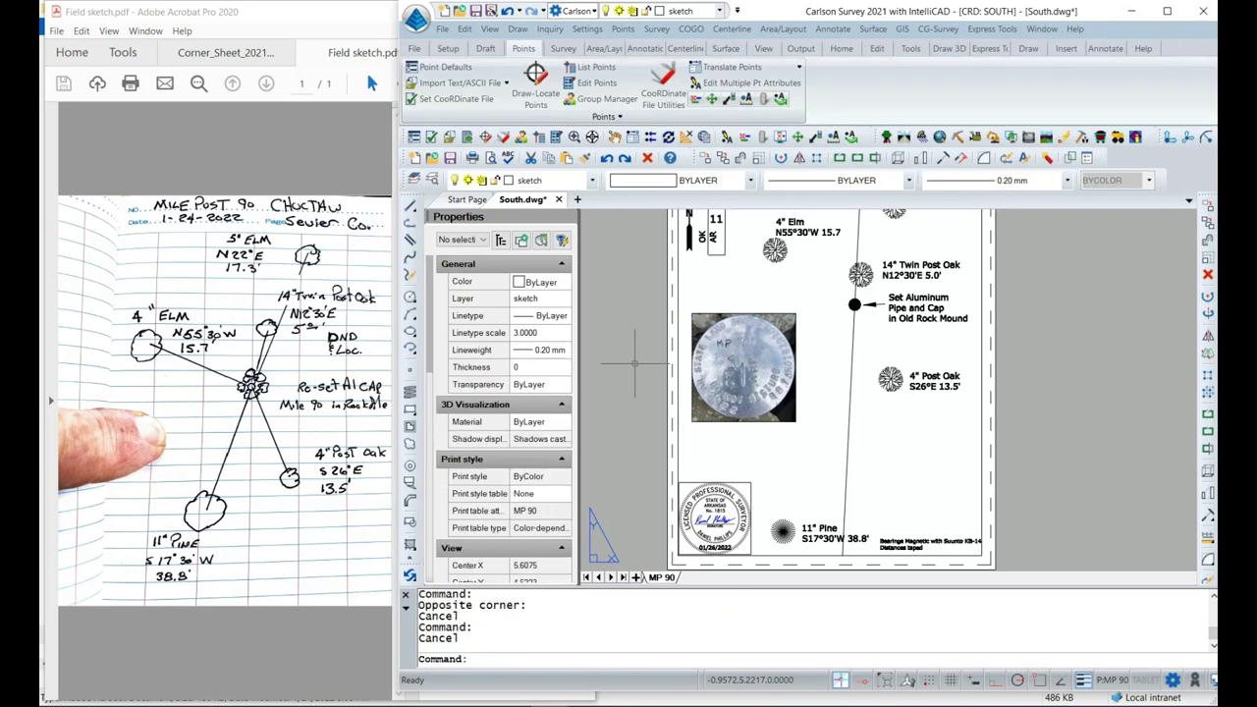
scroll(684, 358, "down", 1)
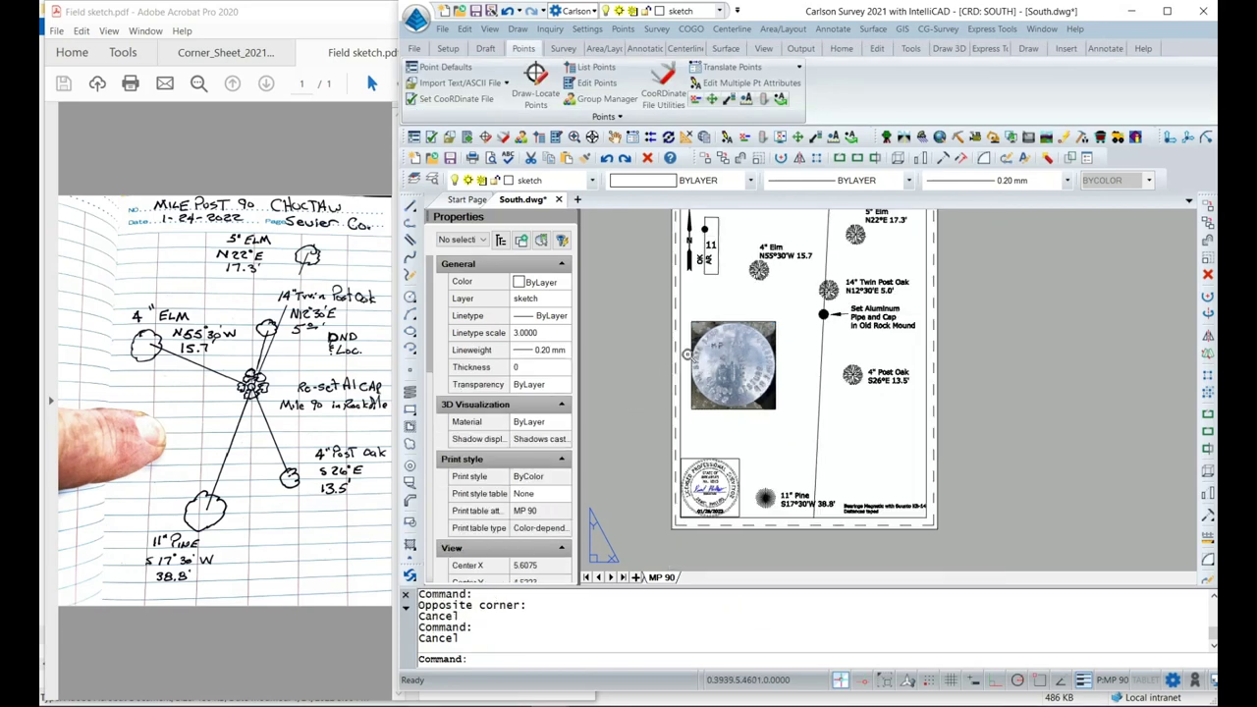
middle_click_drag(649, 330, 675, 366)
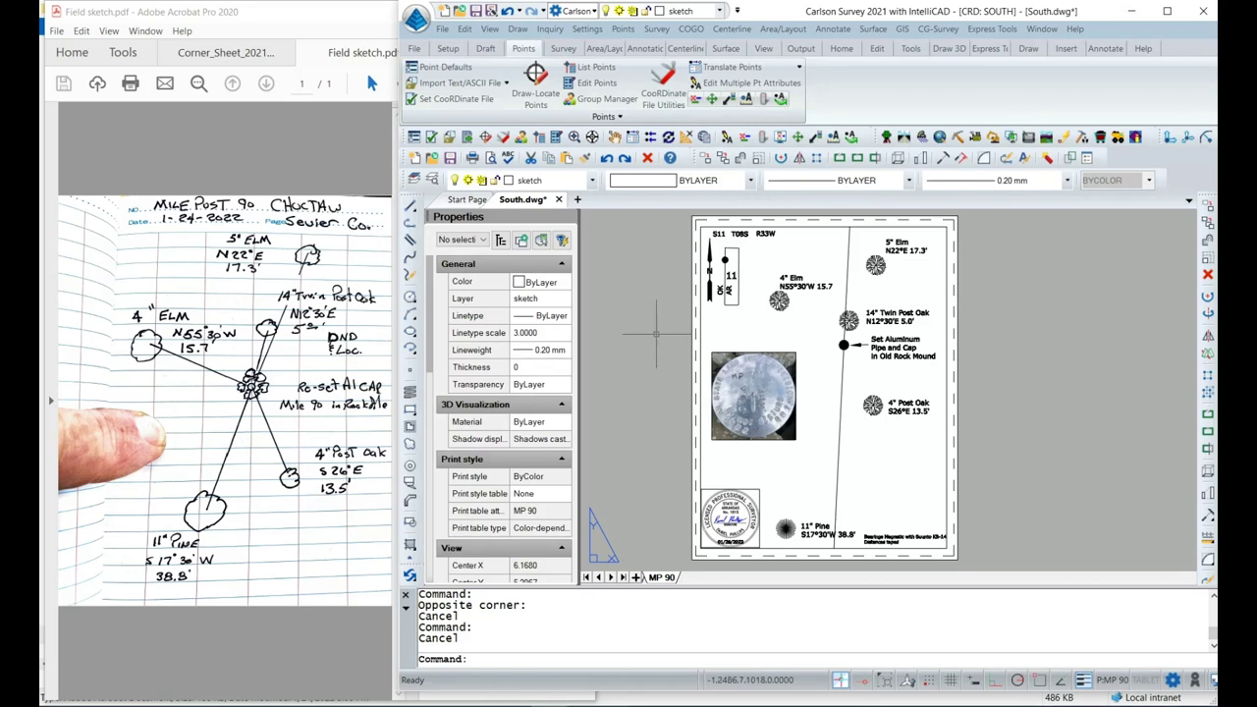
Save South.dwg and remove all sheets except South-MP 90 from the publish list.
left_click(444, 30)
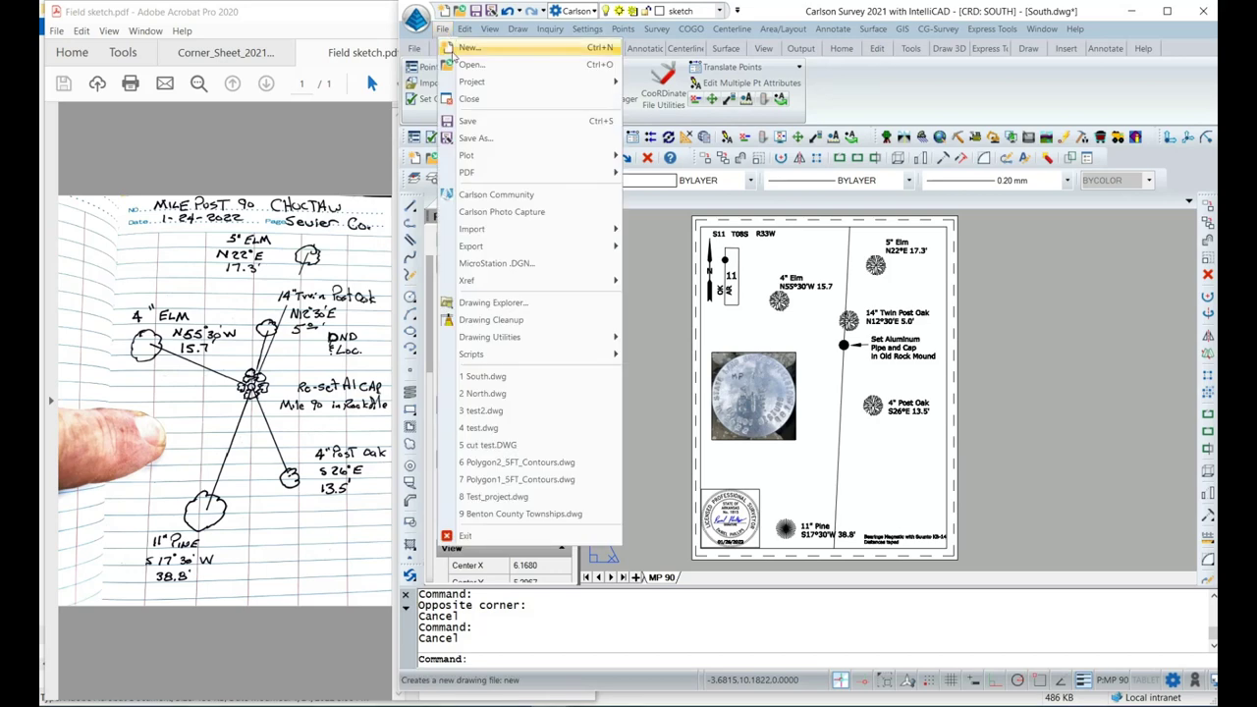
left_click(477, 11)
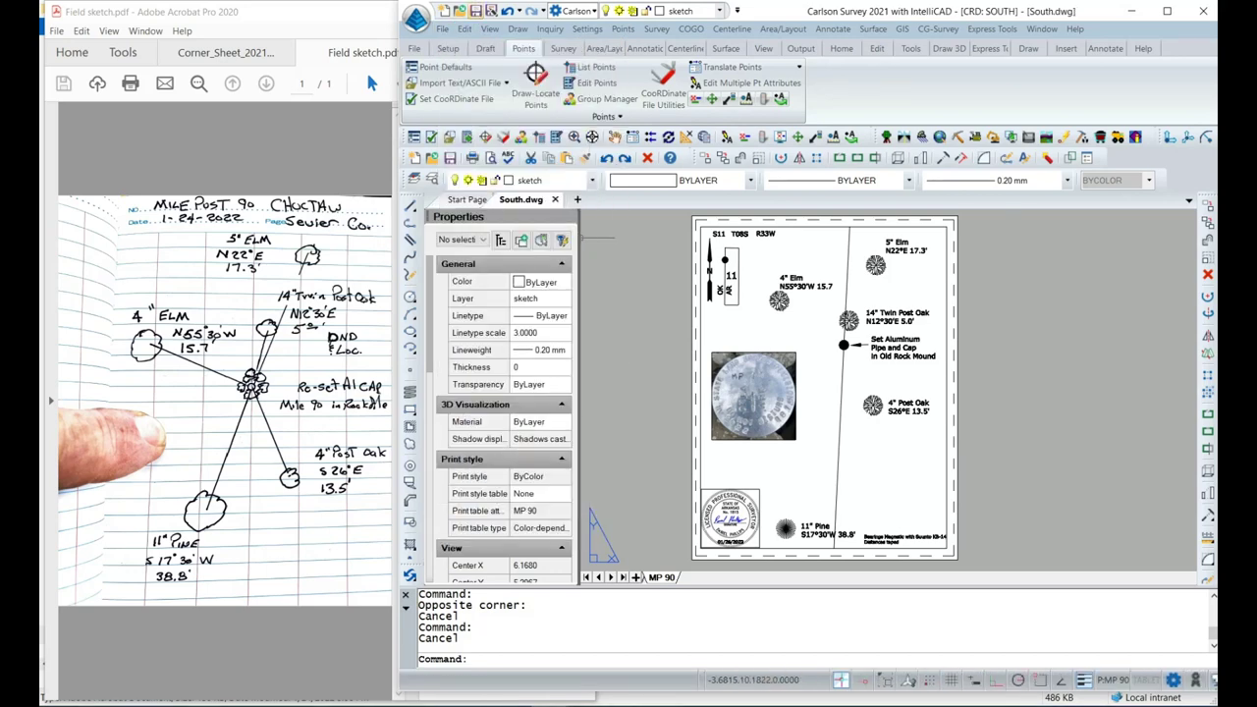
left_click(444, 30)
mouse_move(479, 162)
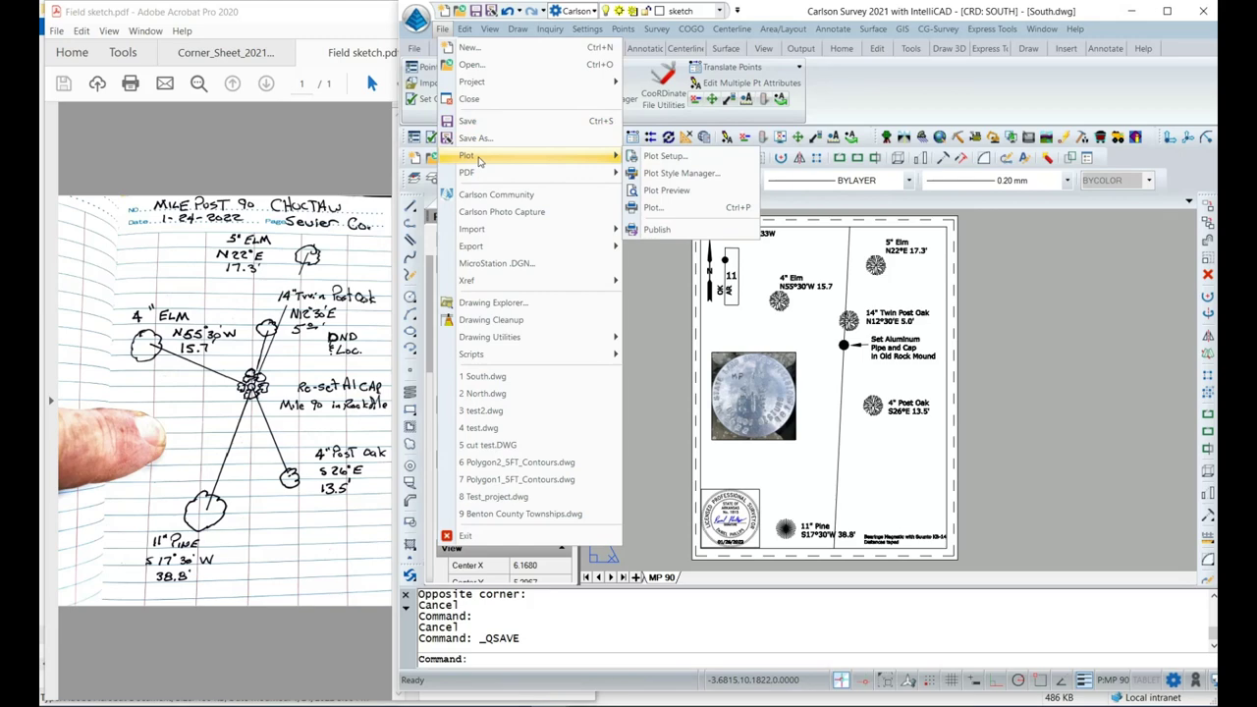
left_click(649, 232)
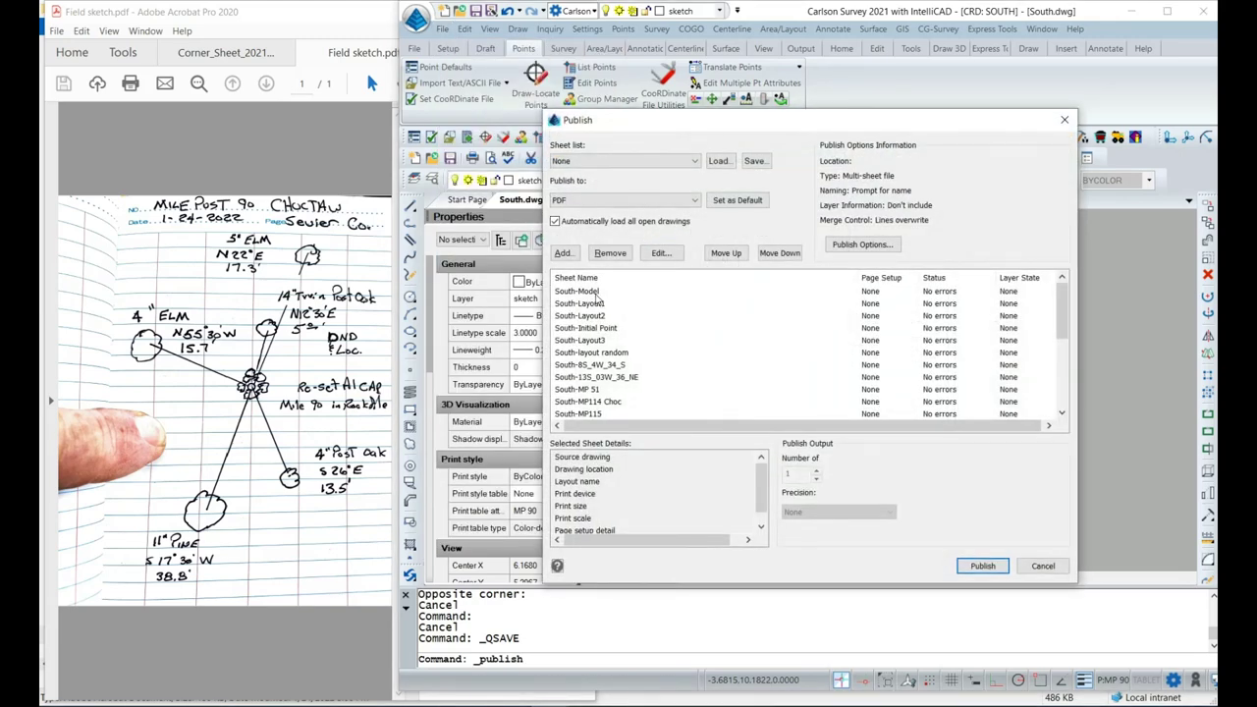
left_click(598, 304)
scroll(598, 306, "down", 5)
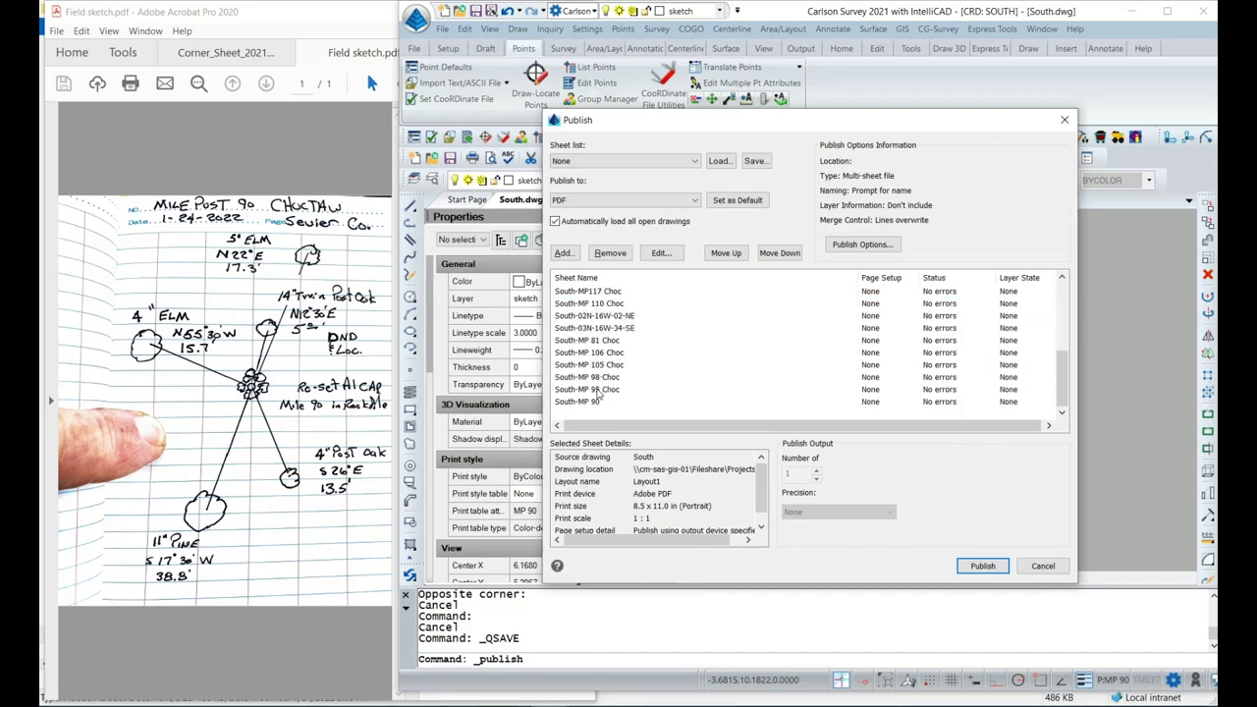
left_click(598, 390, "shift")
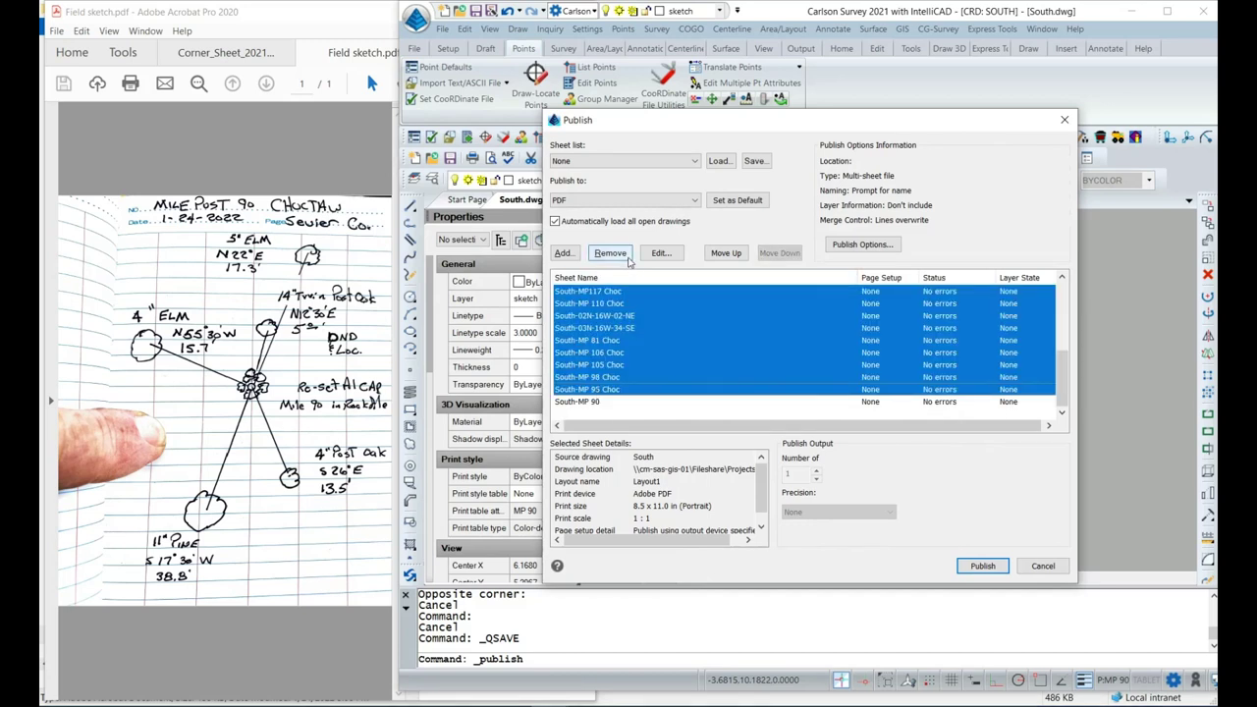
left_click(623, 256)
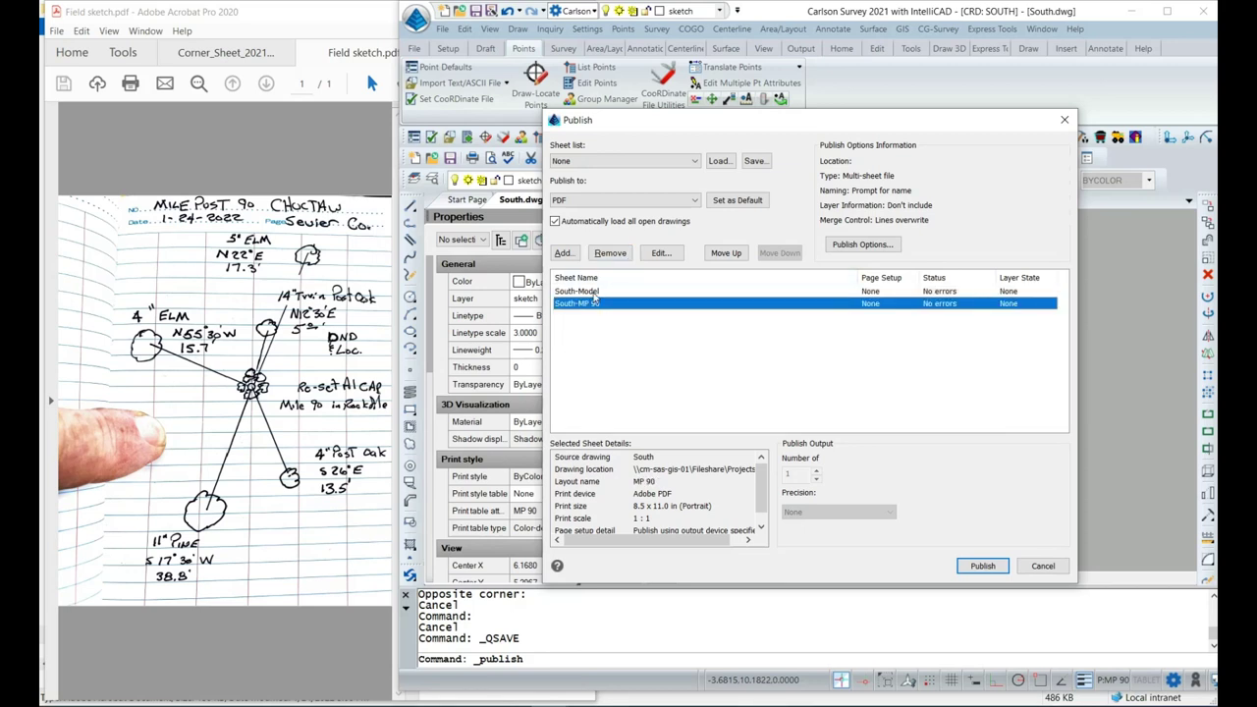
left_click(580, 291)
left_click(610, 253)
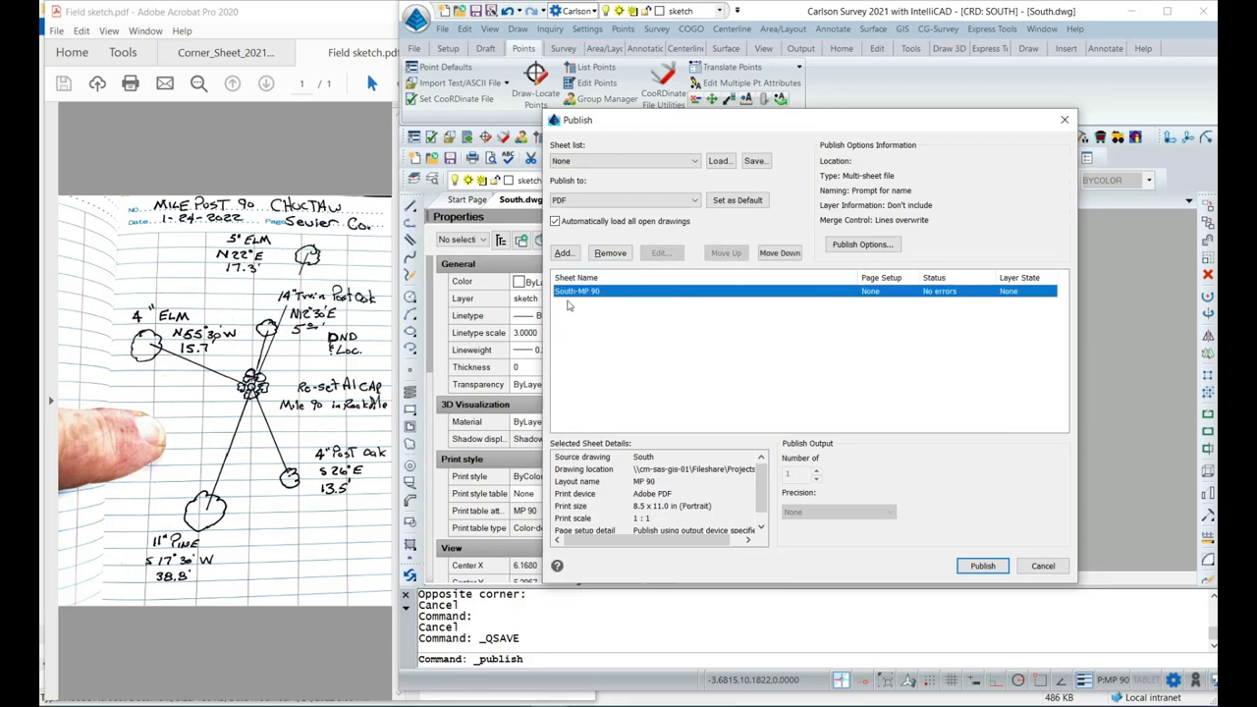
Publish the South-MP 90 sheet to a PDF named layout.
left_click(592, 314)
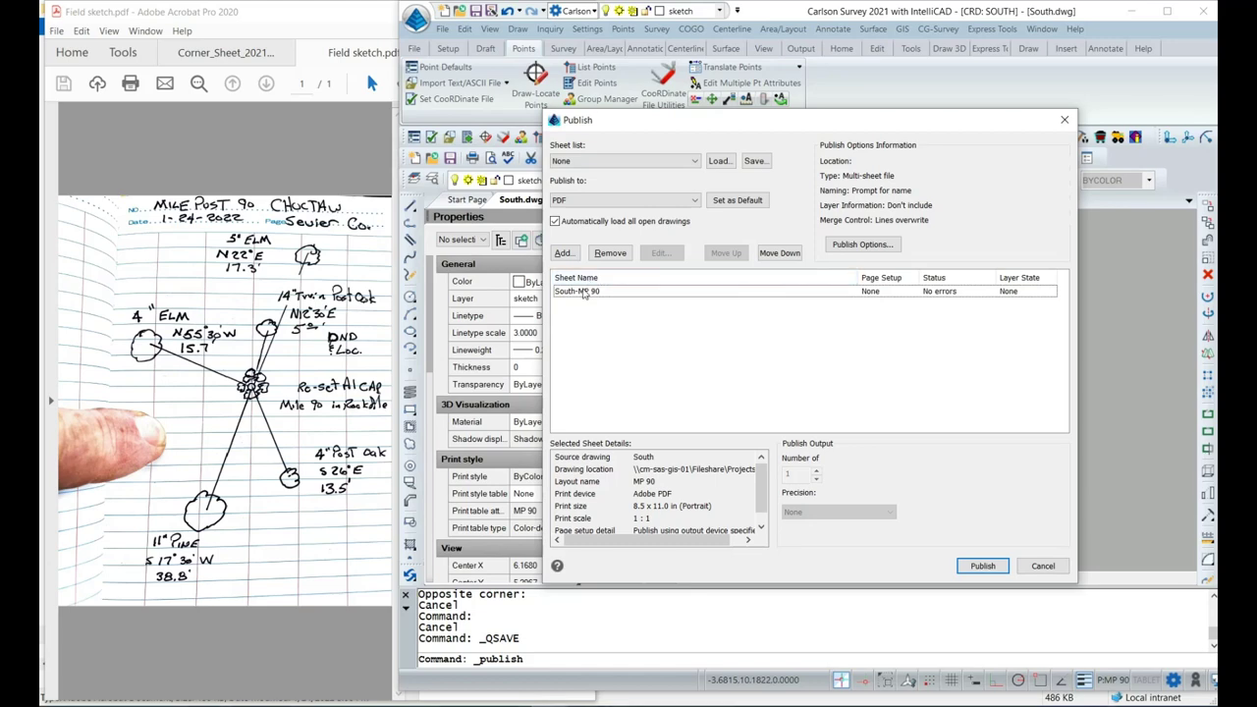
left_click(590, 292)
left_click(980, 568)
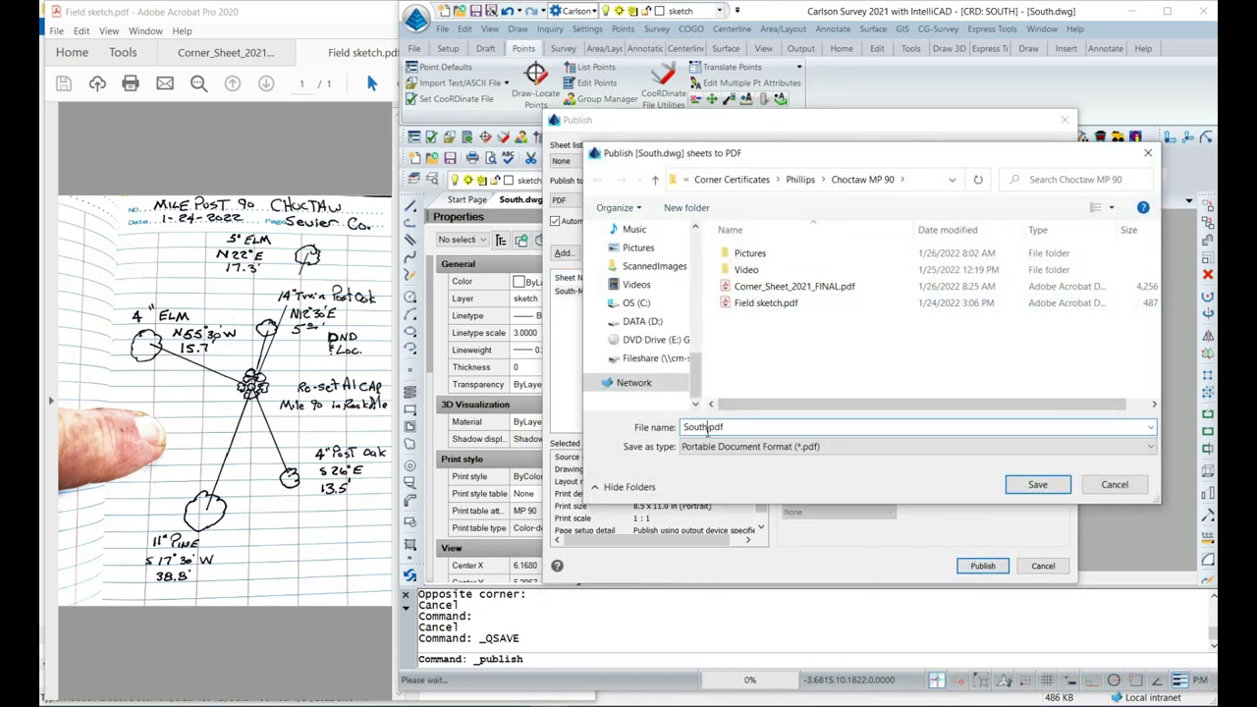
type("layout")
left_click(1038, 484)
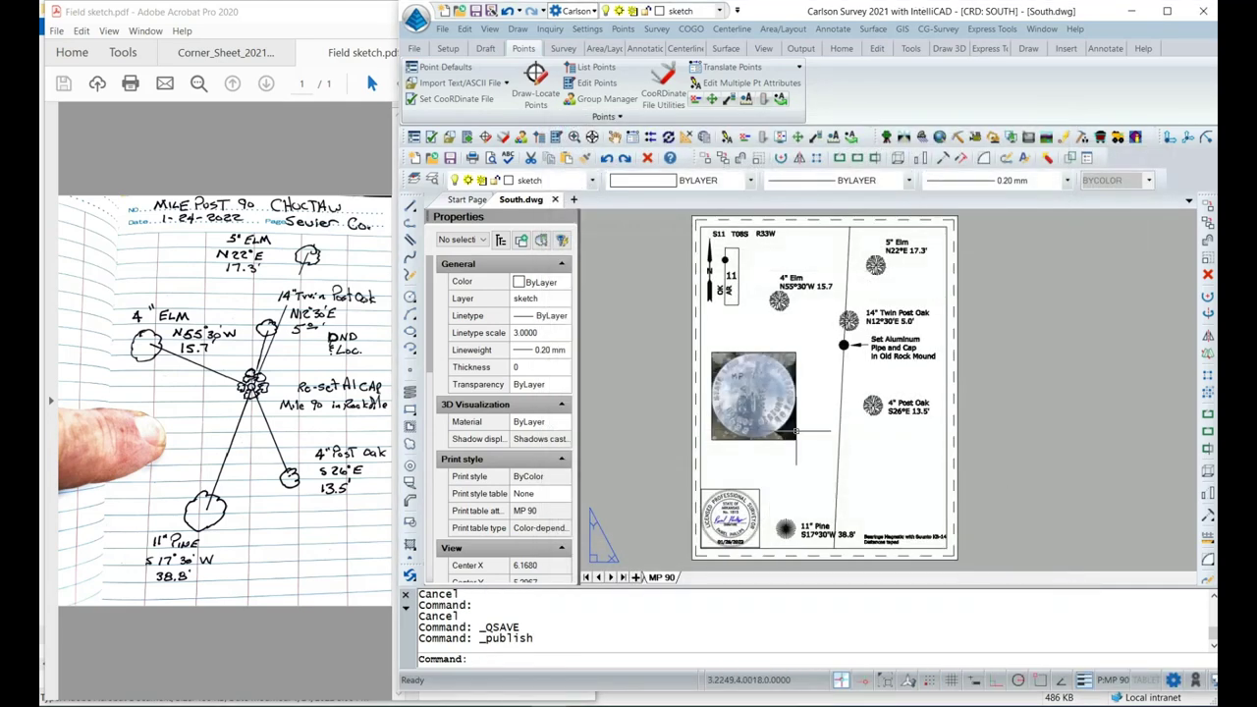
Open layout.pdf from the Choctaw MP 90 folder, review the MP 90 page, and close all Acrobat tabs.
left_click(439, 703)
left_click(604, 140)
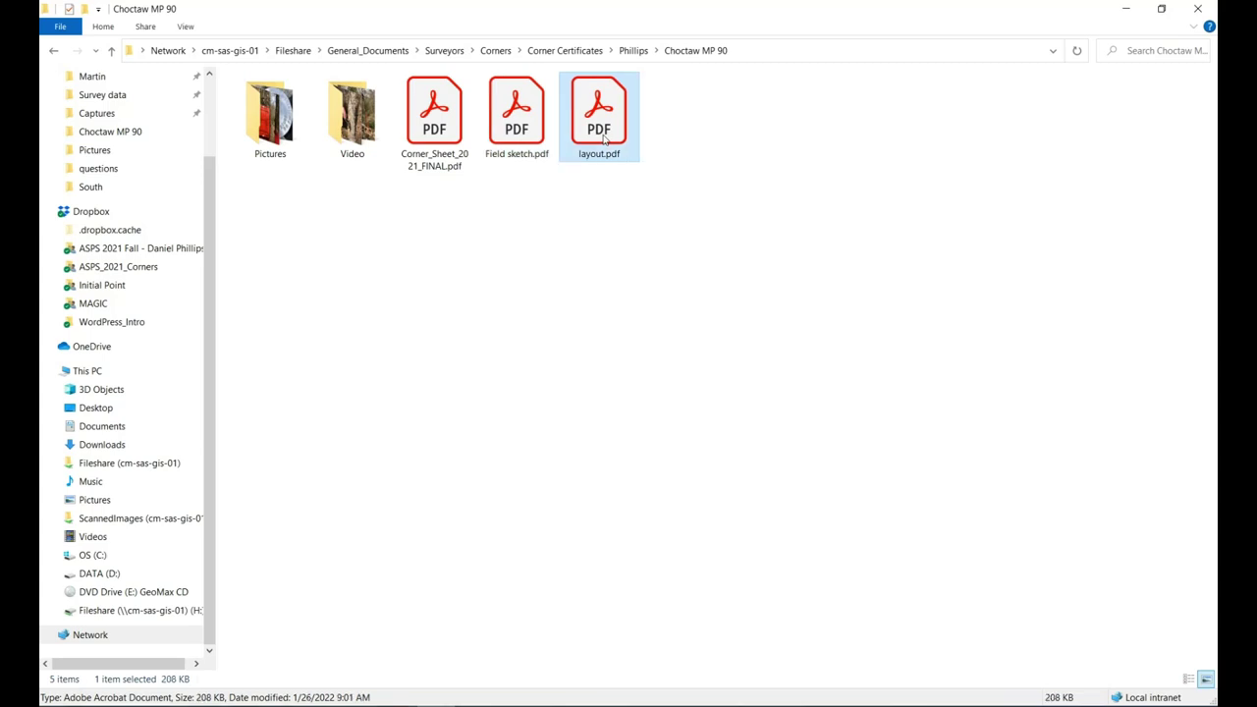
double_click(603, 139)
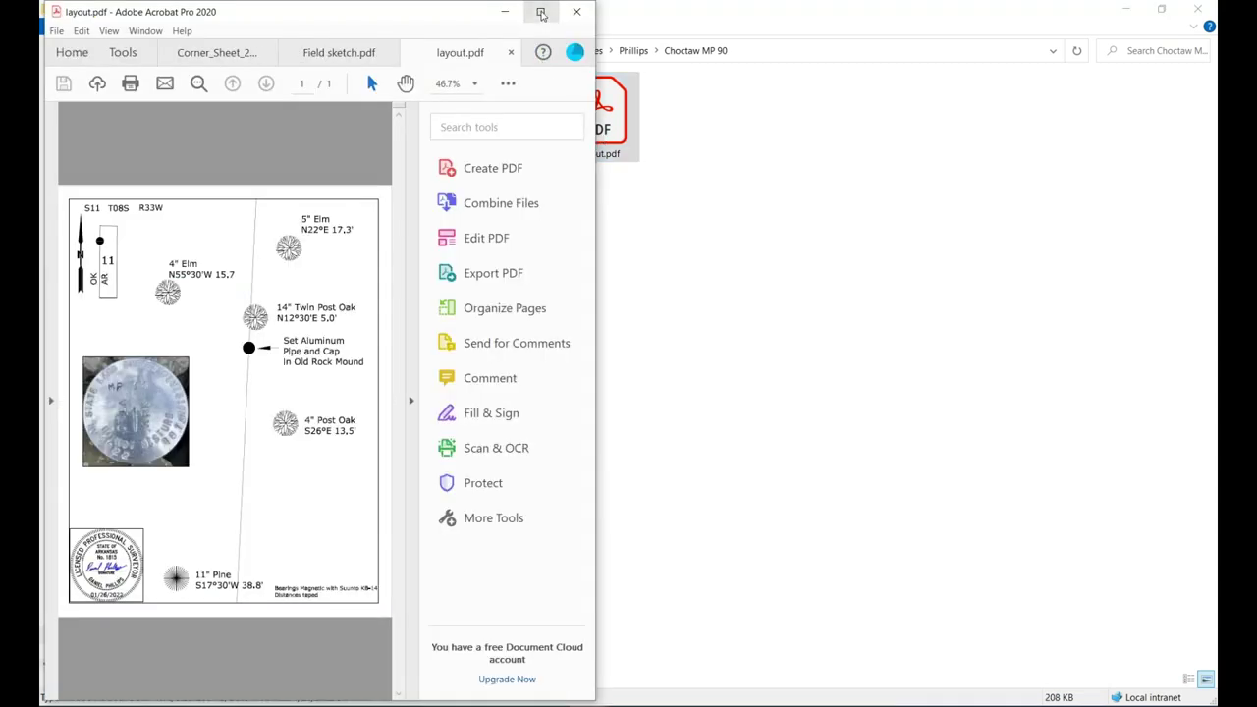
left_click(541, 13)
scroll(813, 275, "down", 2)
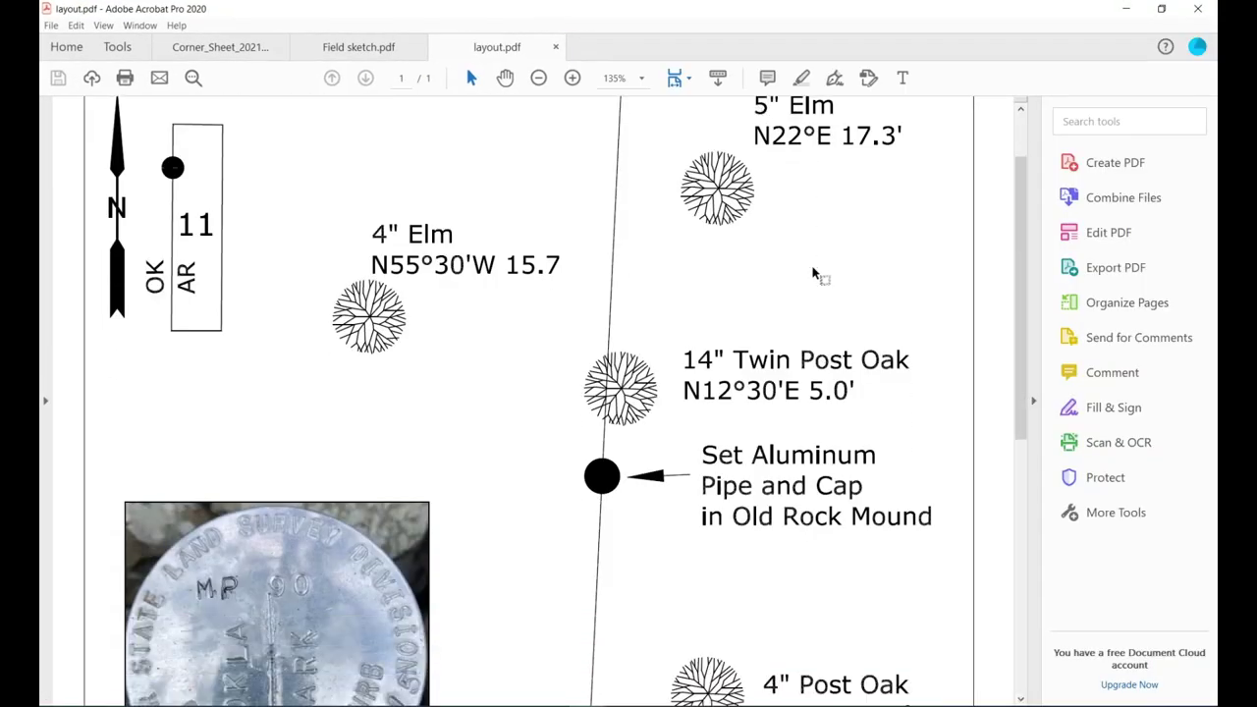
scroll(813, 275, "down", 9)
scroll(813, 275, "up", 3)
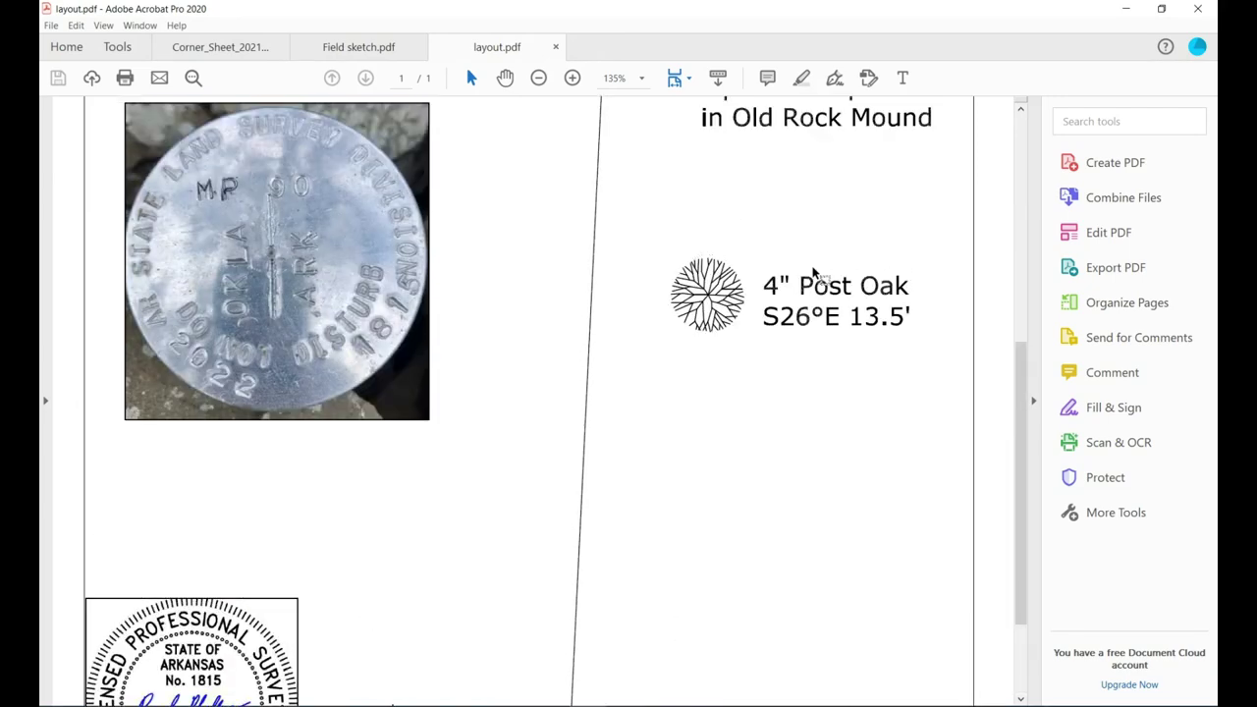
scroll(813, 275, "up", 8)
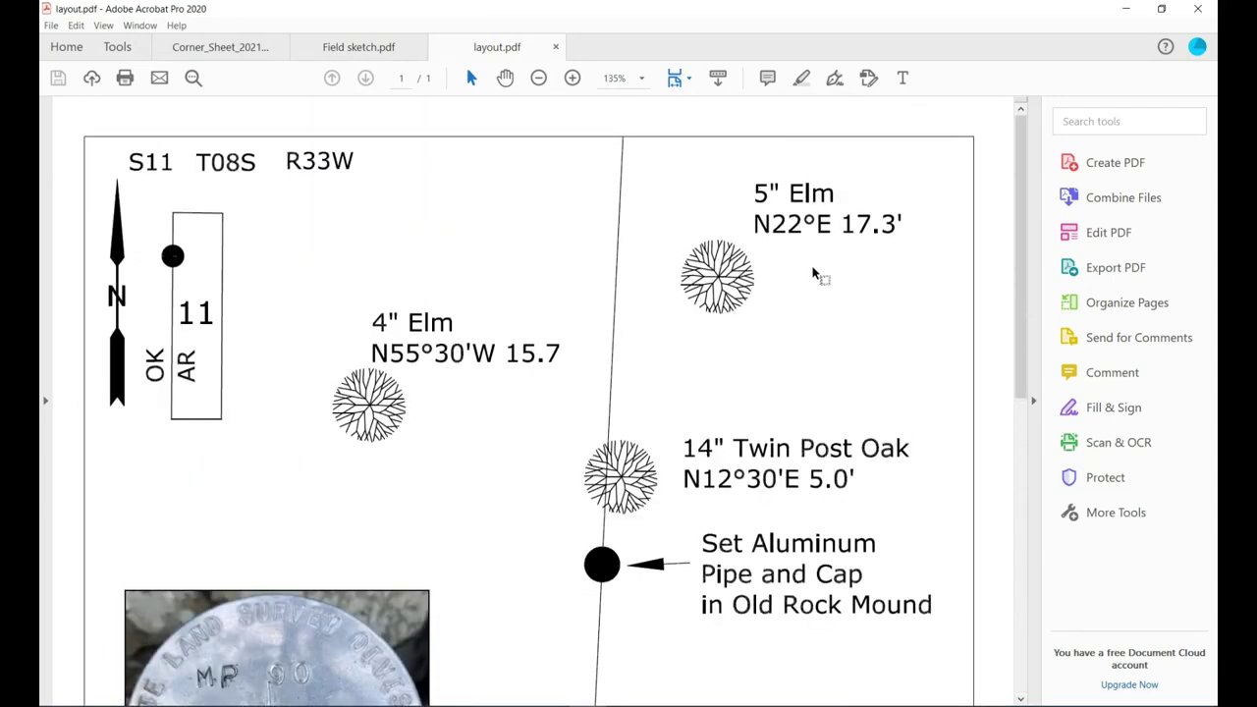
left_click(1197, 9)
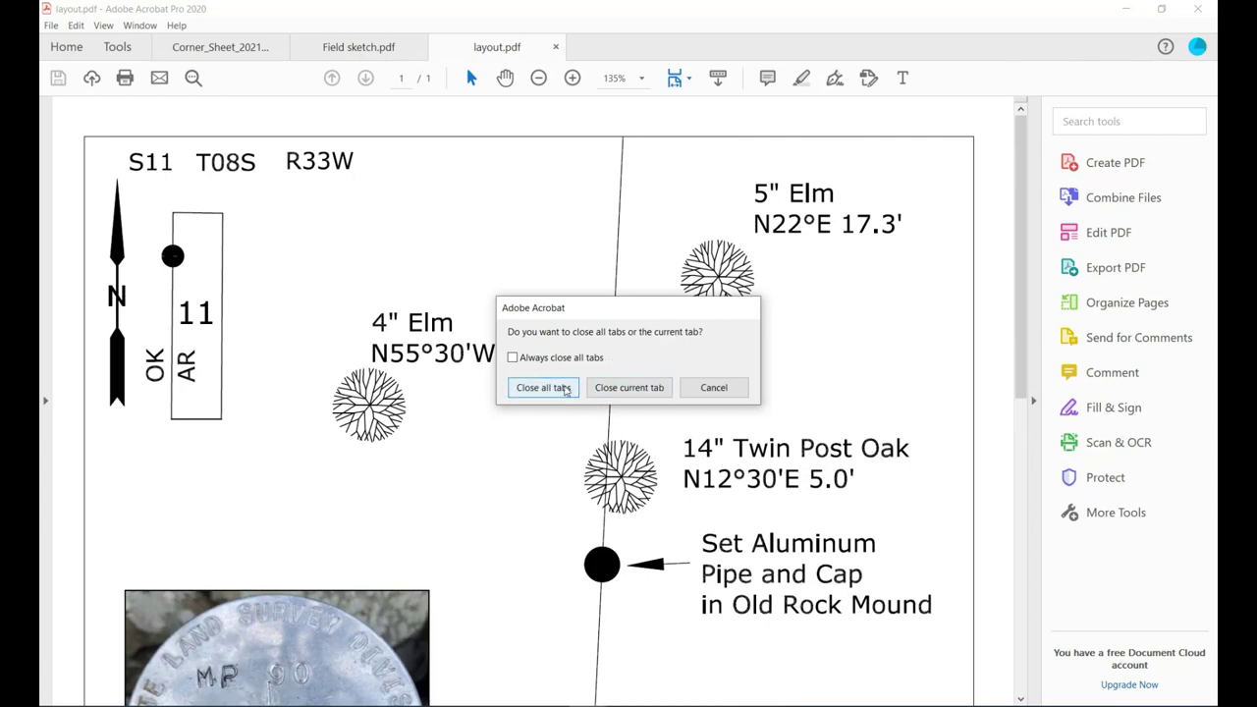
left_click(565, 388)
Open Corner_Sheet_2021_FINAL.pdf and show its page 2 Location Sketch as one full page.
double_click(444, 143)
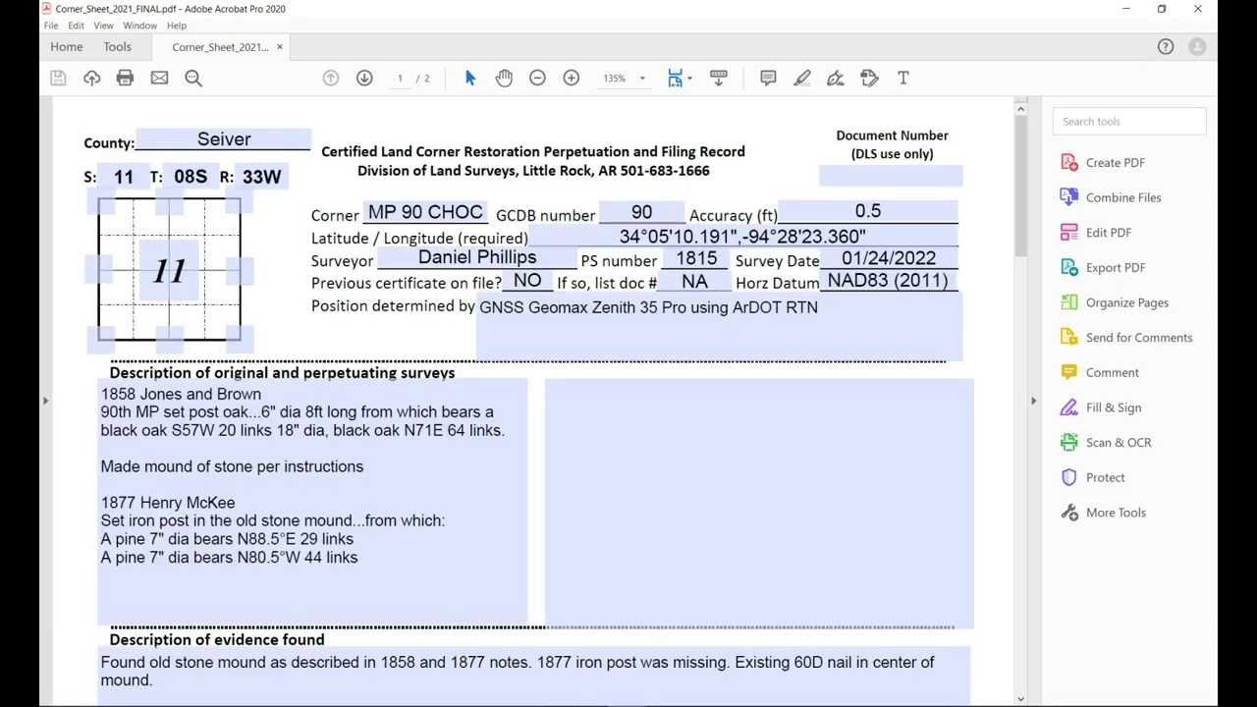
scroll(791, 435, "down", 1)
scroll(790, 435, "down", 10)
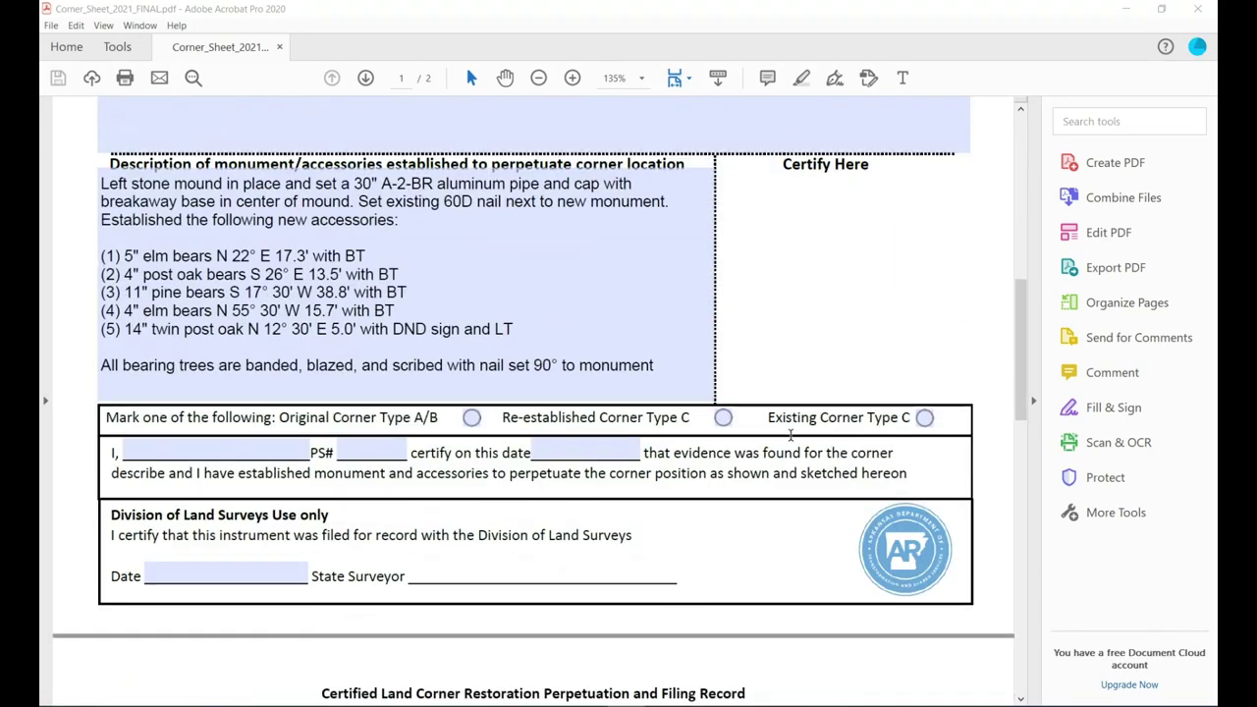
scroll(792, 443, "down", 10)
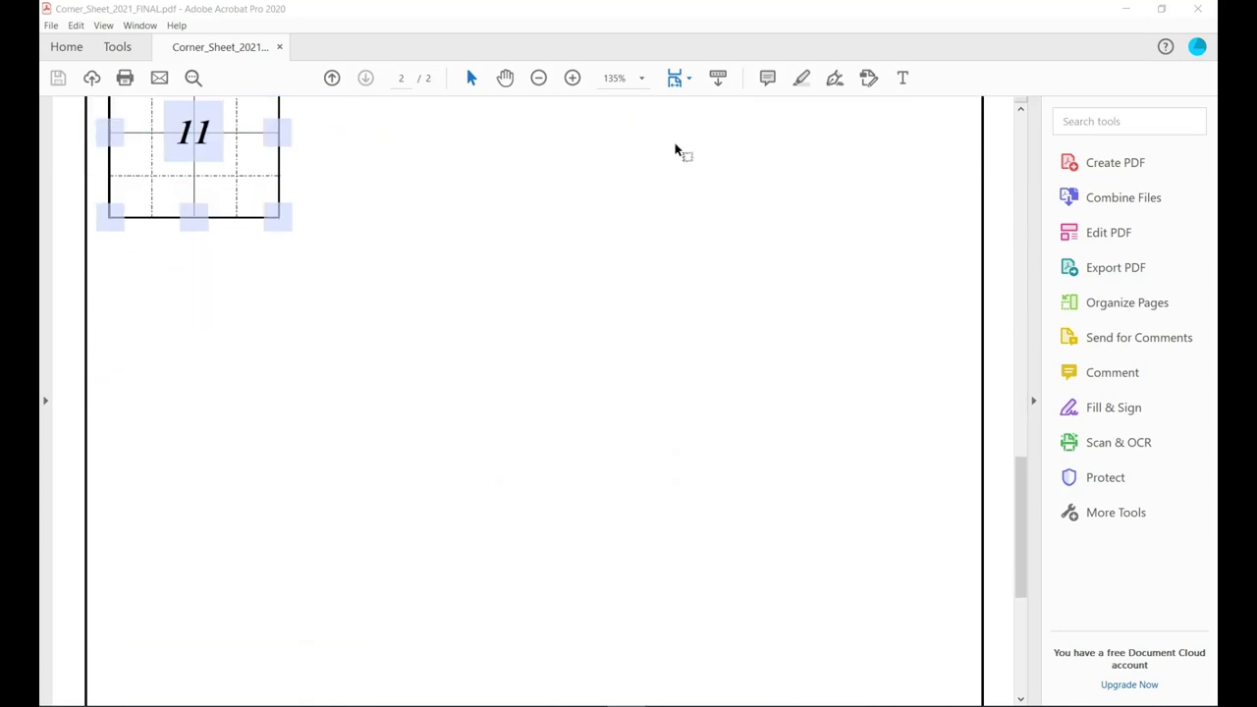
left_click(689, 78)
left_click(717, 123)
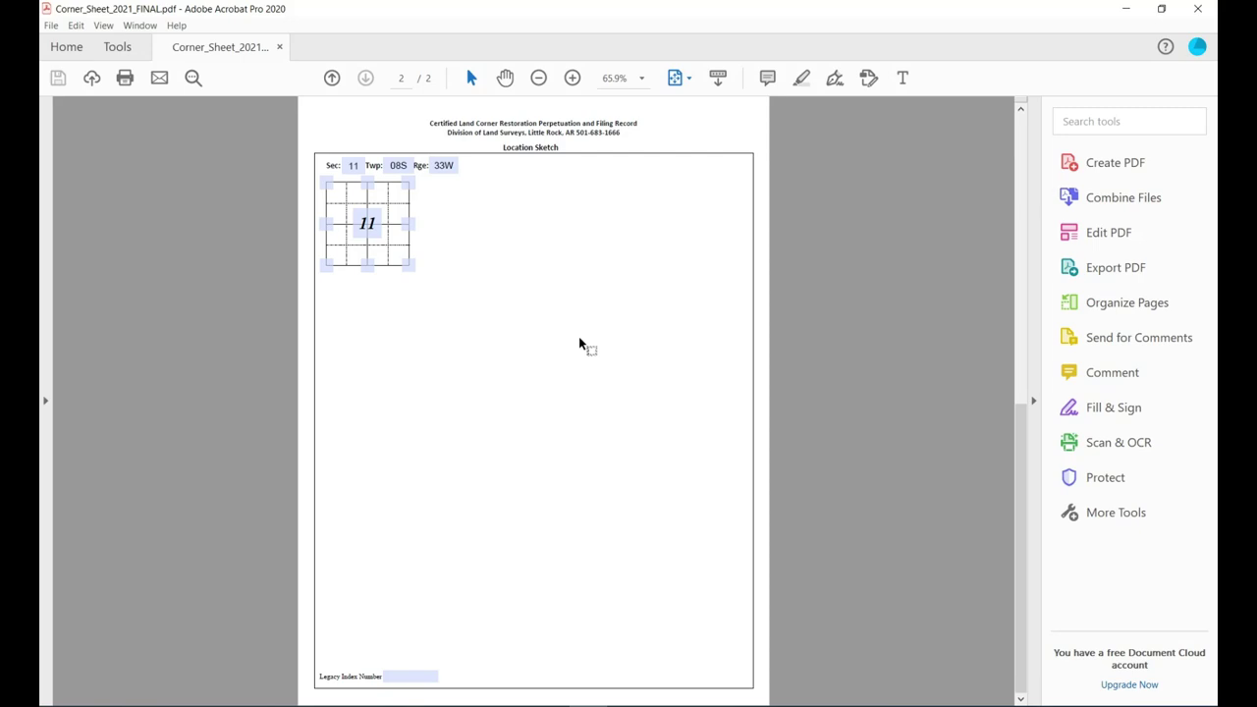
Delete the blank page 2, confirming with OK.
left_click(1091, 121)
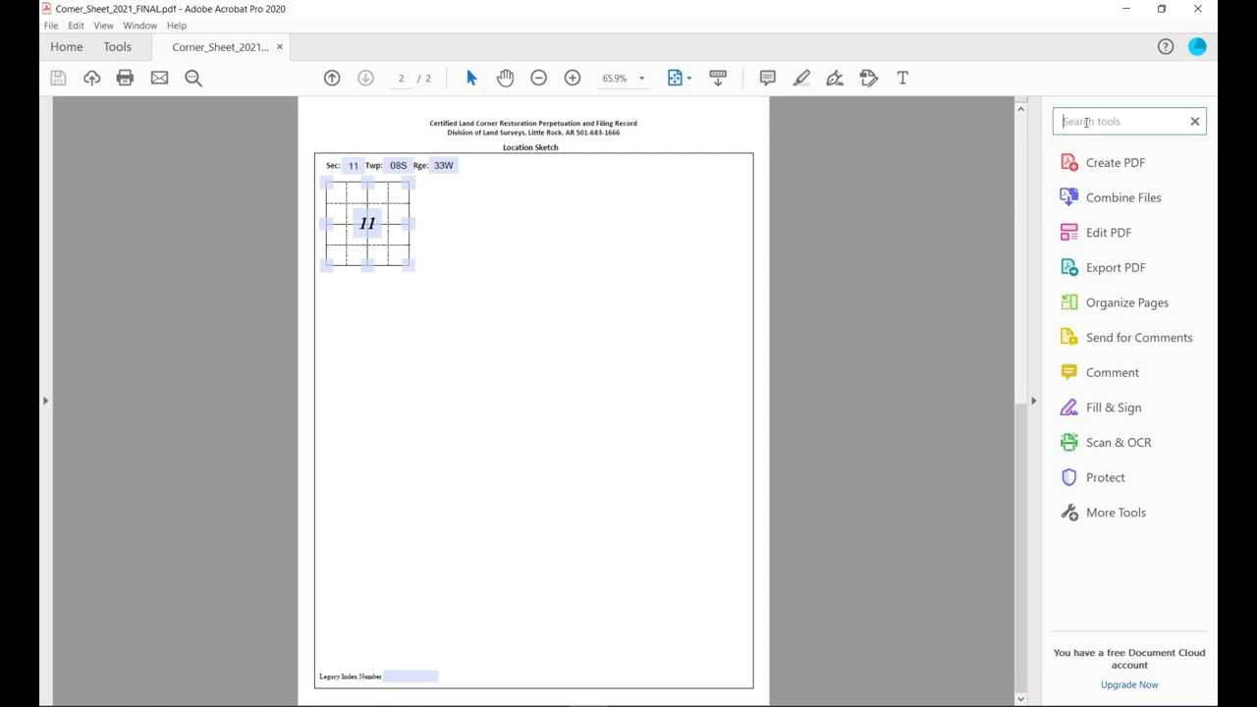
type("delete")
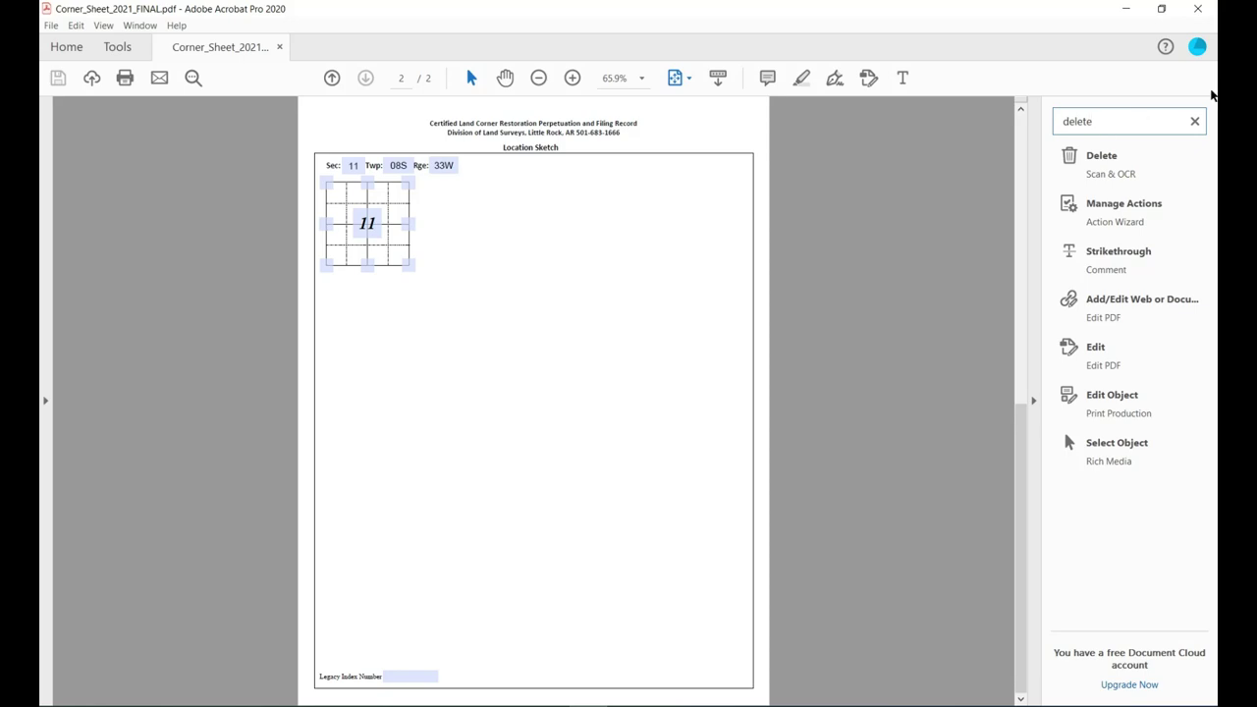
left_click(1102, 156)
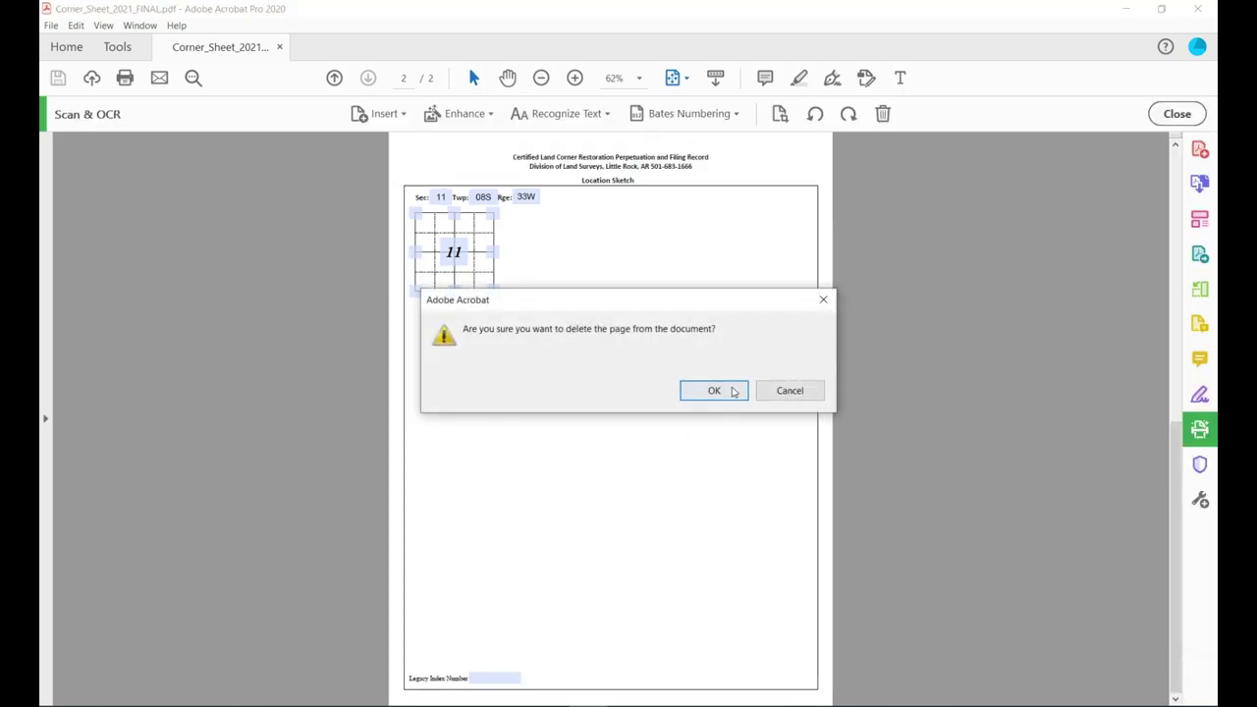
left_click(714, 391)
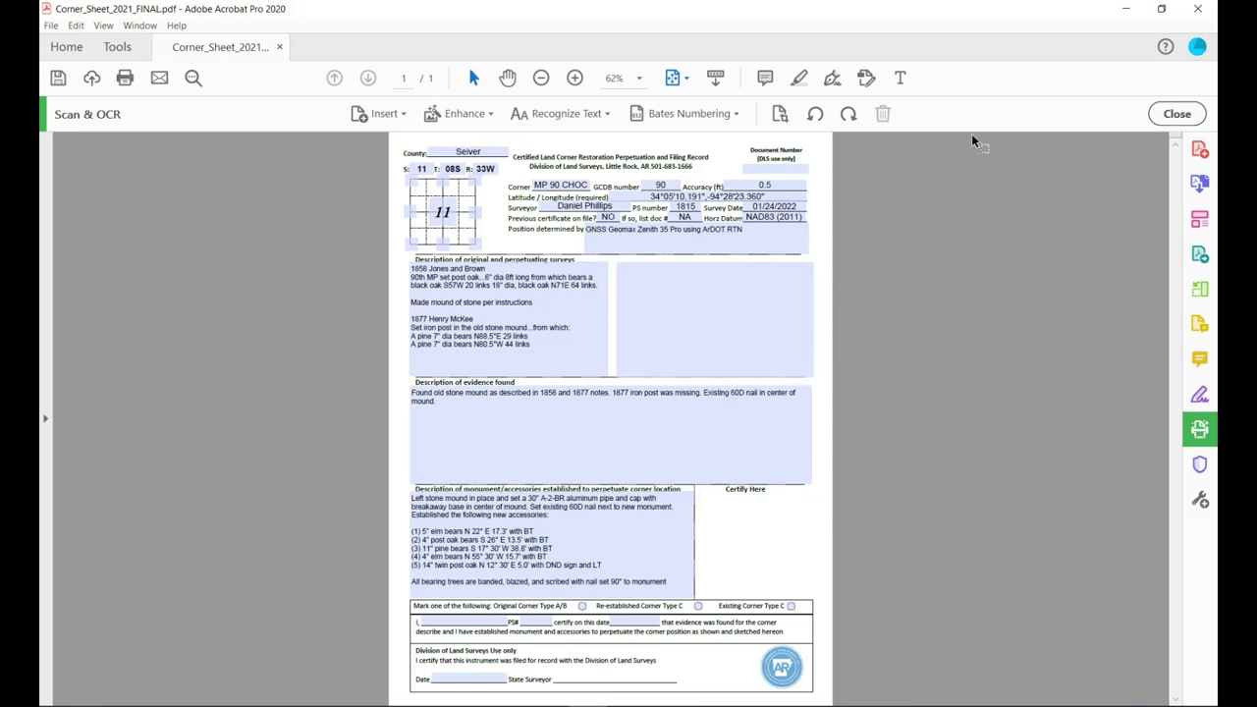
Insert pages from layout.pdf after page 1 of the corner certificate.
left_click(1161, 116)
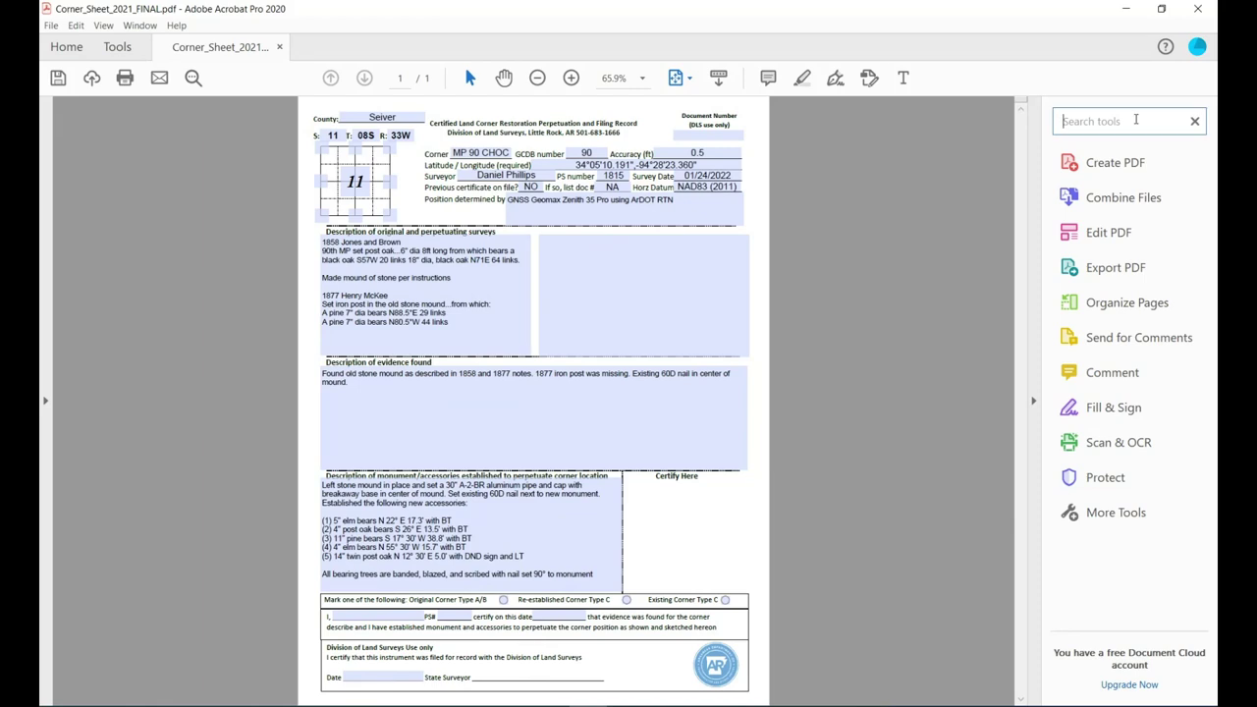
type("insert")
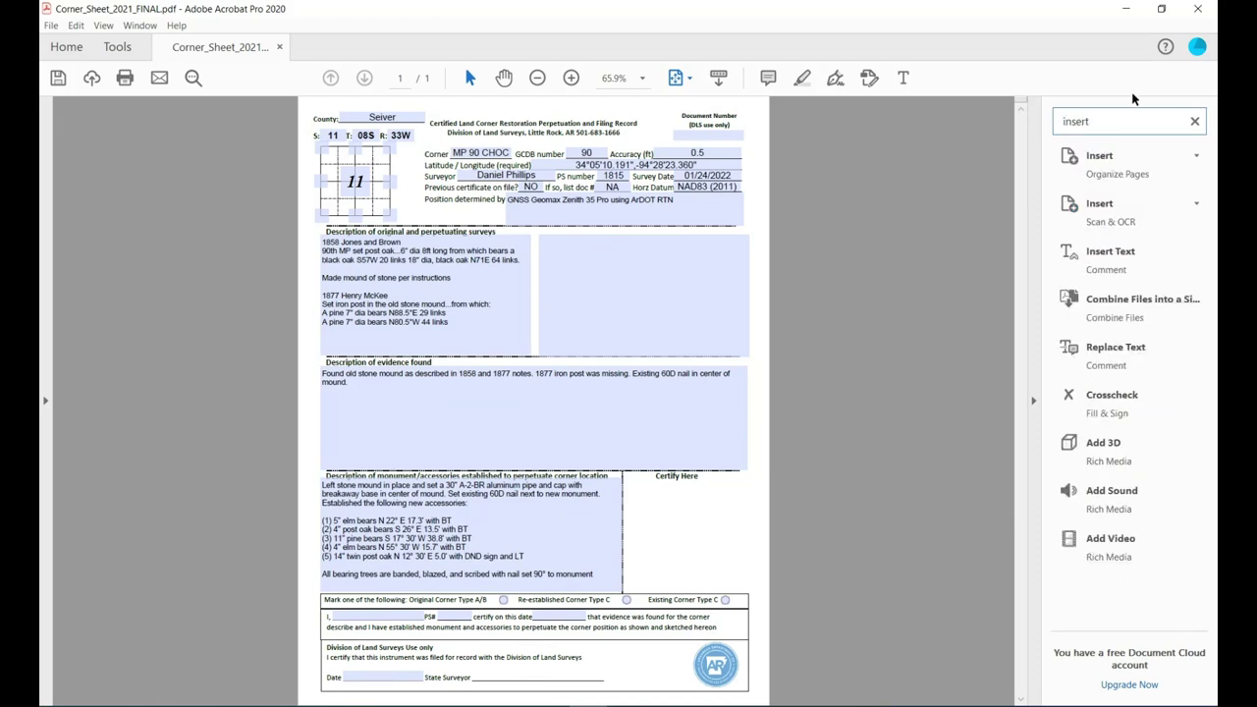
left_click(1100, 157)
left_click(1056, 176)
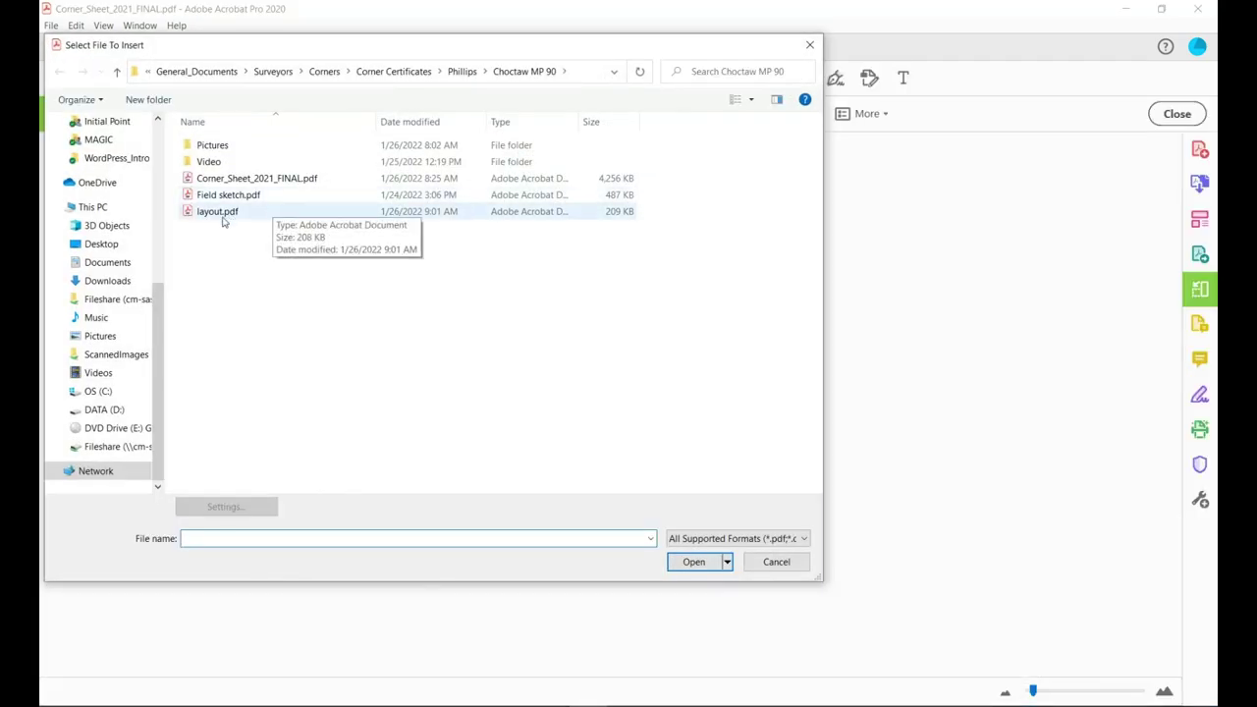
left_click(218, 215)
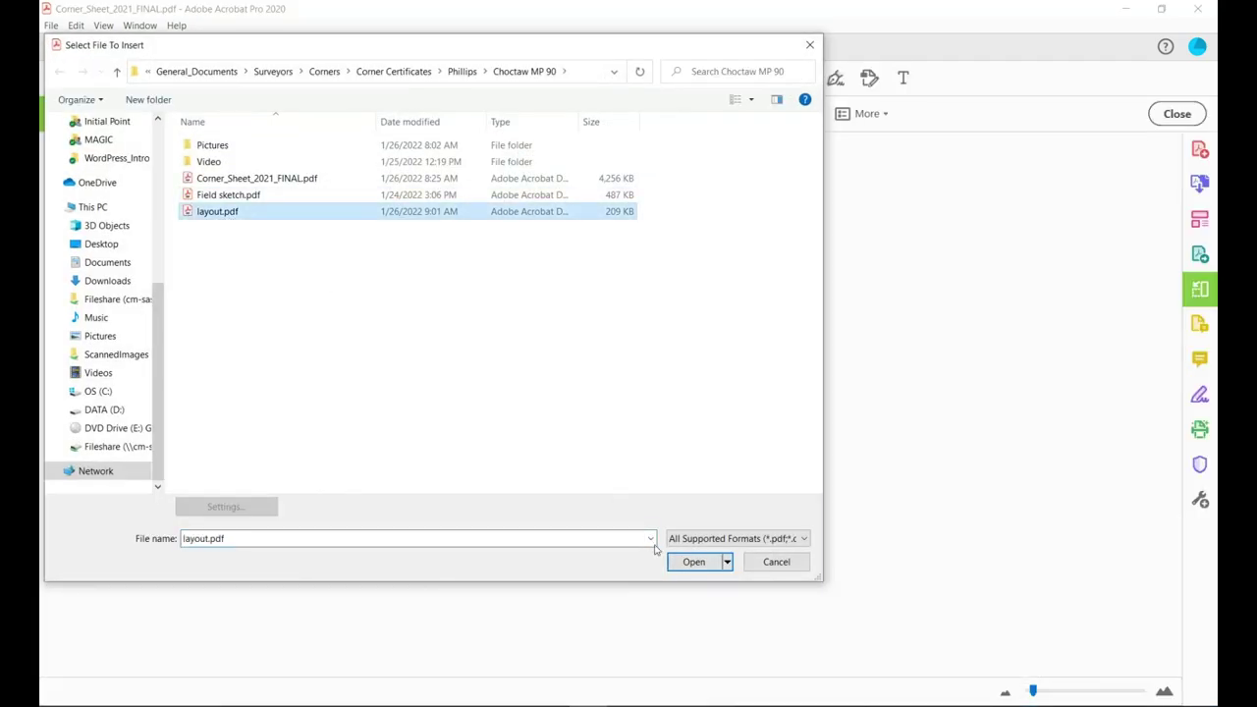
left_click(691, 561)
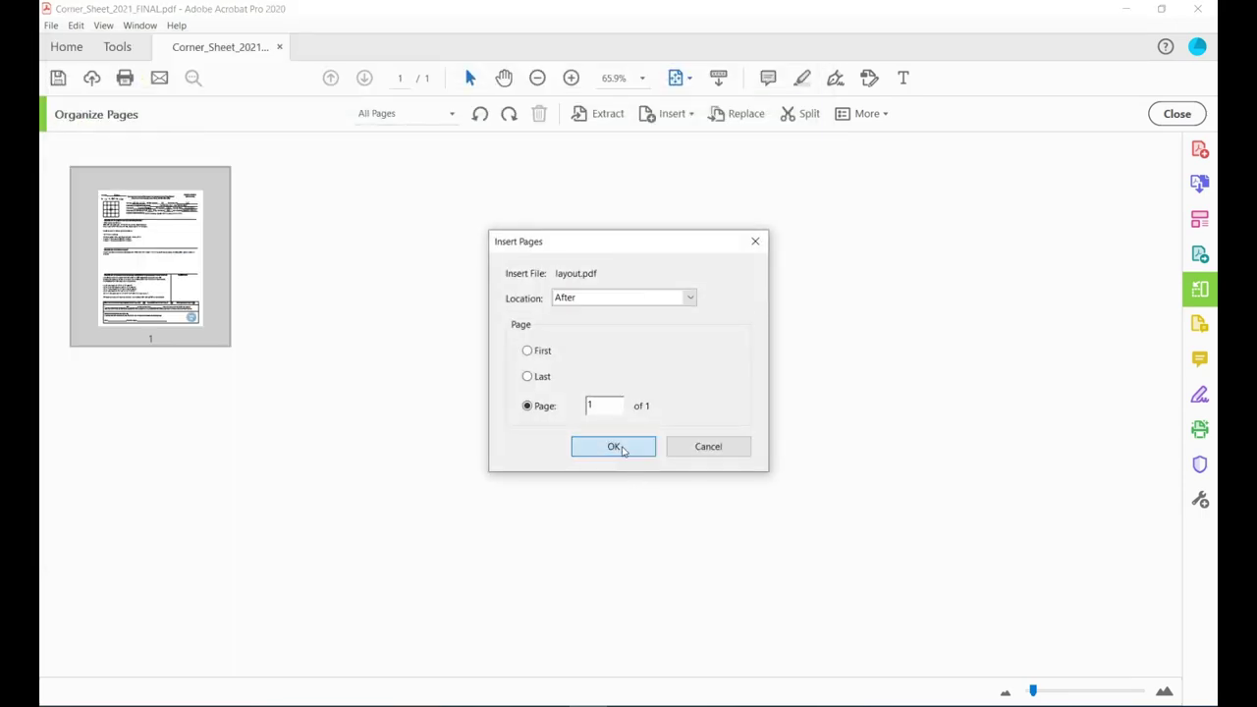
left_click(614, 447)
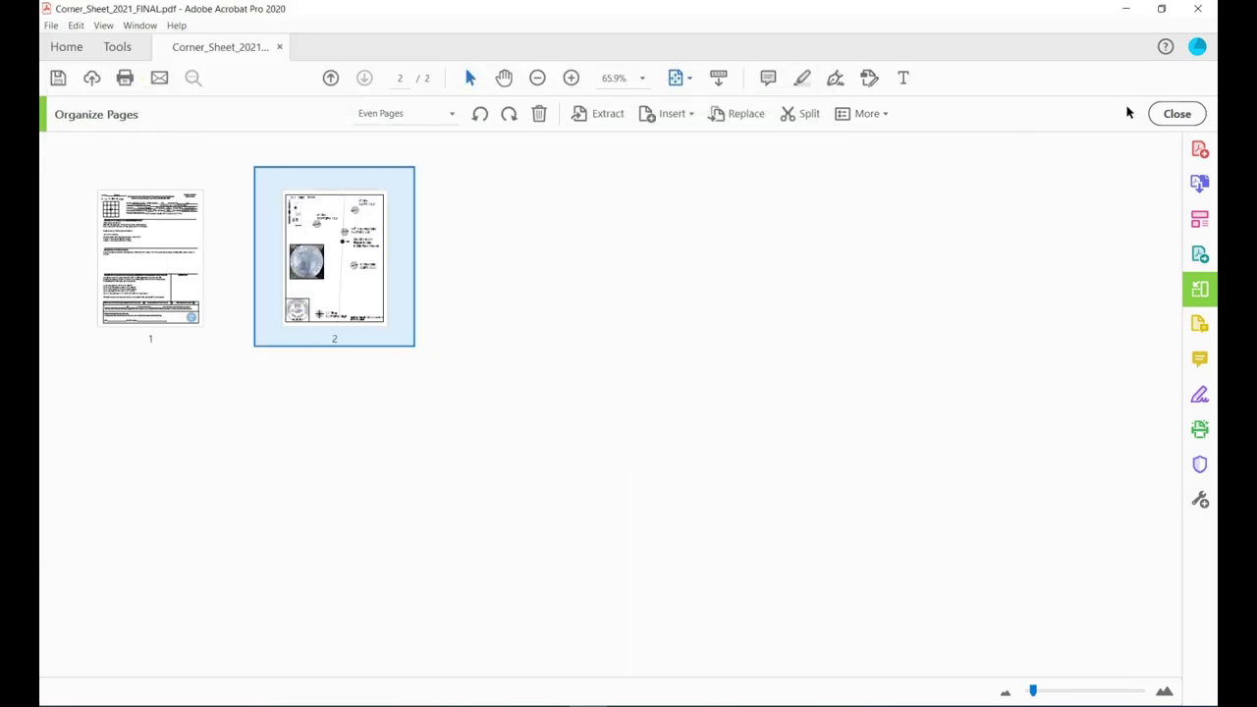
Review both pages, save Corner_Sheet_2021_FINAL.pdf, and minimize Acrobat.
left_click(1173, 113)
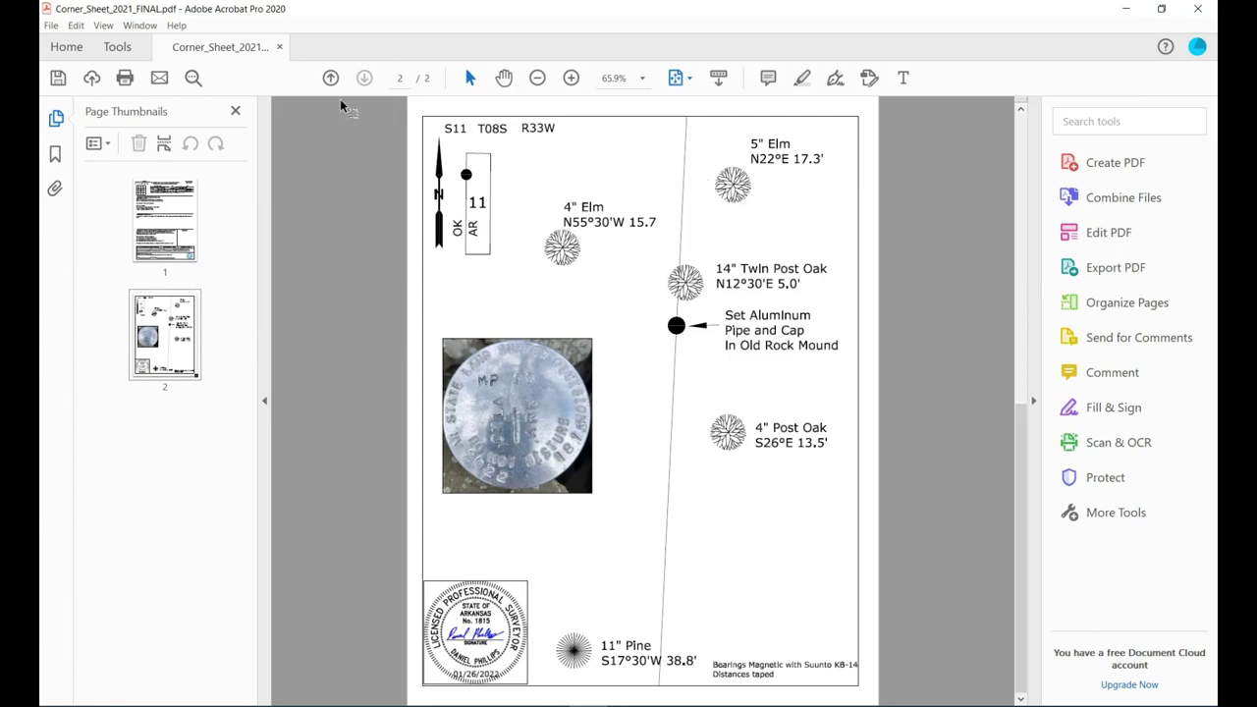
scroll(592, 344, "up", 1)
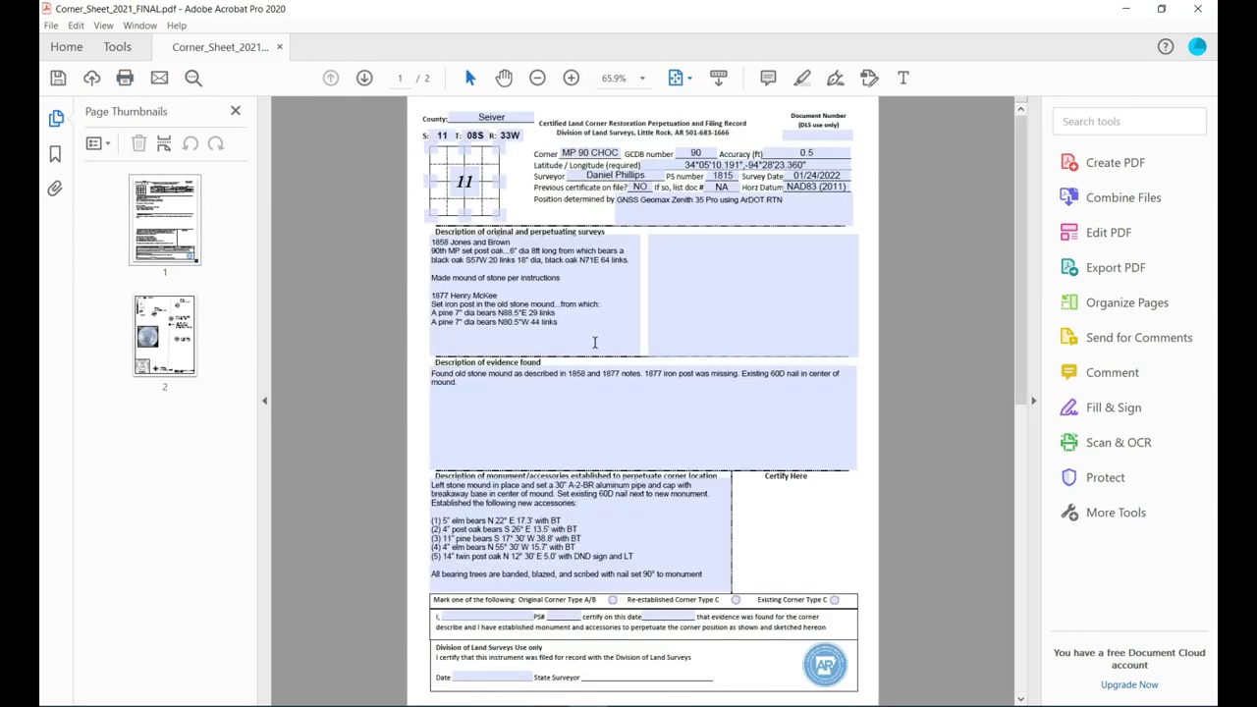
scroll(592, 344, "down", 1)
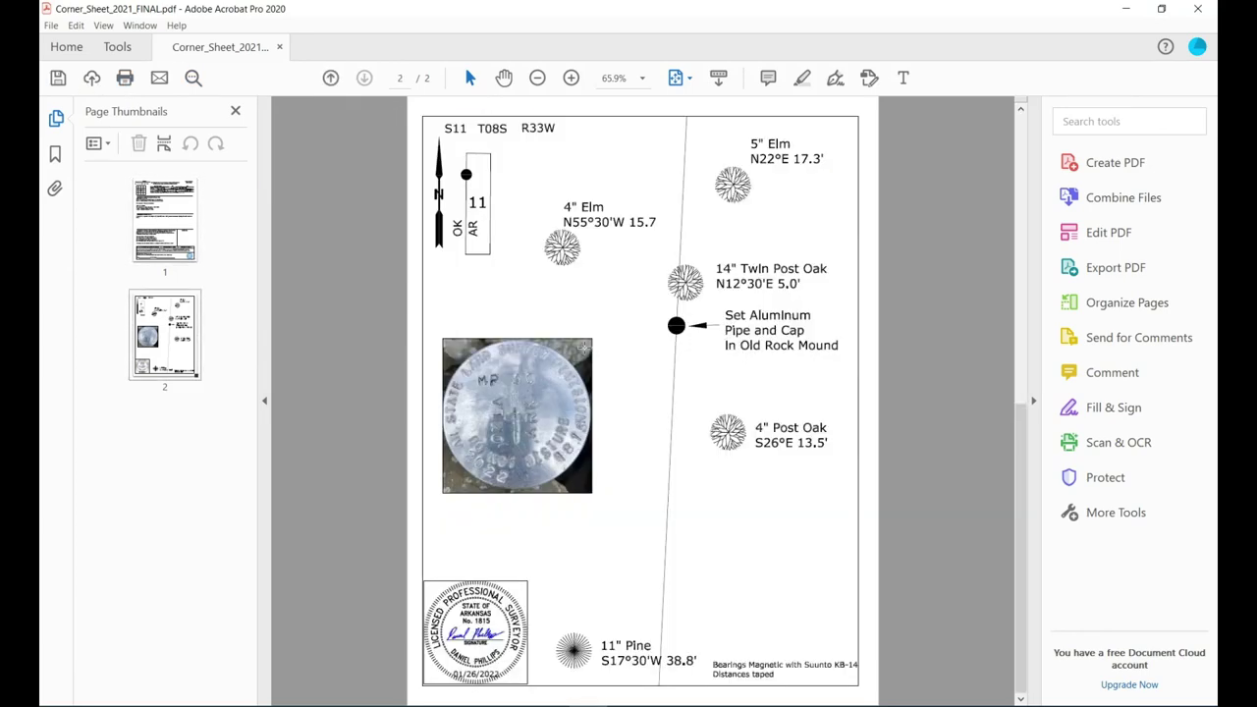
scroll(585, 347, "up", 1)
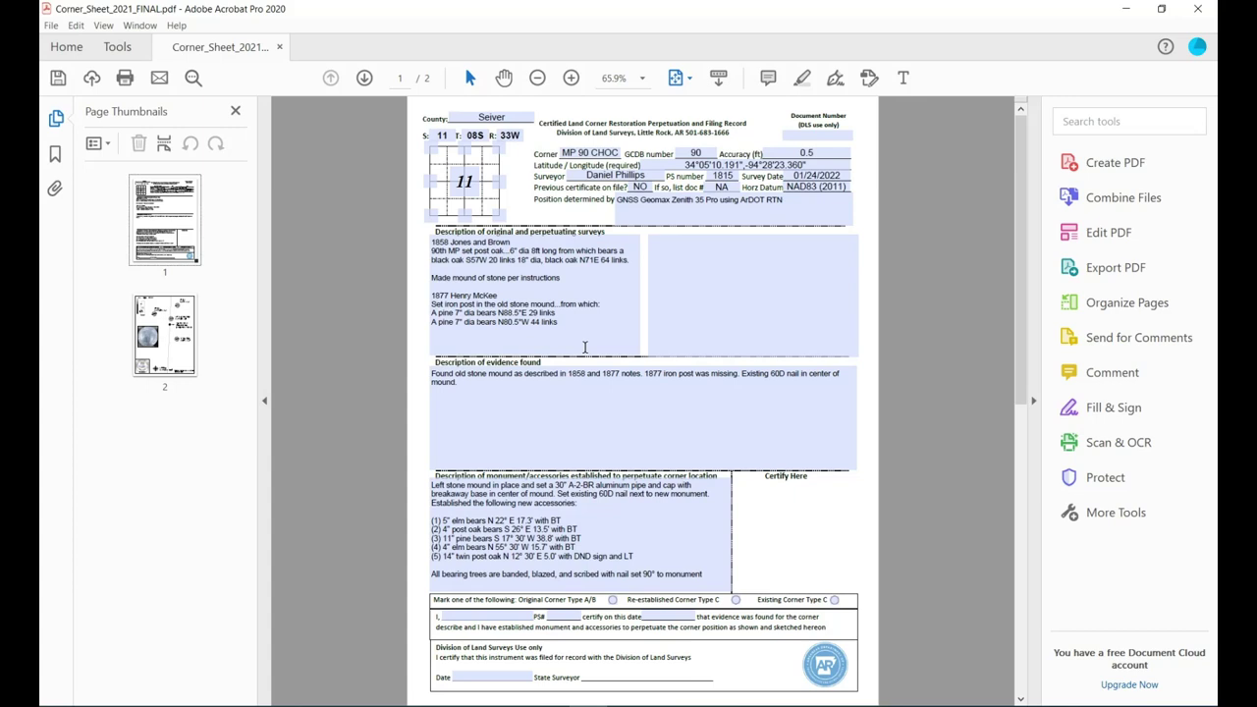
scroll(520, 332, "down", 1)
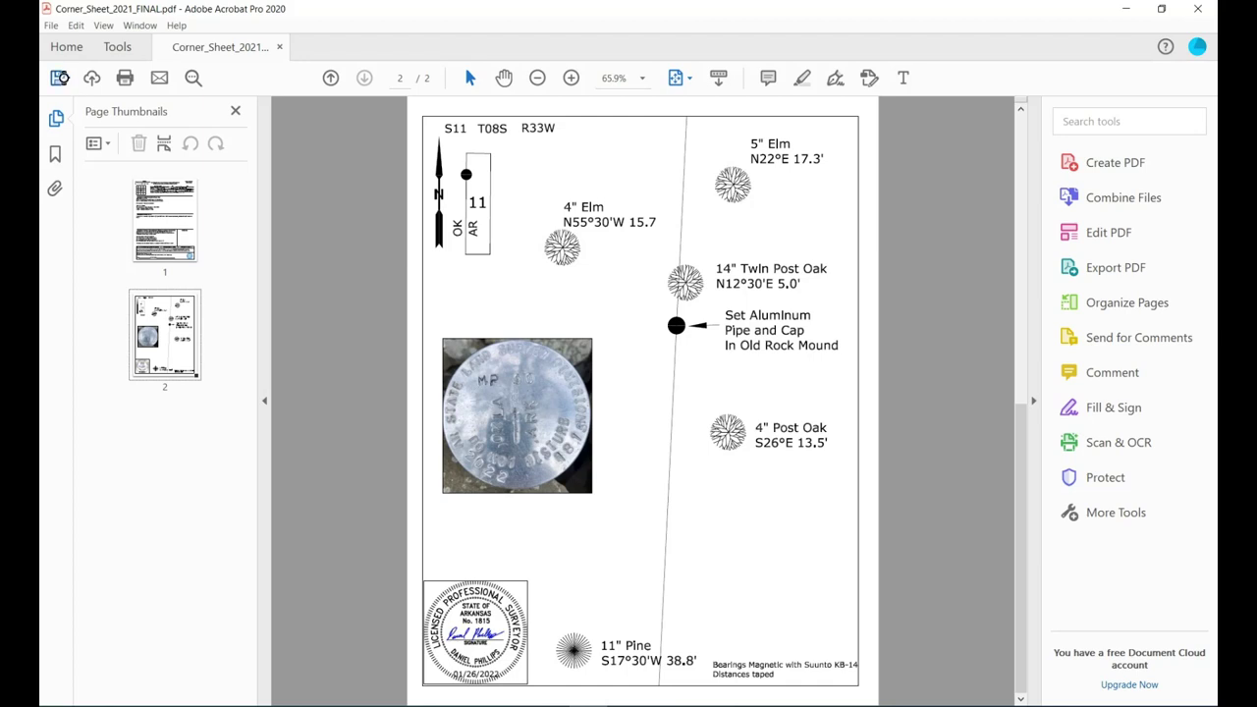
left_click(59, 79)
left_click(1125, 8)
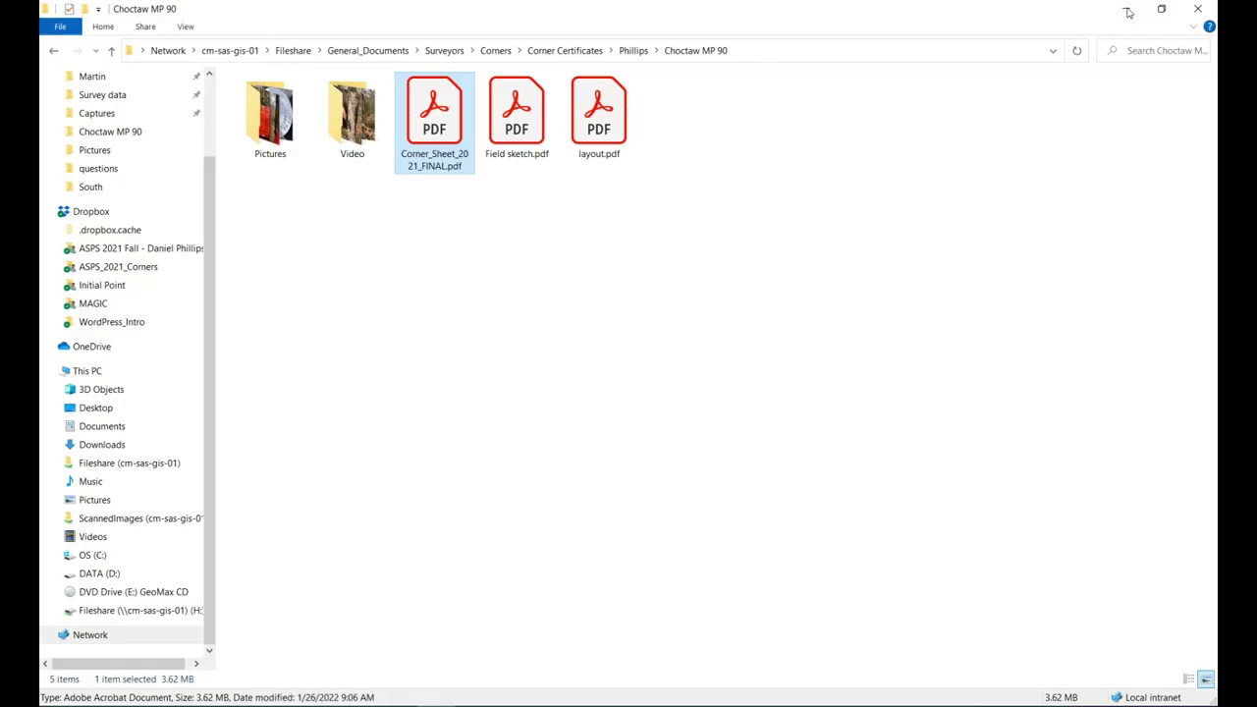
Create a new Microsoft Word Document in the Choctaw MP 90 folder.
left_click(604, 309)
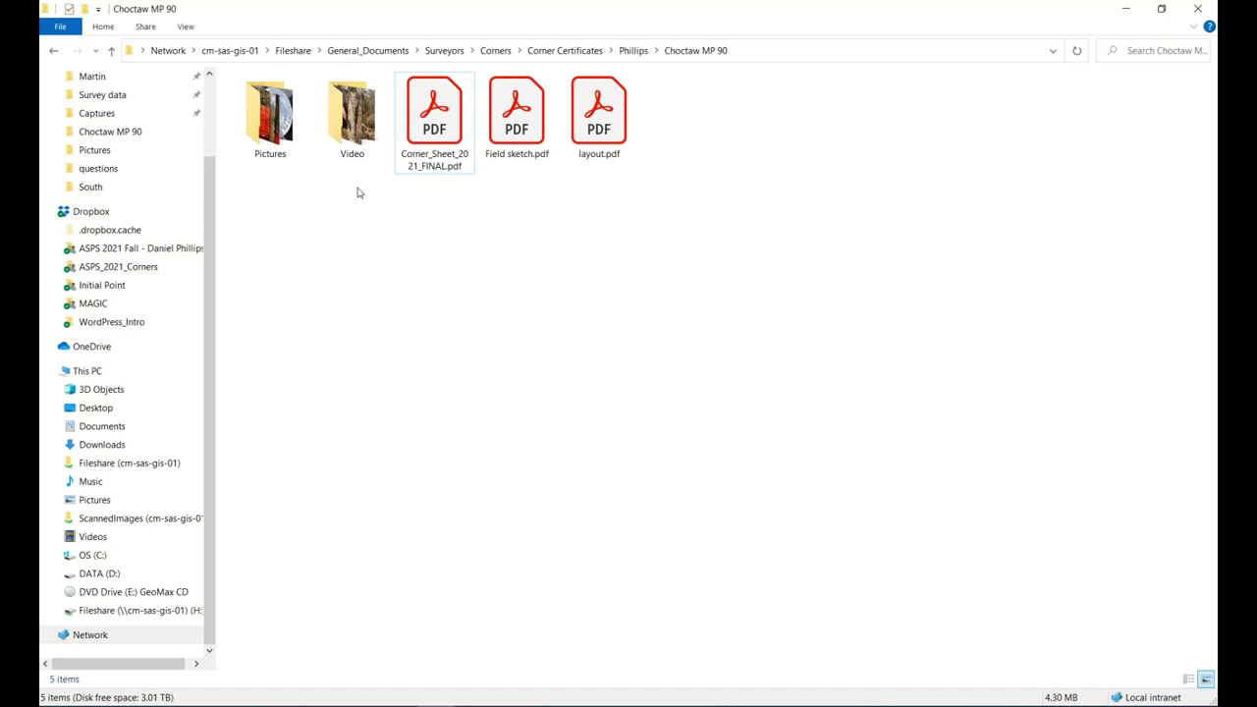
mouse_move(317, 166)
right_click(320, 310)
left_click(361, 239)
right_click(362, 238)
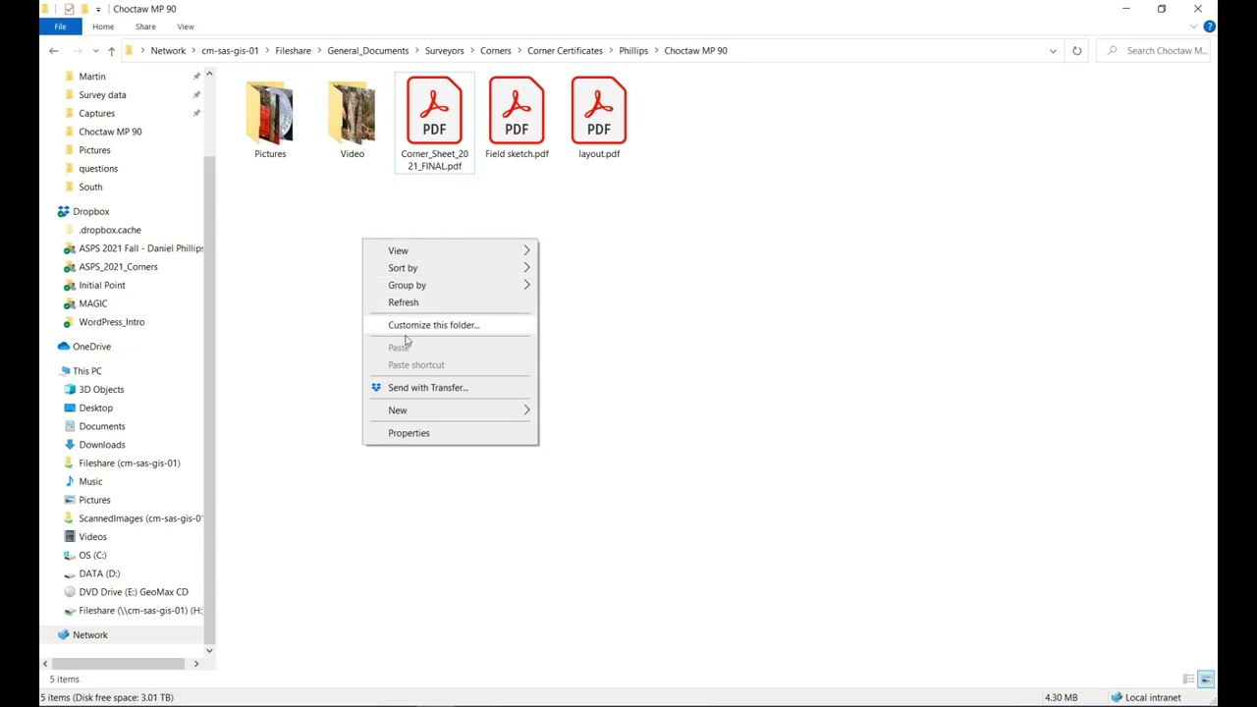
mouse_move(424, 410)
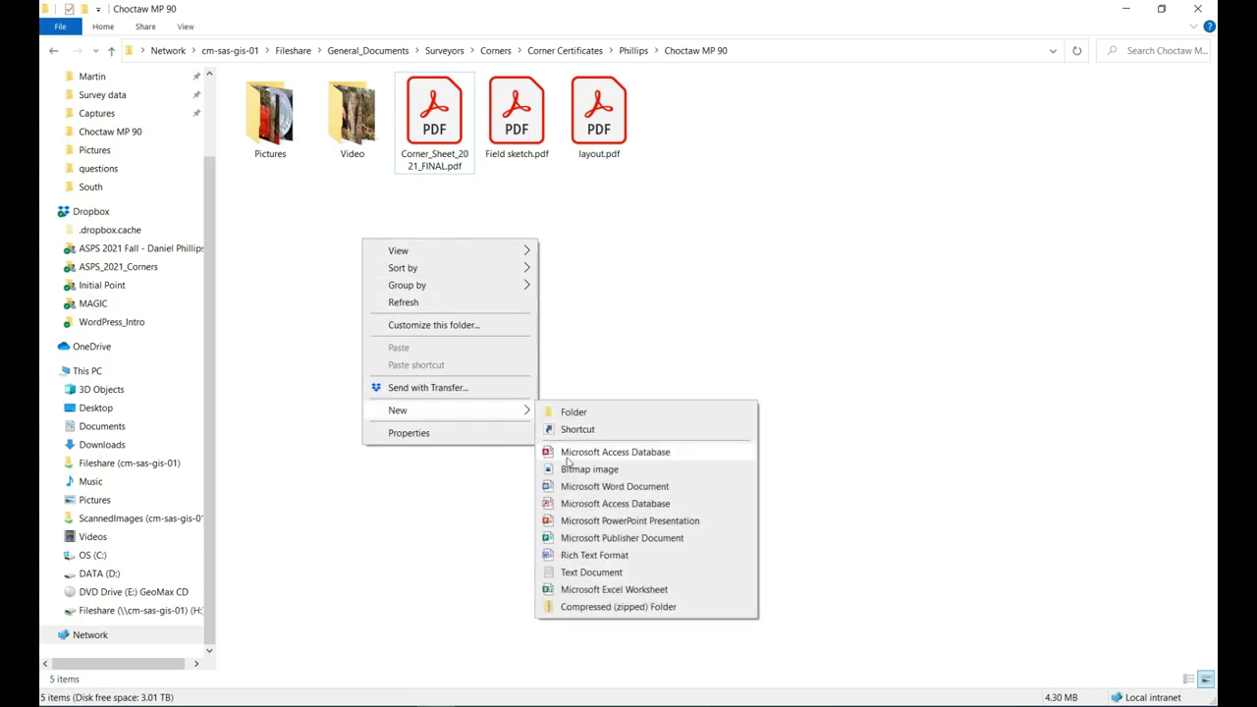
left_click(592, 486)
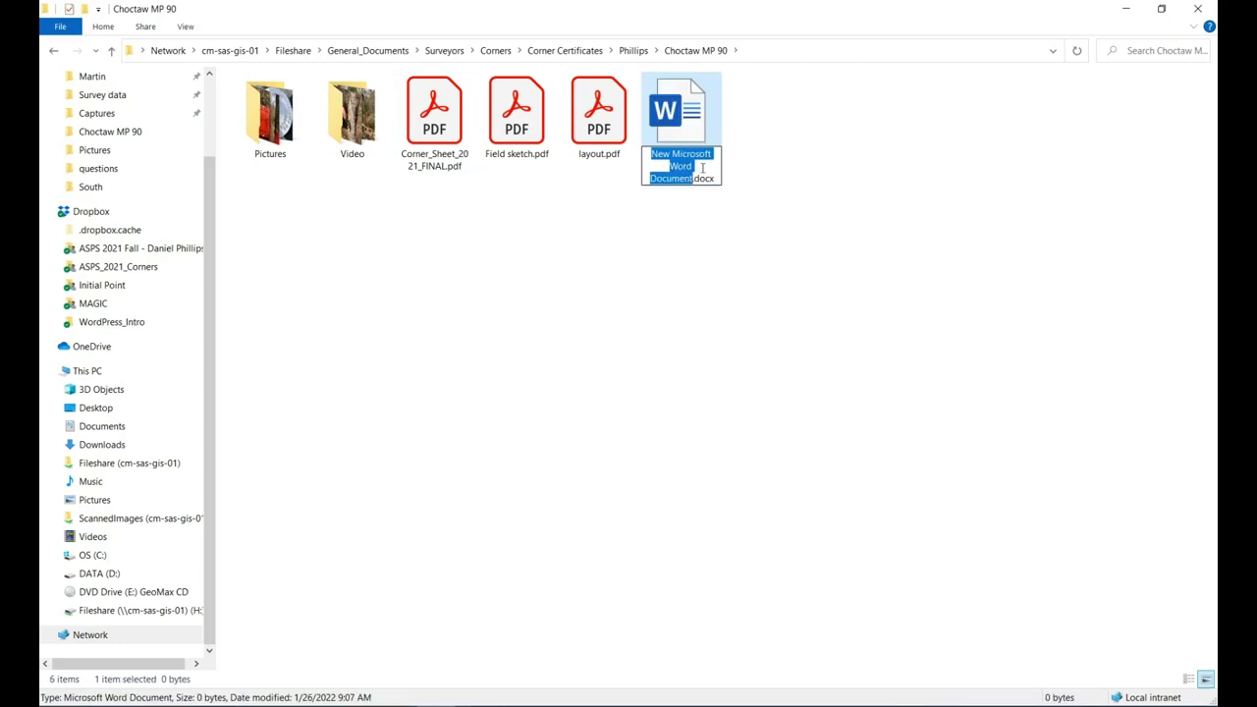
Name the new document 'Photos page'.
type("Phon")
key("BackSpace")
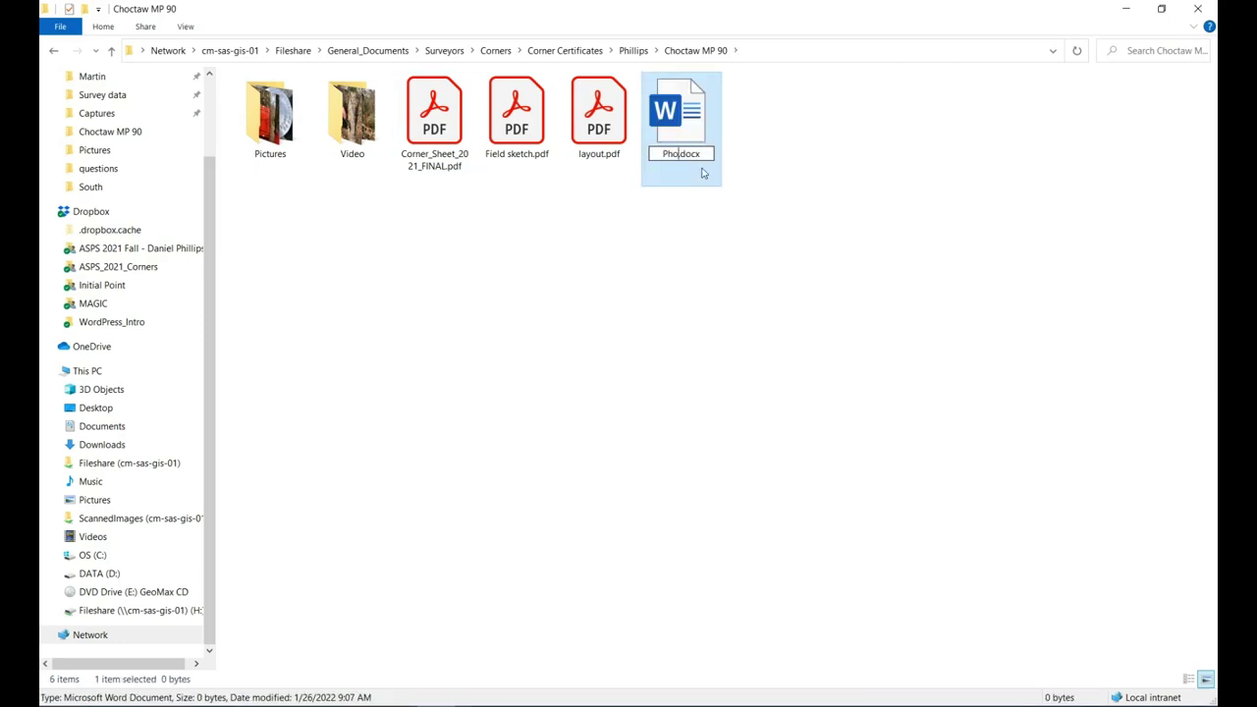
type("toe")
key("BackSpace")
type("s page")
key("Return")
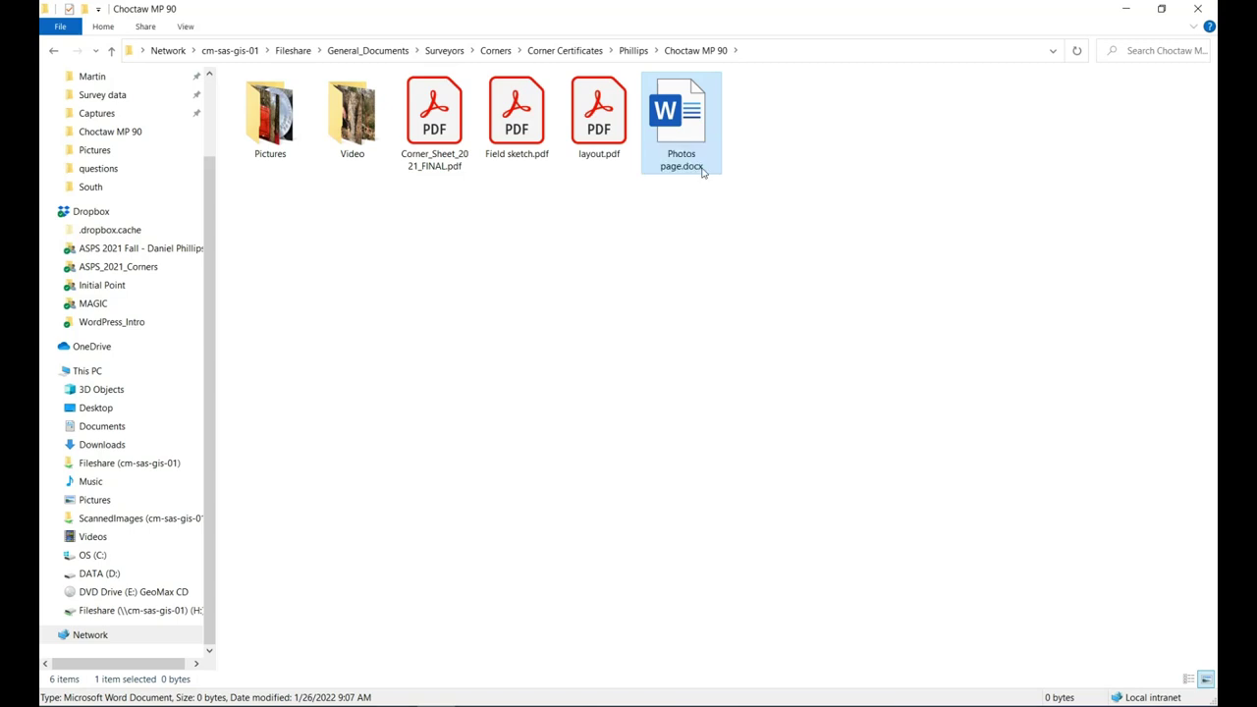
Open Photos page.docx in Word and resize its window to full height.
double_click(684, 118)
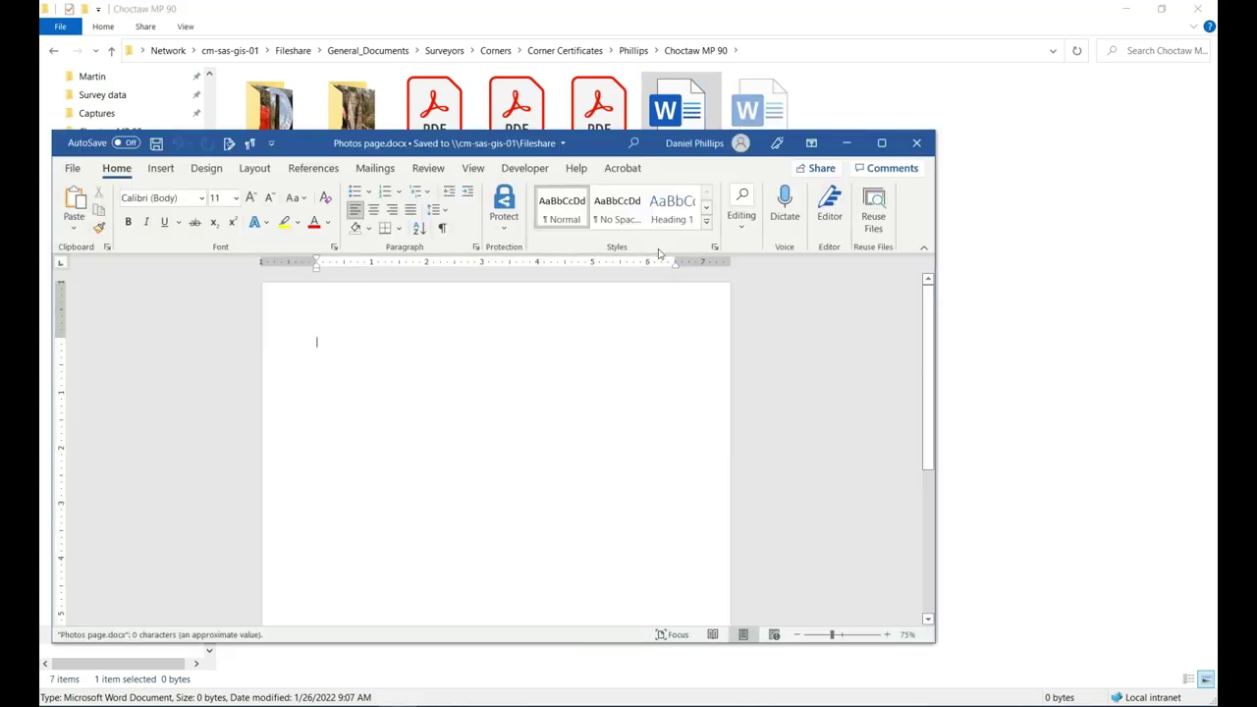
left_click_drag(688, 142, 864, 107)
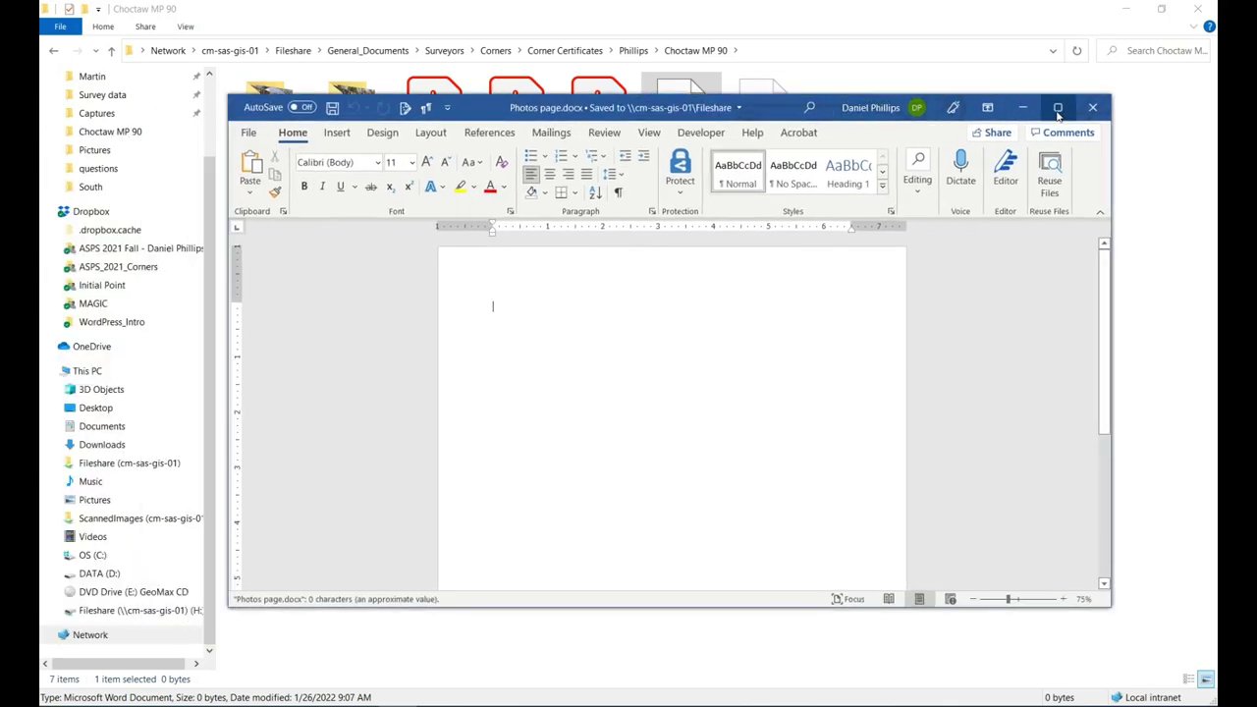
left_click(1058, 111)
left_click(1163, 14)
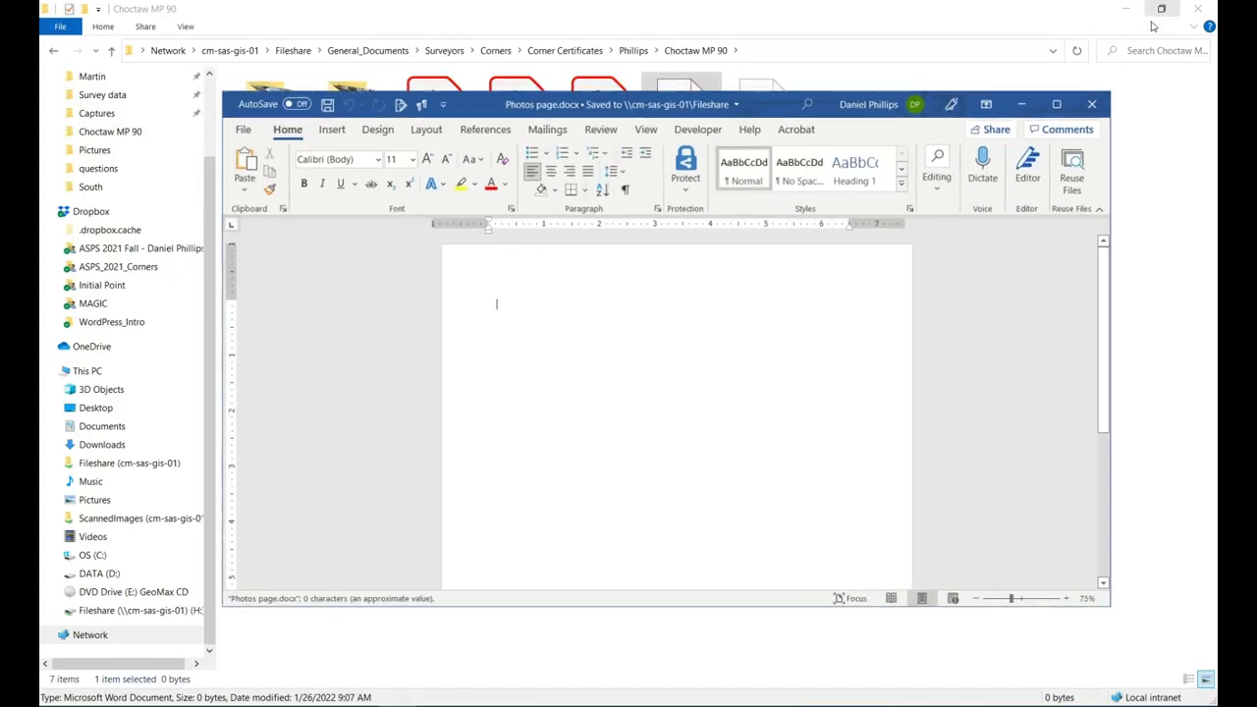
left_click_drag(847, 106, 942, 69)
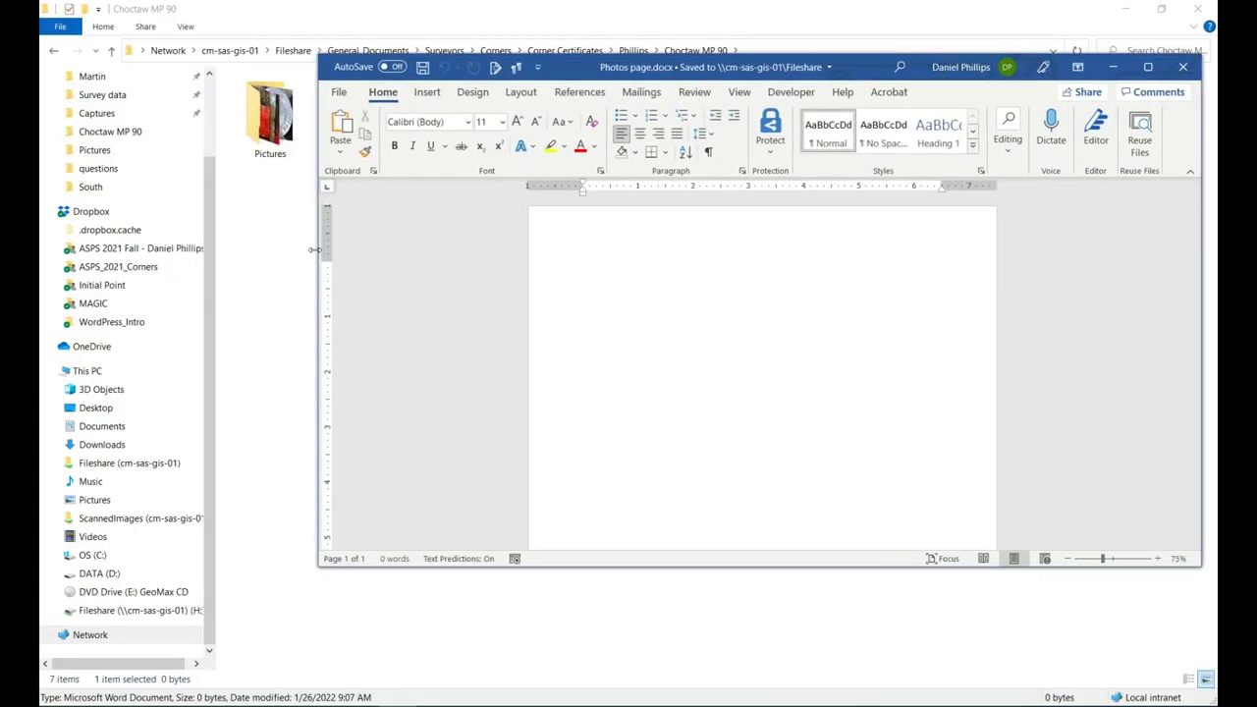
left_click_drag(314, 249, 629, 249)
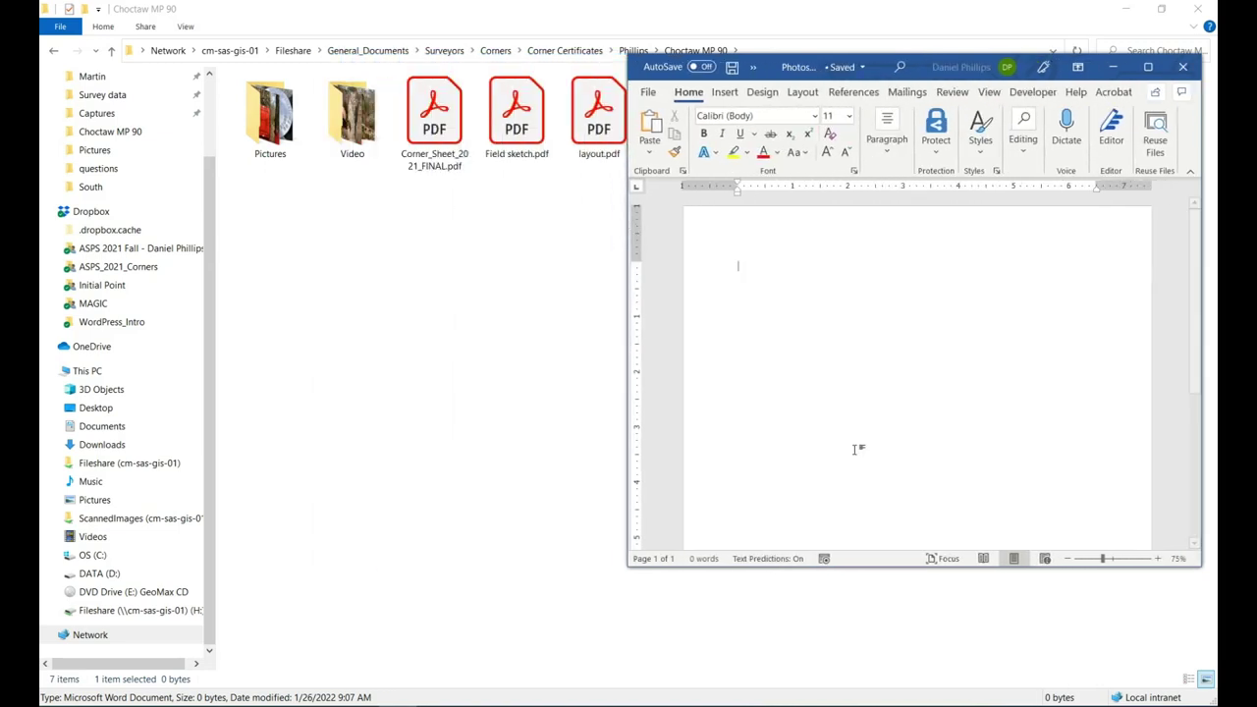
left_click_drag(887, 577, 889, 687)
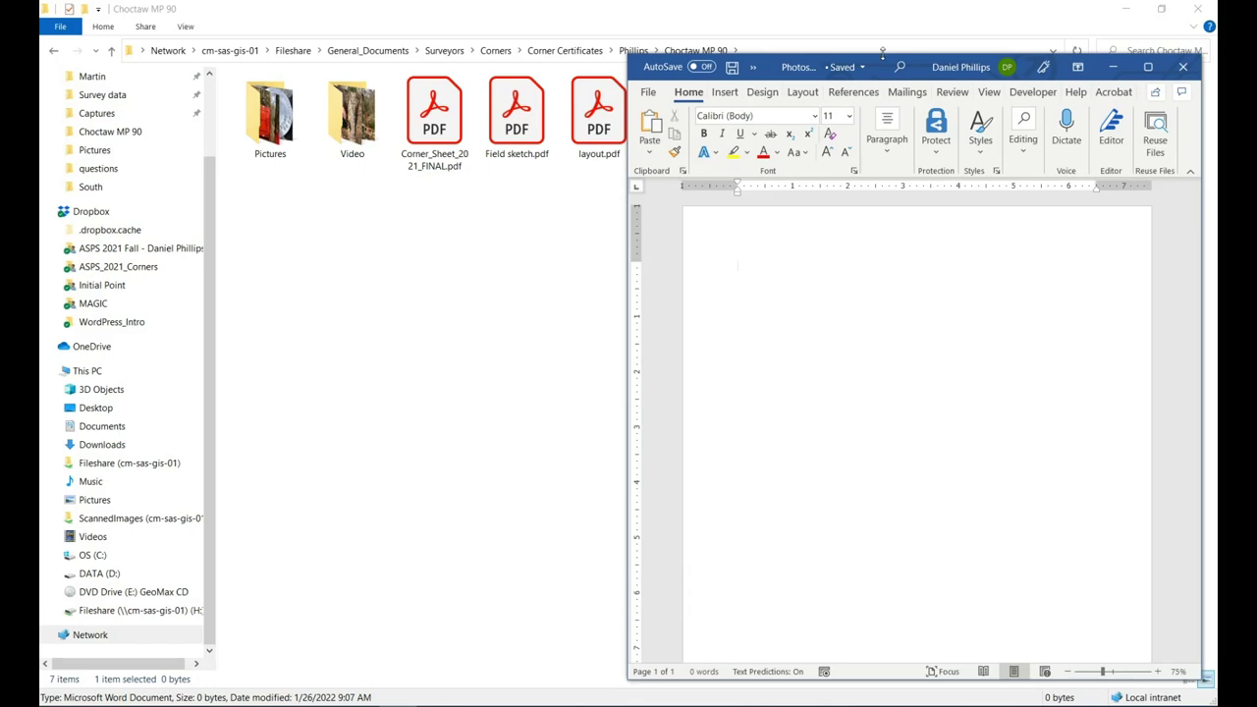
left_click_drag(882, 50, 884, 12)
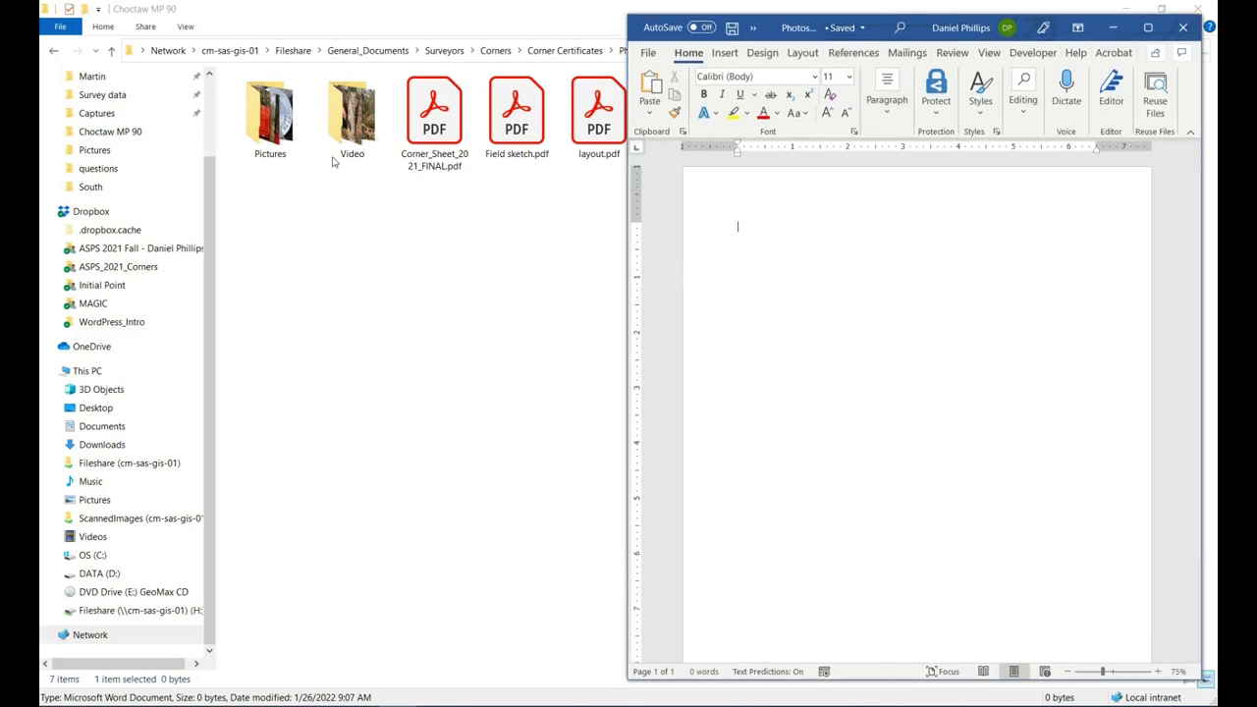
Open the Pictures folder and place Word on the right half beside it.
double_click(285, 138)
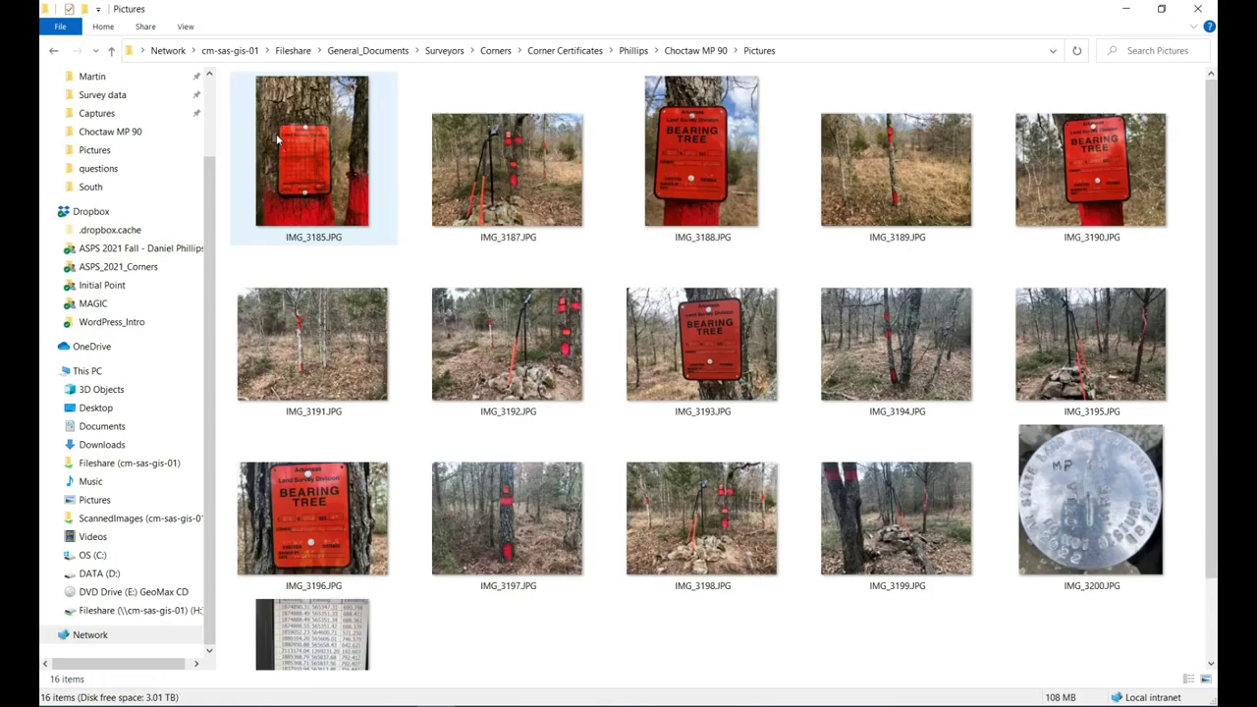
left_click(1161, 8)
left_click_drag(592, 62, 467, 30)
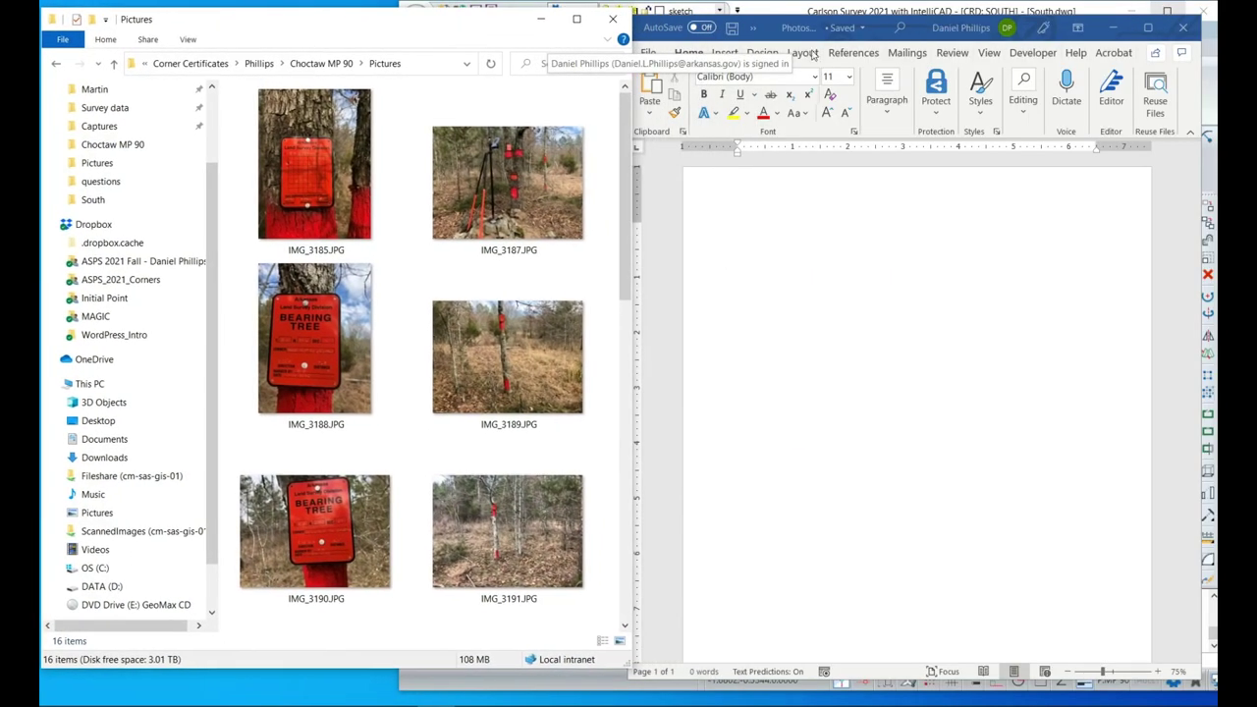
left_click(774, 314)
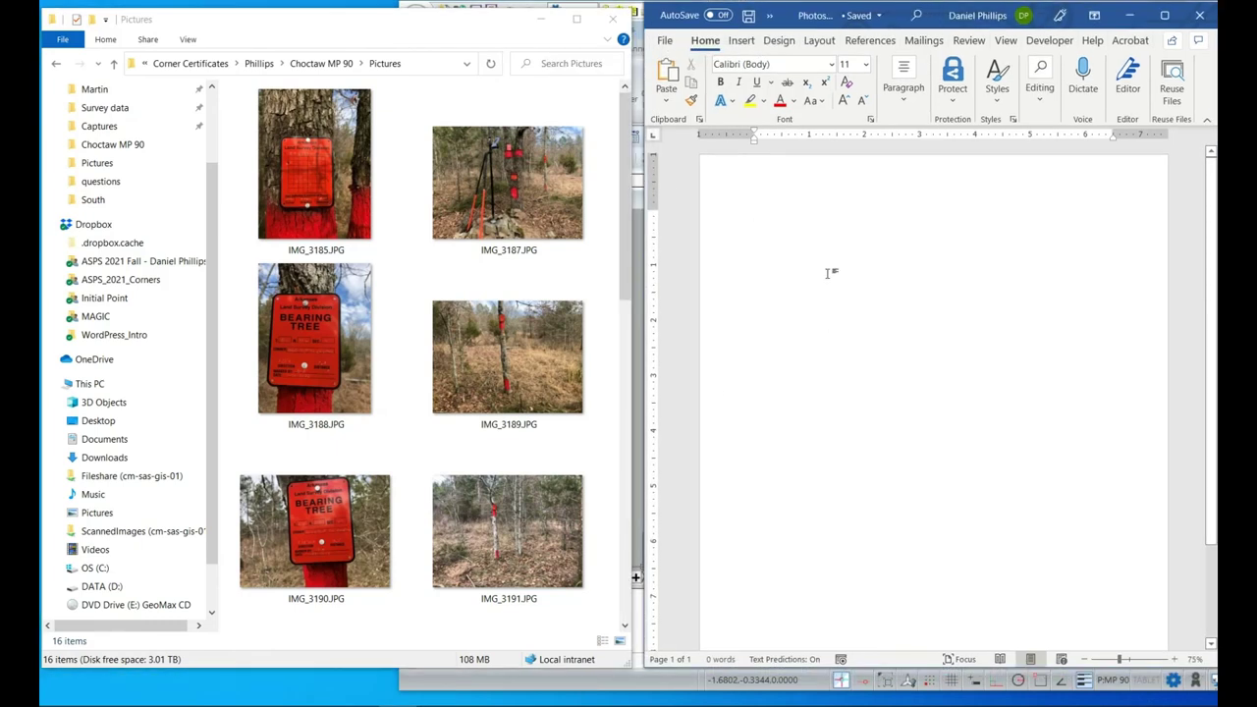
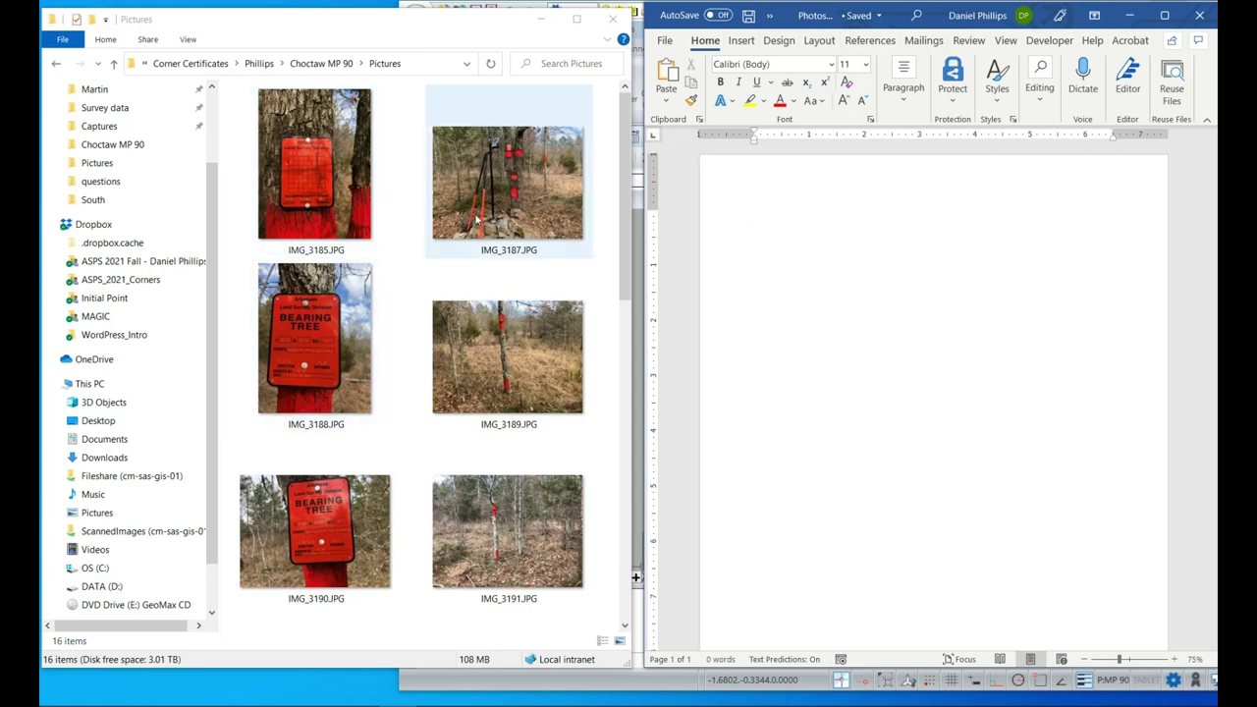
Drag the IMG_3185 photo into the document, then undo that insertion.
left_click(339, 201)
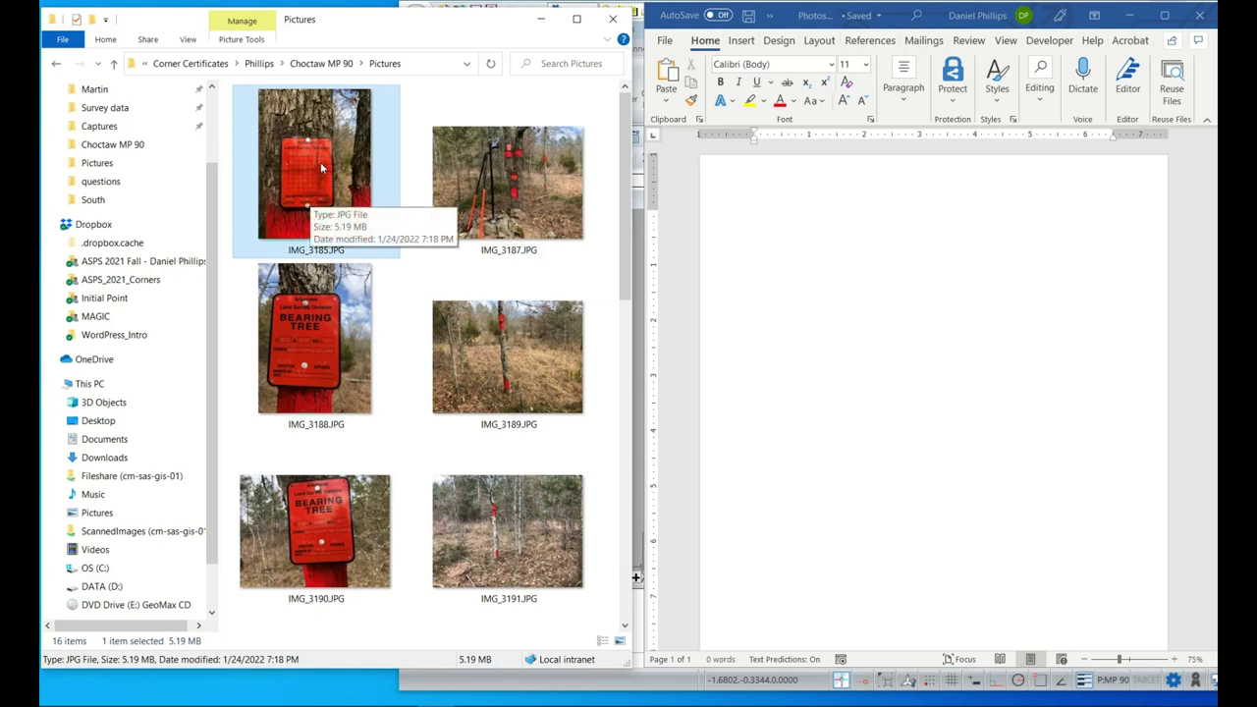
left_click_drag(320, 162, 864, 273)
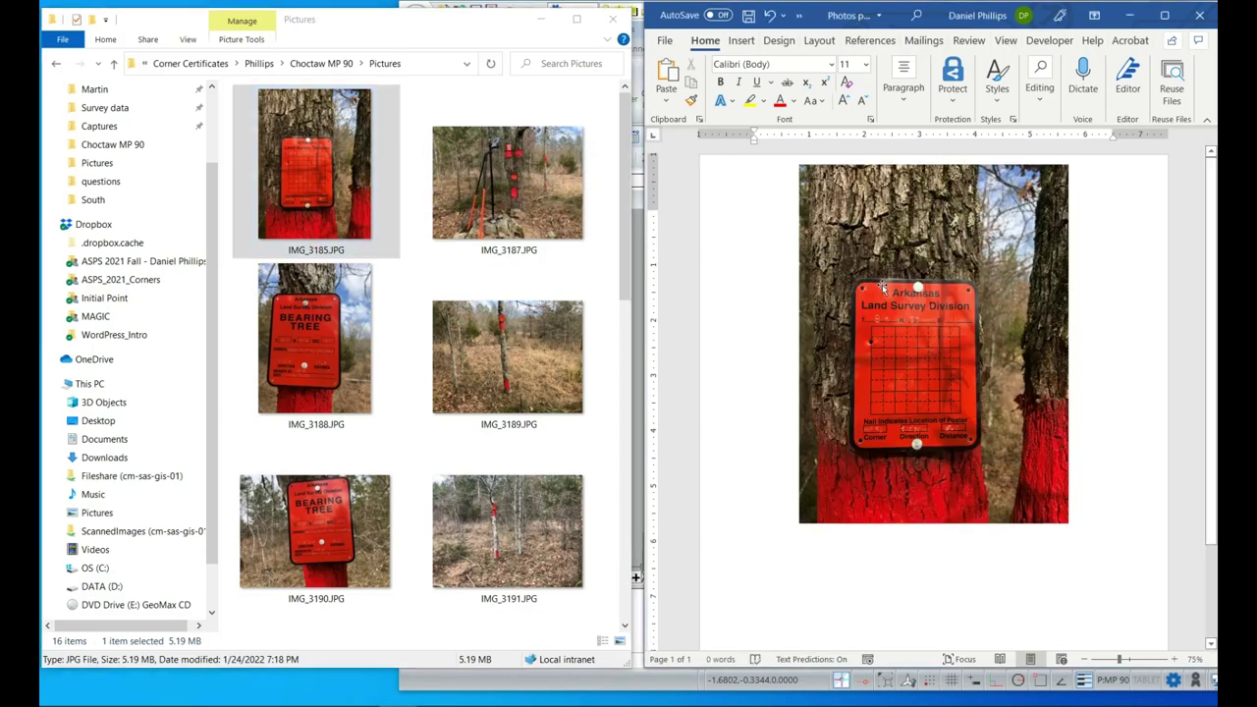
left_click(771, 17)
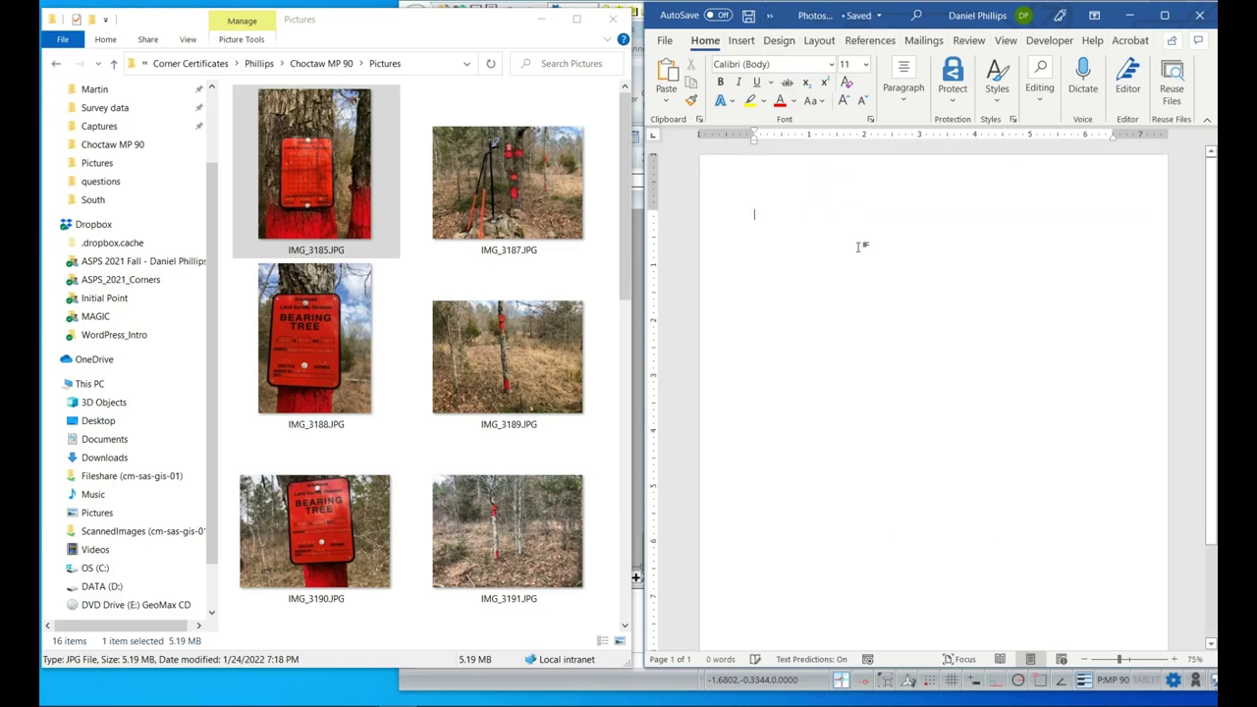
Insert two blank pages from Insert > Pages > Blank Page.
left_click(743, 40)
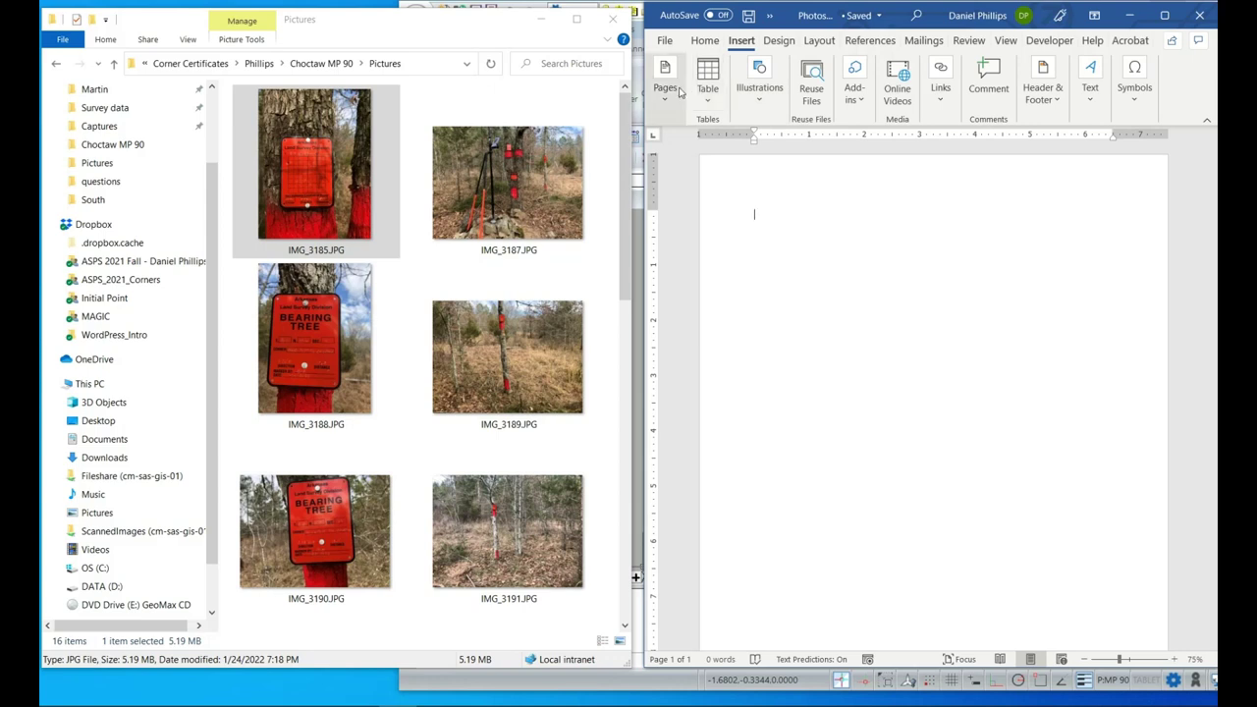
left_click(674, 101)
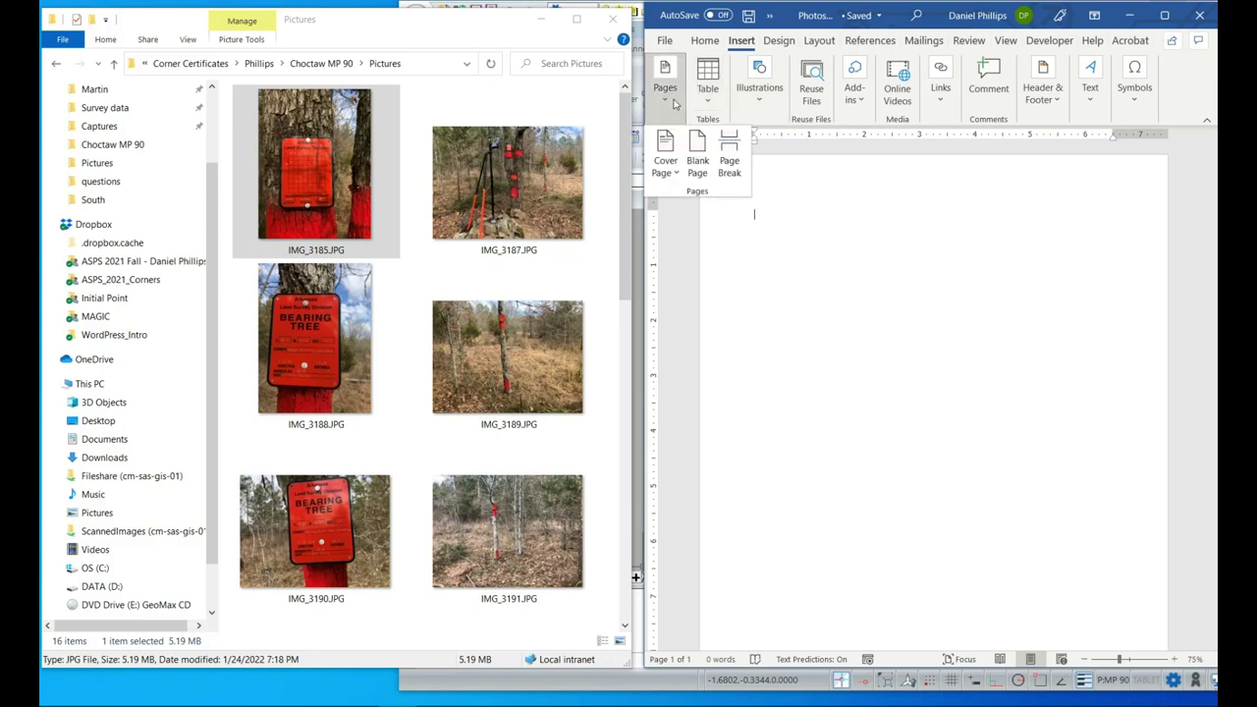
left_click(699, 159)
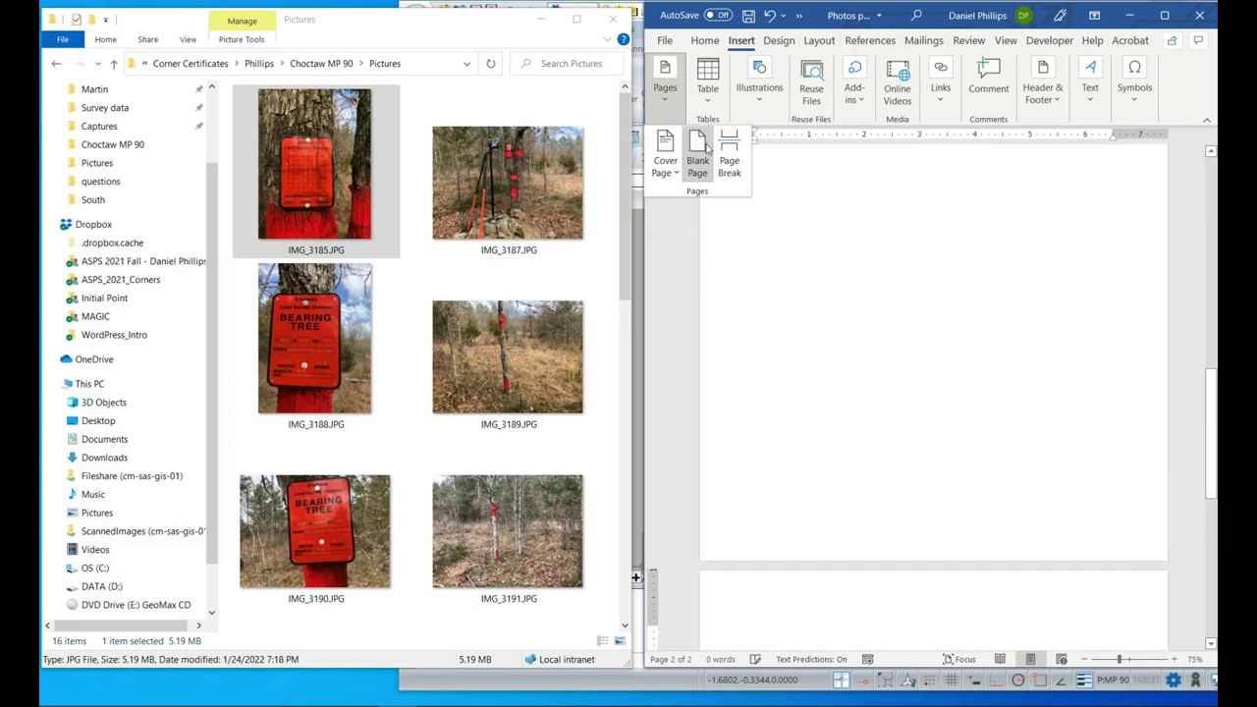
left_click(702, 158)
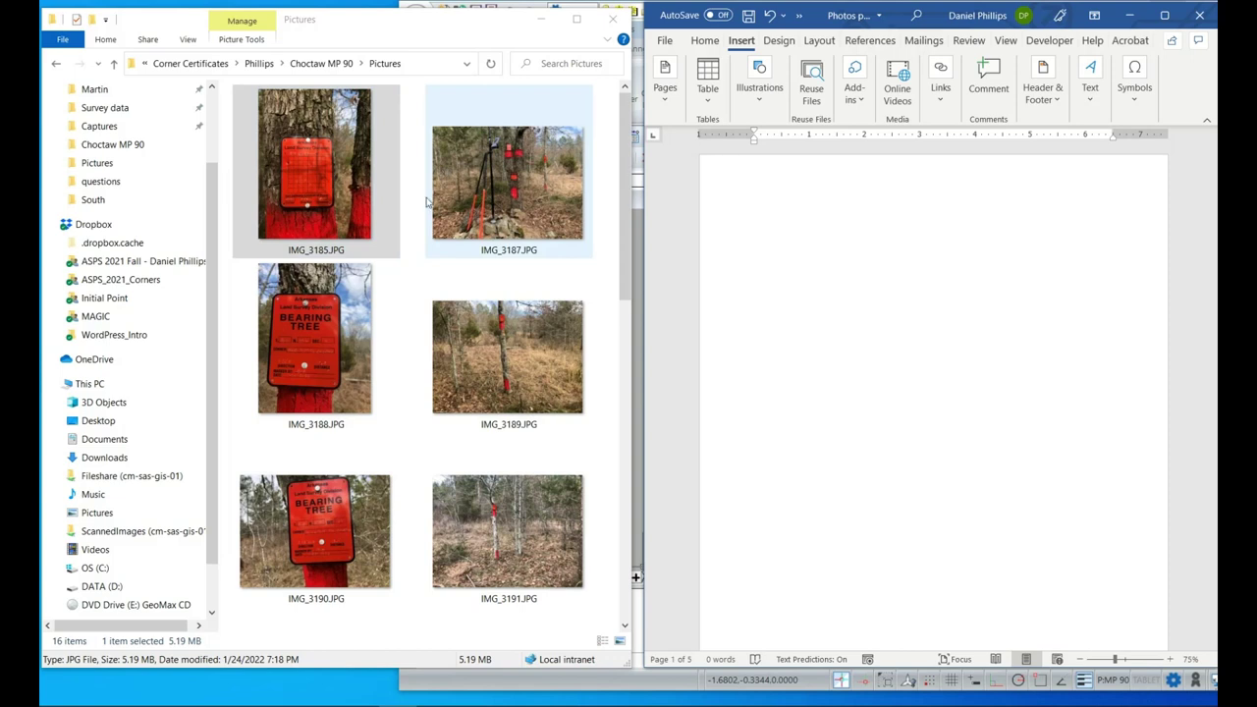
Cut the IMG_3185 tree-sign photo off page 5.
left_click(328, 201)
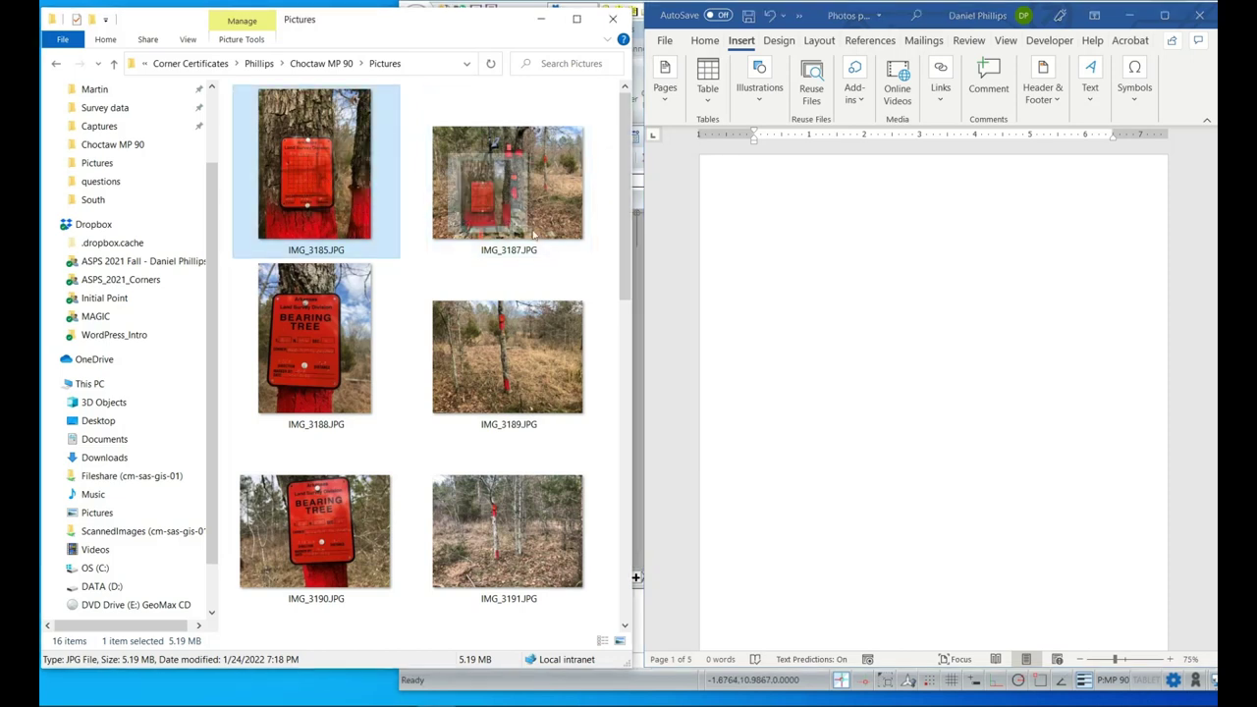
left_click(910, 275)
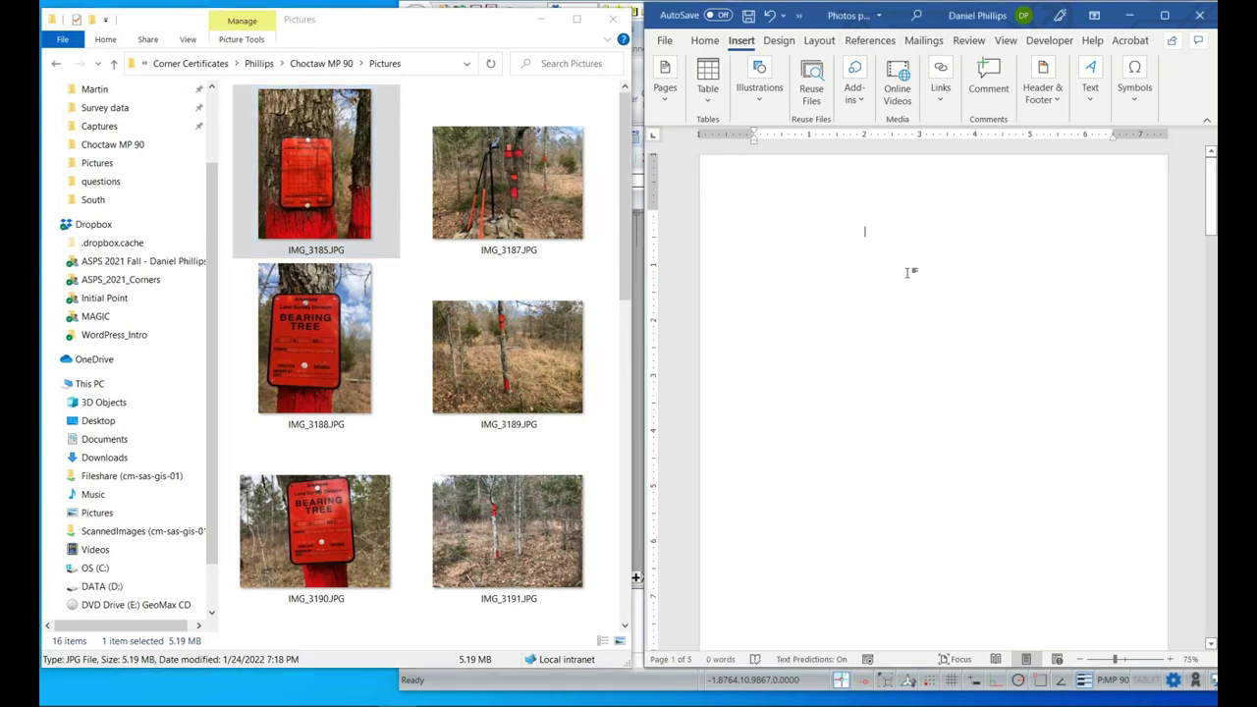
scroll(910, 273, "down", 1)
left_click_drag(1211, 201, 1200, 594)
left_click(967, 285)
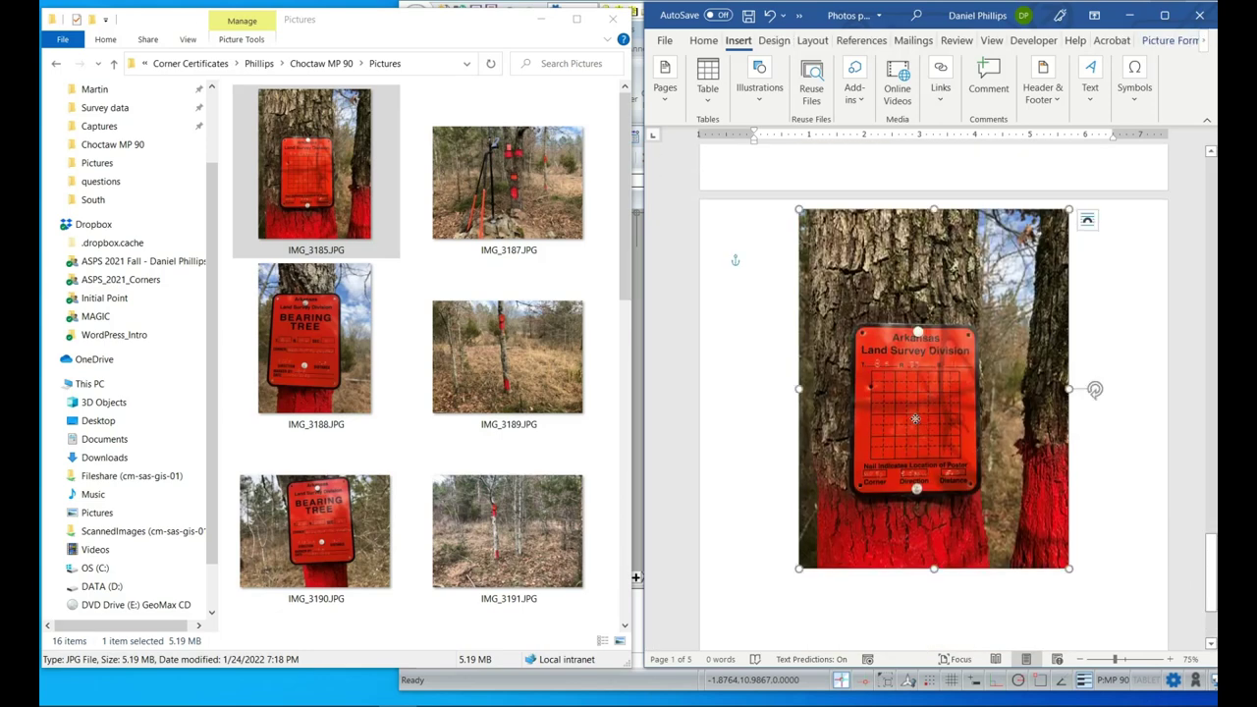
right_click(968, 281)
left_click(951, 59)
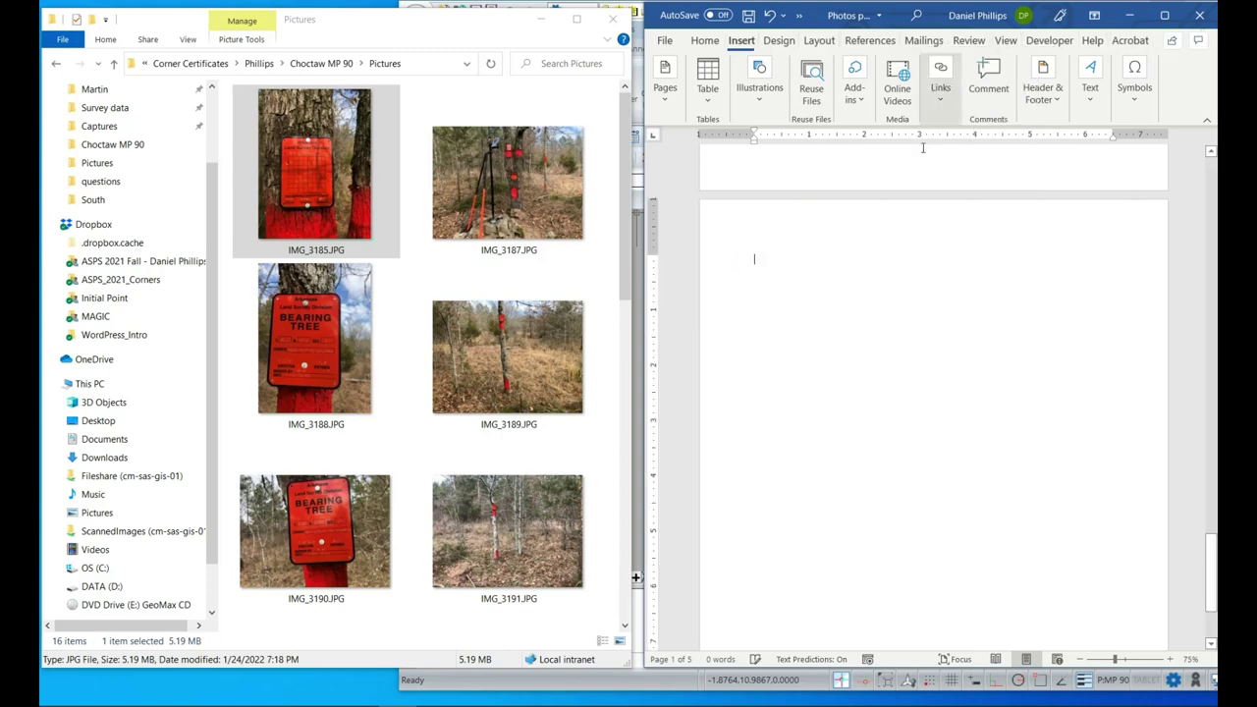
Paste the tree-sign photo at the top of page 1 and shrink it slightly.
scroll(911, 230, "up", 15)
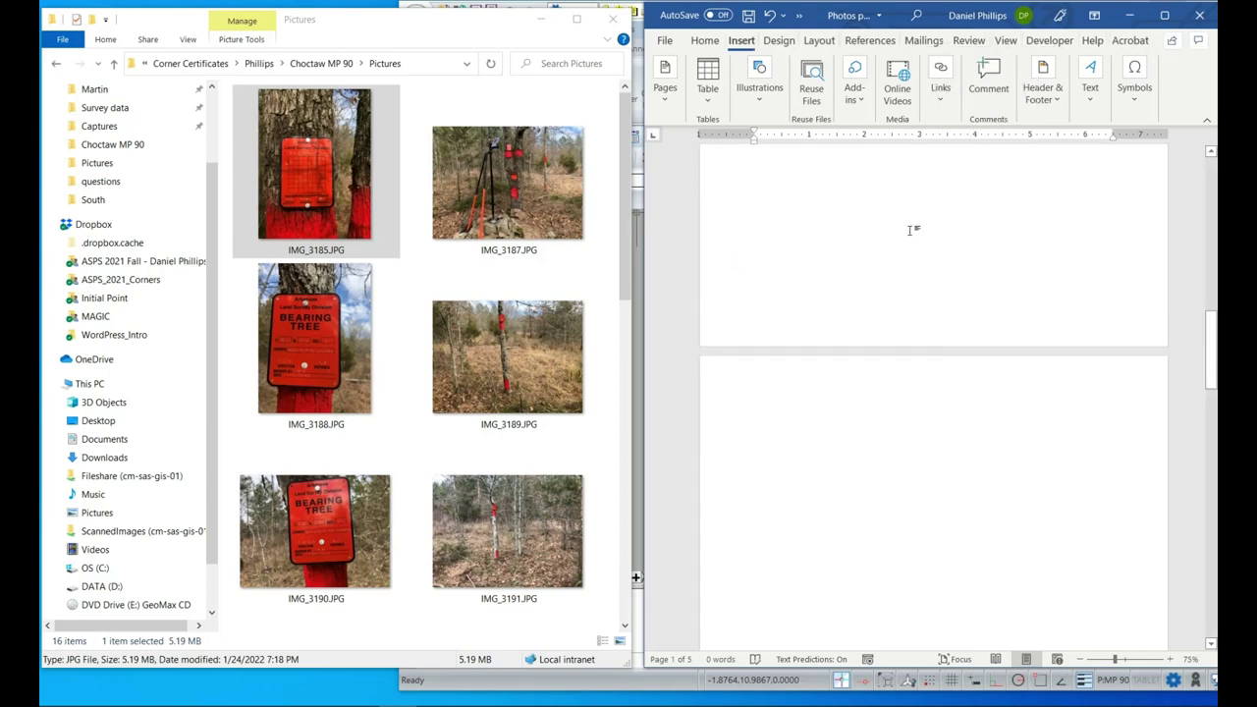
scroll(910, 230, "up", 5)
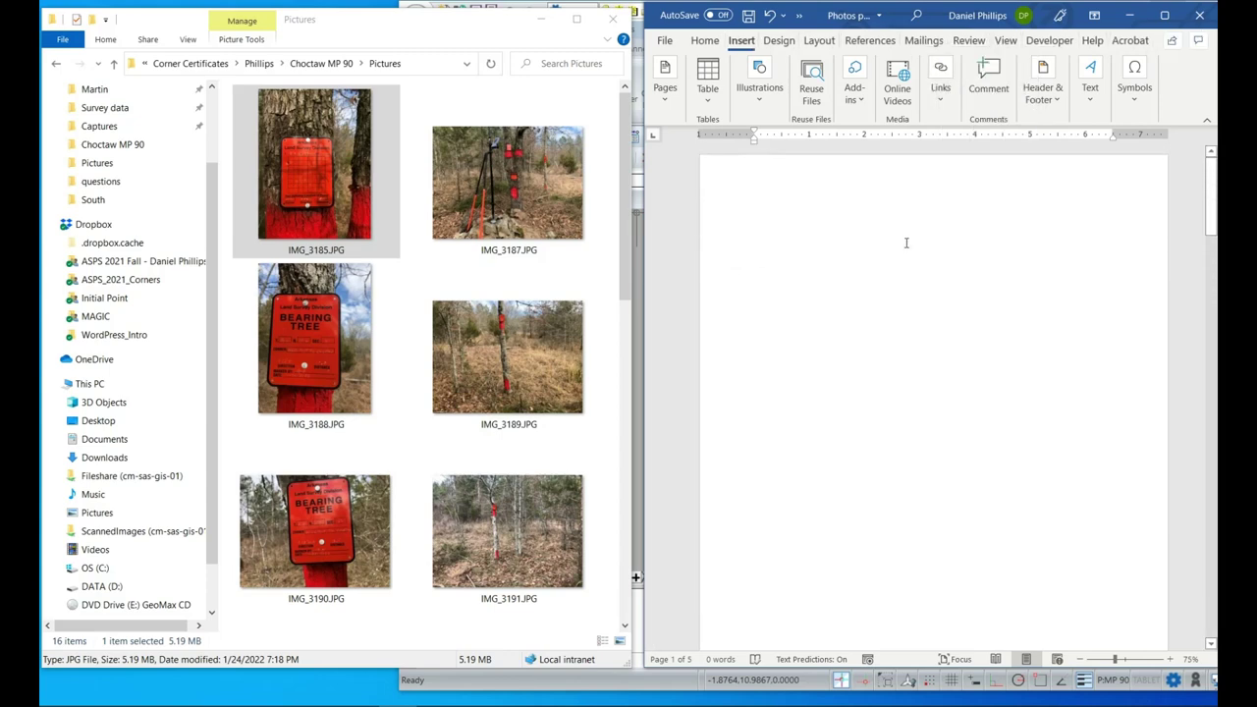
right_click(908, 240)
left_click(886, 234)
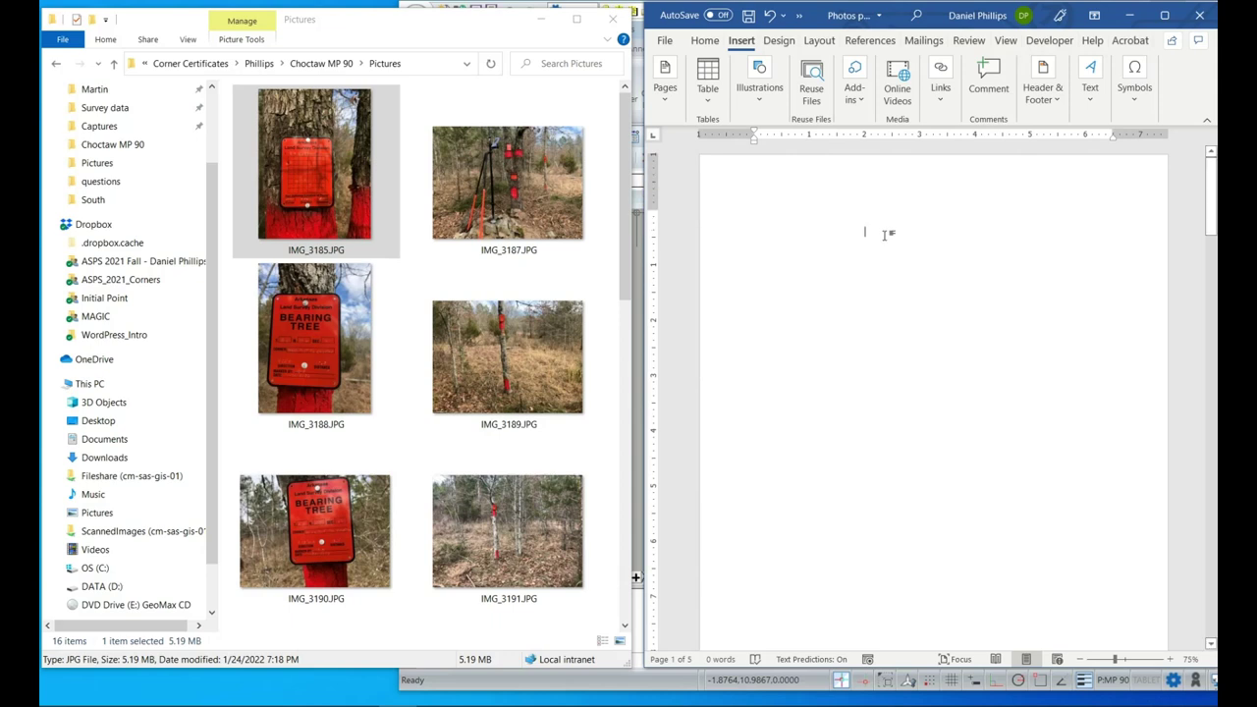
key("ctrl+v")
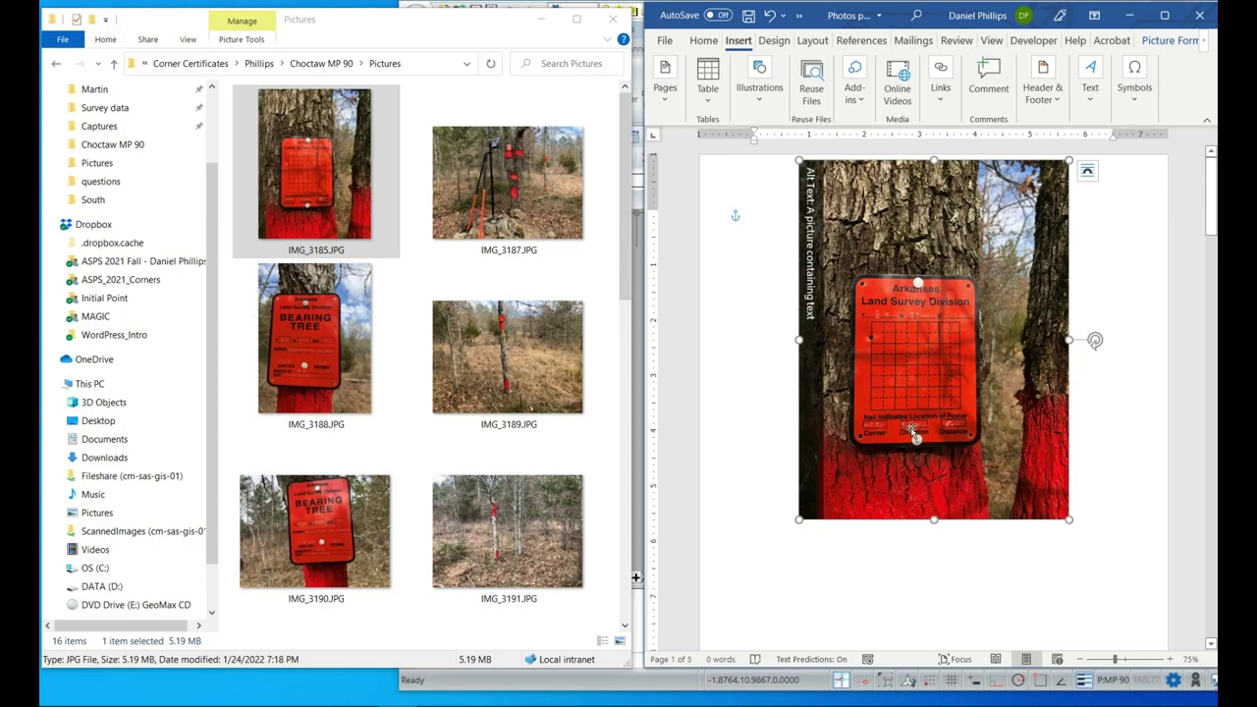
scroll(869, 403, "down", 4)
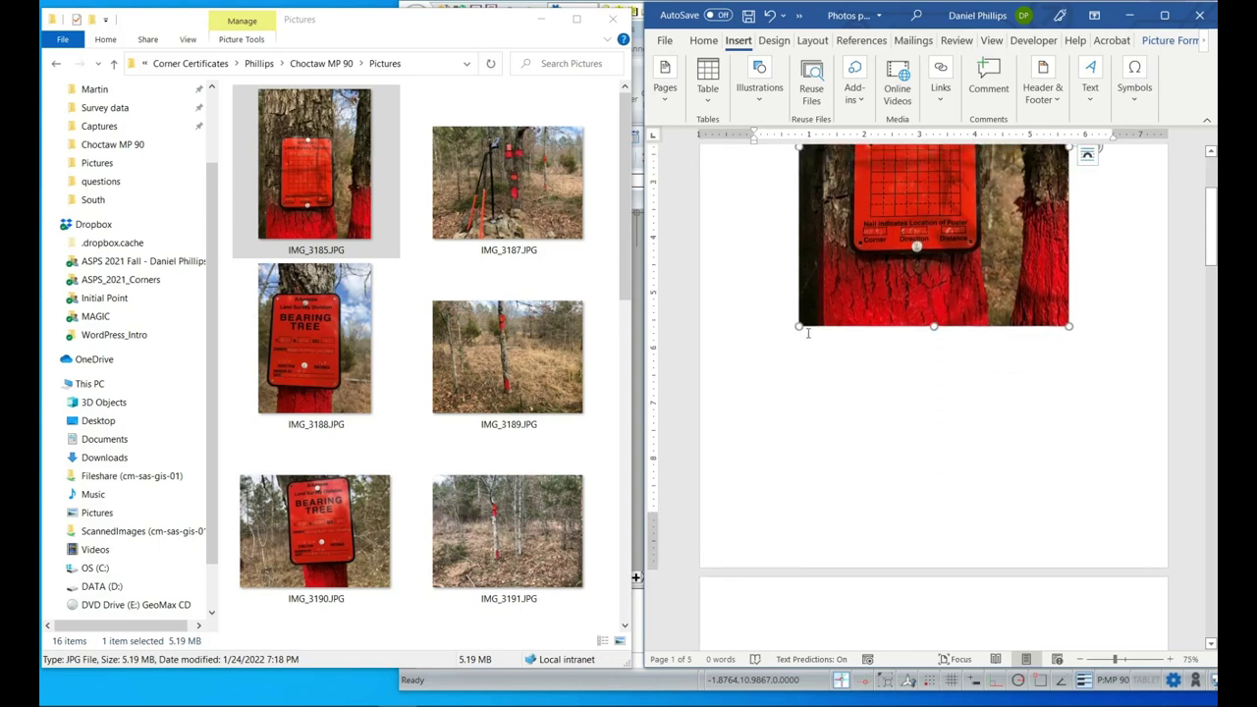
scroll(798, 332, "up", 3)
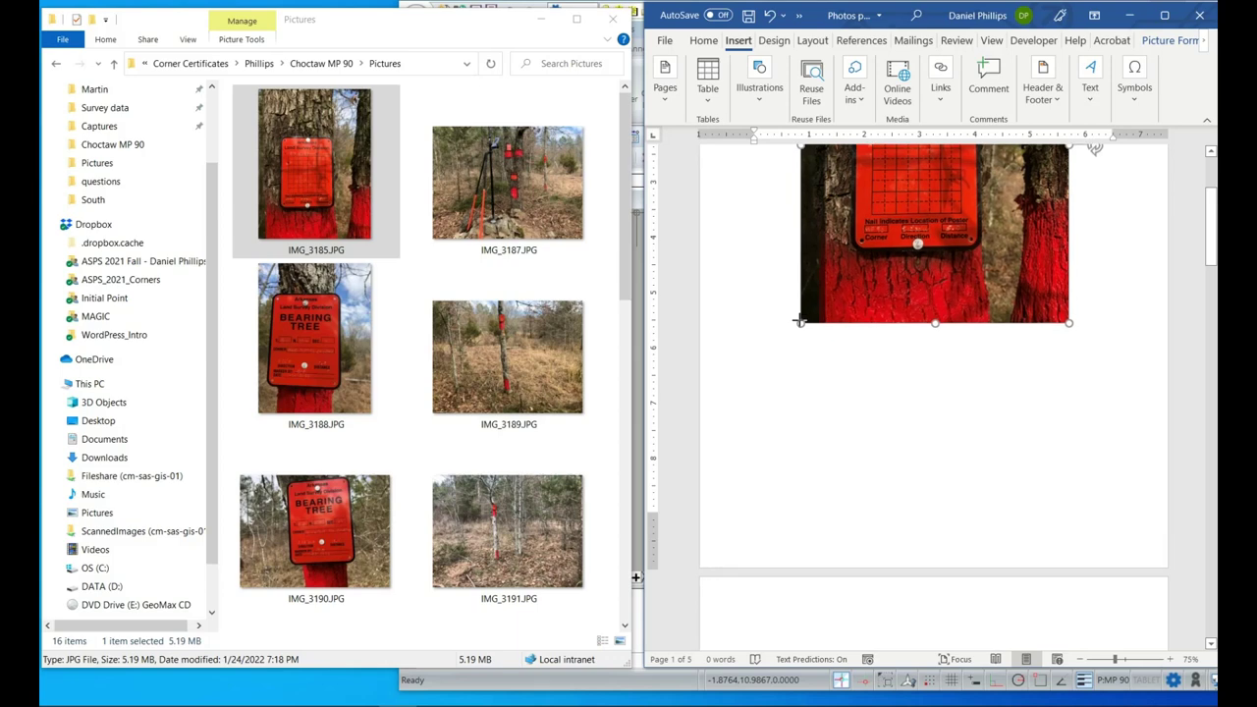
left_click_drag(801, 503, 833, 459)
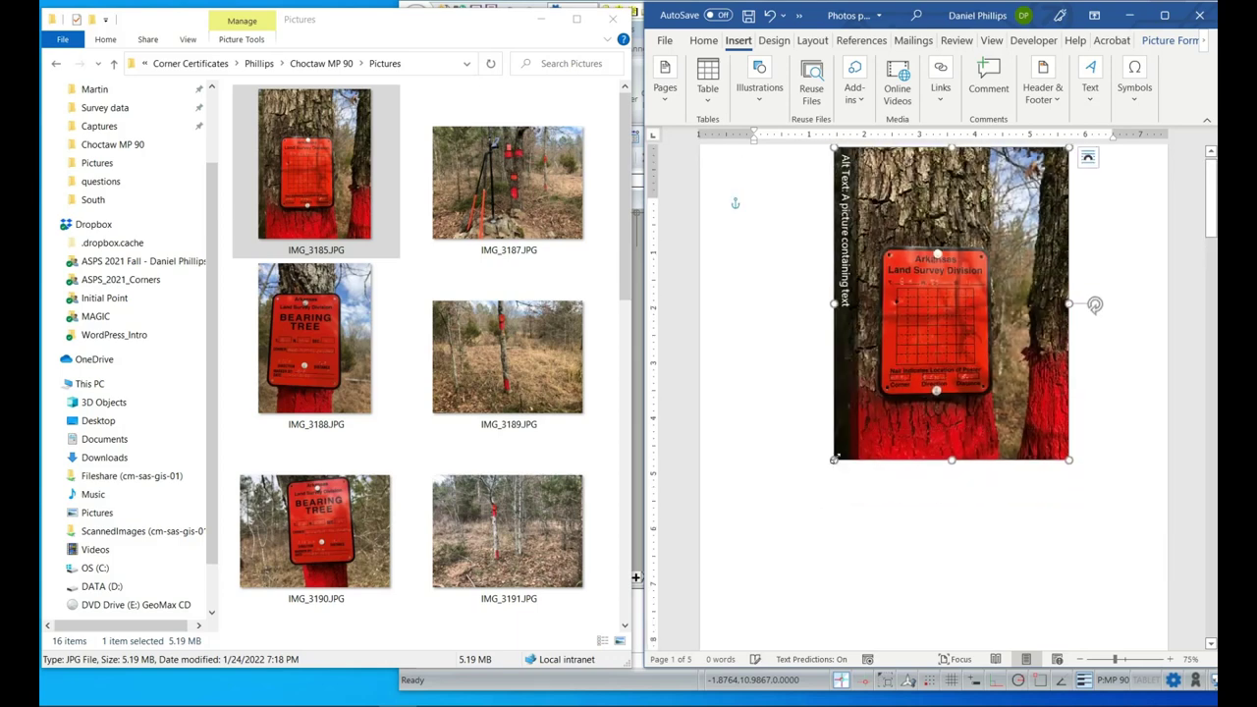
scroll(798, 400, "down", 2)
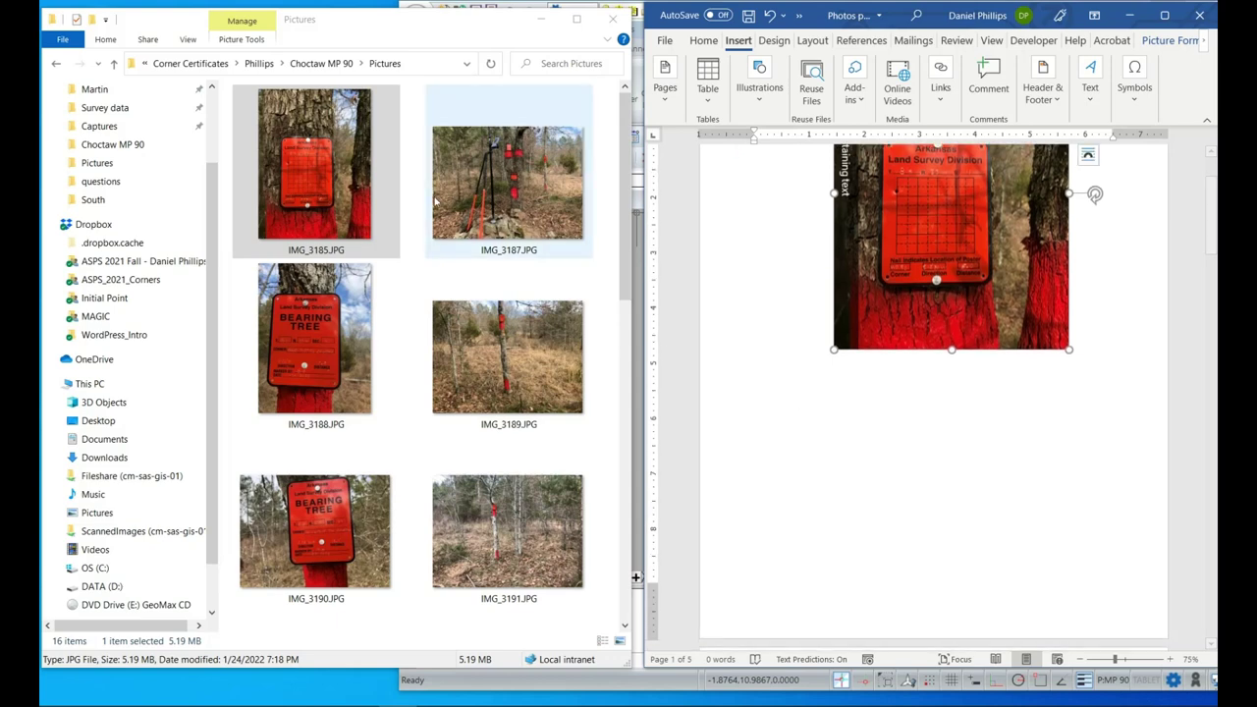
Drag the IMG_3187 tripod corner photo onto page 1 below the tree-sign photo.
left_click(511, 186)
left_click(861, 494)
scroll(860, 494, "up", 1)
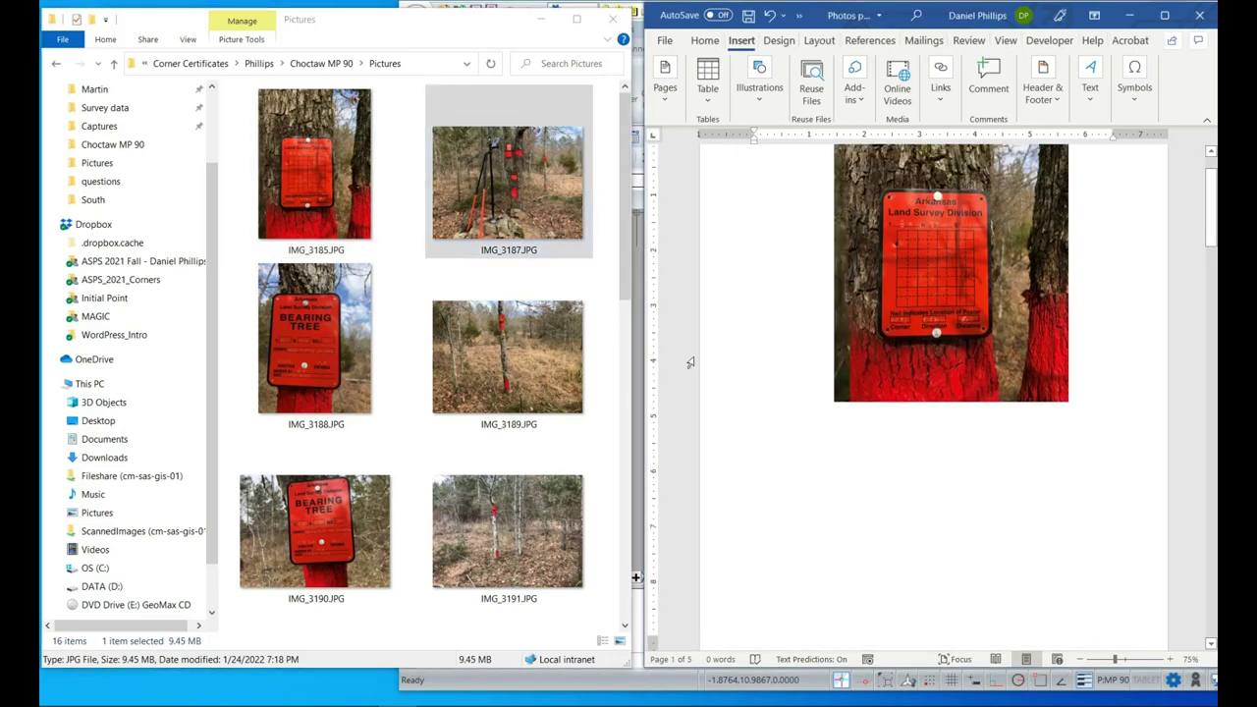
left_click_drag(516, 186, 901, 506)
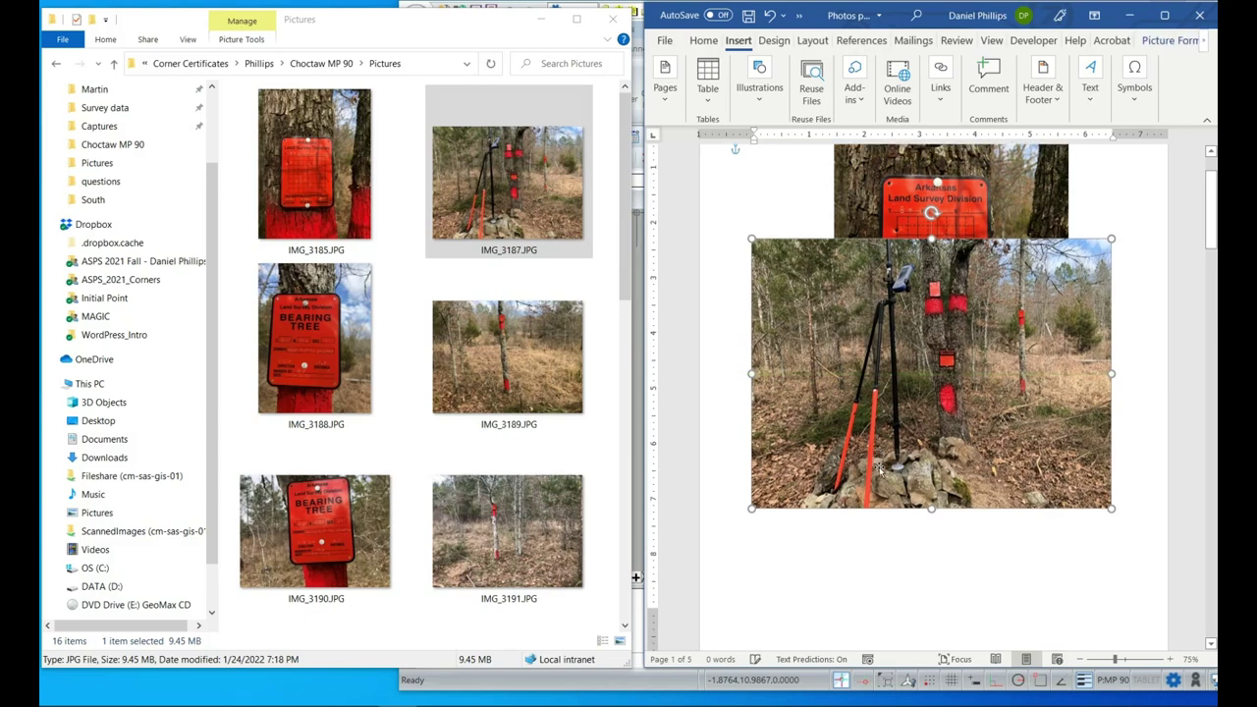
scroll(880, 467, "down", 1)
left_click_drag(872, 433, 845, 532)
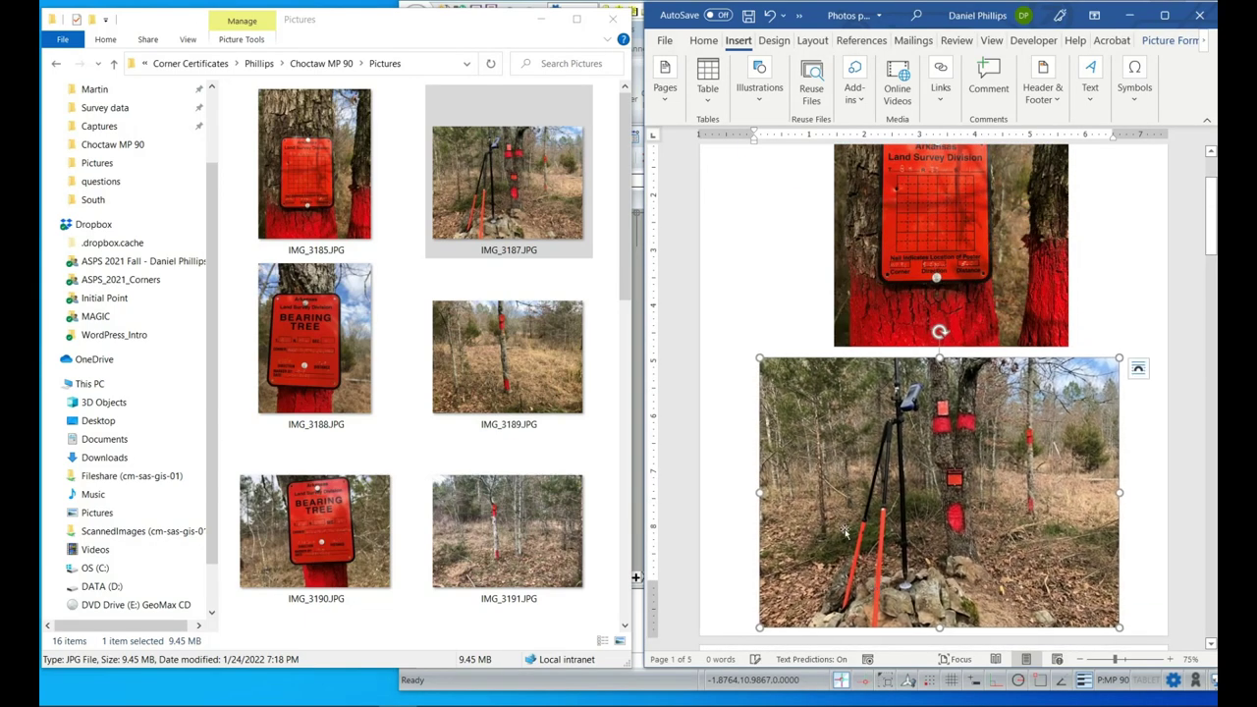
Move to blank page 2 and select the IMG_3188 photo file.
left_click(840, 343)
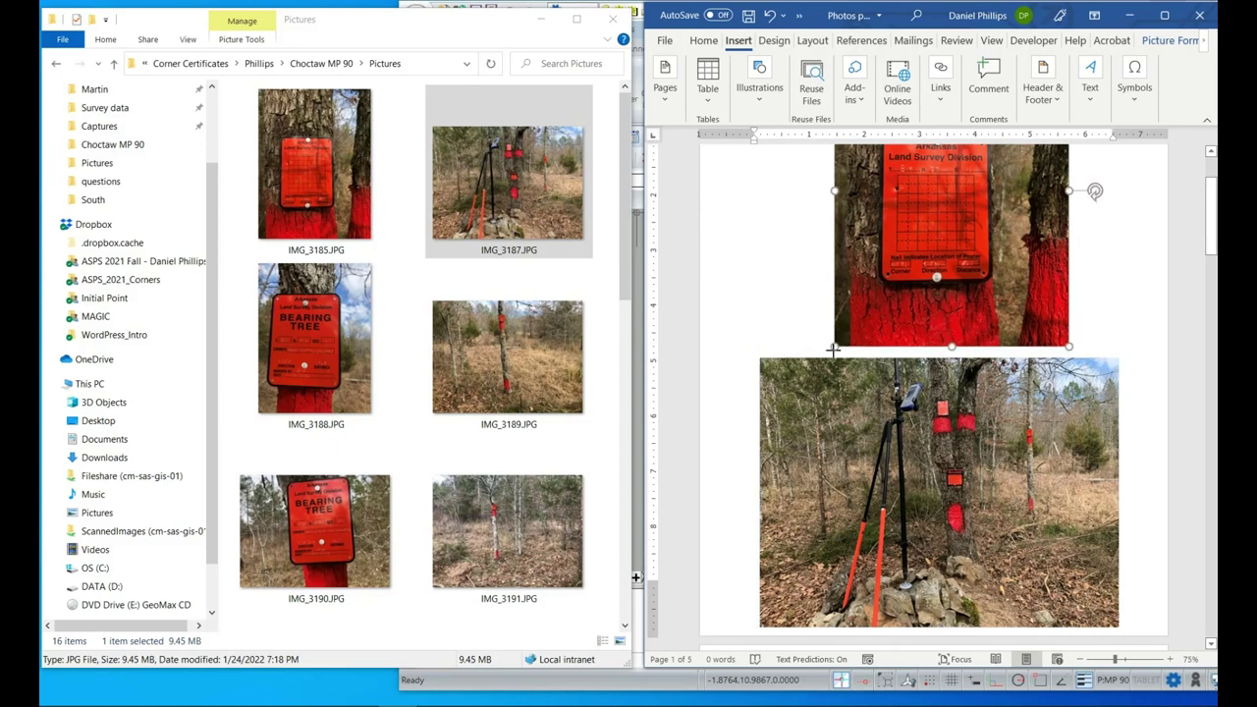
scroll(835, 353, "up", 3)
scroll(818, 397, "down", 8)
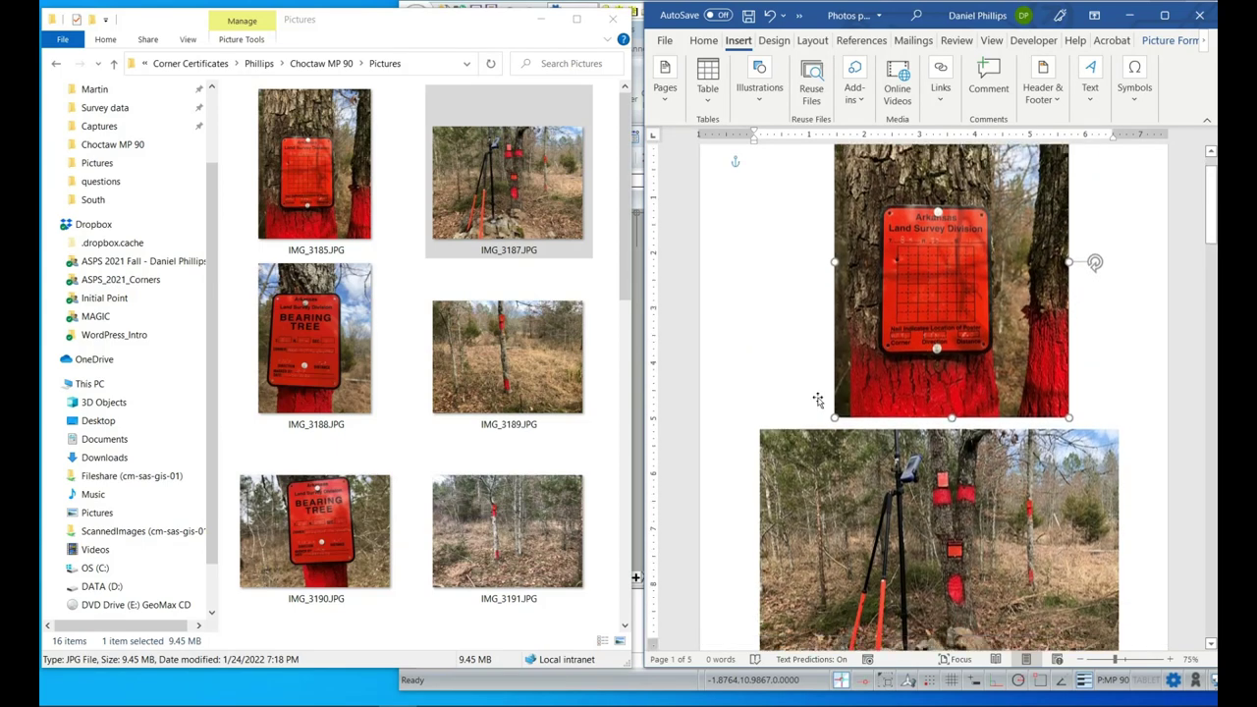
scroll(819, 398, "down", 6)
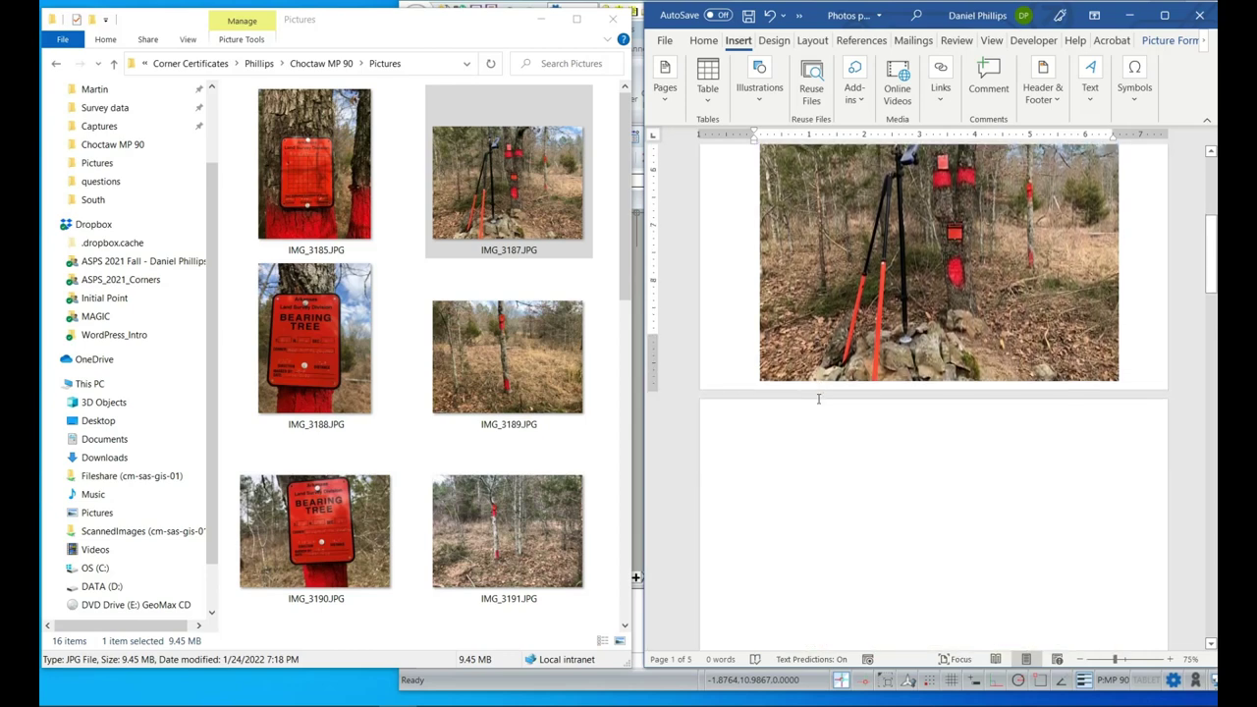
left_click(858, 322)
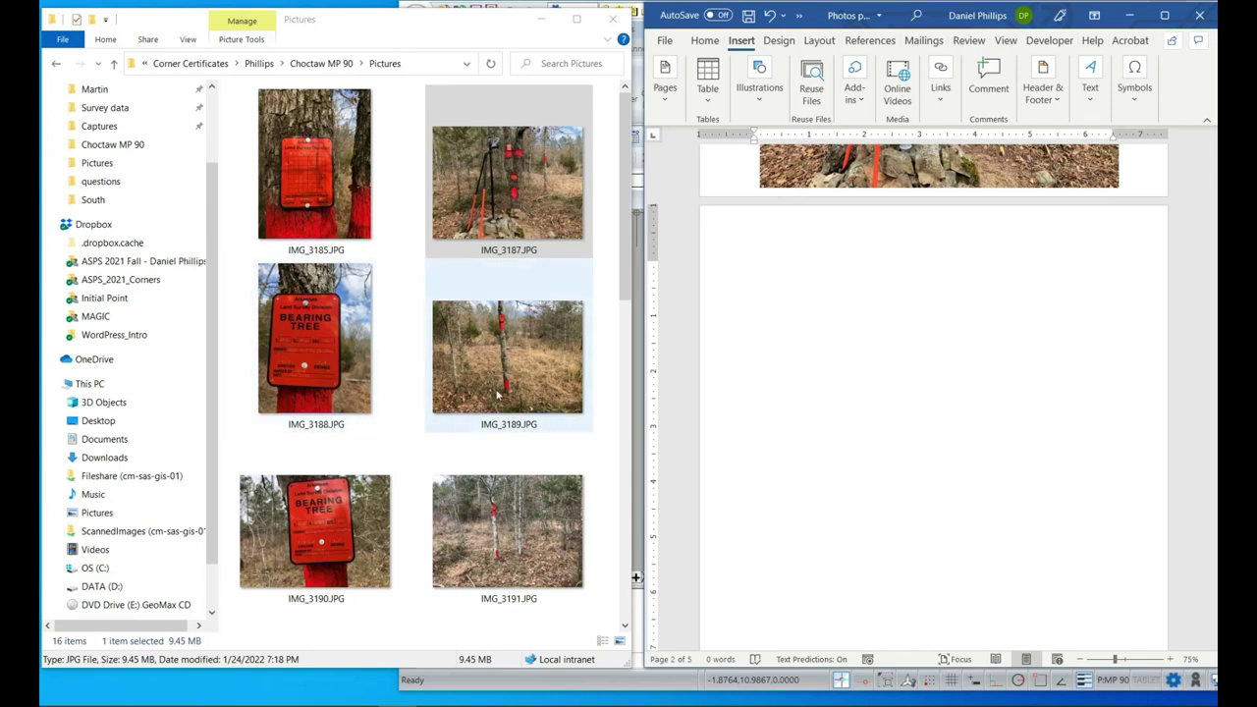
left_click(341, 369)
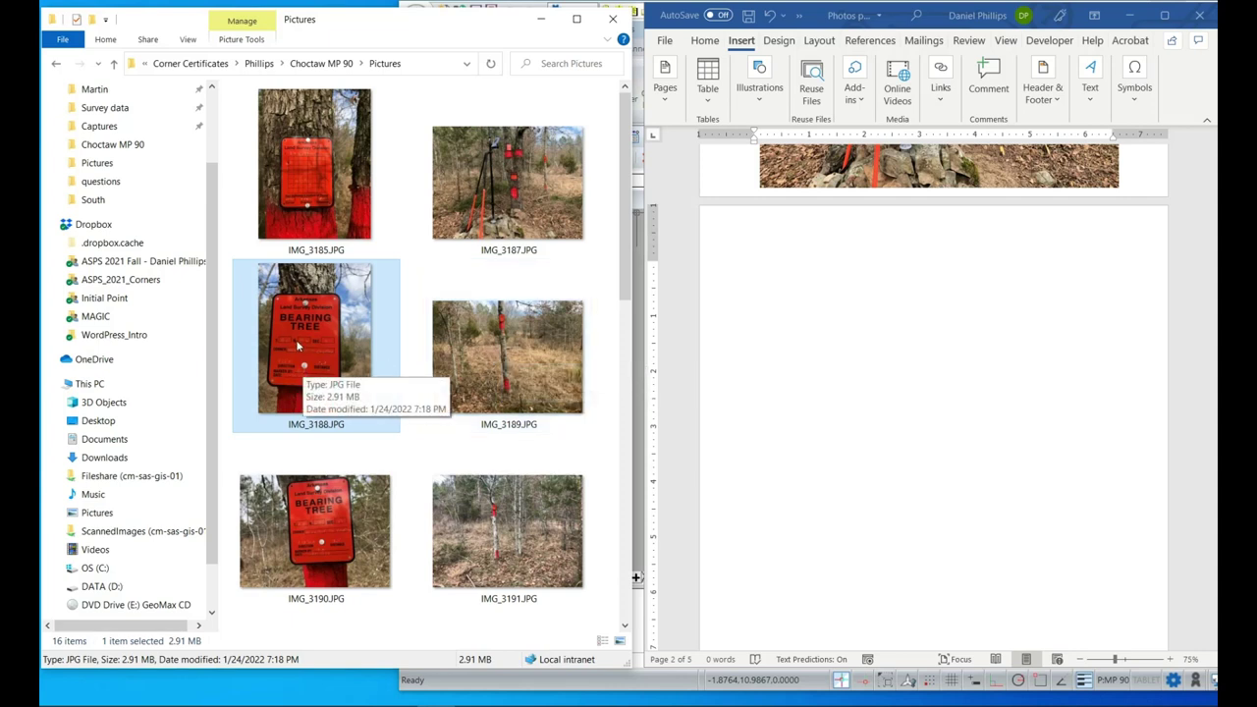
Place the IMG_3188 bearing-tree sign photo on page 2, shrunk and nudged up-left.
left_click_drag(298, 345, 881, 299)
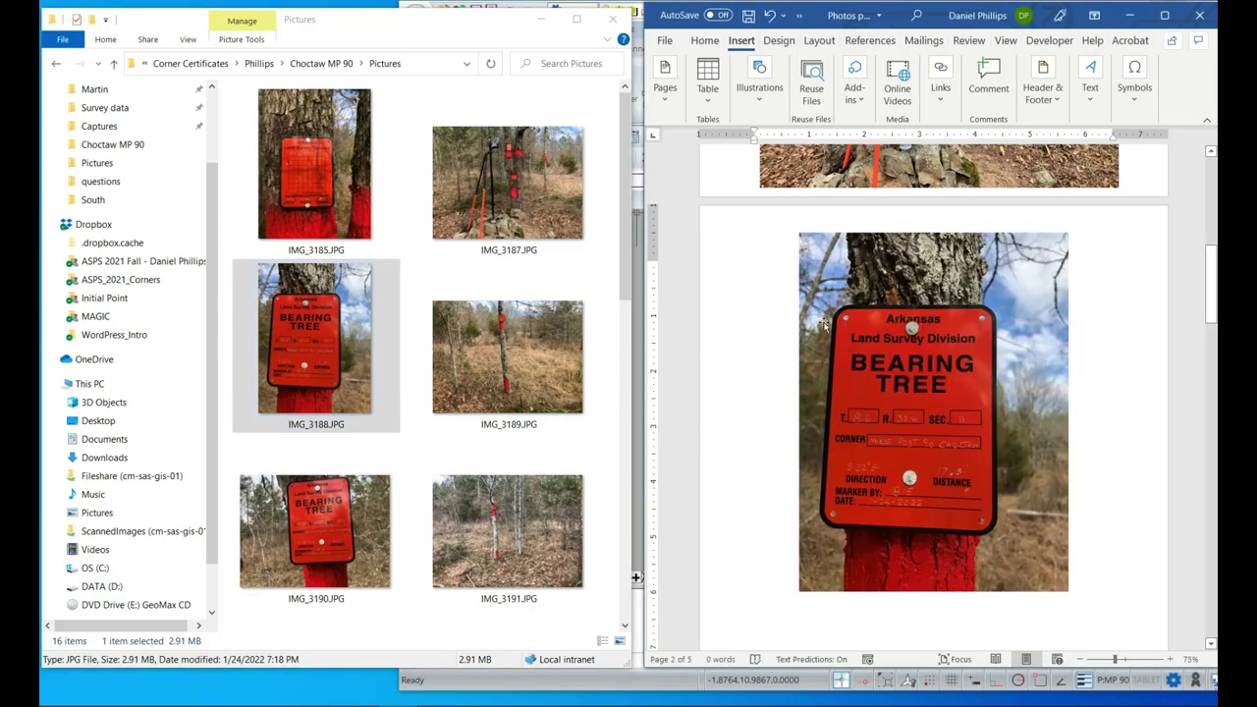
left_click(827, 316)
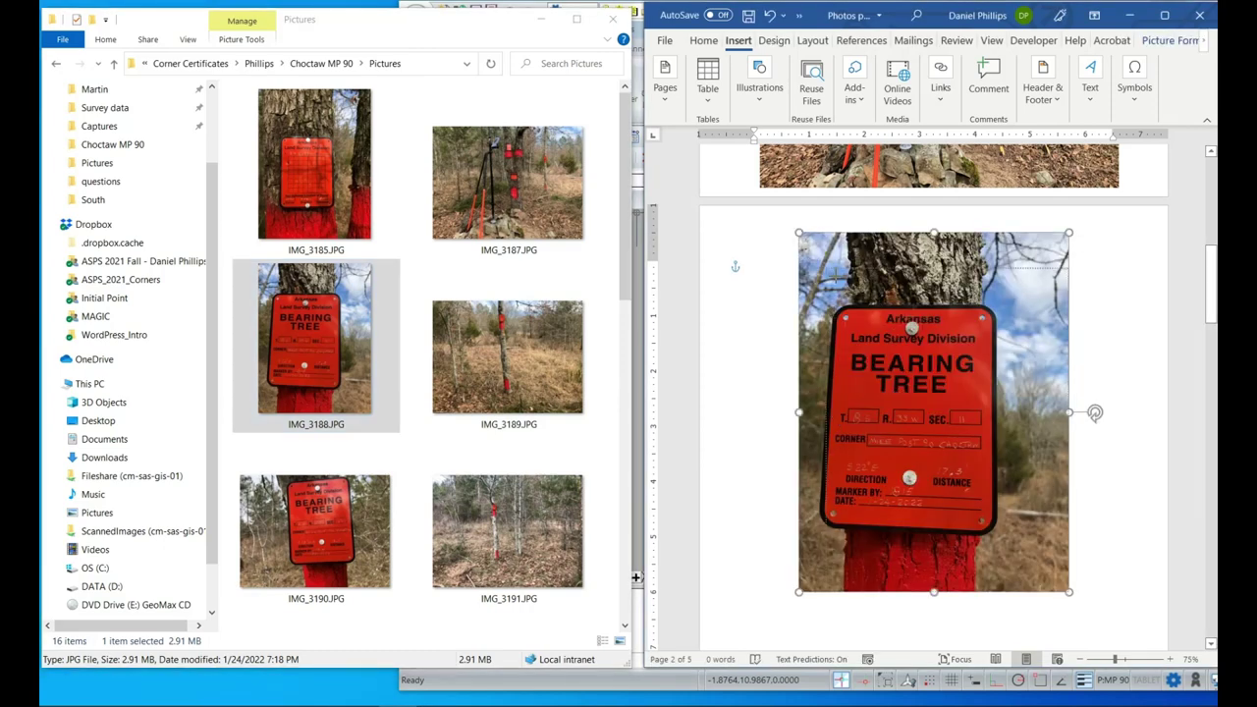
left_click_drag(798, 233, 834, 281)
left_click_drag(906, 418, 864, 375)
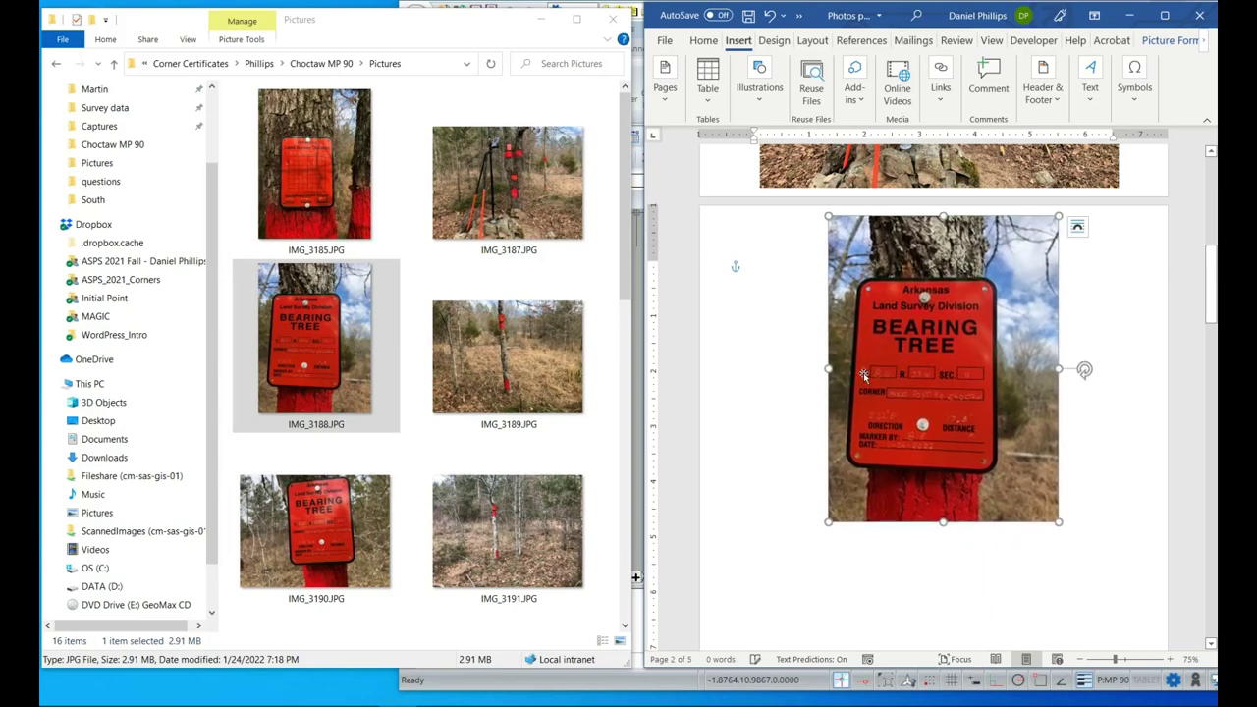
scroll(828, 388, "down", 5)
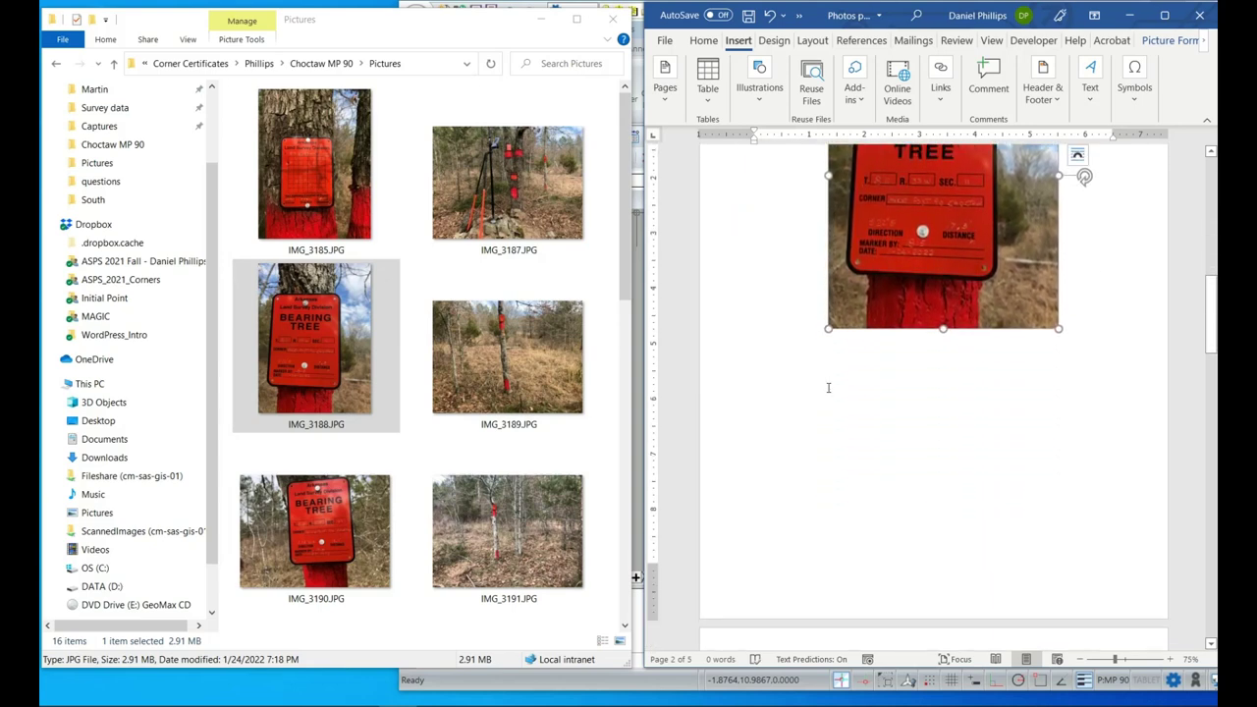
Add the IMG_3189 red-marked tree photo just below the sign photo on page 2.
left_click(568, 414)
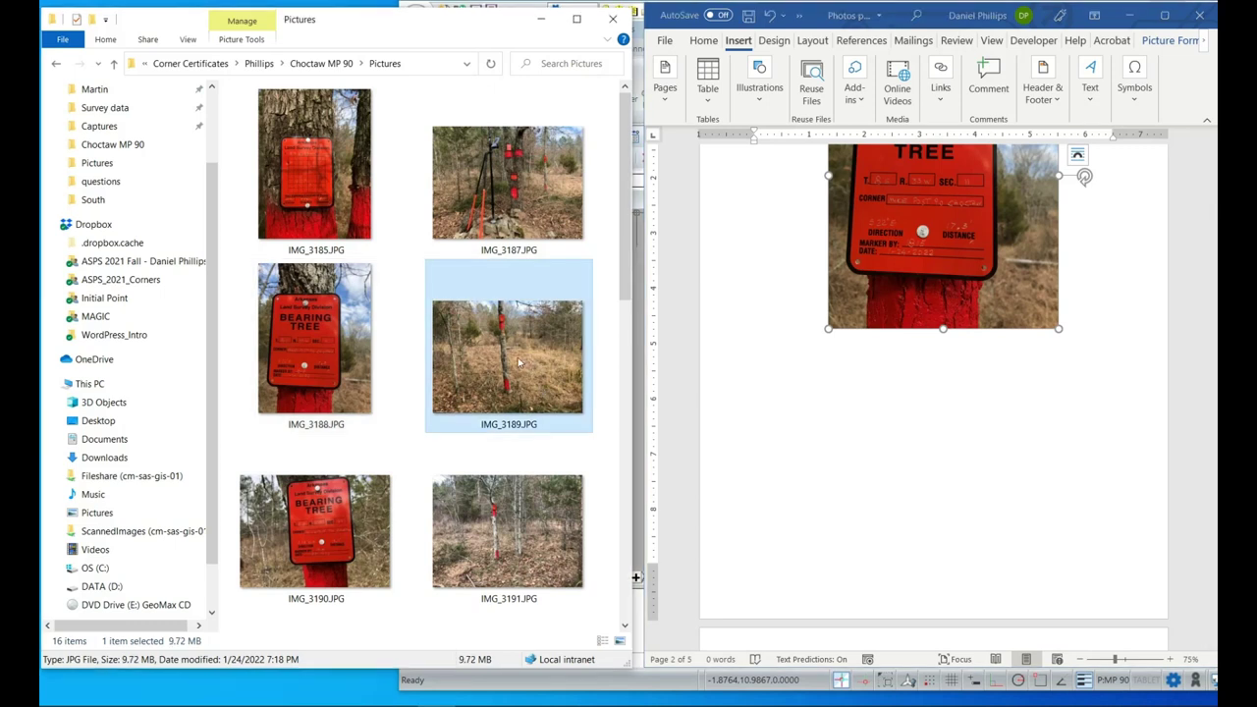
left_click_drag(515, 357, 877, 506)
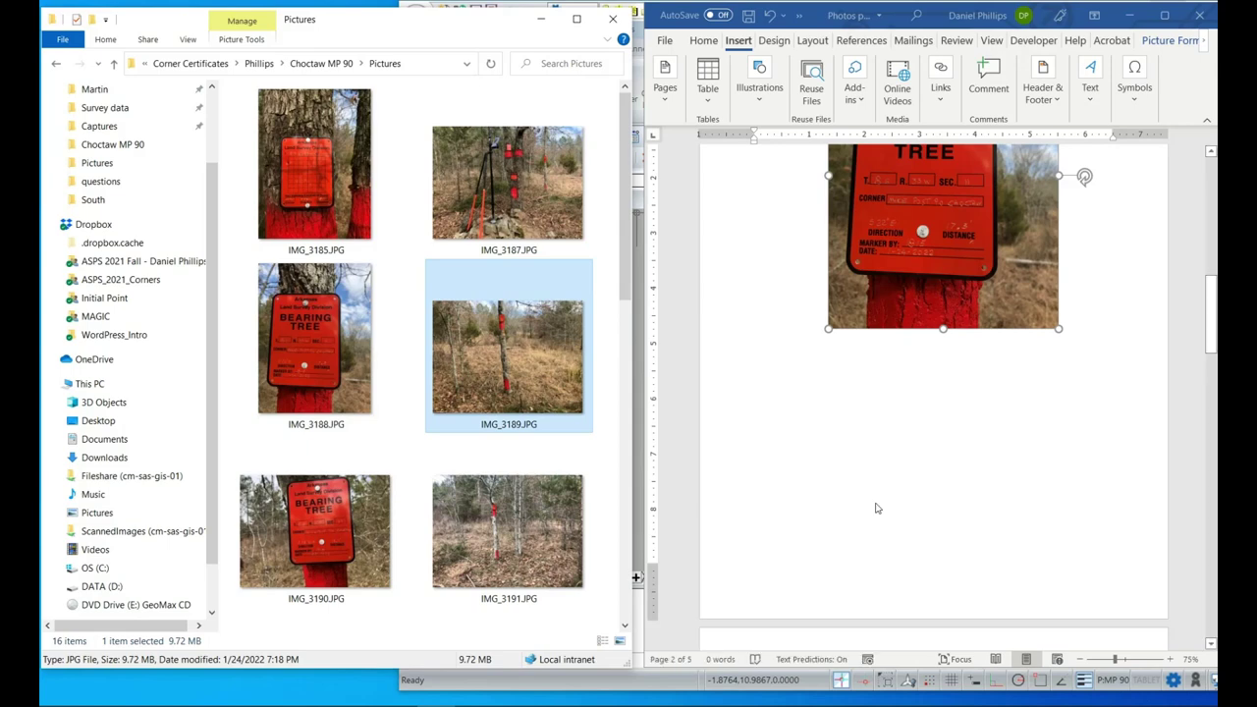
scroll(878, 331, "up", 3)
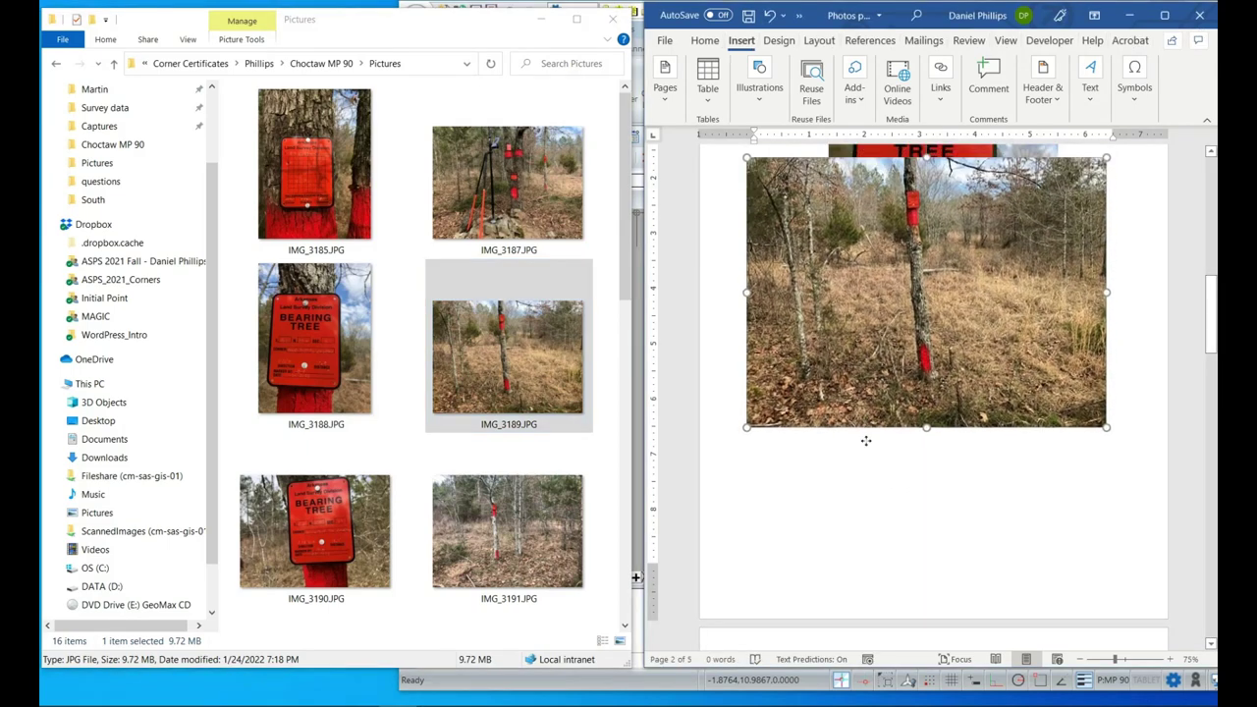
left_click_drag(874, 606, 874, 596)
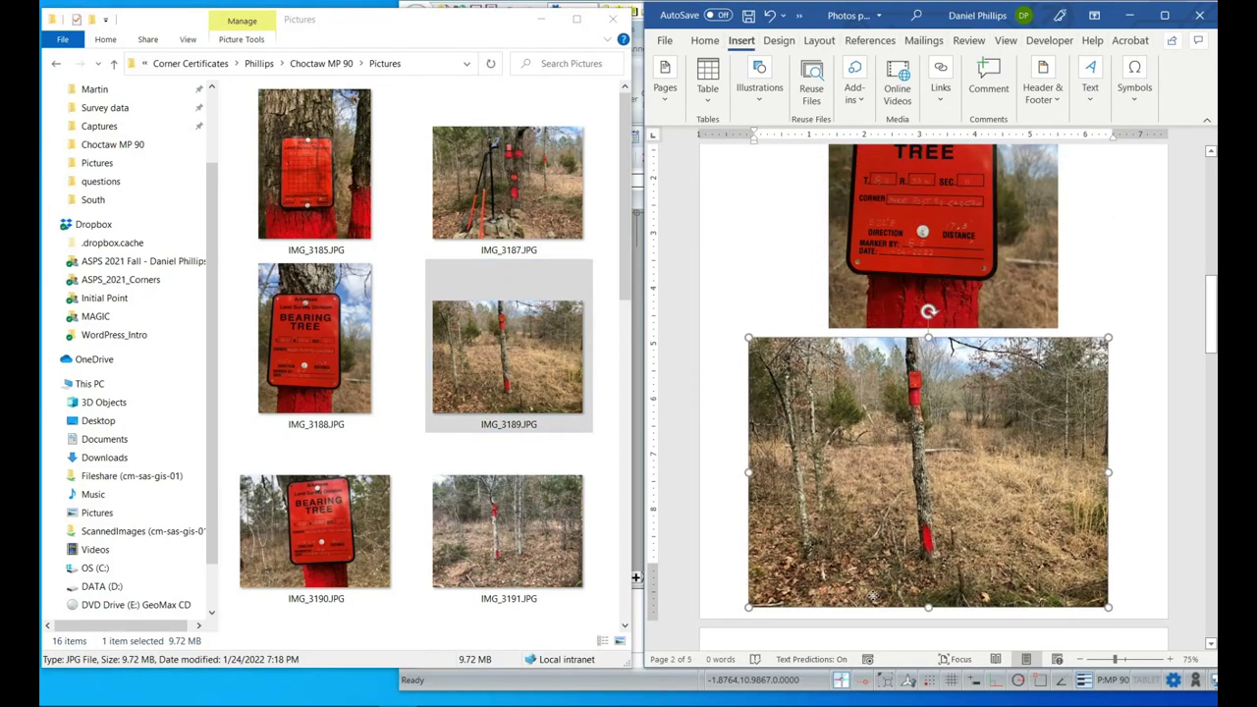
scroll(787, 447, "down", 4)
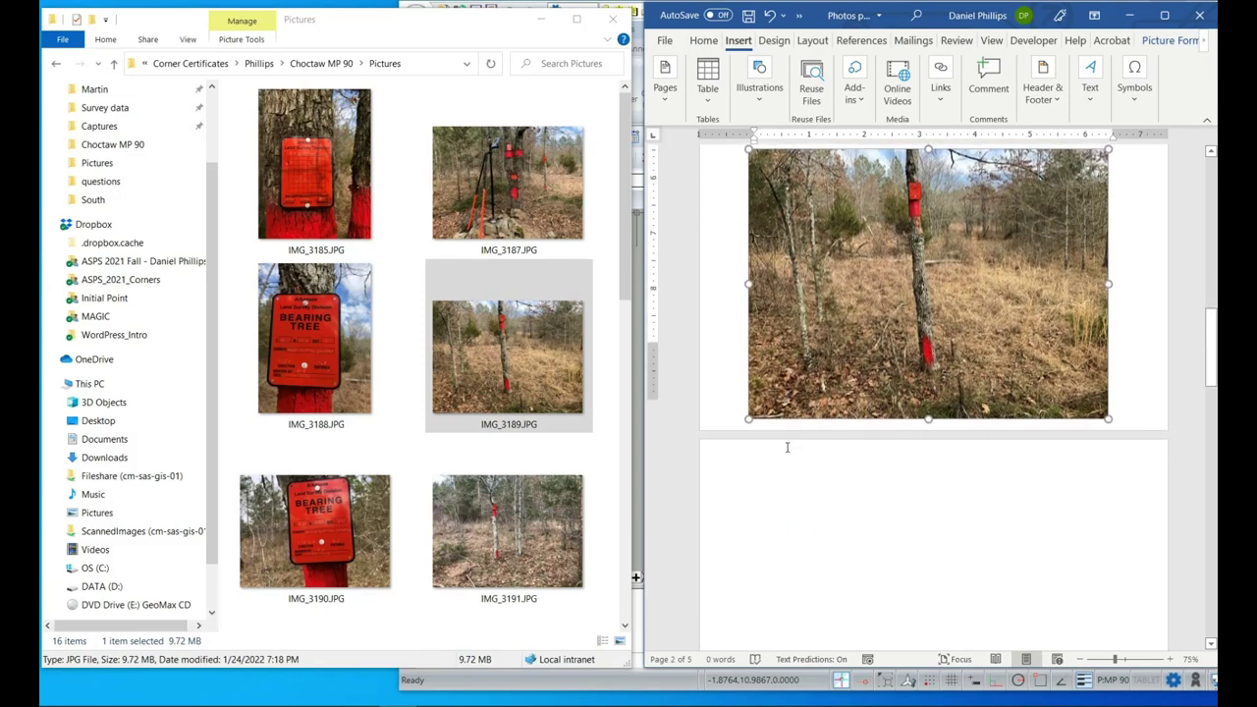
scroll(787, 447, "down", 1)
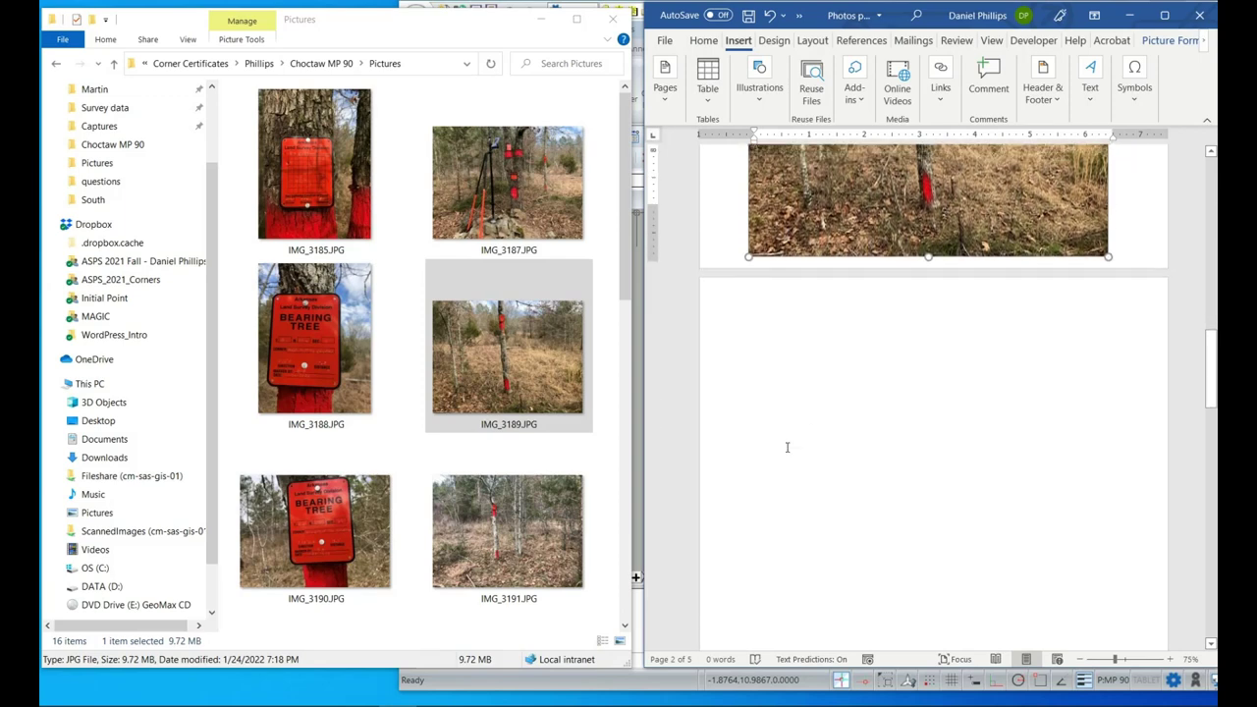
left_click(852, 385)
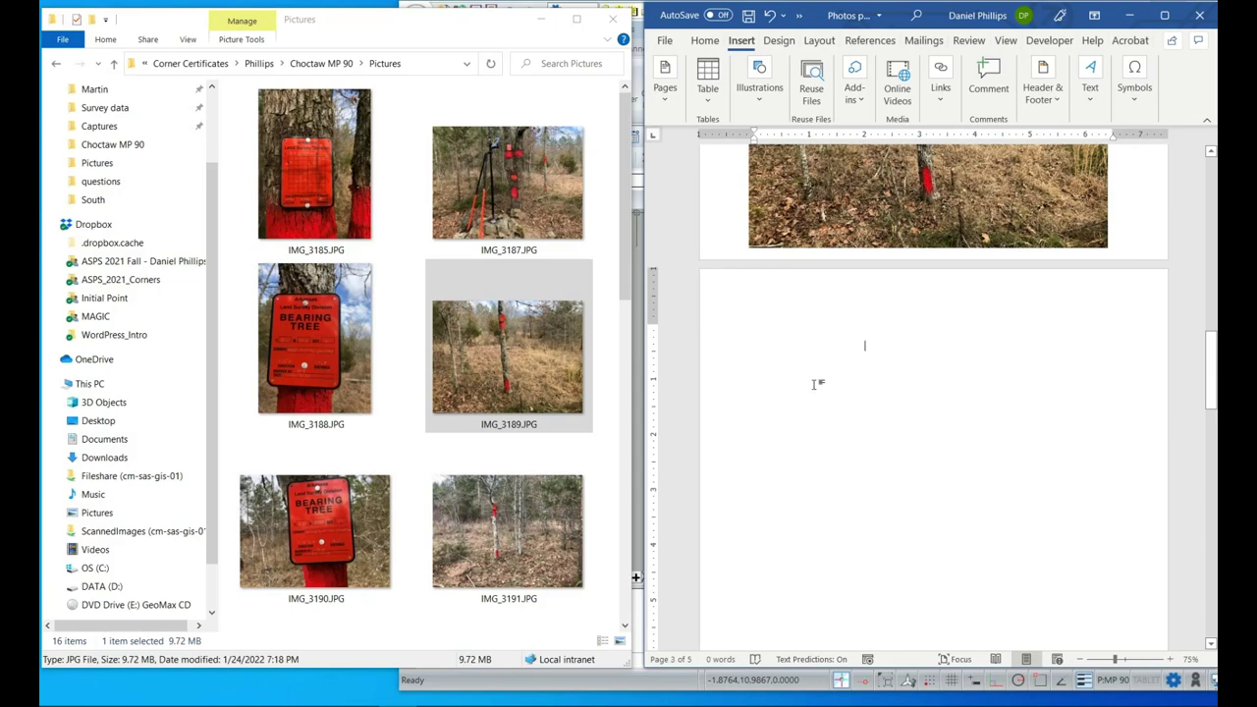
Insert the IMG_3190 bearing-tree sign photo at the top of page 3.
scroll(501, 418, "down", 3)
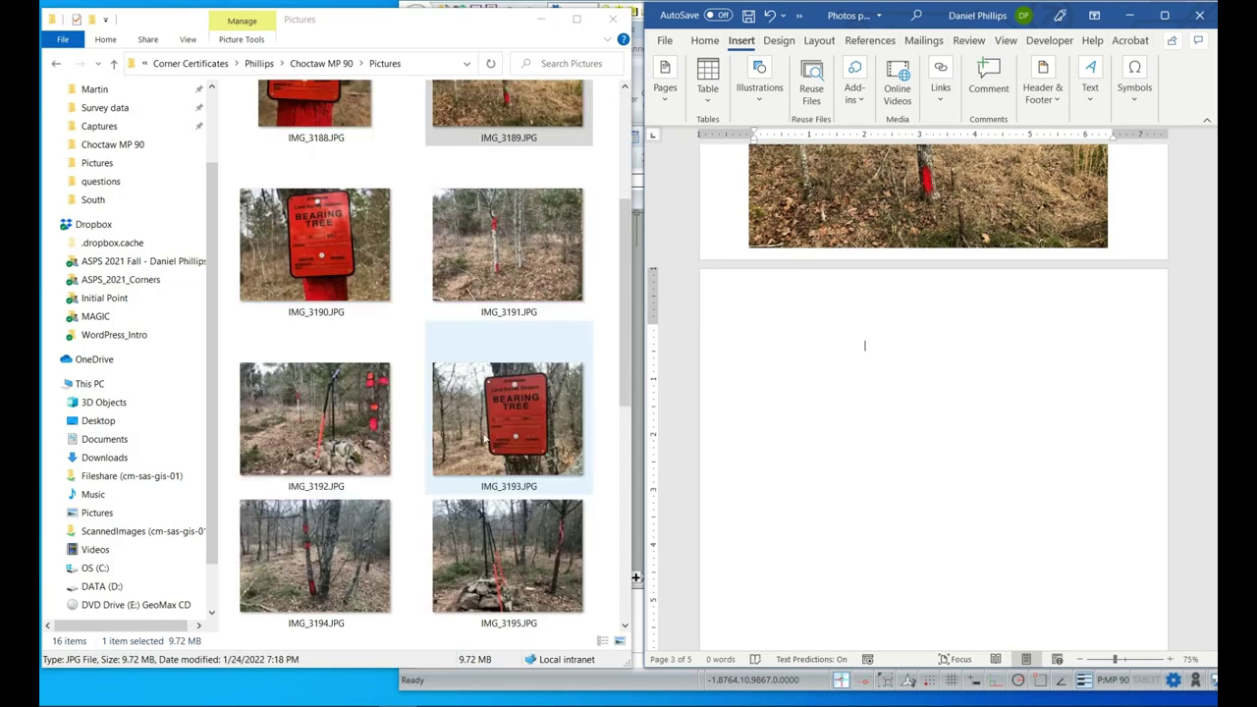
scroll(496, 459, "up", 3)
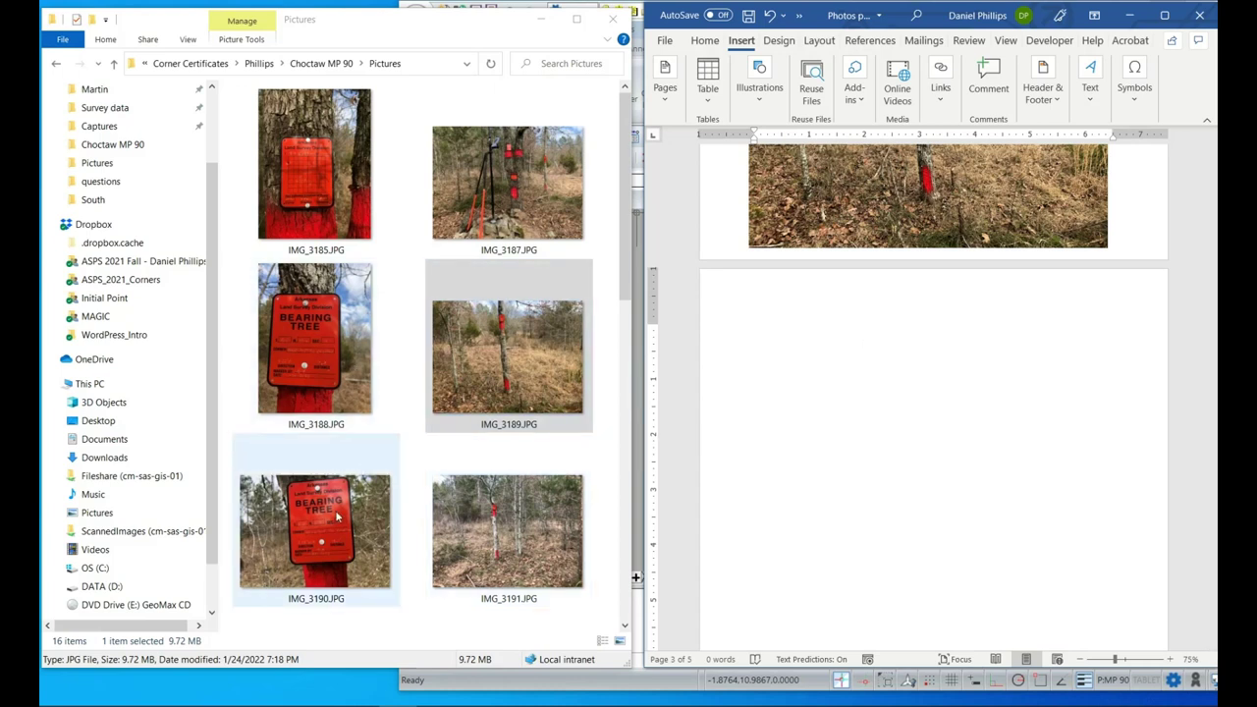
left_click(367, 556)
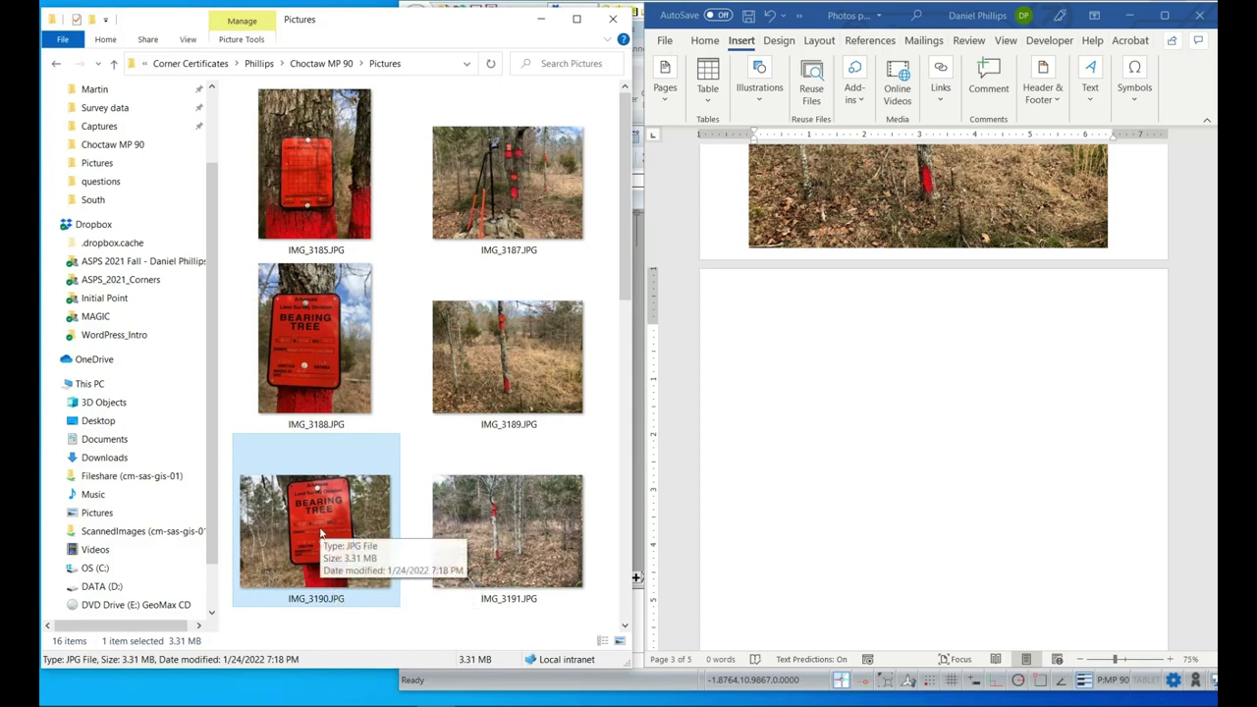
left_click_drag(310, 540, 893, 372)
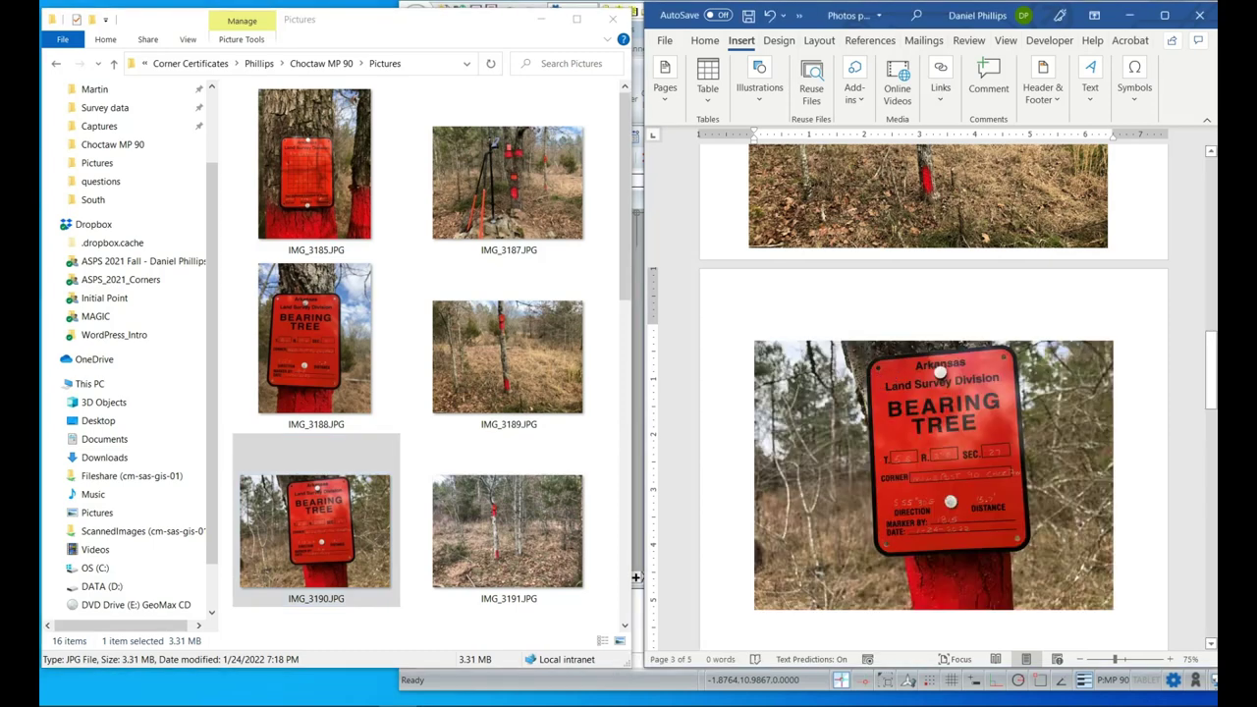
left_click(770, 366)
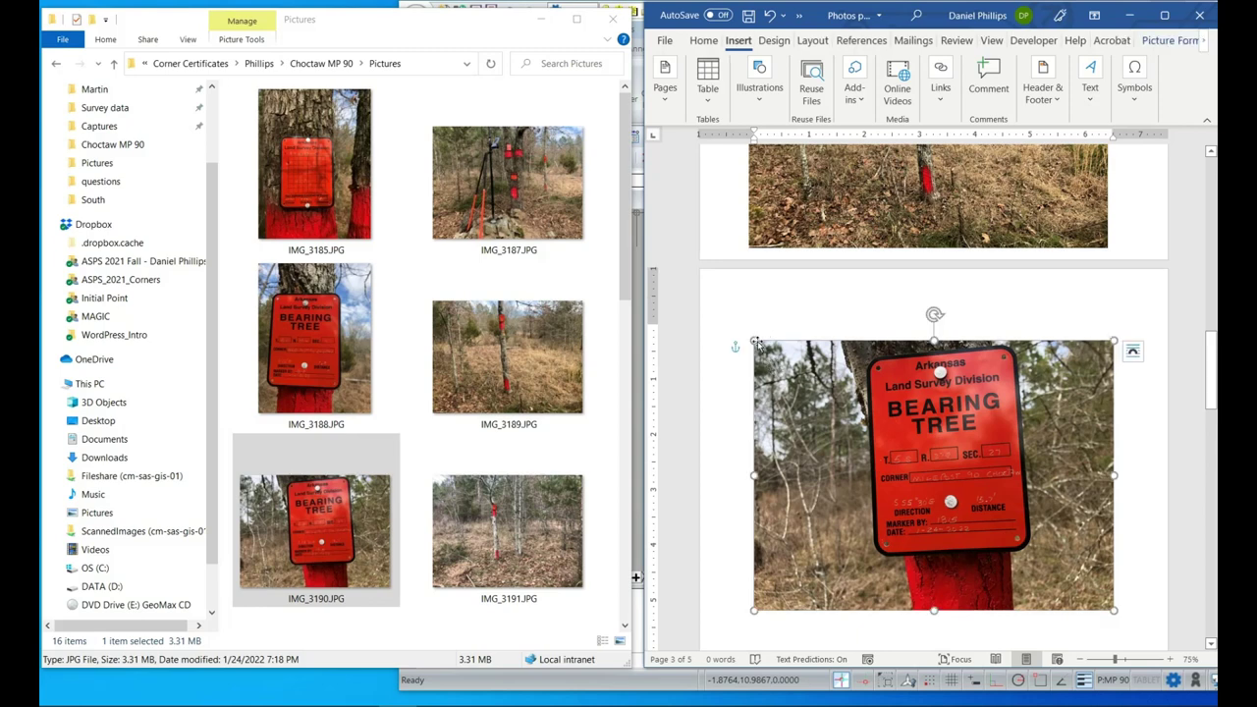
left_click_drag(871, 411, 883, 346)
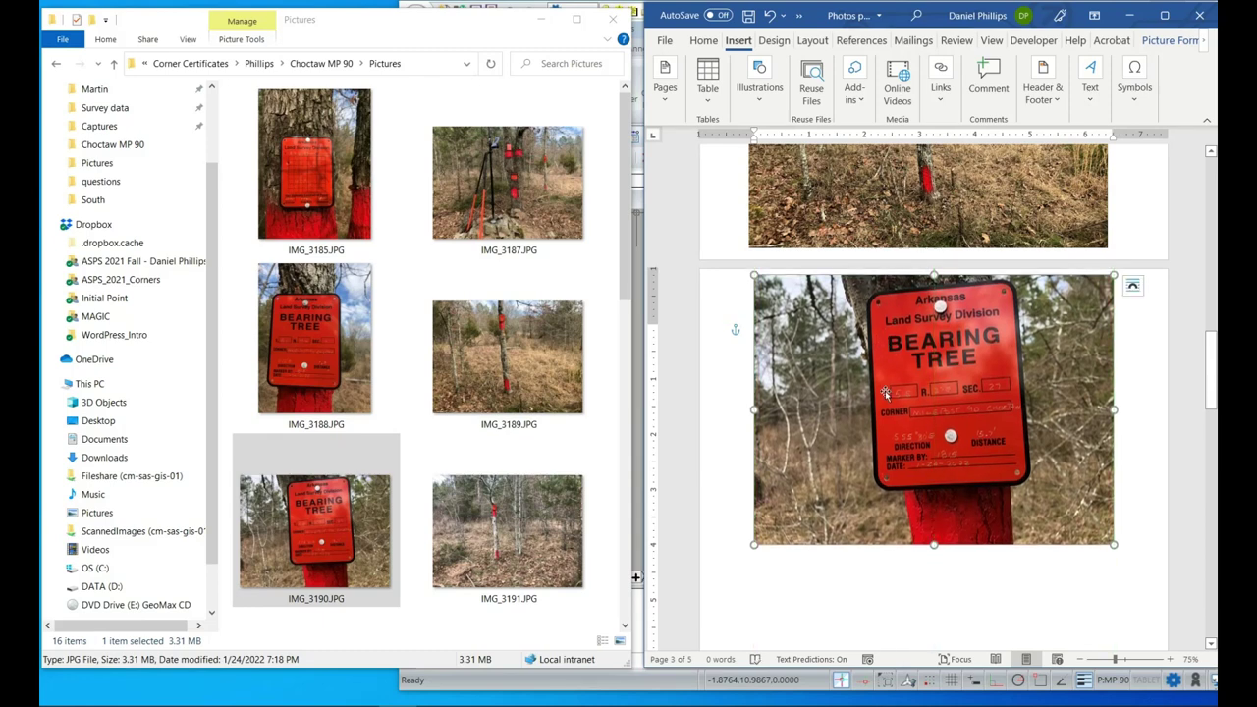
Add the IMG_3191 red-banded tree photo aligned beneath it.
left_click(523, 555)
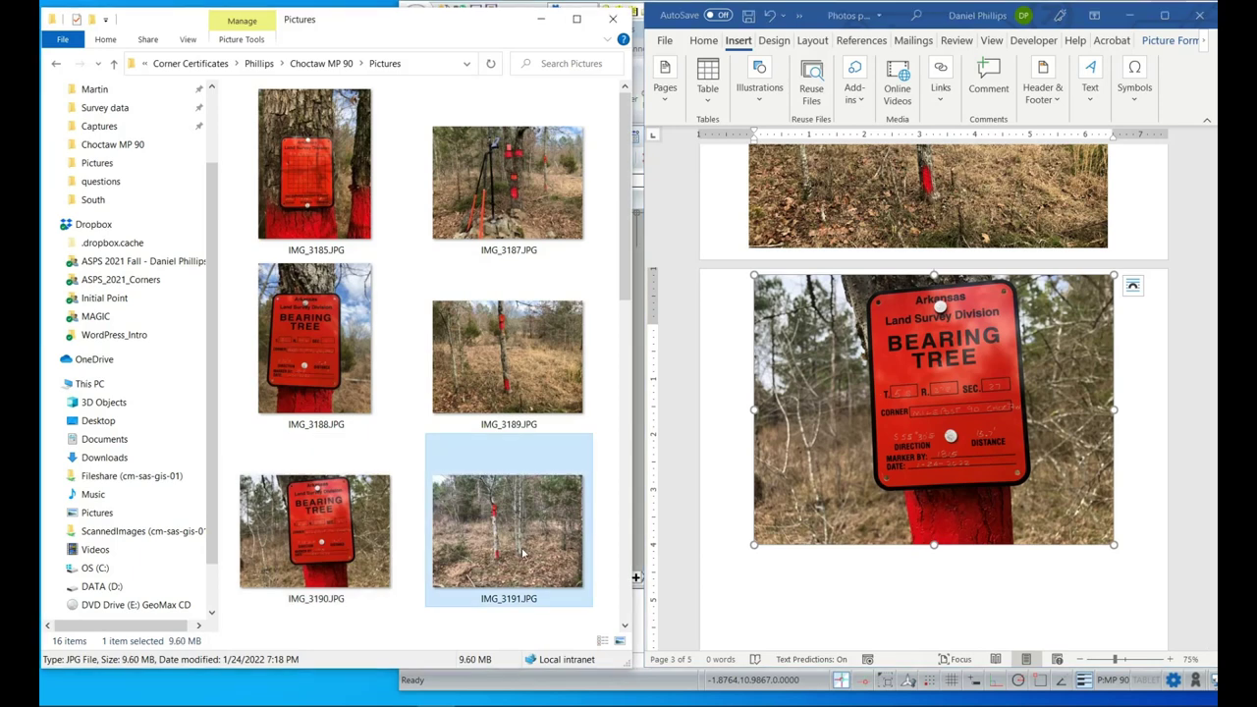
scroll(837, 527, "down", 3)
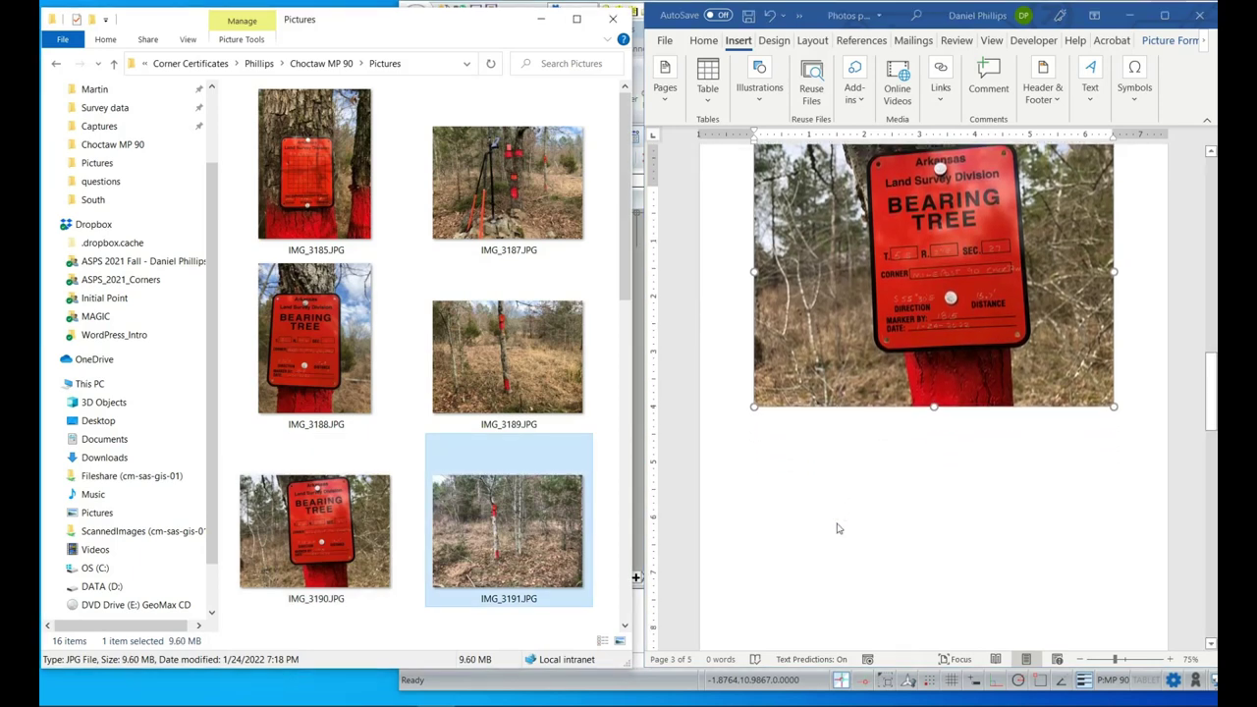
scroll(836, 528, "down", 2)
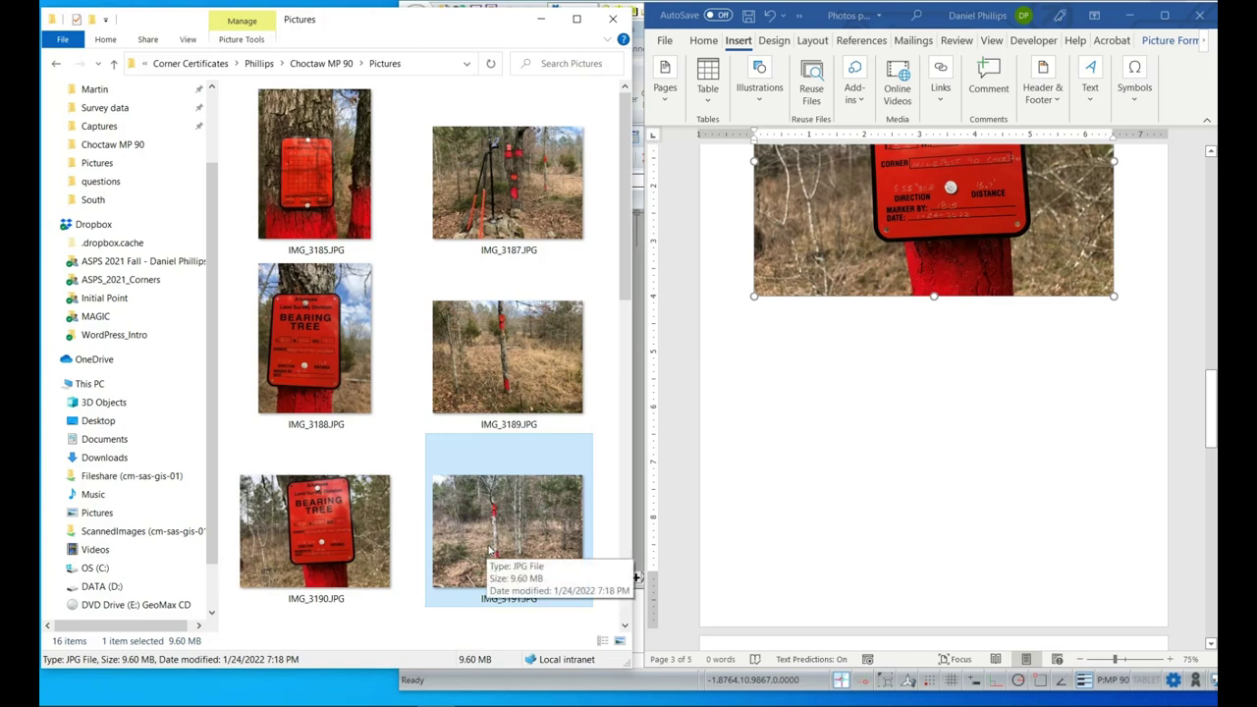
left_click_drag(482, 557, 883, 503)
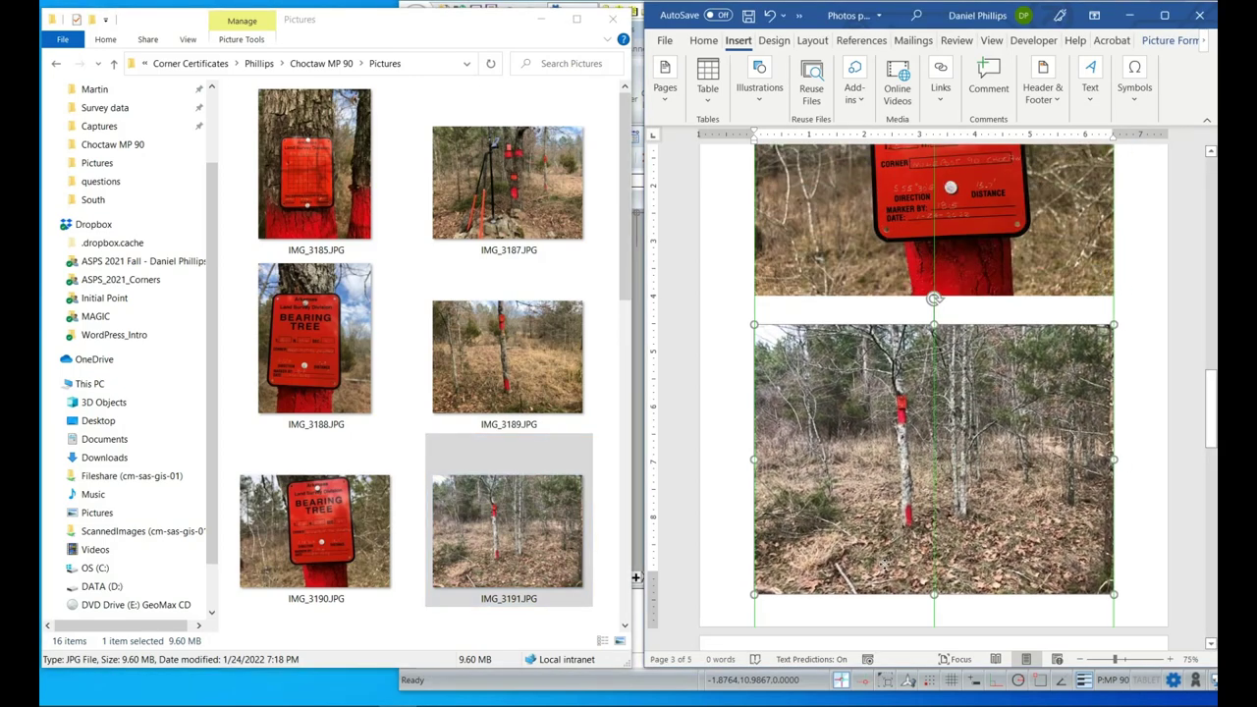
mouse_move(884, 563)
left_mouse_down()
mouse_move(900, 572)
mouse_move(885, 563)
left_mouse_up()
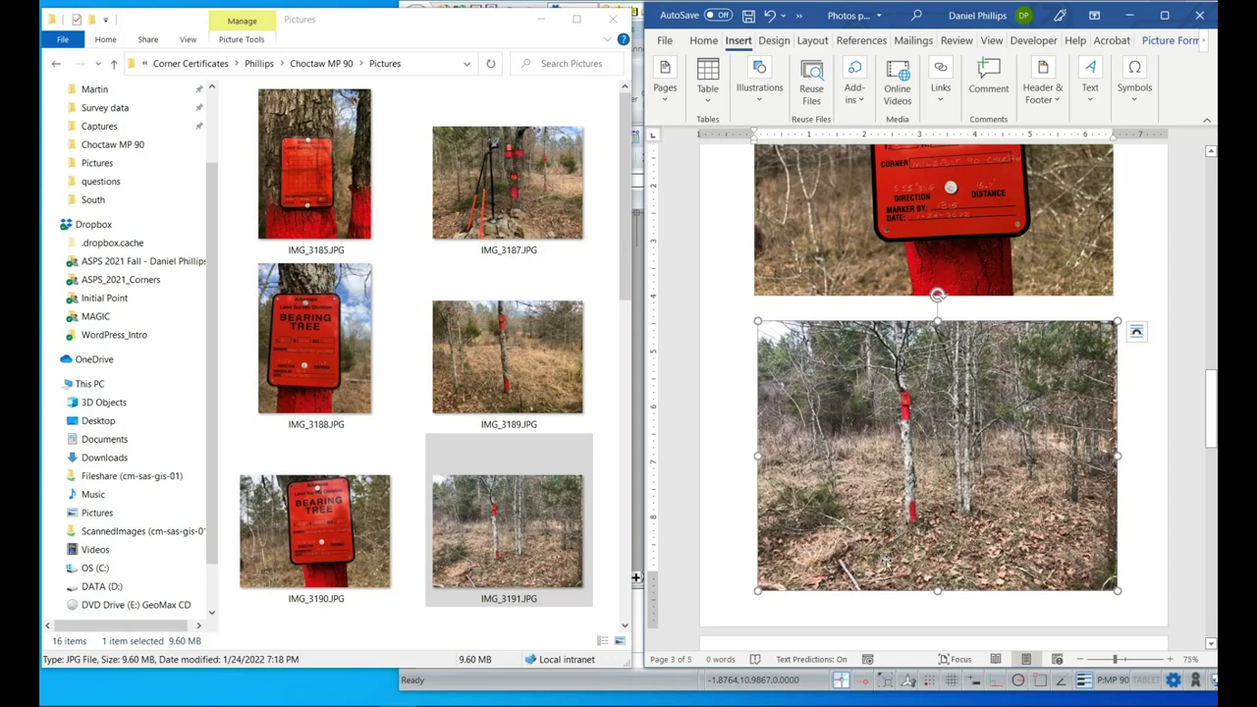
scroll(803, 526, "down", 5)
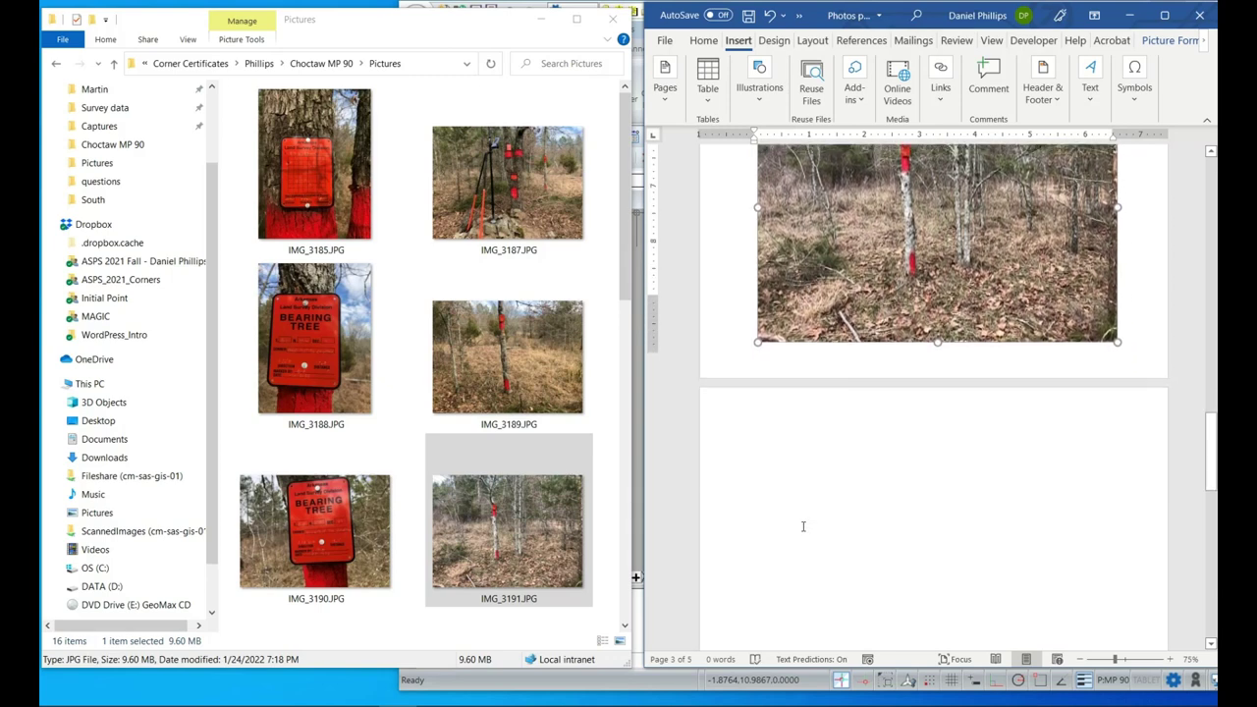
scroll(802, 527, "down", 3)
scroll(498, 491, "down", 3)
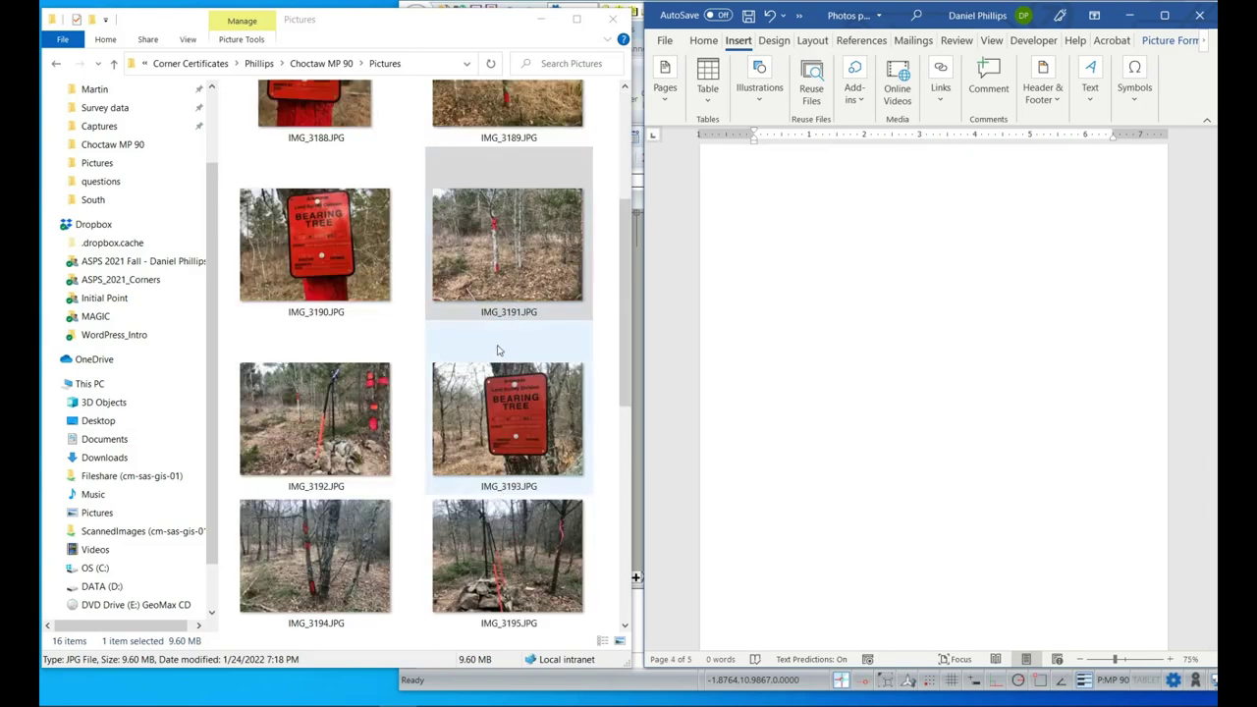
Insert the IMG_3193 bearing-tree sign photo at the top of page 4.
left_click(488, 414)
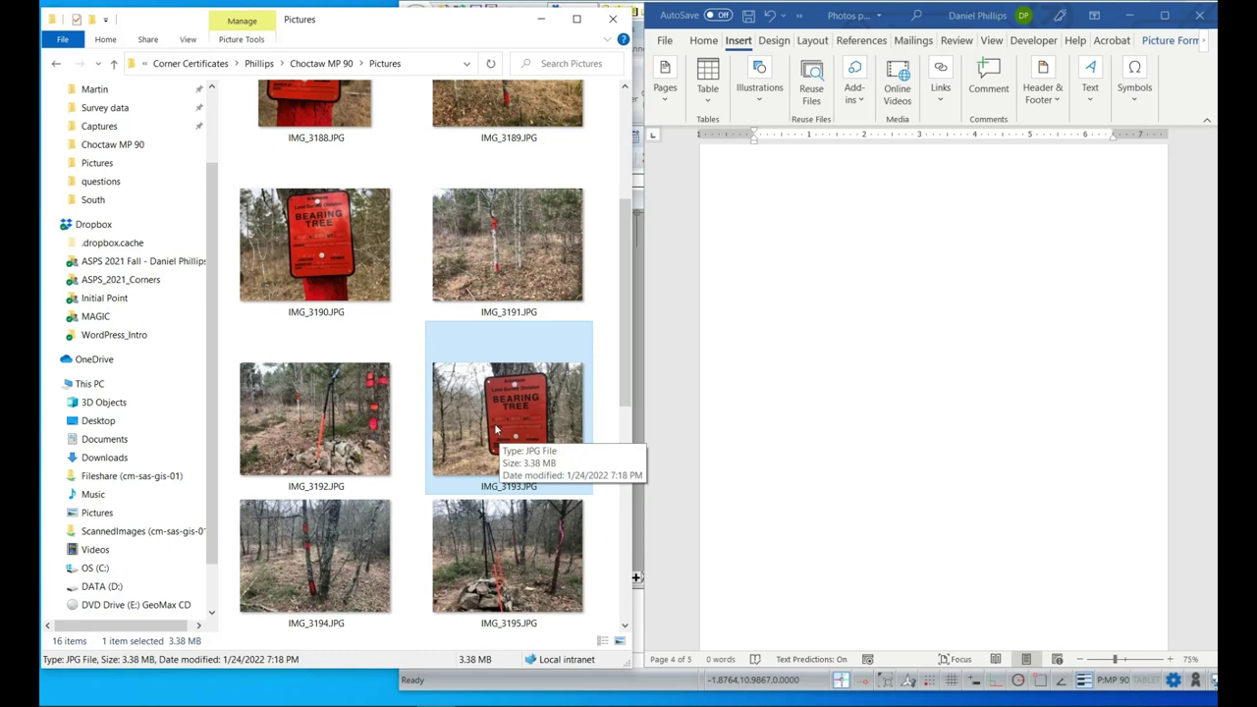
left_click(915, 266)
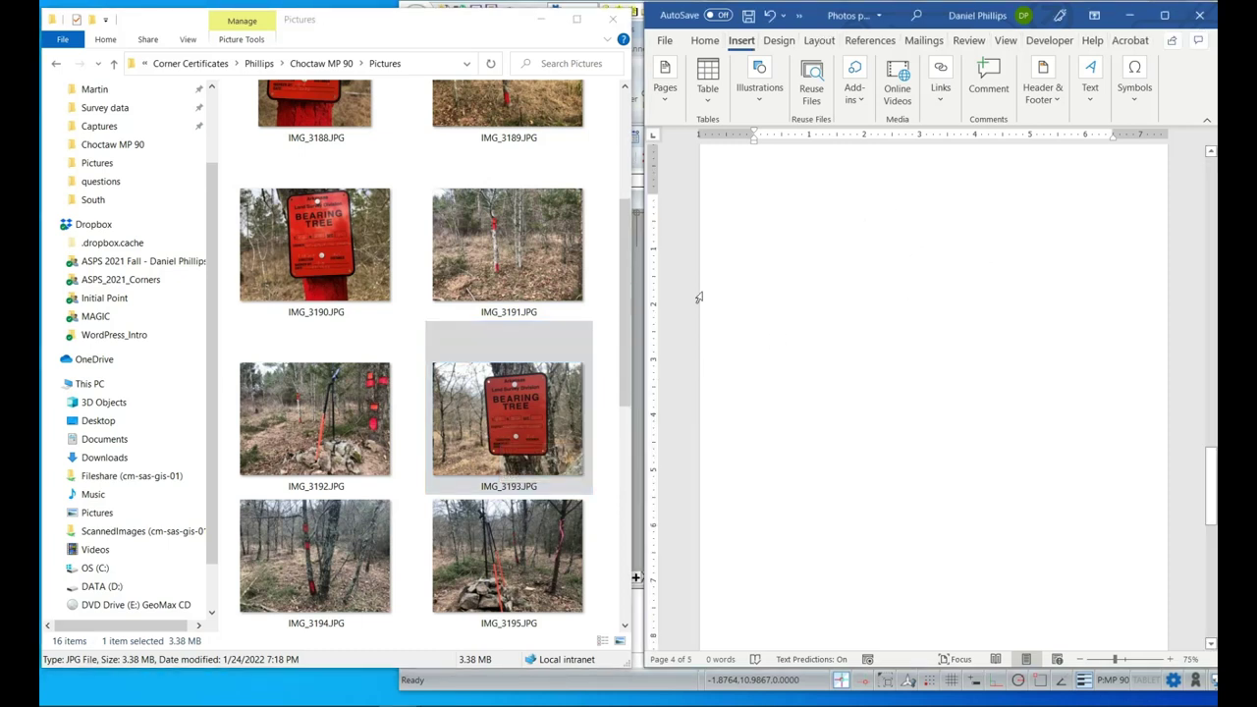
left_click_drag(538, 405, 880, 220)
left_click_drag(912, 359, 905, 300)
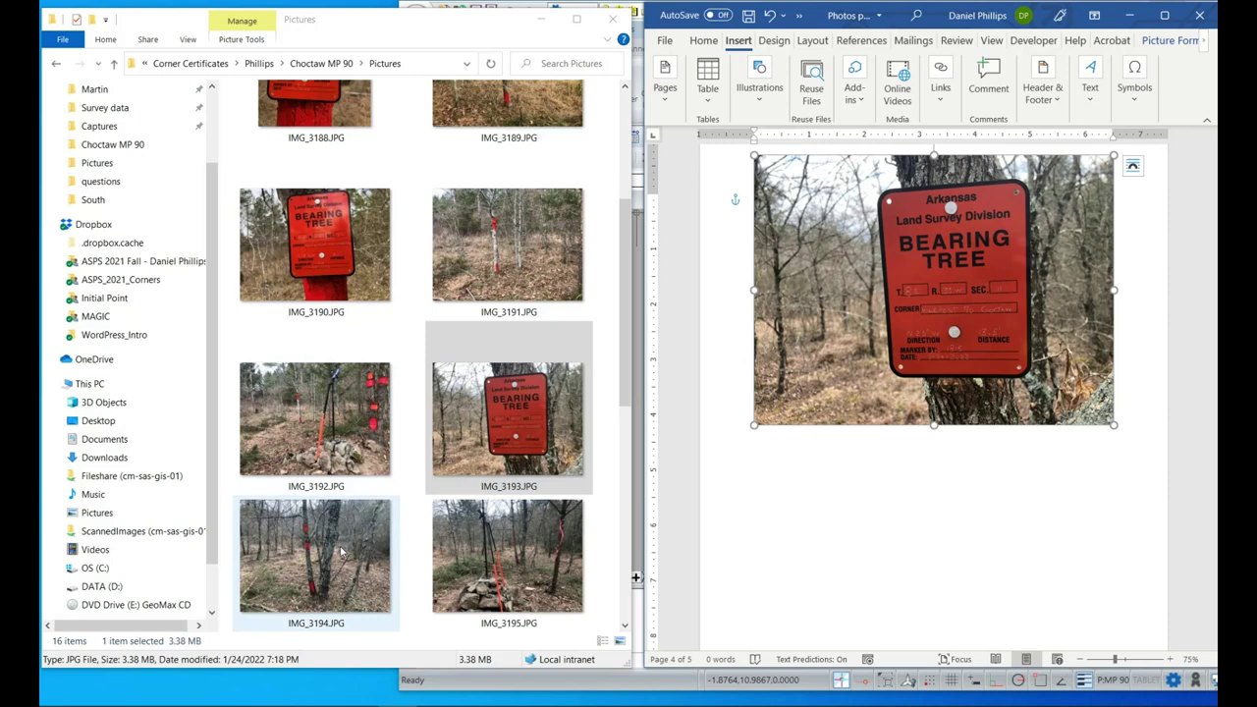
scroll(852, 455, "down", 2)
left_click(814, 508)
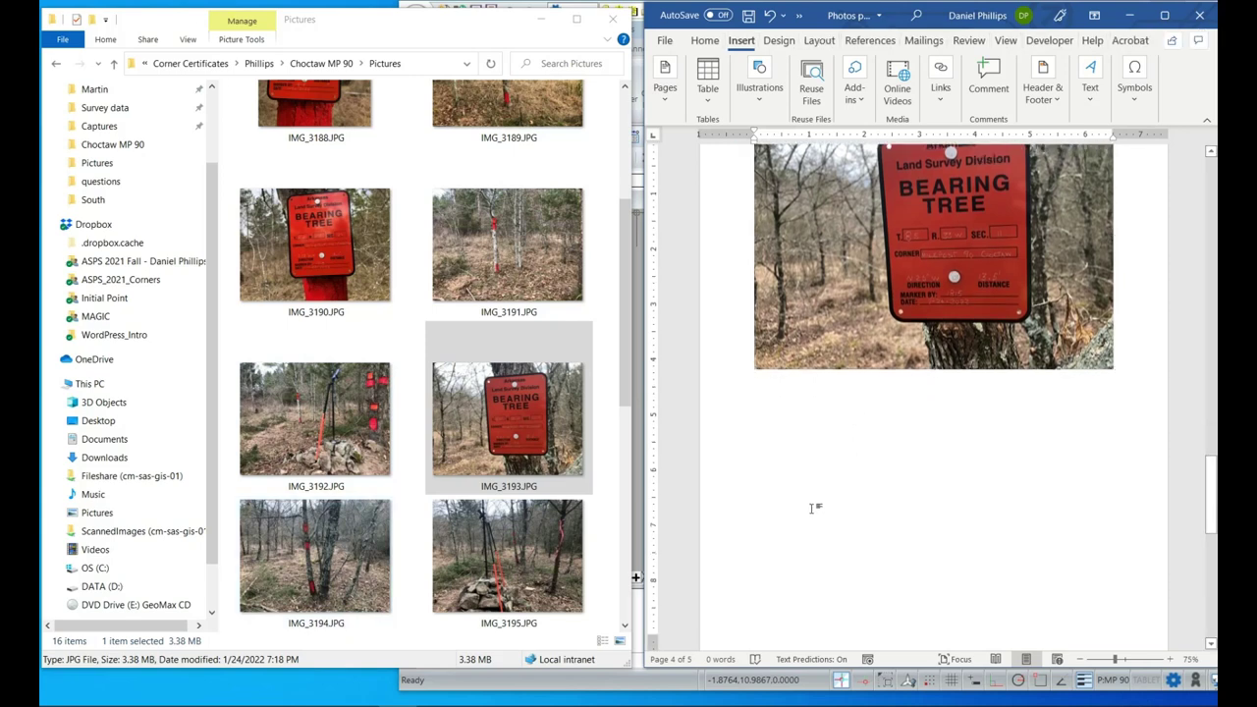
Place the IMG_3194 red-marked tree photo below the sign photo on page 4.
left_click(300, 563)
left_click_drag(299, 563, 875, 549)
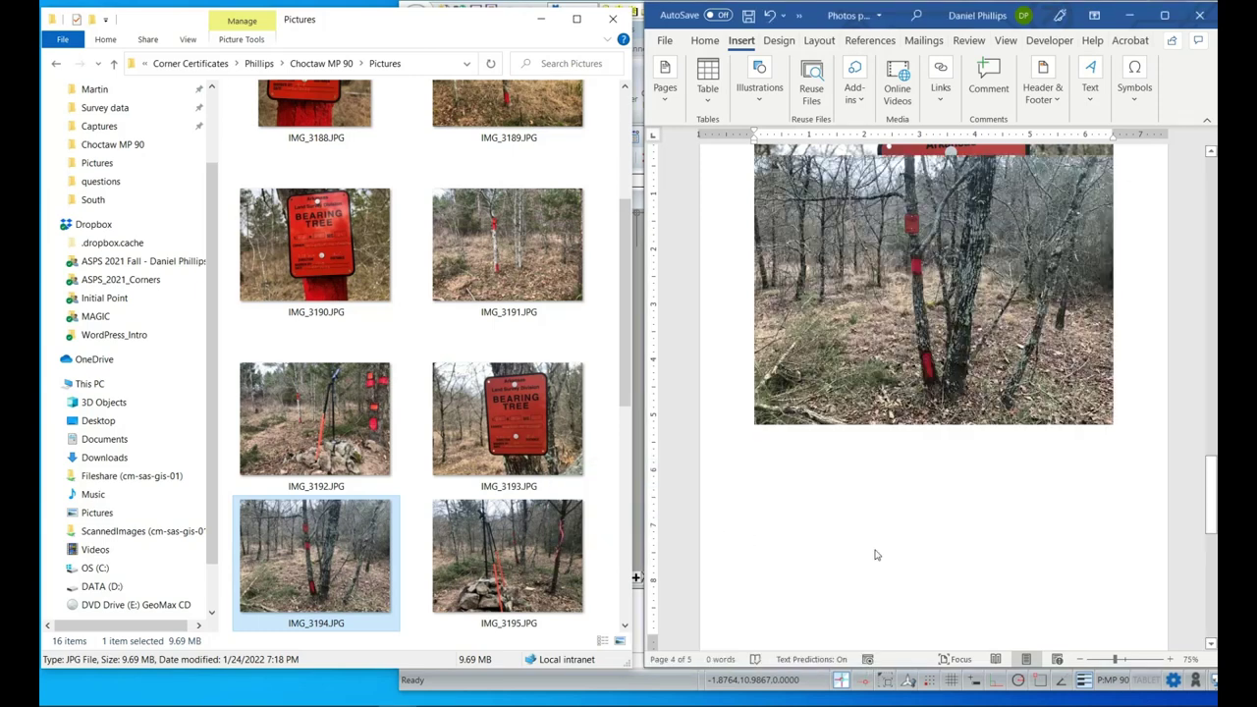
left_click(945, 408)
left_click_drag(933, 381, 931, 606)
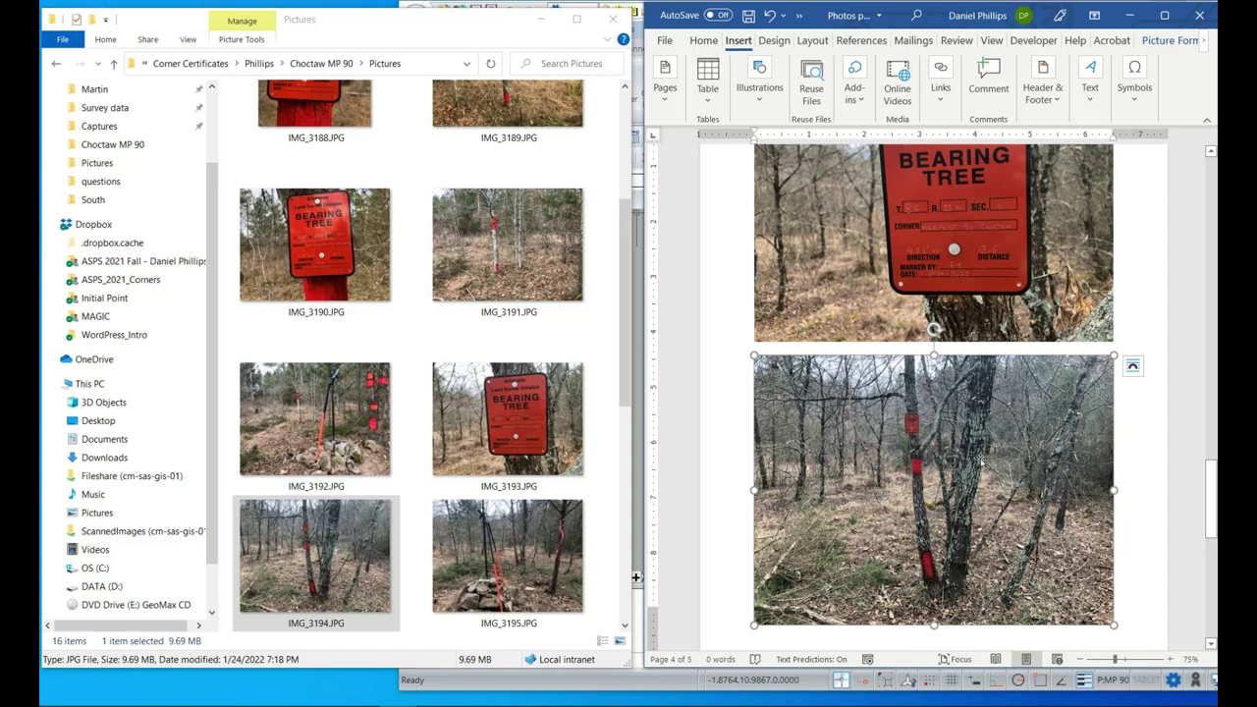
left_click(1145, 496)
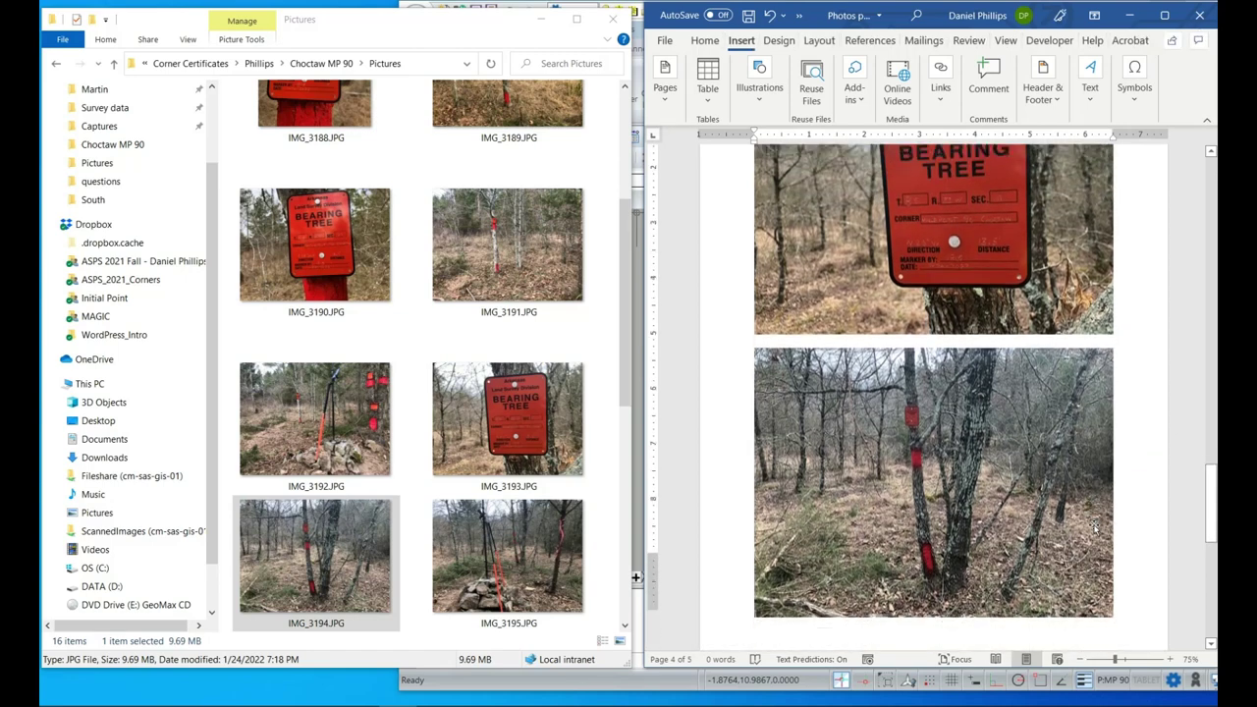
scroll(1093, 529, "down", 5)
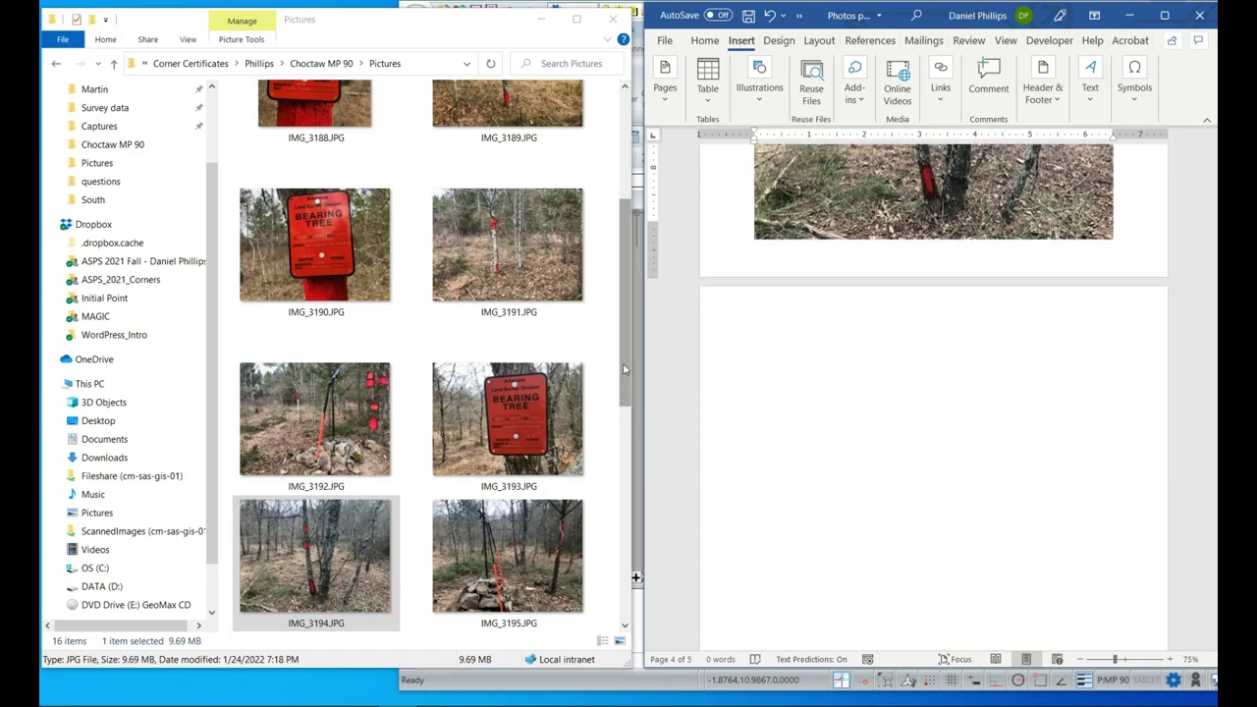
left_click_drag(624, 364, 618, 472)
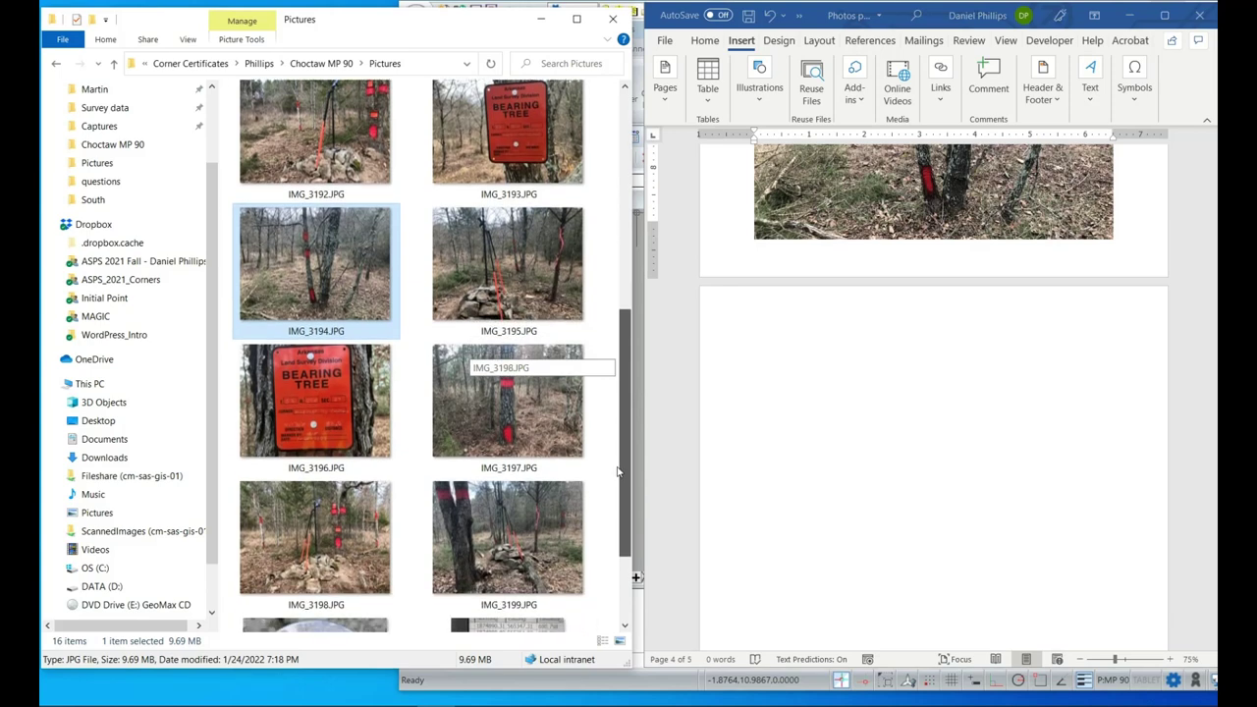
Drag in the IMG_3196 photo, then undo that insertion.
left_click(510, 422)
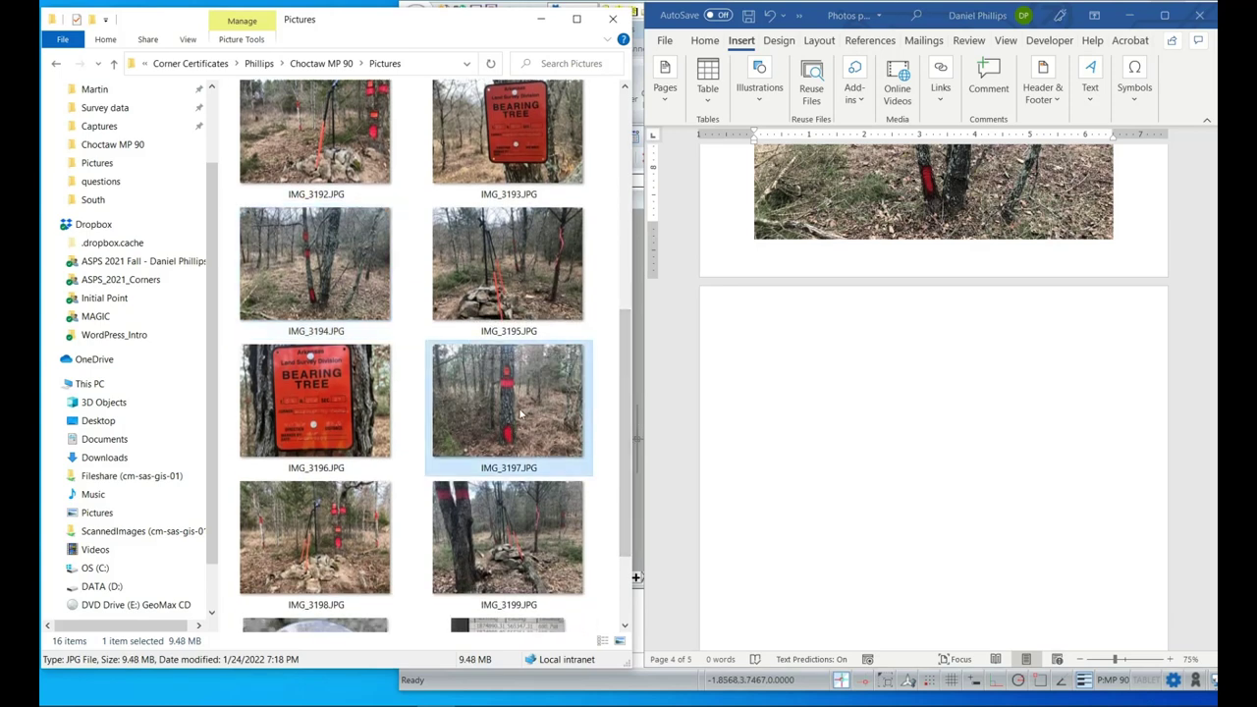
left_click(312, 425)
left_click_drag(301, 411, 919, 352)
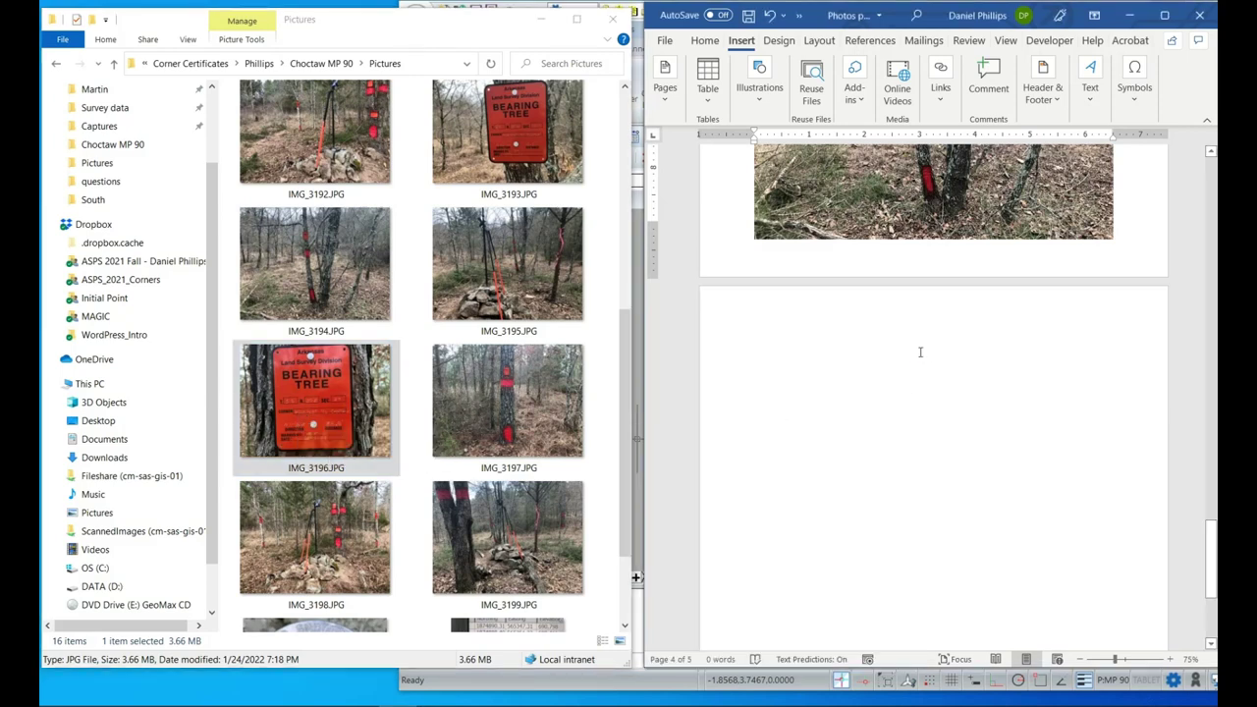
scroll(915, 363, "down", 3)
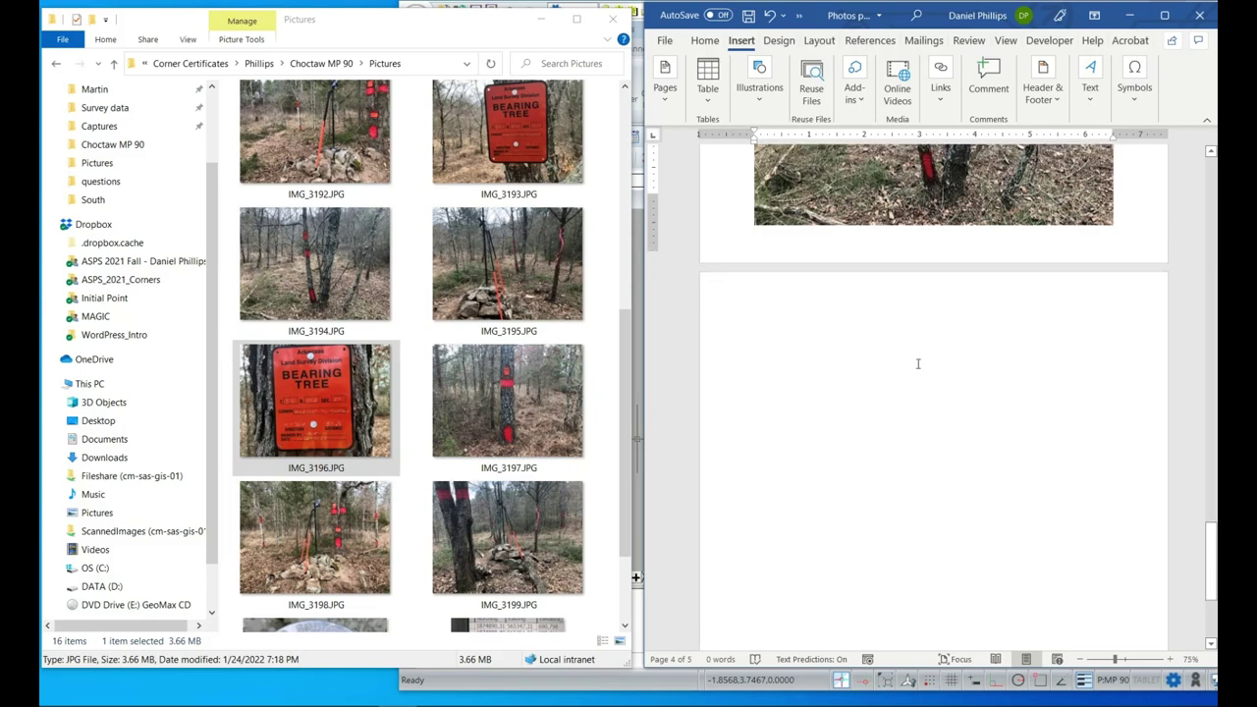
scroll(919, 367, "up", 3)
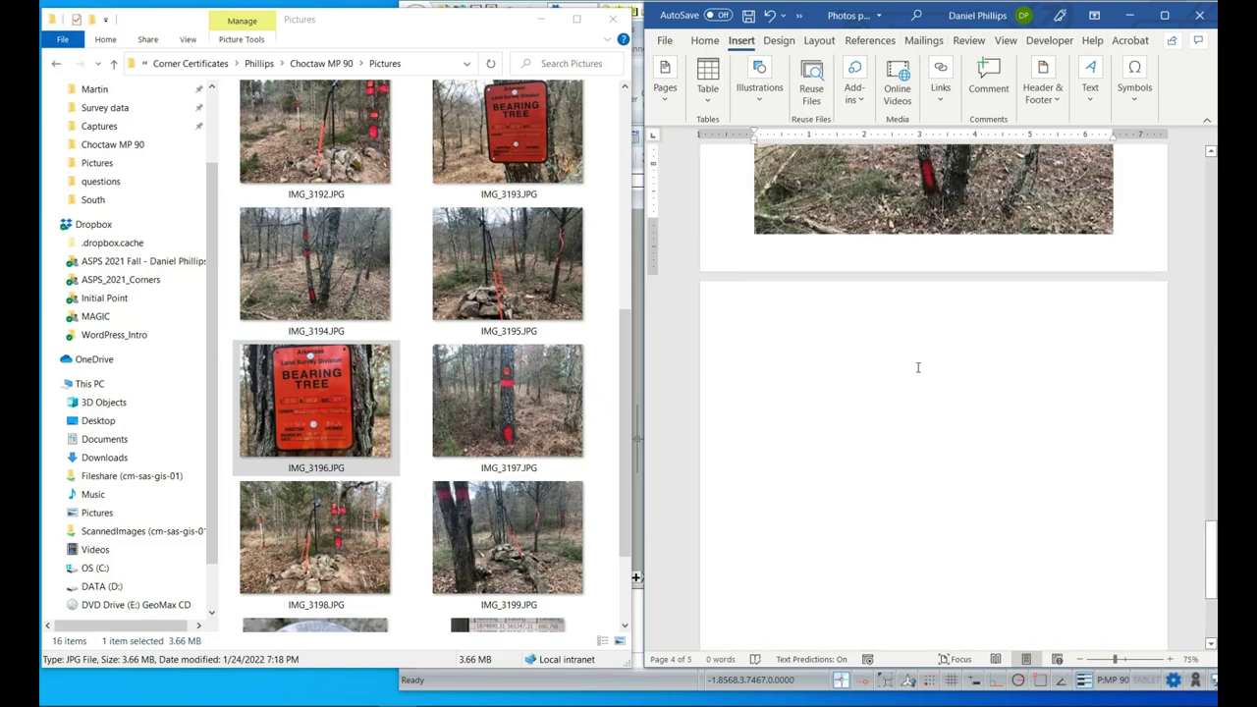
left_click(770, 19)
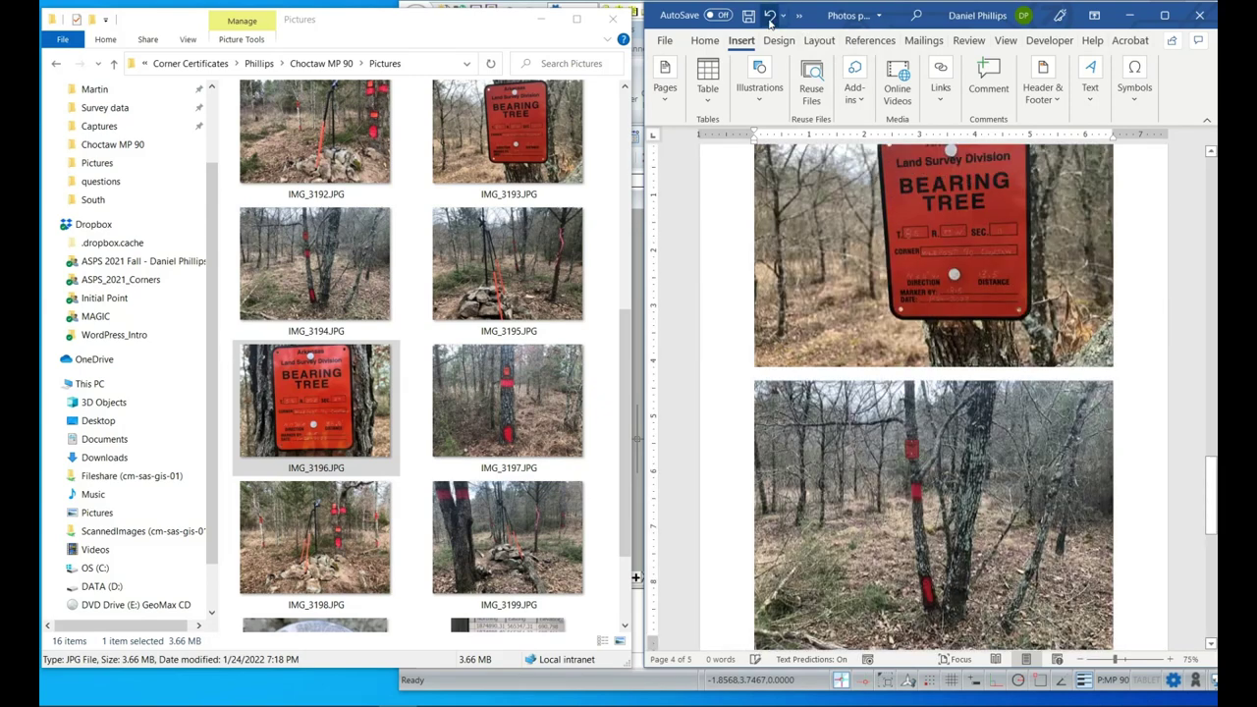
Add a new blank page after the photo pages and place the cursor on it.
scroll(876, 403, "down", 5)
scroll(879, 388, "down", 1)
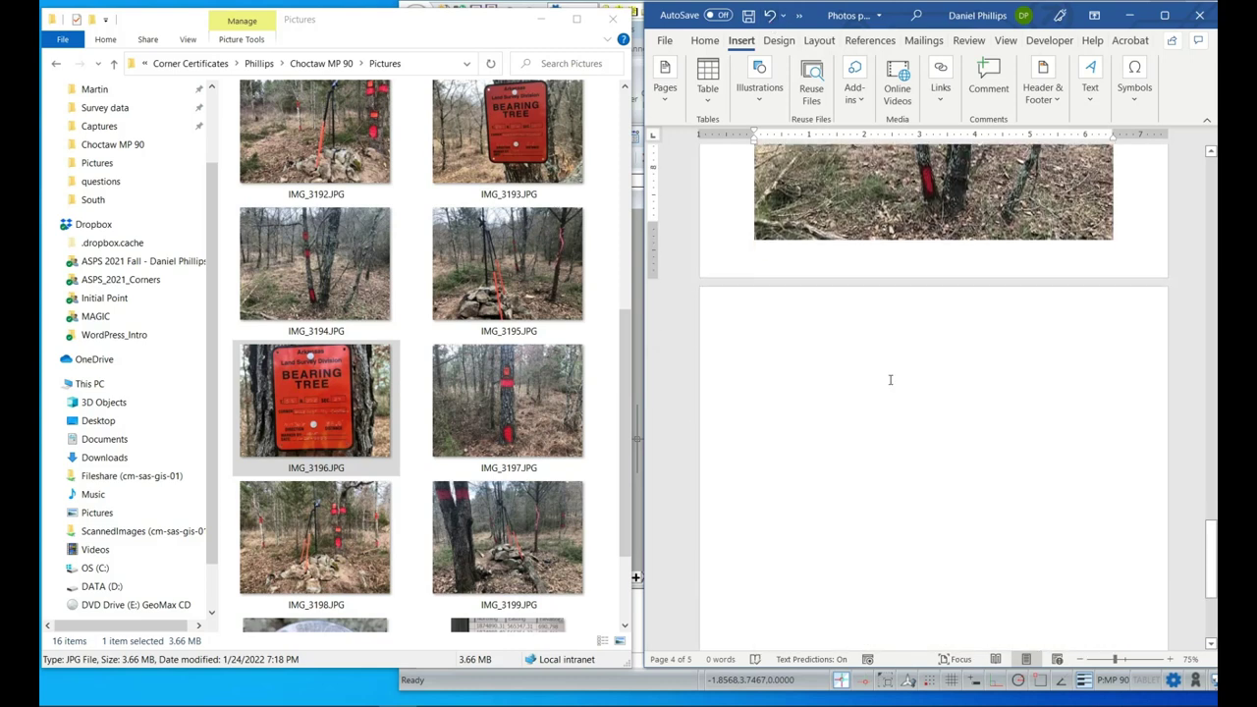
left_click(889, 373)
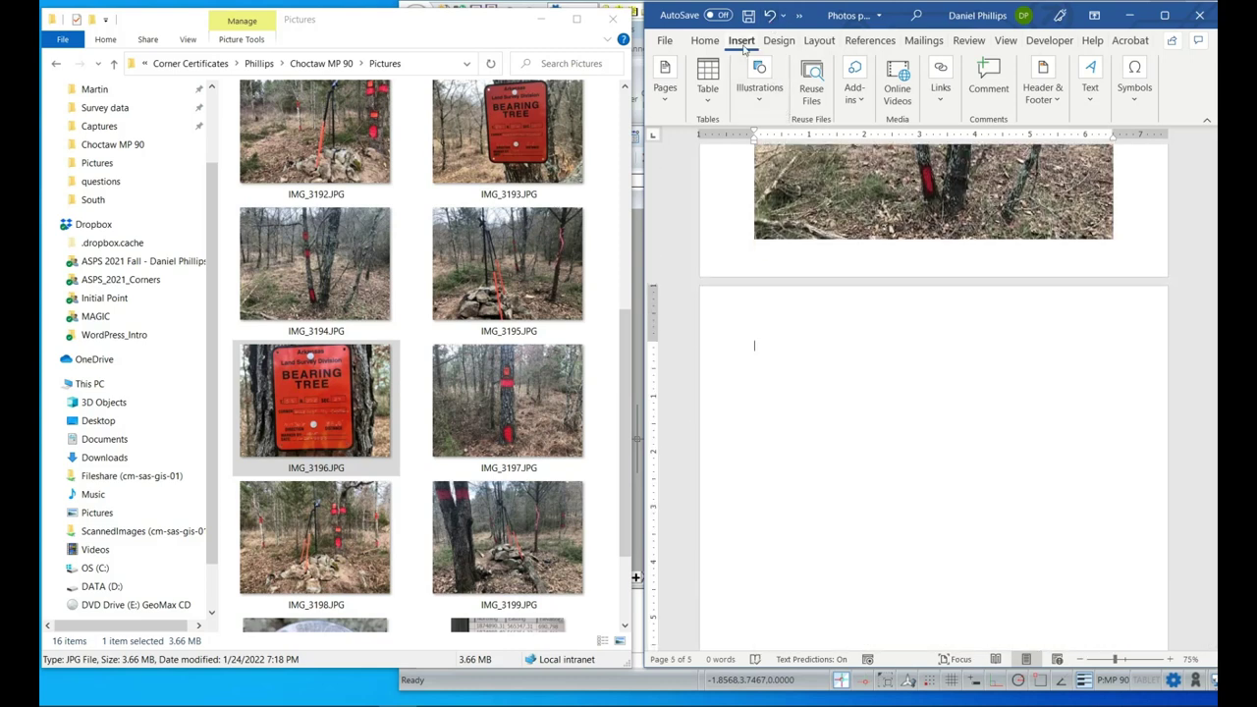
left_click(665, 83)
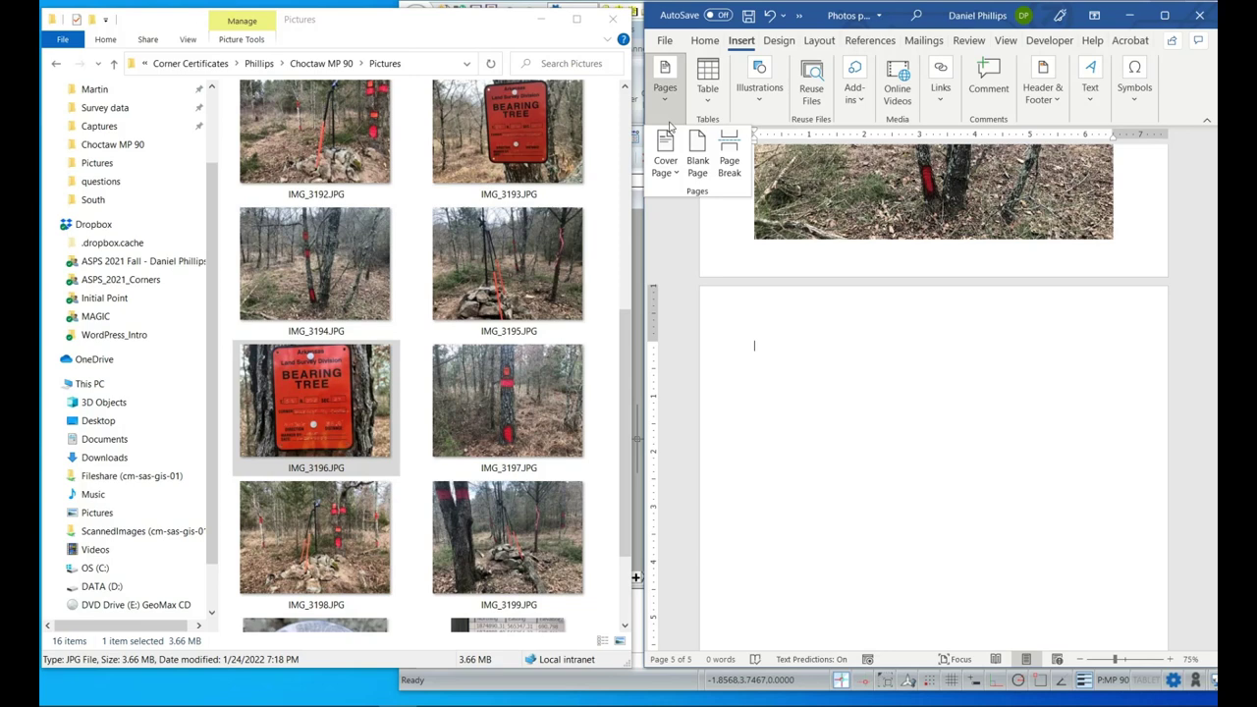
left_click(697, 165)
left_click(697, 165)
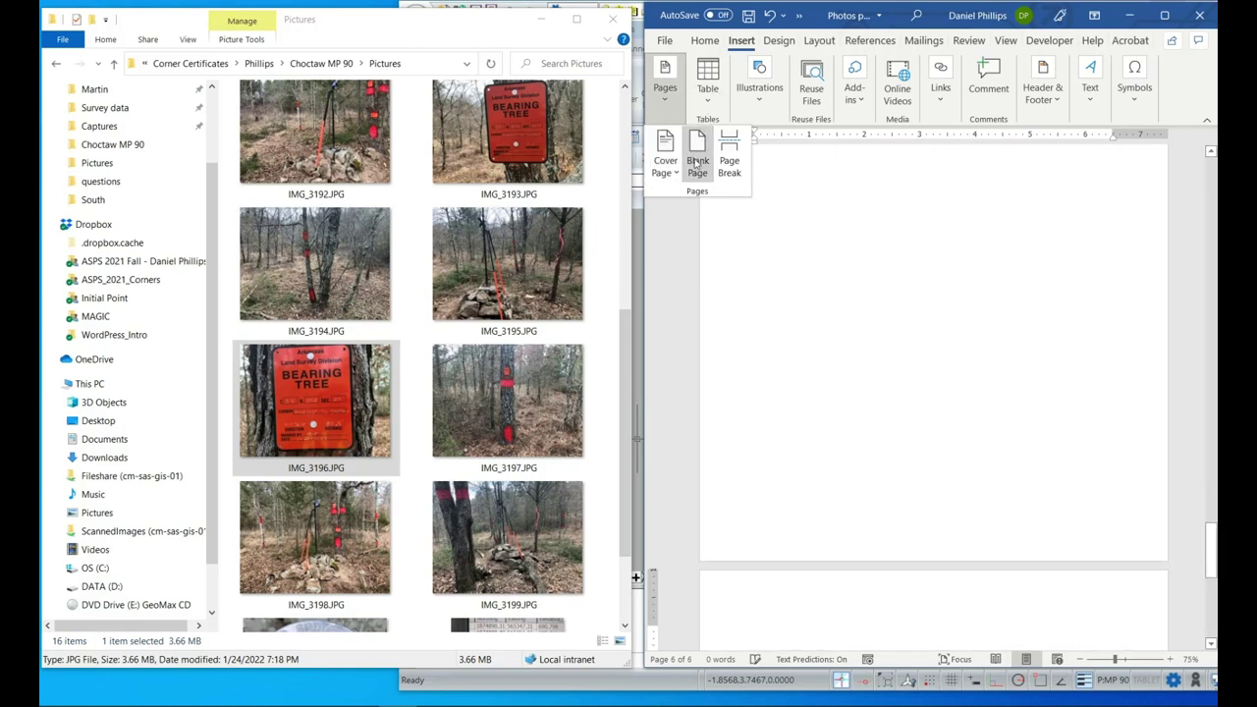
scroll(888, 355, "down", 3)
scroll(889, 355, "up", 3)
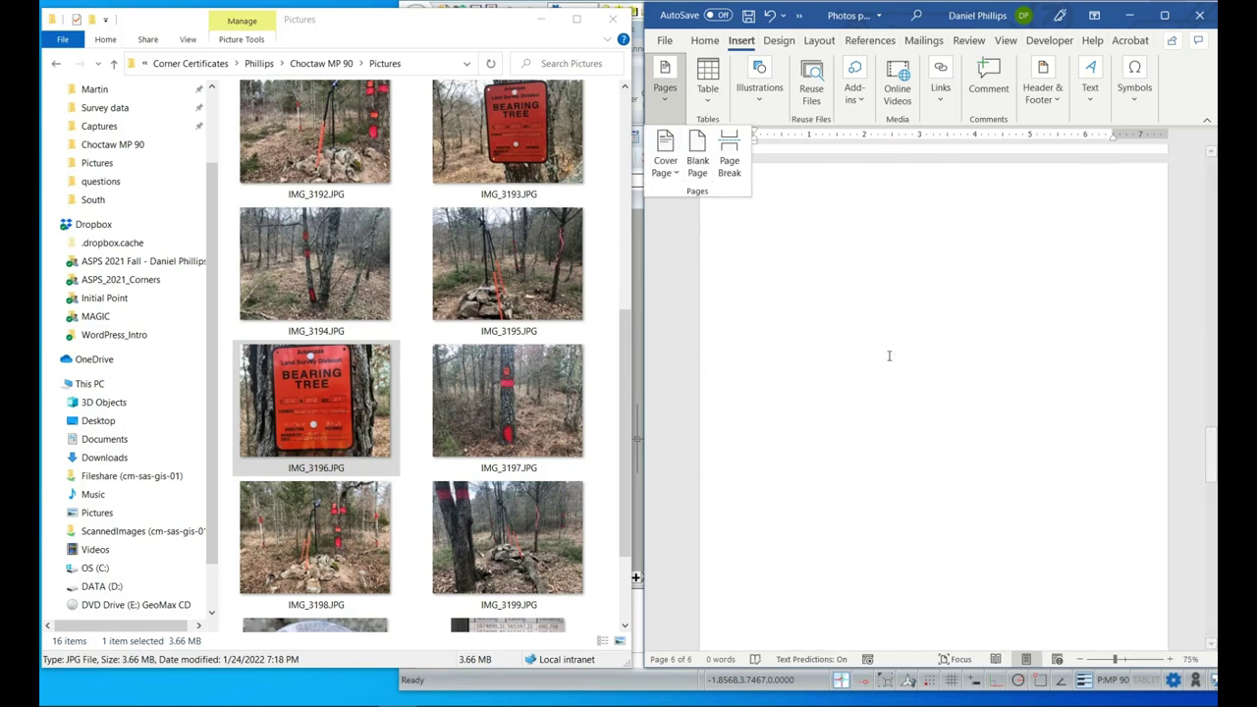
key("ctrl+v")
scroll(889, 359, "down", 5)
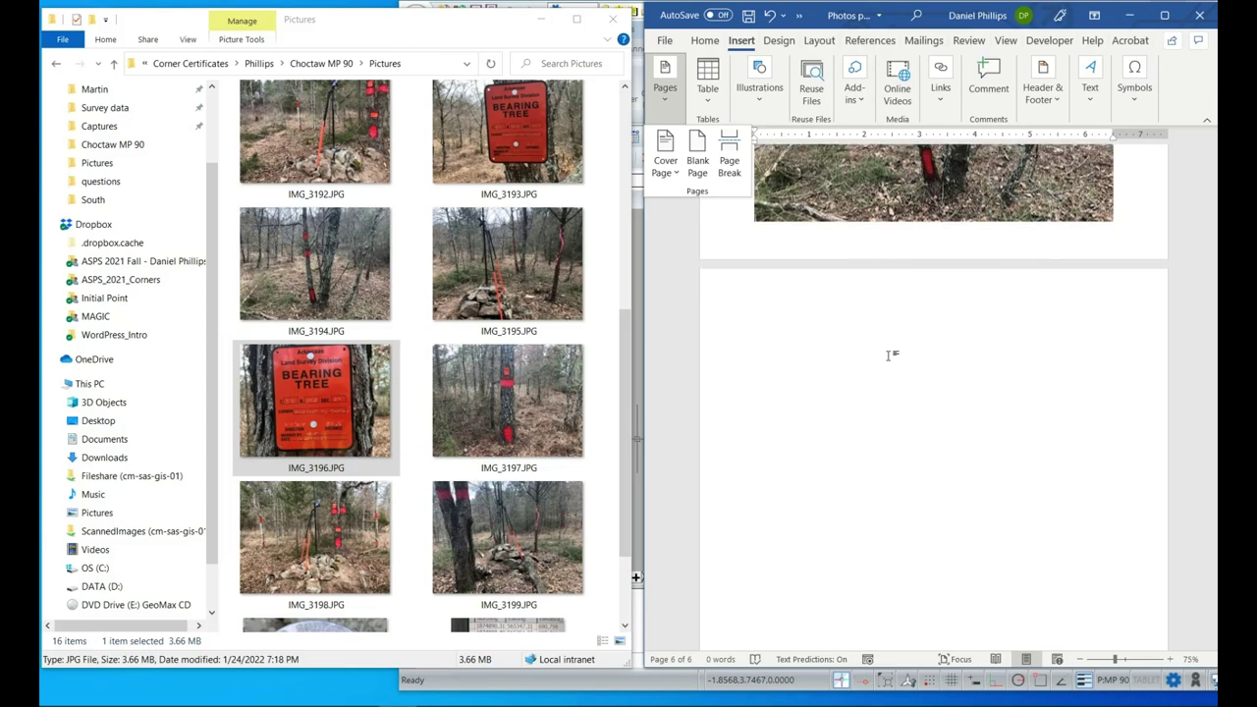
left_click(920, 285)
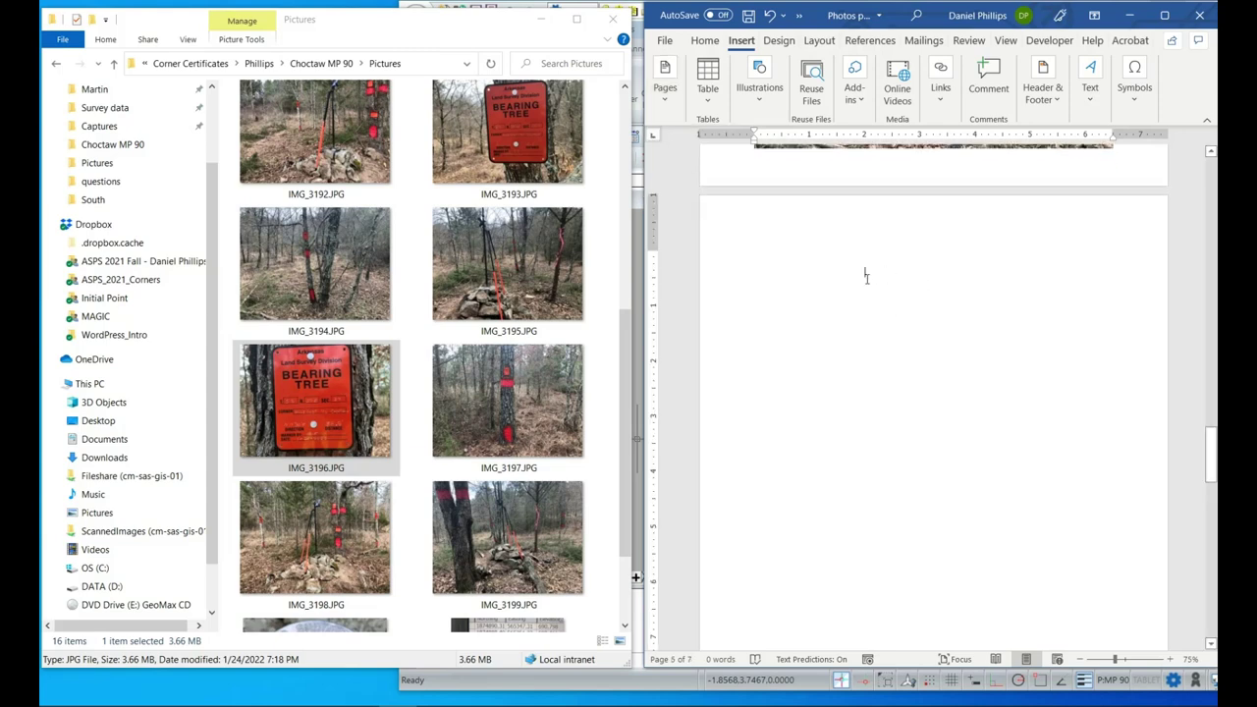
Insert the IMG_3196 Bearing Tree sign photo at the top of the blank page.
left_click(373, 408)
left_click_drag(291, 405, 922, 297)
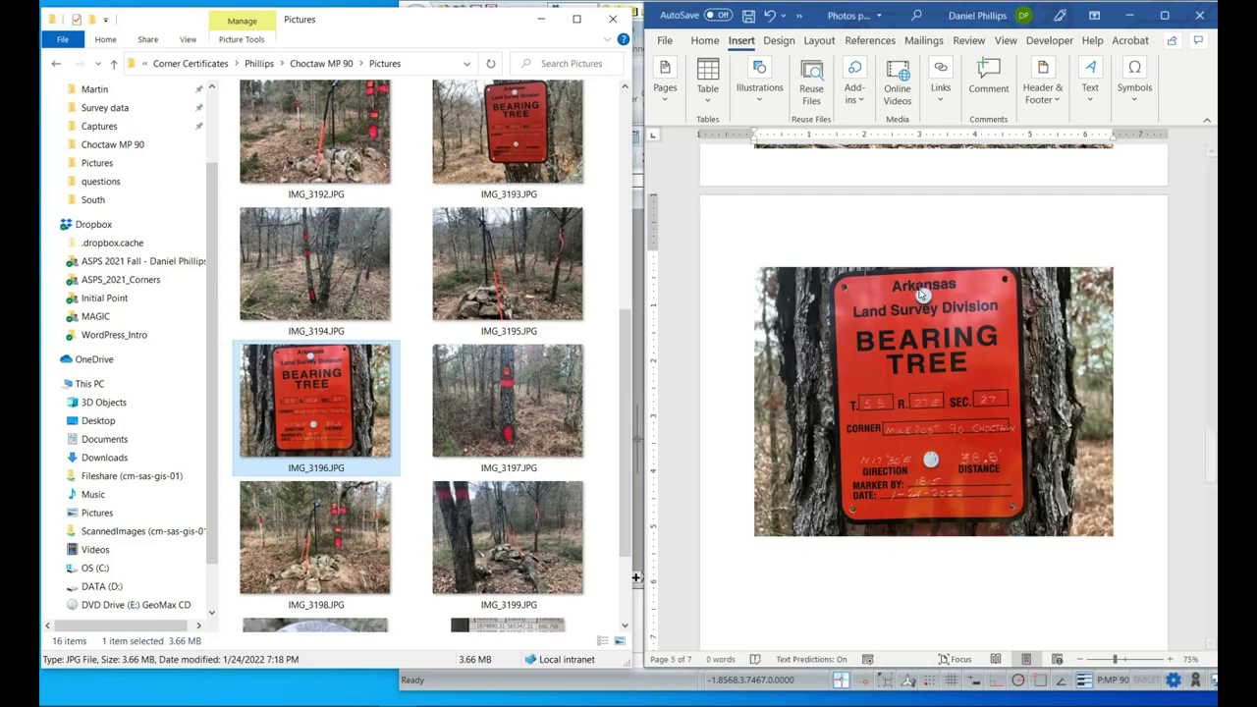
left_click_drag(912, 418, 911, 368)
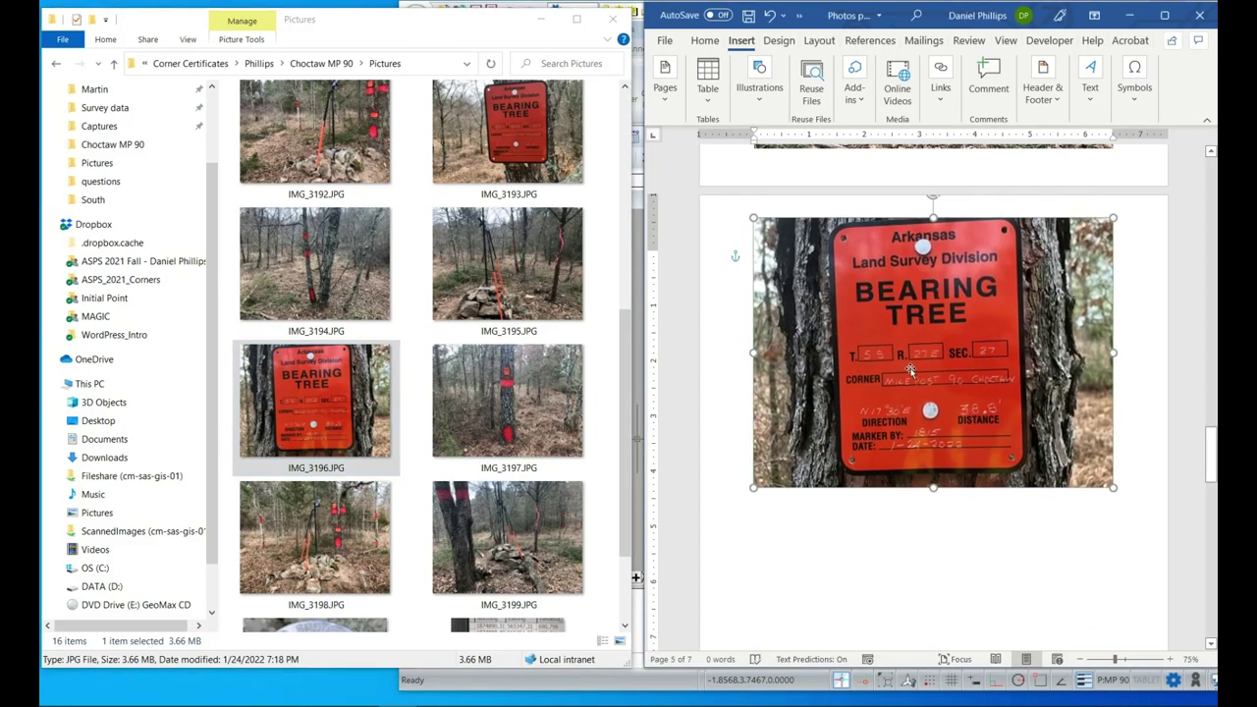
scroll(923, 432, "down", 3)
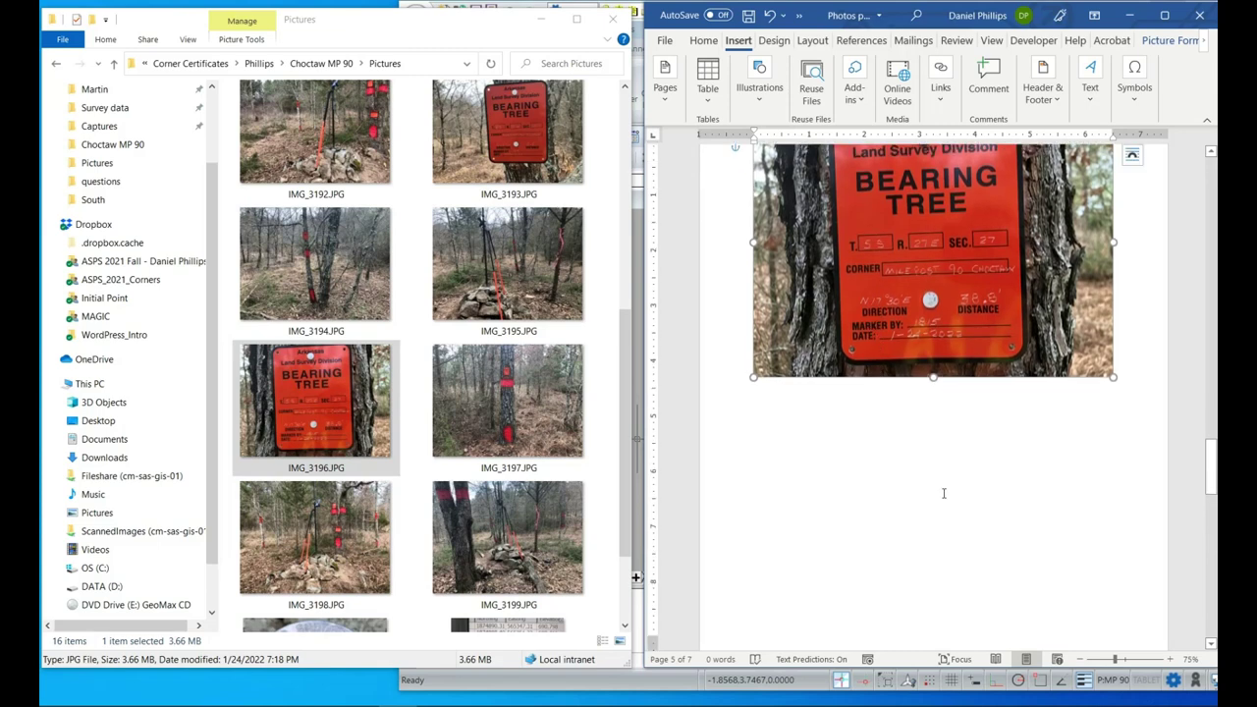
left_click(929, 503)
Add the IMG_3197 red-banded tree photo below it, then move to the next page.
left_click(458, 436)
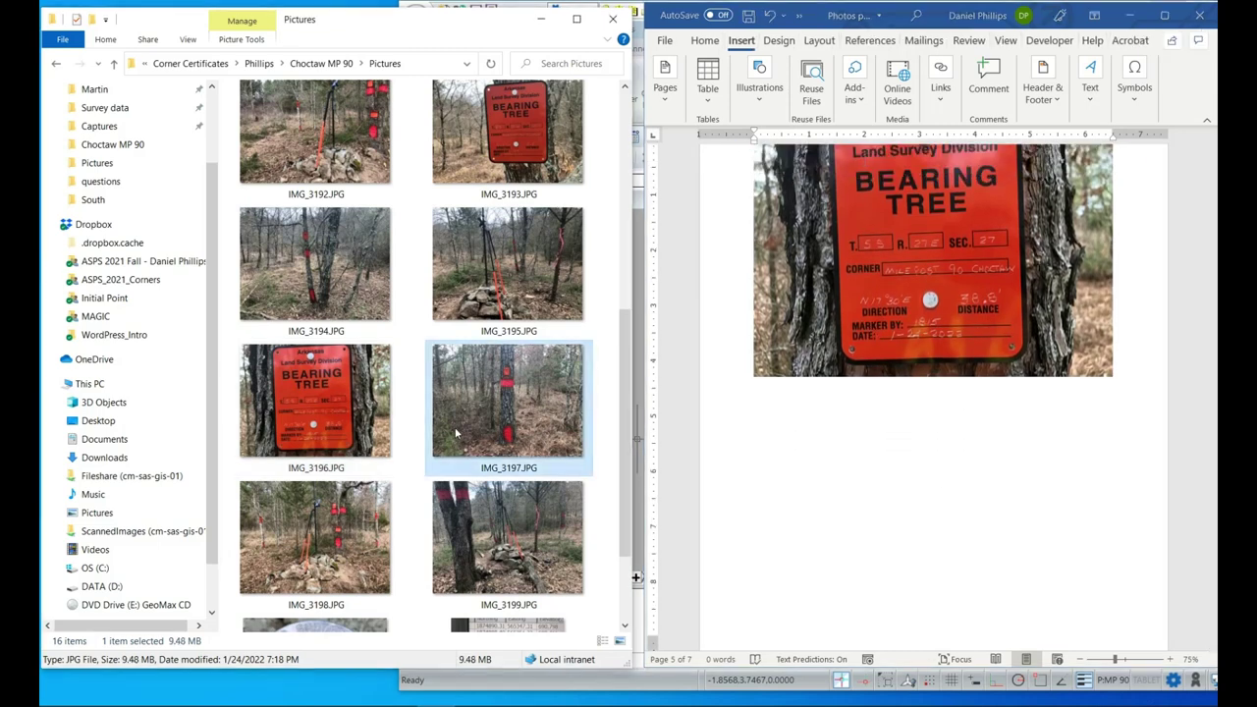
left_click_drag(736, 527, 881, 557)
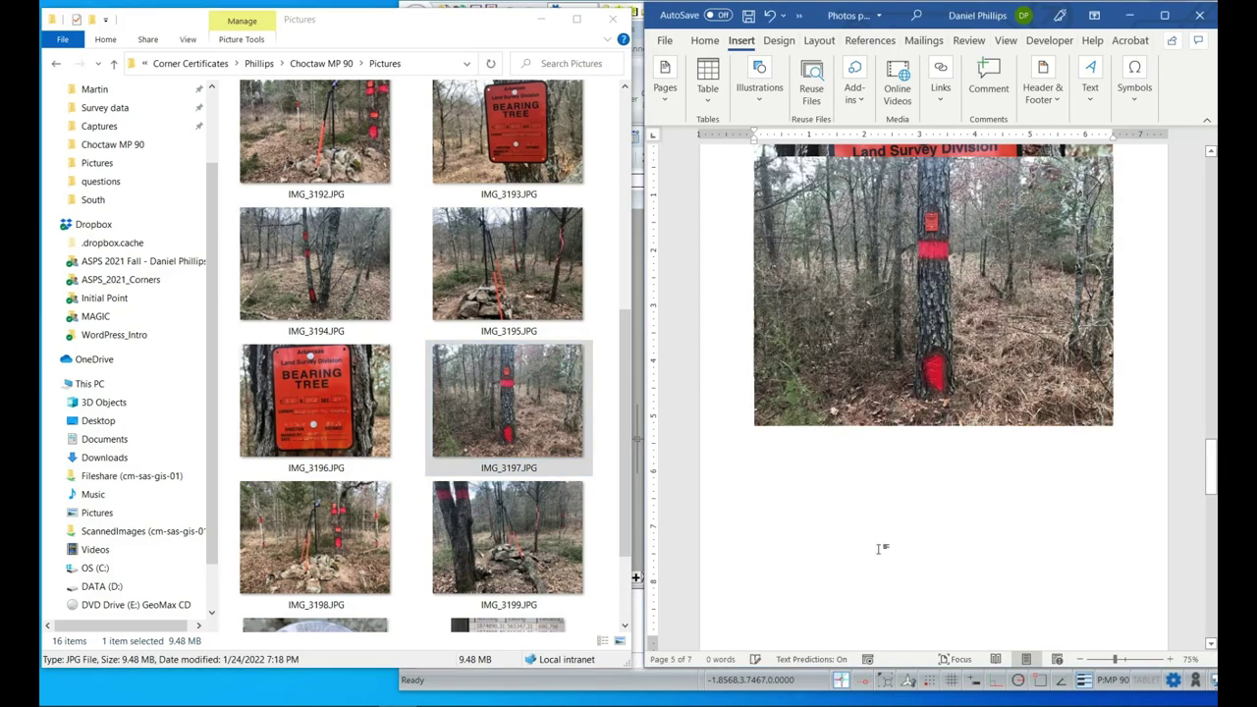
scroll(920, 393, "up", 3)
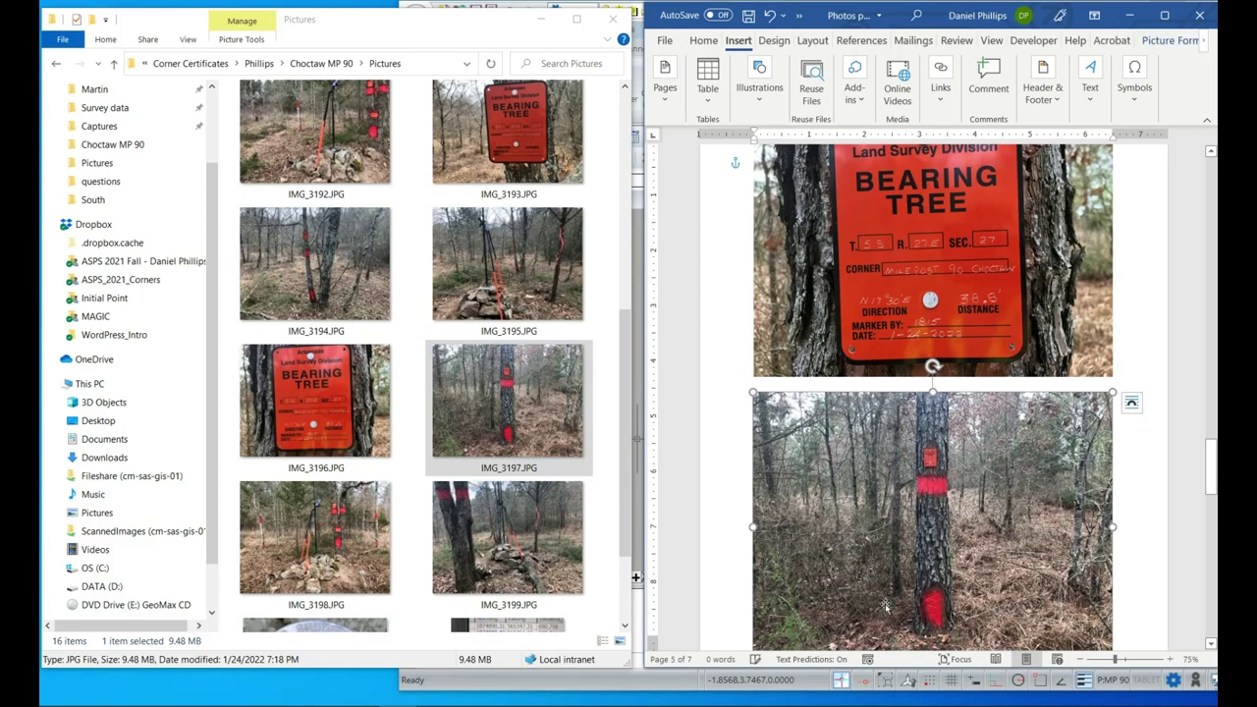
scroll(874, 595, "down", 2)
scroll(874, 595, "down", 6)
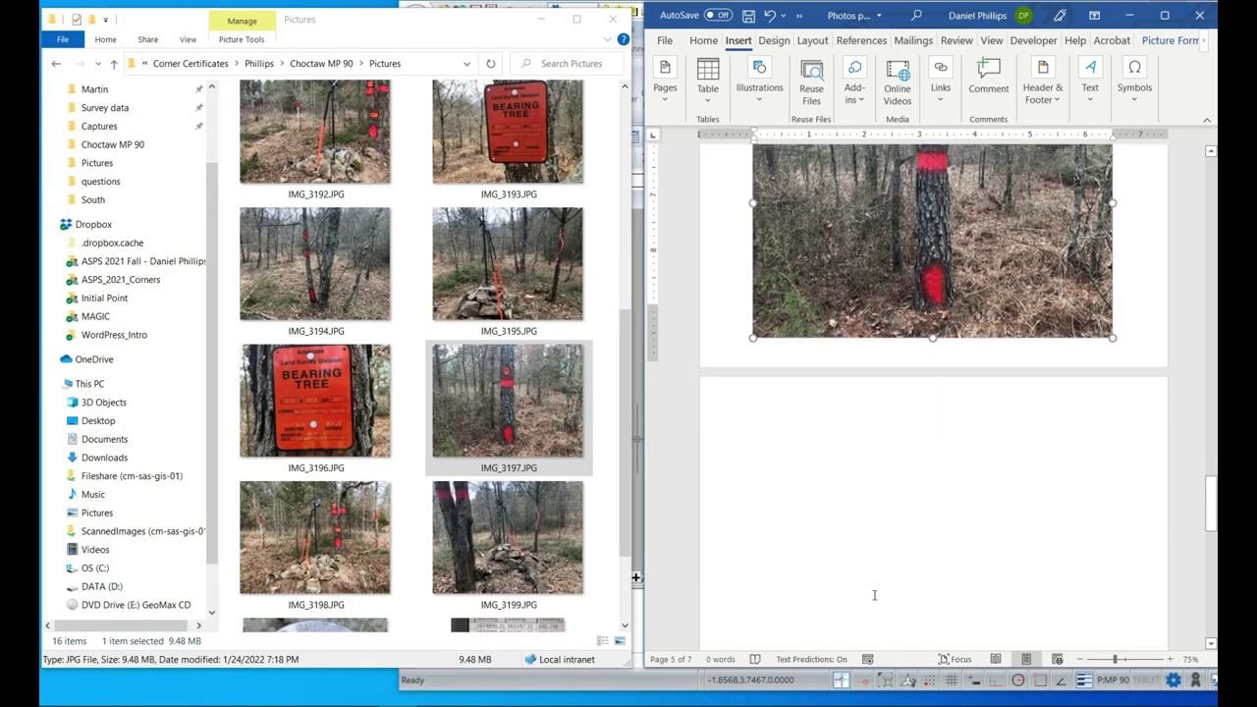
scroll(874, 595, "down", 2)
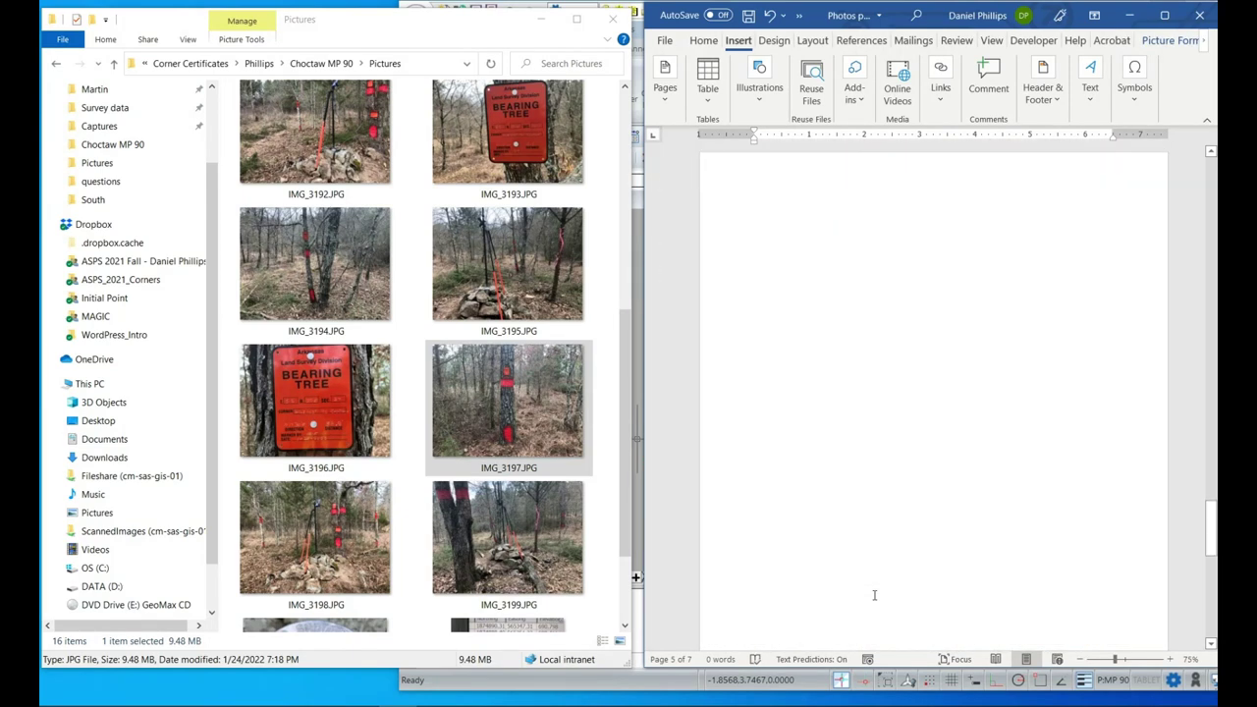
scroll(874, 595, "up", 2)
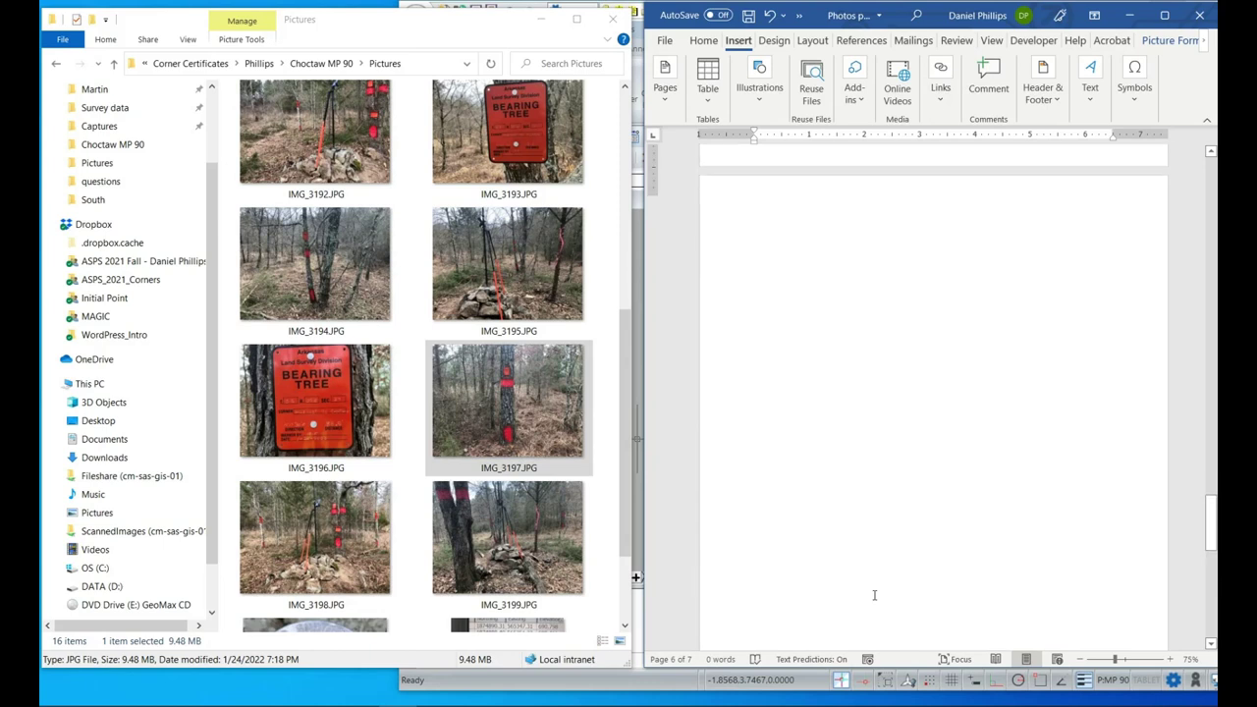
left_click(825, 311)
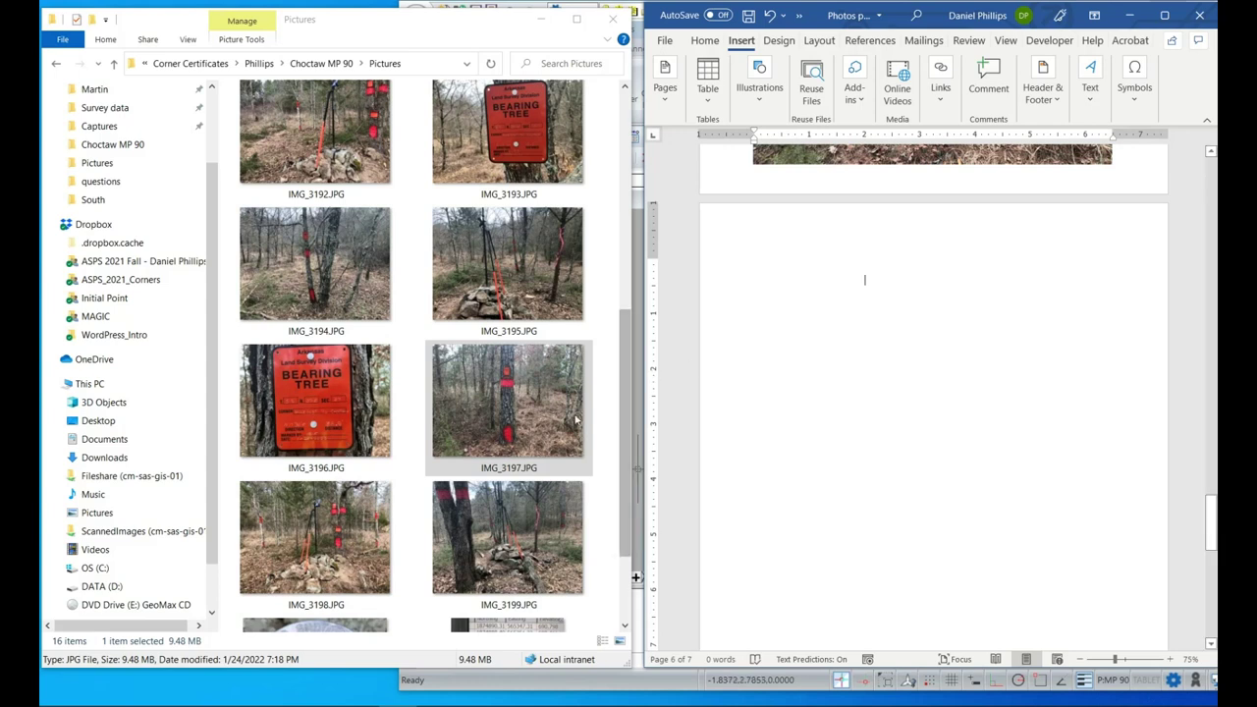
Insert the IMG_3198 rock-pile corner photo at the top of page 6.
left_click(342, 540)
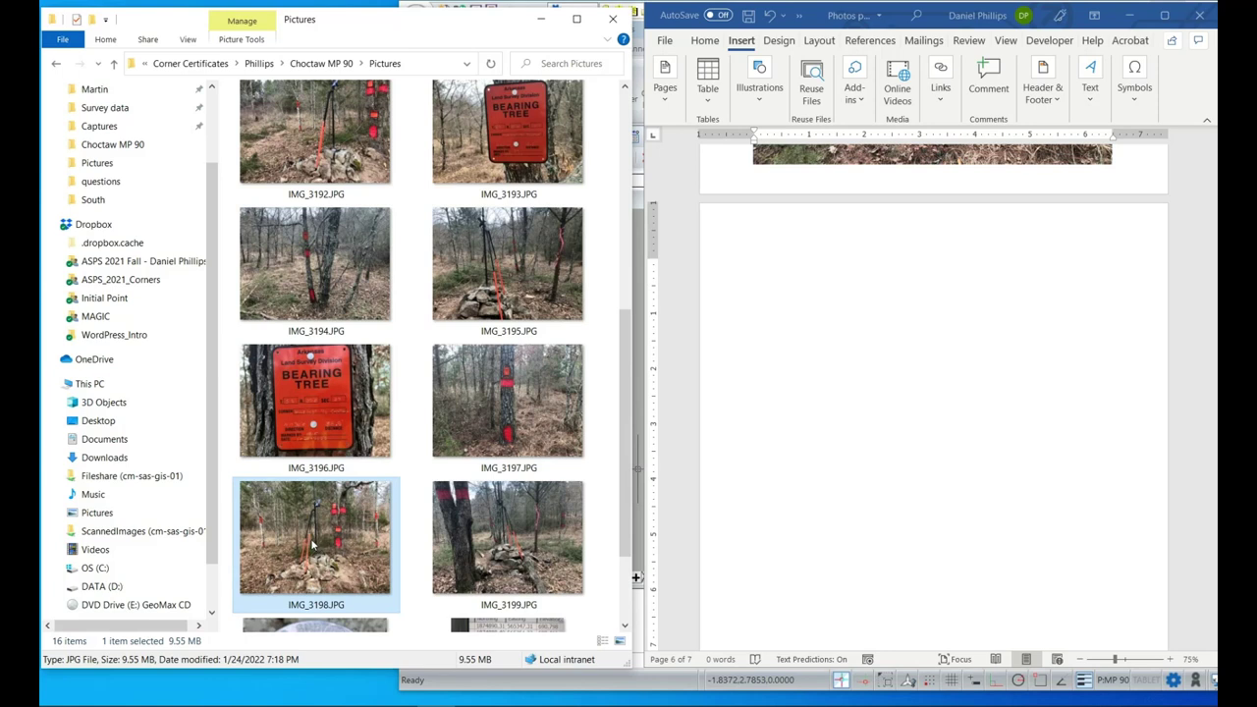
left_click_drag(312, 545, 832, 417)
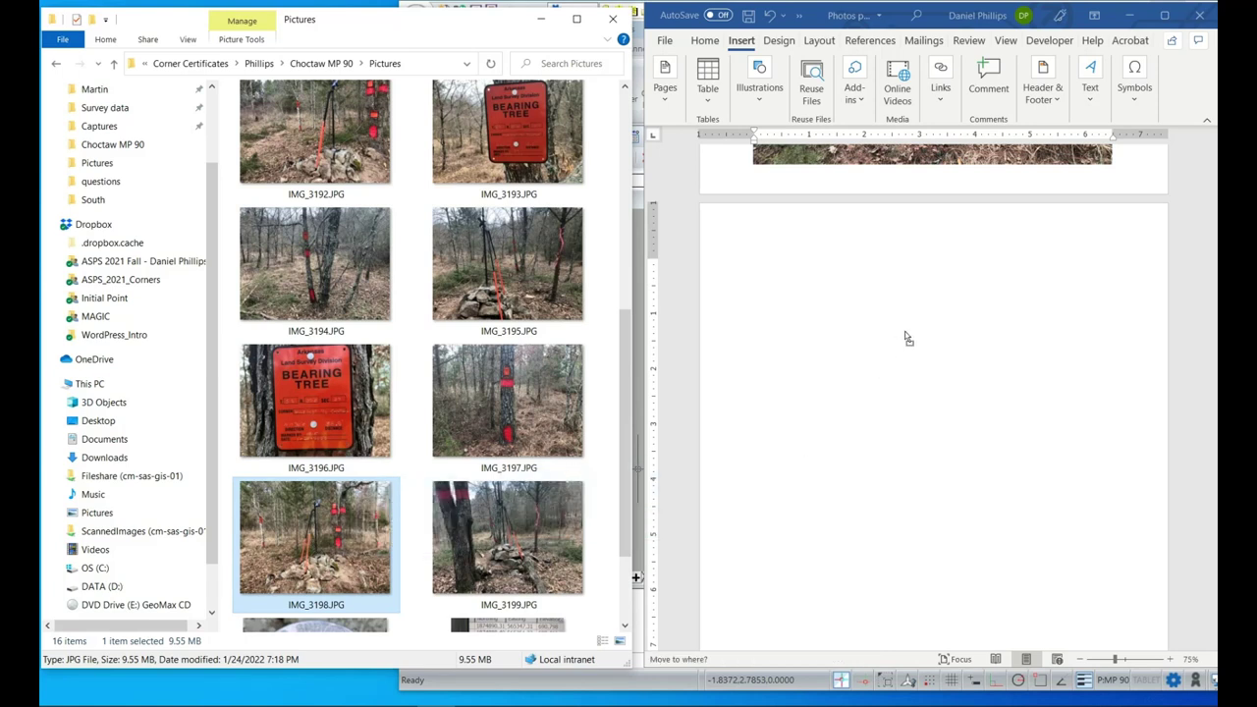
left_click_drag(905, 331, 910, 307)
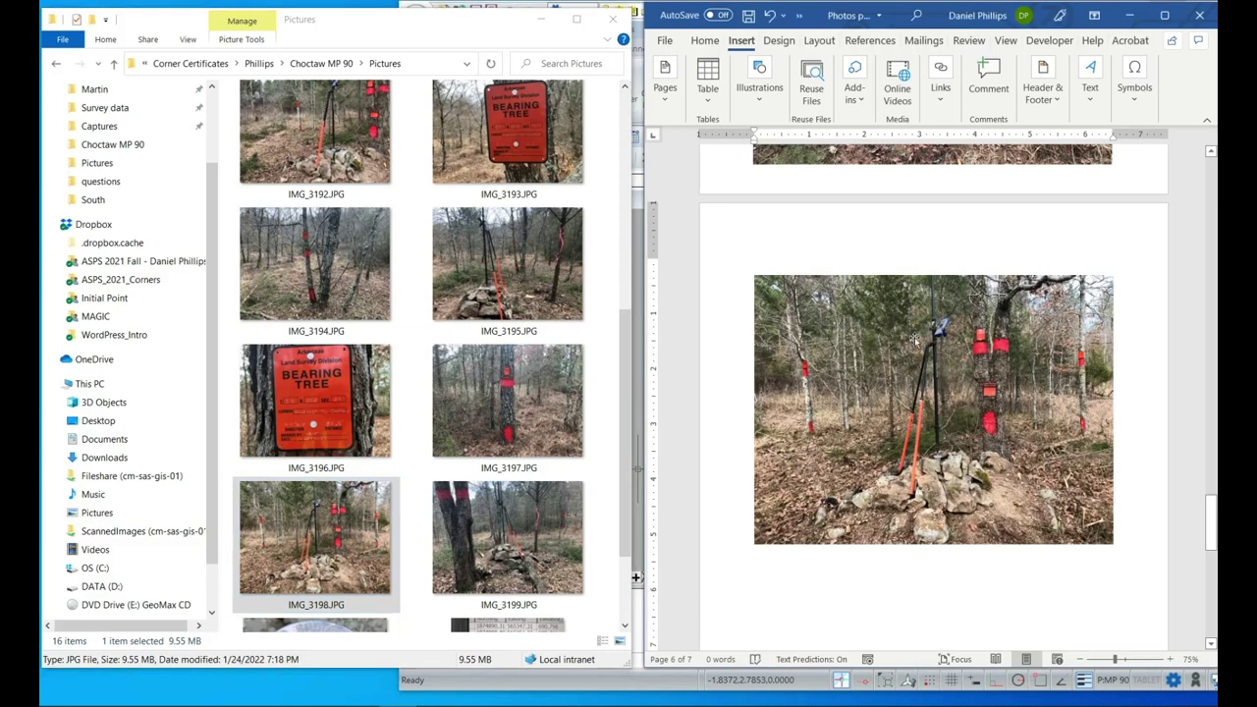
left_click_drag(947, 407, 940, 393)
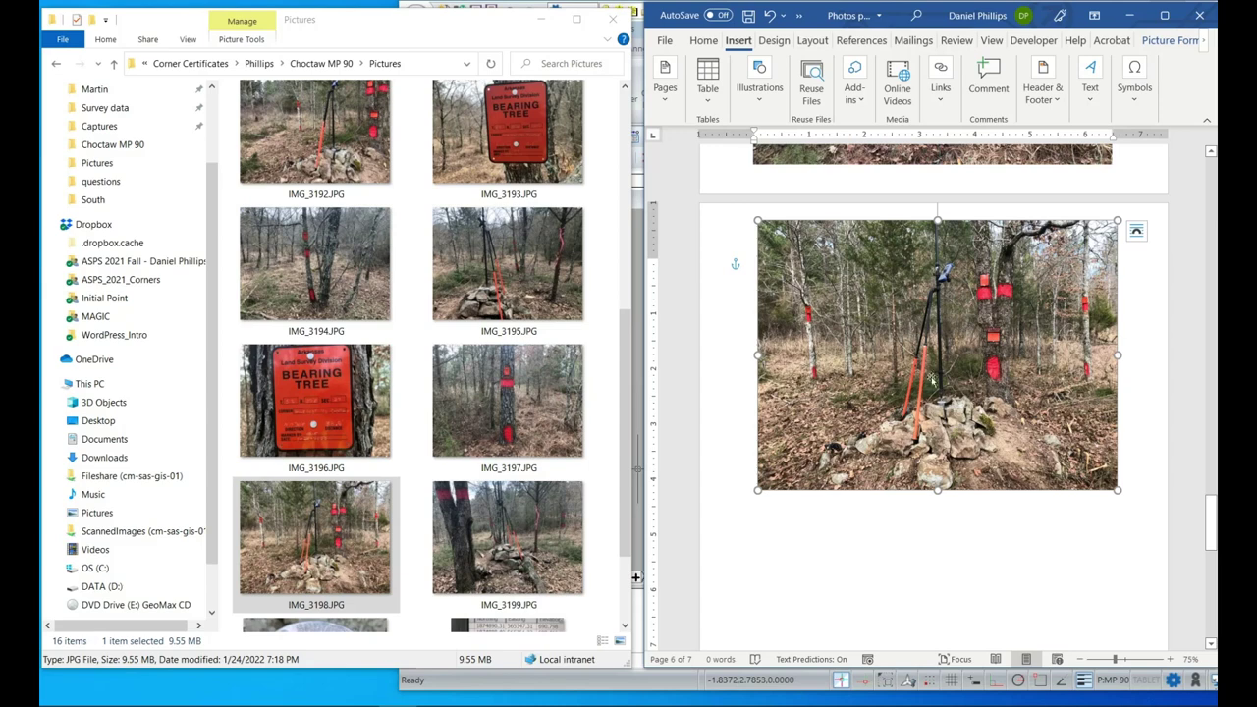
scroll(940, 410, "down", 3)
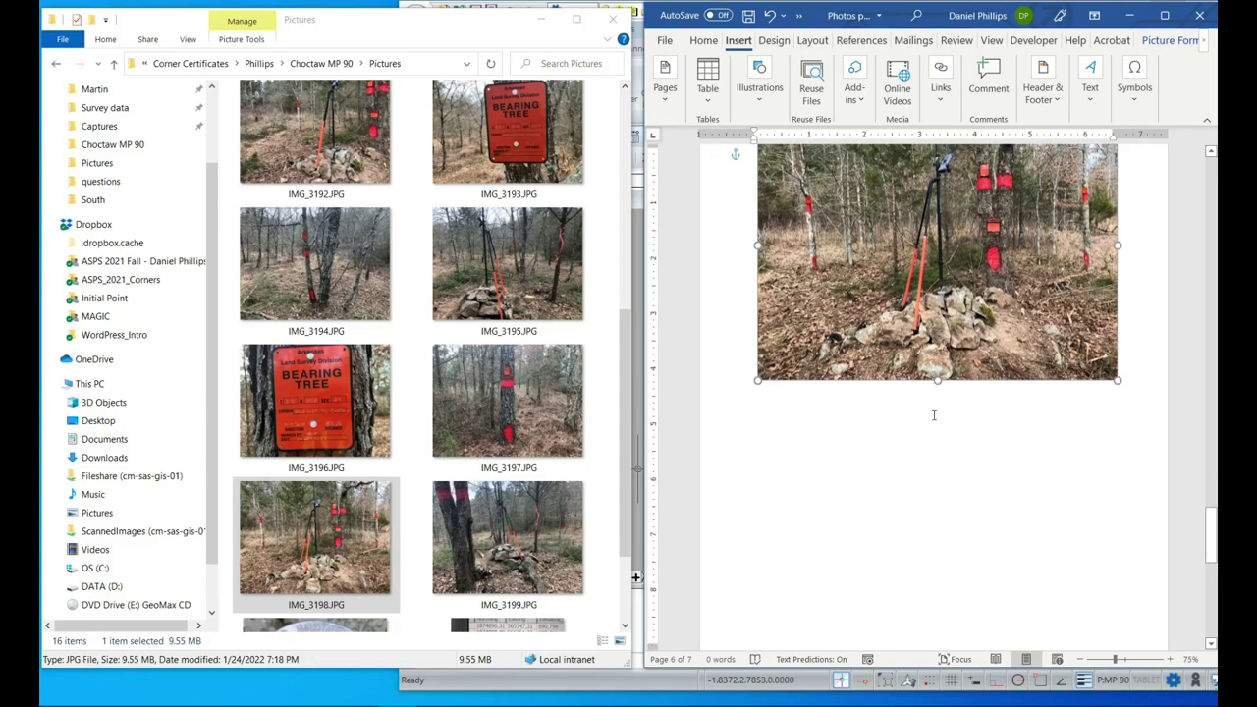
scroll(512, 515, "down", 2)
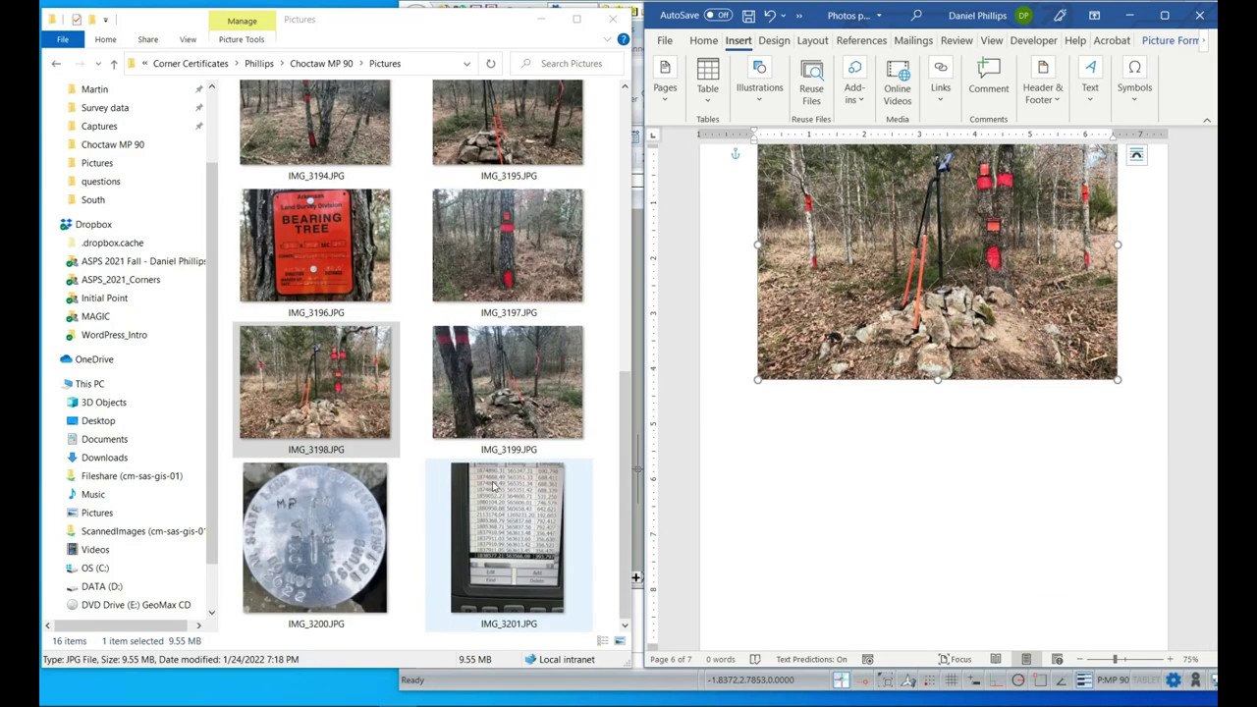
Position the IMG_3199 red-banded tree photo beneath the corner photo.
left_click(517, 407)
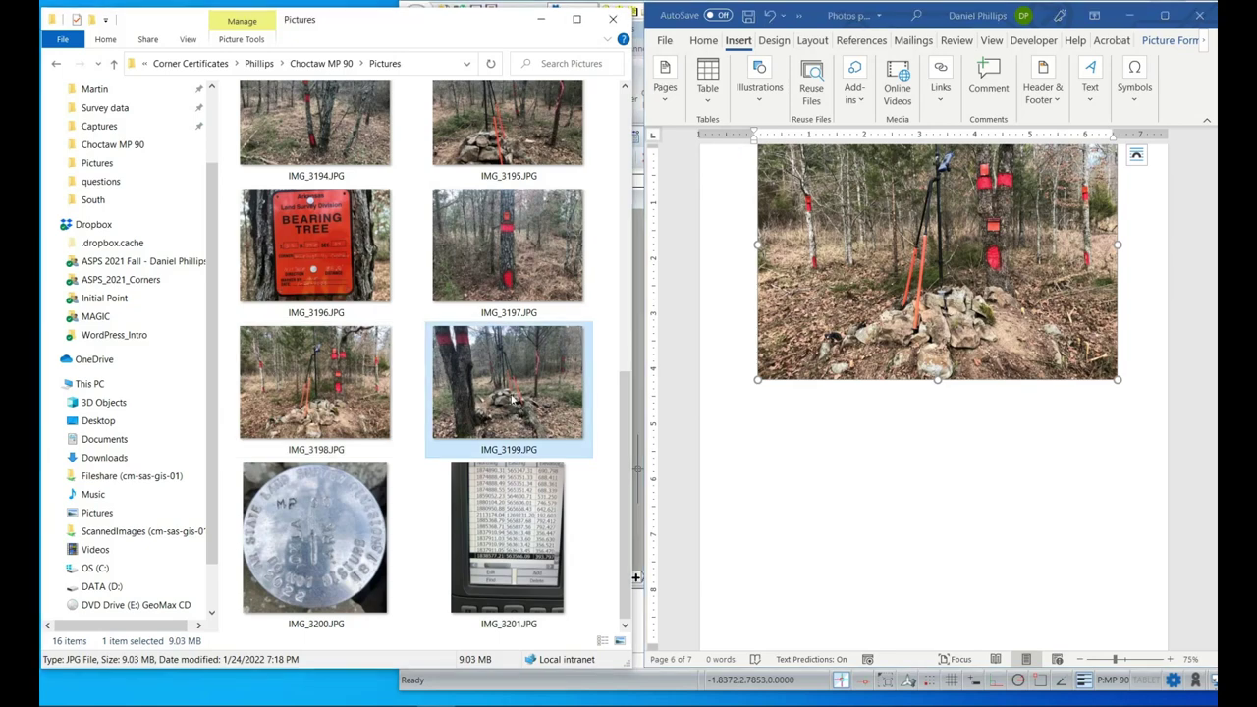
left_click_drag(511, 398, 915, 550)
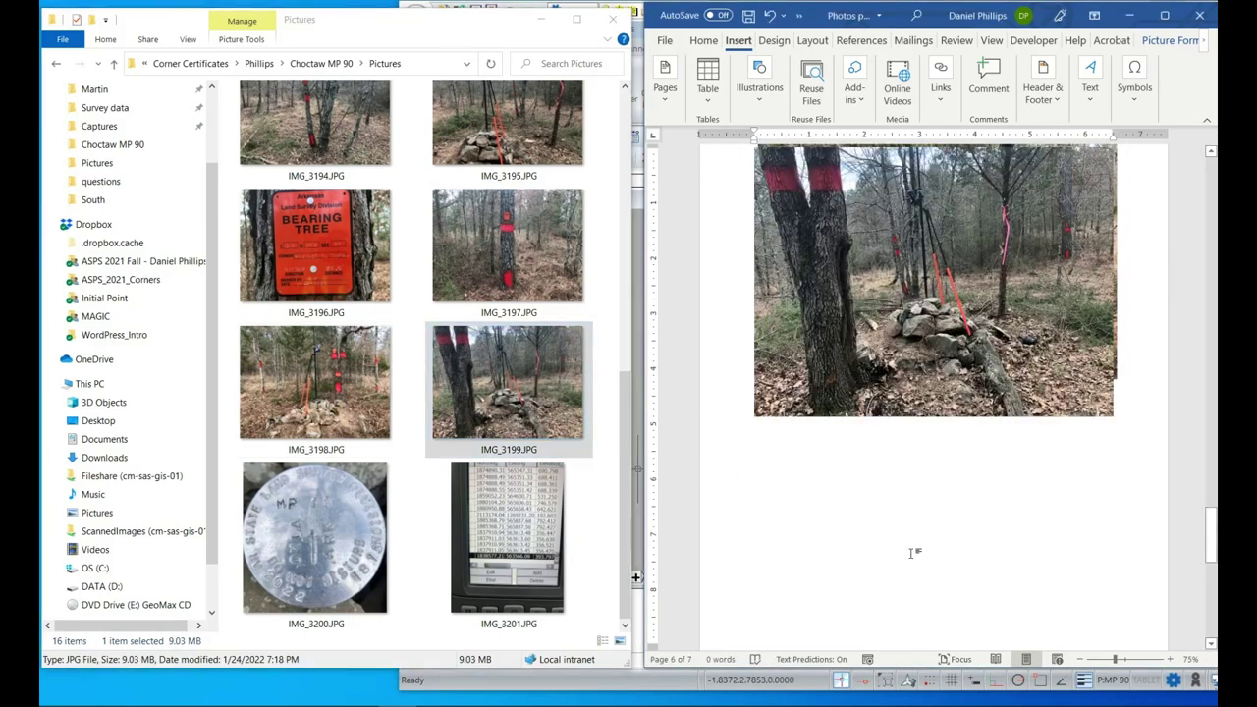
left_click(936, 351)
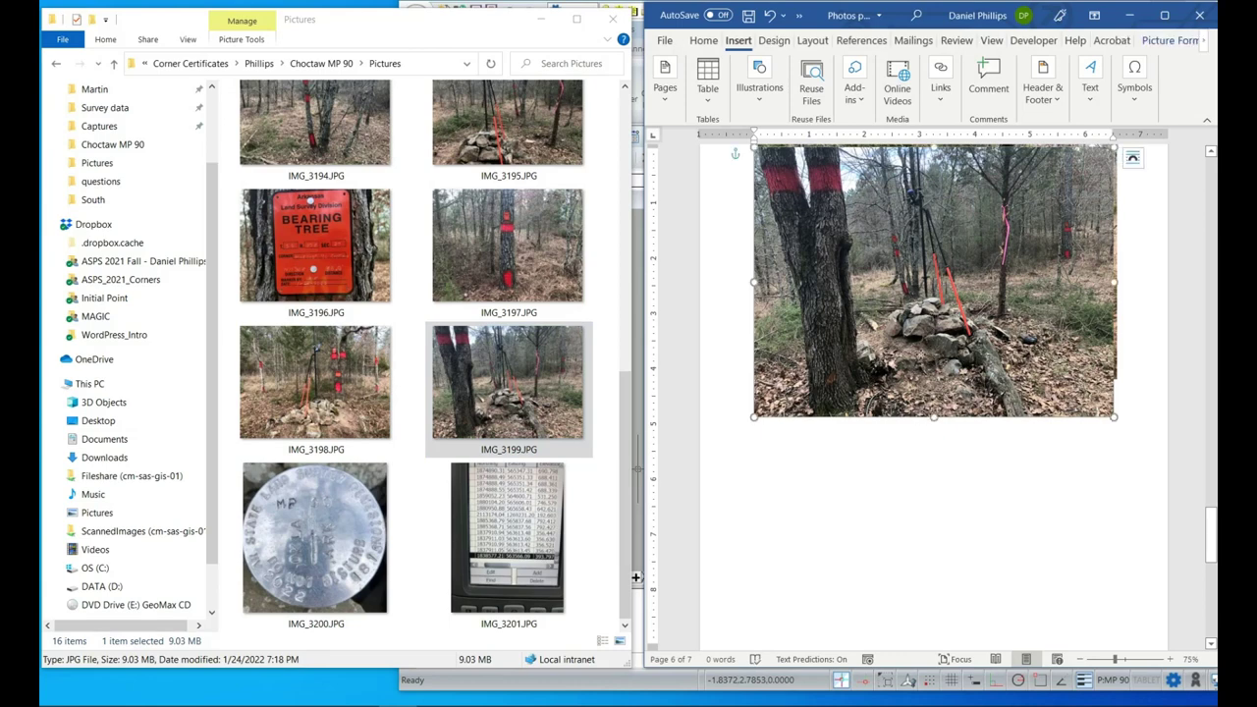
left_click_drag(920, 196, 936, 382)
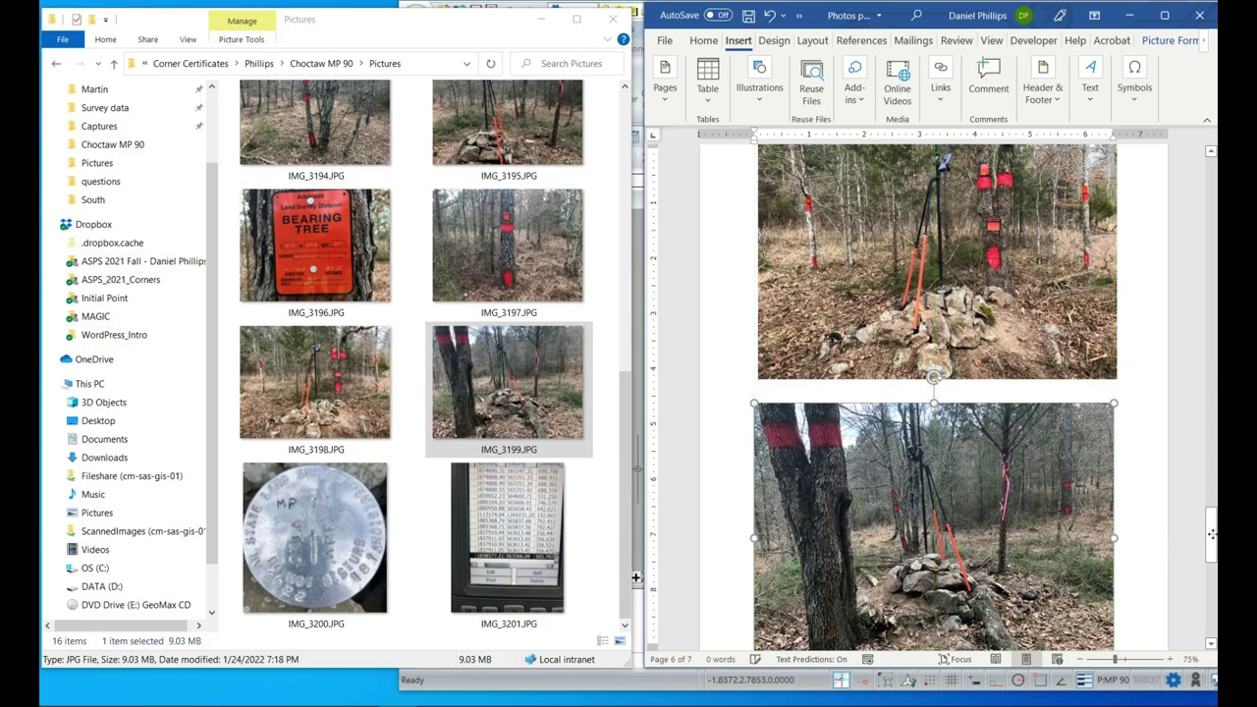
left_click_drag(1214, 535, 1214, 540)
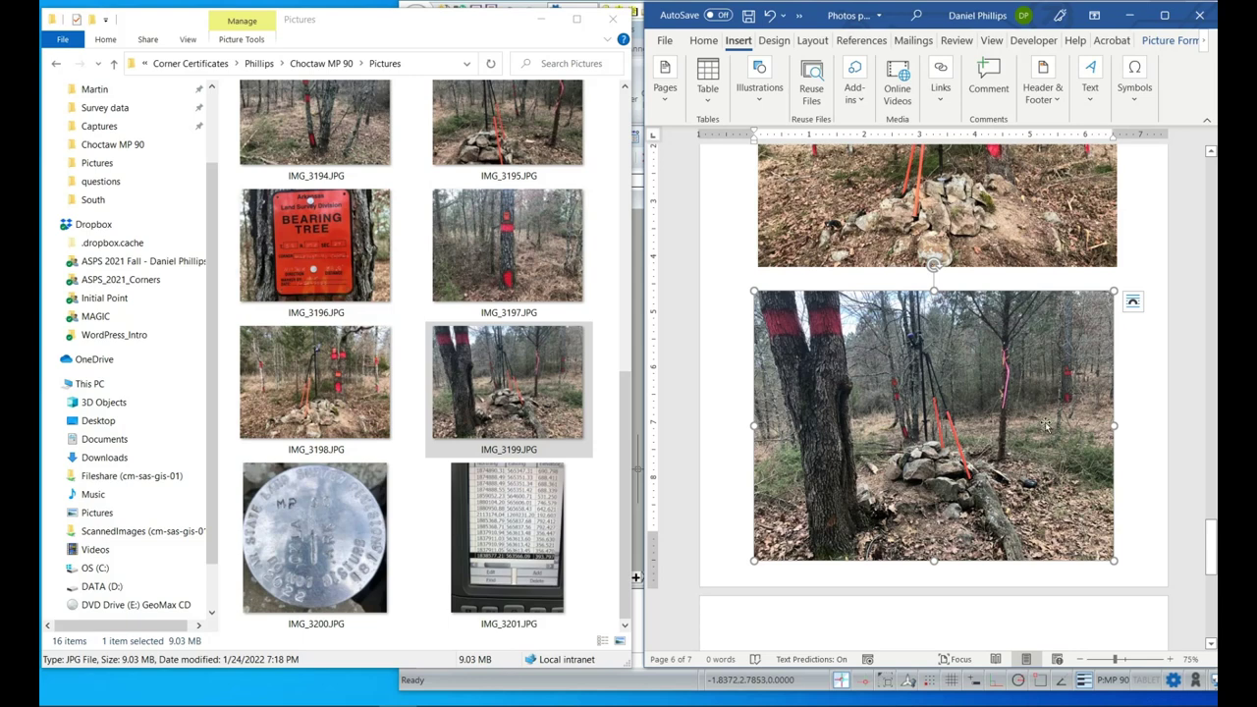
scroll(1046, 425, "down", 1)
Scroll the document back up from page 6 to page 1.
scroll(982, 376, "up", 4)
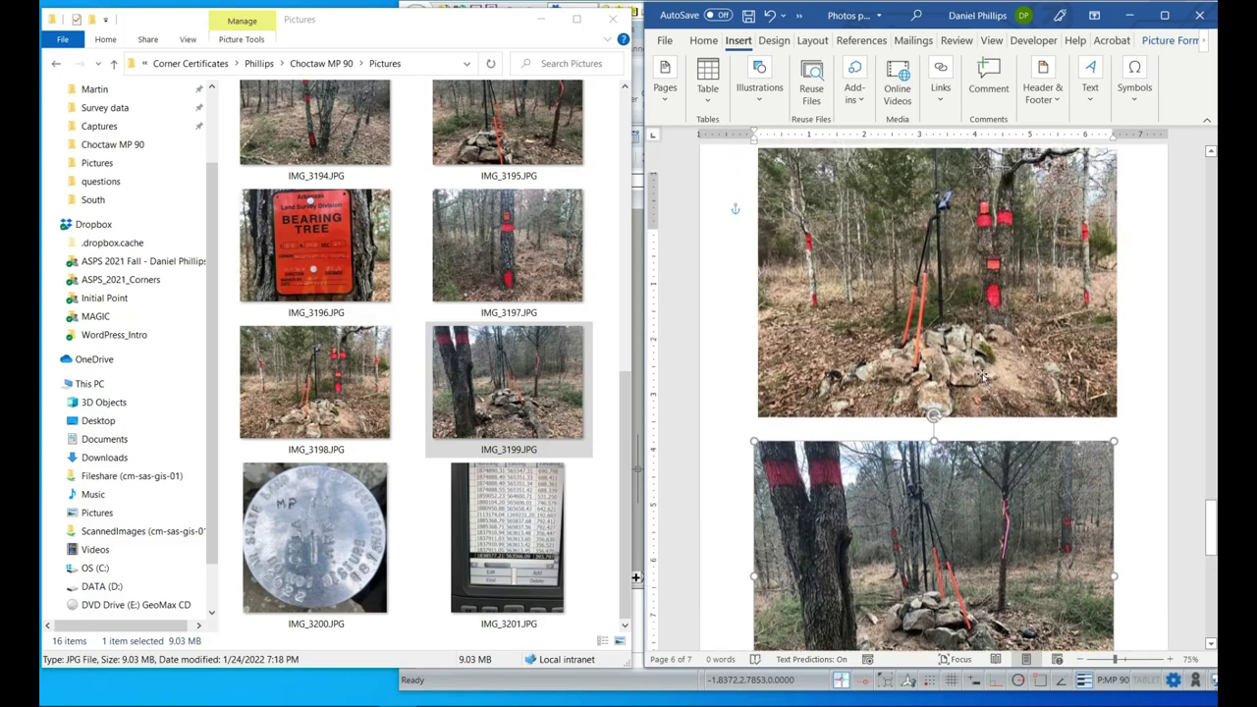
scroll(982, 376, "up", 4)
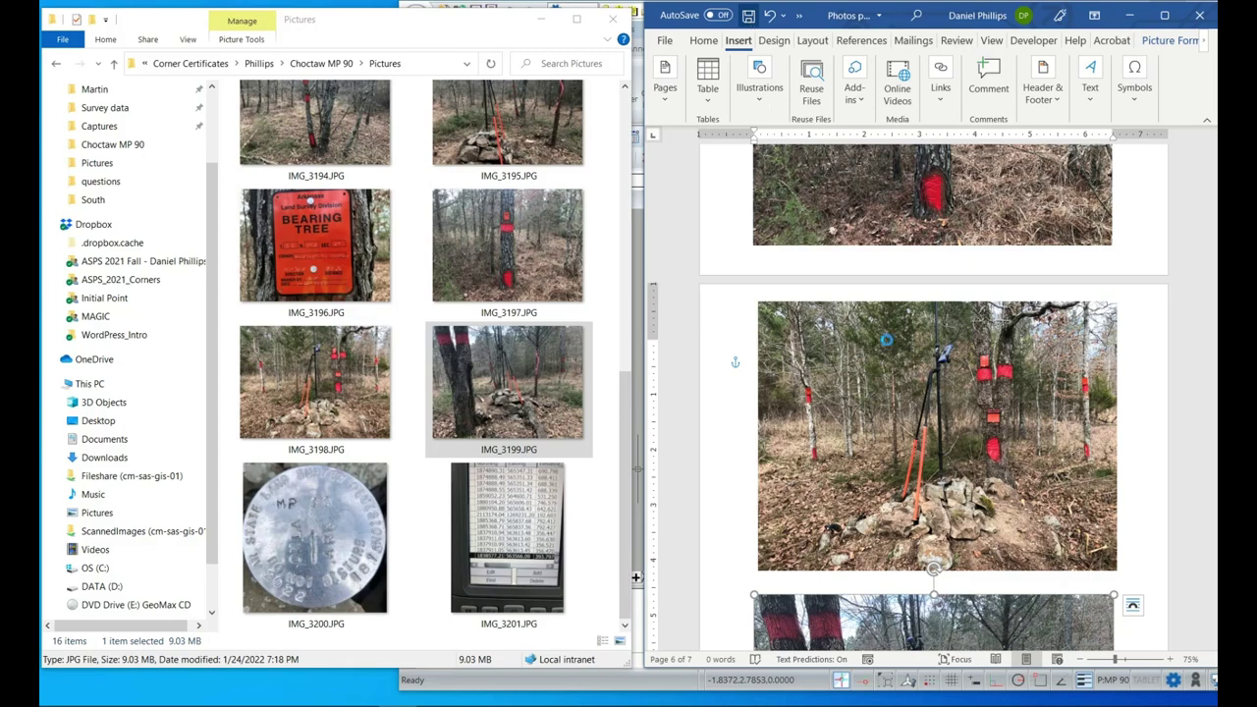
scroll(887, 342, "up", 20)
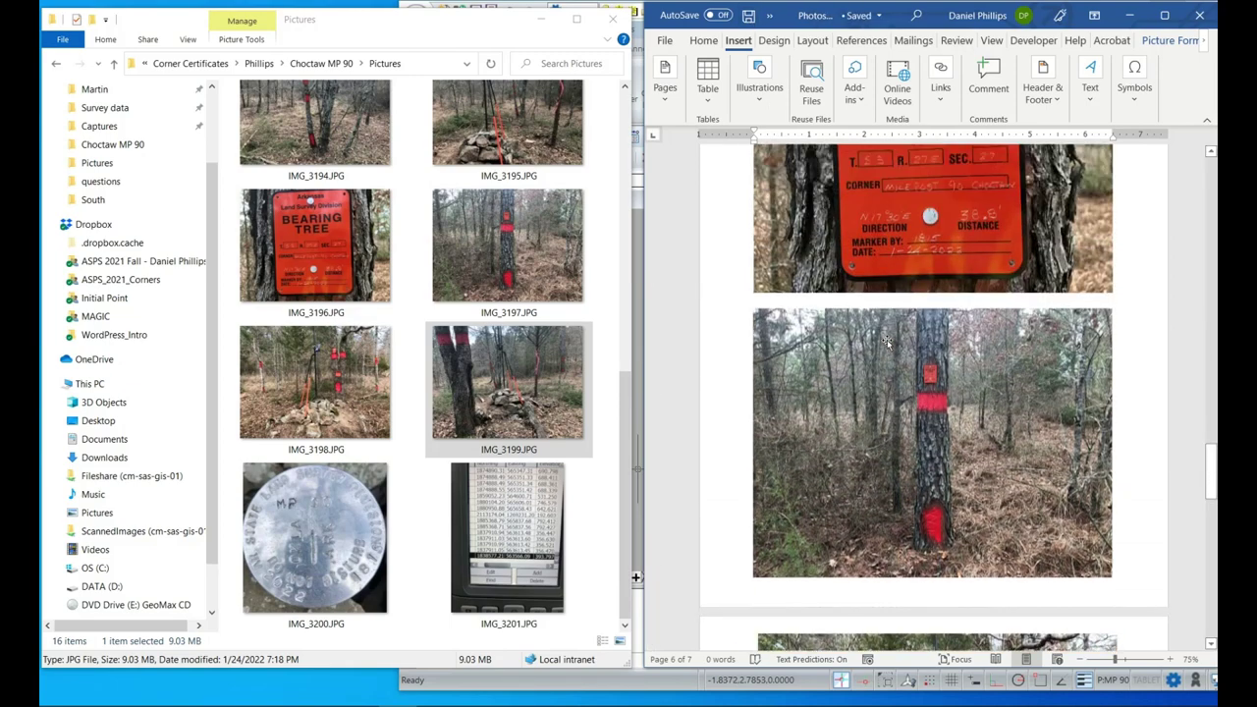
scroll(887, 342, "up", 20)
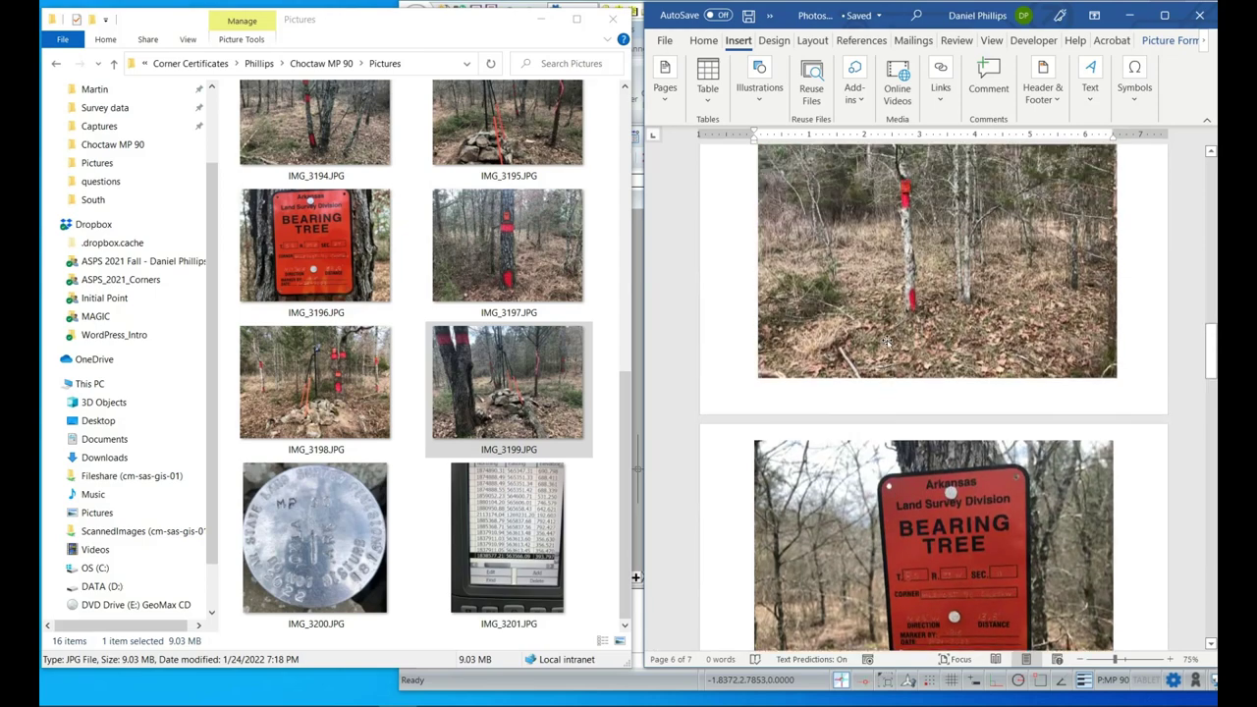
scroll(887, 341, "up", 20)
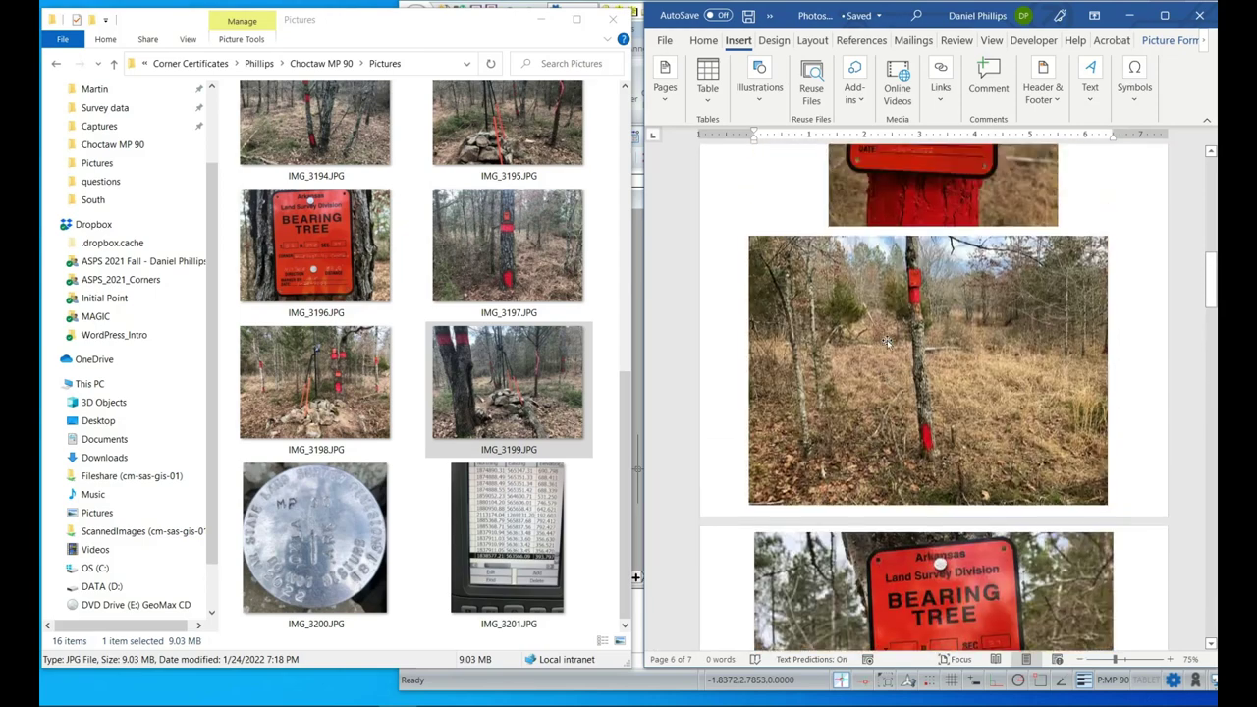
scroll(887, 341, "up", 20)
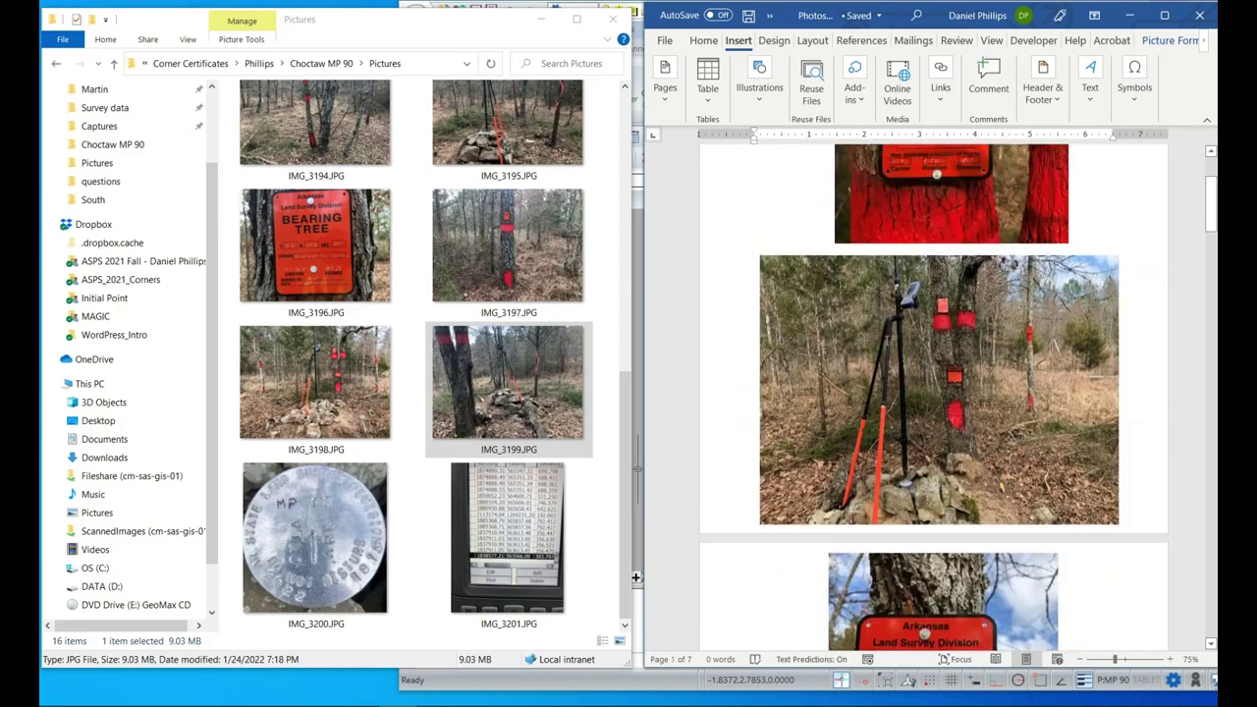
scroll(887, 342, "up", 1)
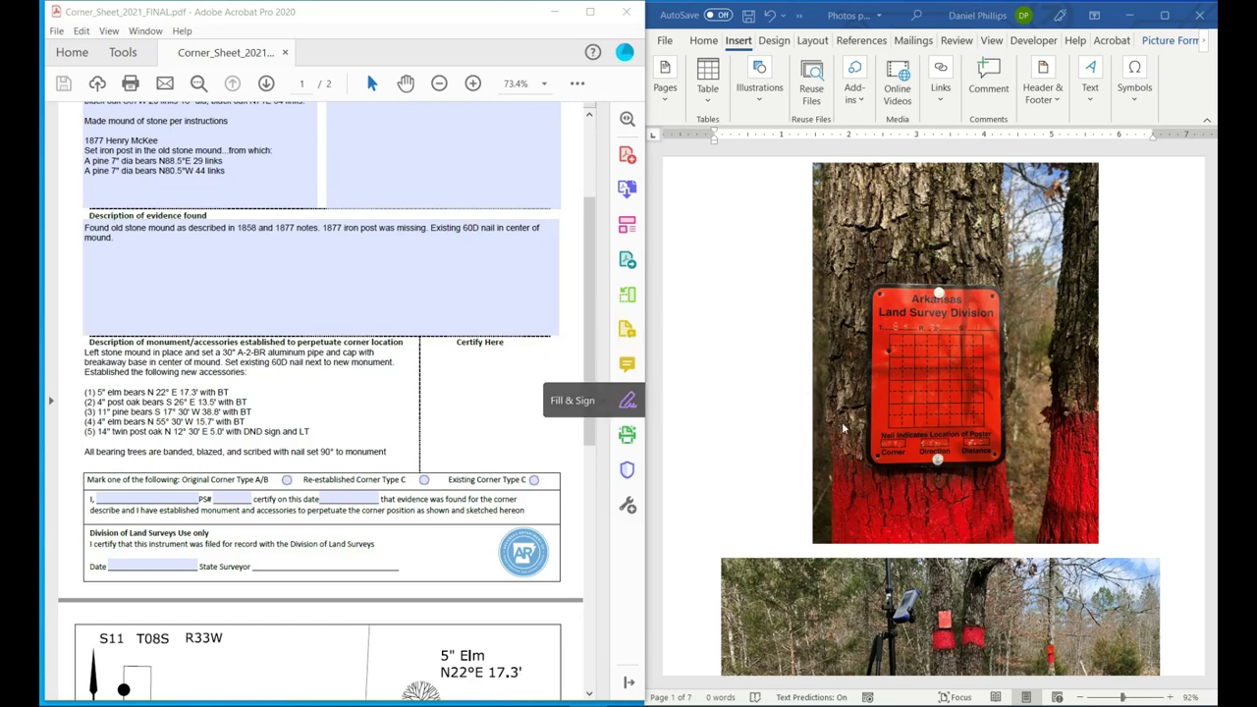
Insert a Simple Text Box from the Built-in gallery over the page 2 bearing-tree sign photo.
scroll(845, 425, "down", 3)
scroll(845, 425, "down", 2)
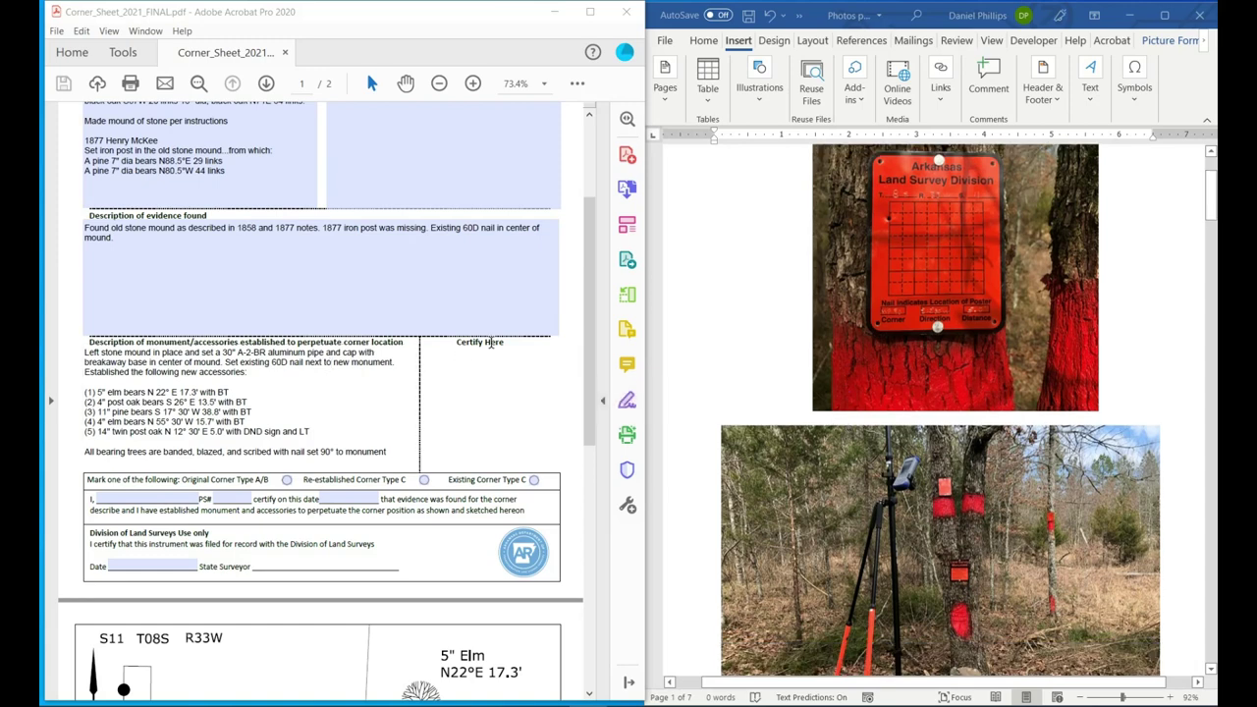
scroll(866, 362, "up", 1)
scroll(865, 355, "down", 1)
left_click(739, 44)
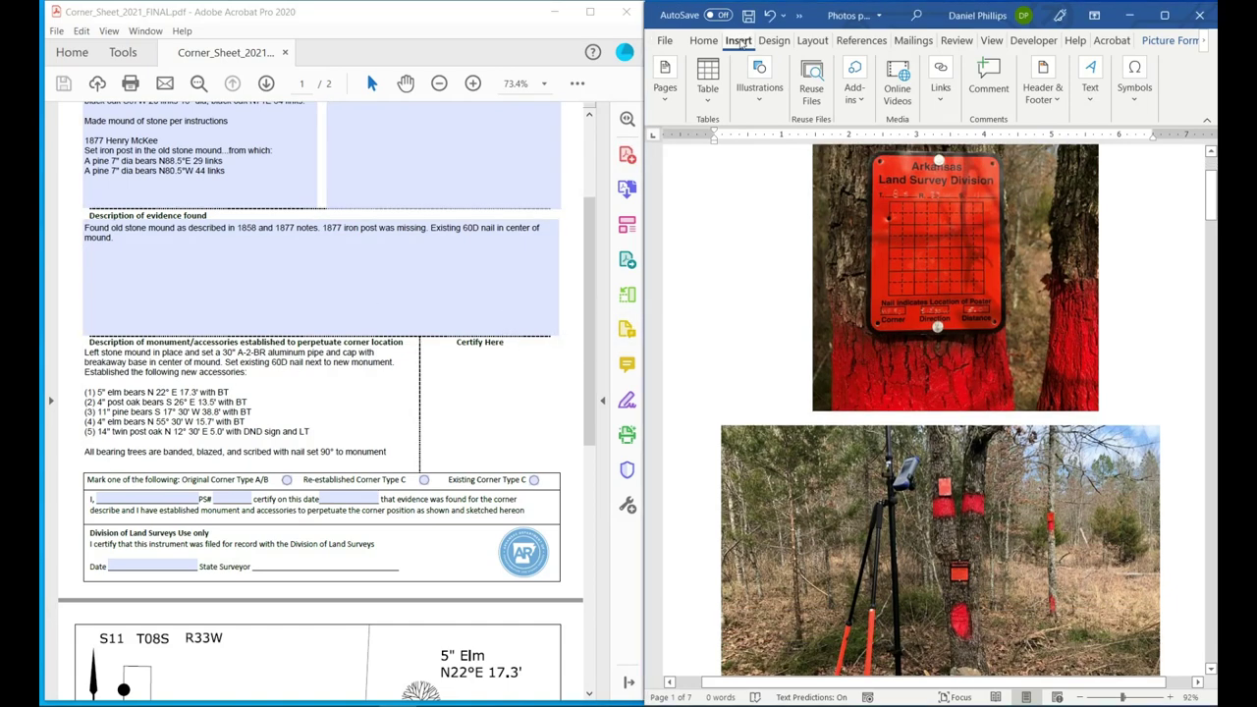
left_click(1088, 79)
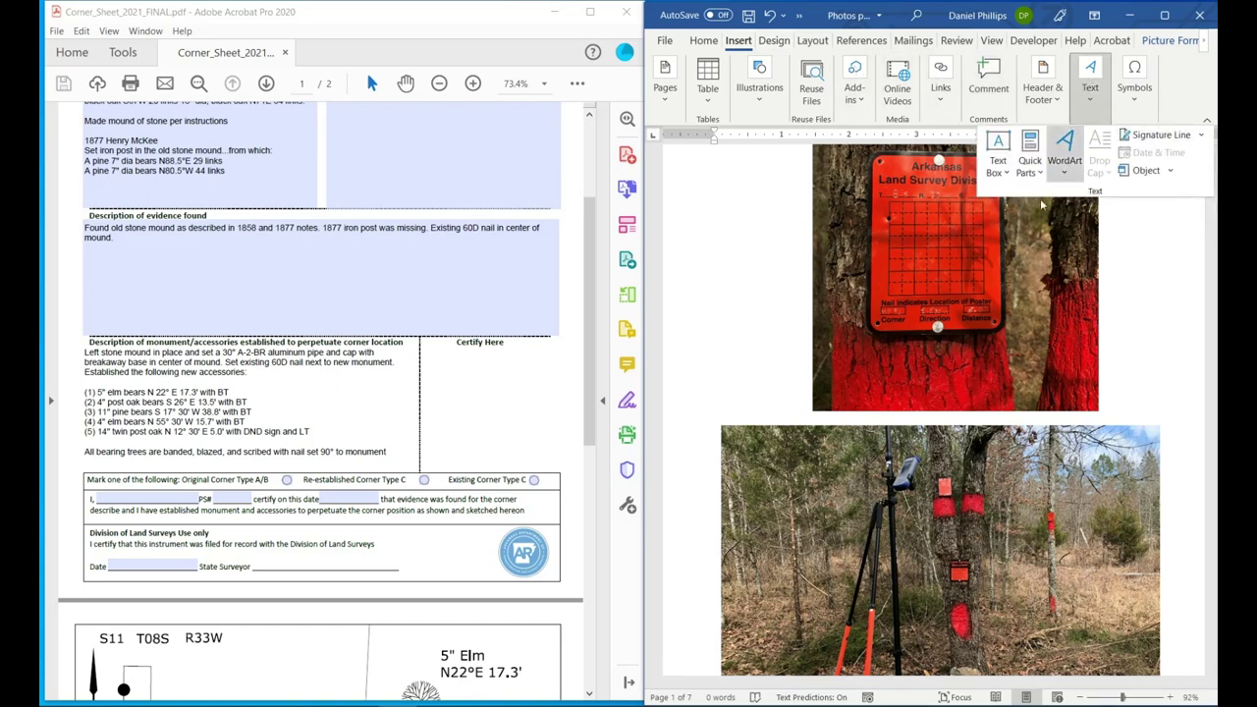
left_click(998, 157)
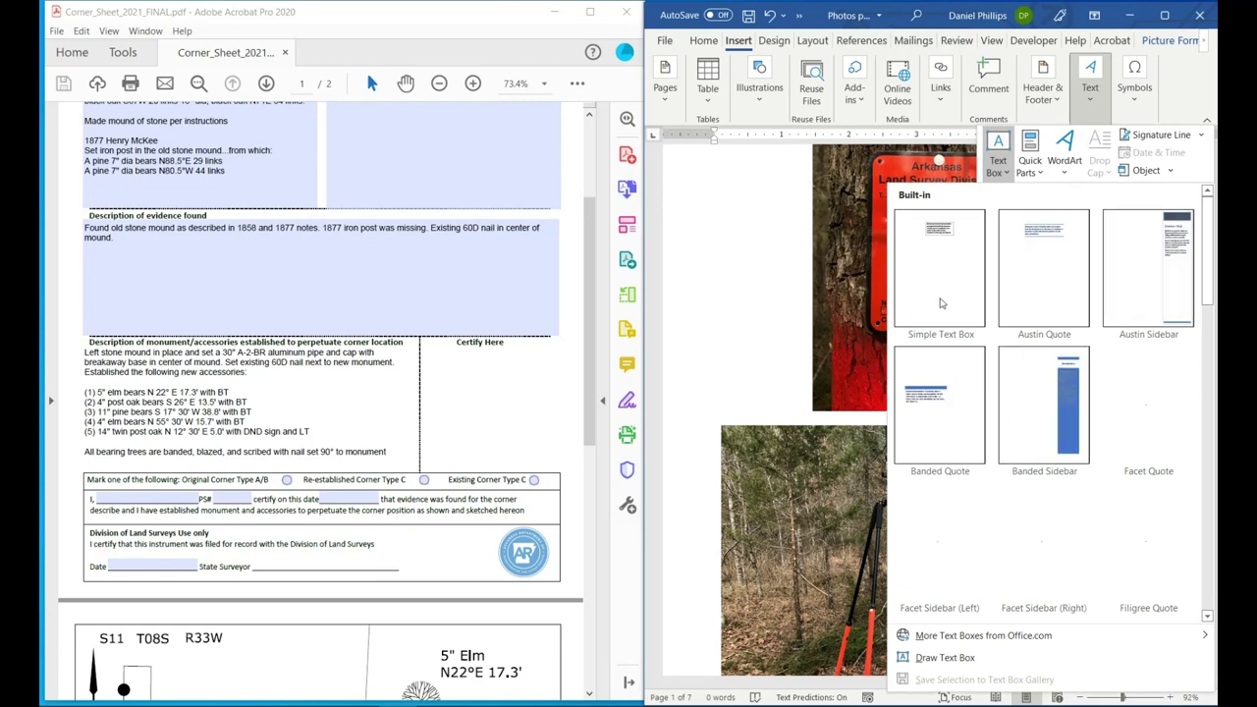
left_click(936, 308)
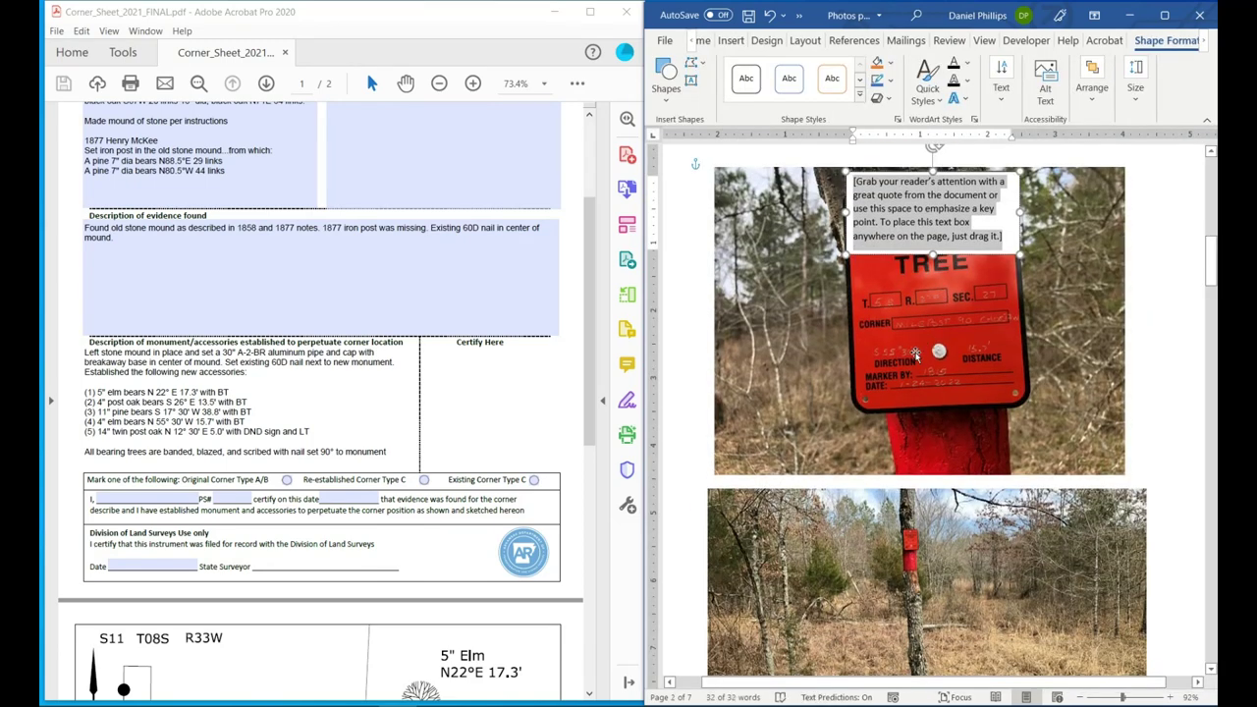
Copy the 14" twin post oak N 12° 30' E 5.0' bearing from line (5) of the Acrobat corner sheet.
scroll(915, 354, "up", 5)
scroll(915, 355, "down", 1)
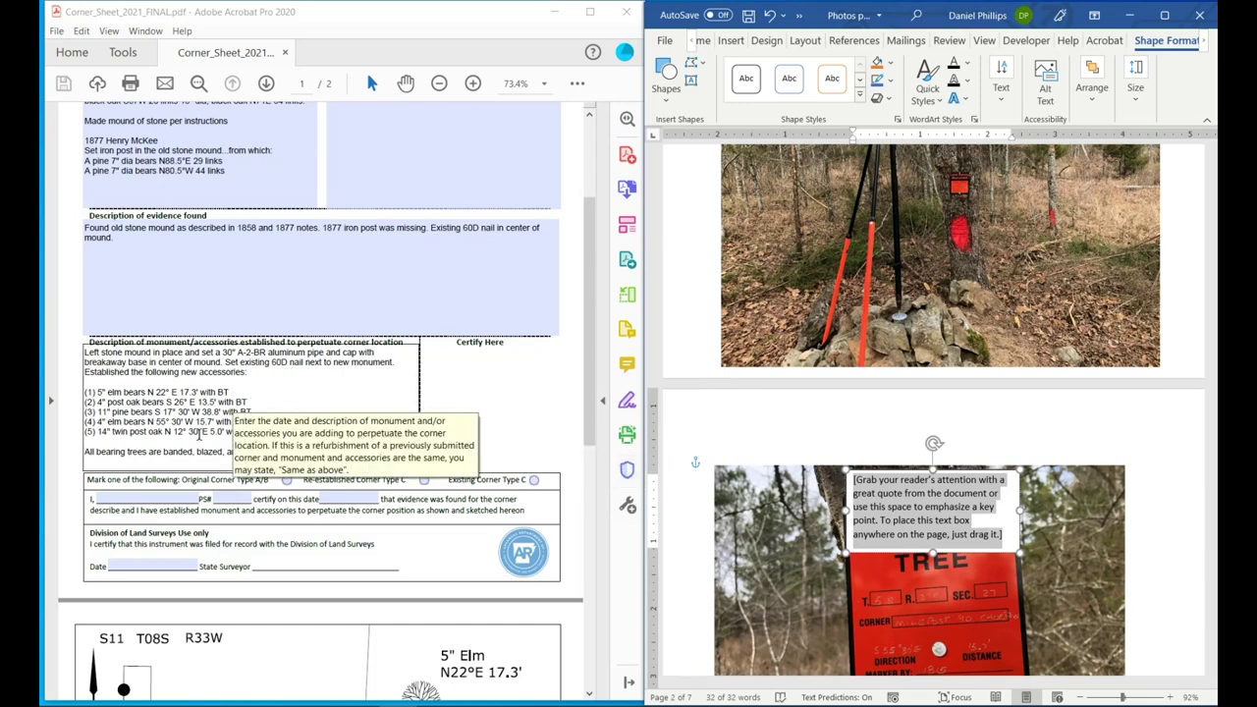
left_click(199, 432)
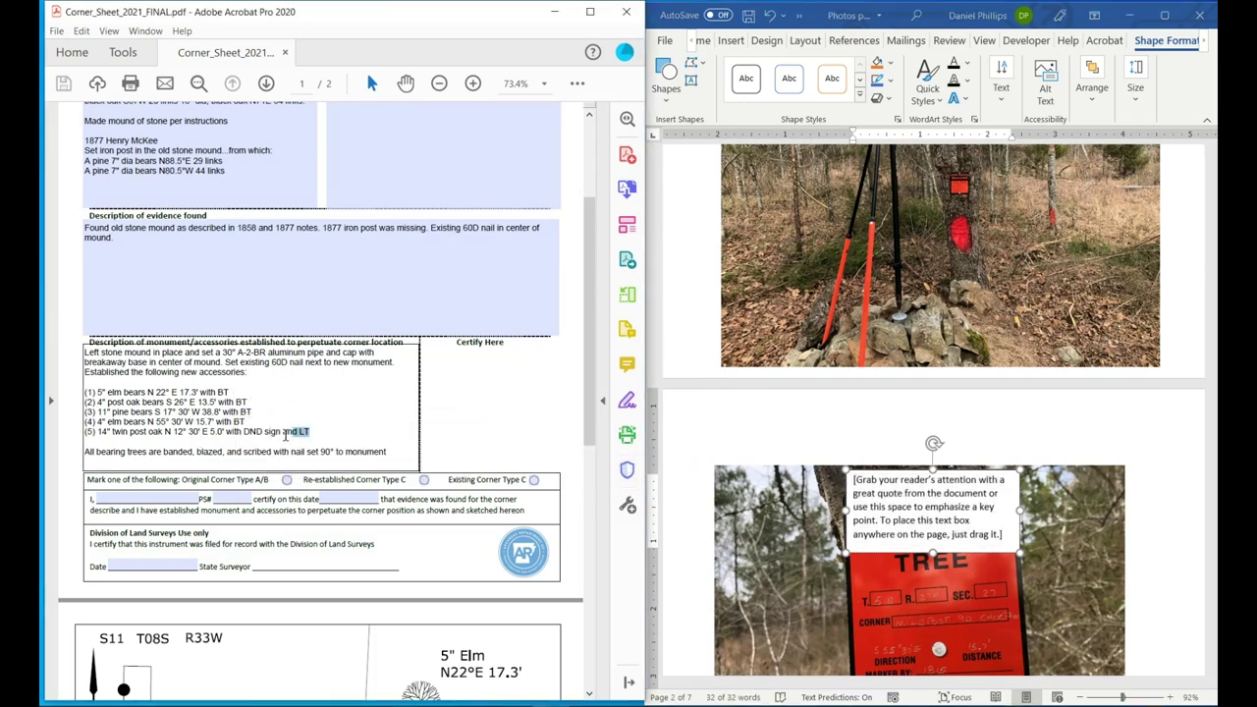
left_click_drag(310, 433, 98, 439)
left_click(224, 434)
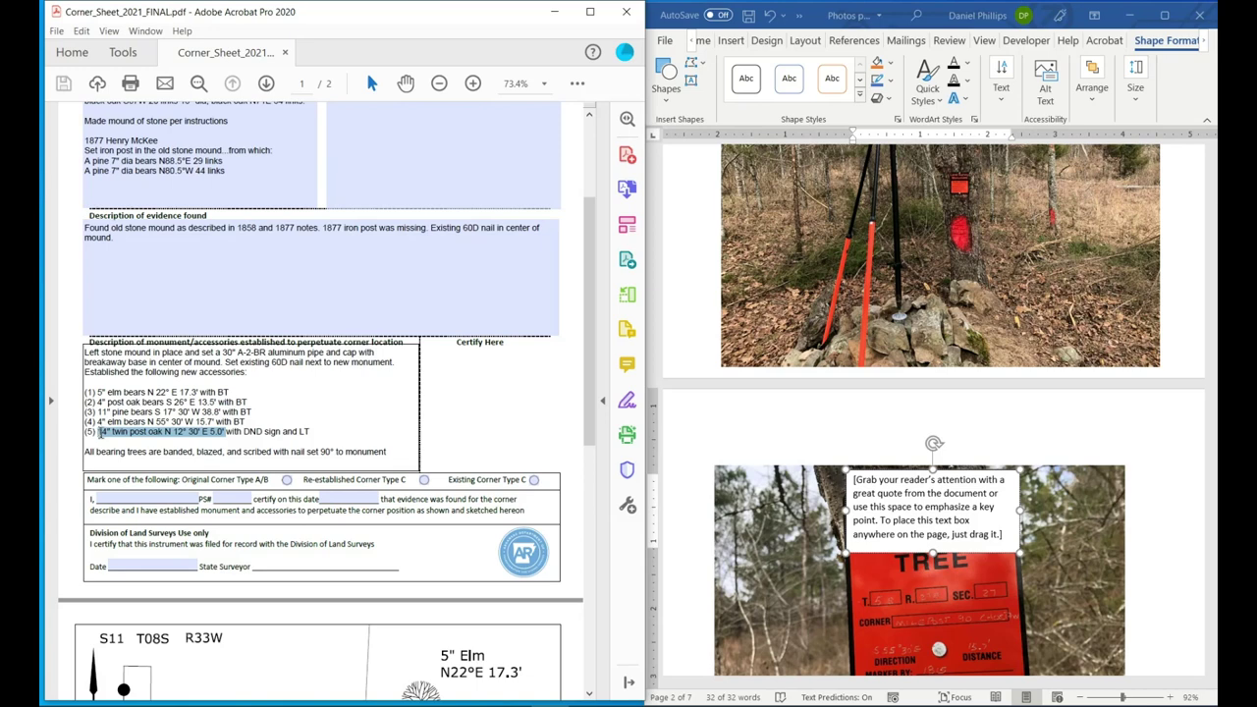
right_click(104, 436)
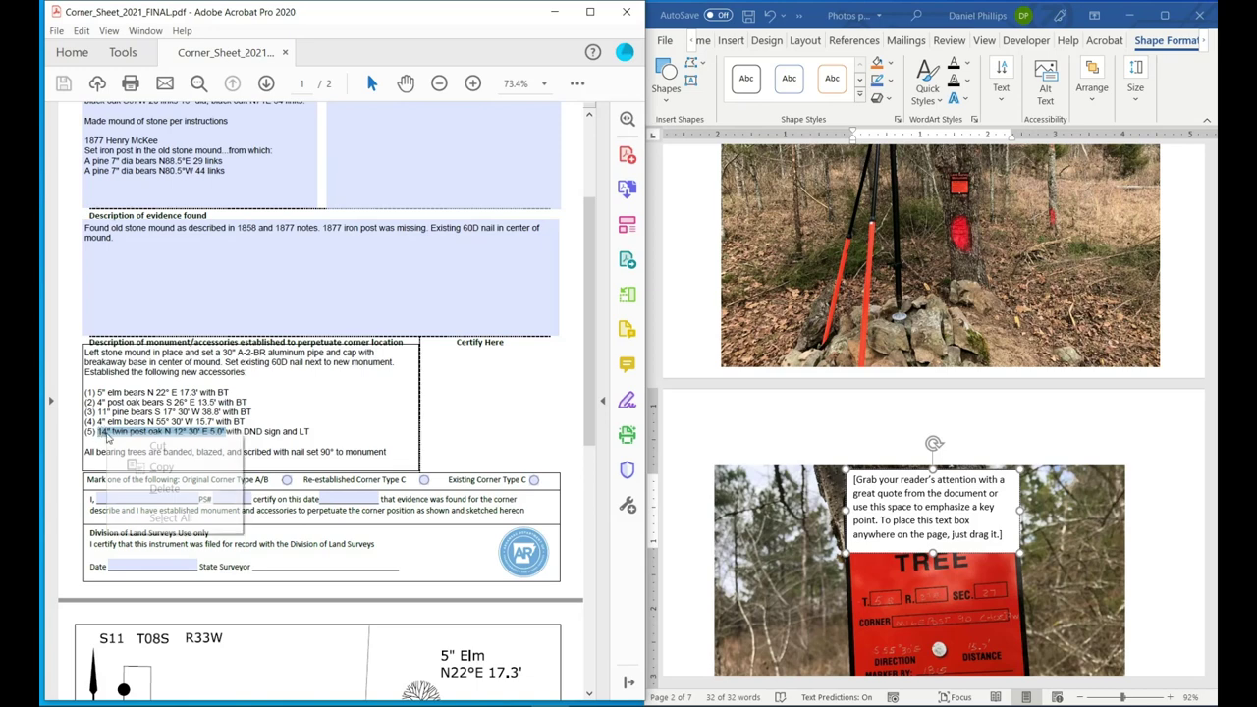
left_click(147, 467)
Paste the bearing over the text box's placeholder text and drag the box onto the upper photo.
left_click(869, 512)
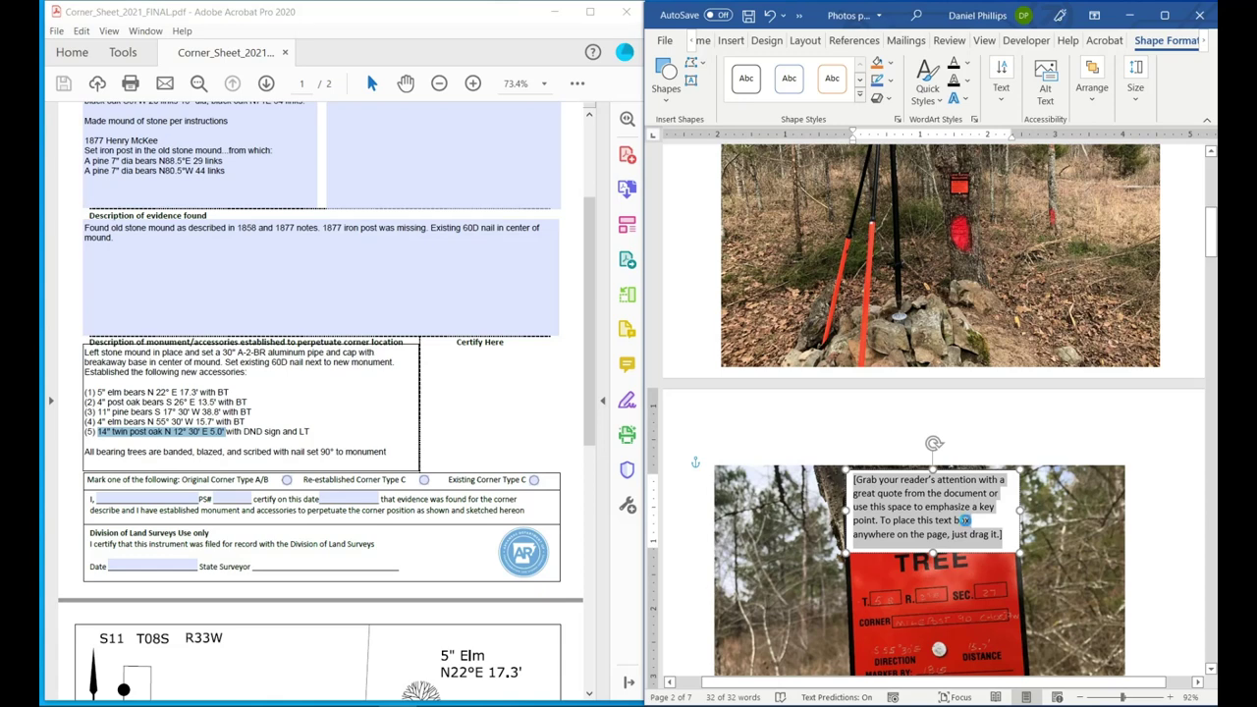
key("ctrl+v")
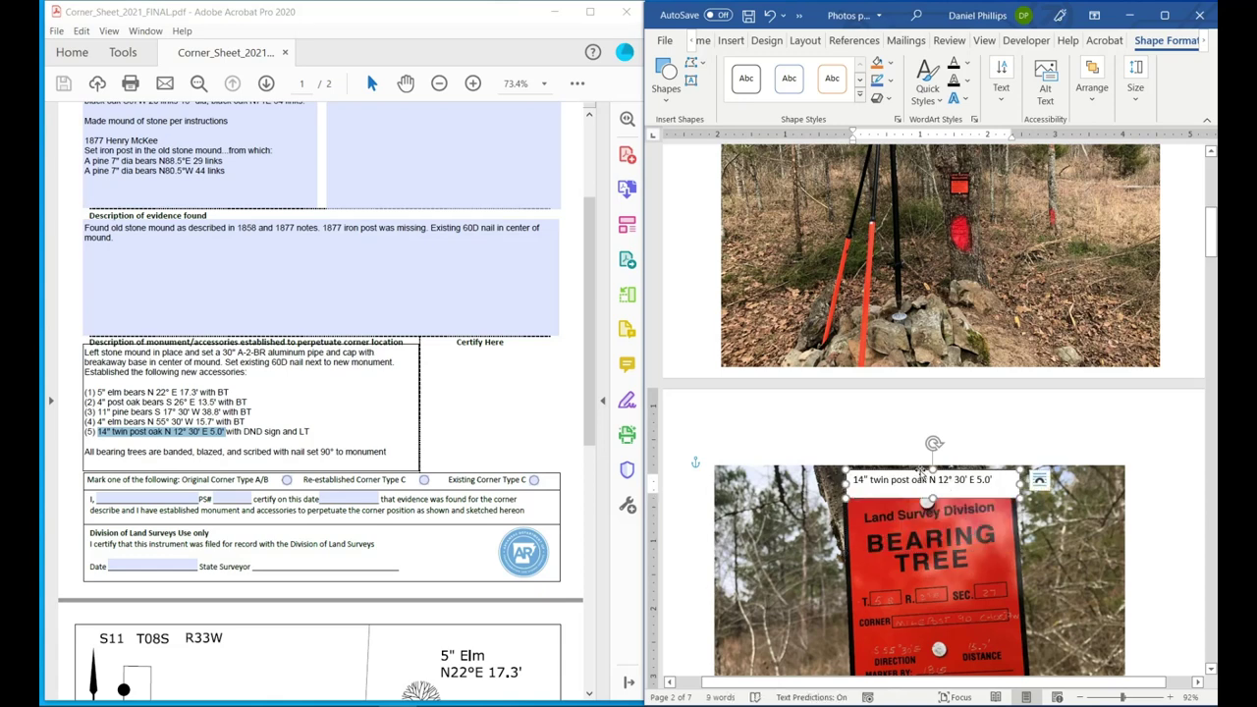
left_click_drag(922, 474, 930, 533)
scroll(911, 521, "down", 1)
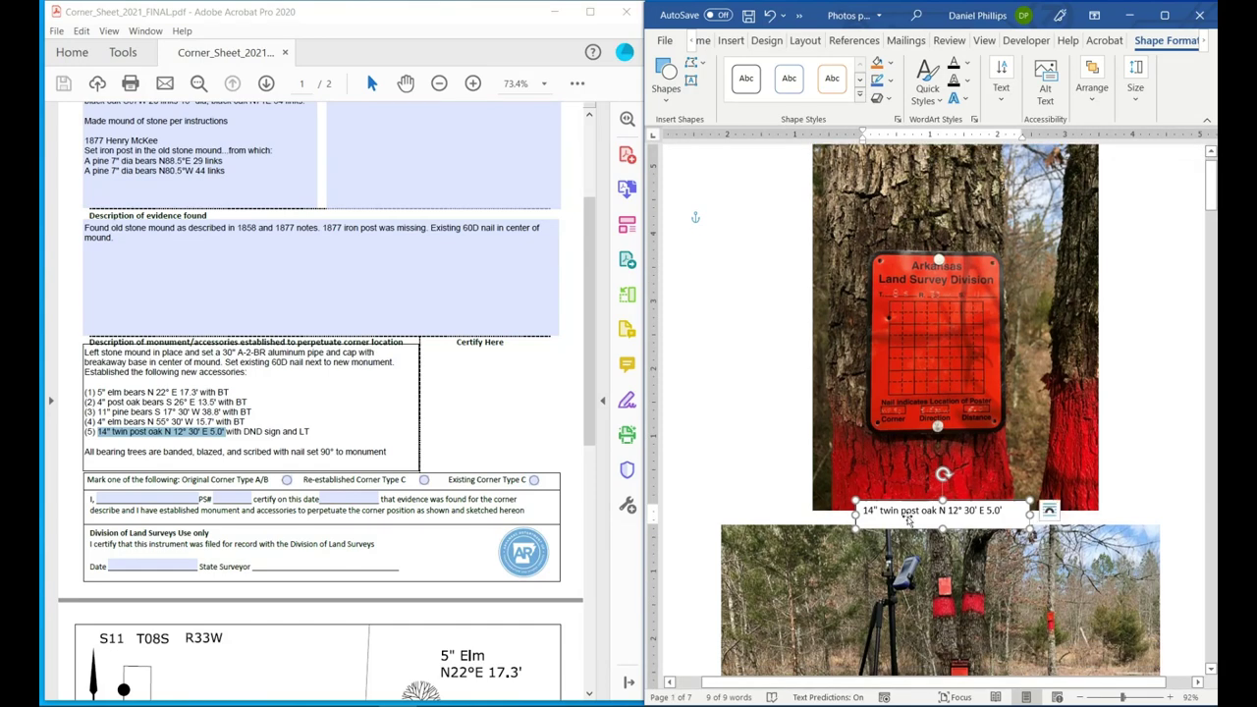
Set the 14" twin post oak caption to 16 pt and widen its box to fit on one line.
scroll(911, 521, "down", 1)
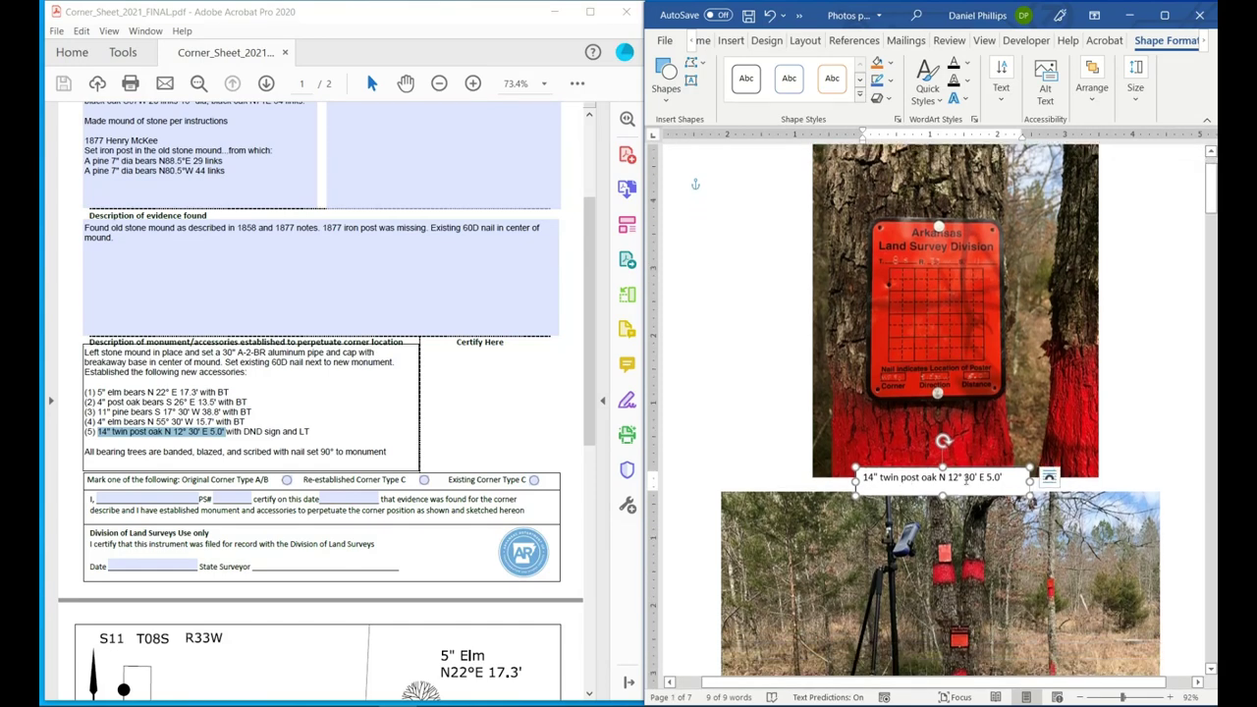
left_click_drag(1004, 479, 861, 480)
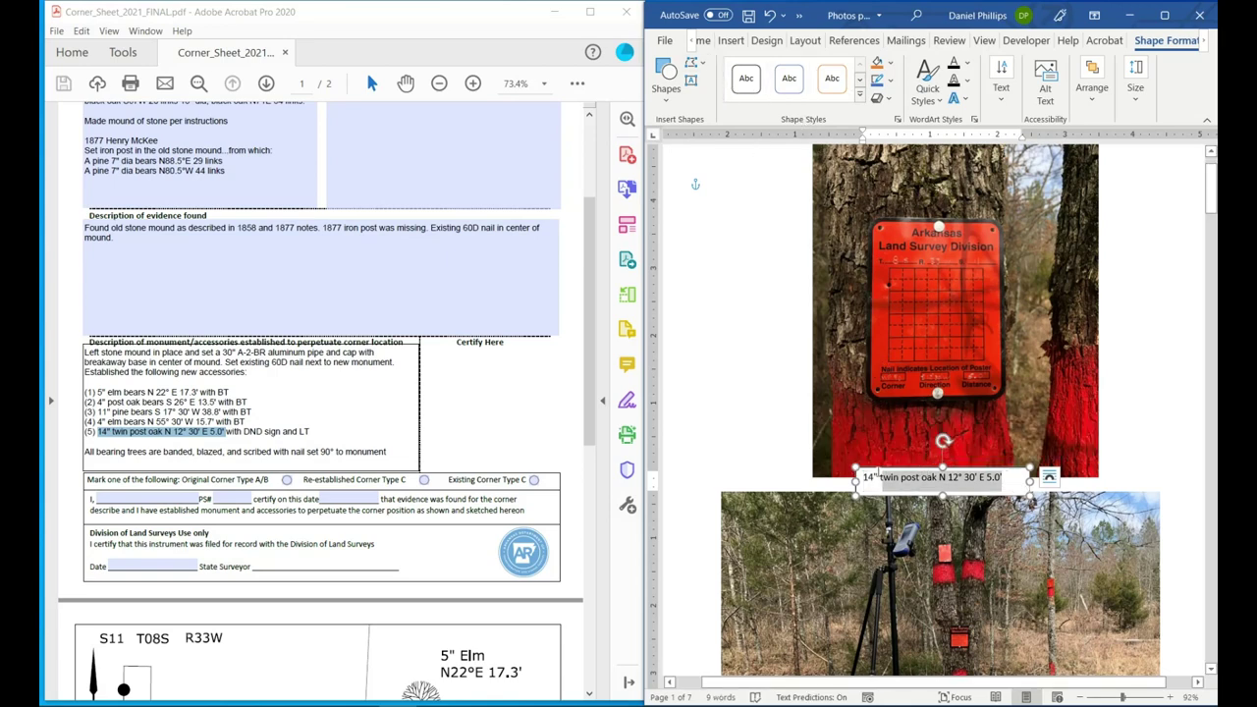
mouse_move(935, 454)
left_click(937, 428)
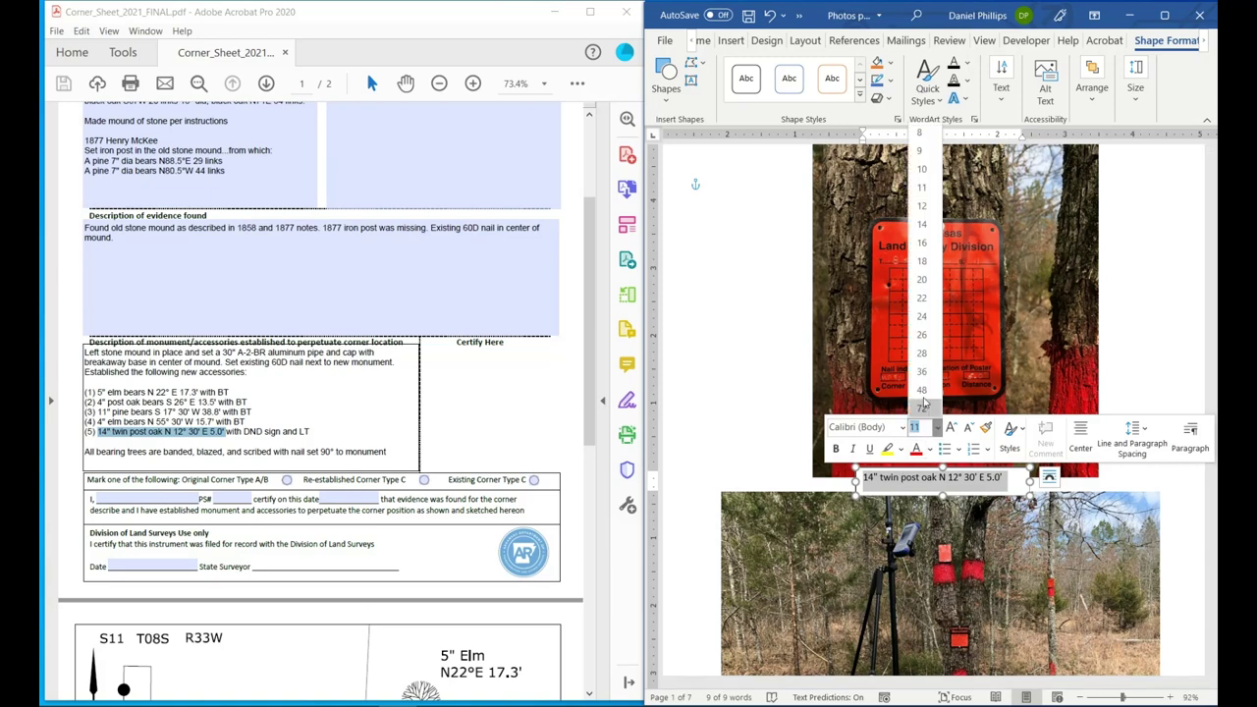
left_click(923, 244)
left_click_drag(1026, 499, 1078, 494)
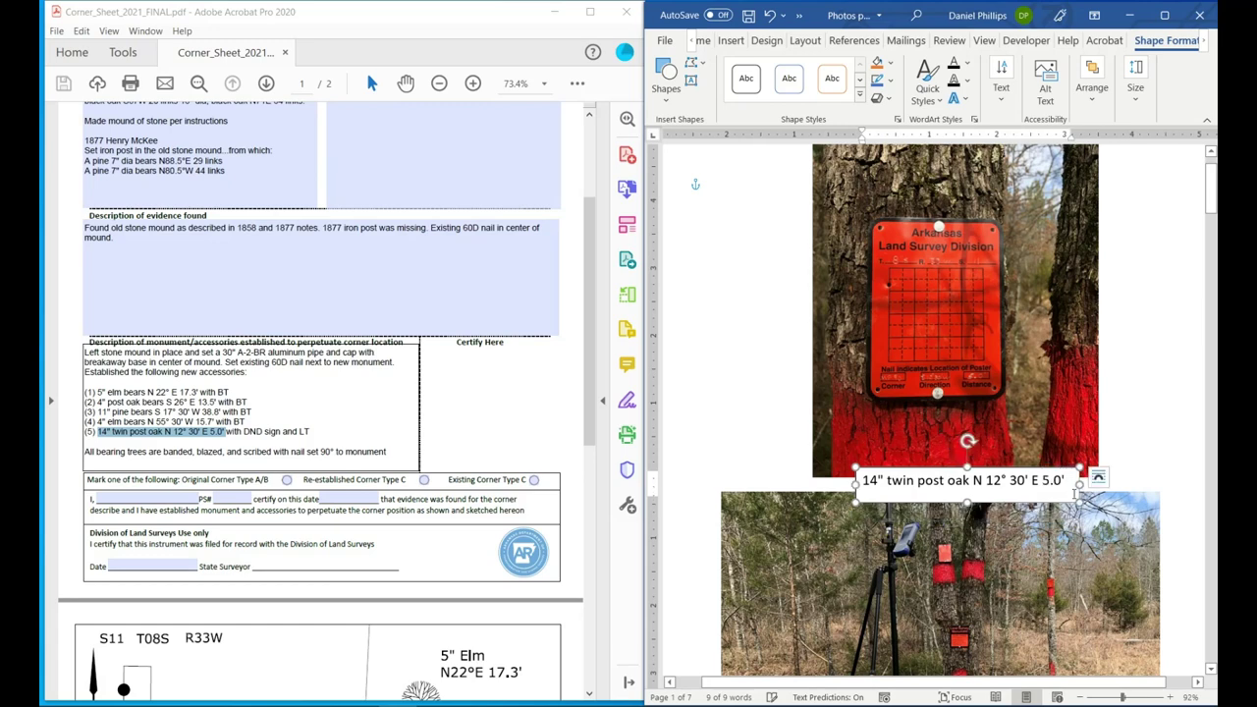
Copy the caption box for reuse on the other photo pages.
right_click(871, 475)
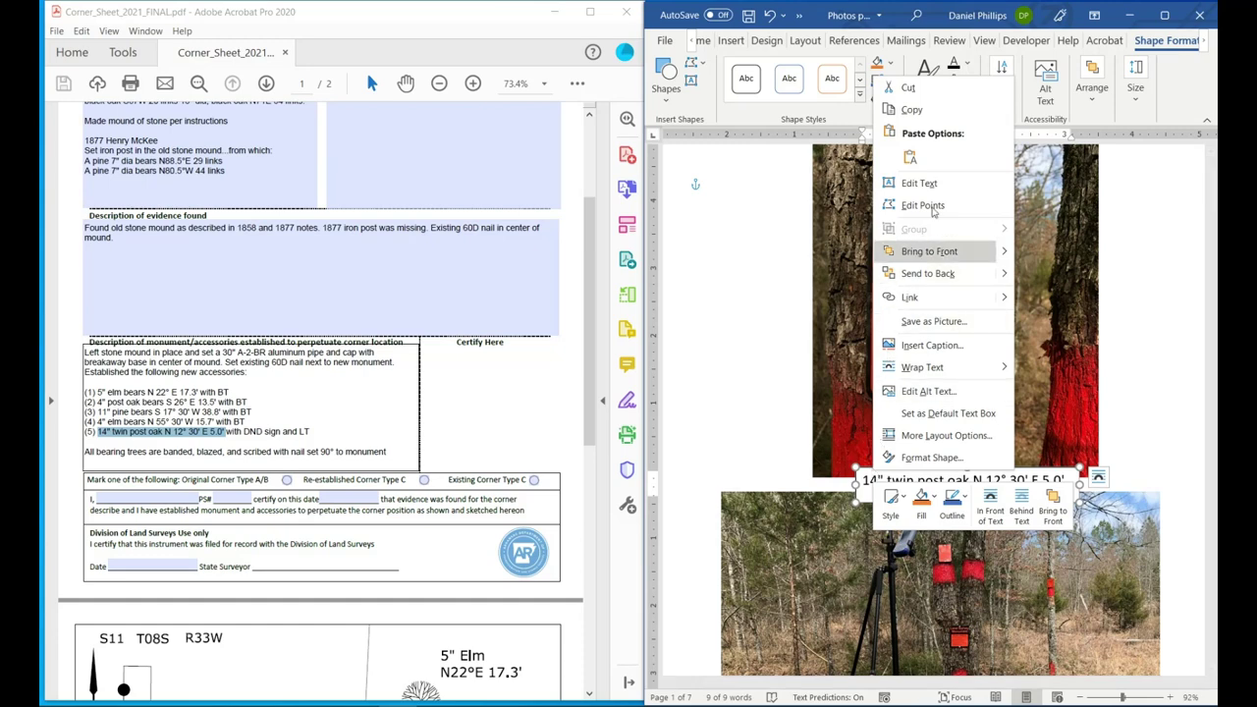
left_click(934, 112)
scroll(874, 416, "down", 10)
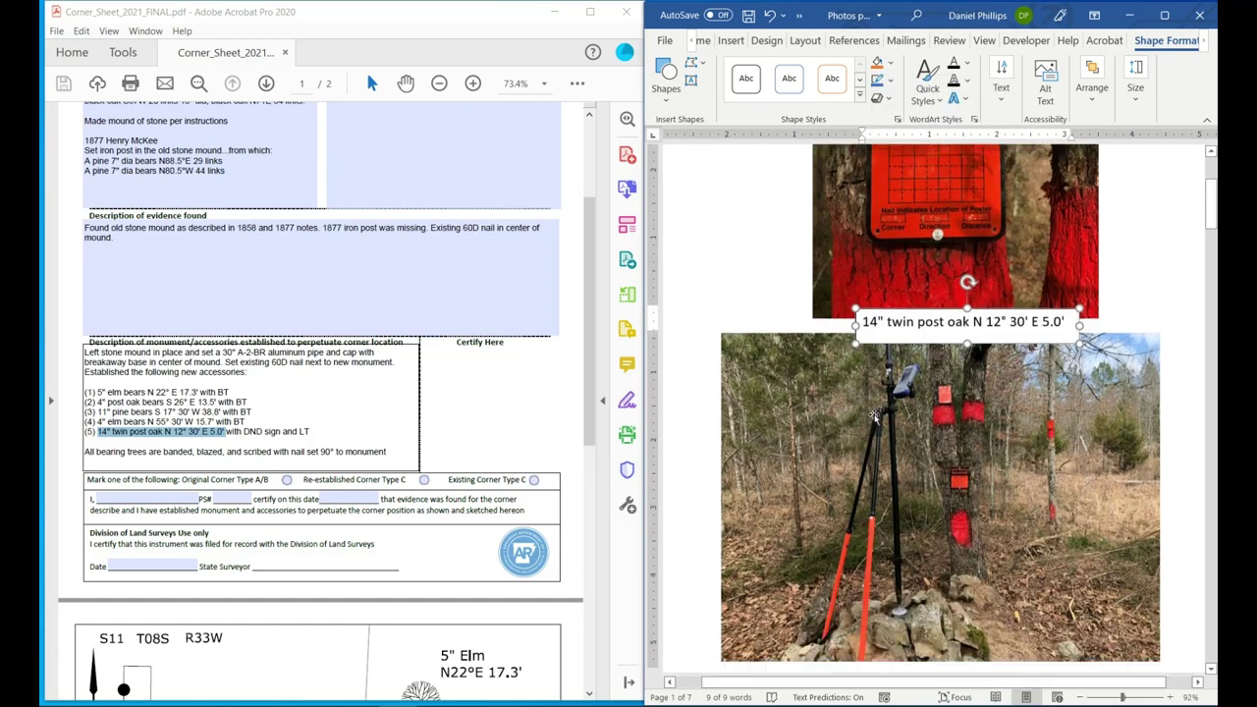
scroll(869, 418, "down", 8)
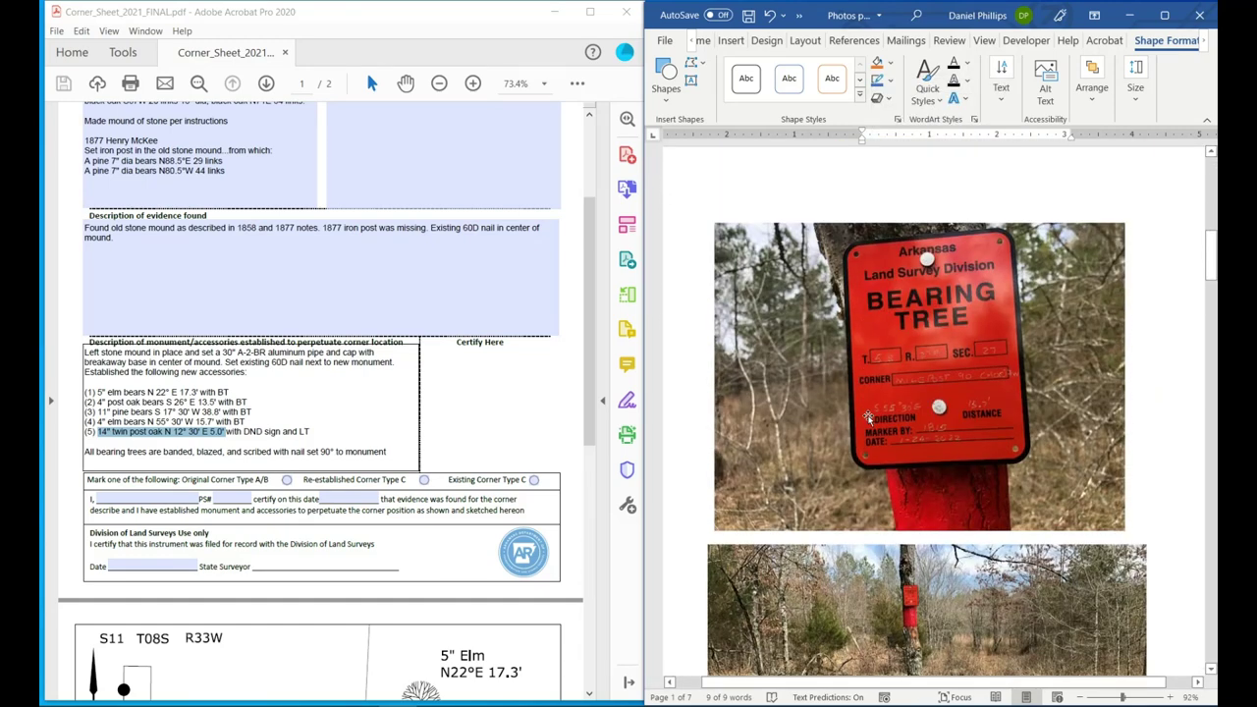
scroll(851, 426, "down", 1)
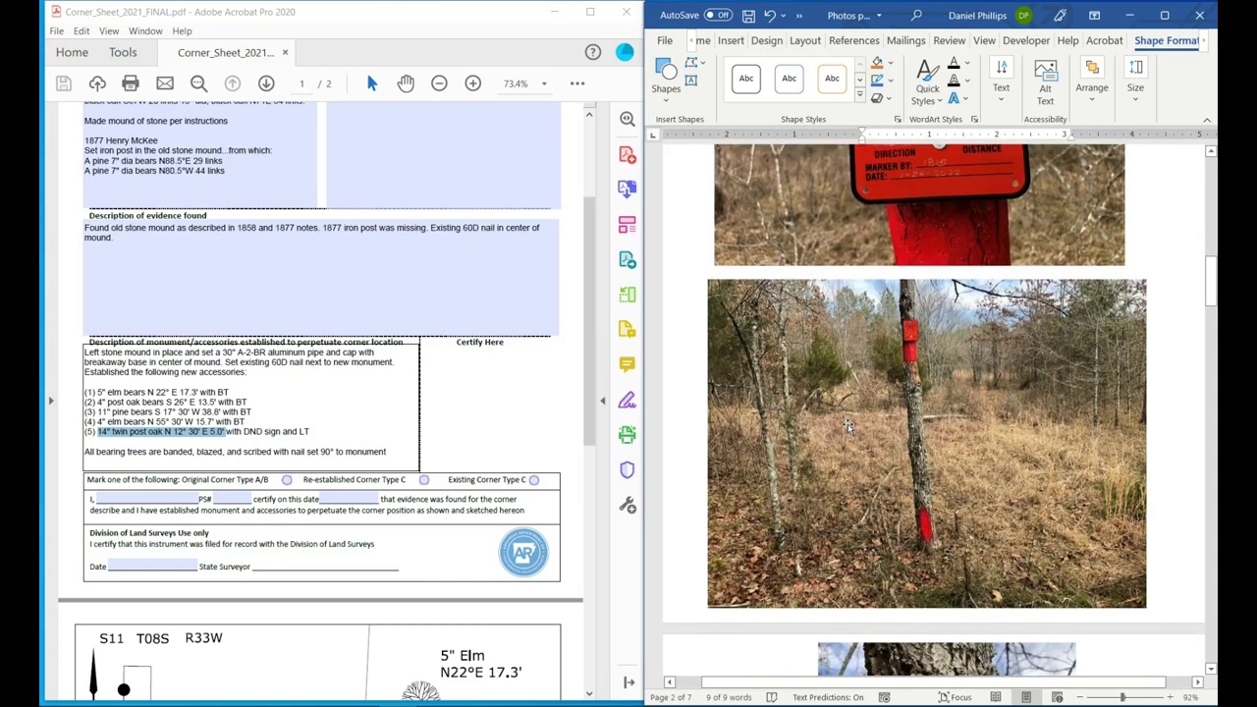
scroll(904, 393, "up", 5)
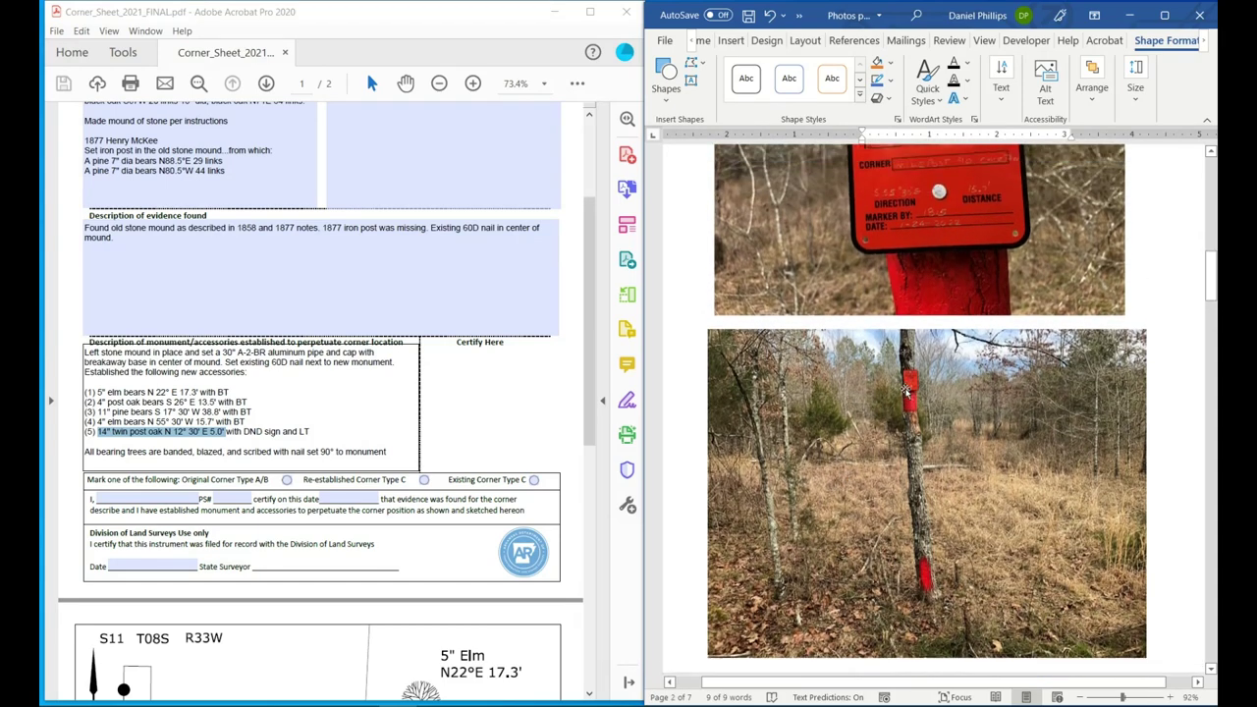
scroll(904, 393, "down", 4)
scroll(884, 390, "up", 4)
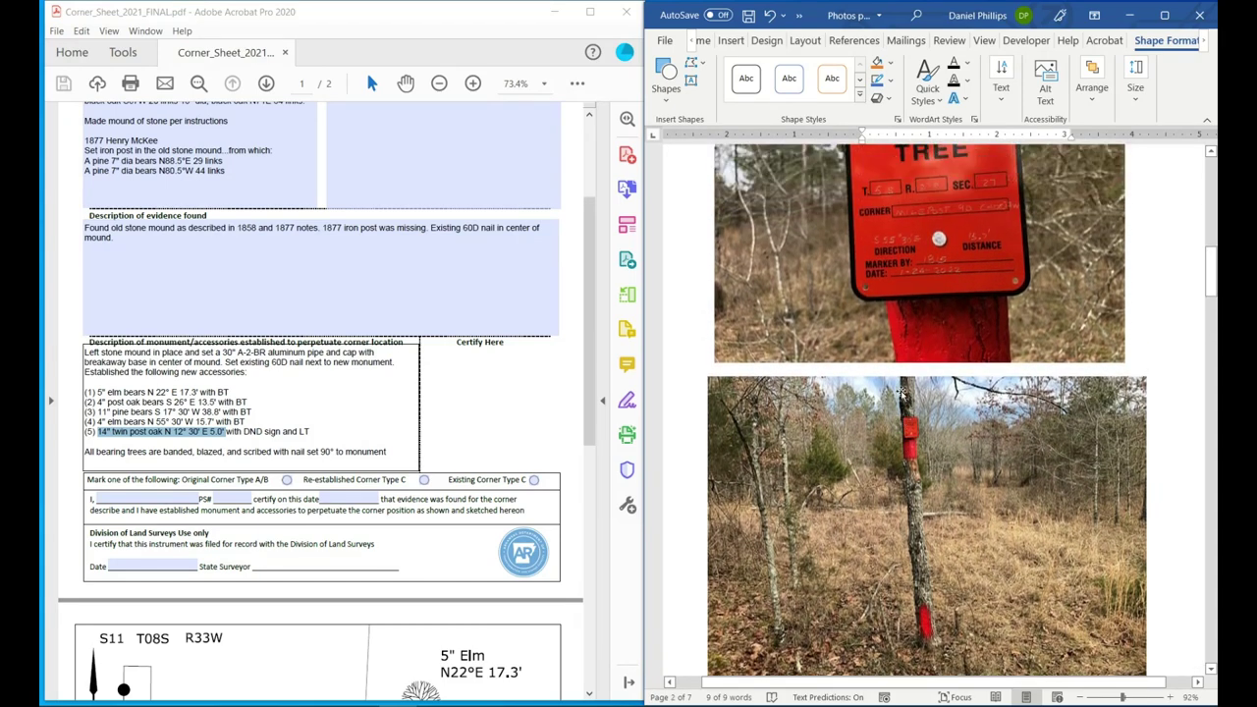
Paste a copy of the caption box onto the page 2 bearing tree photo.
left_click(857, 388)
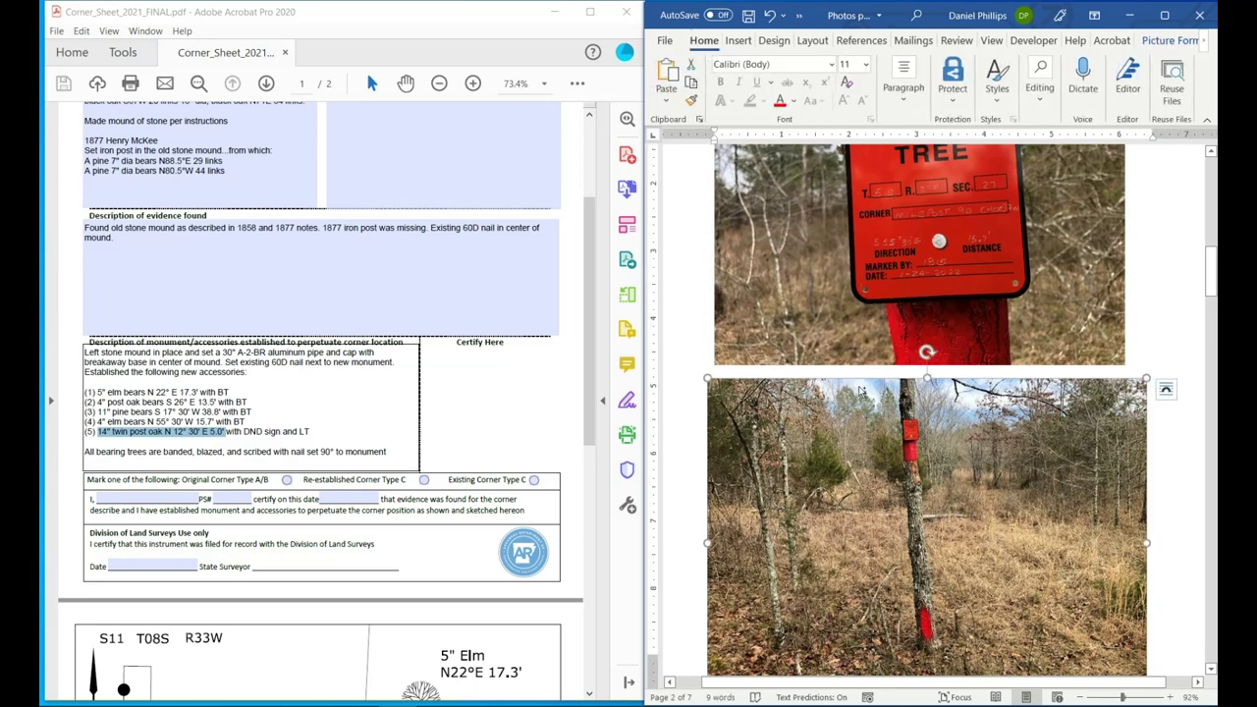
key("ctrl+v")
scroll(862, 388, "down", 1)
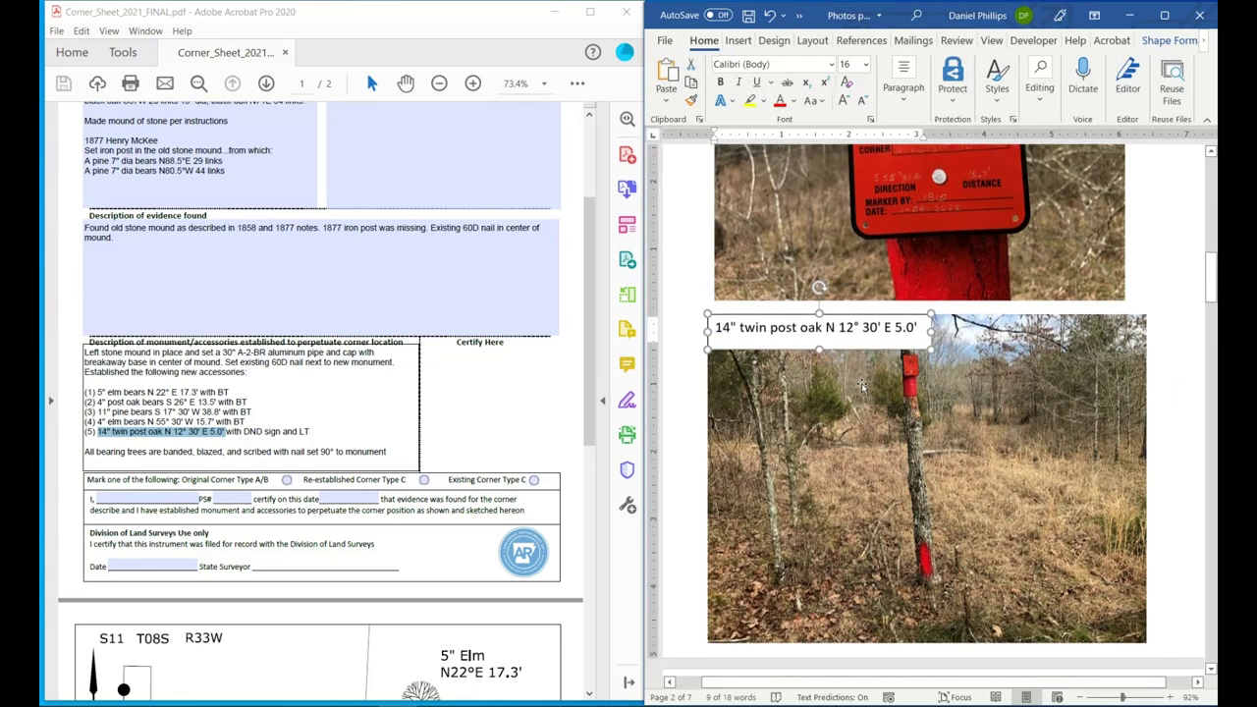
scroll(862, 386, "up", 1)
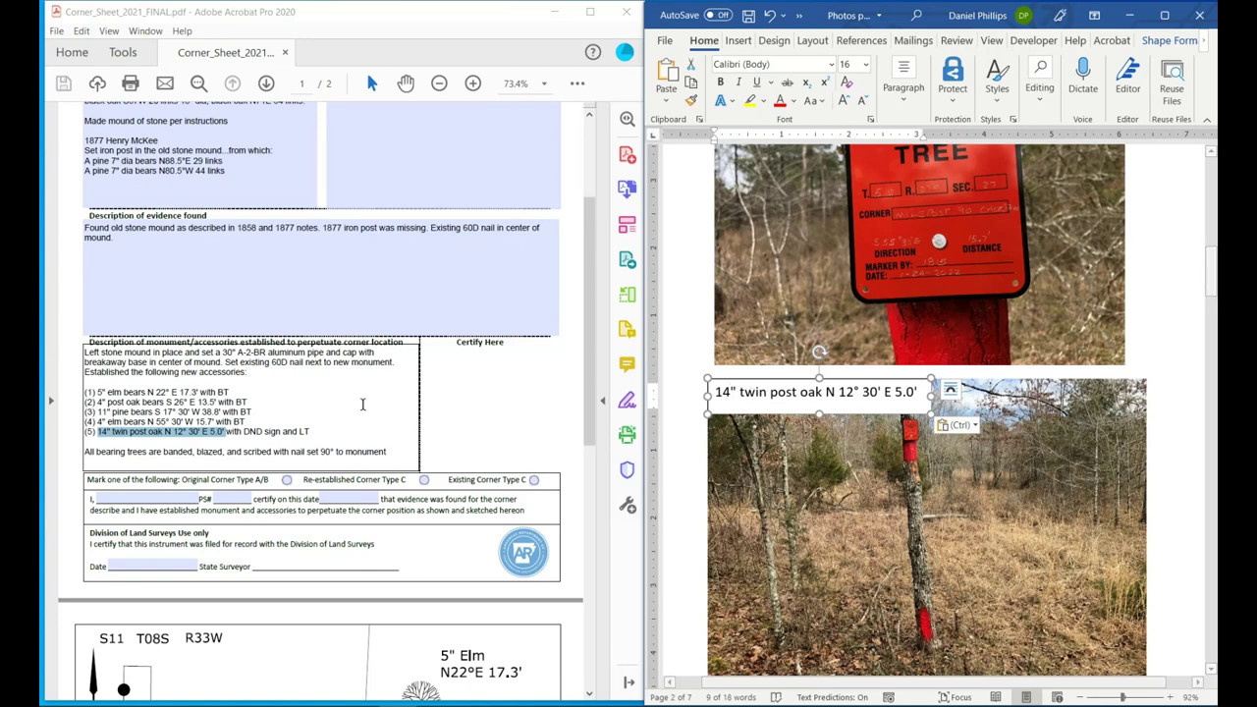
Replace the page 2 caption with line (1)'s 5" elm bears N 22° E 17.3' and move it to the photo's bottom edge.
left_click(234, 390)
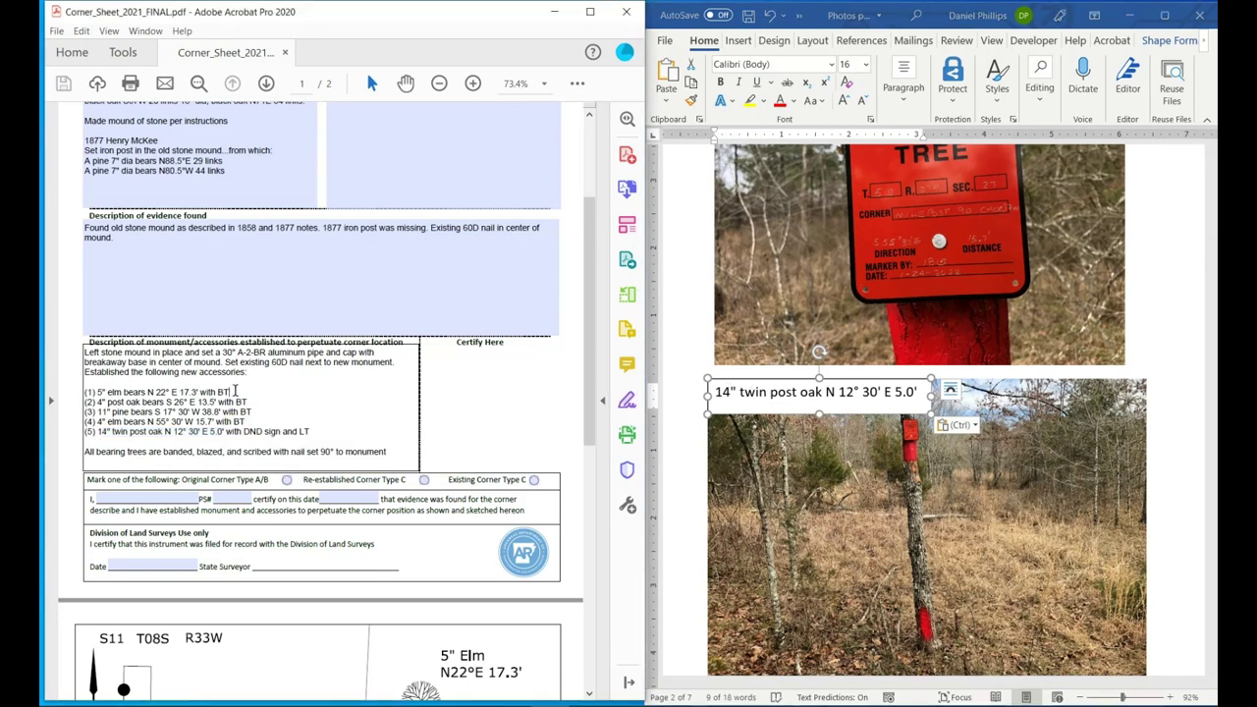
mouse_move(201, 392)
left_mouse_down()
mouse_move(99, 391)
mouse_move(185, 392)
left_mouse_up()
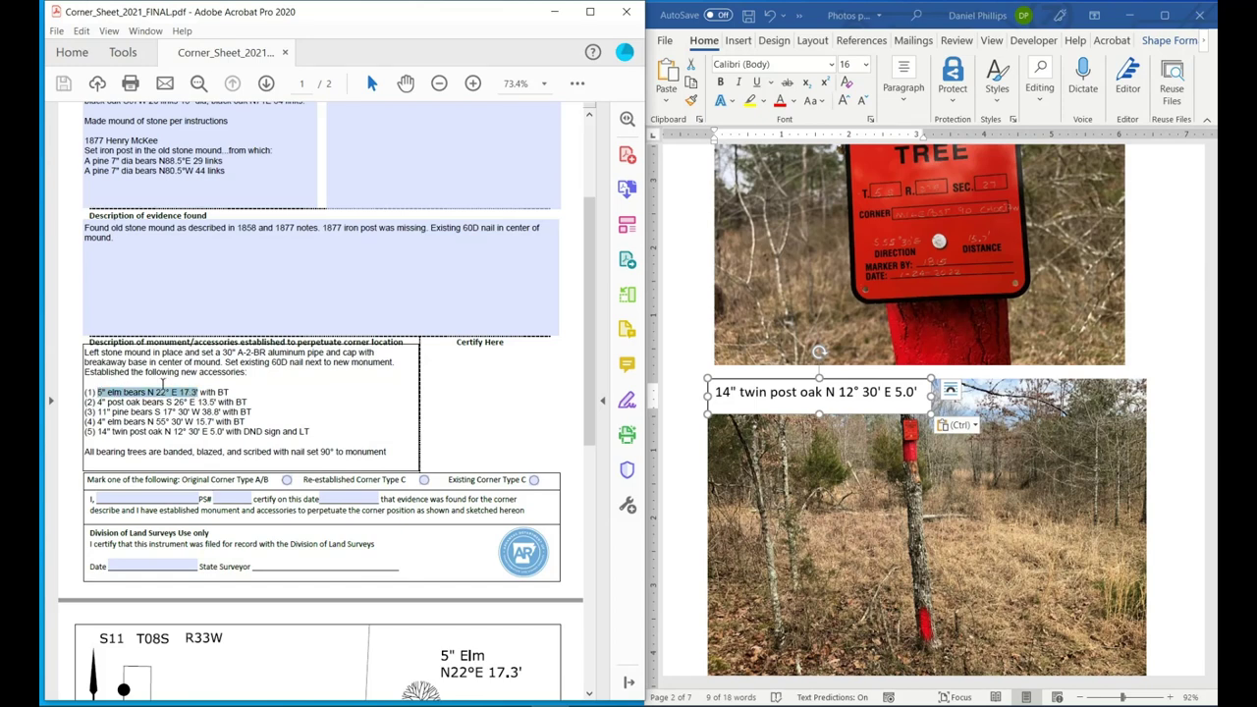
right_click(167, 392)
left_click(203, 426)
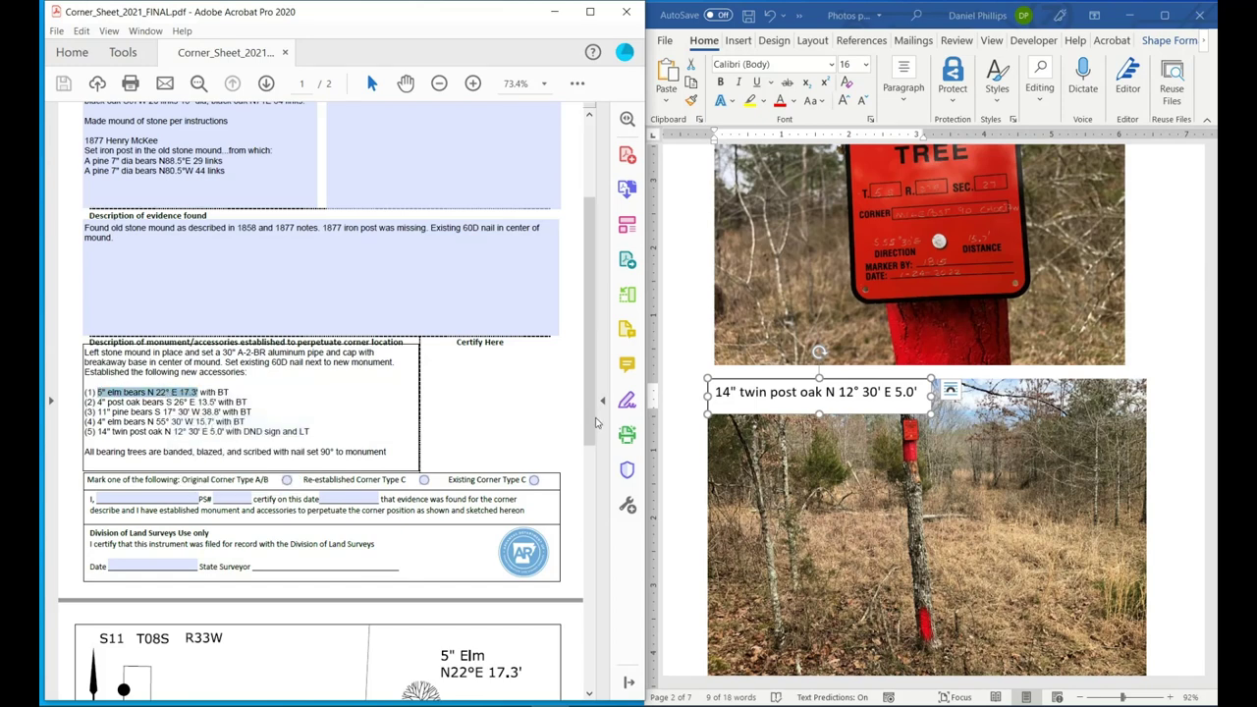
left_click(771, 396)
triple_click(772, 396)
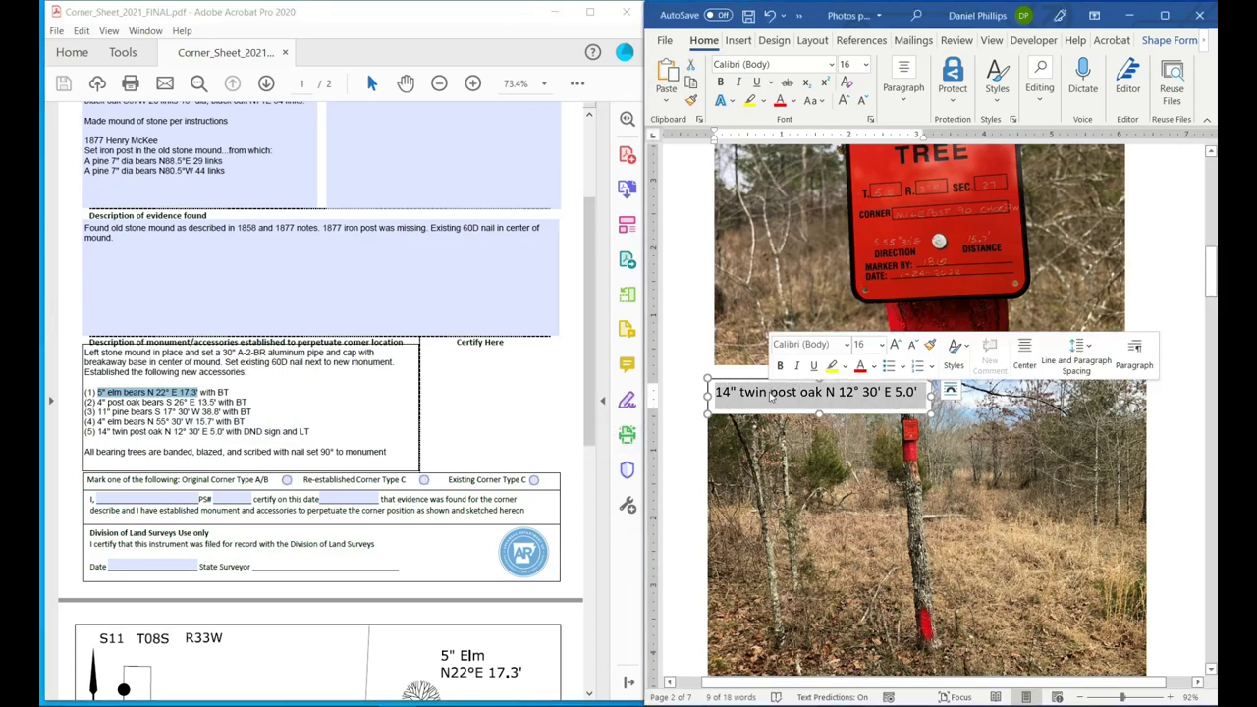
key("ctrl+v")
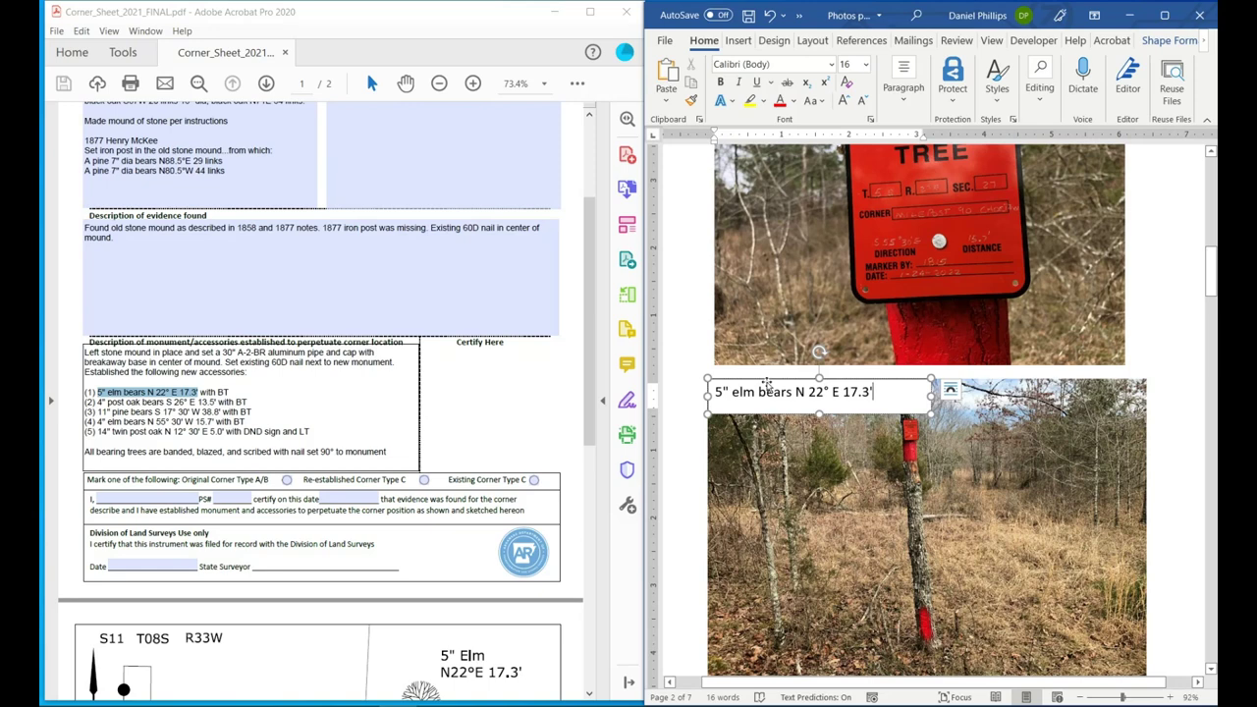
left_click_drag(768, 385, 871, 361)
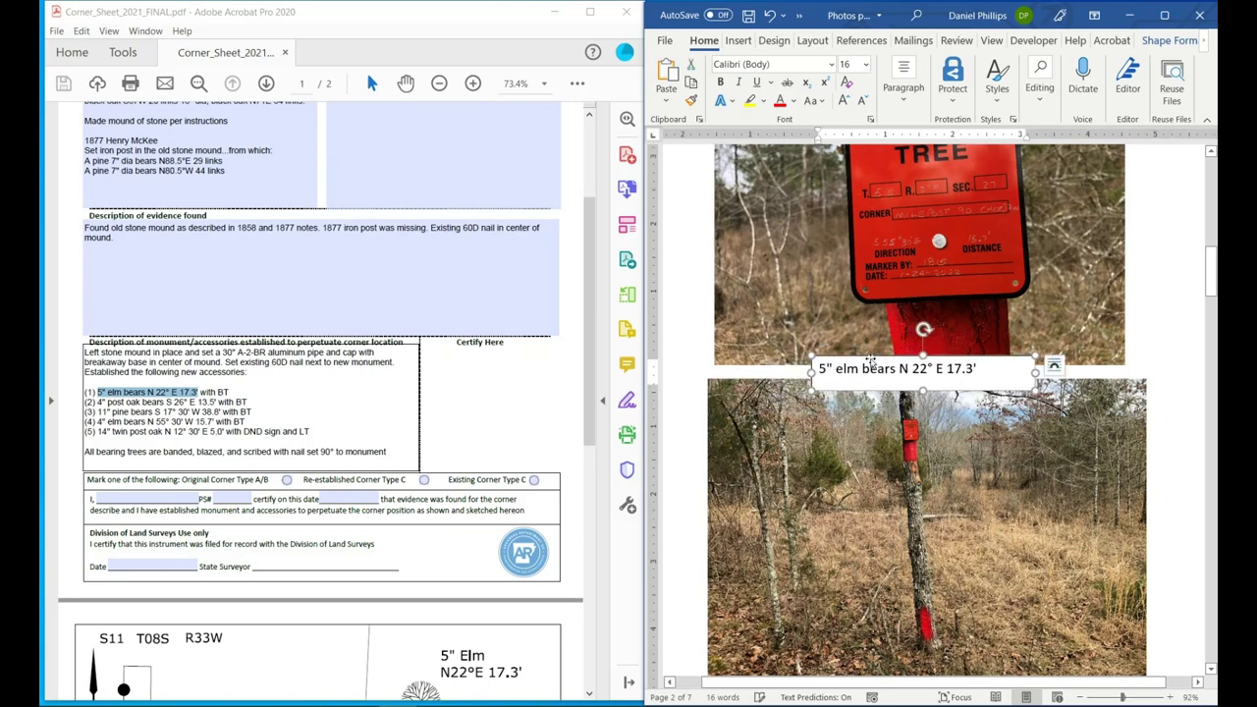
Copy the finished caption box and paste a duplicate just below the page 3 Bearing Tree photo.
scroll(828, 400, "down", 4)
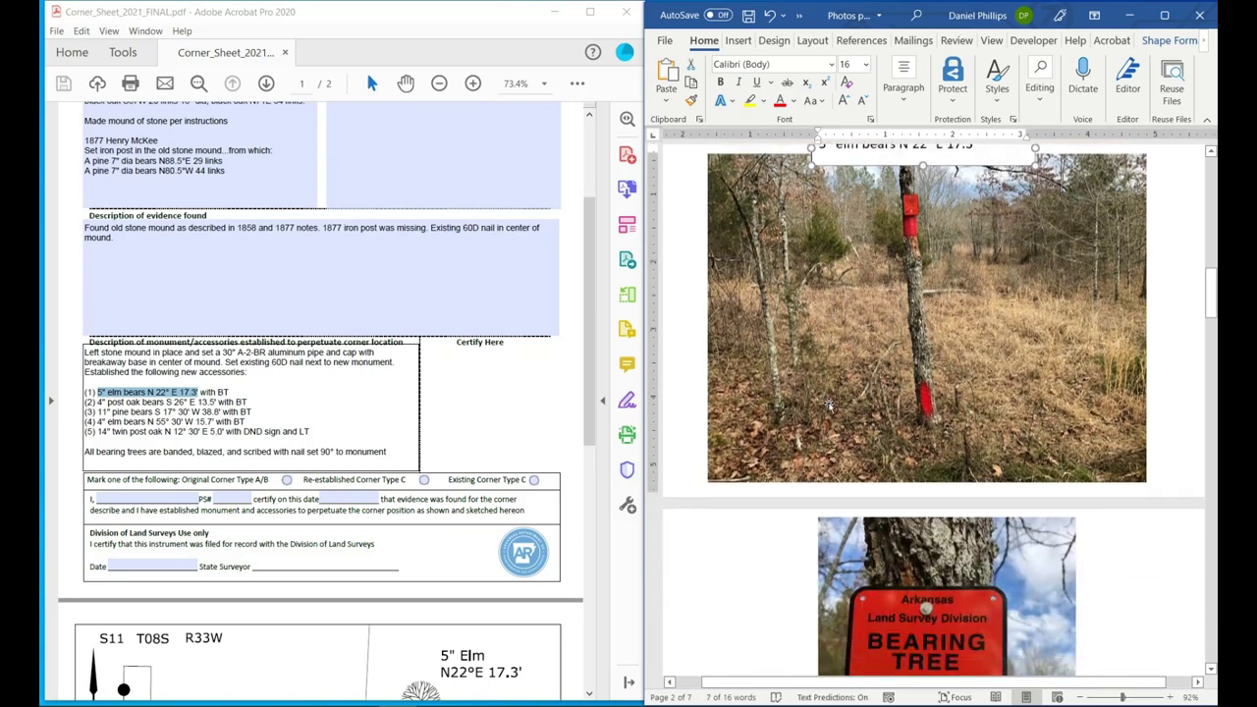
scroll(880, 234, "up", 1)
right_click(880, 226)
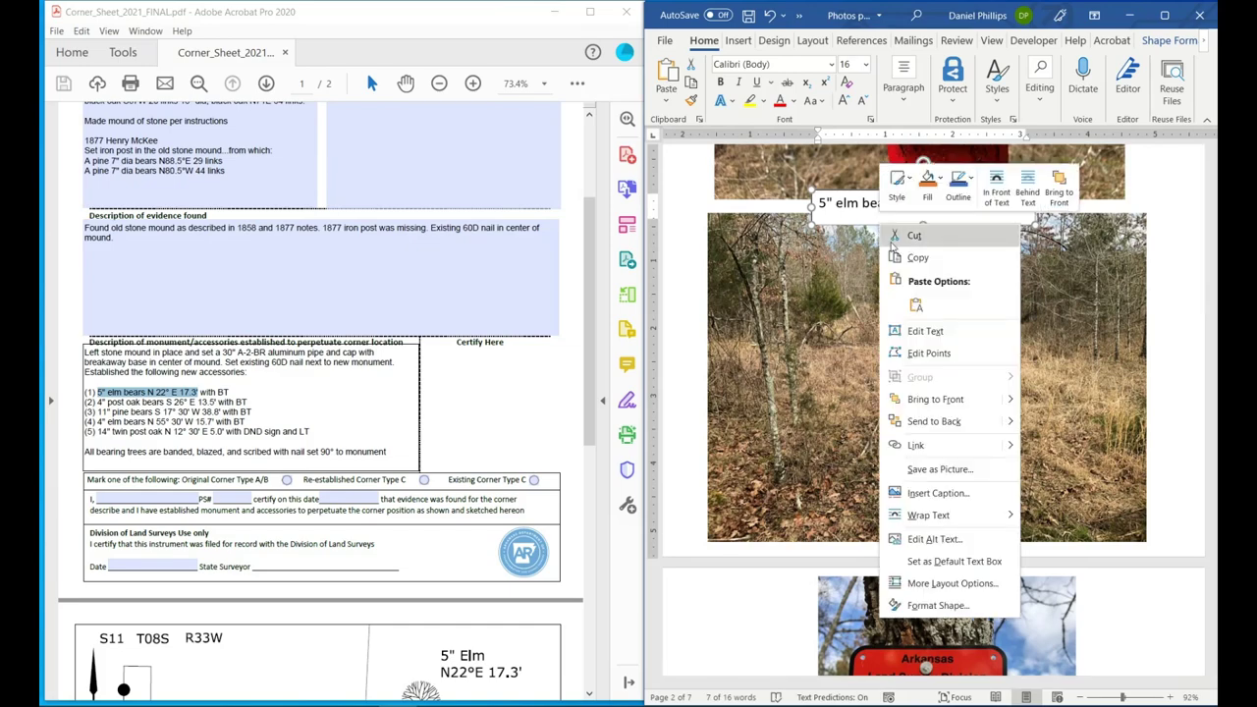
key("Escape")
scroll(731, 479, "down", 5)
scroll(731, 479, "down", 1)
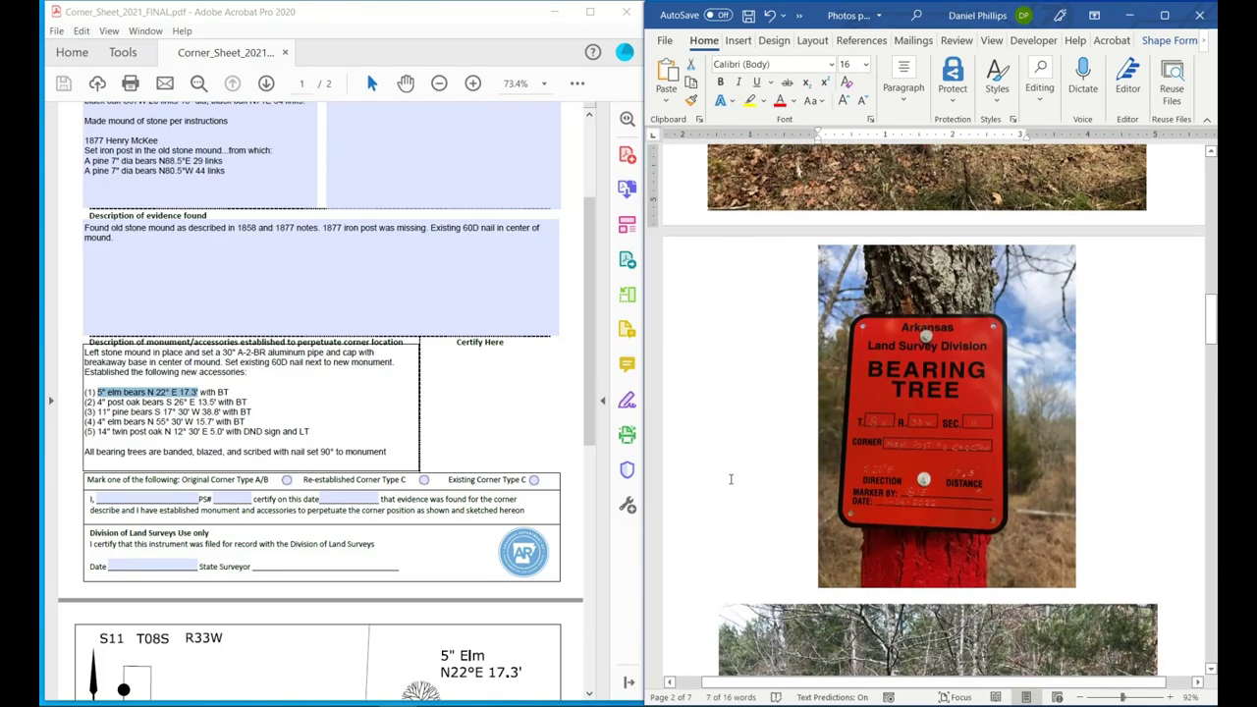
scroll(731, 480, "down", 4)
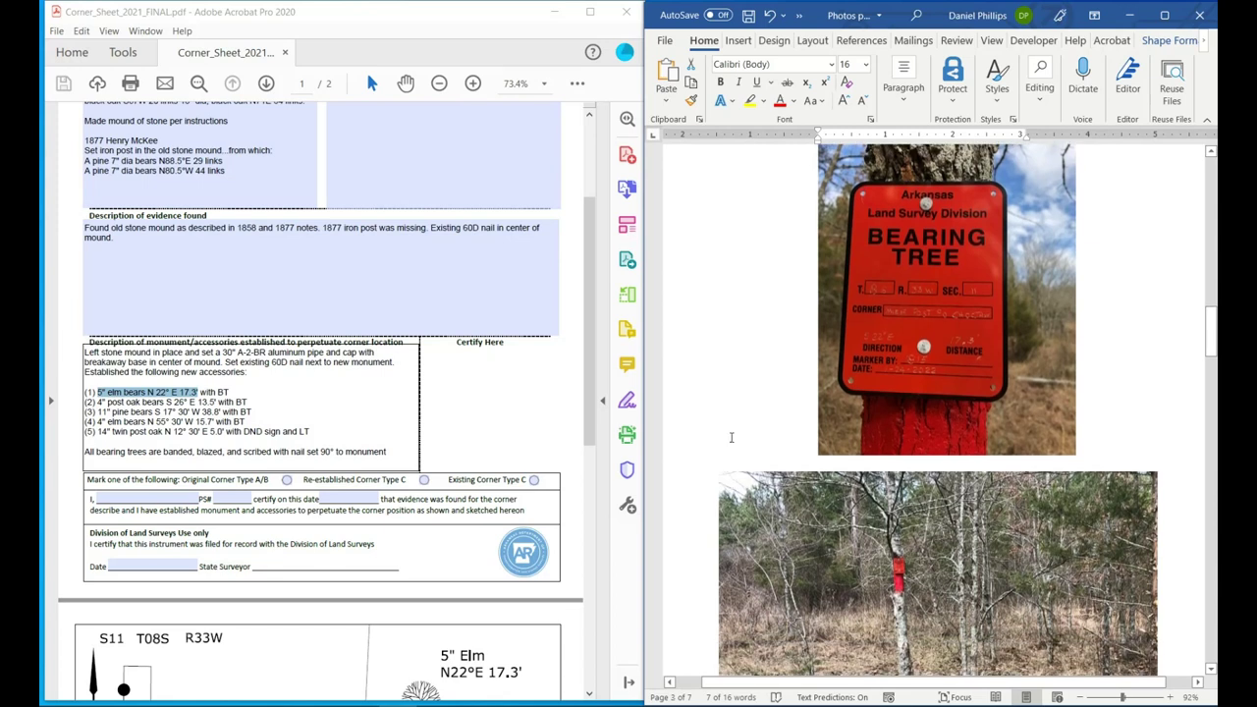
left_click(730, 437)
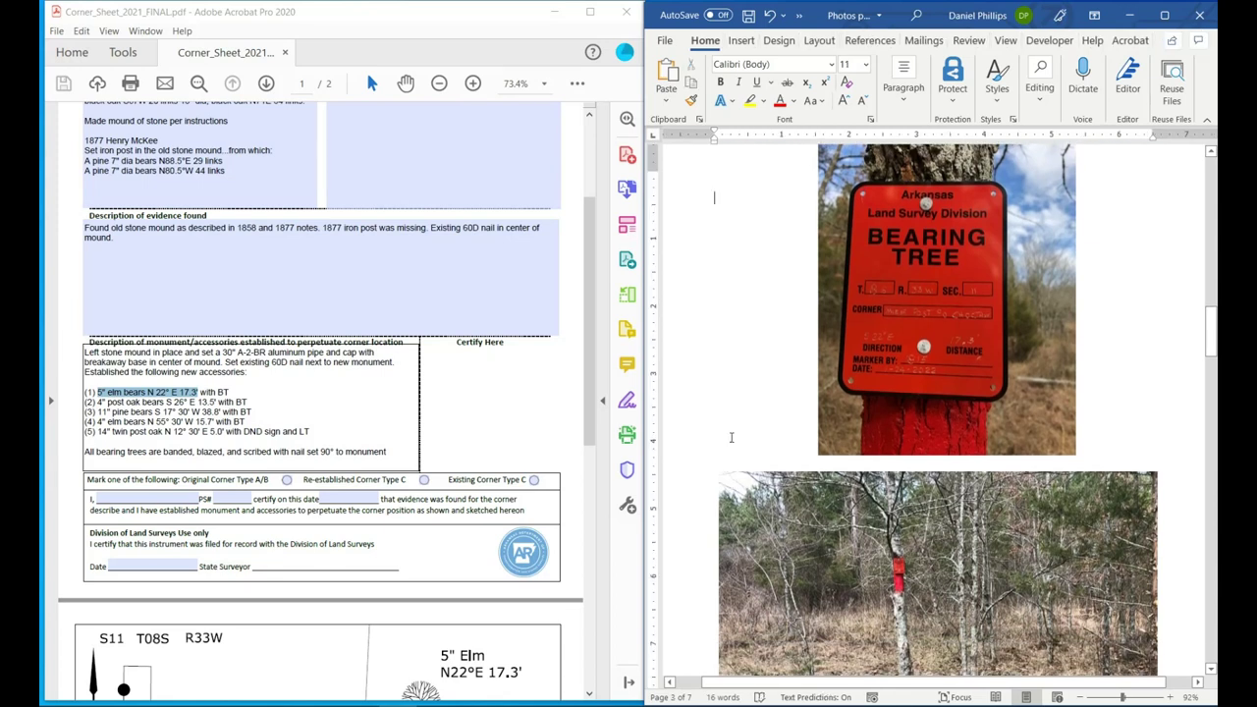
key("ctrl+v")
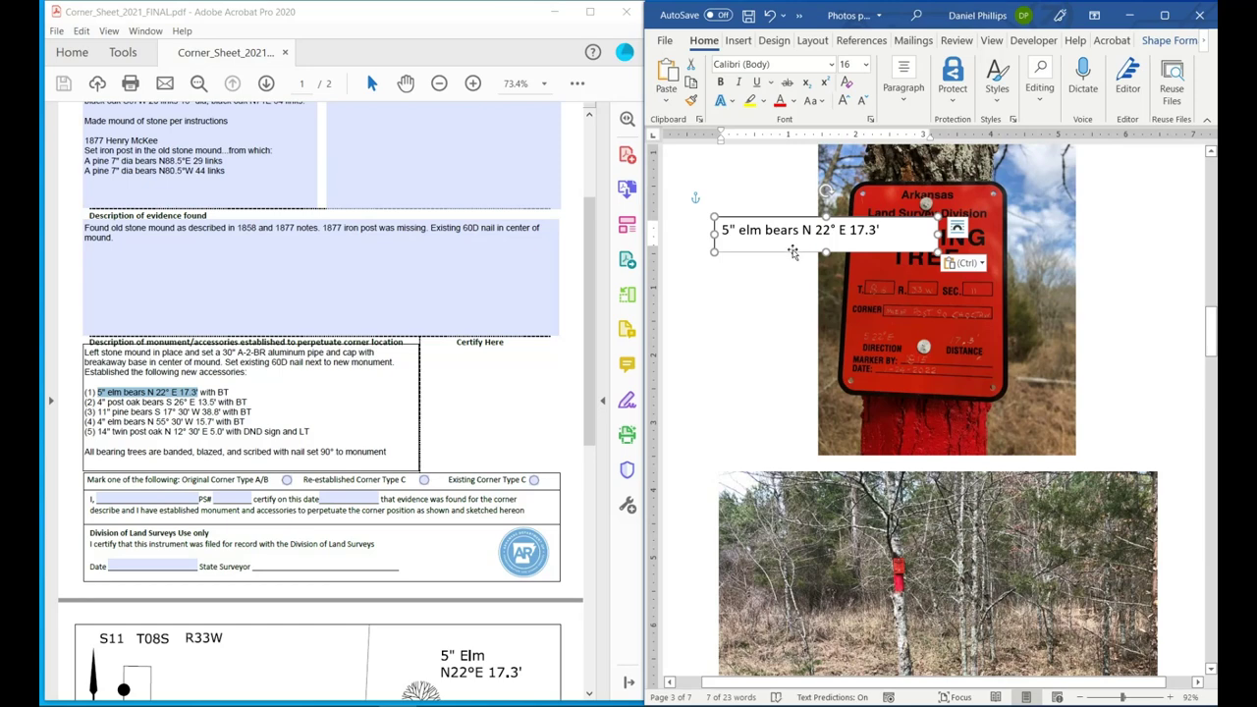
left_click_drag(794, 254, 924, 489)
Replace the page 3 caption with line (4)'s 4" elm bears N 55° 30' W 15.7'.
scroll(389, 469, "down", 2)
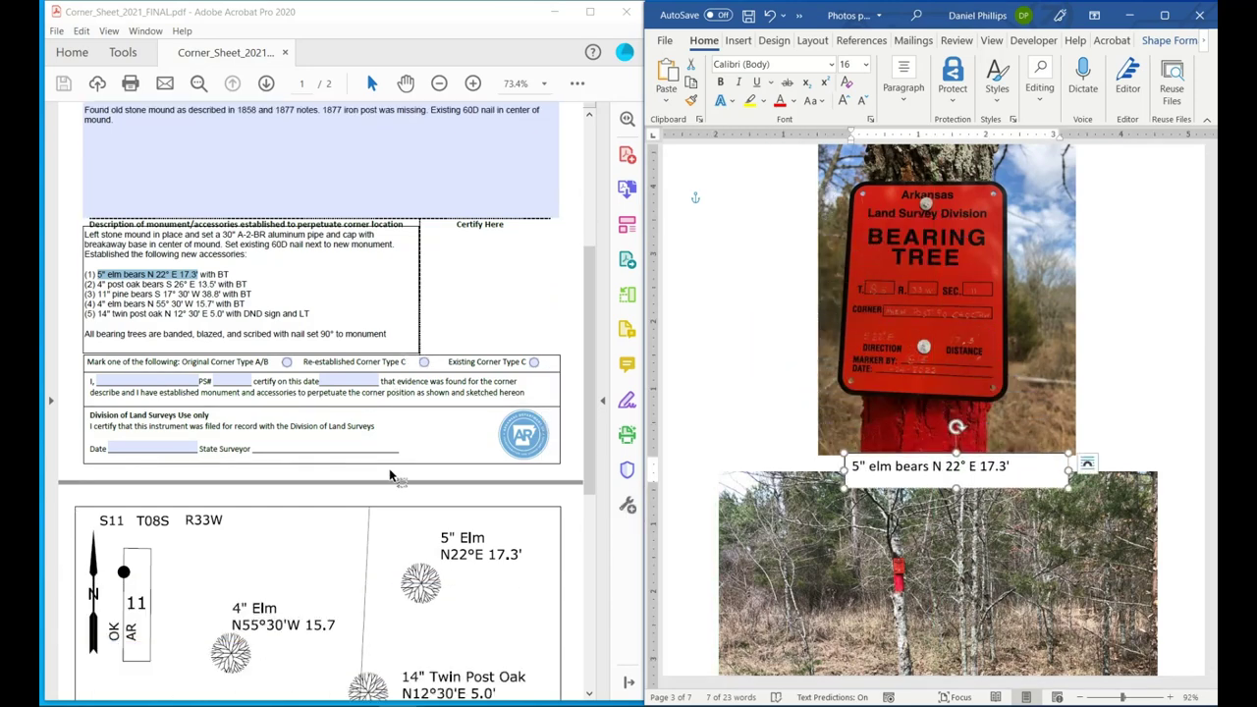
scroll(389, 469, "up", 2)
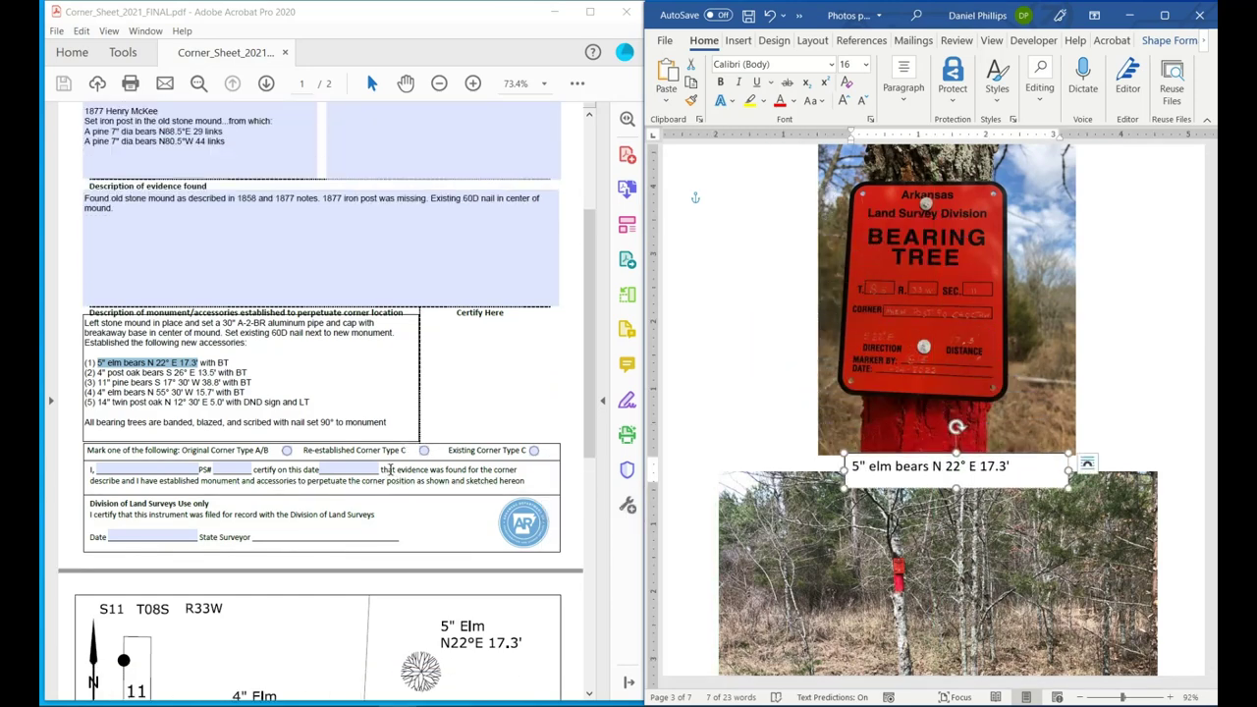
left_click(190, 390)
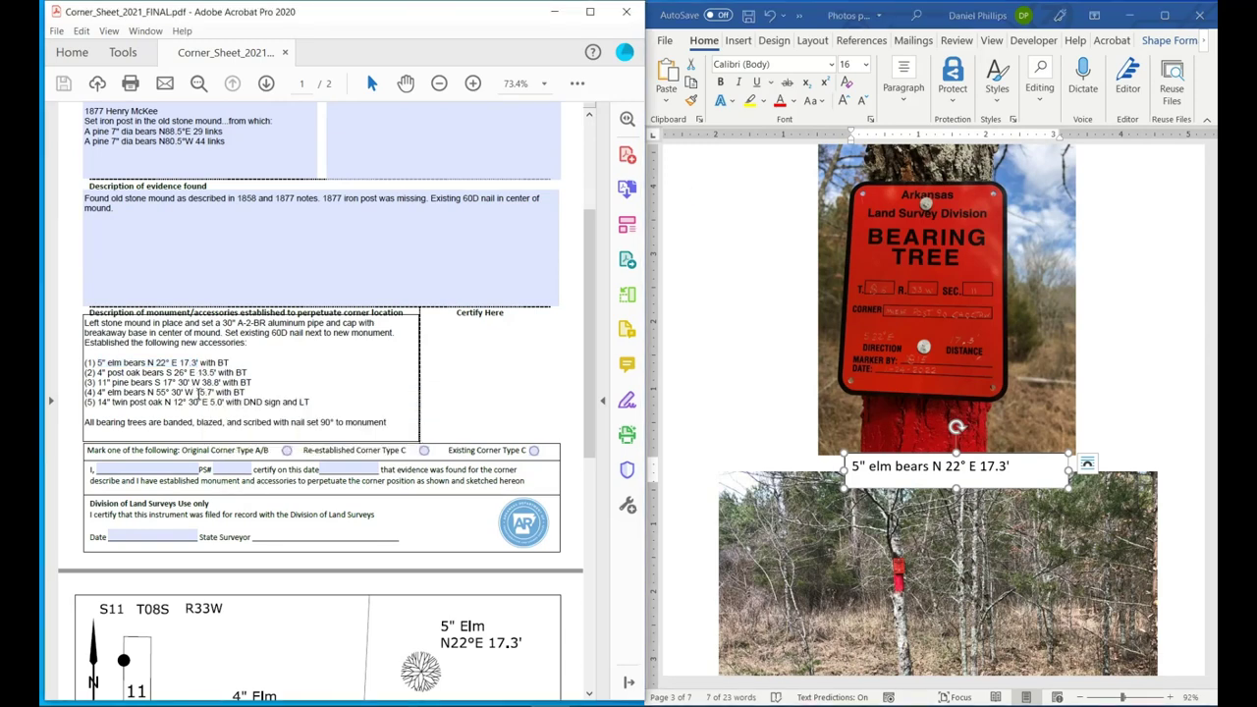
left_click_drag(215, 392, 98, 392)
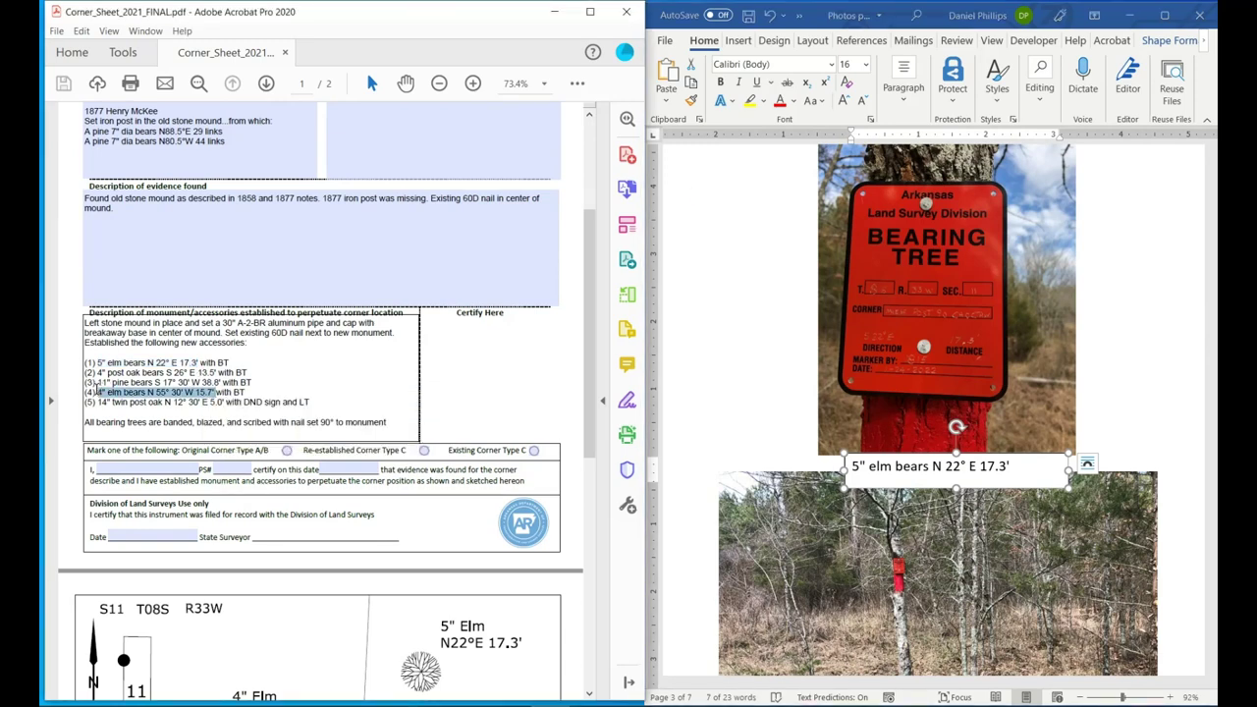
right_click(102, 398)
left_click(147, 429)
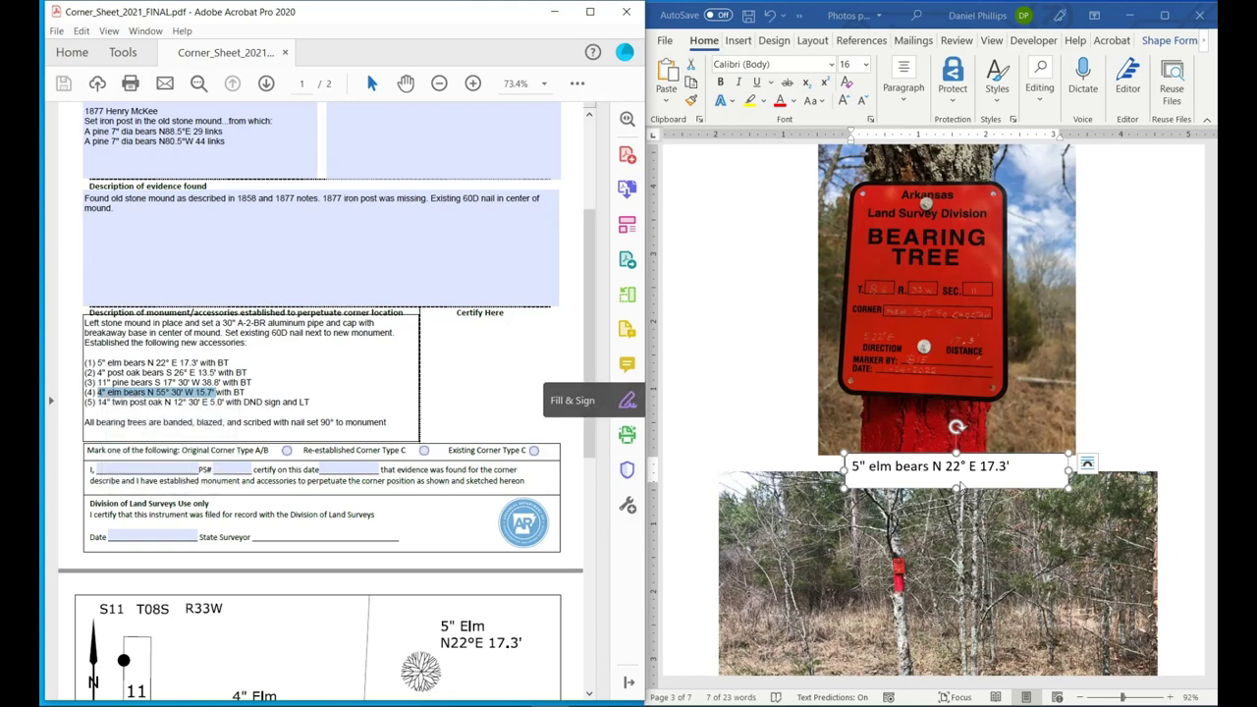
left_click(964, 471)
left_click_drag(1012, 468, 823, 458)
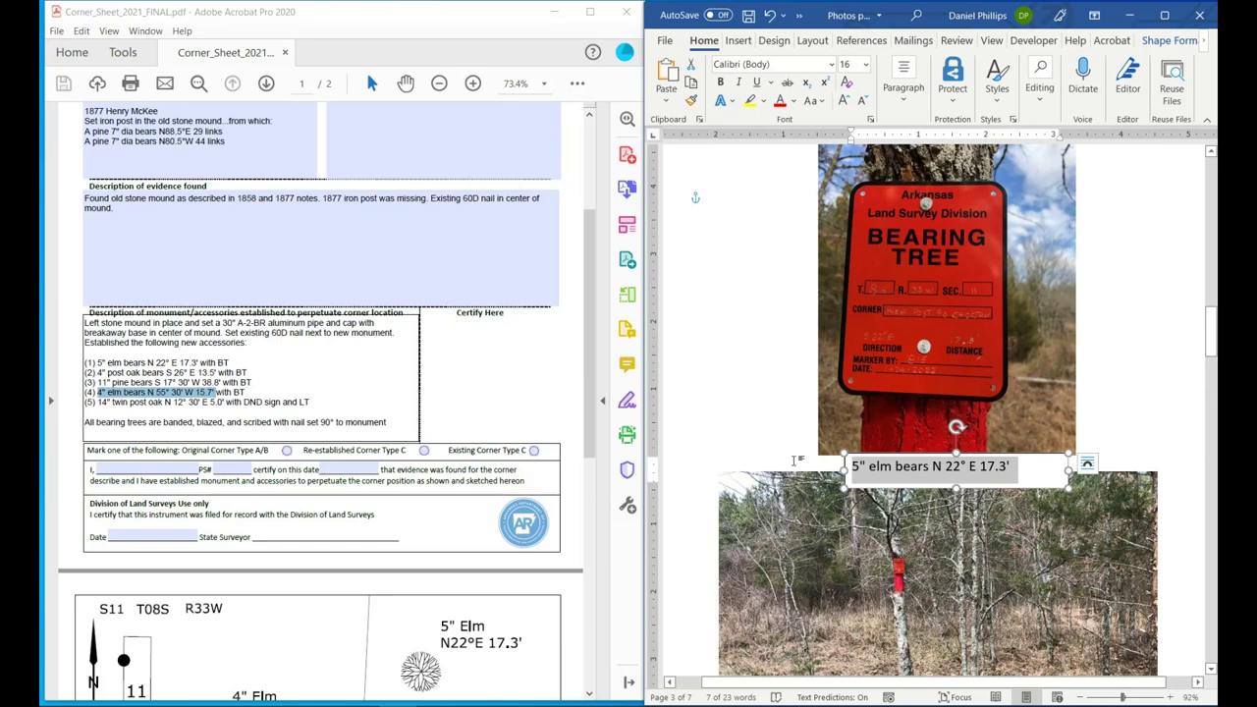
key("ctrl+v")
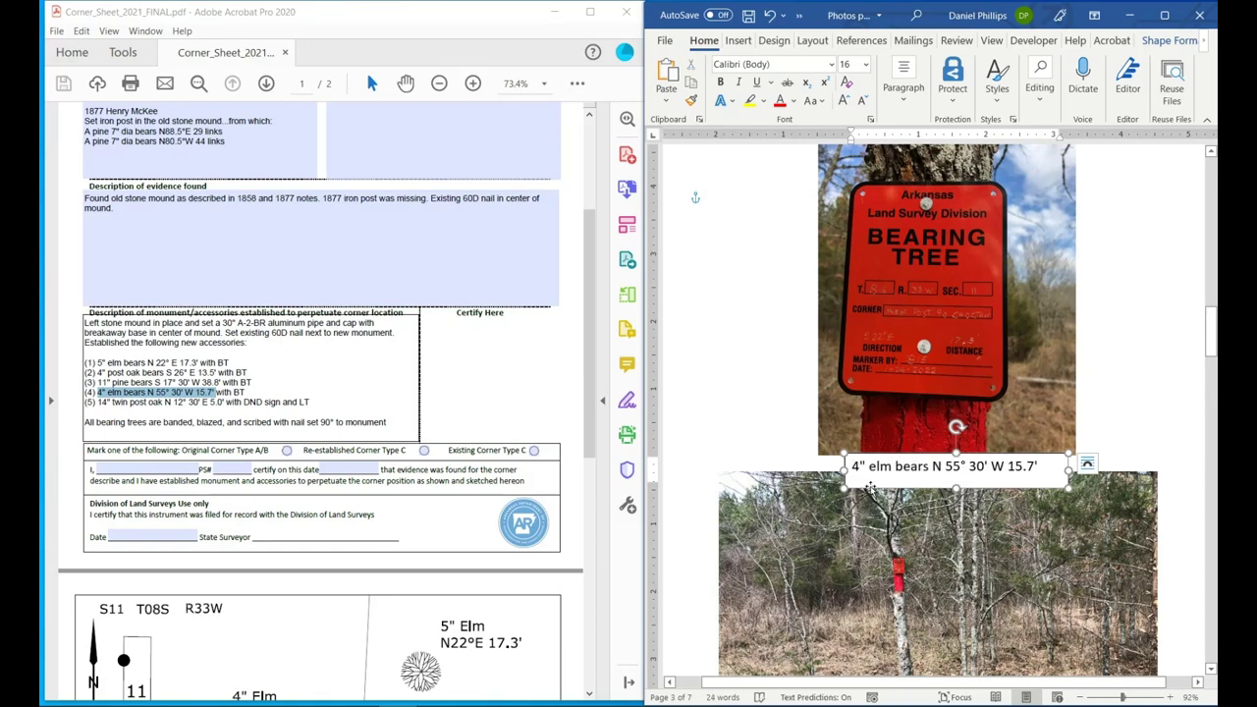
Copy the updated page 3 caption box.
right_click(871, 491)
left_click(920, 127)
scroll(938, 412, "down", 3)
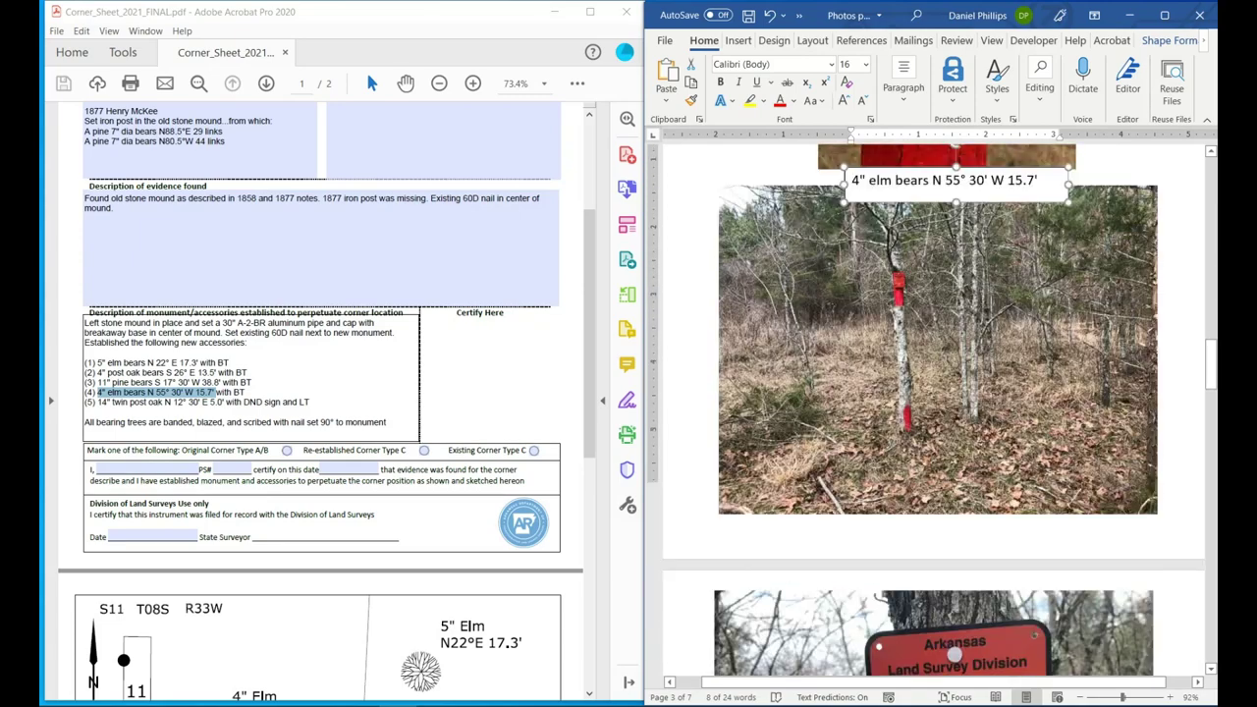
scroll(870, 454, "down", 5)
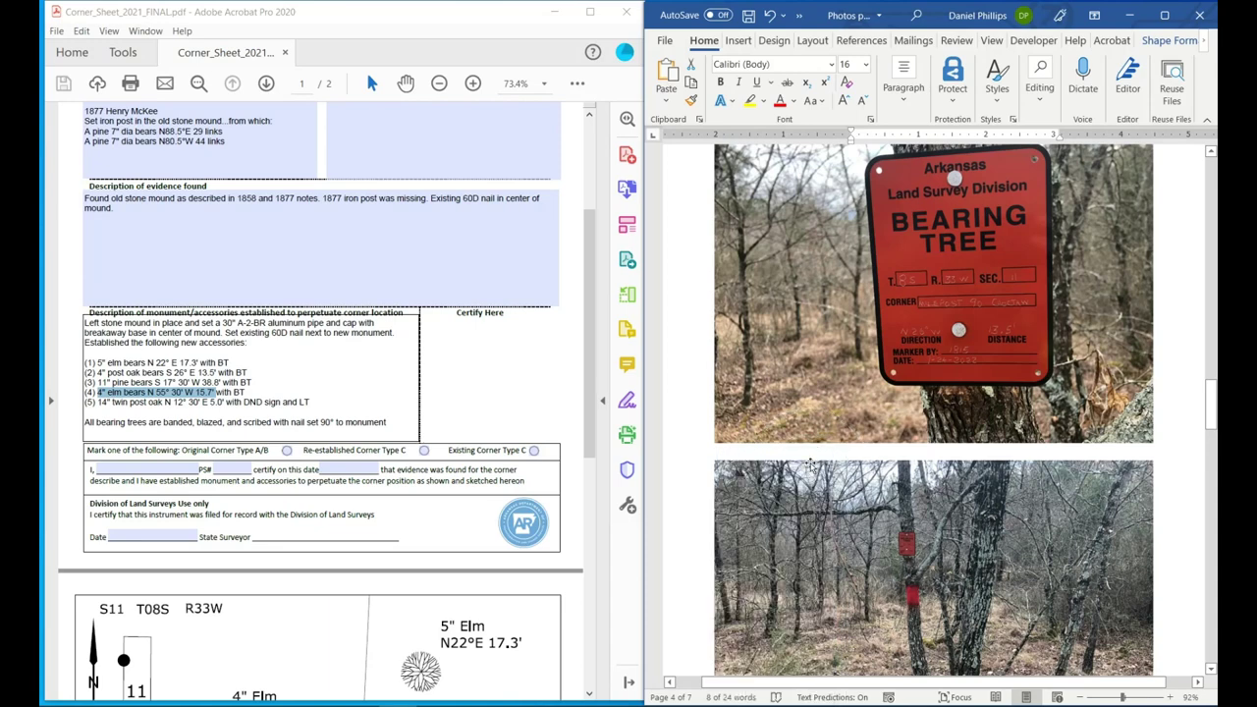
Paste a copy of the caption box on page 4 and move it below the sign photo.
left_click(806, 450)
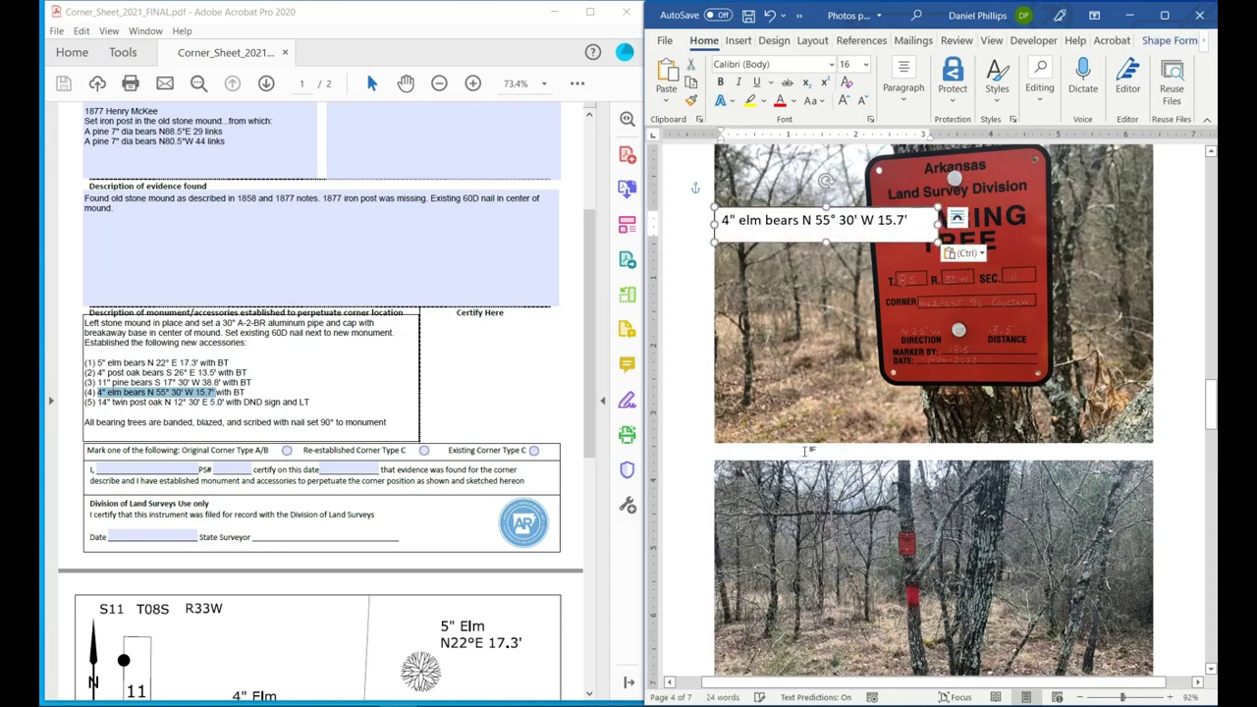
key("ctrl+v")
left_click_drag(792, 245, 905, 475)
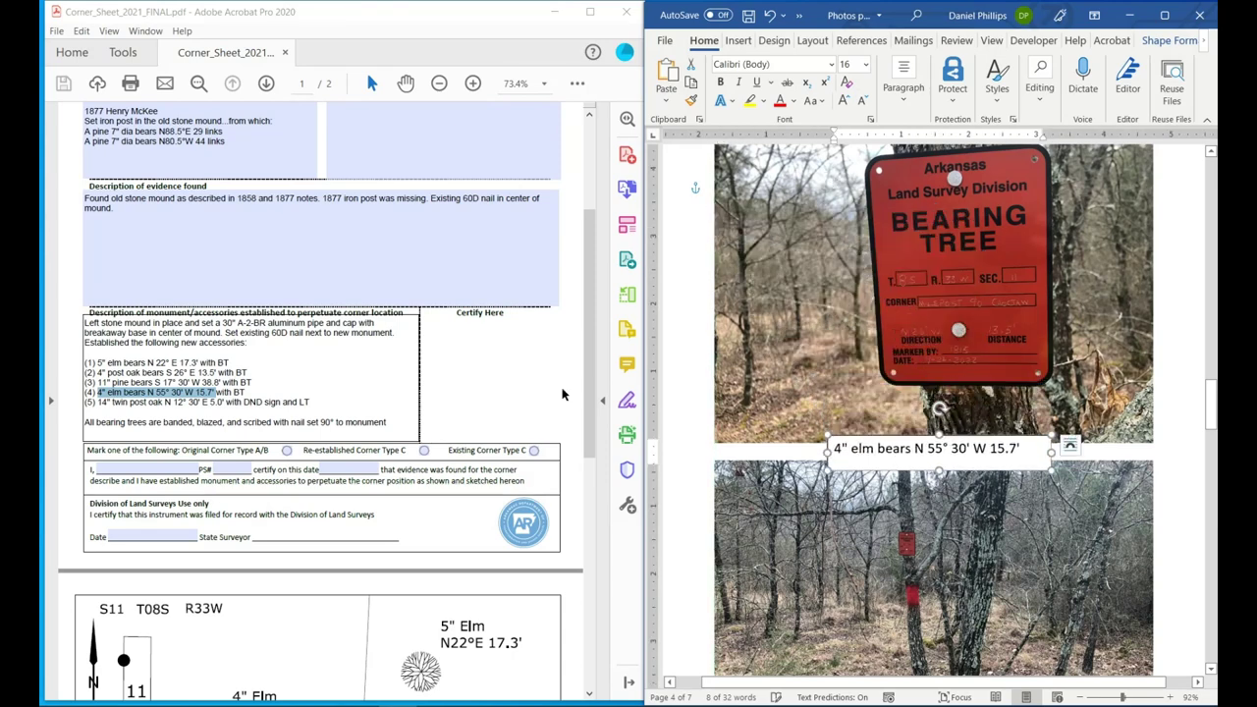
Replace the page 4 caption with line (2)'s 4" post oak bears S 26° E 13.5'.
left_click(111, 375)
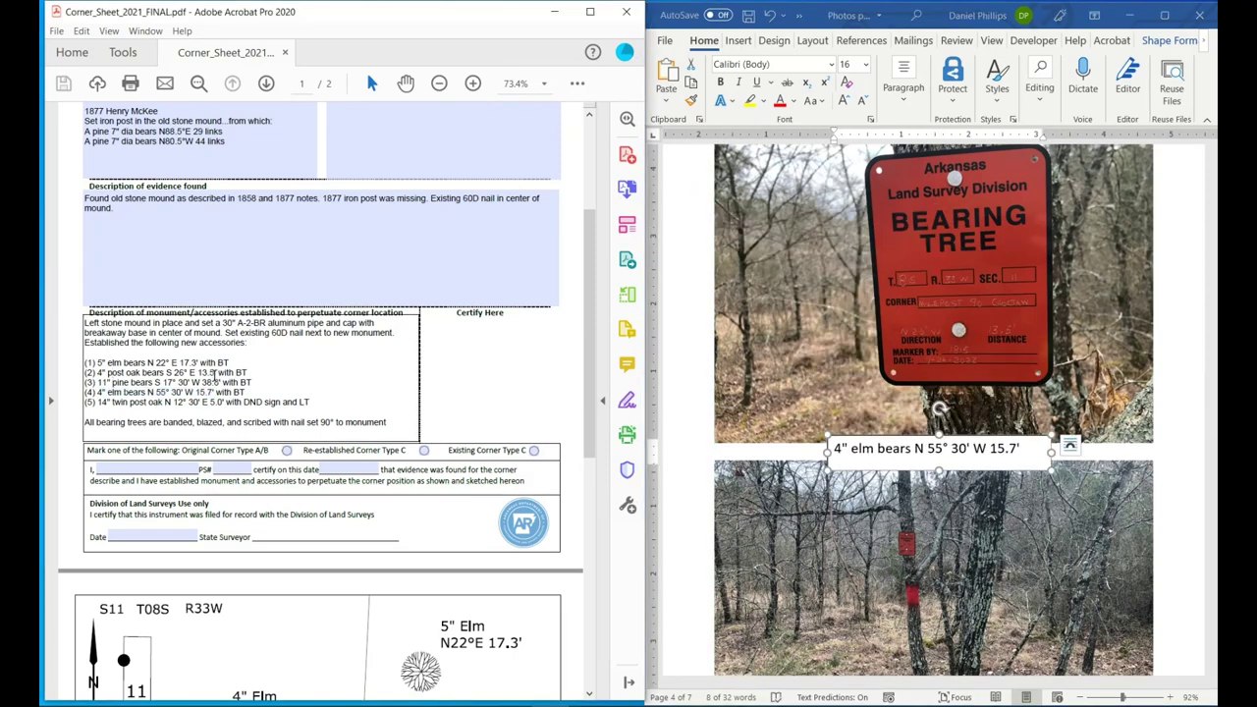
left_click_drag(218, 374, 96, 374)
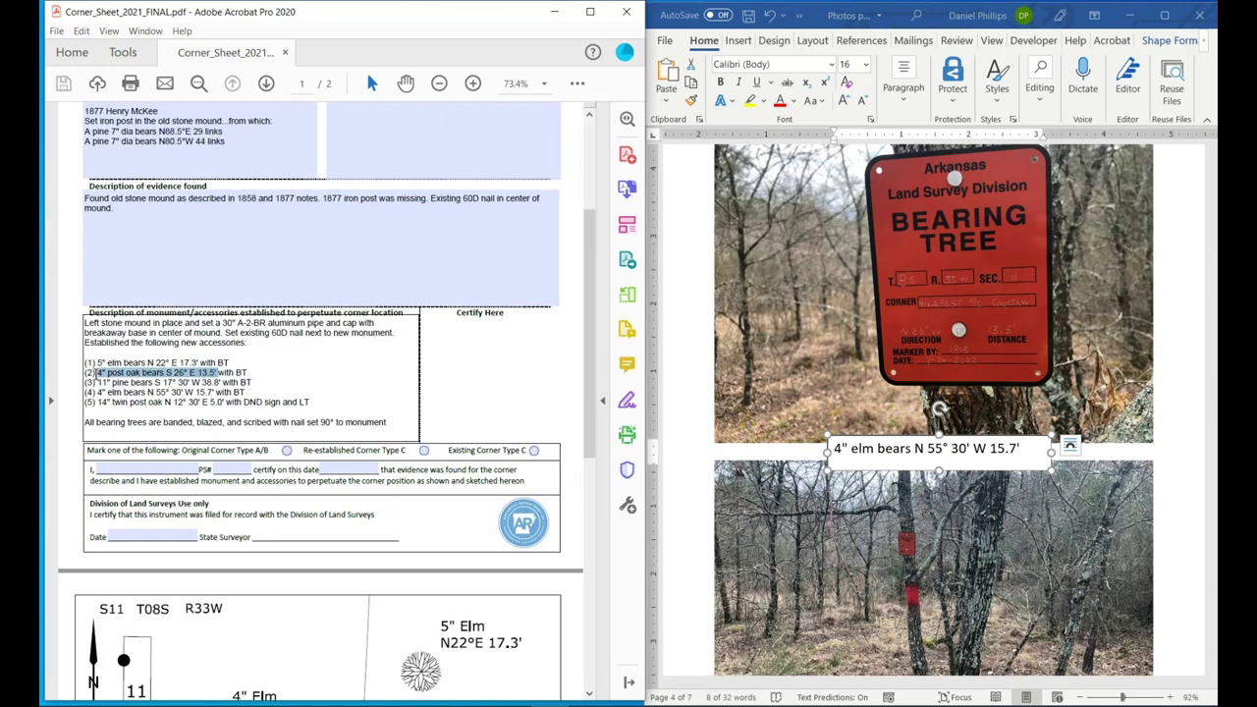
right_click(102, 379)
left_click(138, 409)
double_click(857, 455)
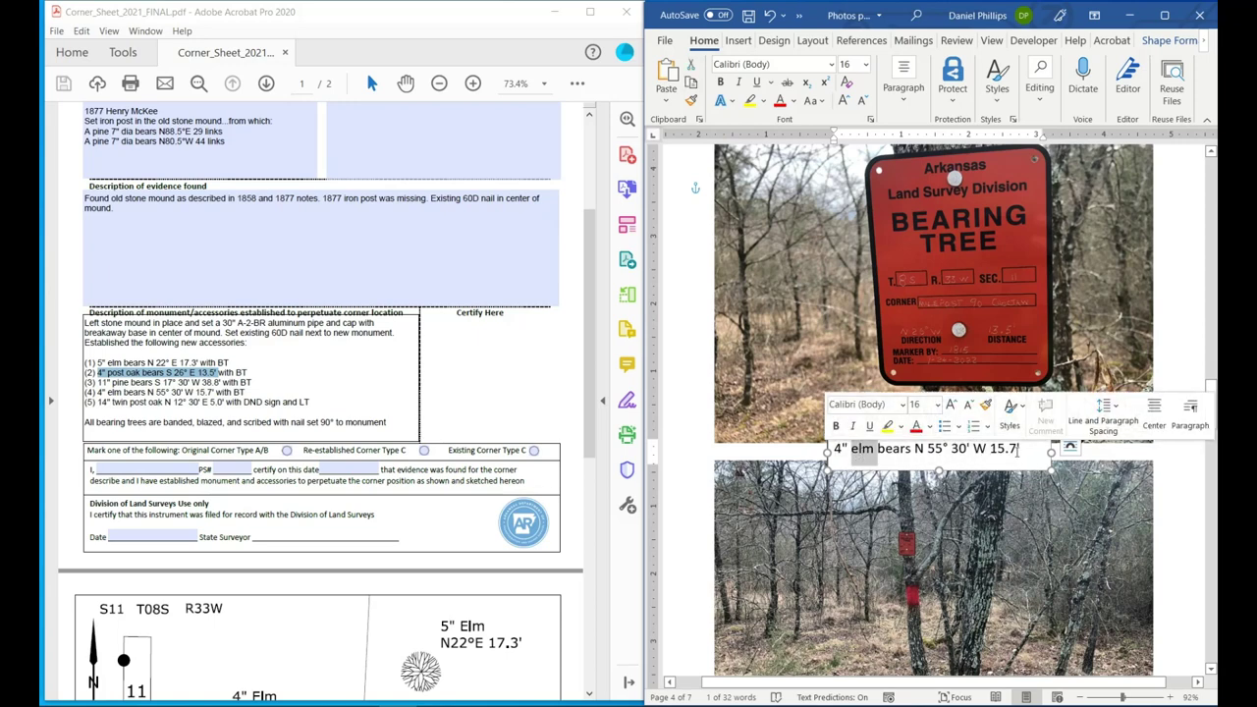
left_click_drag(1021, 449, 837, 459)
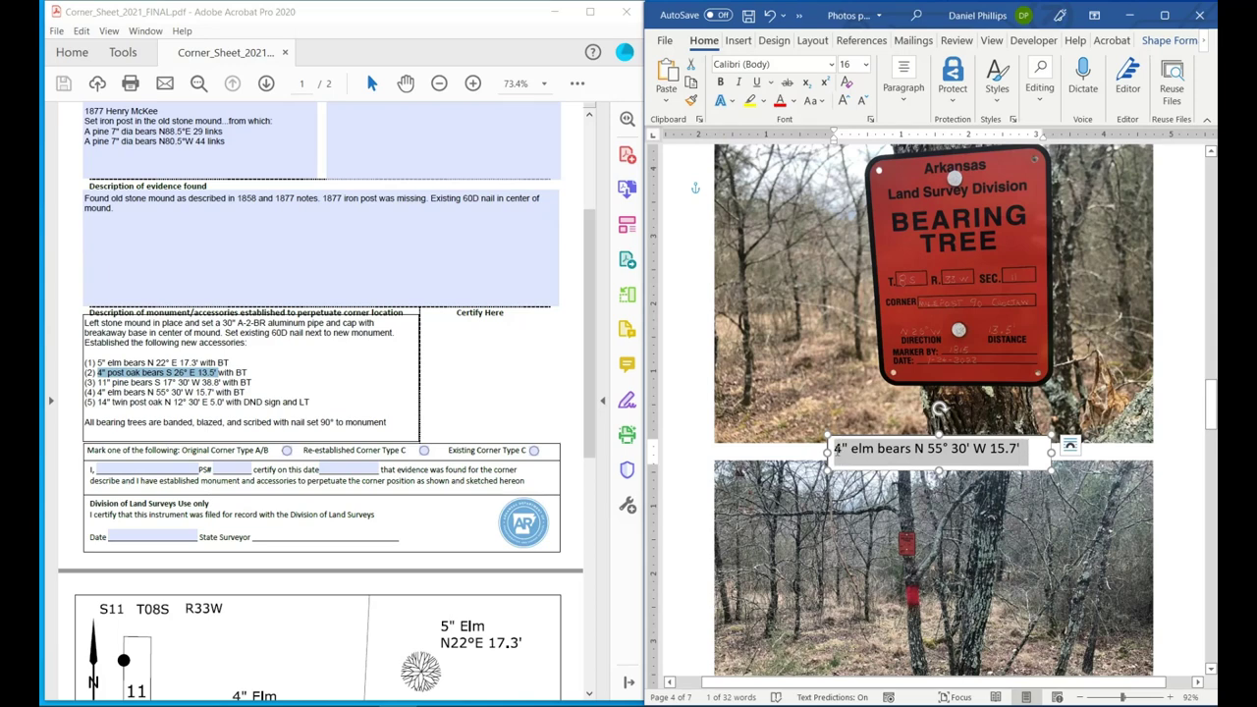
key("ctrl+v")
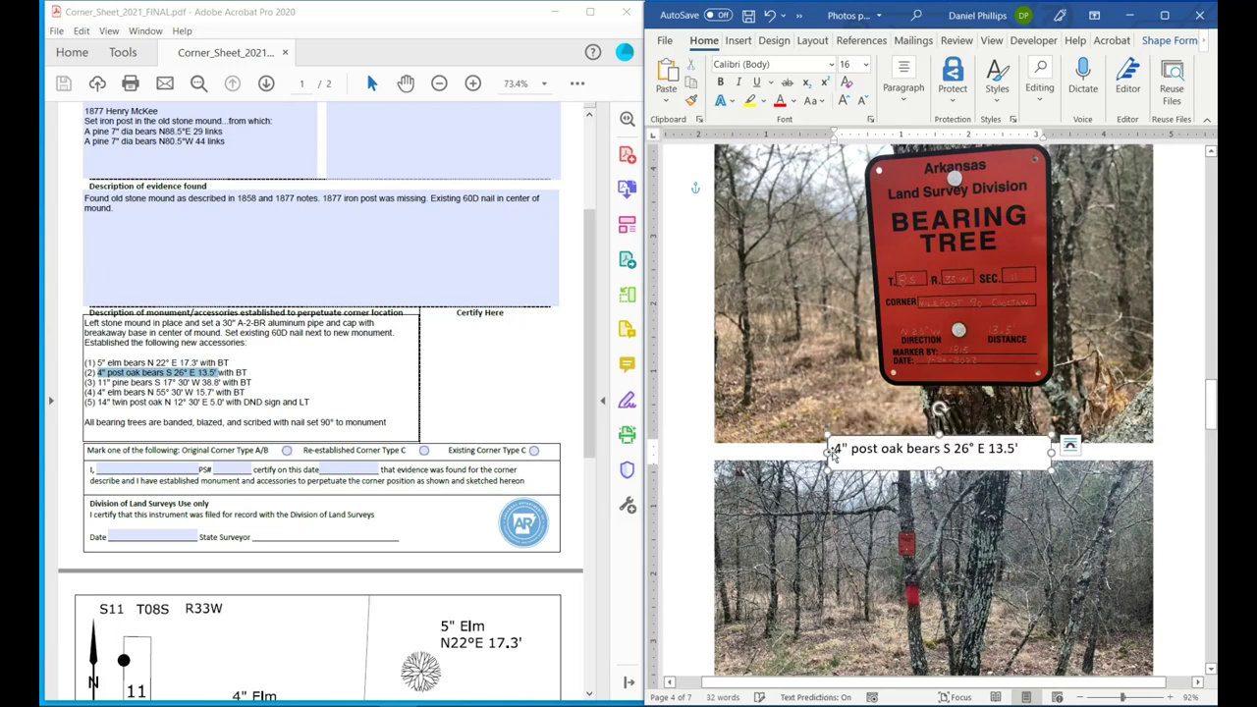
scroll(833, 453, "down", 9)
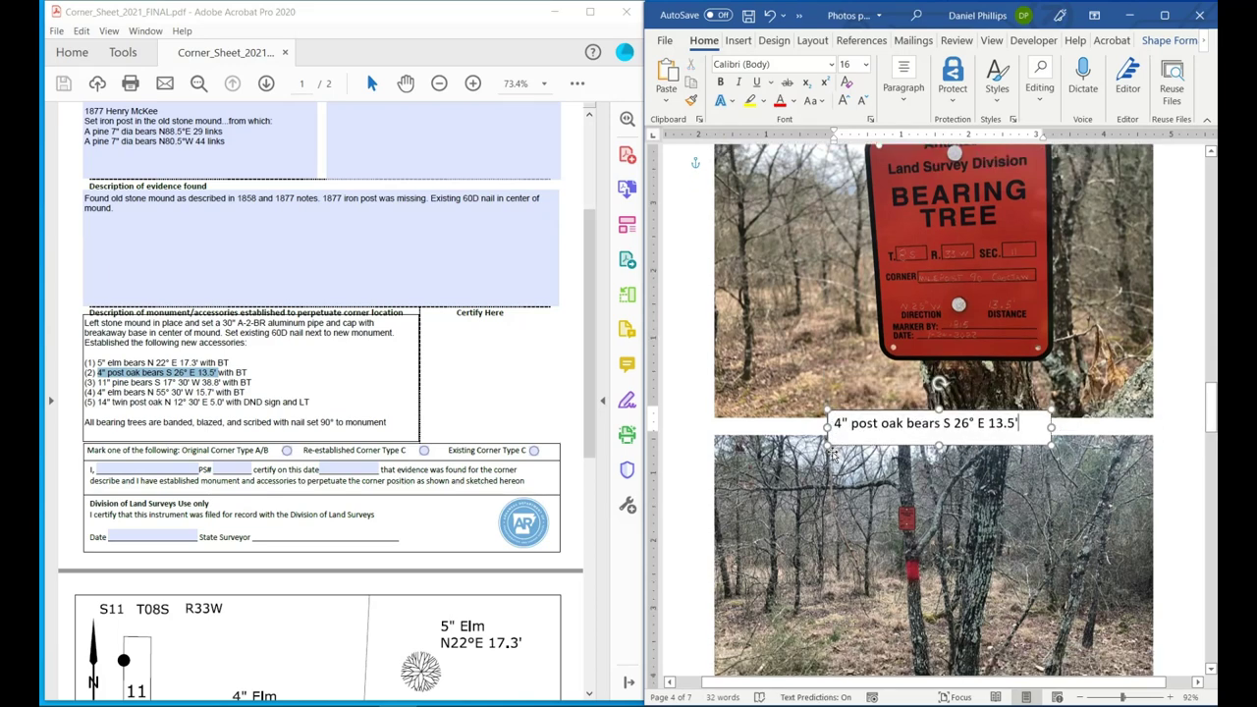
scroll(807, 472, "down", 8)
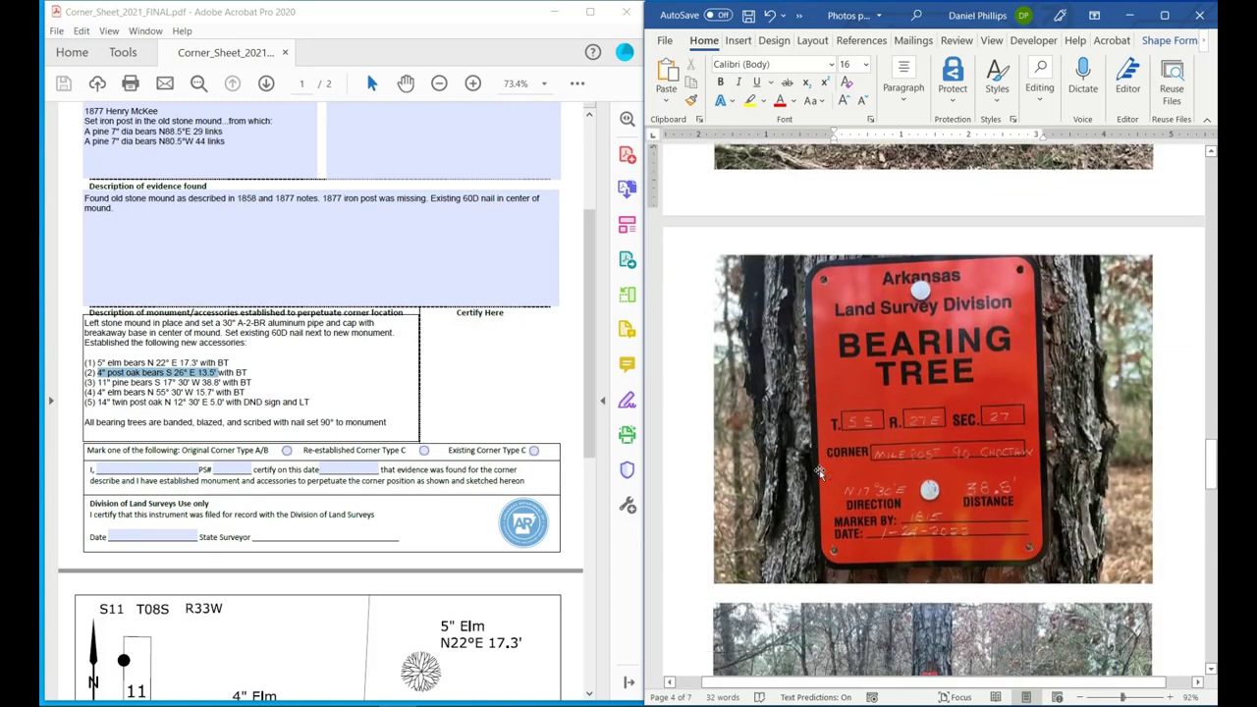
Copy the post oak caption box and paste it just below the page 5 sign photo.
scroll(807, 471, "up", 4)
scroll(808, 471, "up", 8)
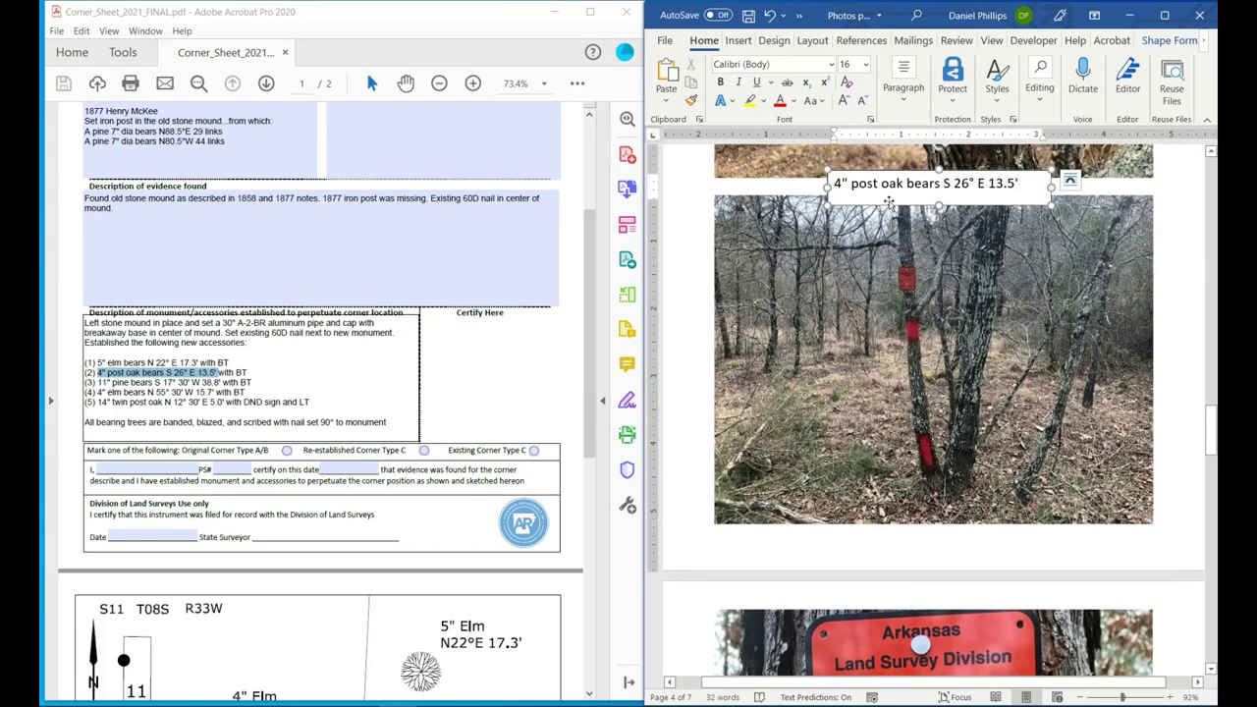
right_click(887, 204)
key("Escape")
scroll(856, 423, "down", 9)
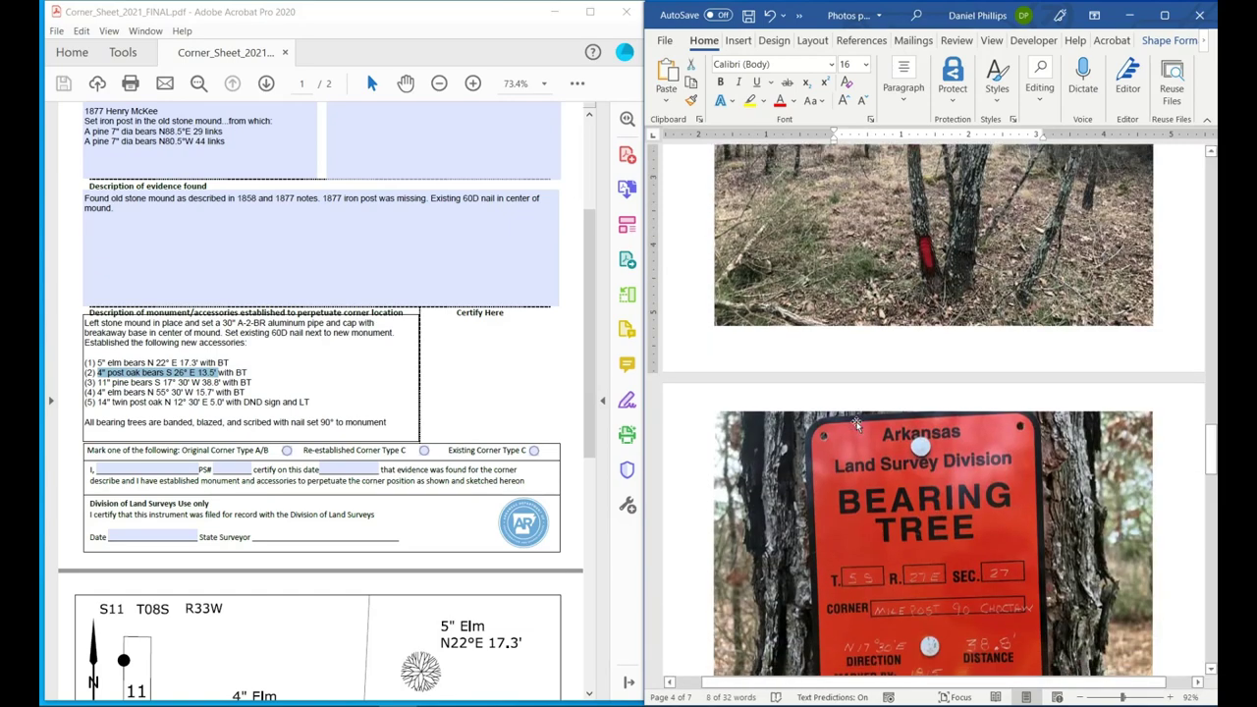
scroll(857, 422, "down", 2)
left_click(833, 462)
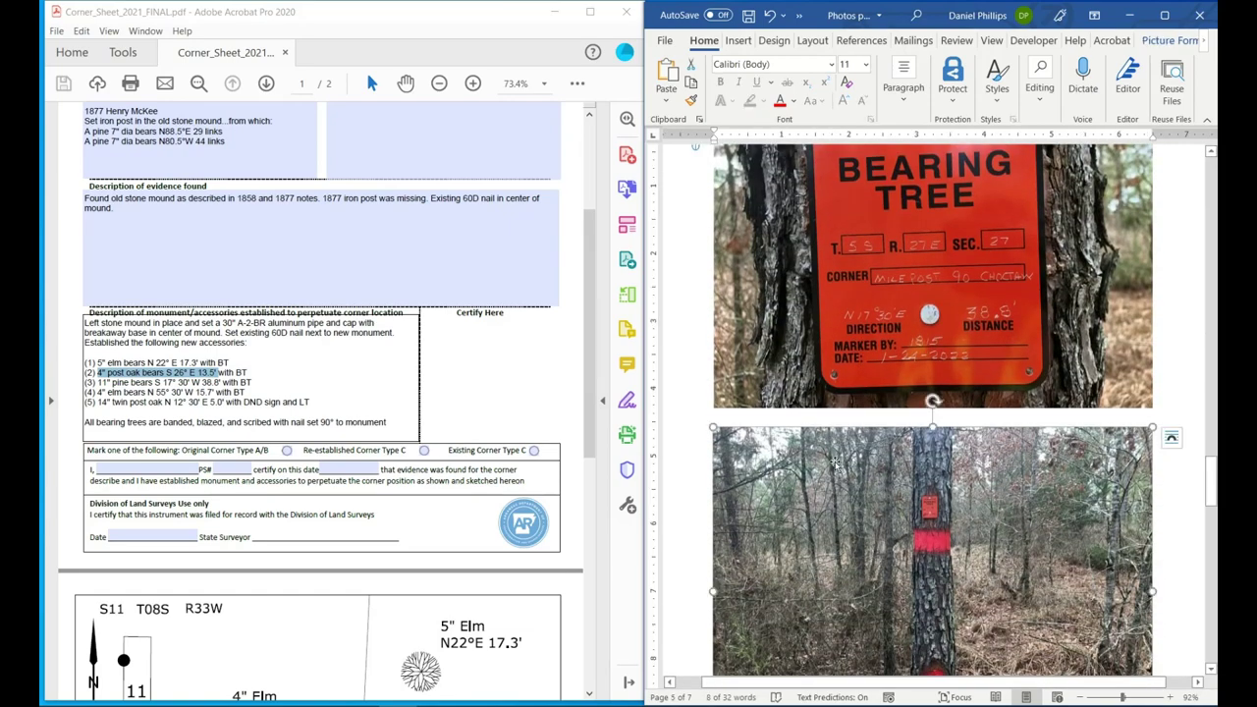
scroll(815, 432, "up", 1)
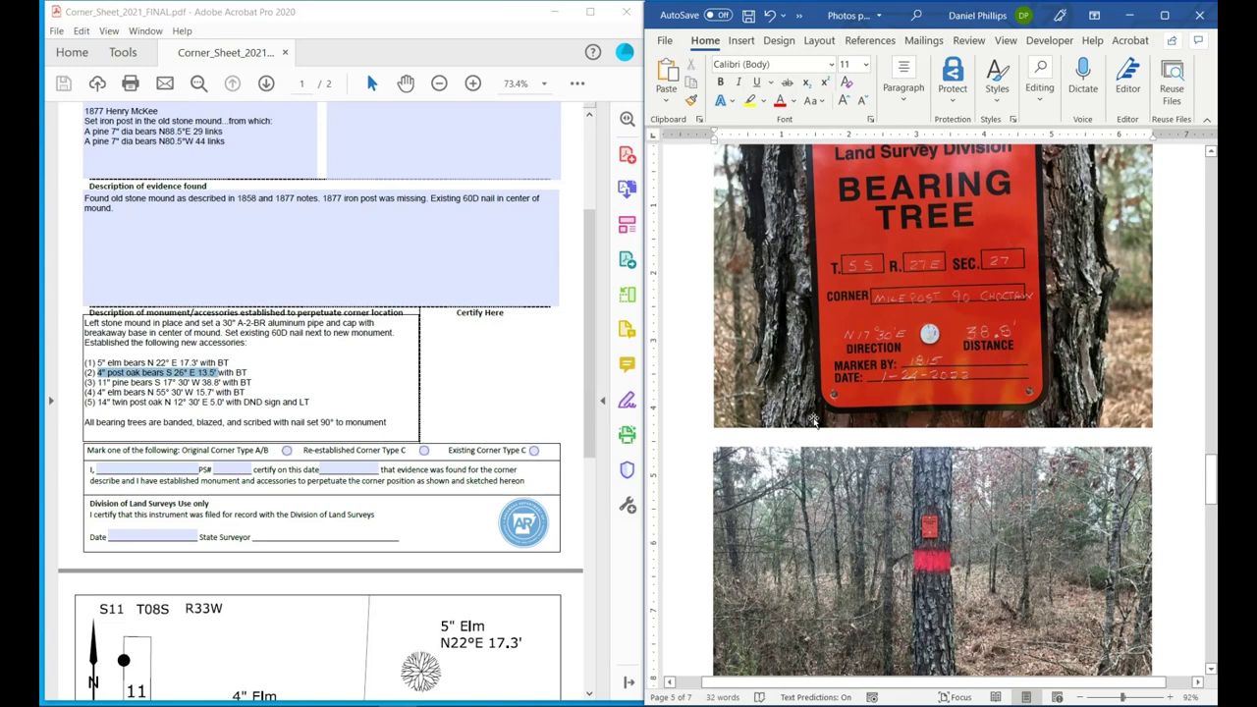
key("ctrl+v")
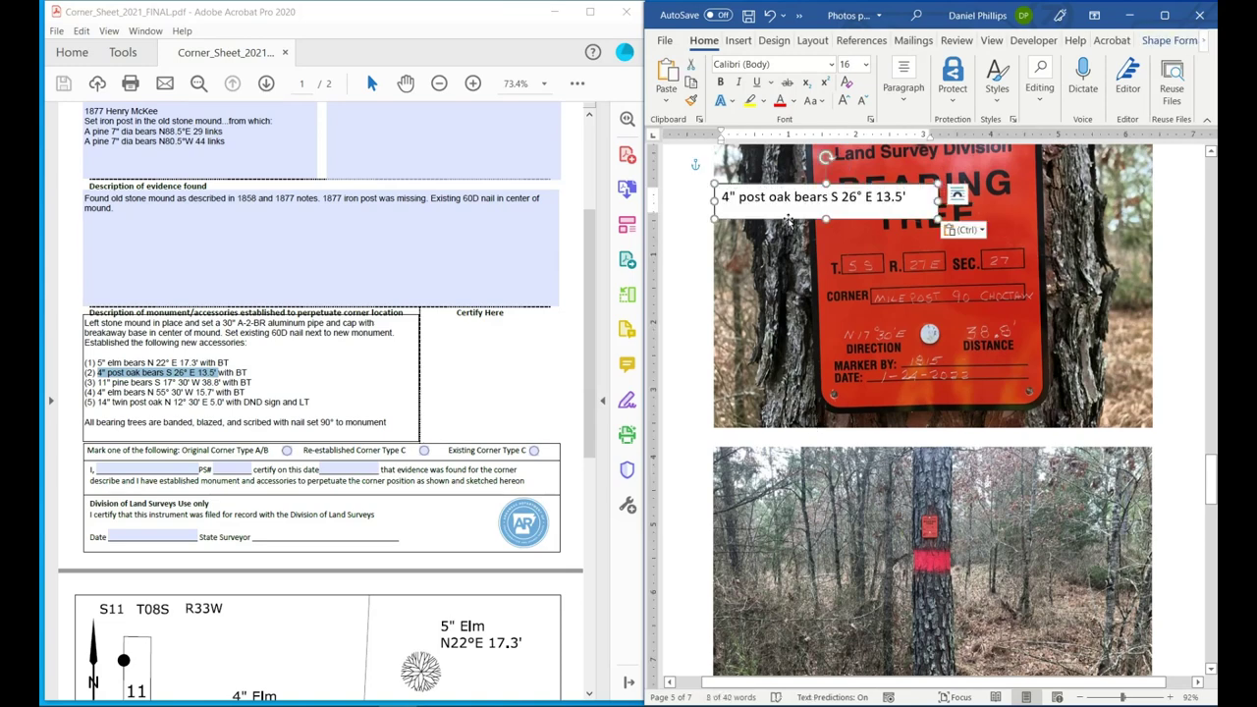
left_click_drag(789, 221, 902, 452)
Replace the page 5 caption with the 11" pine bears S 17° 30' W 38.8' bearing from the PDF.
left_click(212, 382)
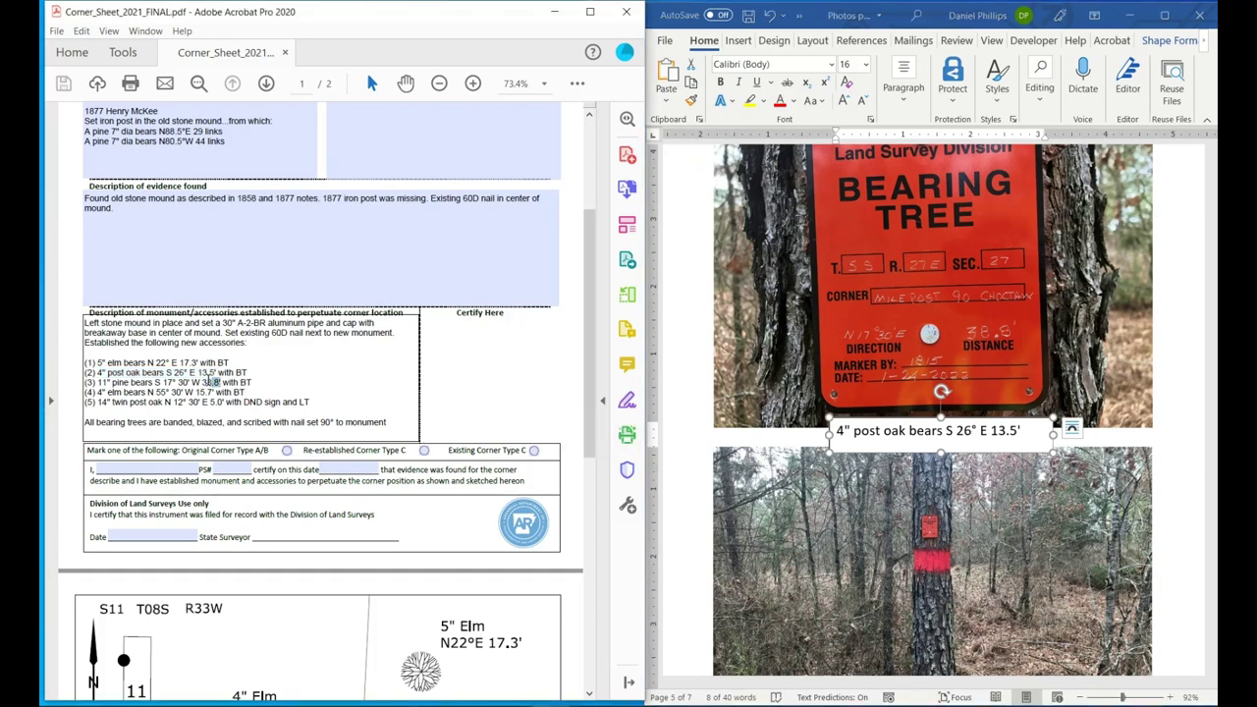
left_click_drag(212, 382, 111, 383)
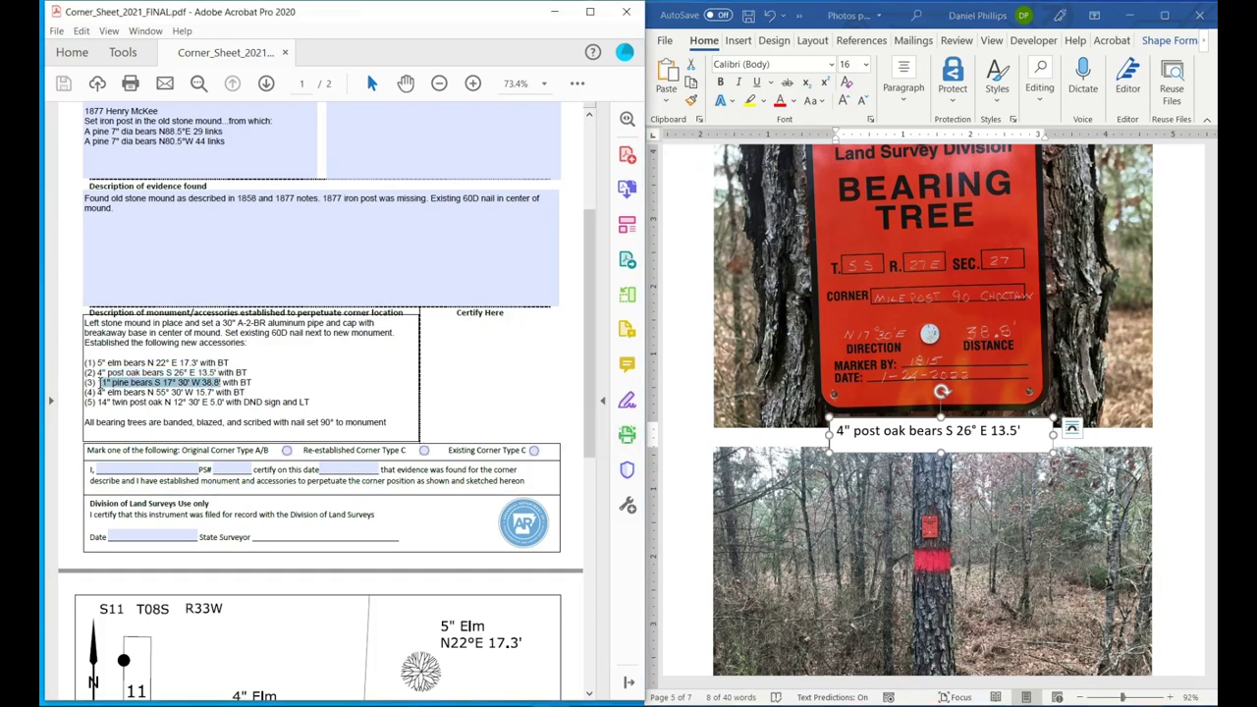
right_click(102, 389)
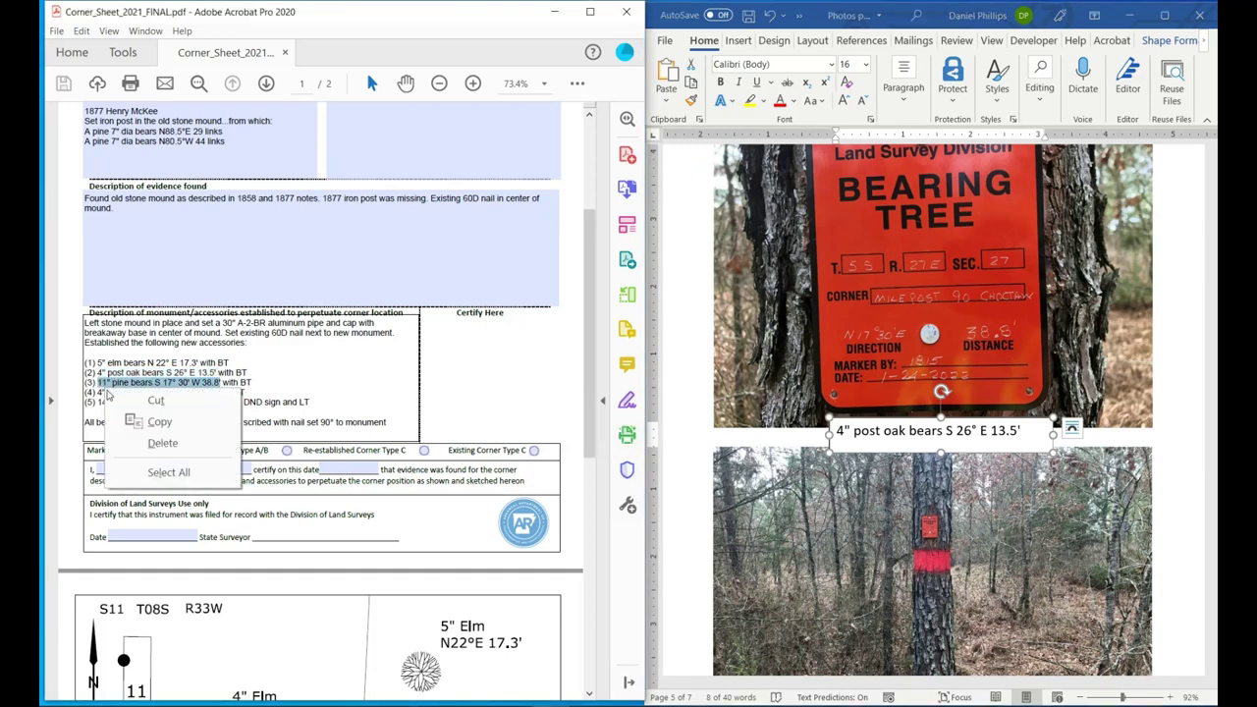
left_click(147, 421)
triple_click(868, 434)
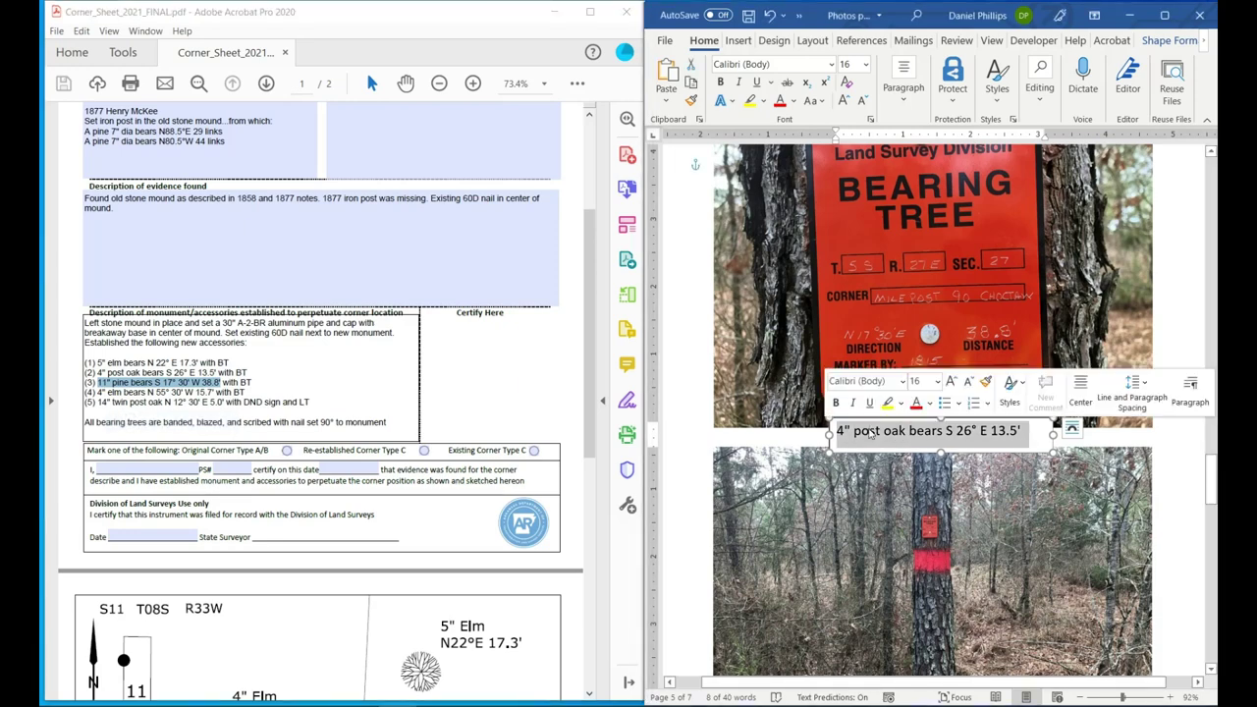
key("ctrl+v")
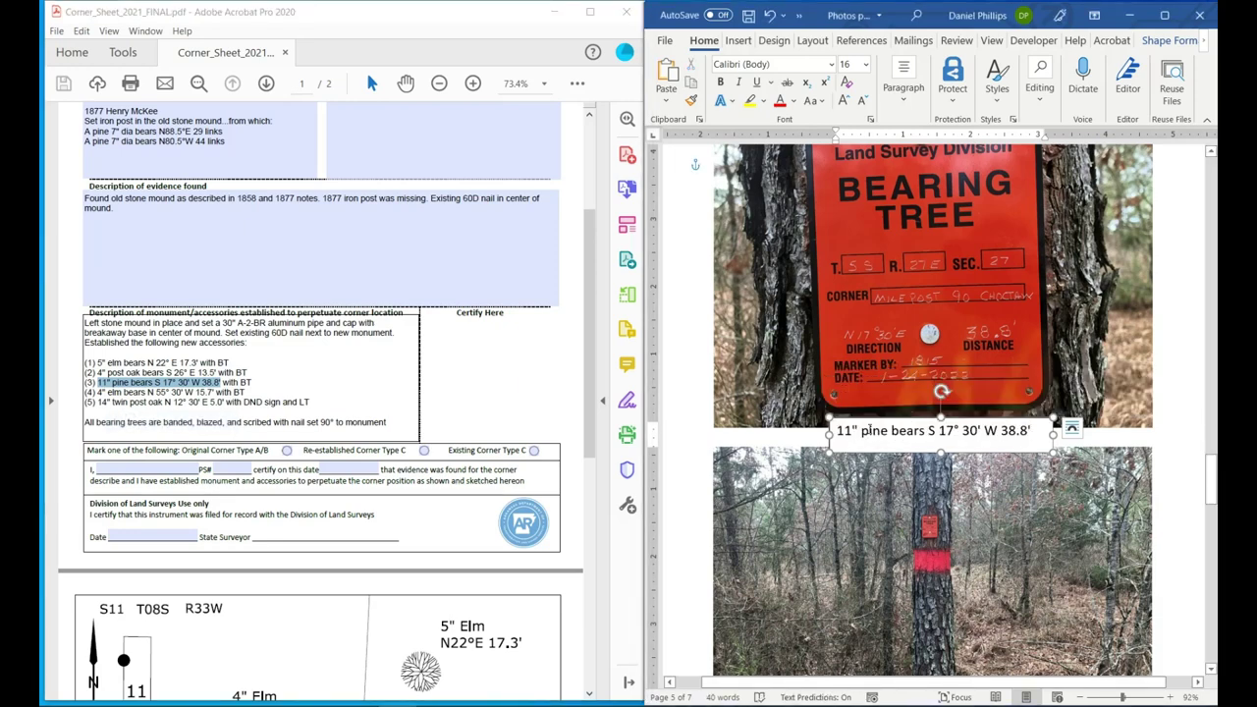
Copy the finished 11" pine caption box.
scroll(868, 429, "down", 5)
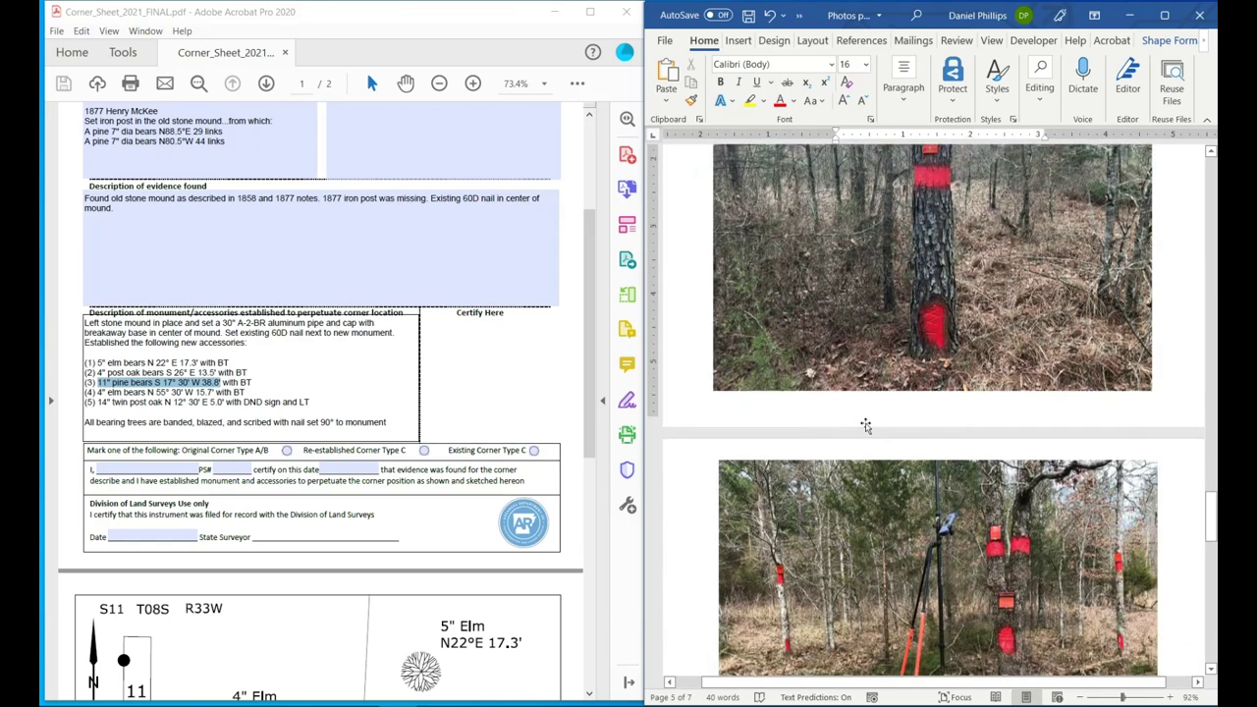
scroll(865, 425, "down", 5)
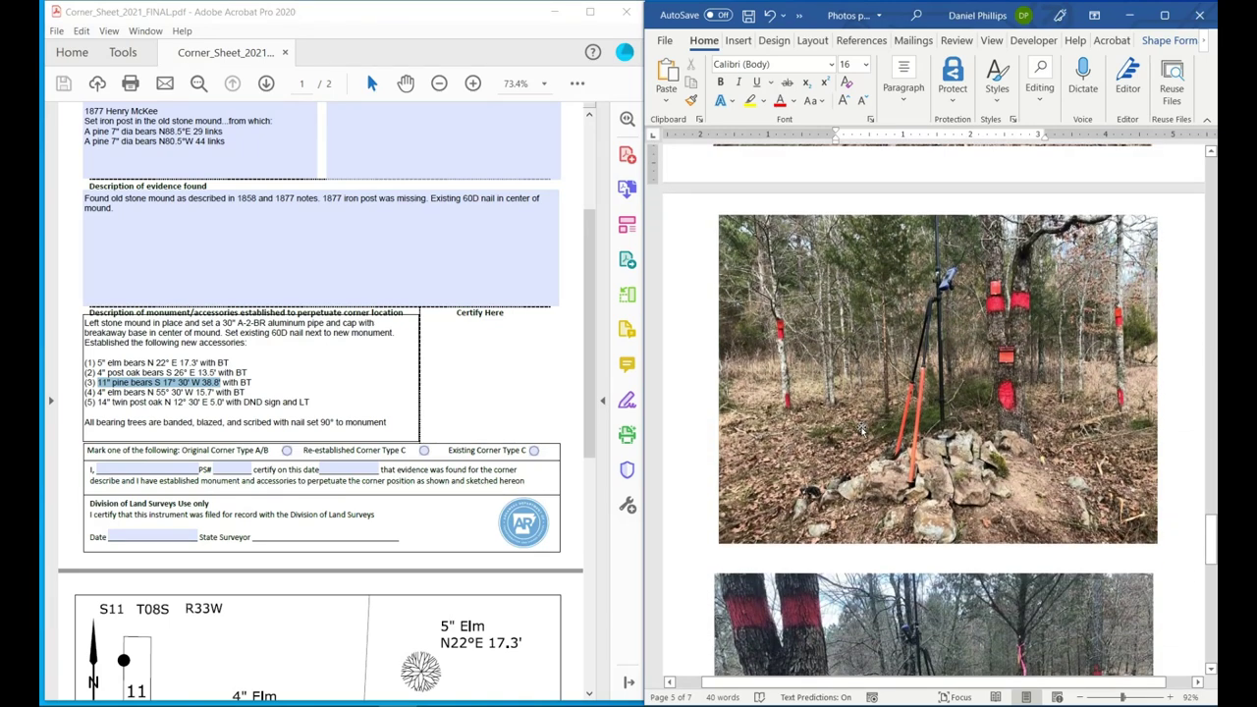
scroll(862, 429, "up", 1)
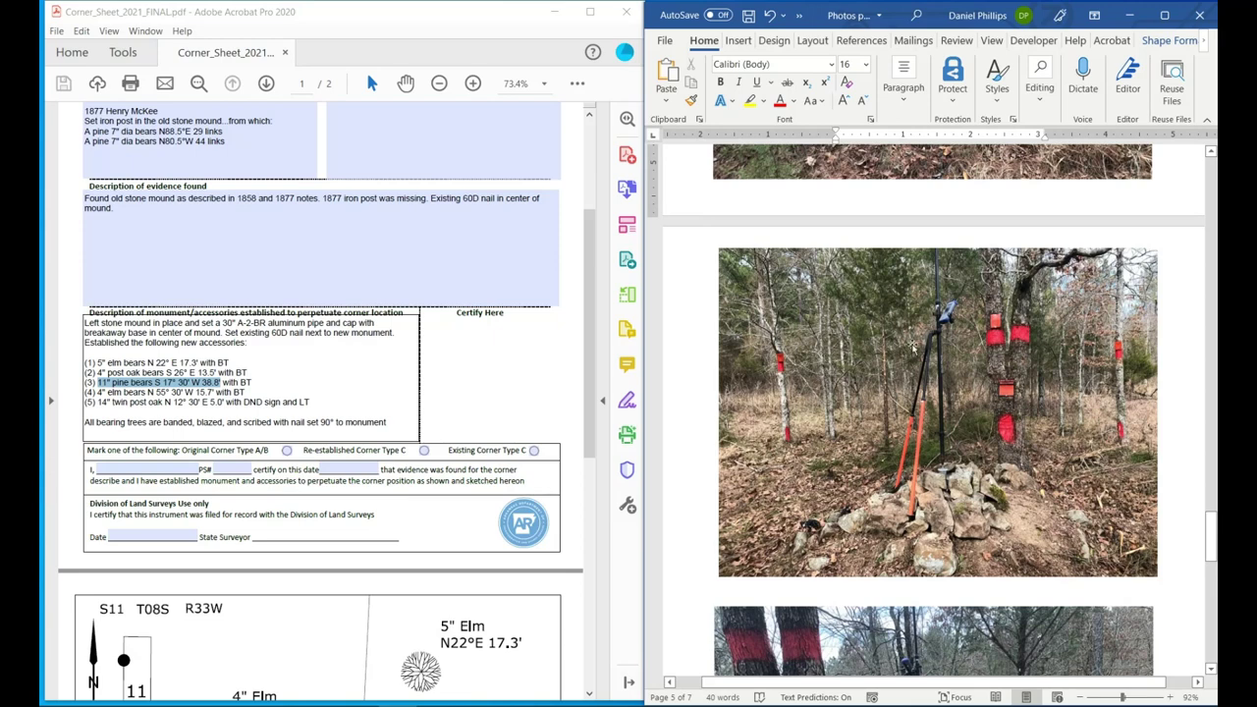
scroll(913, 345, "up", 6)
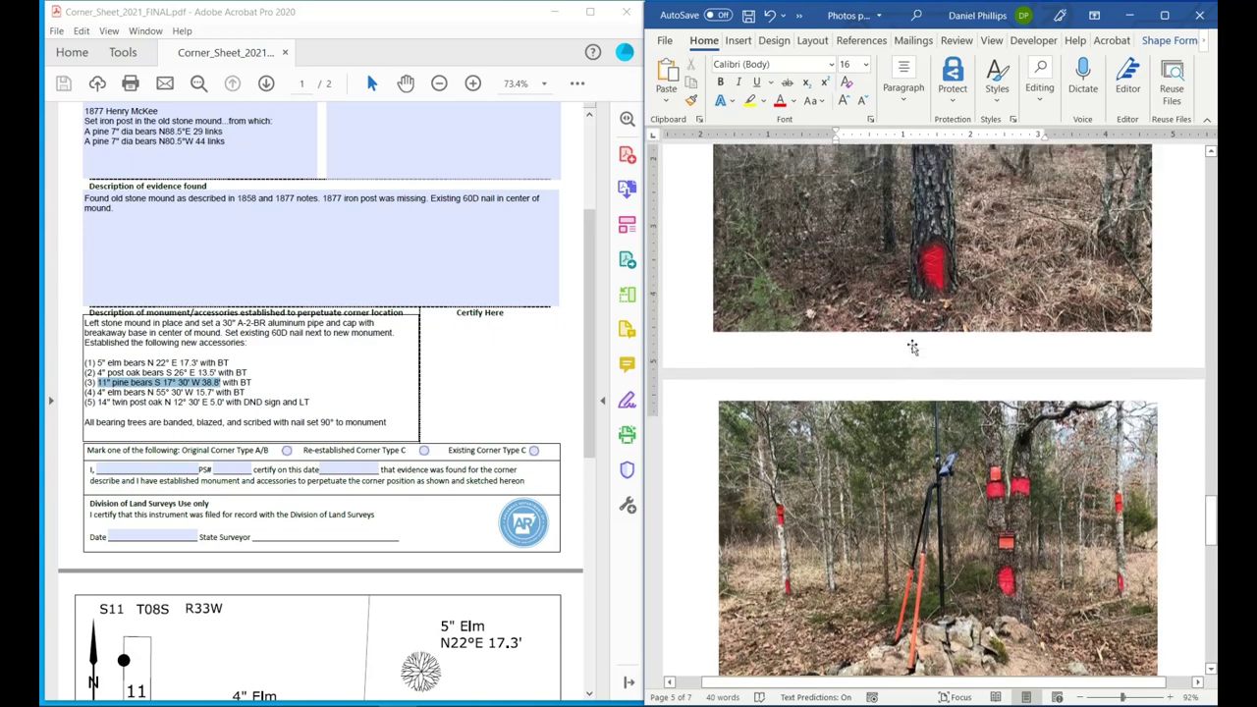
scroll(913, 345, "up", 3)
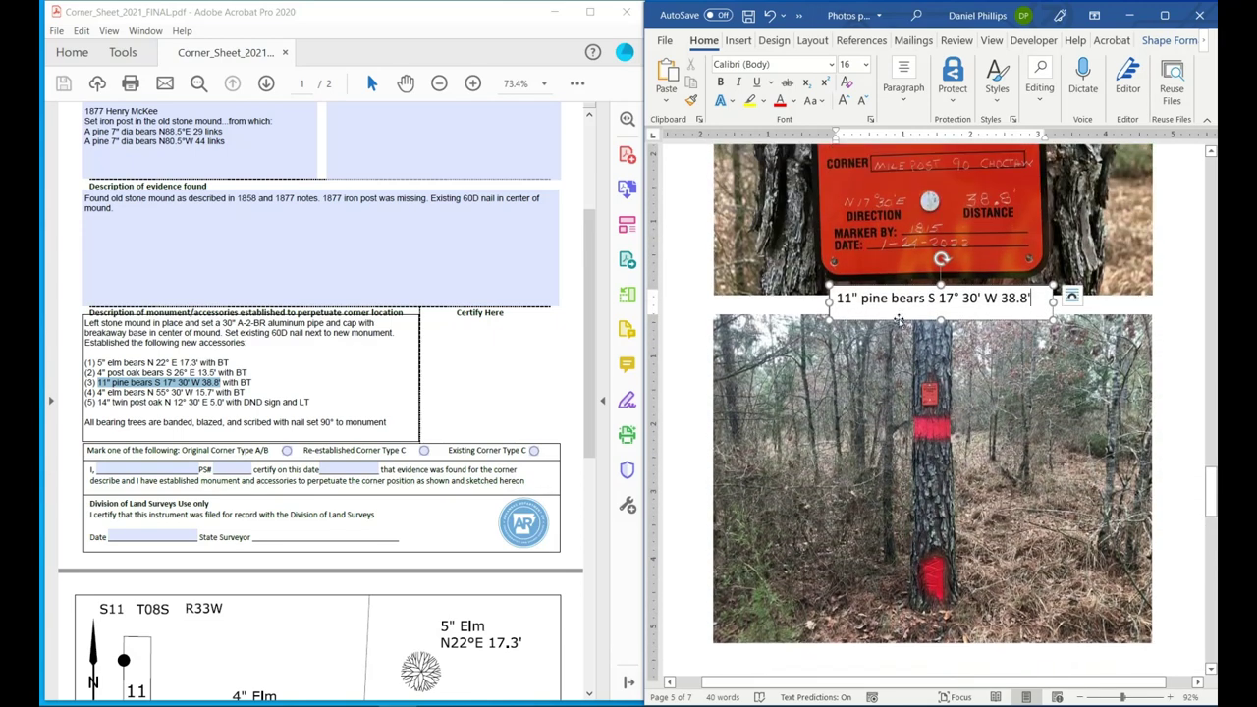
right_click(901, 313)
left_click(938, 344)
scroll(776, 341, "down", 10)
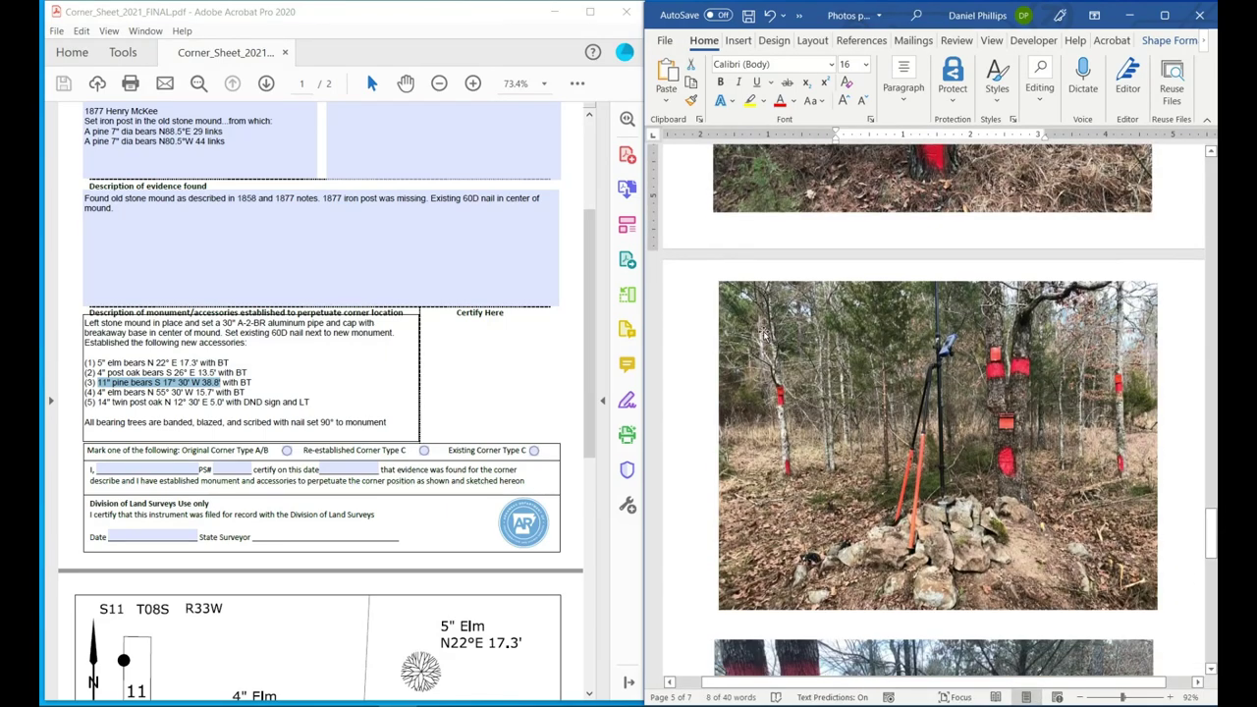
Paste the pine caption onto the stone-mound photo at 11 pt, narrow it, and place it top-left.
left_click(764, 336)
key("ctrl+v")
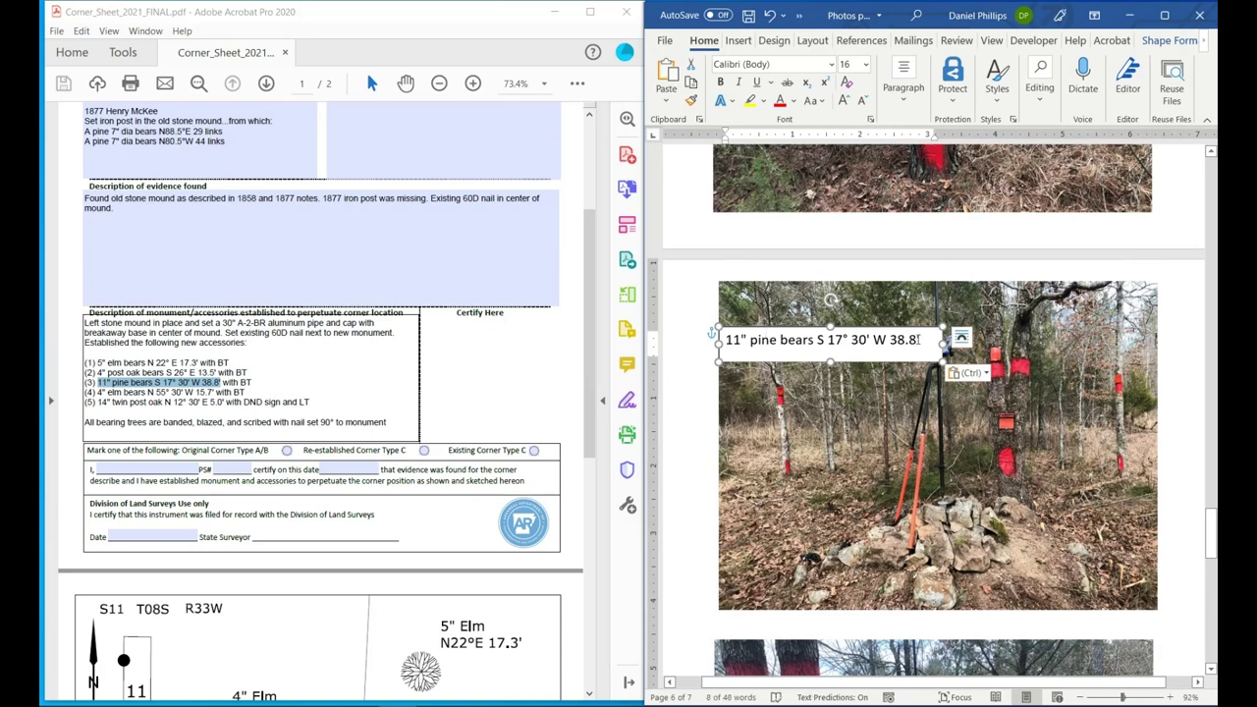
left_click_drag(919, 340, 726, 340)
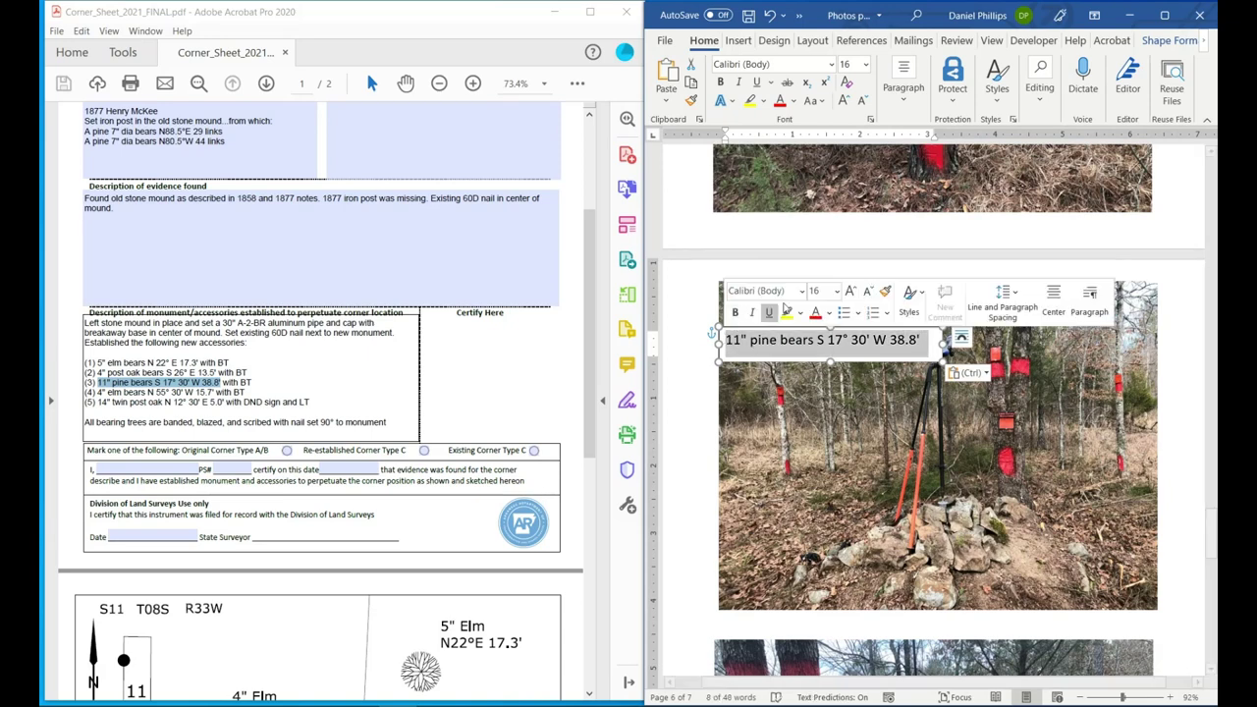
left_click(836, 291)
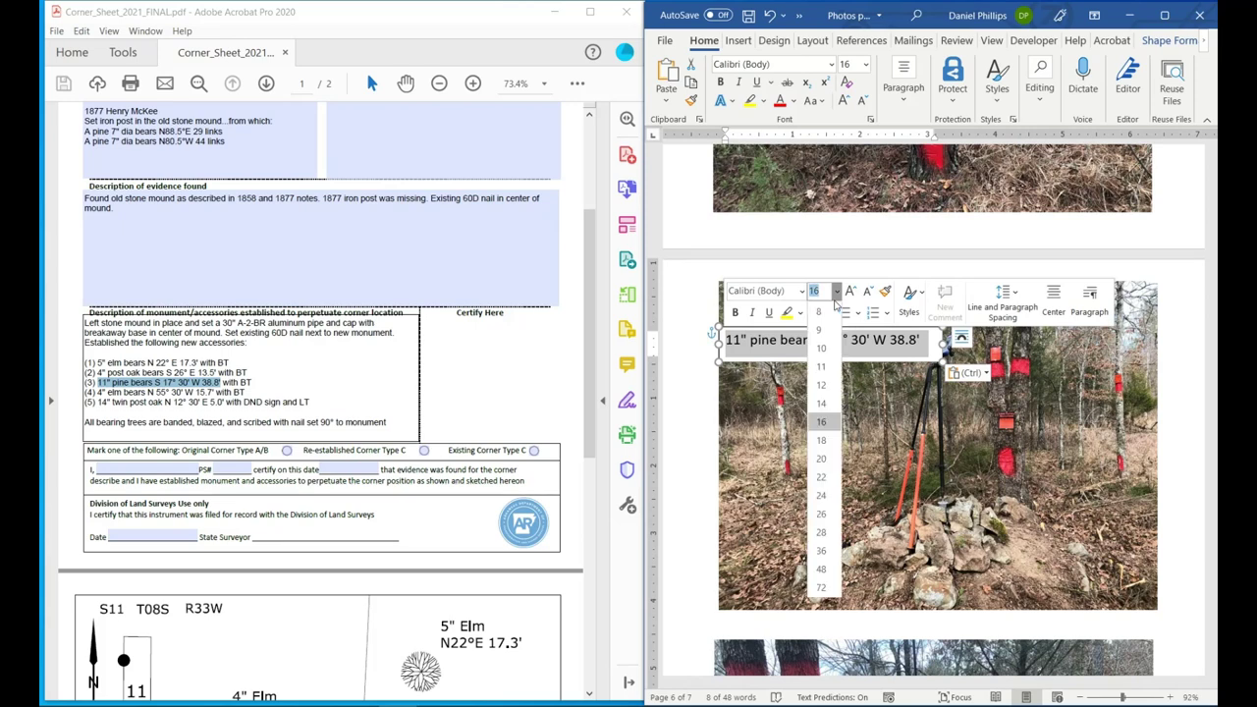
left_click(823, 368)
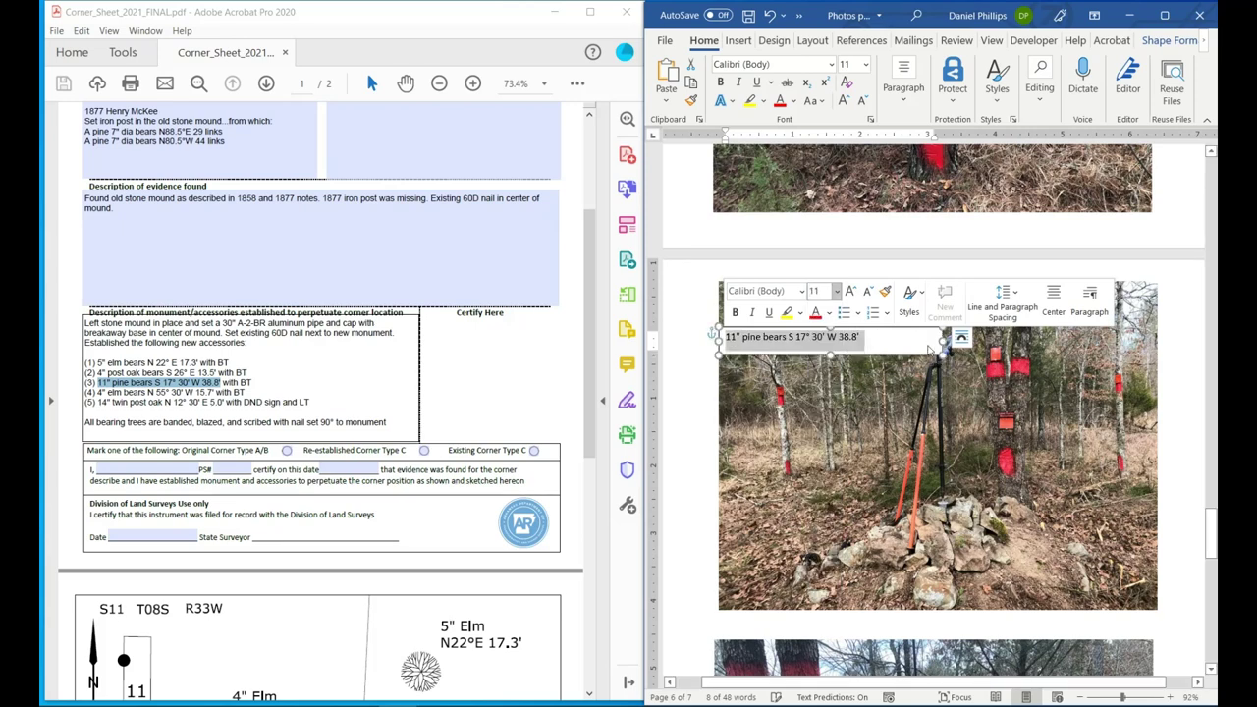
left_click_drag(943, 339, 870, 339)
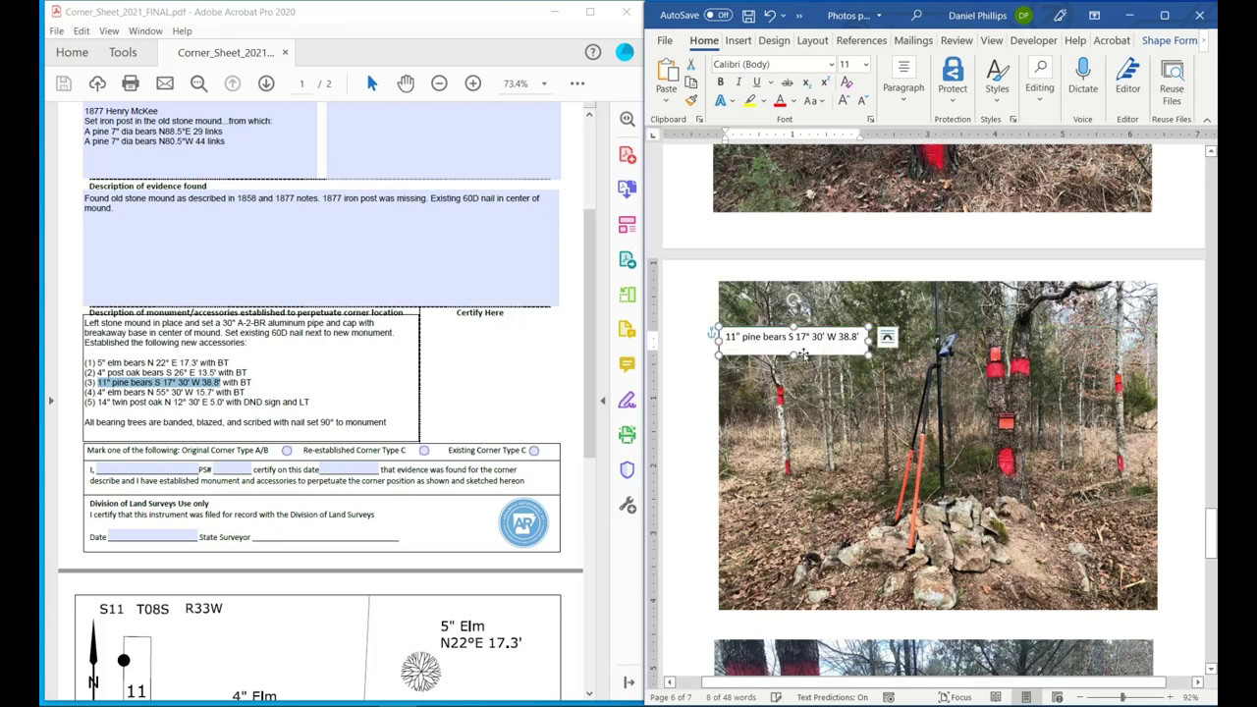
left_click_drag(793, 352, 785, 347)
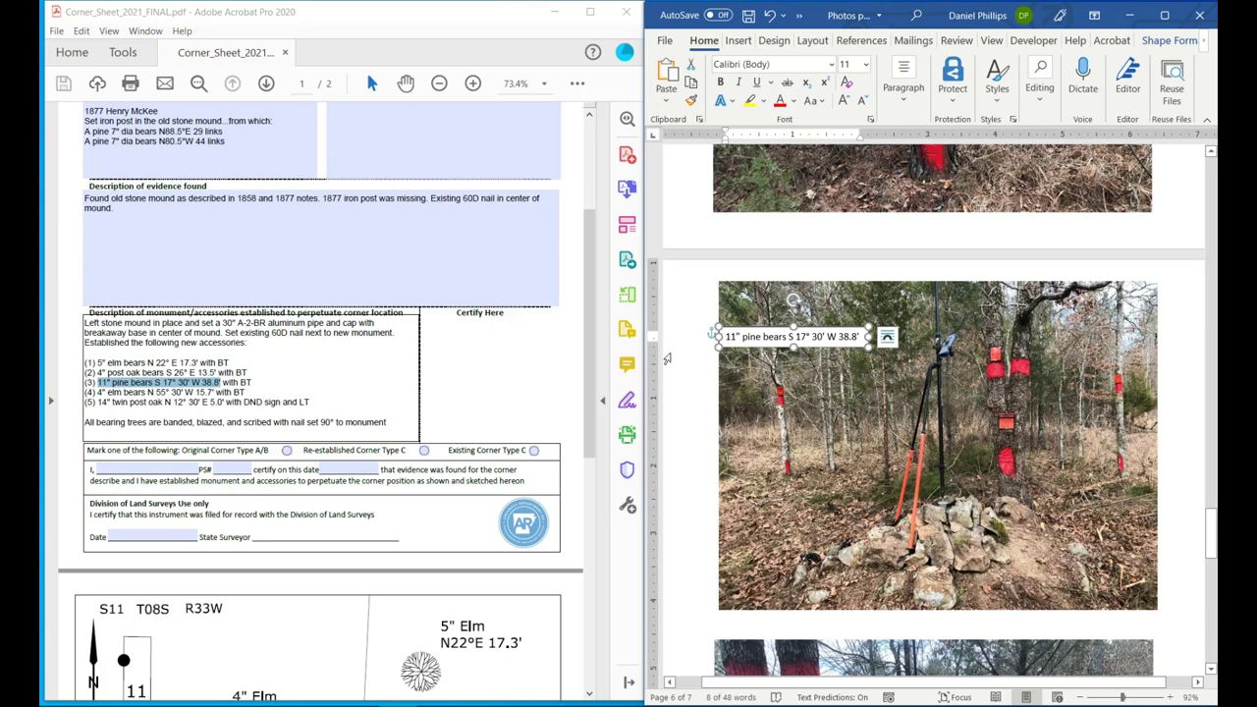
scroll(174, 400, "up", 1)
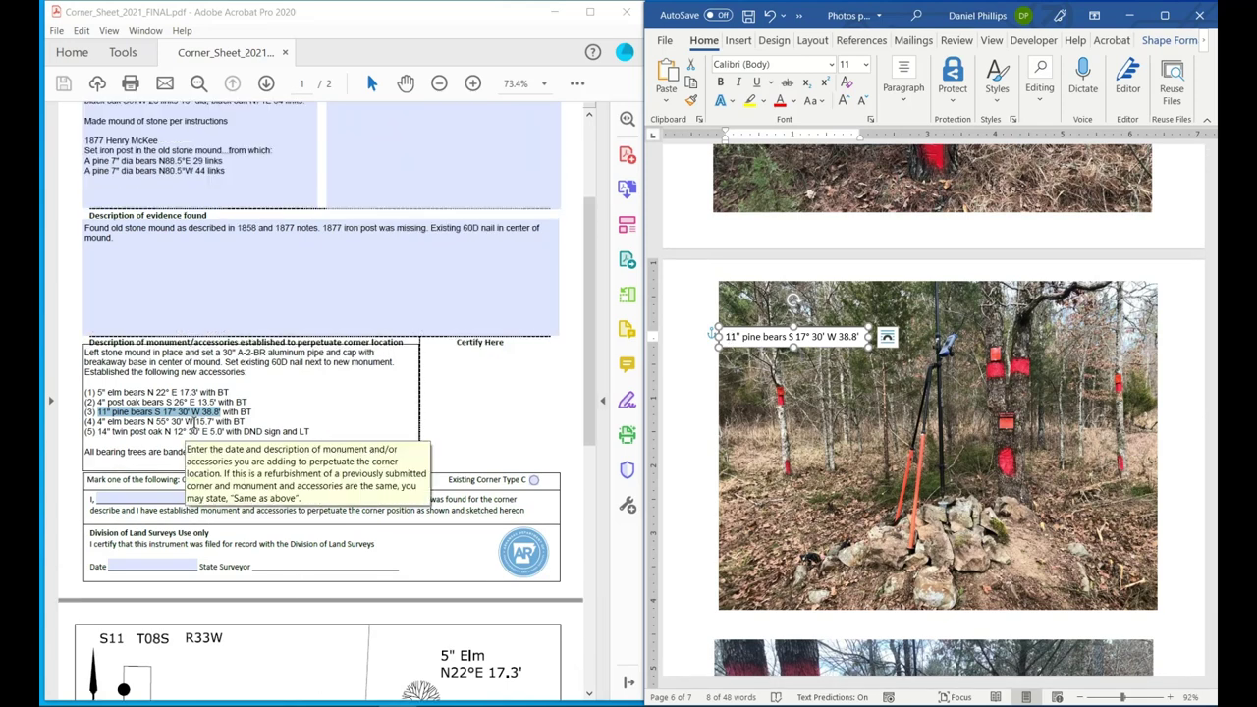
Replace the stone-mound caption with the 4" elm bears N 55° 30' W 15.7' bearing from the PDF.
left_click_drag(209, 422, 106, 422)
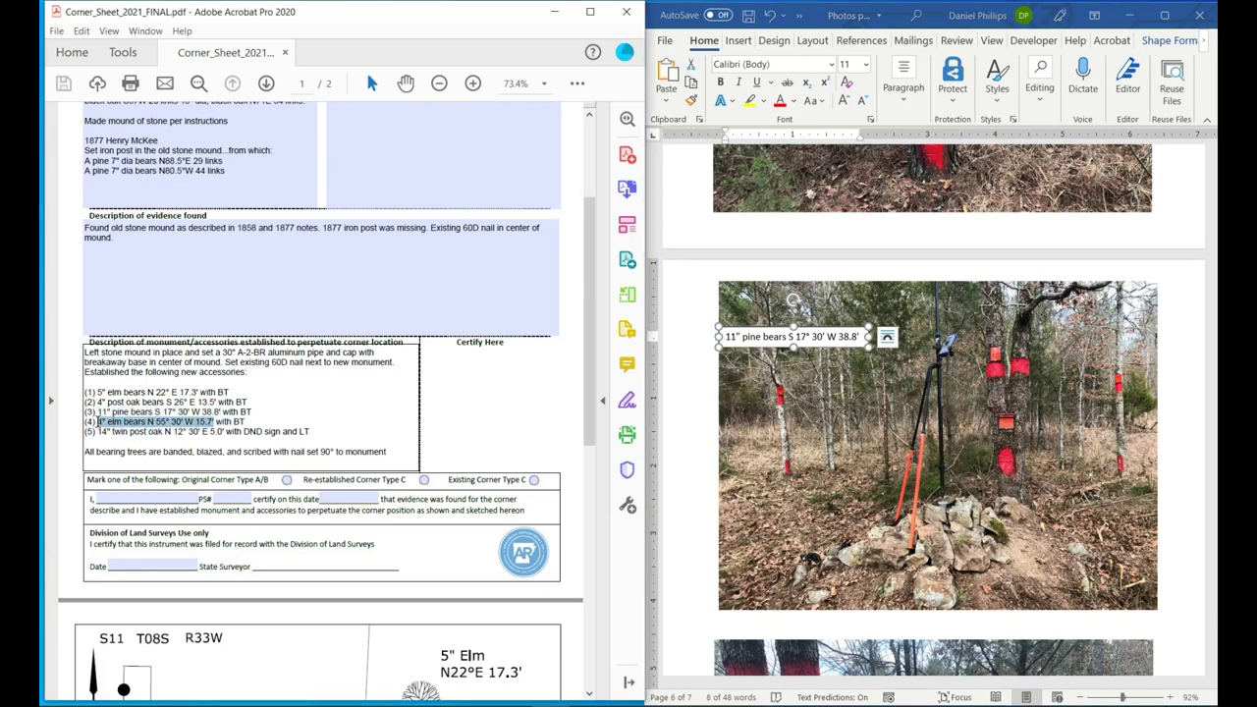
right_click(99, 421)
left_click(138, 458)
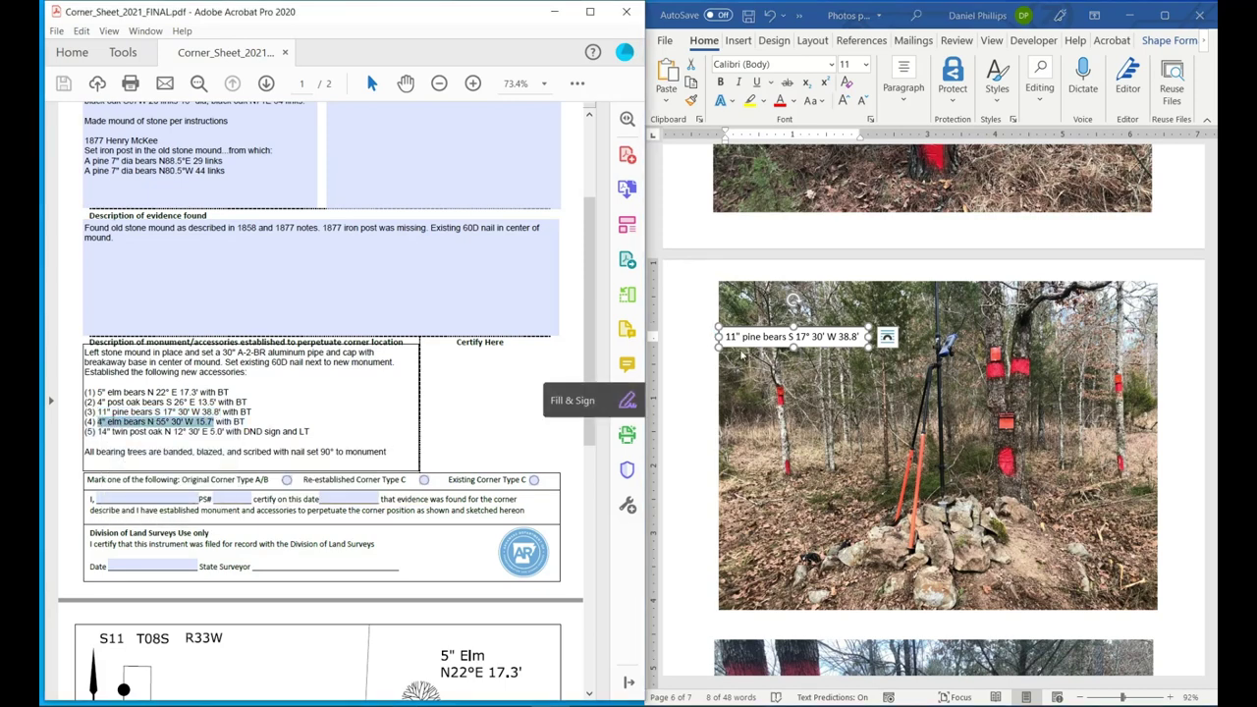
left_click(749, 337)
right_click(711, 333)
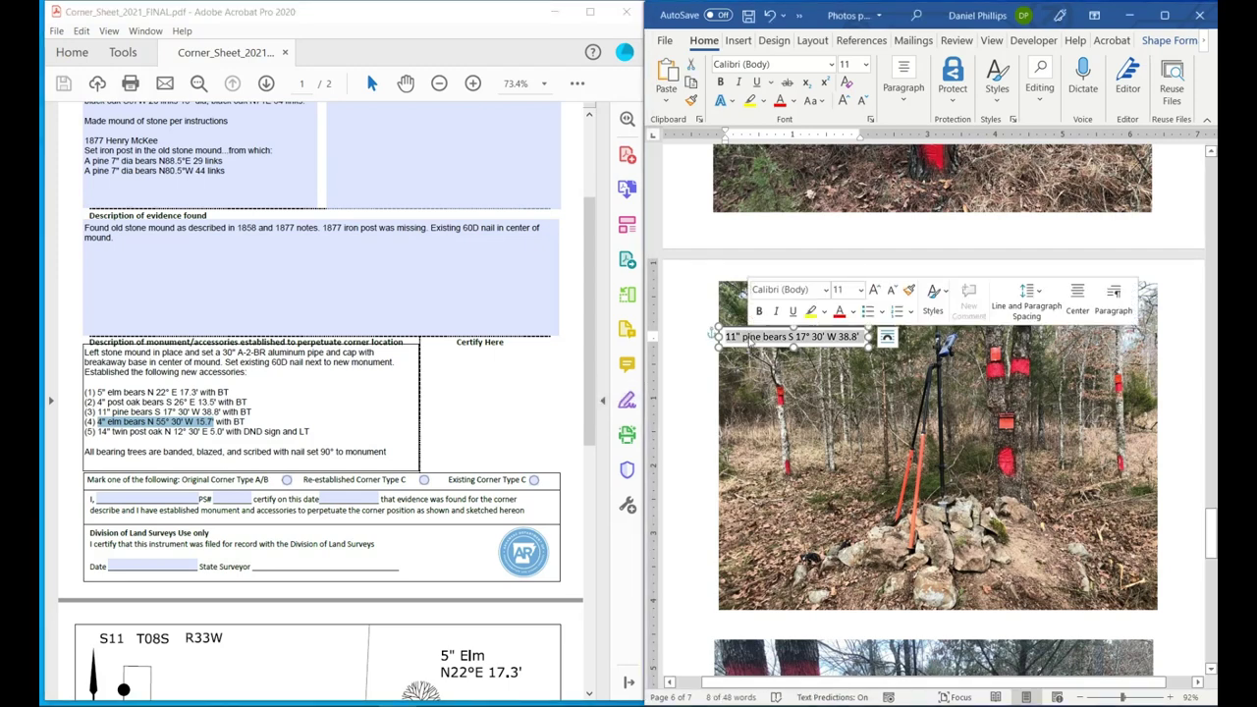
key("ctrl+v")
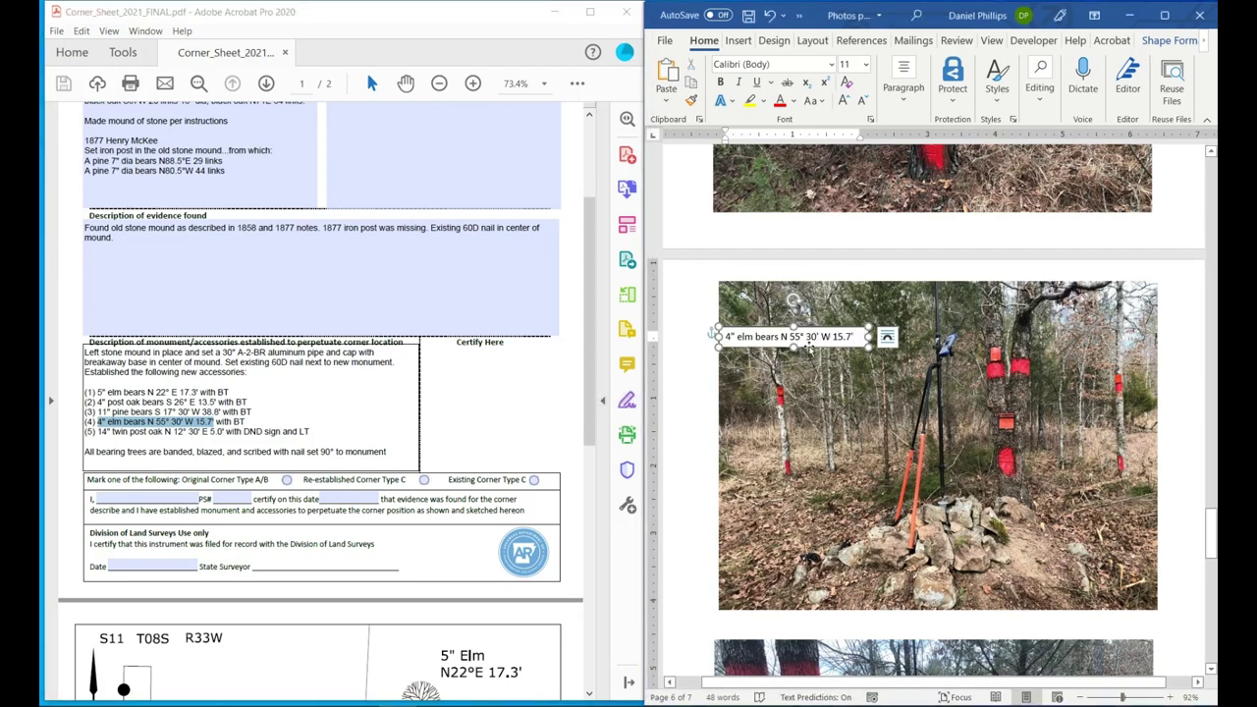
key("BackSpace")
key("BackSpace")
key("BackSpace")
key("BackSpace")
key("BackSpace")
key("BackSpace")
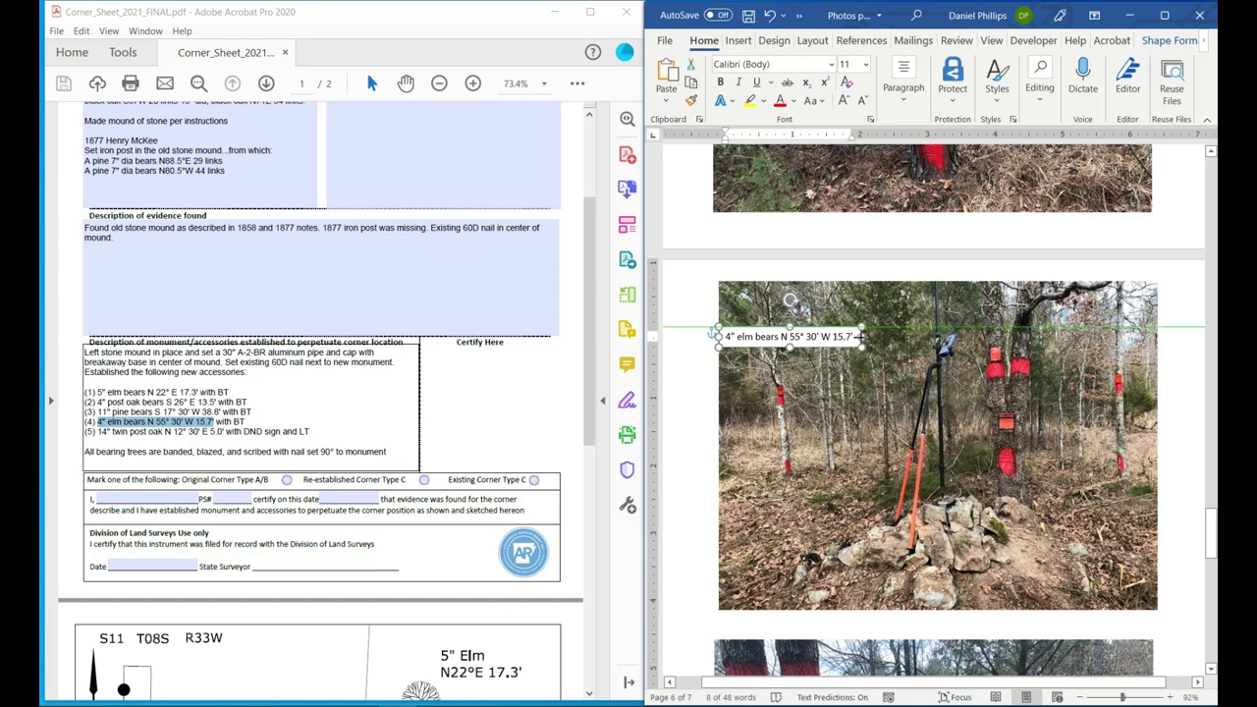
key("ctrl+z")
Paste a second copy of the elm caption on the photo's right side with Through wrapping.
right_click(853, 351)
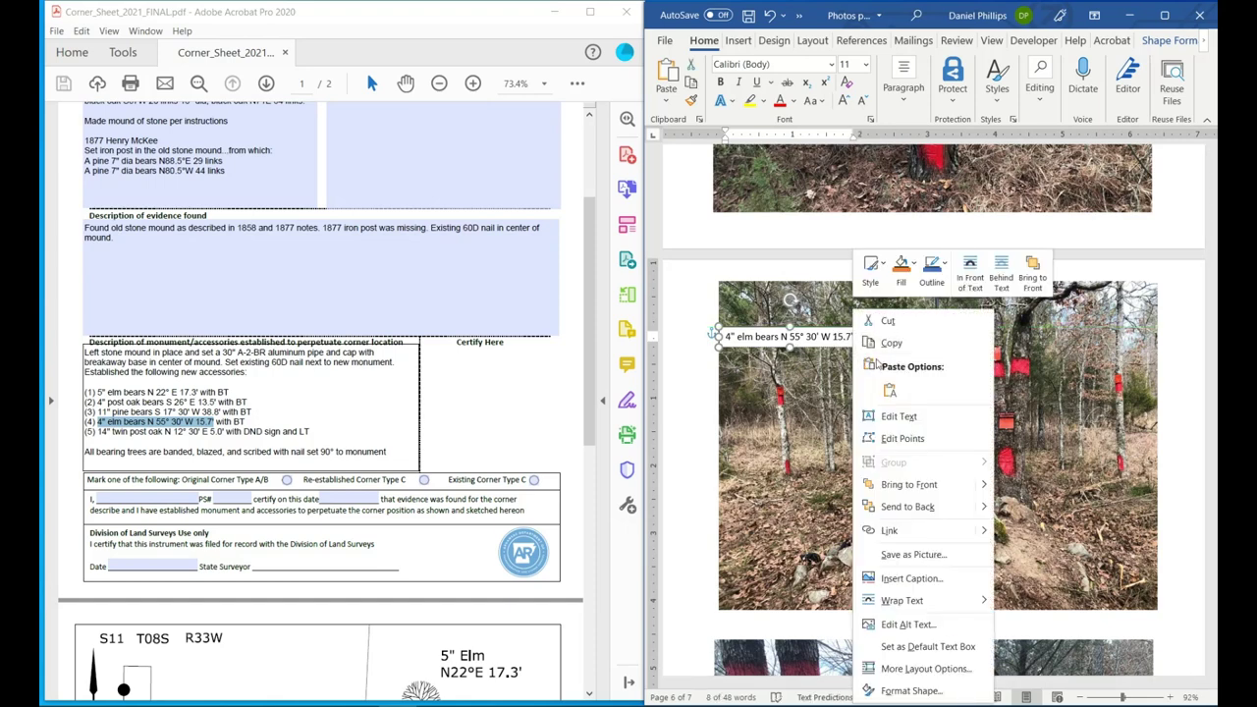
left_click(882, 342)
left_click(894, 311)
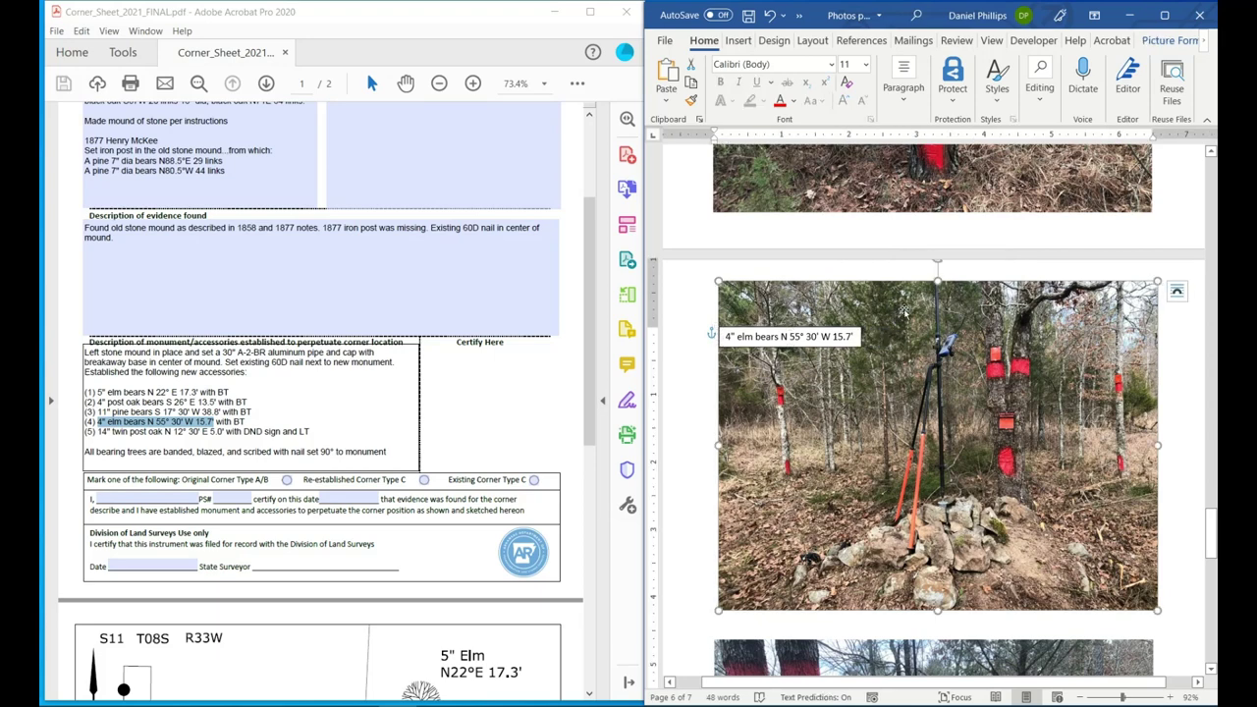
key("ctrl+v")
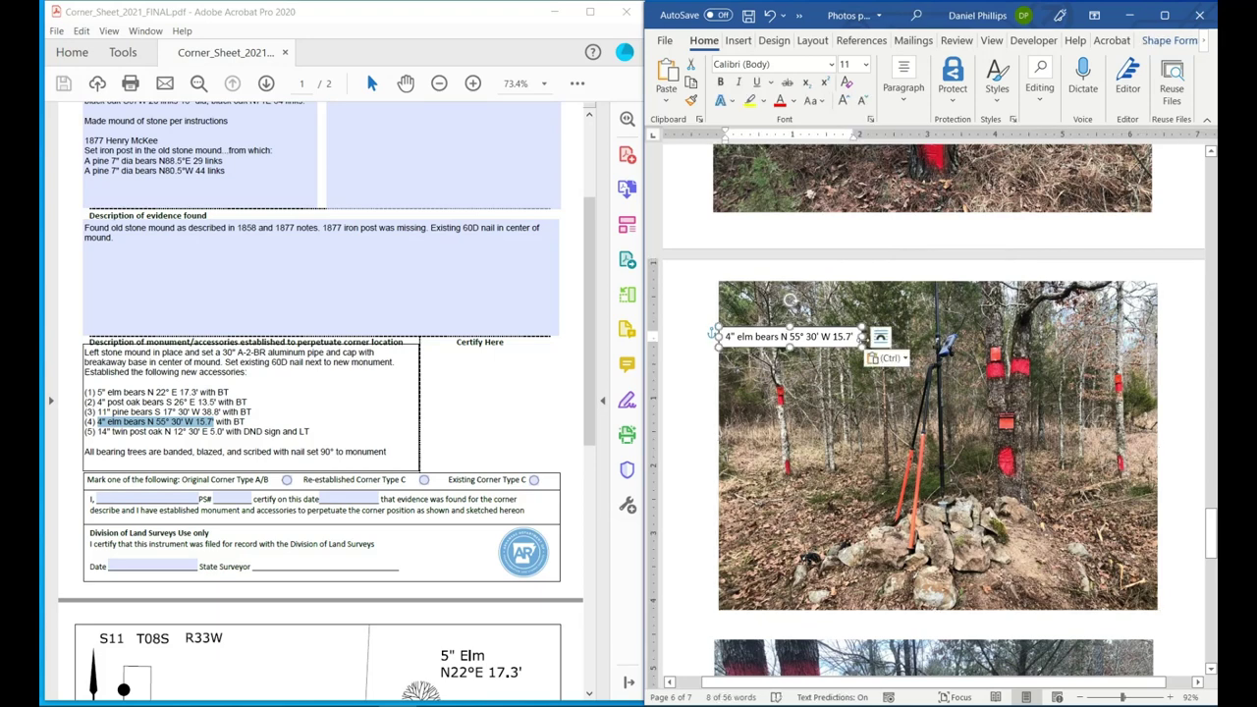
left_click_drag(817, 348, 1052, 336)
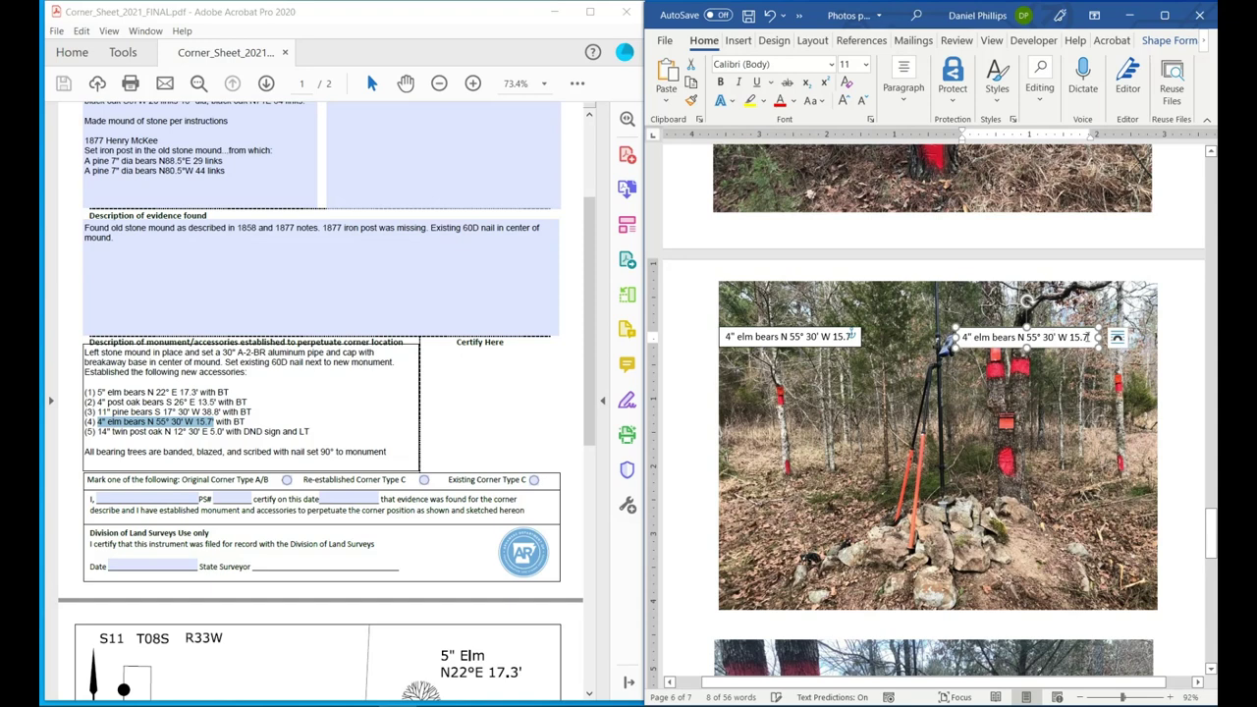
left_click(1117, 337)
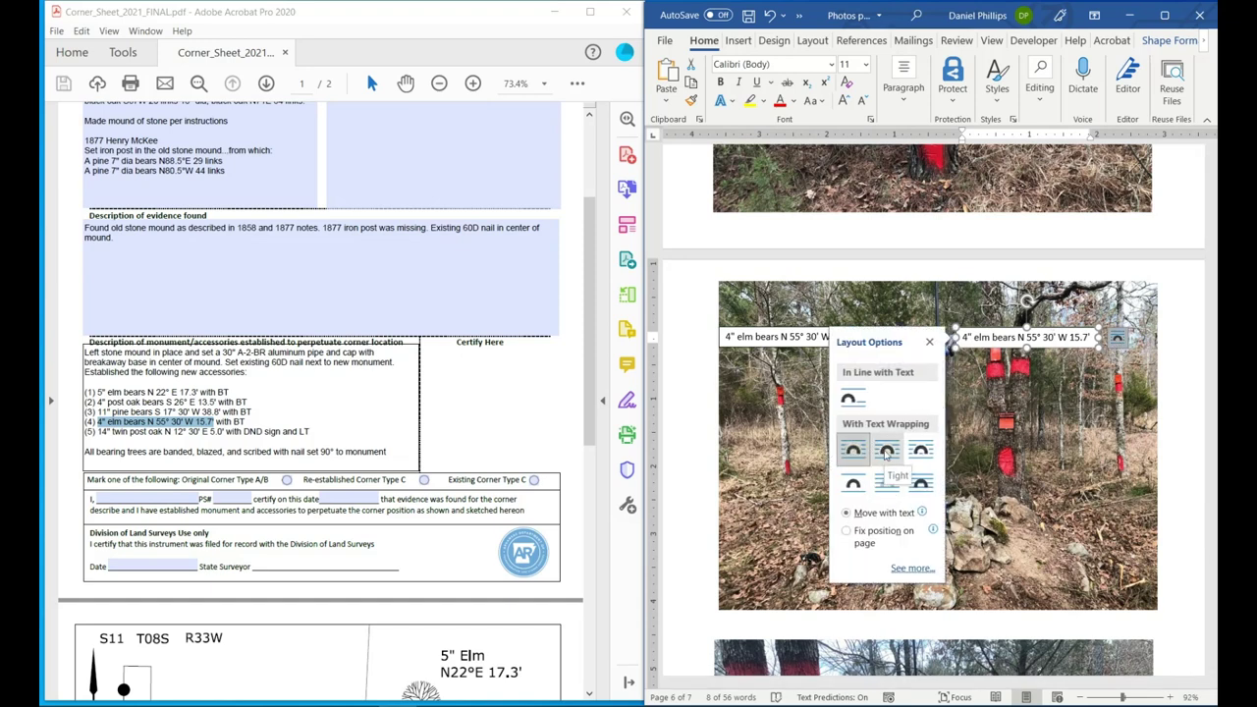
left_click(920, 449)
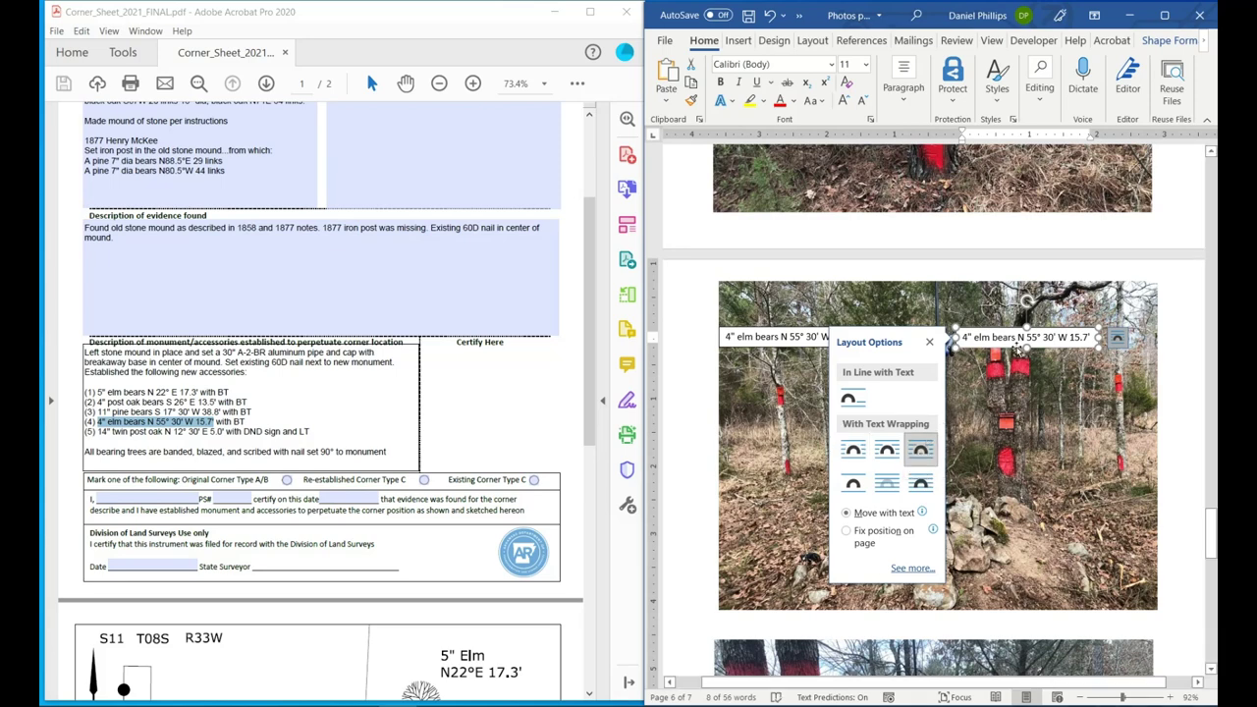
left_click_drag(1017, 343, 985, 340)
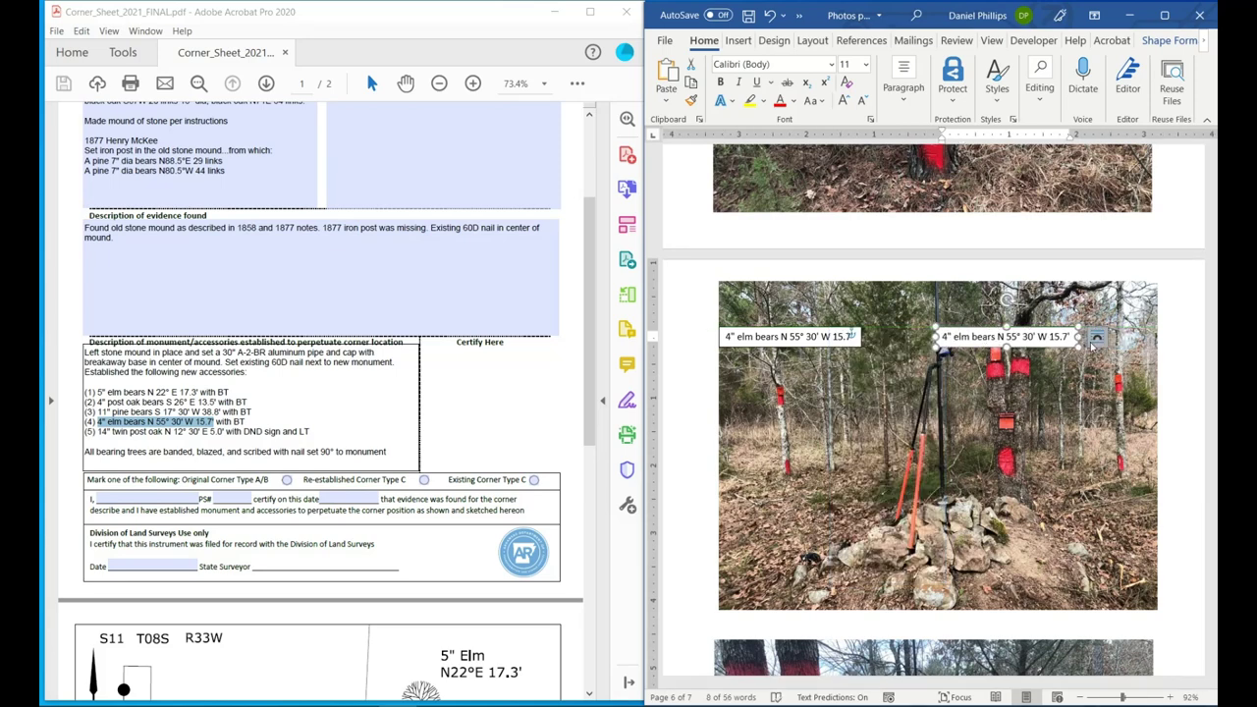
Set the second caption to In Front of Text and move it up over the photo's top.
left_click(851, 336)
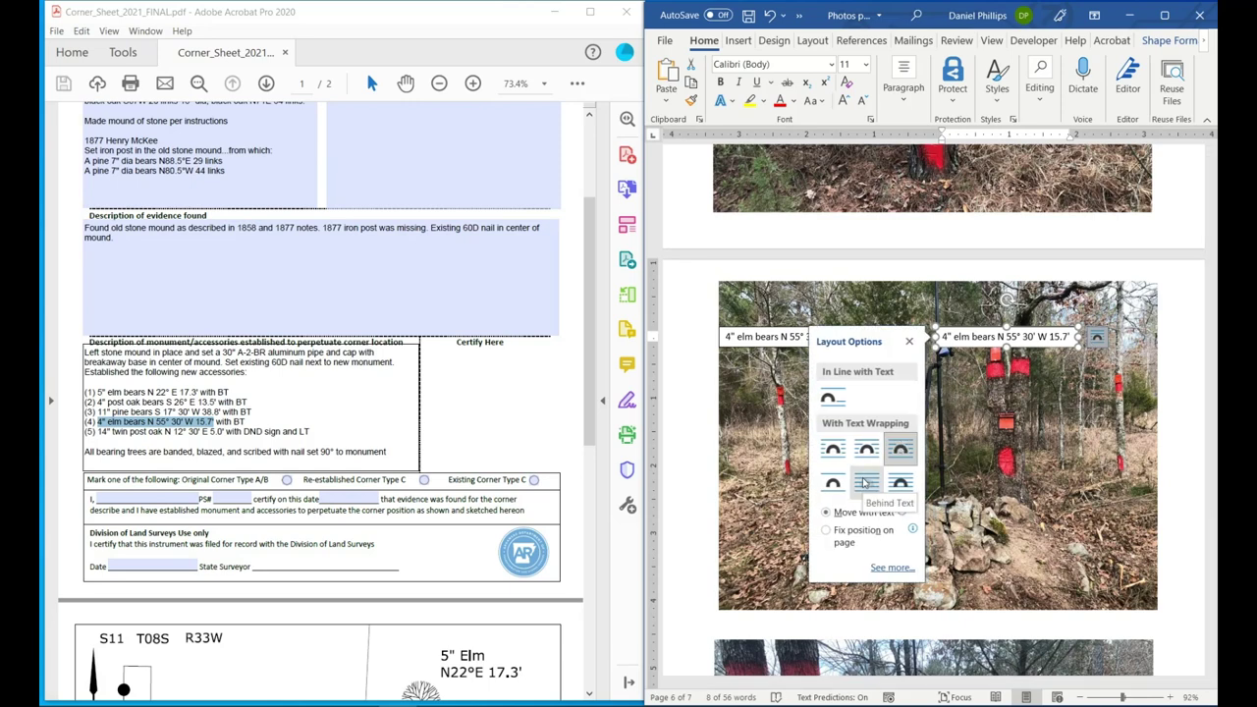
left_click(910, 483)
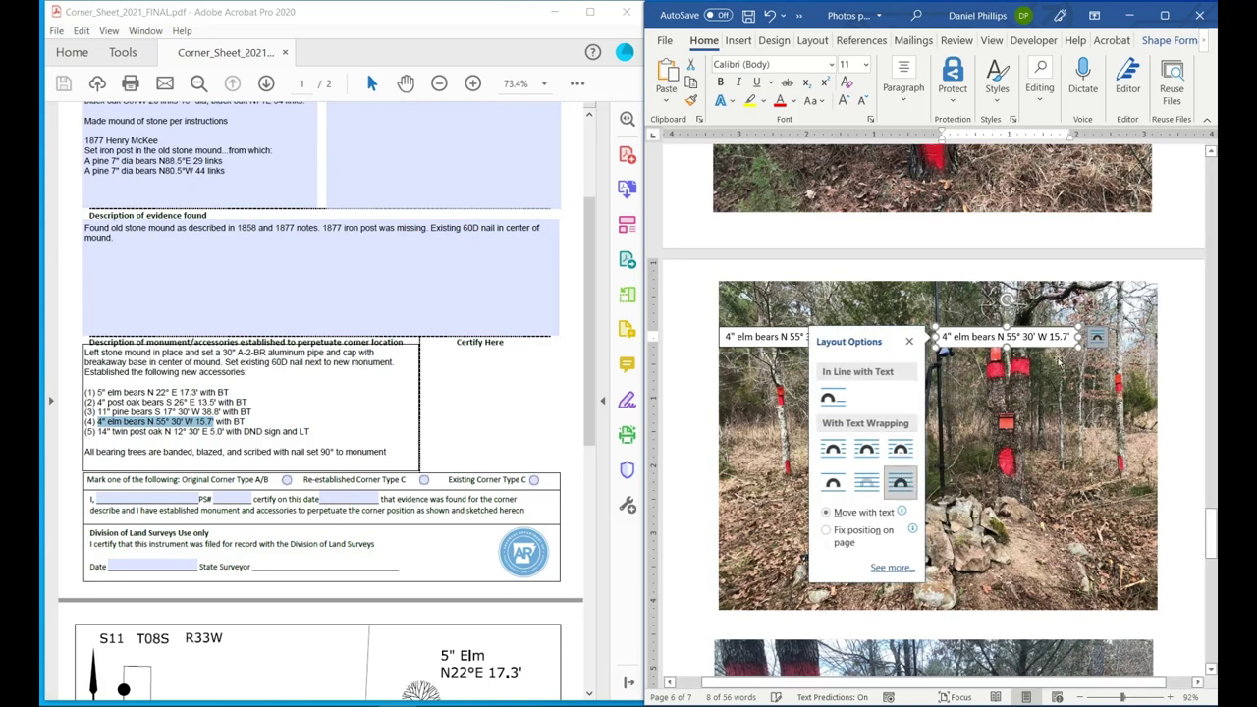
key("Escape")
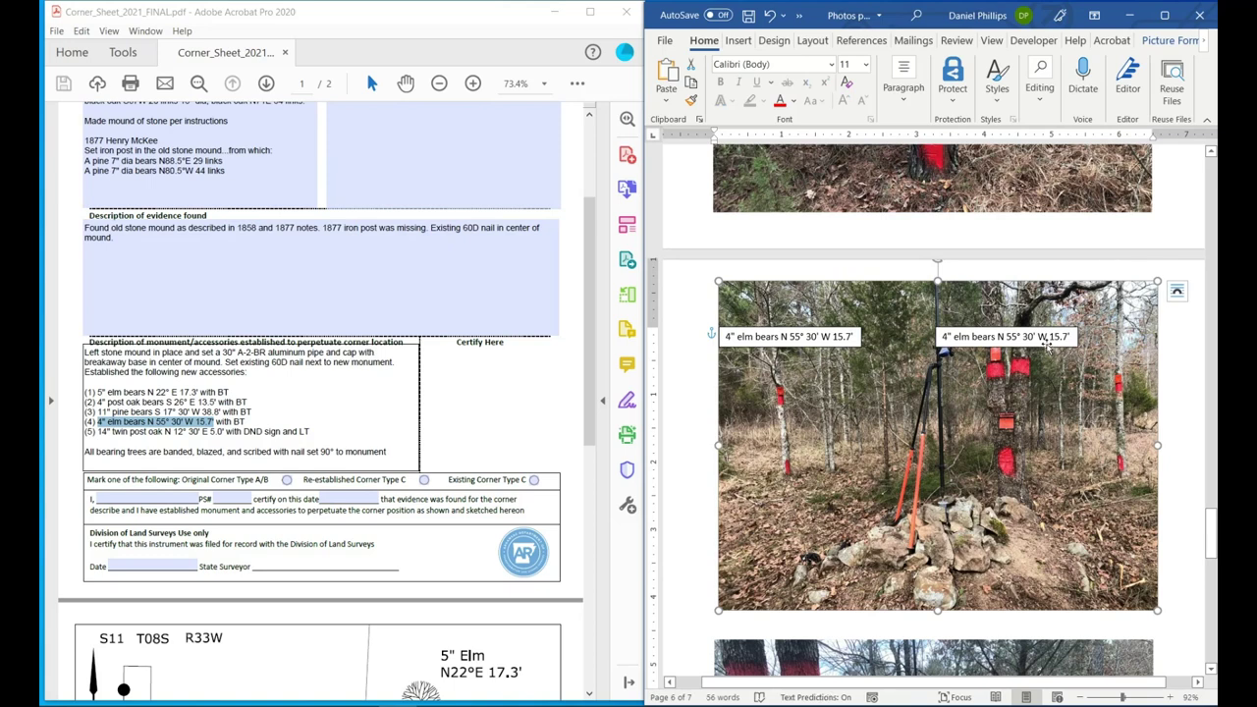
left_click_drag(1039, 338, 1036, 313)
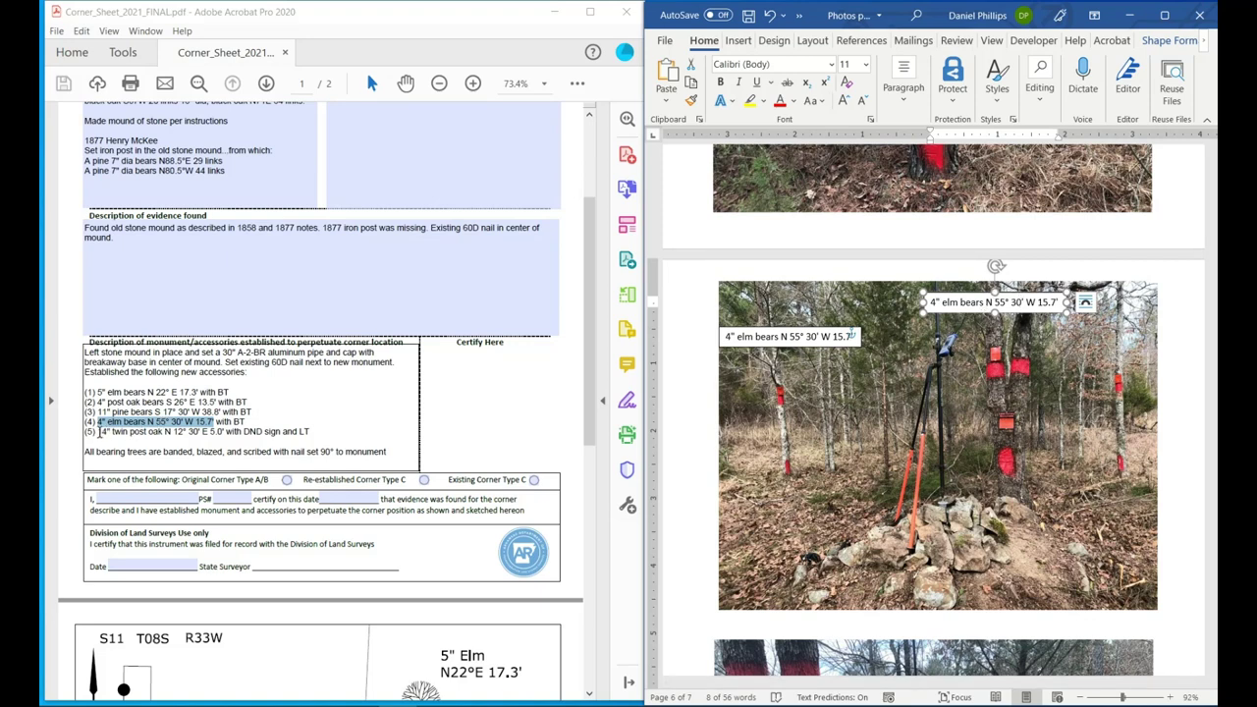
Replace the top-right caption with the 14" twin post oak bearing from PDF line (5).
mouse_move(99, 433)
left_mouse_down()
mouse_move(165, 445)
mouse_move(312, 434)
mouse_move(99, 422)
mouse_move(94, 434)
left_mouse_up()
left_click(196, 433)
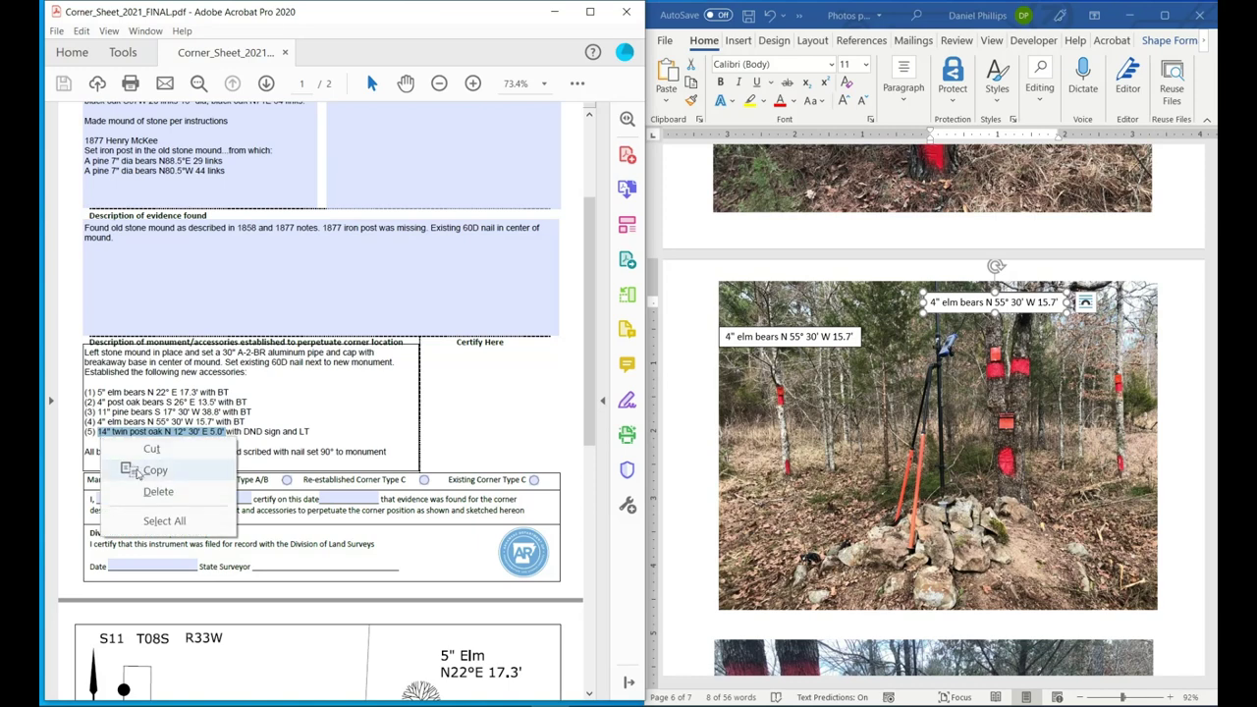
left_click(152, 471)
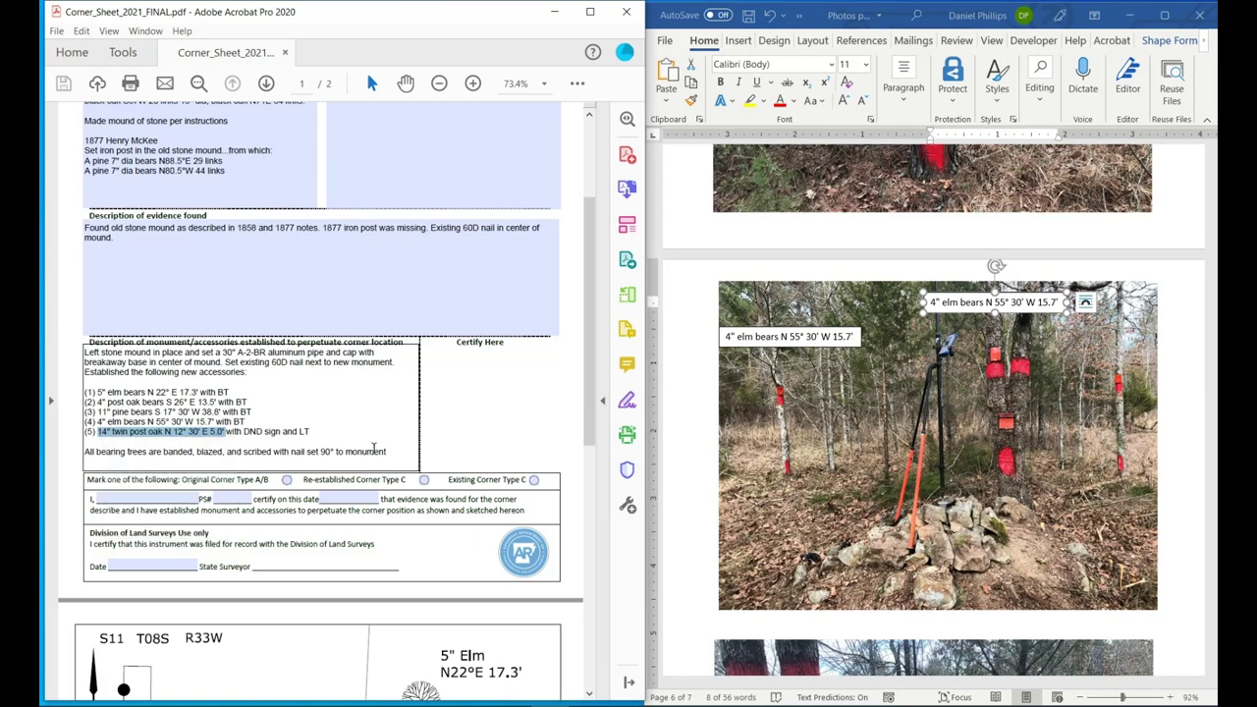
left_click(966, 304)
triple_click(966, 303)
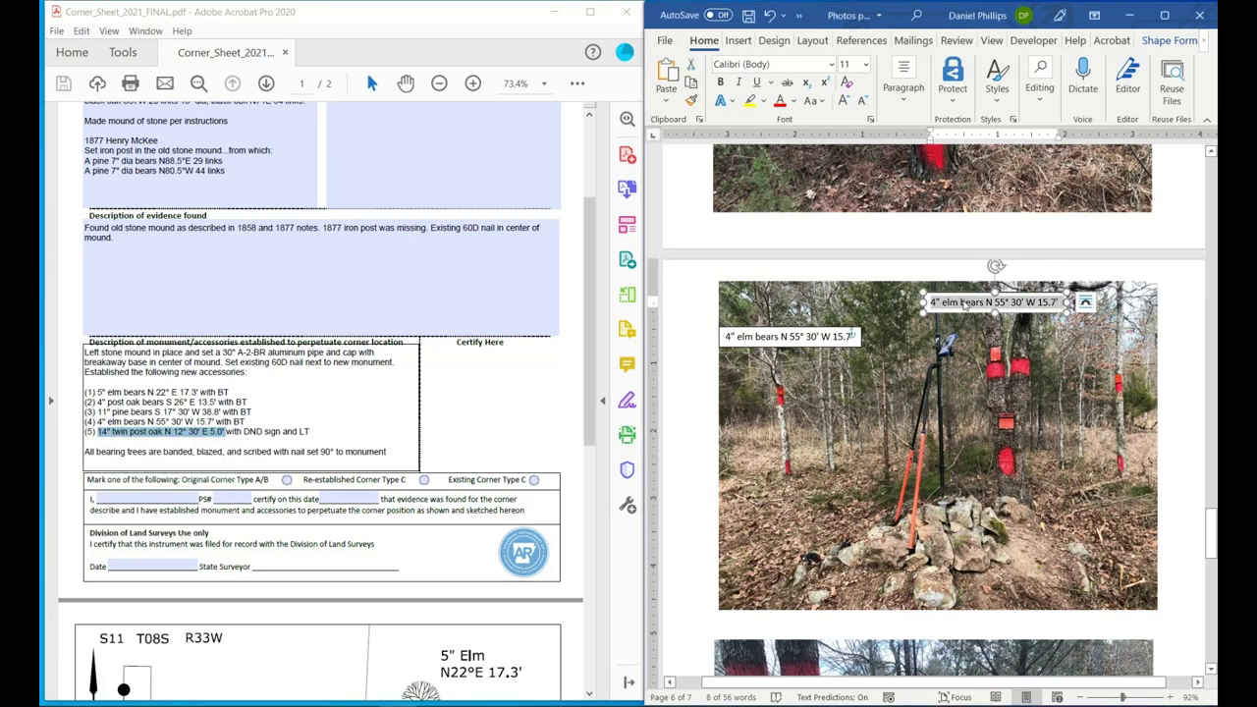
key("ctrl+v")
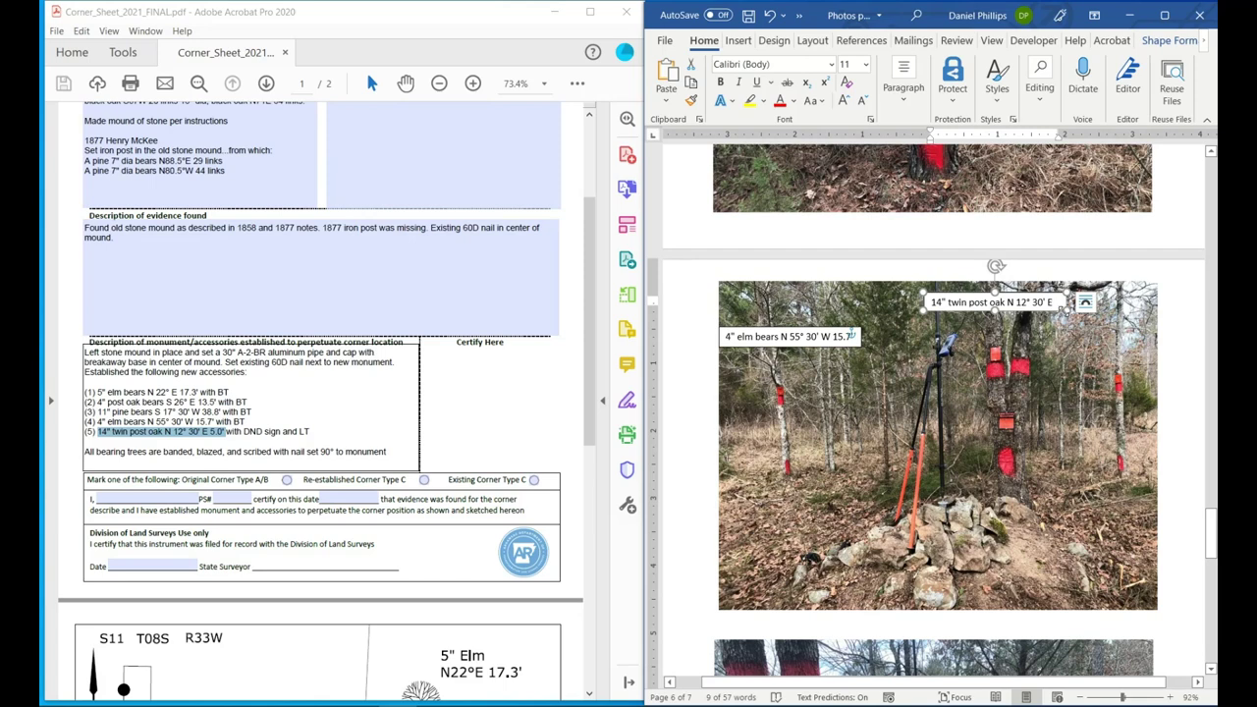
left_click_drag(1065, 308, 1079, 306)
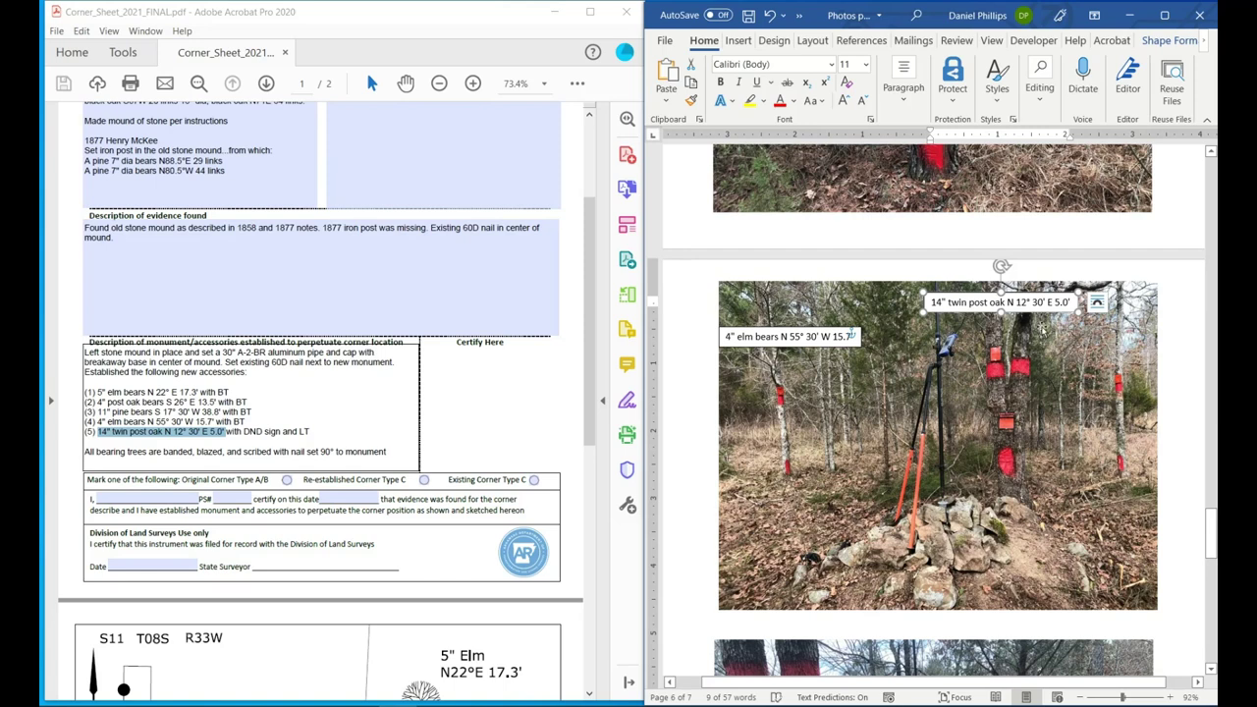
Duplicate the 4" elm caption box and place the copy beside the stone pile, bottom right.
left_click(802, 345)
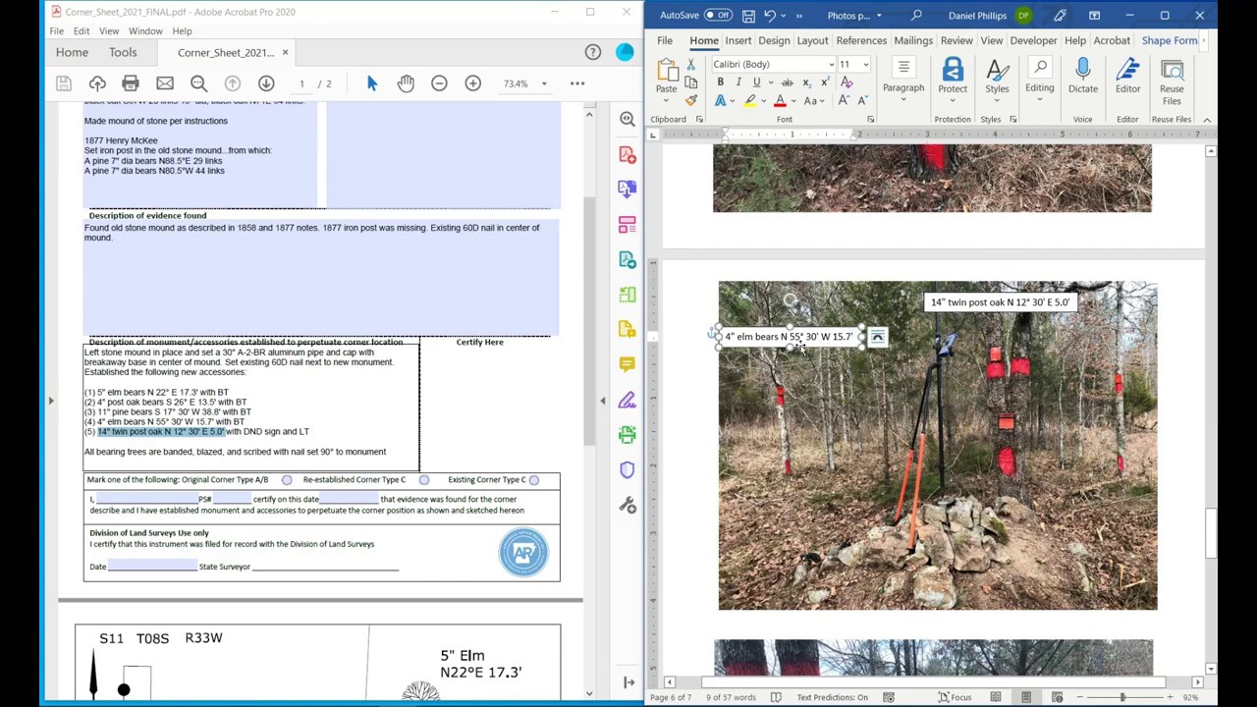
right_click(804, 351)
key("Escape")
key("ctrl+v")
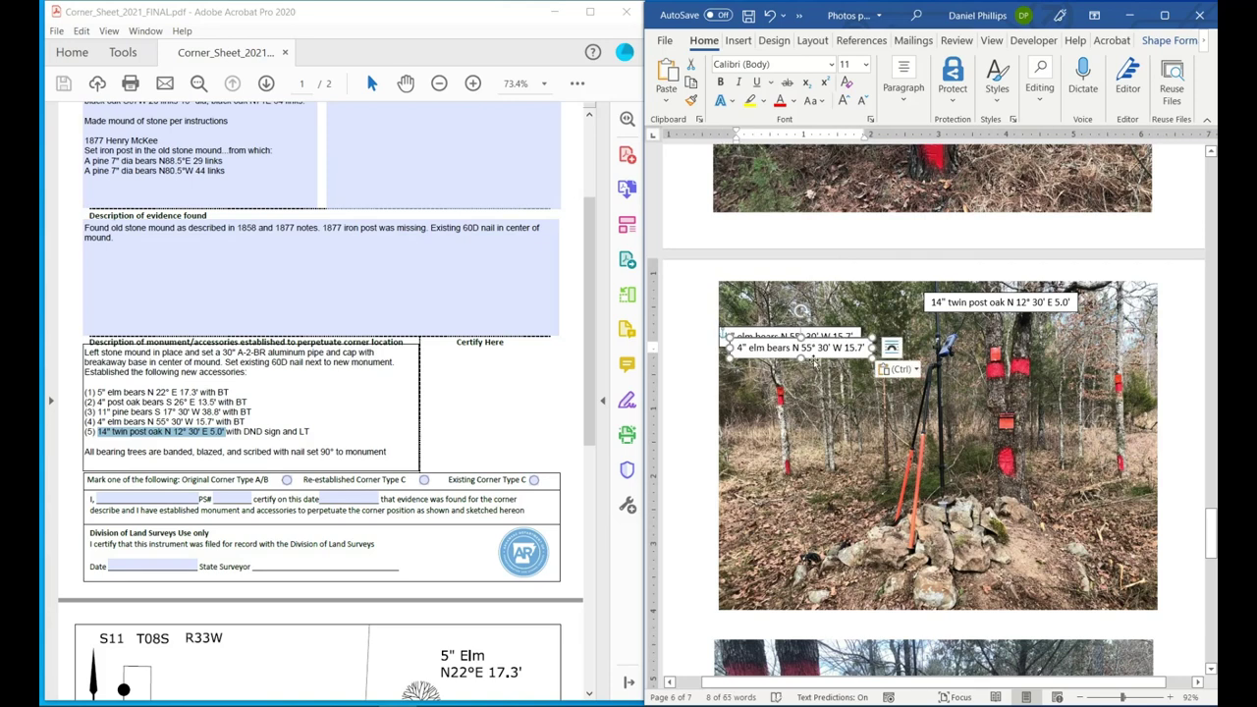
left_click_drag(814, 360, 1096, 522)
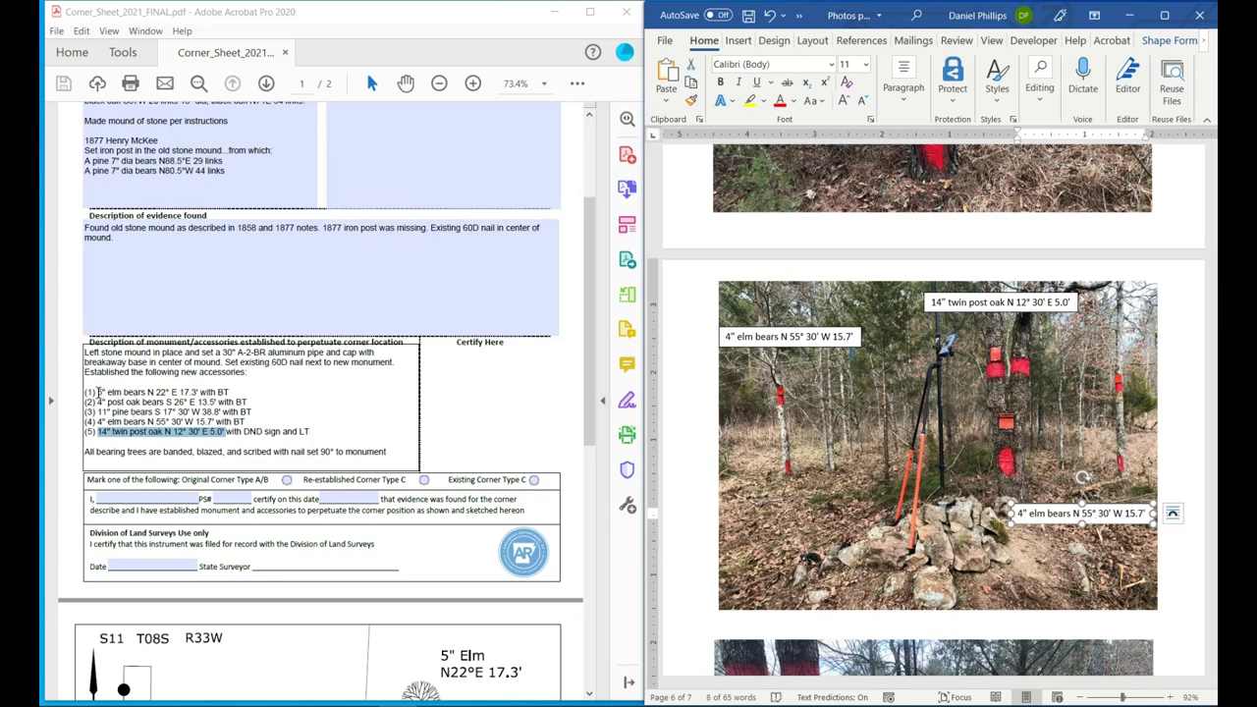
Fill the duplicate caption with the 5" elm bearing N 22° E 17.3' and narrow its box.
left_click_drag(97, 392, 180, 394)
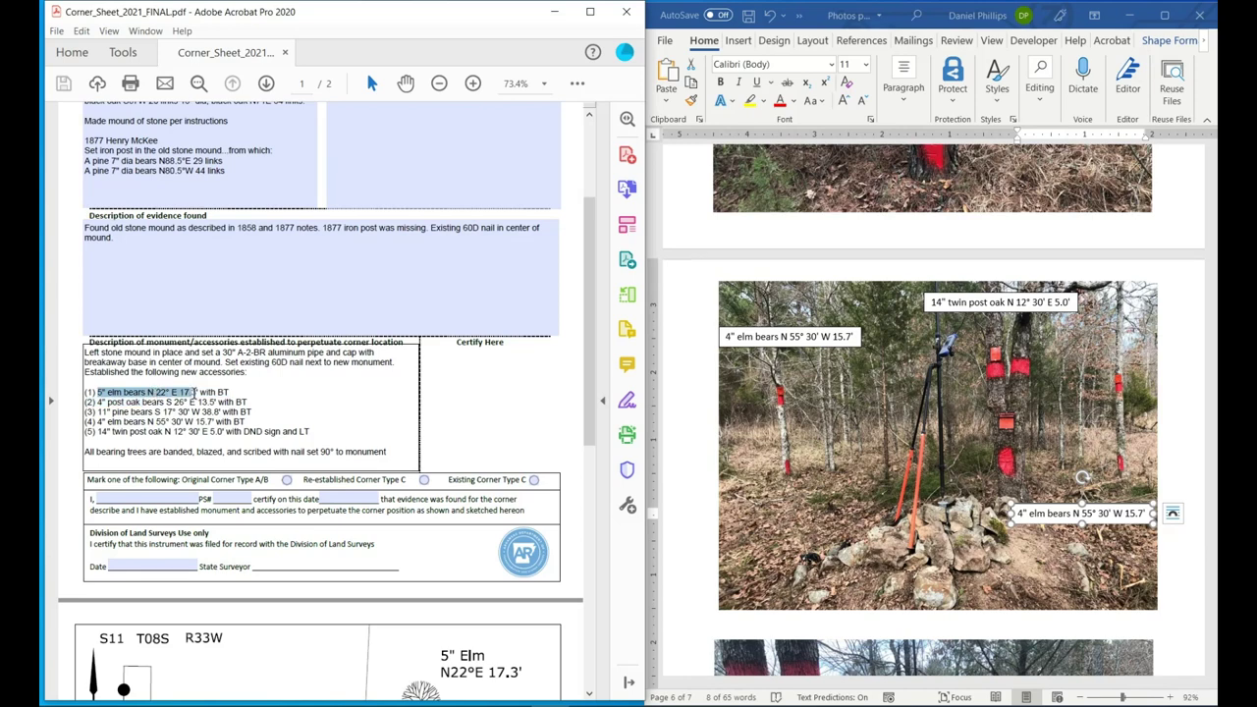
right_click(199, 392)
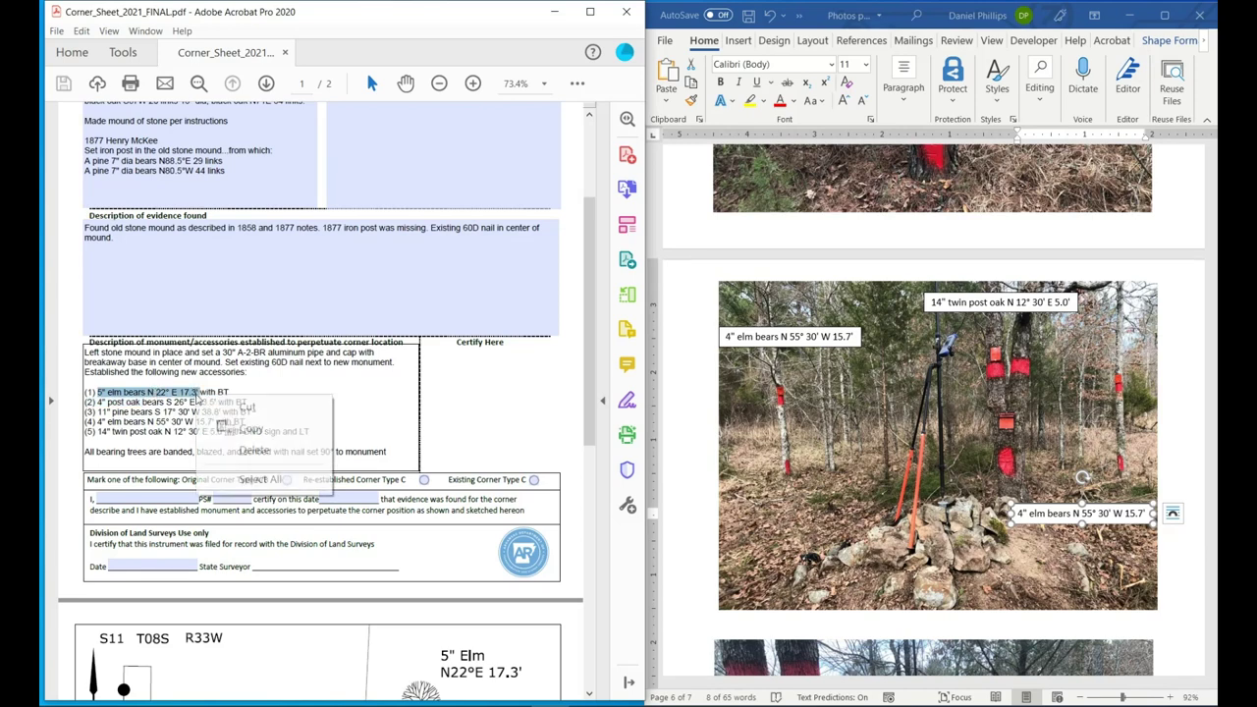
left_click(250, 429)
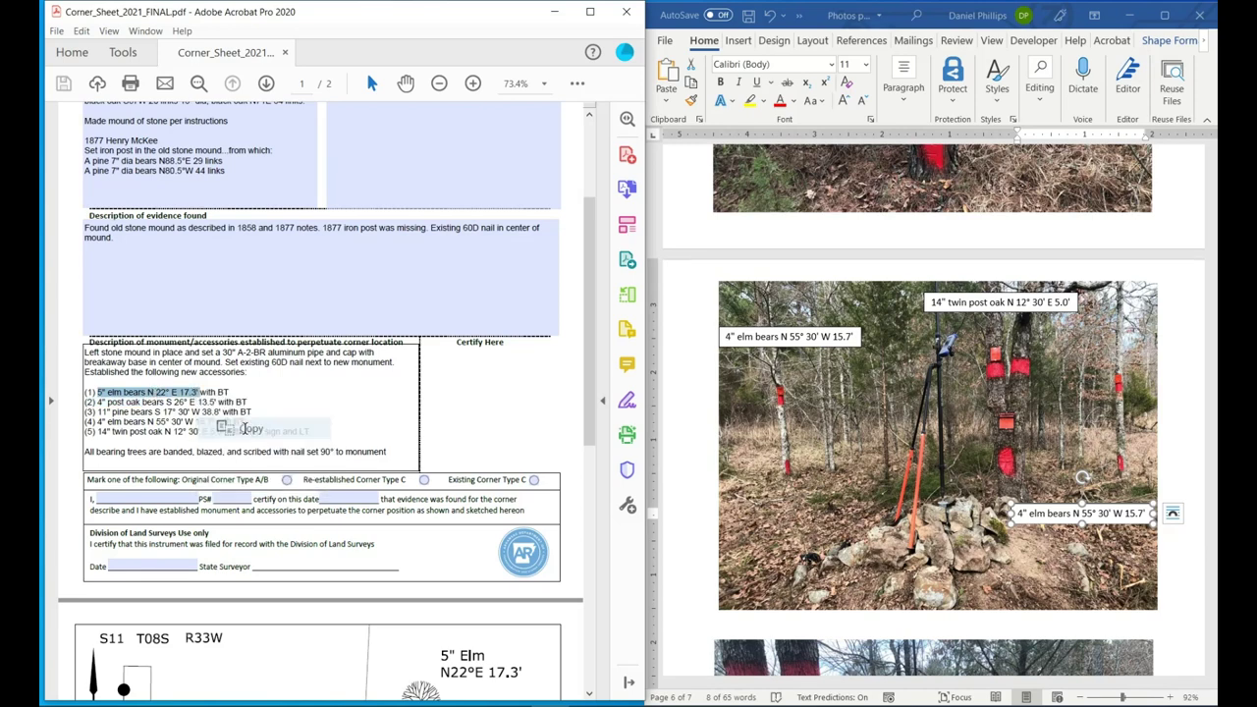
left_click(1038, 517)
double_click(1038, 516)
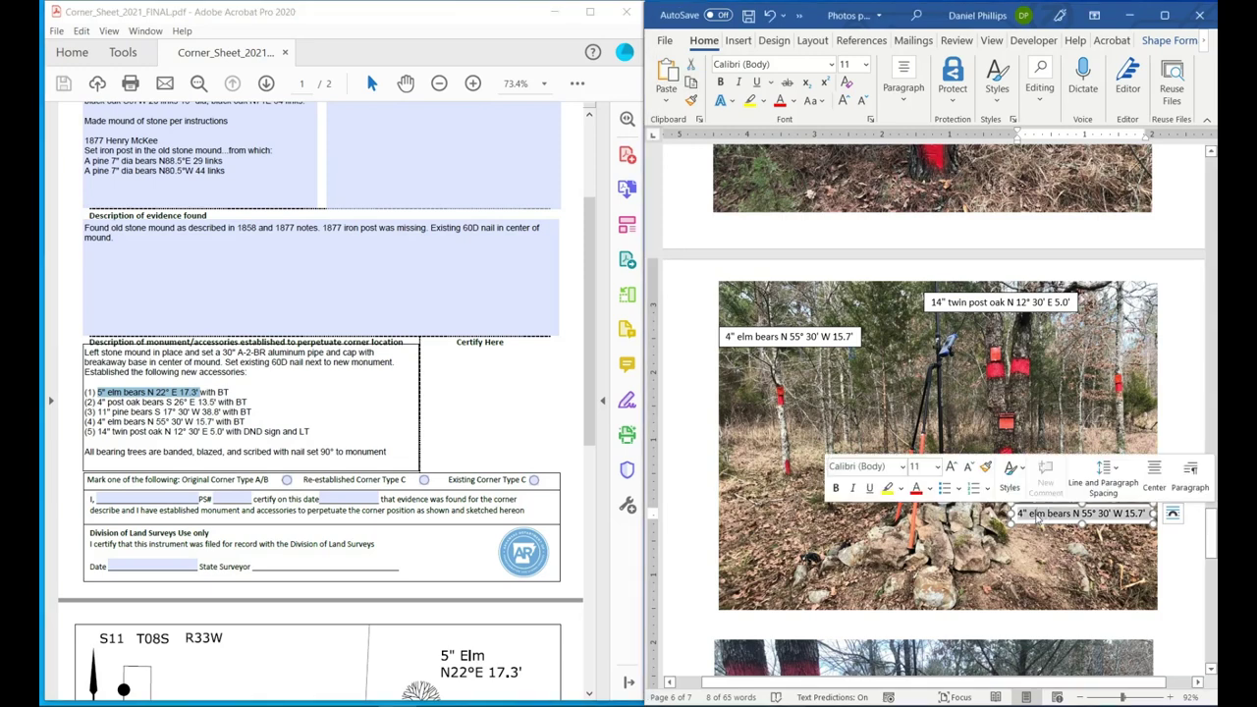
triple_click(1038, 516)
key("ctrl+v")
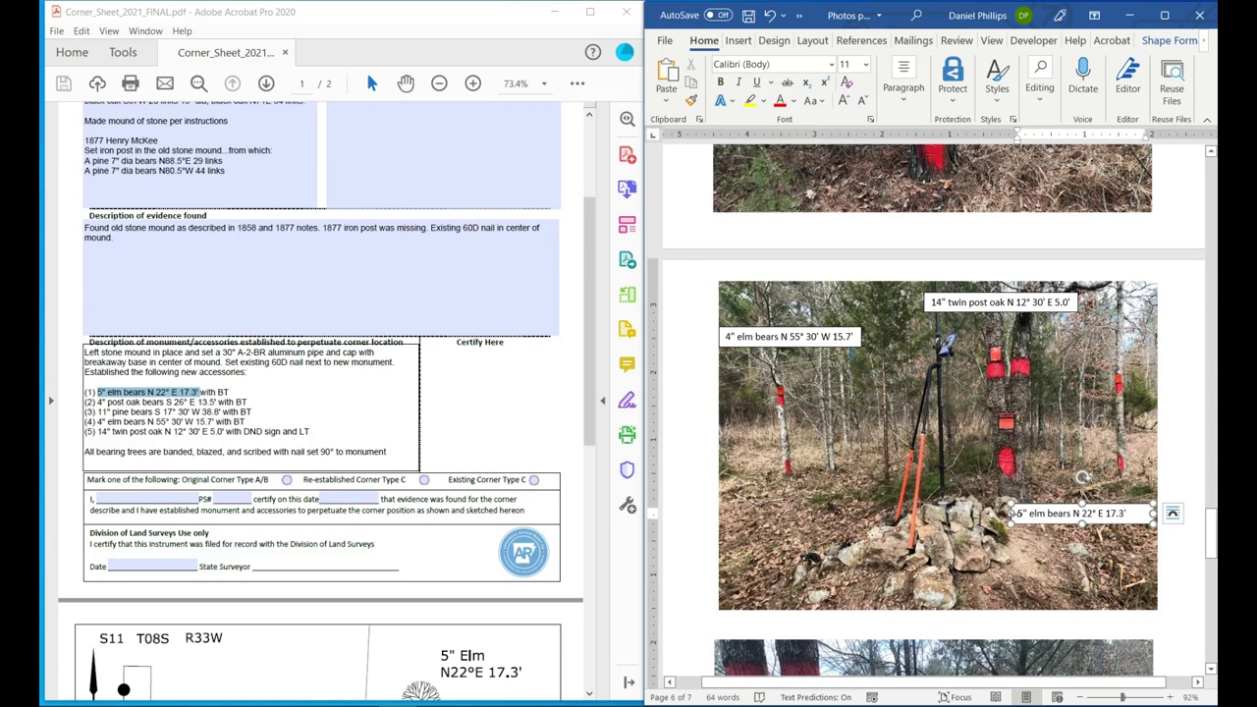
mouse_move(1012, 513)
left_mouse_down()
mouse_move(1000, 513)
mouse_move(1028, 513)
left_mouse_up()
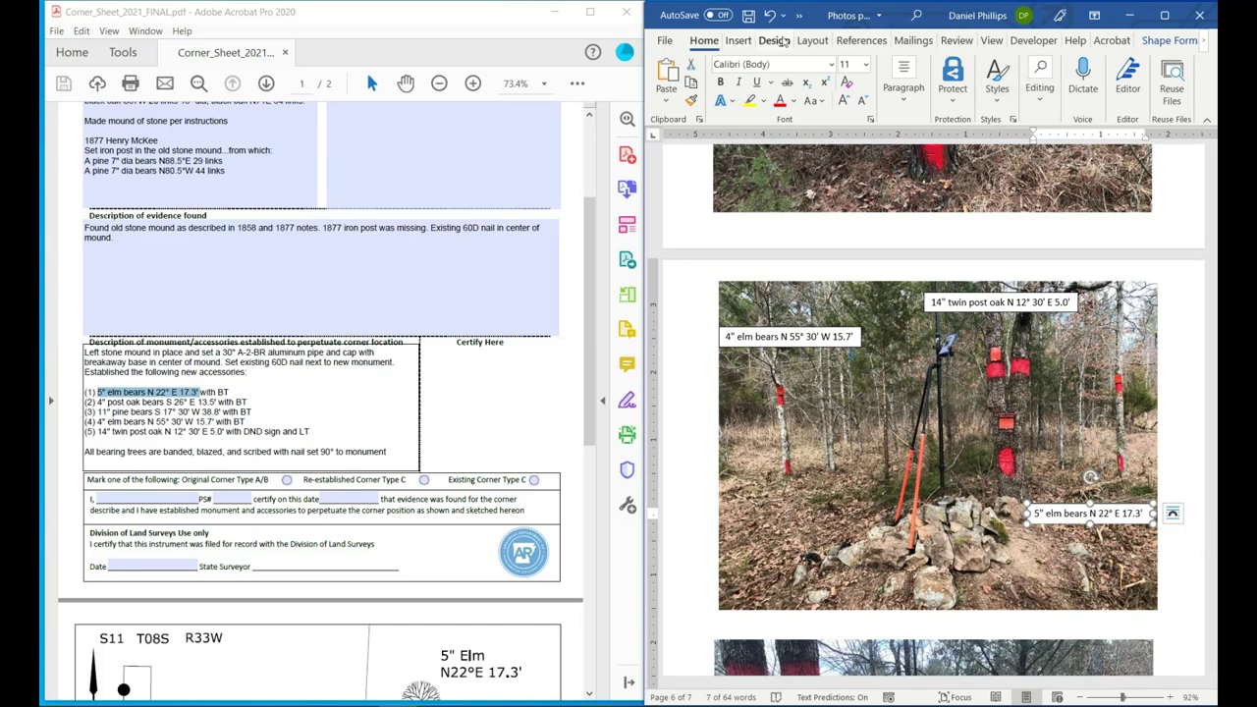
Maximize Word and draw an arrow line from the 5" elm caption up to the tree.
left_click(1167, 14)
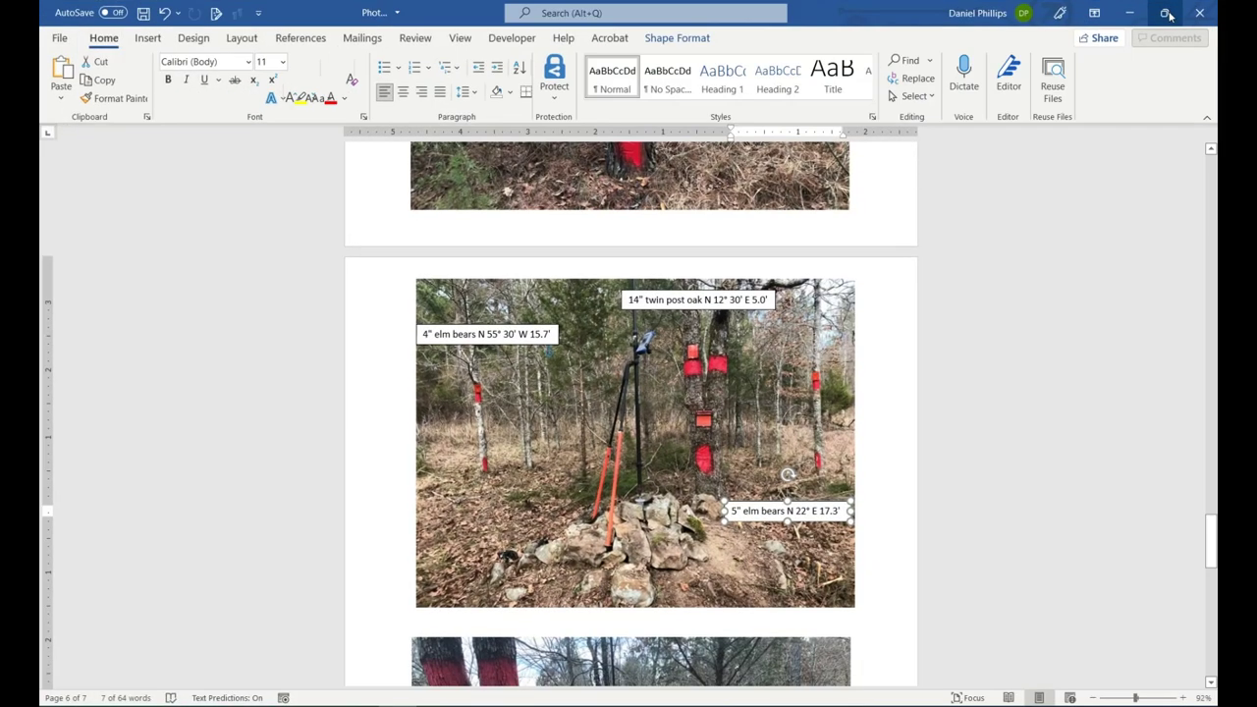
left_click(204, 37)
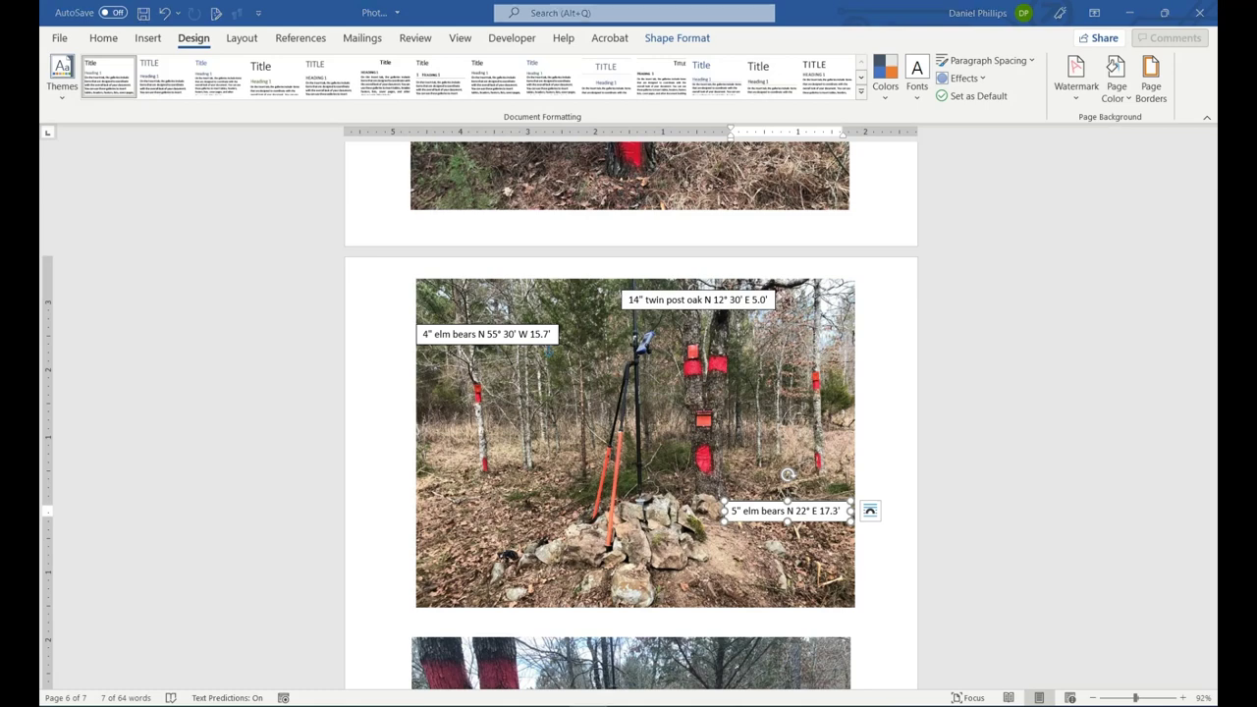
left_click(143, 41)
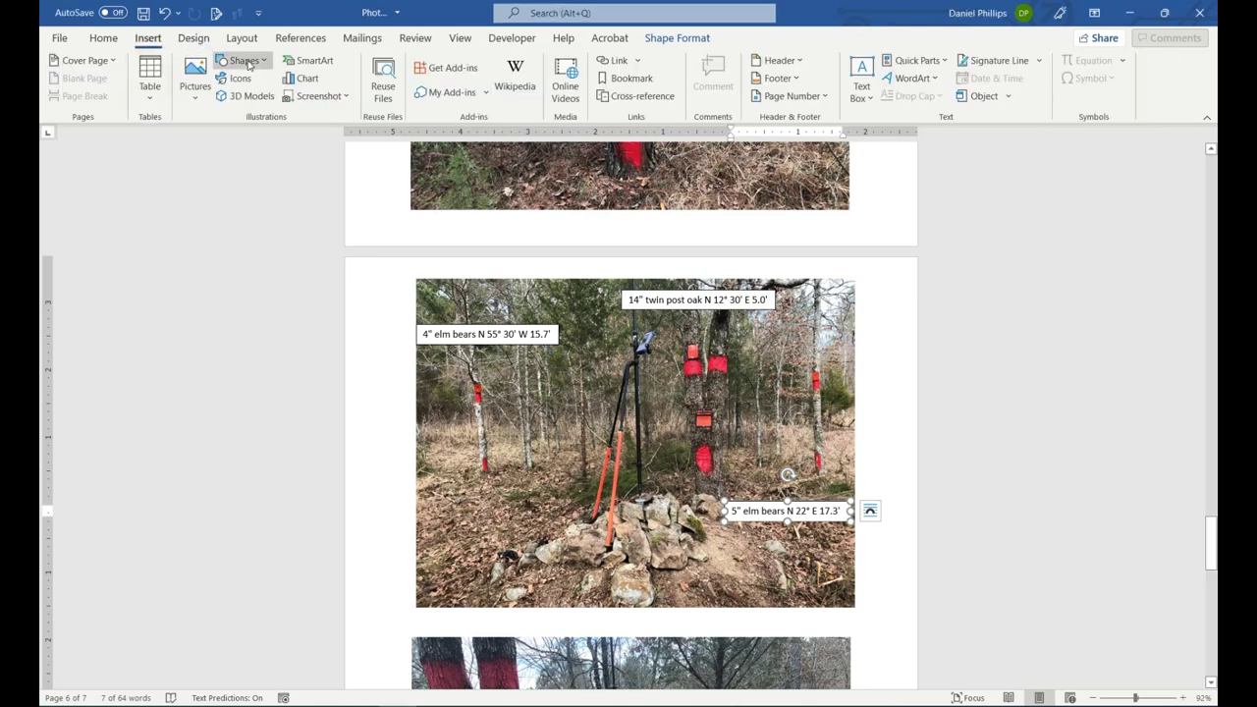
left_click(252, 63)
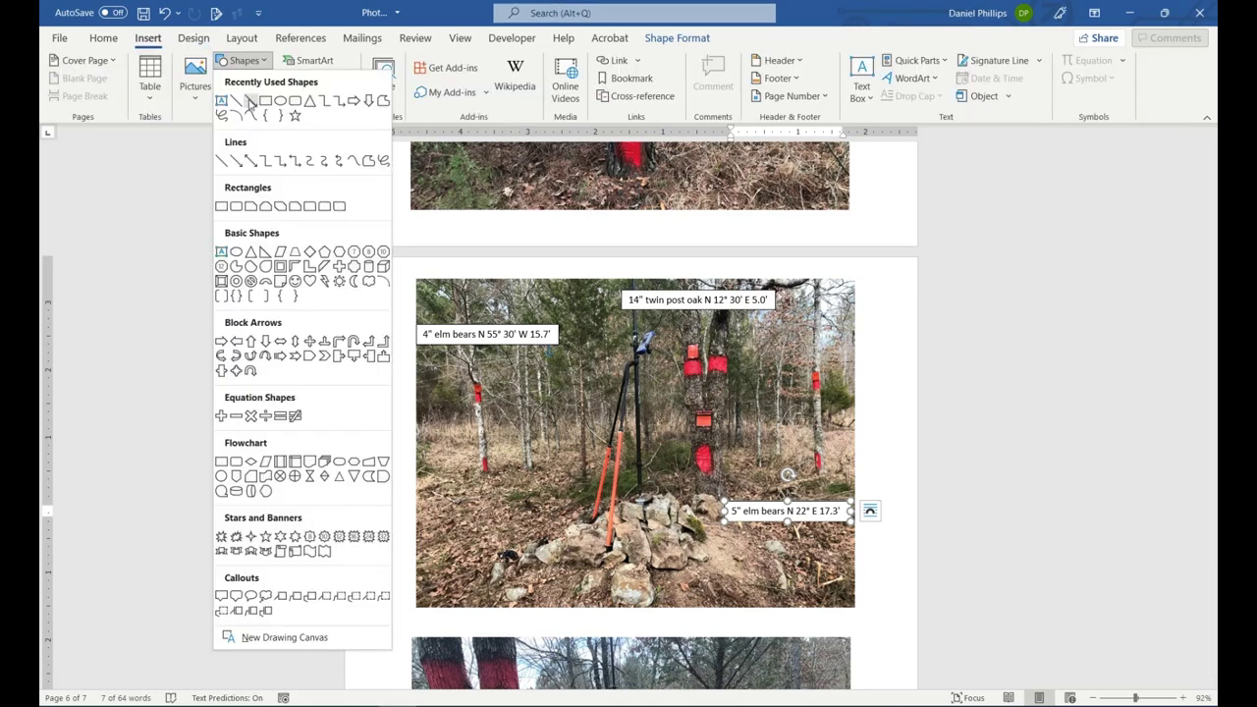
left_click(250, 101)
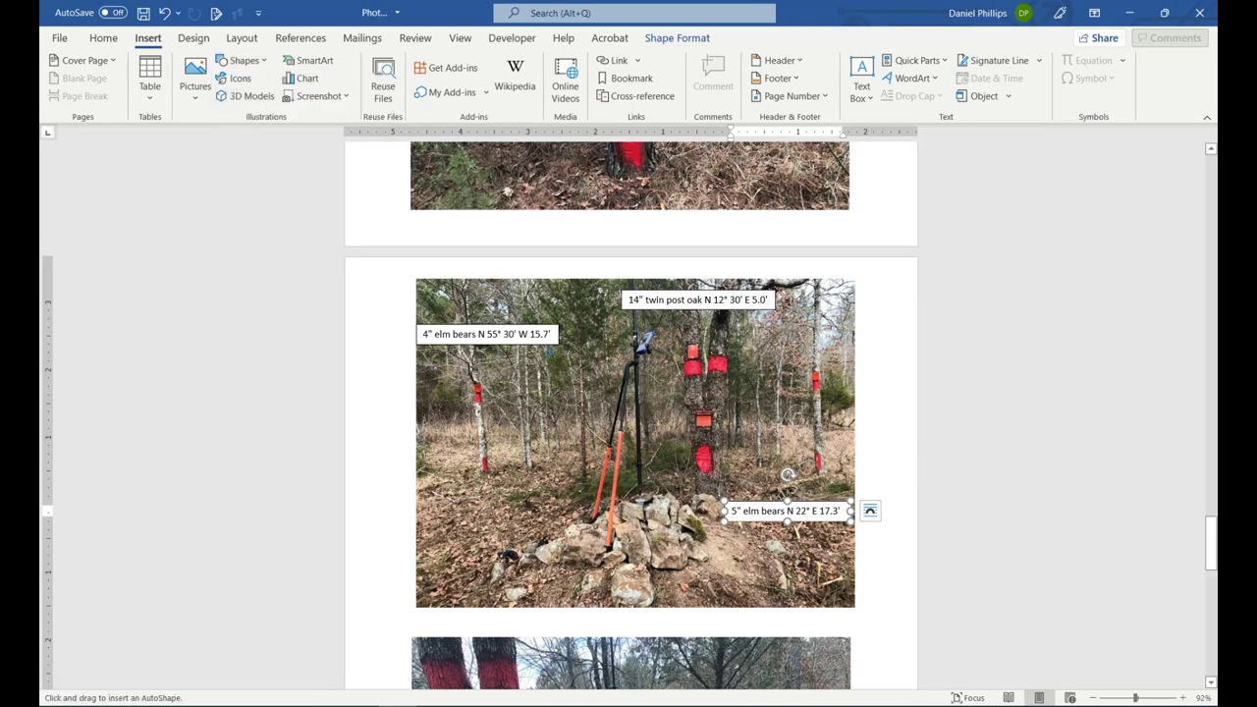
left_click_drag(800, 494, 867, 556)
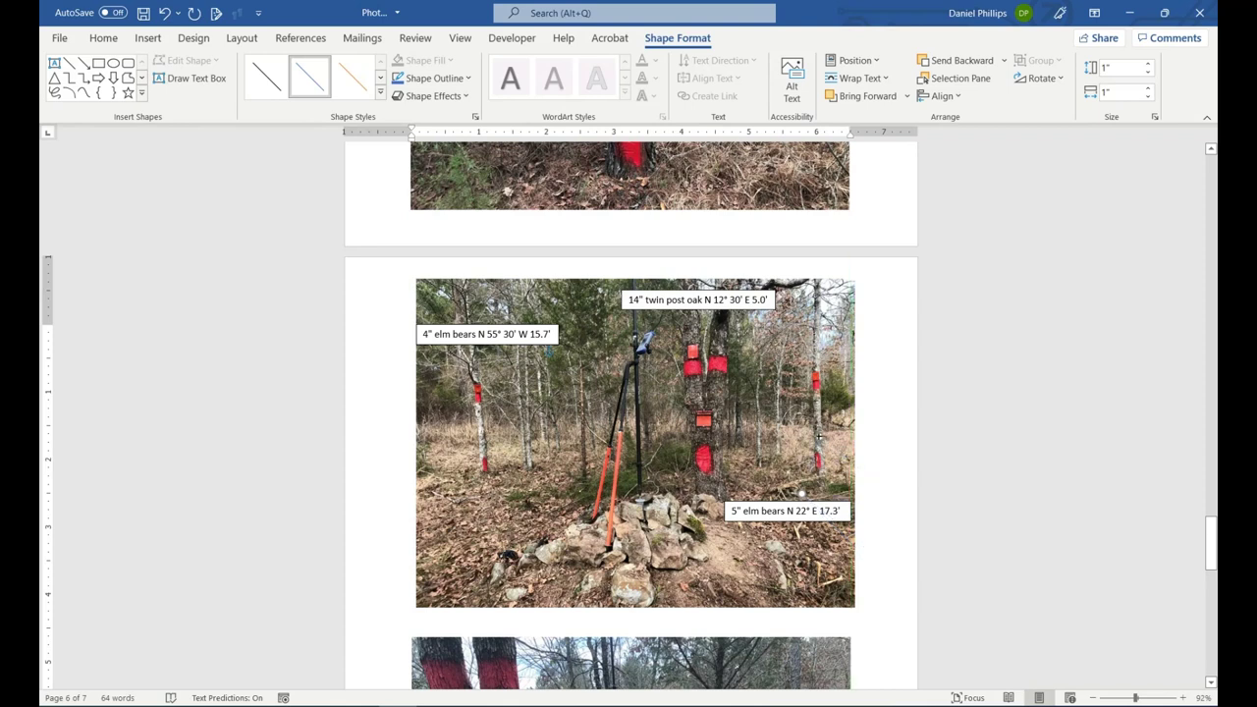
left_click_drag(801, 491, 818, 435)
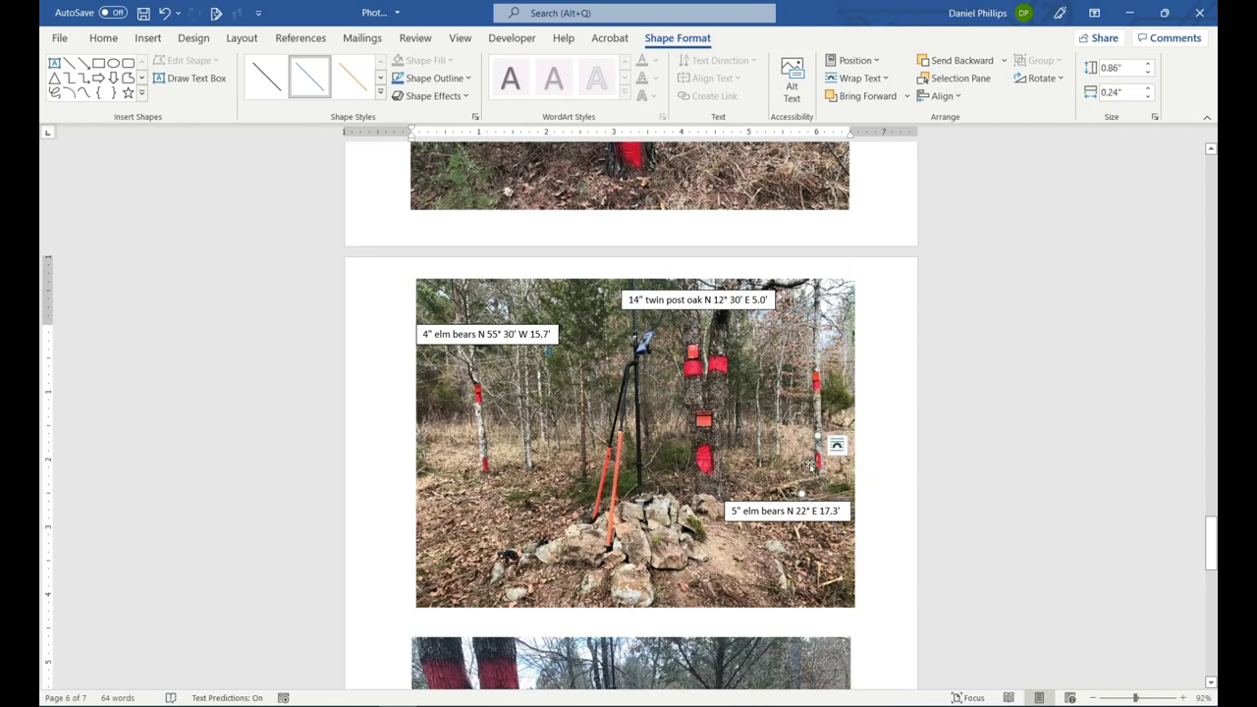
Make the elm arrow red with a heavier line weight.
left_click(454, 78)
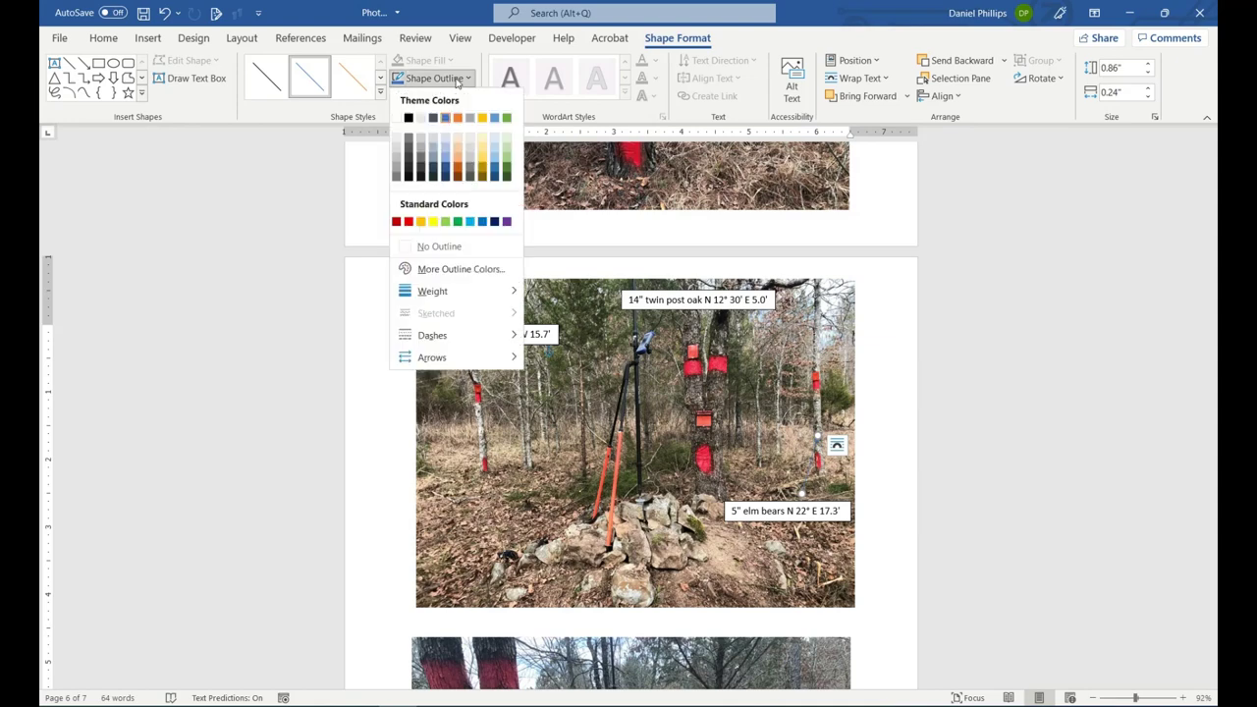
left_click(408, 221)
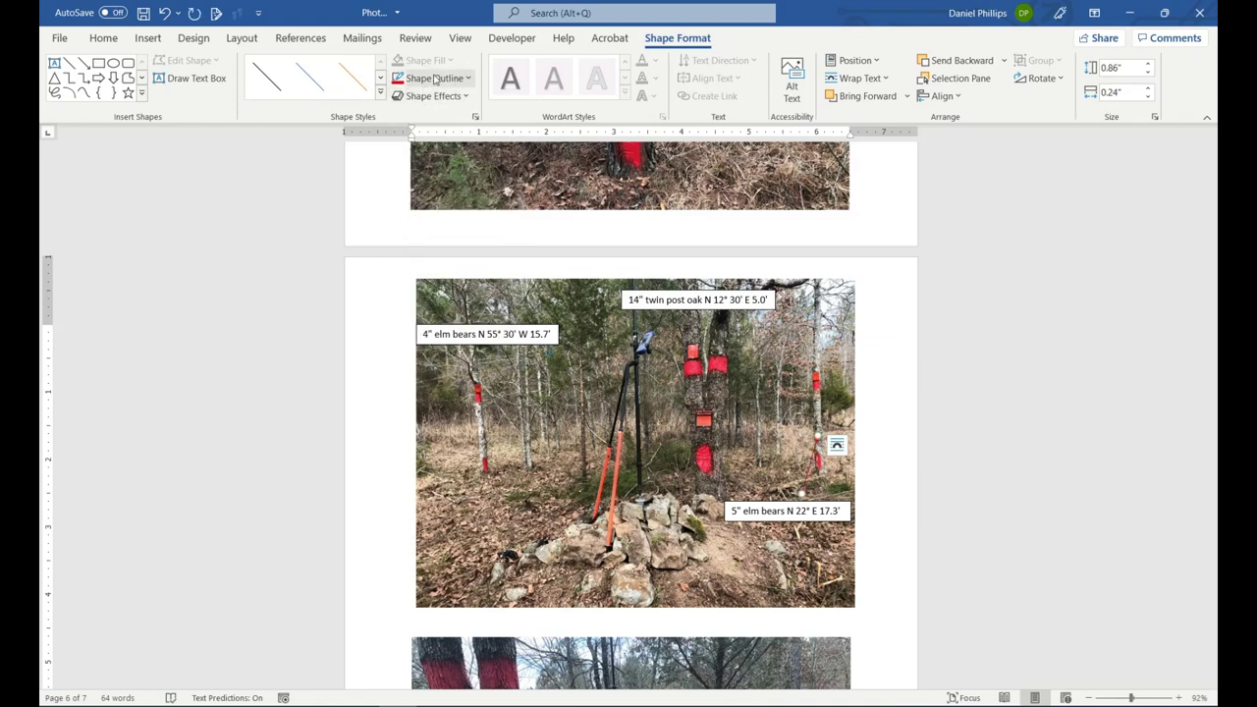
left_click(432, 78)
mouse_move(437, 293)
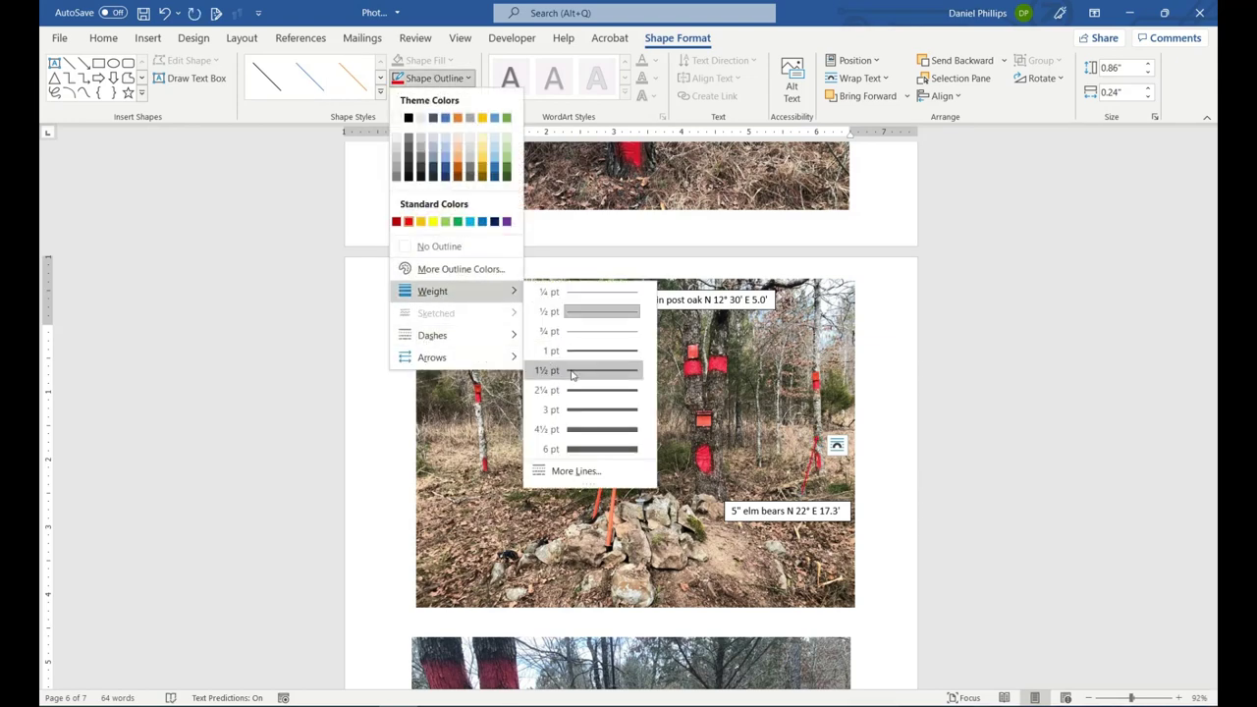
left_click(603, 408)
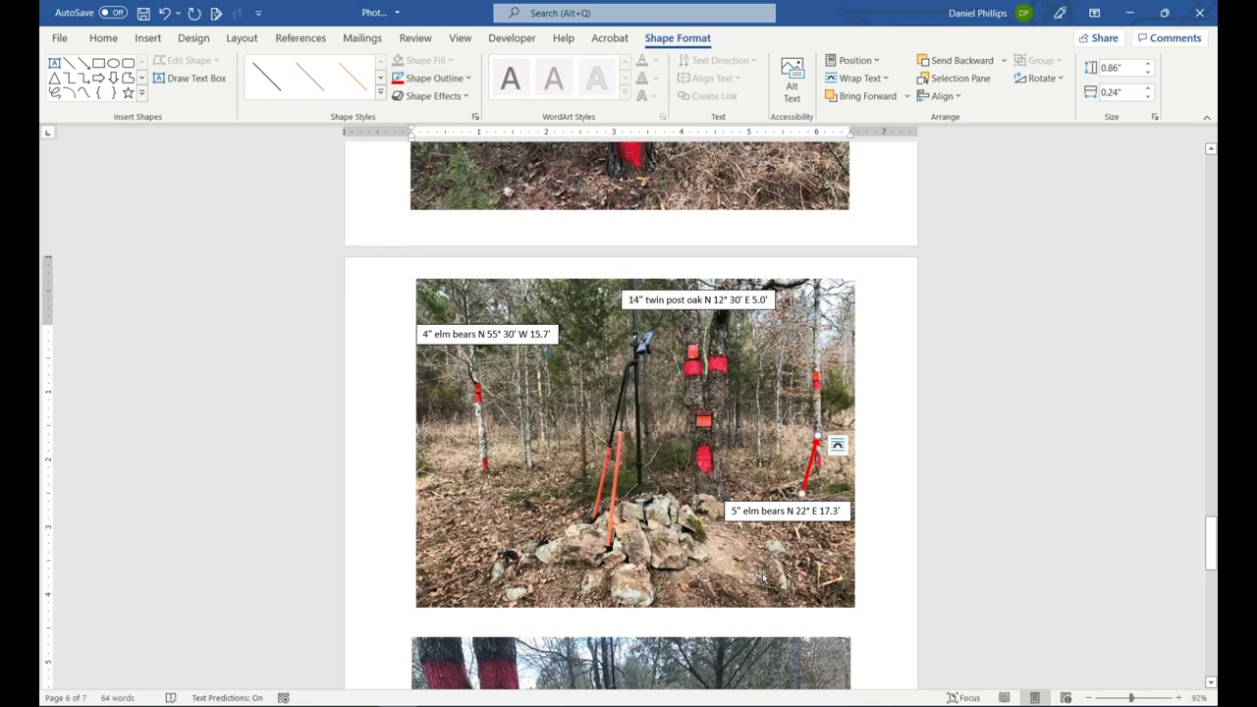
left_click(363, 423)
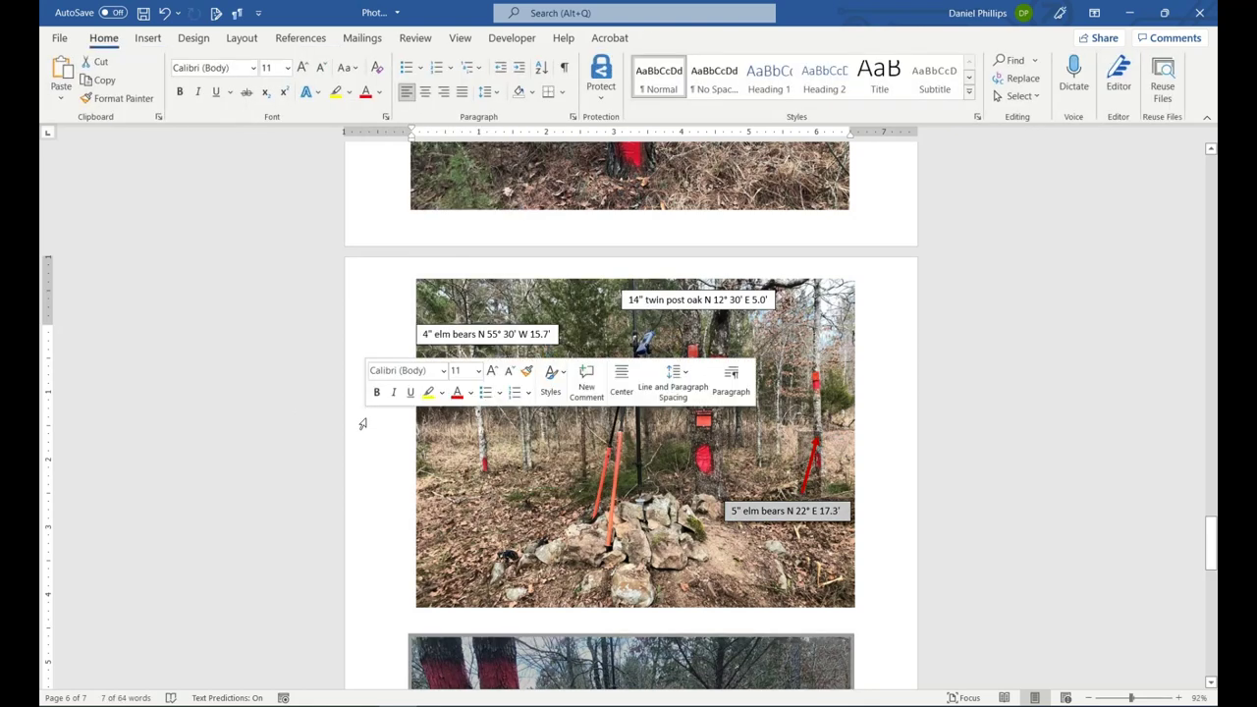
Copy the elm bearing label onto the second corner photo's top-right corner.
left_click(1165, 13)
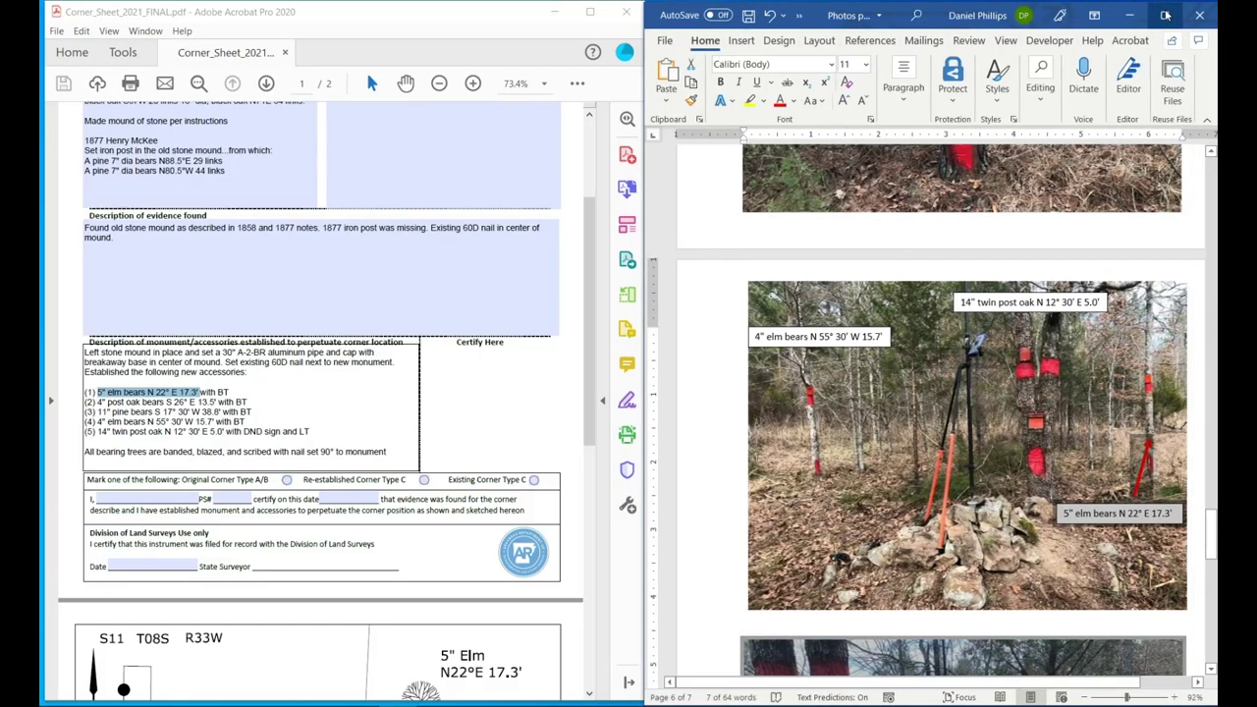
scroll(1011, 373, "down", 2)
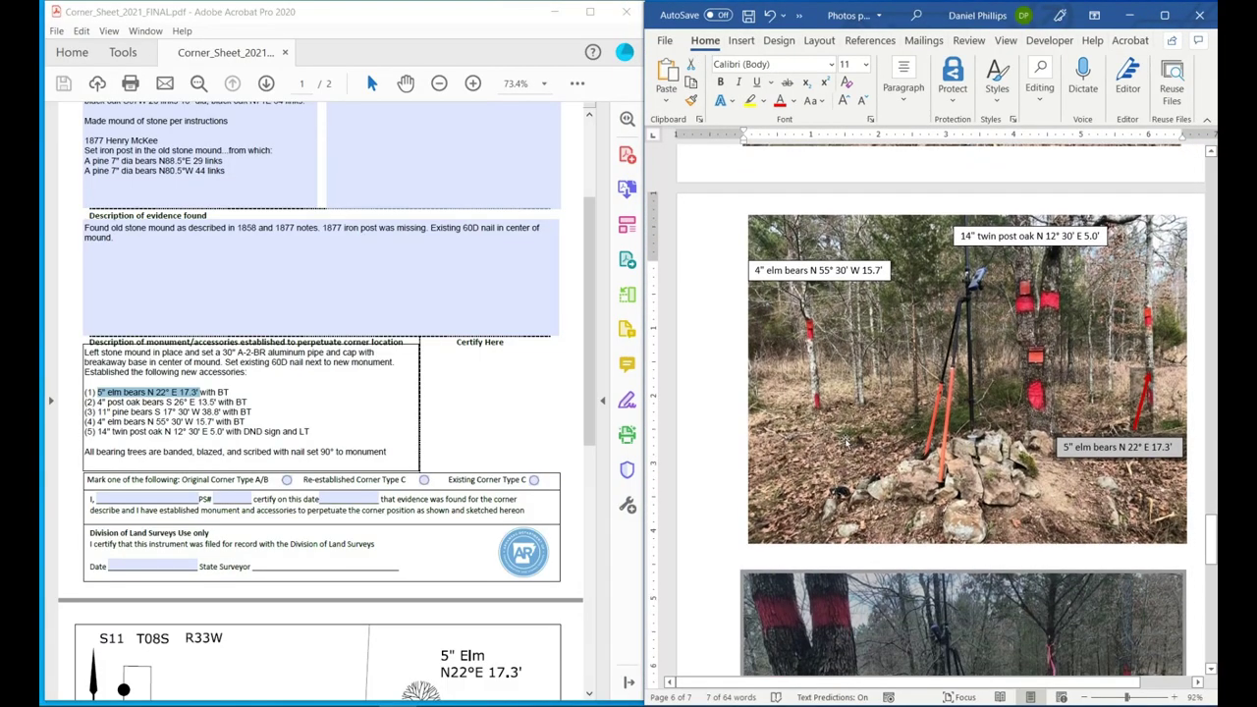
left_click(788, 446)
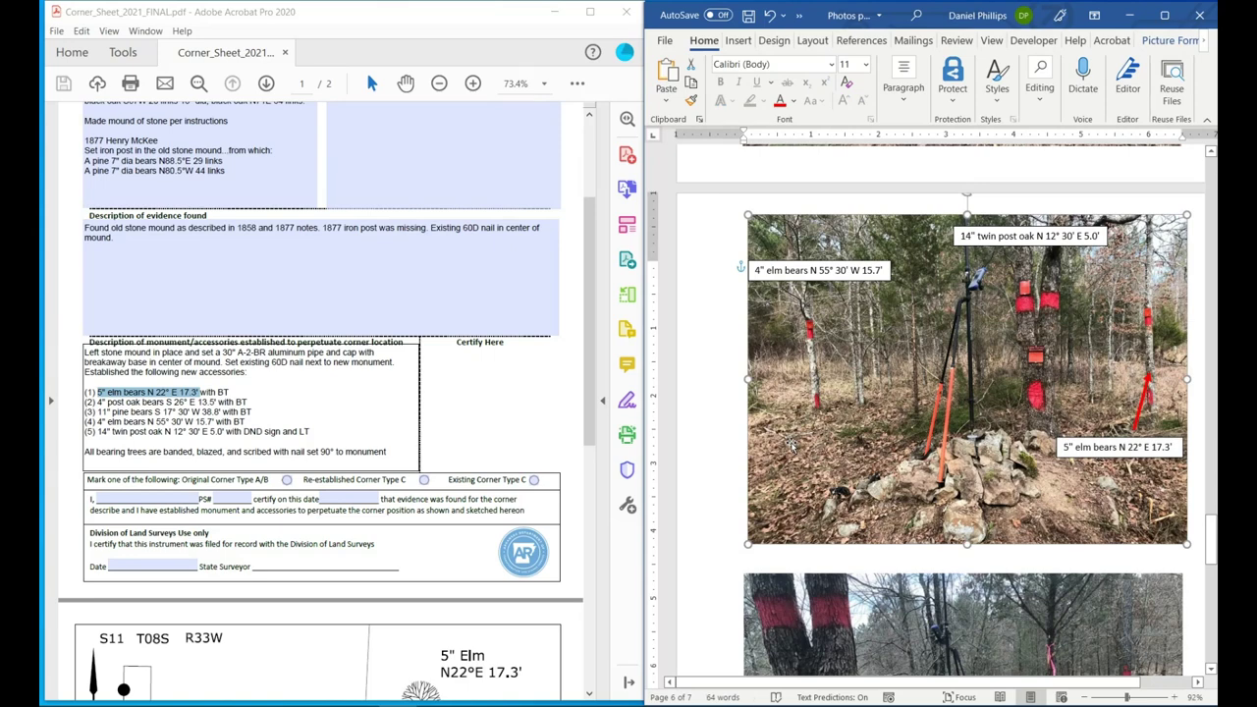
scroll(790, 444, "down", 1)
scroll(791, 444, "down", 8)
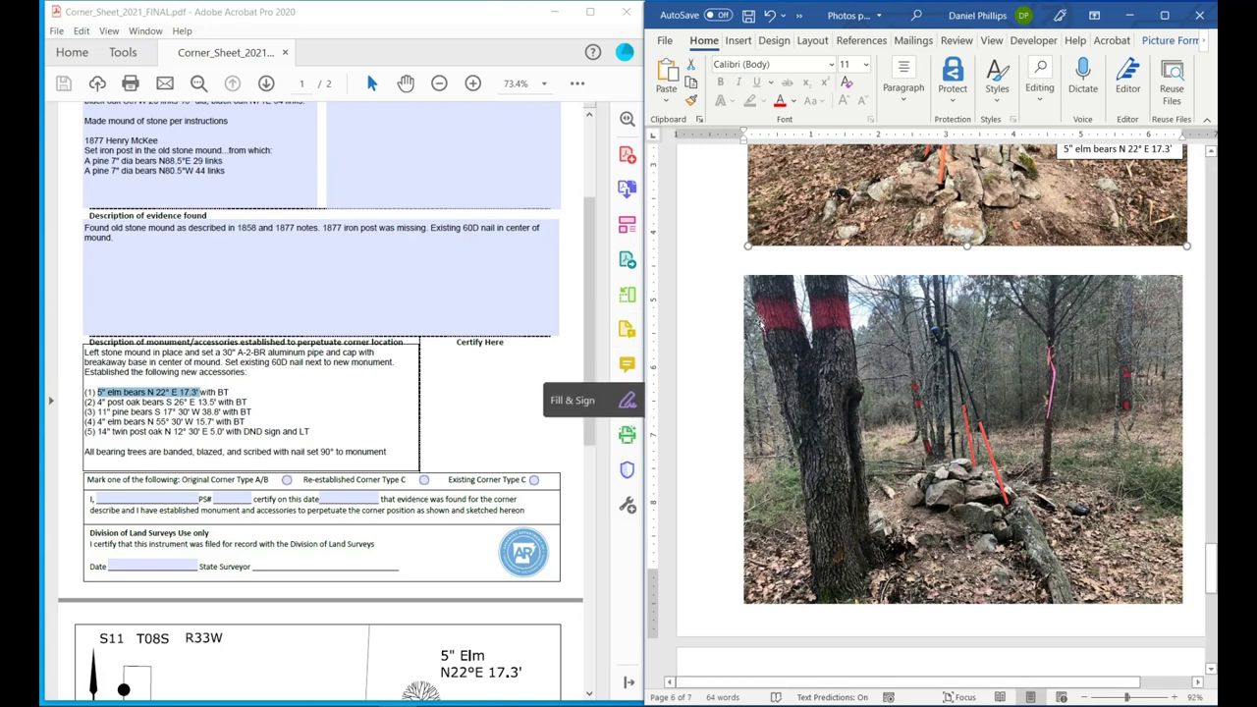
scroll(776, 277, "up", 2)
scroll(776, 276, "up", 3)
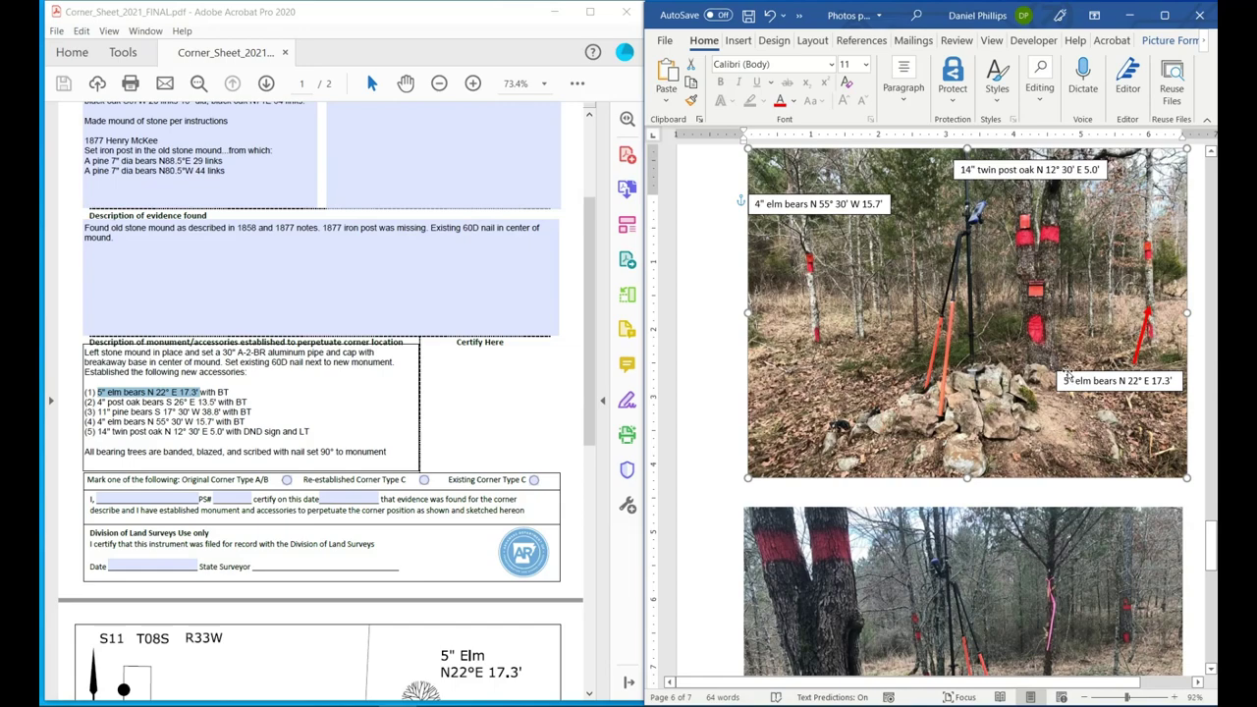
right_click(1067, 374)
left_click(1106, 342)
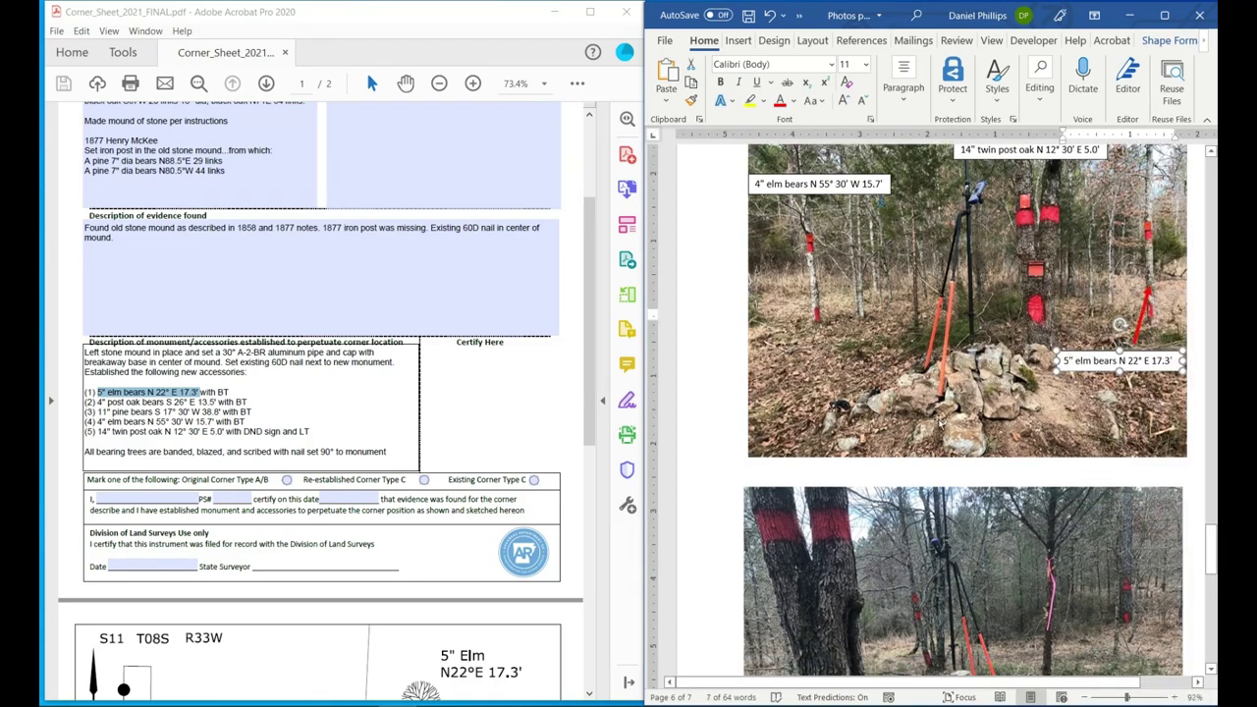
scroll(962, 393, "down", 4)
left_click(921, 454)
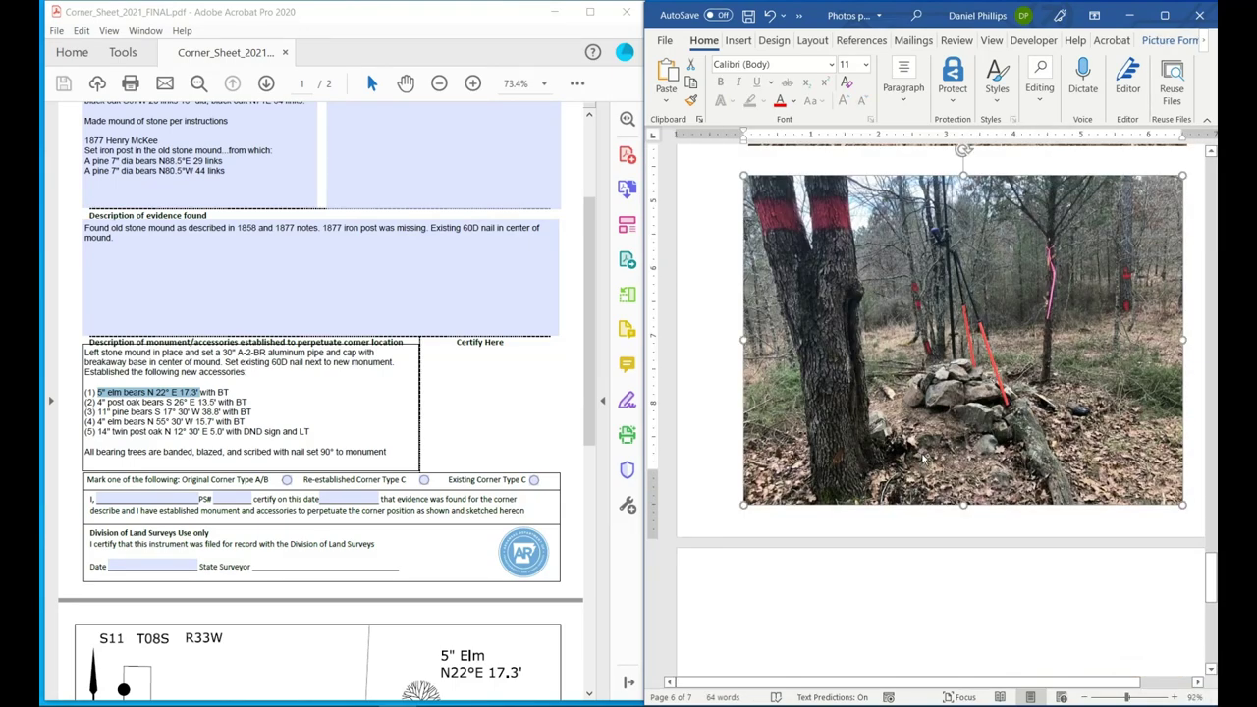
key("ctrl+v")
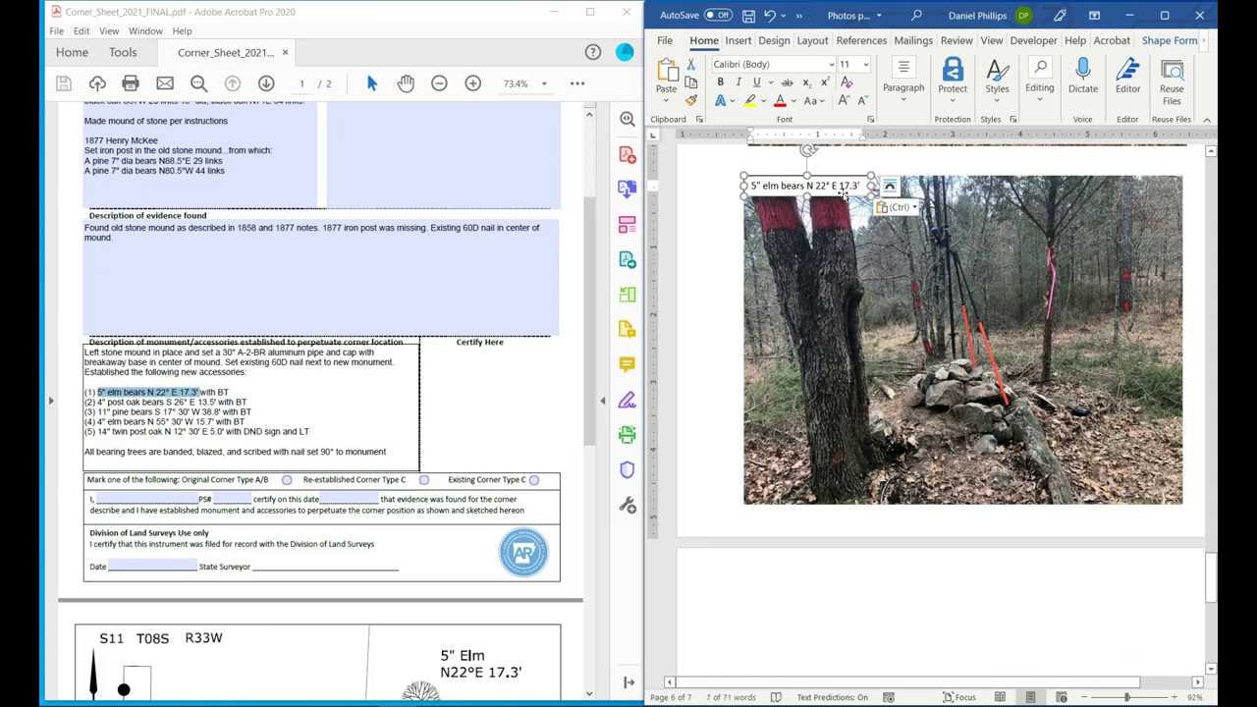
left_click_drag(842, 196, 1147, 201)
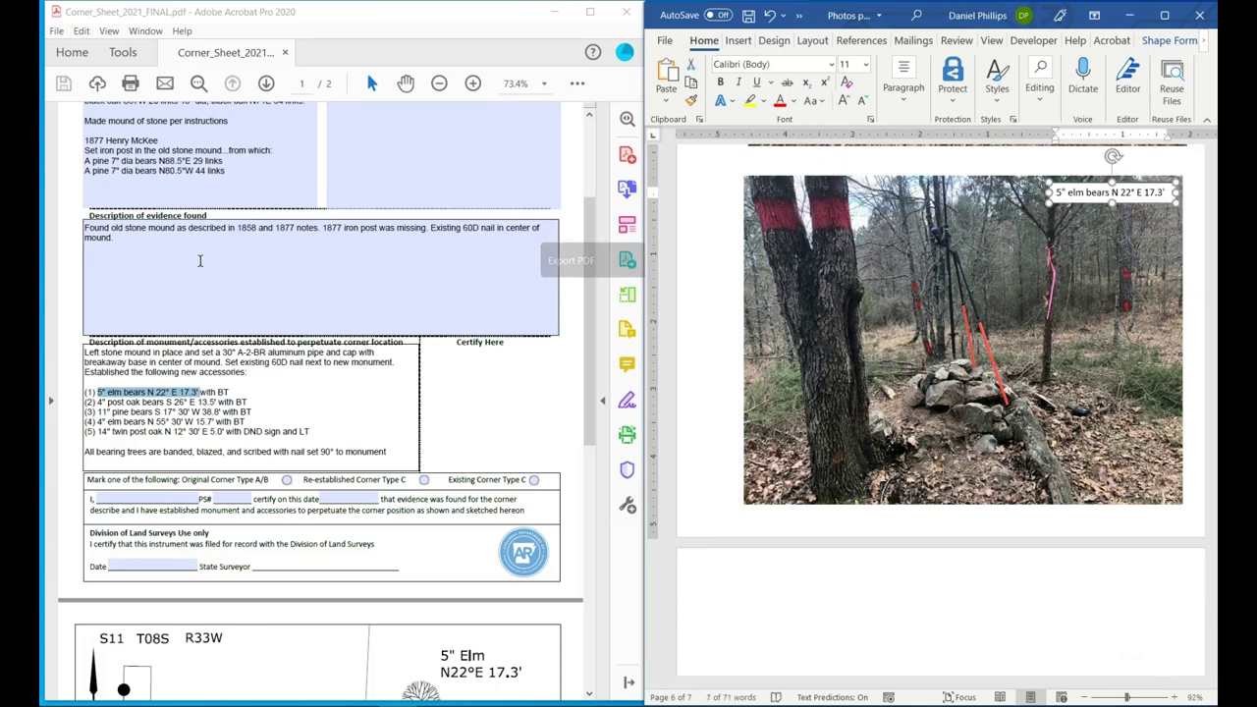
Change that label to the 11" pine bearing S 17° 30' W 38.8'.
left_click(148, 425)
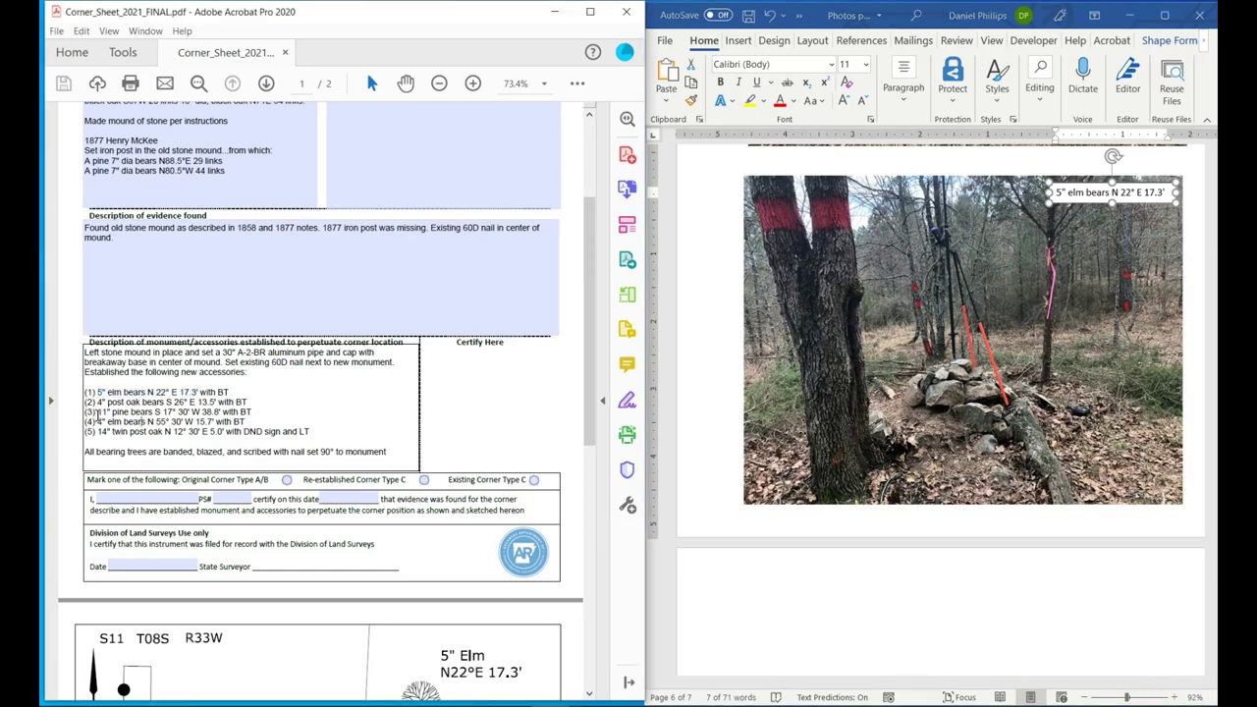
left_click_drag(100, 411, 221, 417)
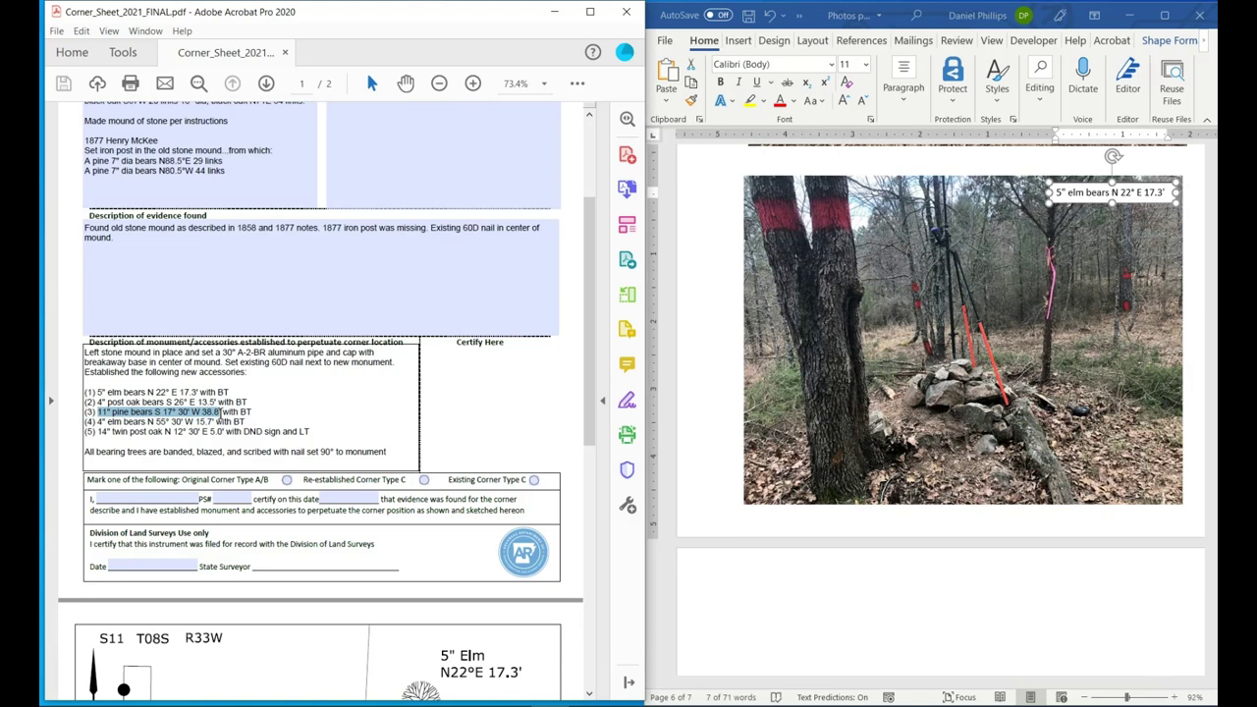
right_click(217, 412)
left_click(261, 444)
triple_click(1100, 196)
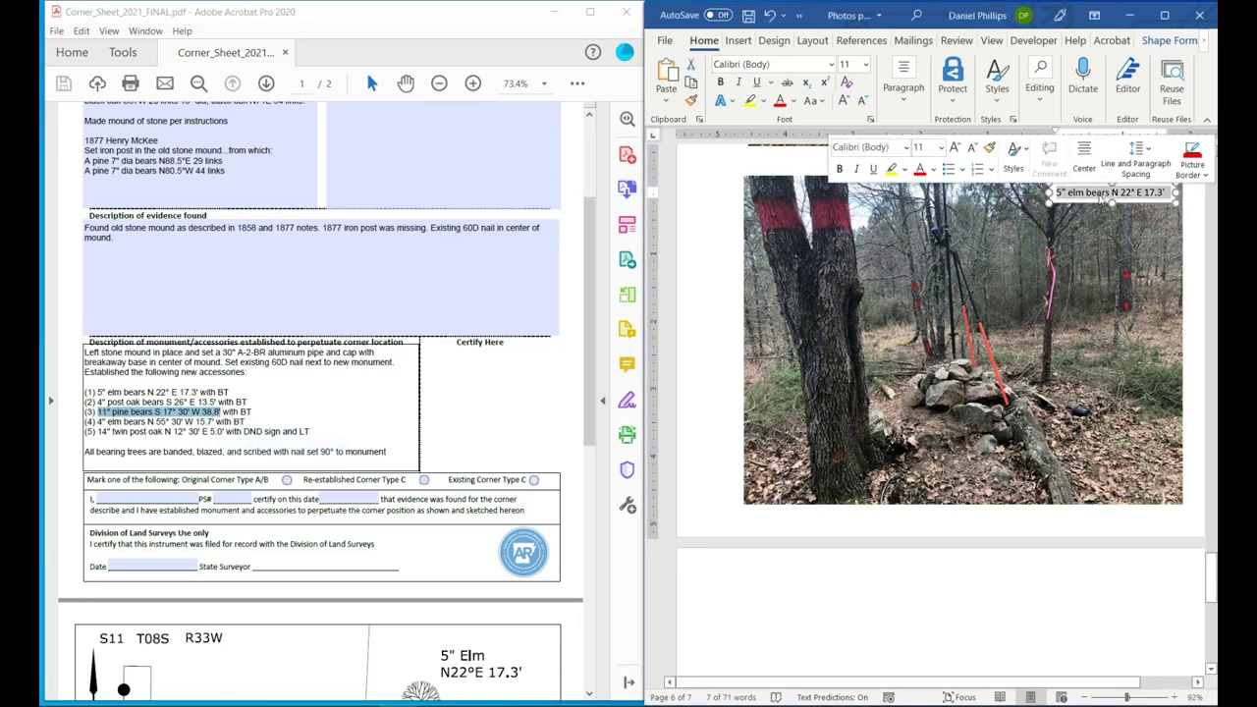
key("ctrl+v")
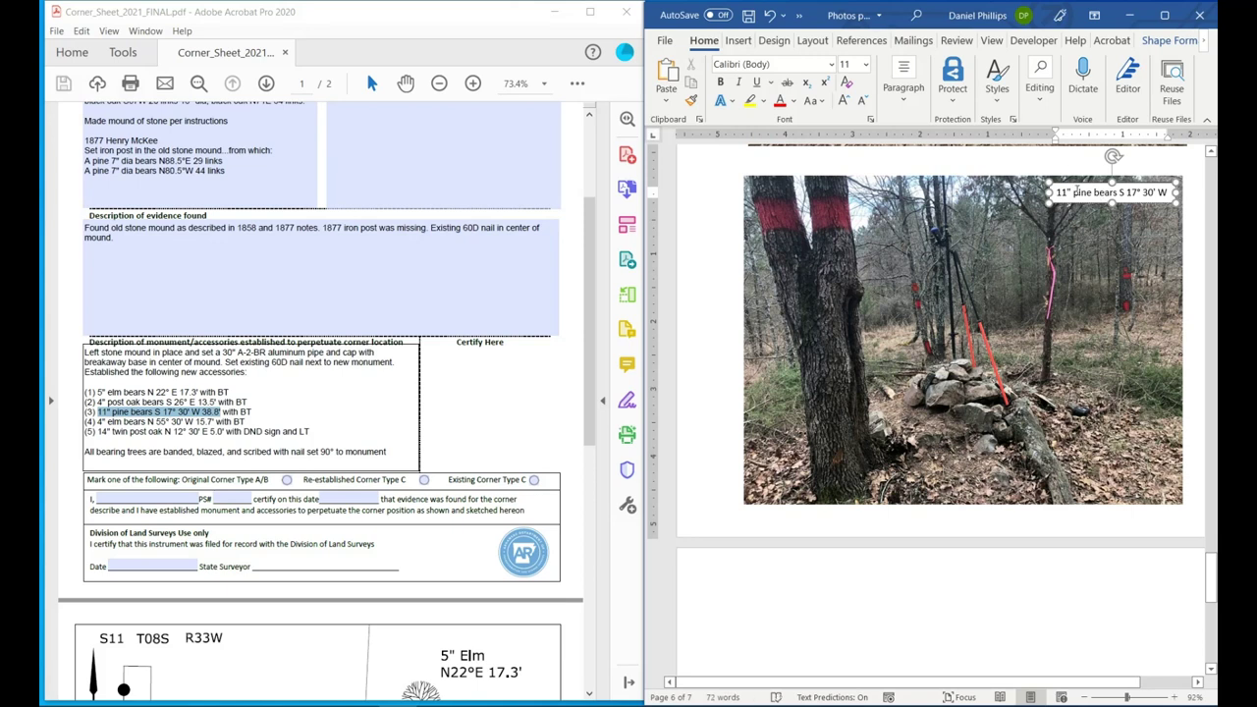
type("38.8'")
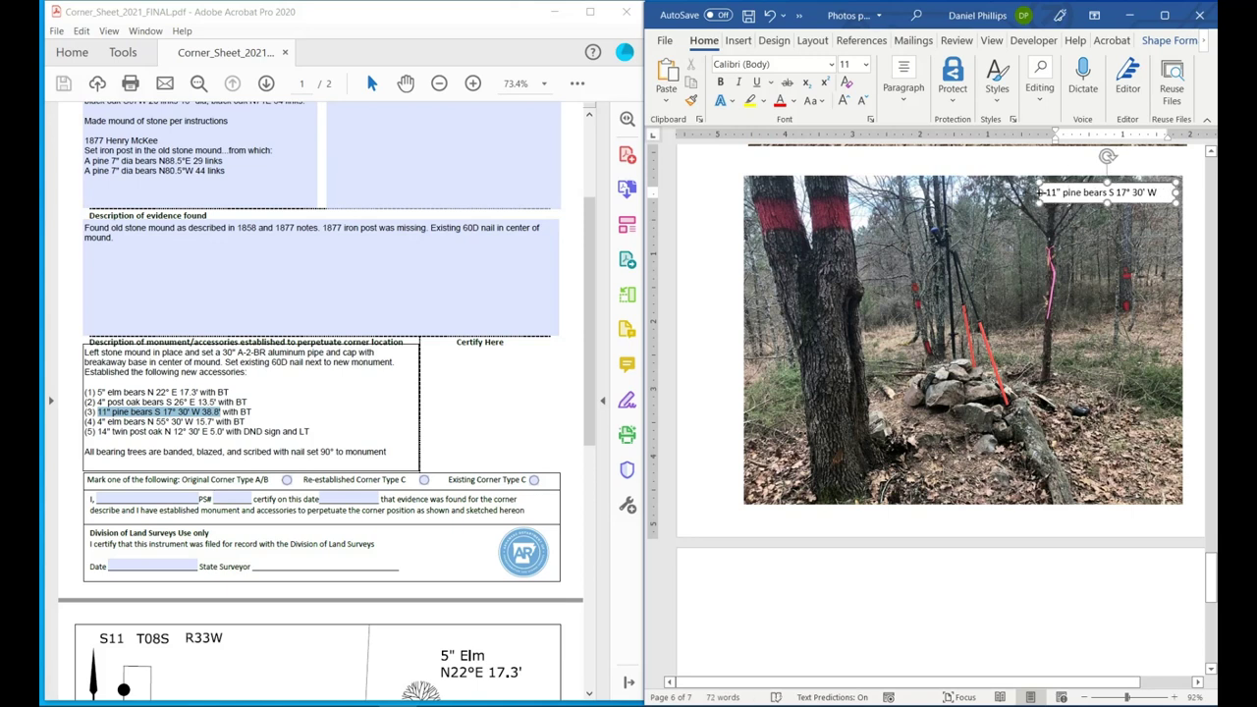
Duplicate the pine label and move the copy down to the photo's lower part.
left_click(1025, 192)
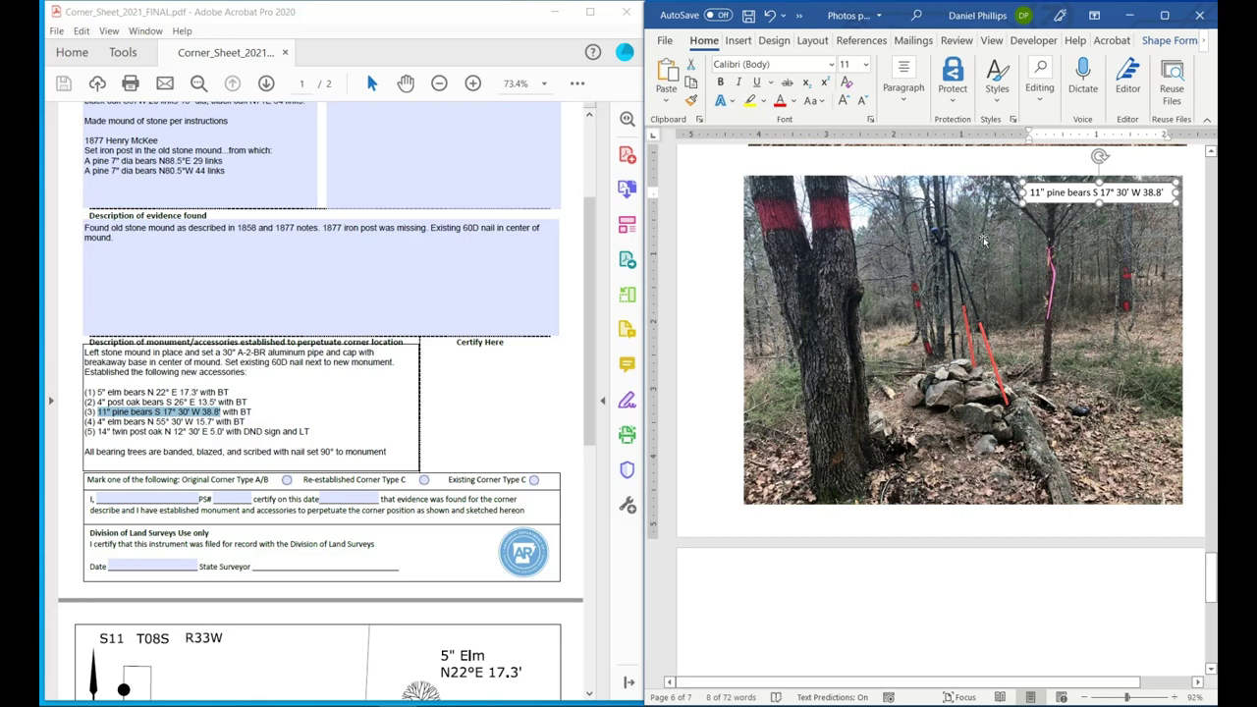
right_click(1042, 200)
key("Escape")
key("ctrl+v")
left_click_drag(1049, 224, 837, 461)
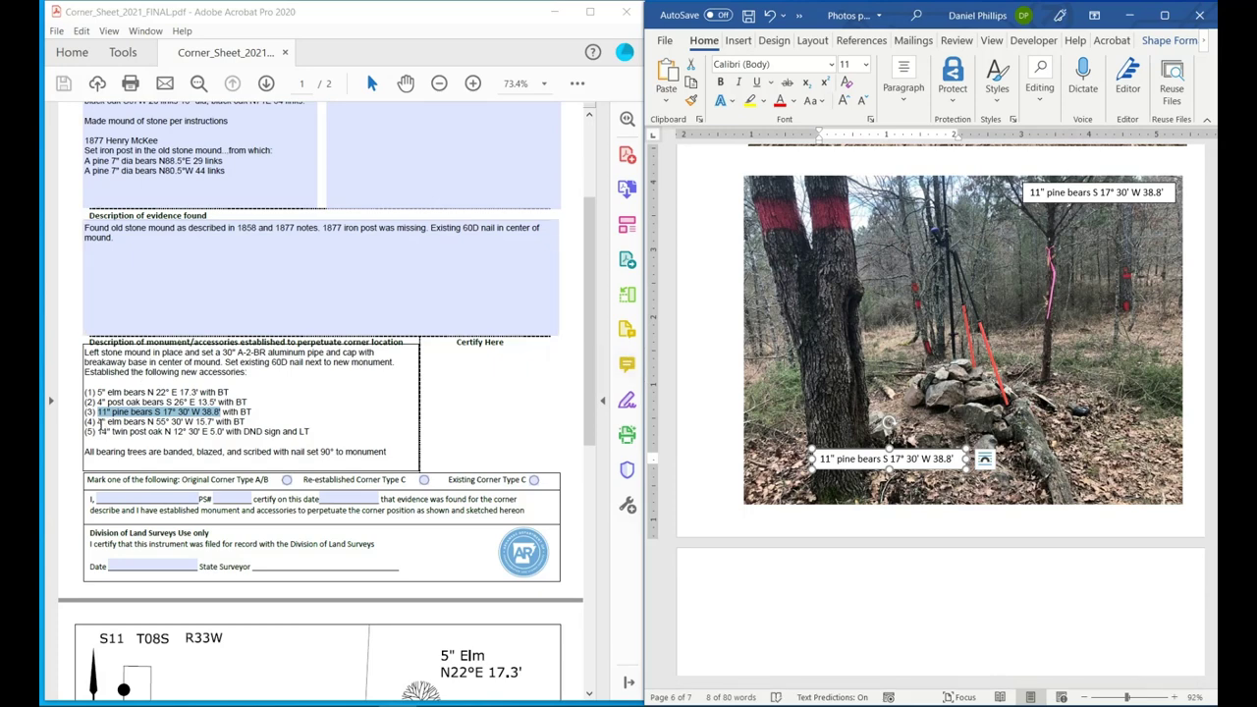
Change the duplicate to the 4" post oak bearing S 26° E 13.5' and narrow it to fit.
left_click_drag(97, 402, 219, 403)
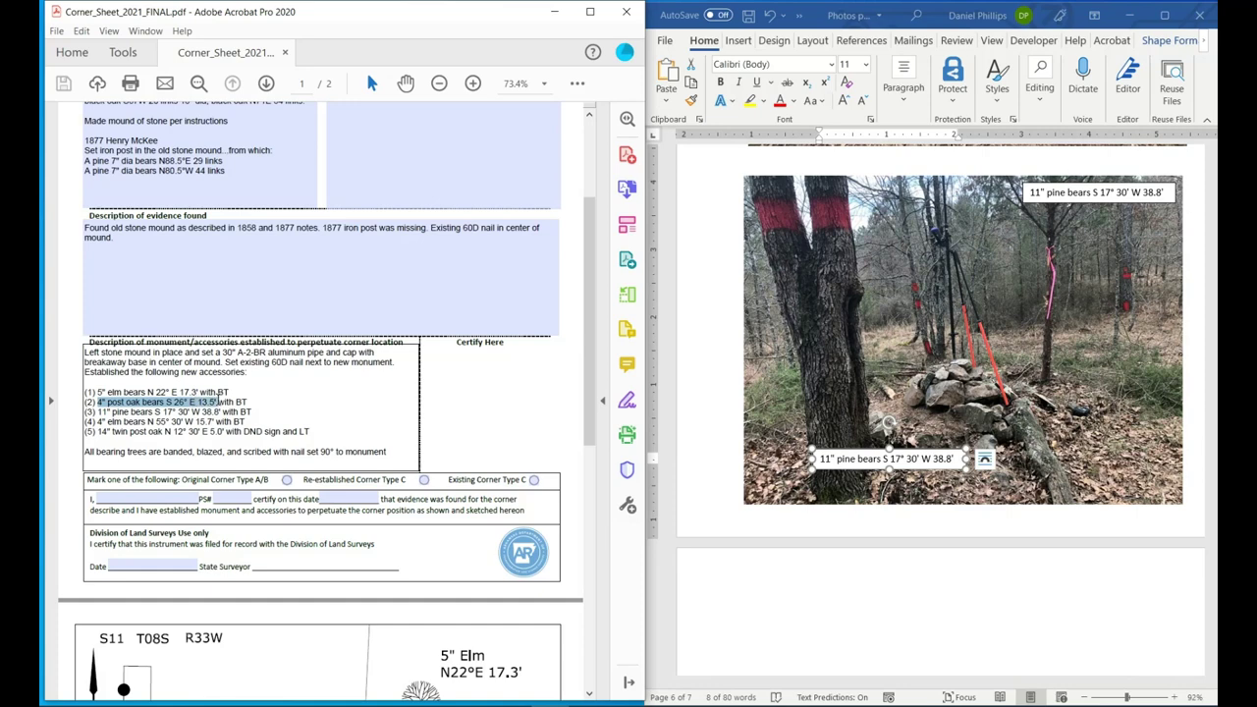
right_click(217, 403)
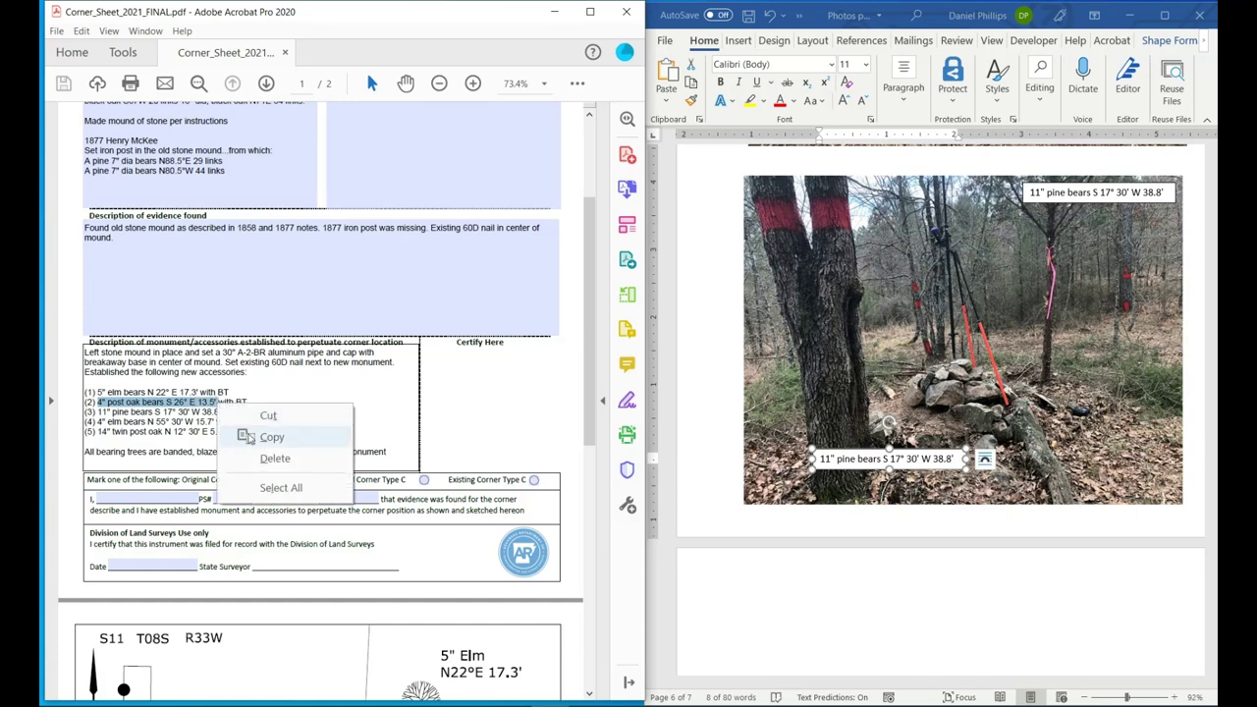
left_click(265, 437)
left_click(847, 465)
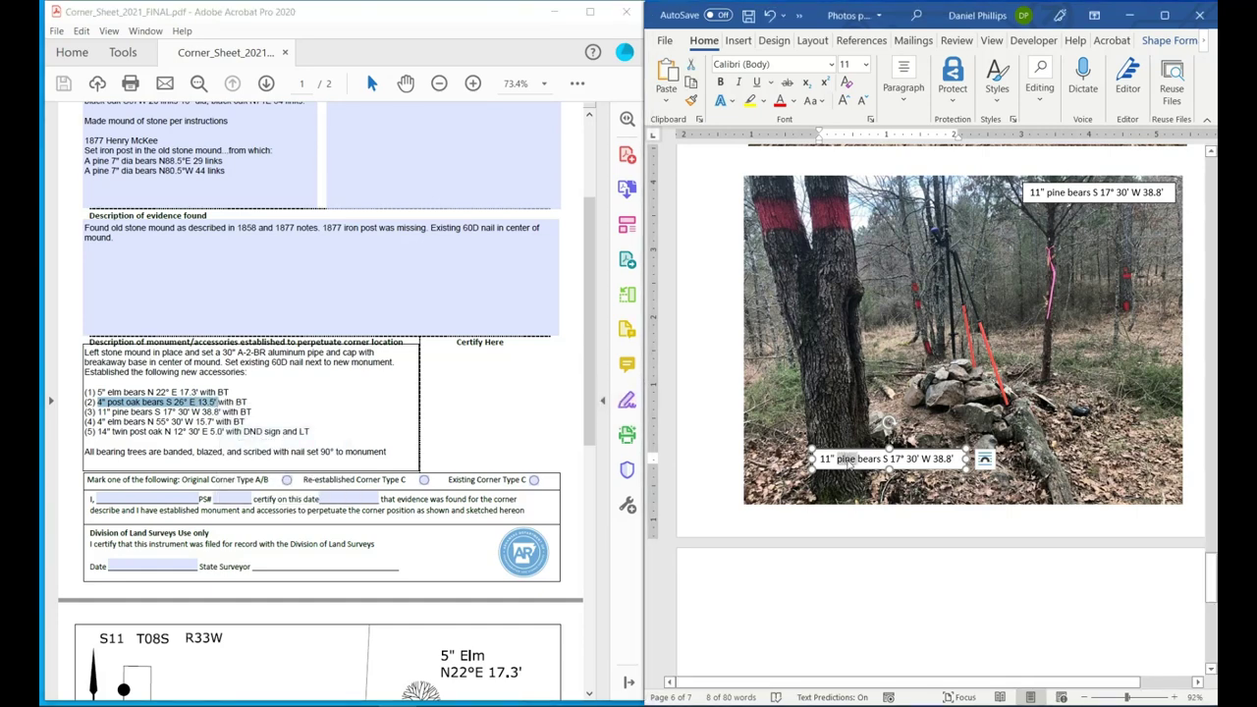
triple_click(847, 466)
key("ctrl+v")
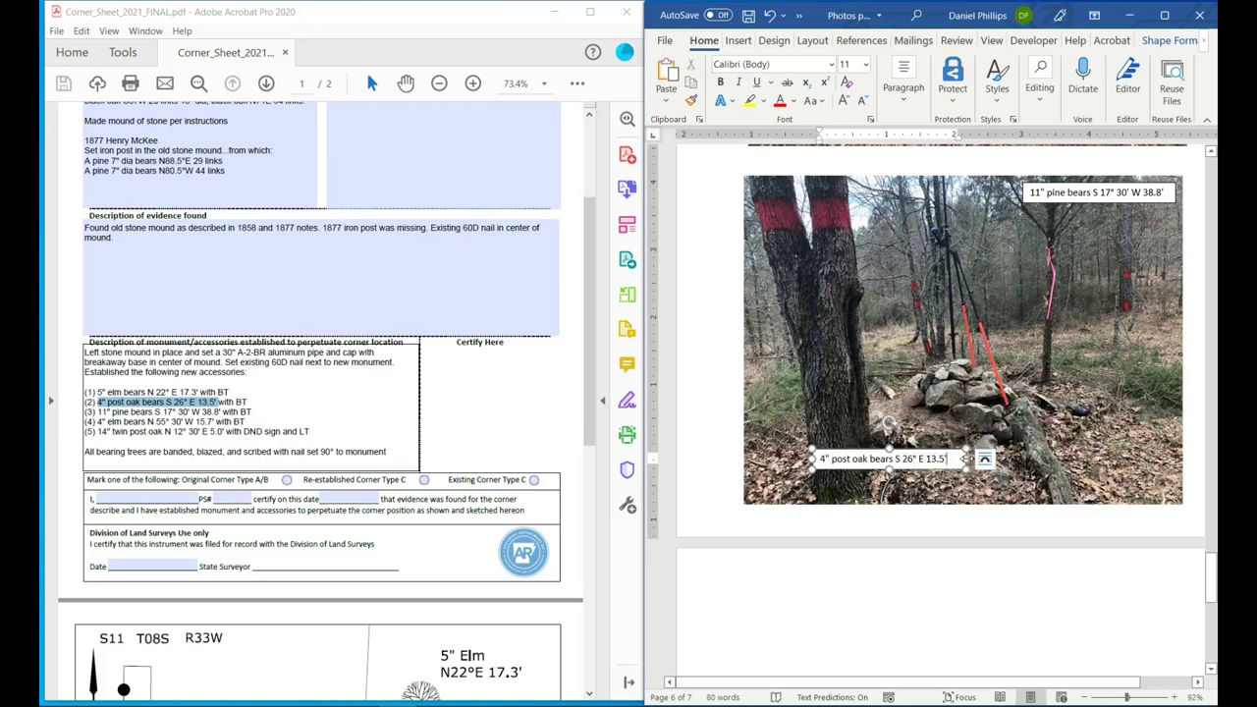
left_click_drag(967, 464, 992, 459)
scroll(1103, 239, "up", 5)
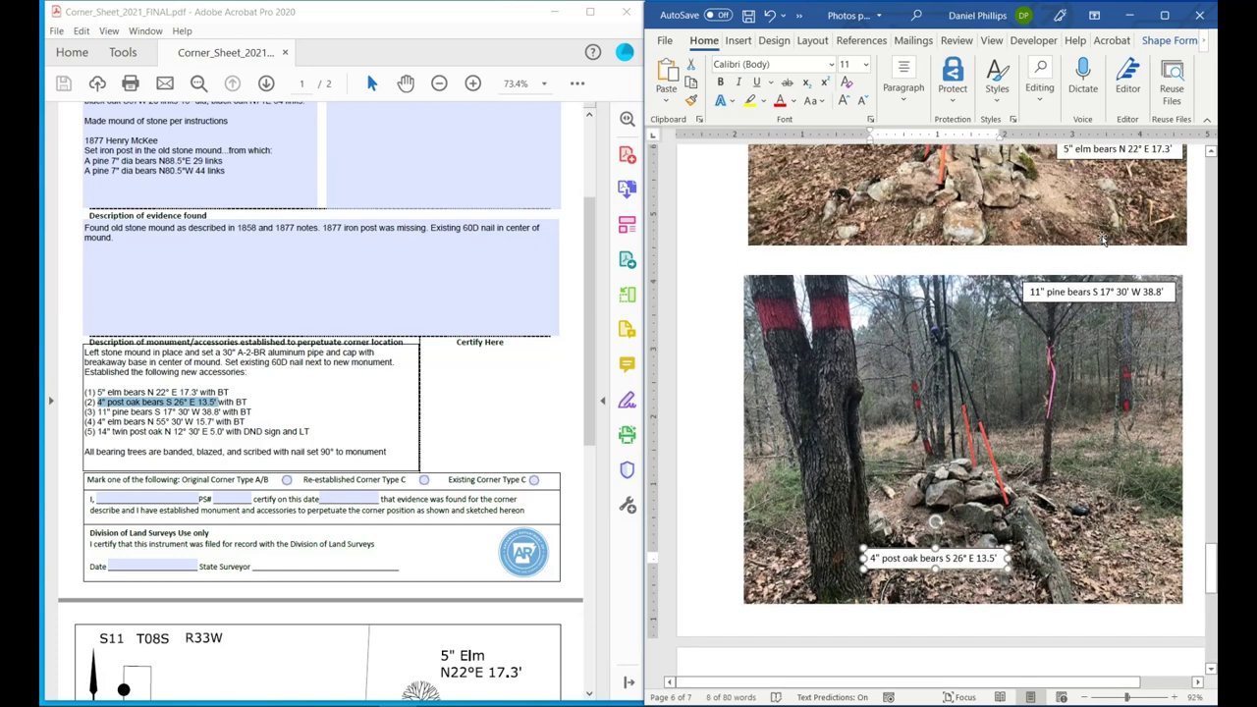
left_click(1140, 280)
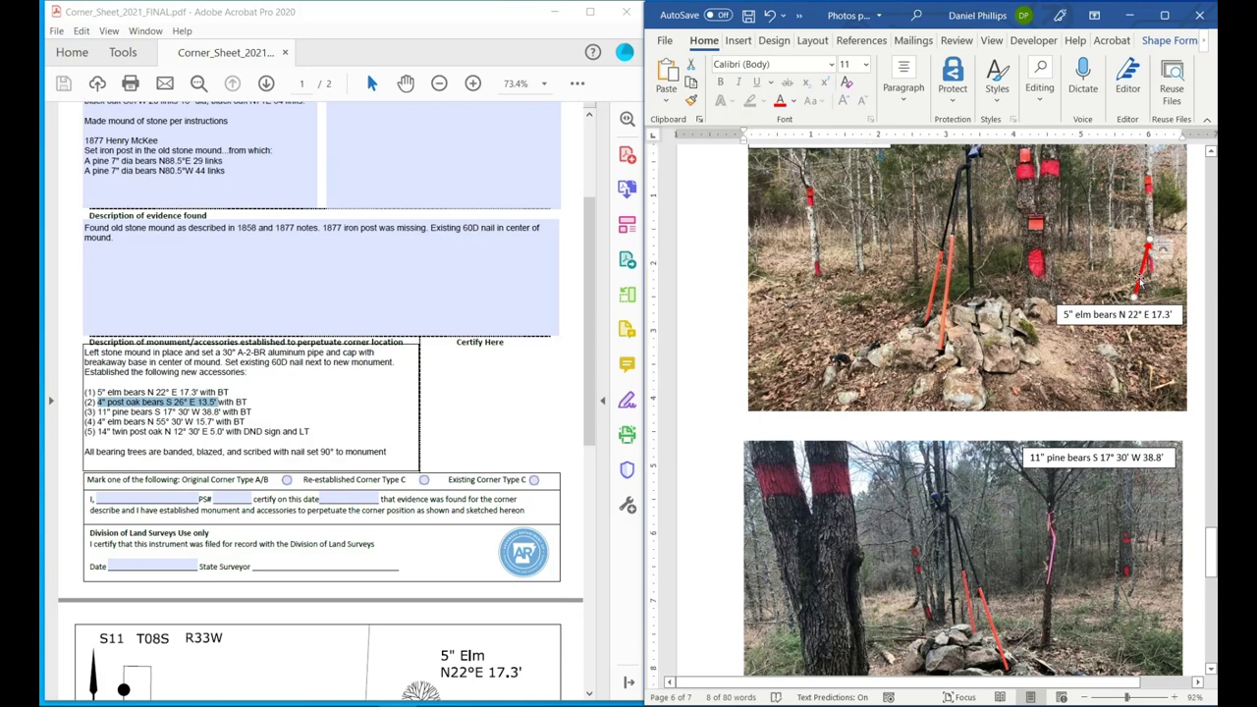
Copy the red arrow onto the second photo and reshape it to rise from the post oak caption.
right_click(1139, 279)
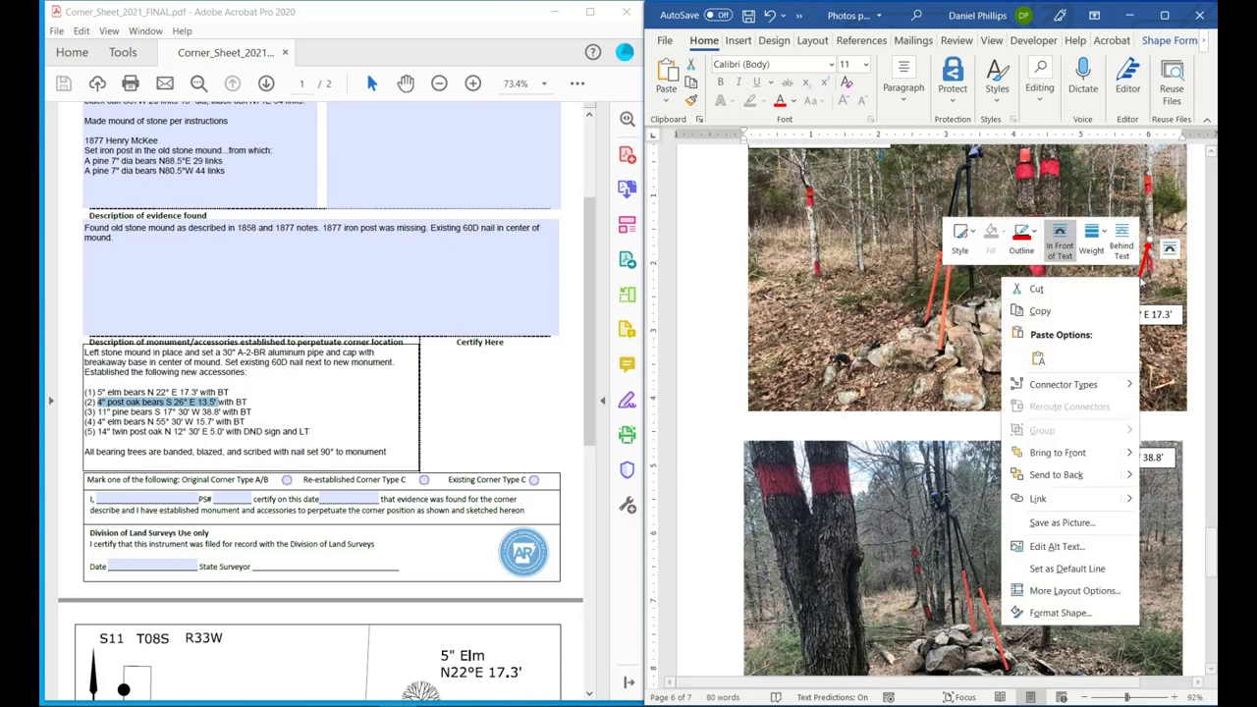
left_click(1084, 313)
scroll(938, 365, "down", 4)
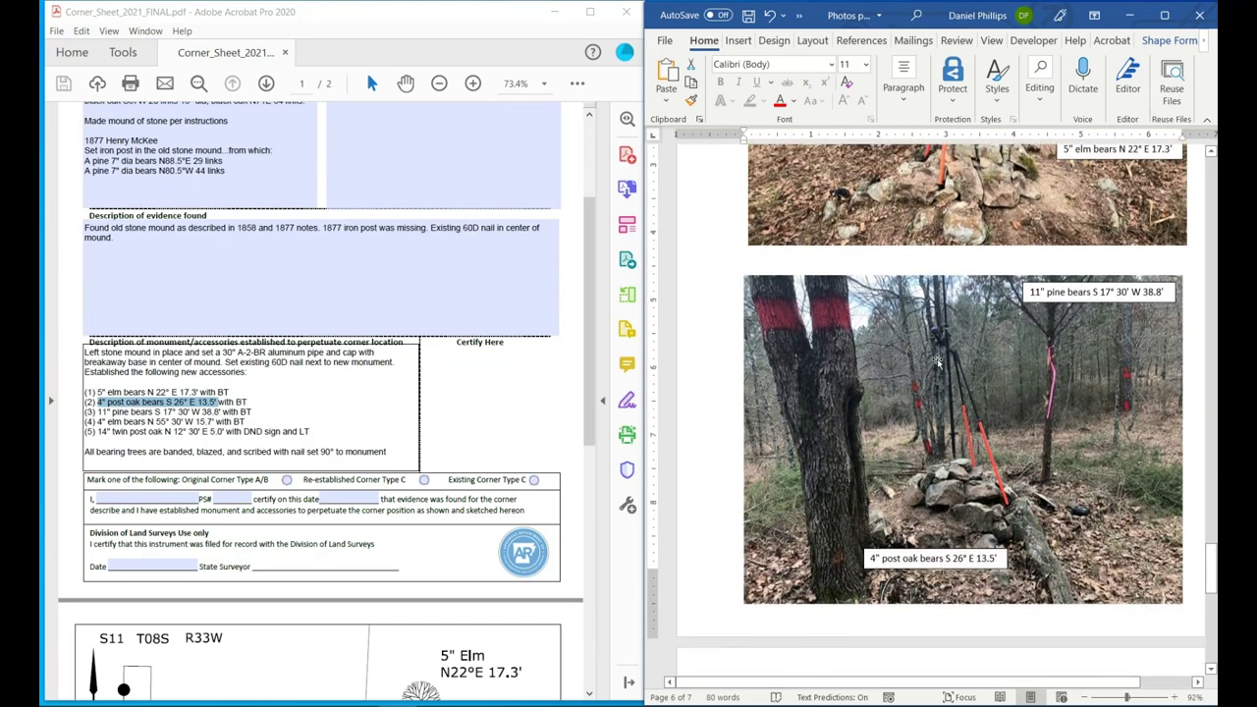
left_click(913, 449)
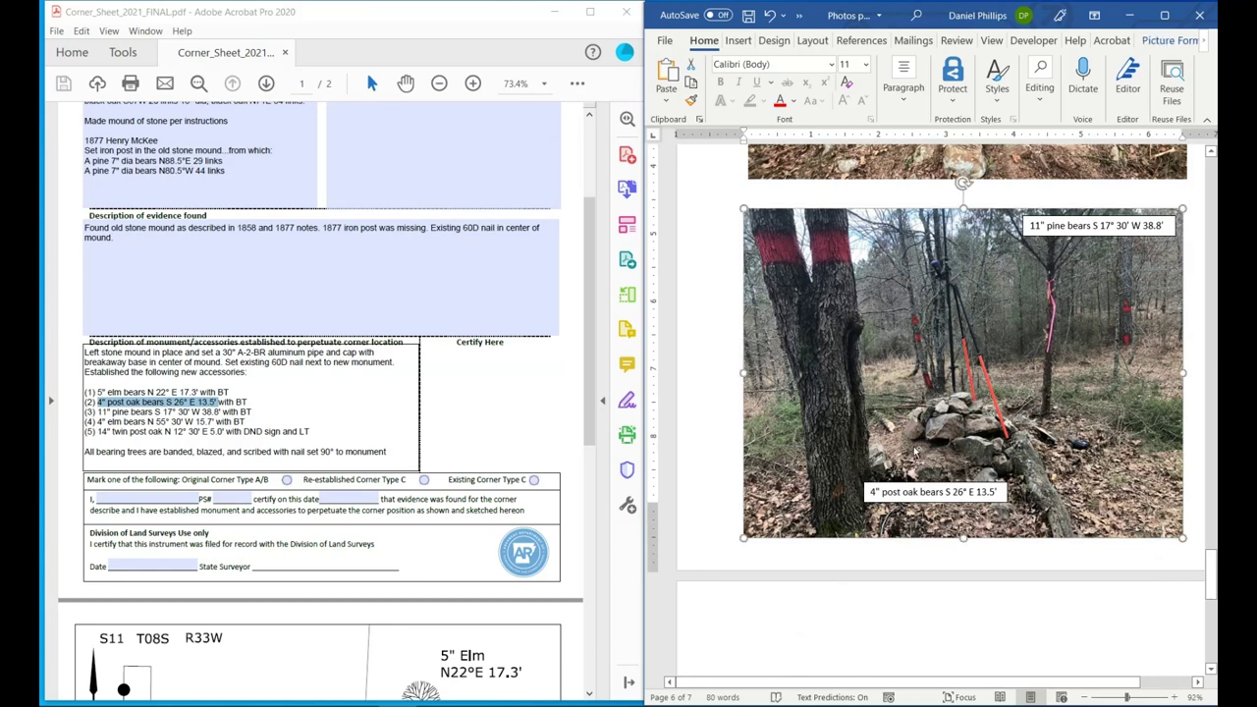
key("ctrl+v")
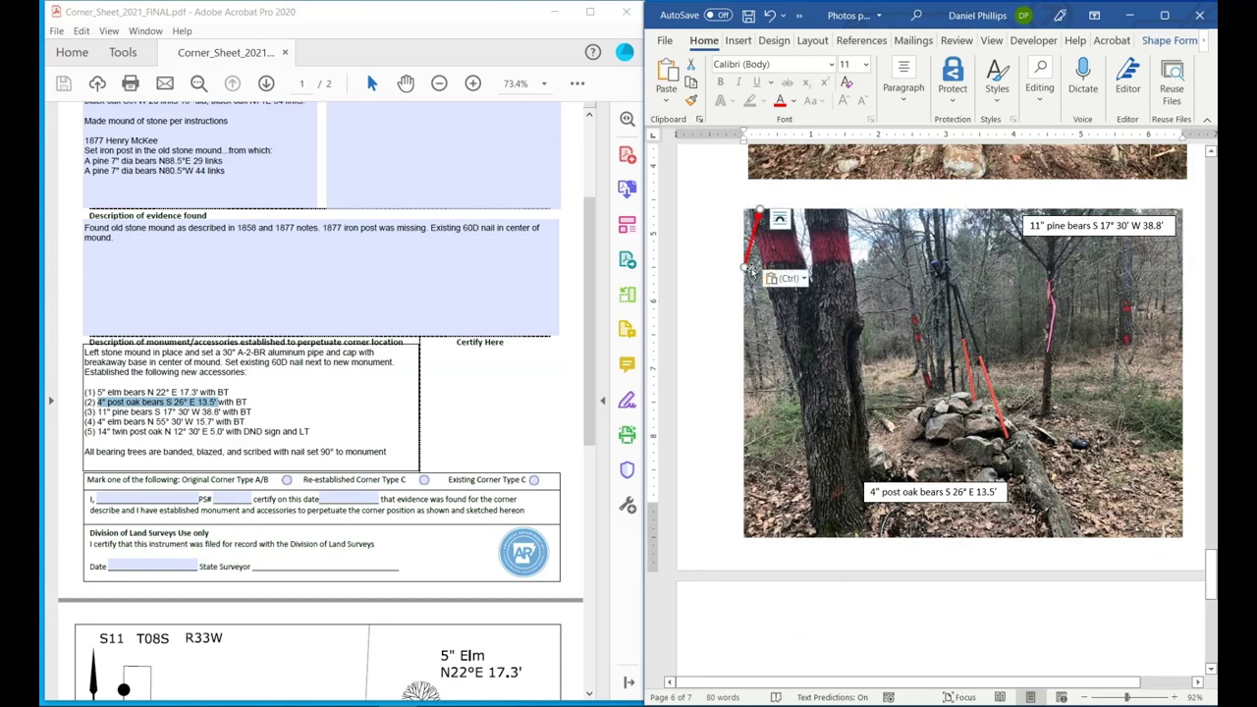
left_click_drag(742, 268, 923, 477)
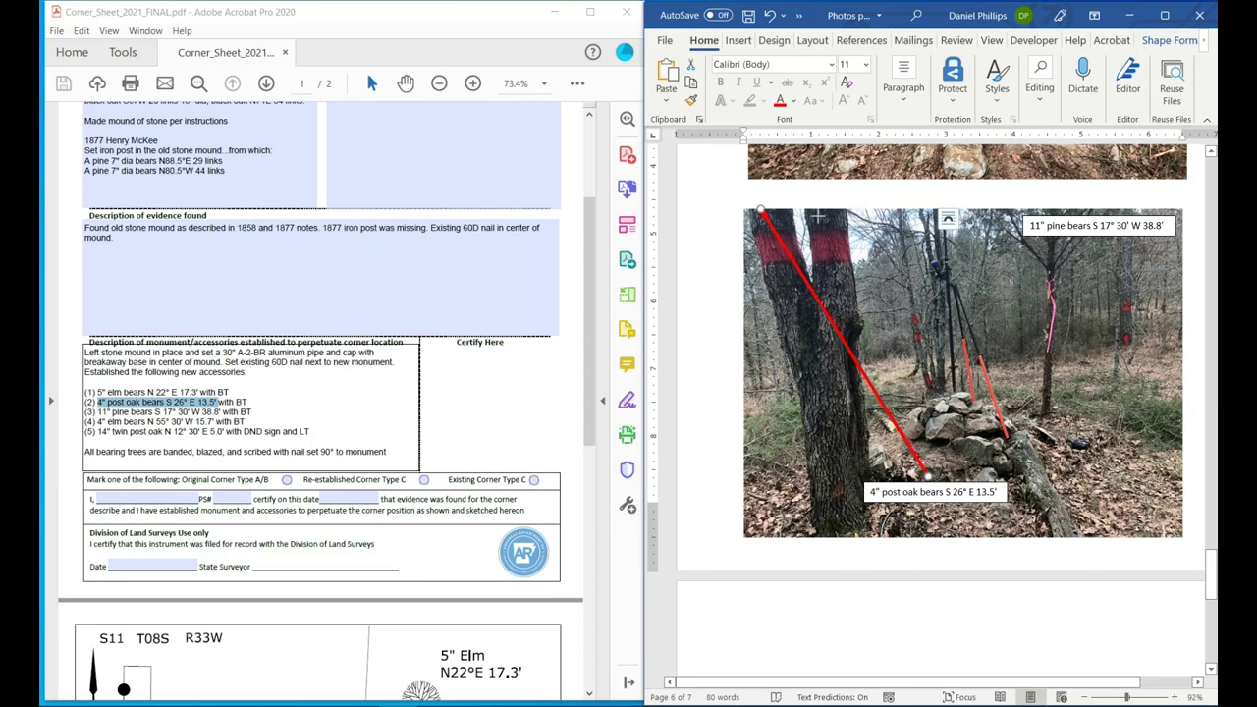
left_click_drag(752, 211, 918, 354)
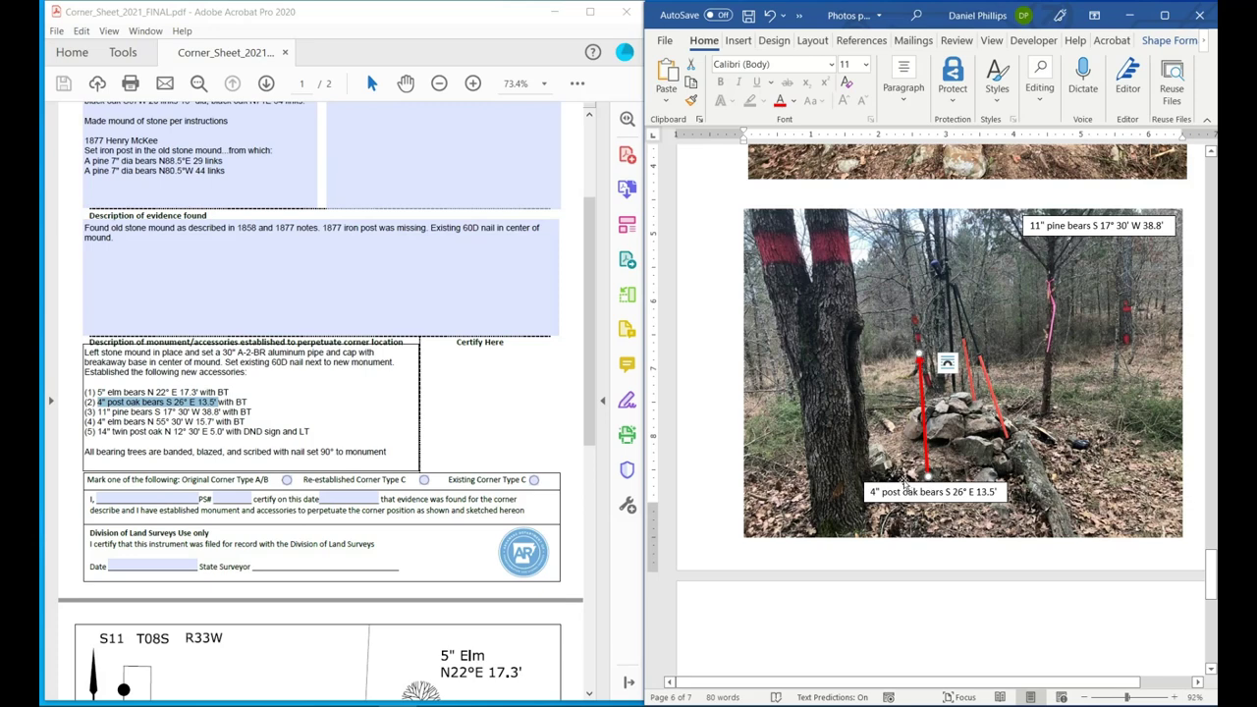
Duplicate the post oak caption and move the copy to the photo's top-left corner.
right_click(903, 486)
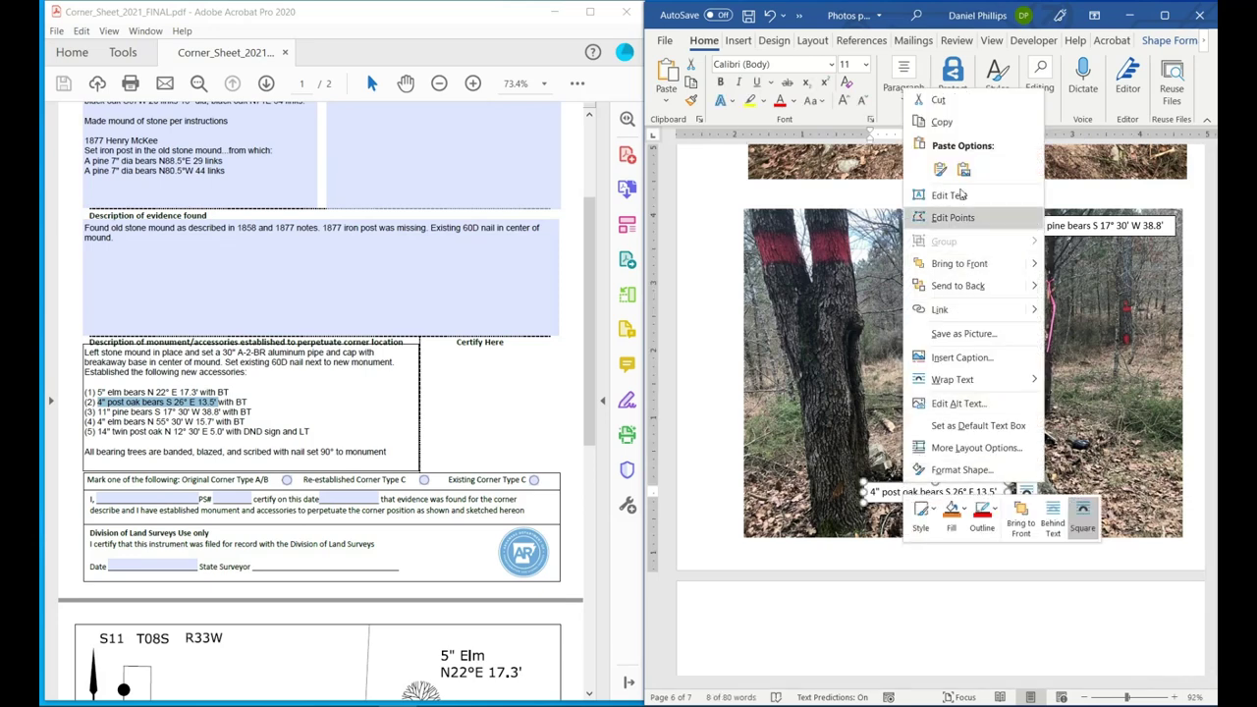
left_click(970, 128)
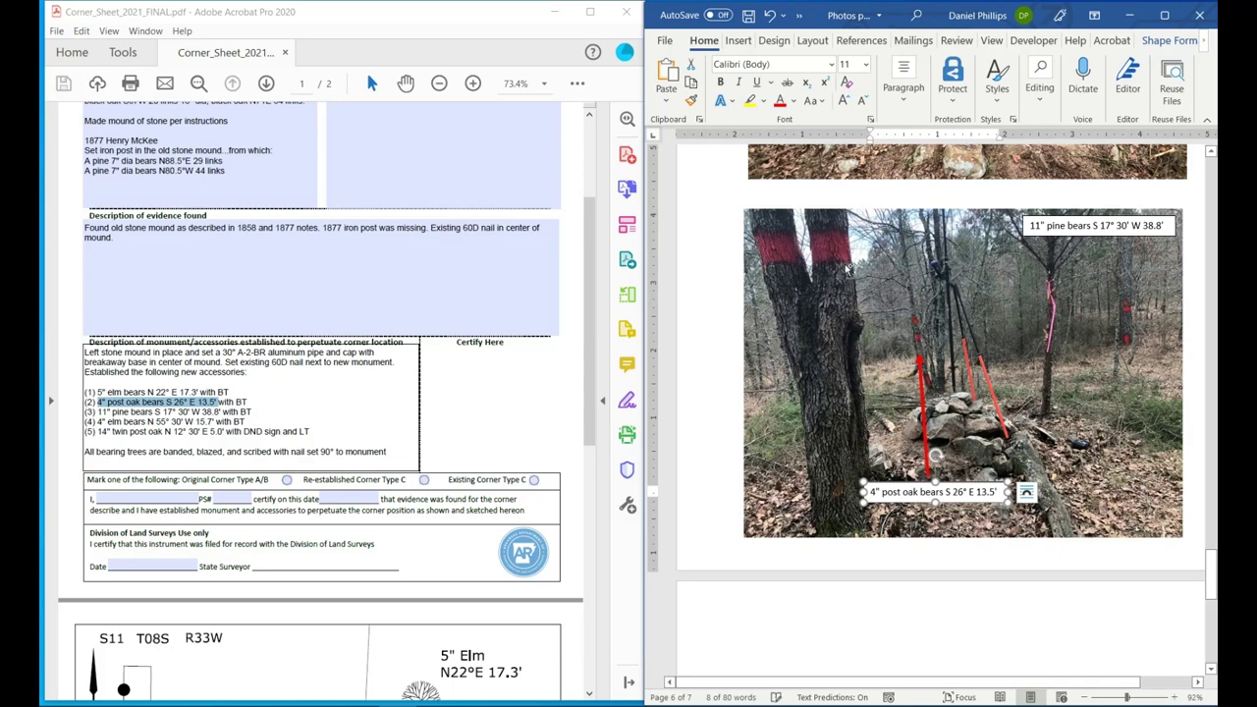
key("ctrl+v")
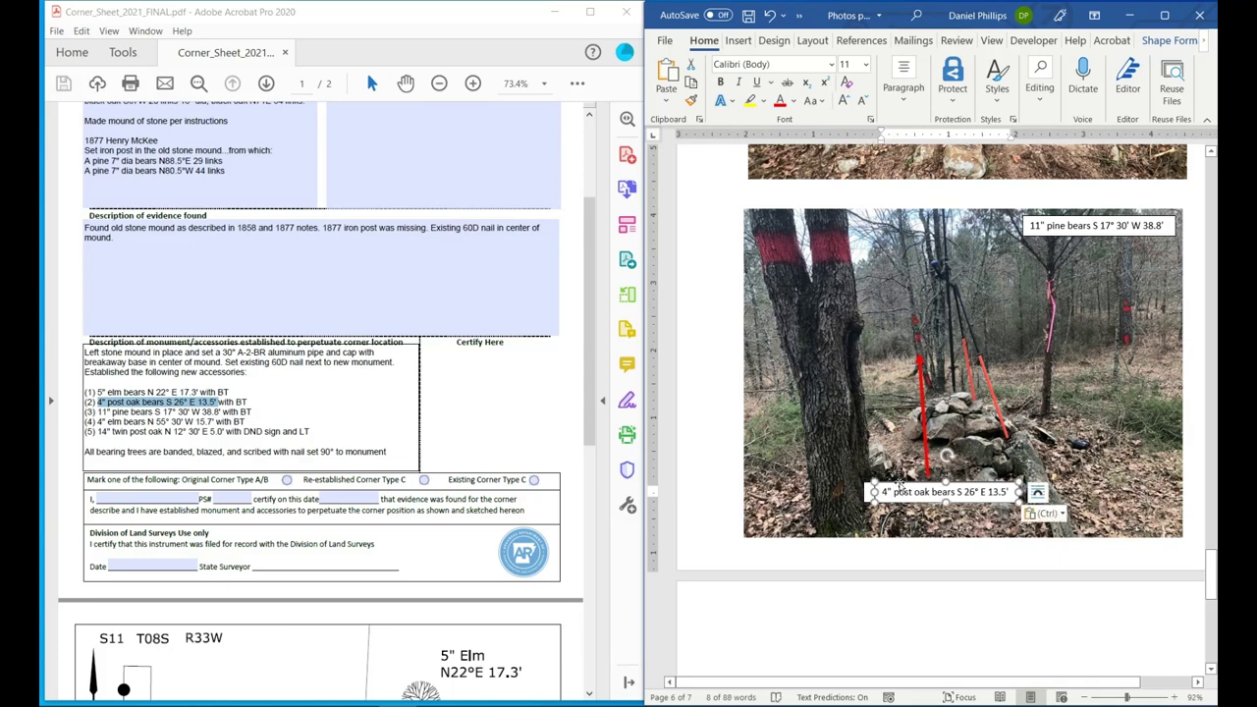
left_click_drag(899, 486, 772, 209)
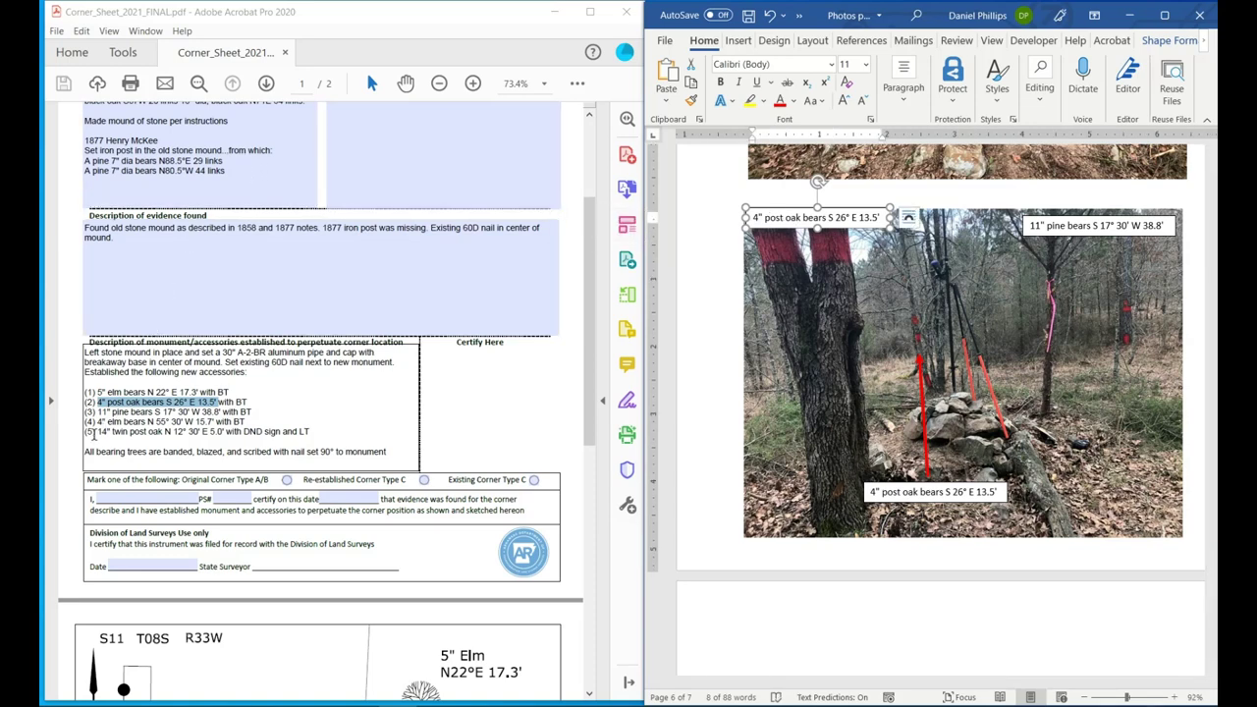
Change the top-left caption to 14" twin post oak N 12° 30' E 5.0', widen it, and save.
left_click_drag(96, 431, 224, 432)
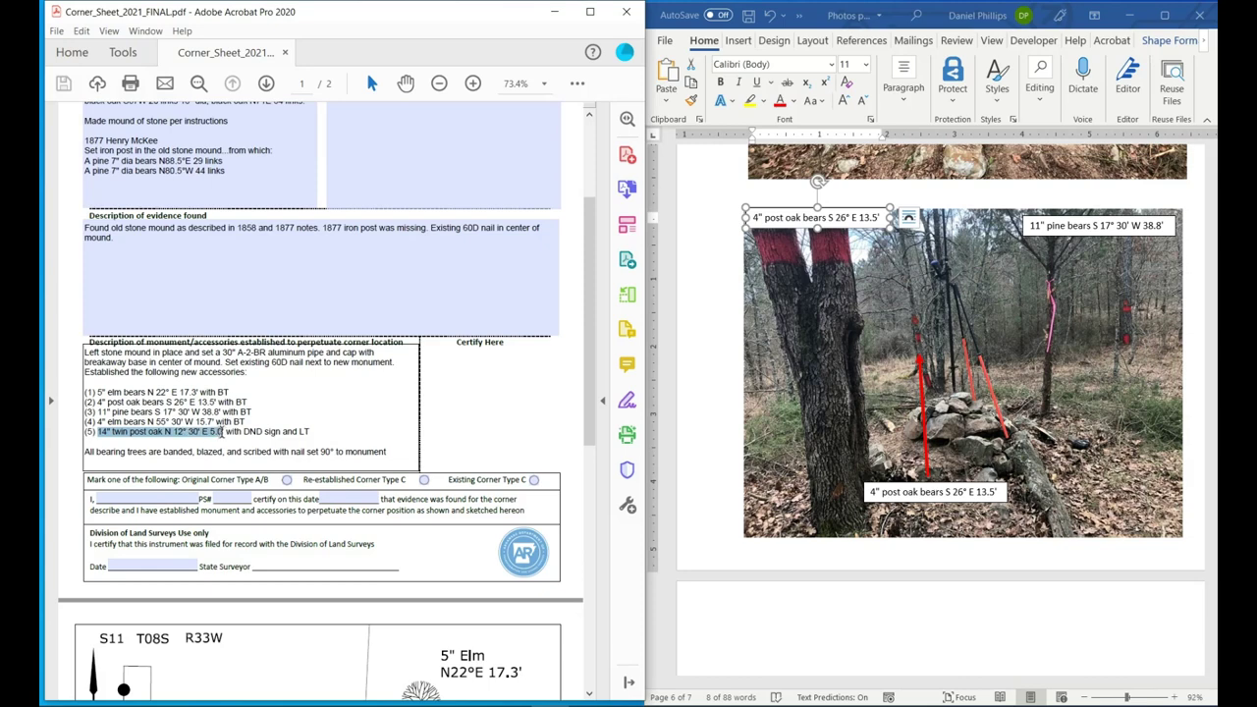
right_click(221, 432)
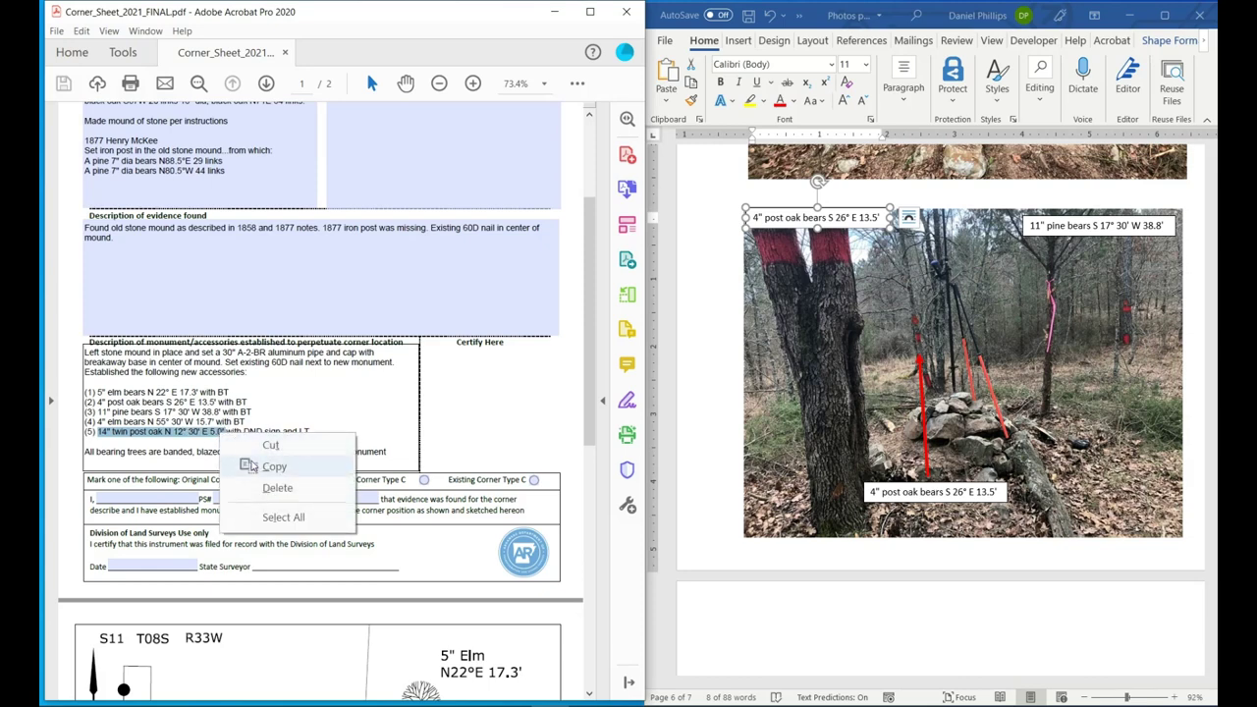
left_click(255, 467)
left_click(807, 217)
double_click(808, 217)
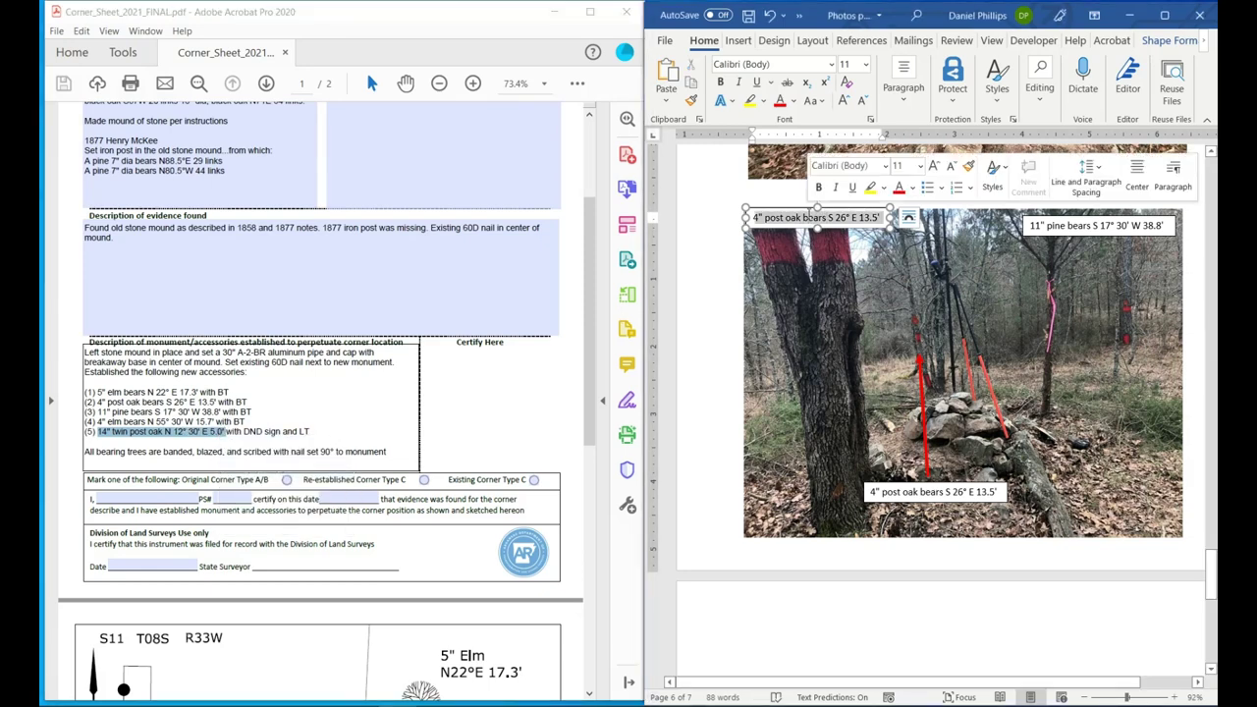
key("ctrl+a")
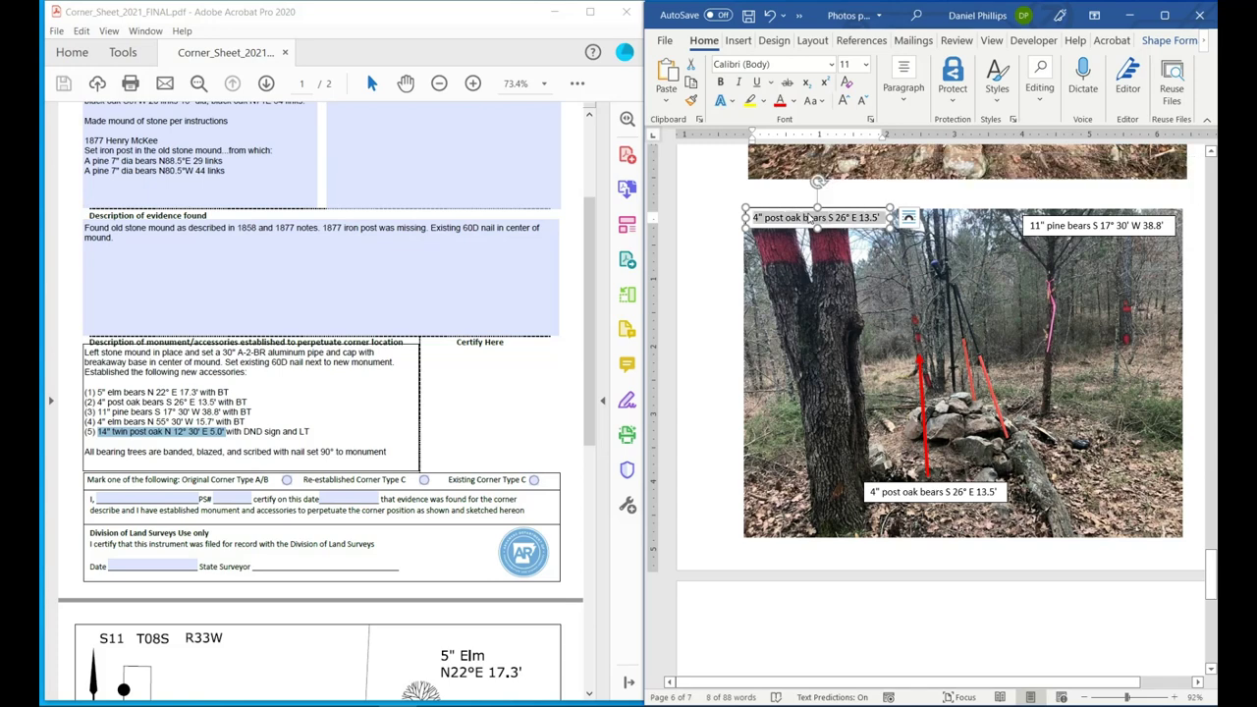
key("ctrl+v")
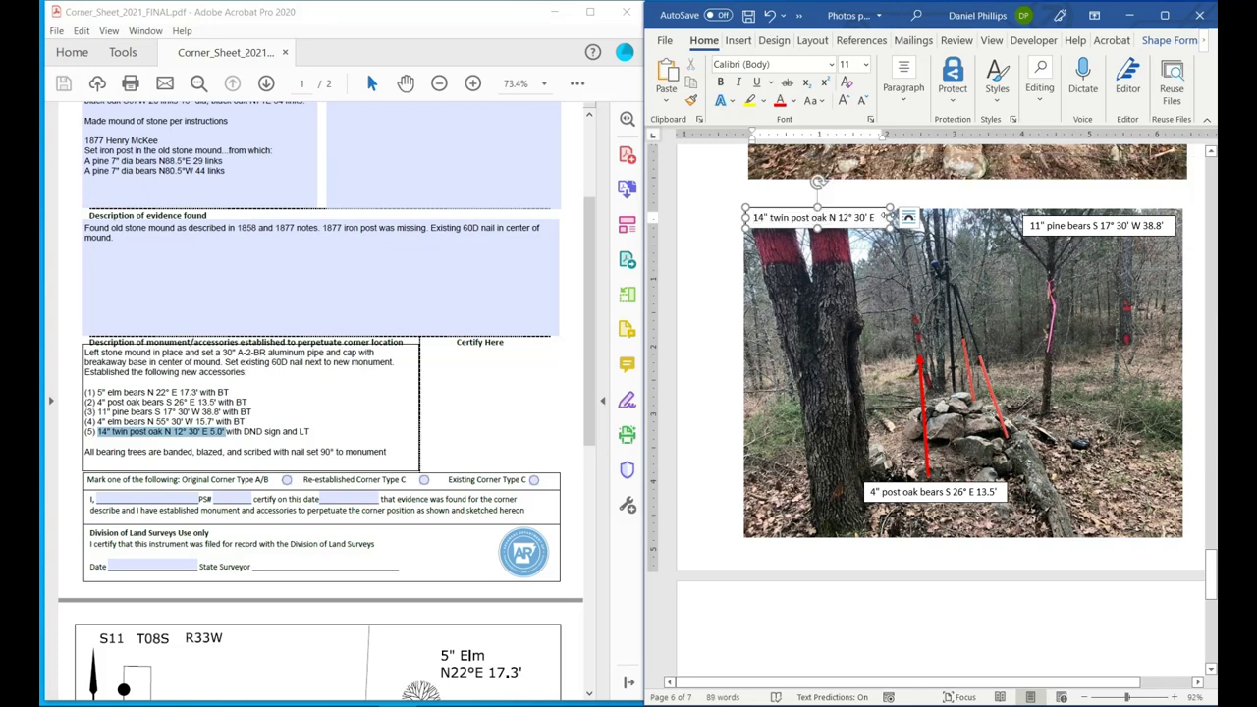
left_click_drag(888, 217, 902, 217)
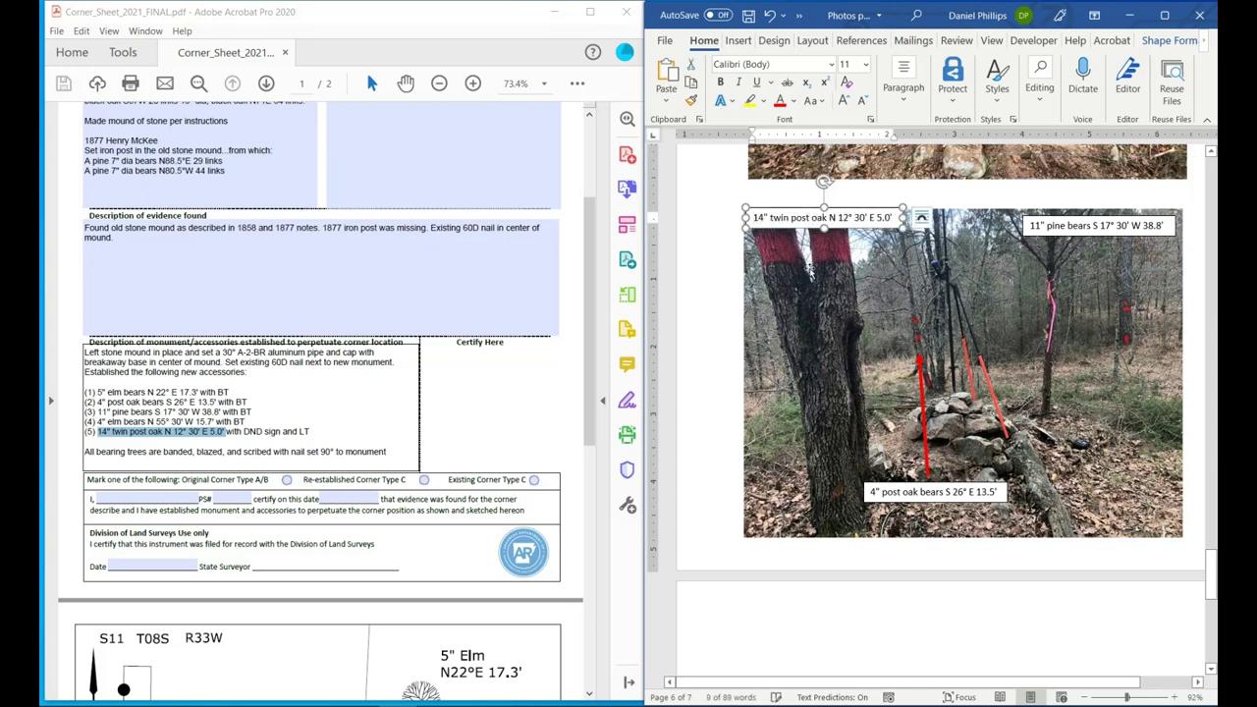
key("ctrl+s")
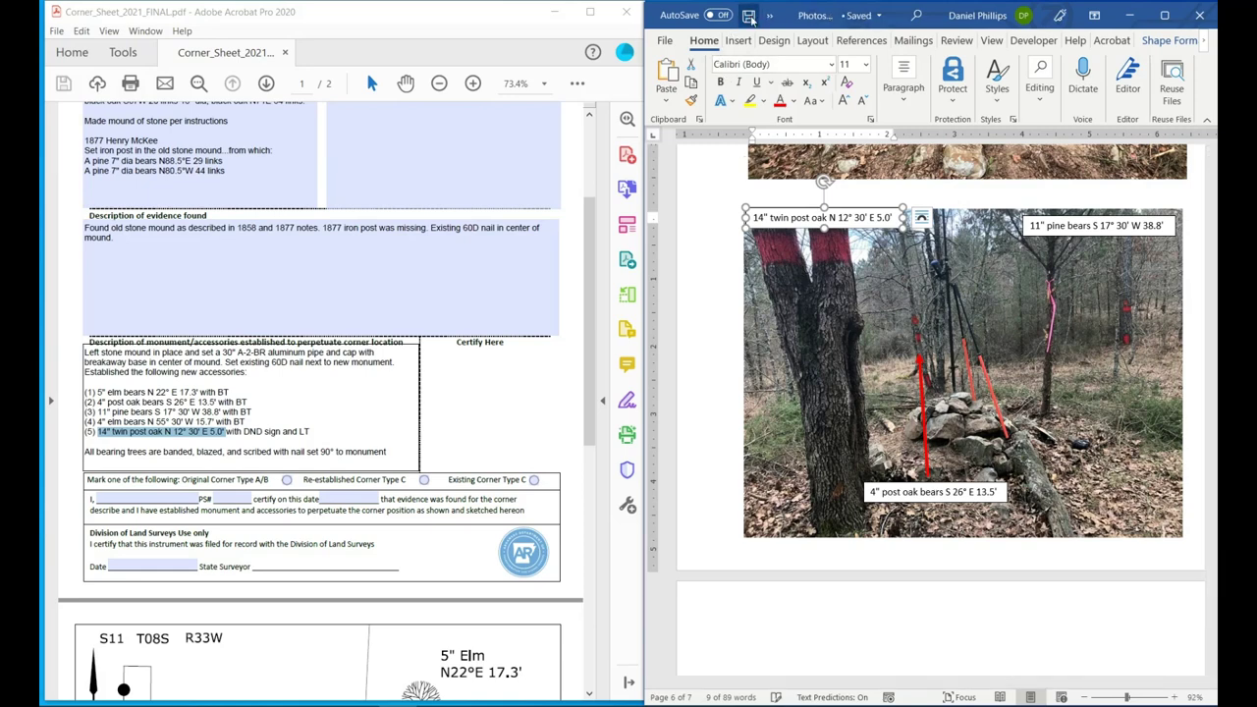
Delete the blank last page and save the document again.
scroll(823, 319, "down", 1)
scroll(823, 319, "down", 8)
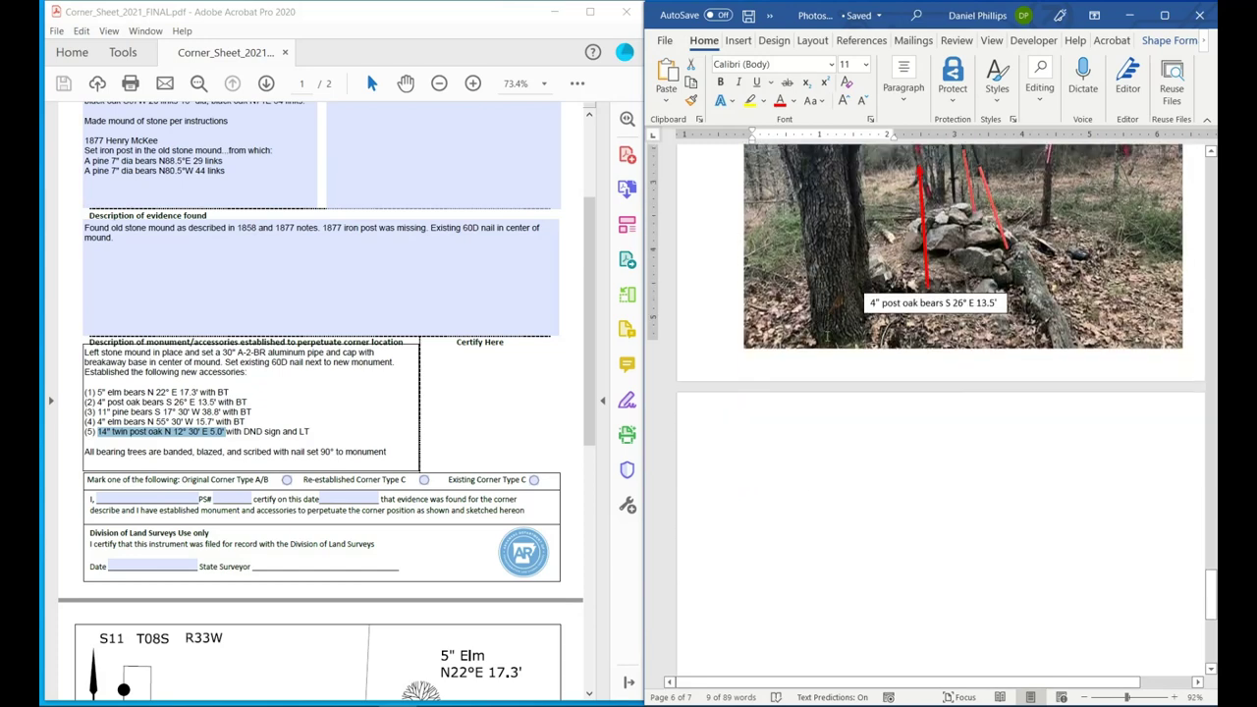
scroll(825, 336, "up", 4)
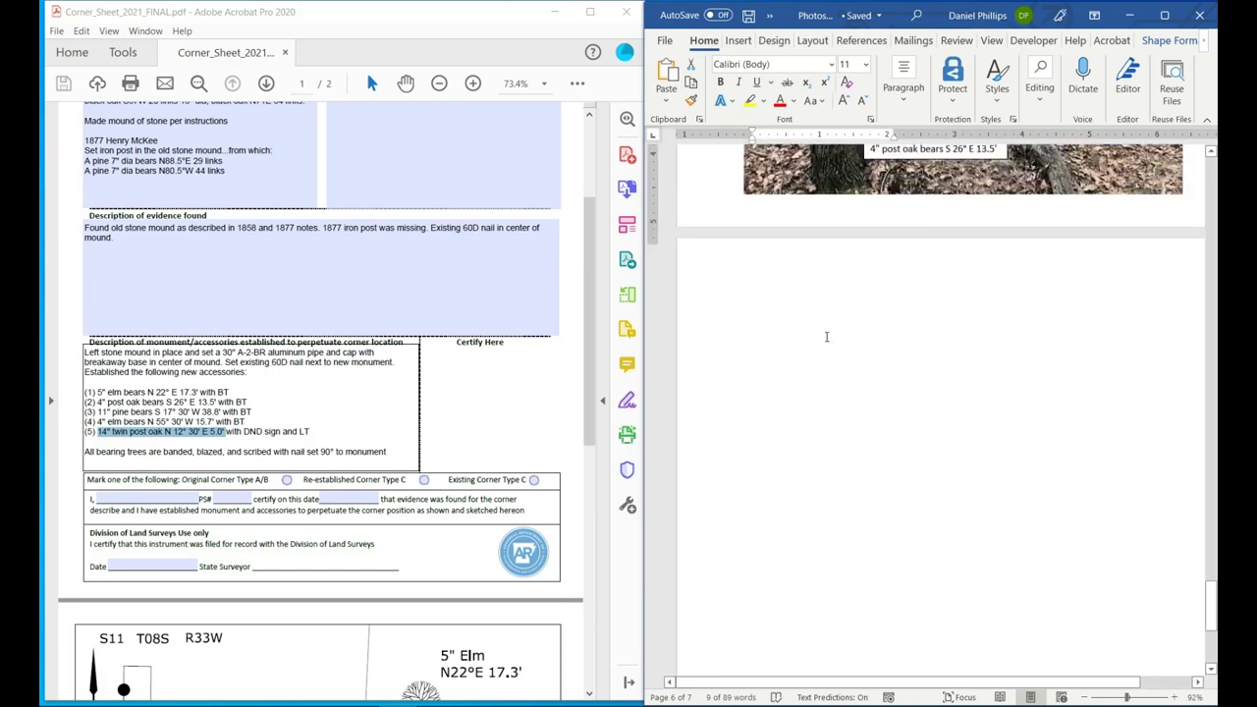
scroll(825, 336, "down", 4)
left_click(909, 381)
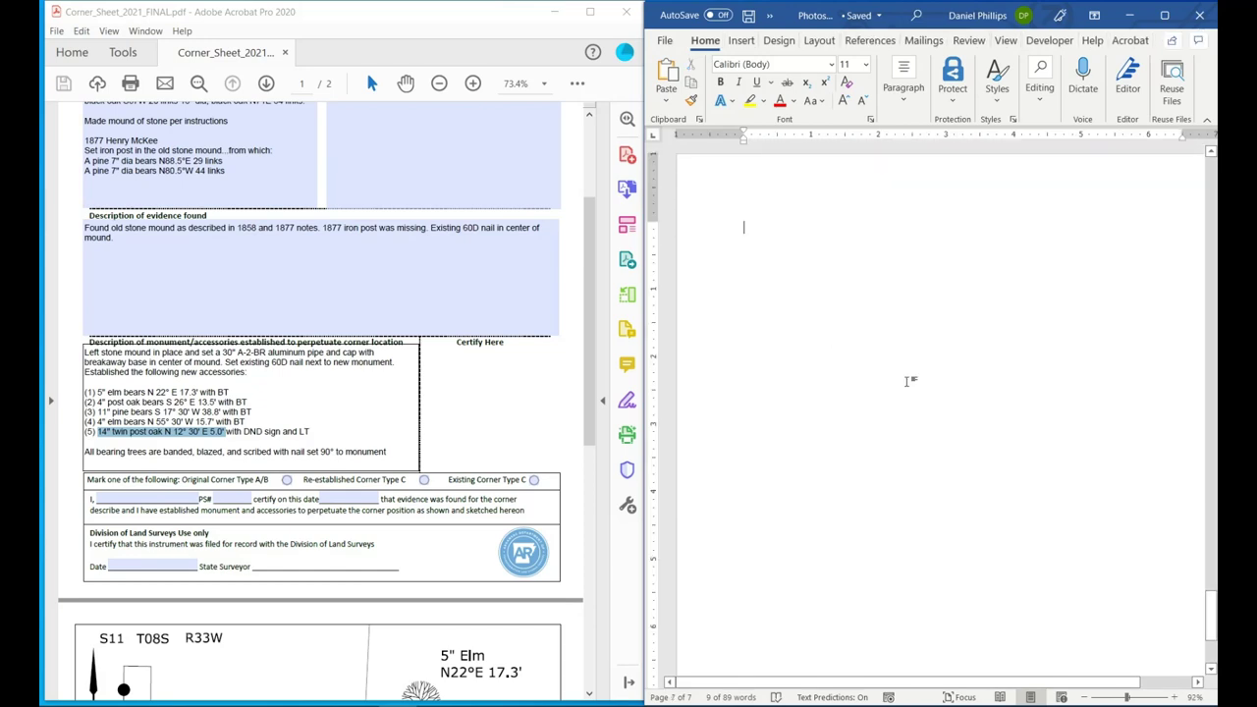
key("BackSpace")
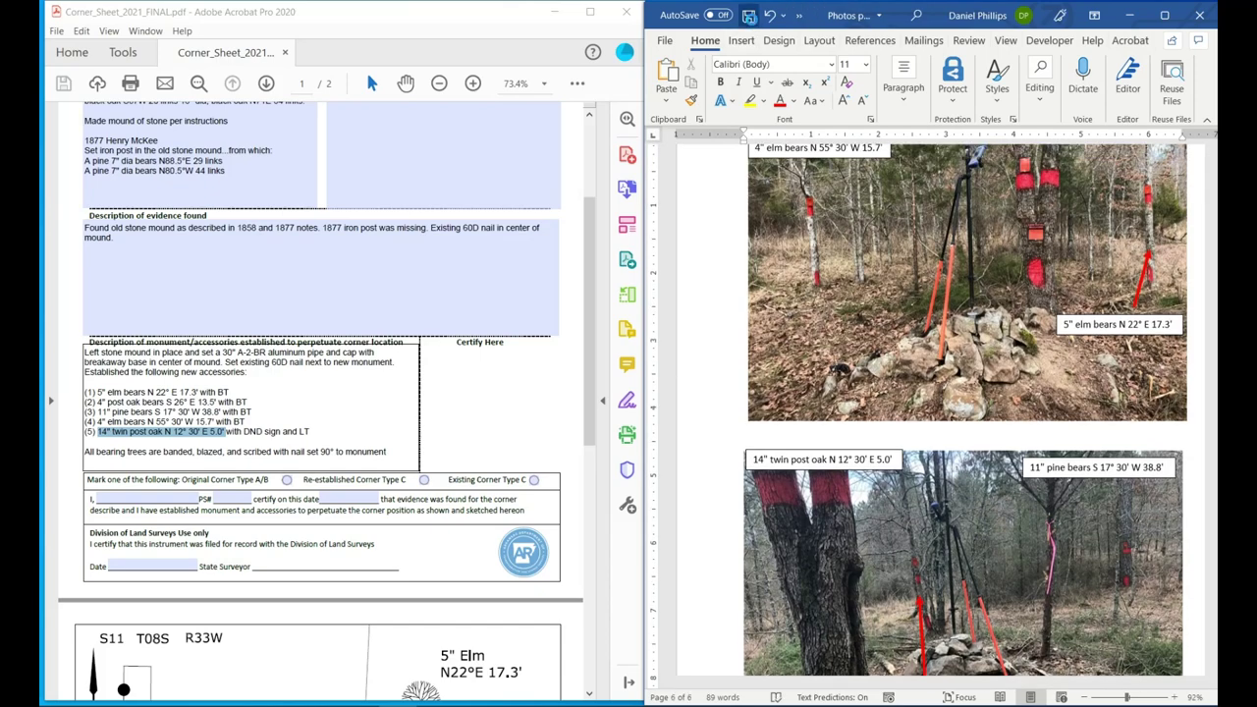
left_click(749, 16)
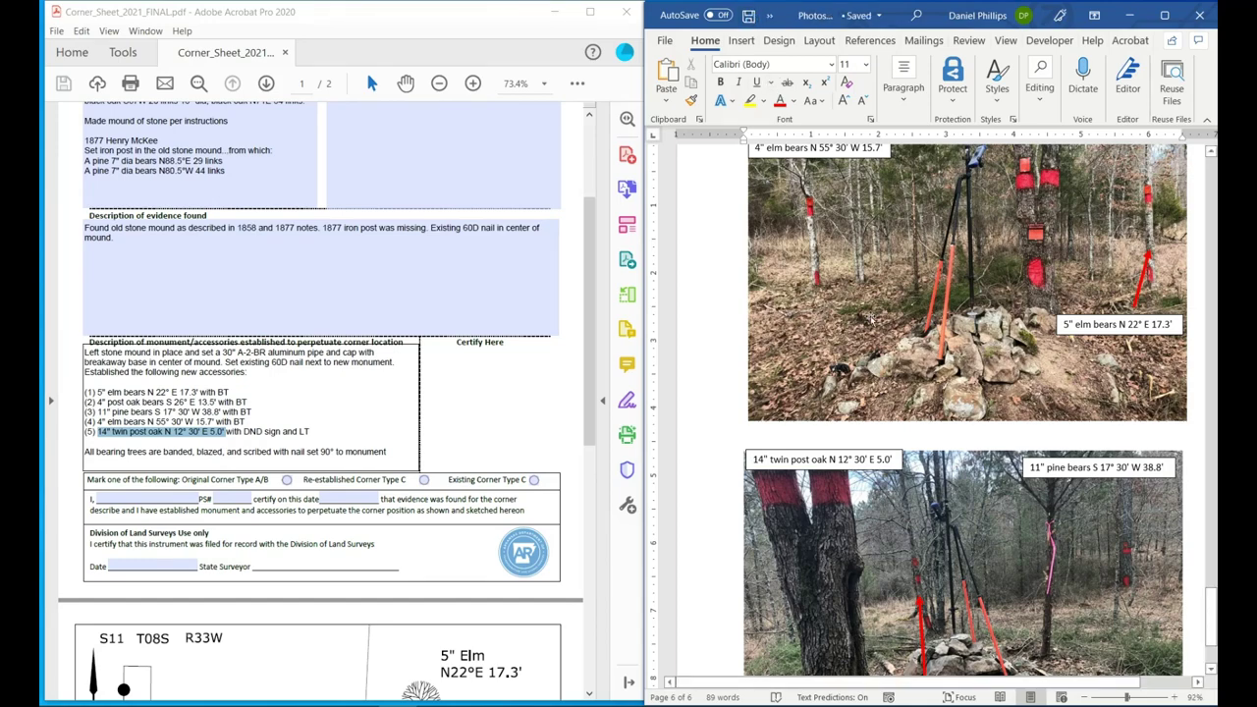
scroll(943, 412, "up", 10)
scroll(871, 316, "up", 5)
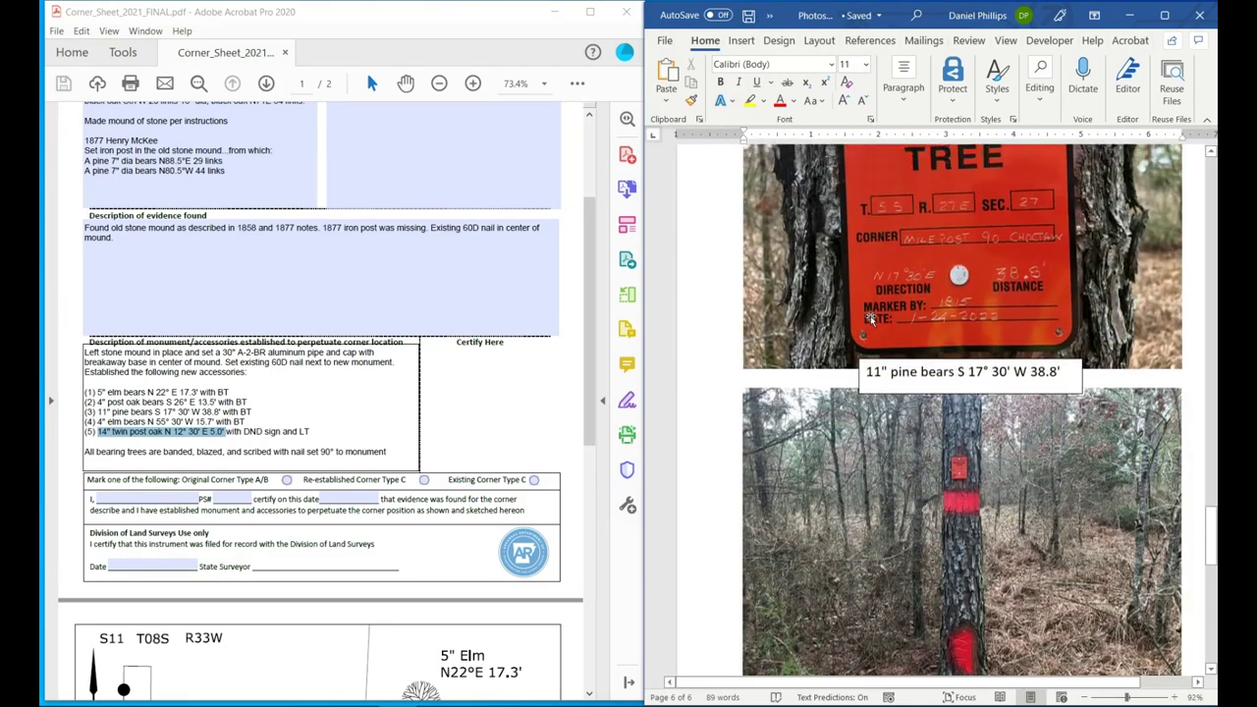
Save the document as PDF, Photos page.pdf, in the Choctaw MP 90 folder.
left_click(667, 42)
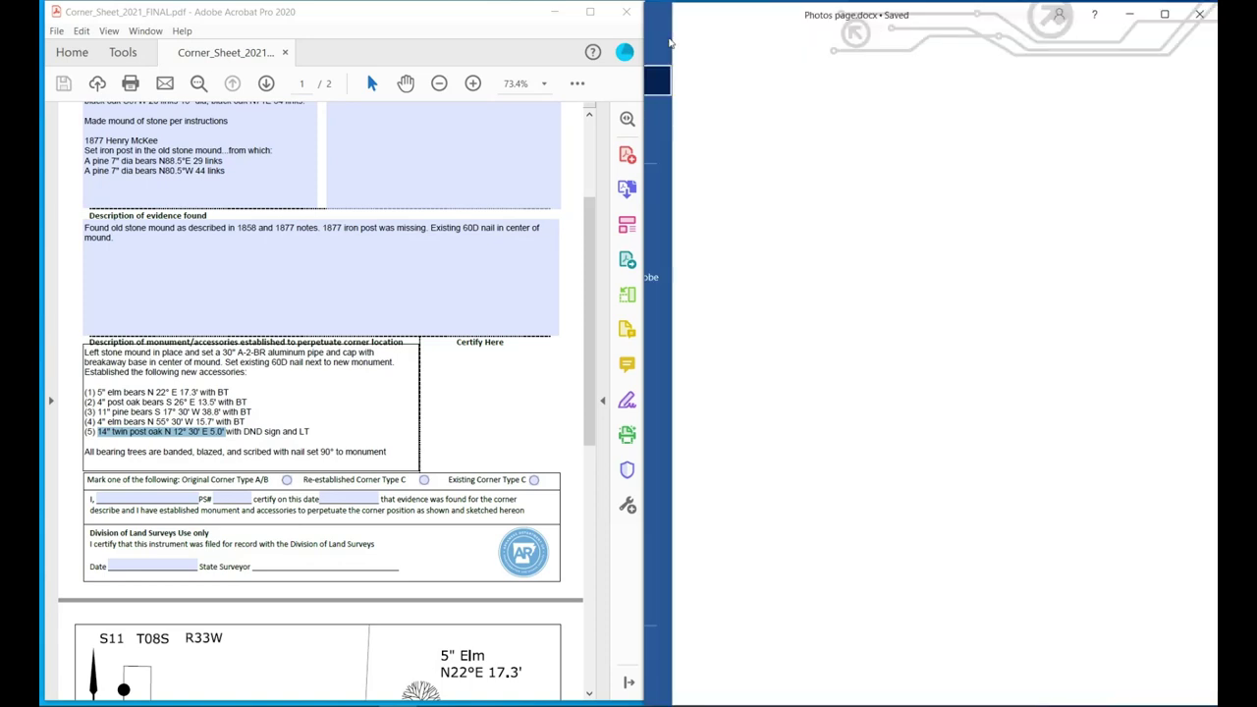
left_click(695, 247)
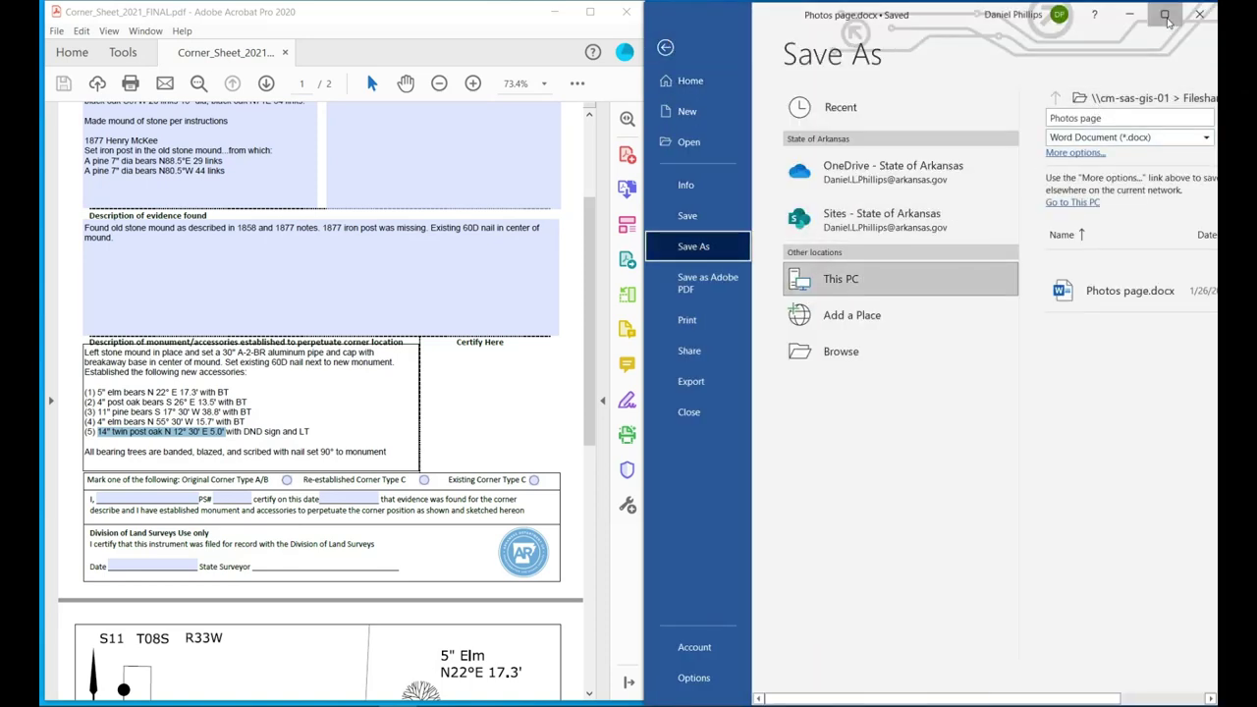
left_click(1165, 13)
left_click(691, 98)
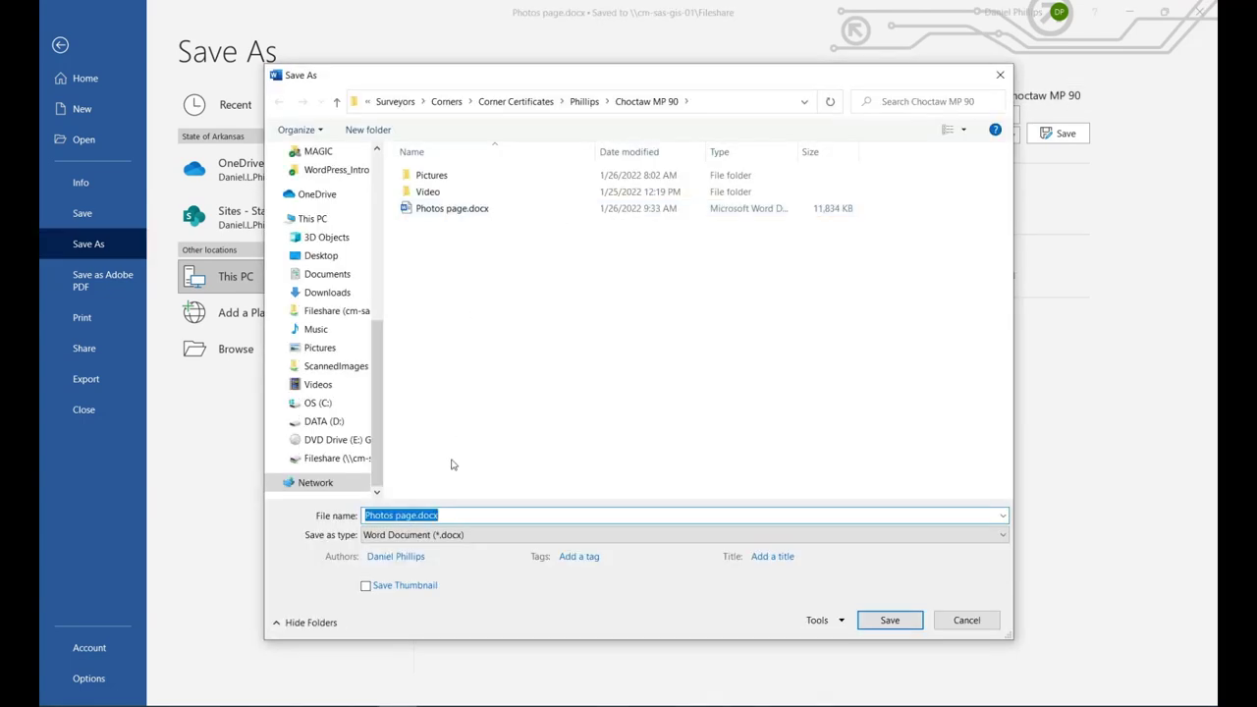
left_click(432, 536)
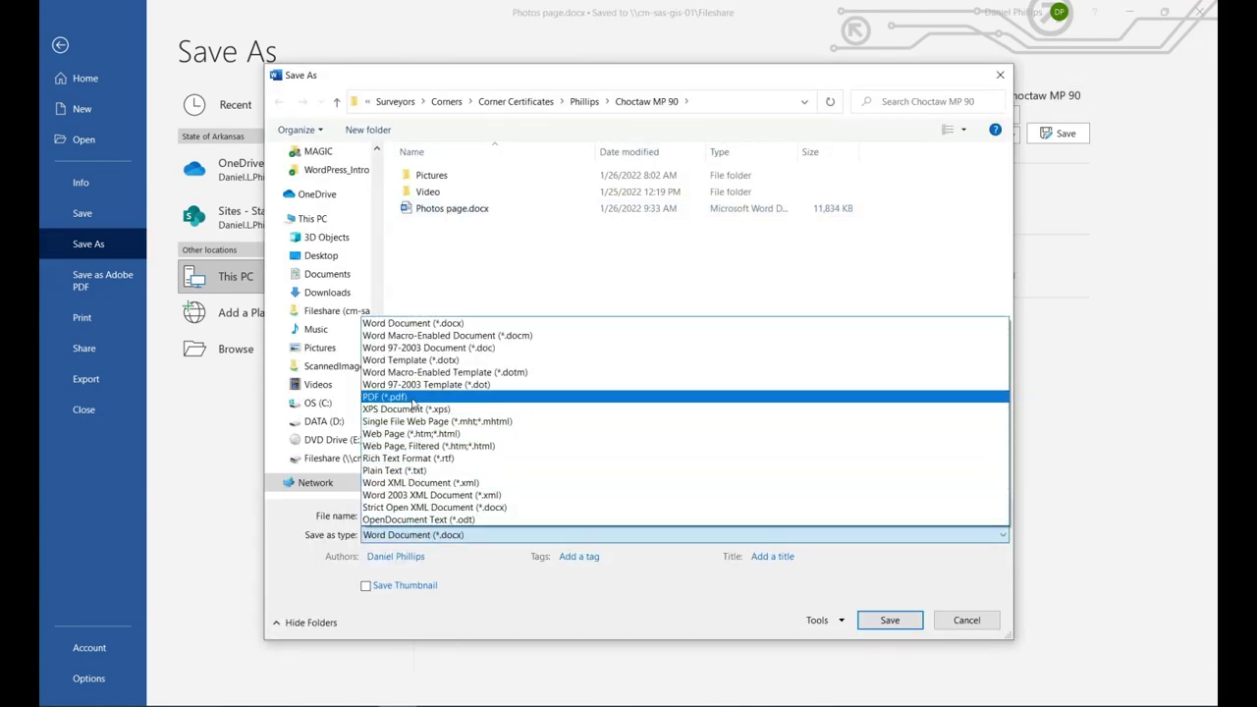
left_click(414, 398)
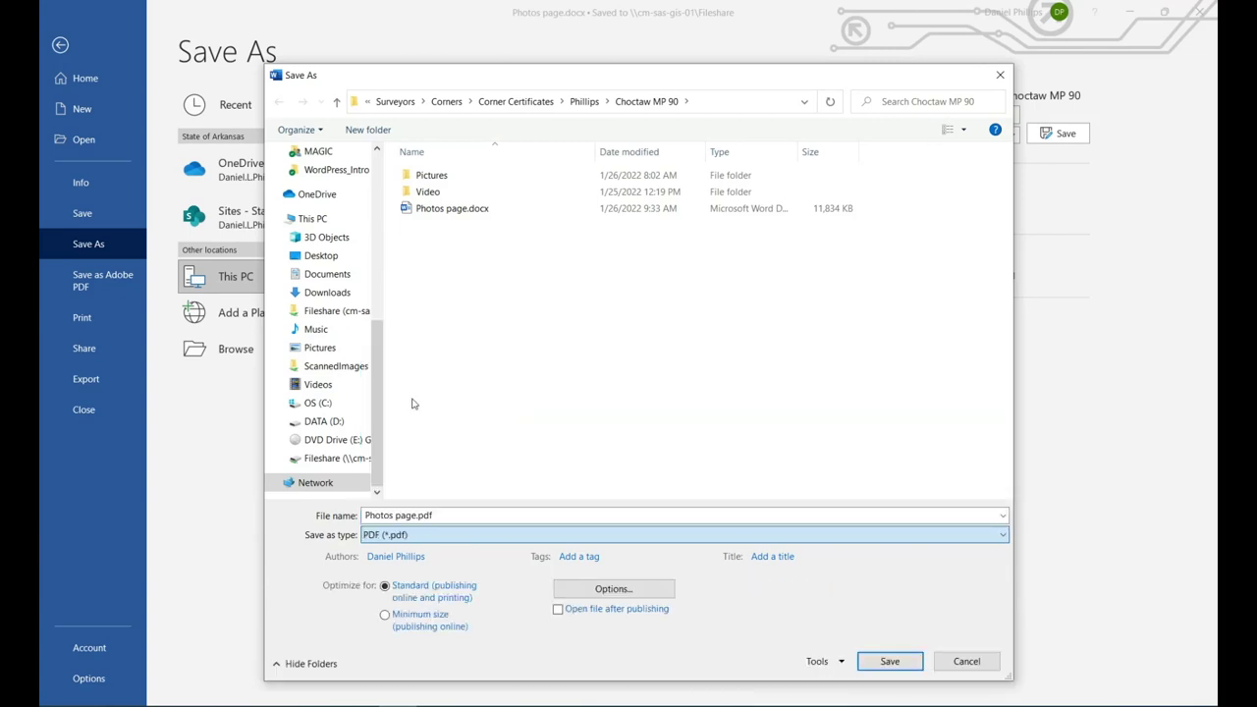
left_click(890, 660)
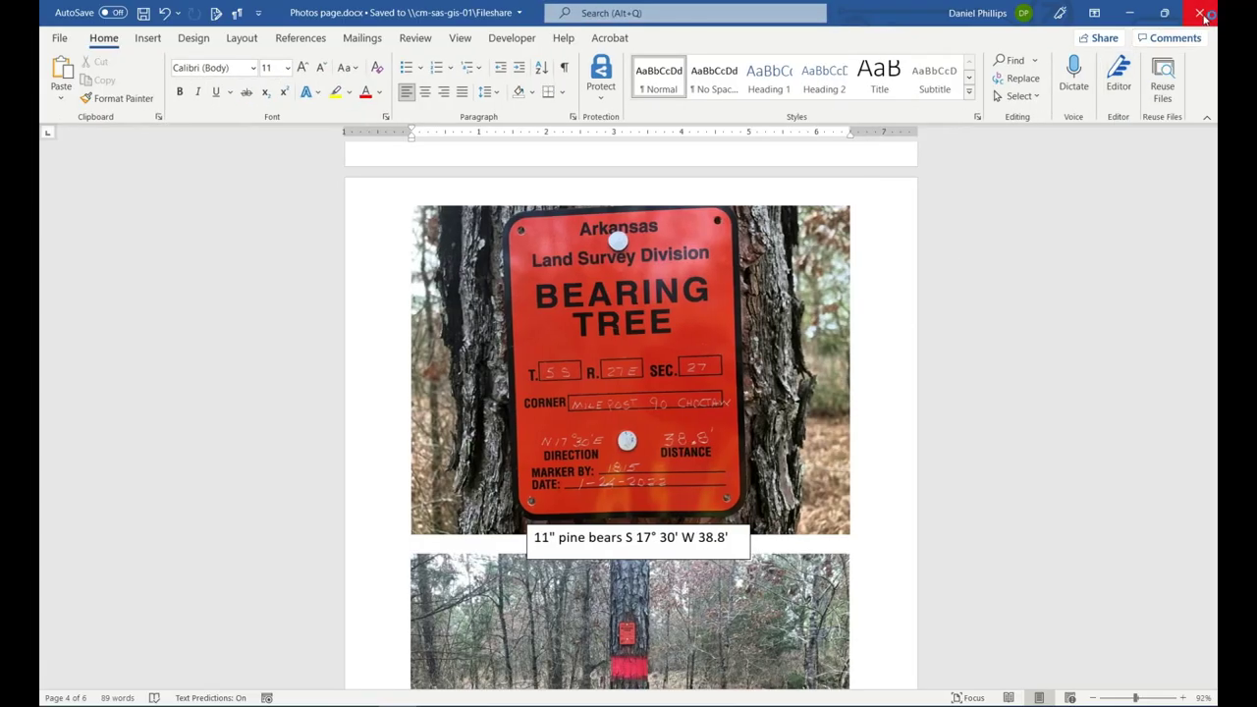
Close Word and open Photos page.pdf from the Choctaw MP 90 folder.
left_click(1202, 14)
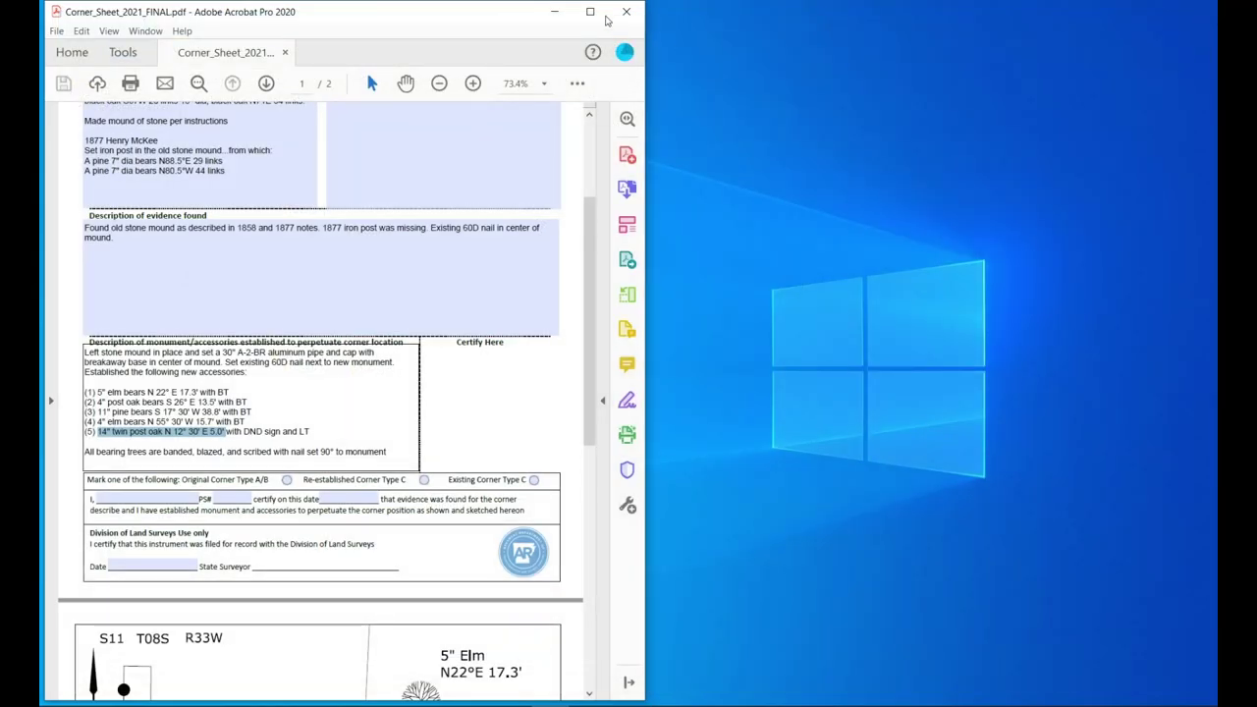
key("alt+Tab")
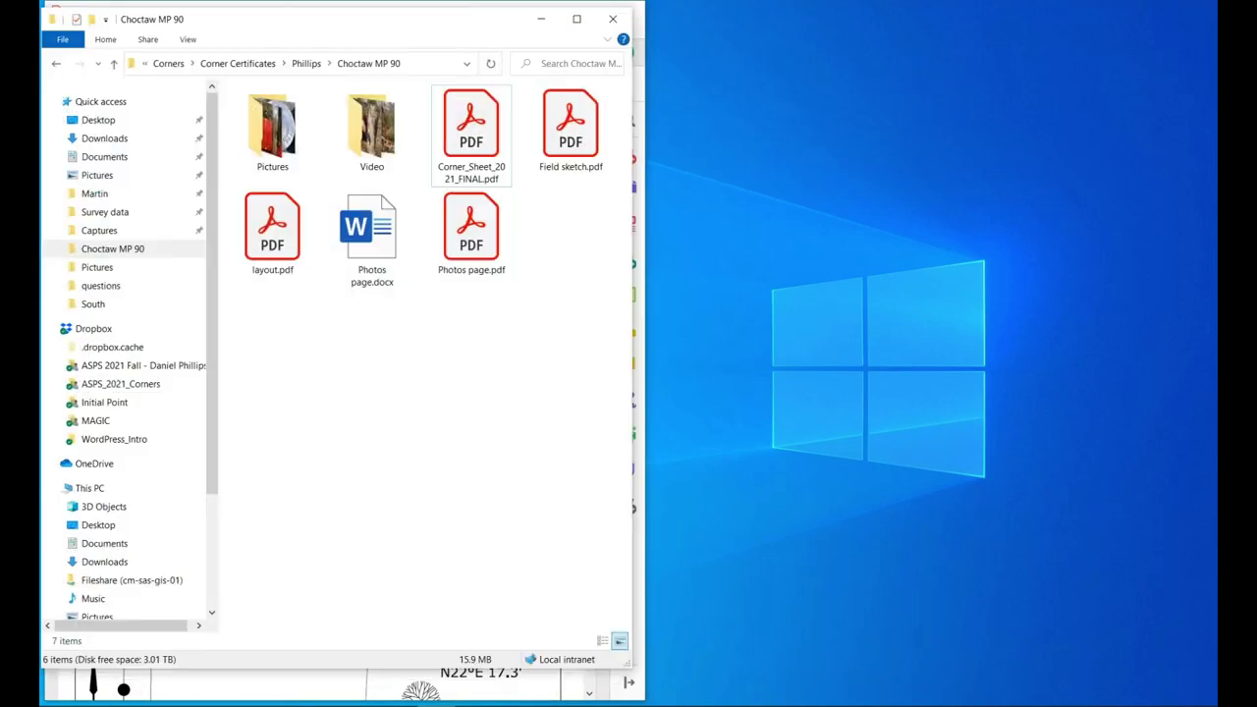
left_click(576, 19)
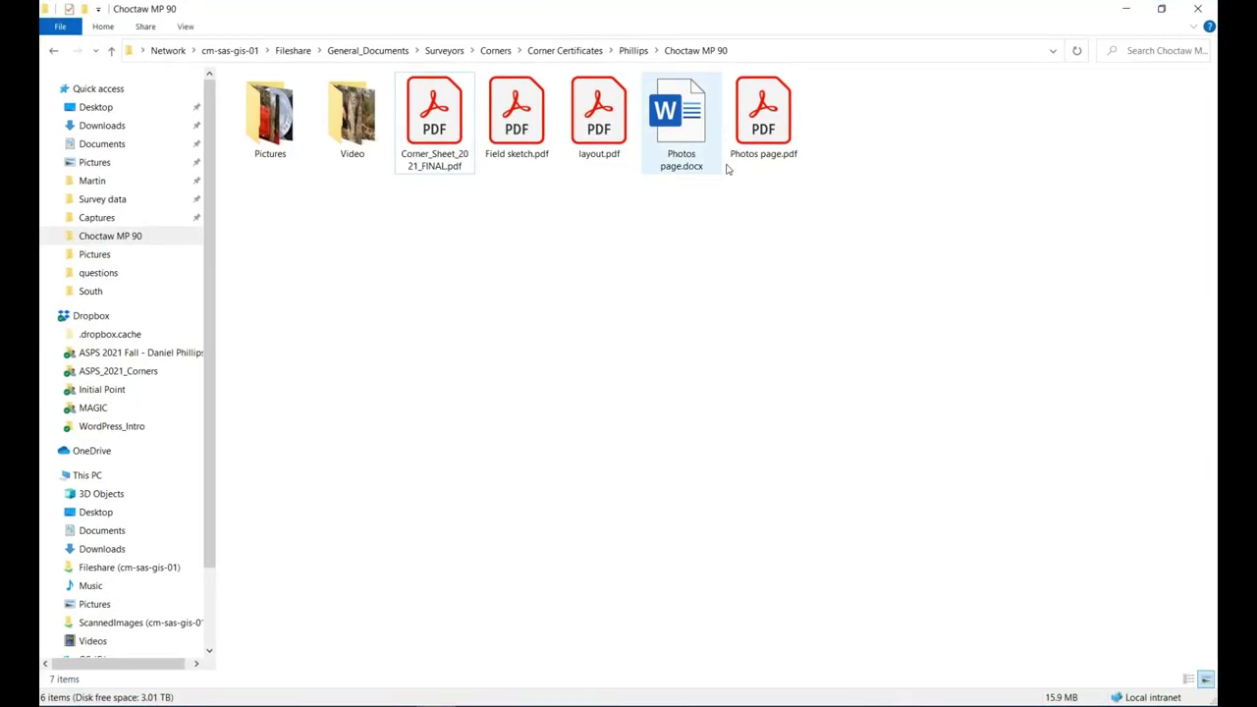
double_click(765, 117)
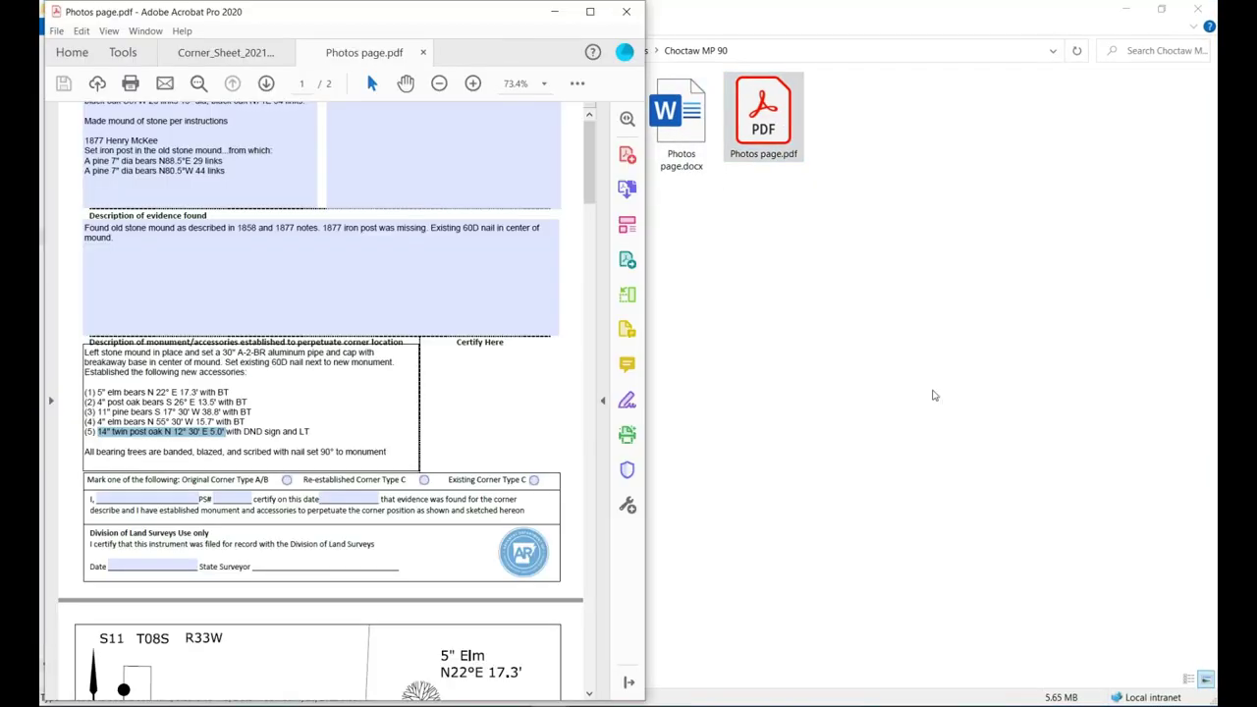
Maximize Acrobat and scroll through the captioned photo pages of Photos page.pdf.
left_click(591, 10)
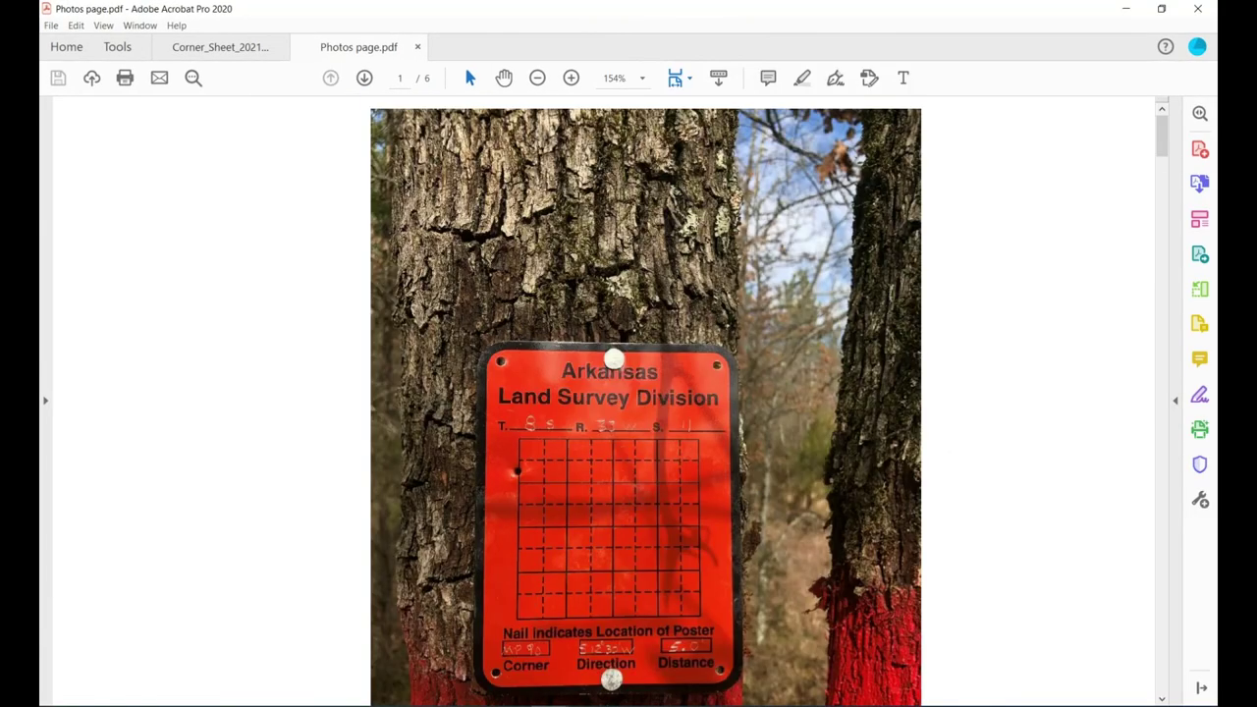
scroll(703, 248, "down", 5)
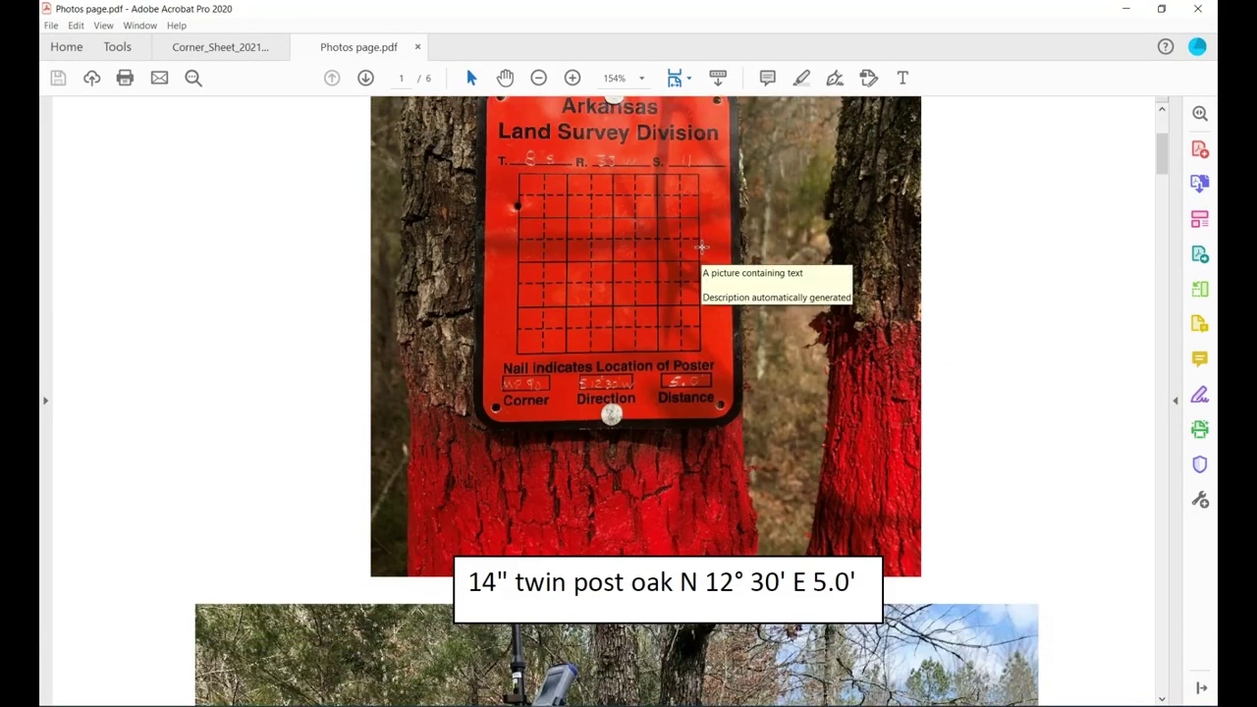
scroll(702, 248, "down", 6)
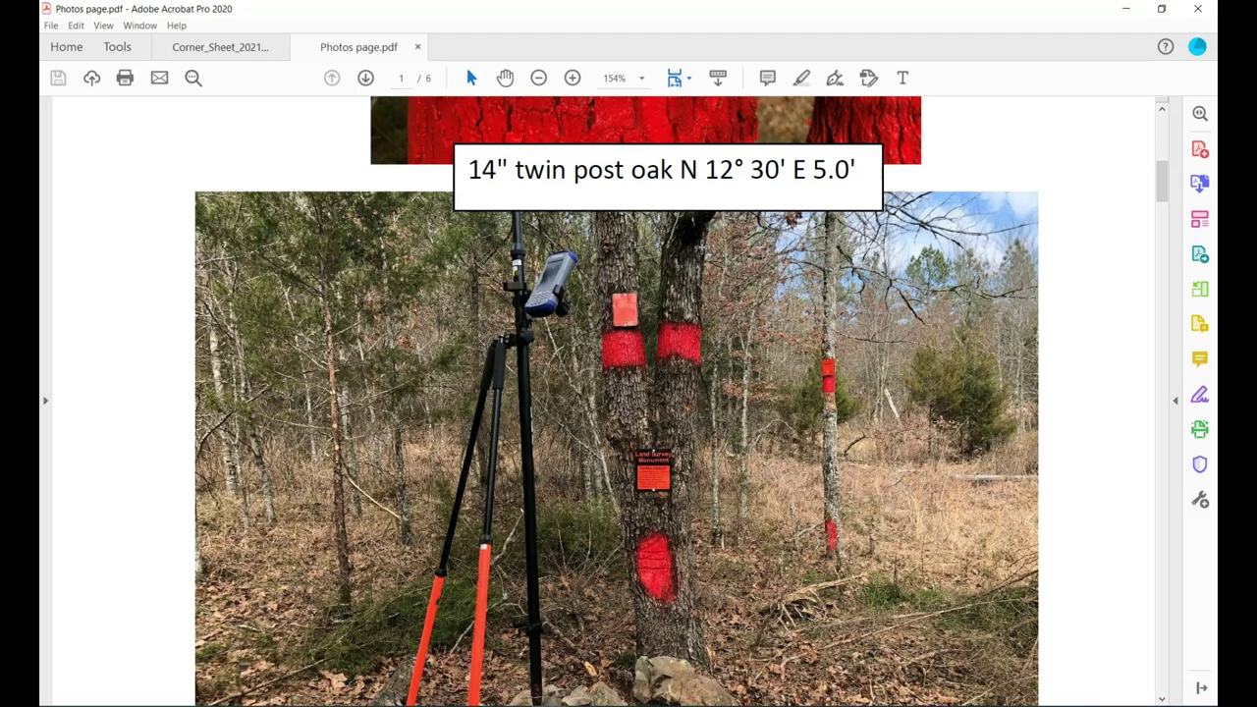
scroll(617, 402, "up", 10)
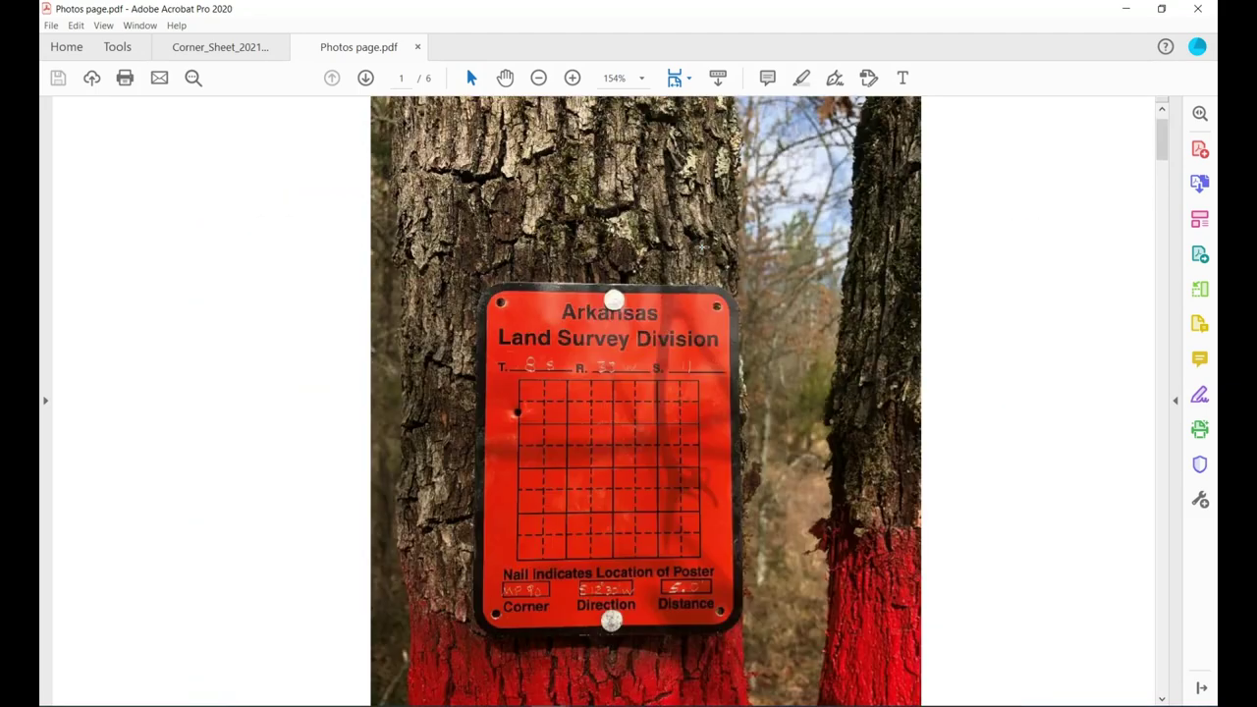
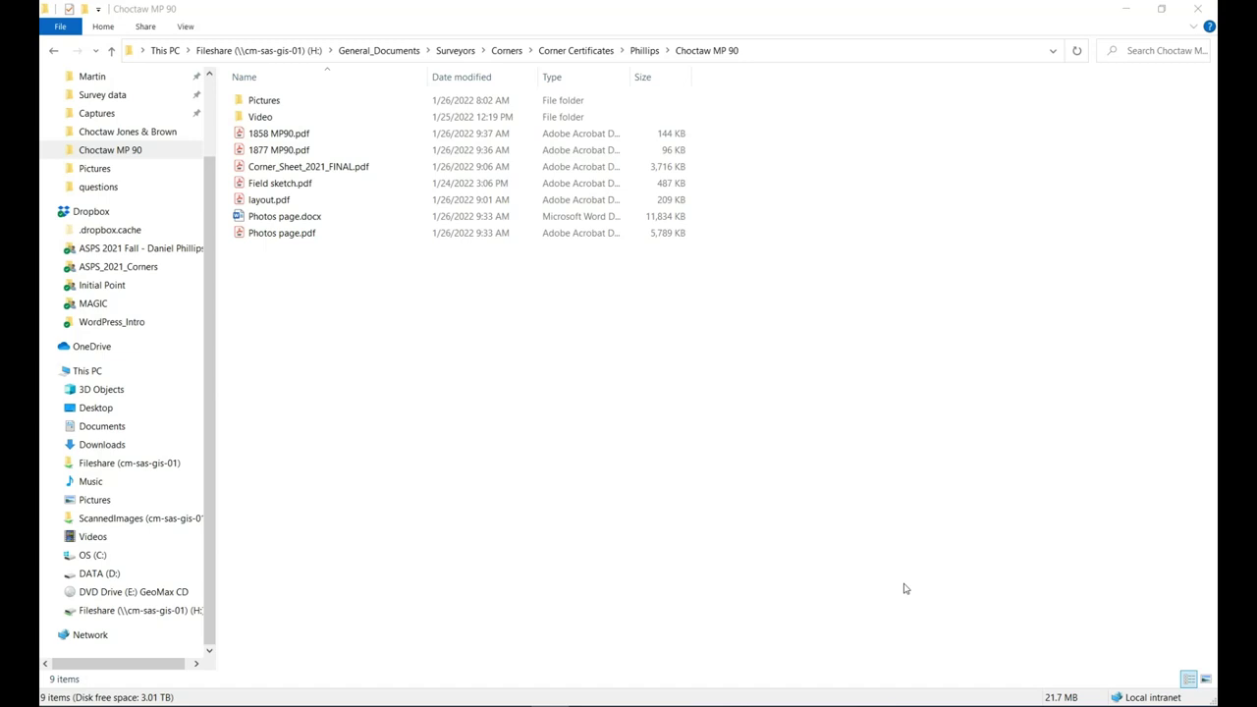
Open Corner_Sheet_2021_FINAL.pdf from the Choctaw MP 90 folder in Acrobat.
left_click(335, 169)
double_click(339, 169)
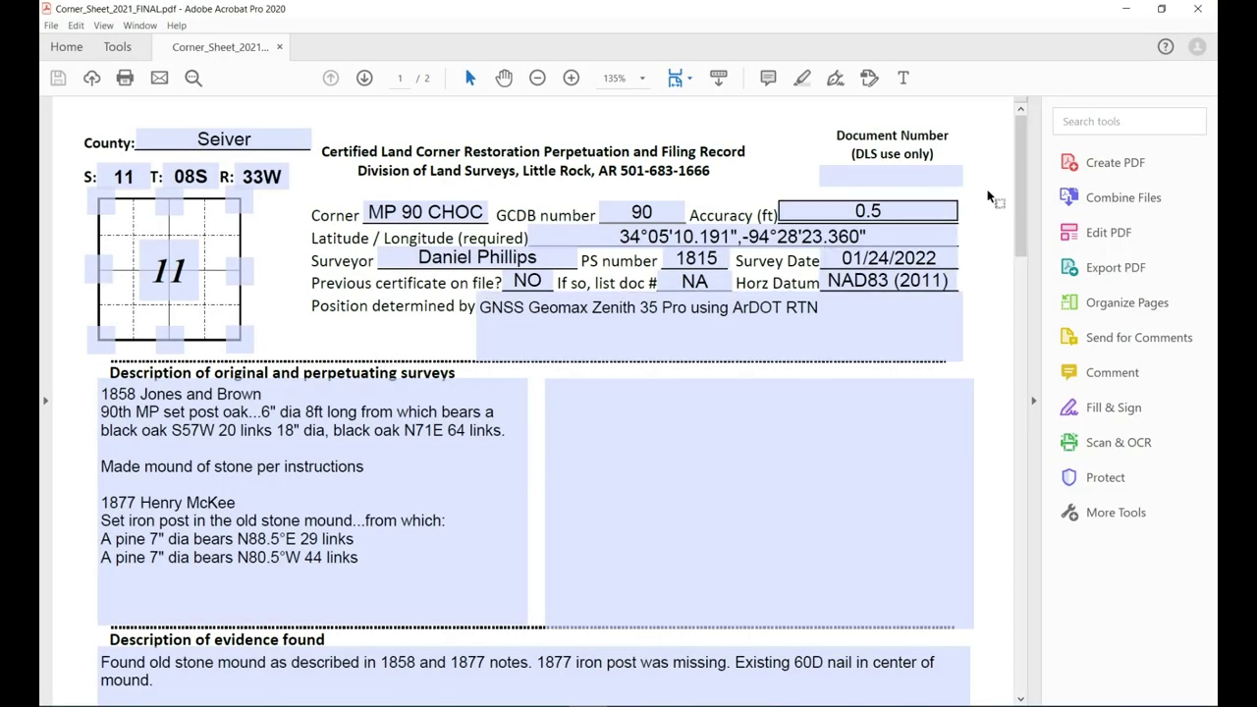
mouse_move(1023, 169)
left_mouse_down()
mouse_move(1004, 440)
mouse_move(1012, 554)
mouse_move(1017, 295)
left_mouse_up()
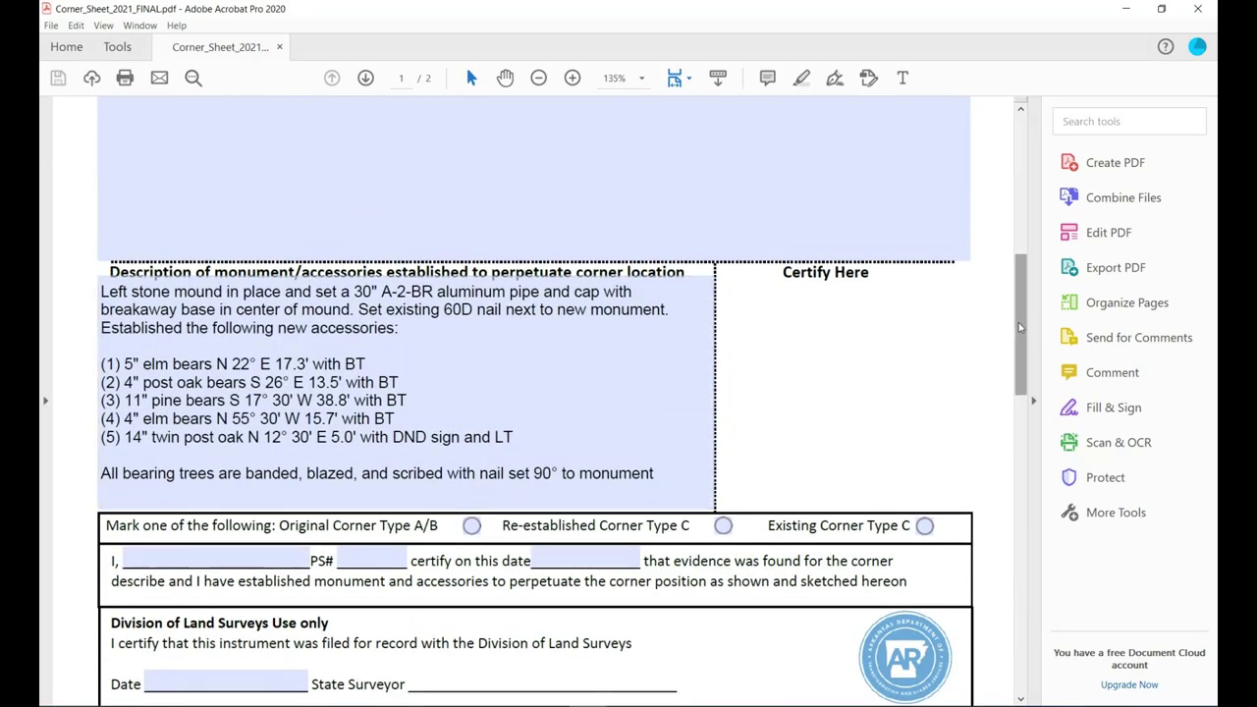
mouse_move(1019, 327)
left_mouse_down()
mouse_move(1018, 300)
mouse_move(1008, 443)
left_mouse_up()
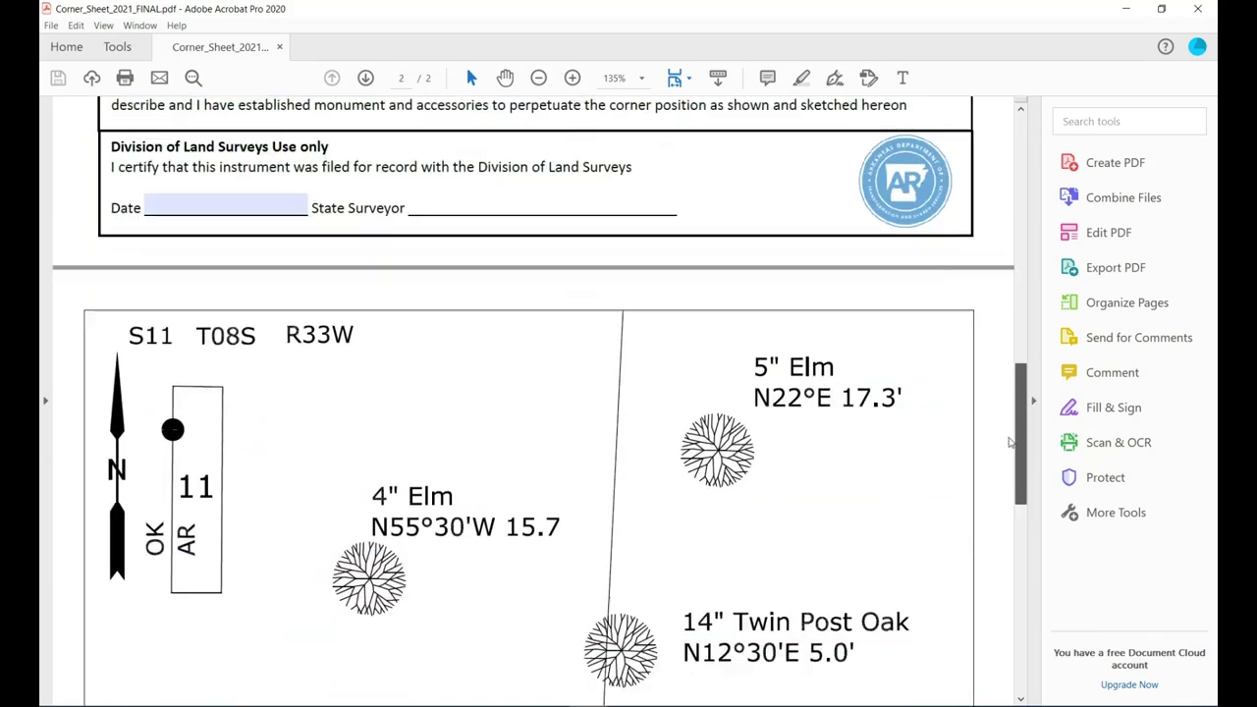
scroll(943, 499, "down", 10)
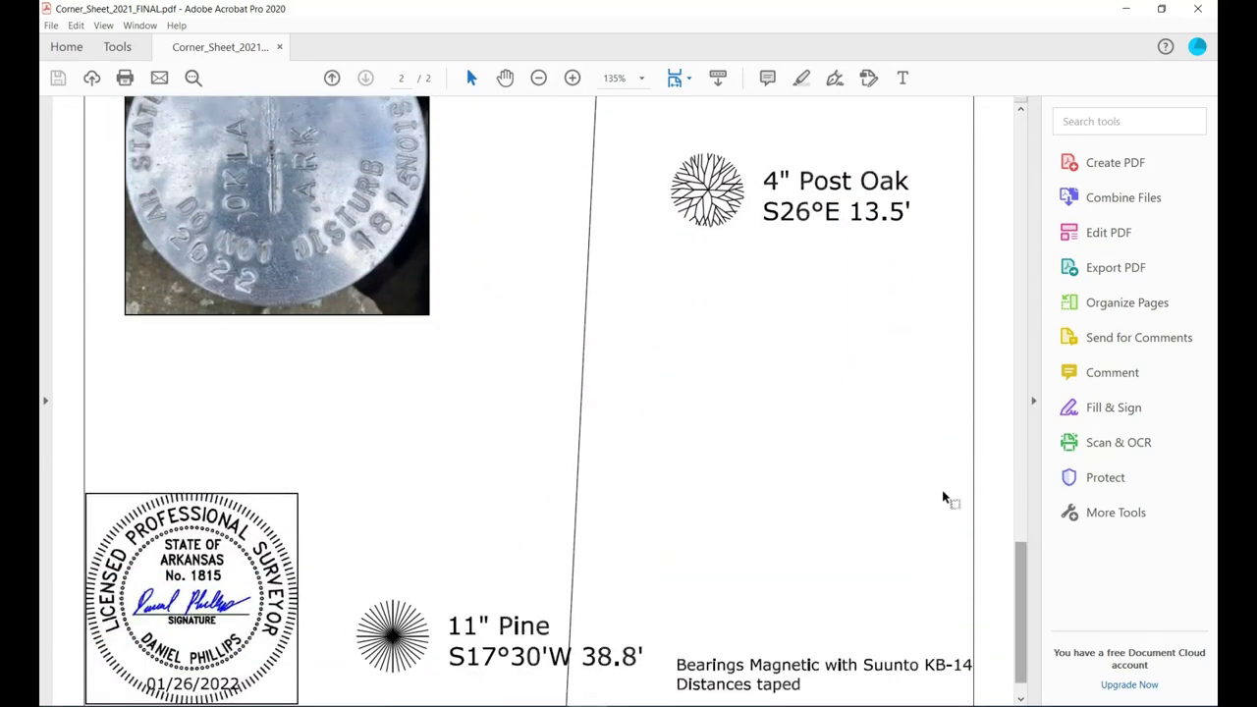
scroll(595, 422, "up", 1)
scroll(601, 420, "down", 2)
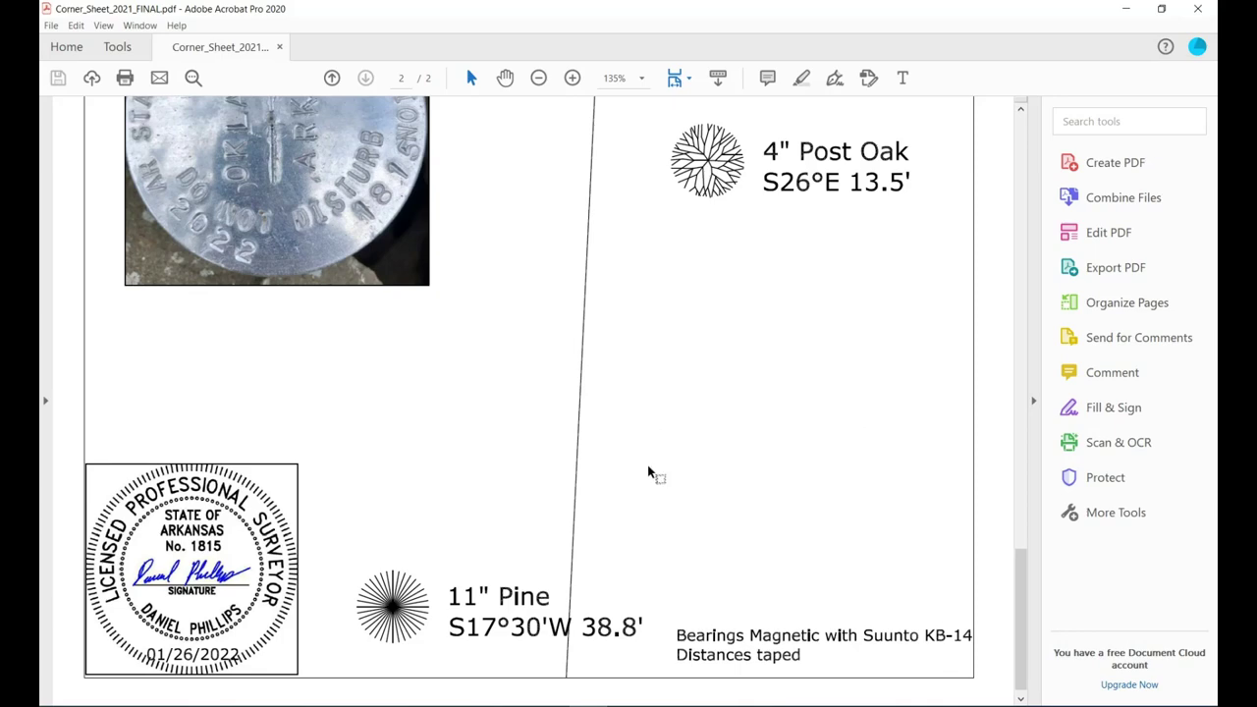
scroll(648, 474, "up", 15)
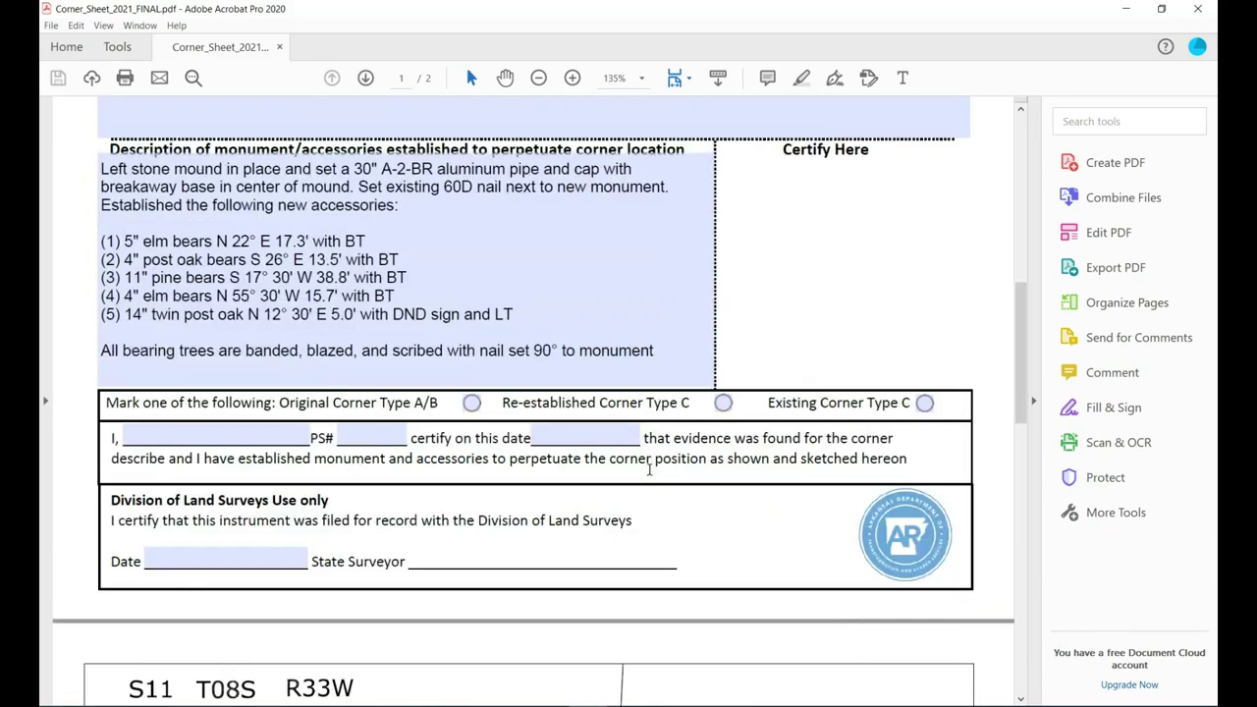
scroll(648, 471, "up", 5)
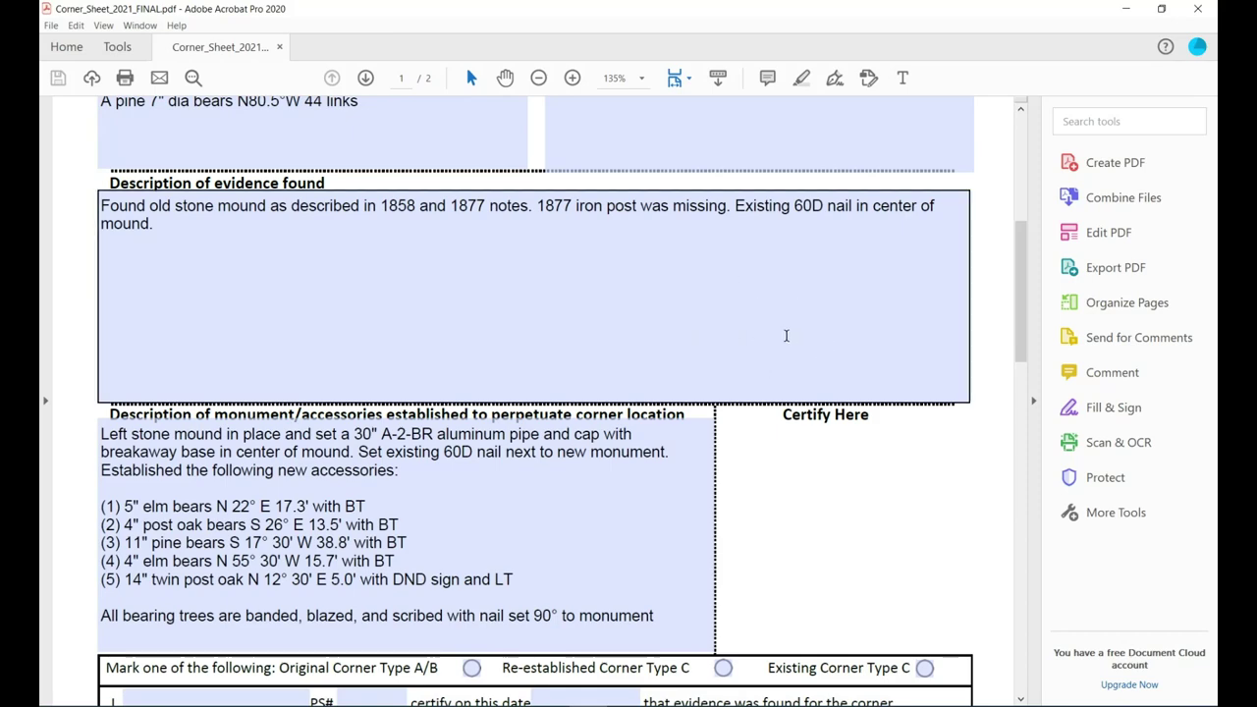
scroll(744, 323, "up", 5)
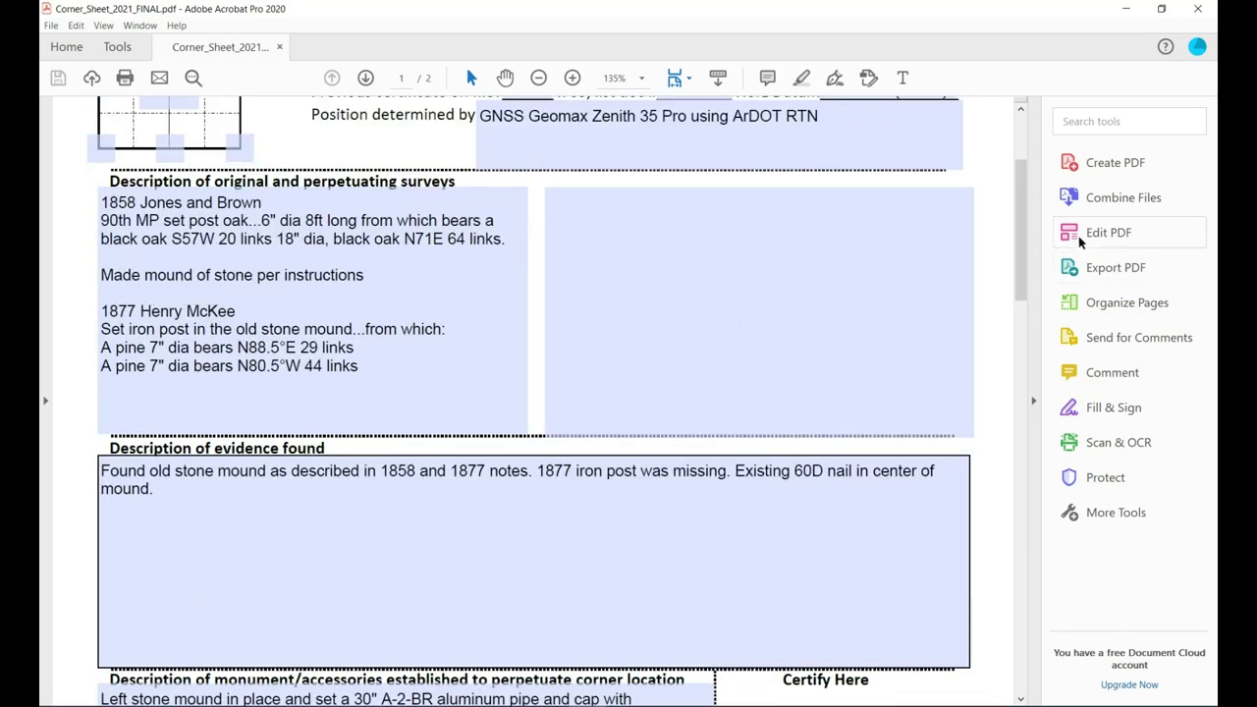
scroll(995, 382, "up", 2)
scroll(995, 382, "down", 12)
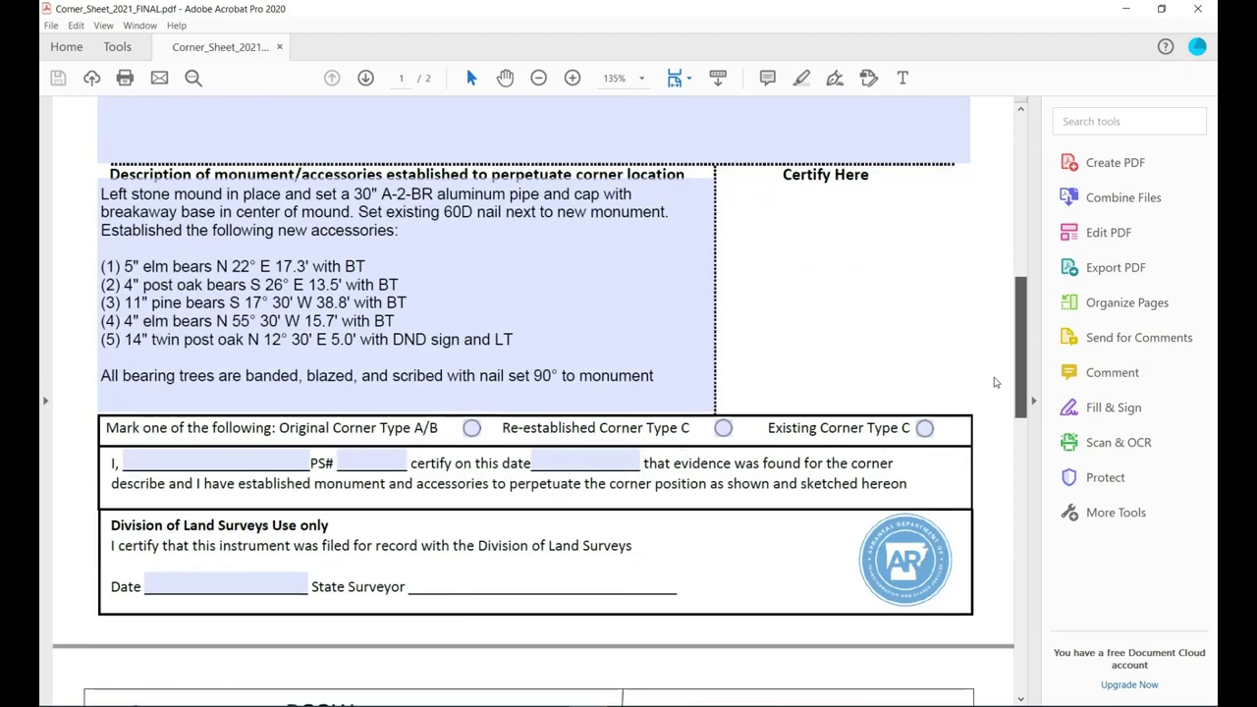
scroll(995, 382, "up", 2)
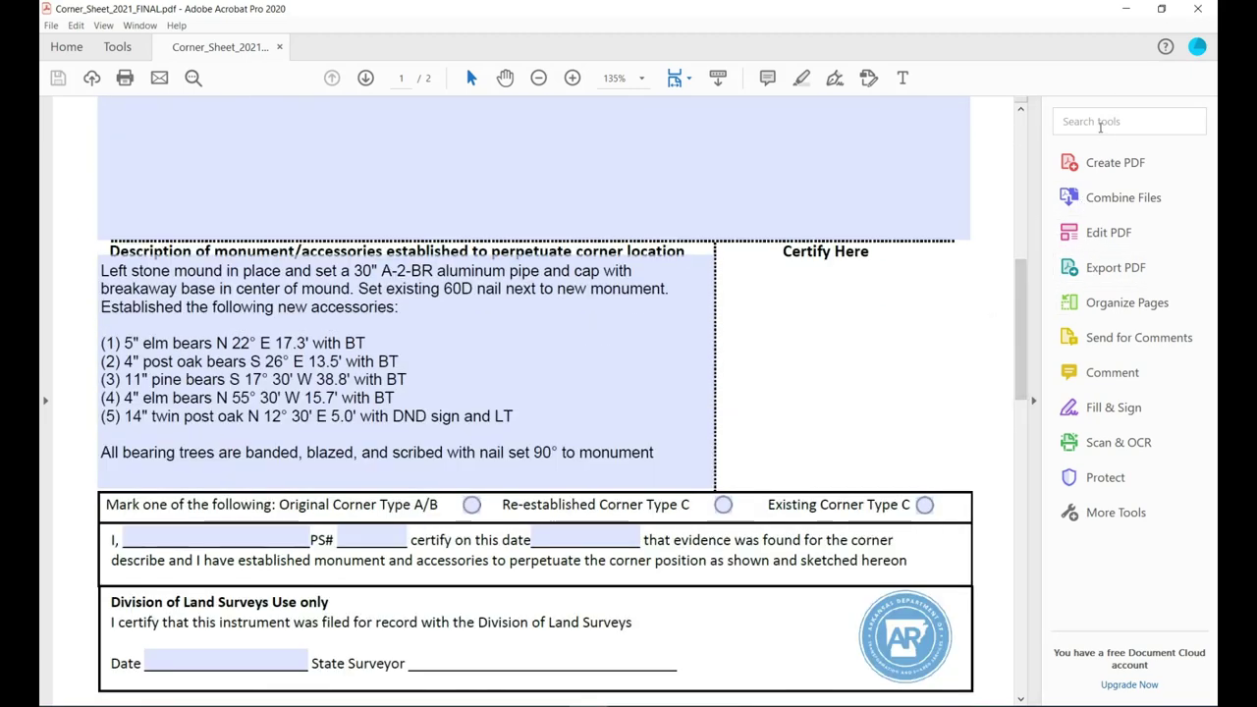
Find the Add Image tool by searching 'image' and insert the surveyor seal image.
left_click(1100, 126)
type("image")
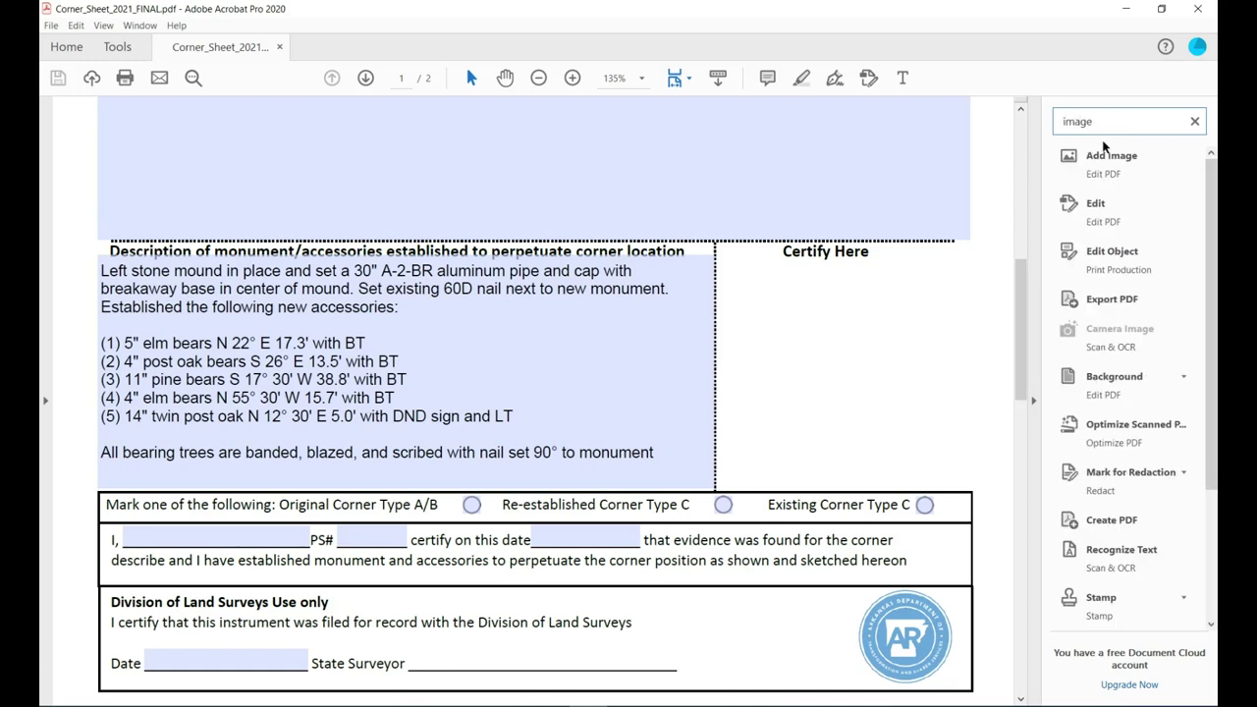
left_click(1107, 156)
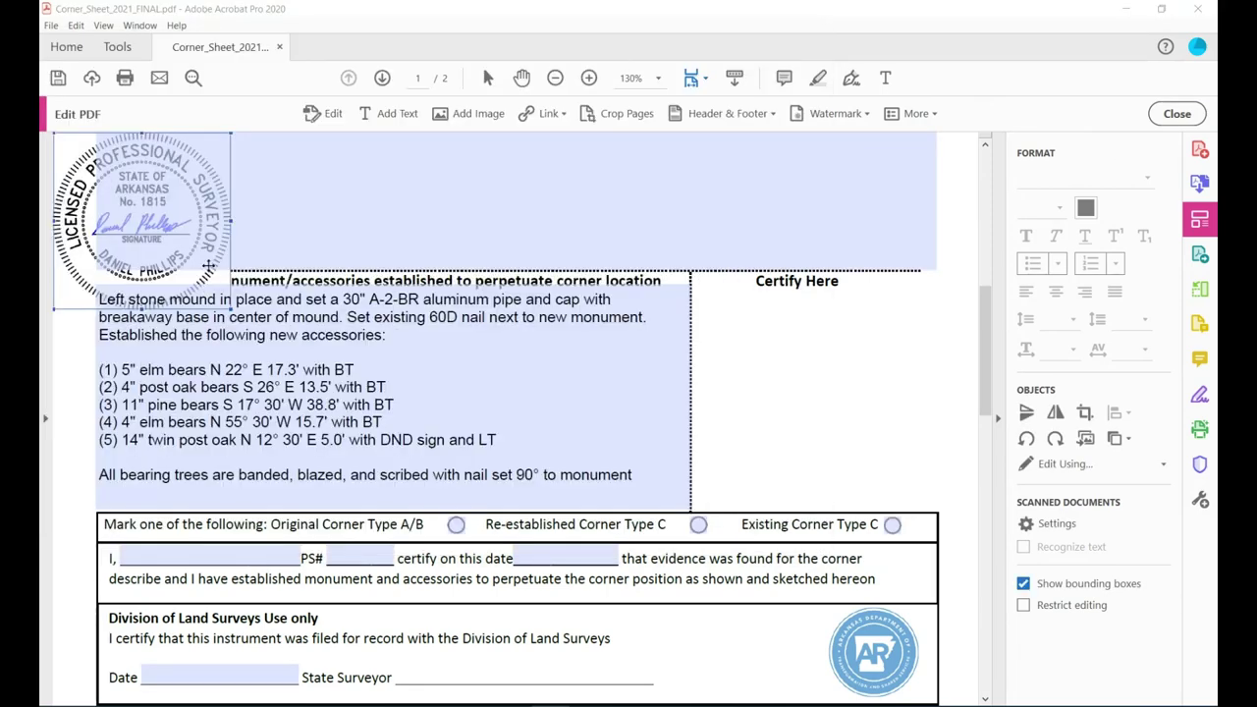
Move the seal into the Certify Here box and enlarge it to about 1.836 by 1.833 in.
left_click_drag(217, 300, 865, 483)
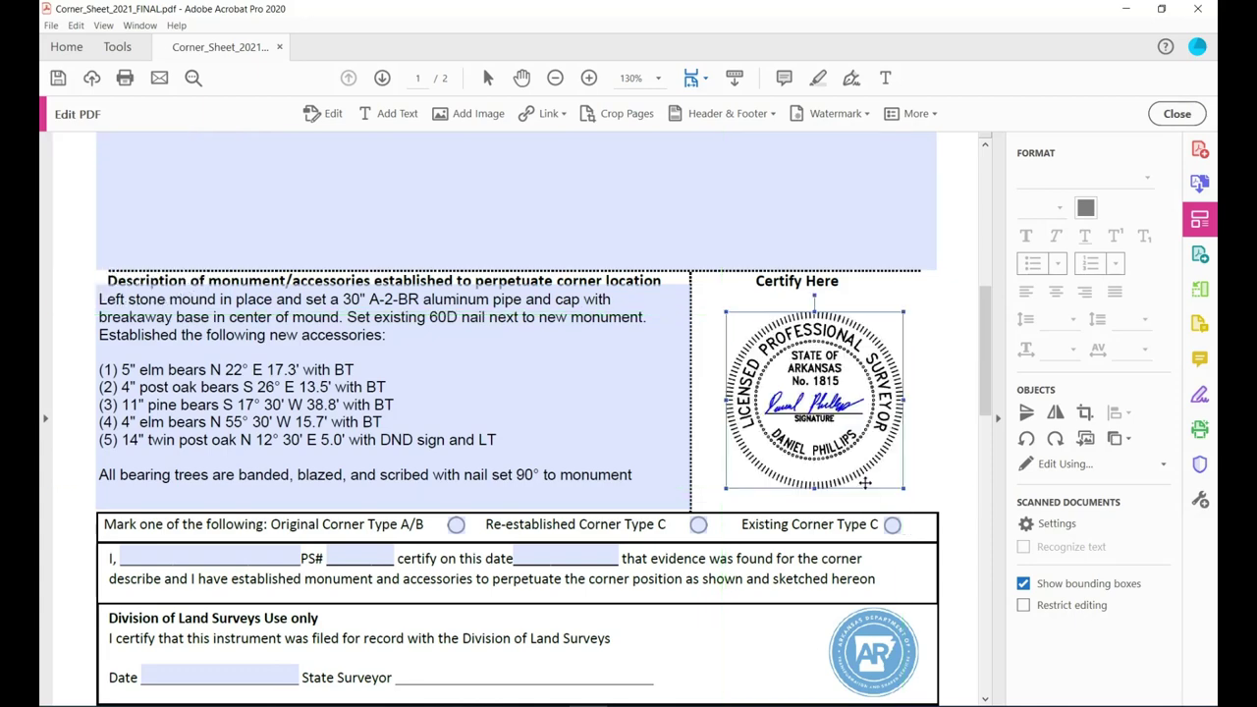
left_click_drag(728, 486, 716, 499)
left_click_drag(904, 313, 914, 306)
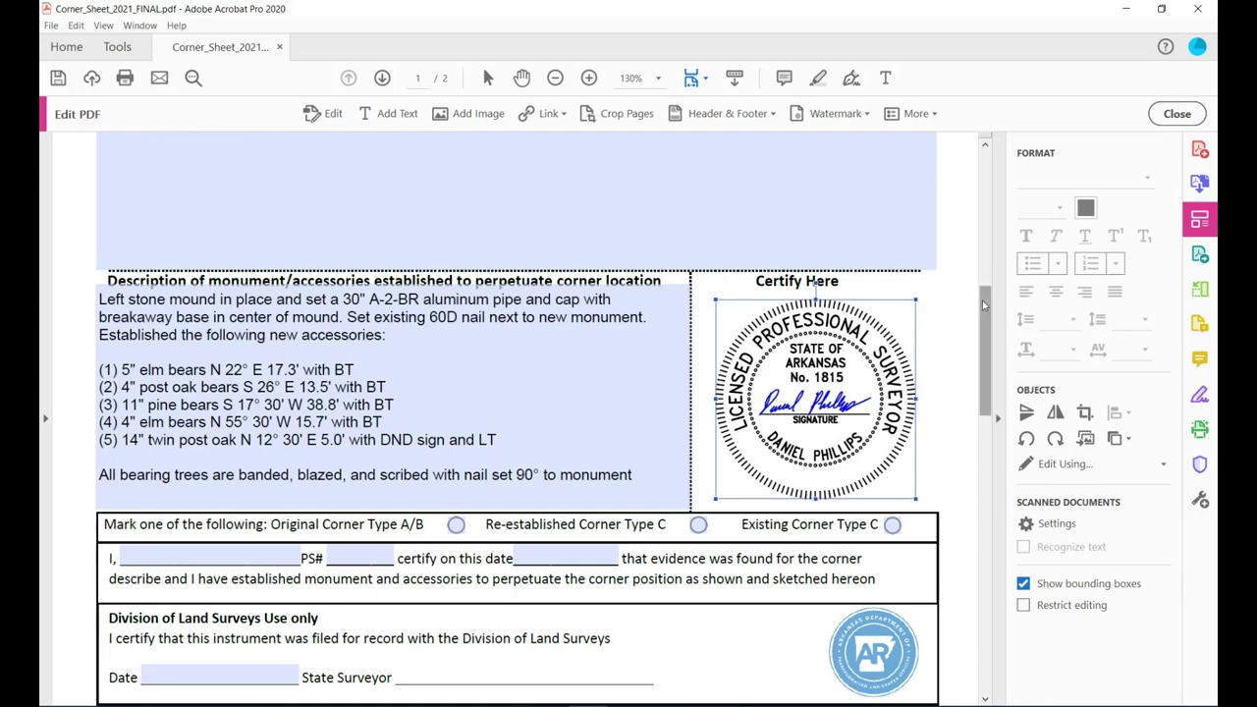
left_click_drag(984, 305, 984, 320)
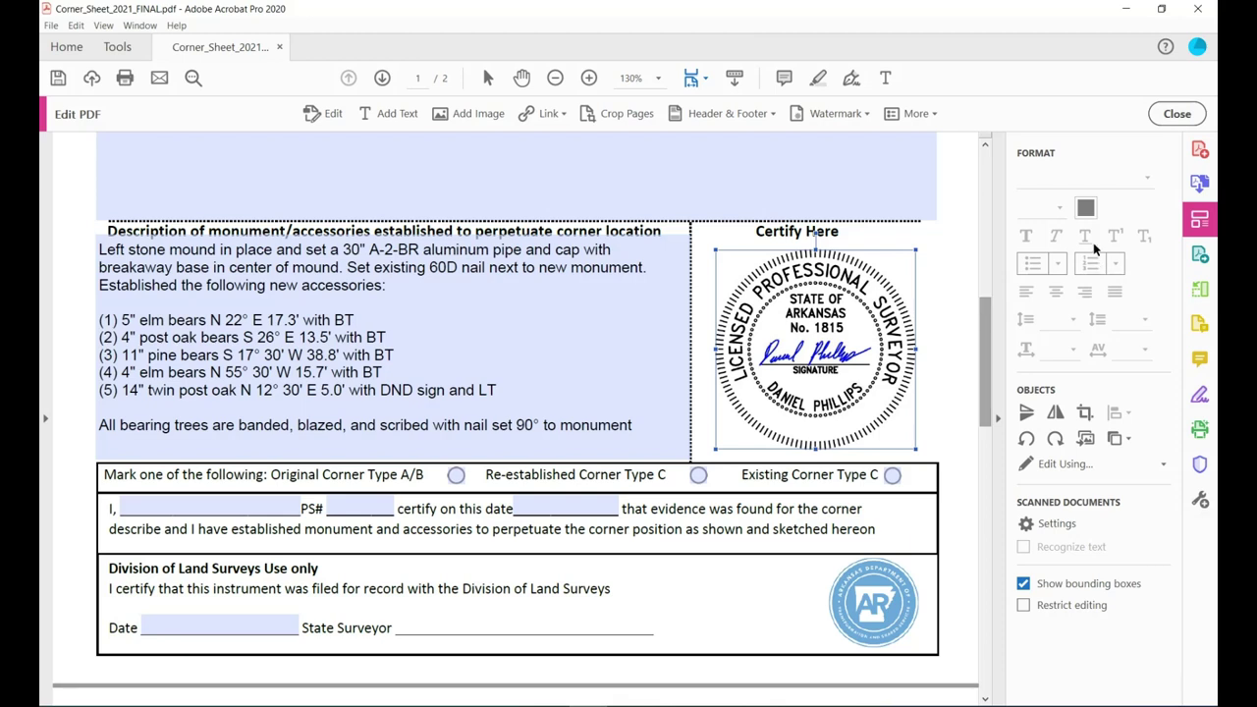
Add the date text '1/26/2022' beneath the seal's signature and exit Edit PDF.
left_click(886, 78)
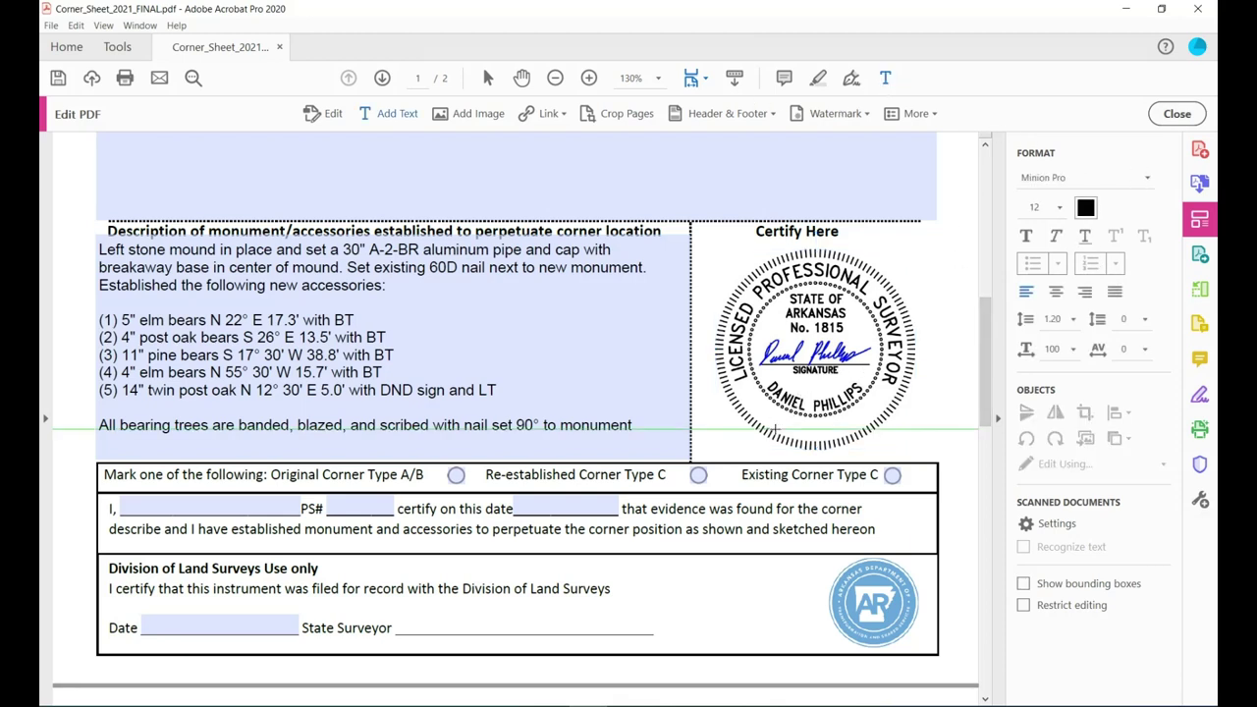
left_click(774, 429)
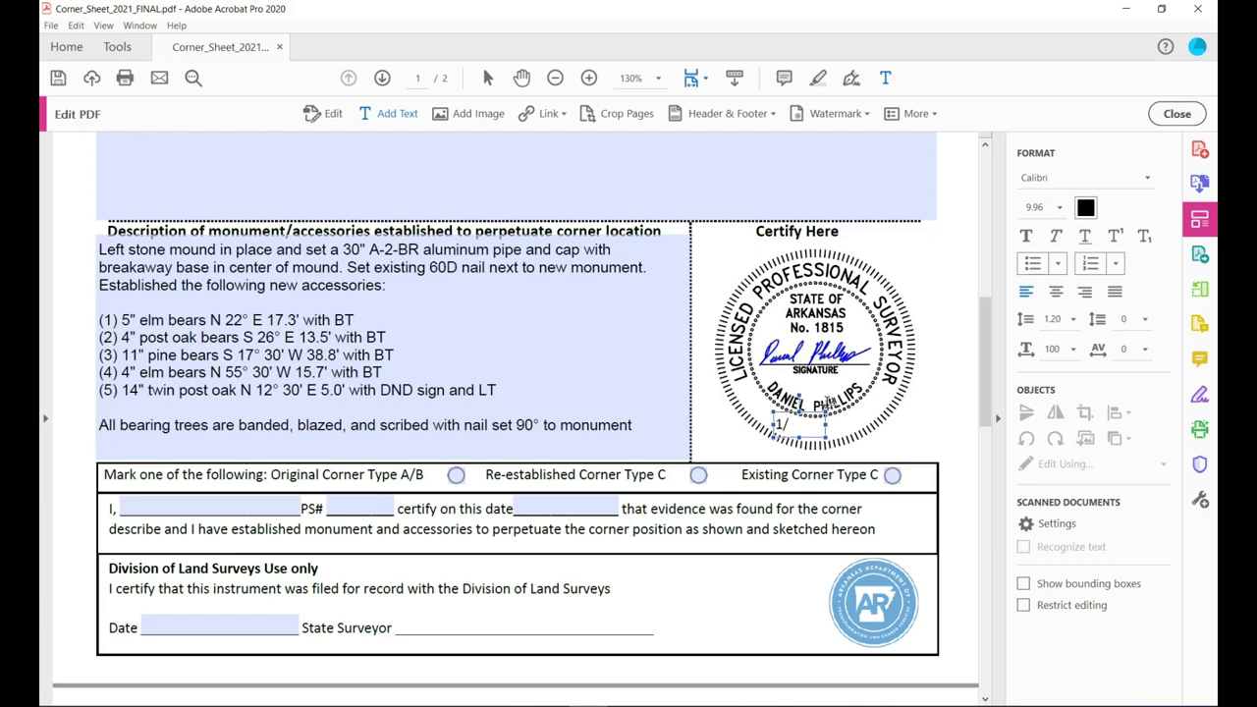
type("1/26/")
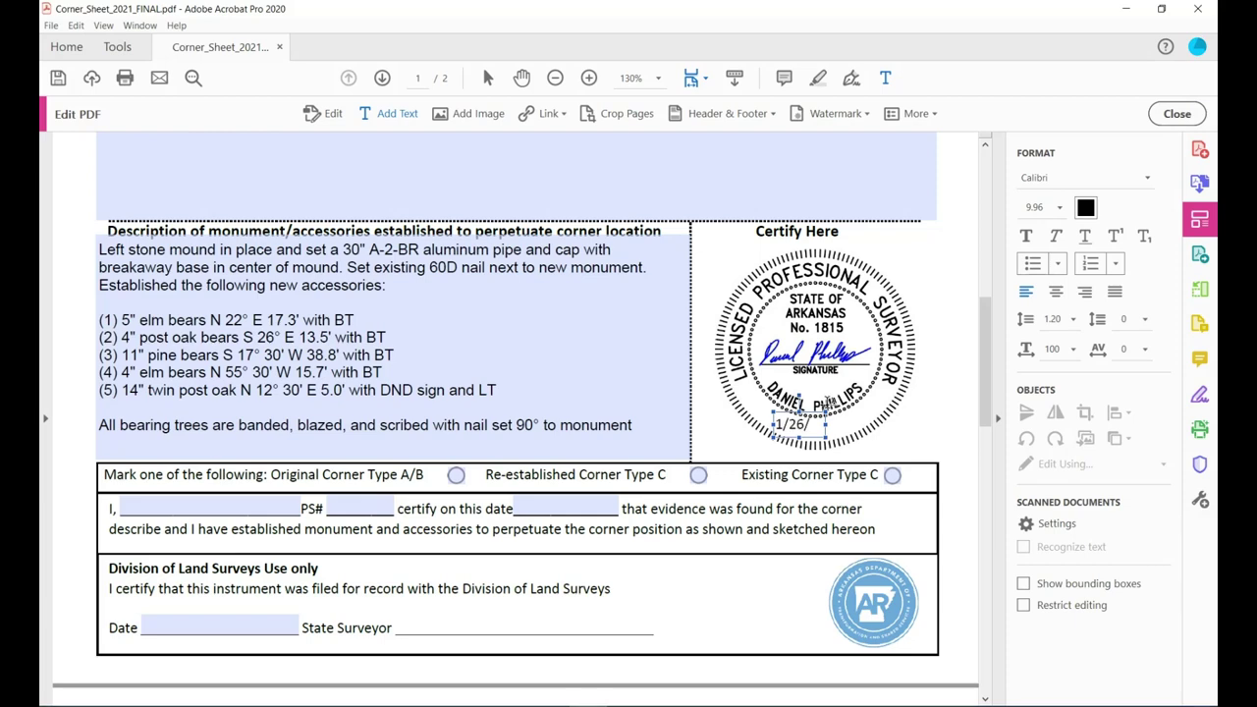
type("2022")
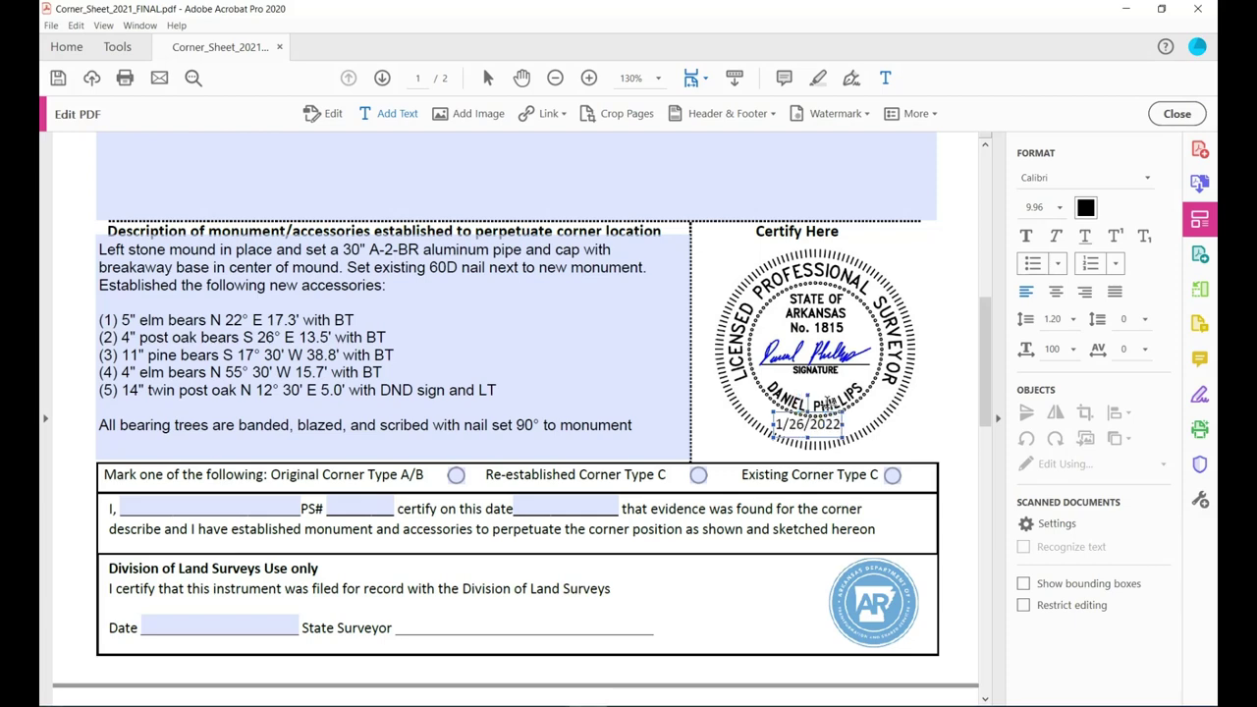
left_click(1177, 113)
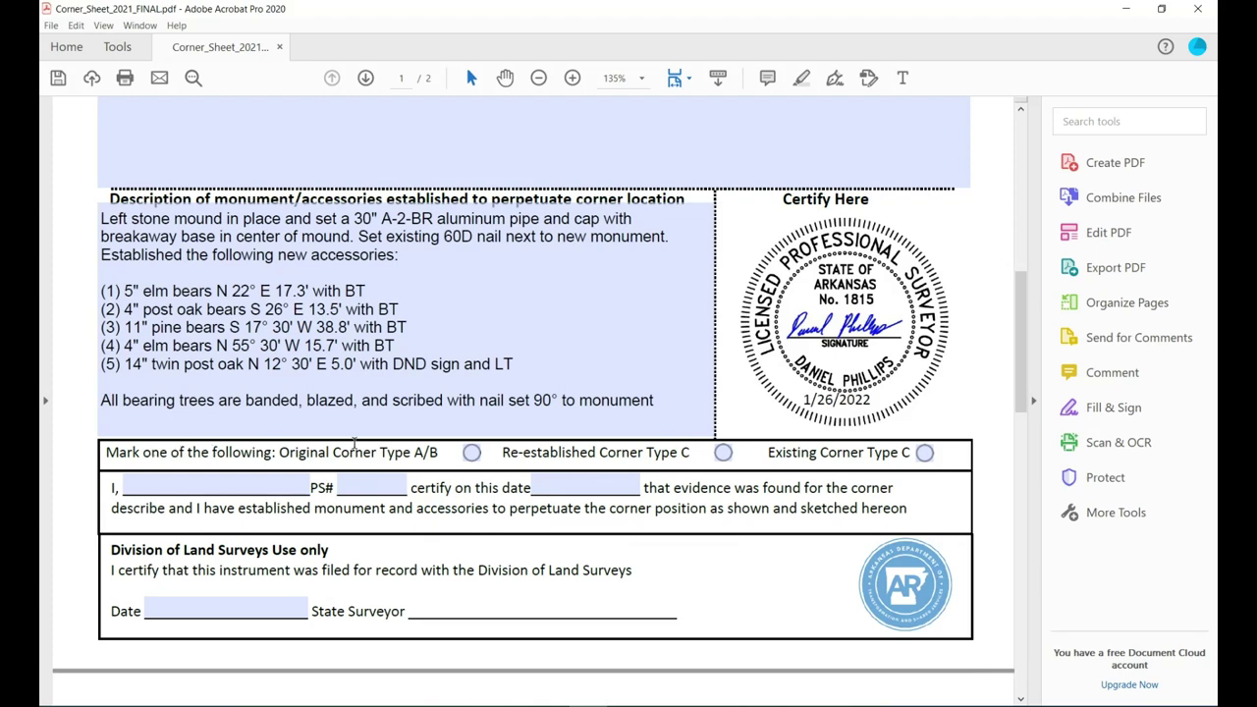